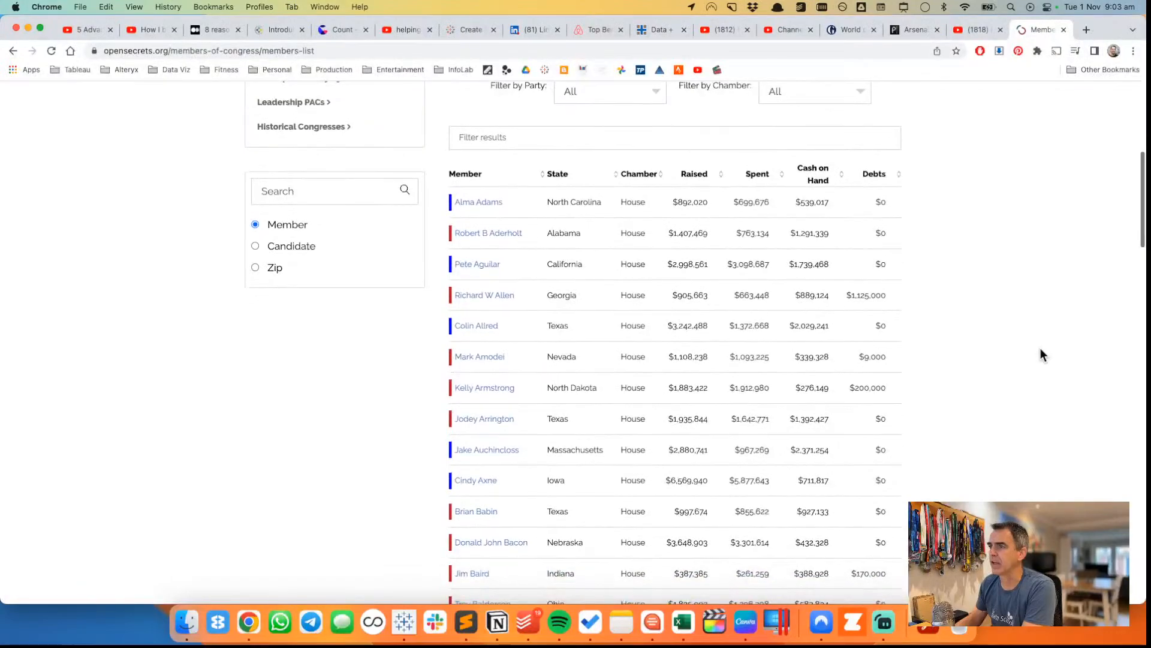
- Examine the list of members of the 117th Congress and its fundraising figures, sorting by member in descending and ascending order
scroll(1041, 349, up, 5)
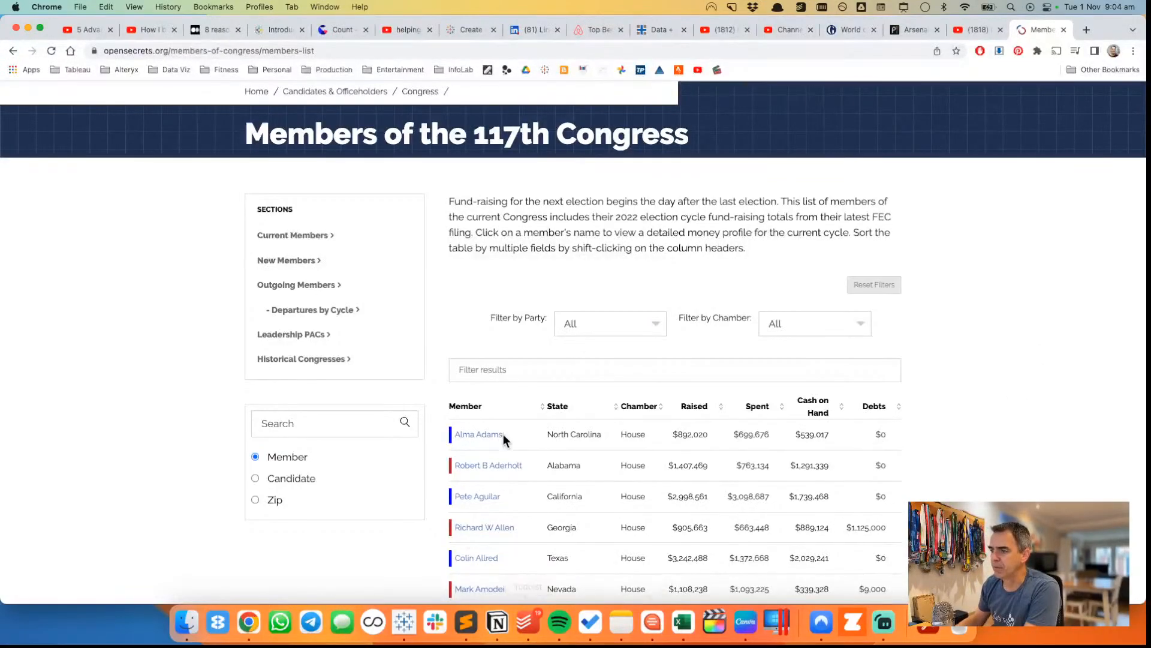
click(544, 413)
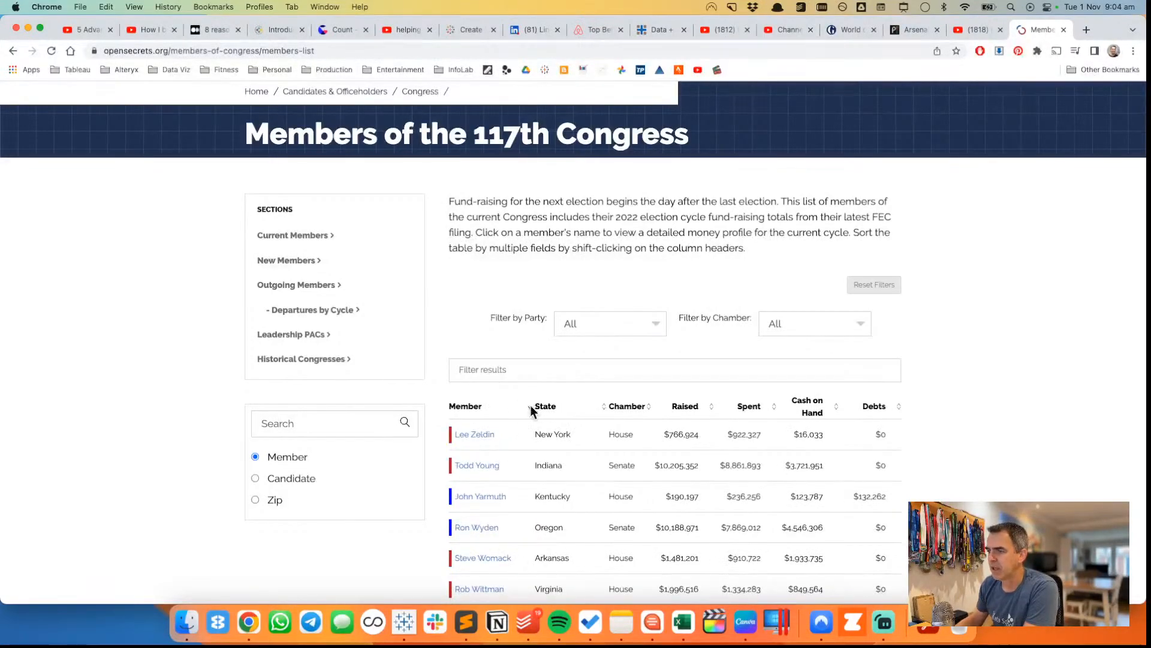
click(530, 408)
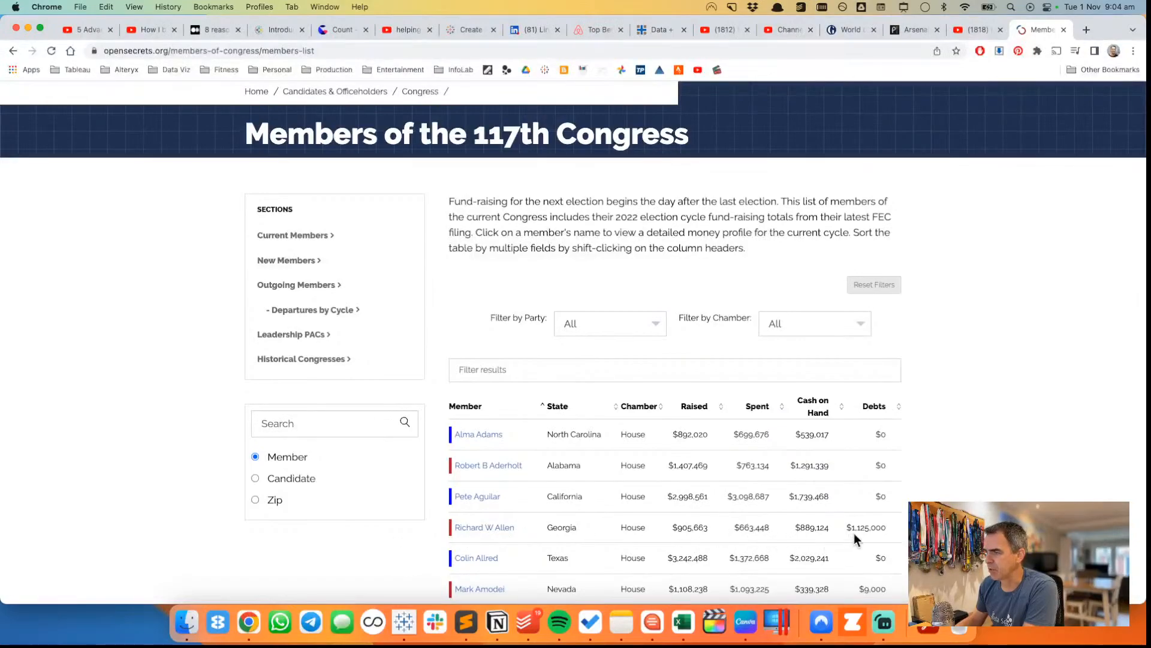
drag(846, 527, 888, 530)
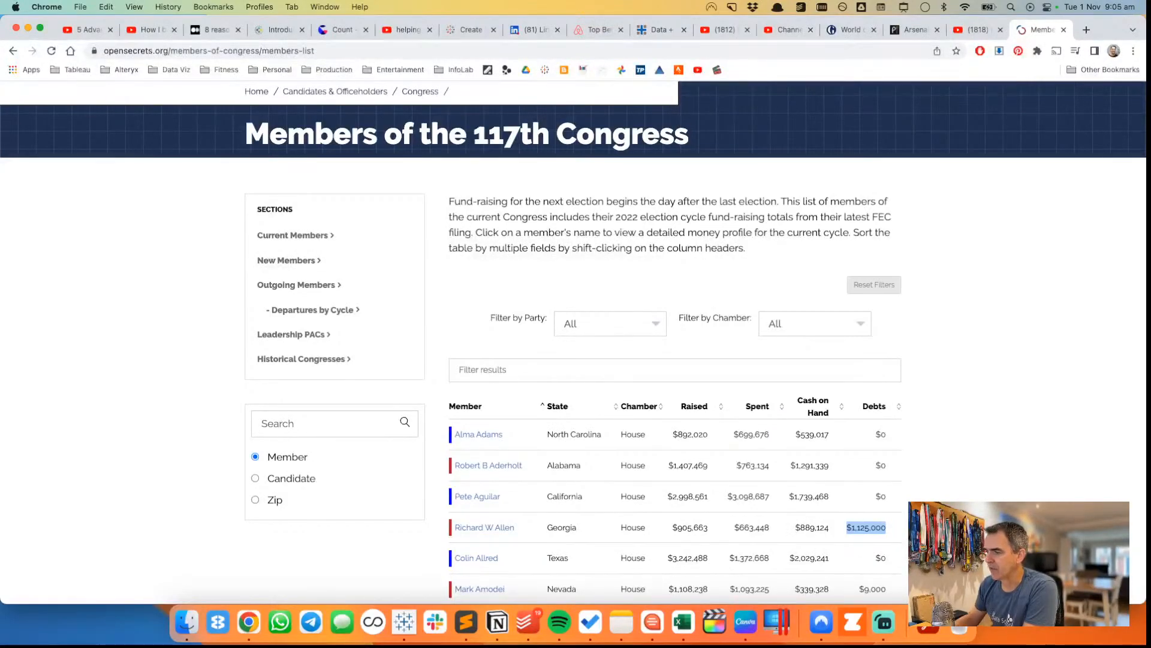
scroll(675, 359, down, 3)
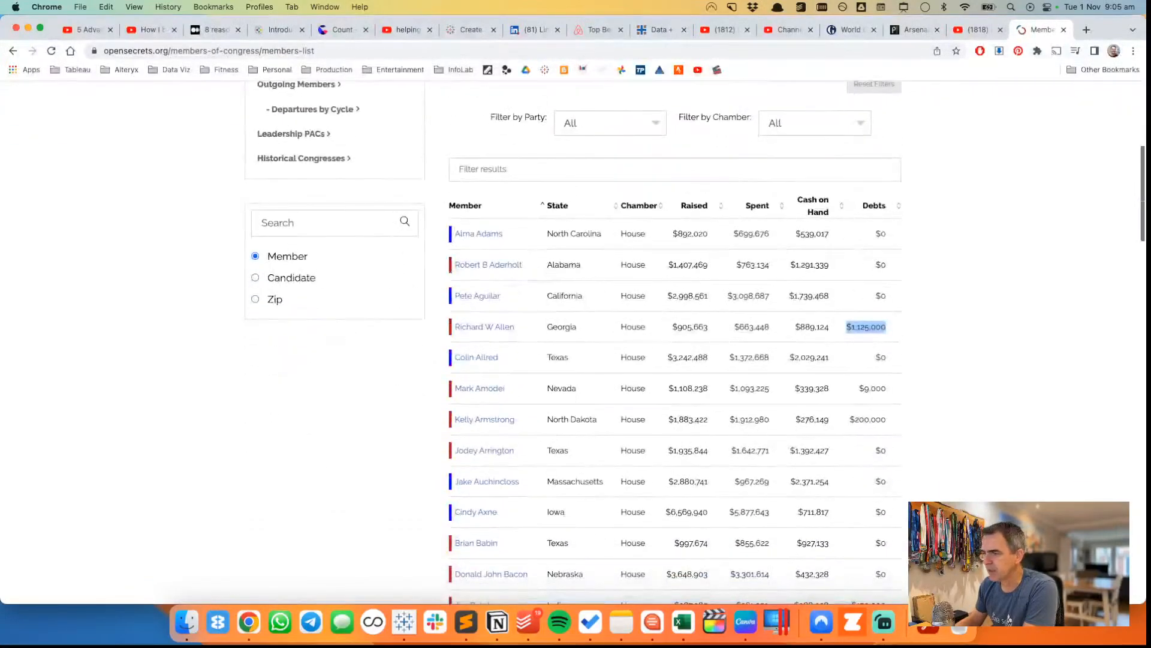
scroll(237, 480, up, 5)
scroll(238, 429, down, 3)
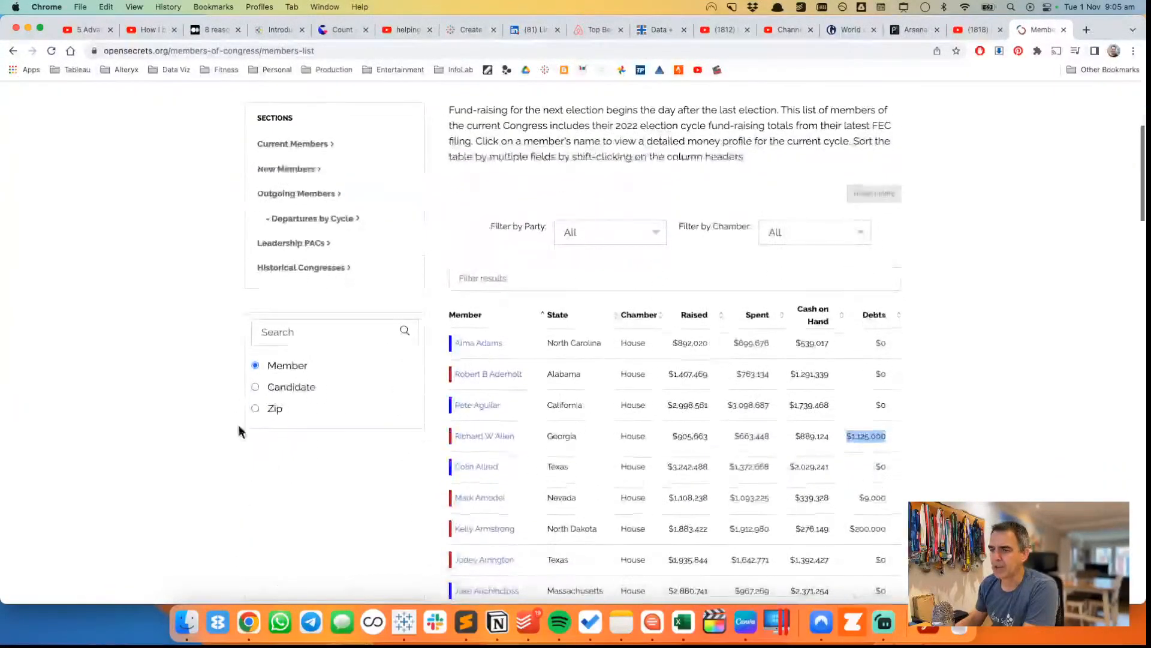
- Search for representatives by the zip code 30101, review the results and return to the members list
click(255, 409)
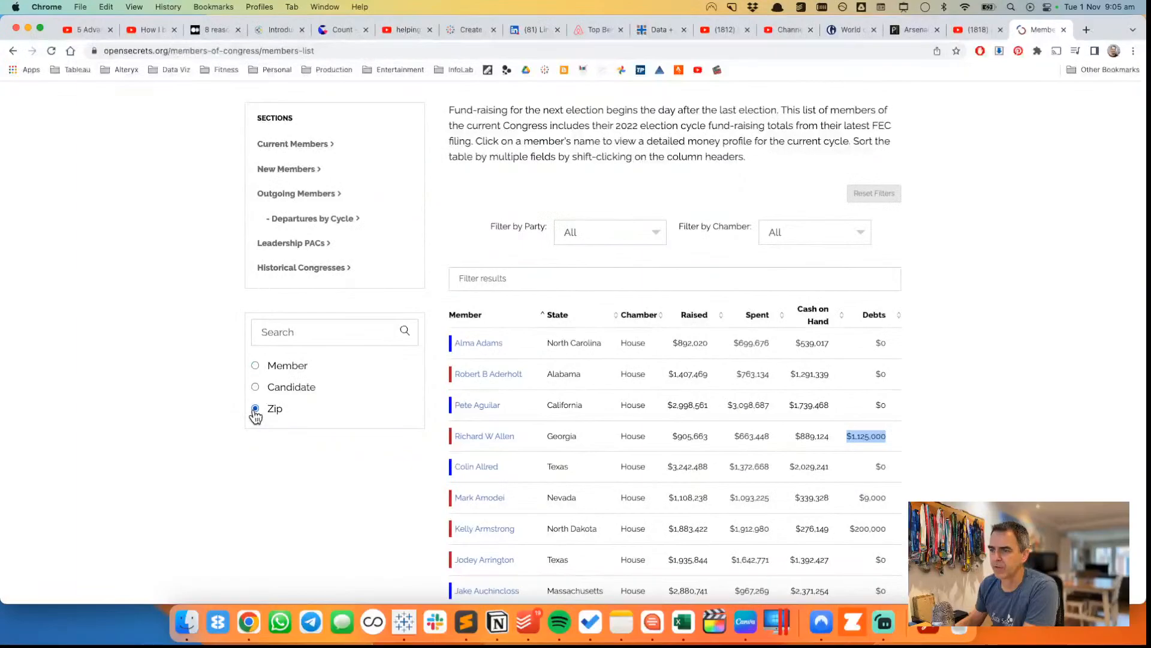
click(282, 333)
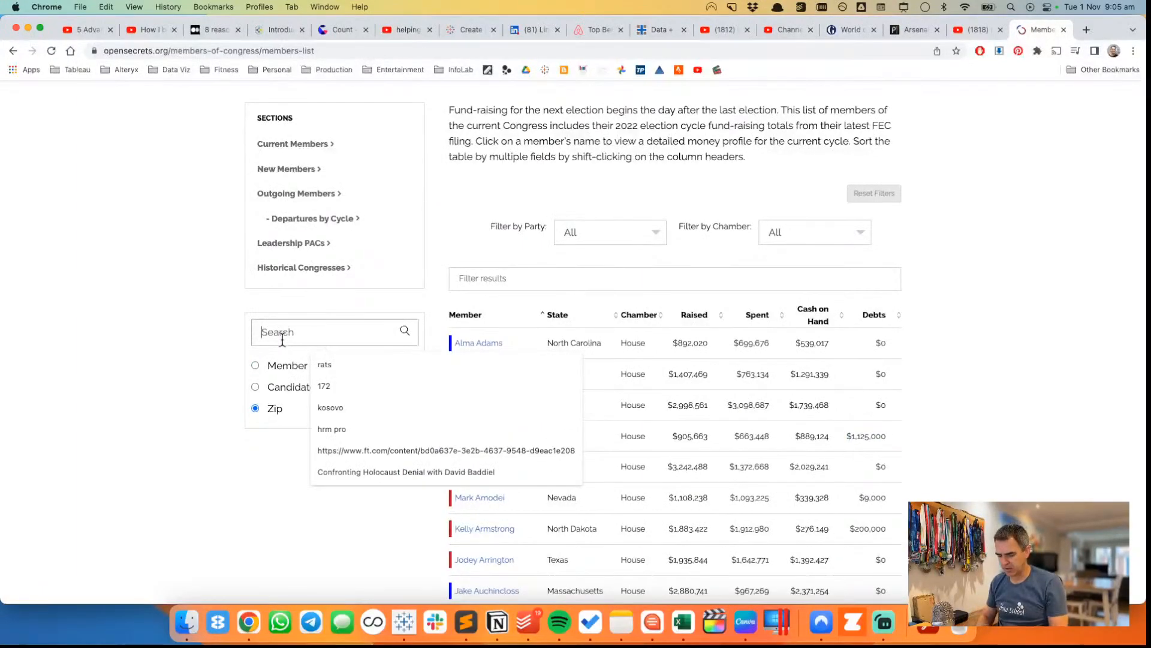
text(30101)
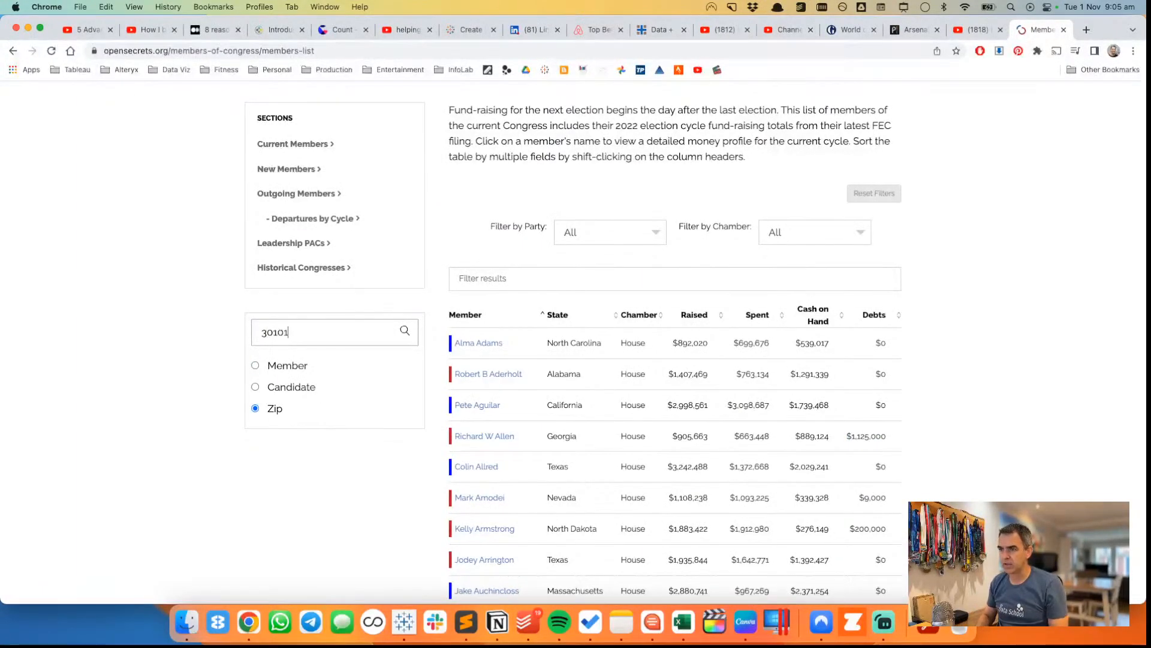
key(Return)
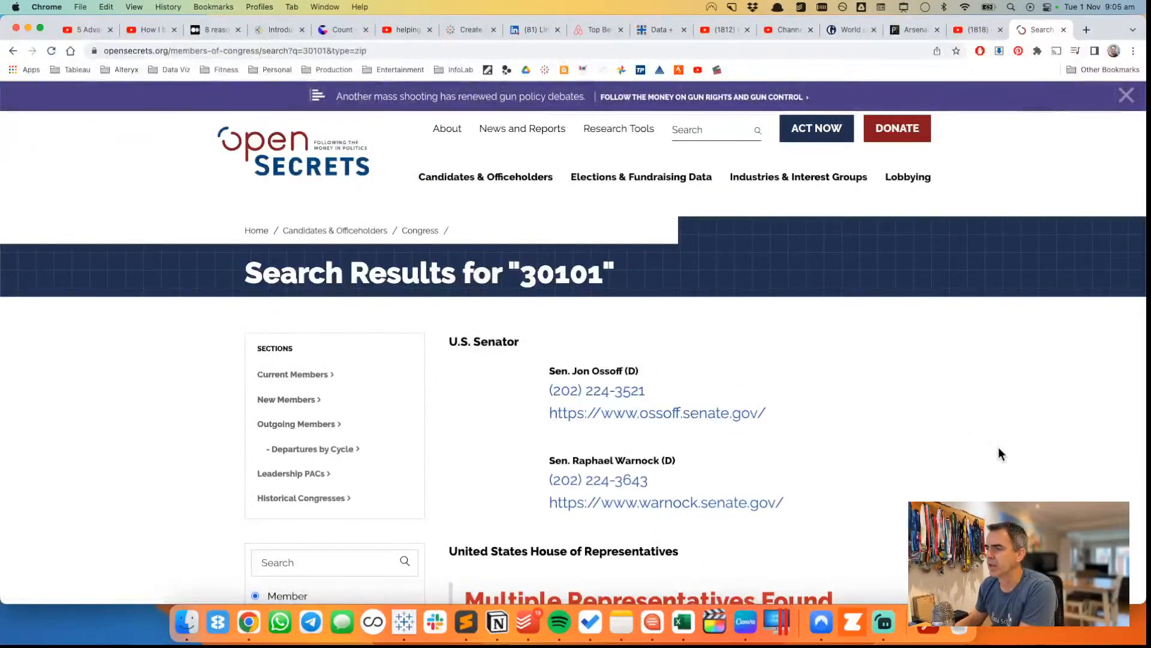
scroll(998, 447, down, 4)
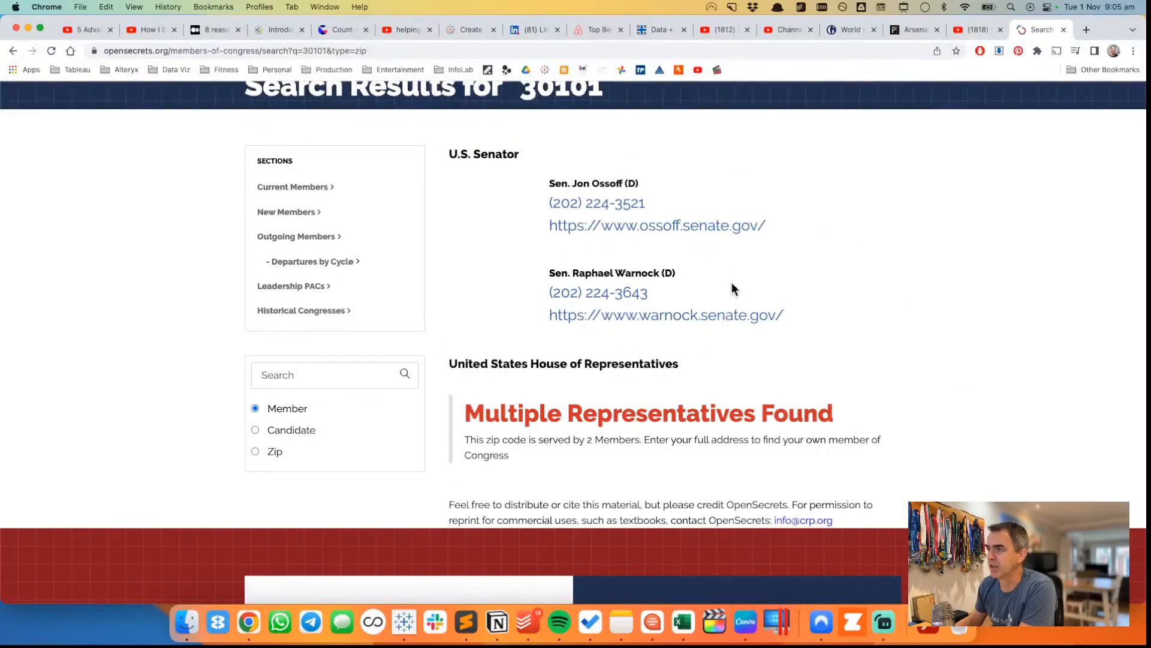
click(13, 50)
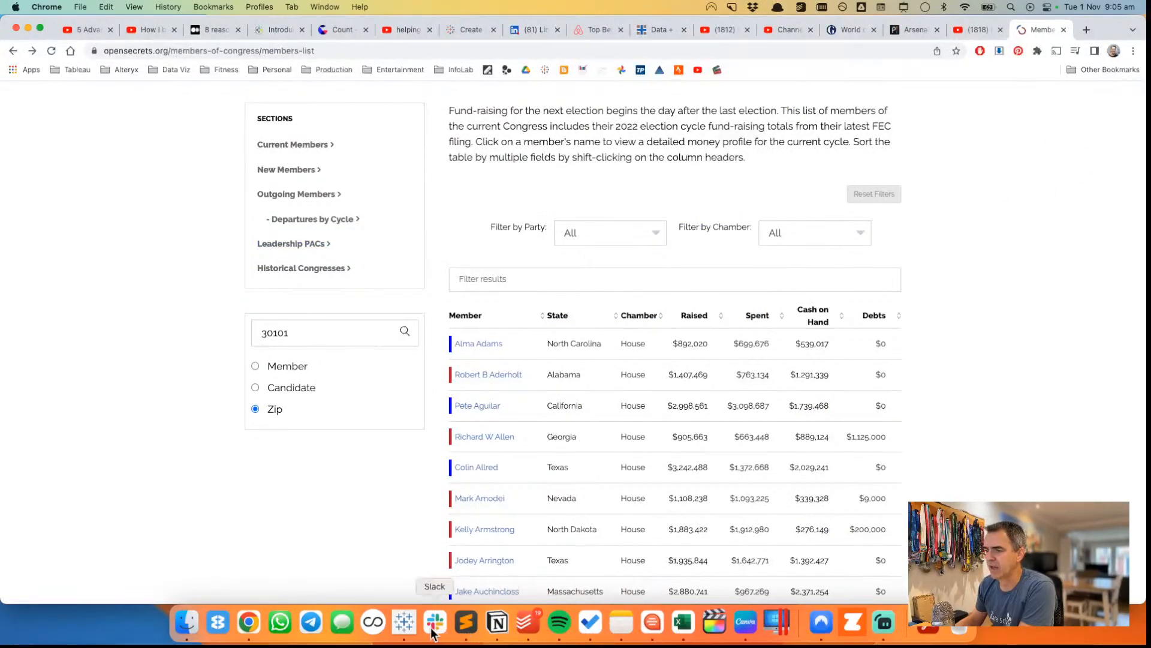
- Switch to Tableau and list the Member field on the rows of Sheet 1
click(405, 622)
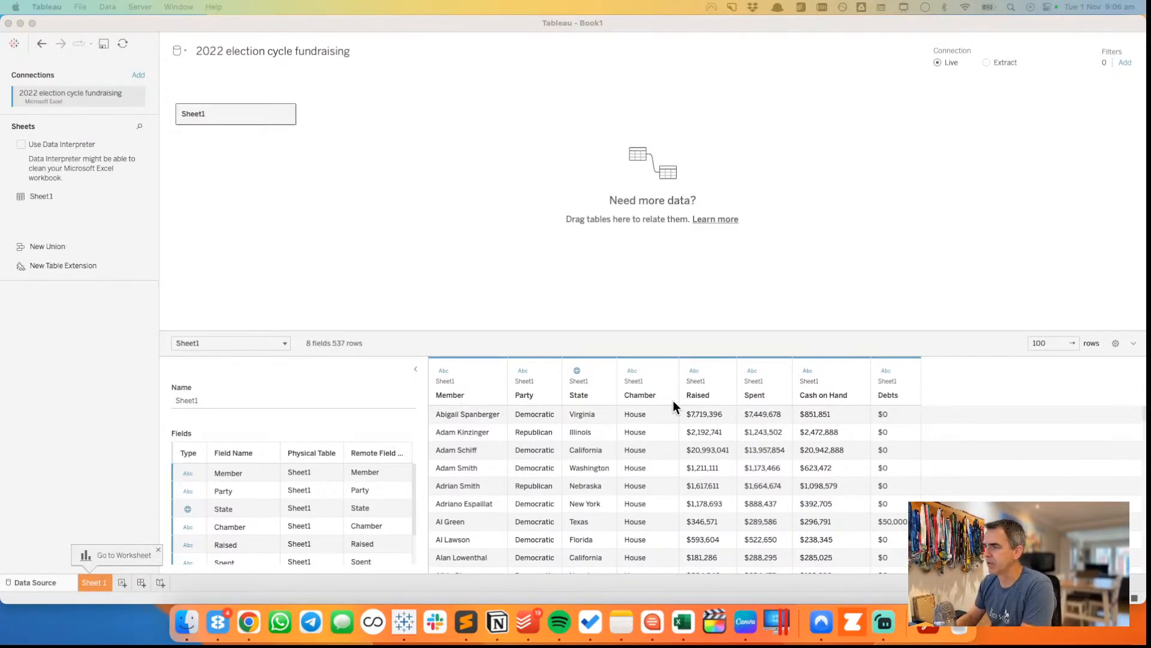
mouse_move(2, 630)
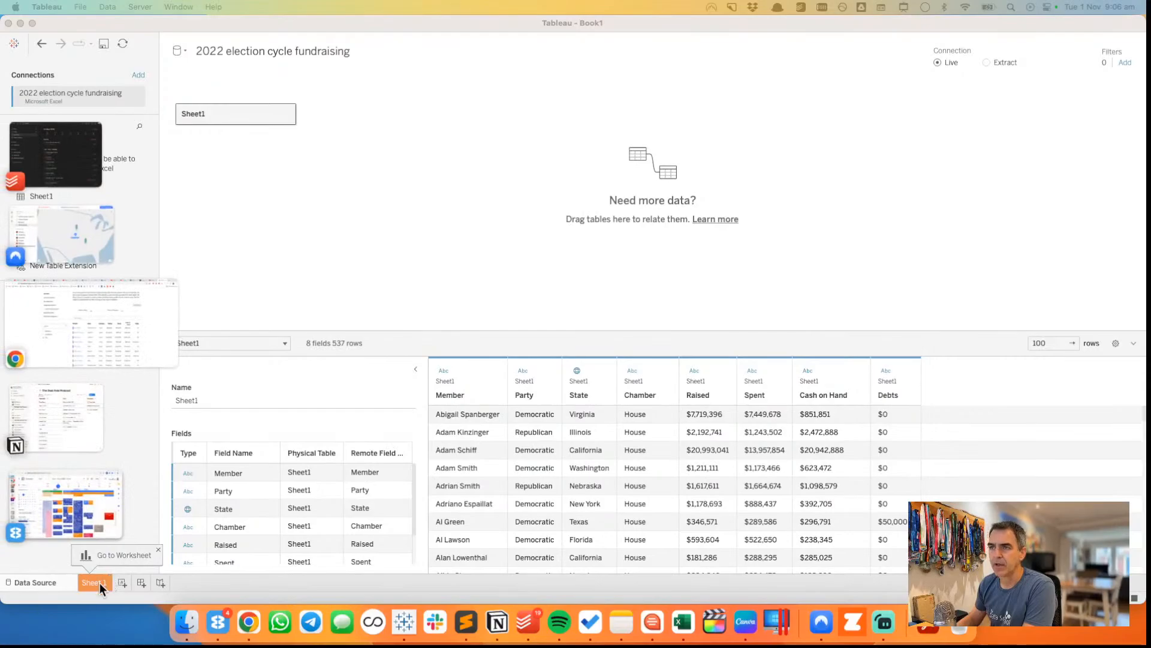
click(99, 581)
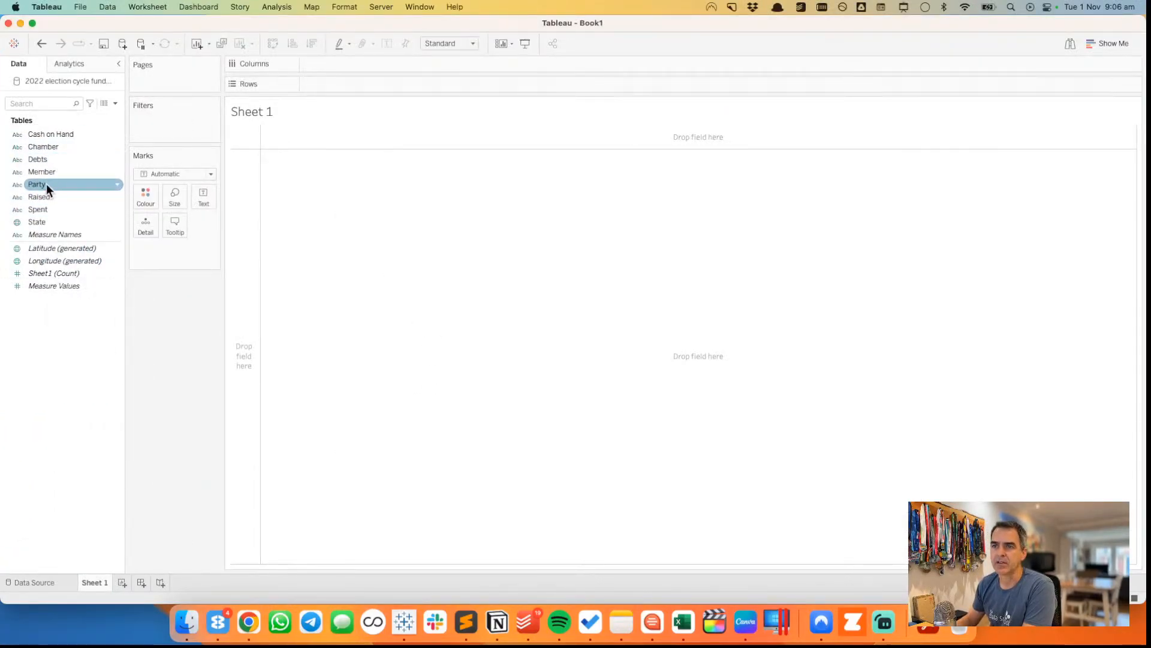
drag(52, 171, 232, 181)
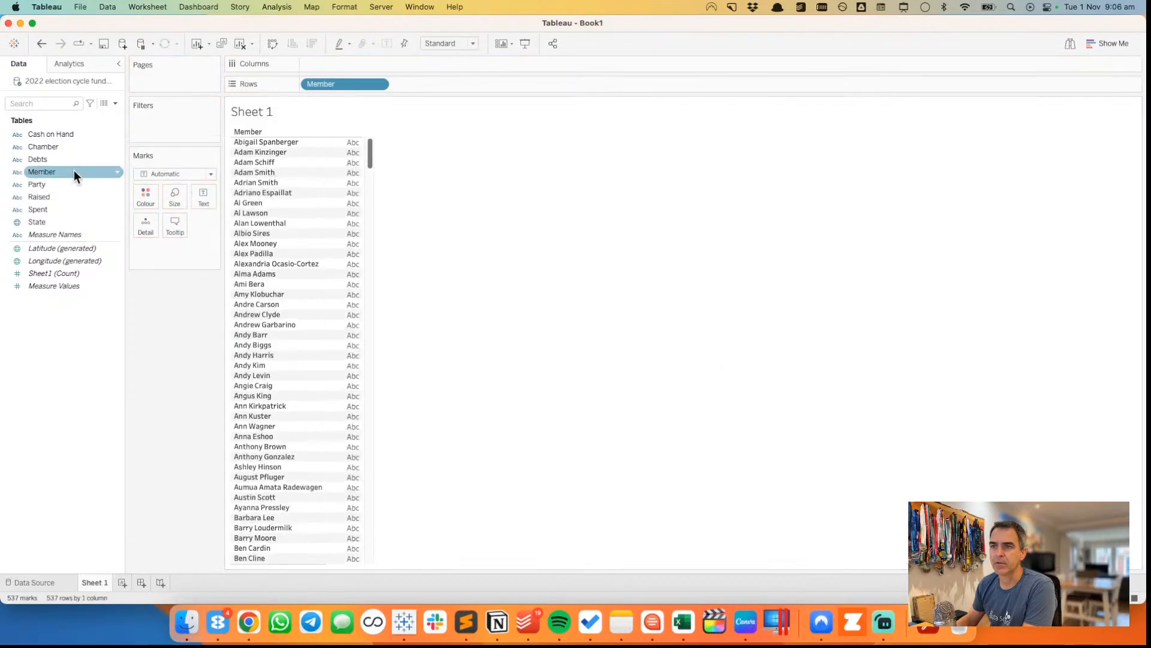
- Compare the Spent, Raised and Debts fields with the money columns of the members list in Chrome, returning to Tableau
click(38, 210)
super+click(42, 199)
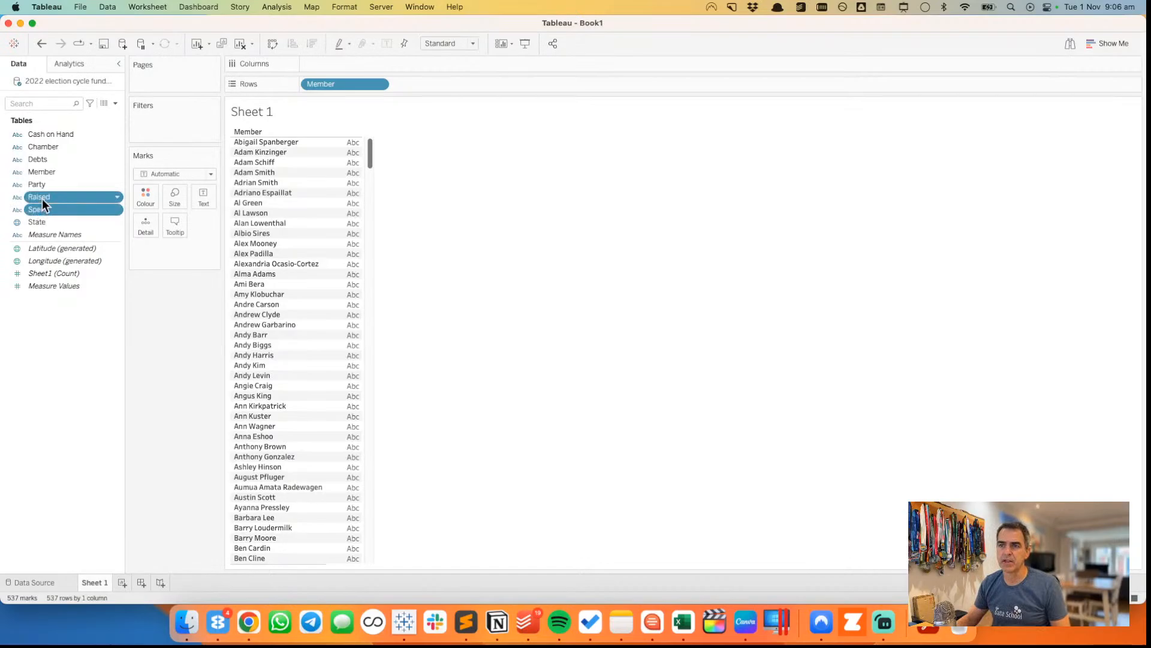
super+click(52, 161)
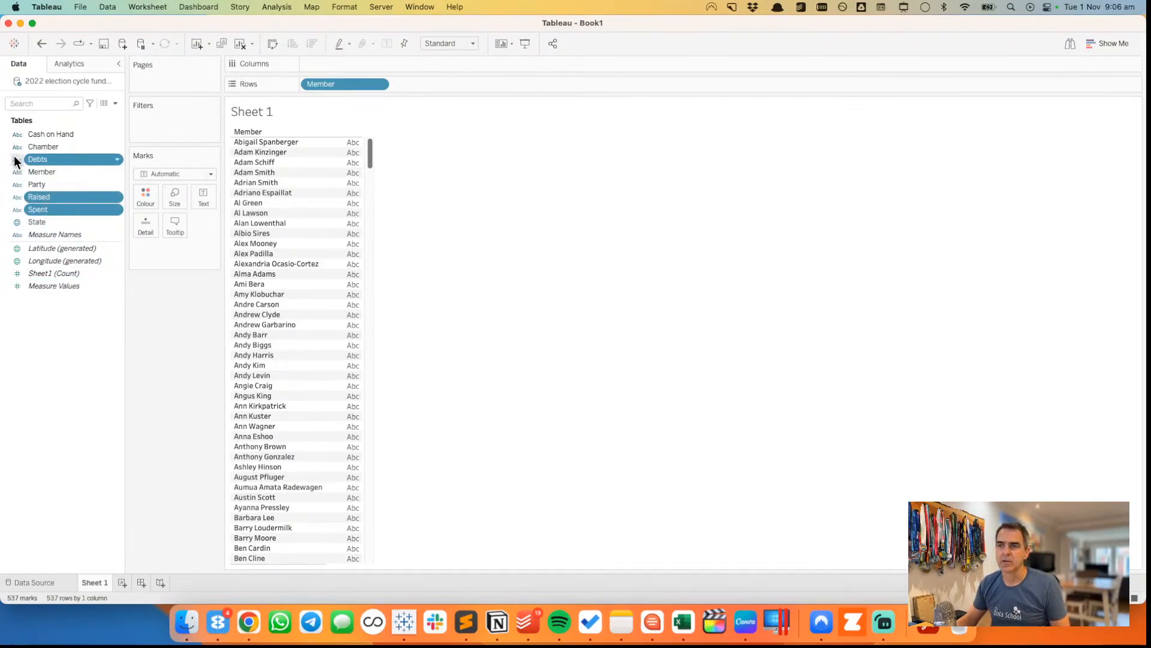
key(super+Tab)
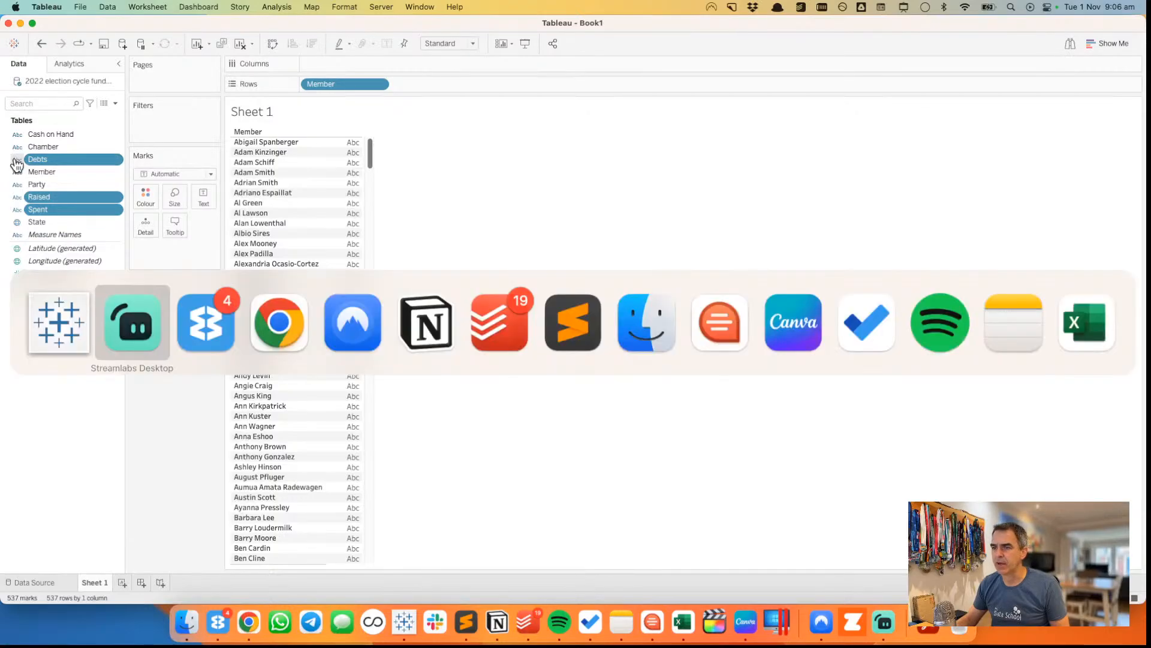
key(super+Tab)
key(super+Tab)
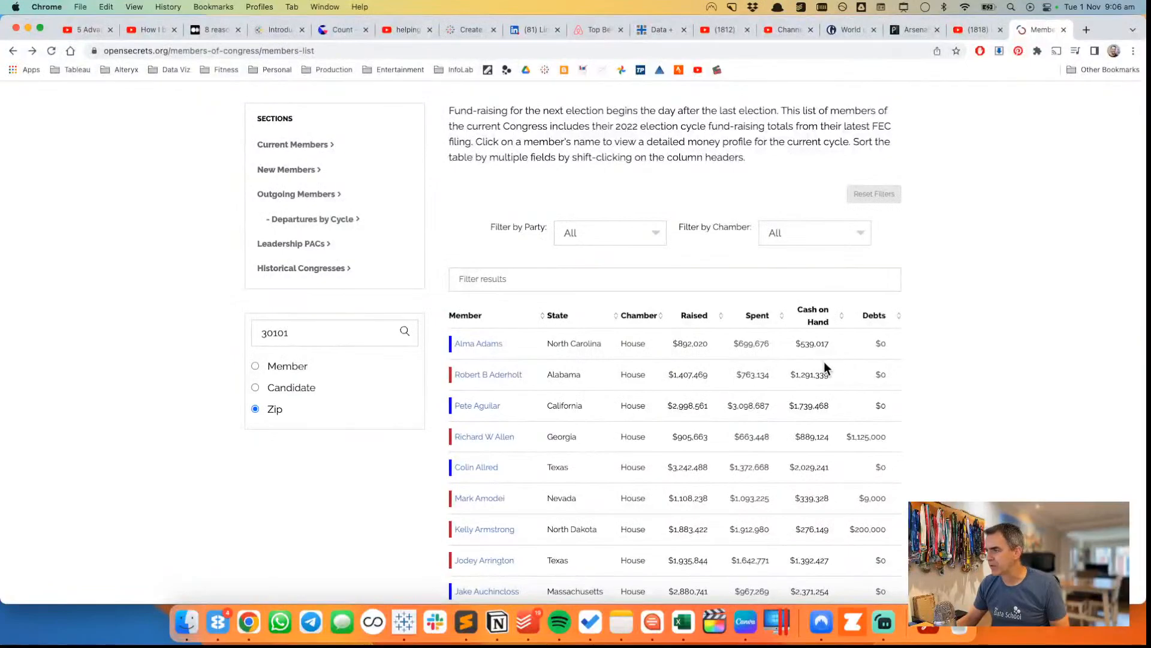
key(super+Tab)
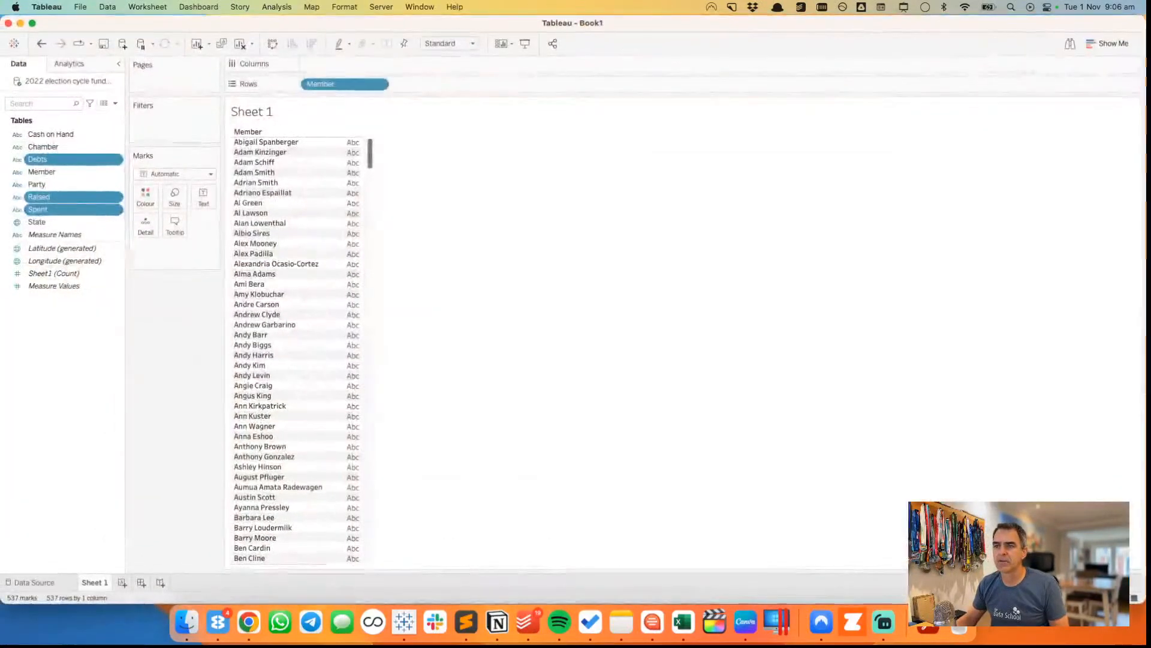
- Change the data type of the Debts, Raised and Spent fields to Number (whole)
click(32, 160)
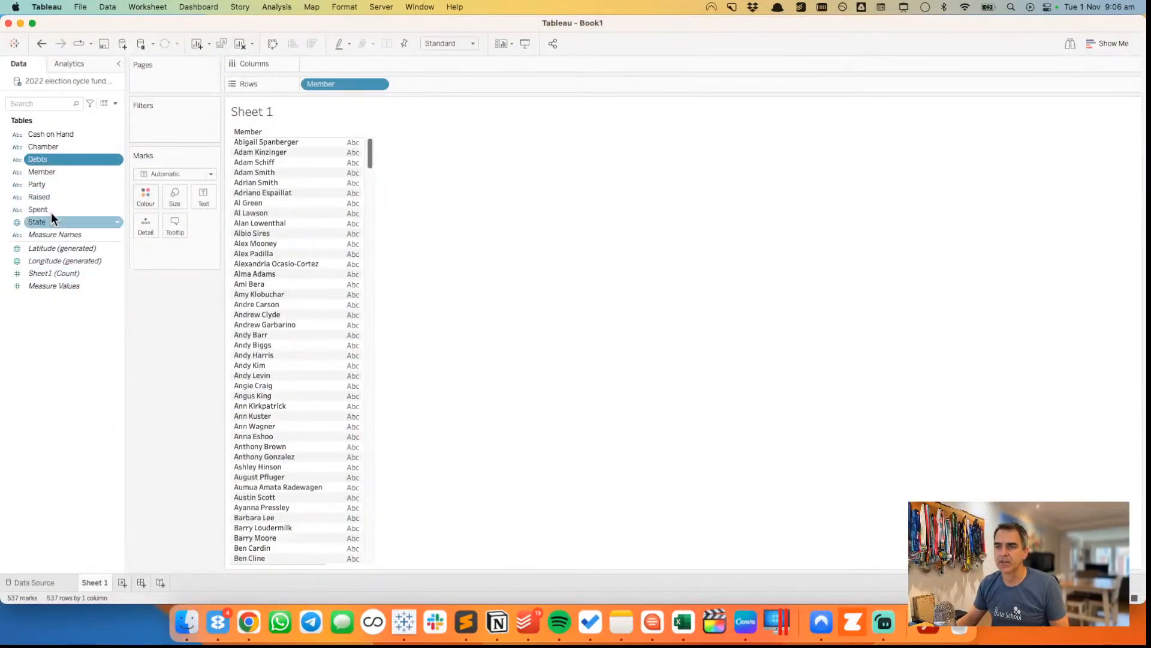
super+click(44, 200)
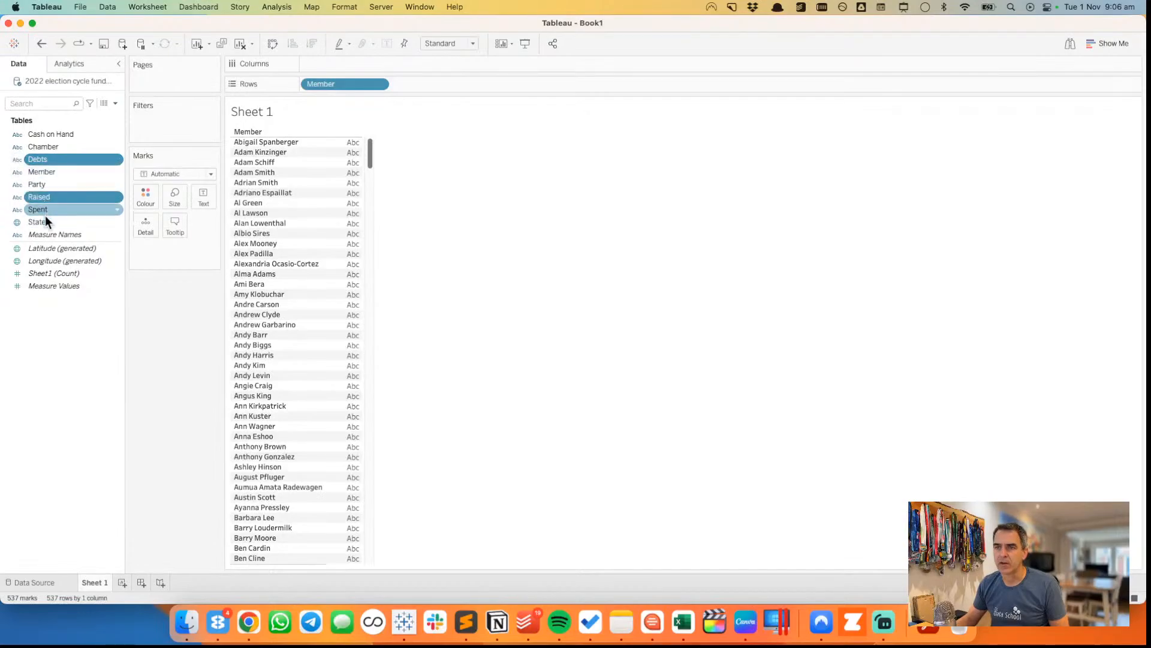
super+click(46, 210)
right_click(46, 210)
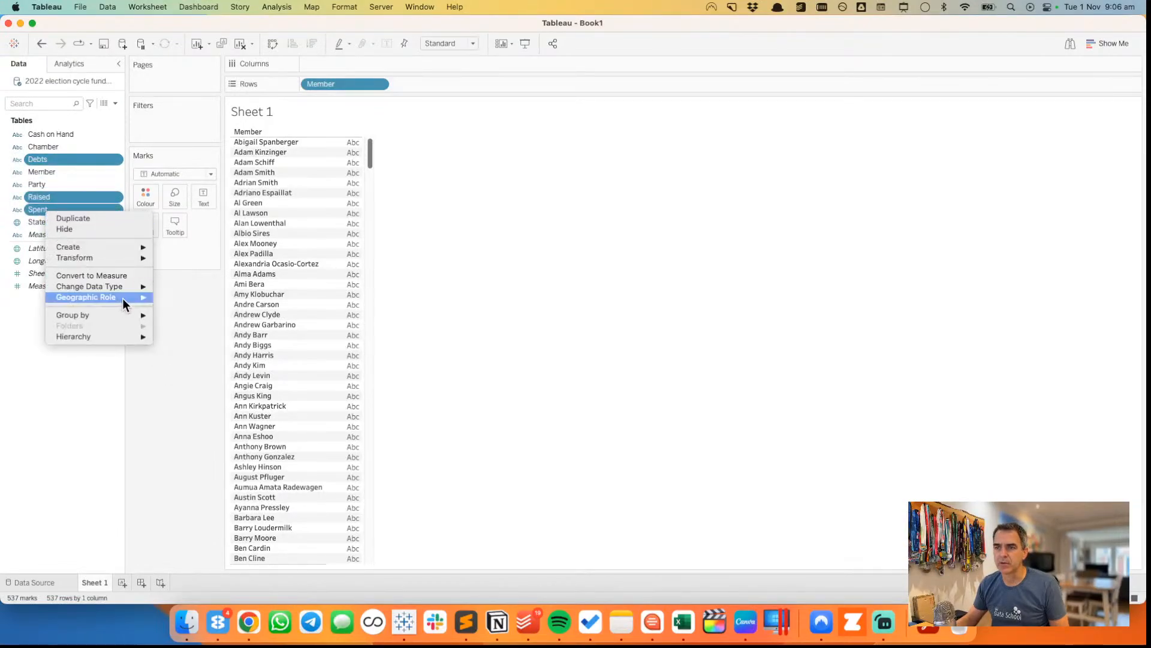
mouse_move(125, 284)
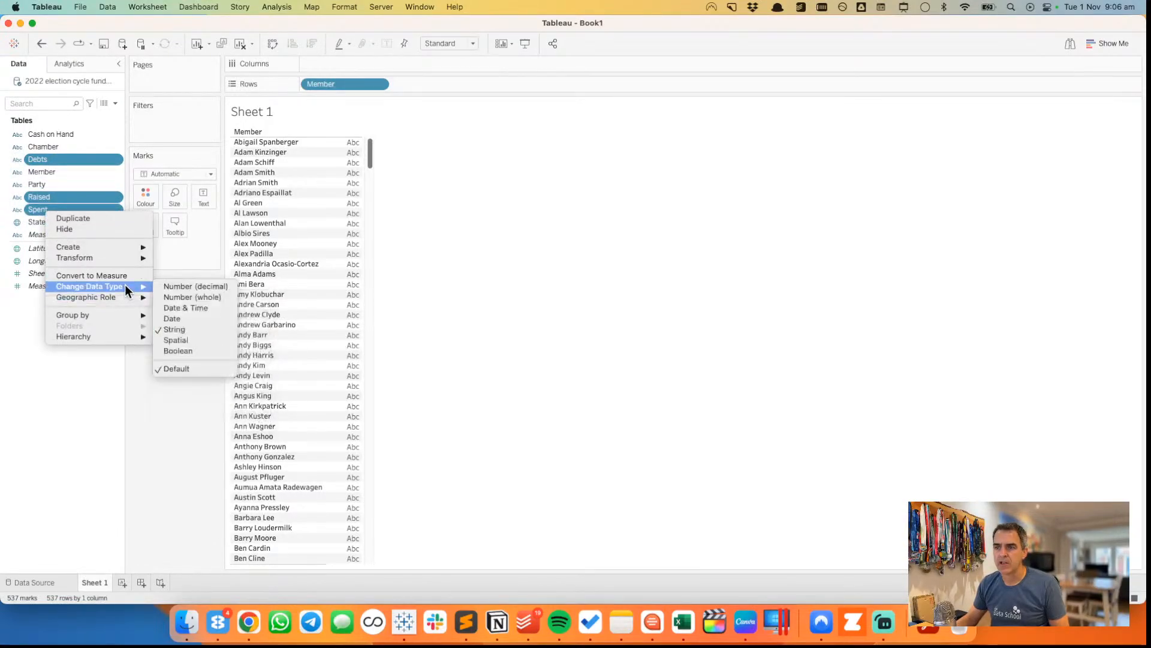
click(211, 296)
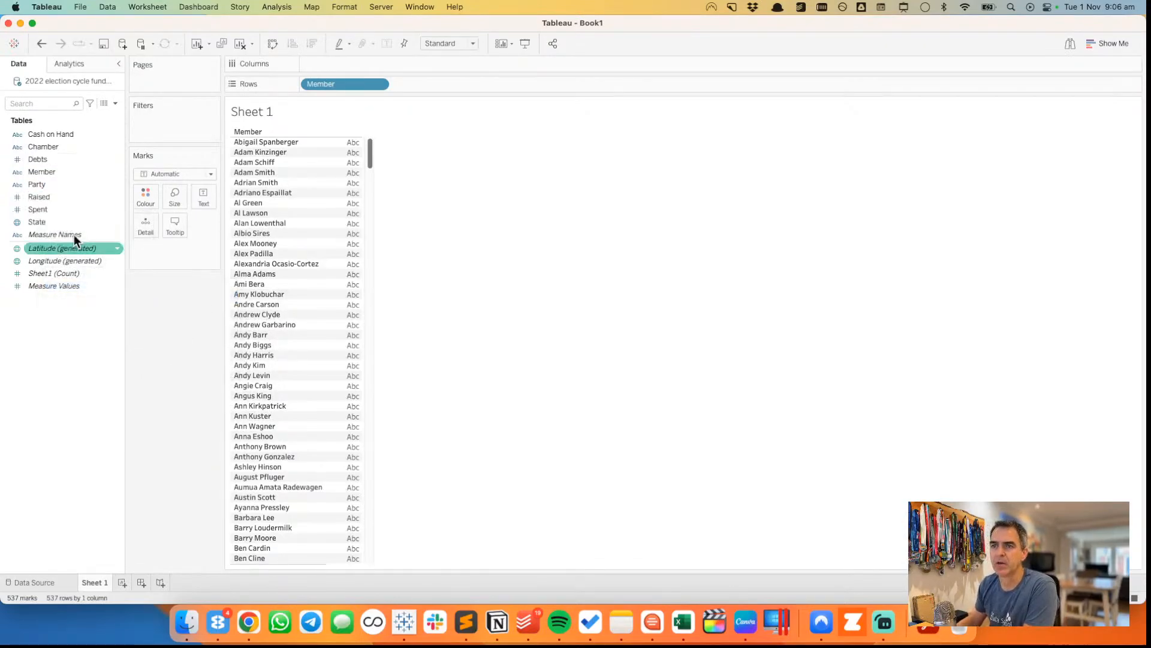
- Convert the Debts, Raised and Spent fields from dimensions to measures
click(30, 160)
super+click(45, 187)
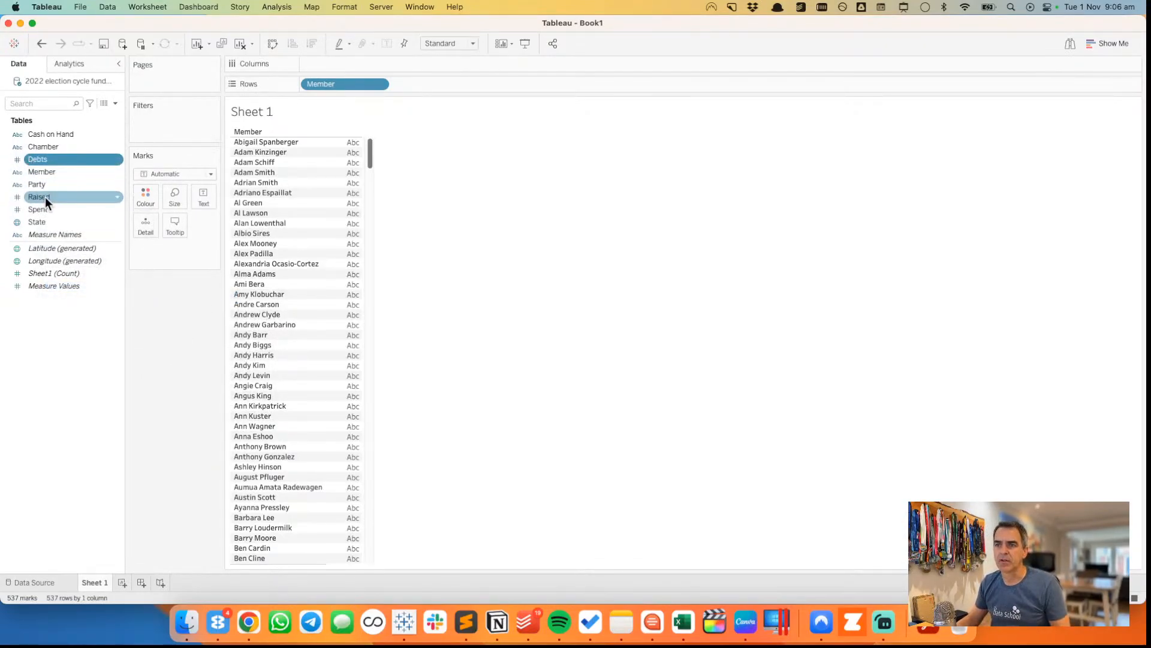
super+click(45, 197)
super+click(44, 209)
drag(43, 200, 43, 290)
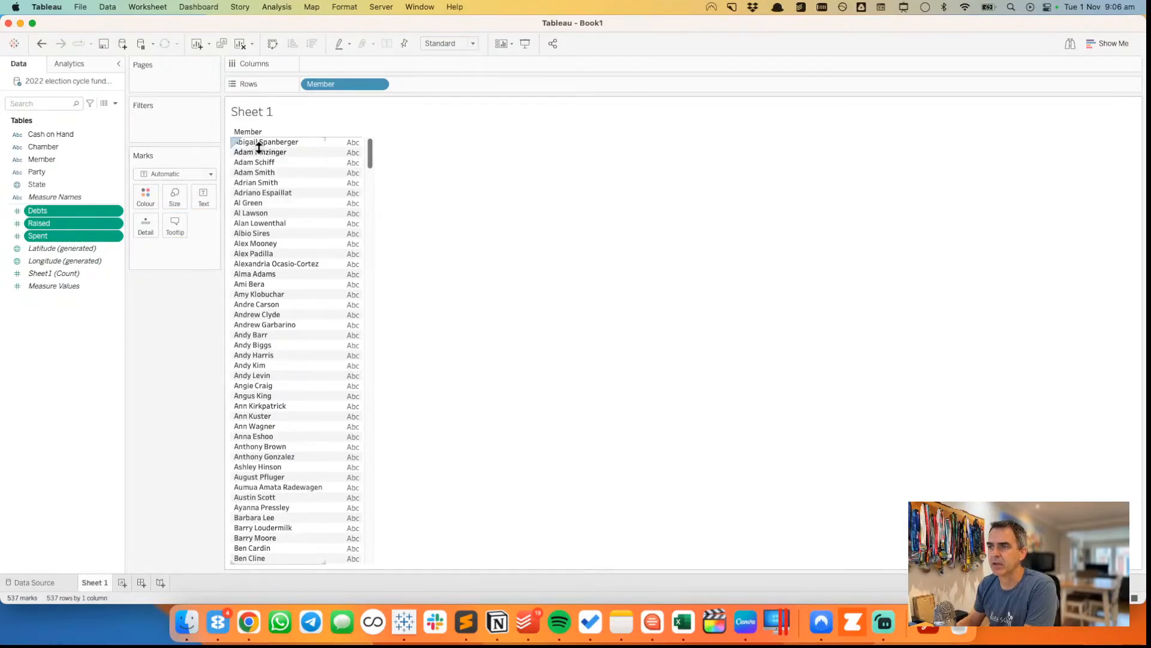
- Increase the row height slightly and chart Raised by member as horizontal bars sorted in descending order
drag(260, 148, 258, 152)
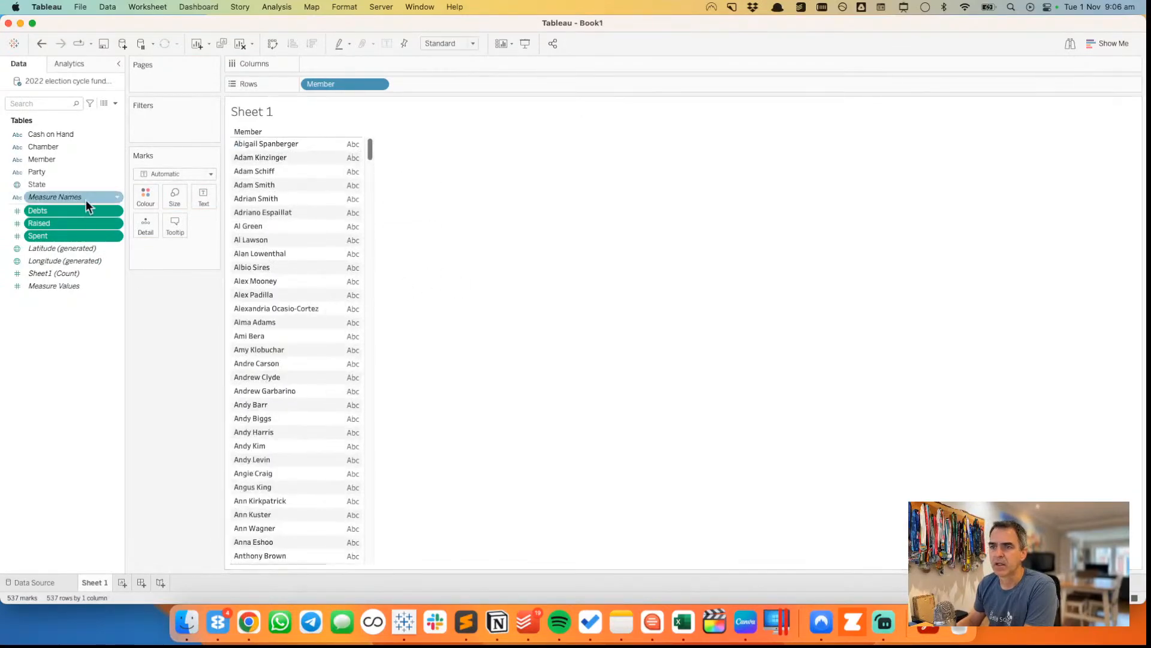
click(56, 222)
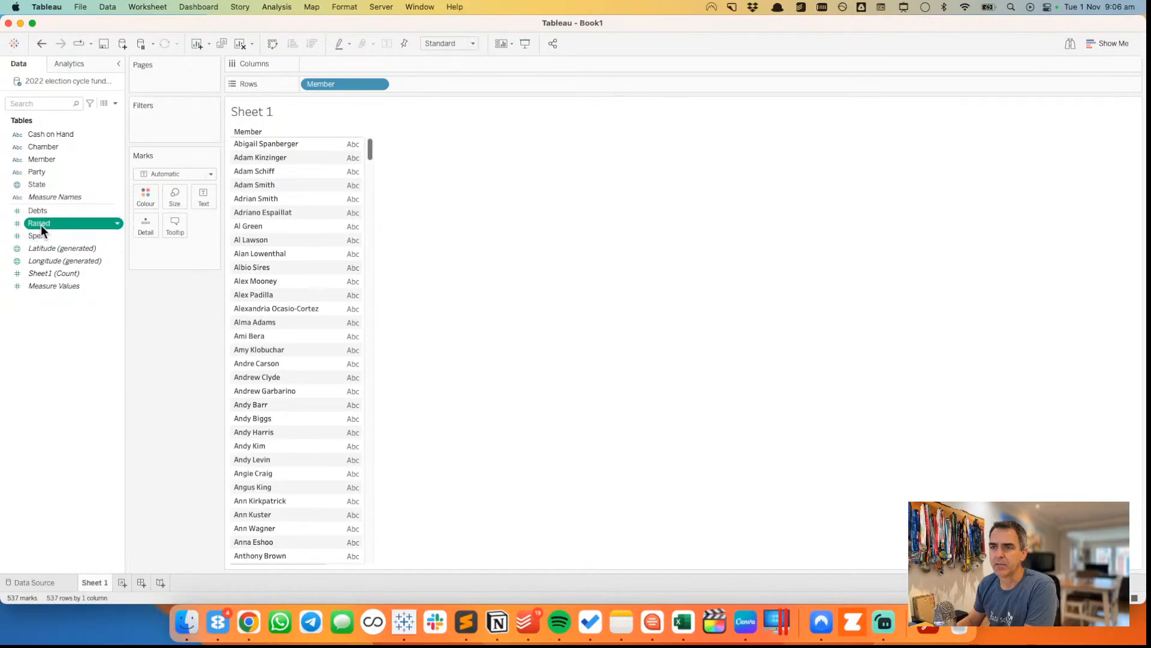
drag(41, 225, 357, 63)
click(311, 44)
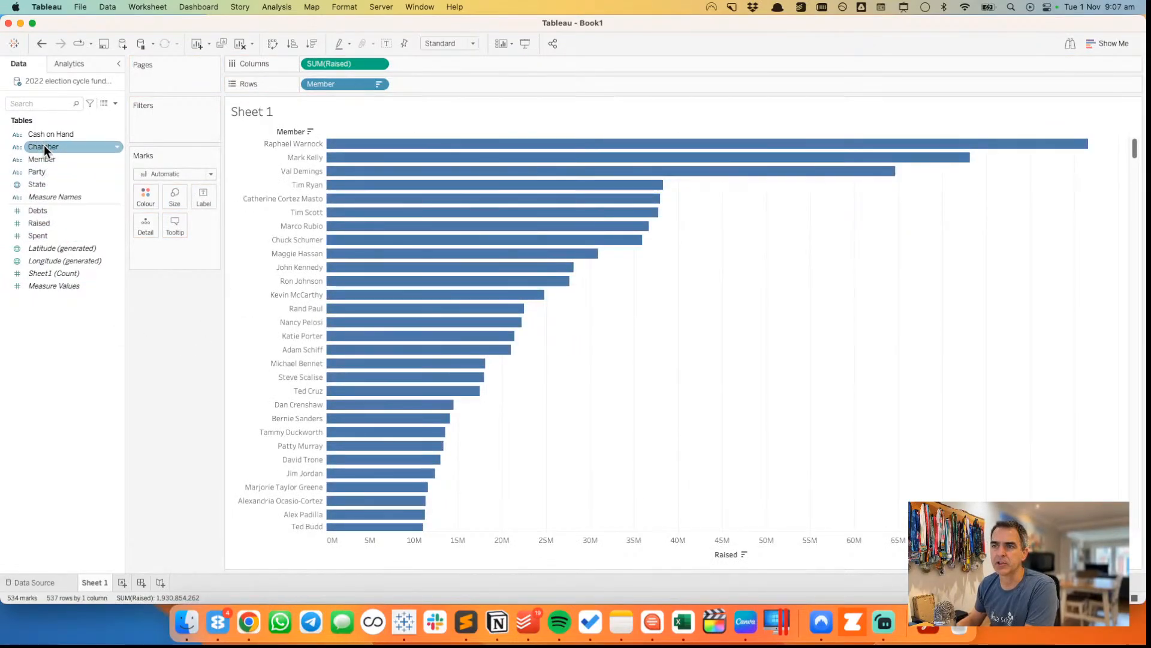
- Colour the bars by Party and add Spent to the marks as a detail
drag(49, 171, 149, 202)
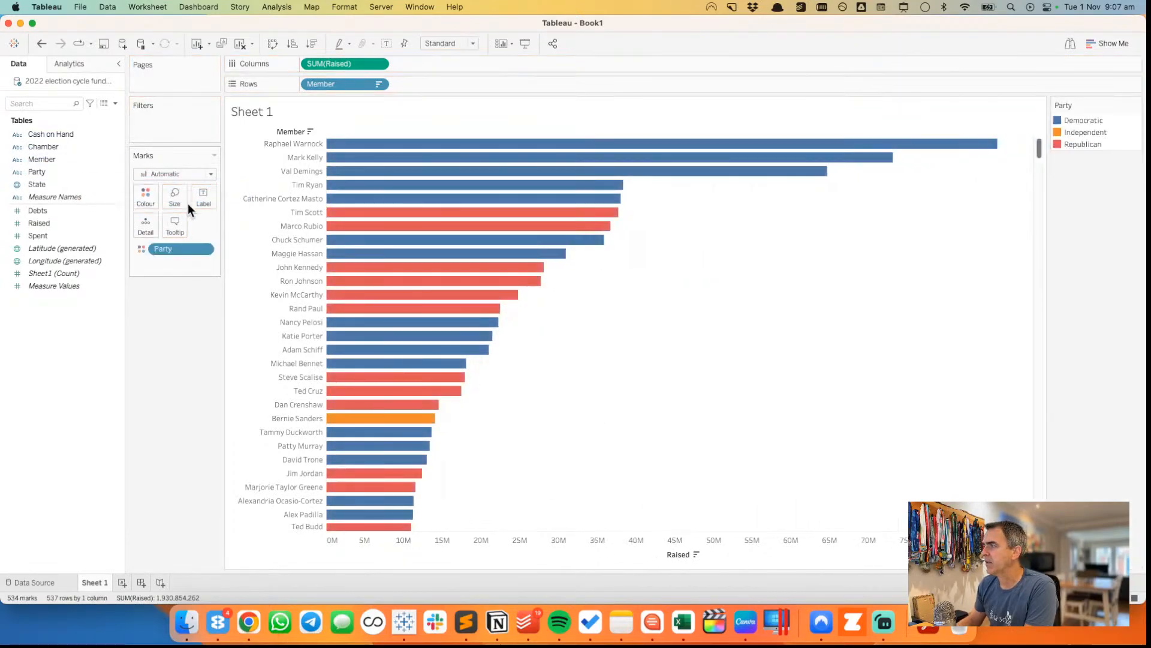
mouse_move(455, 351)
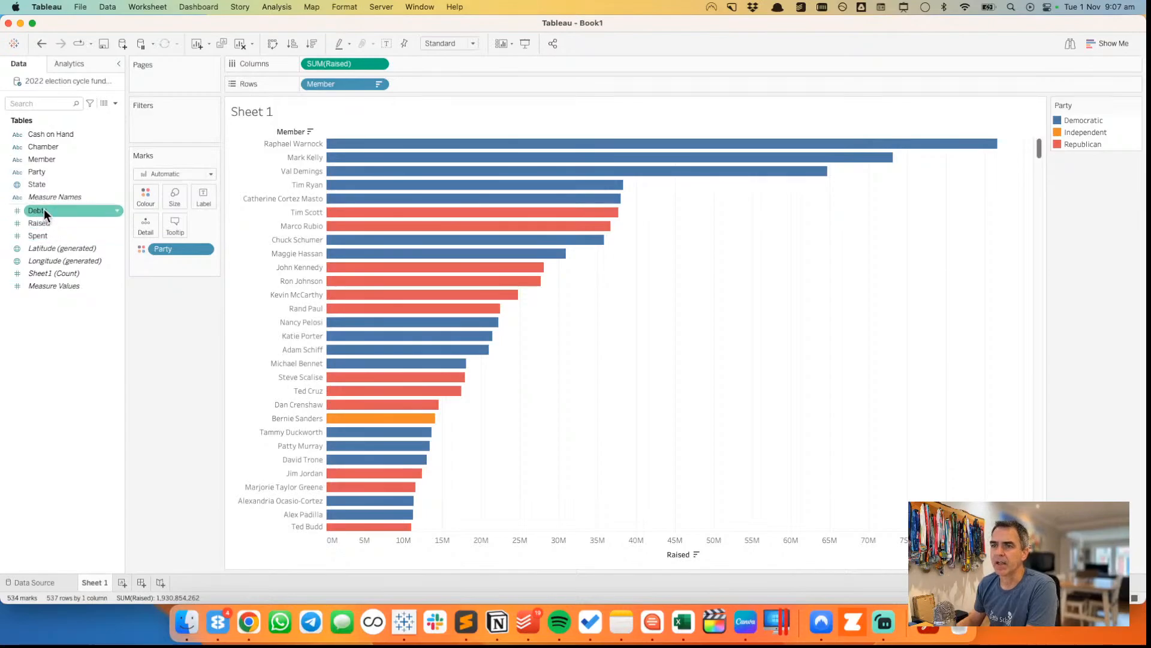
drag(45, 236, 142, 222)
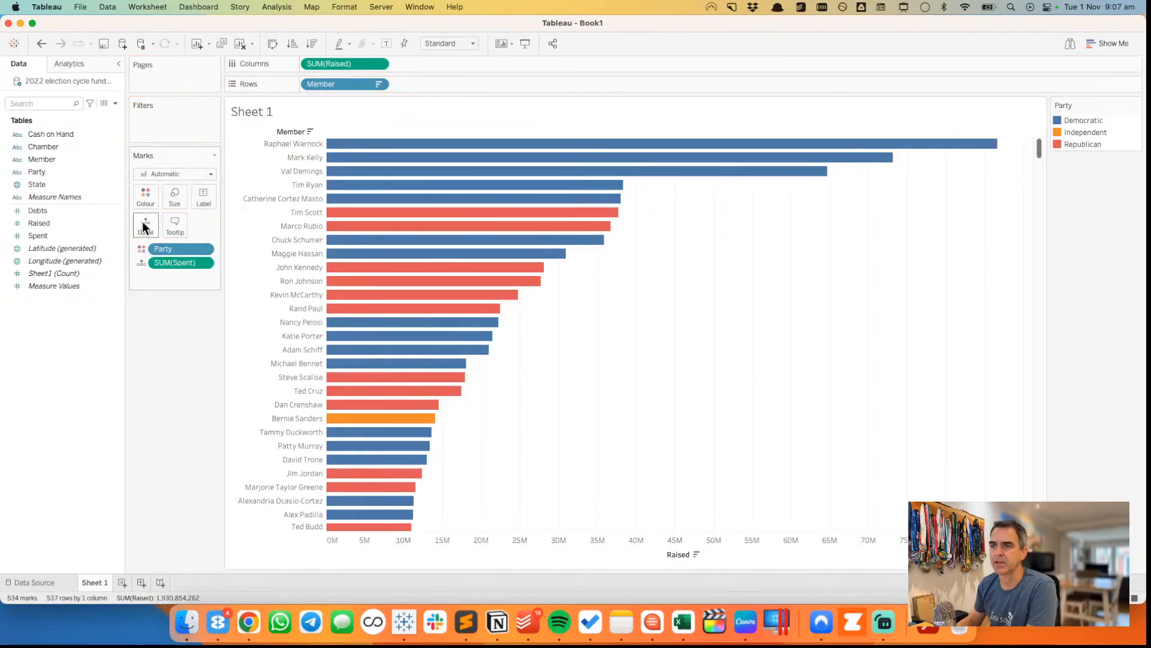
- Add a per-cell reference line to the Raised bars with SUM(Spent) as its value
click(55, 62)
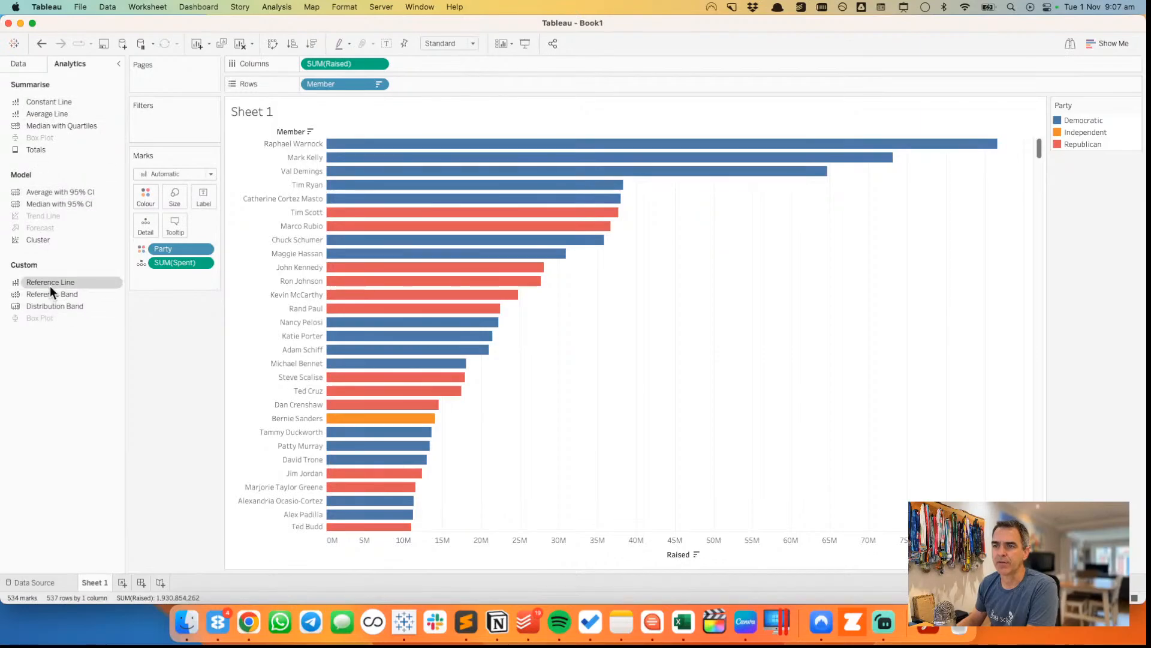
drag(50, 287, 417, 145)
click(503, 229)
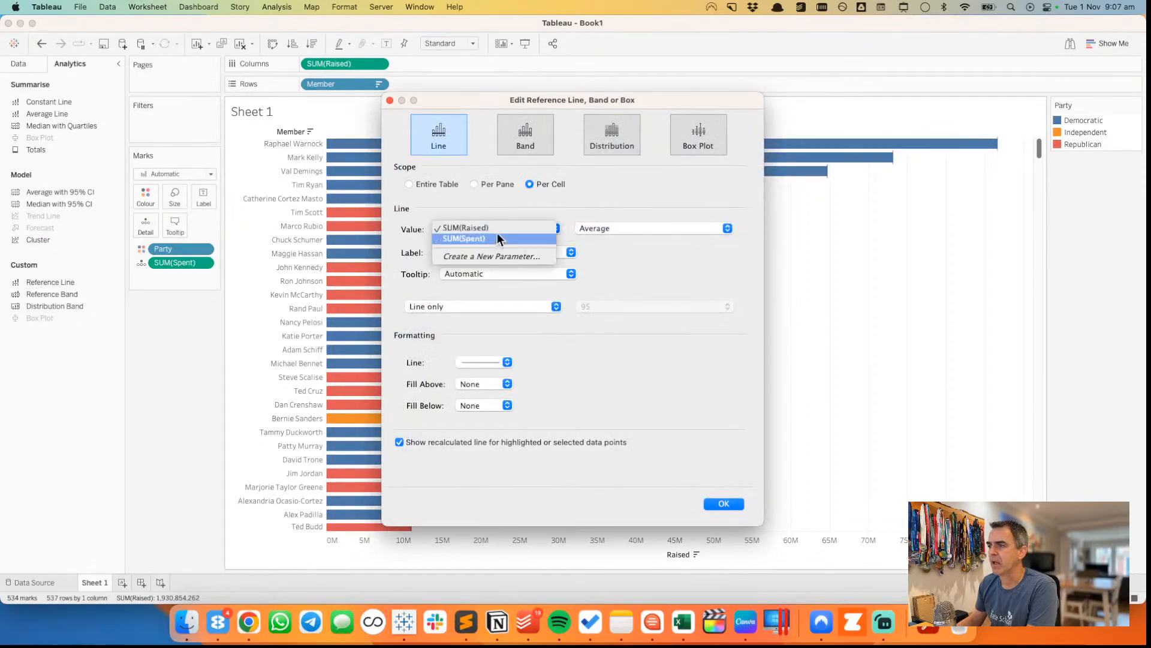
click(495, 237)
- Thicken the reference line and turn off the recalculated line for highlighted or selected data points
click(483, 361)
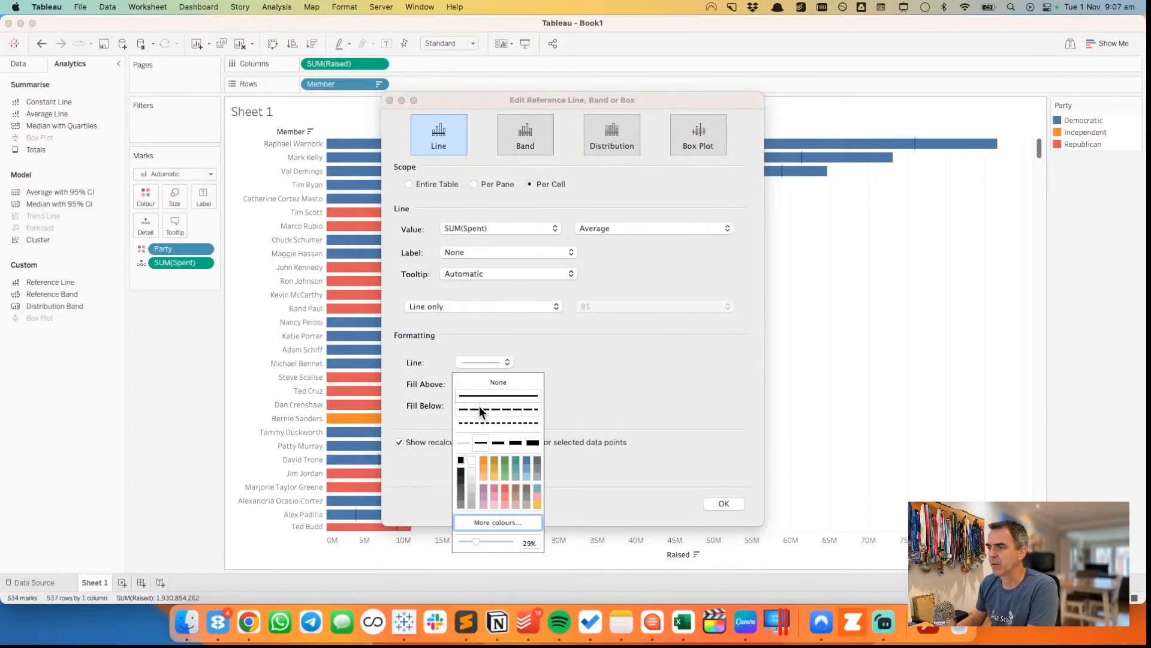
click(499, 442)
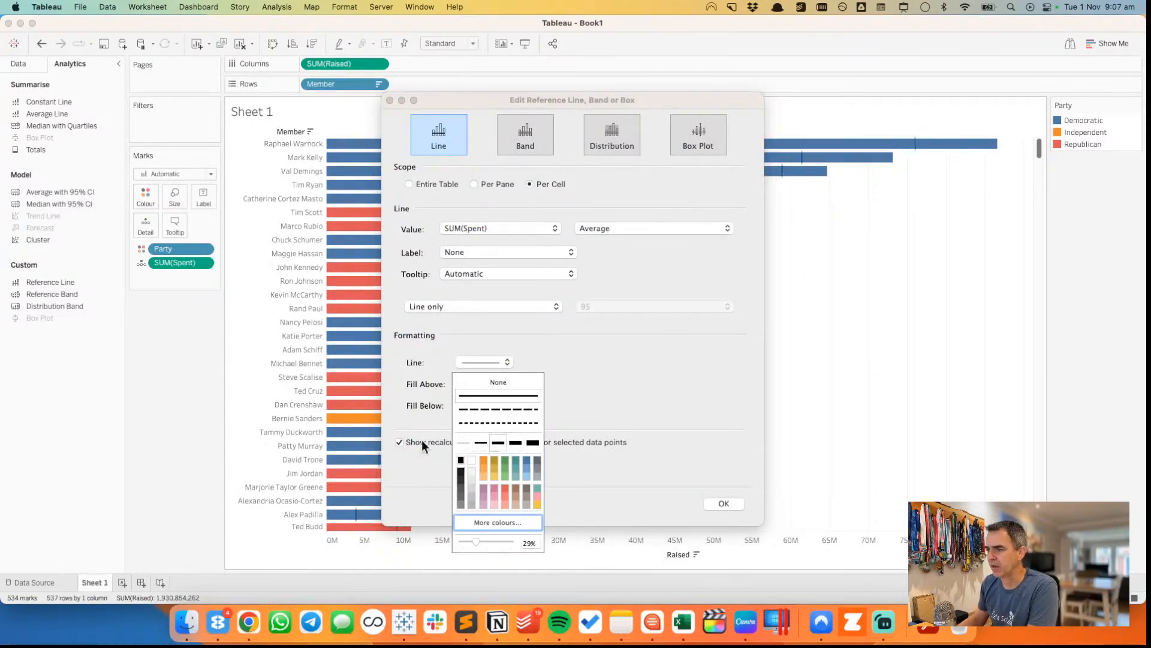
click(406, 440)
click(485, 360)
click(434, 400)
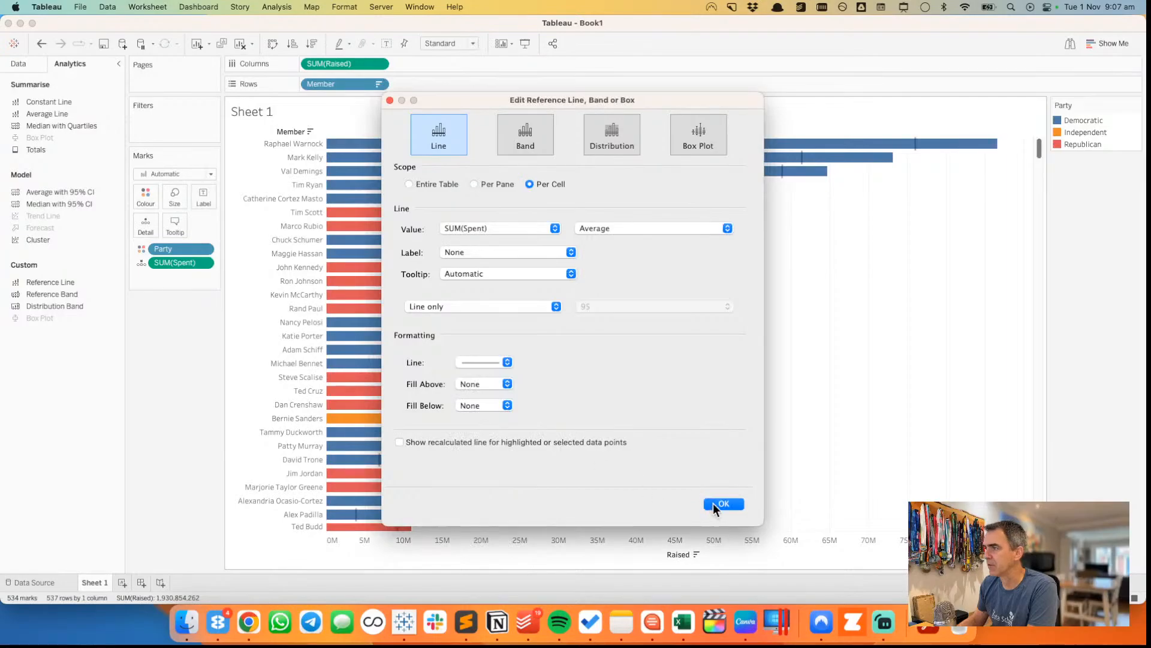
- Make the reference line black at 100% opacity in the middle of the five thicknesses, and apply the settings
click(480, 364)
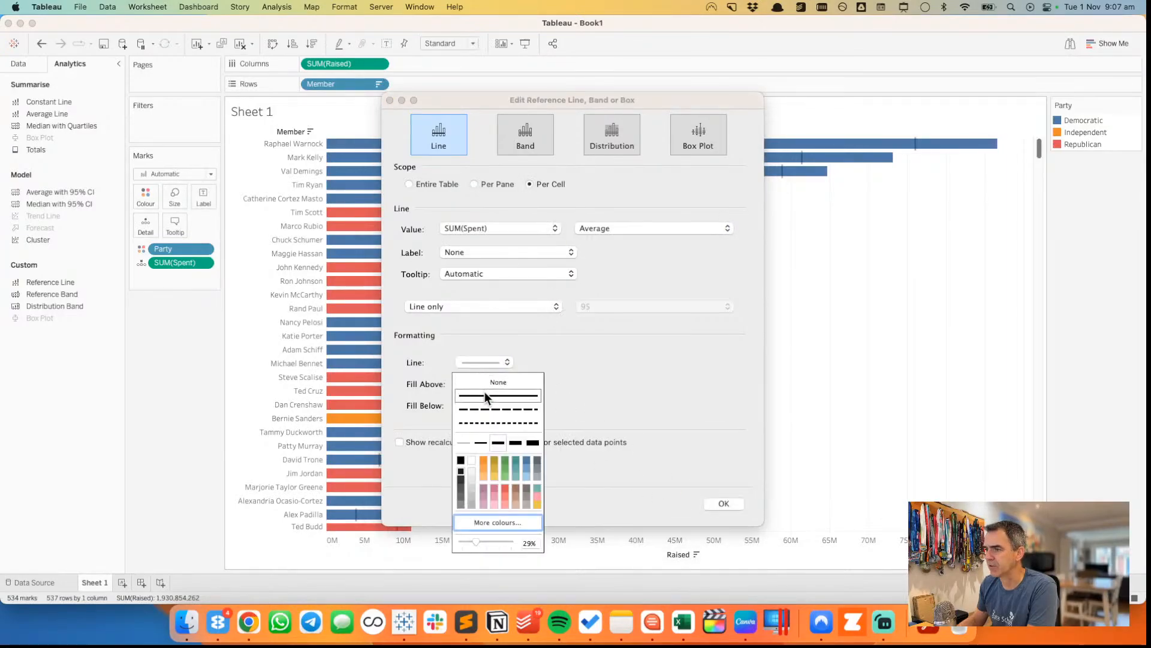
click(480, 441)
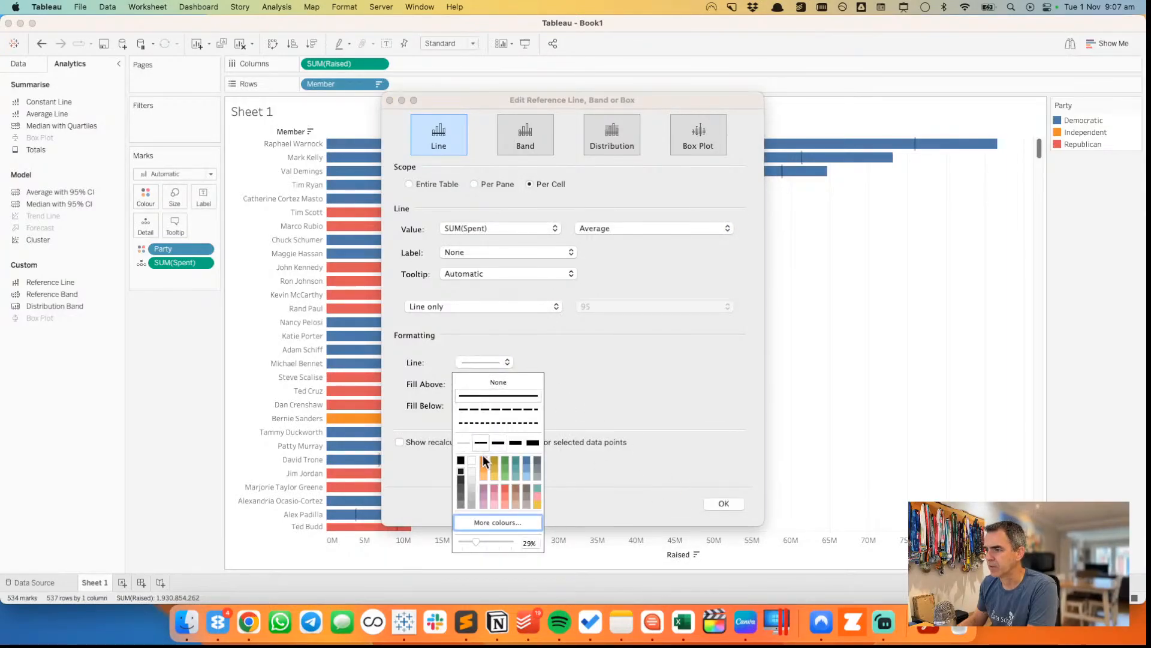
click(483, 460)
click(460, 461)
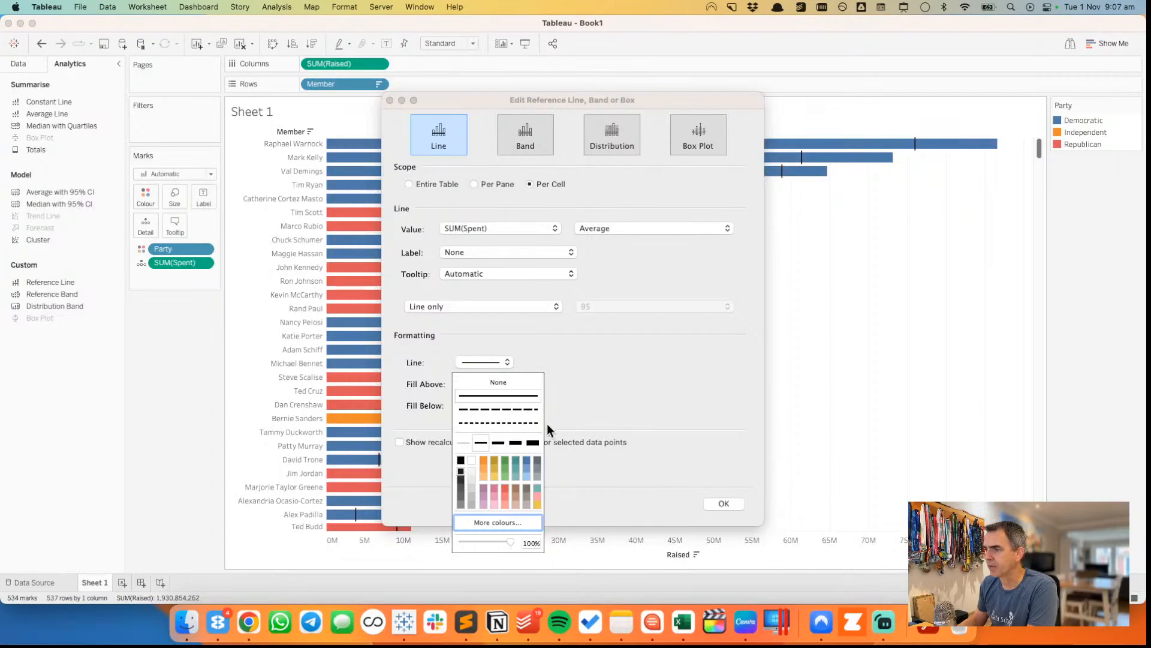
click(497, 444)
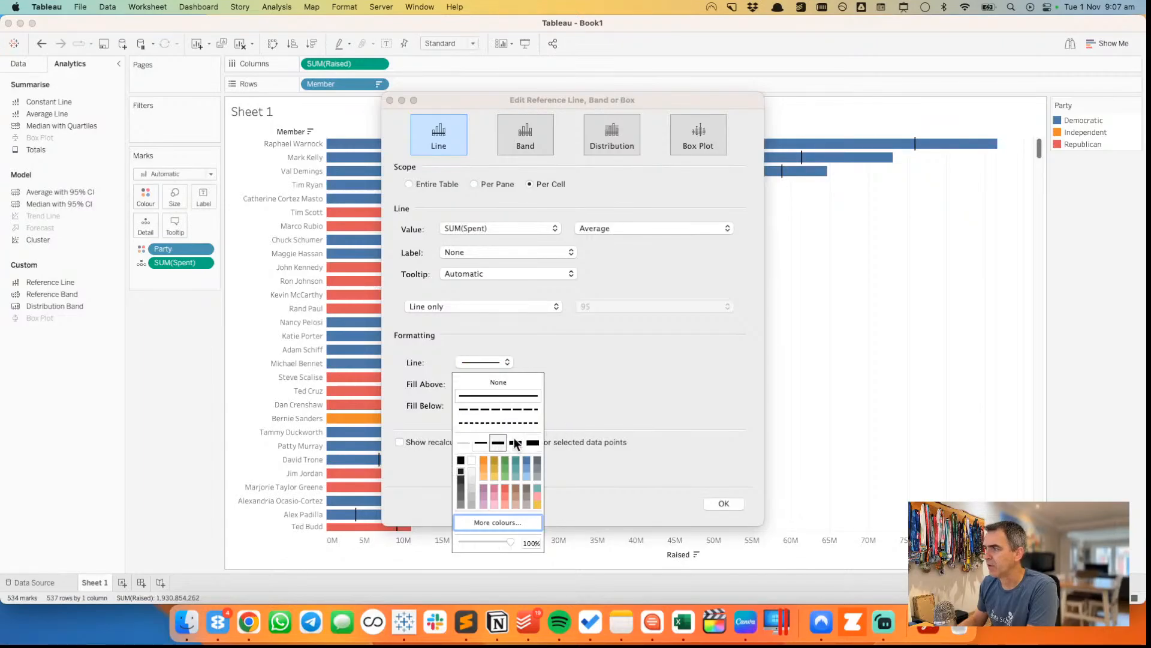
click(727, 502)
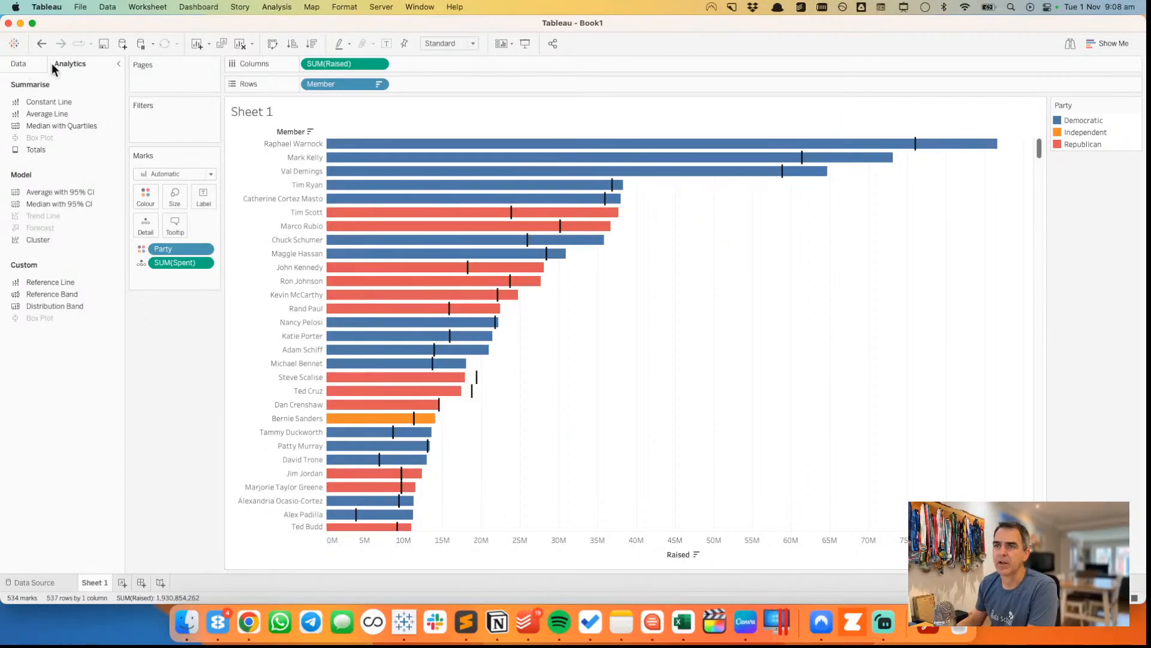
- Rename the worksheet as Raised vs Spent
click(19, 64)
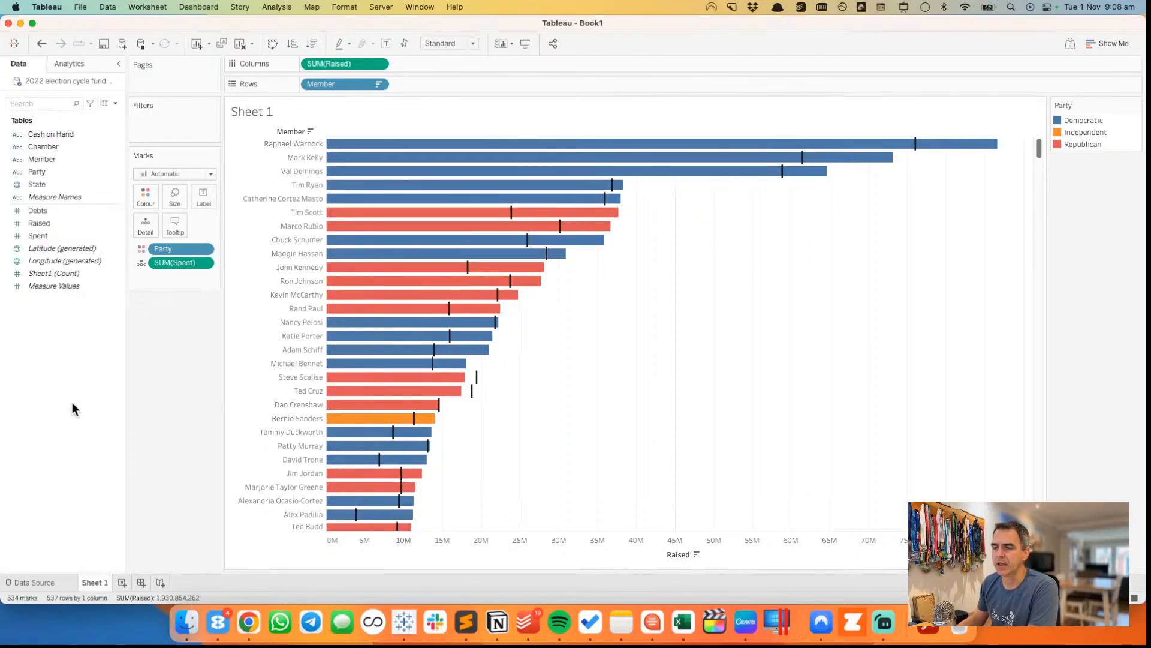
double_click(94, 582)
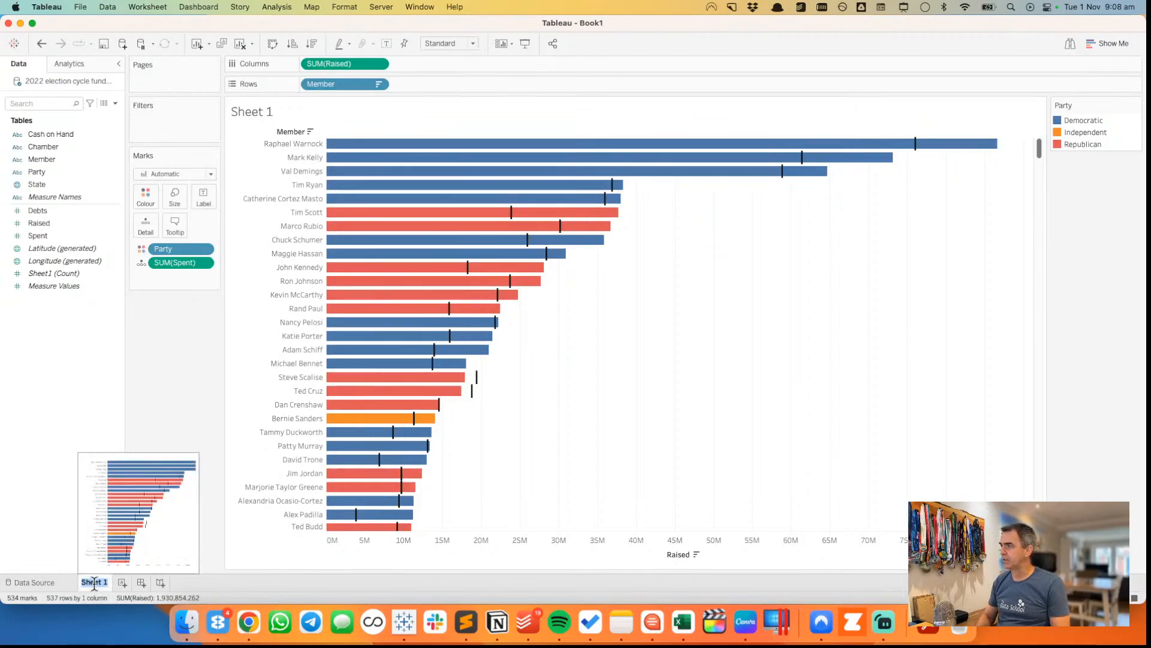
text(Rai)
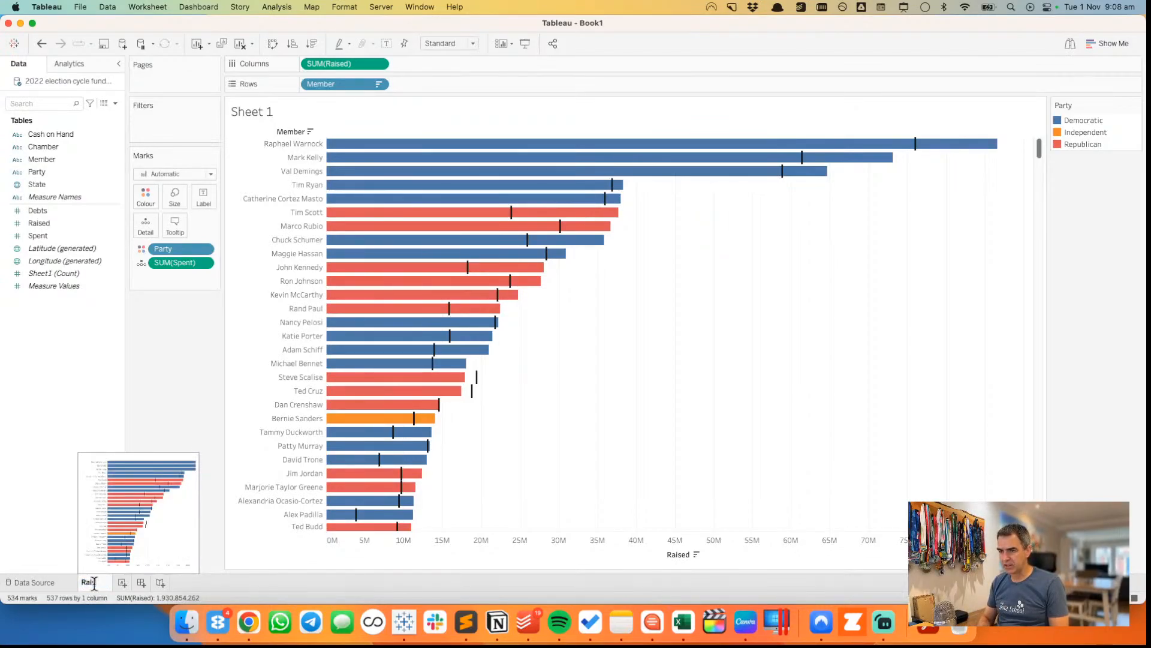
text(sed vs Spent)
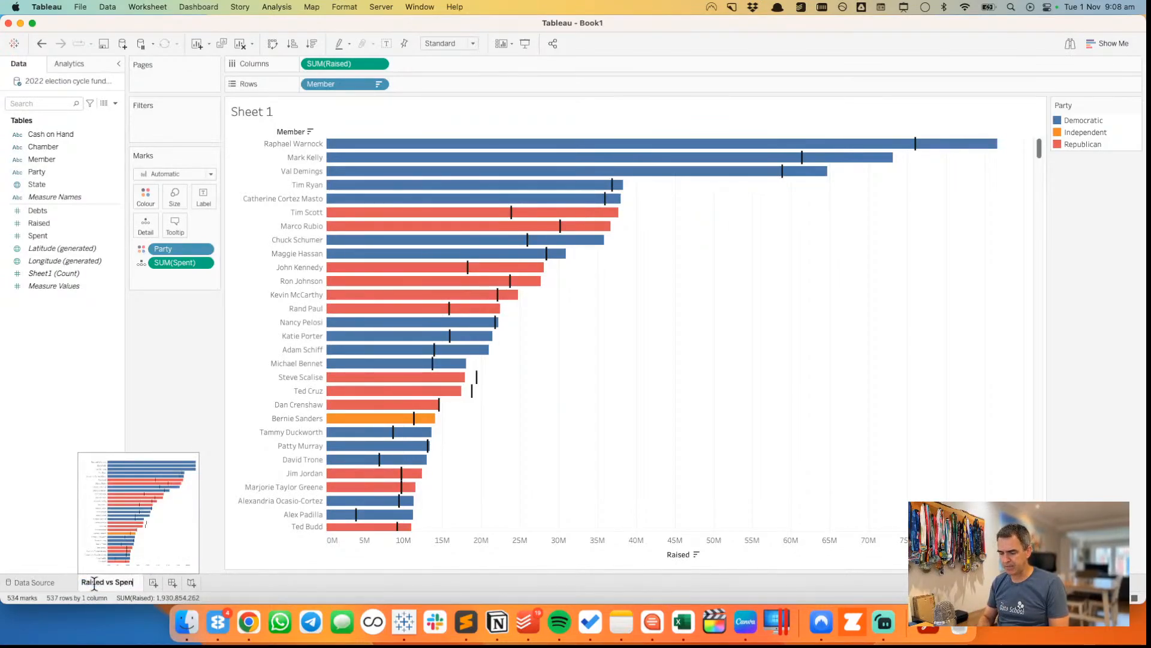
key(Return)
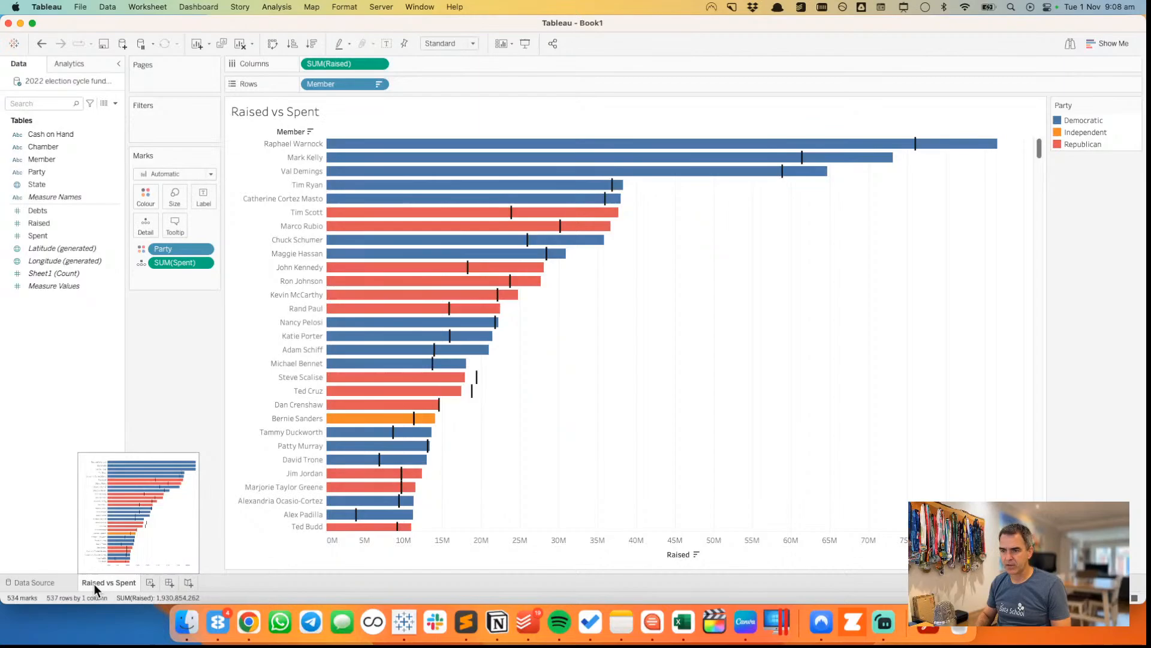
- Duplicate the Raised vs Spent worksheet
right_click(135, 581)
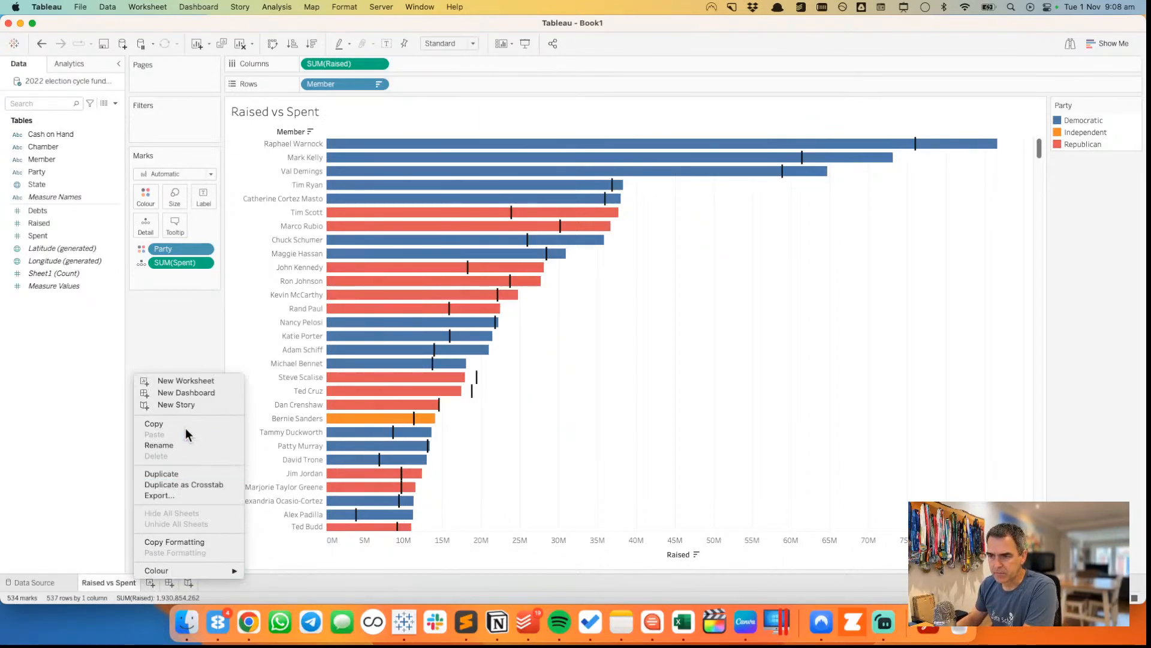
click(179, 470)
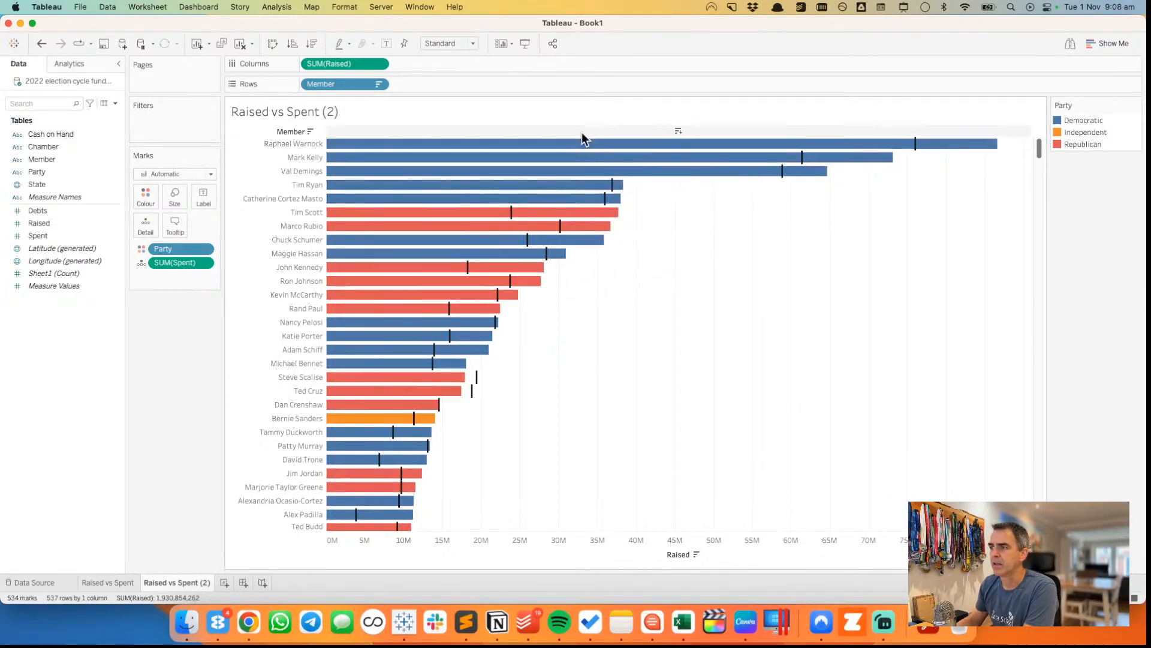
mouse_move(873, 159)
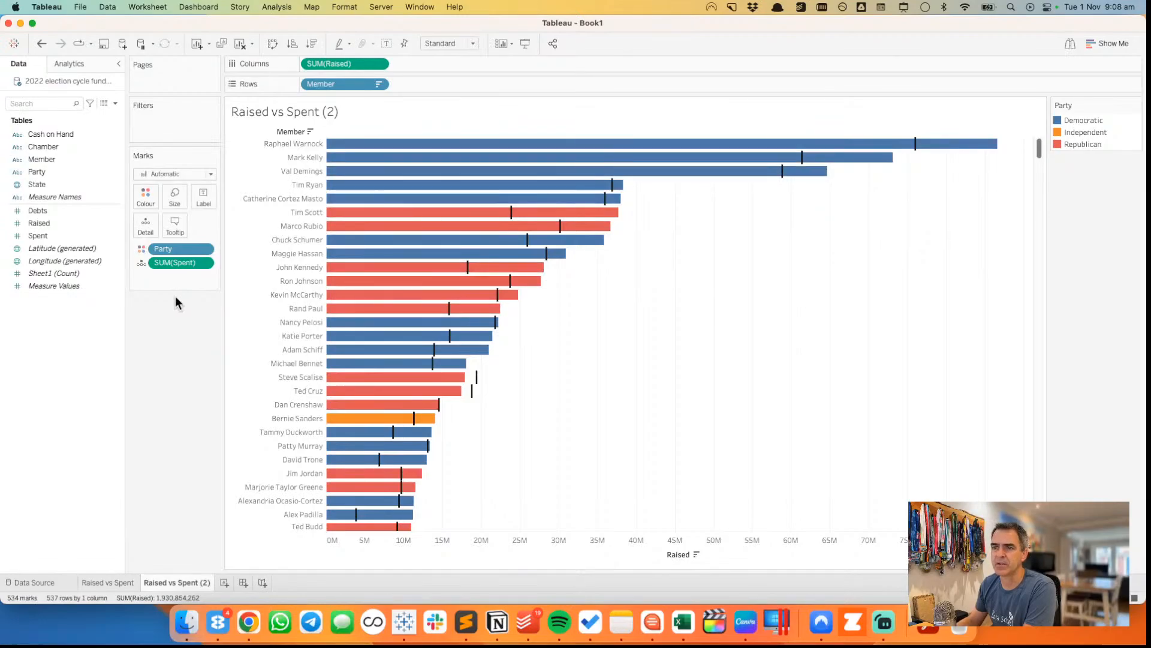
- Create a calculated field named Raised More Than Spent with the formula SUM([Raised]) > SUM([Spent])
right_click(69, 326)
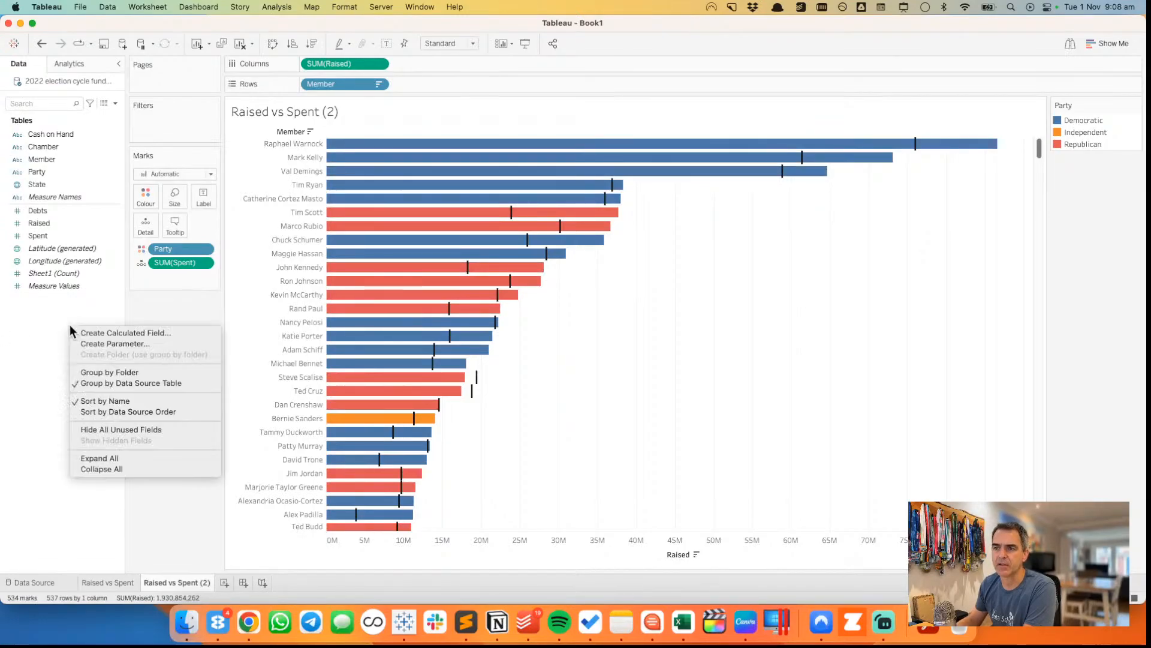
click(105, 330)
text(Raised More)
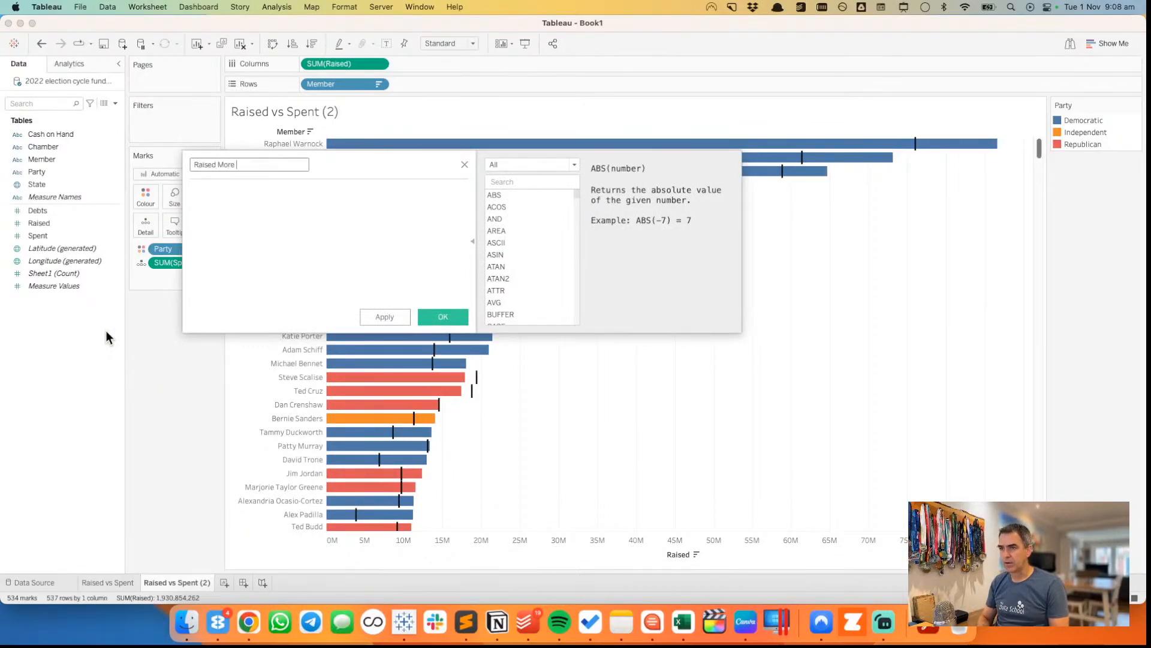
text( Than S)
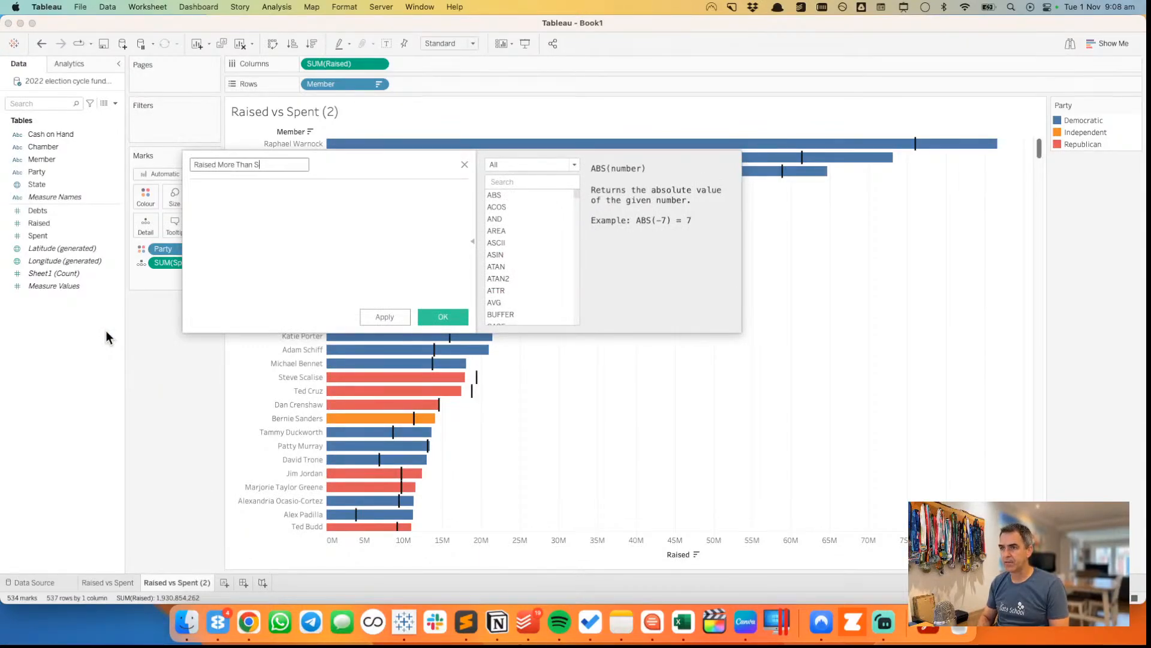
text(poent)
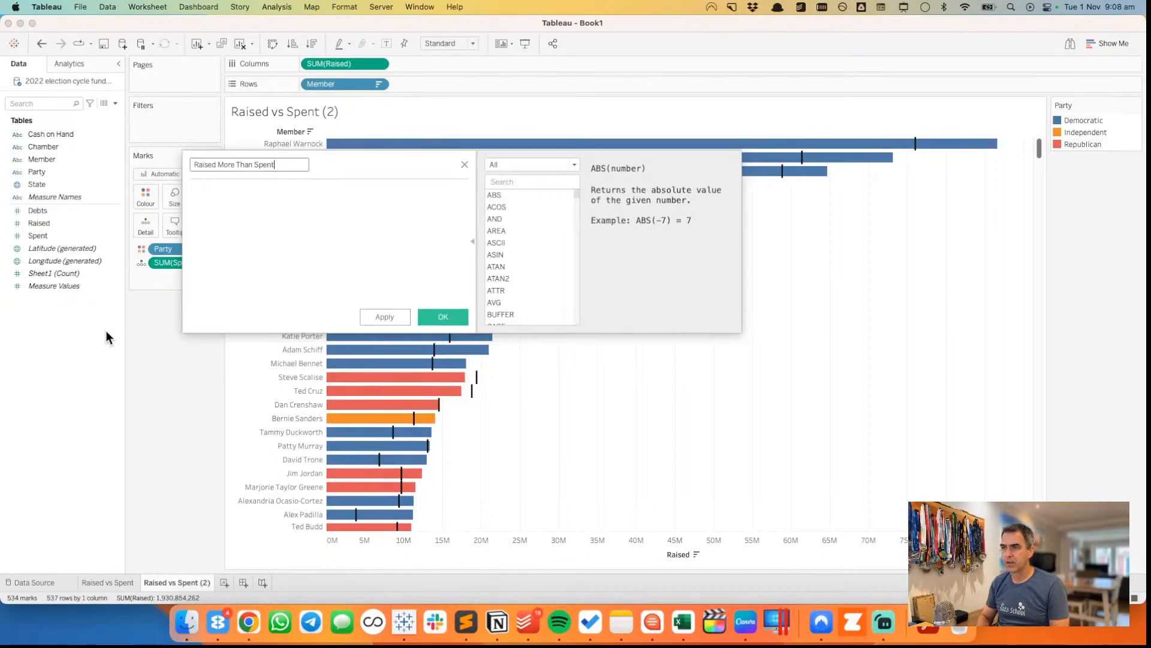
drag(326, 64, 295, 279)
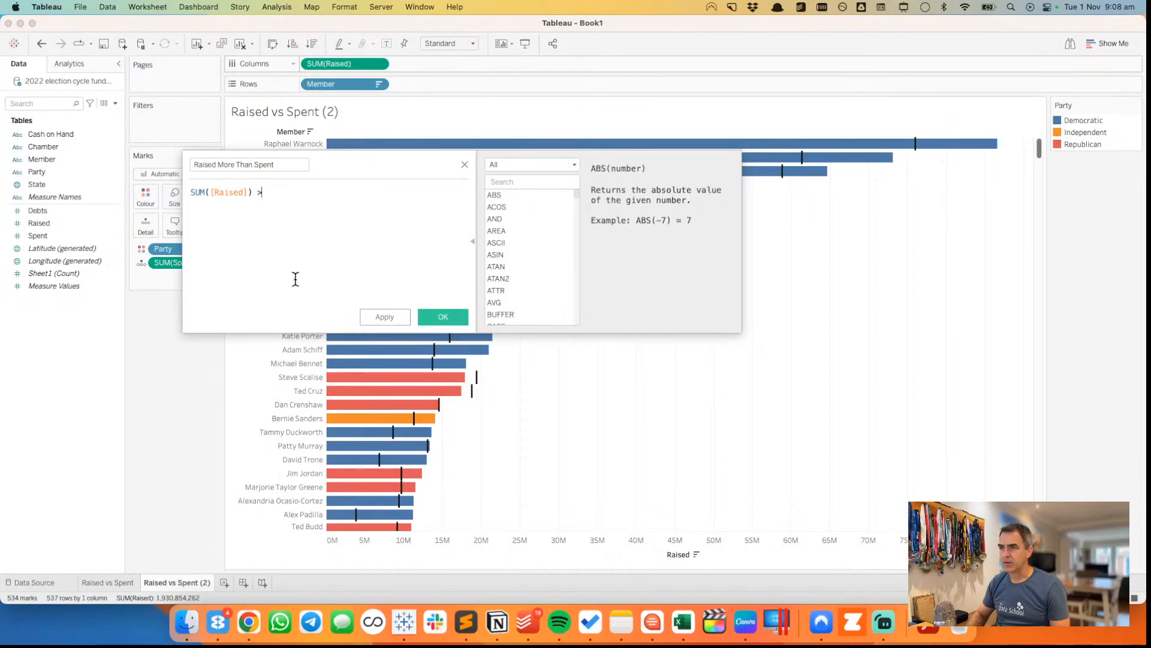
text(>)
drag(167, 264, 336, 264)
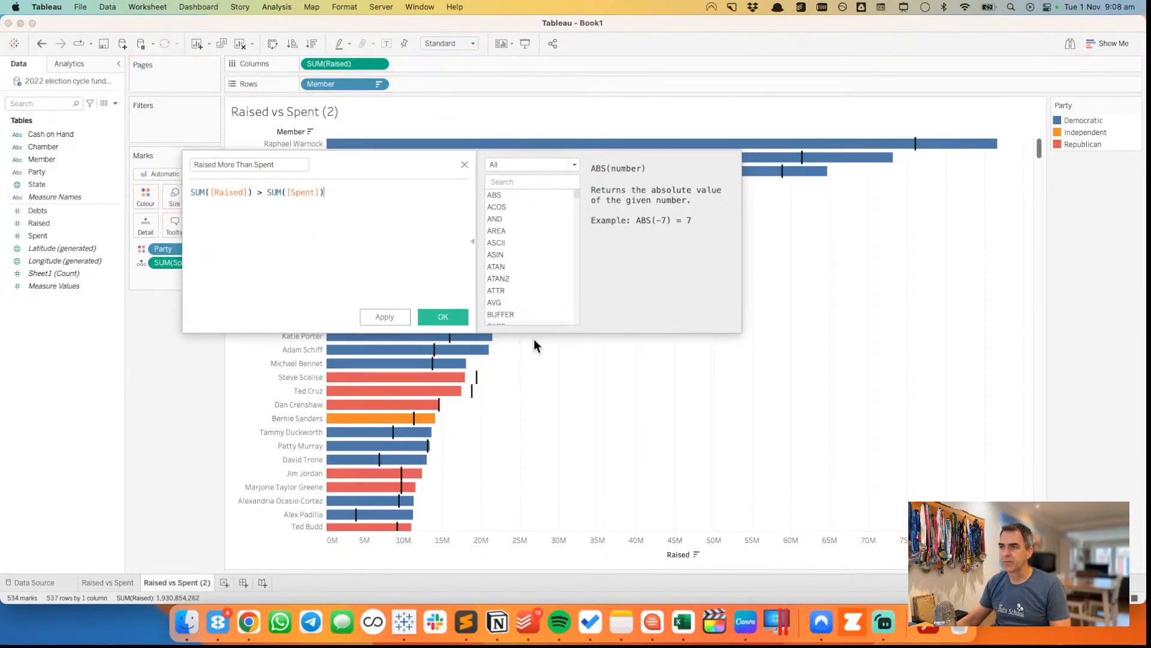
click(458, 318)
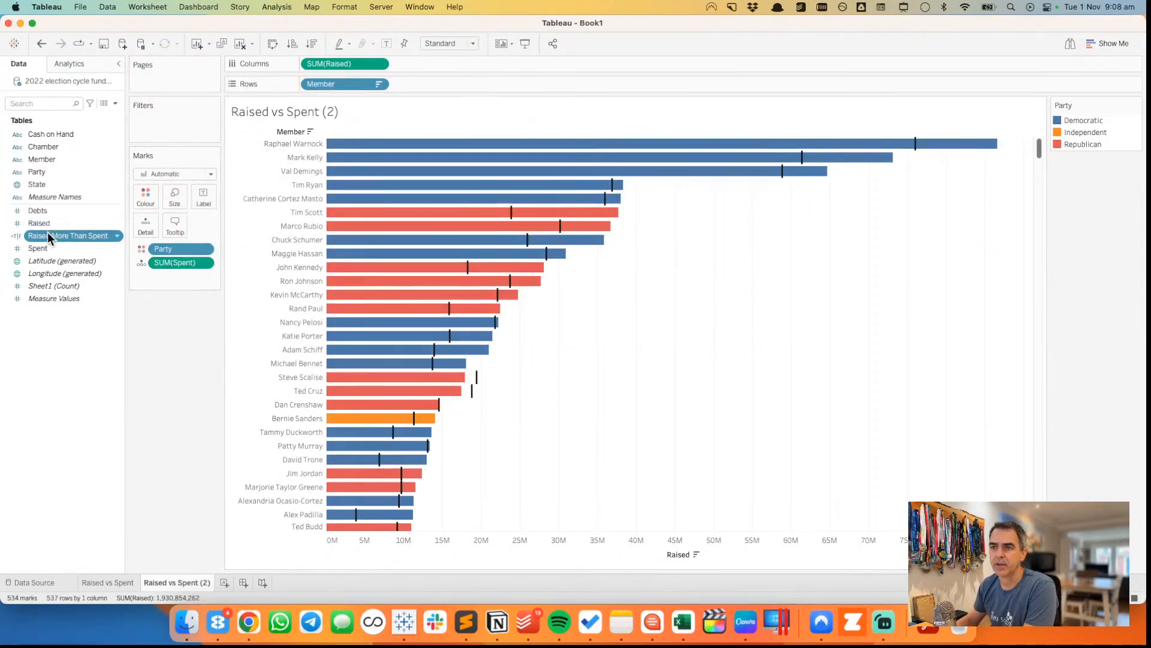
- Colour the bars by Raised More Than Spent instead of Party, and assign green to the True value
drag(48, 235, 180, 249)
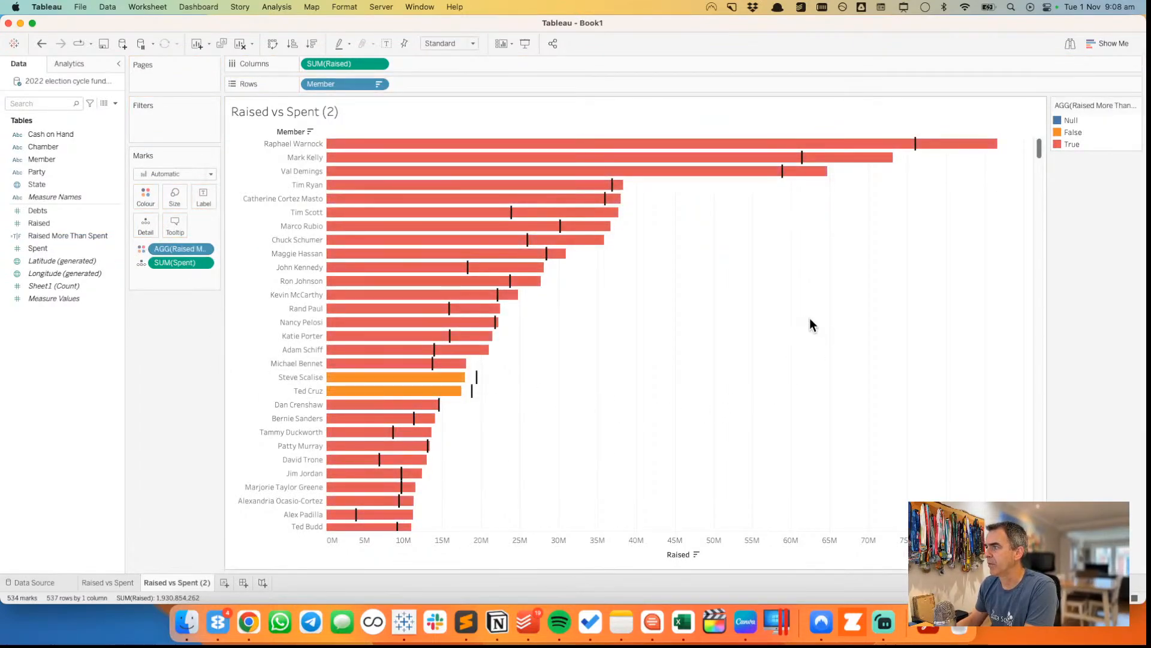
mouse_move(466, 387)
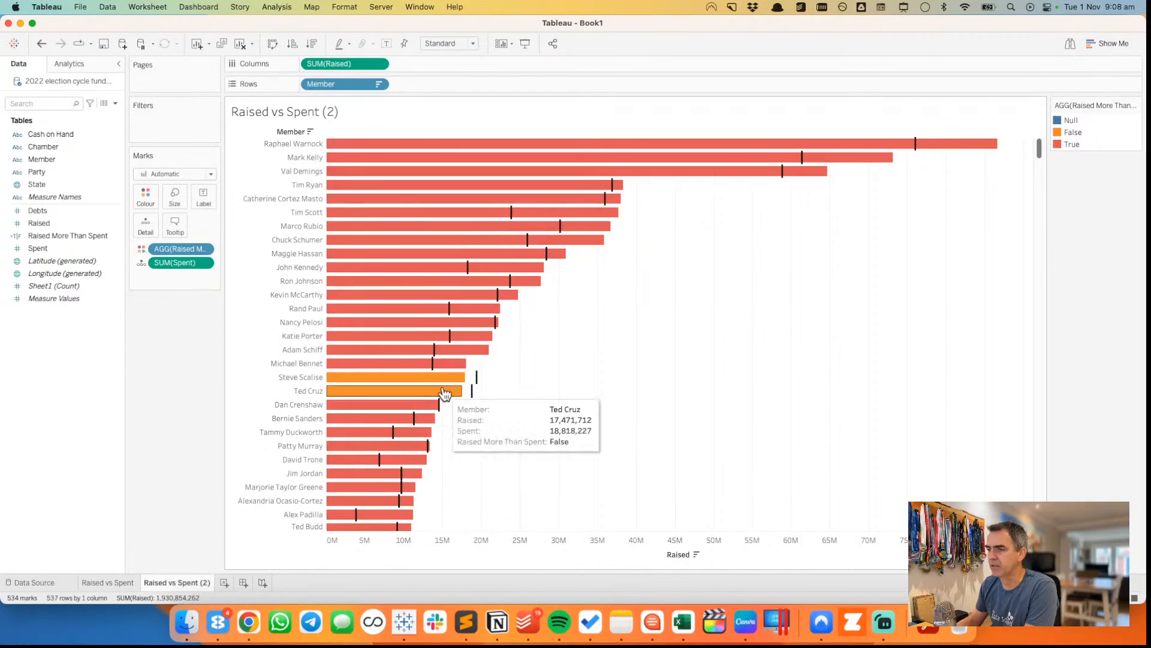
double_click(1099, 143)
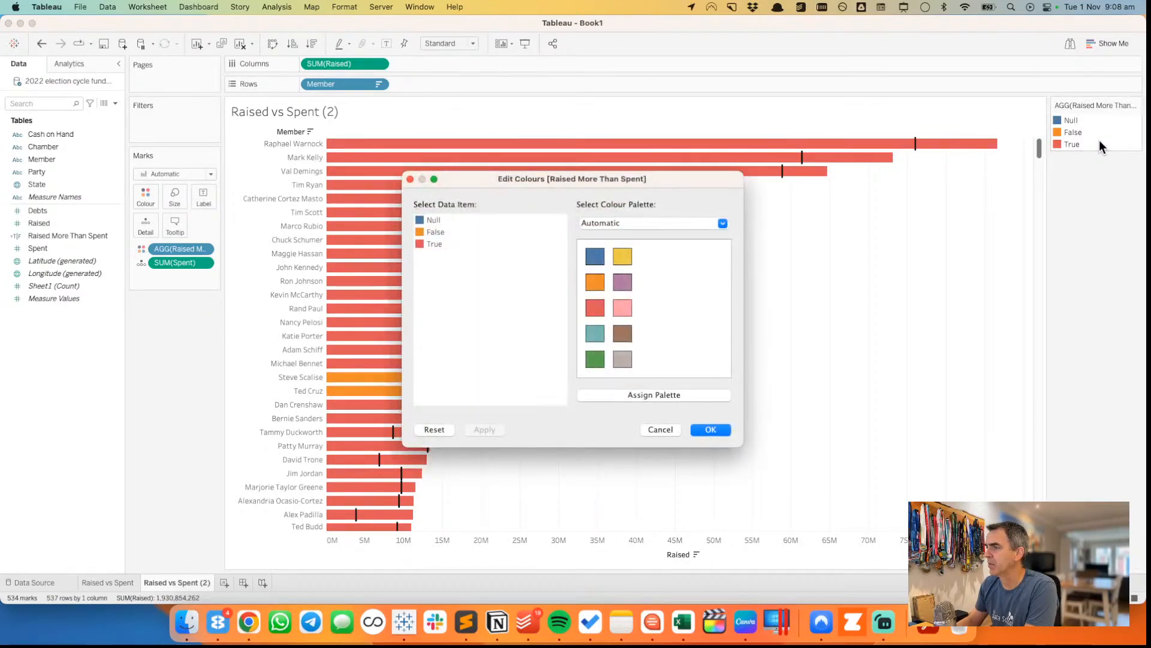
click(434, 242)
click(595, 360)
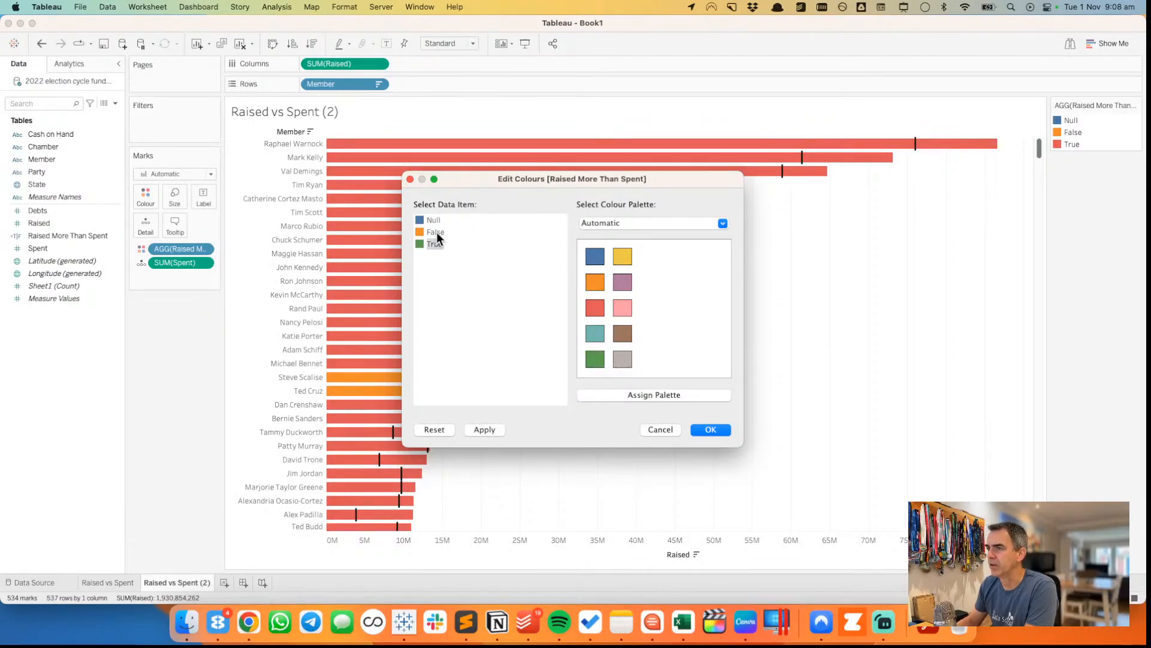
- Assign dark navy to False and light blue to Null from the Watch Me Viz palette
click(667, 221)
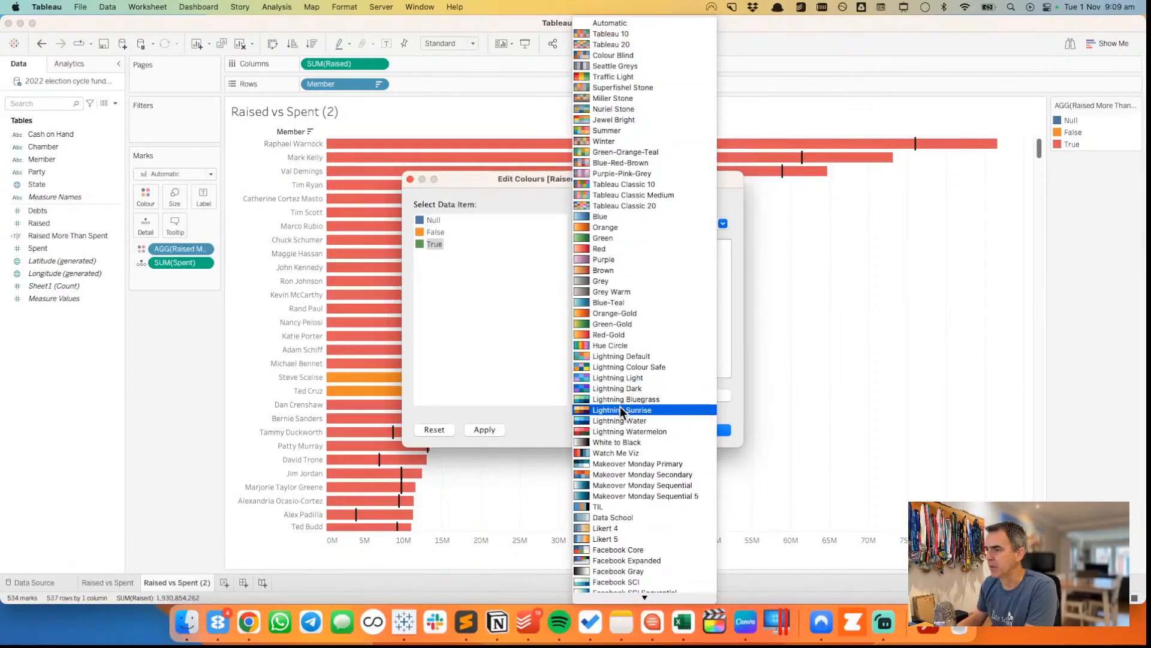
click(620, 454)
click(434, 230)
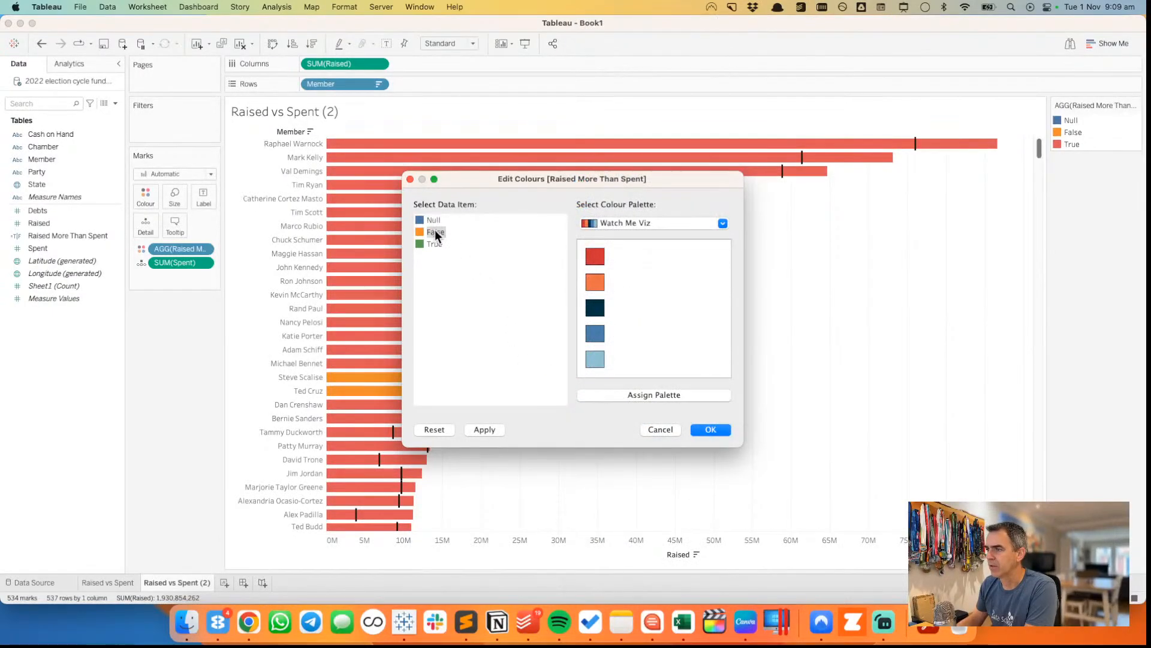
click(595, 307)
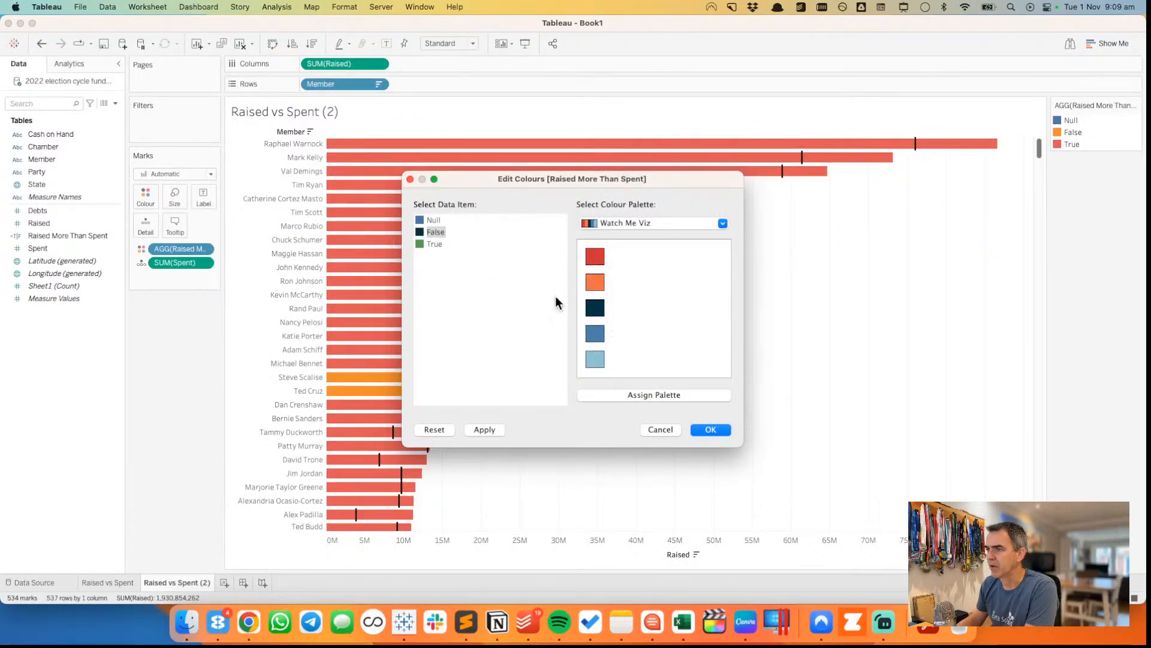
click(433, 220)
click(595, 359)
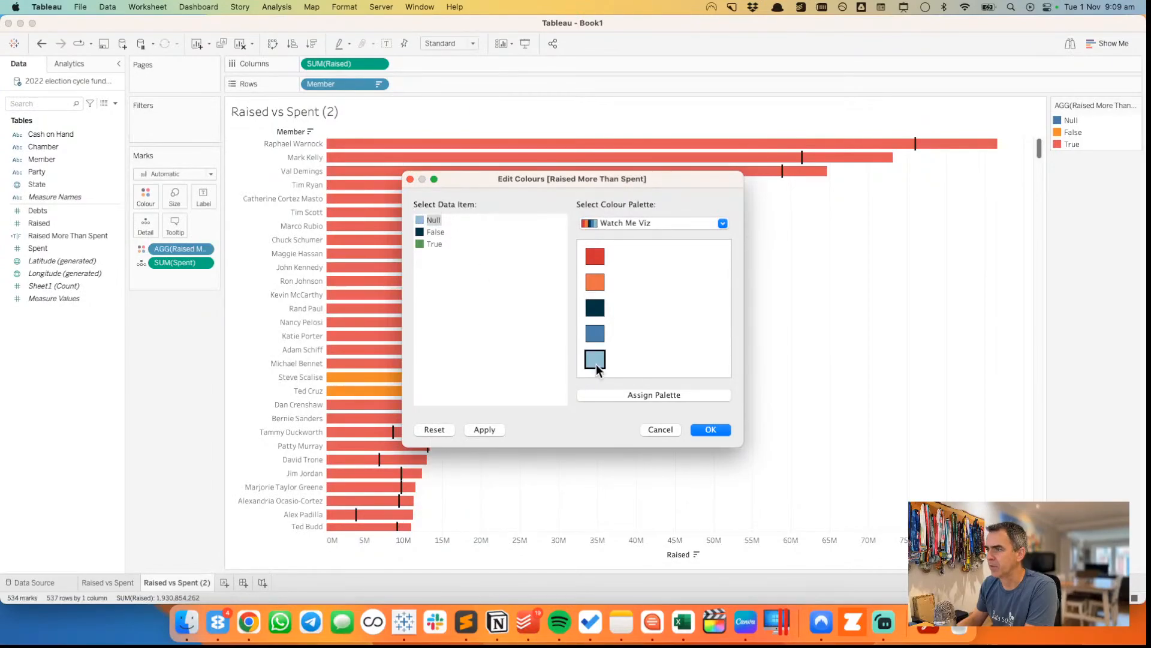
- Assign light pink from the CB Purple palette to the Null value and apply the edited colours to the chart
click(618, 224)
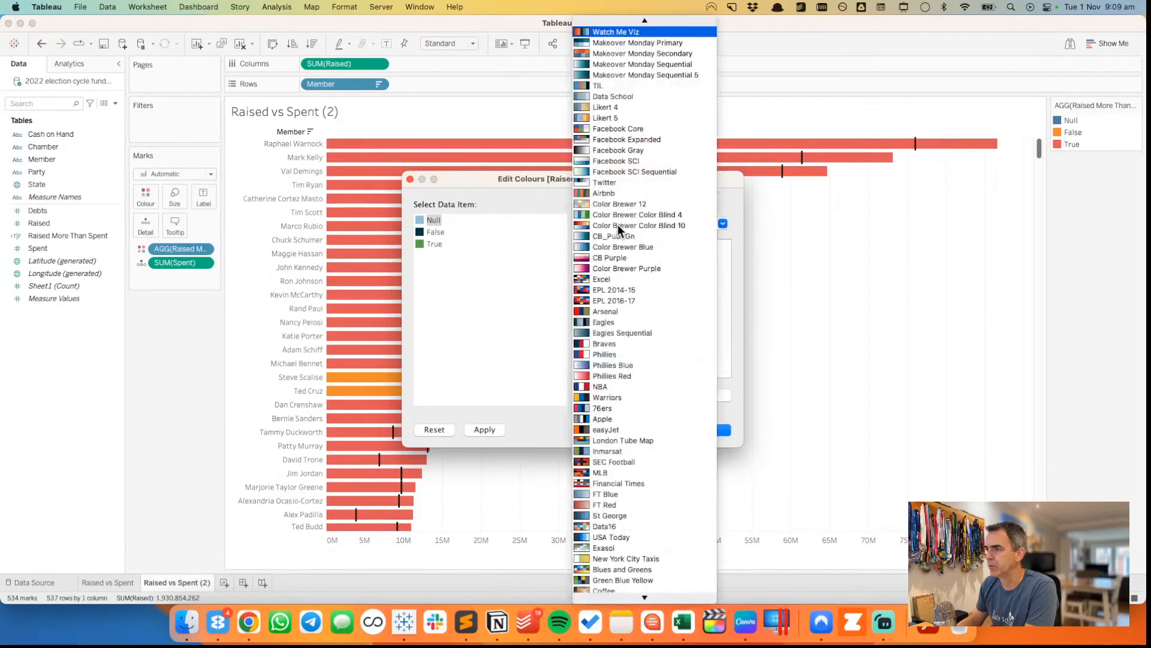
click(625, 257)
click(596, 333)
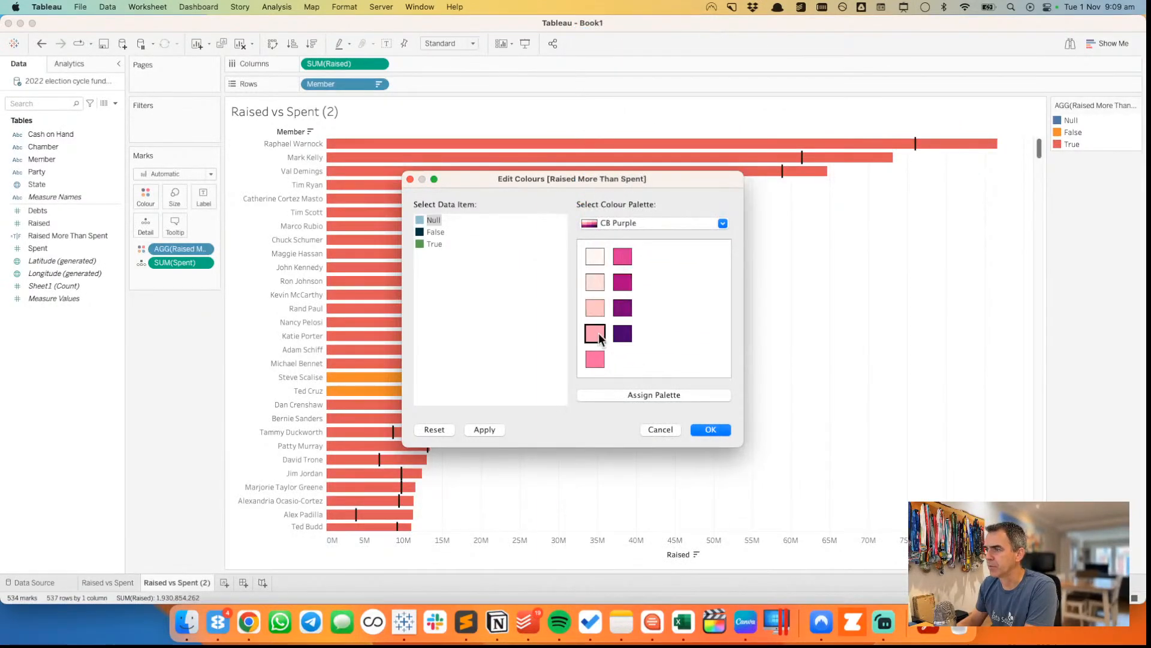
click(709, 431)
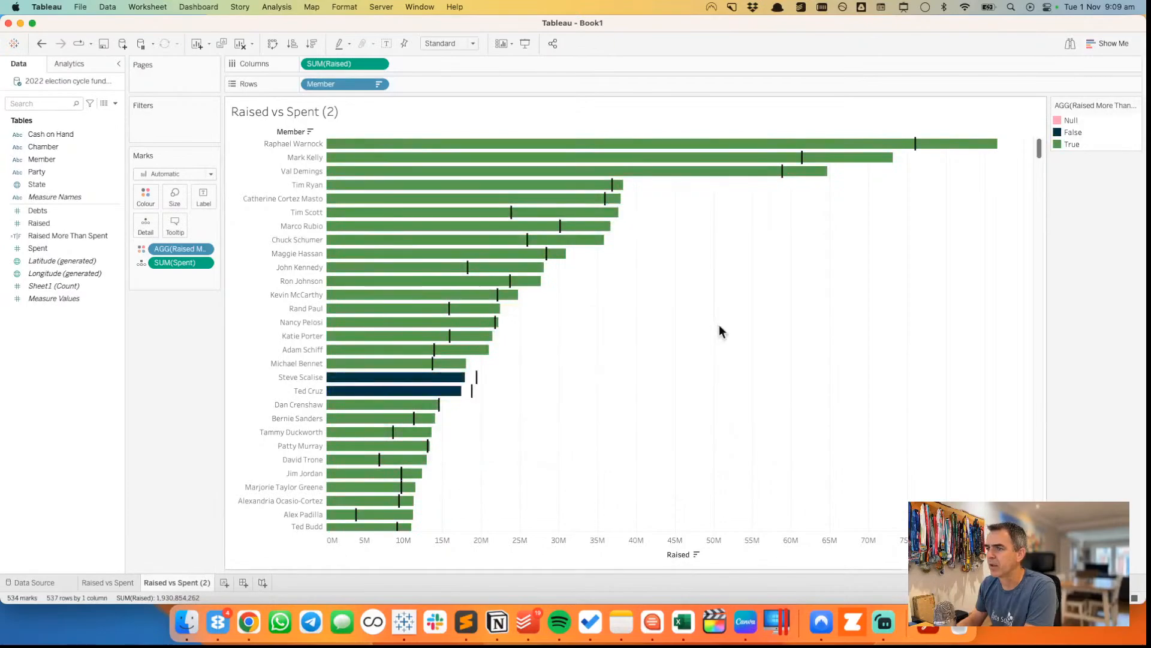
drag(1039, 147, 1049, 45)
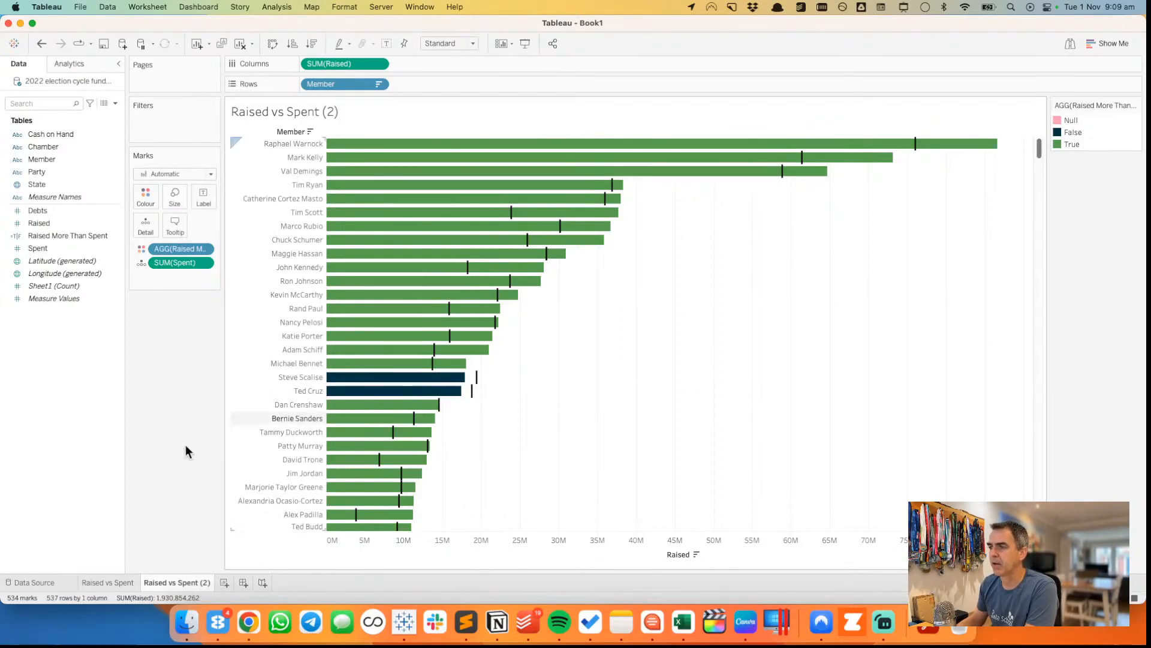
- Rename the Raised vs Spent (2) worksheet as Raised more than spent
double_click(178, 582)
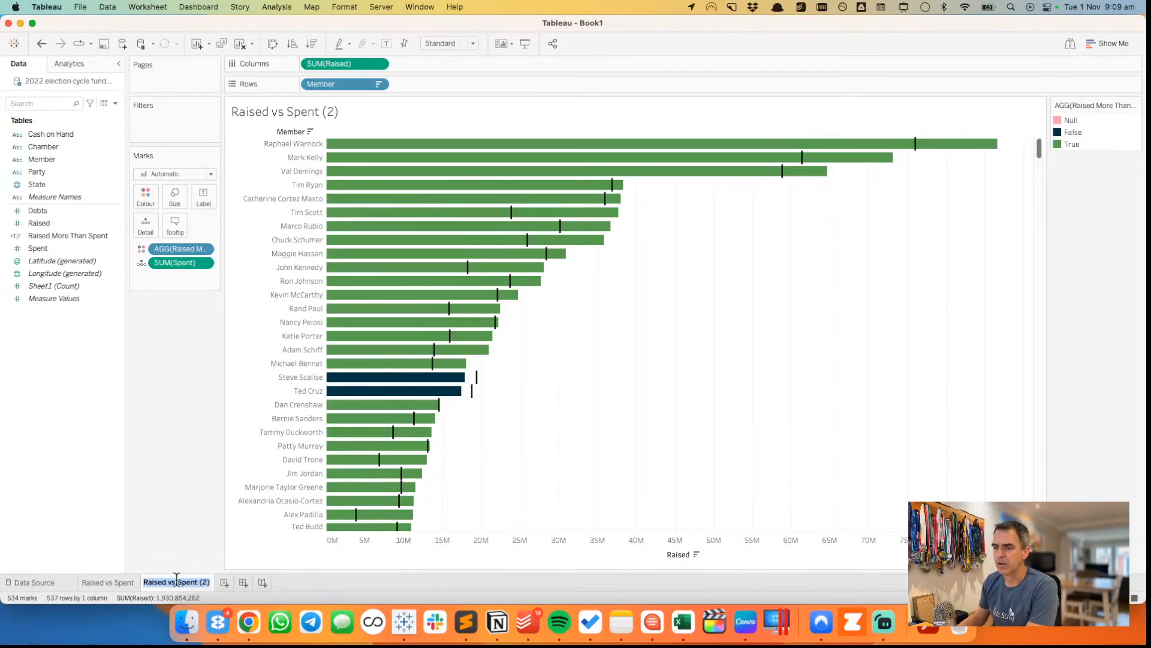
text(Who)
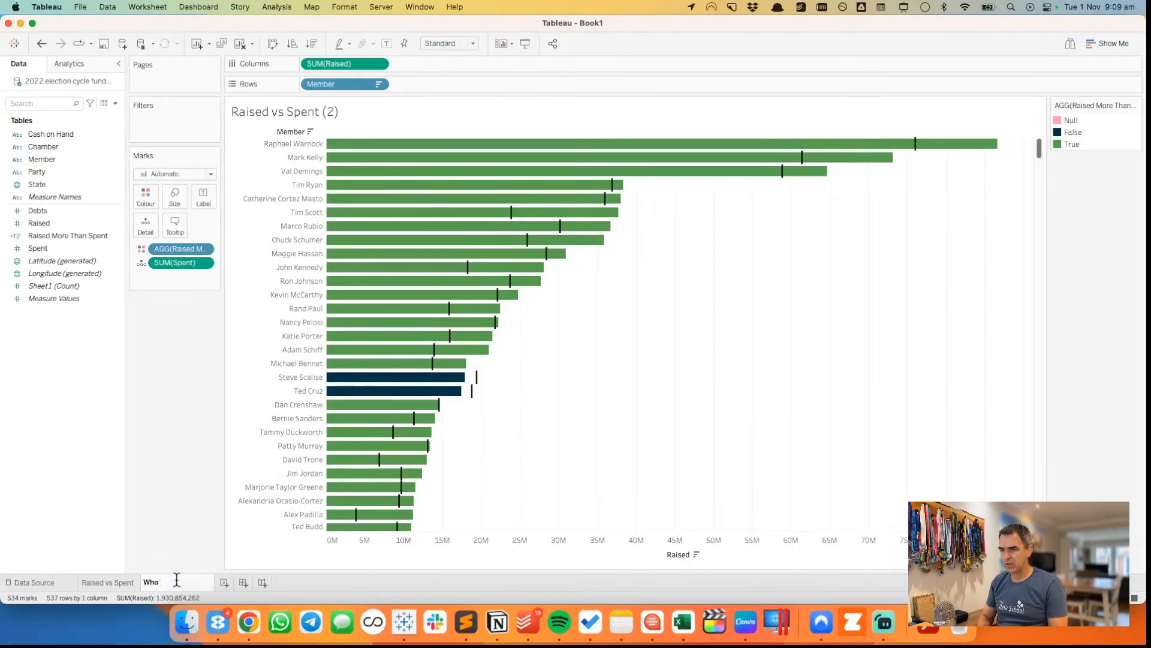
key(super+a)
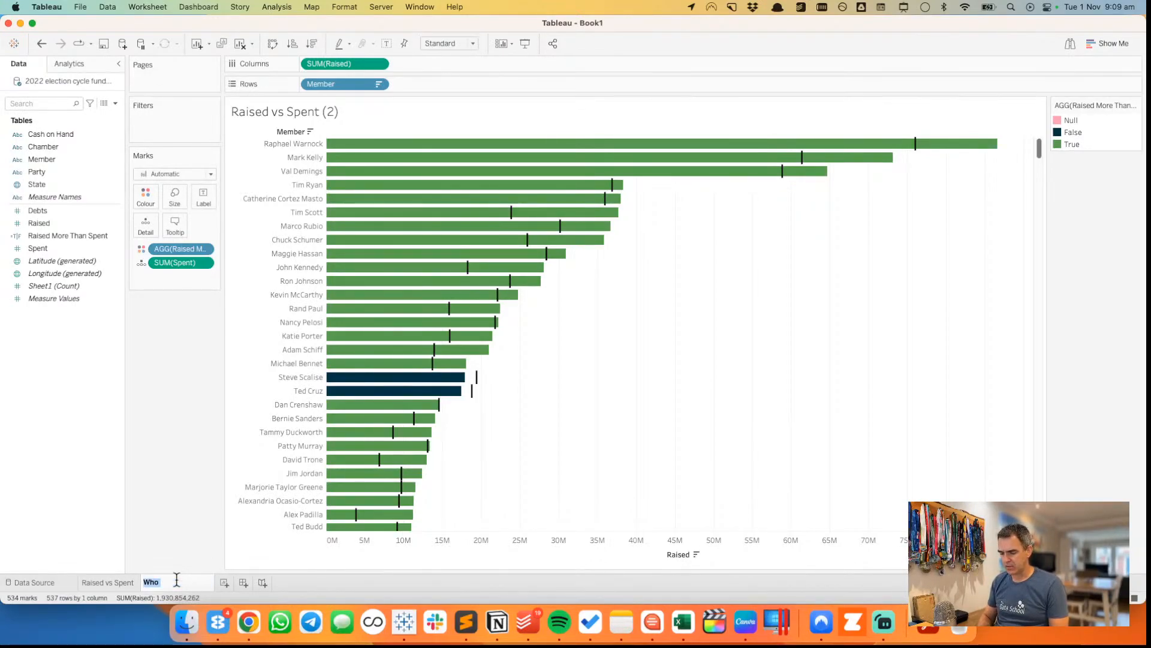
text(Raise)
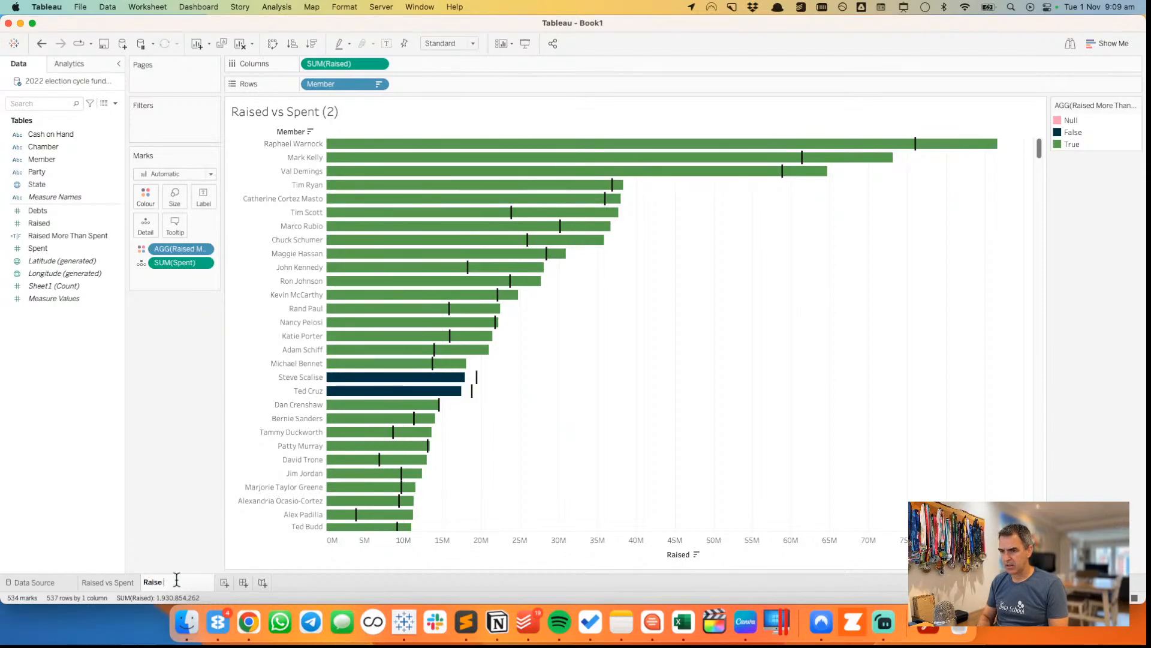
text(d or)
key(BackSpace)
text(more than spent)
key(Return)
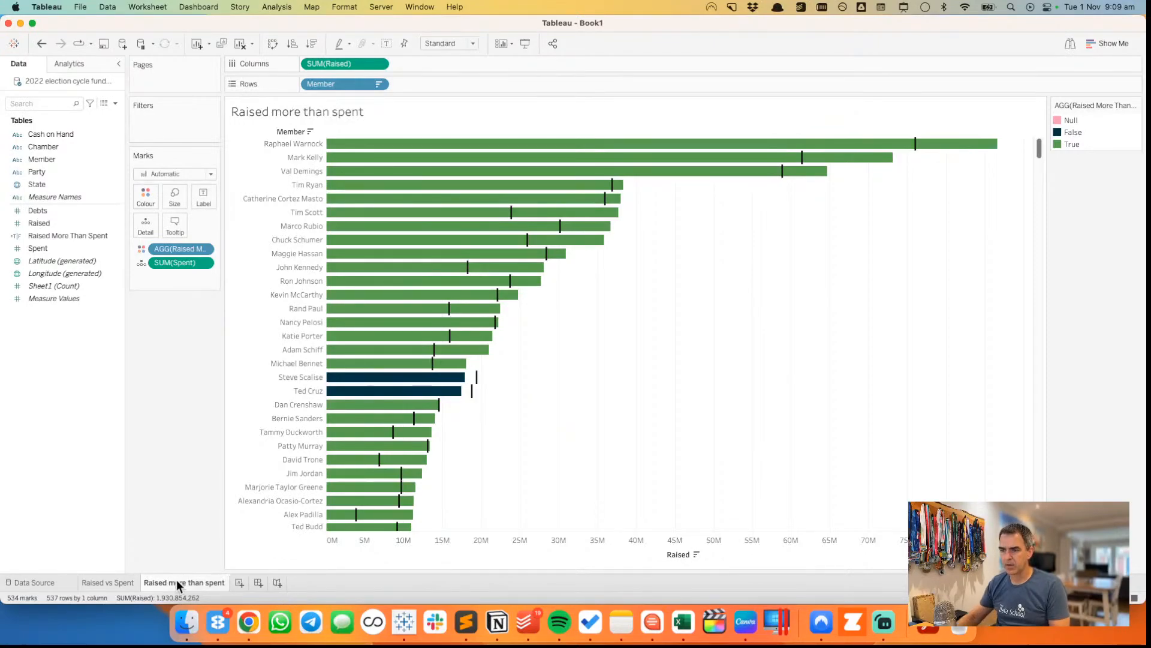
- Duplicate the Raised more than spent worksheet and remove the average Spent reference lines from the copy
click(111, 582)
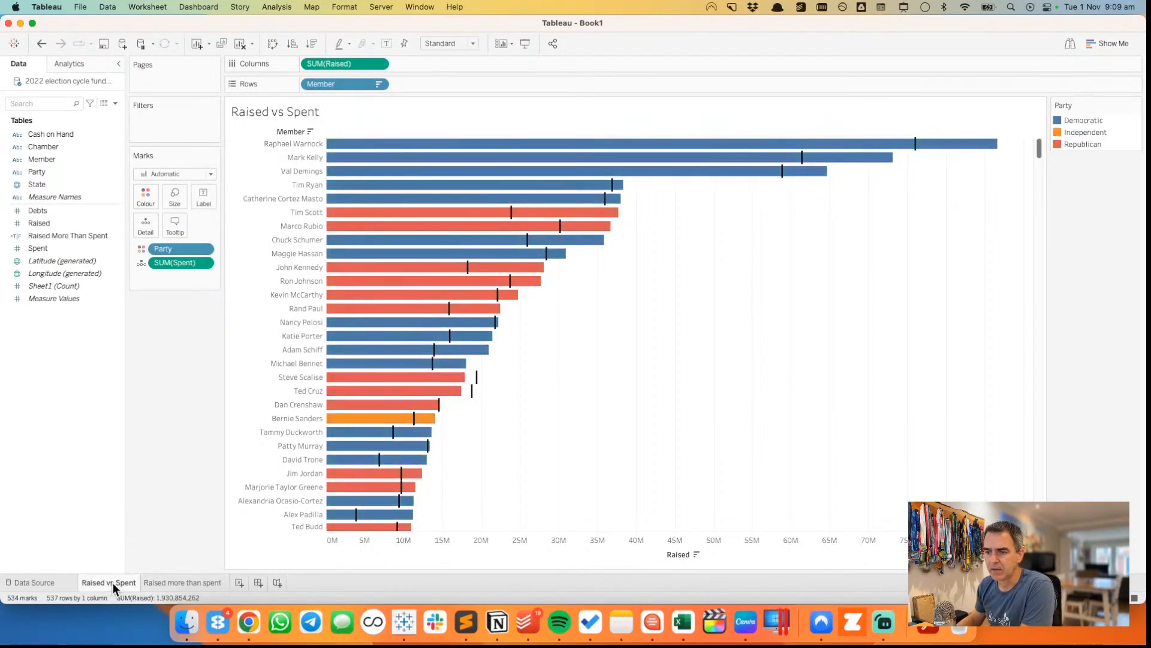
click(187, 583)
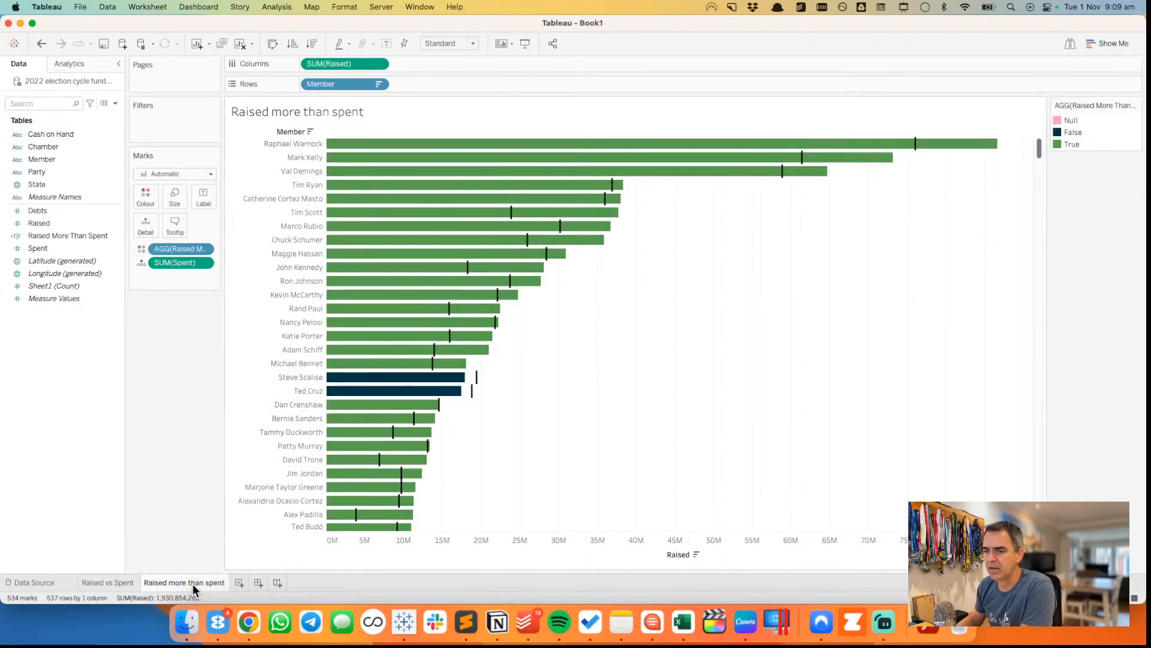
right_click(193, 584)
click(240, 476)
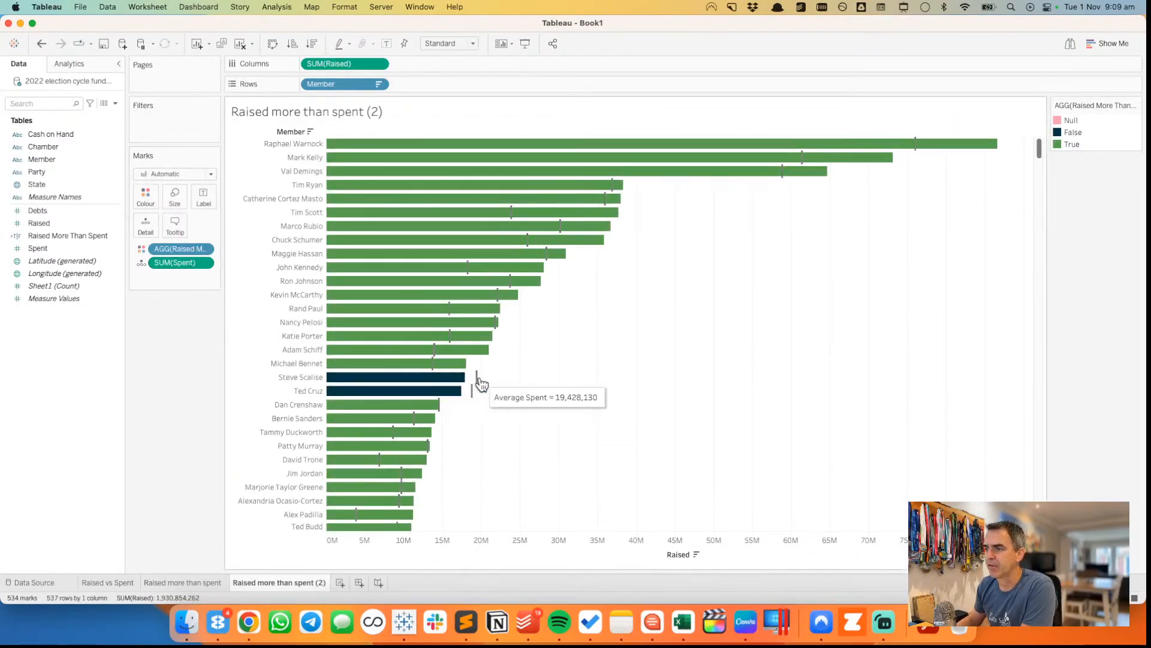
drag(479, 382, 79, 395)
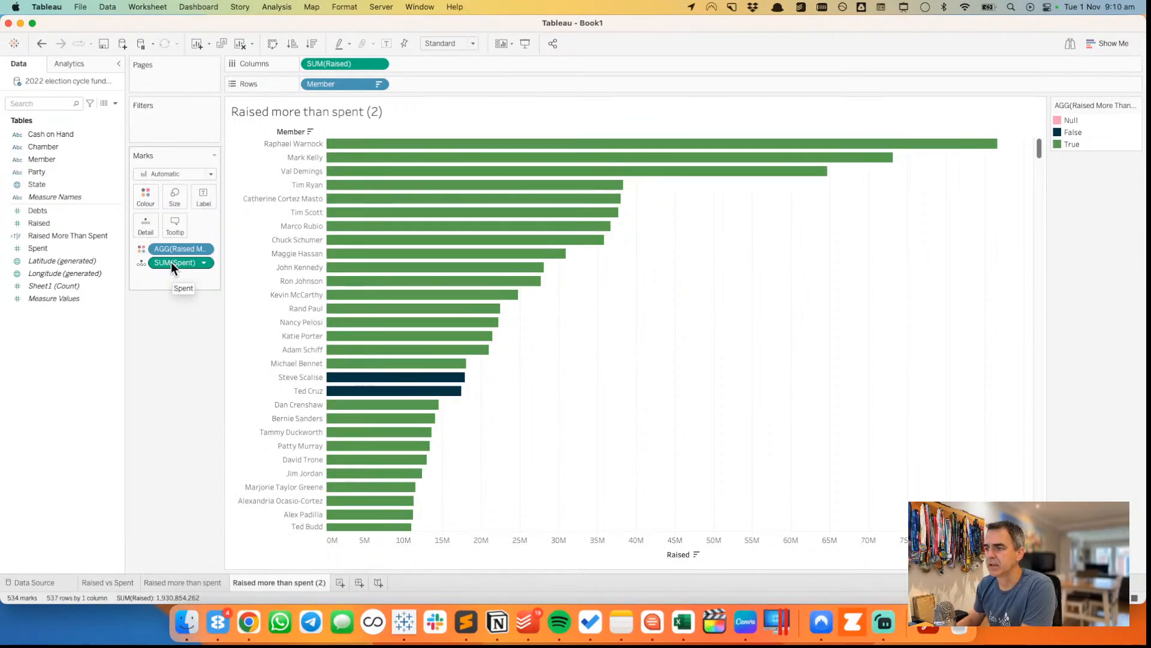
- Combine Spent with Raised on one shared axis and colour the bars by Measure Names instead of Raised More Than Spent
drag(171, 262, 517, 549)
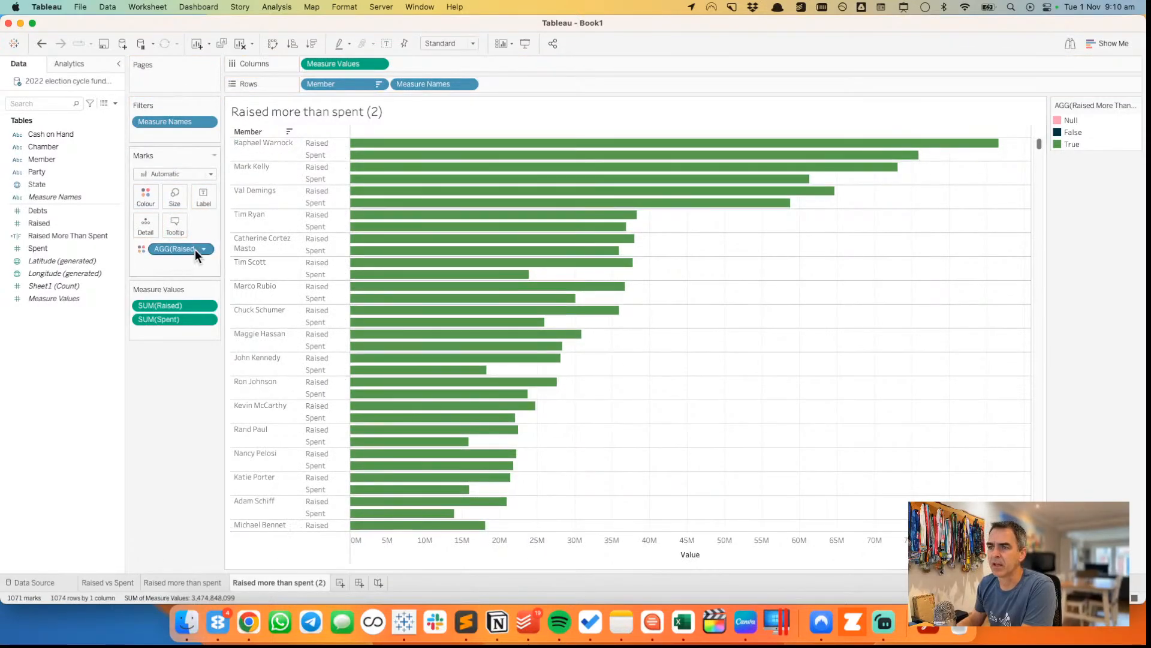
drag(195, 250, 174, 382)
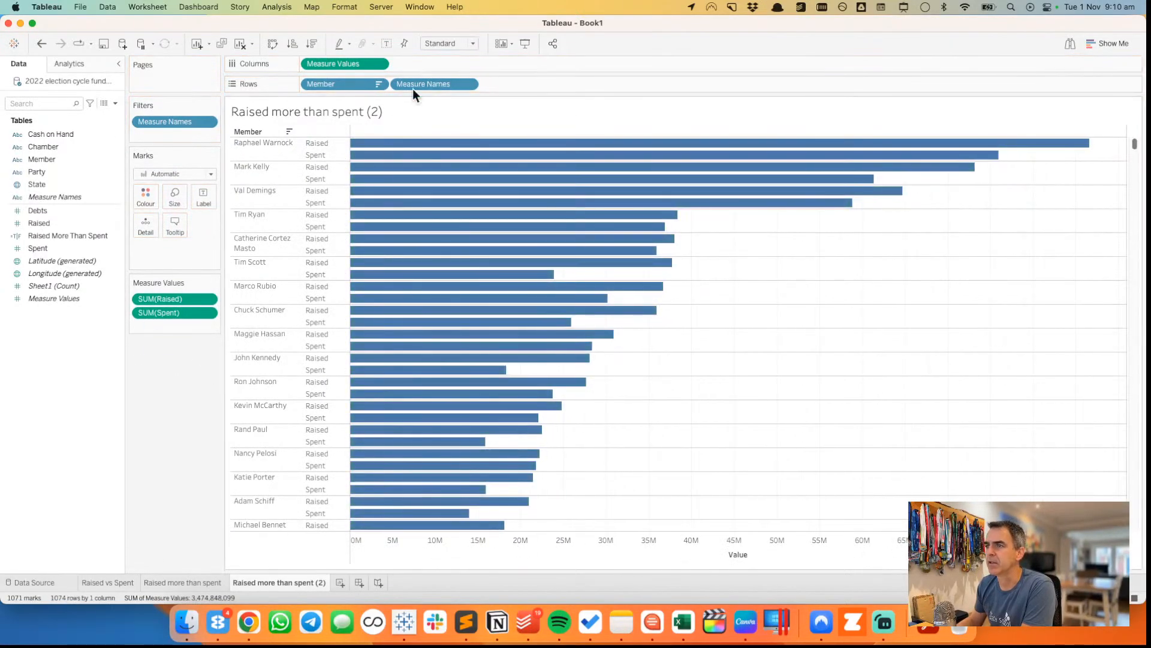
drag(421, 82, 144, 195)
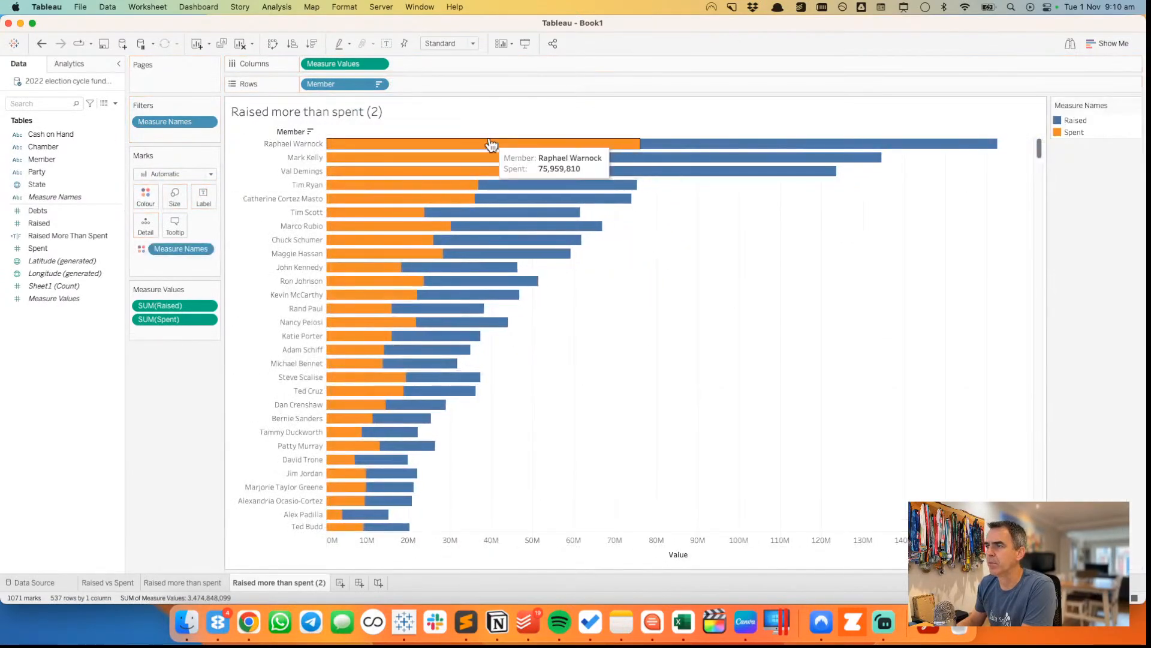
click(636, 145)
click(701, 150)
click(692, 346)
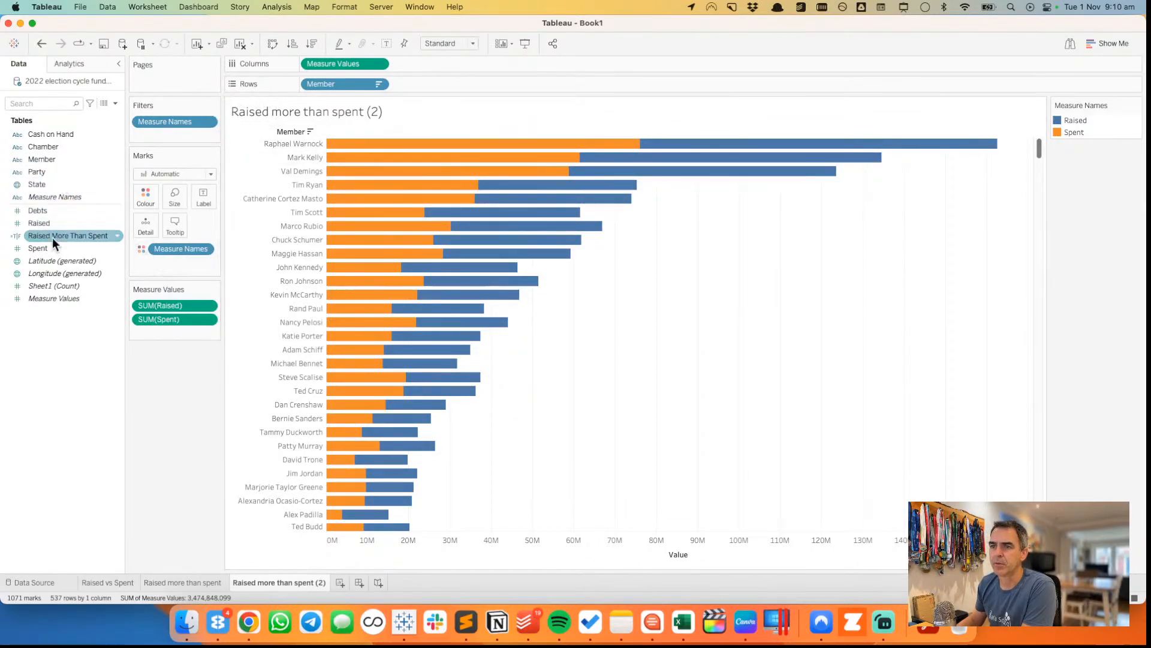
- Turn off mark stacking so the Raised and Spent bars overlap, and vary the bar size by Measure Names
click(277, 7)
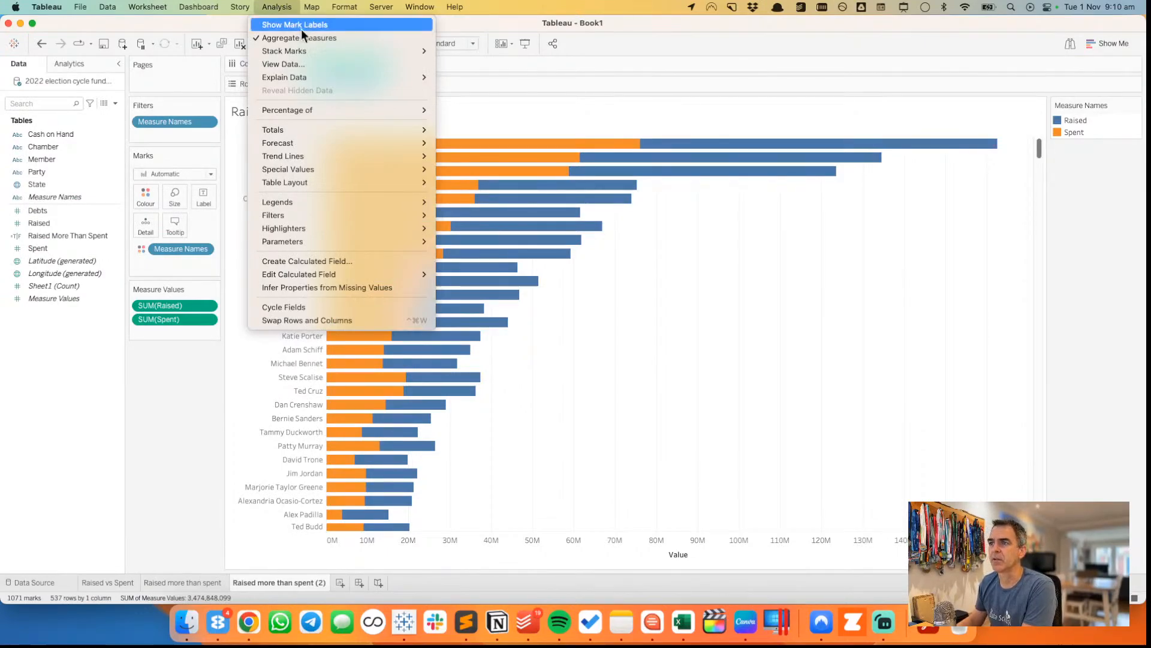
mouse_move(322, 50)
click(470, 86)
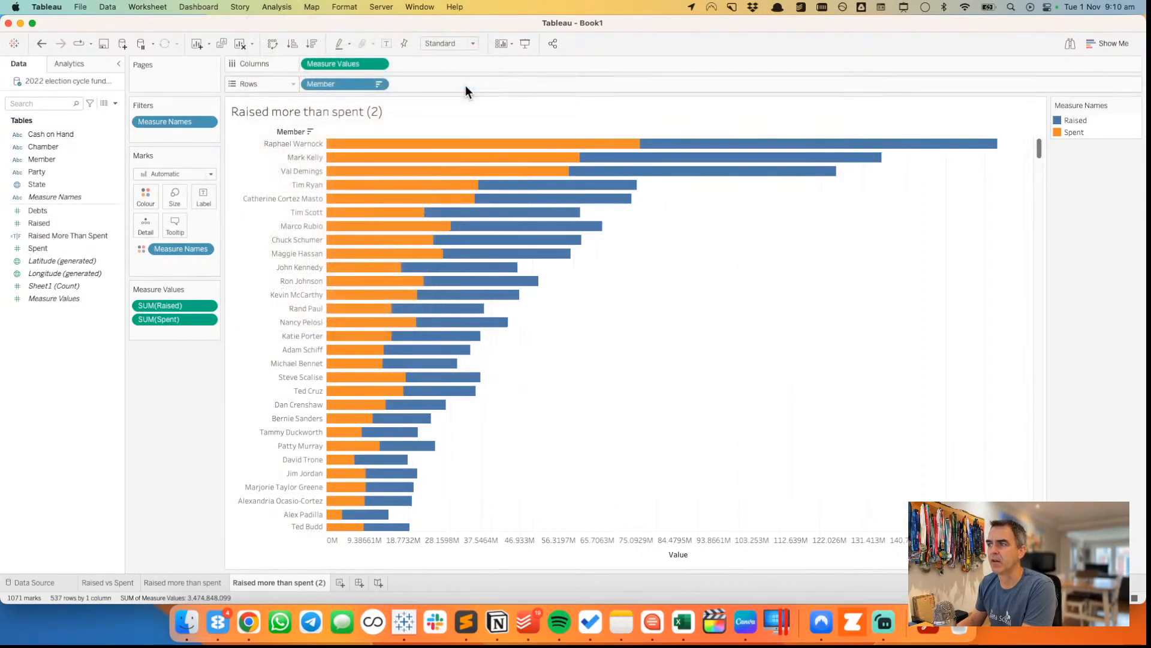
click(1073, 130)
click(1072, 119)
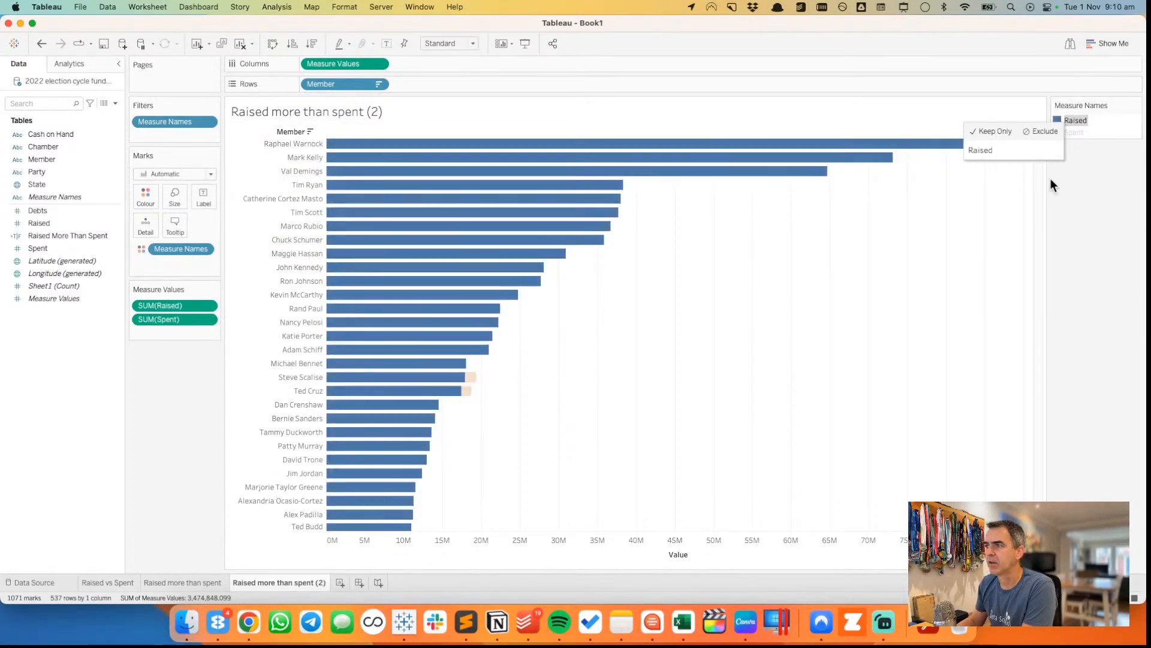
click(836, 286)
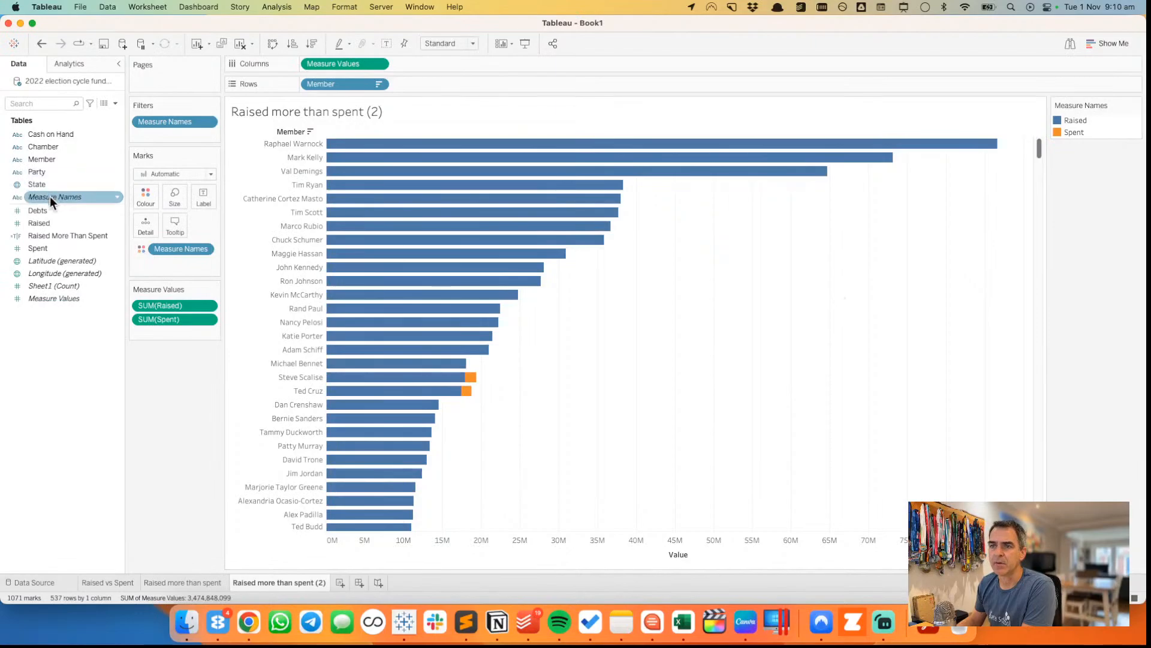
drag(69, 193, 175, 197)
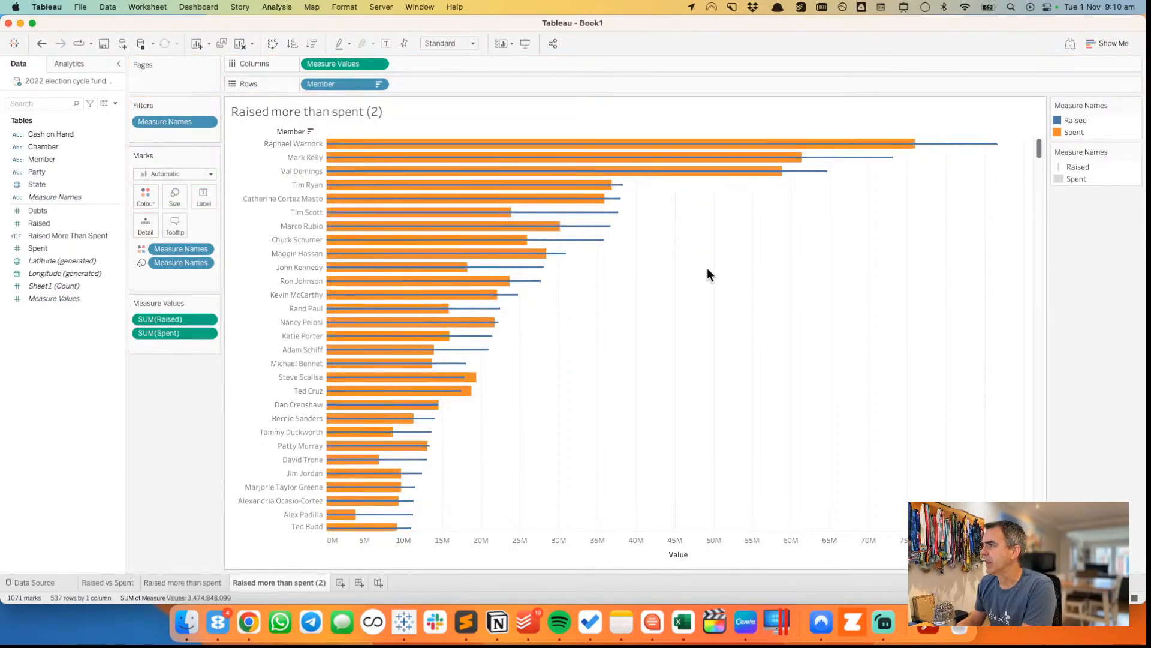
mouse_move(952, 150)
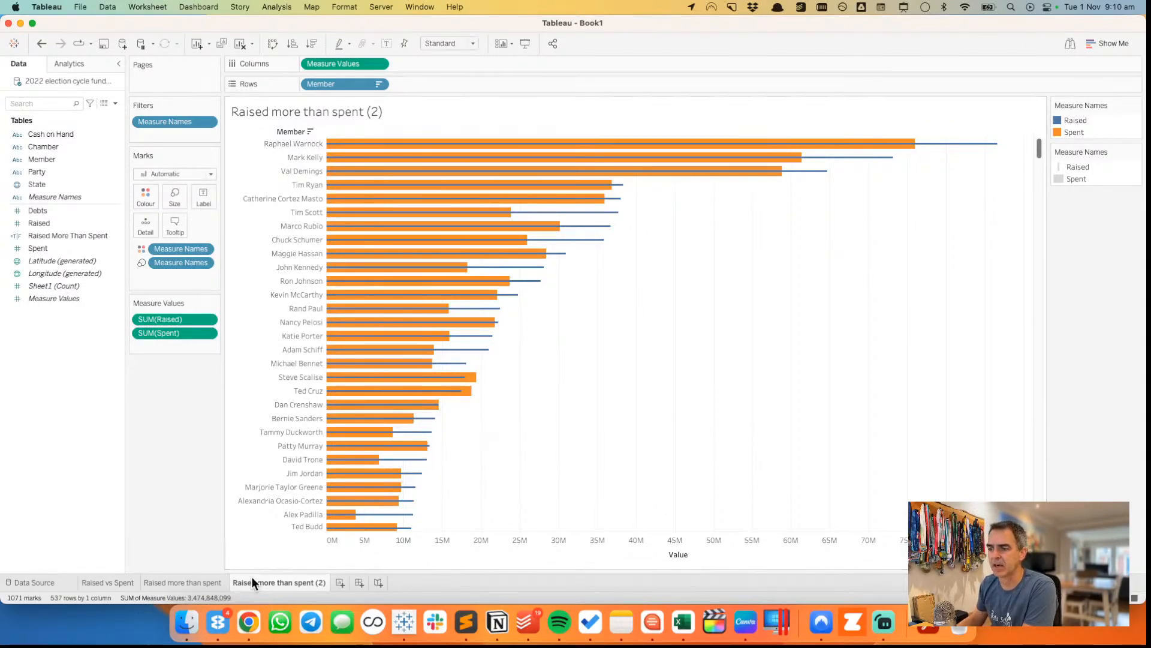
- Duplicate the Raised more than spent (2) worksheet and remove Measure Names from the size encoding in the copy
right_click(310, 586)
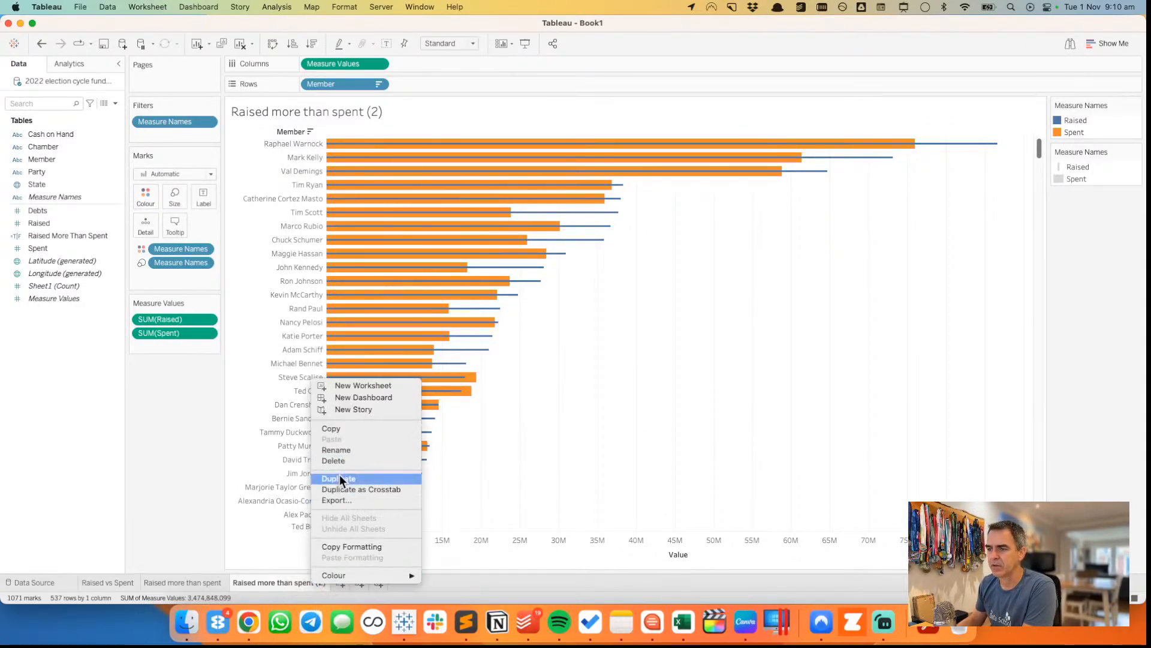
click(339, 474)
drag(175, 267, 209, 394)
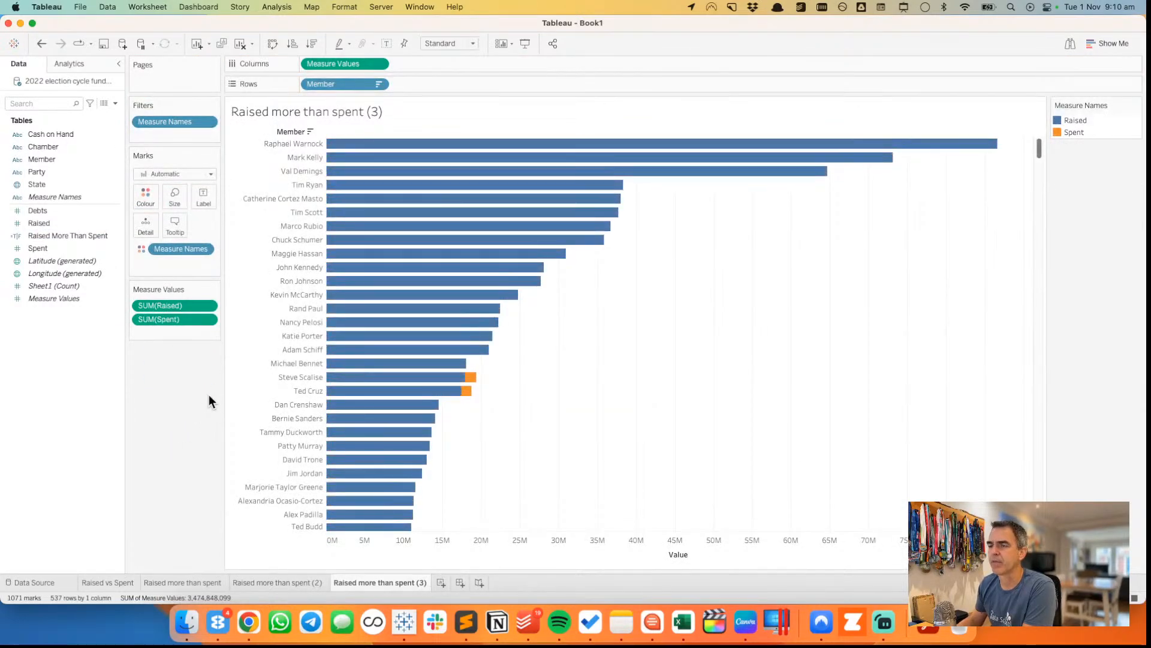
- Change the mark type to Circle and add a second Measure Values to the columns
click(170, 173)
click(160, 255)
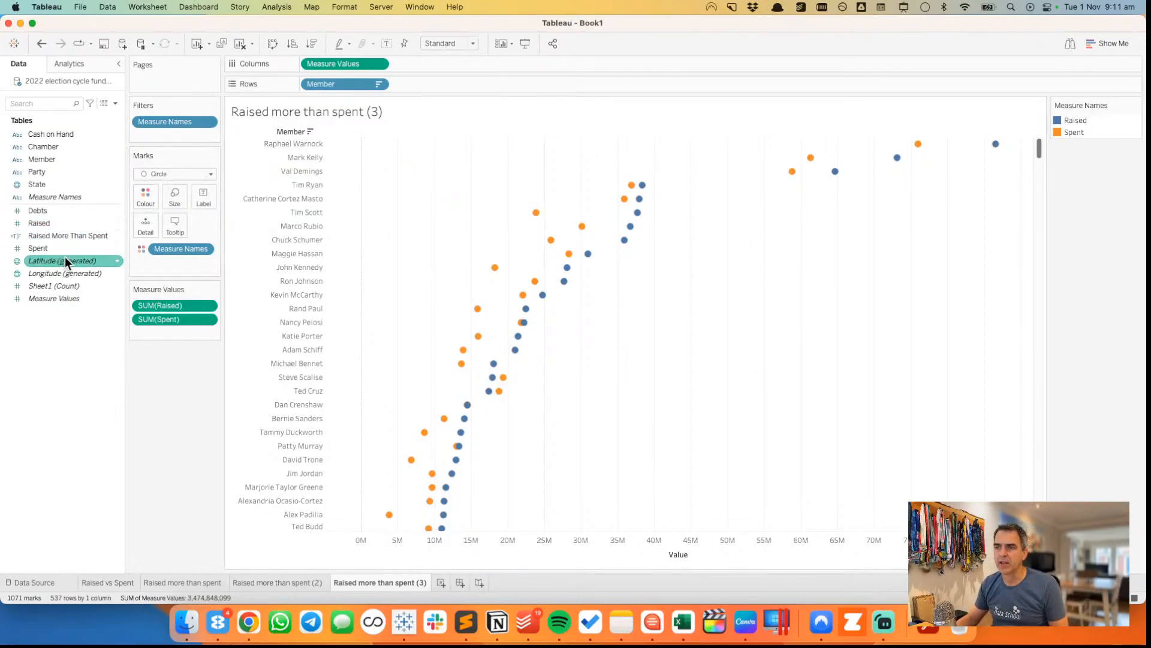
drag(52, 196, 435, 66)
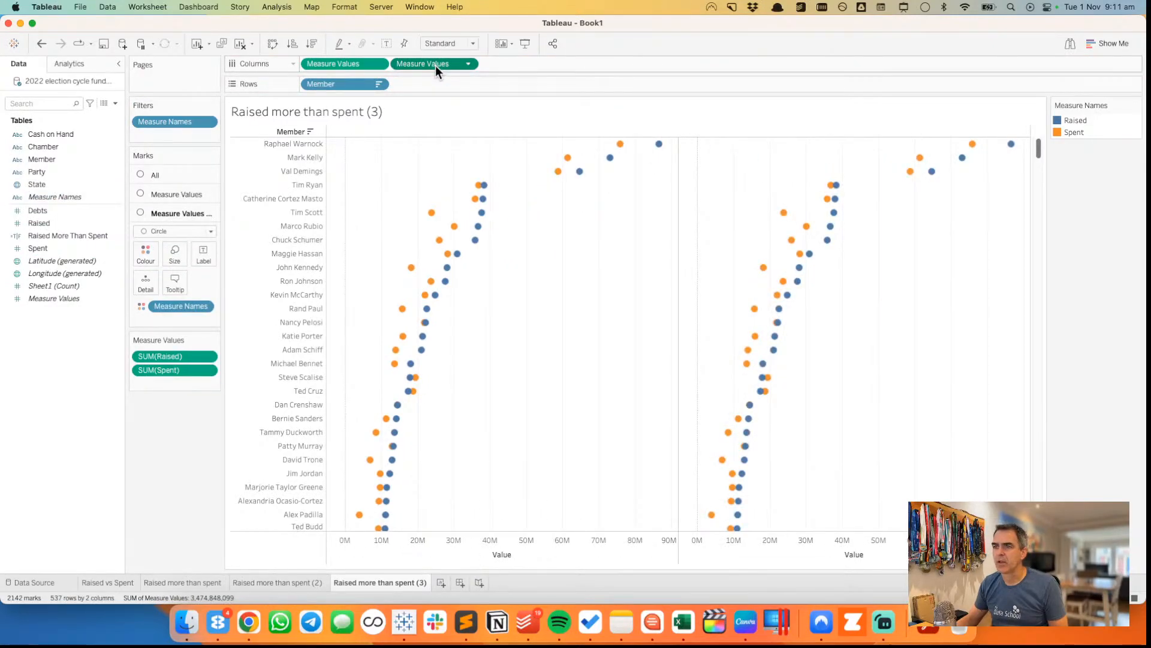
- Change the second Measure Values marks to Line and use Measure Names as the path instead of colour
click(174, 231)
click(171, 271)
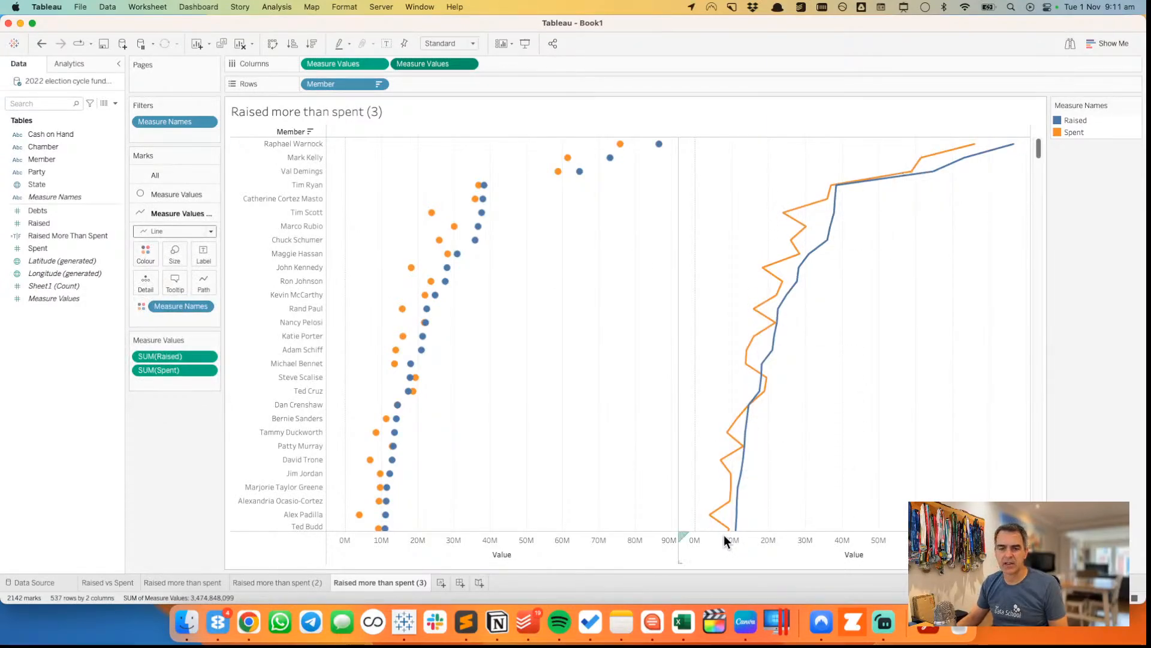
mouse_move(622, 146)
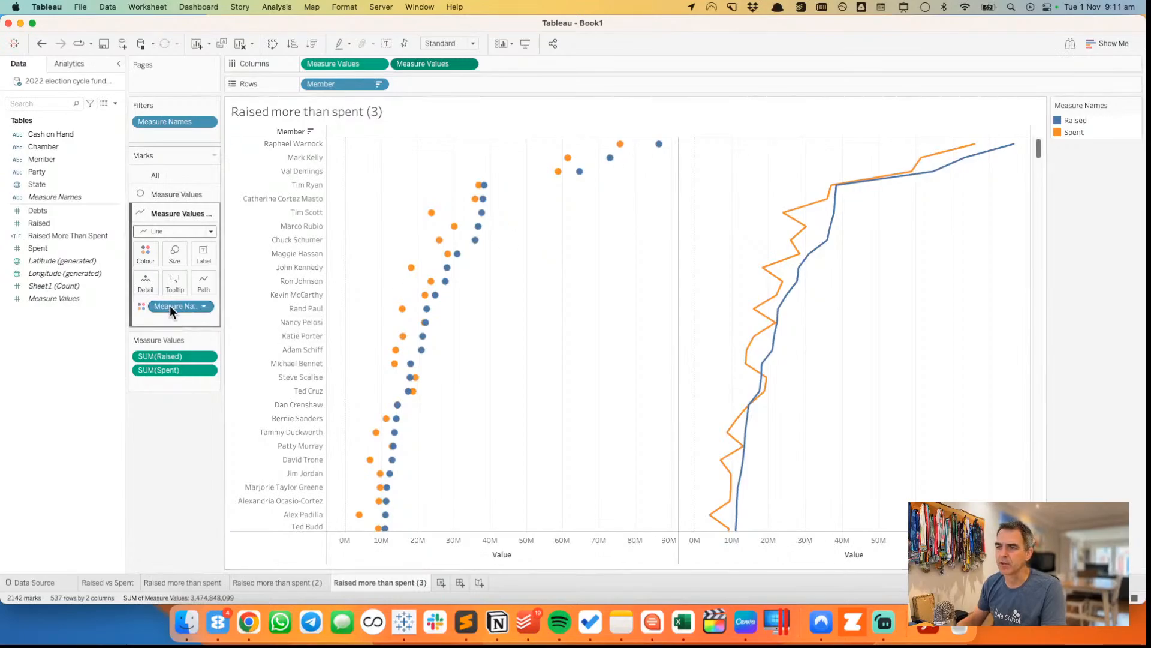
drag(170, 305, 204, 282)
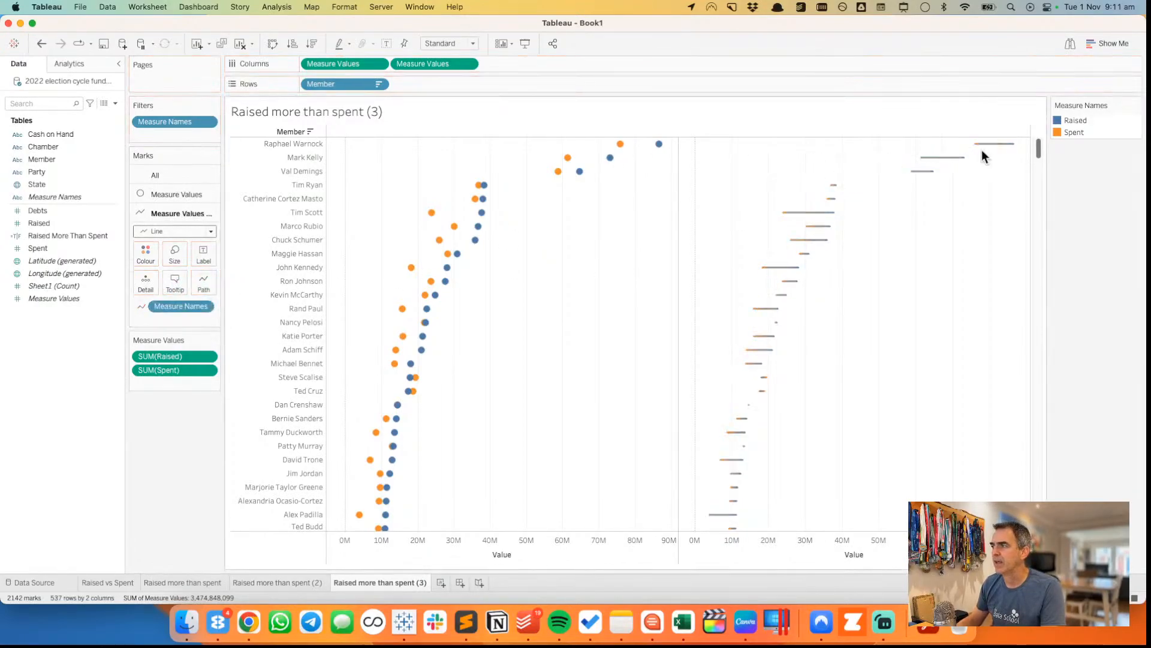
mouse_move(1005, 144)
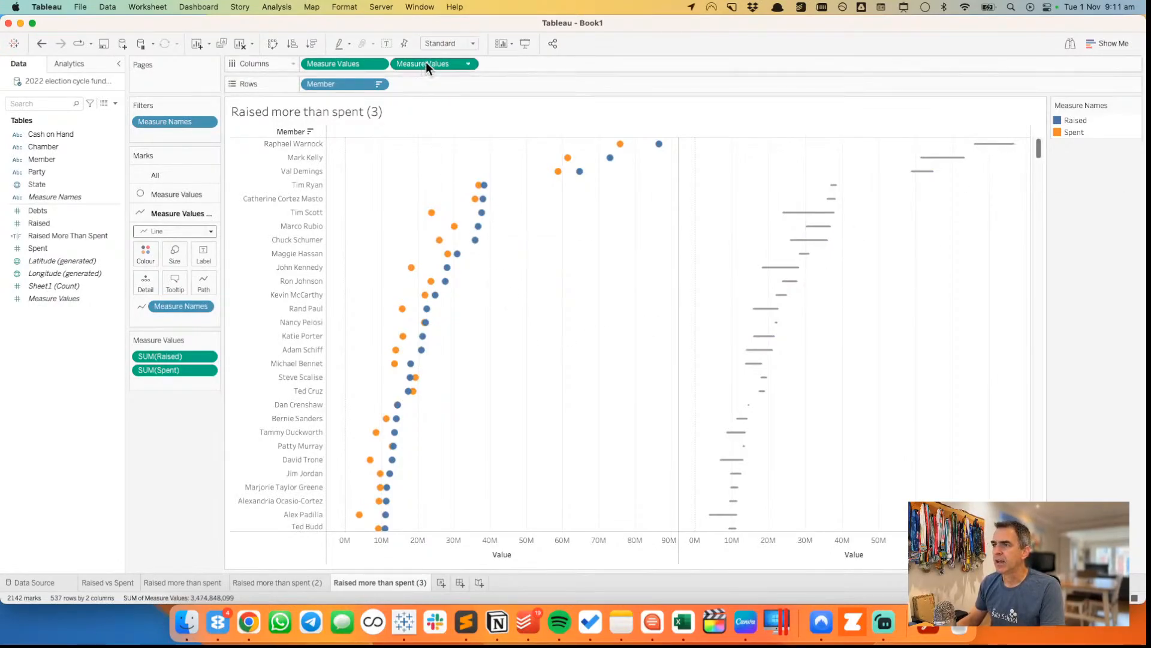
- Combine the two Measure Values charts into a dual axis and synchronise the axes
click(469, 64)
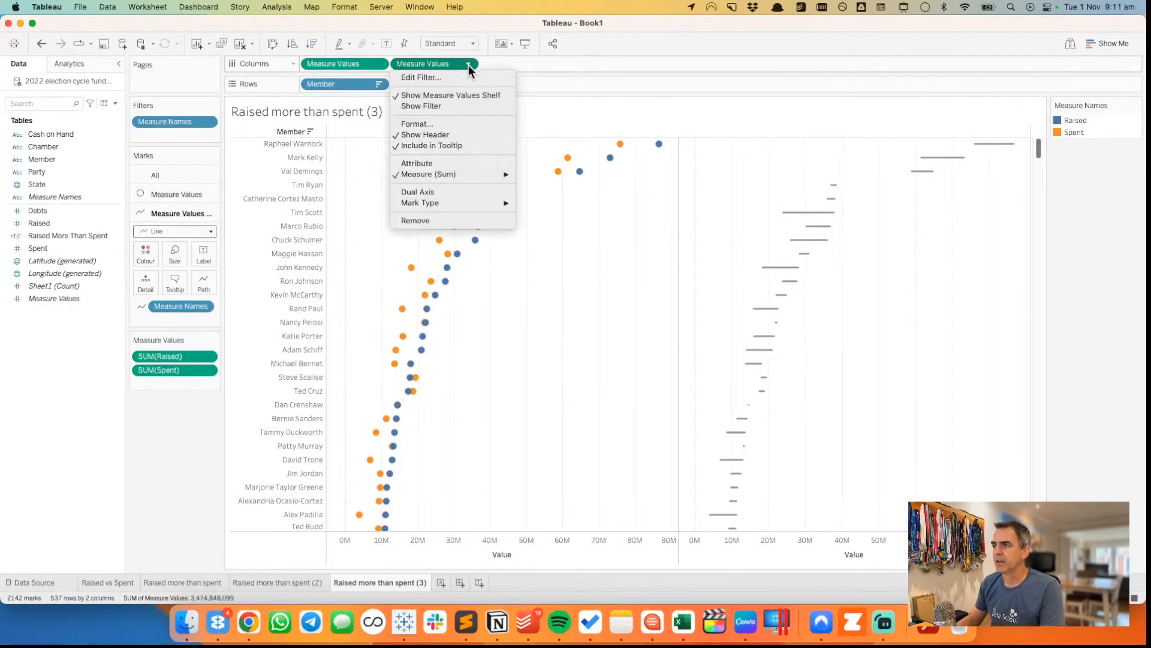
click(445, 192)
right_click(456, 151)
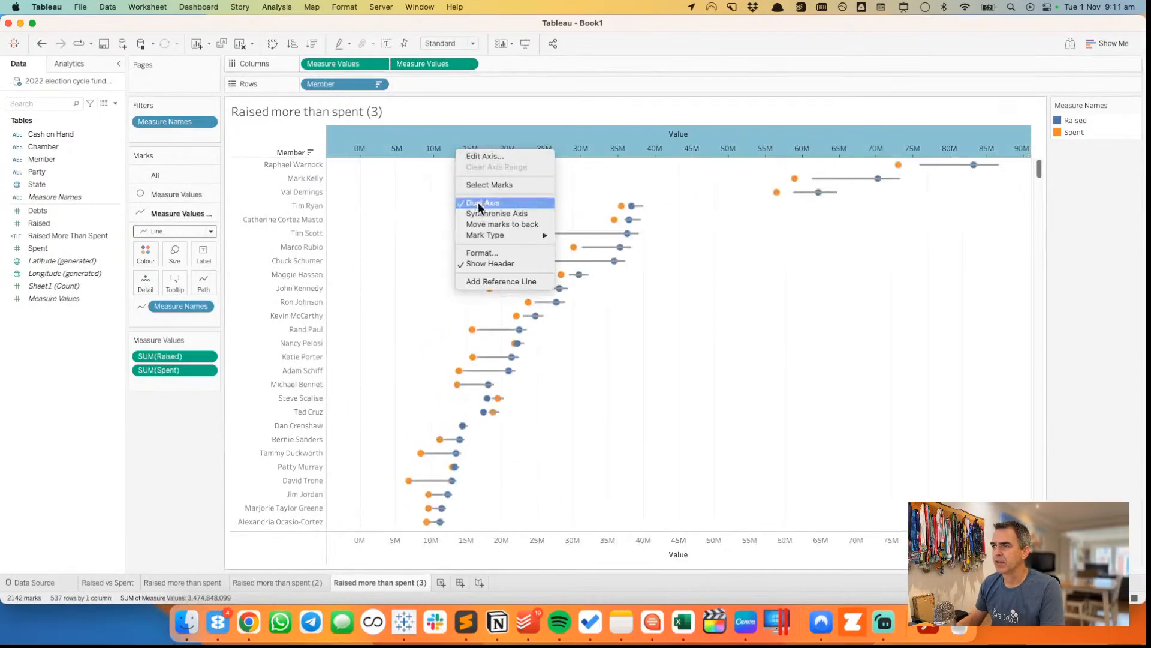
click(485, 215)
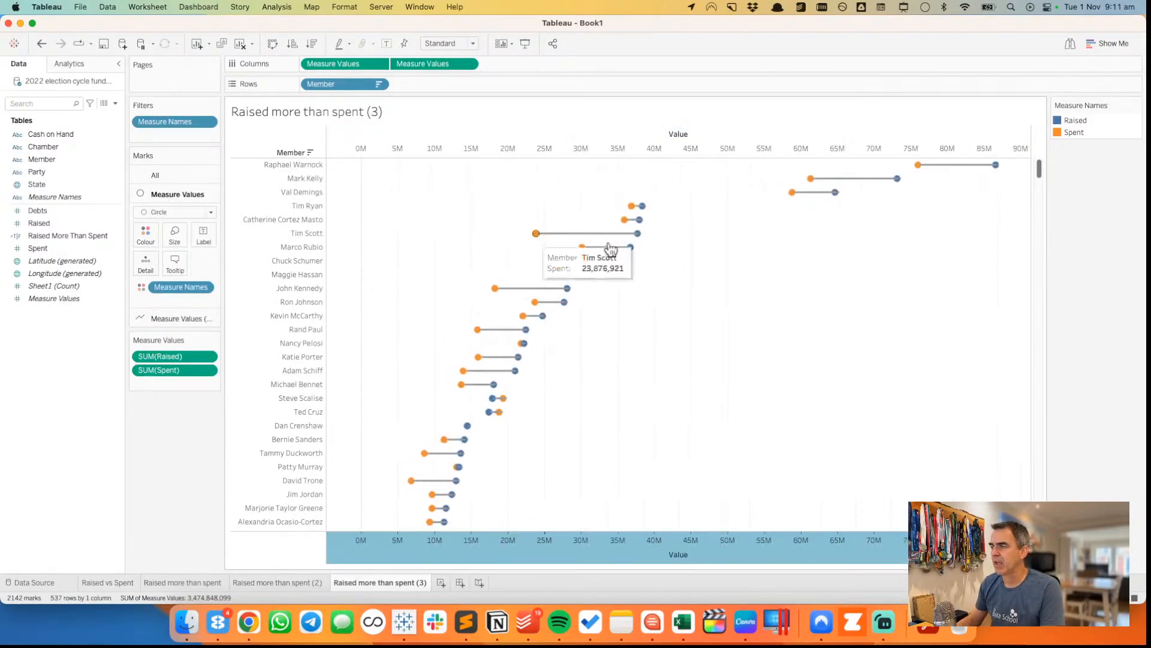
- Move the connecting line marks behind the circles and rename the worksheet as Barbell
right_click(504, 152)
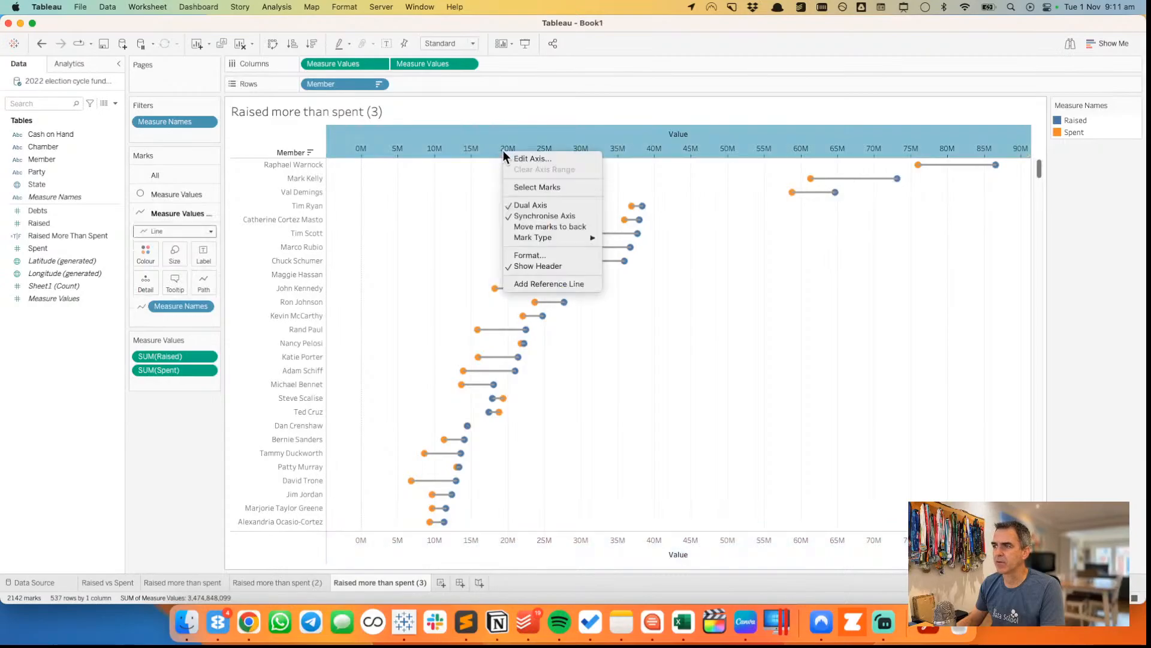
click(527, 226)
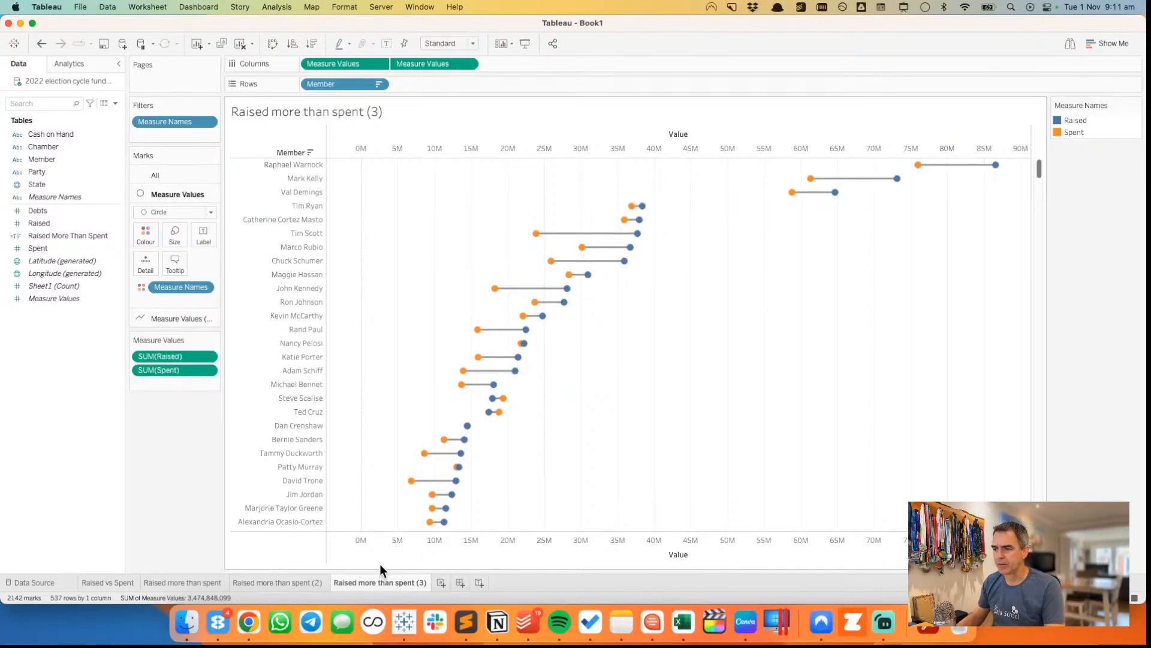
double_click(379, 584)
text(Barb)
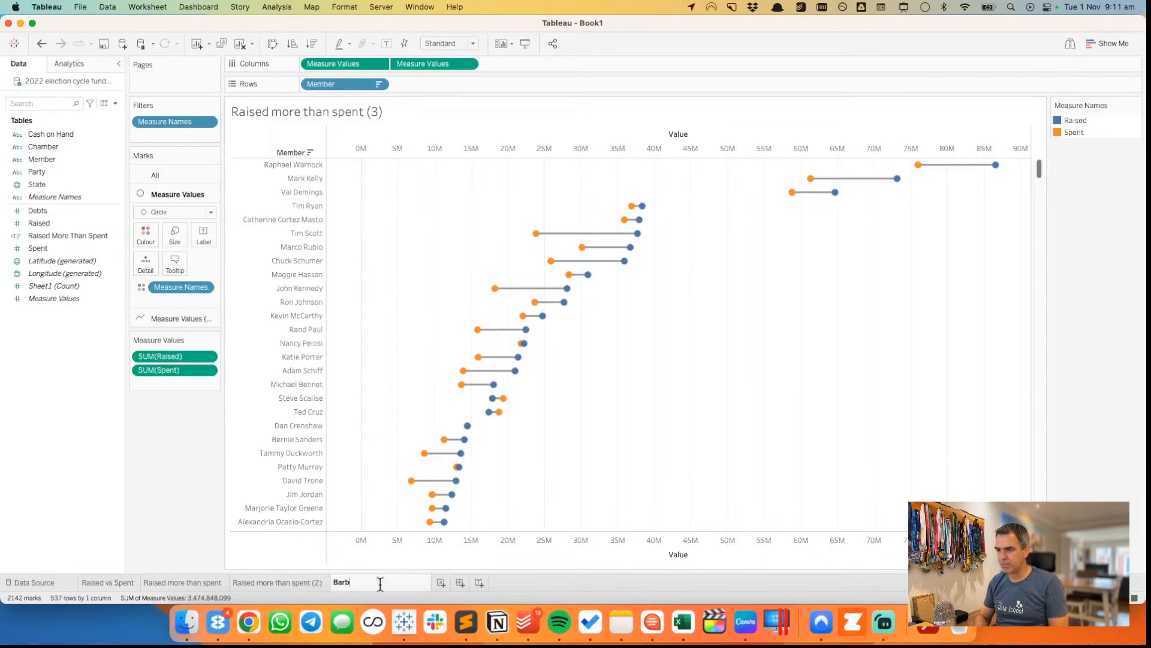
text(ekk)
key(BackSpace)
key(BackSpace)
text(ll)
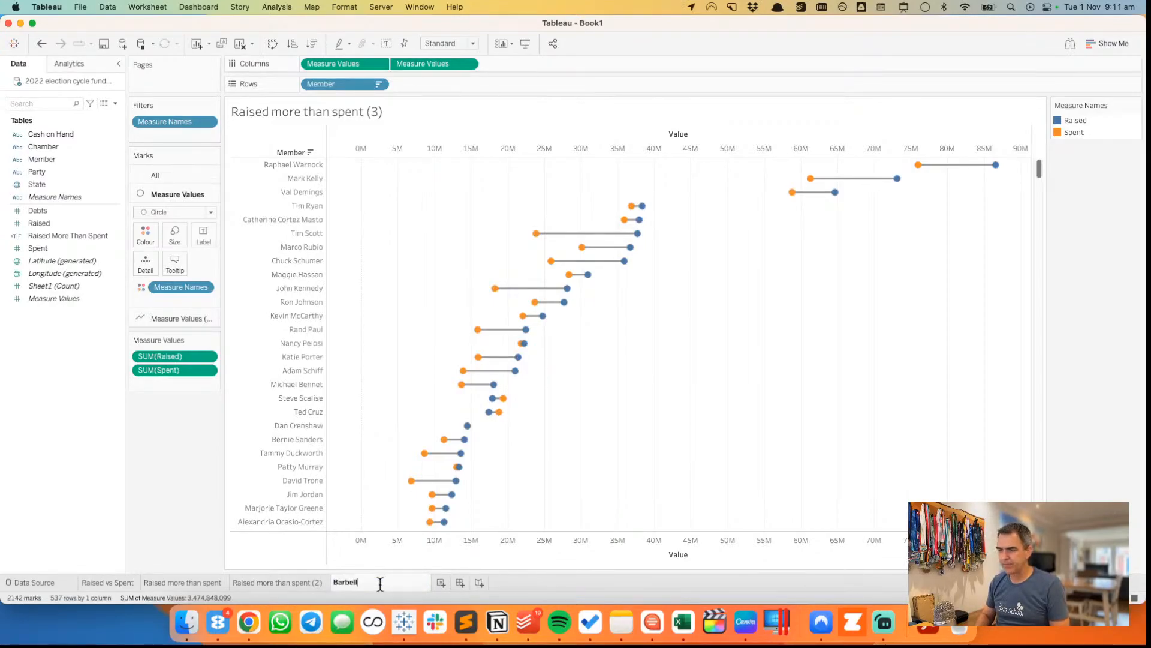
key(Return)
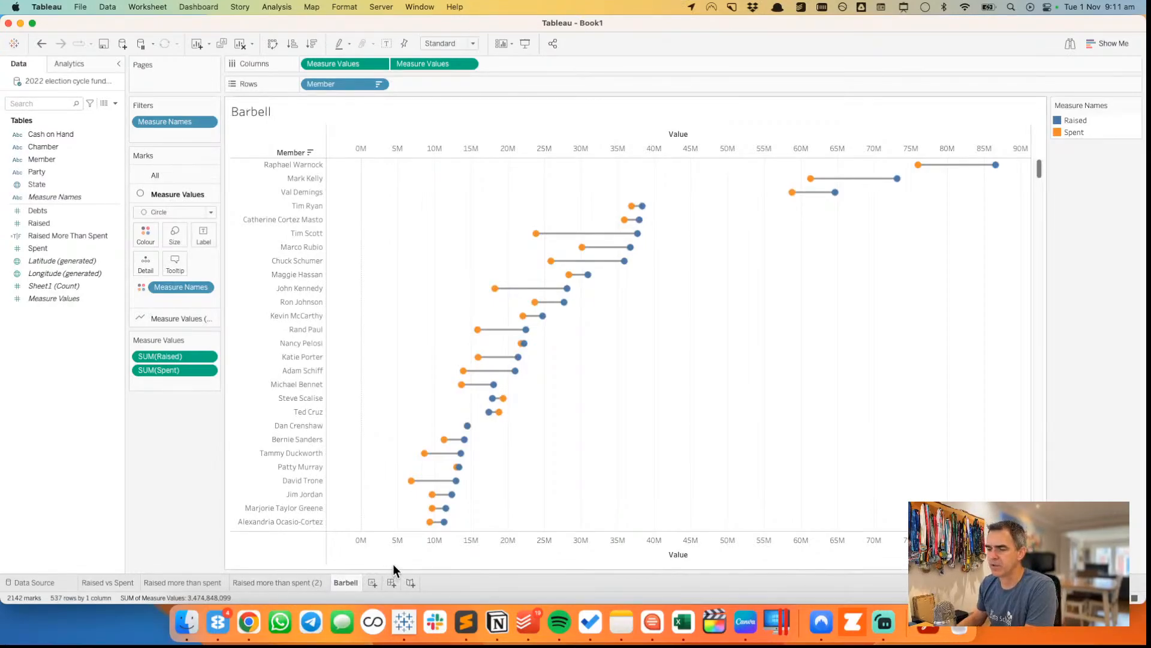
- Duplicate the Barbell worksheet and thicken the line marks in the copy until they enclose the circles
right_click(350, 585)
click(377, 473)
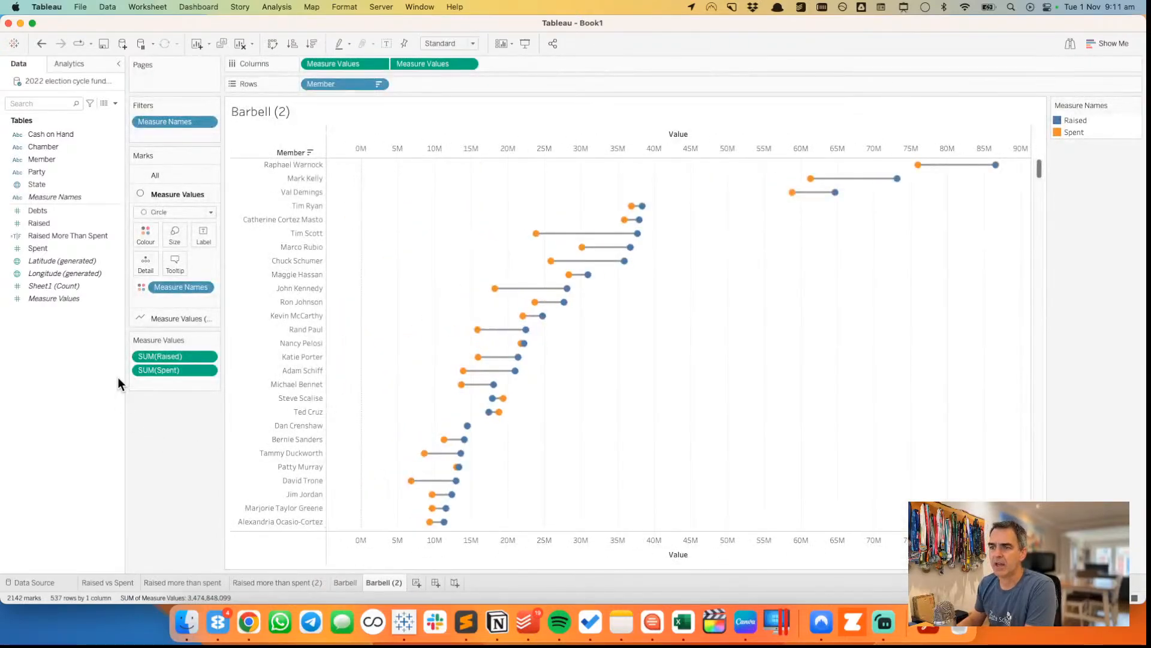
click(175, 315)
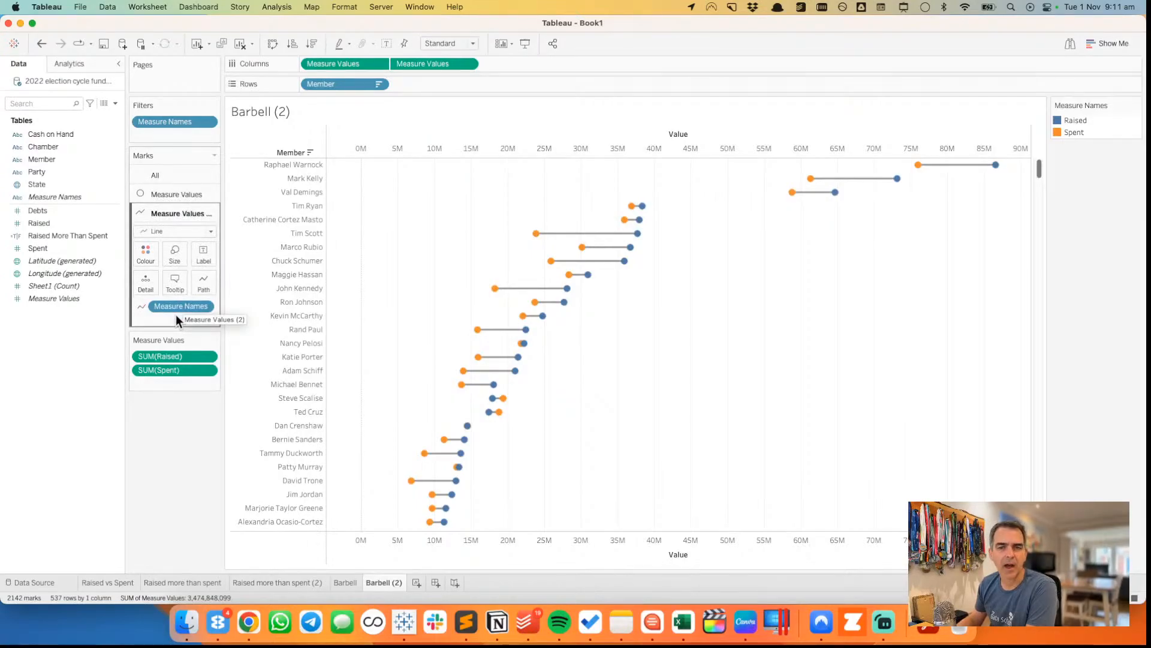
click(167, 232)
click(167, 232)
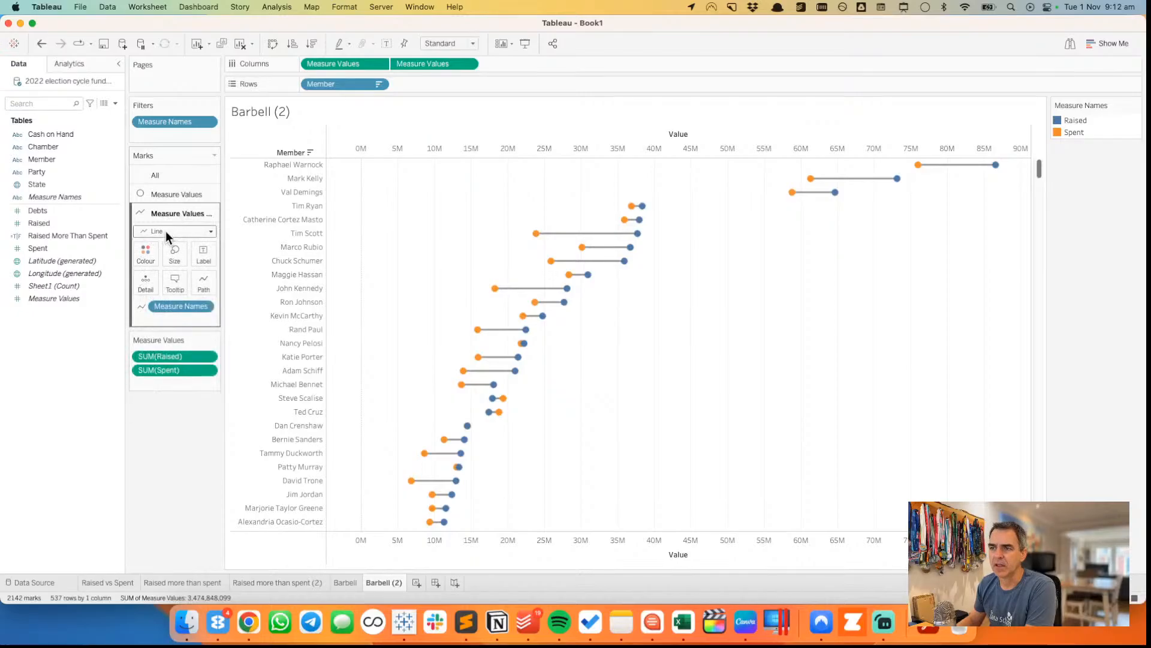
click(171, 255)
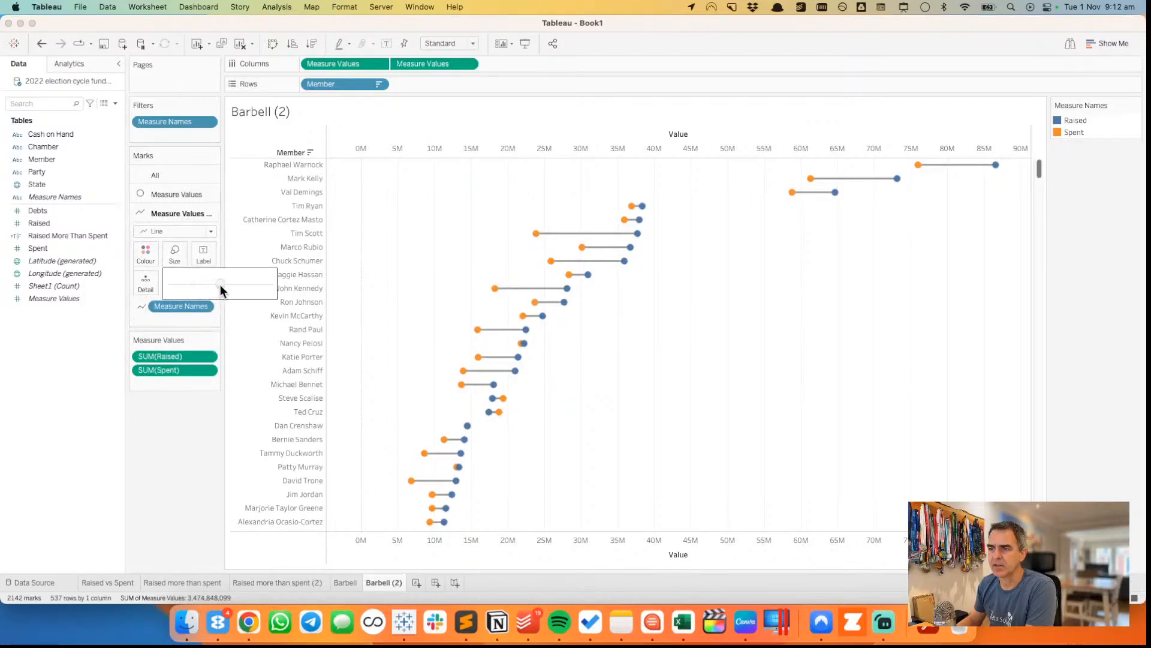
drag(221, 283, 257, 280)
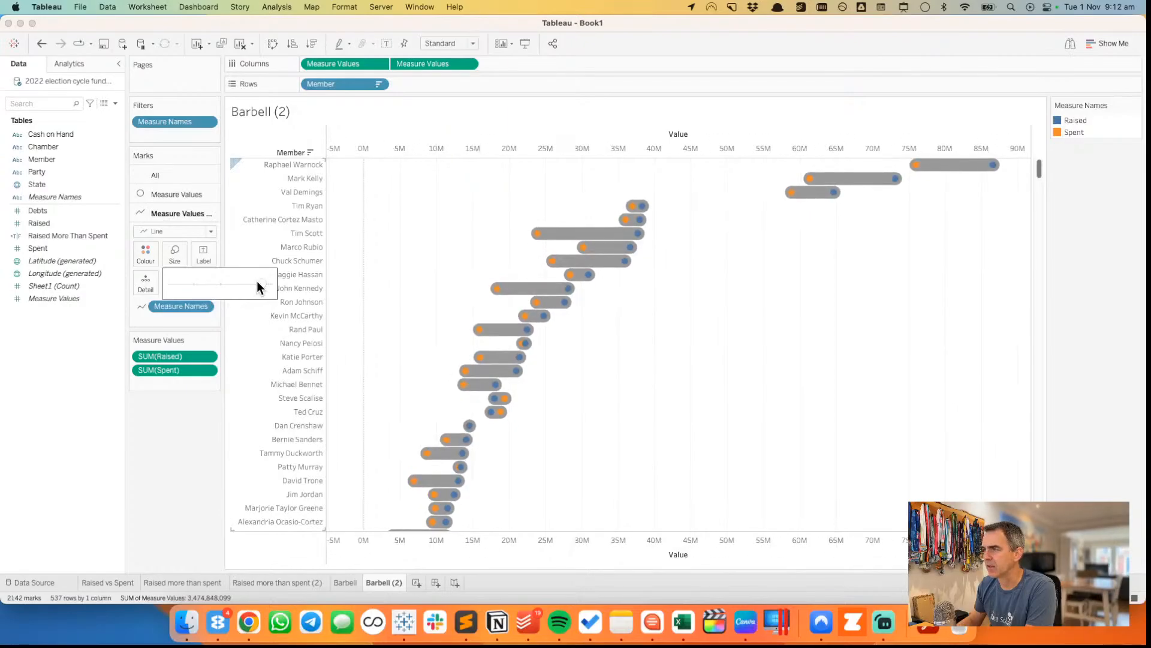
- Give the circle marks of the first Measure Values a white border
click(160, 194)
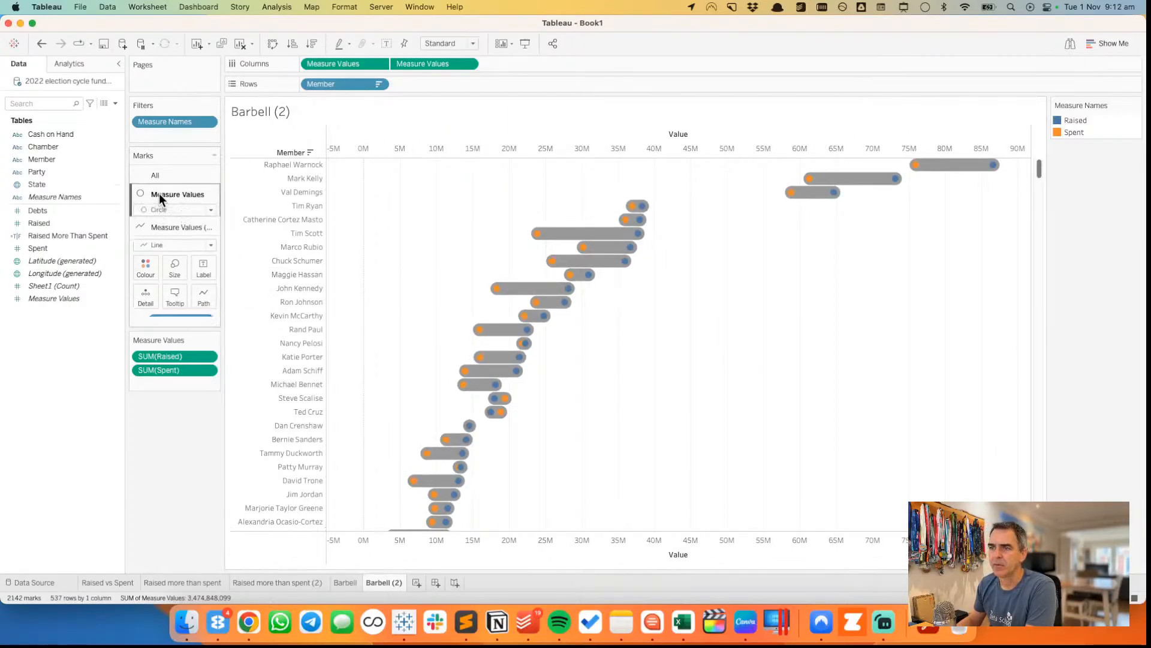
click(146, 239)
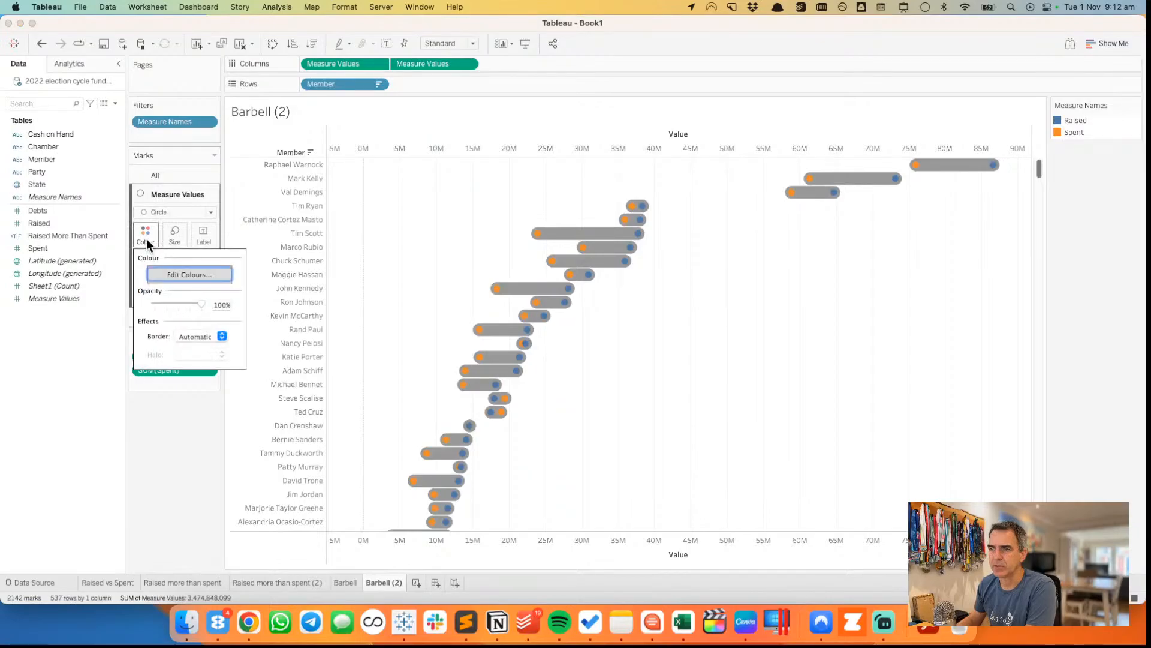
click(186, 337)
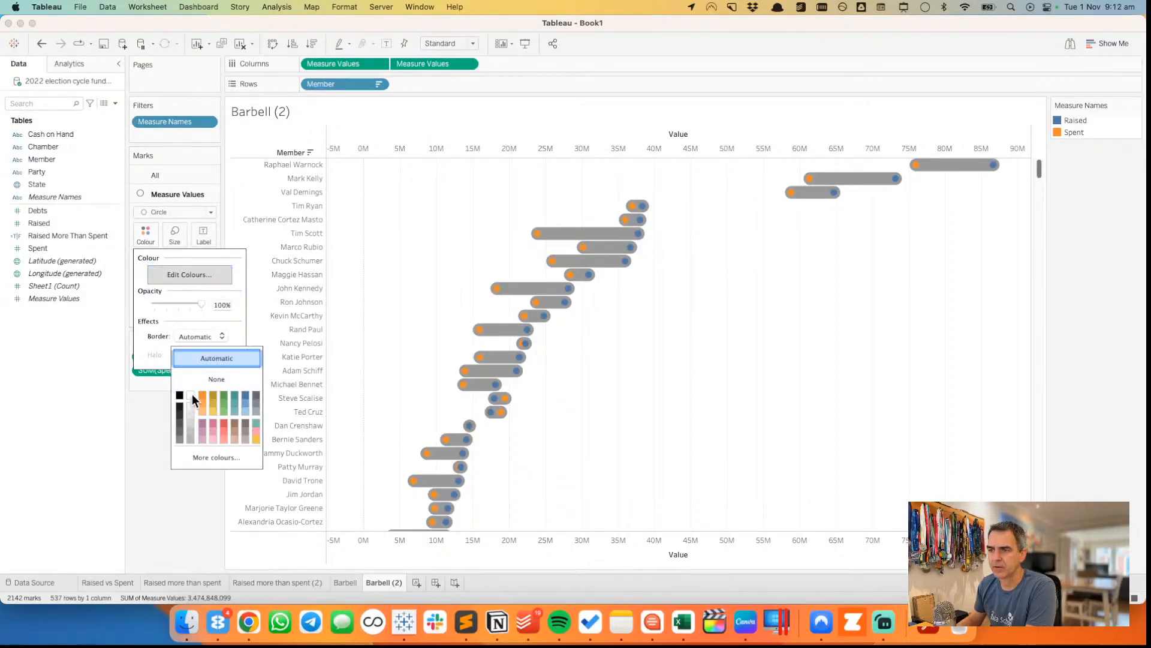
click(419, 284)
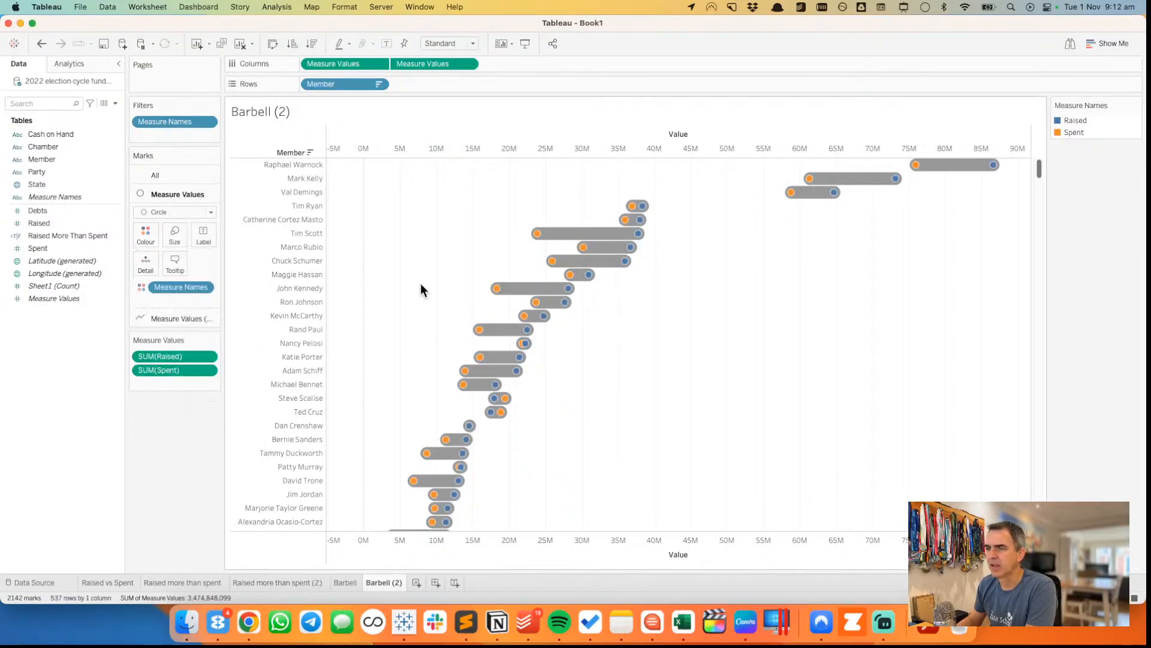
- Set the colour of the second Measure Values line marks to light grey
click(154, 316)
click(151, 249)
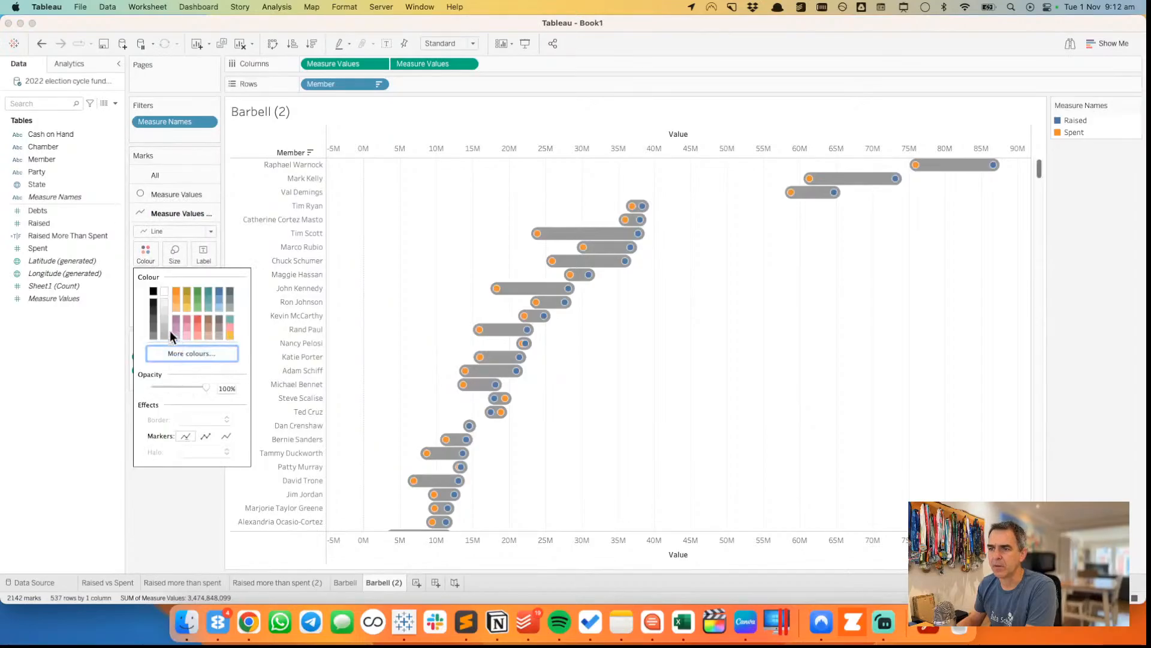
click(164, 311)
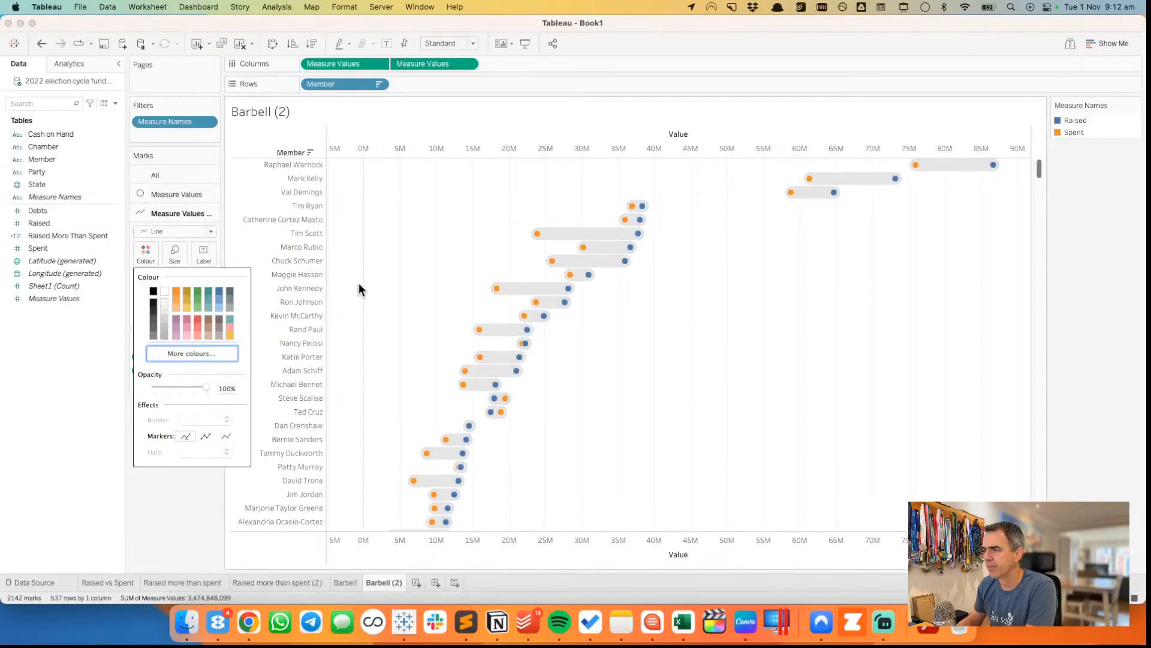
click(401, 273)
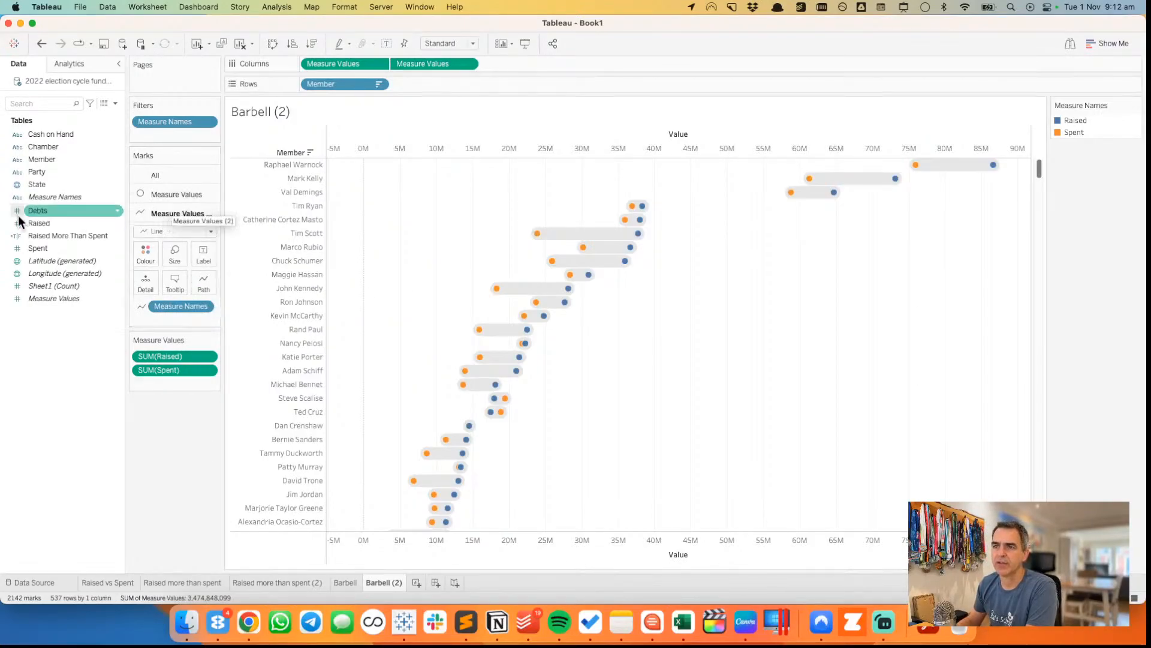
- Colour the line marks by Raised More Than Spent and rename the worksheet as Peas in a pod
drag(48, 235, 145, 255)
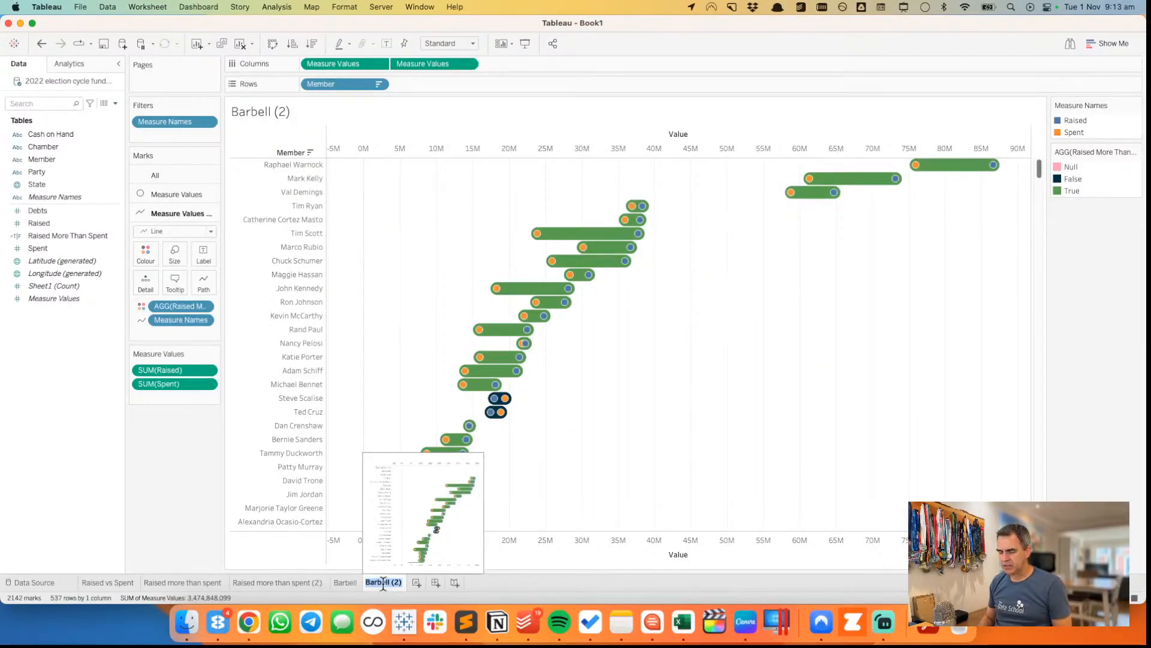
text(Peas)
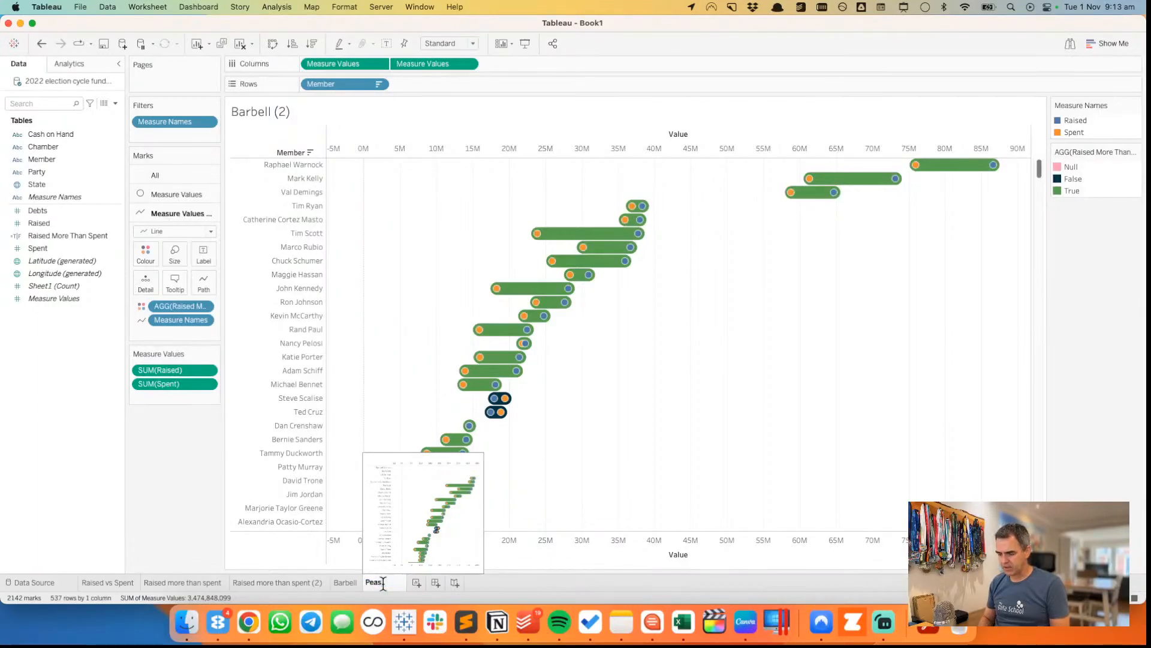
text( in a pod)
key(Return)
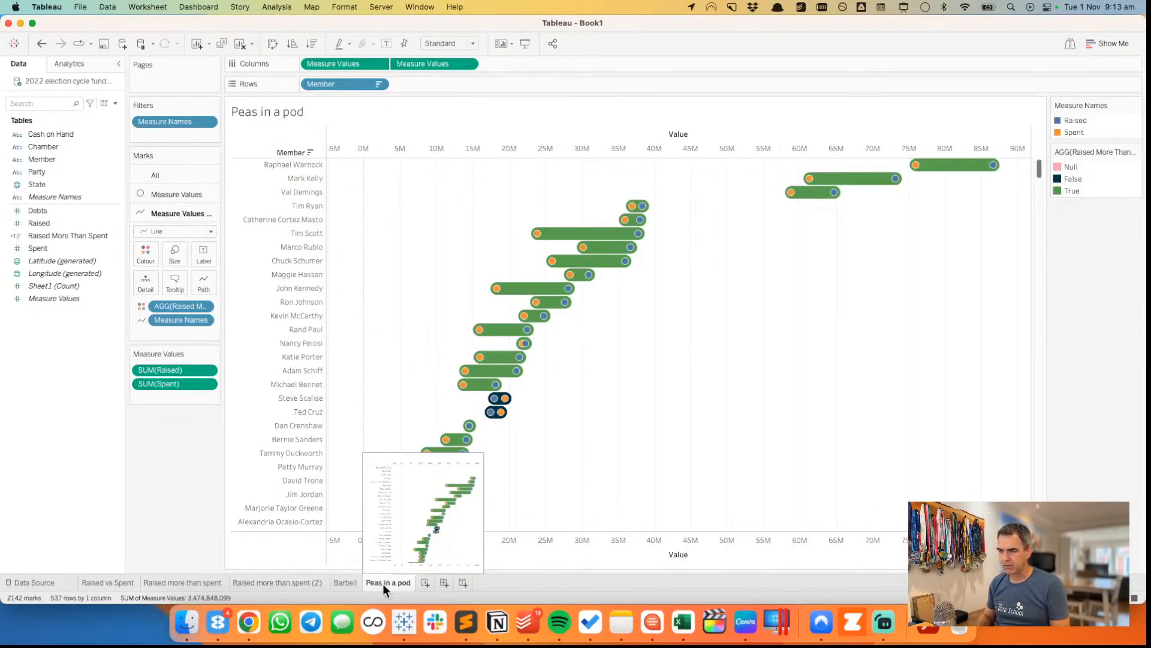
- Start a new parameter named Sort By with the String data type
right_click(70, 327)
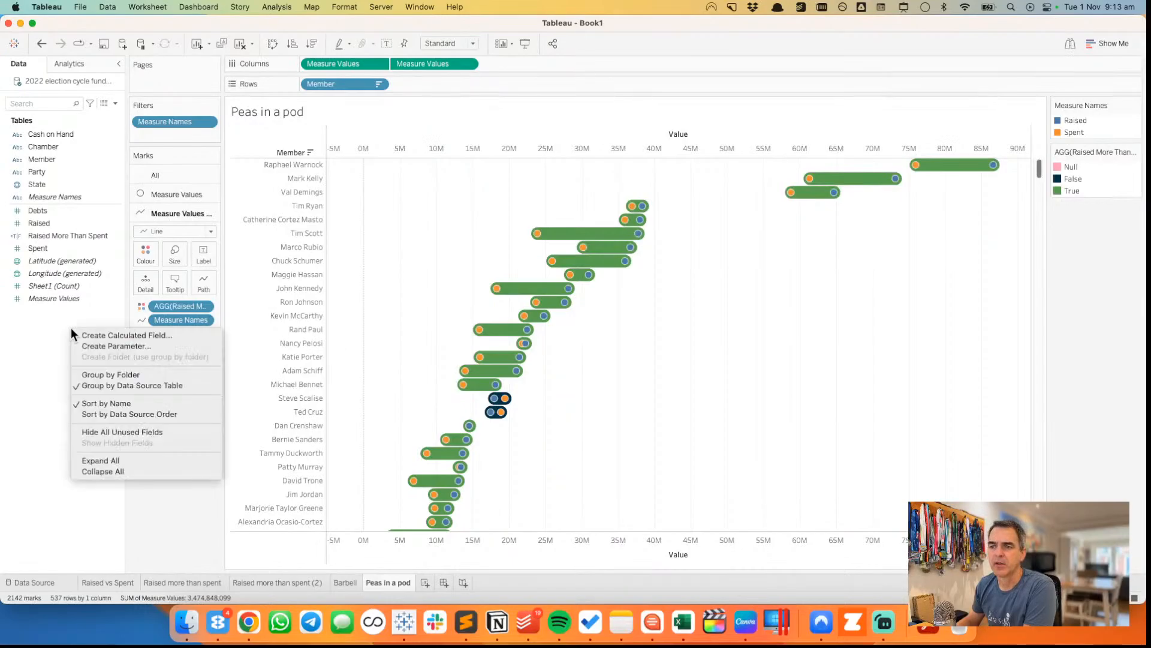
click(99, 343)
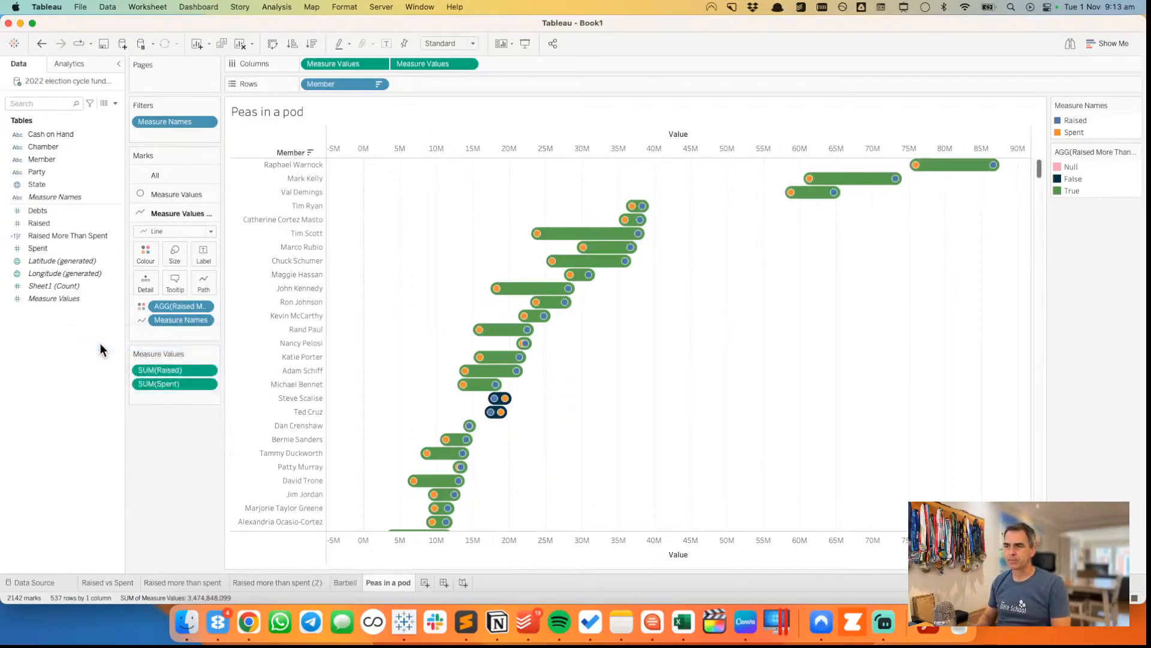
key(super+a)
text(Sor)
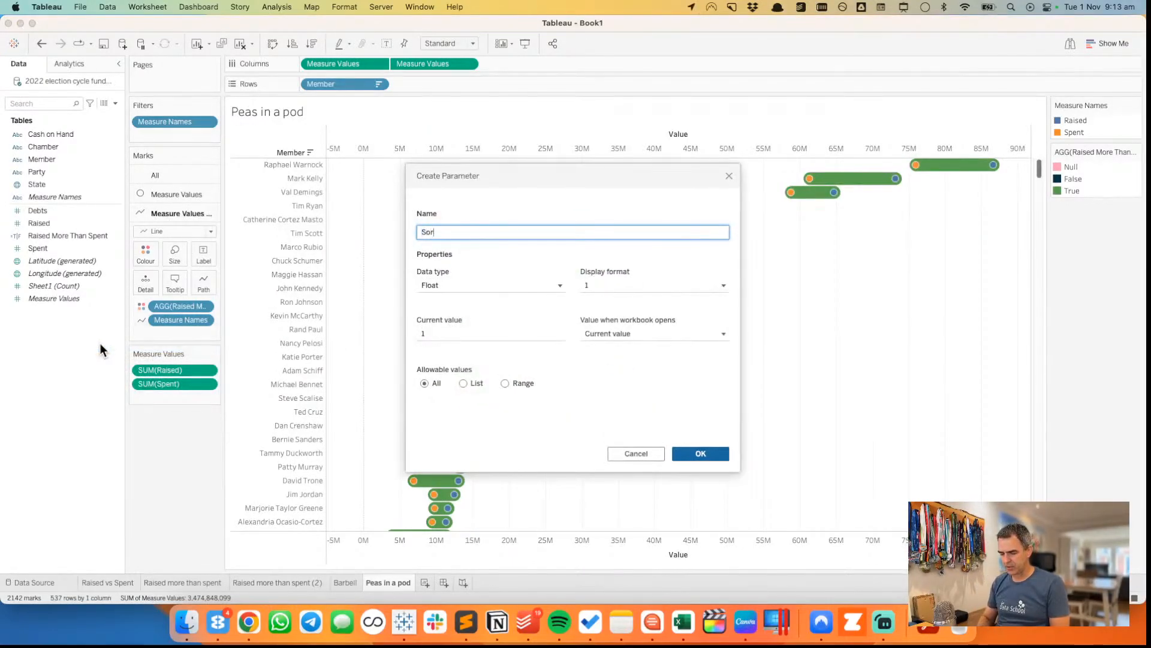
text(t By)
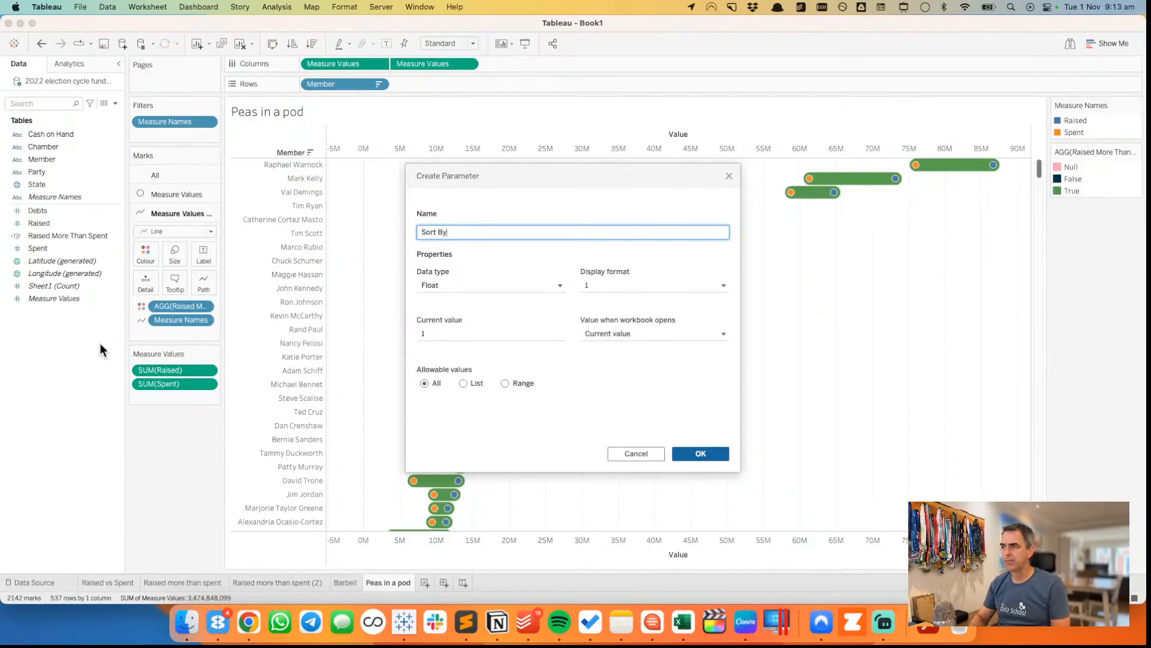
click(494, 285)
click(480, 326)
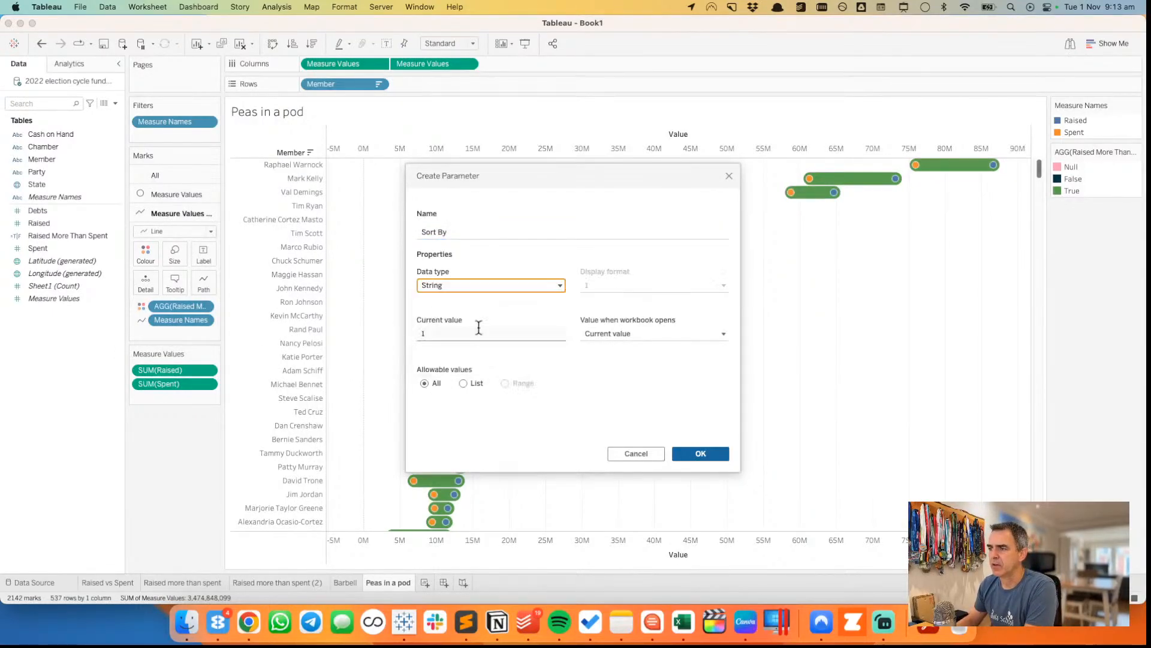
- Restrict the parameter's allowable values to a list and add Raised and Spent to it
click(464, 383)
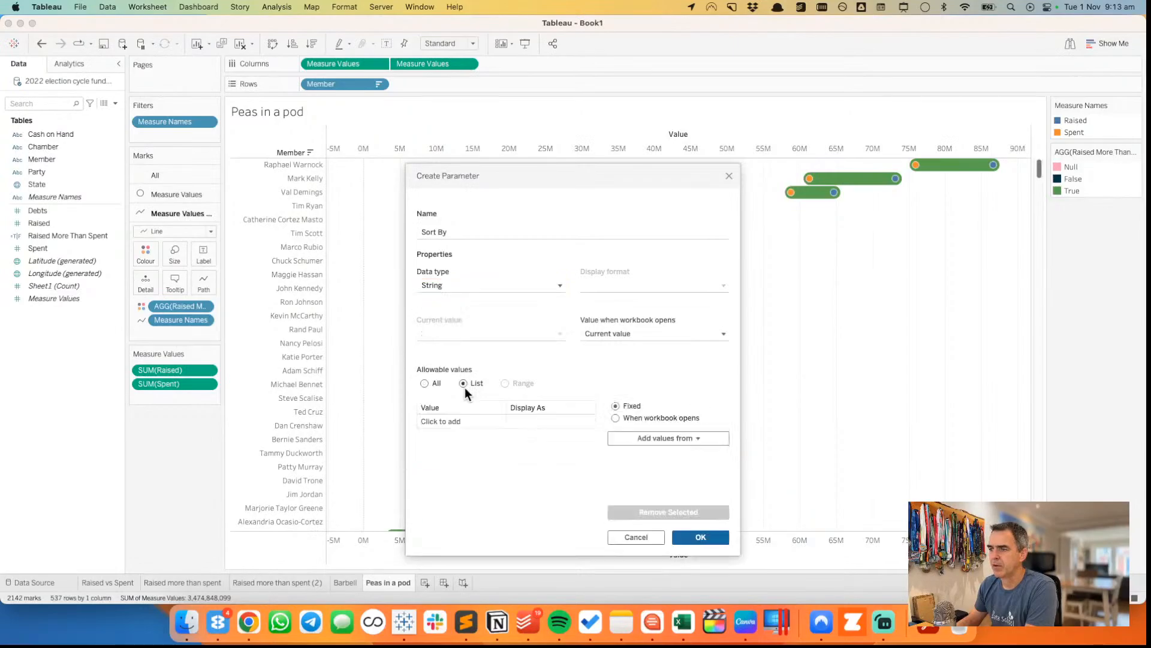
click(444, 422)
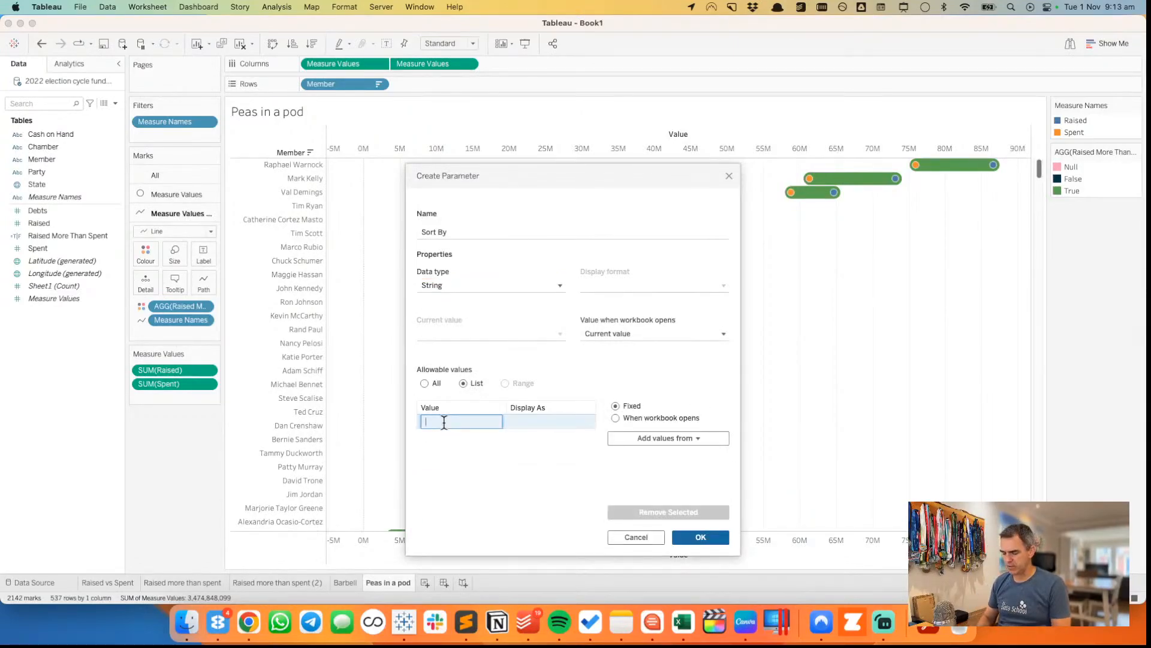
text(Raised)
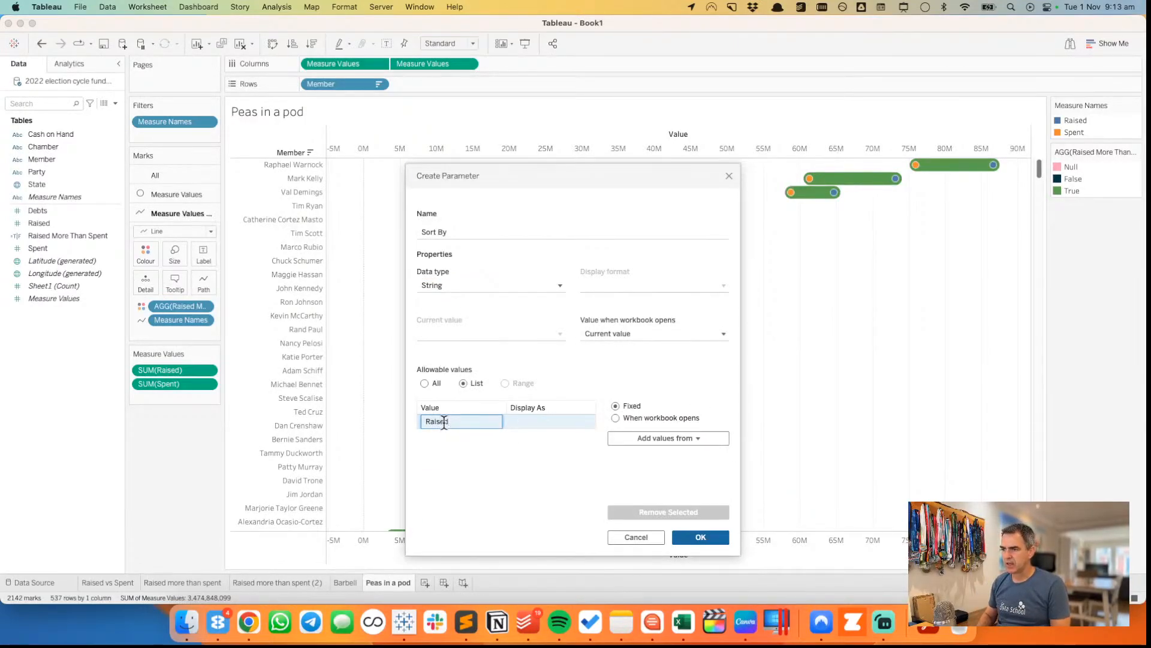
key(Return)
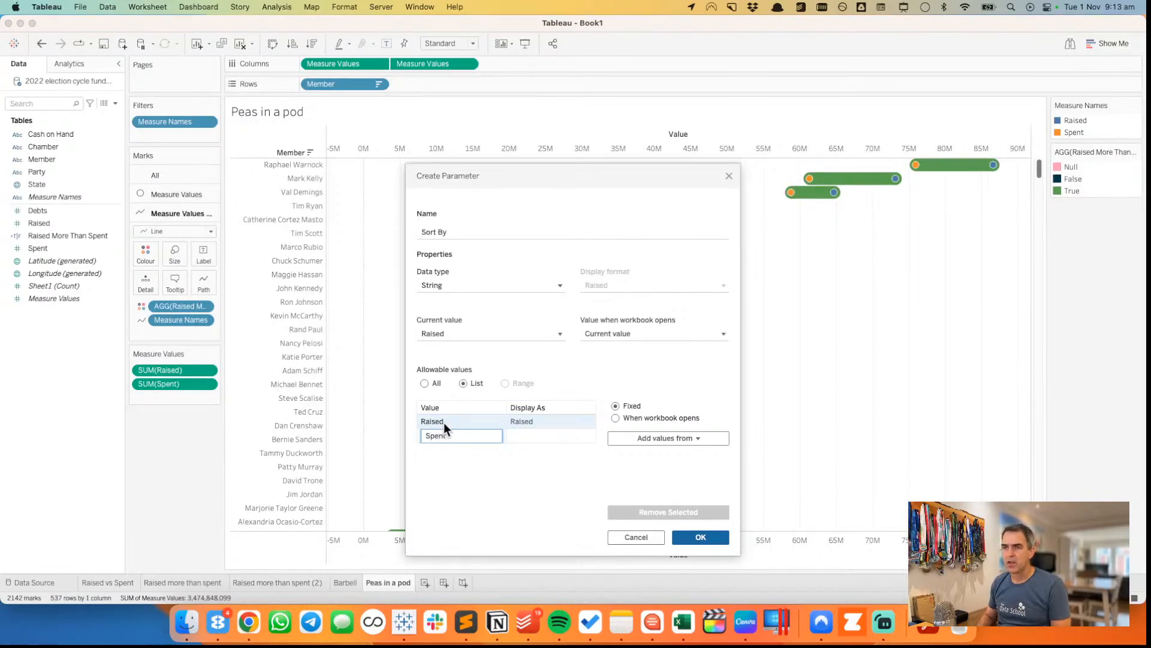
key(Return)
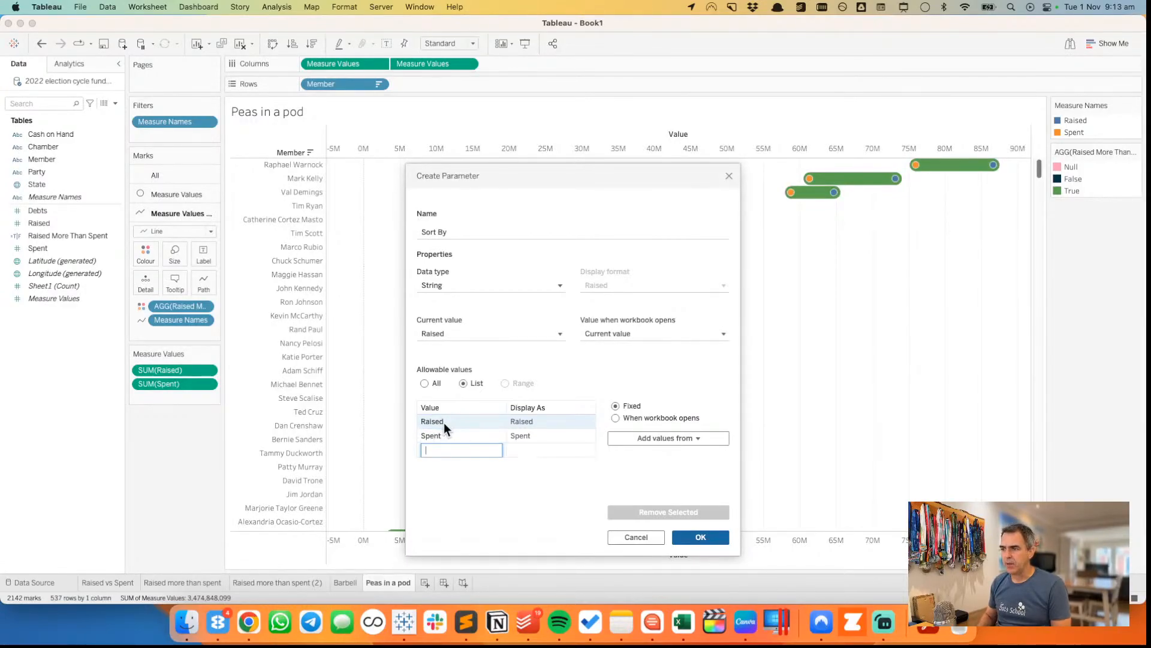
- Add Debts as the third list value and create the Sort By parameter
text(ebt)
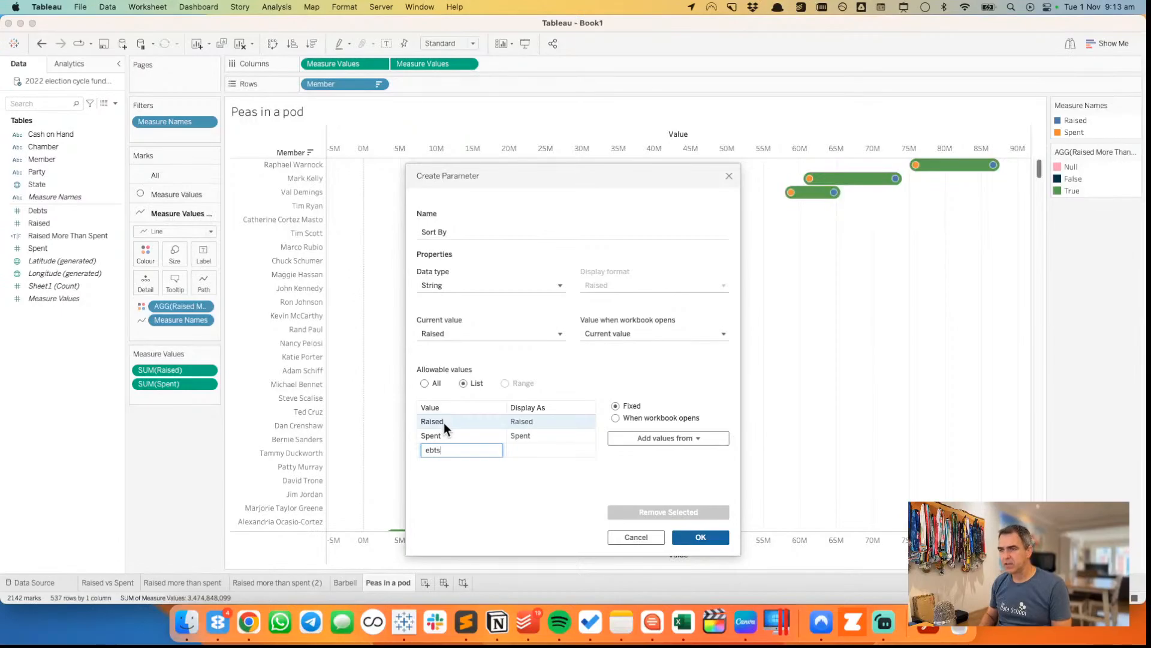
text(s)
key(Return)
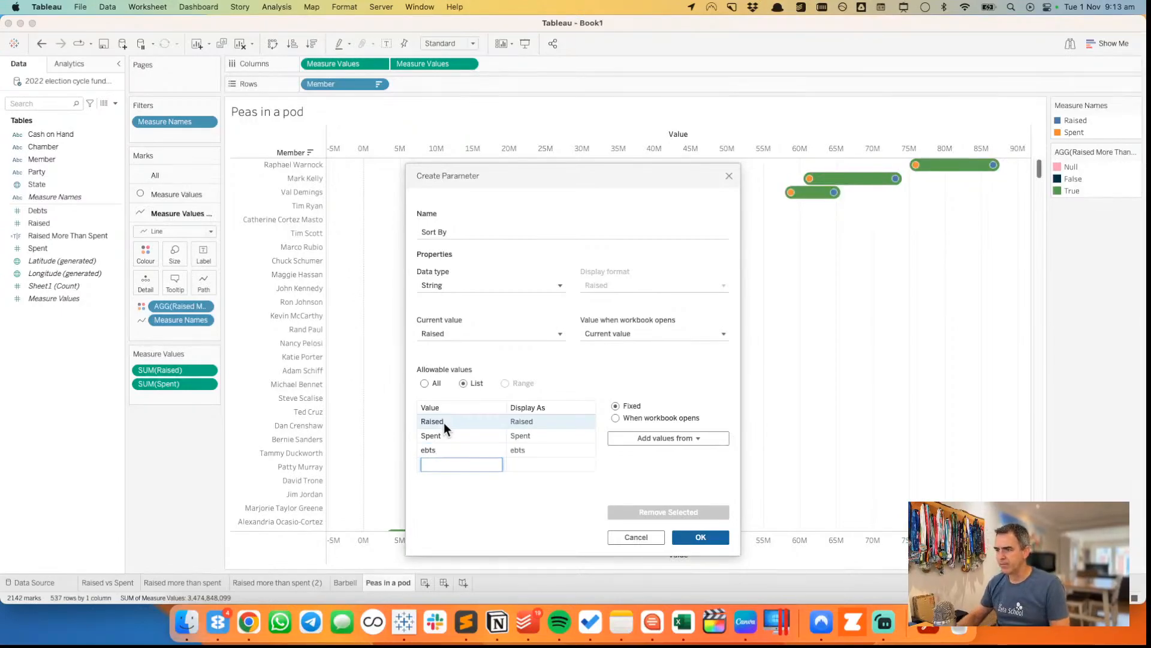
click(444, 448)
click(443, 448)
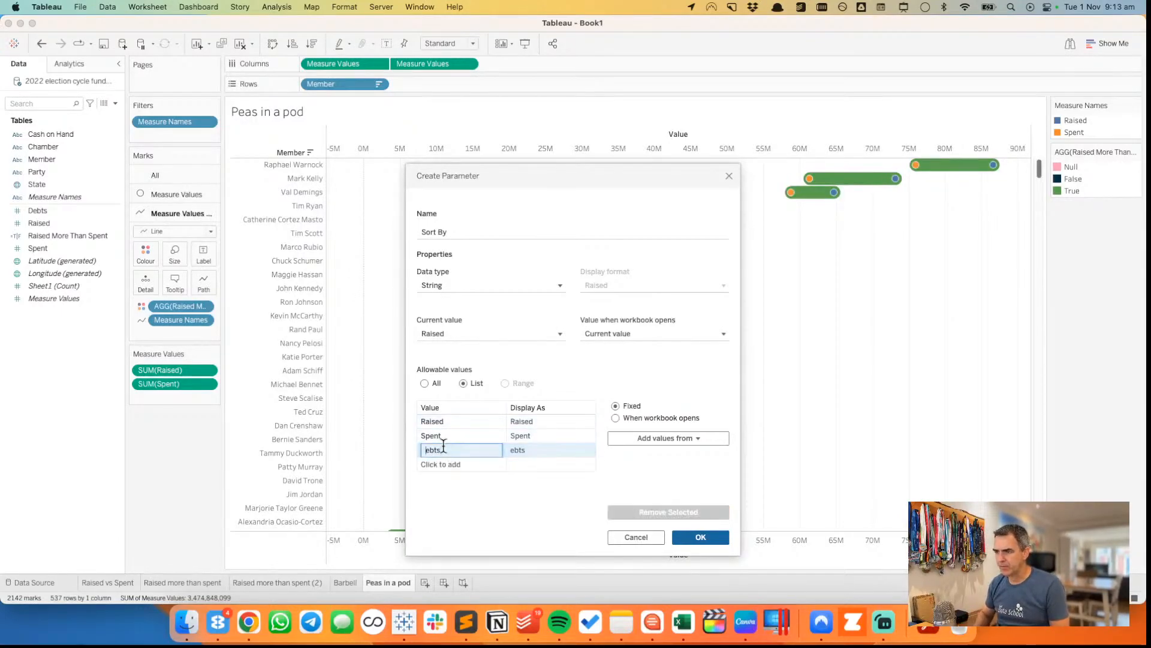
key(Home)
text(D)
key(Return)
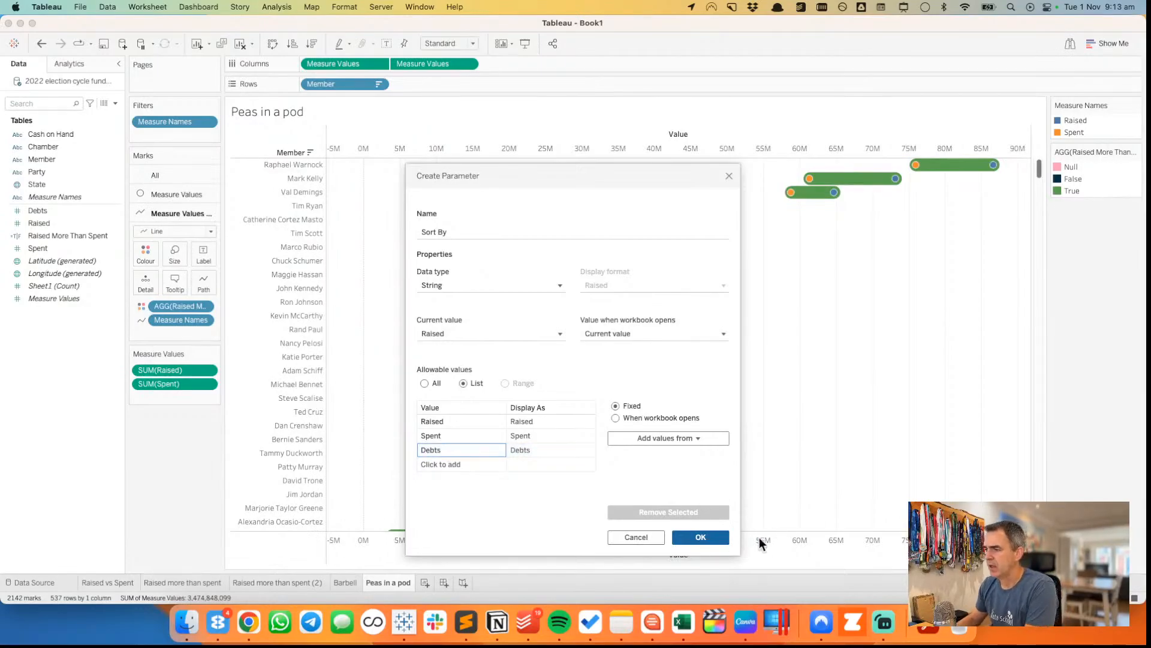
click(700, 537)
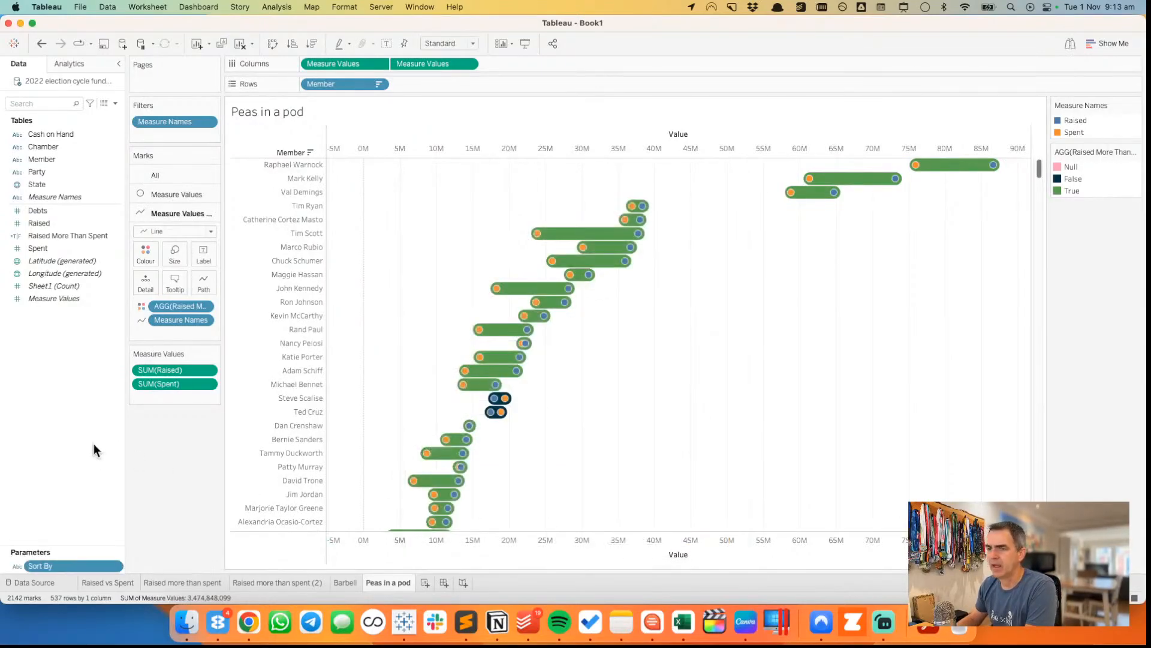
- Show the Sort By parameter control on the sheet and start a new calculated field named Sort By
right_click(56, 567)
click(96, 385)
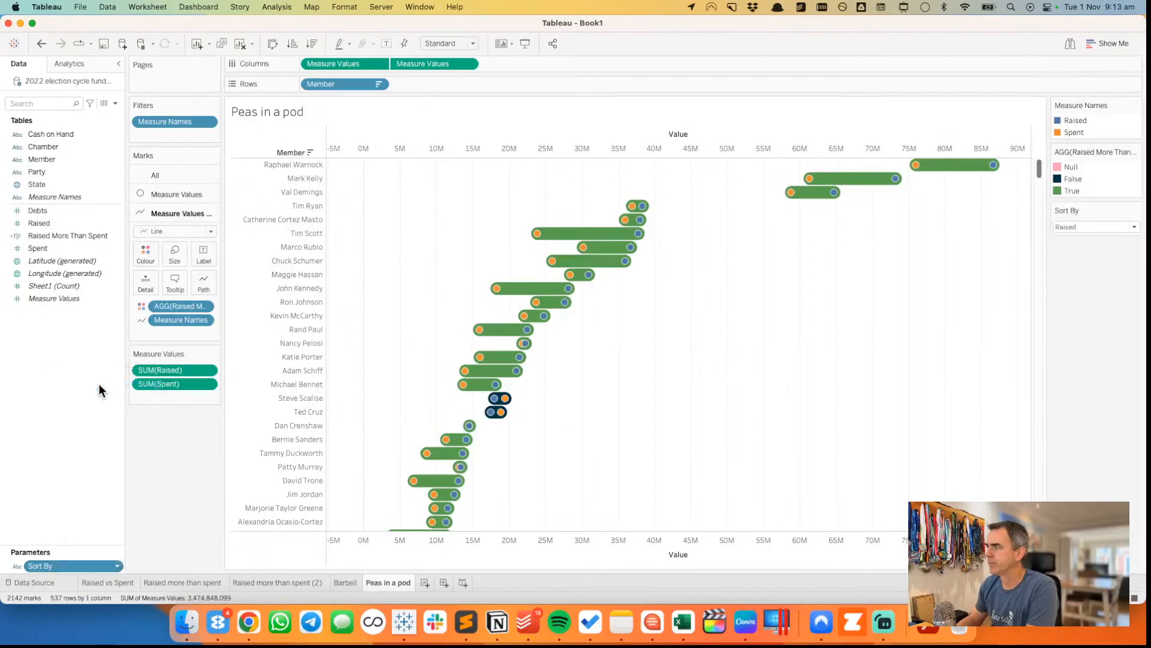
right_click(66, 338)
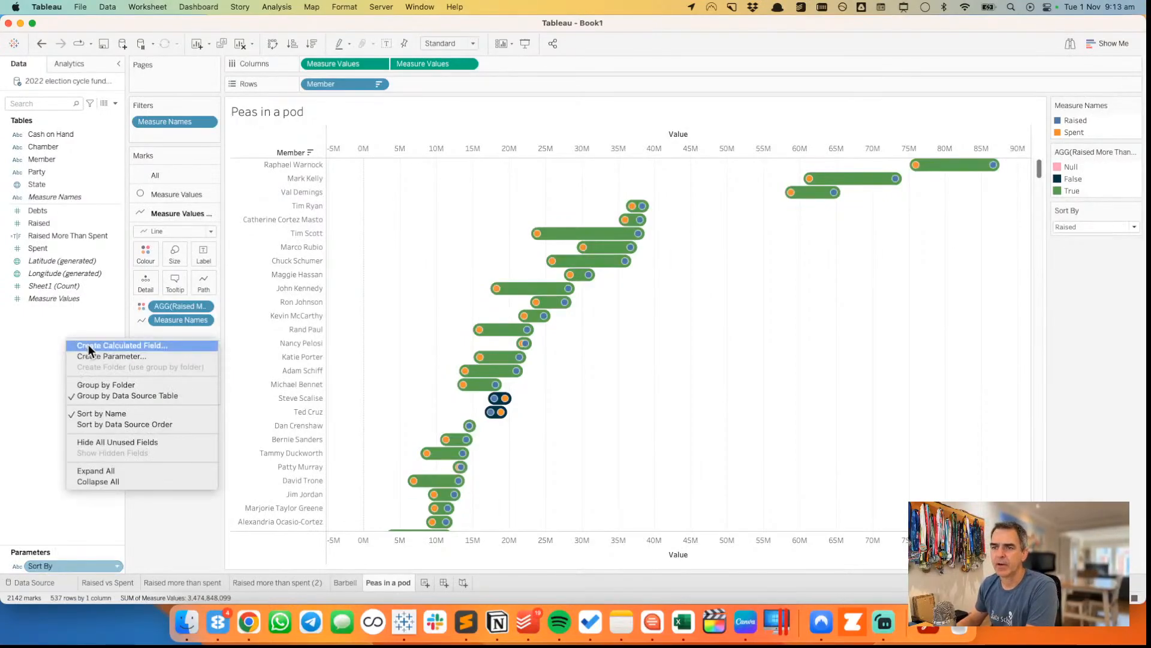
click(89, 346)
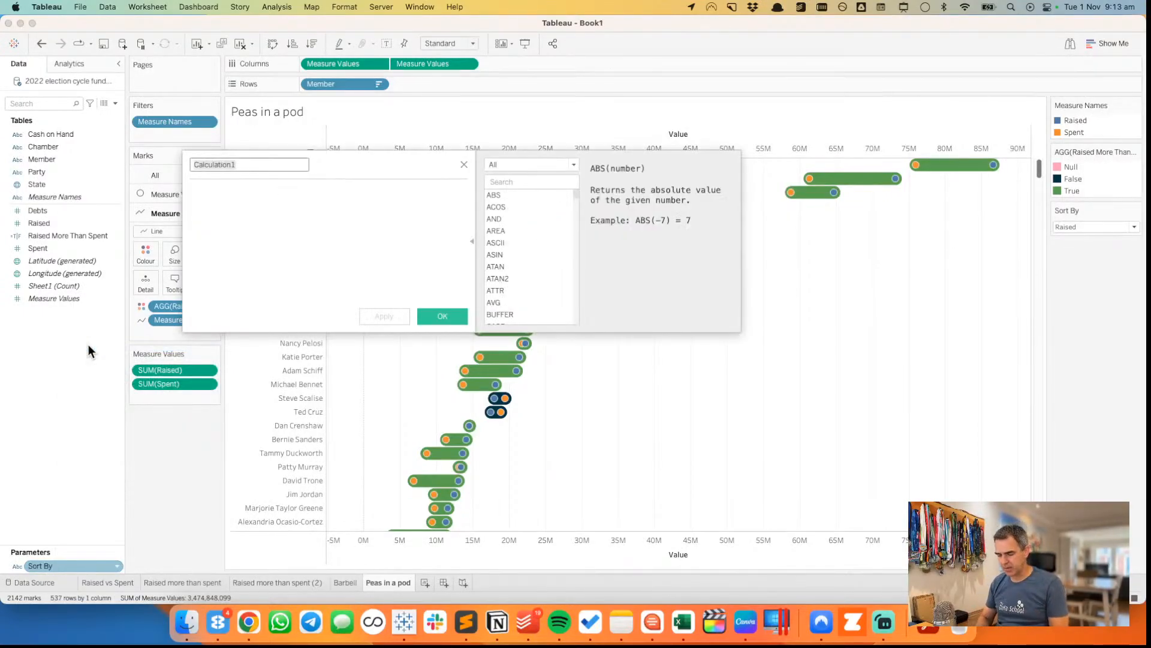
text(Sort By)
key(Tab)
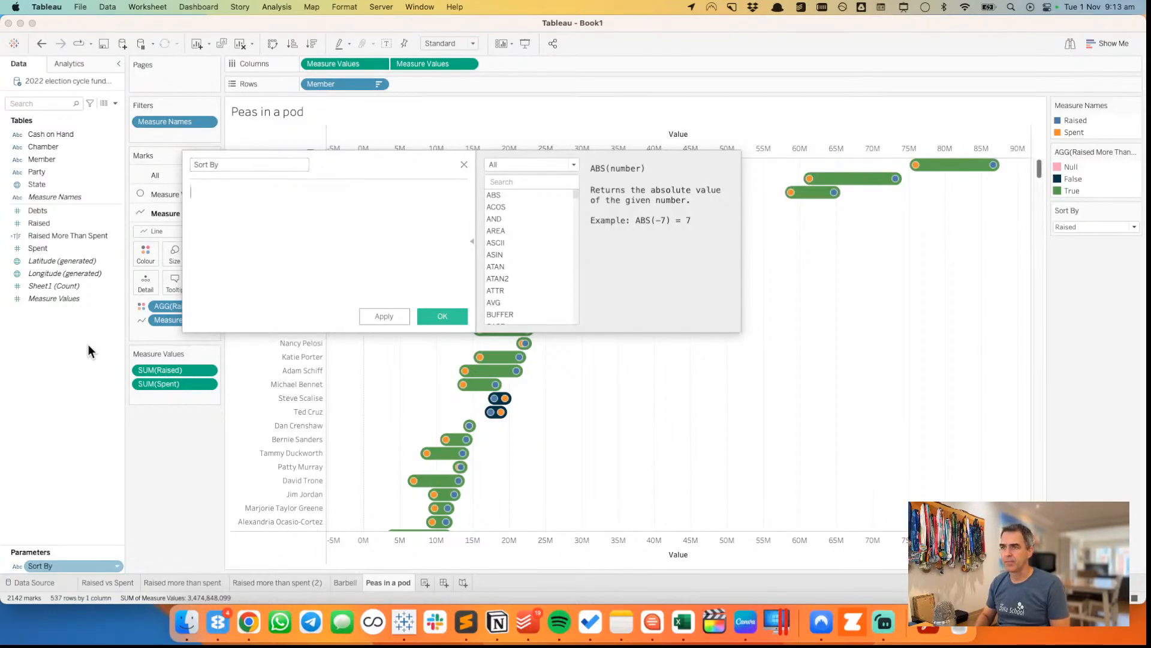
- Begin the calculation with a CASE statement that evaluates the Sort By parameter
text(CASE)
key(Return)
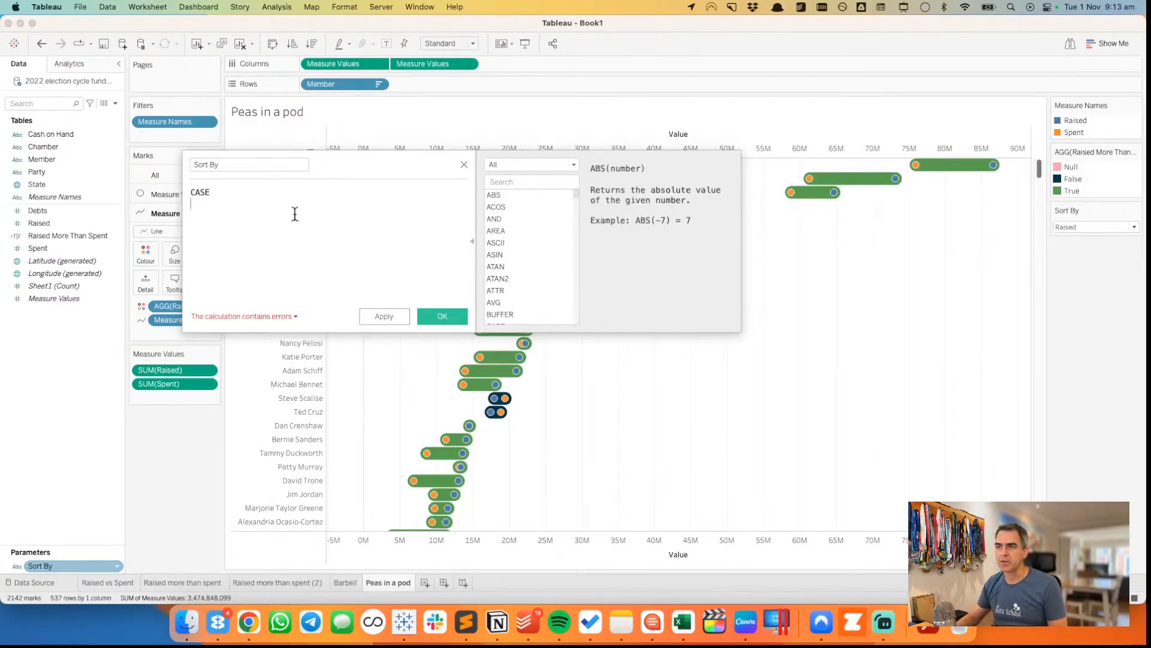
key(BackSpace)
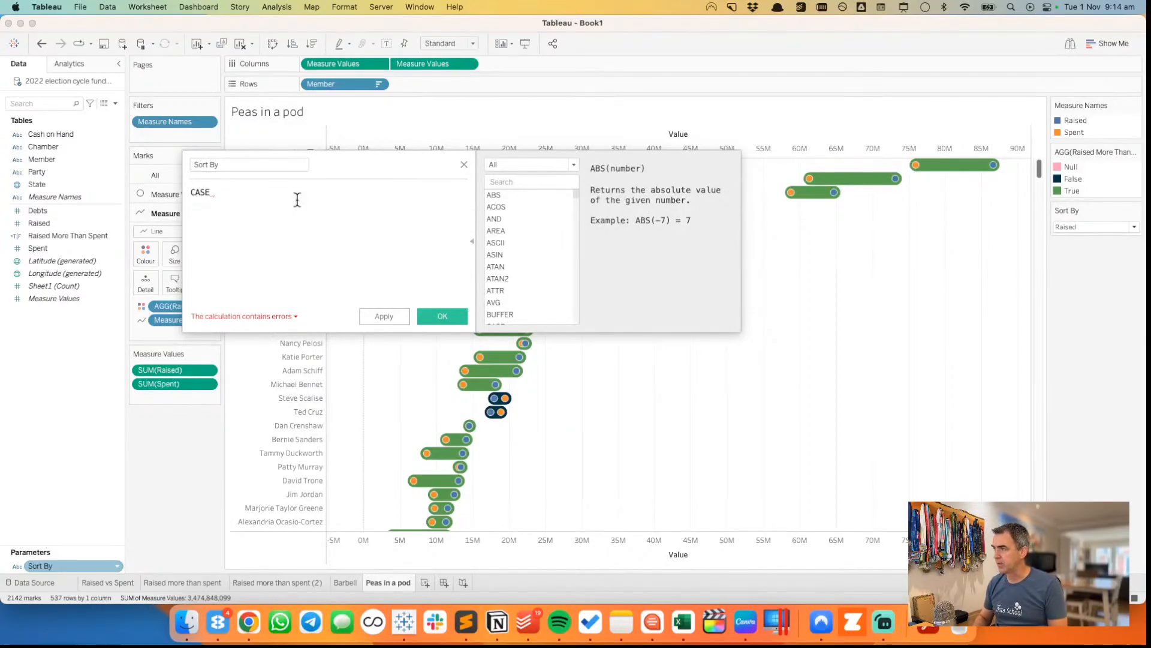
text(sort)
key(Return)
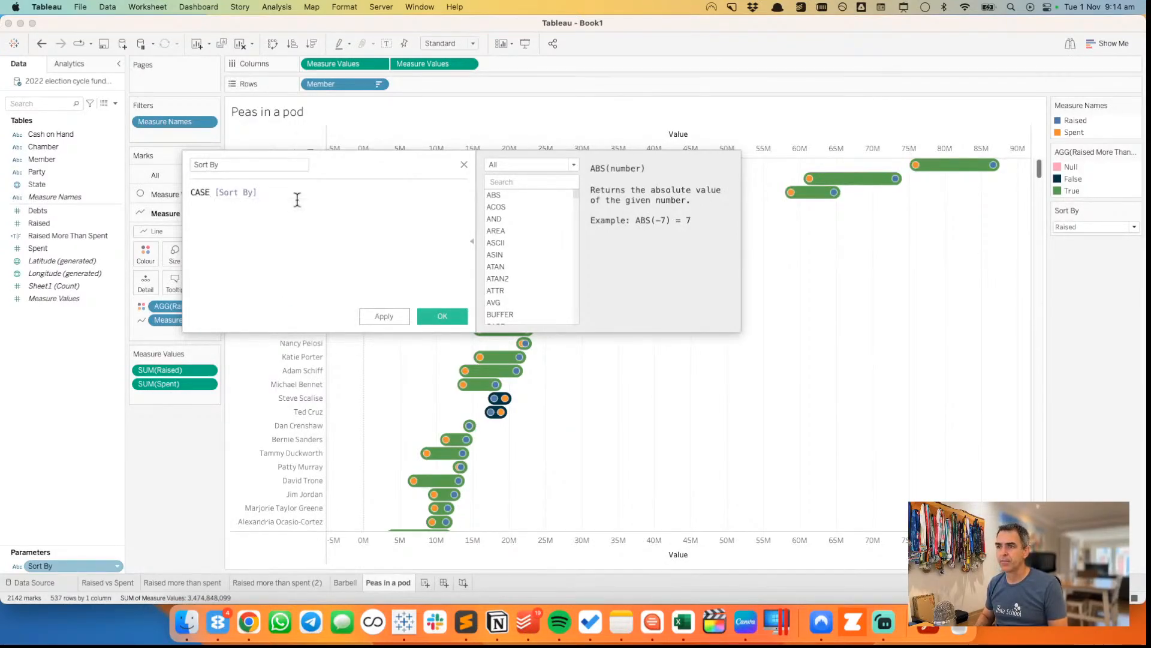
- Add the line WHEN 'Raised' THEN [Raised] to the CASE formula
key(Return)
text(WHEN)
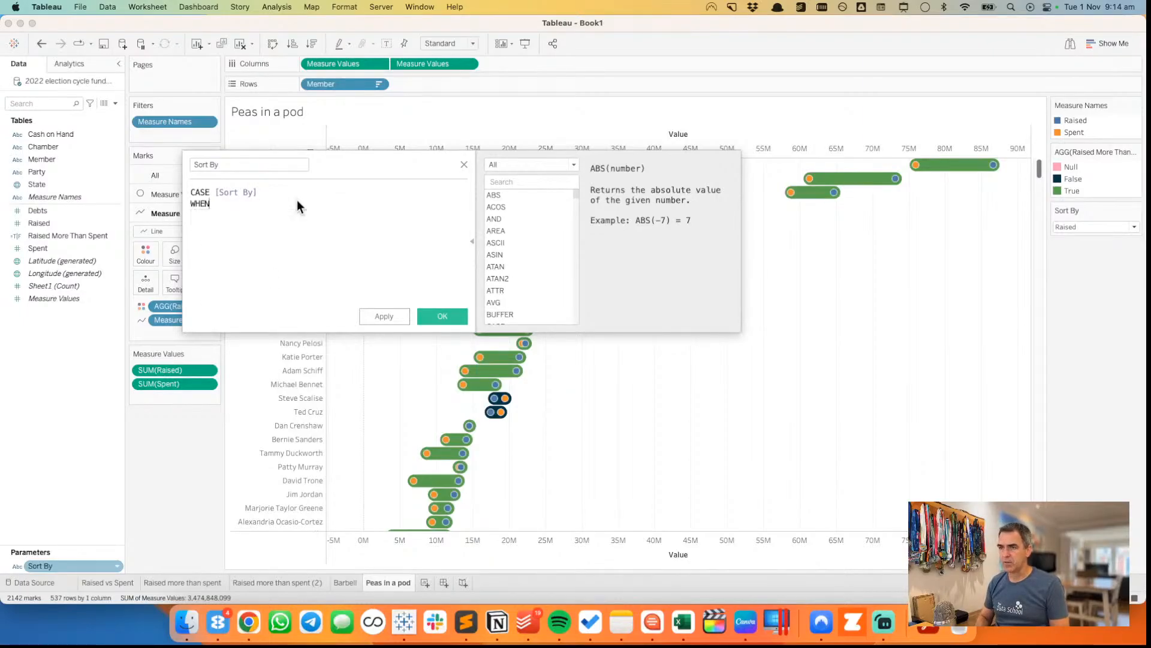
text( 'Riased)
key(BackSpace)
key(BackSpace)
key(BackSpace)
key(BackSpace)
key(BackSpace)
text(aise')
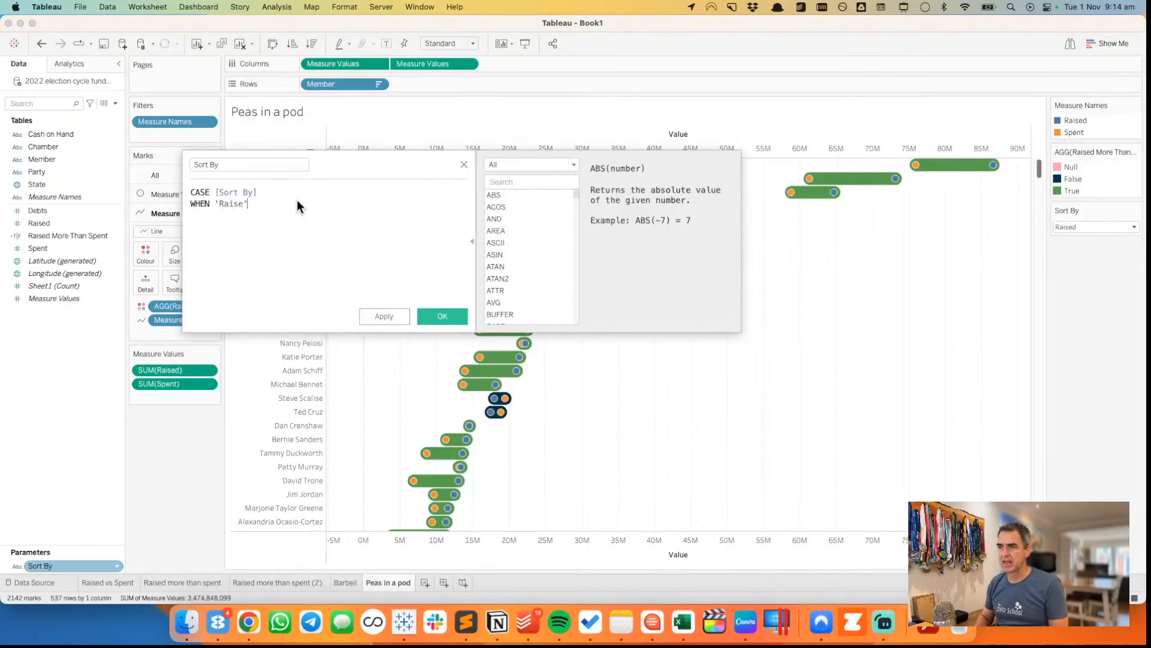
text(d)
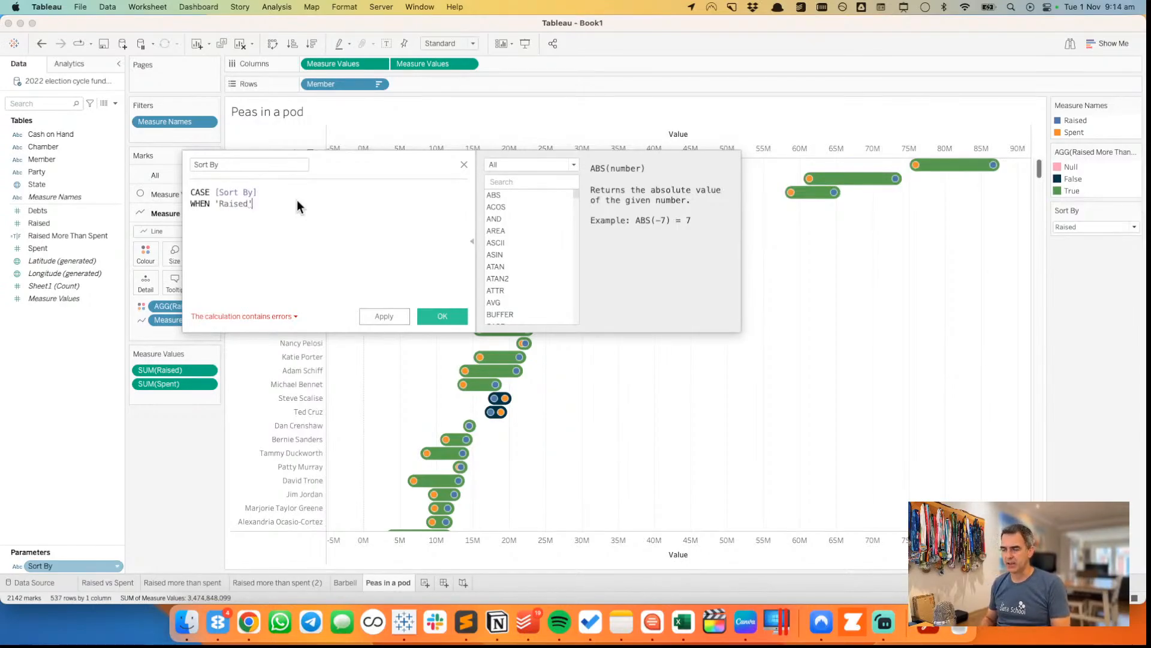
text([Rai)
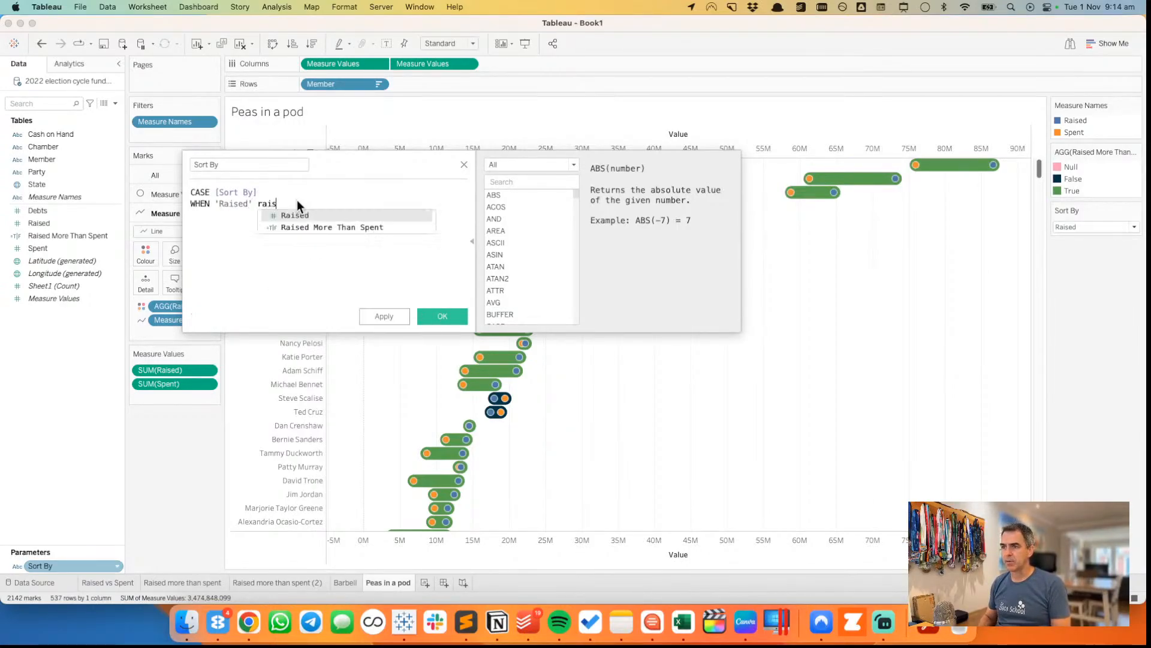
key(Return)
key(Left)
key(Left)
key(Left)
key(Left)
key(Left)
key(Left)
key(Left)
key(Left)
key(Left)
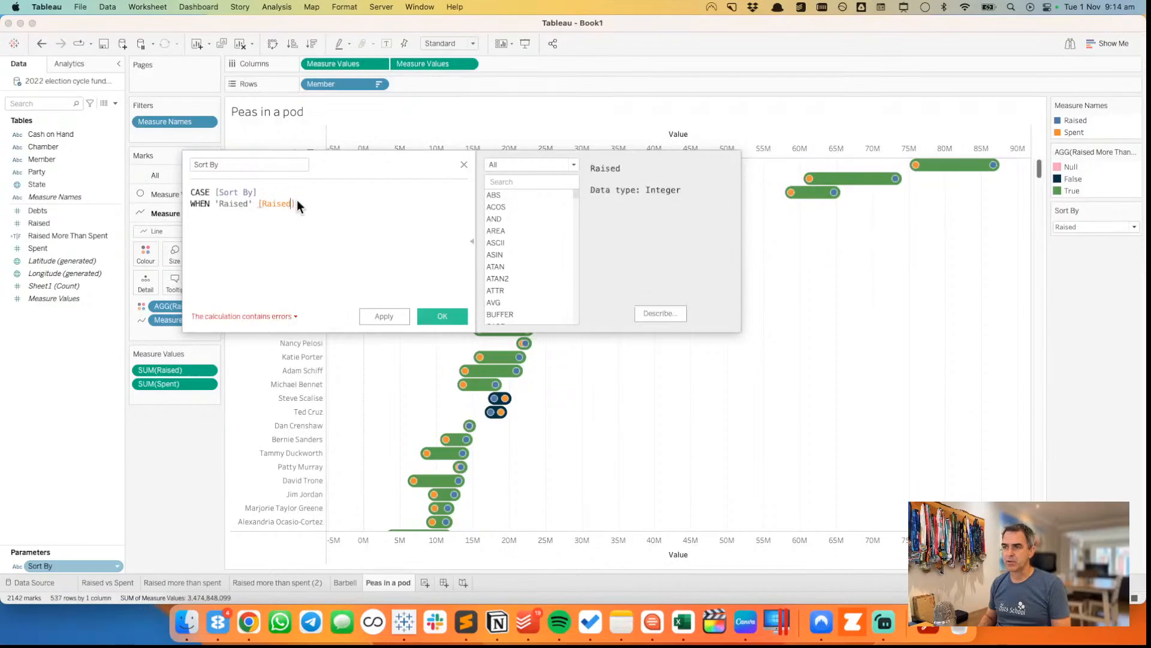
text(THEN)
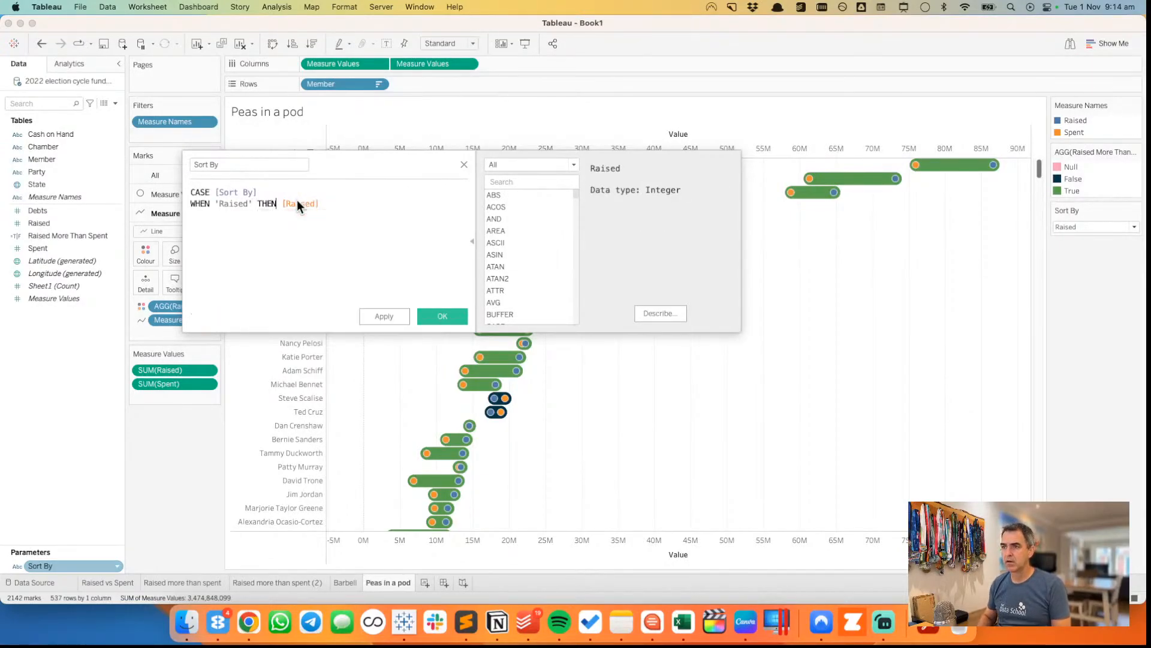
- Add a second condition to the formula, WHEN 'Spent' THEN [Spent]
key(End)
key(Return)
text(WHEN)
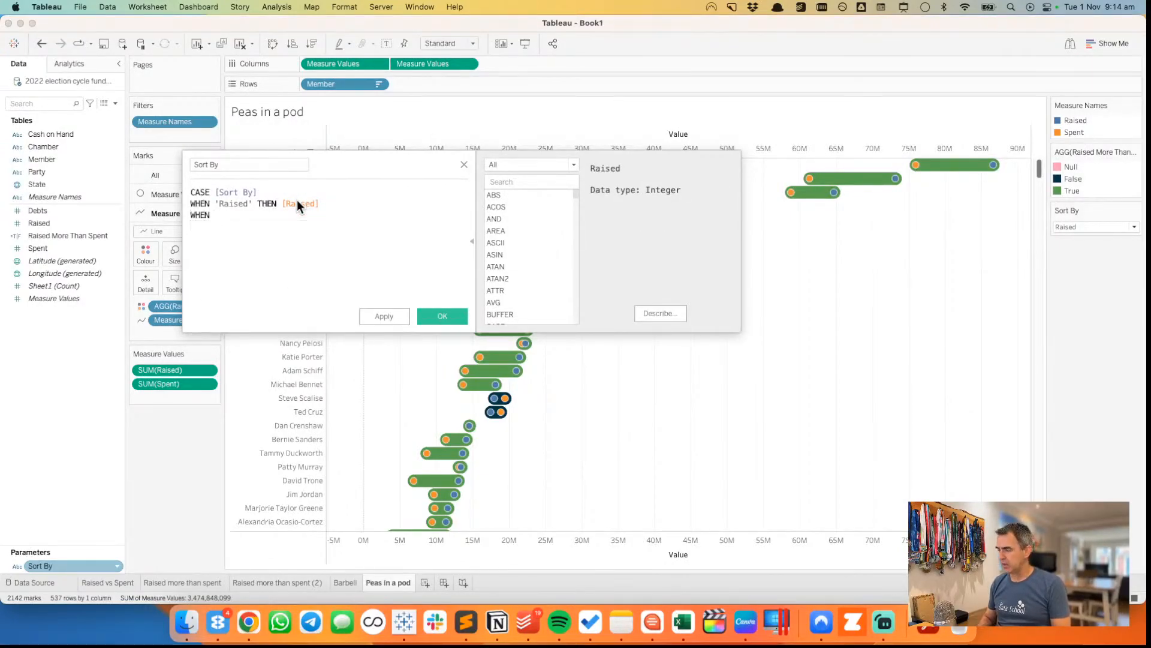
text( 'Spen)
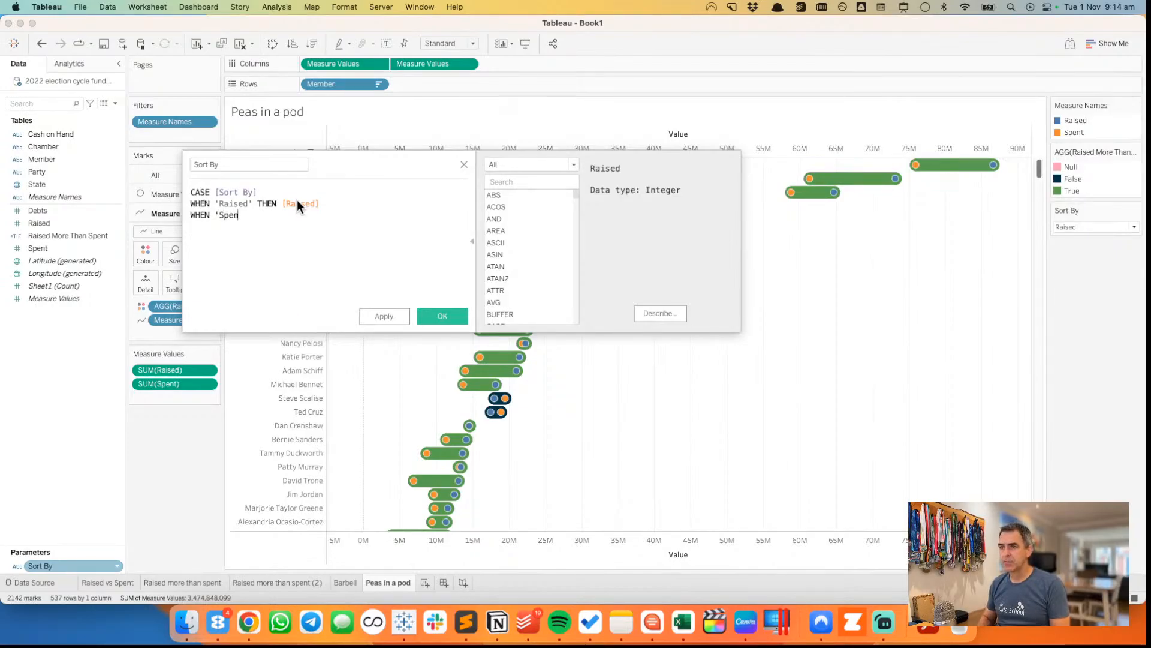
text(t' TH)
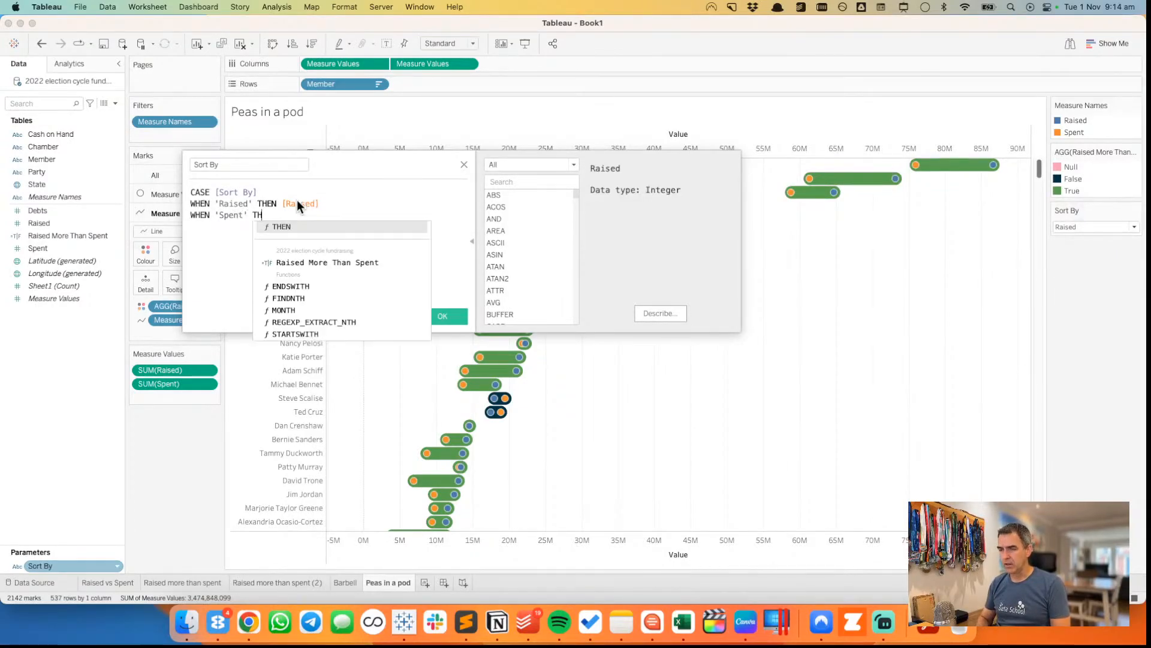
text(EN spe)
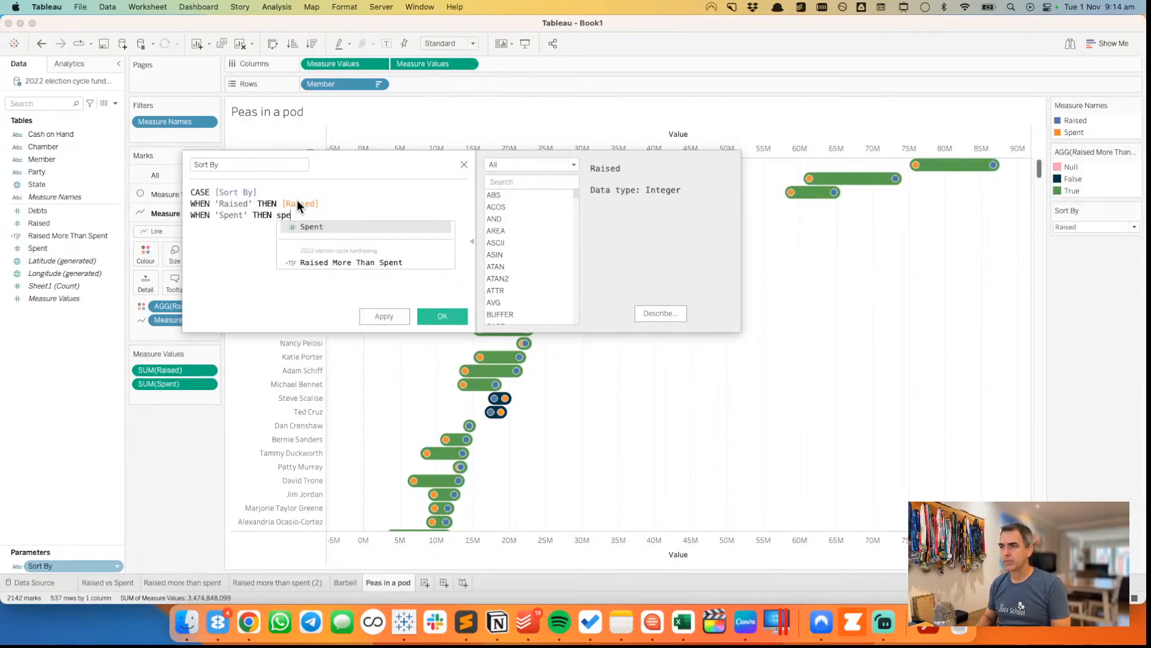
key(Return)
- Finish the formula with ELSE [Debts] and END, and save the Sort By calculated field
key(Return)
text(E)
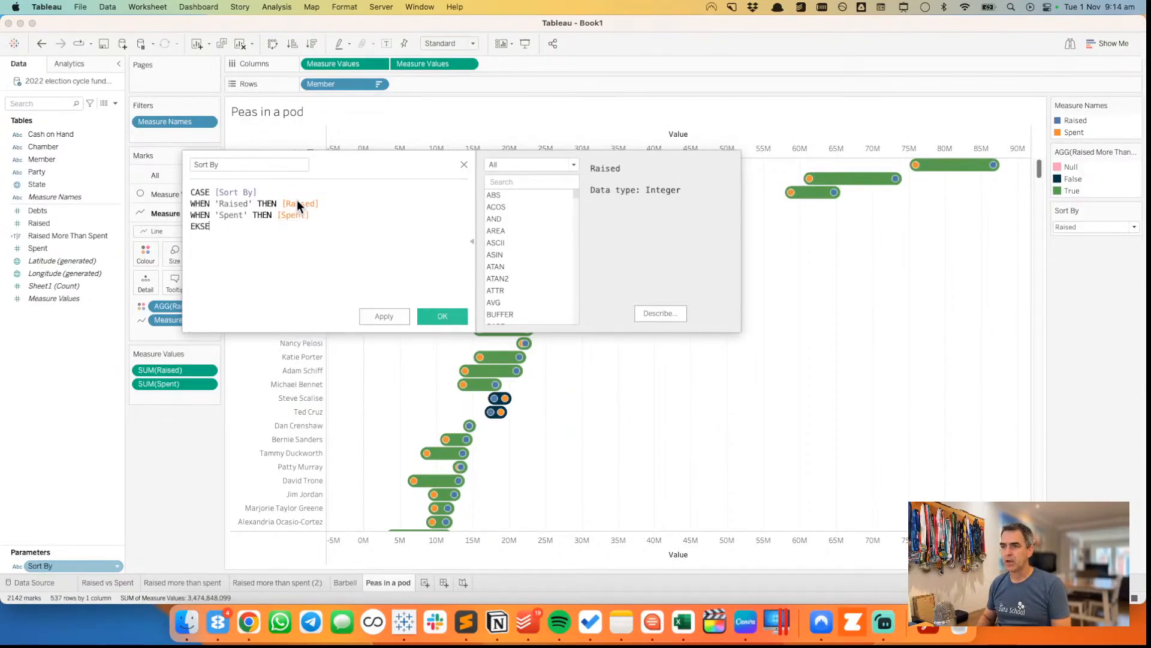
key(Return)
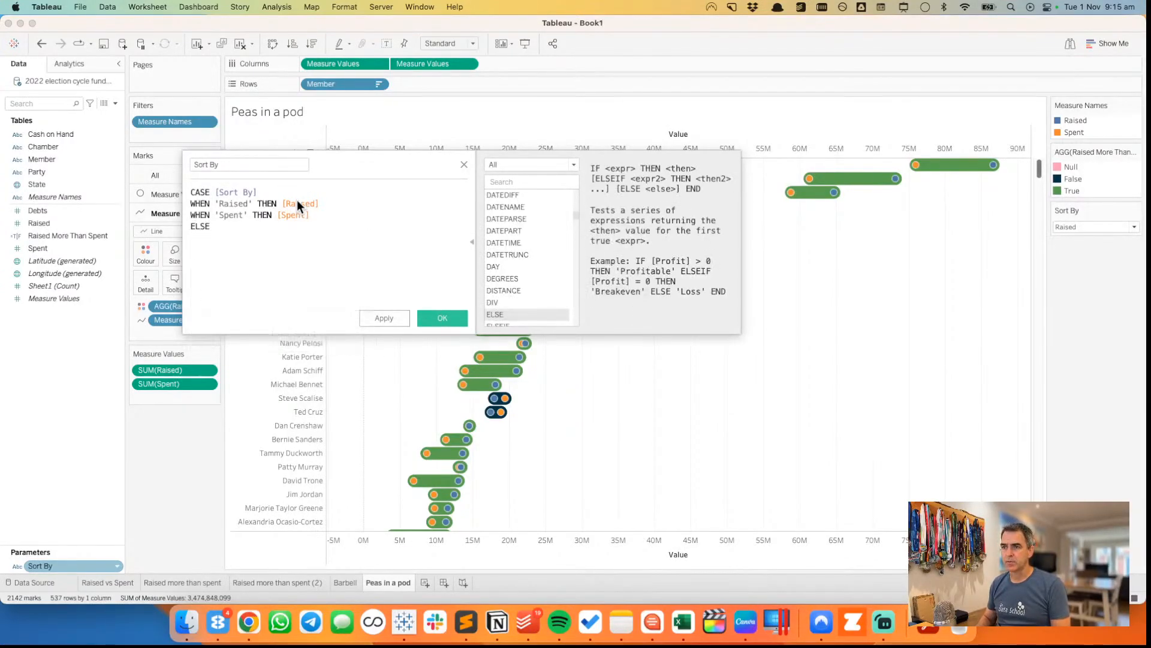
text(de)
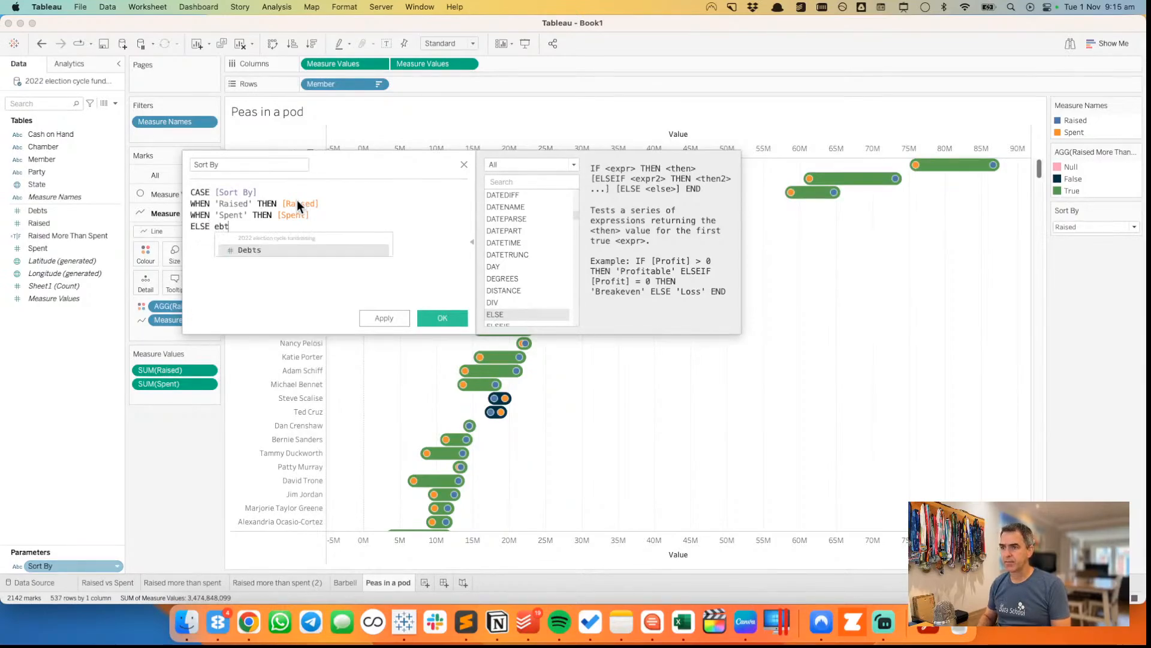
key(Return)
key(Return)
text(END)
key(Return)
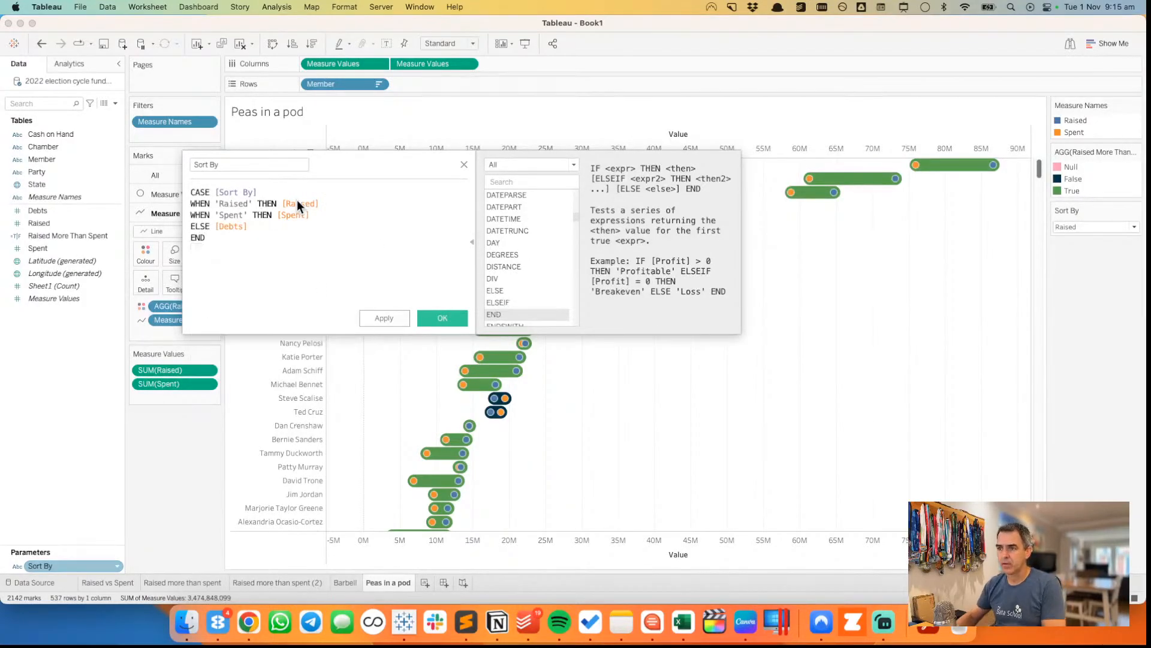
click(427, 317)
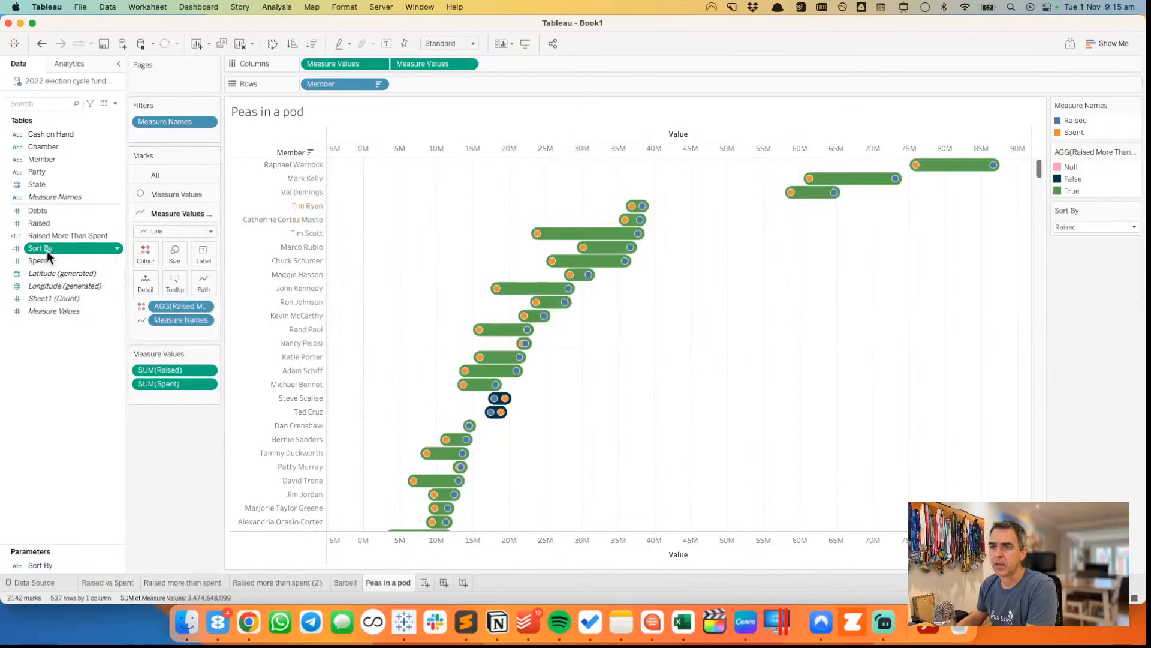
- Change the Member field's nested sort to use the Sort By field
click(379, 84)
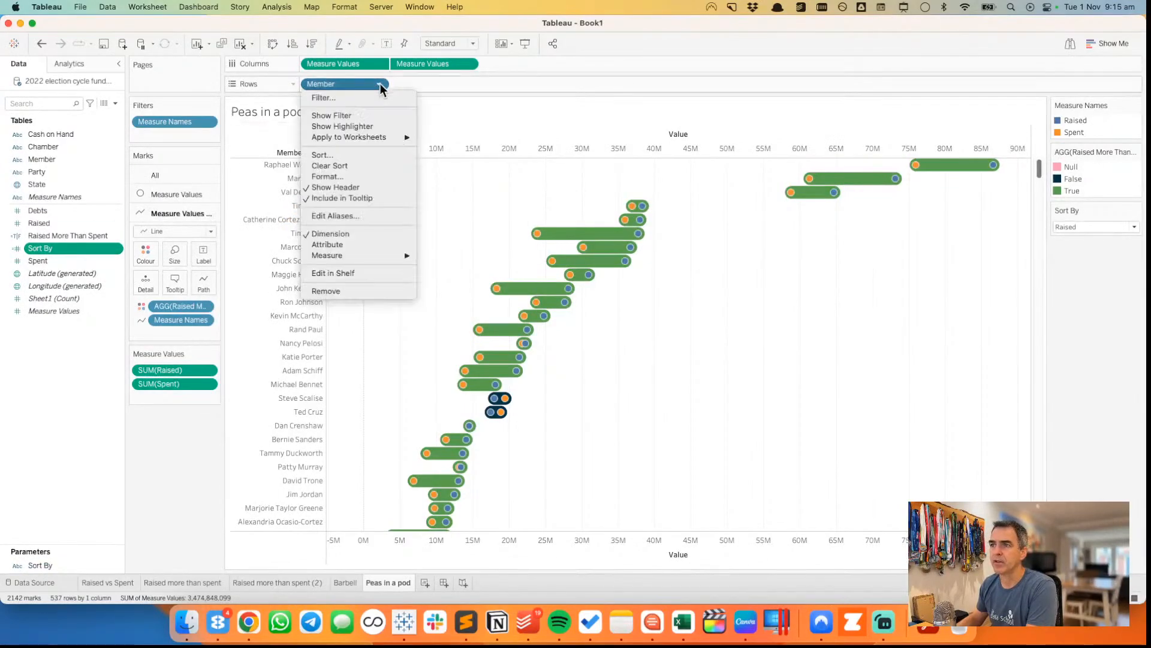
click(354, 157)
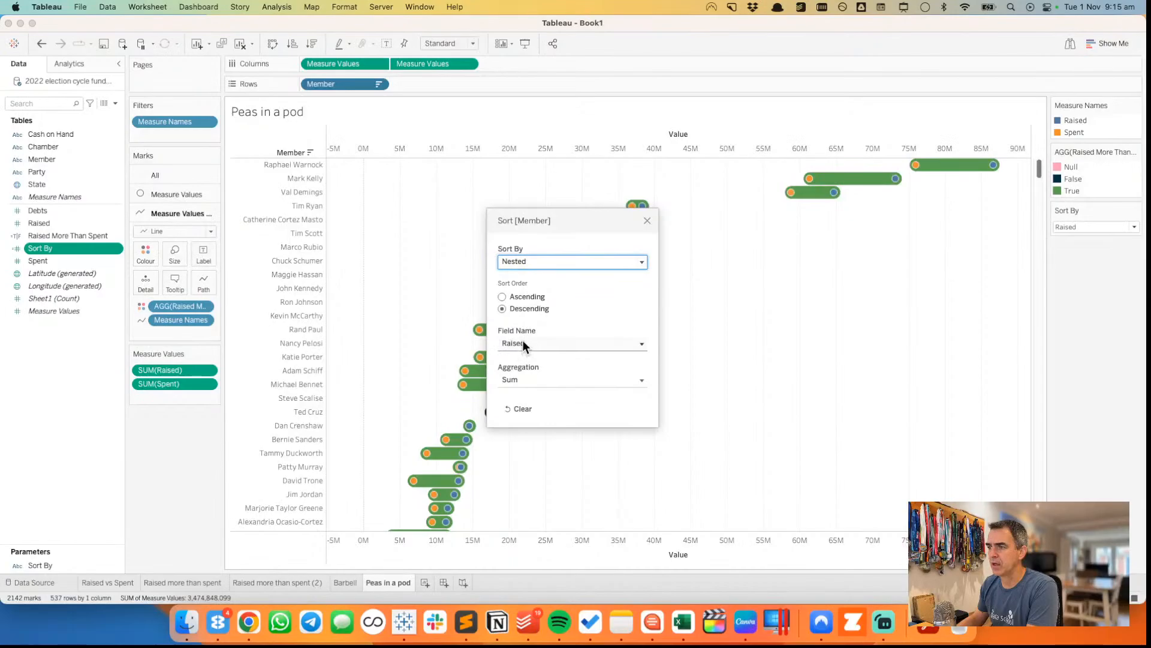
click(523, 343)
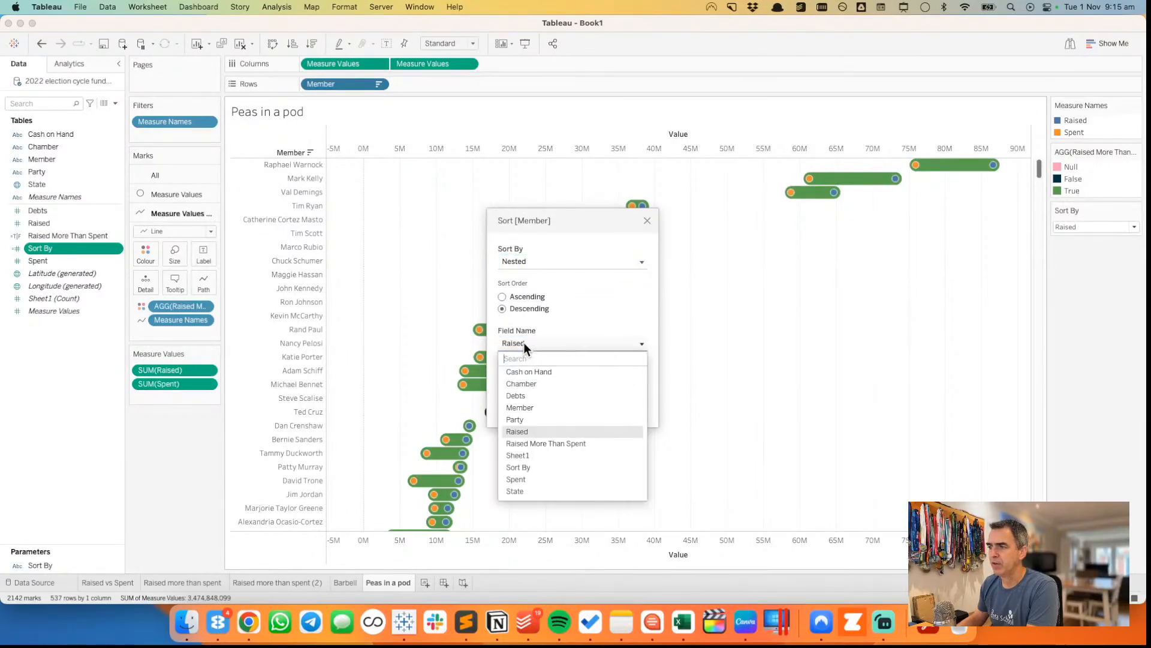
click(522, 467)
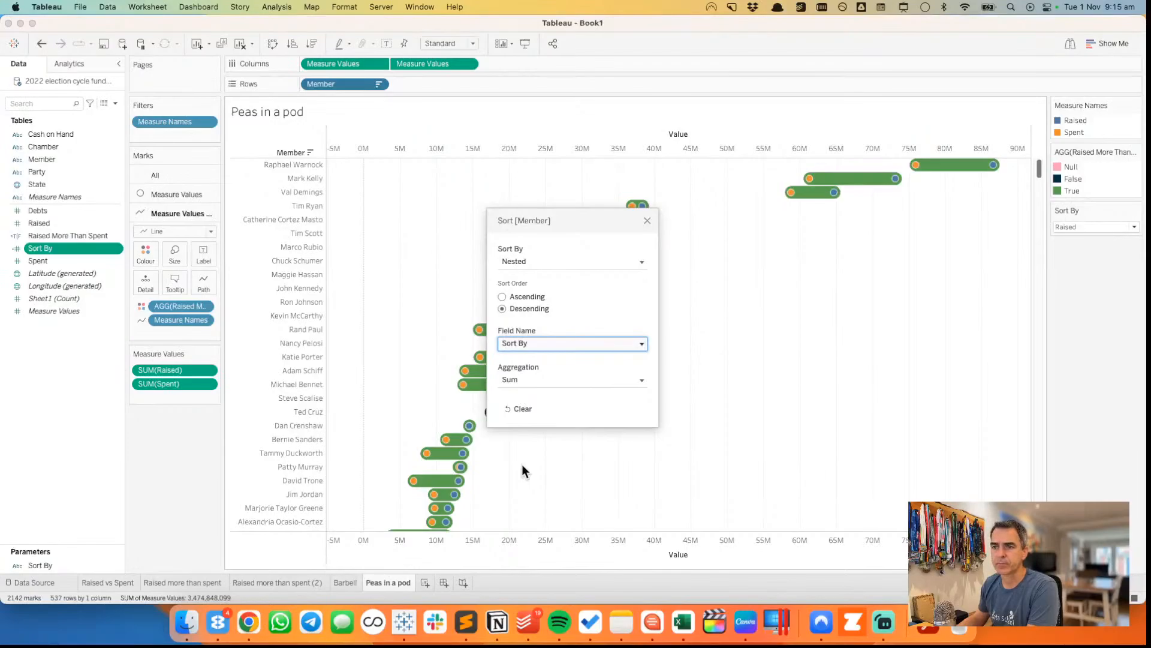
click(647, 220)
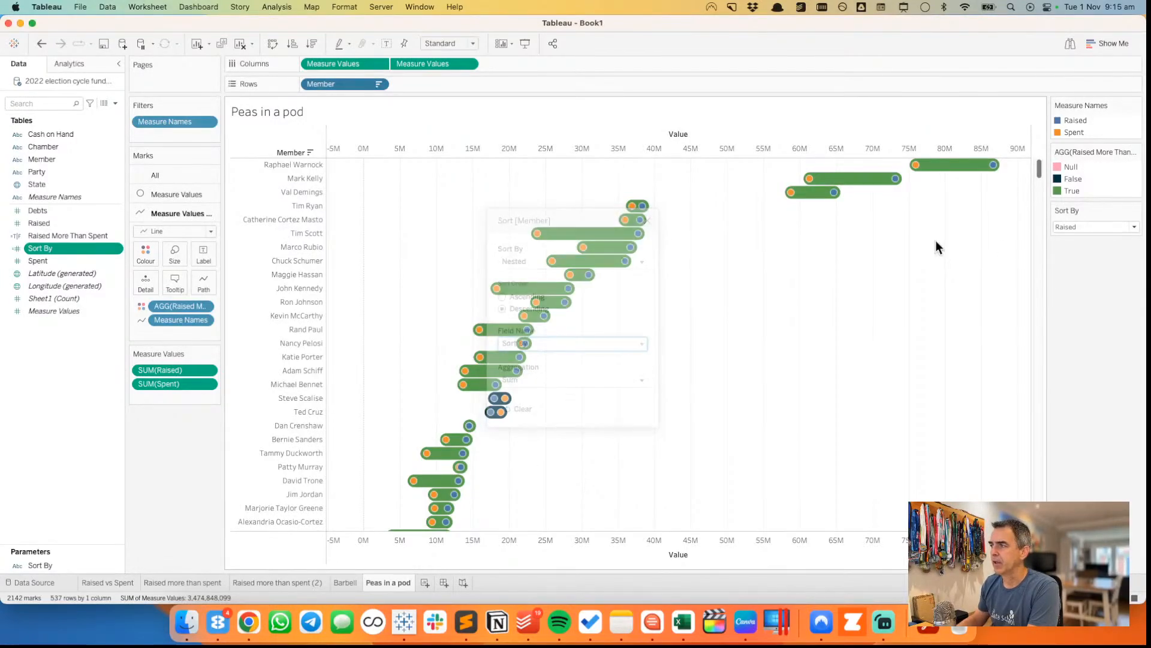
- Display the Sort By parameter control as a single value list and try its sort options, finishing with Spent selected
click(1136, 209)
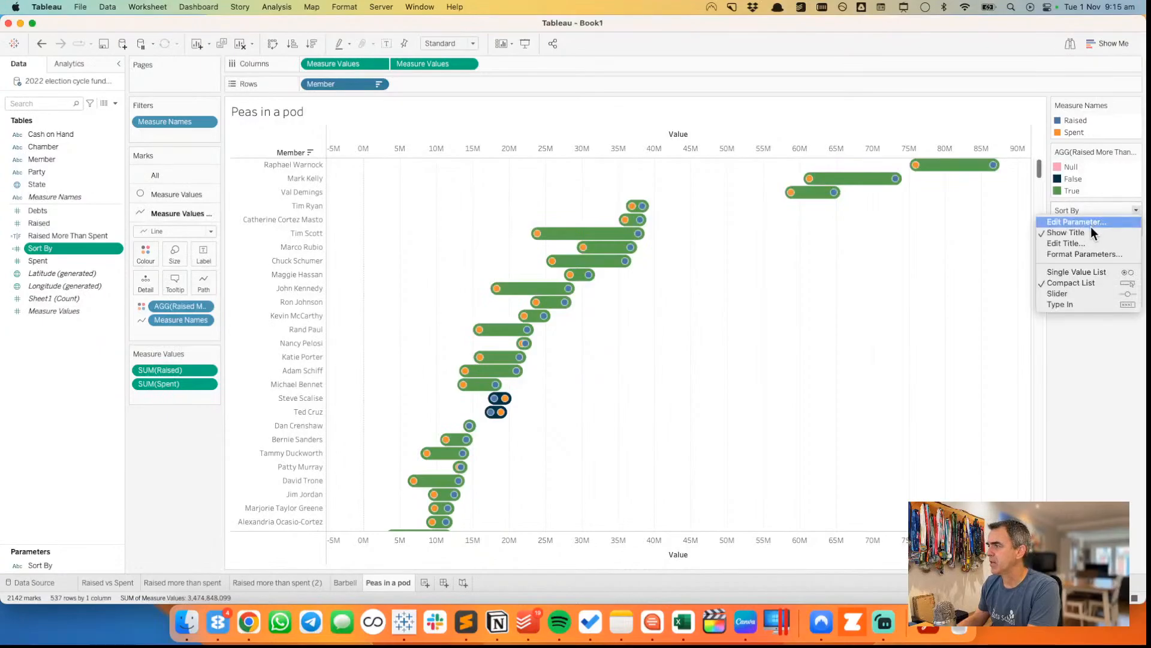
click(1082, 273)
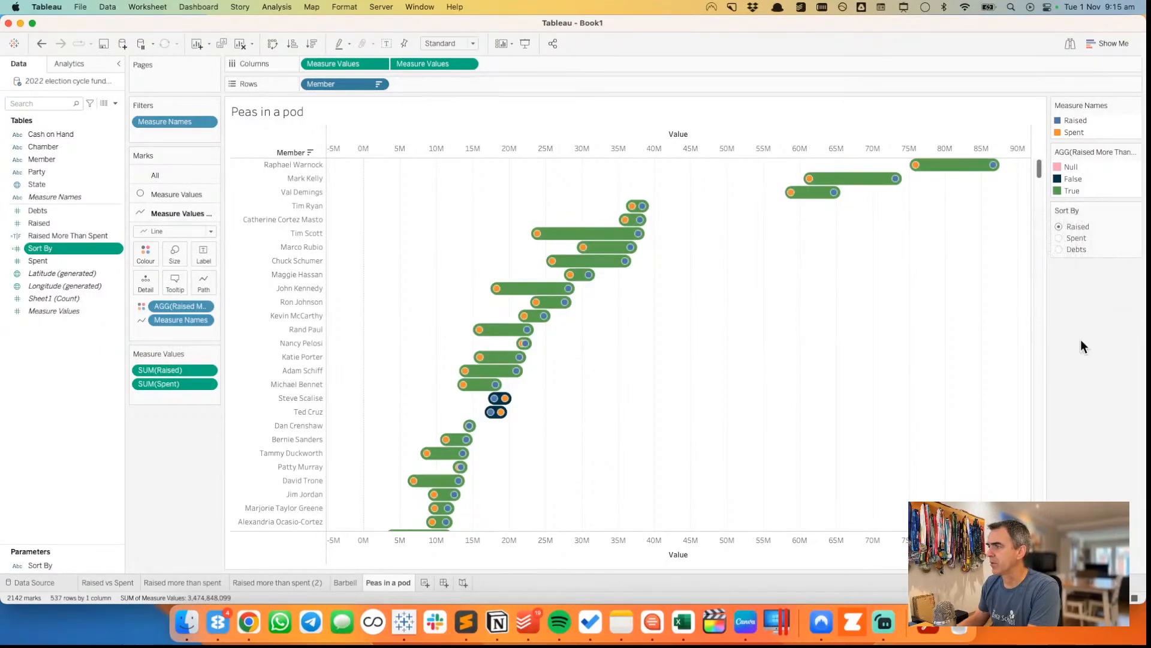
click(1060, 236)
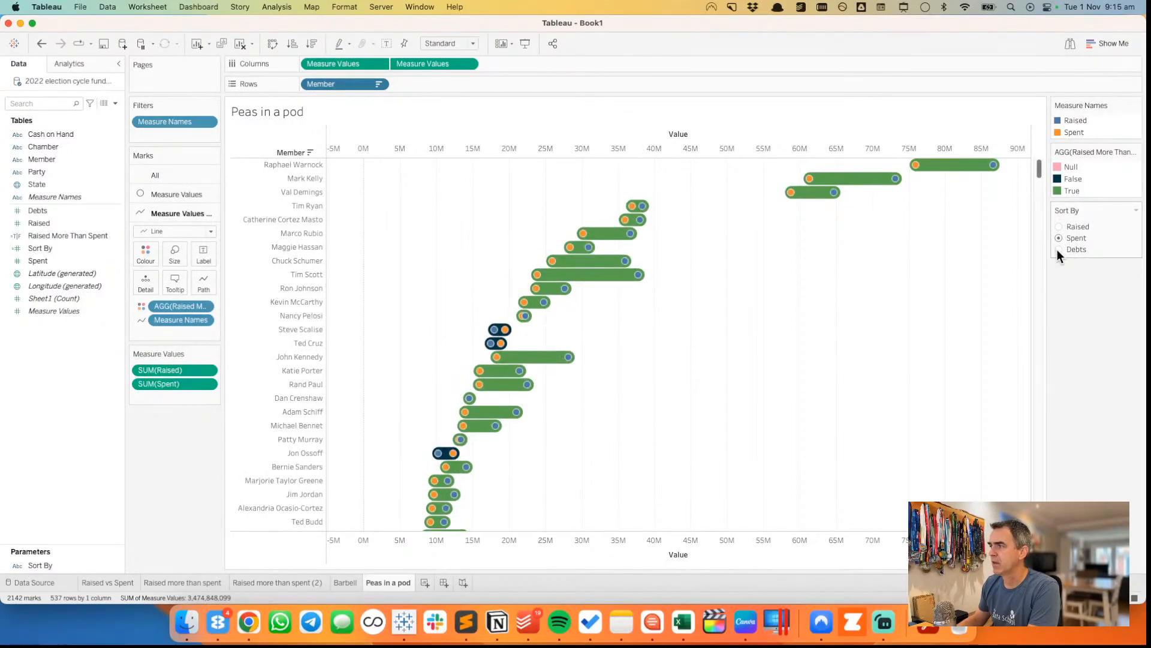
click(1058, 249)
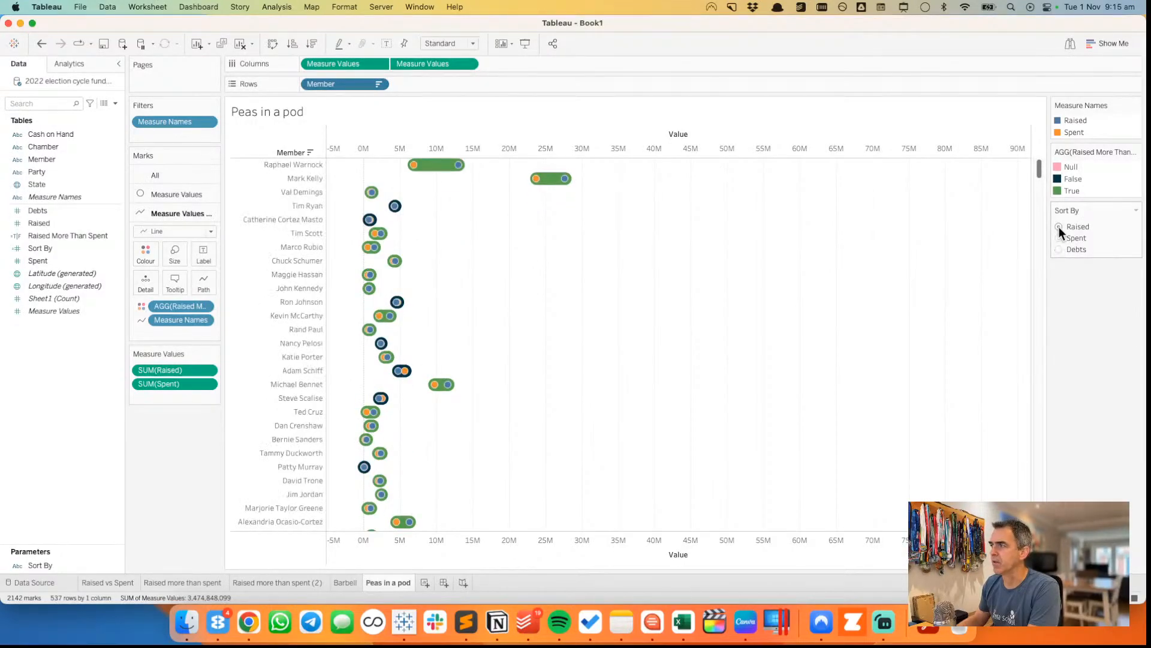
click(1059, 237)
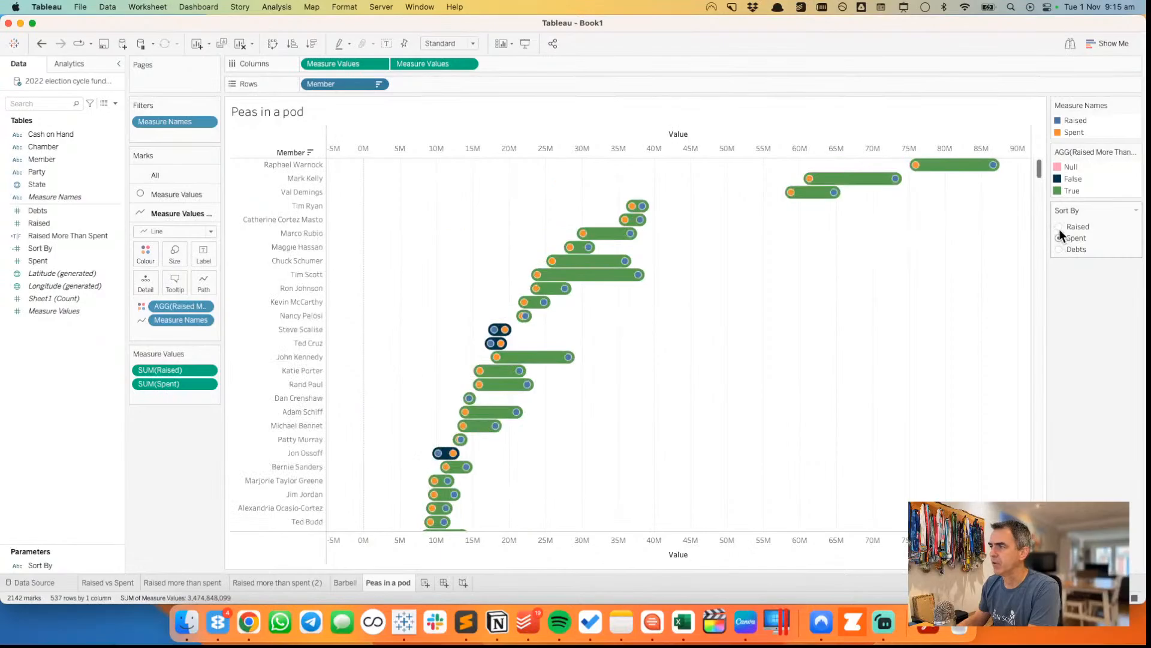
click(1060, 226)
click(1059, 239)
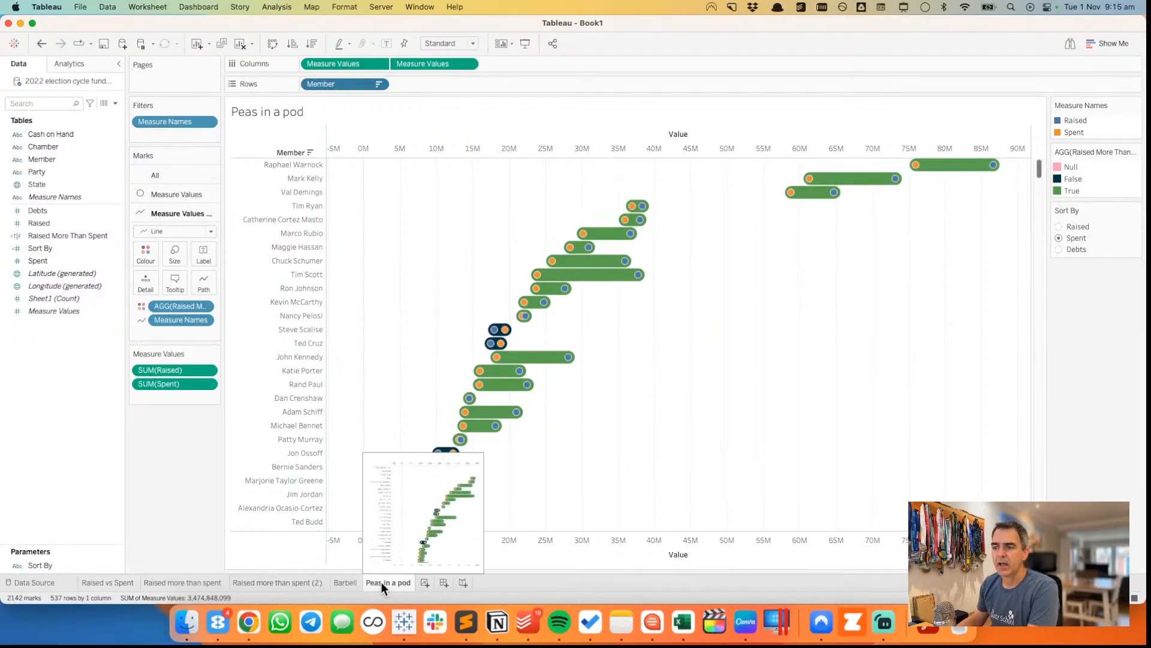
- On the Raised more than spent (2) worksheet, change the Member field's nested sort to use the Sort By field
click(288, 581)
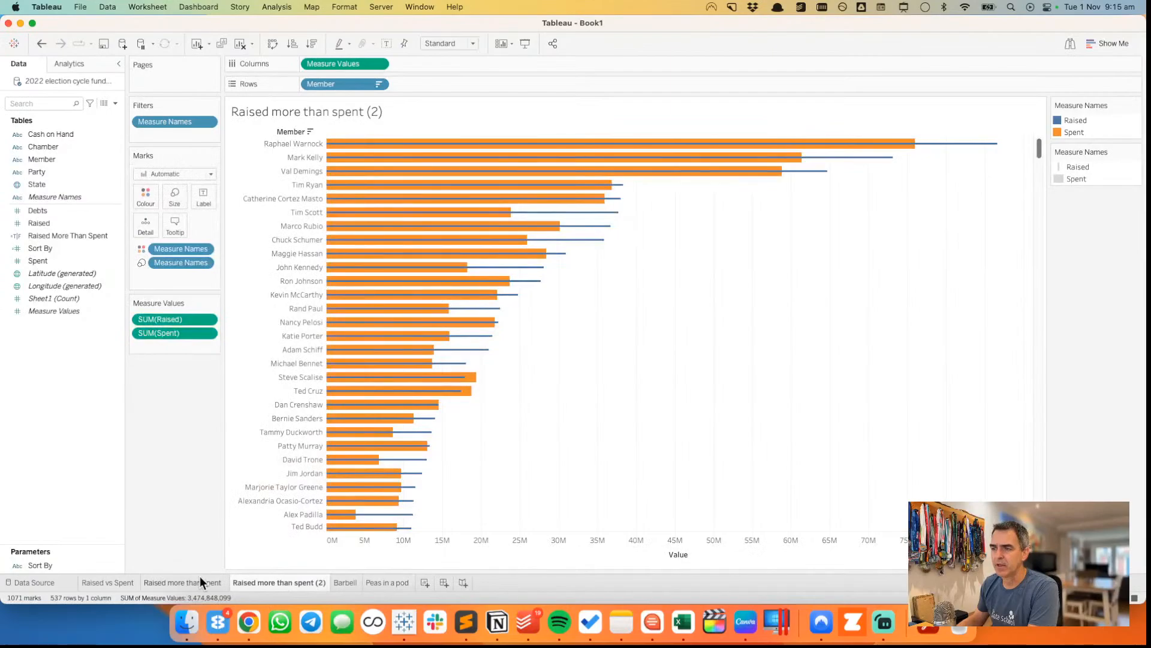
click(377, 84)
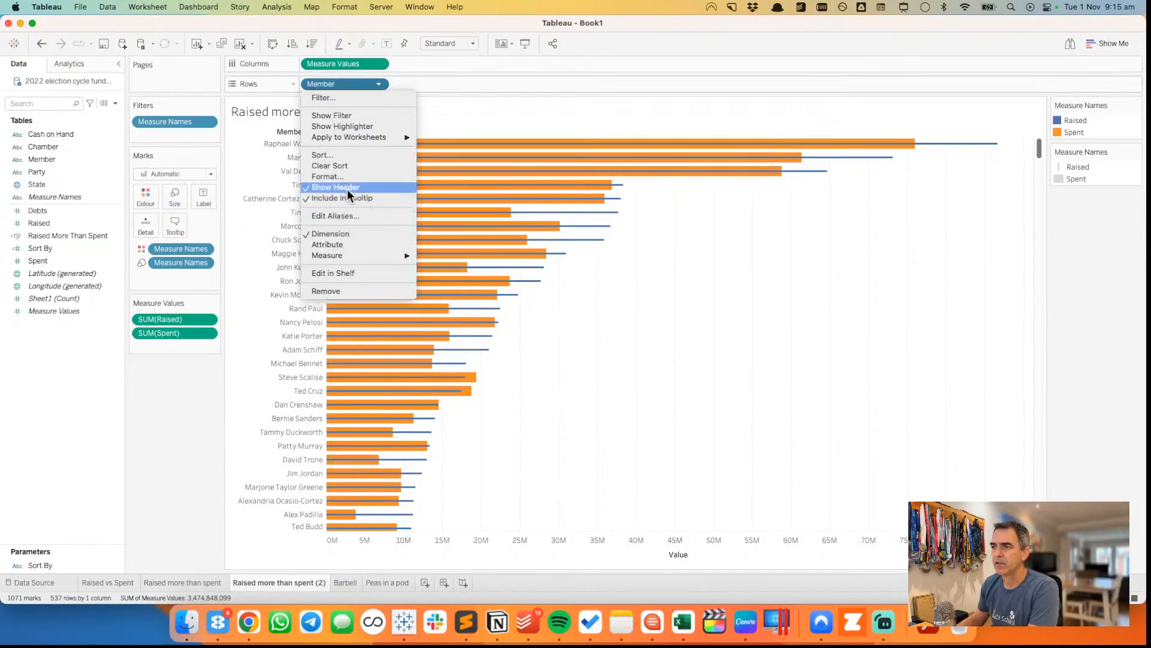
click(341, 155)
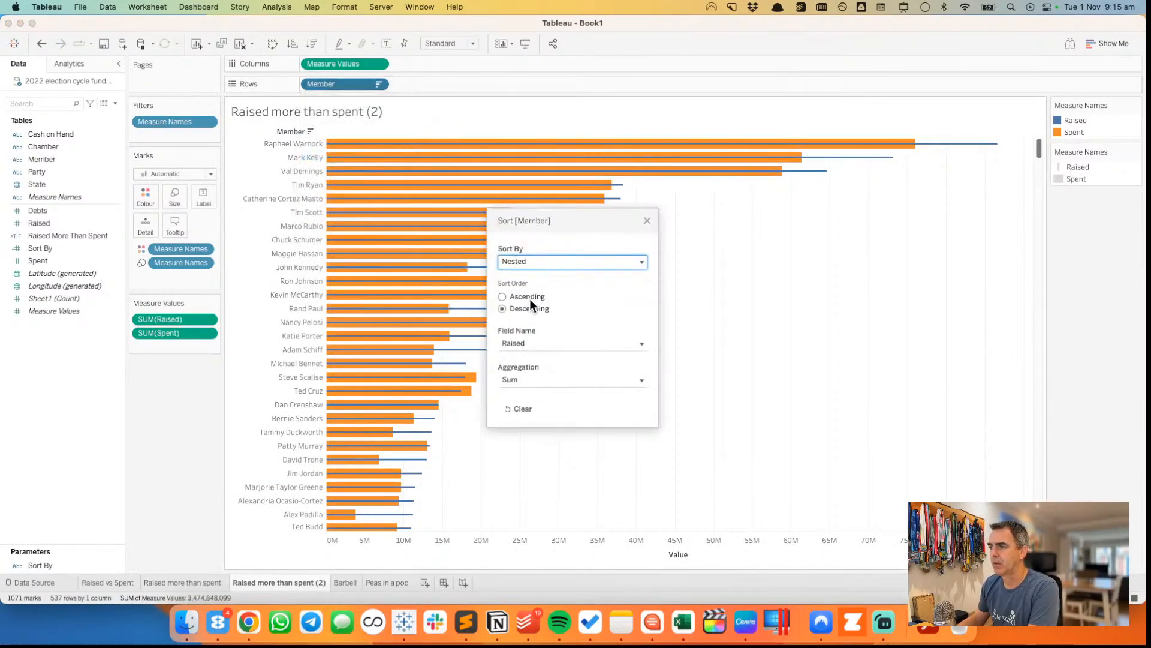
click(523, 341)
click(523, 466)
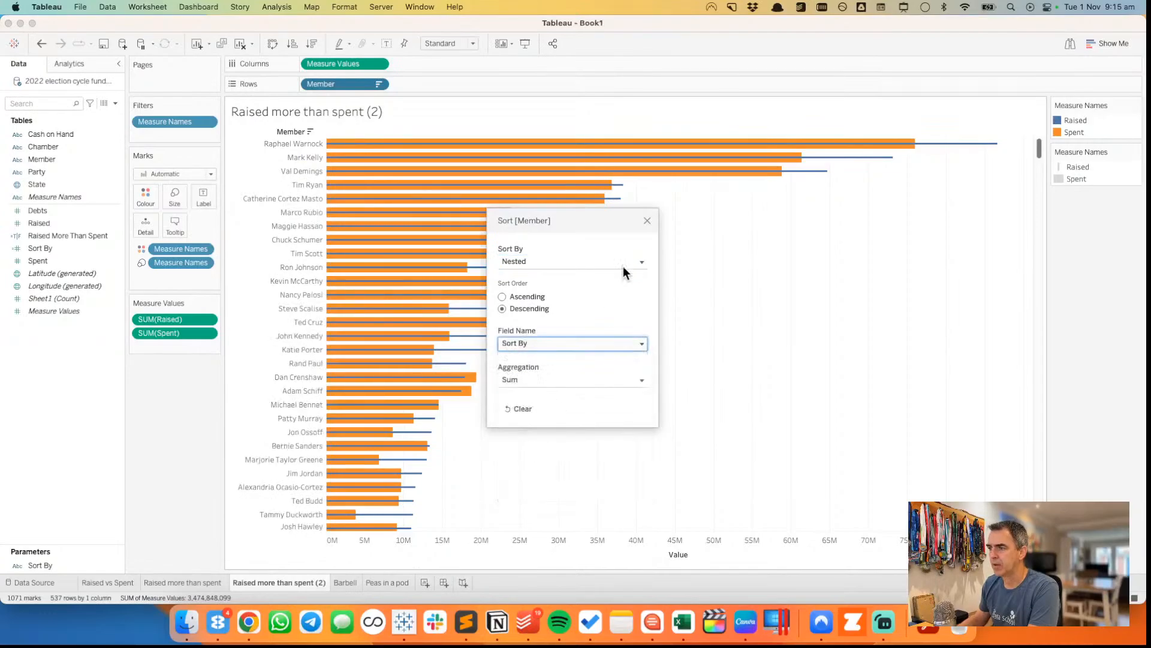
click(647, 220)
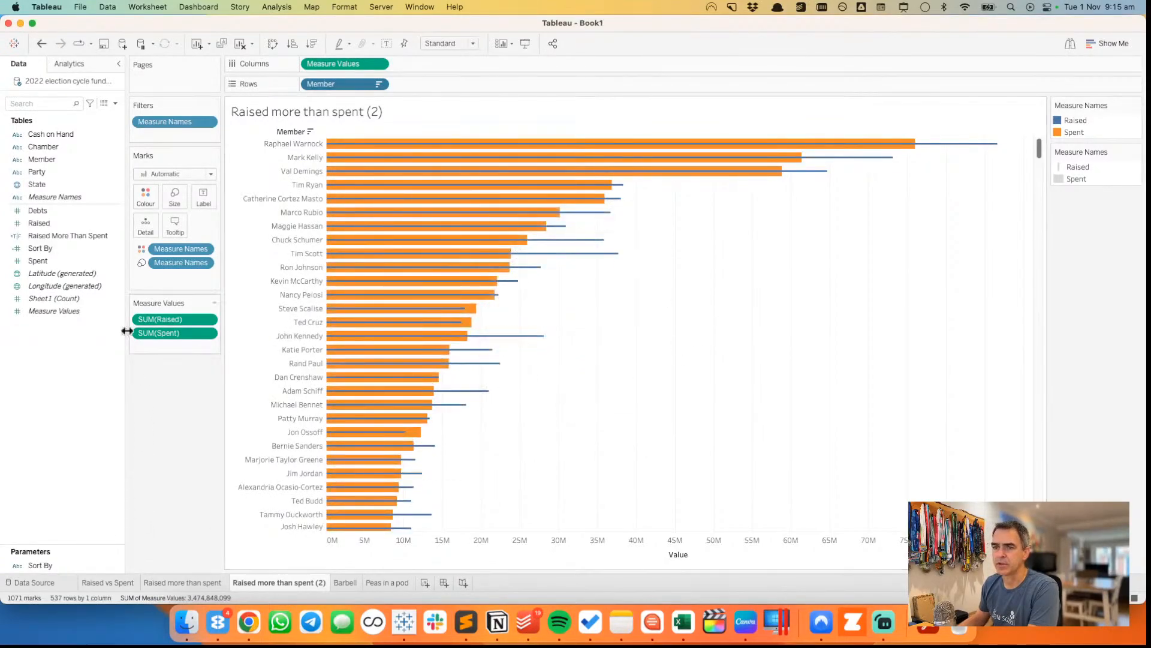
- Display the Sort By parameter control on this worksheet and try the Raised and Debts options, finishing with Raised
right_click(43, 566)
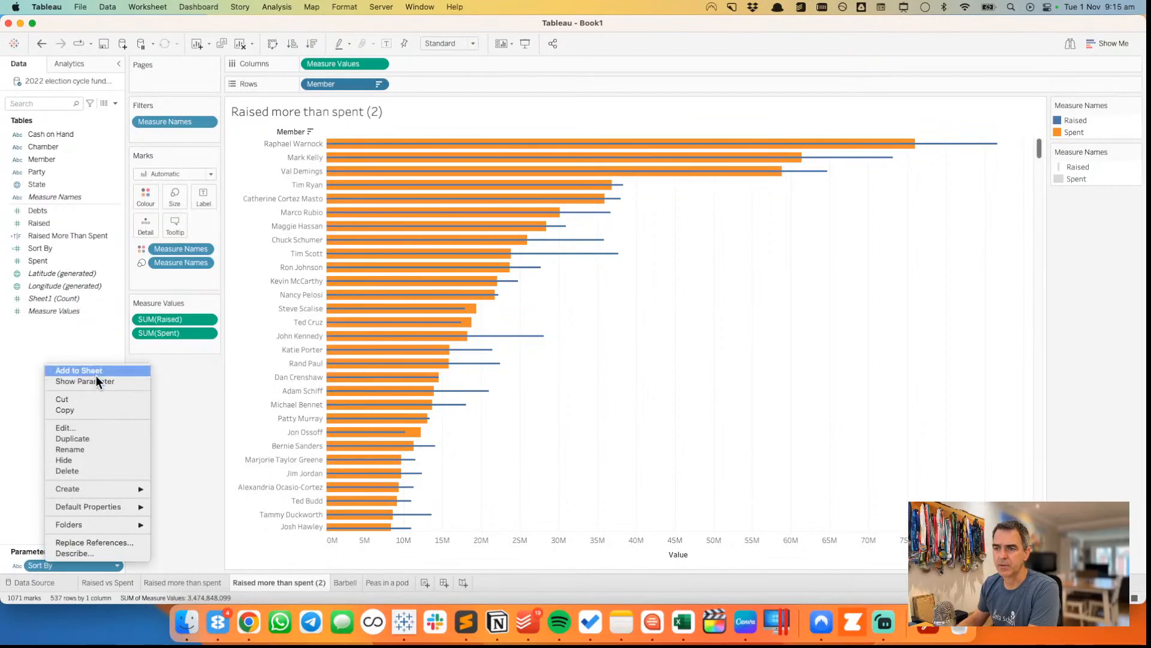
click(95, 381)
click(1070, 216)
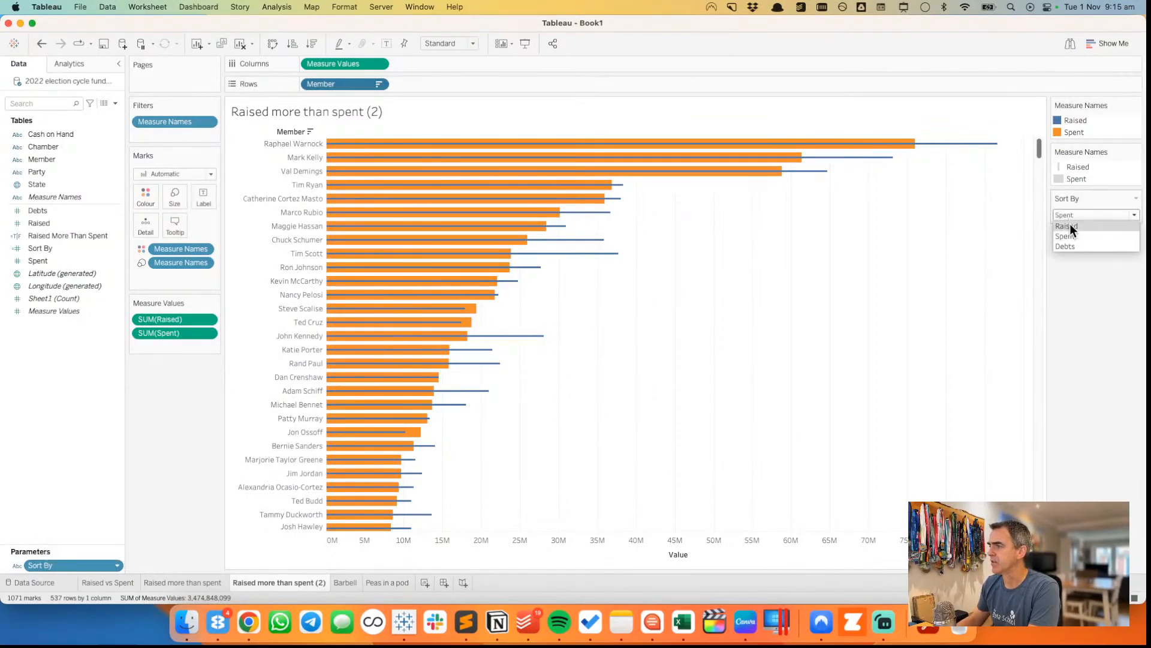
click(1070, 225)
click(1070, 217)
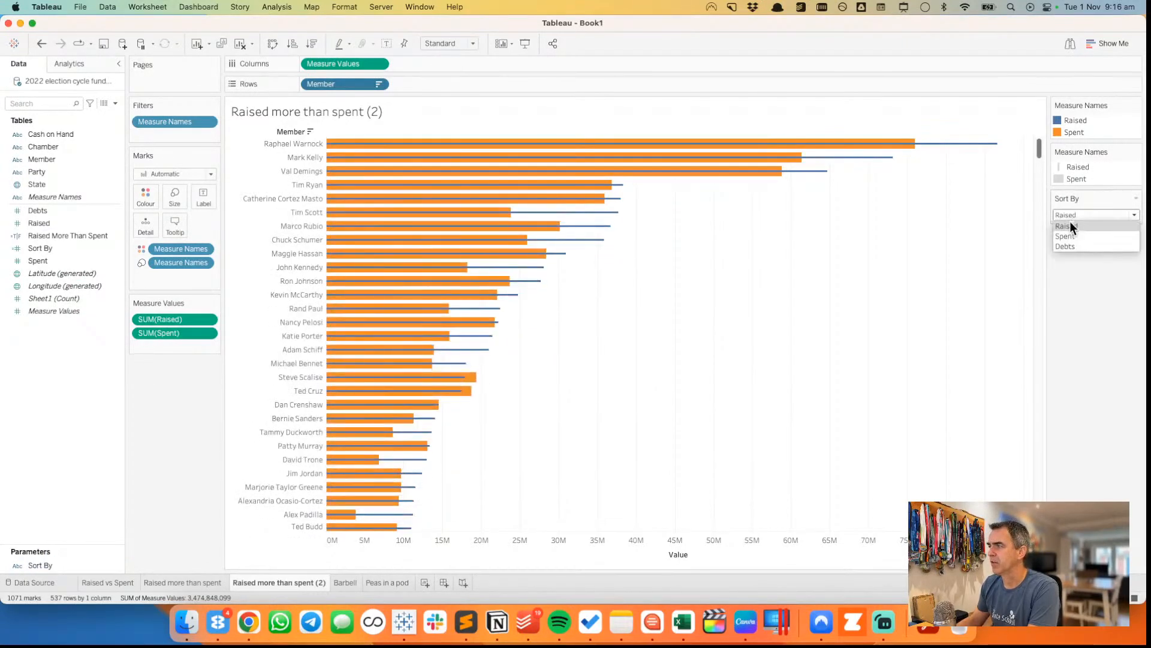
click(1068, 245)
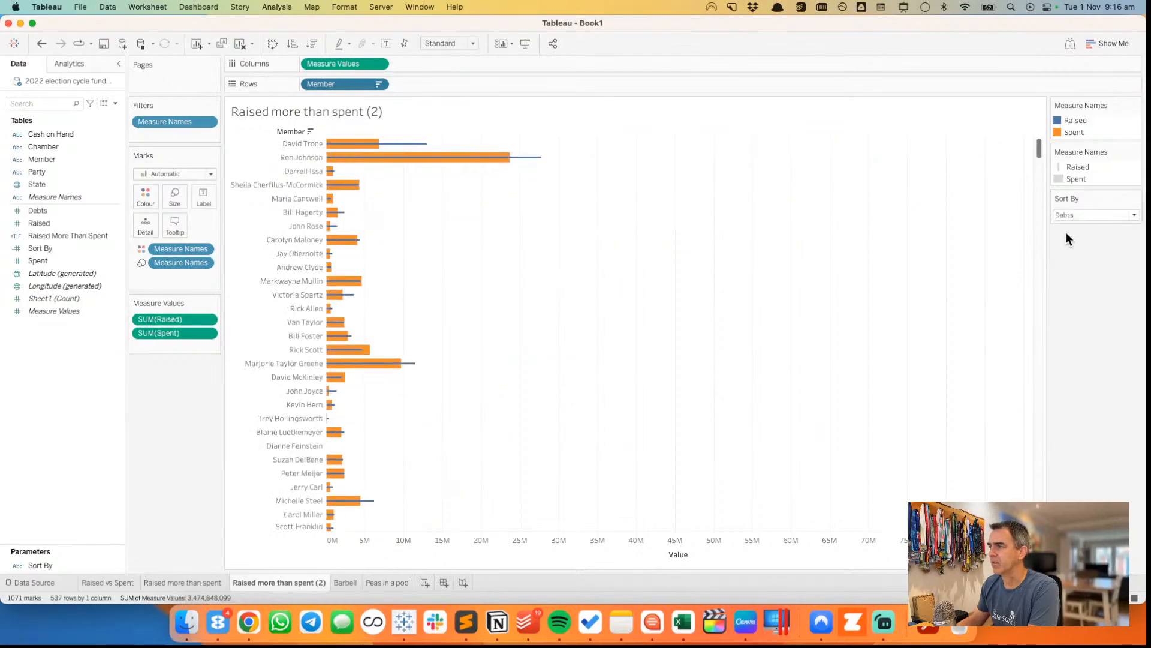
click(1069, 216)
click(1068, 226)
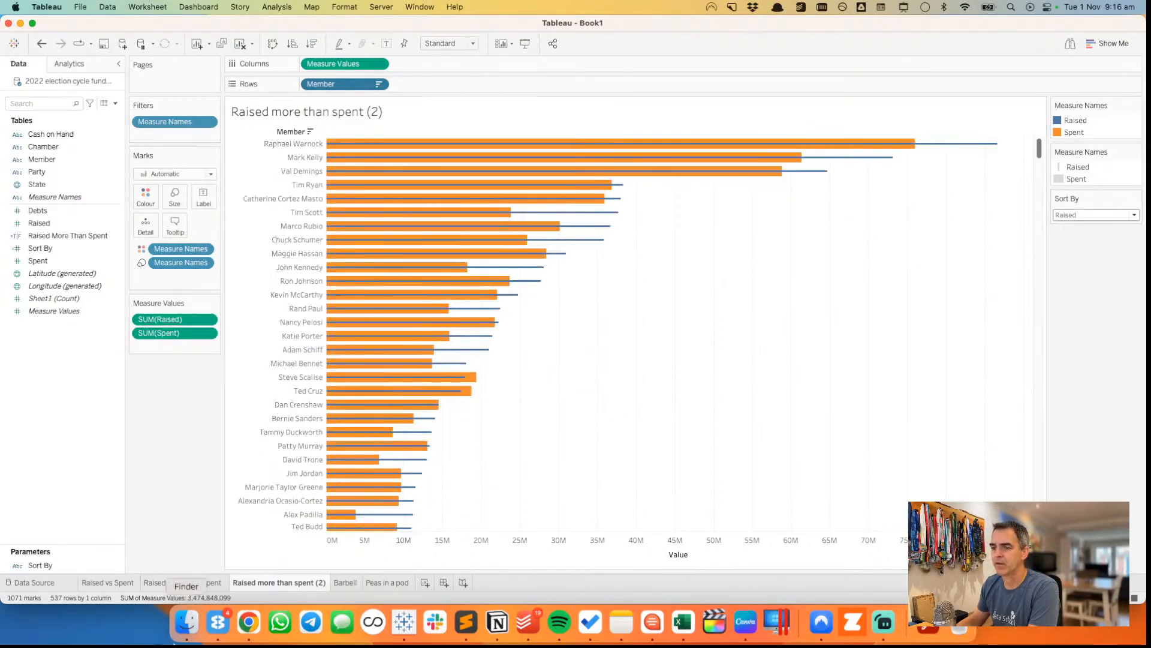
click(175, 580)
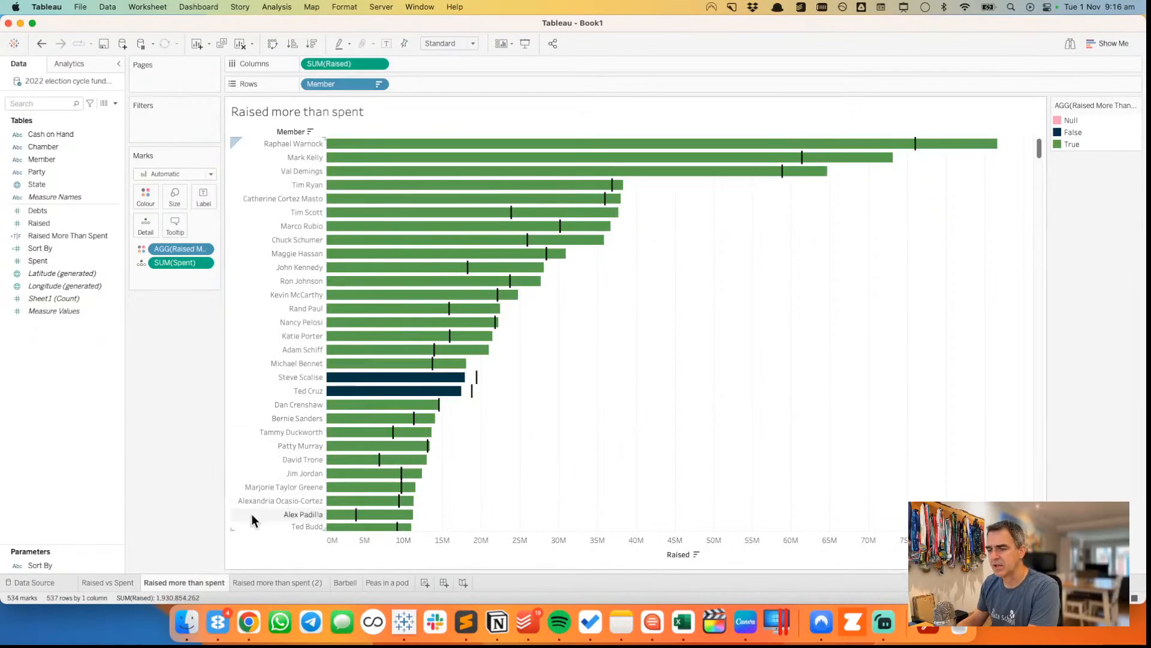
click(106, 581)
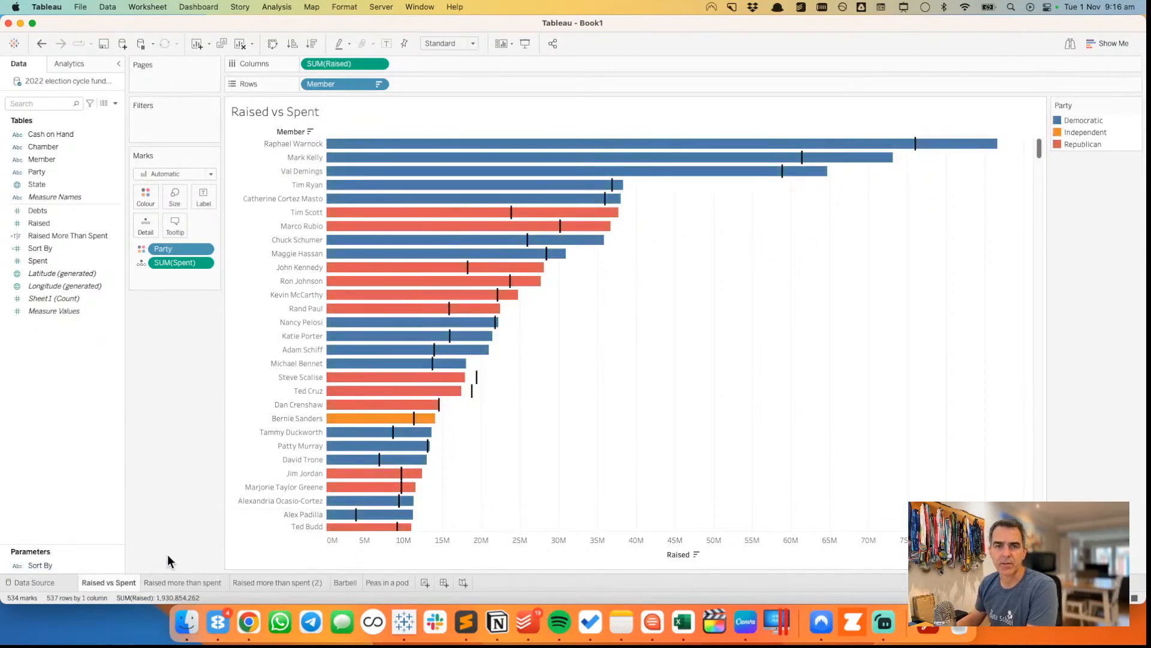
mouse_move(420, 491)
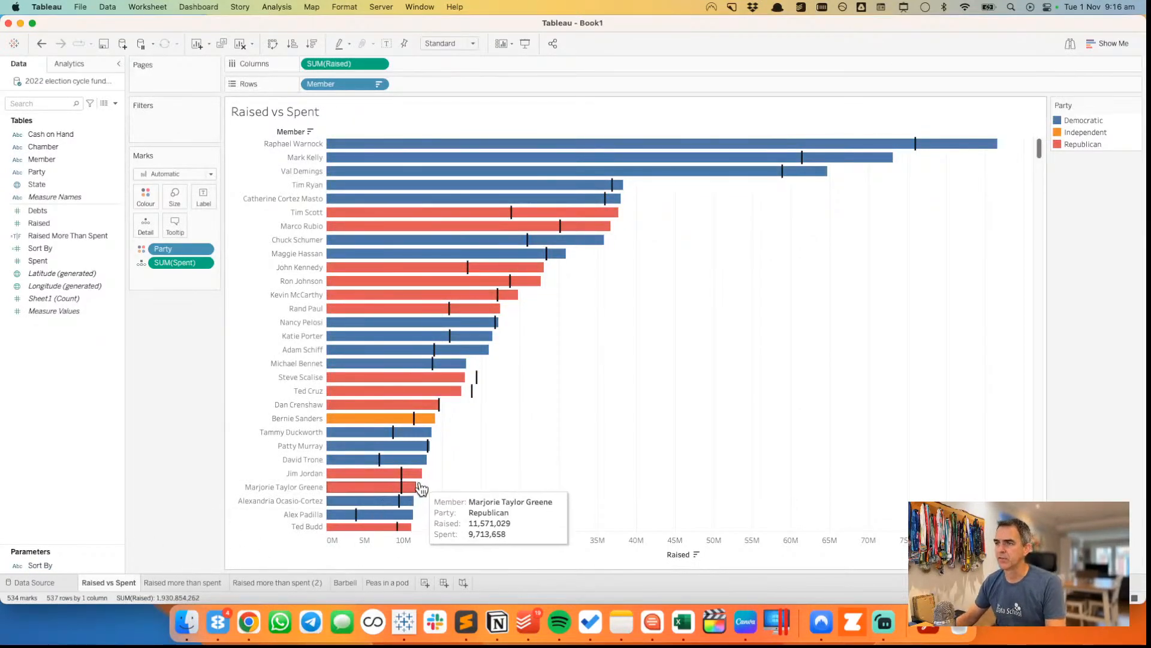
- Create a new worksheet with one mark per Member, adding Member as detail and Party as the mark colour
click(425, 582)
click(90, 227)
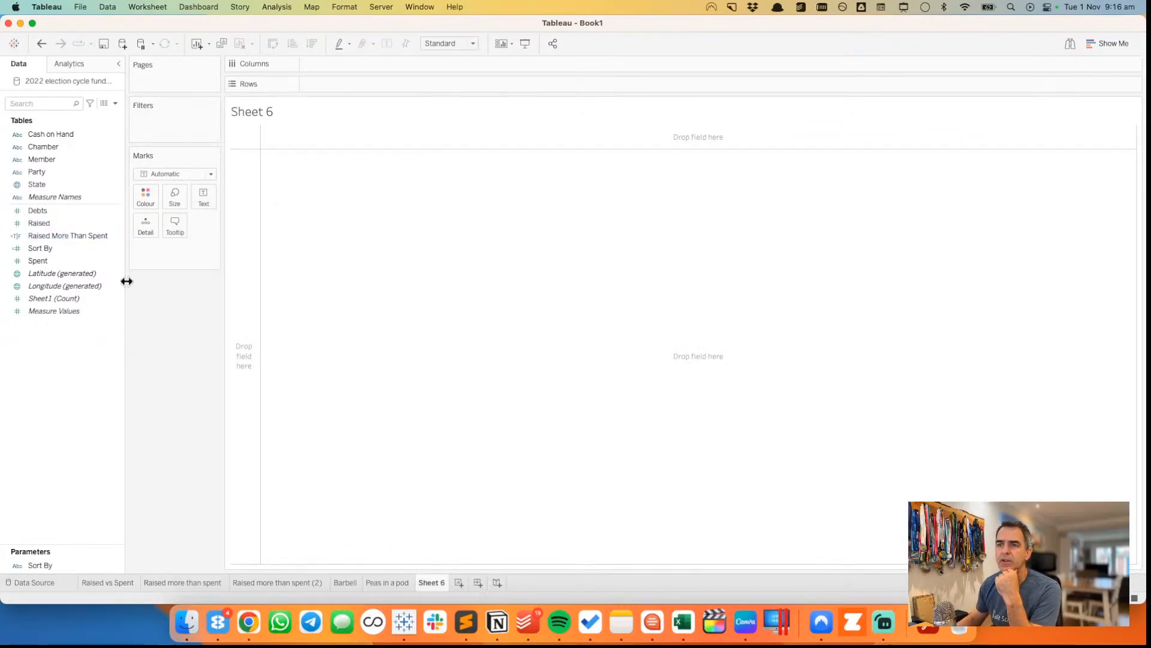
click(48, 160)
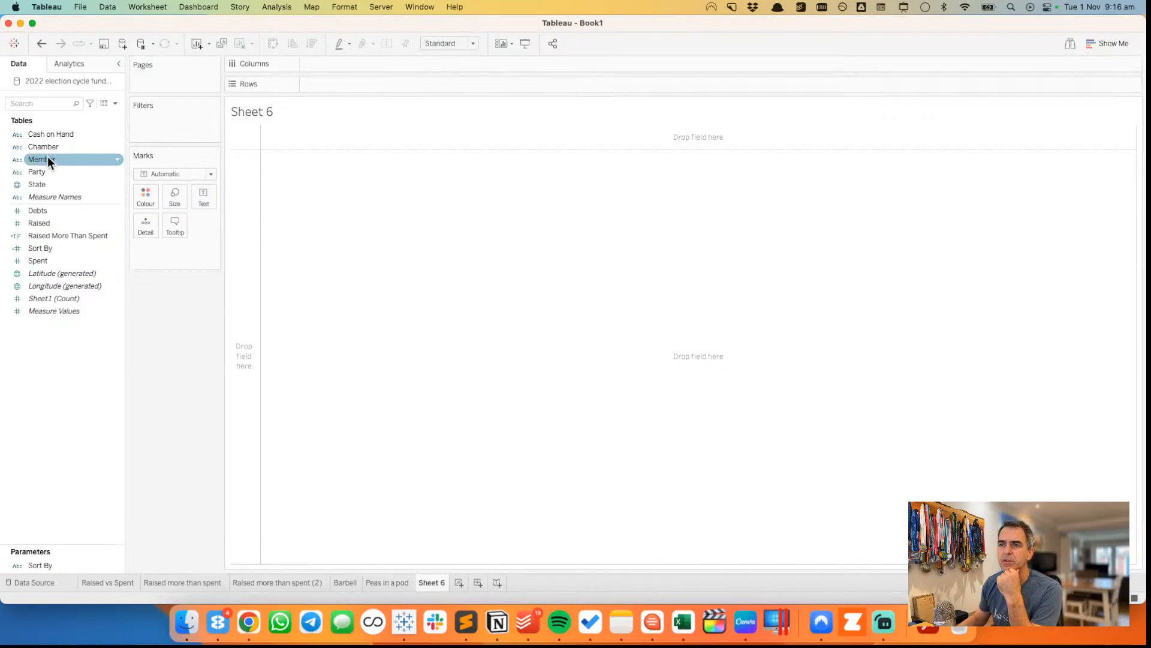
drag(46, 158, 158, 226)
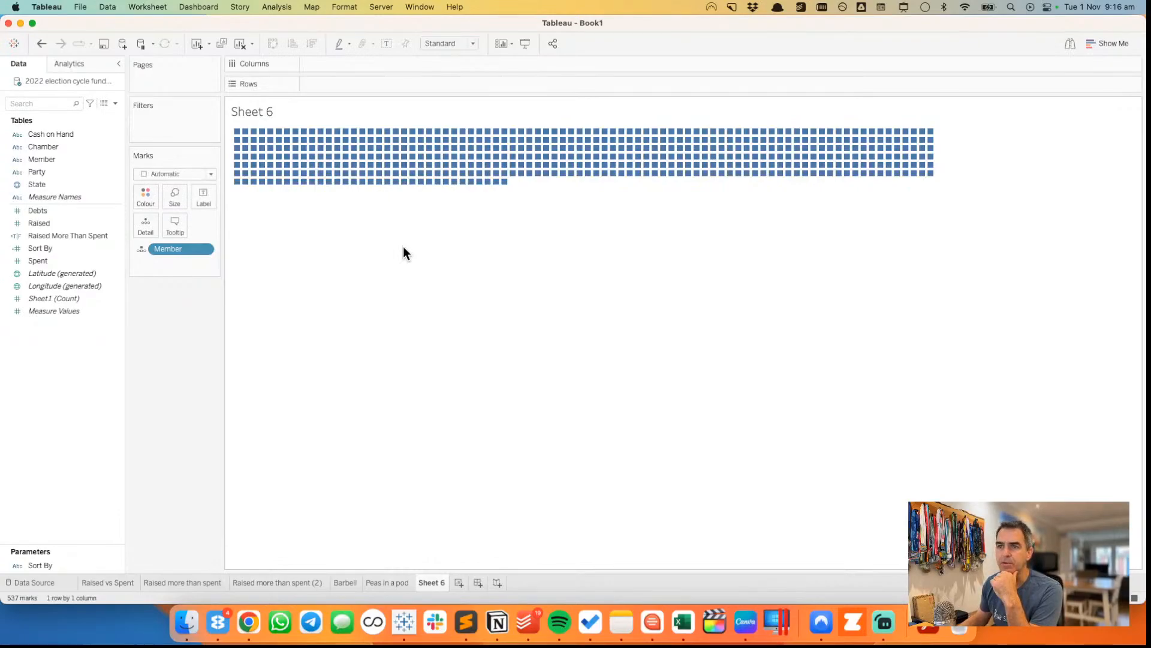
click(48, 149)
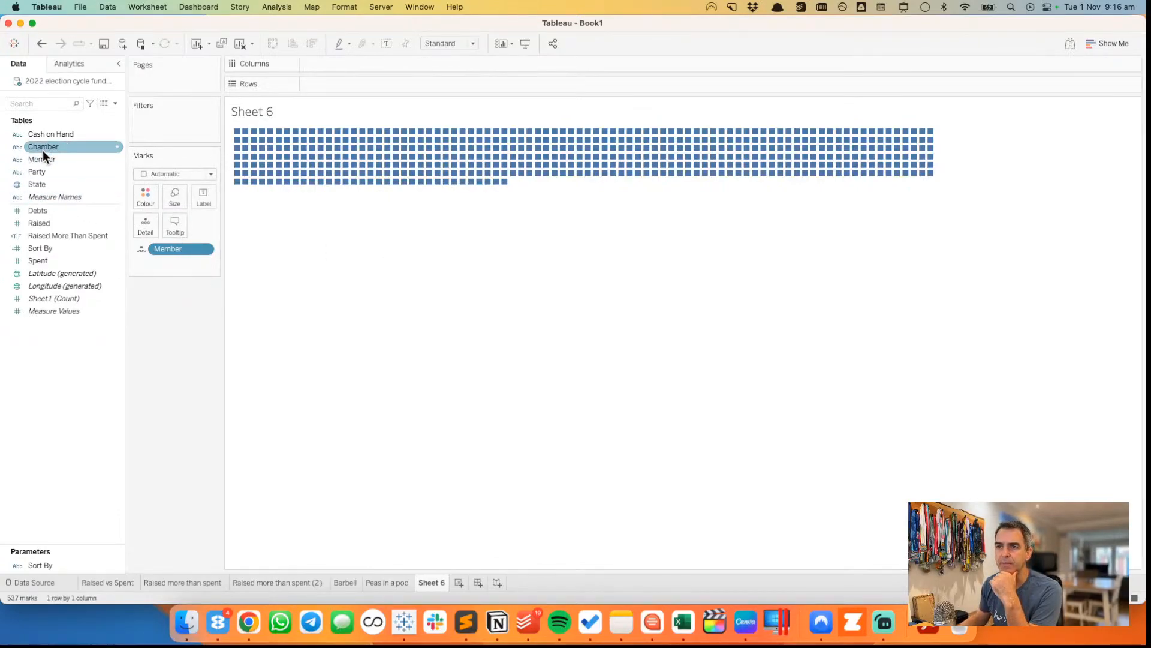
drag(42, 170, 145, 191)
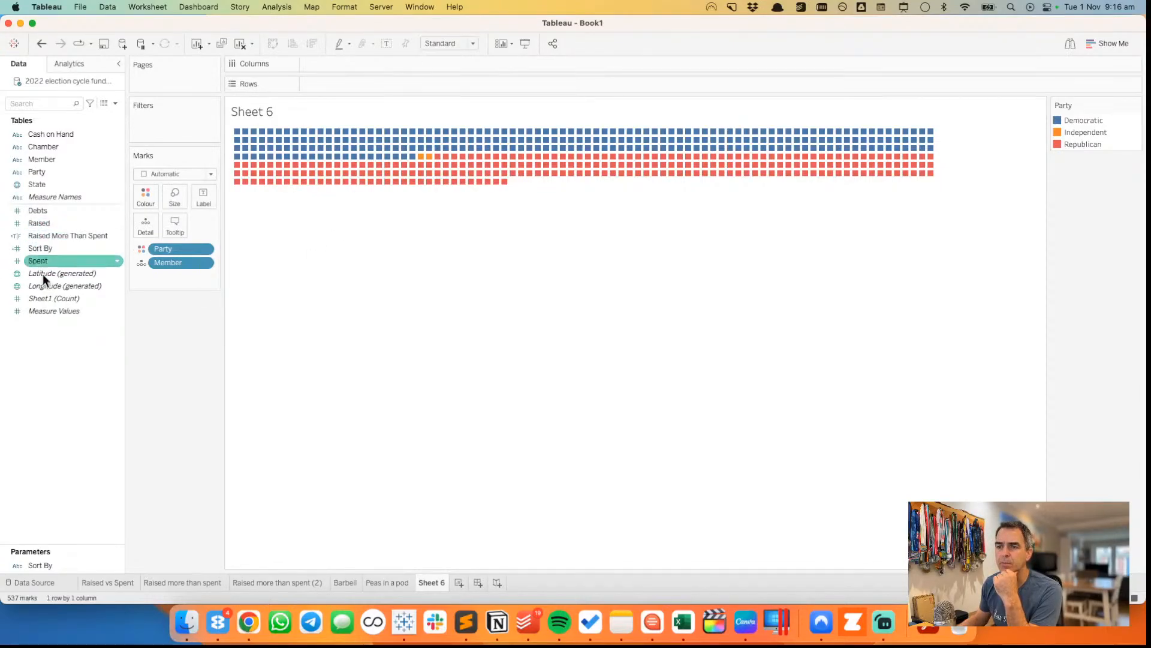
- Display the Sort By parameter control on the new worksheet as a single value list
right_click(35, 562)
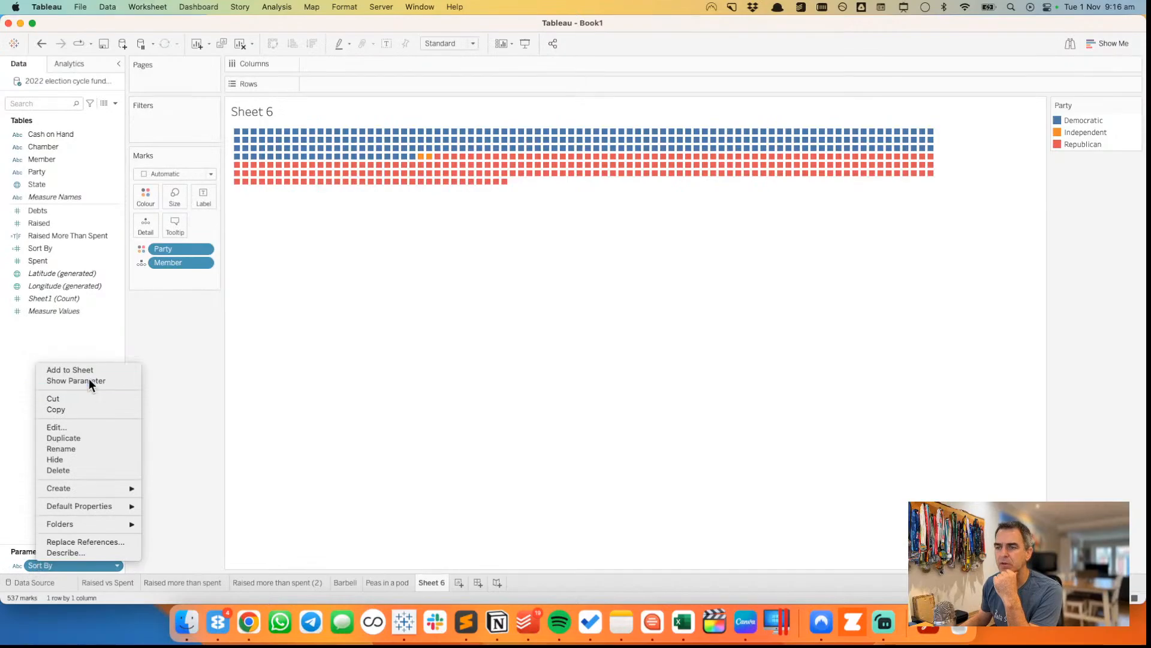
click(88, 379)
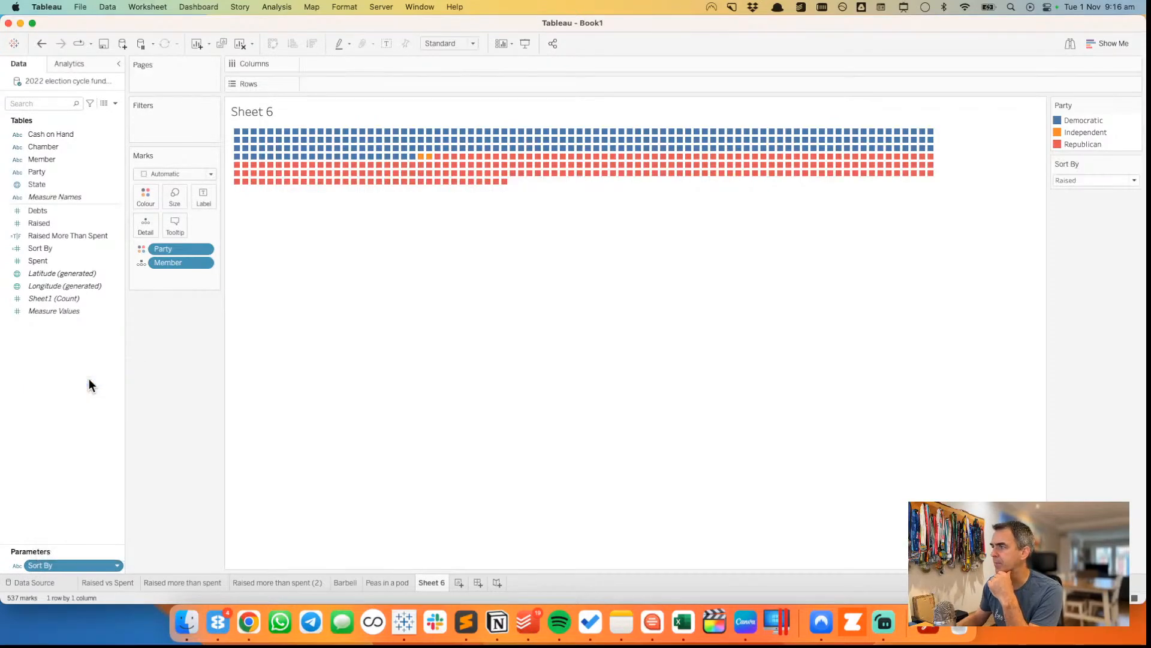
click(1135, 164)
click(1102, 226)
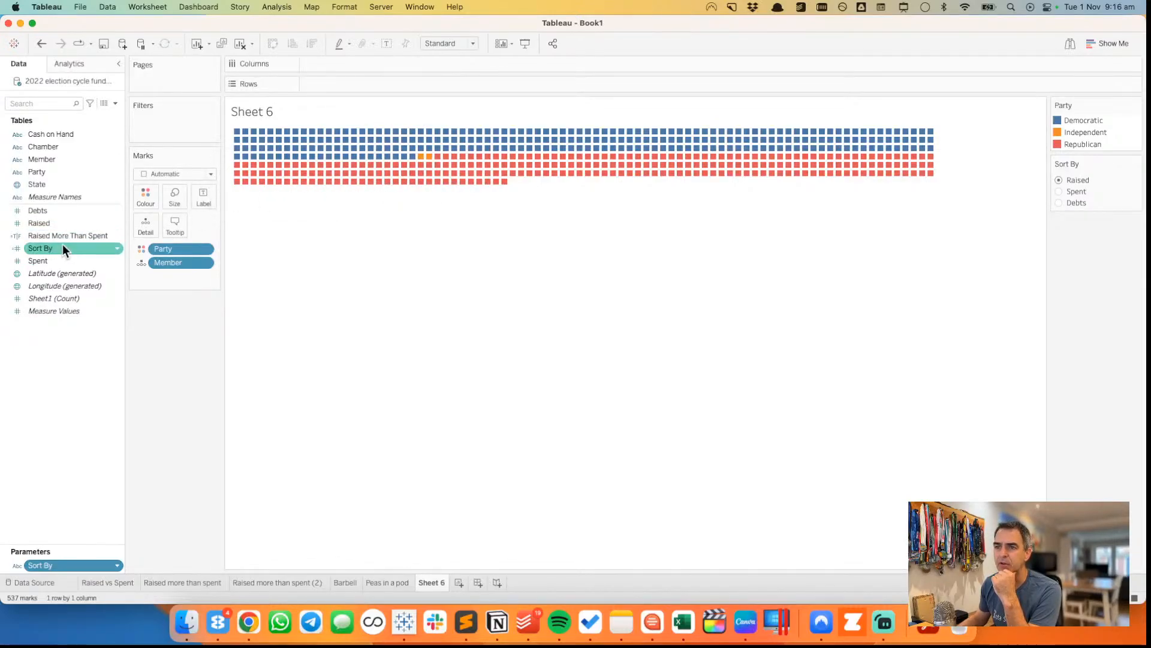
- Size the marks by the Sort By field to form a treemap, and try the parameter options, finishing with Raised
drag(62, 244, 181, 193)
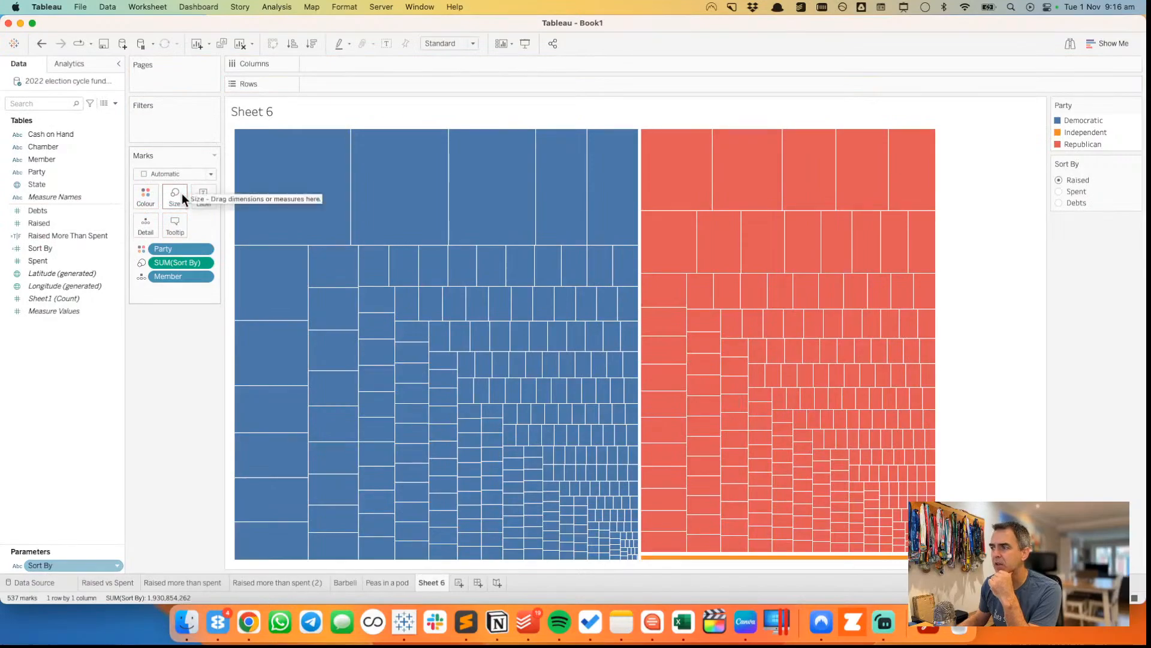
click(1059, 192)
click(1059, 202)
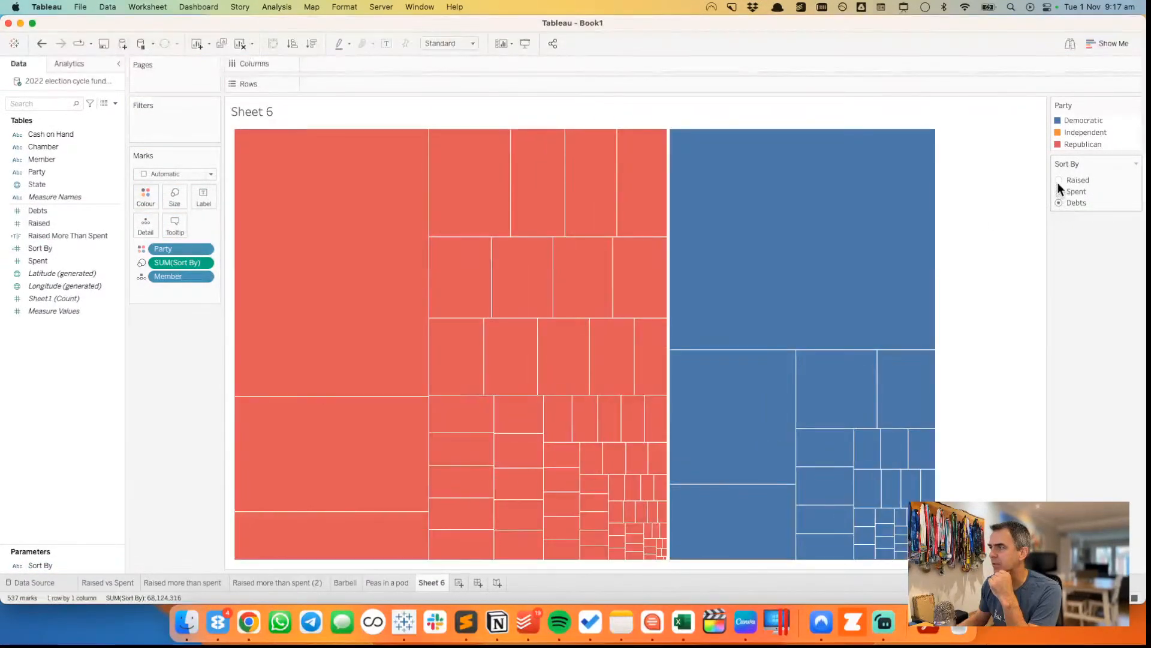
click(1058, 190)
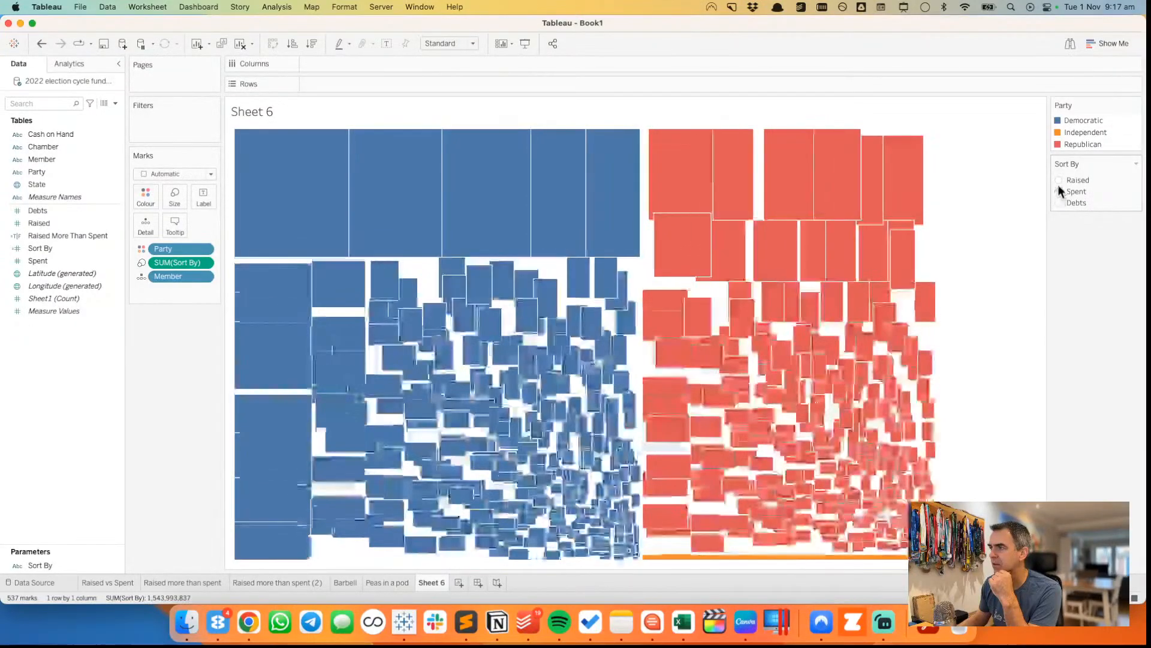
click(1058, 180)
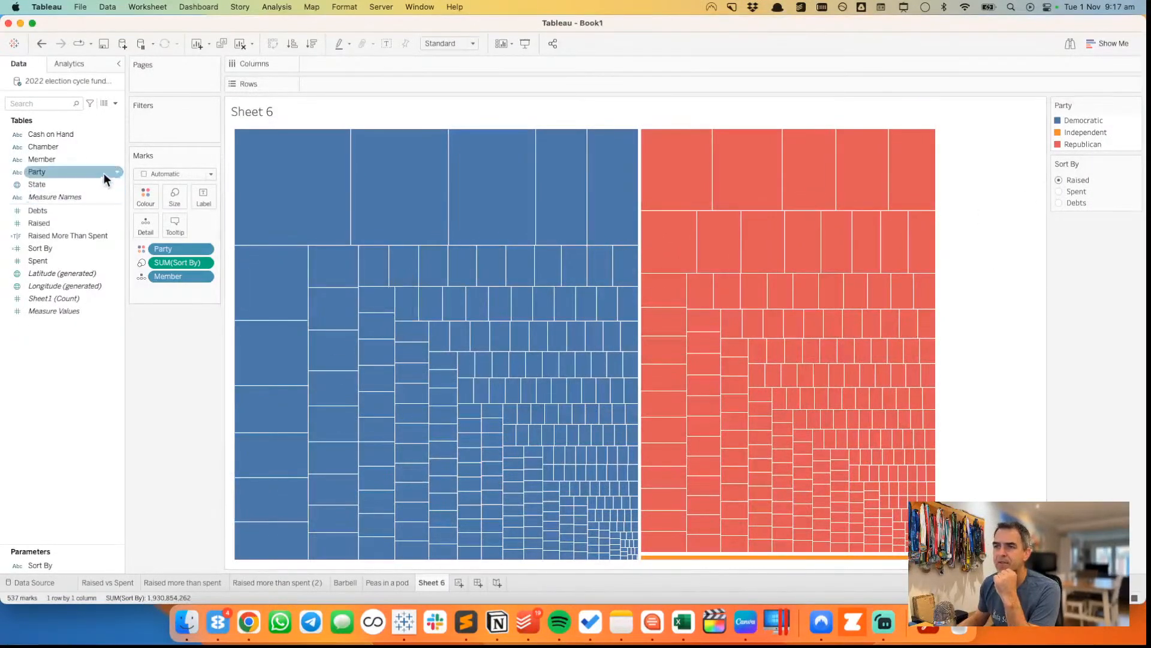
- Change the mark type to Circle to form packed bubbles, and try the Sort By options, finishing with Raised
click(145, 174)
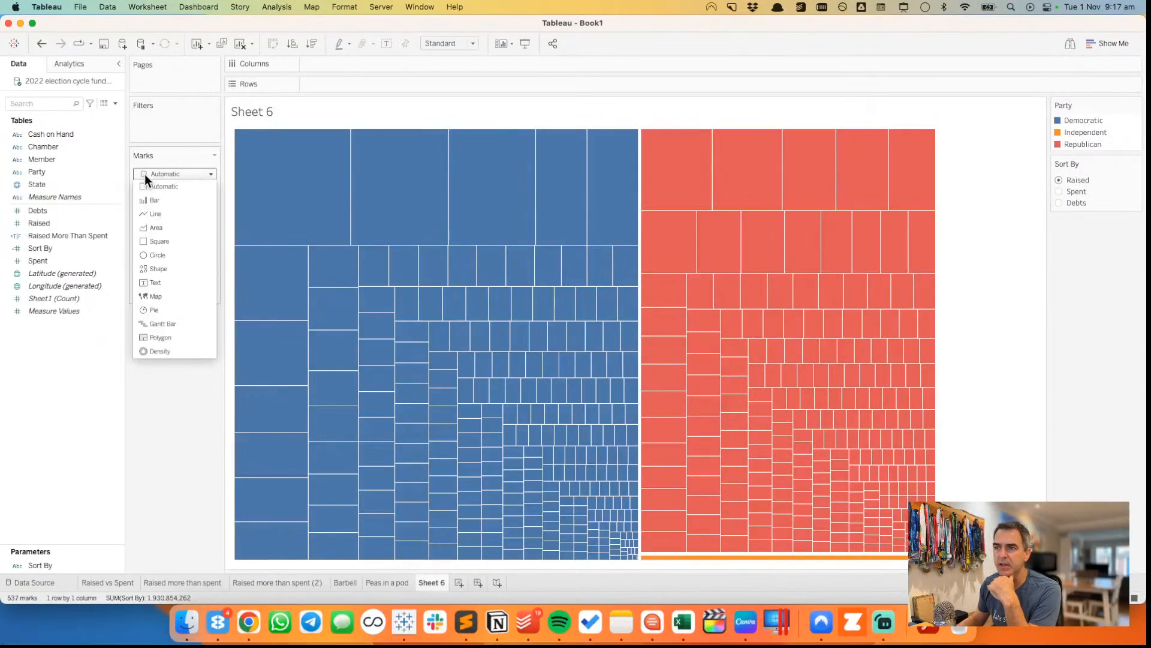
click(147, 258)
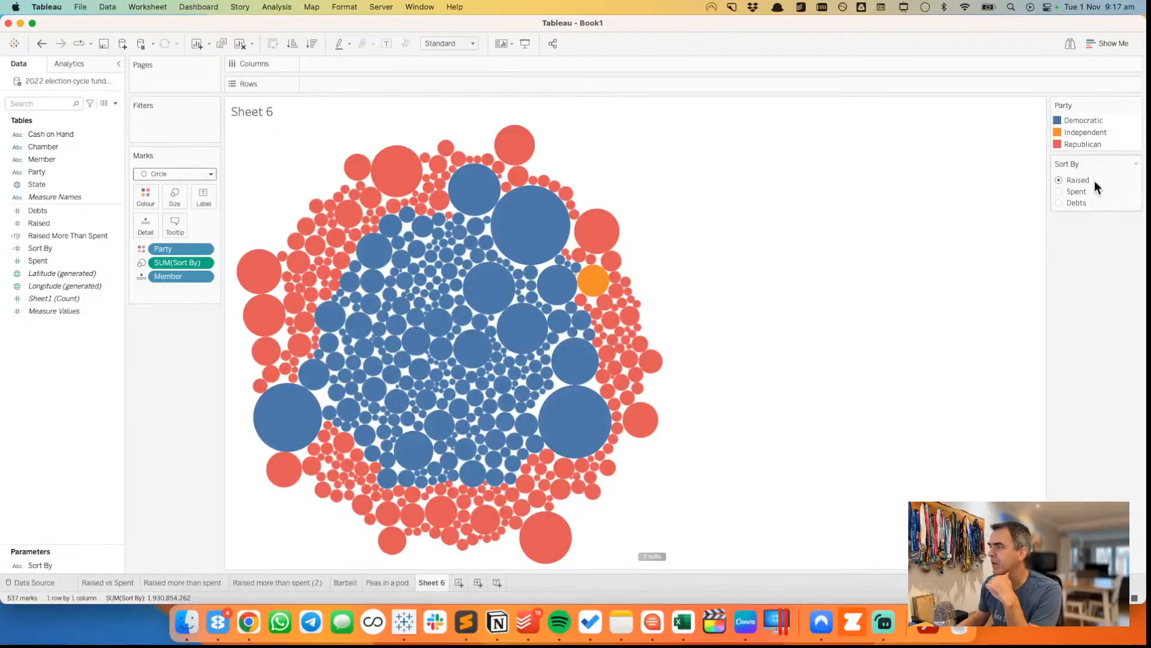
click(1061, 192)
click(1059, 203)
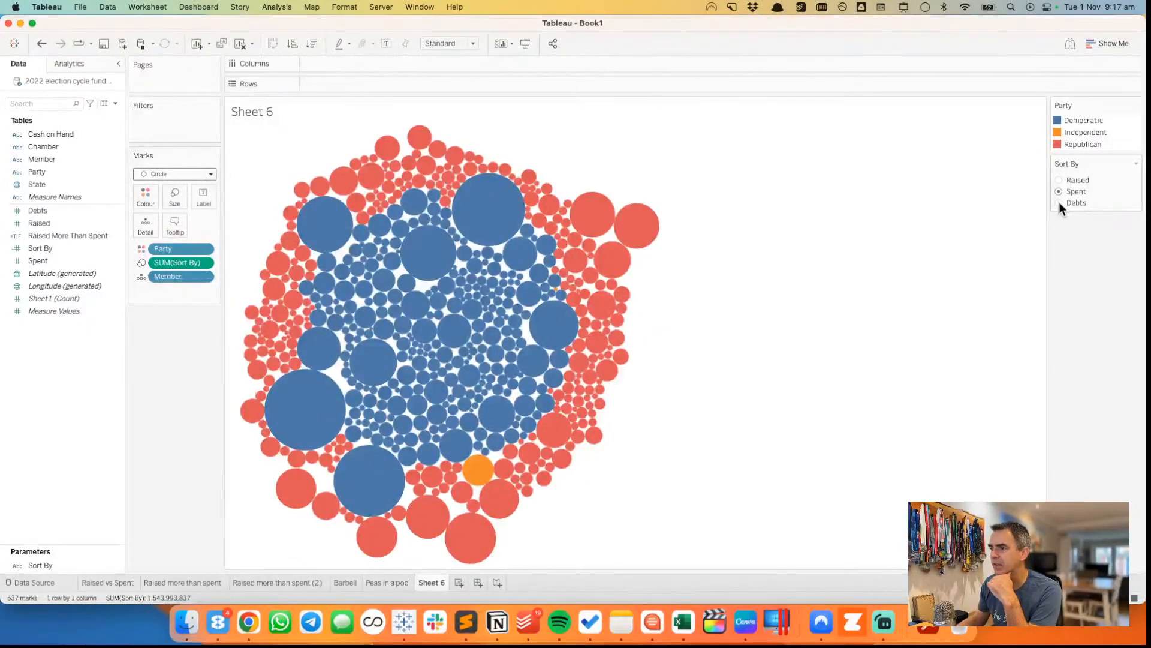
click(1059, 180)
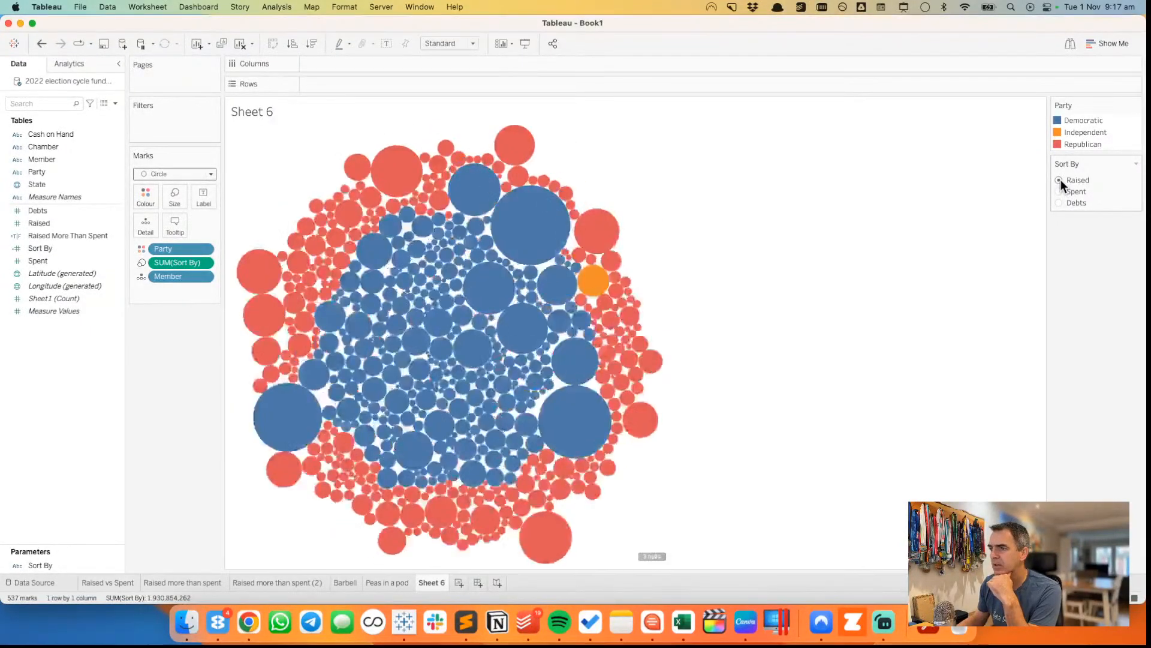
- Try placing Member ahead of Party in the marks order, and view the bubbles with Sort By set to Spent and Debts
drag(176, 275, 172, 241)
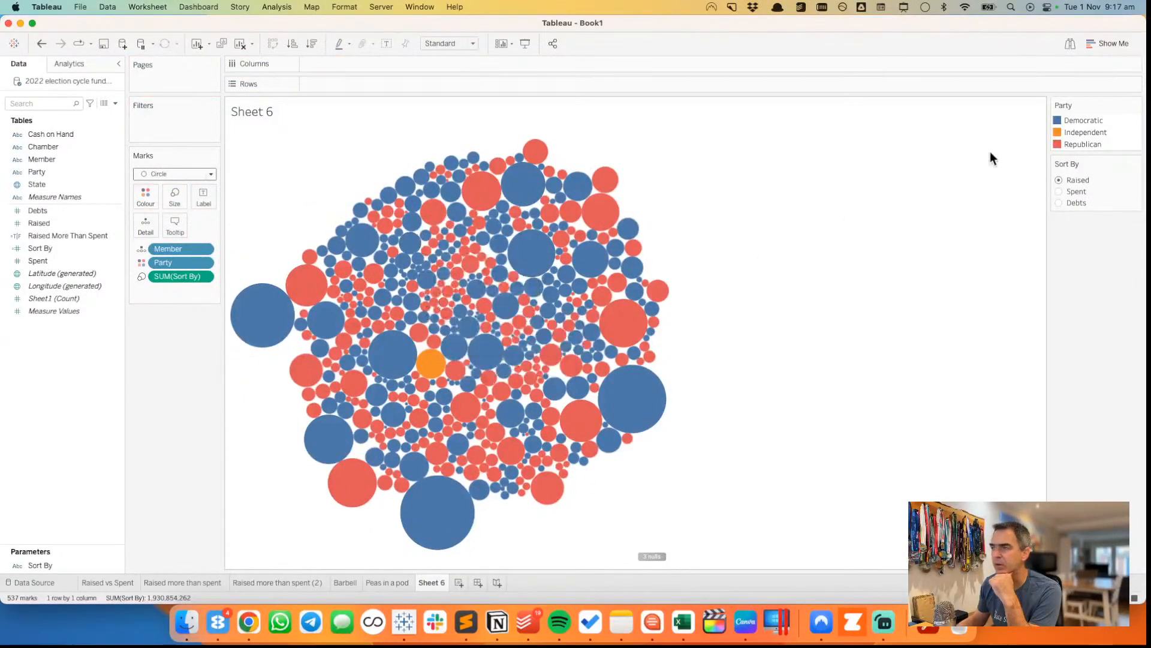
click(1060, 191)
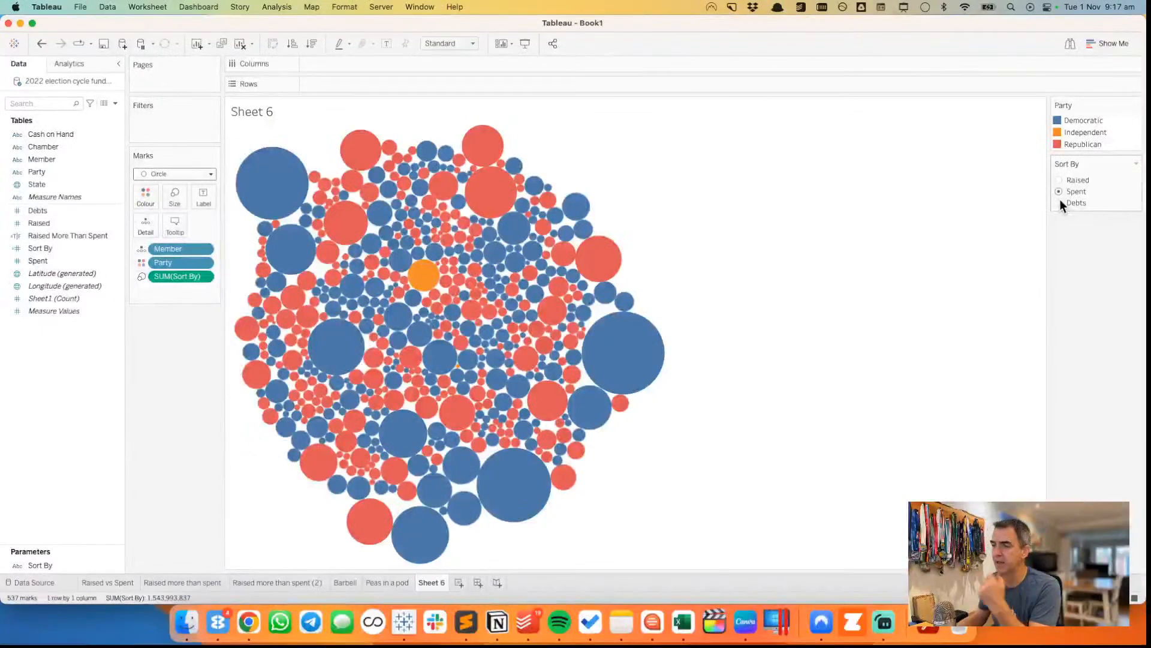
click(1059, 202)
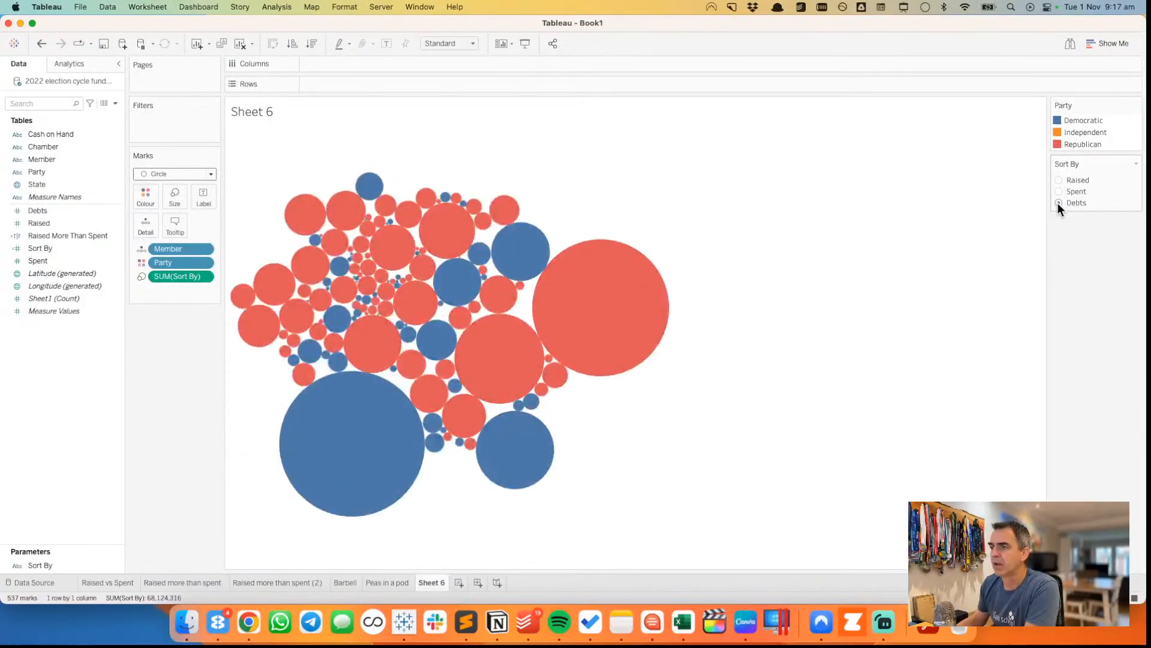
- Move Party back ahead of Member in the marks order, and switch Sort By through Spent to Raised
drag(173, 246, 172, 272)
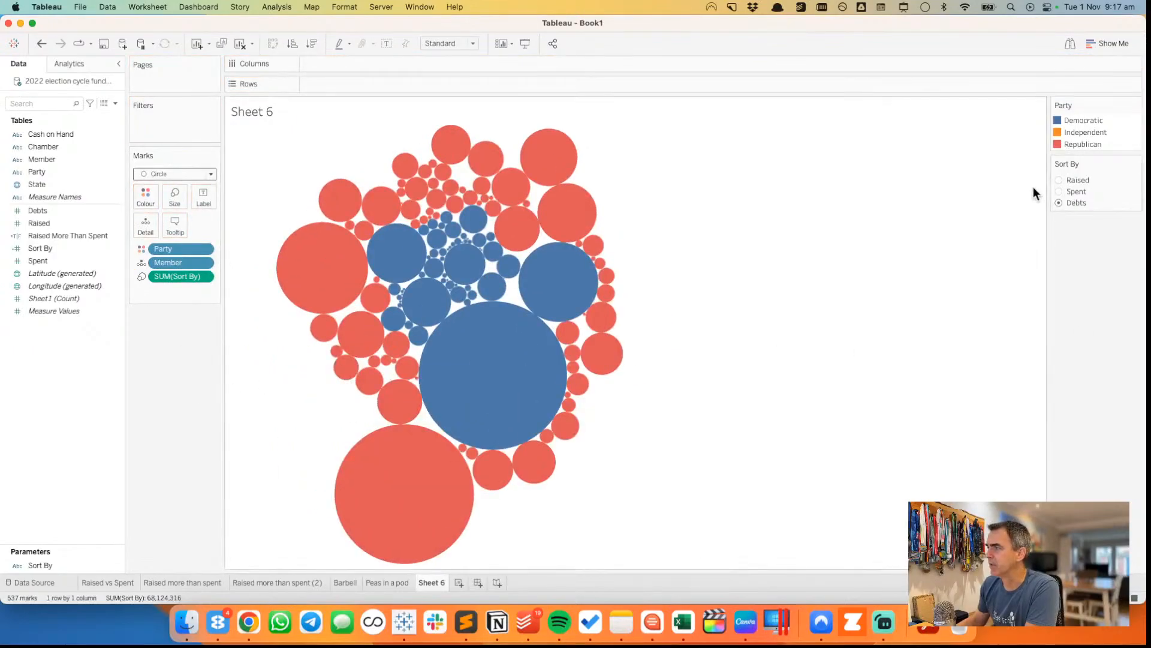
click(1059, 192)
click(1059, 180)
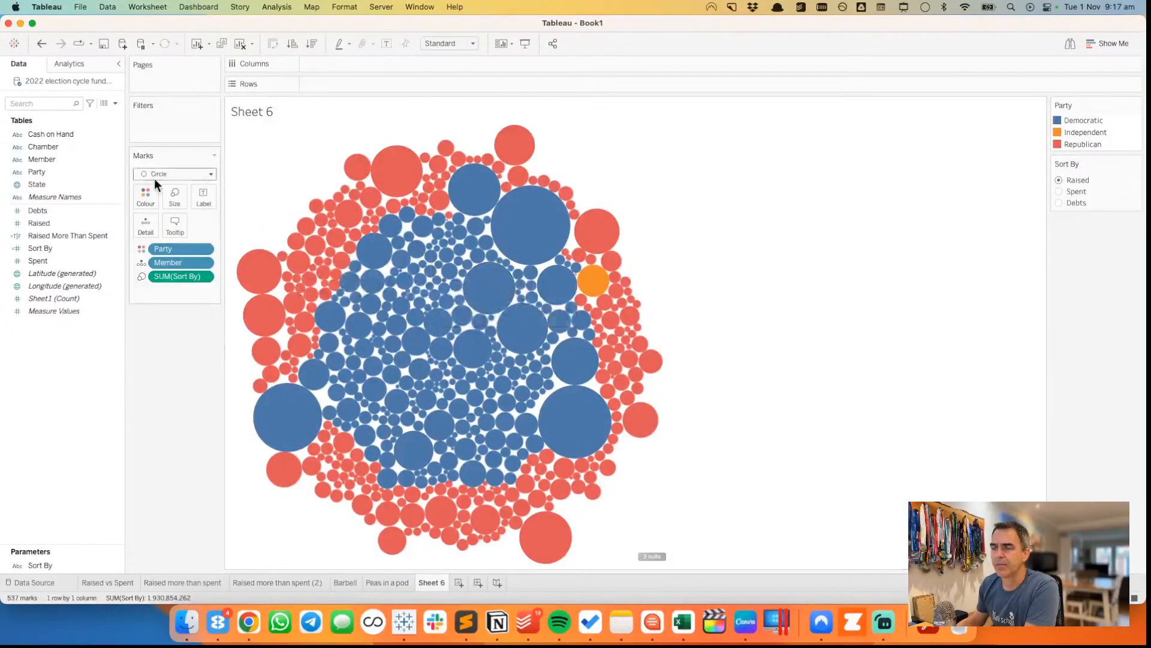
- Try the circle views and side-by-side circles chart types, and undo both to restore the packed bubbles
click(1106, 41)
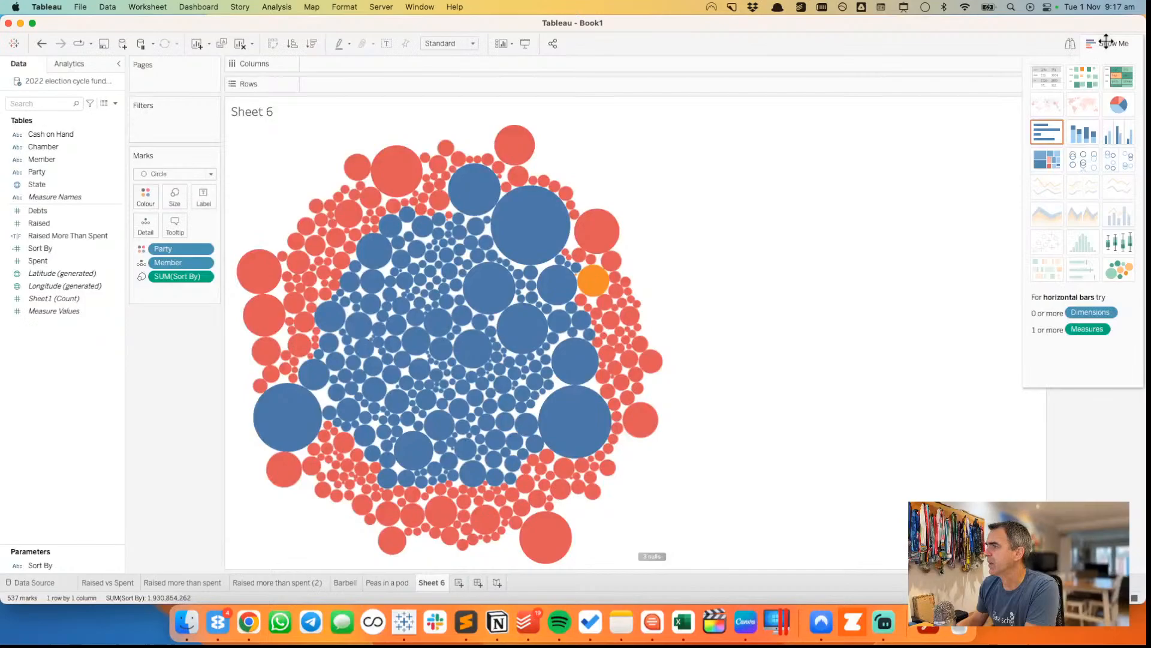
click(1082, 158)
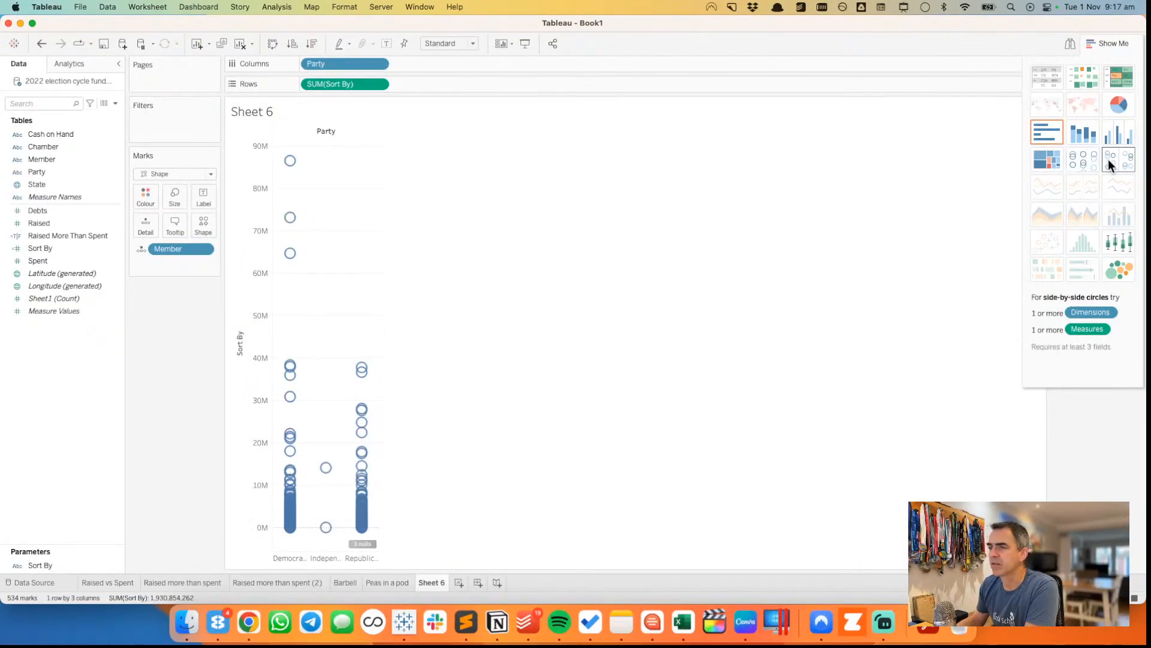
click(1108, 160)
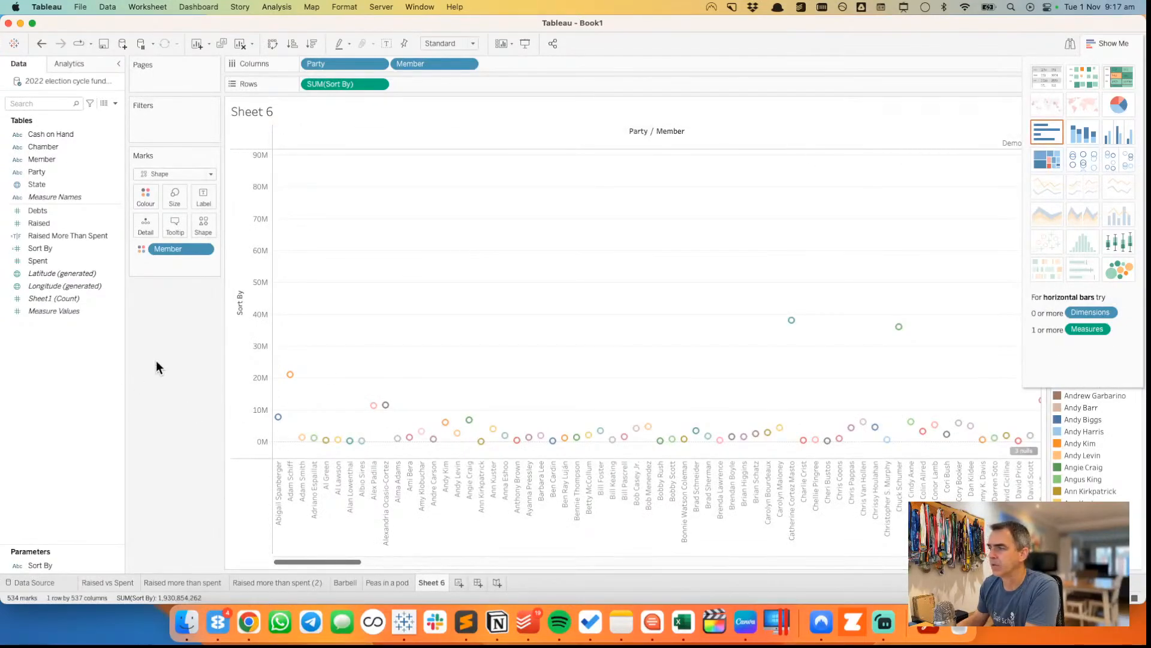
click(41, 44)
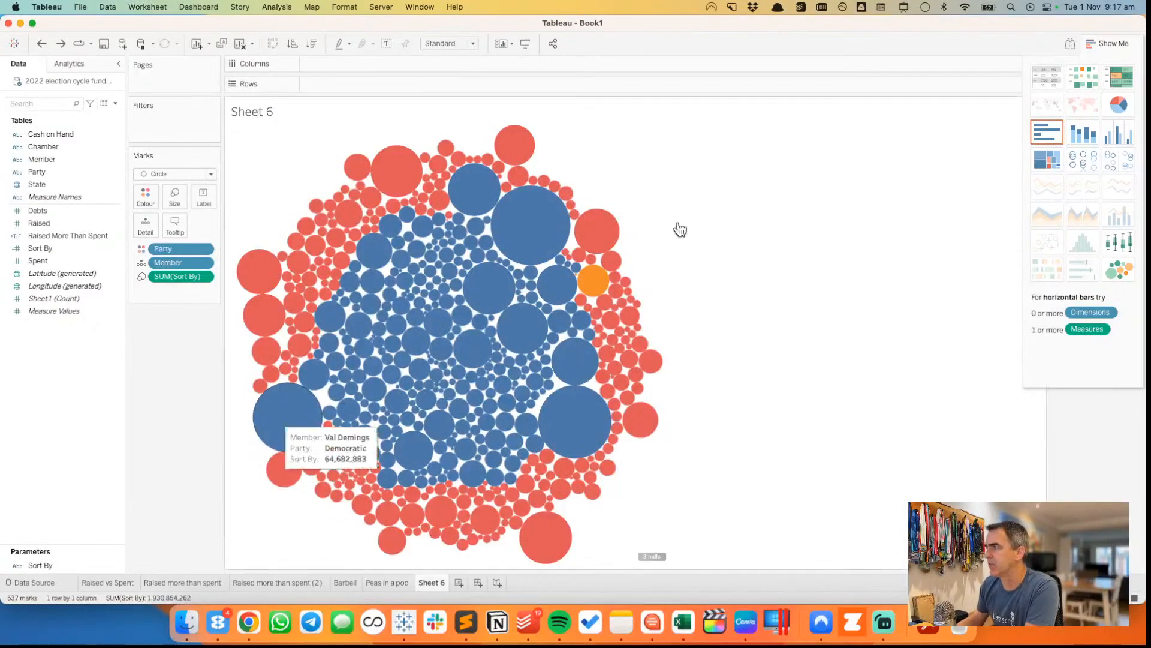
click(1096, 47)
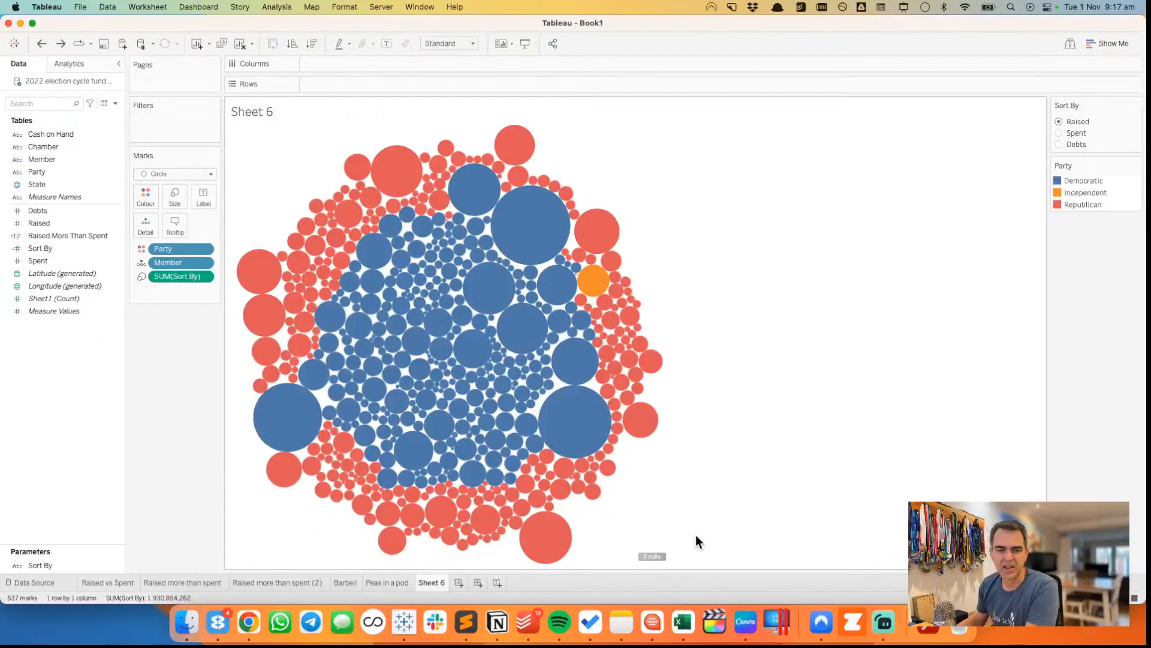
- Set Sort By to Spent, and sort Member in descending order by the sum of the Sort By field
click(1059, 133)
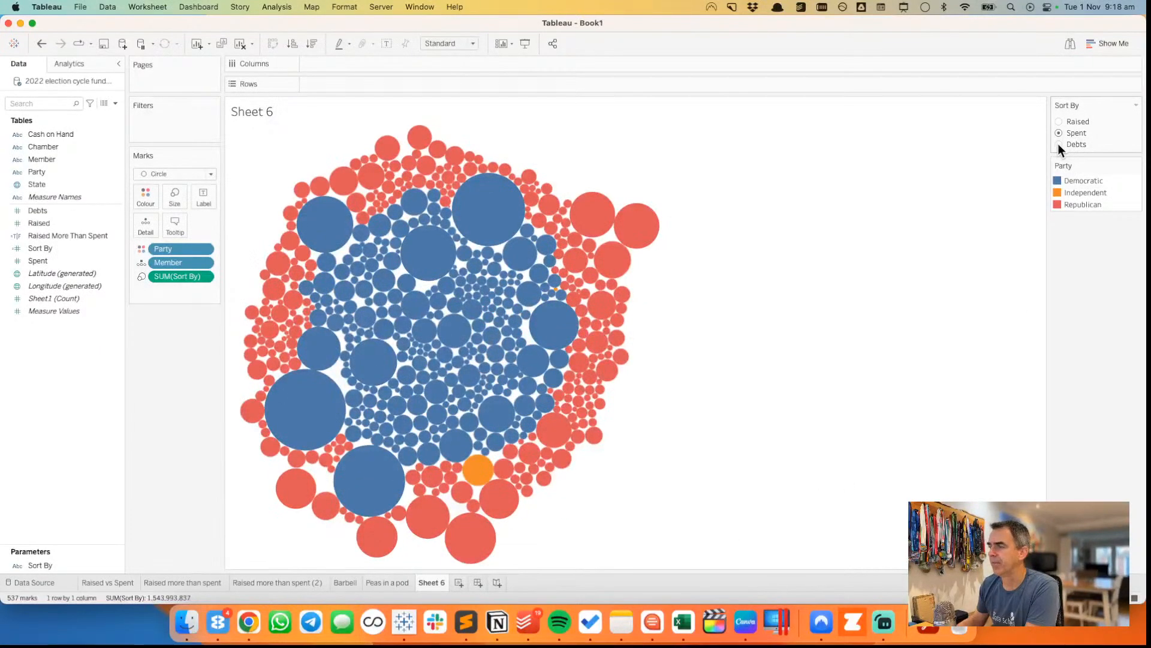
click(205, 264)
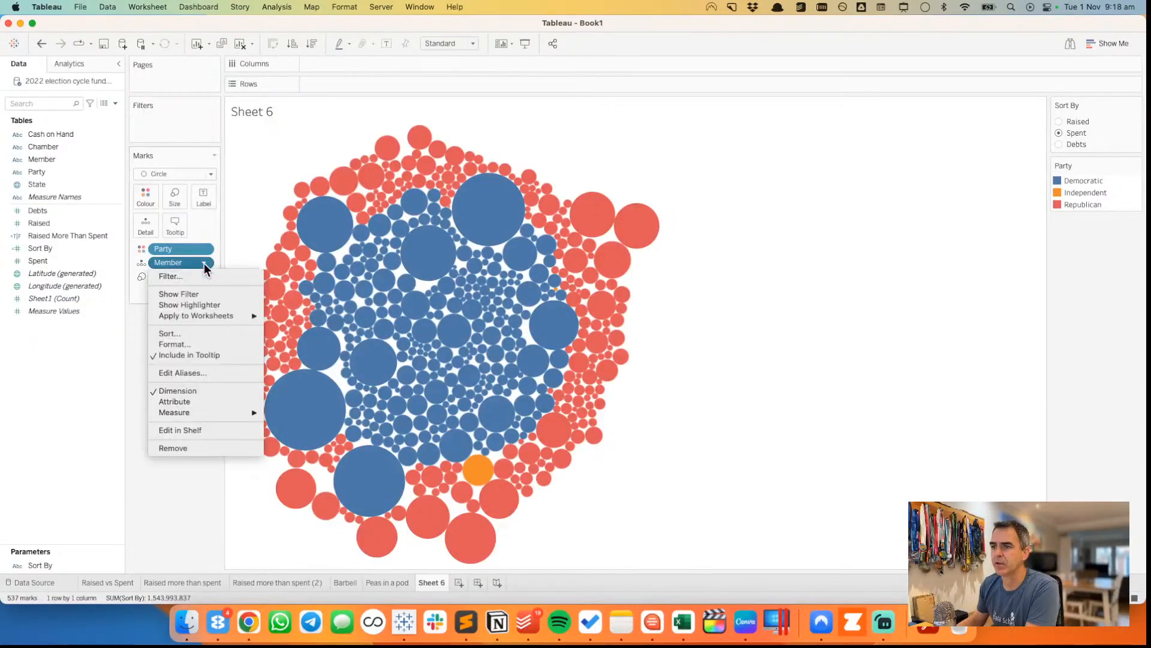
click(183, 334)
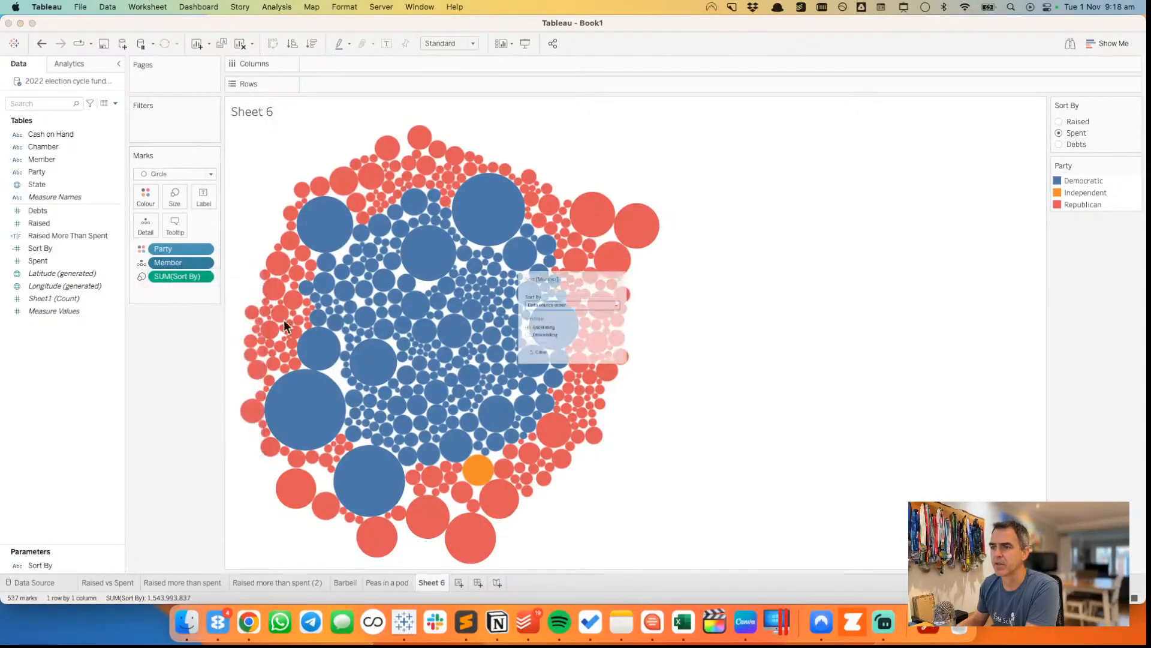
click(553, 299)
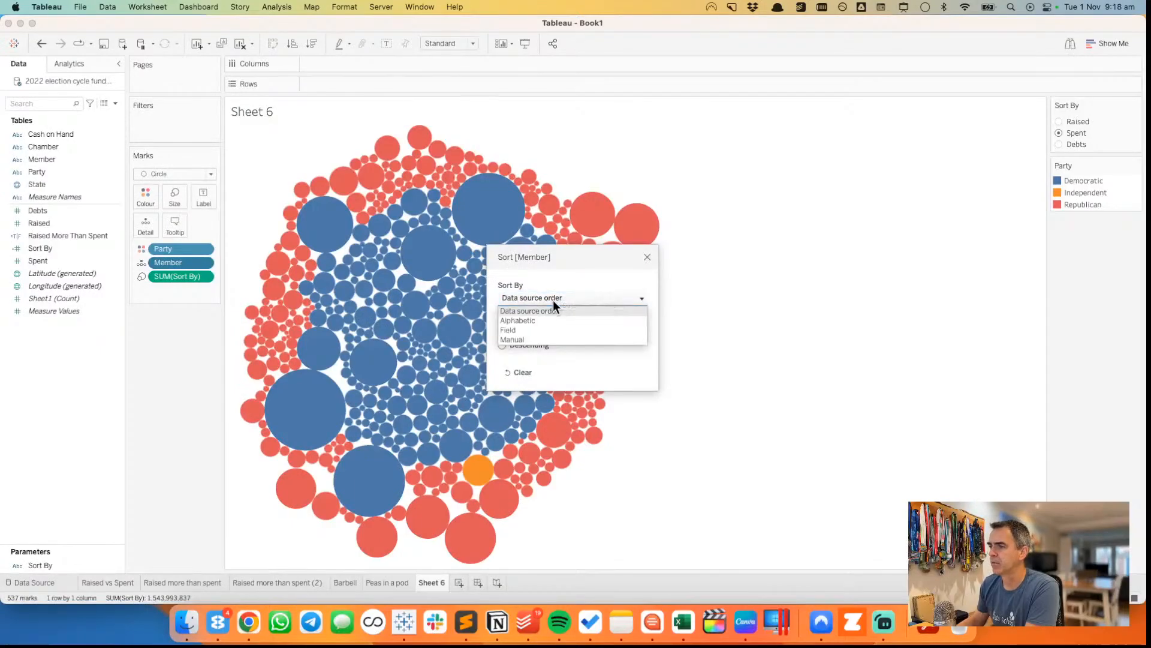
click(537, 331)
click(526, 344)
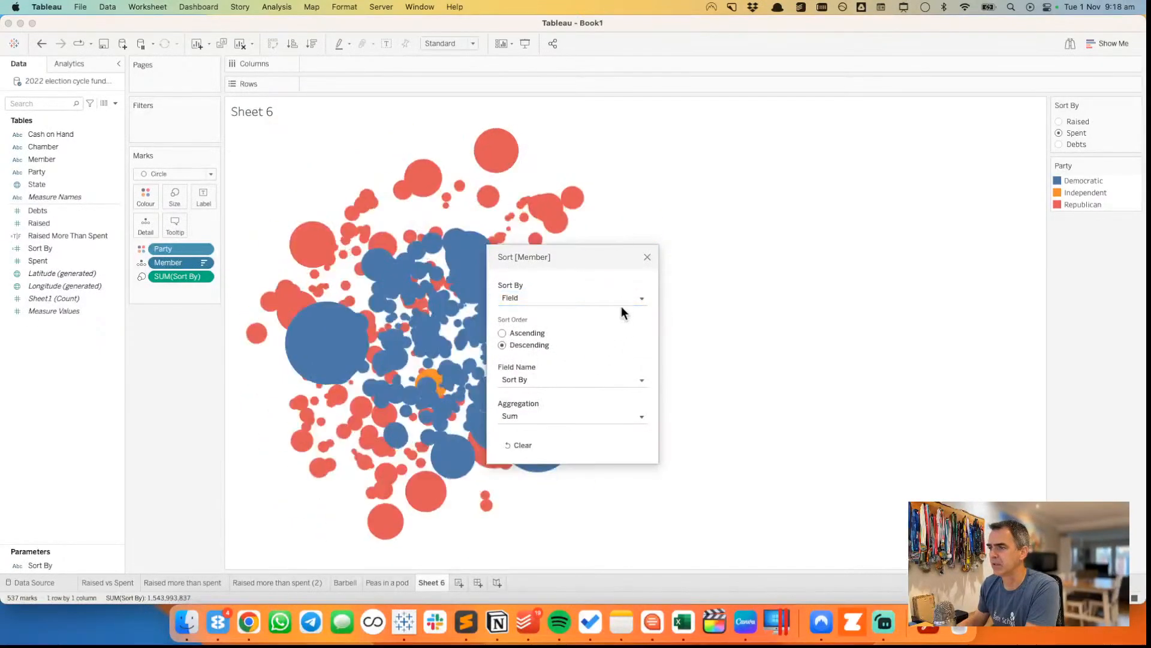
click(647, 257)
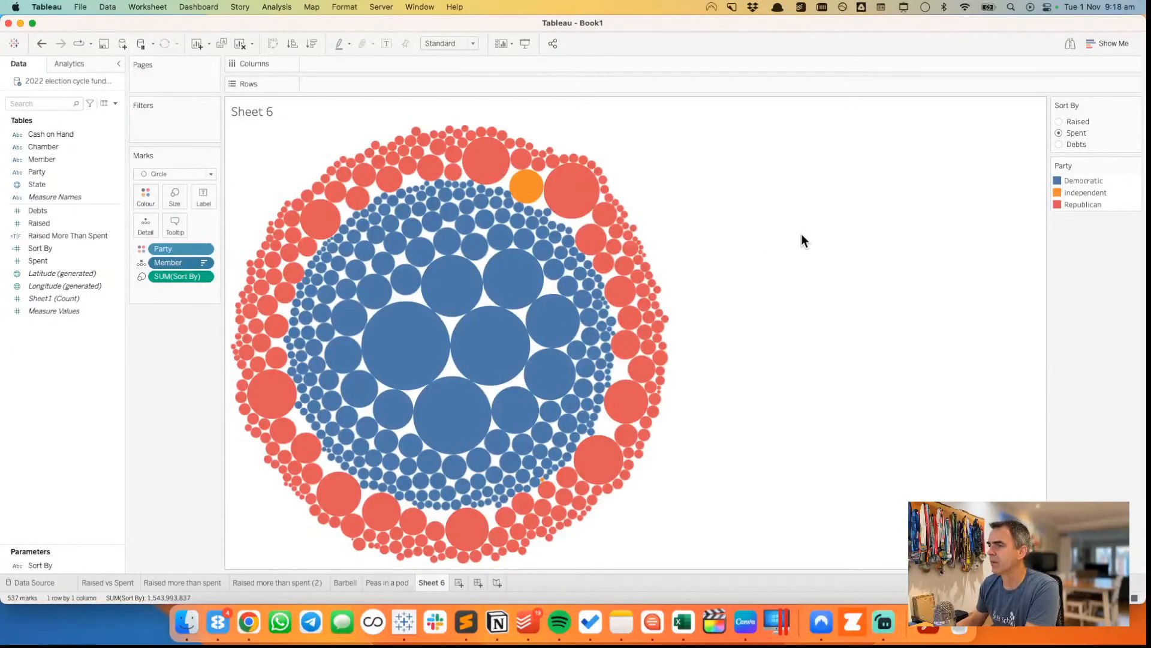
- Add a new worksheet and build a text table of summed Raised by Party
click(460, 584)
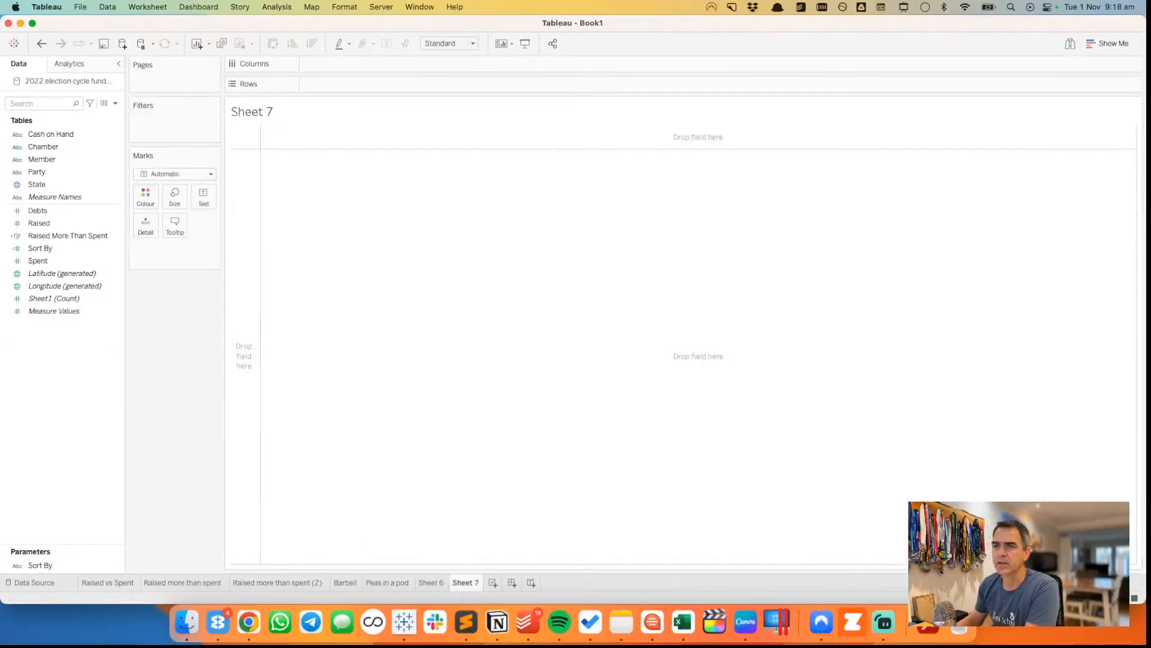
drag(92, 170, 237, 197)
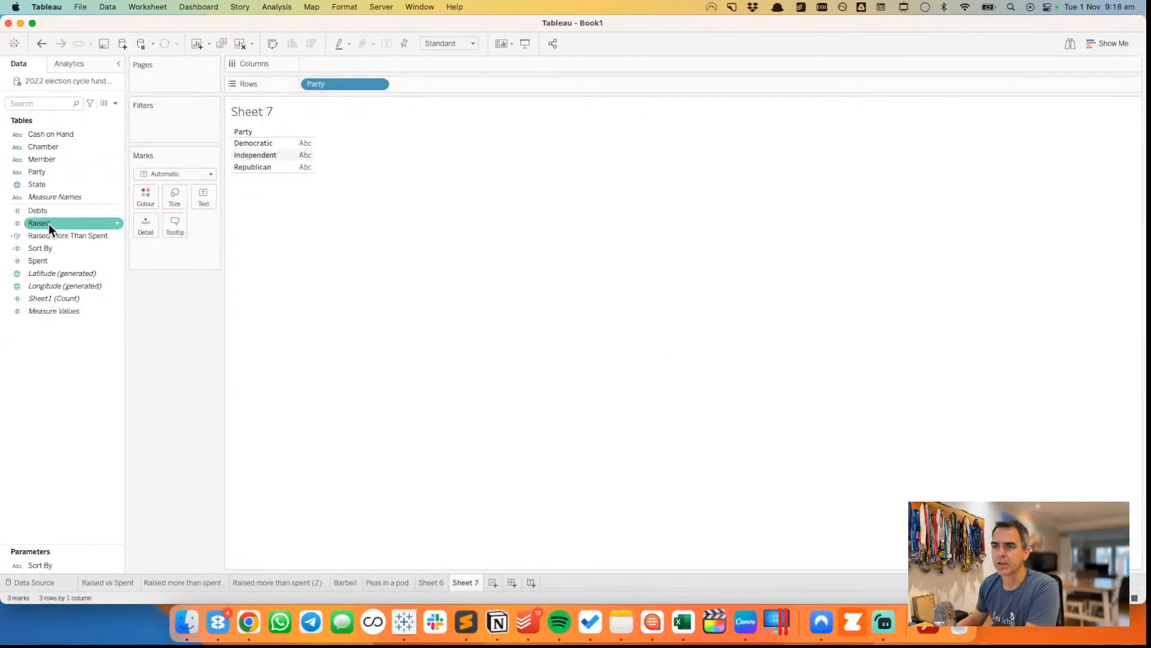
drag(46, 226, 306, 160)
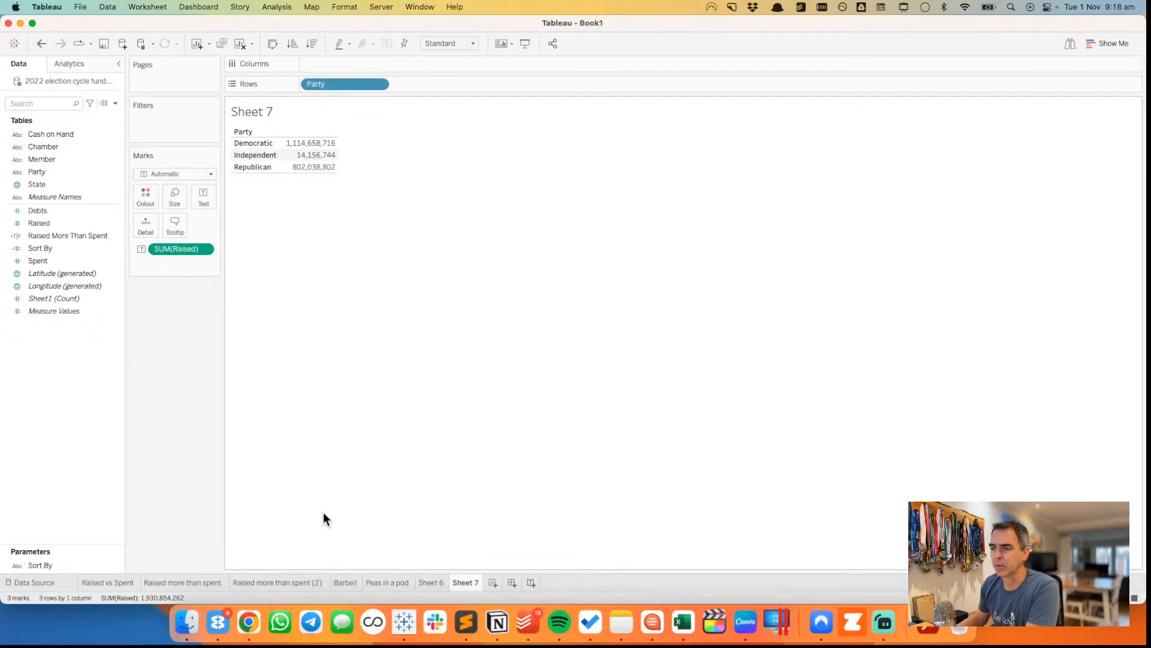
- On Sheet 6, try placing Member ahead of Party in the marks order, and move Party back in front
click(440, 584)
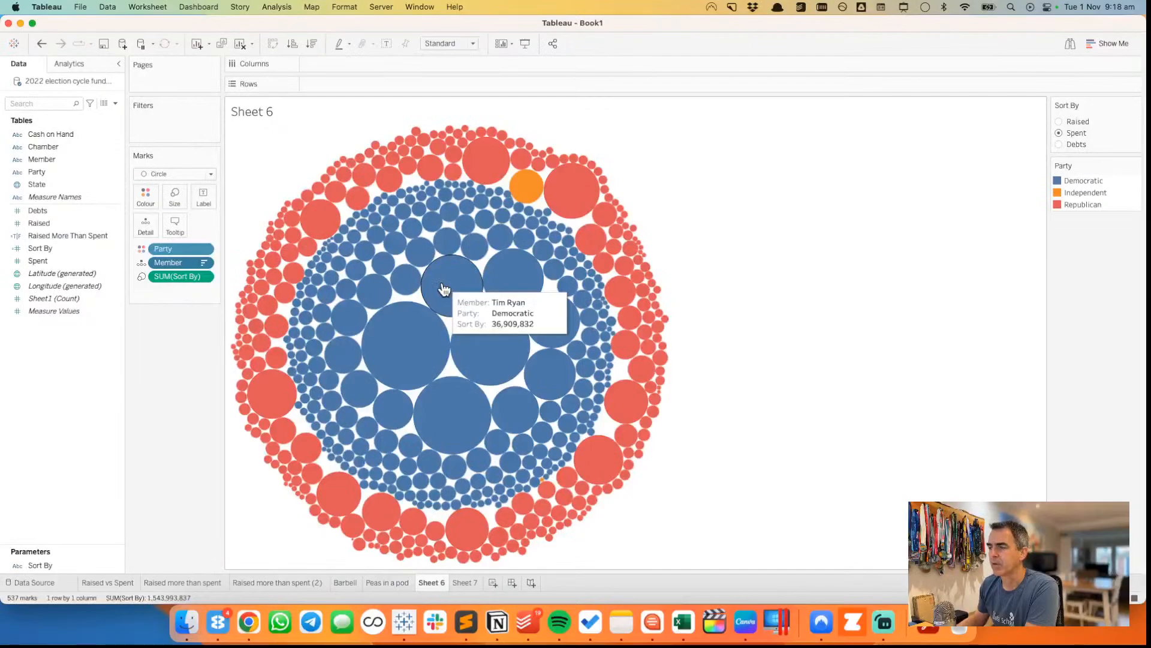
drag(168, 248, 168, 267)
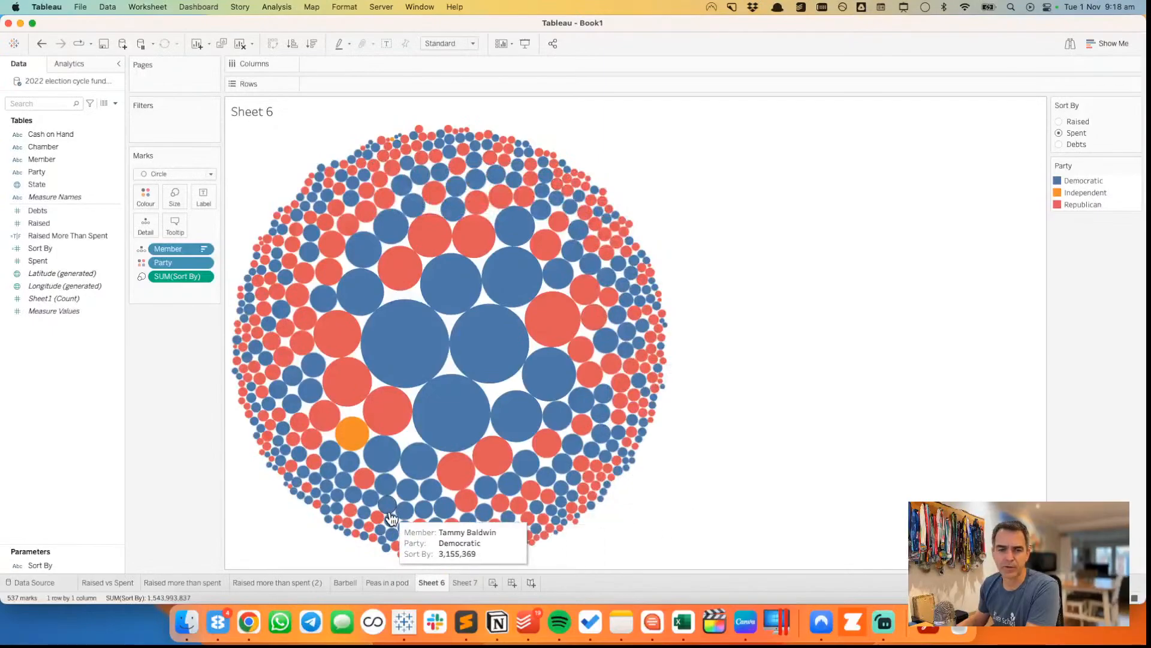
drag(165, 250, 164, 271)
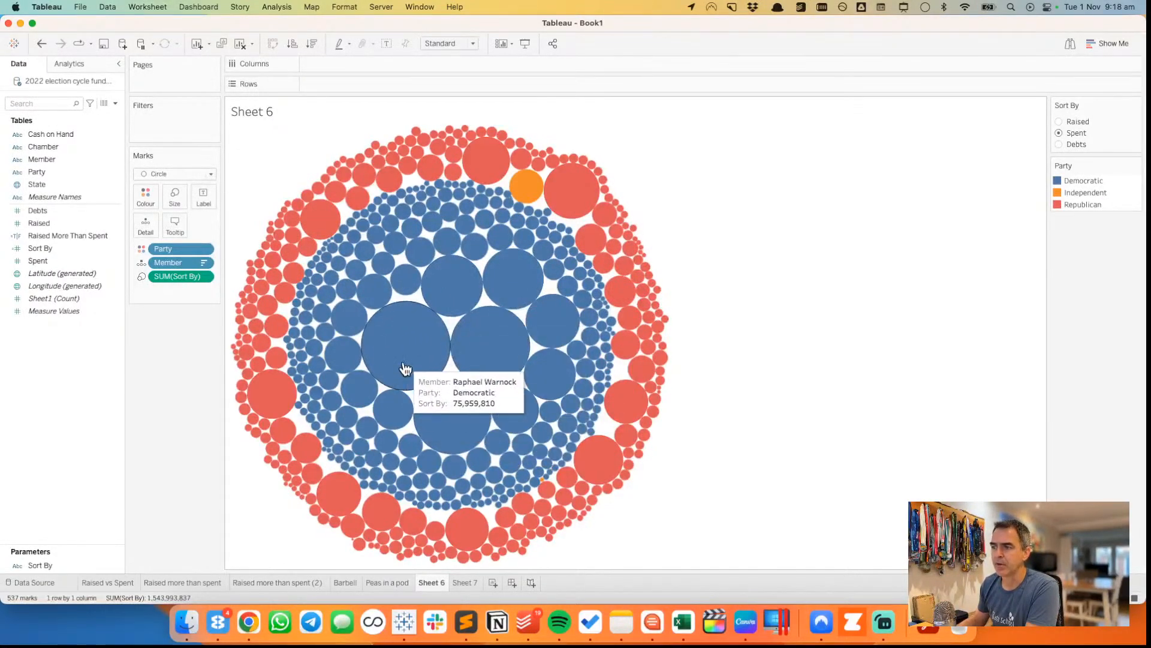
- Switch the bubbles' Sort By parameter through Raised and Debts, finishing with Raised
click(1059, 122)
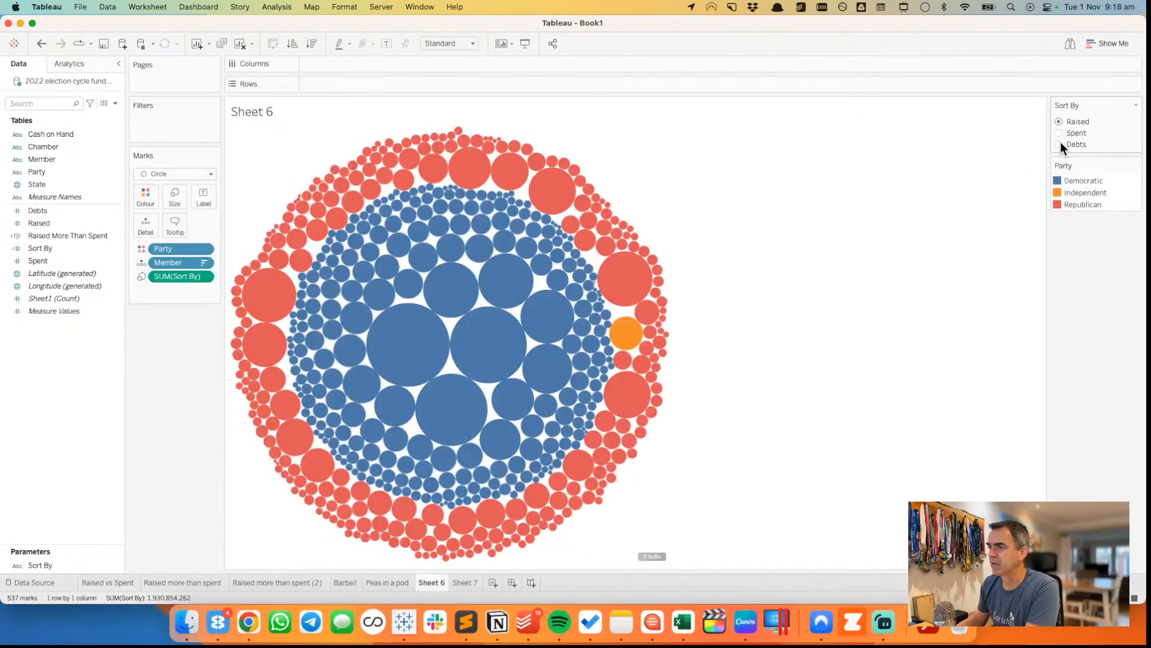
click(1059, 145)
click(1058, 121)
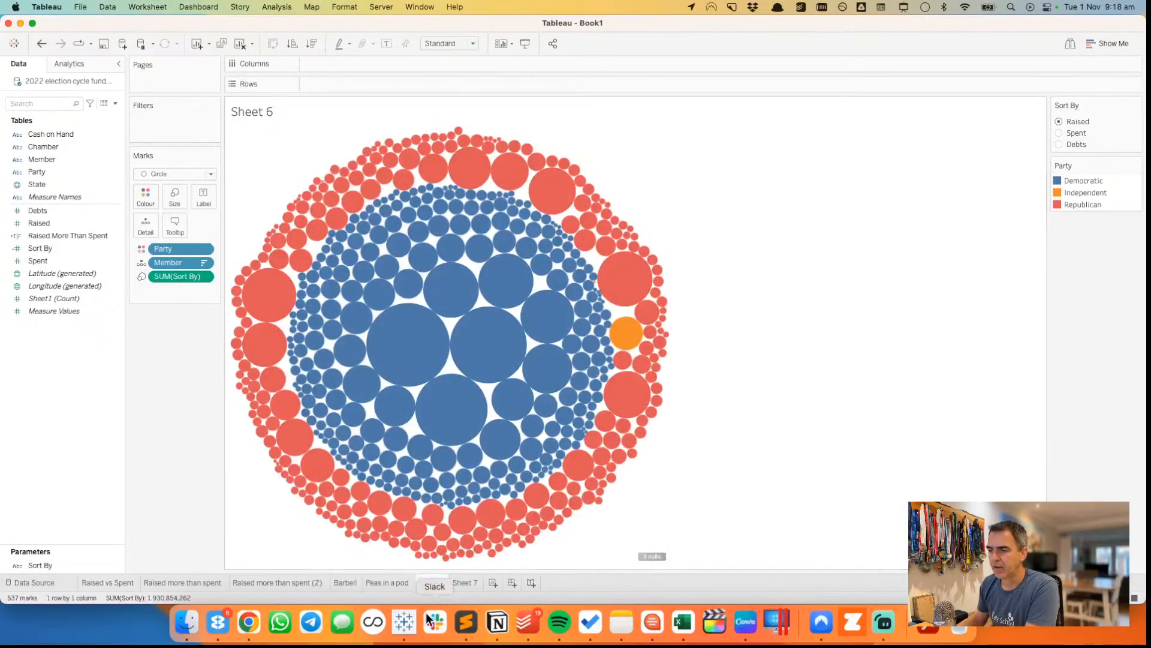
- Rename Sheet 6 as Packed Bubbles, correcting the spelling
mouse_move(474, 582)
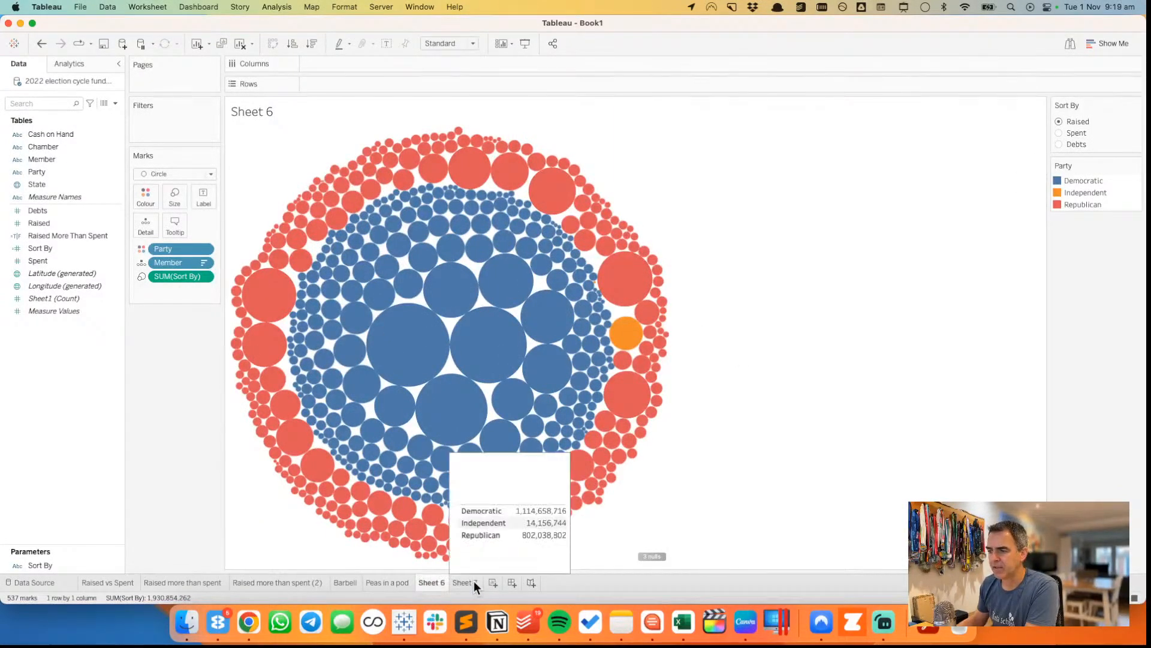
double_click(437, 581)
text(Pack)
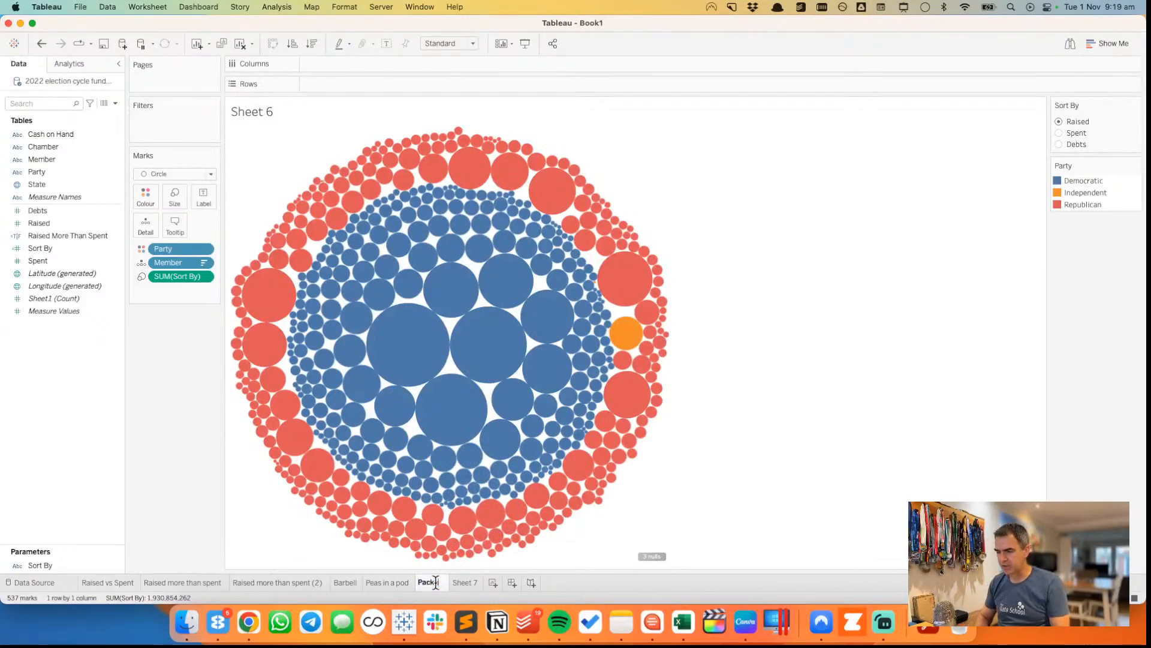
text(ed Bubbles)
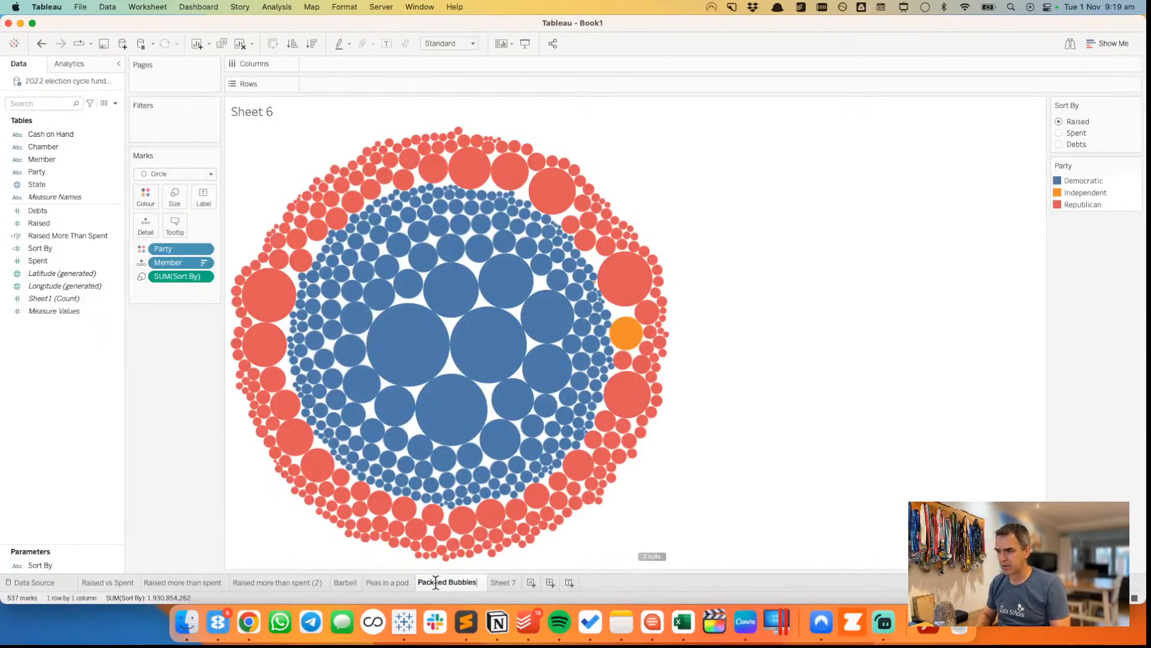
key(Return)
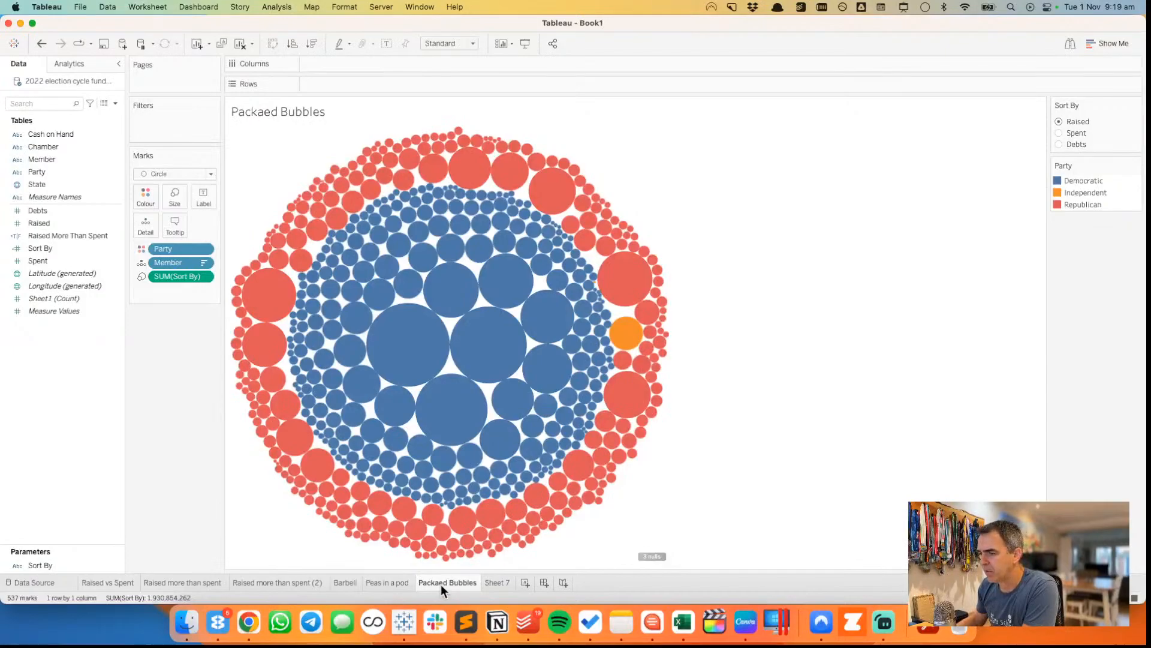
mouse_move(458, 574)
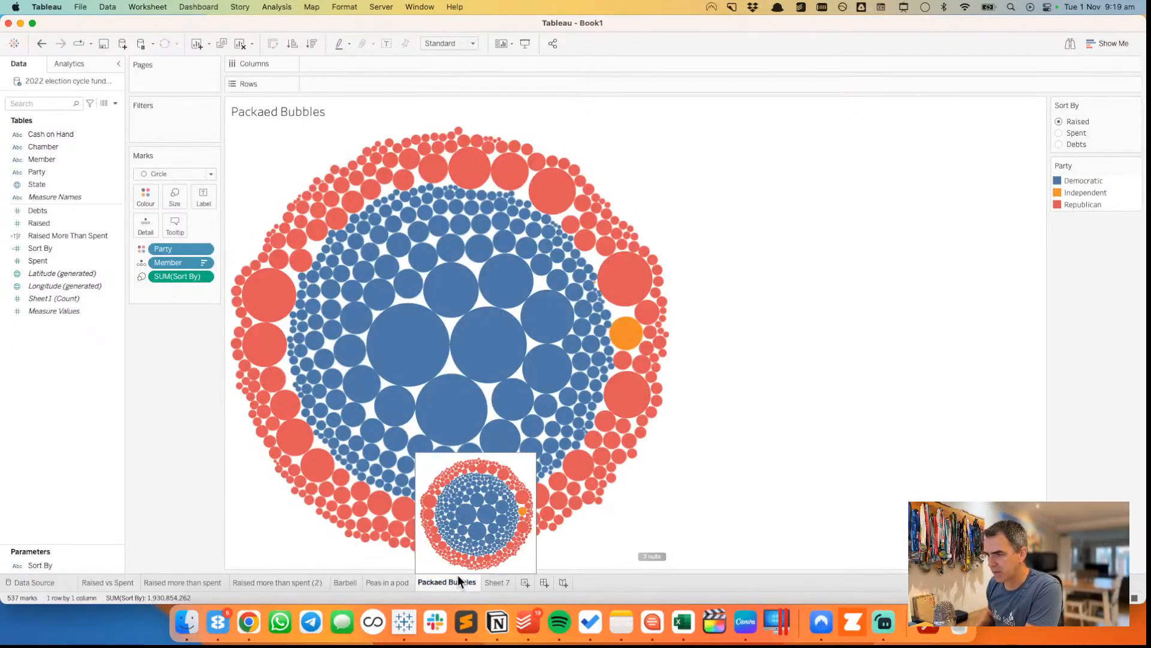
key(BackSpace)
key(Return)
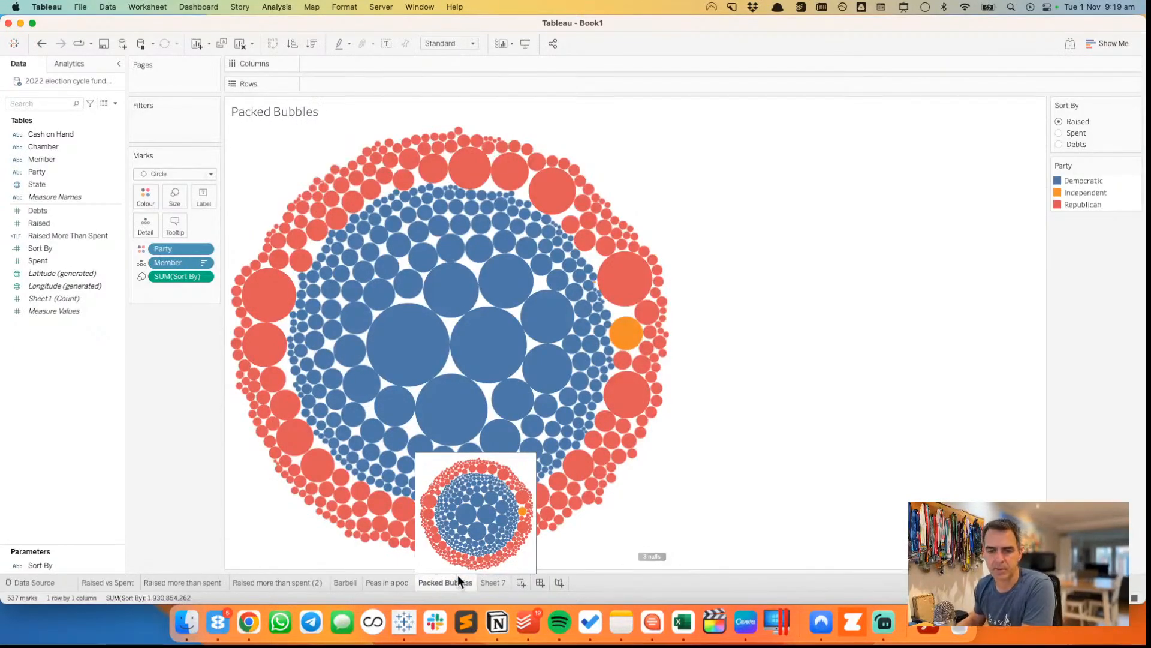
- Clear the table from Sheet 7 and place State in the view to start a map
click(498, 582)
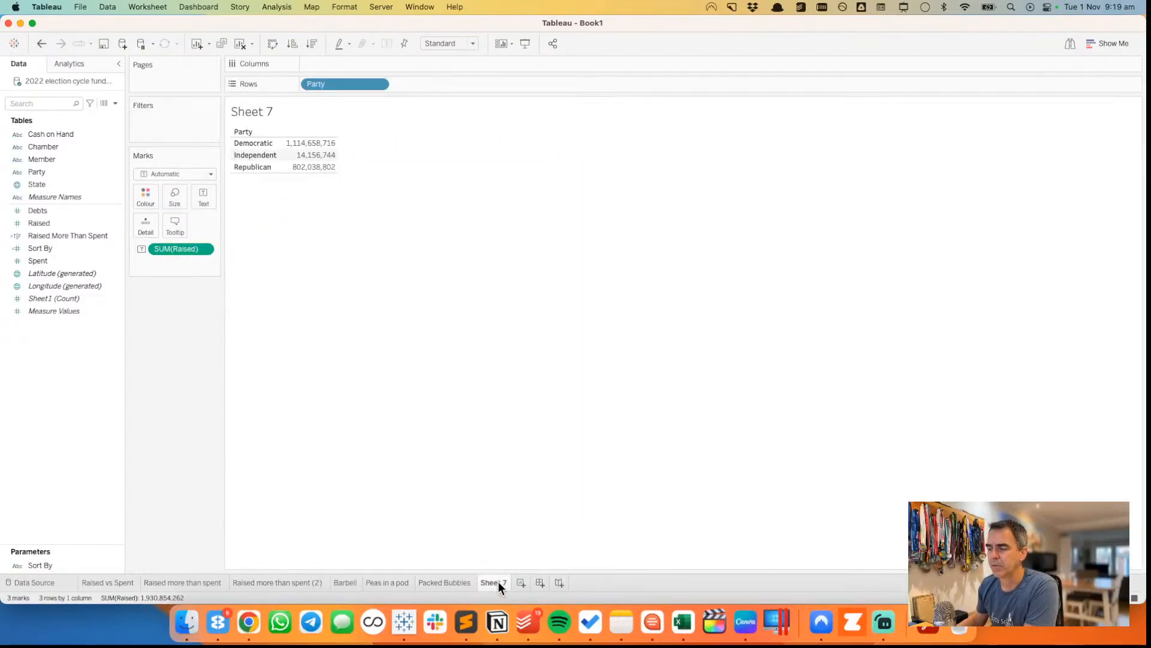
click(240, 44)
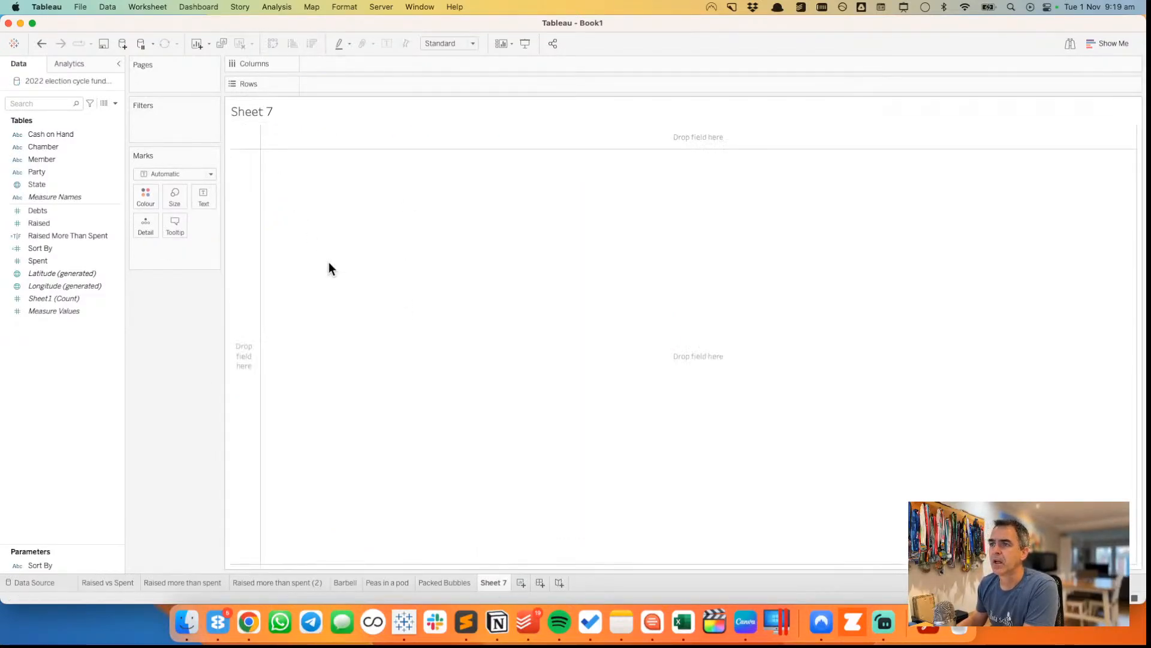
click(33, 185)
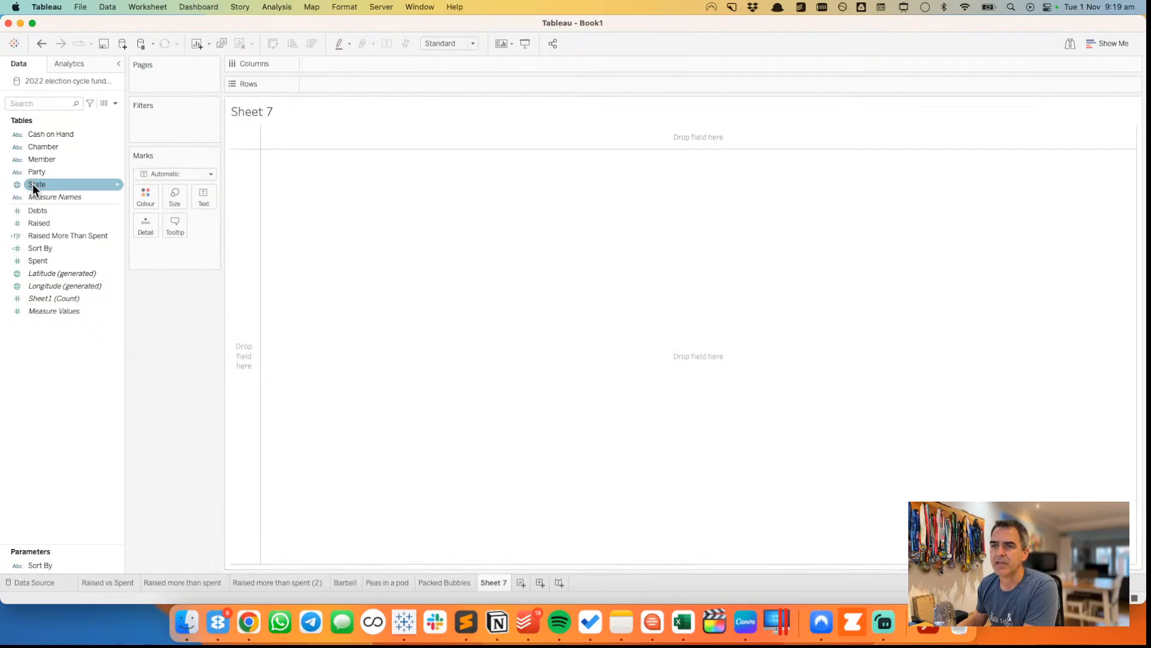
drag(532, 326, 531, 325)
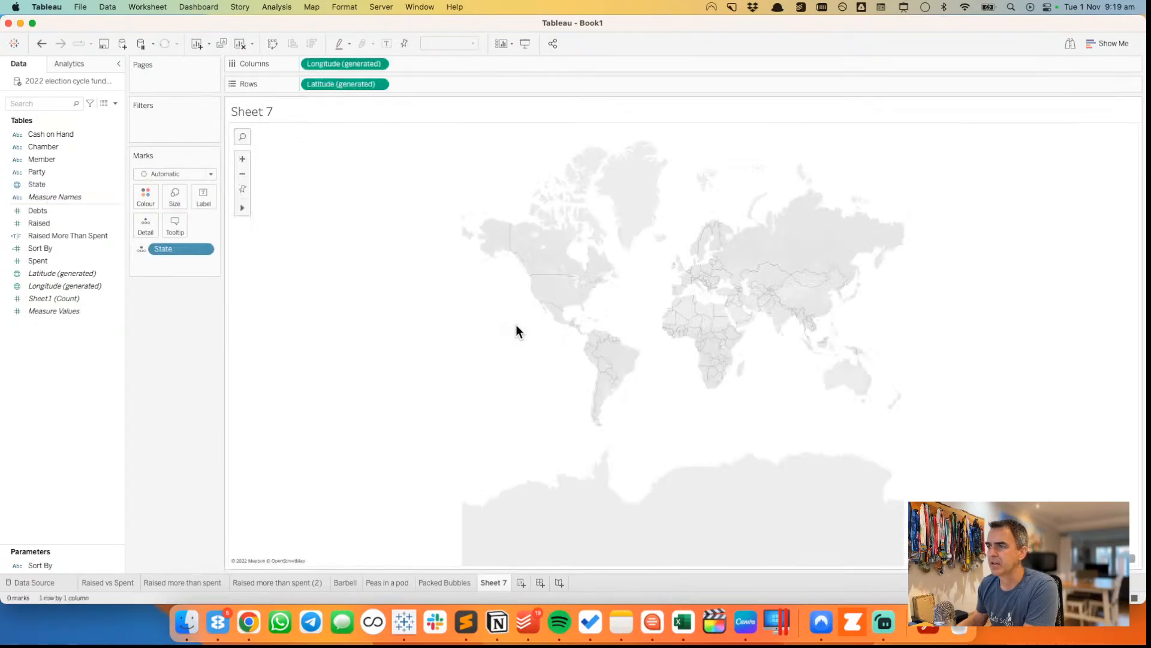
- Correct the map's unknown State locations by setting the fixed country/region to USA
click(1112, 558)
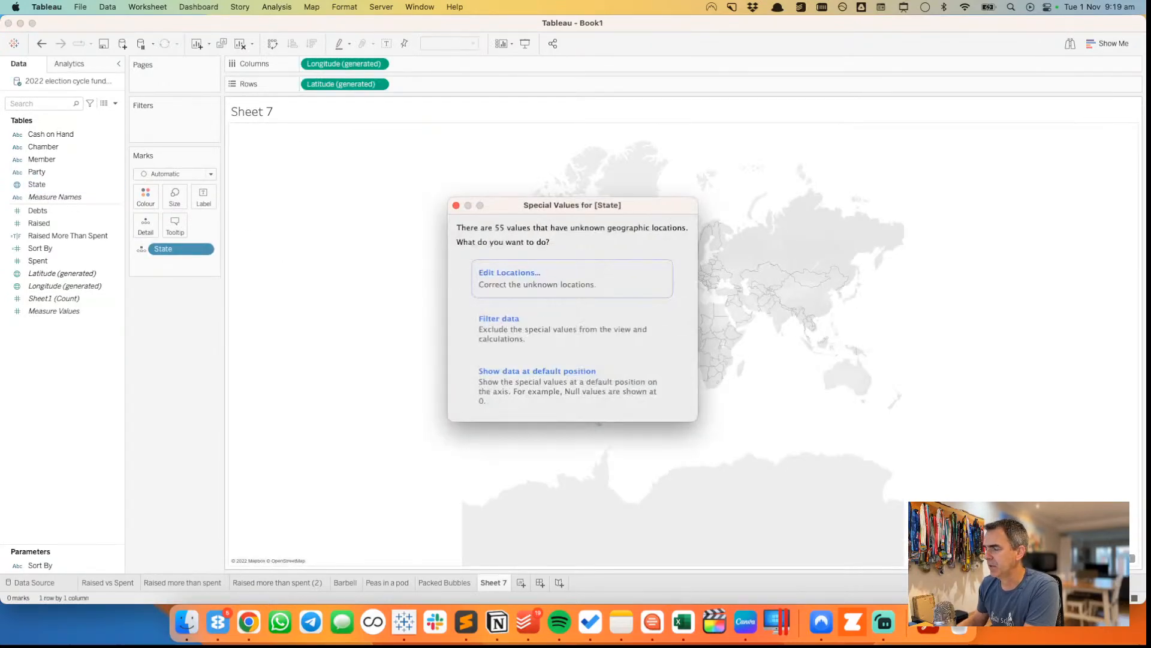
click(507, 279)
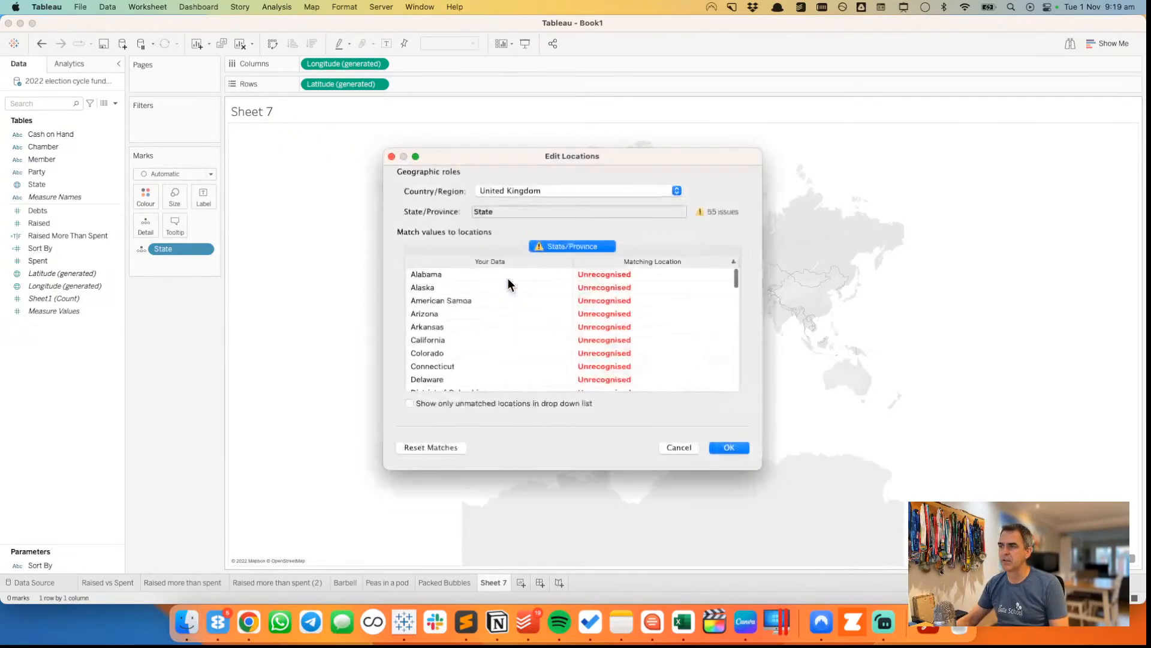
click(501, 190)
click(571, 235)
text(usa)
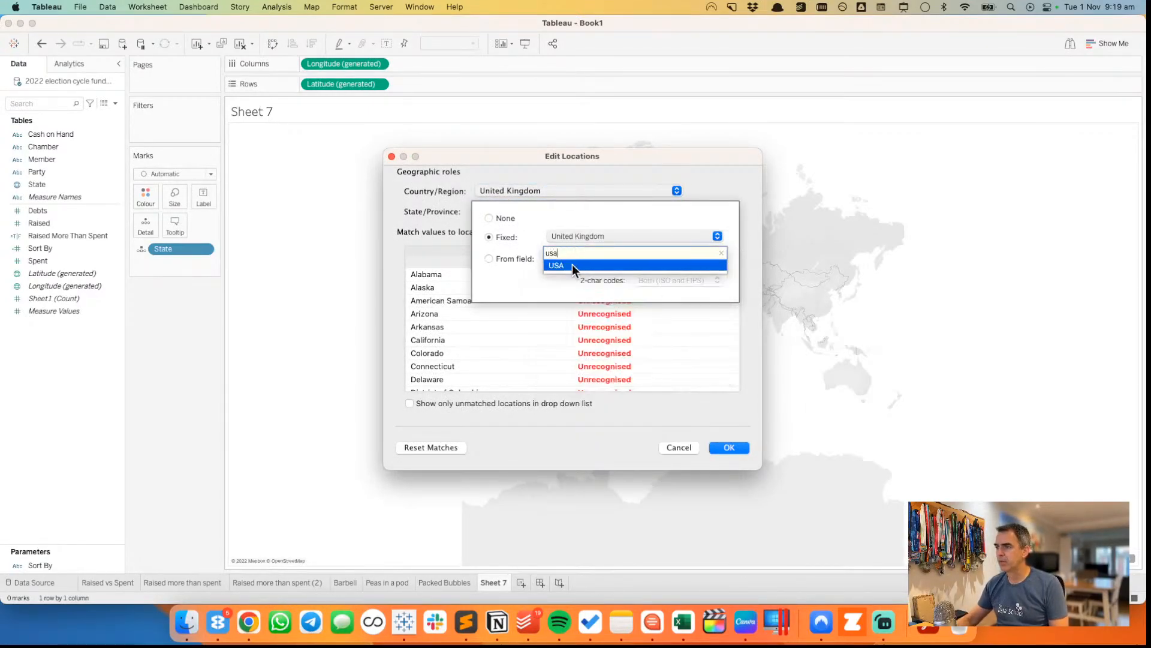
click(572, 265)
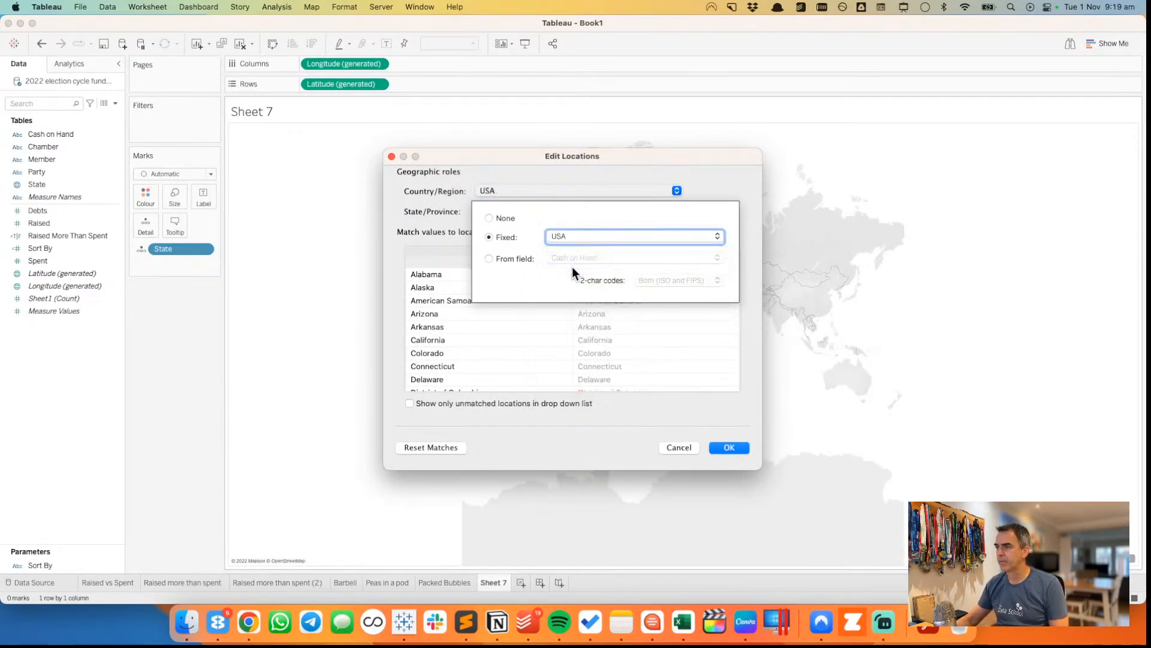
click(730, 450)
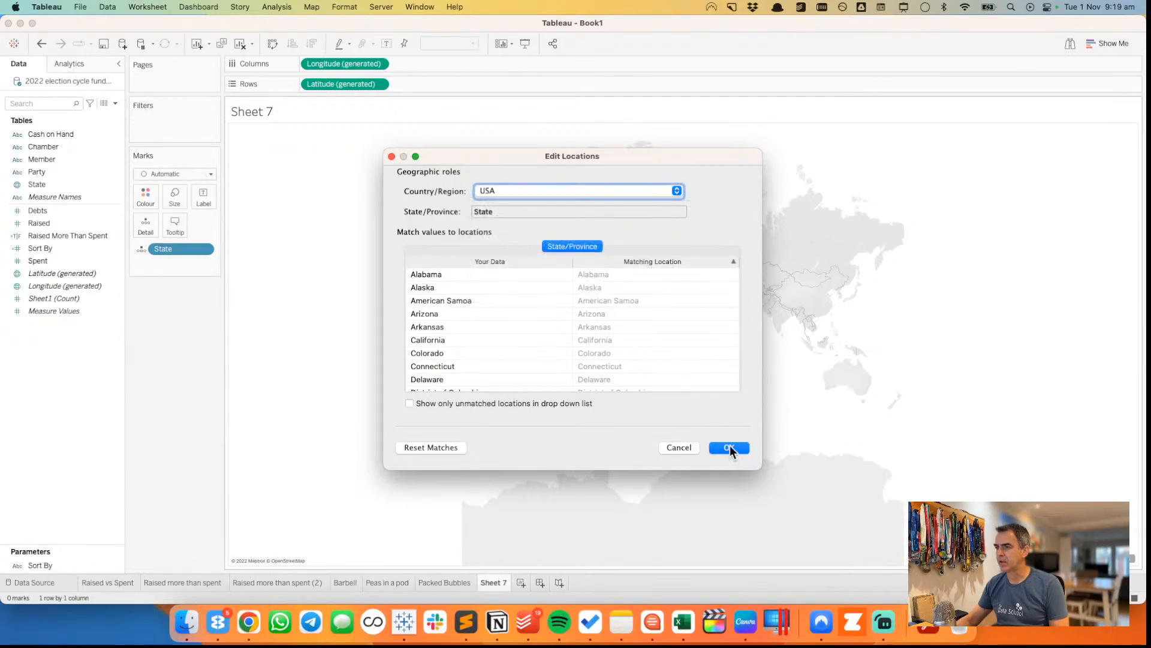
click(729, 448)
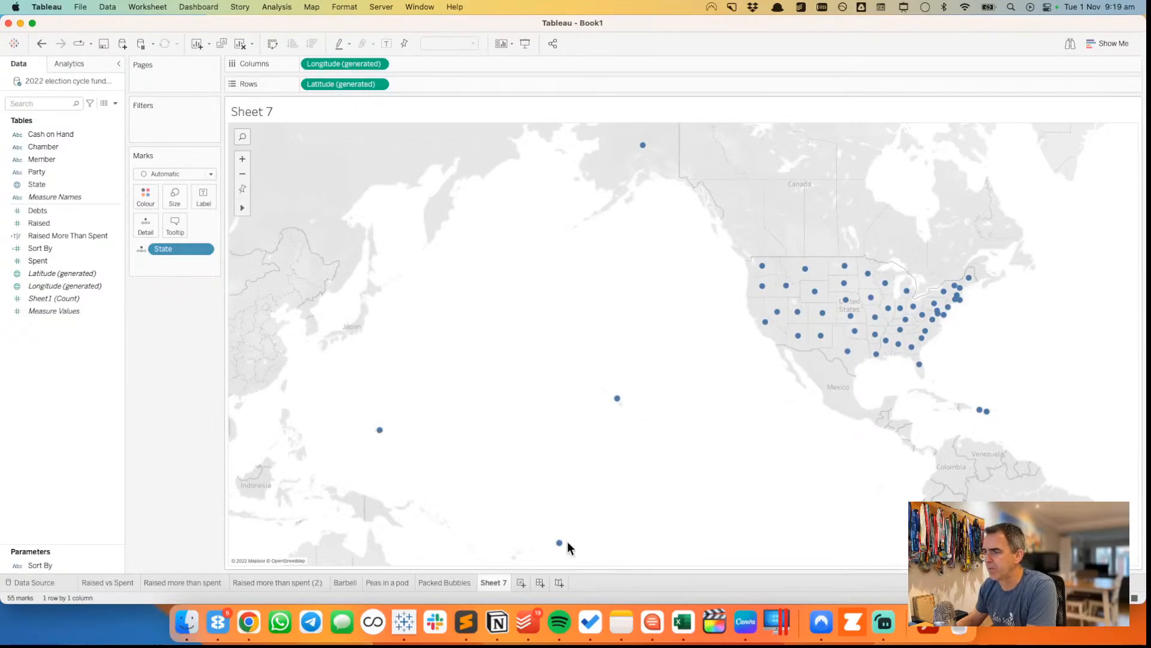
- Size the state marks by Sort By, frame the map on the mainland United States, and enlarge the bubbles
mouse_move(560, 545)
mouse_move(619, 403)
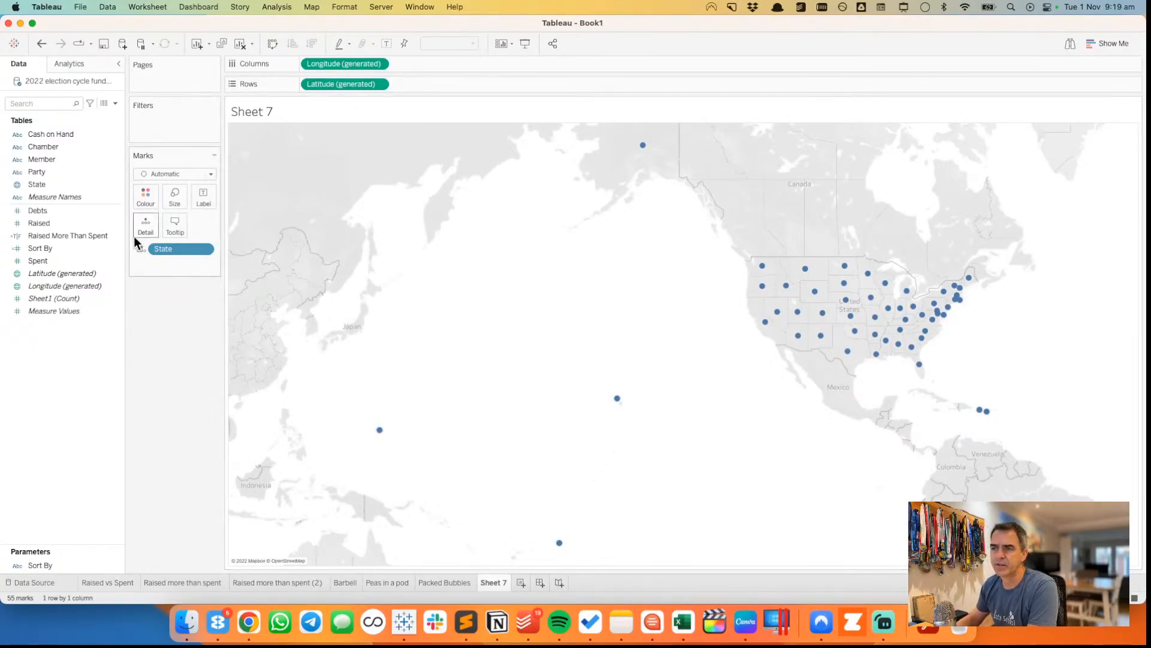
drag(49, 249, 182, 193)
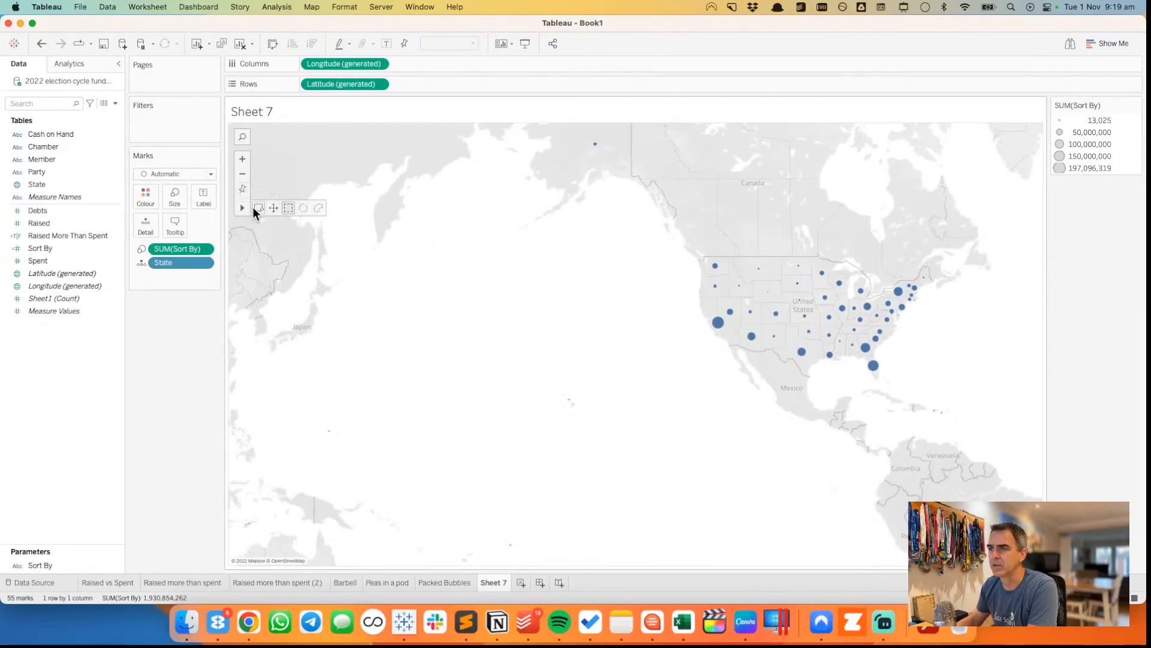
click(256, 209)
drag(689, 239, 935, 374)
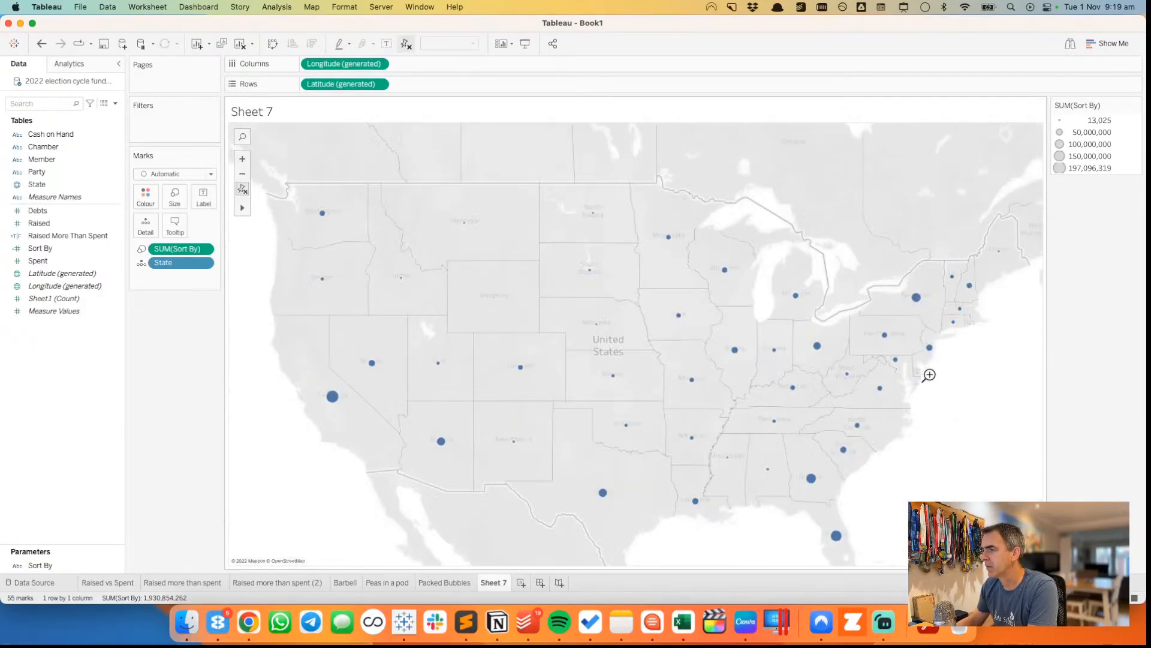
click(175, 196)
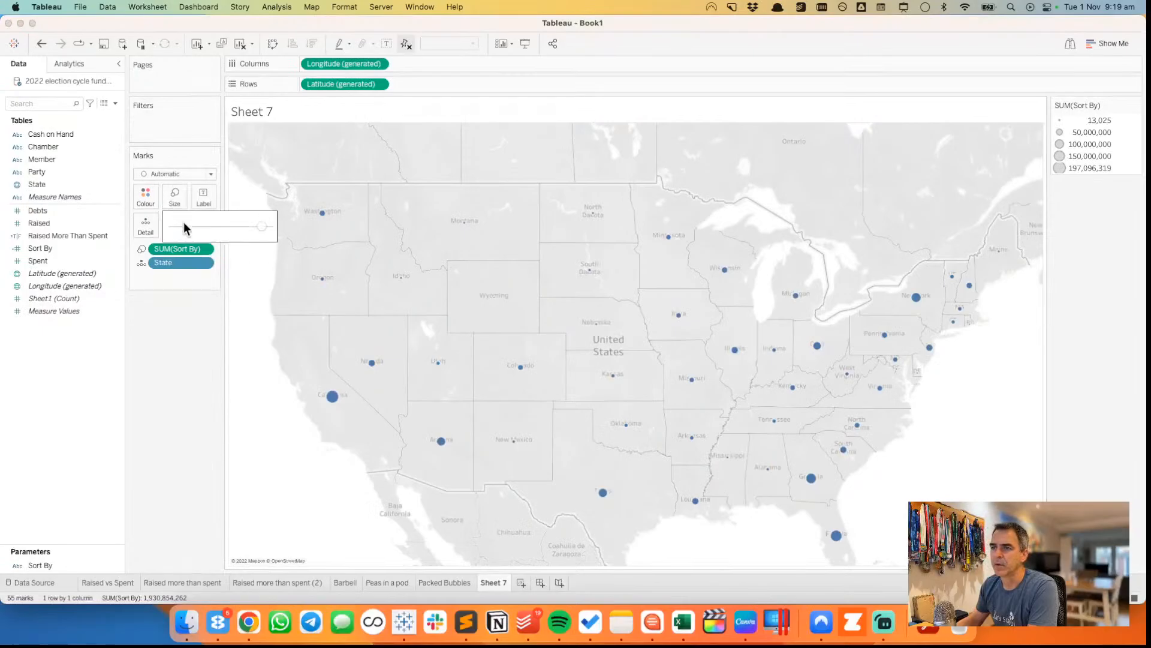
mouse_move(215, 227)
mouse_down()
mouse_move(262, 232)
mouse_move(222, 228)
mouse_move(237, 228)
mouse_up()
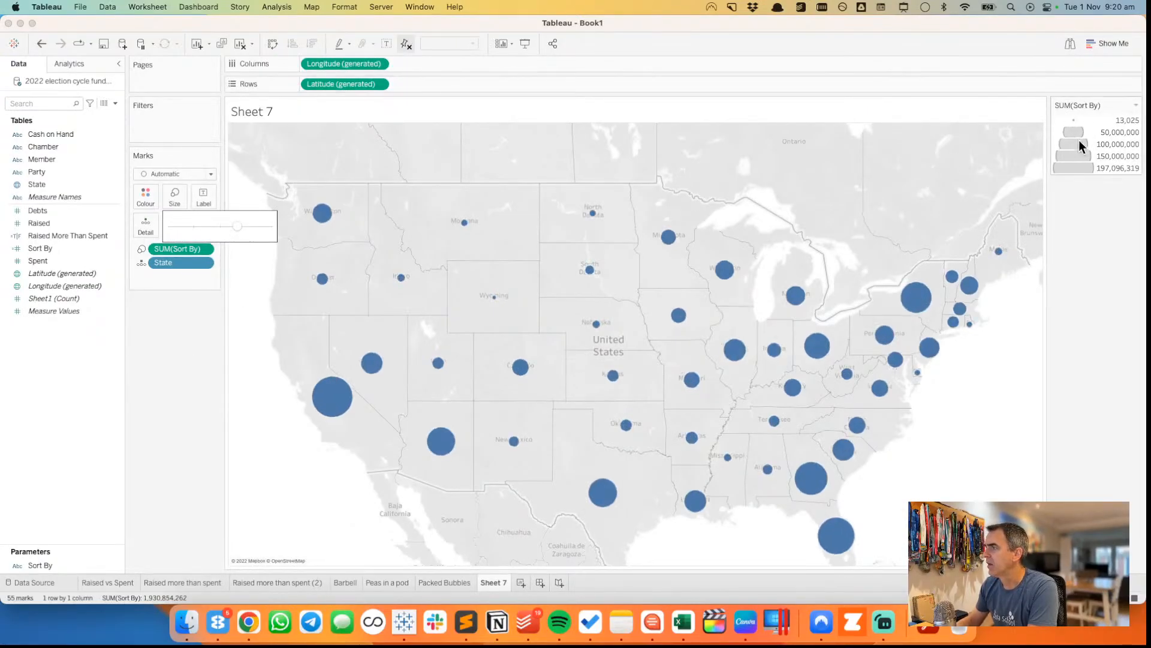
- Show the Sort By parameter as a single value list and switch it through Spent to Debts
right_click(42, 565)
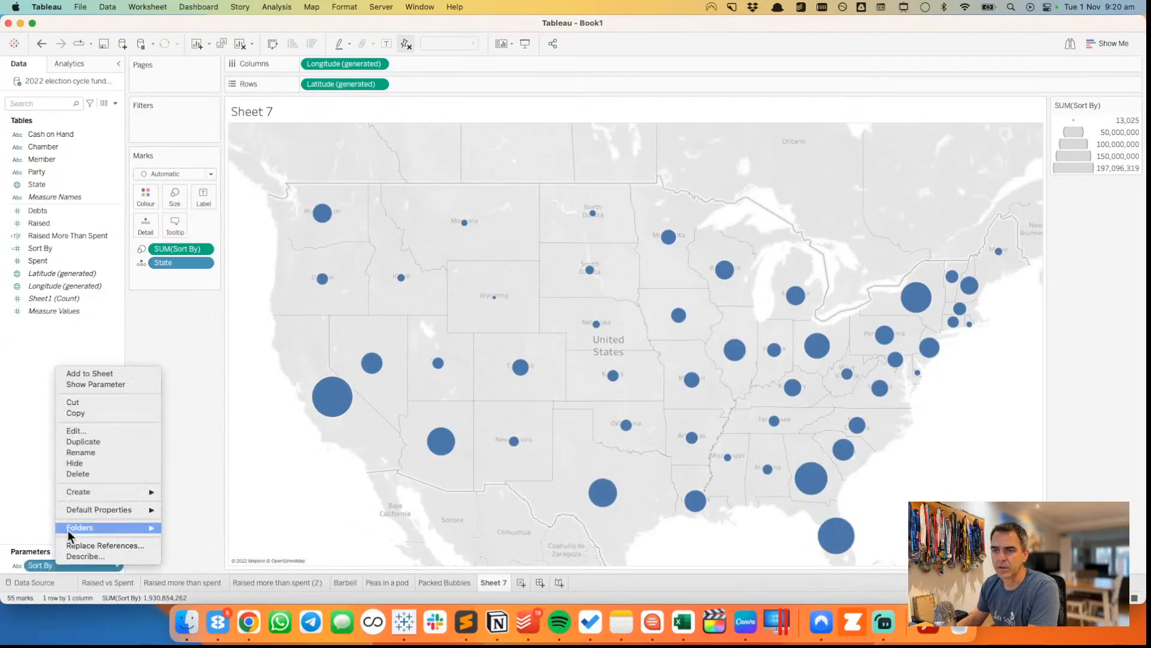
click(106, 389)
click(1136, 188)
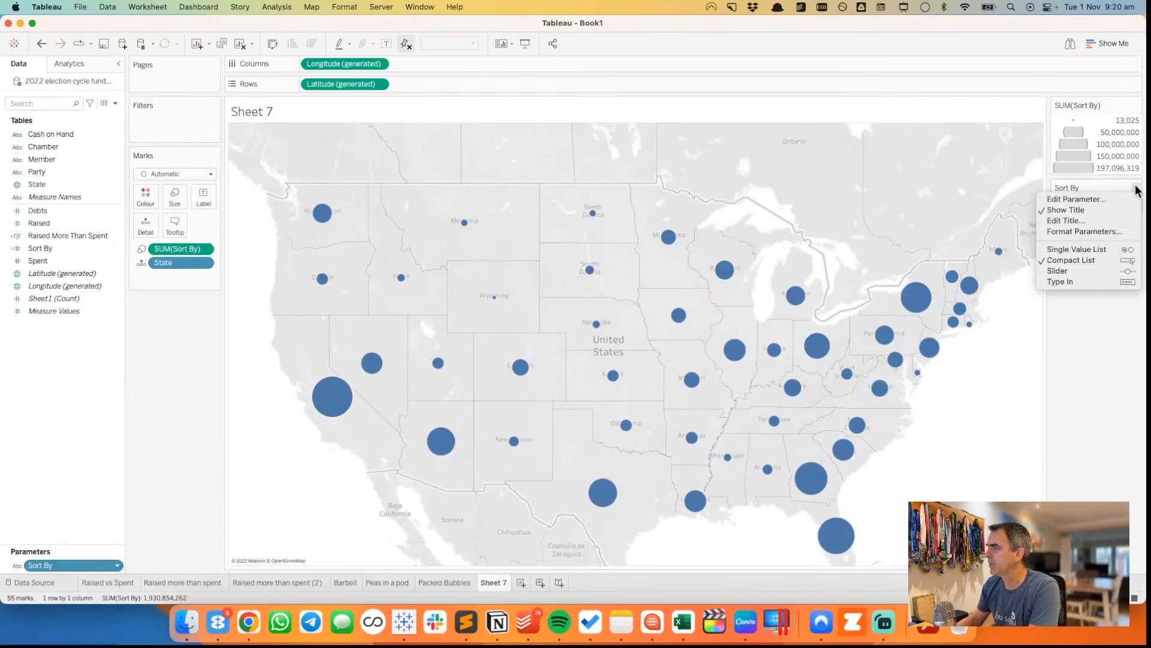
click(1085, 249)
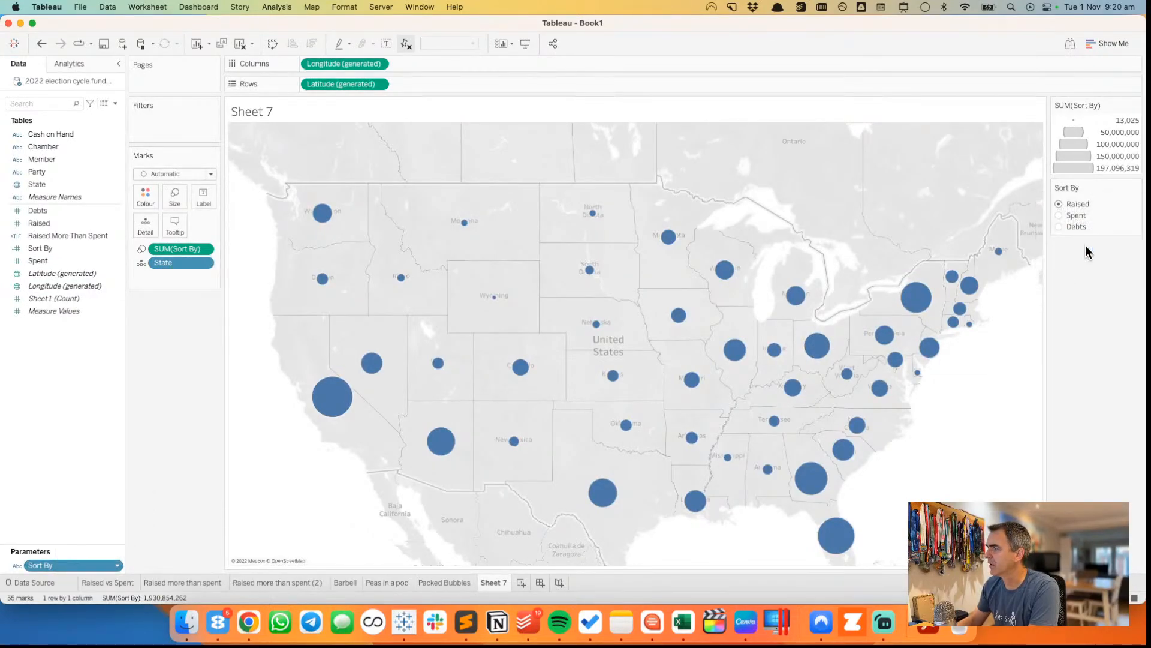
click(1058, 214)
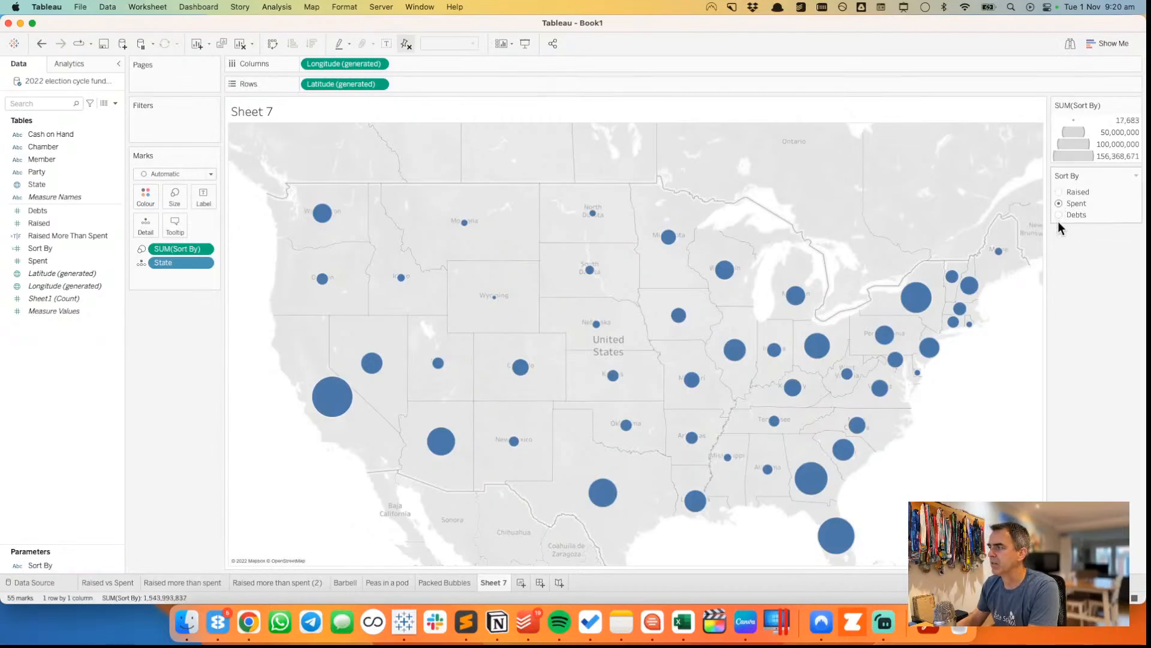
click(1059, 215)
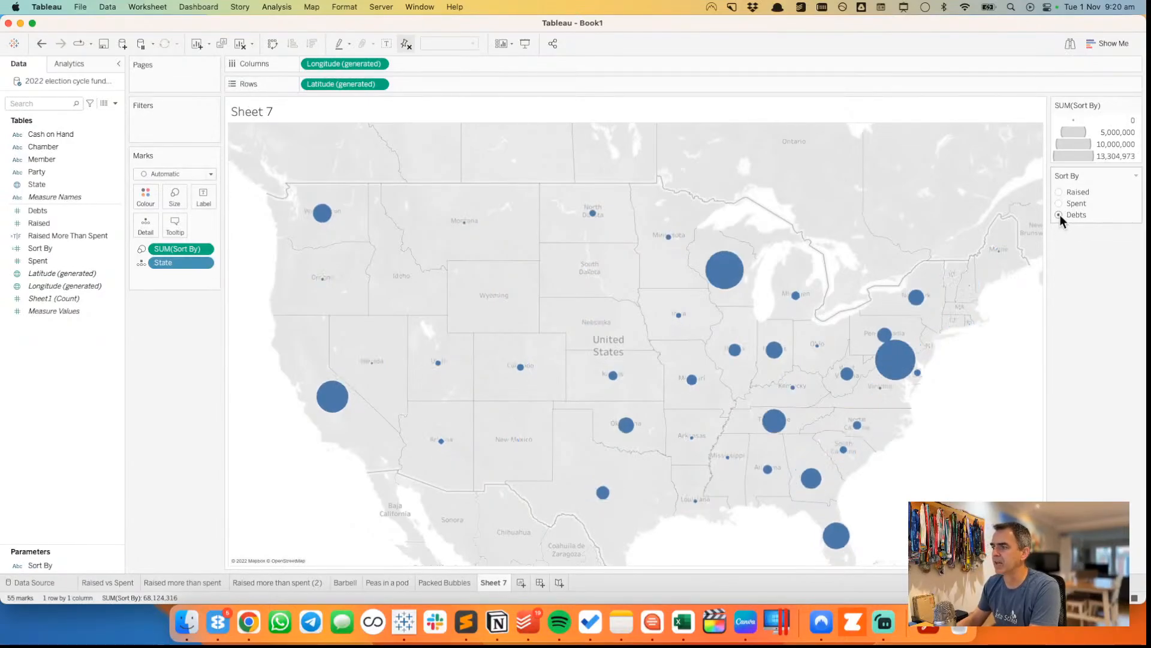
- Colour the map's bubbles dark grey
click(146, 199)
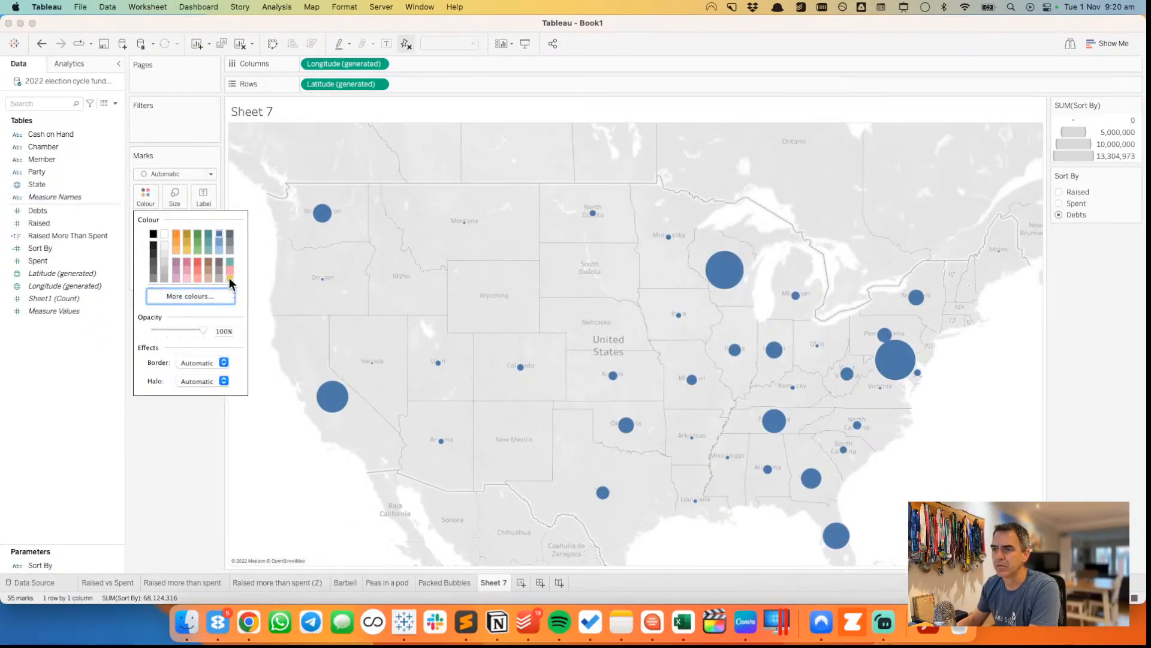
click(153, 252)
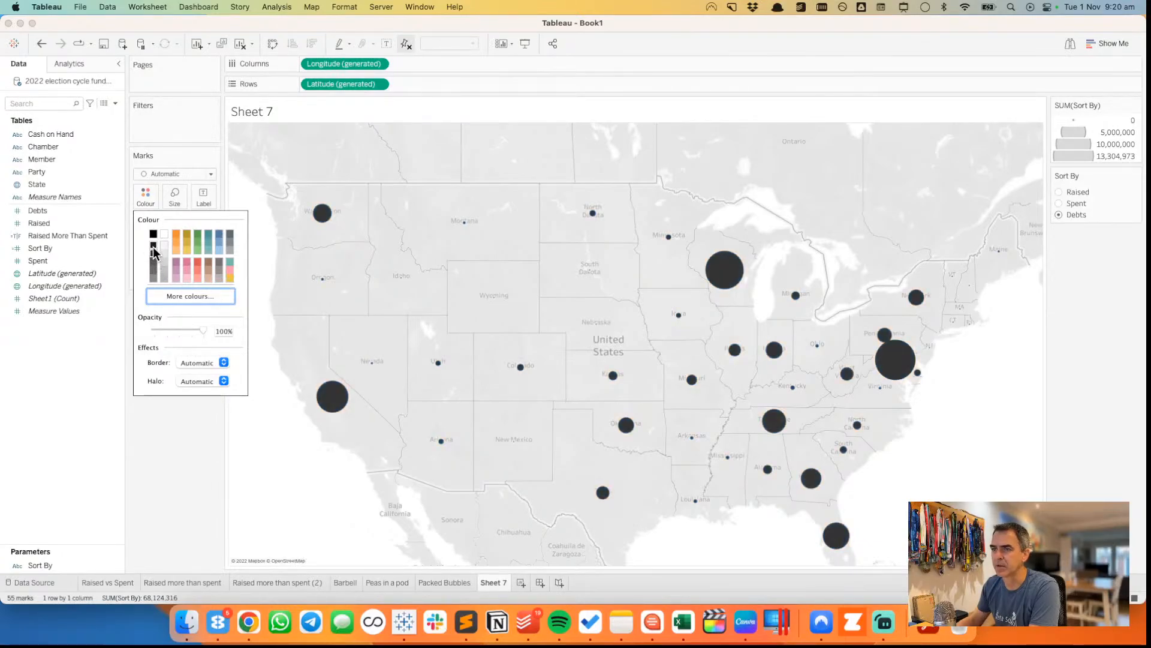
click(170, 472)
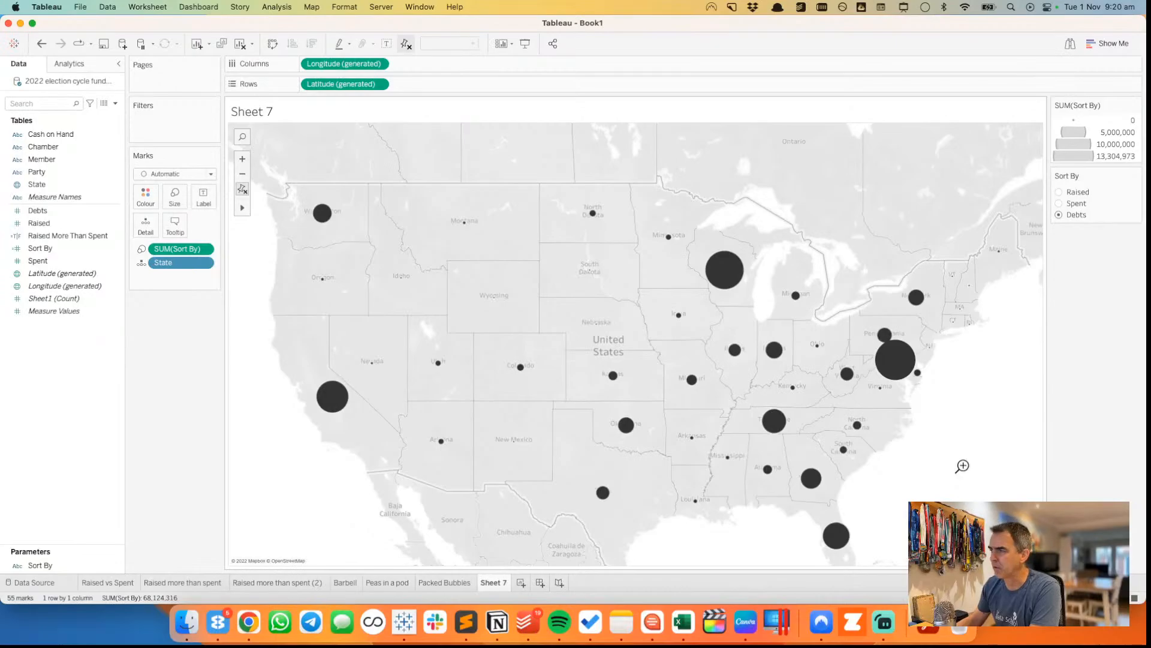
- Inspect the state bubbles and switch the Sort By parameter through Spent and Raised, finishing with Spent
mouse_move(888, 359)
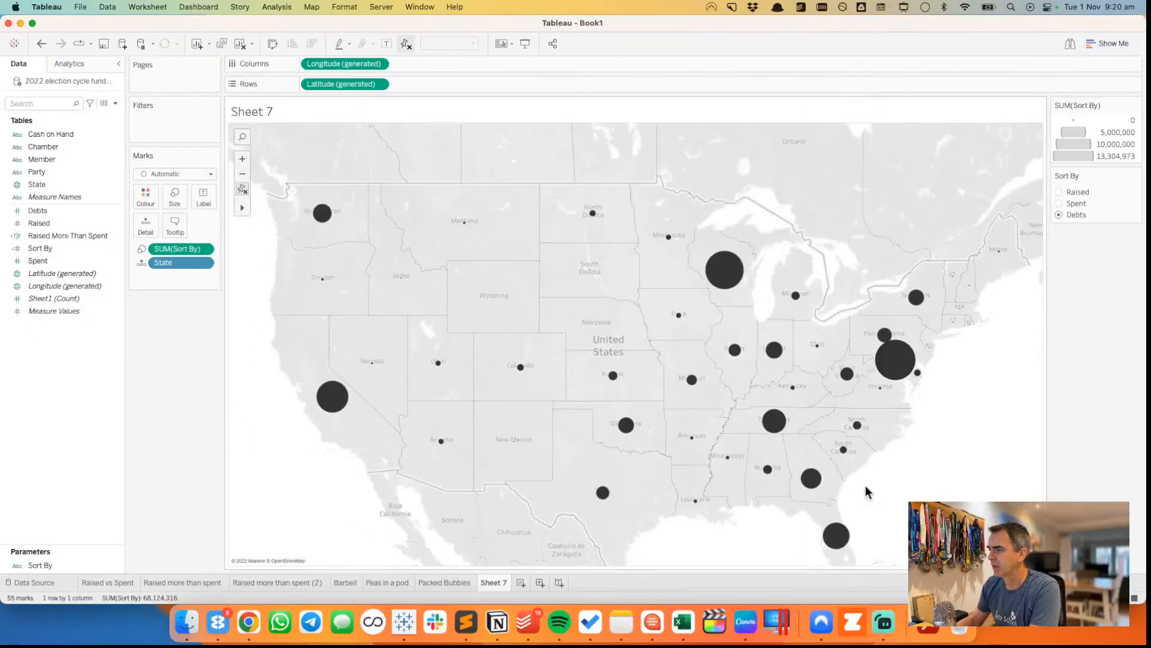
mouse_move(816, 484)
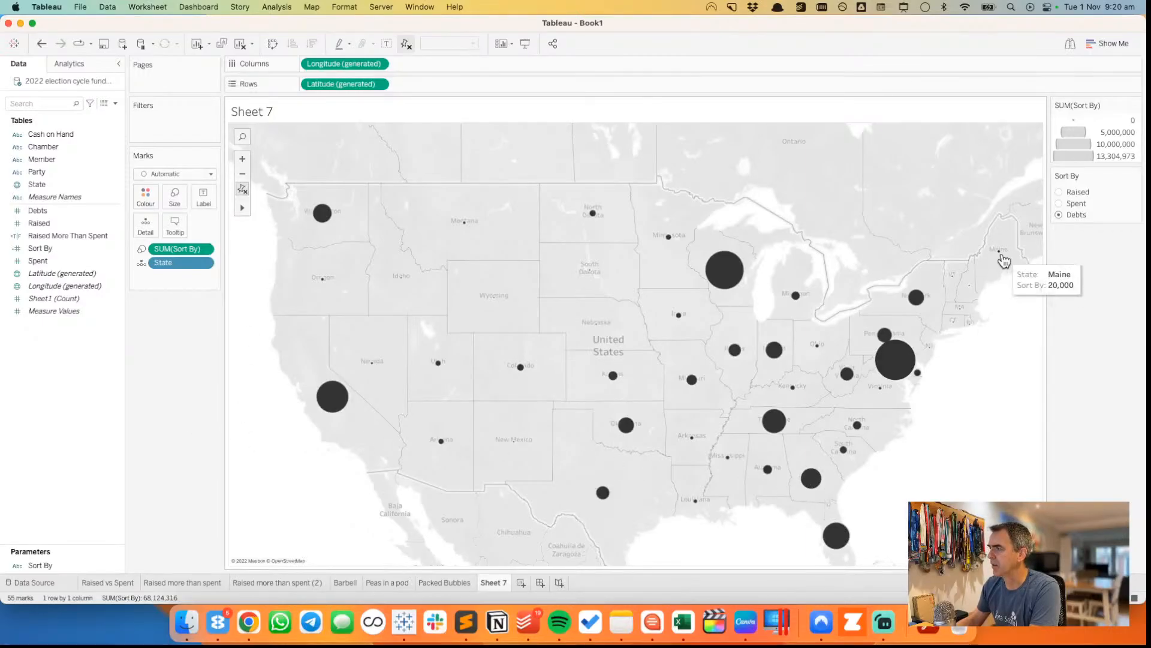
click(1061, 203)
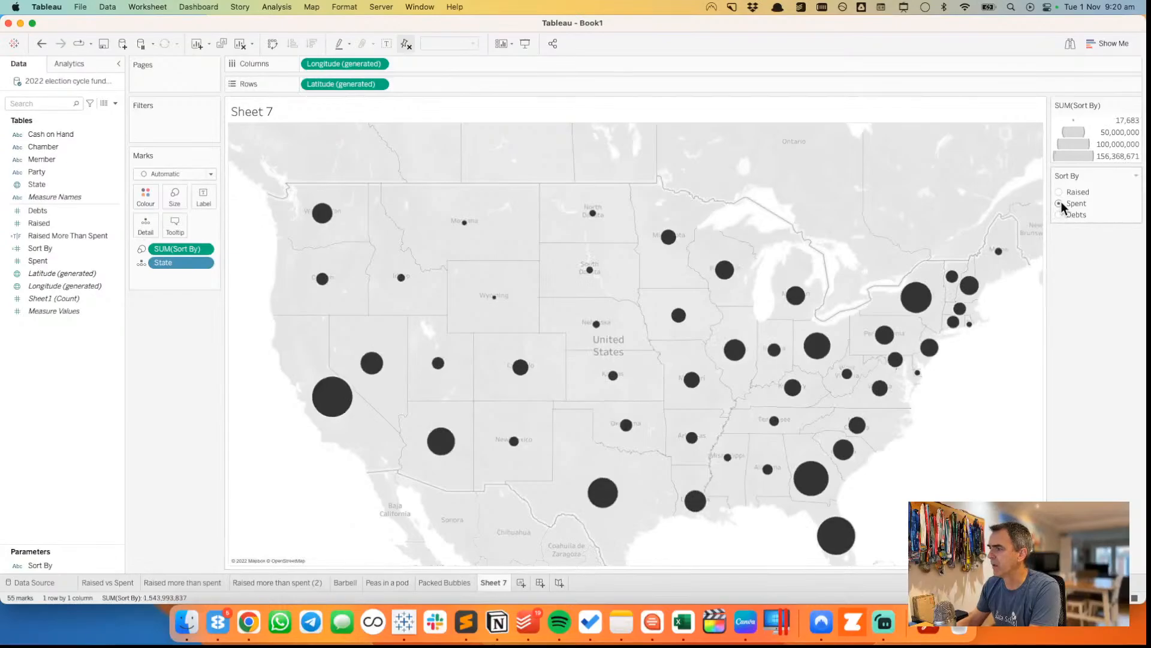
click(1058, 192)
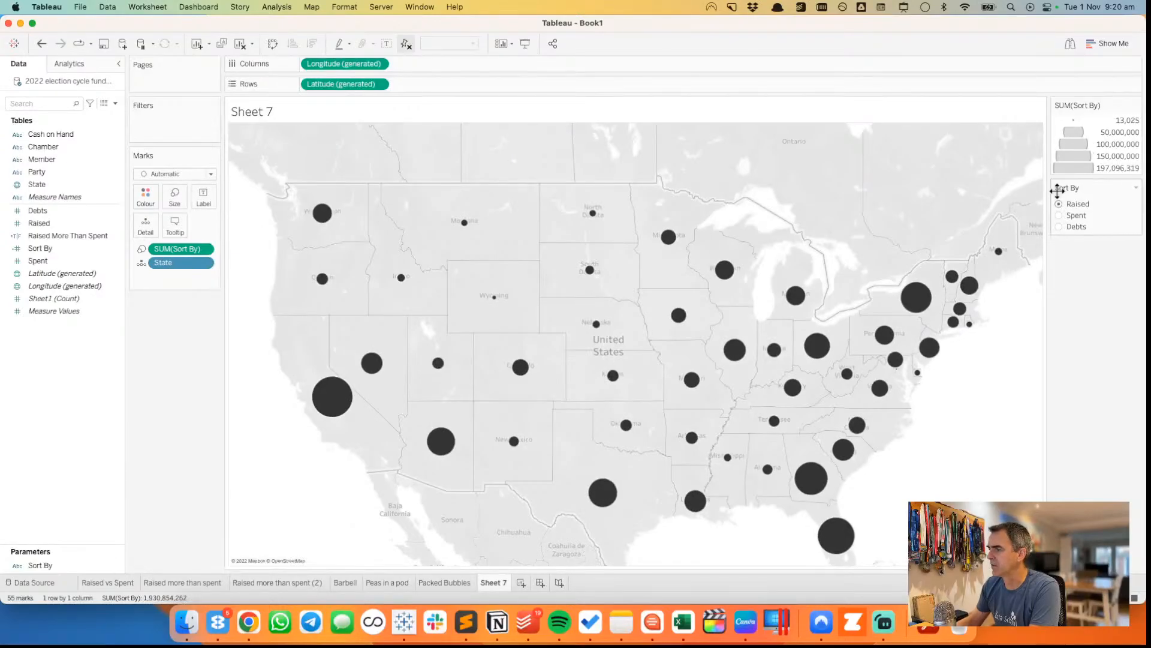
click(1058, 215)
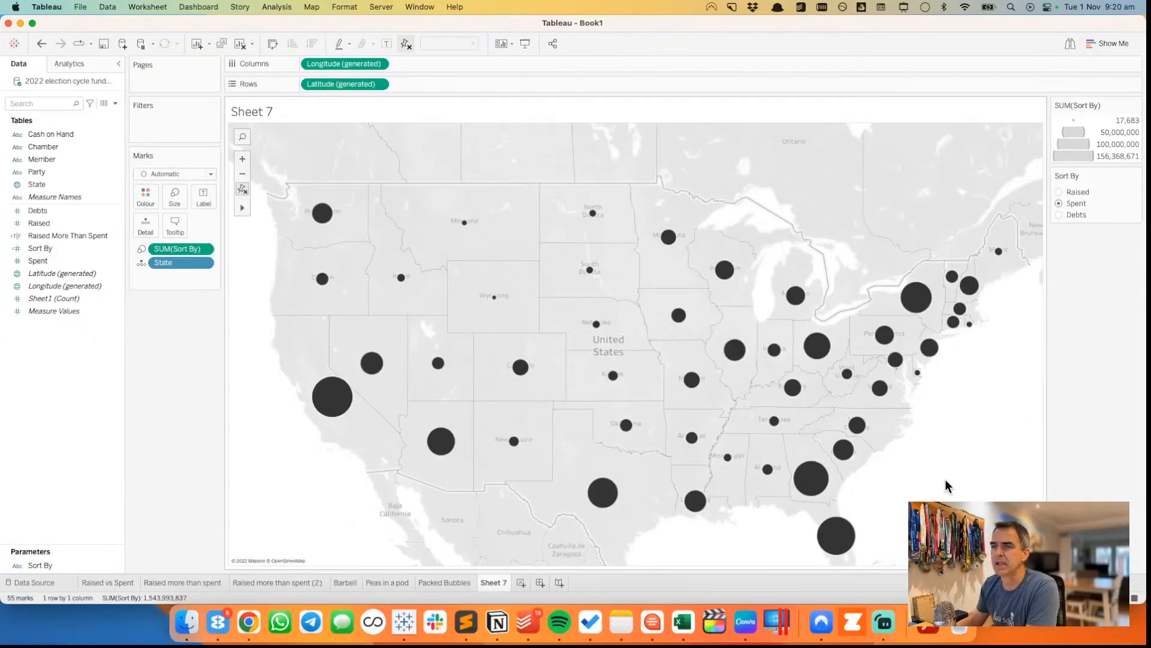
- Rename Sheet 7 as Bubble Map and duplicate the sheet
double_click(494, 582)
text(But)
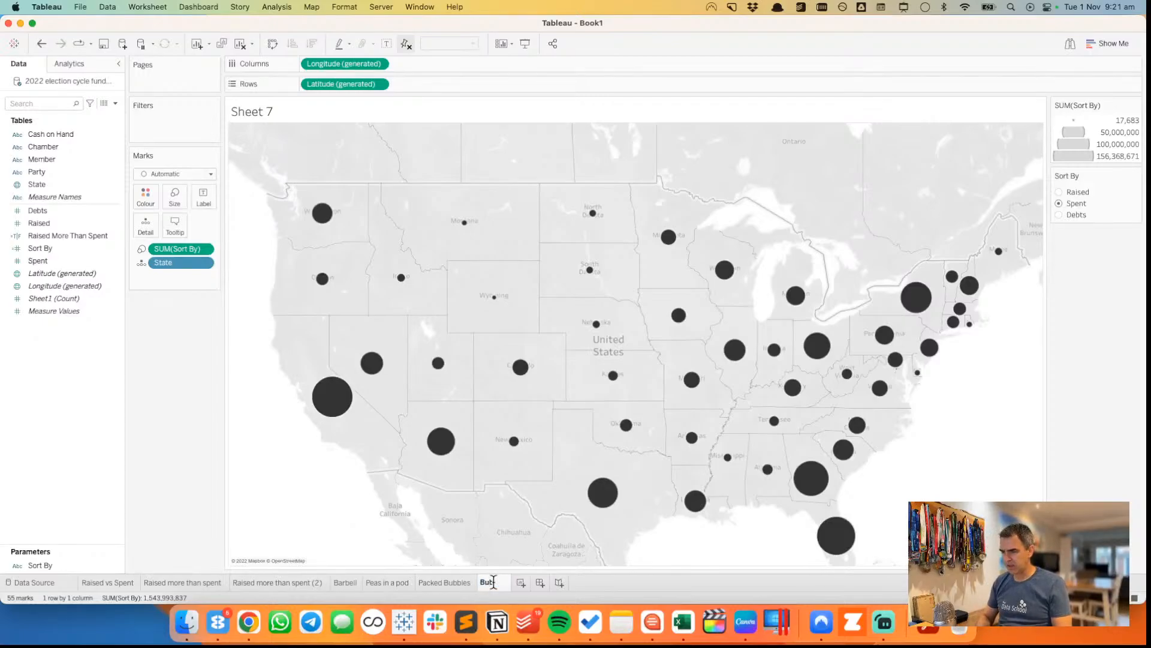
text(ble Map)
key(Return)
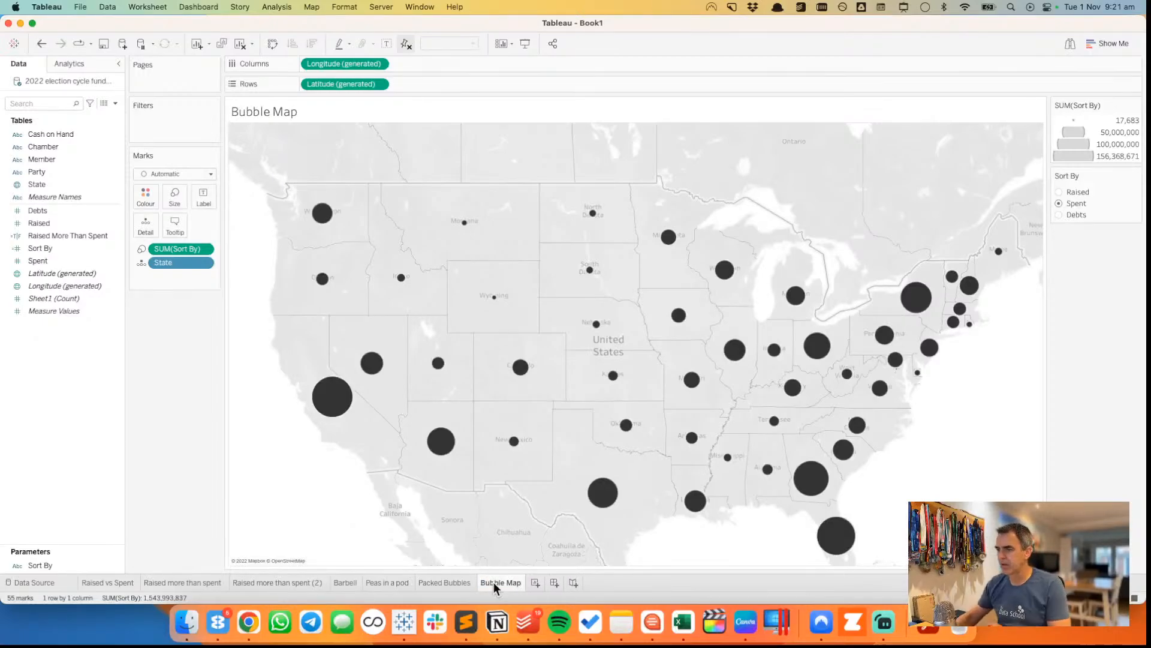
right_click(494, 582)
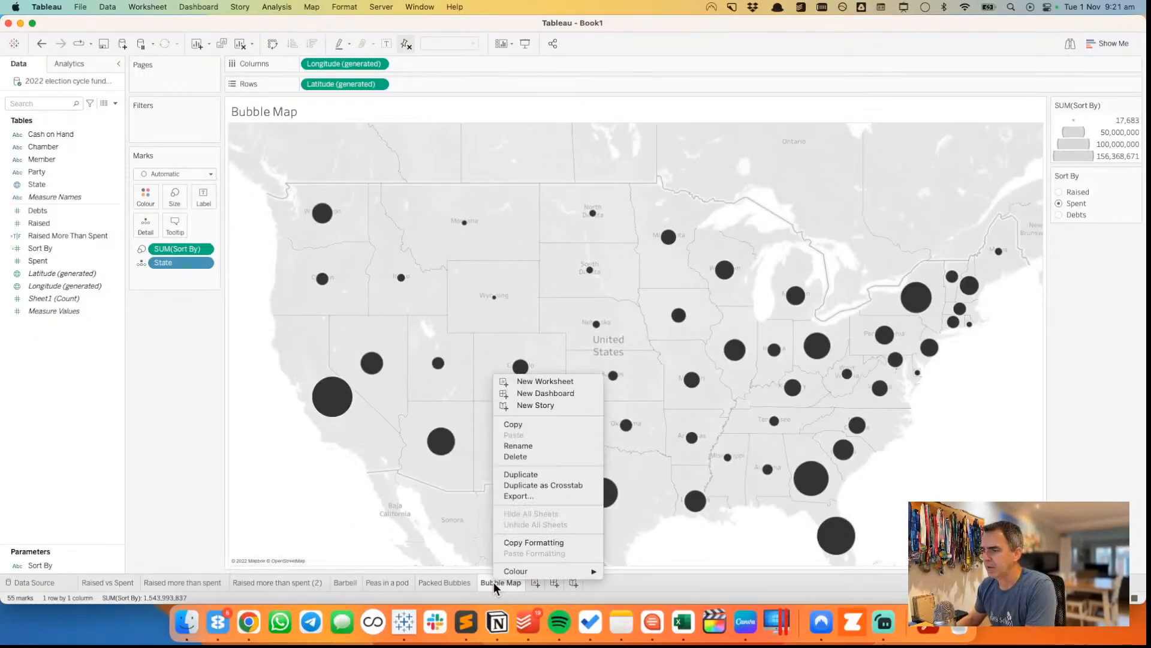
click(506, 476)
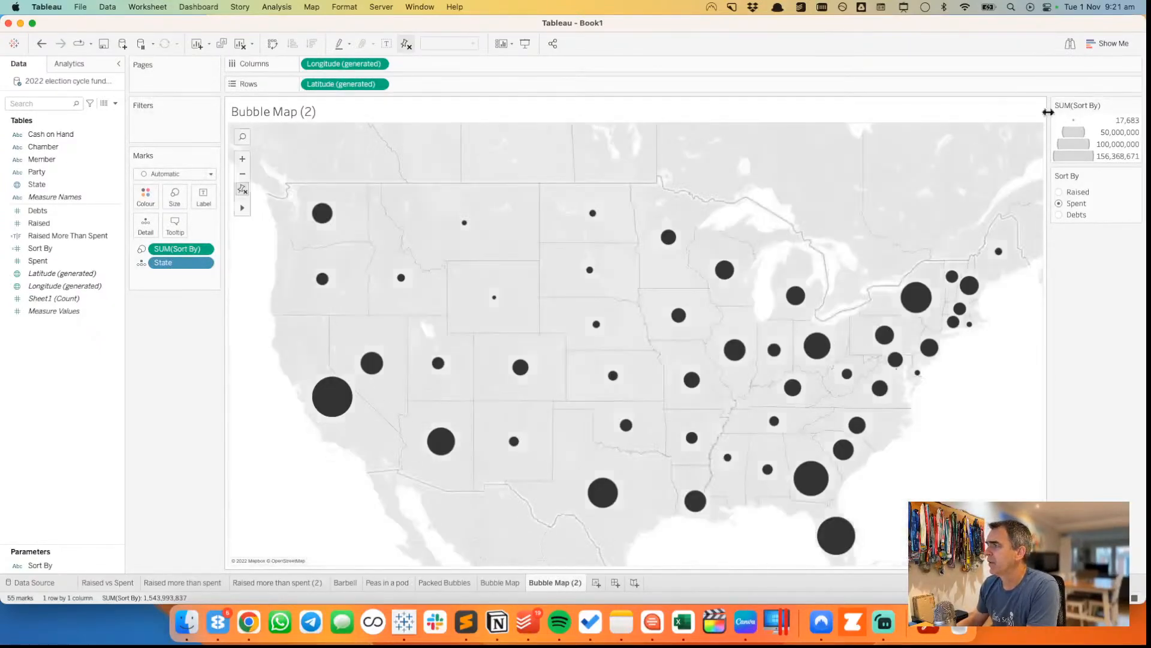
- Change the duplicated map's marks to pies, with Sort By as the angle and Party as the colour
click(1116, 43)
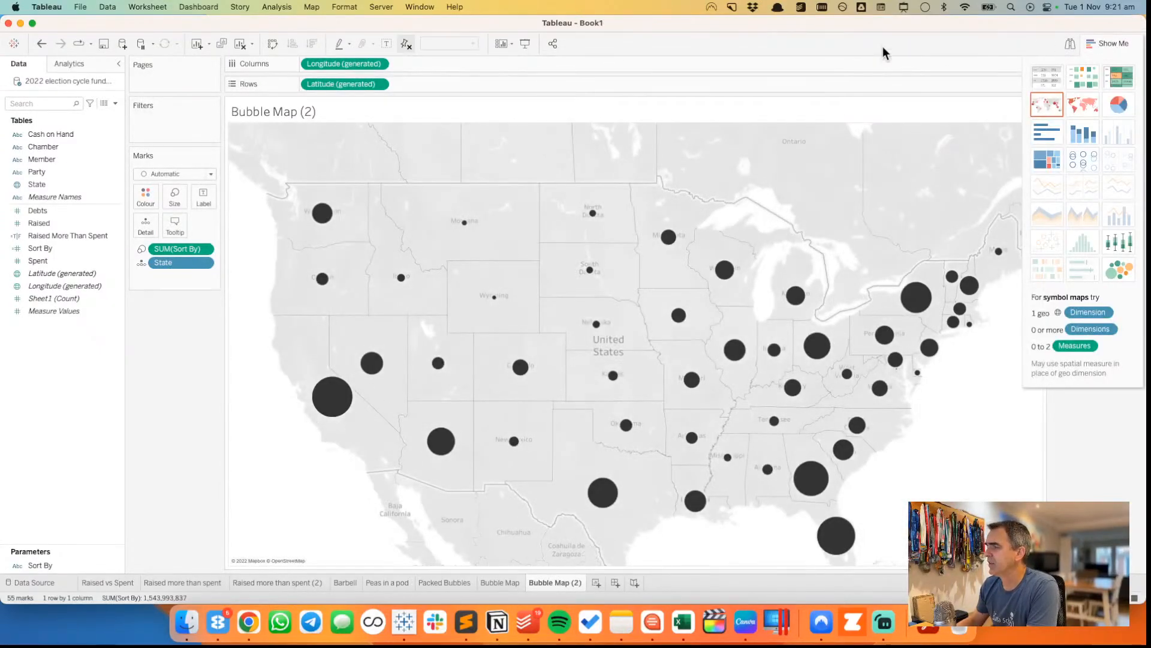
click(183, 174)
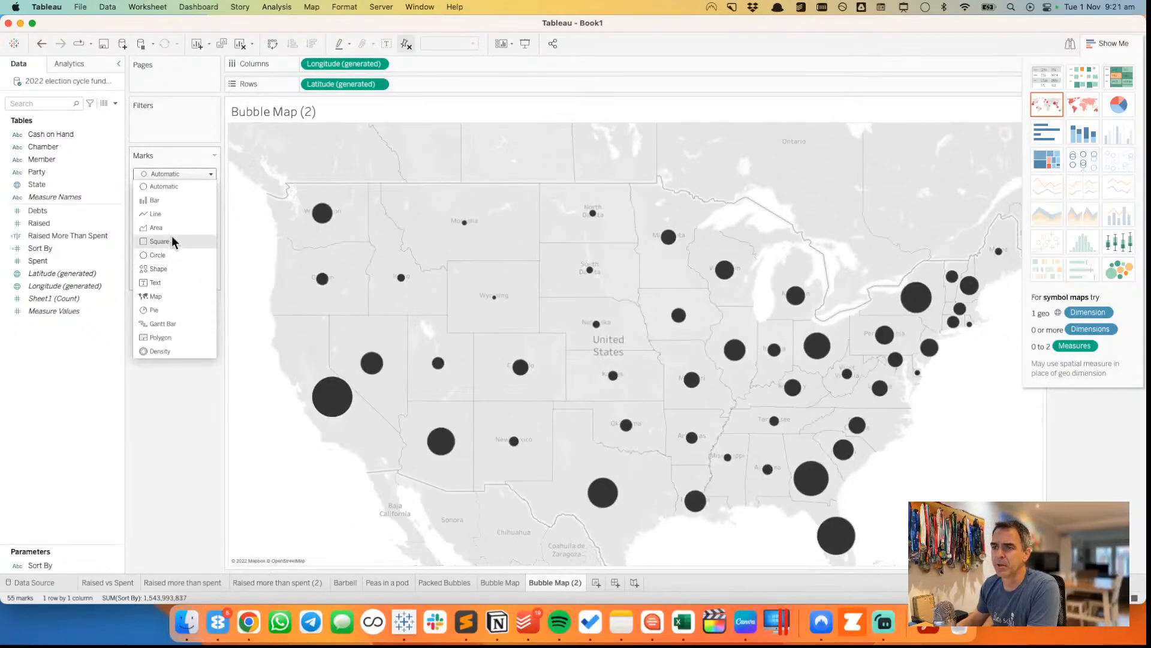
click(175, 310)
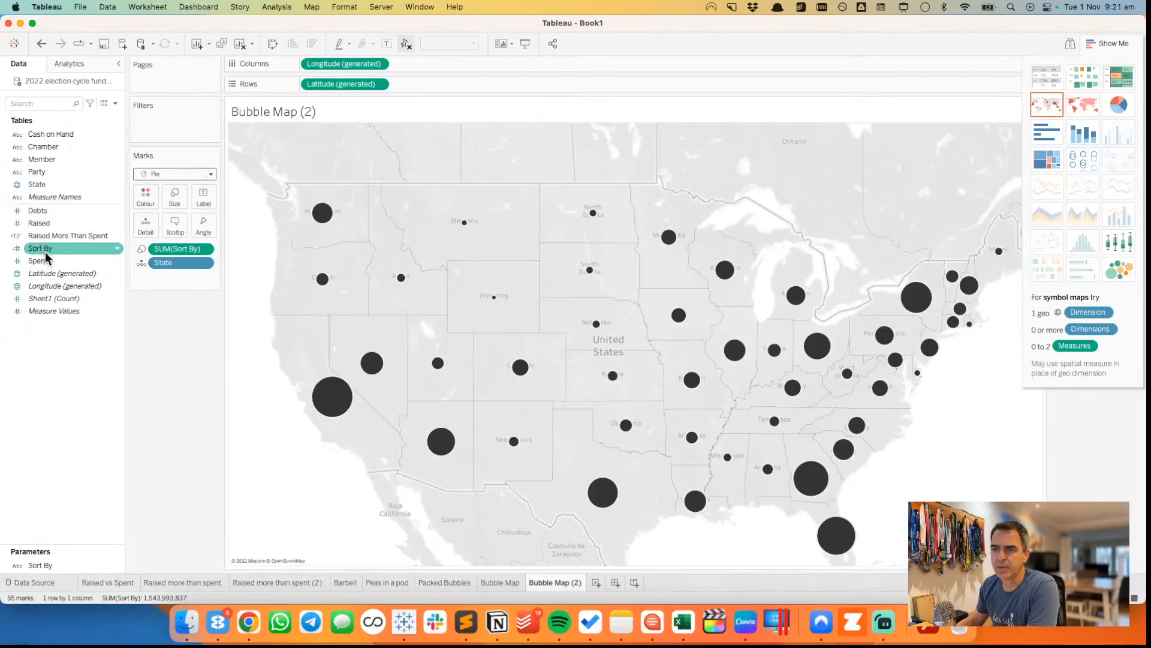
drag(42, 172, 196, 227)
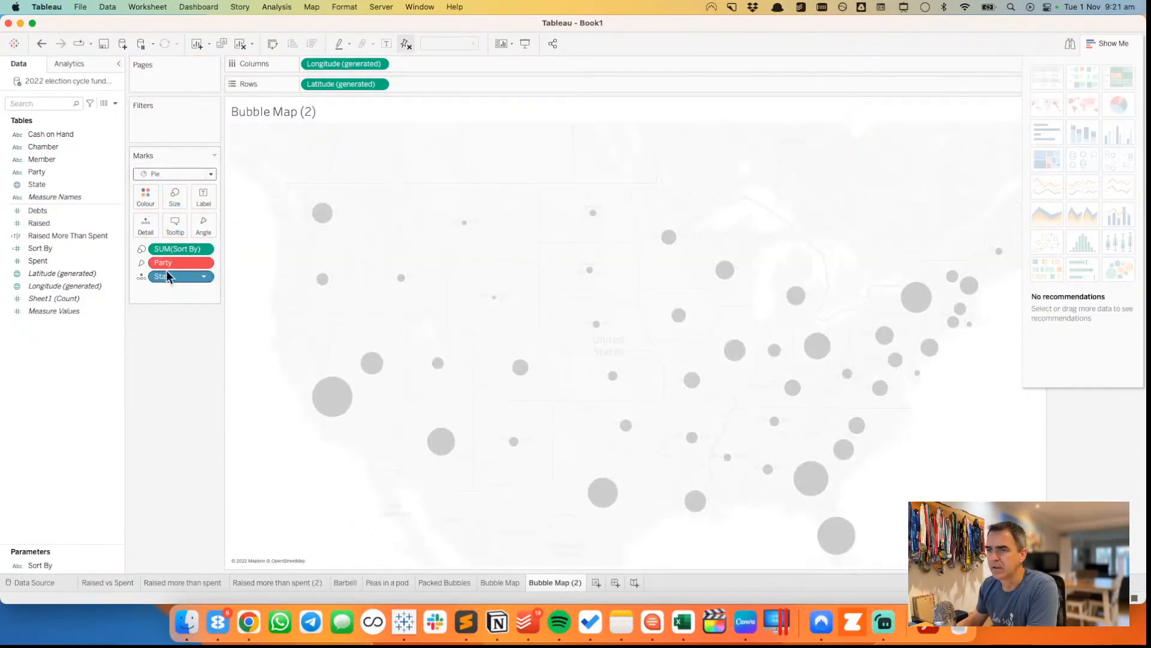
click(41, 43)
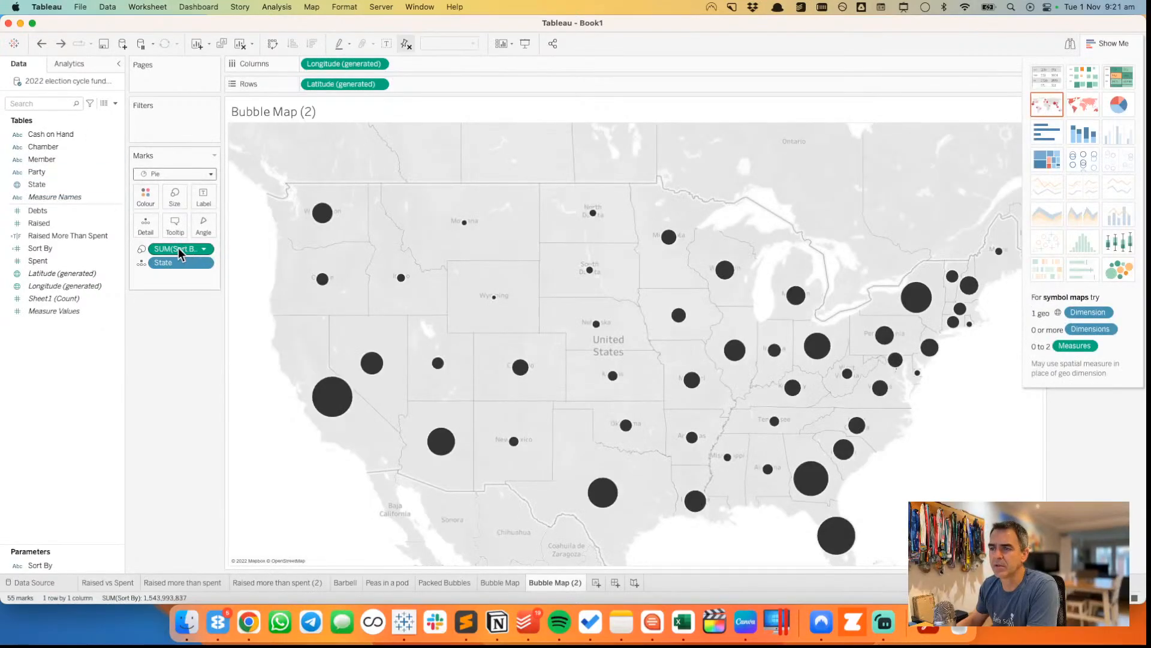
drag(178, 247, 201, 227)
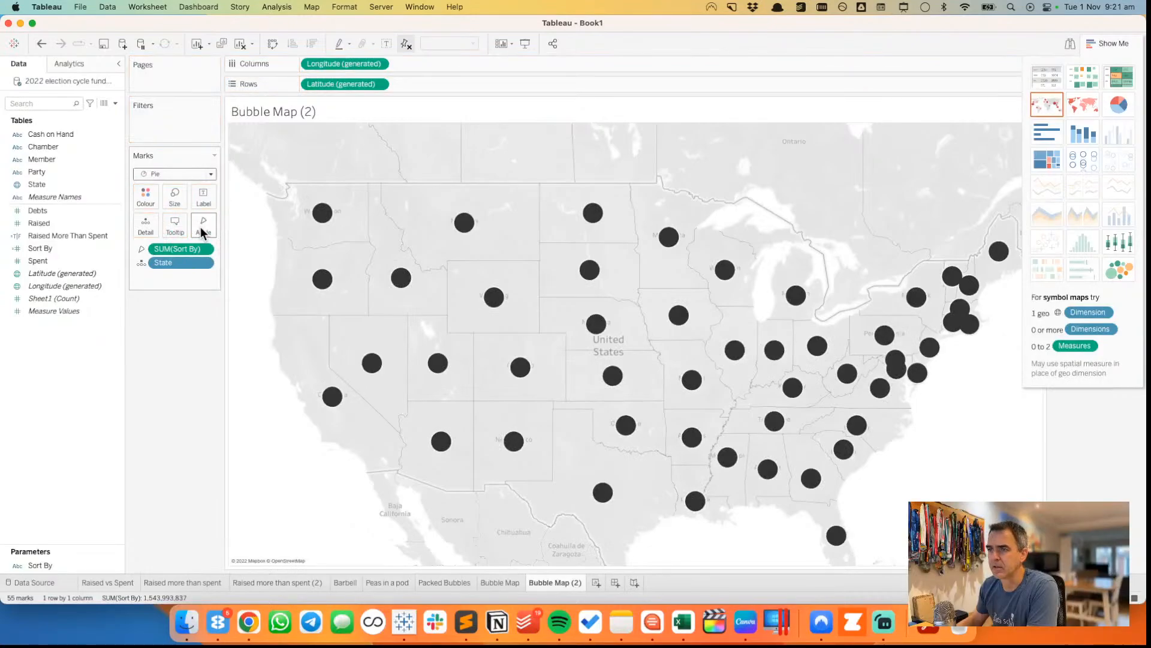
drag(53, 172, 156, 197)
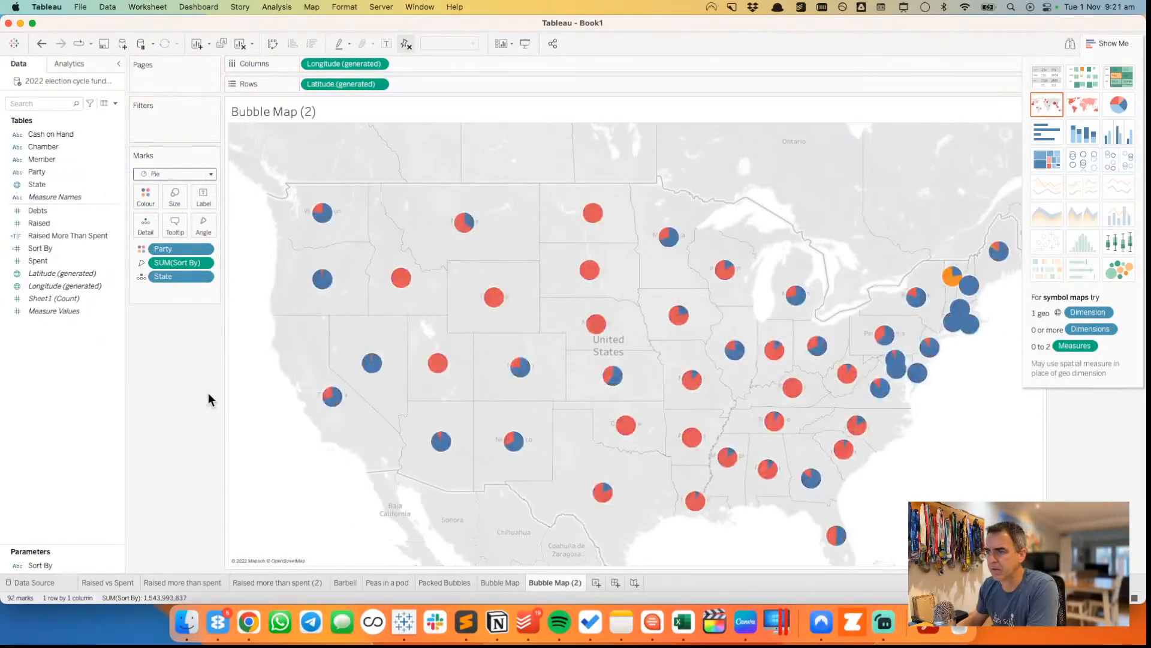
click(1115, 43)
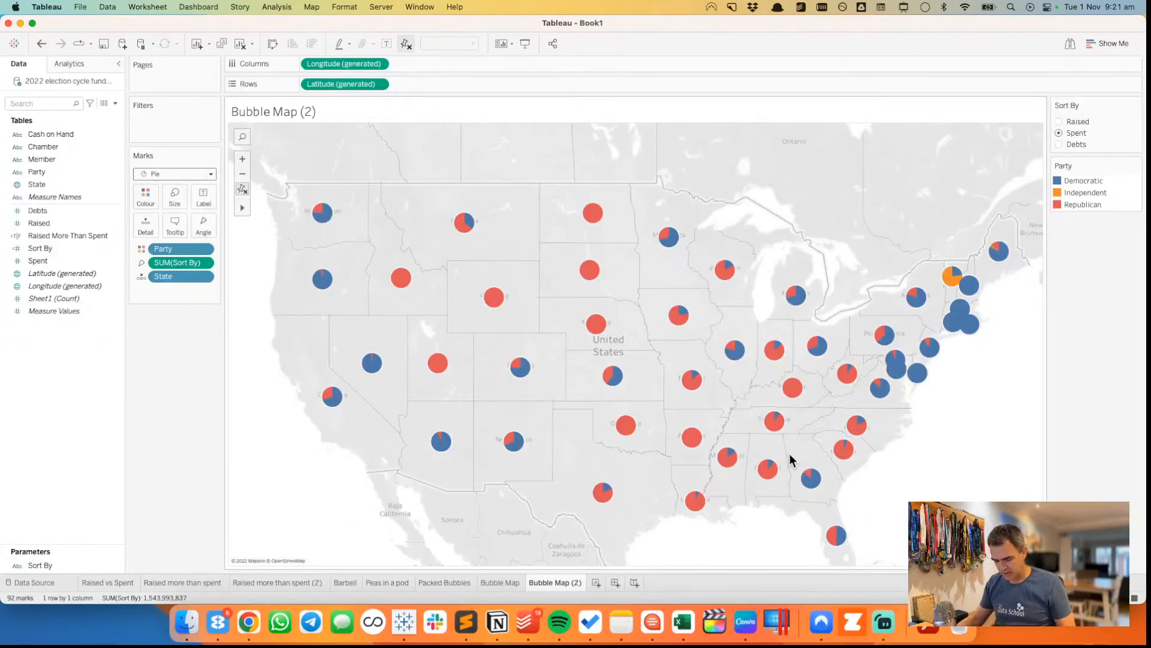
- Switch the pie map's Sort By parameter through Raised to Debts and examine Georgia's split by party
key(ctrl+a)
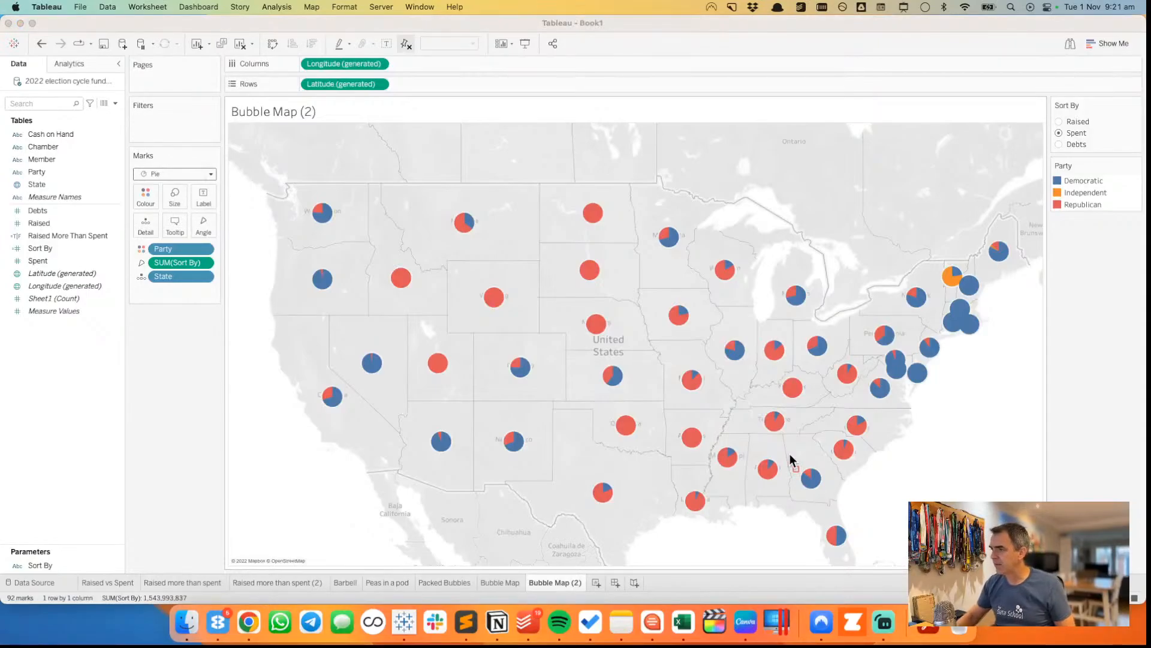
drag(797, 468, 838, 503)
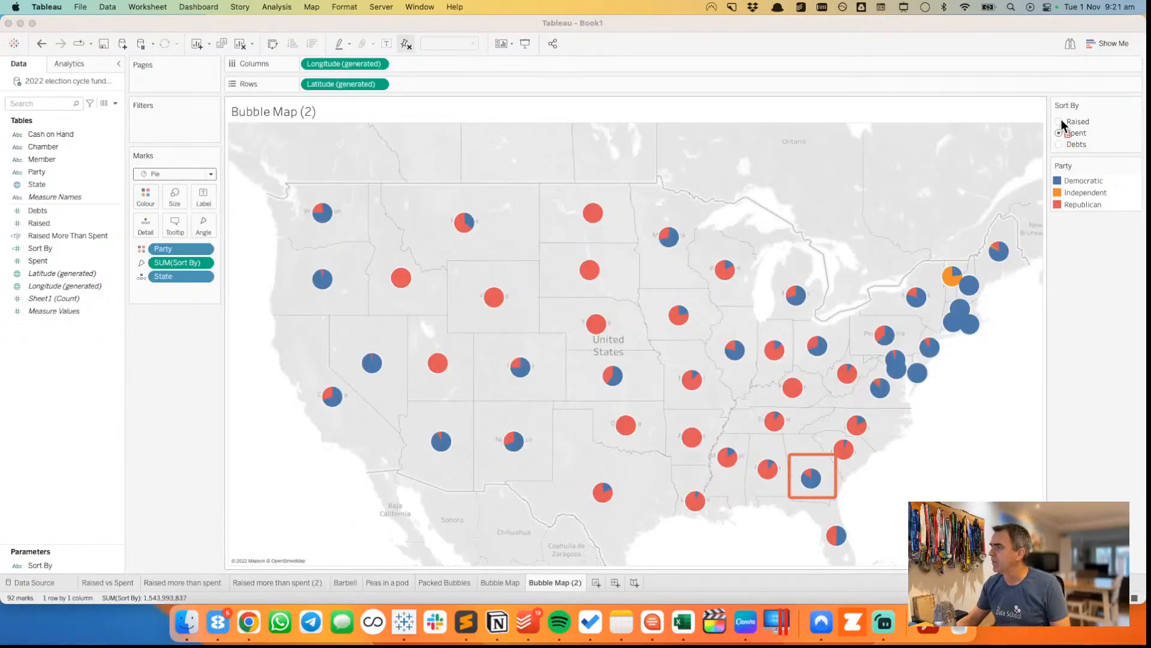
click(1060, 121)
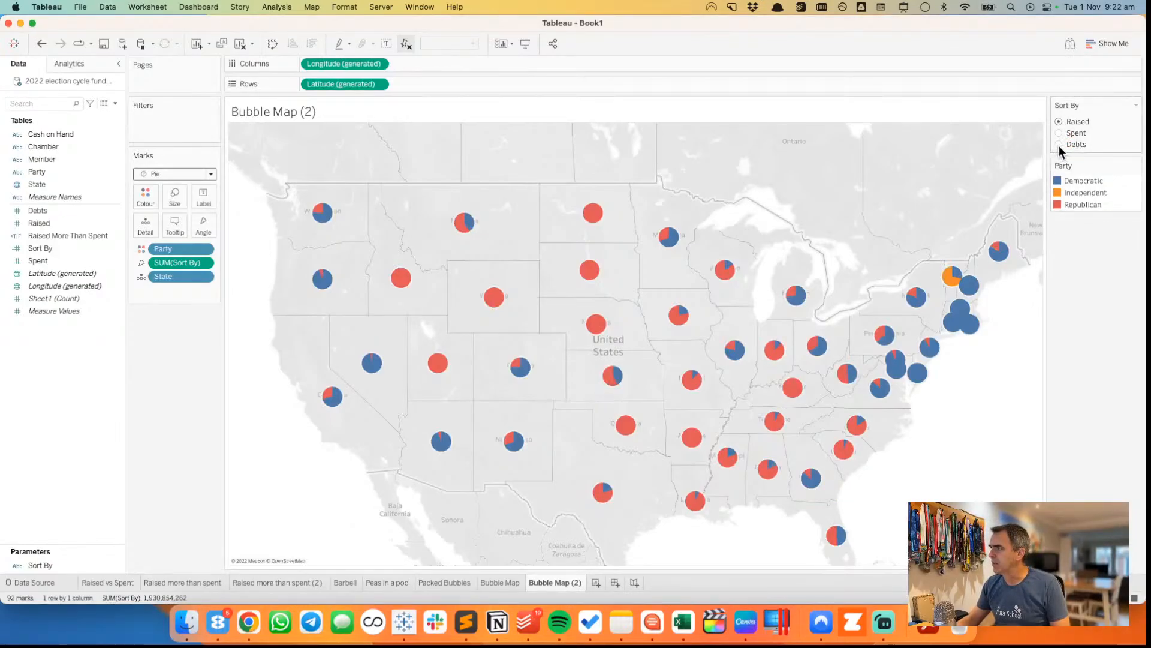
click(1059, 145)
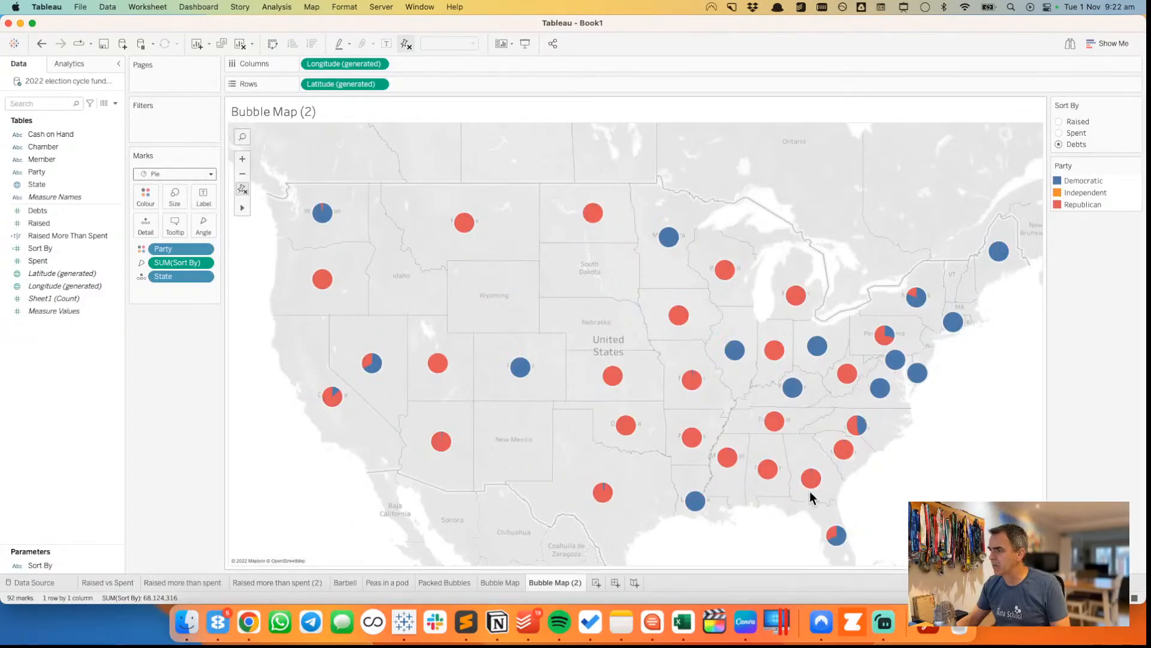
mouse_move(810, 491)
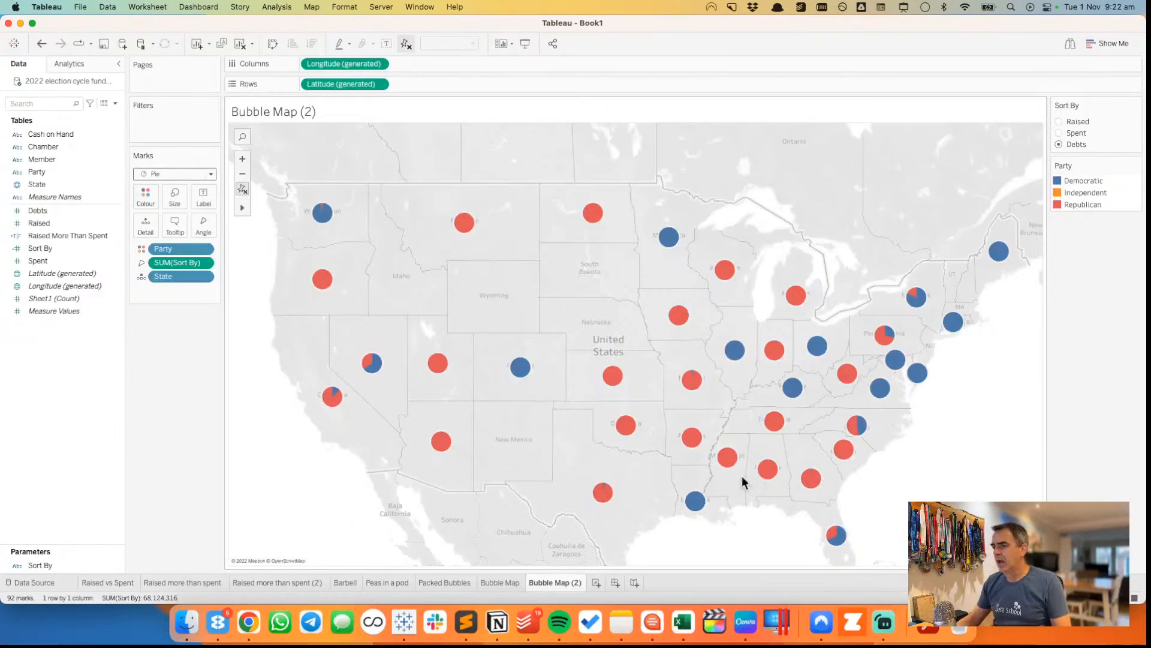
- Rename the Bubble Map (2) sheet as Pies on a Map
double_click(553, 583)
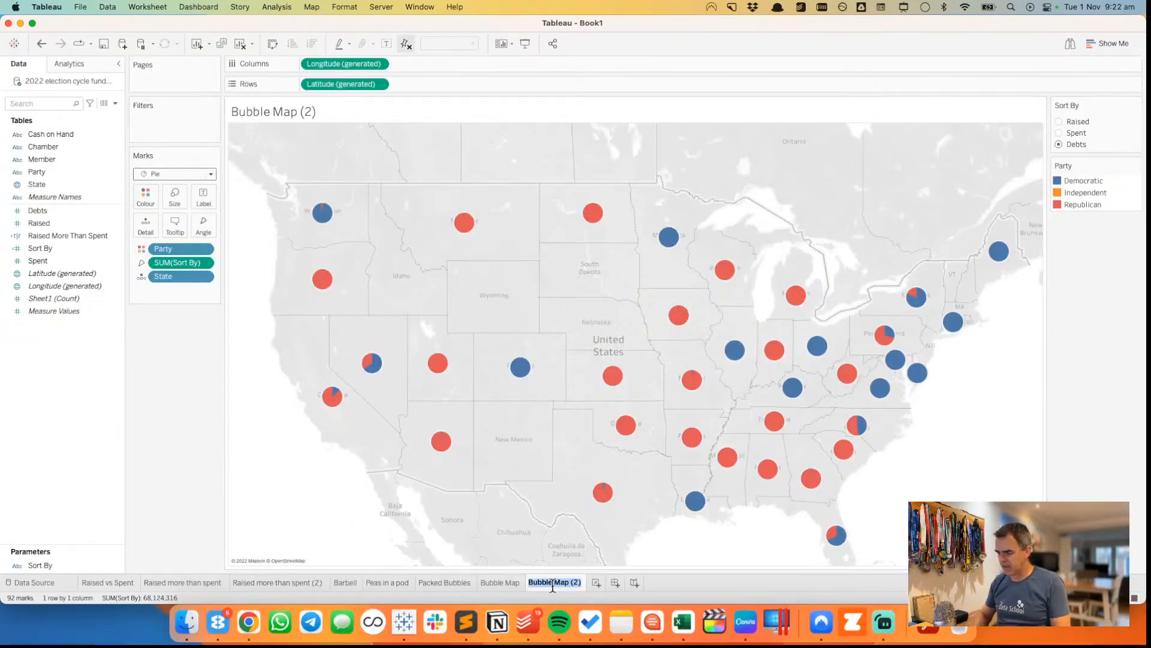
text(Pies on)
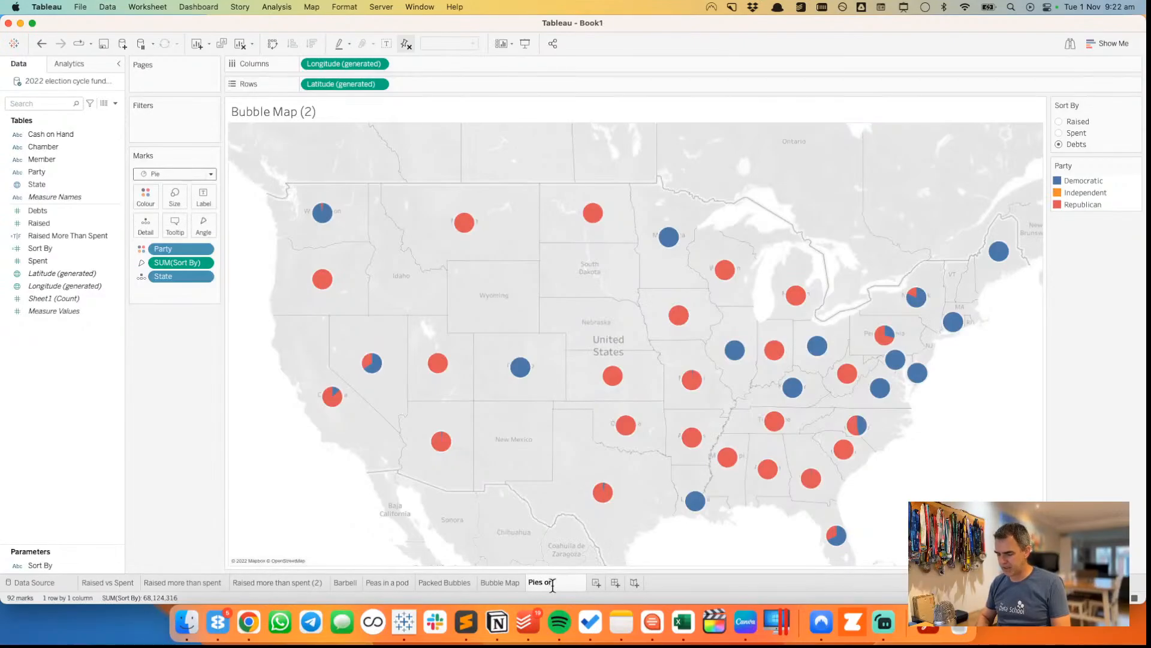
text( a Map)
key(Return)
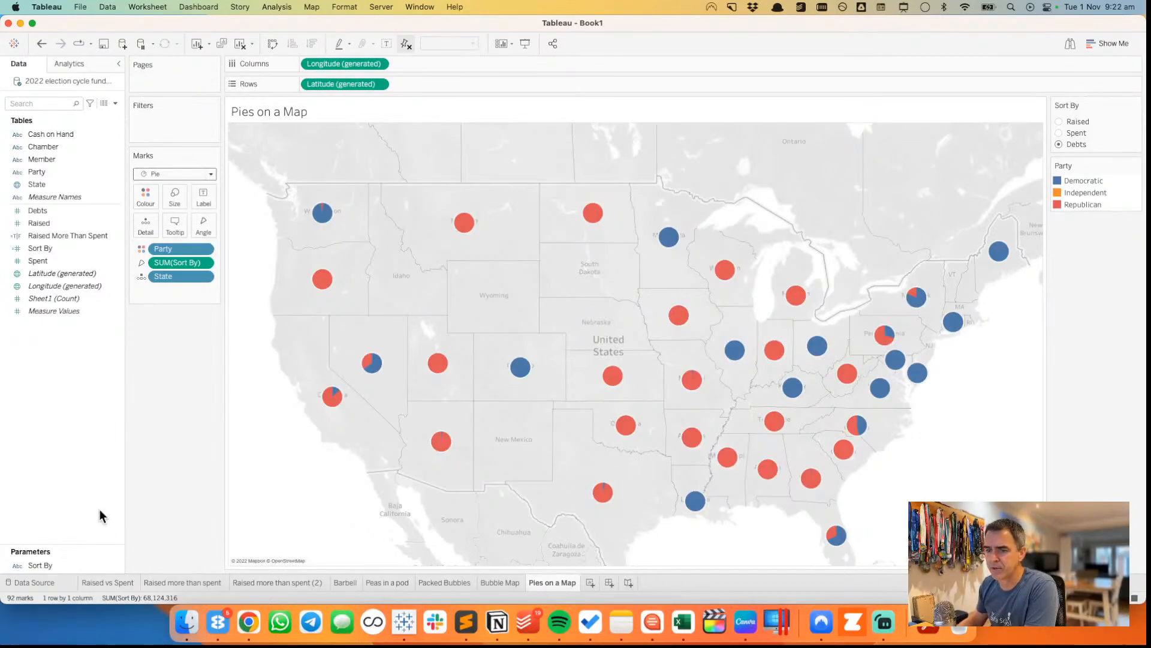
- Start adding a spatial file connection to the 2022 election cycle fundraising data source
click(62, 580)
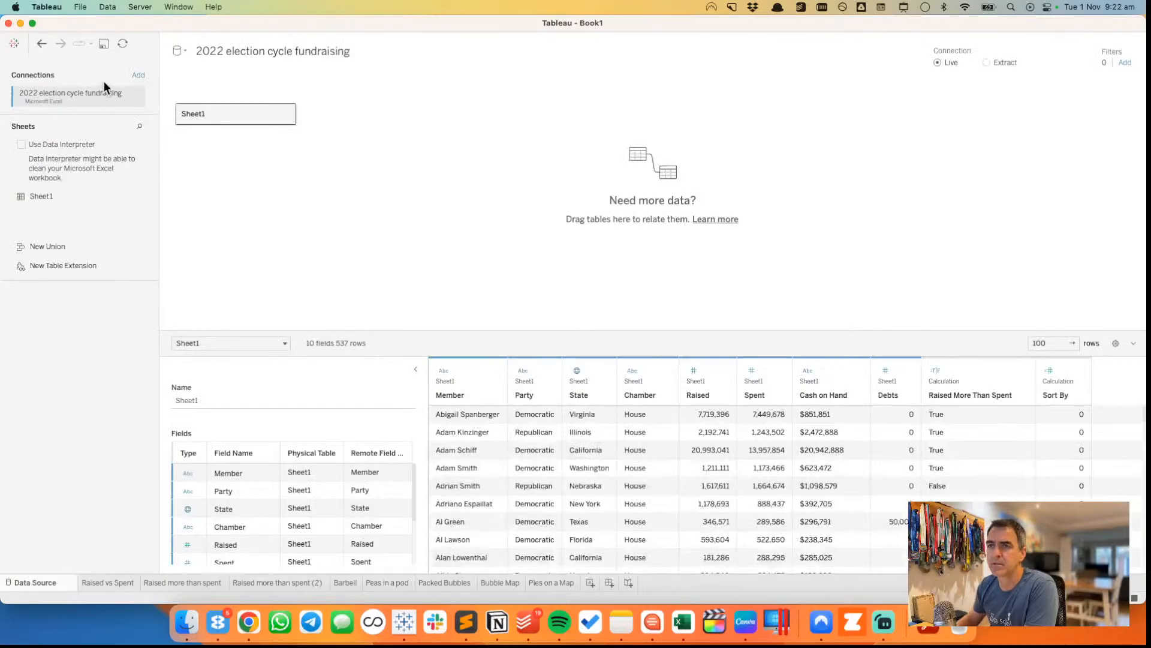
click(139, 75)
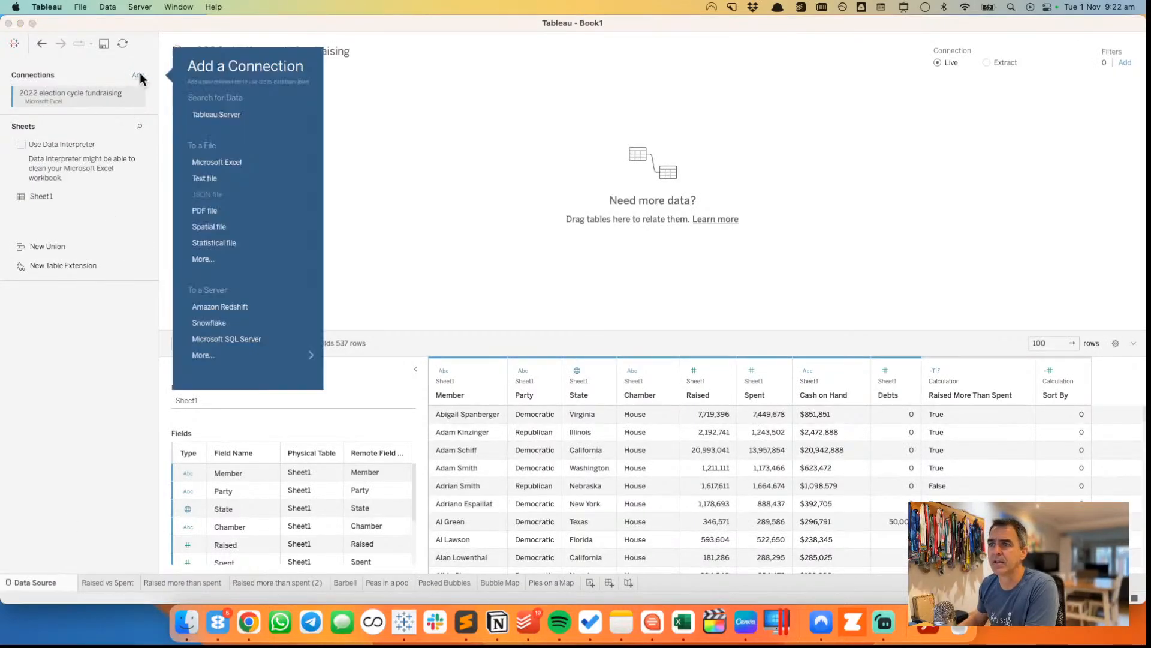
click(222, 229)
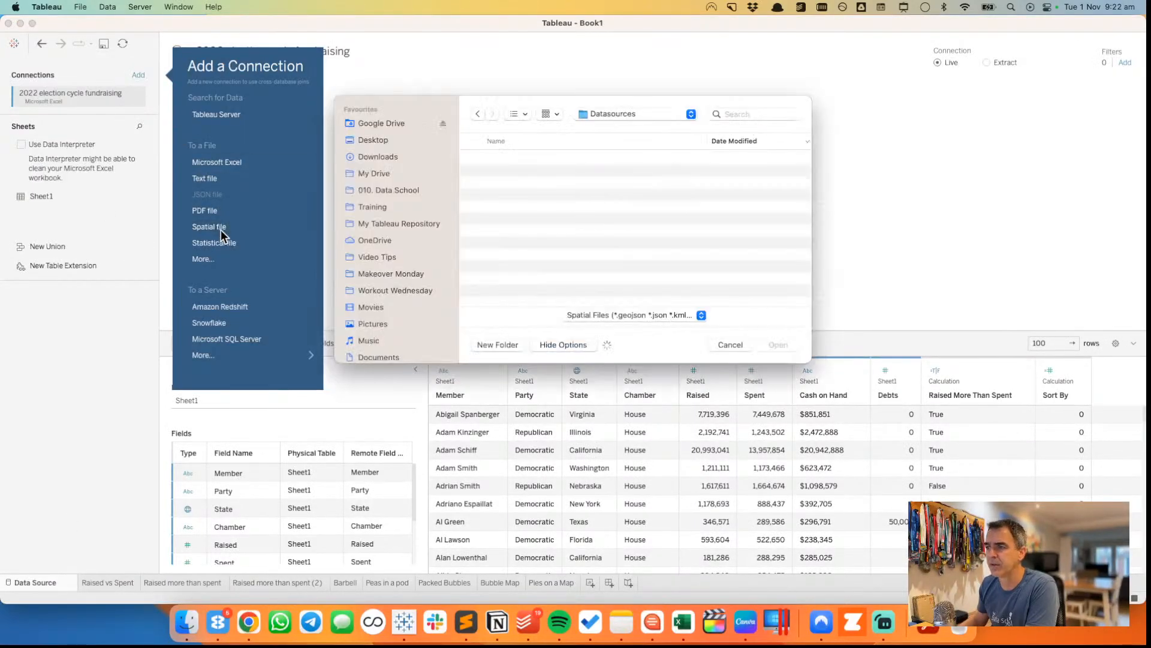
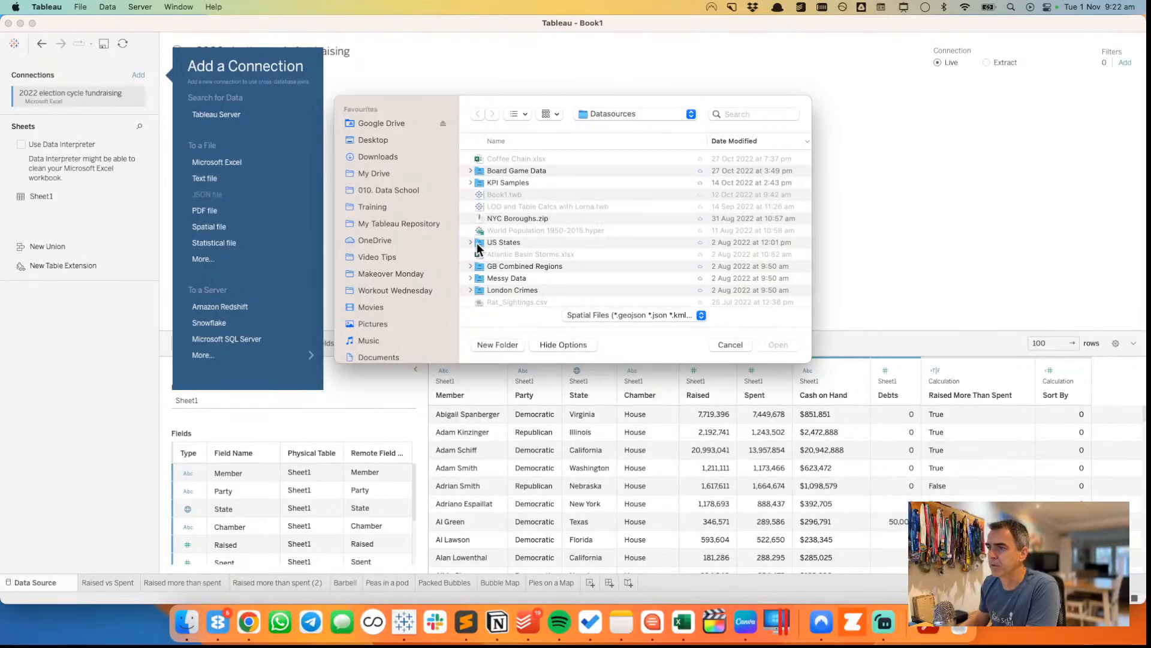
- Search My Drive's Datasources folder, sorted by name, for a US states shapefile and look inside the states_and_counties_boom folder
click(377, 173)
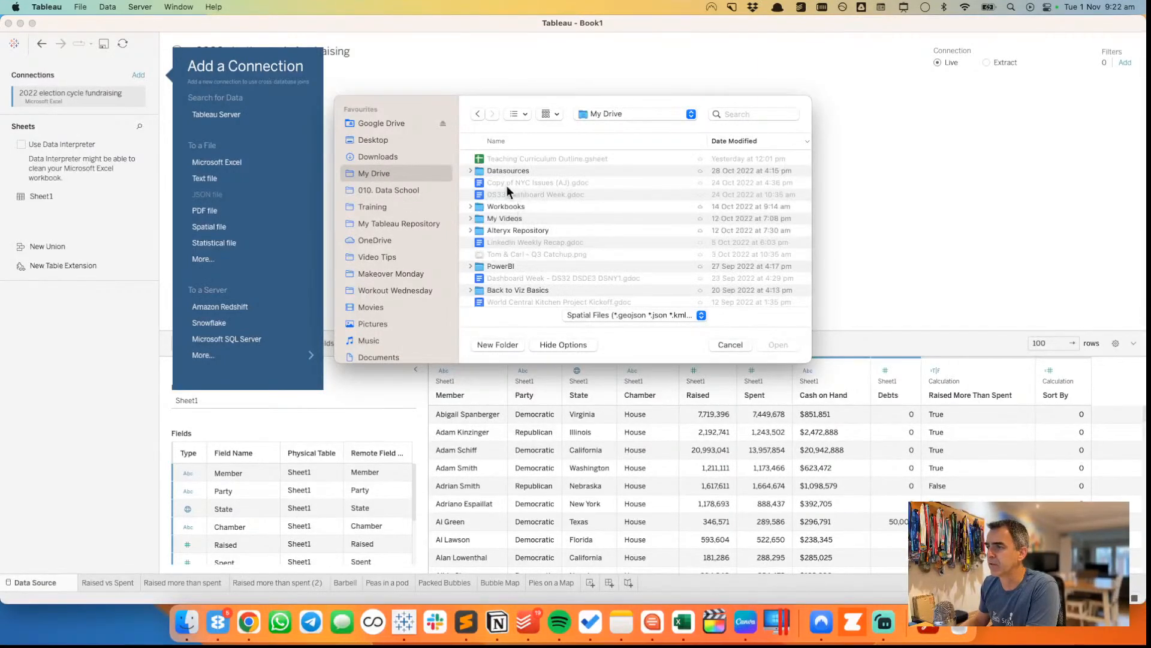
double_click(481, 171)
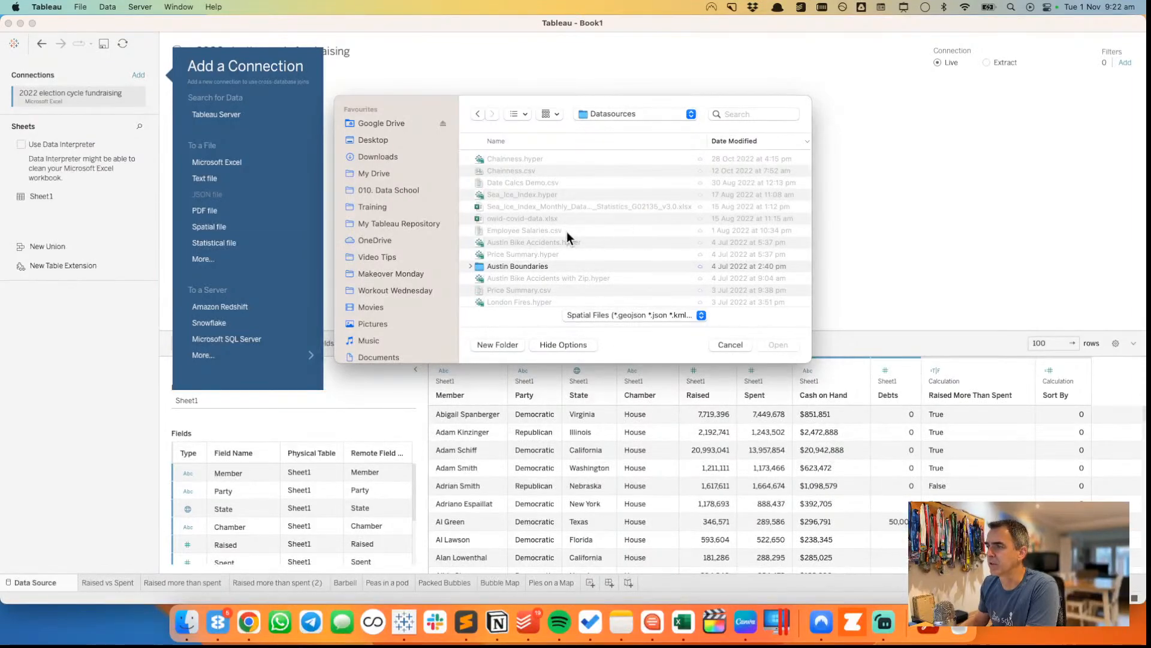
scroll(567, 233, down, 5)
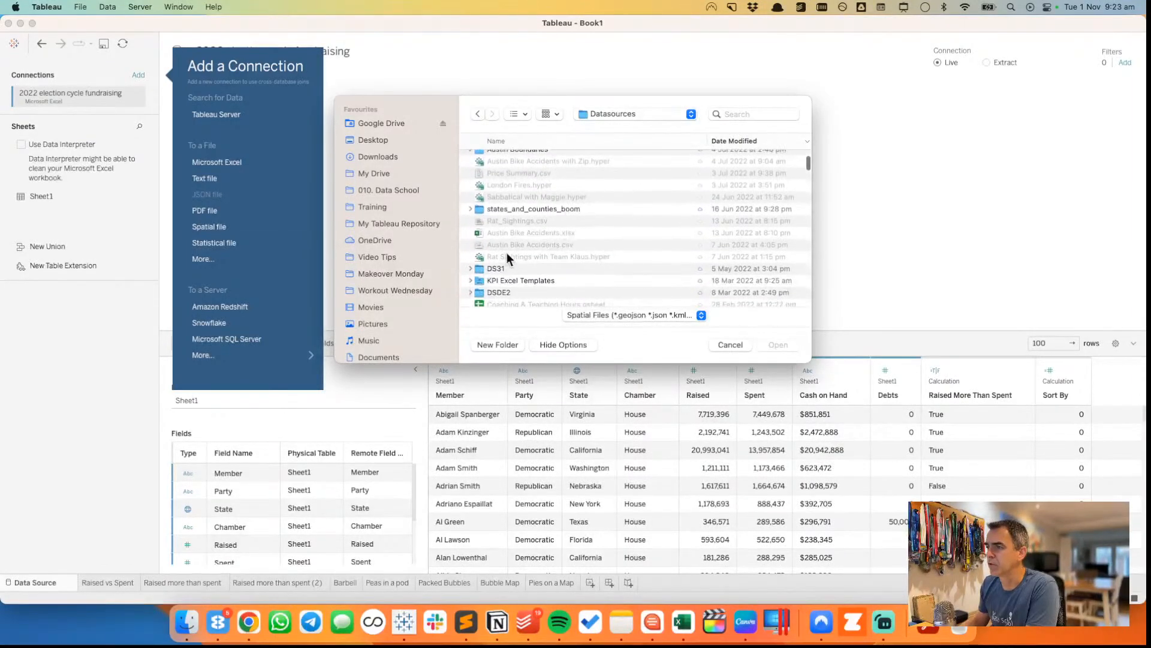
click(470, 209)
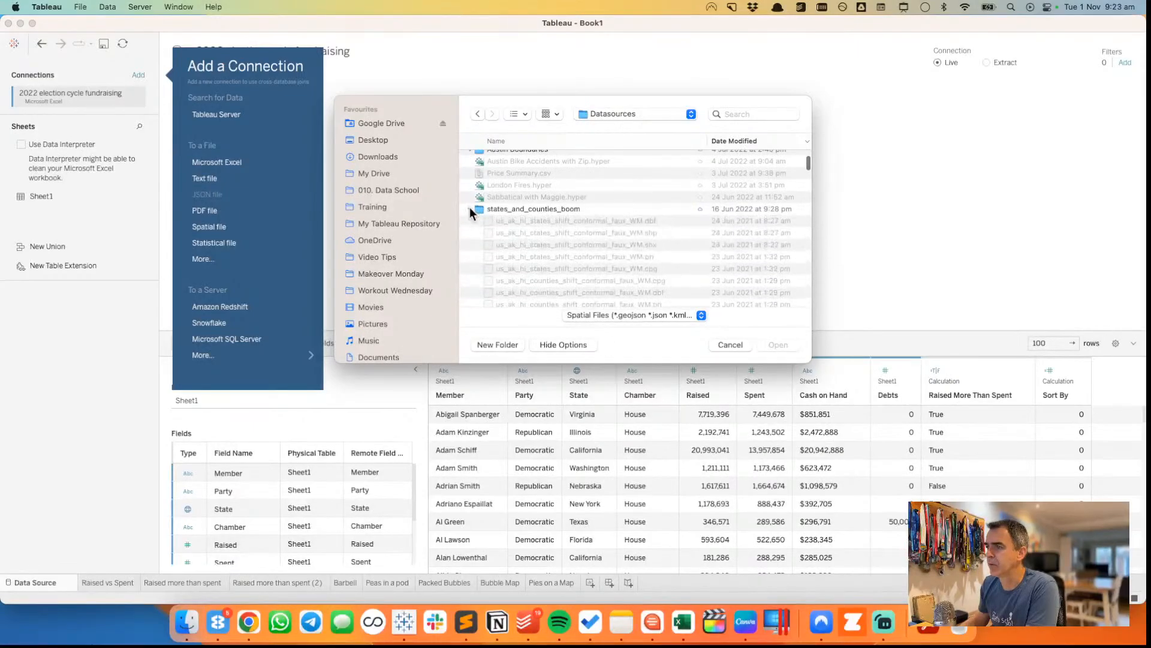
click(470, 207)
click(505, 142)
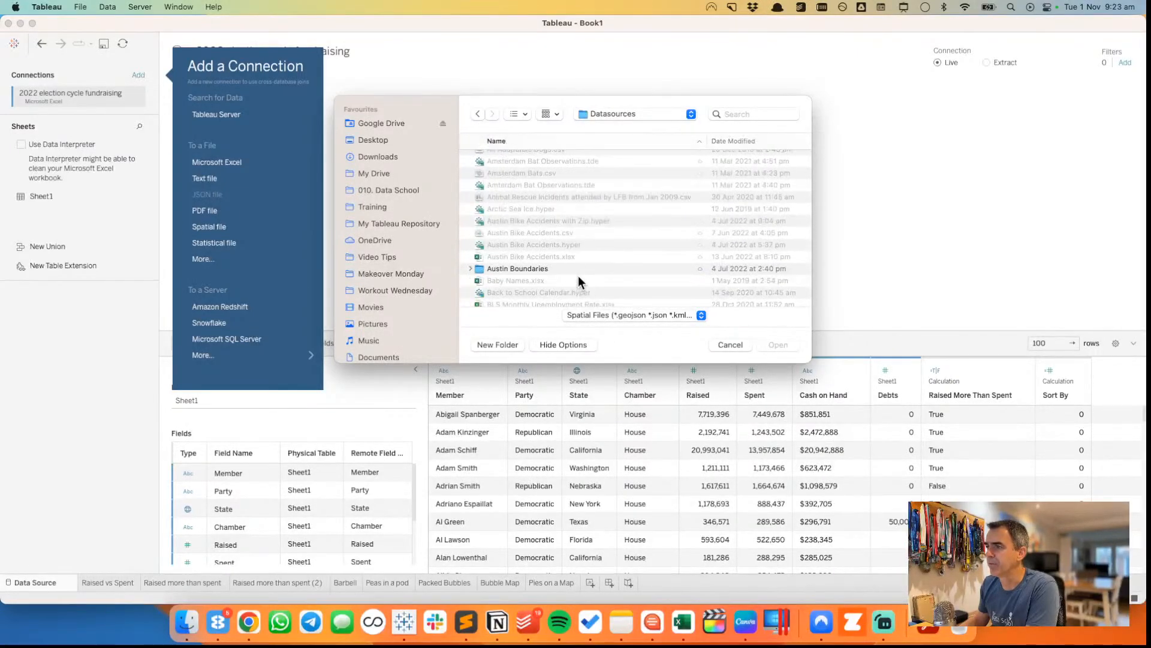
scroll(575, 274, down, 10)
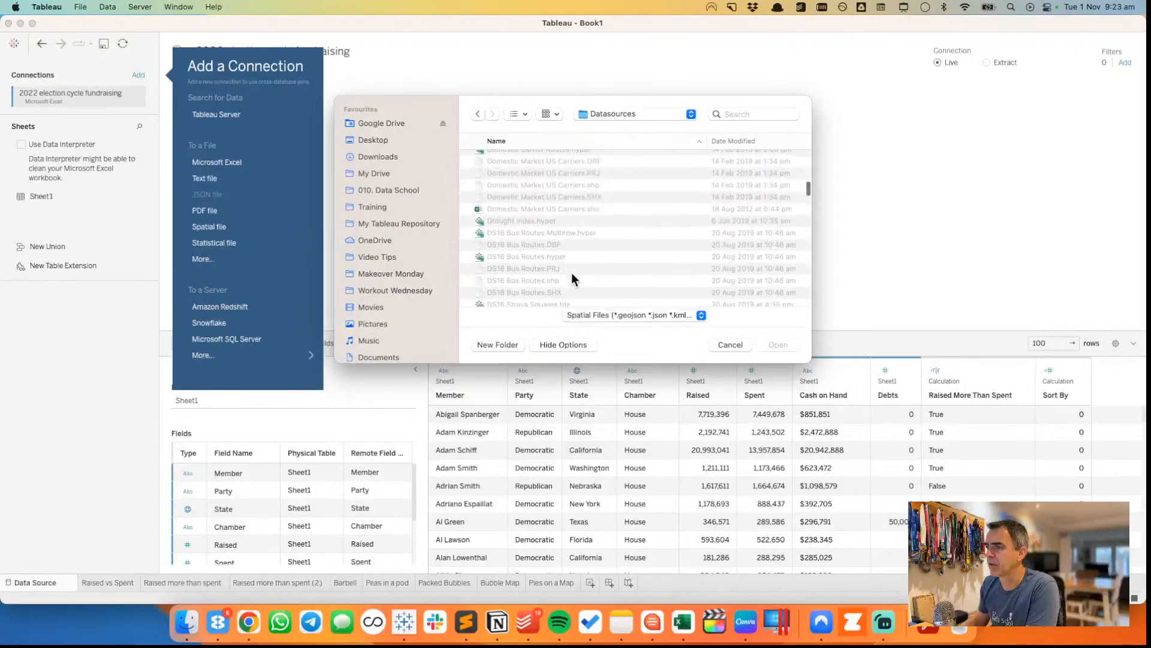
scroll(572, 273, down, 15)
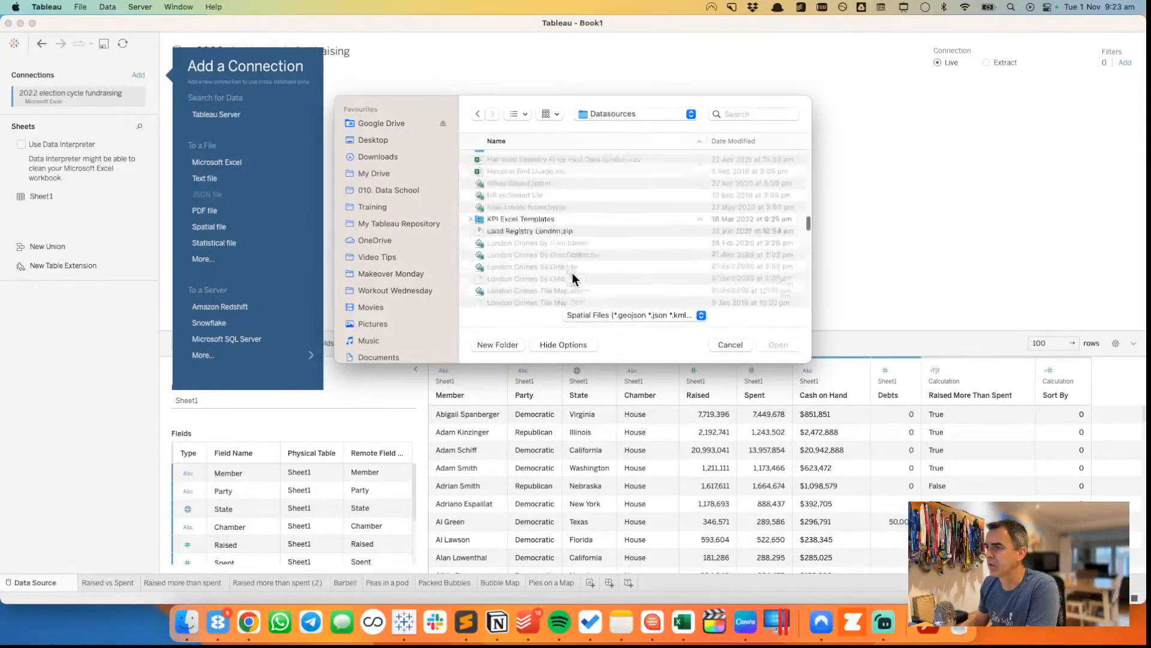
scroll(572, 273, down, 10)
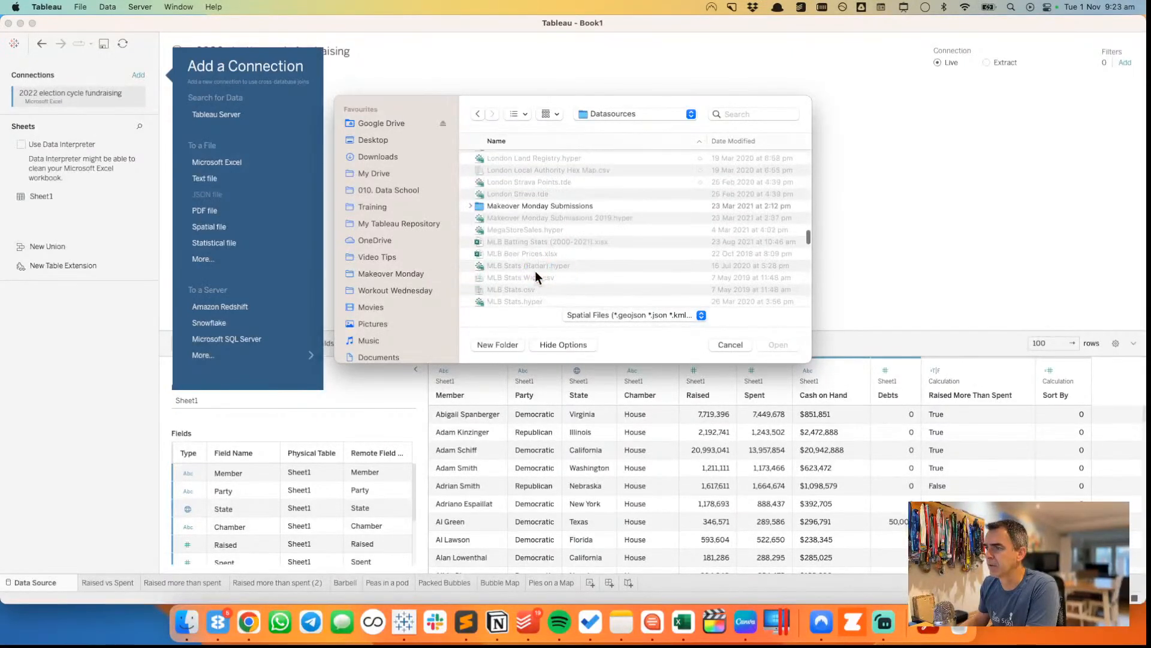
scroll(536, 271, down, 15)
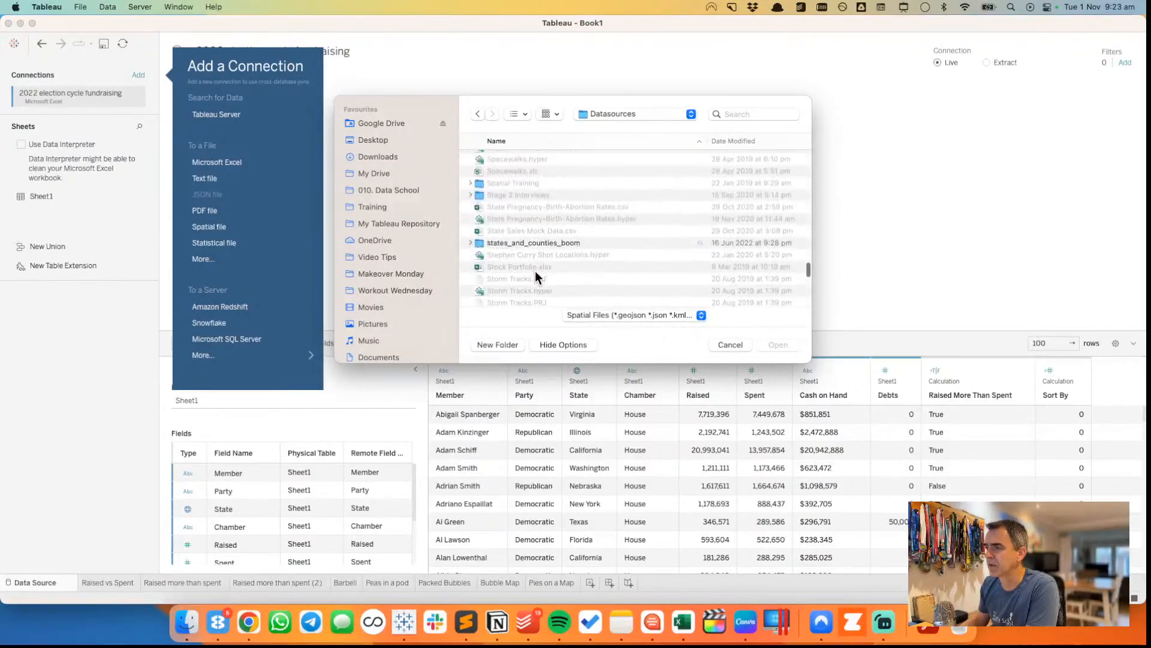
scroll(535, 271, down, 5)
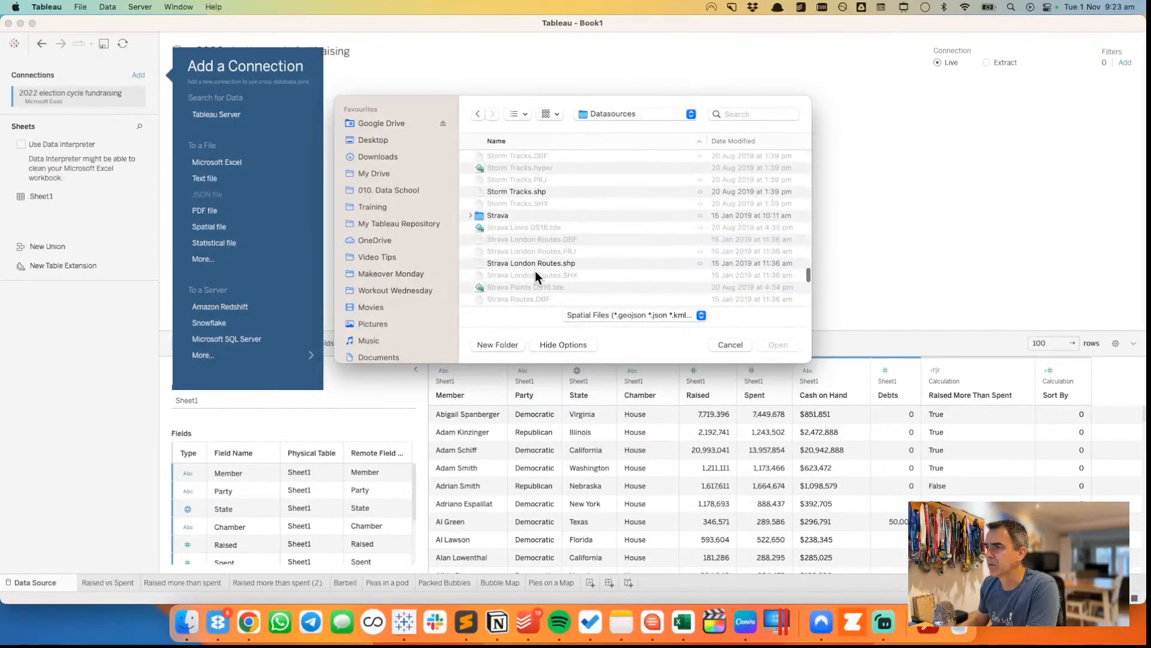
scroll(534, 275, down, 10)
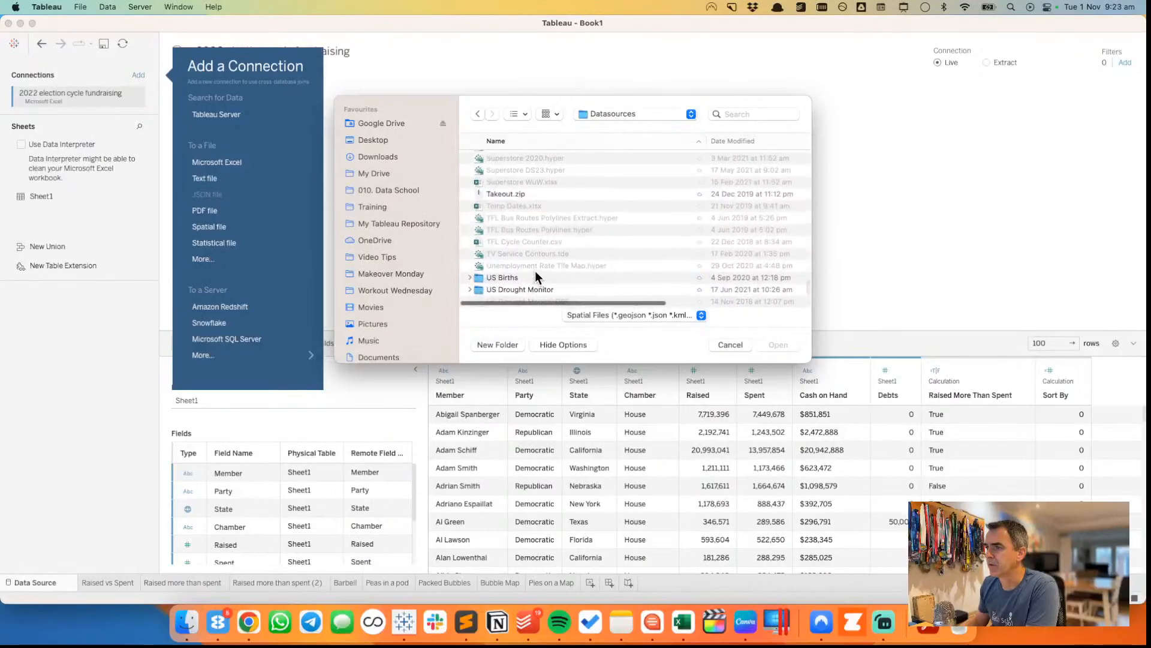
scroll(507, 274, down, 10)
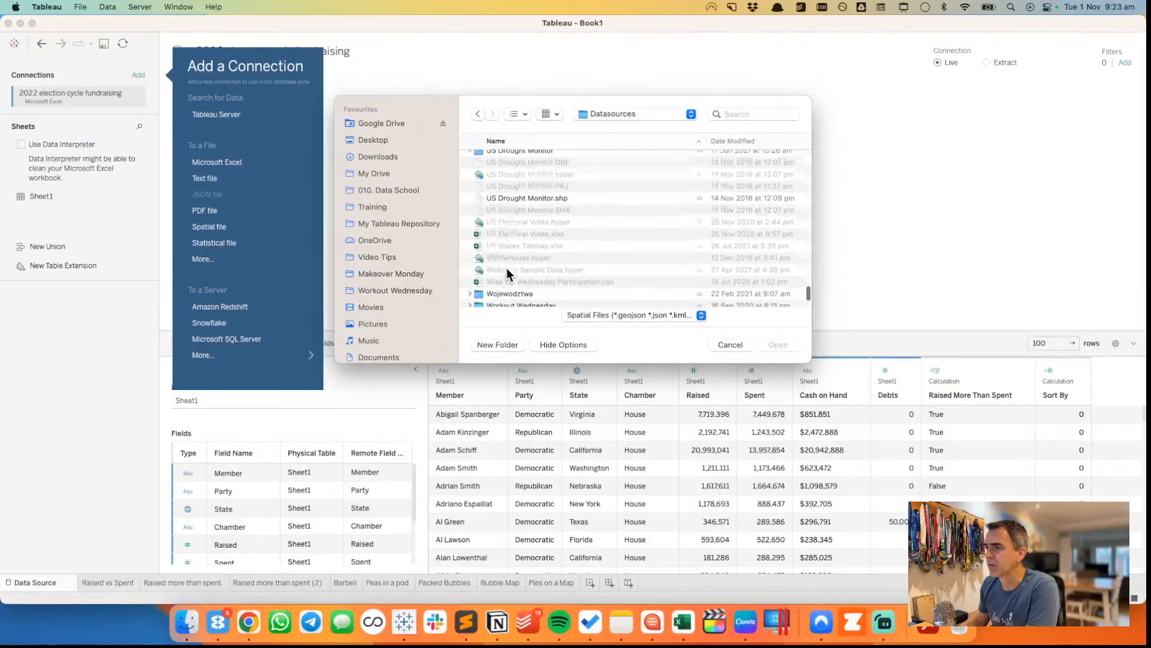
scroll(507, 268, up, 15)
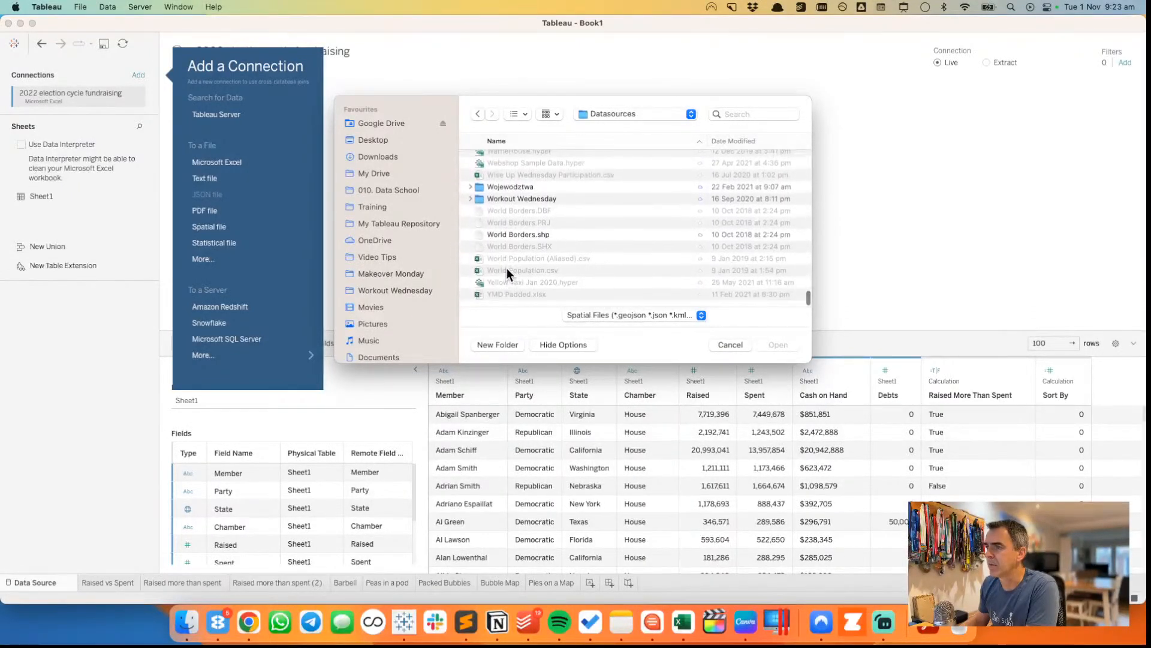
scroll(506, 268, up, 8)
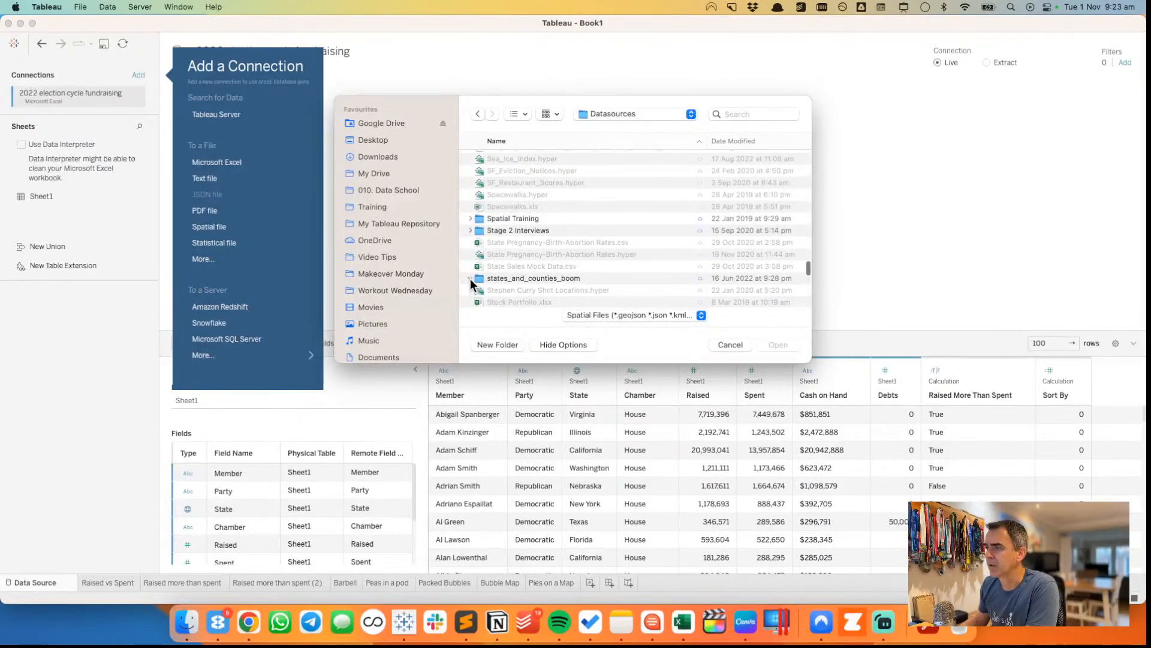
click(470, 278)
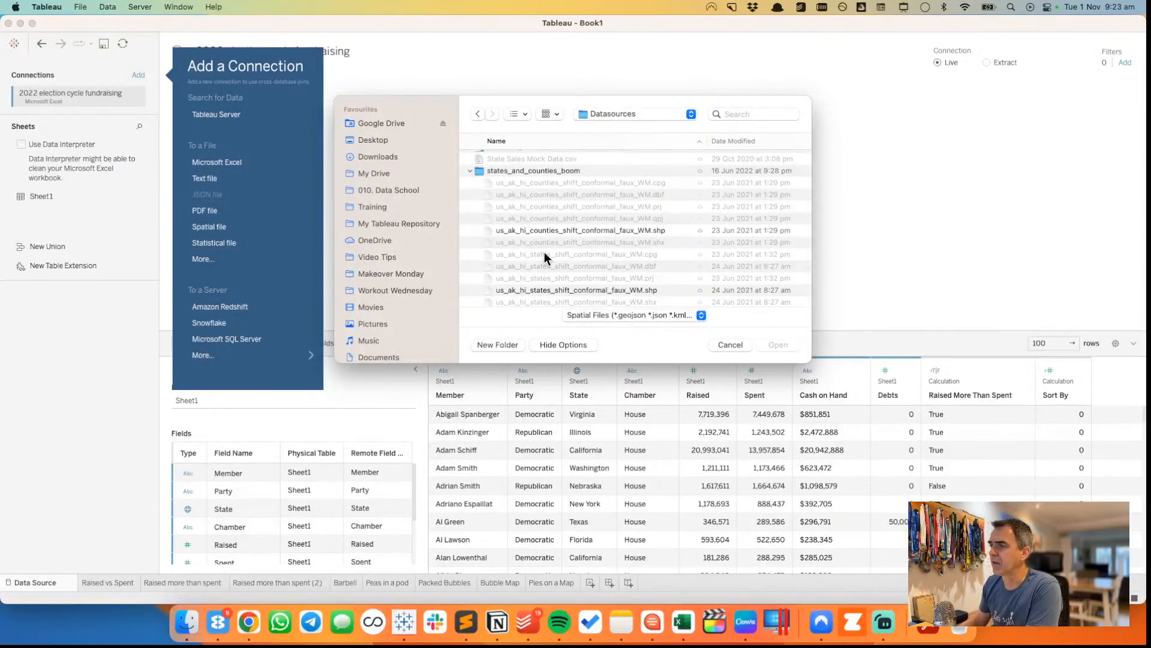
- Connect to the states.shp file in the US States folder under 010. Data School's Datasources
click(389, 189)
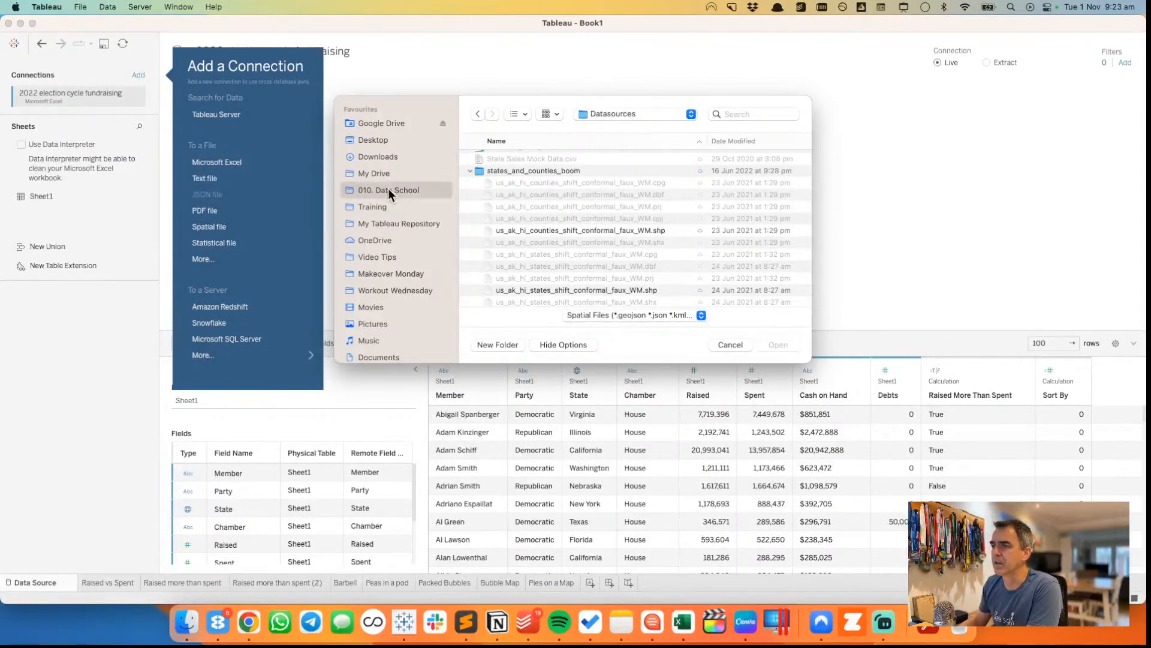
scroll(509, 274, down, 2)
scroll(513, 272, down, 3)
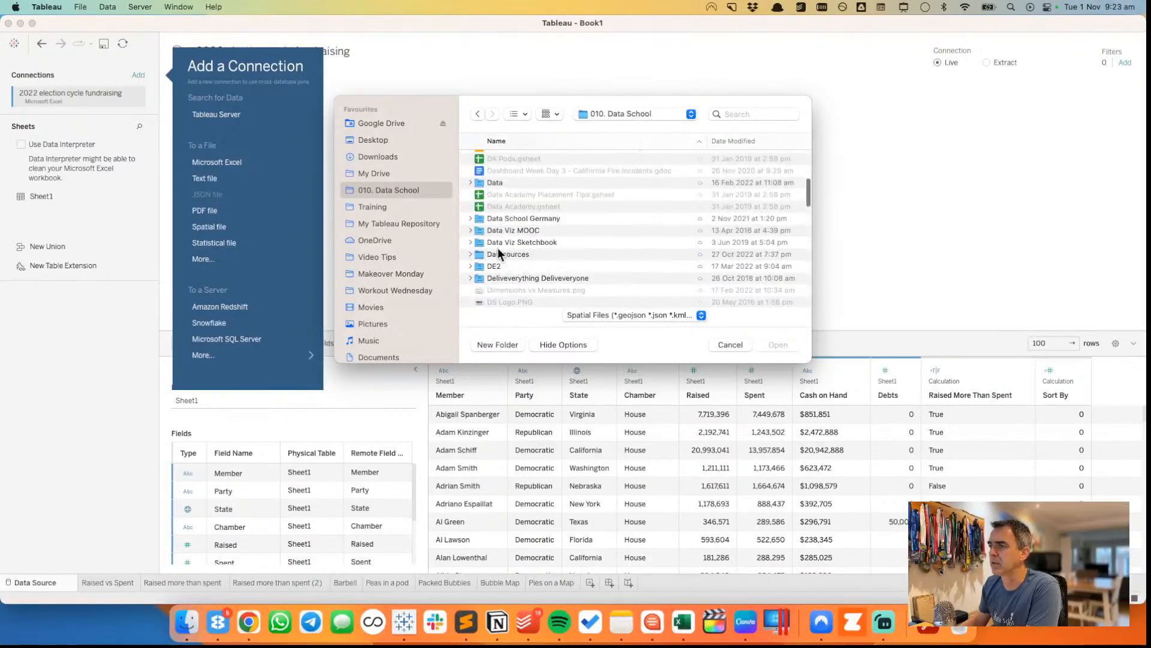
double_click(477, 252)
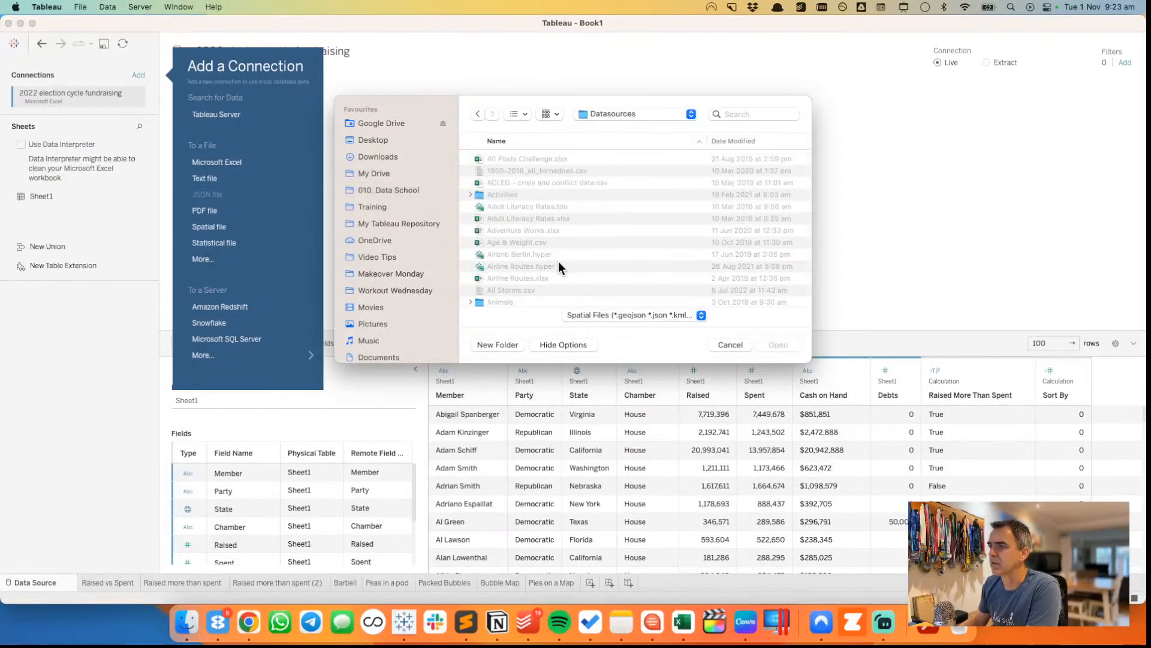
scroll(559, 264, down, 20)
scroll(557, 261, down, 20)
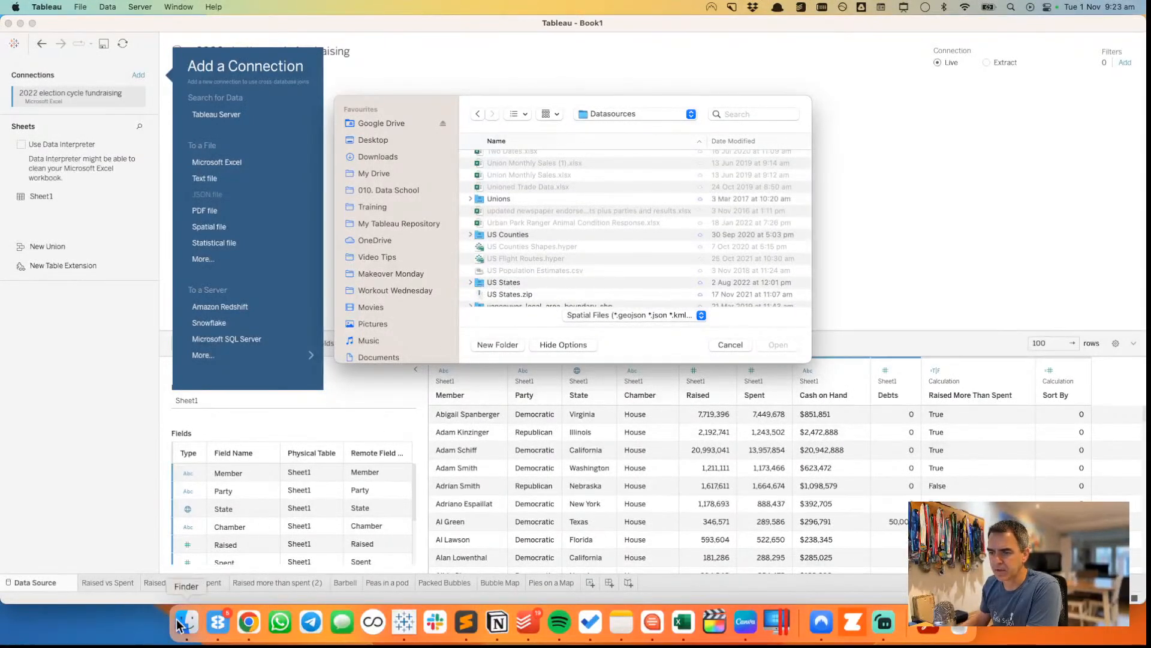
double_click(478, 283)
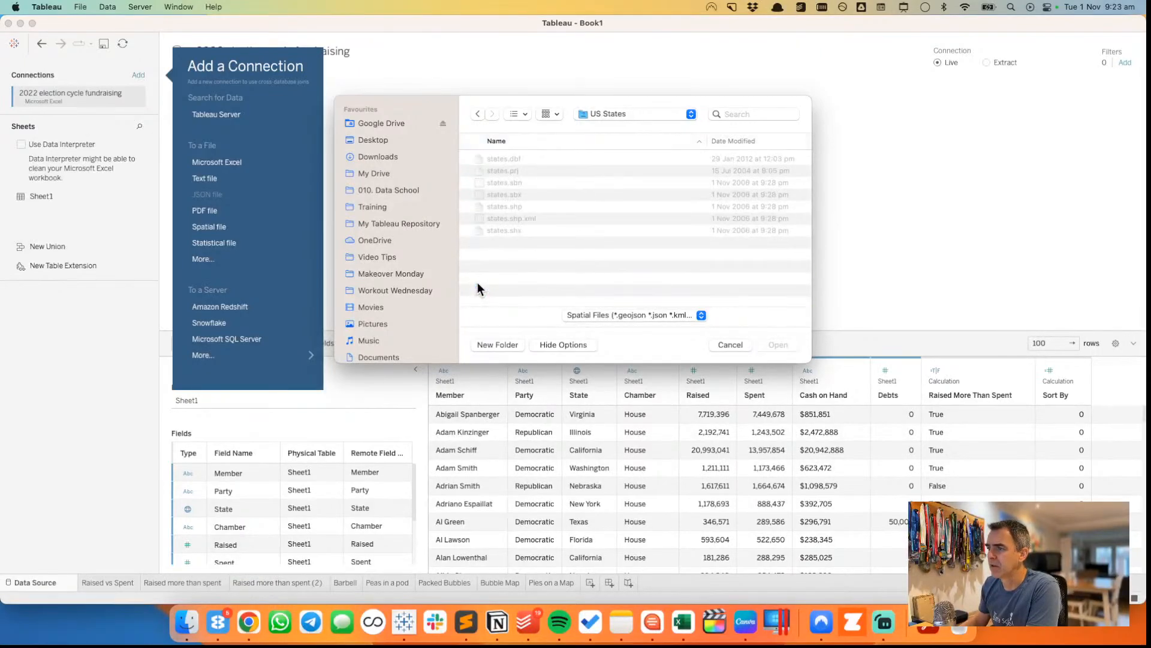
double_click(481, 204)
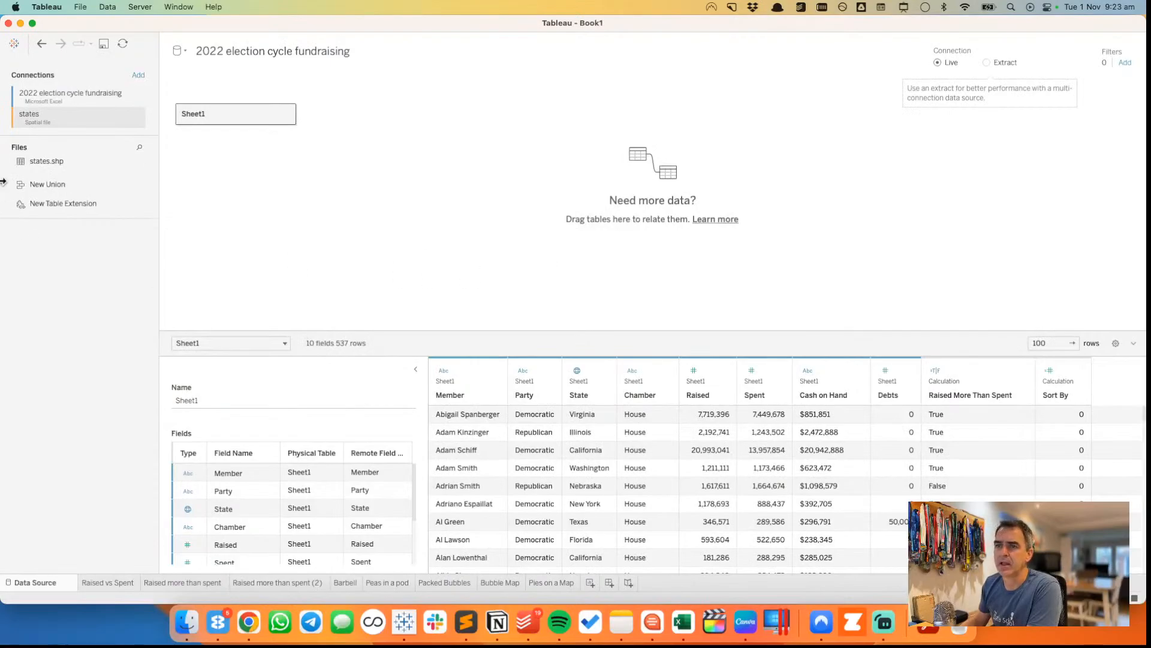
- Add the states.shp table to the data model beside Sheet1 and open the choice of Sheet1's matching field for the relationship
drag(38, 157, 379, 144)
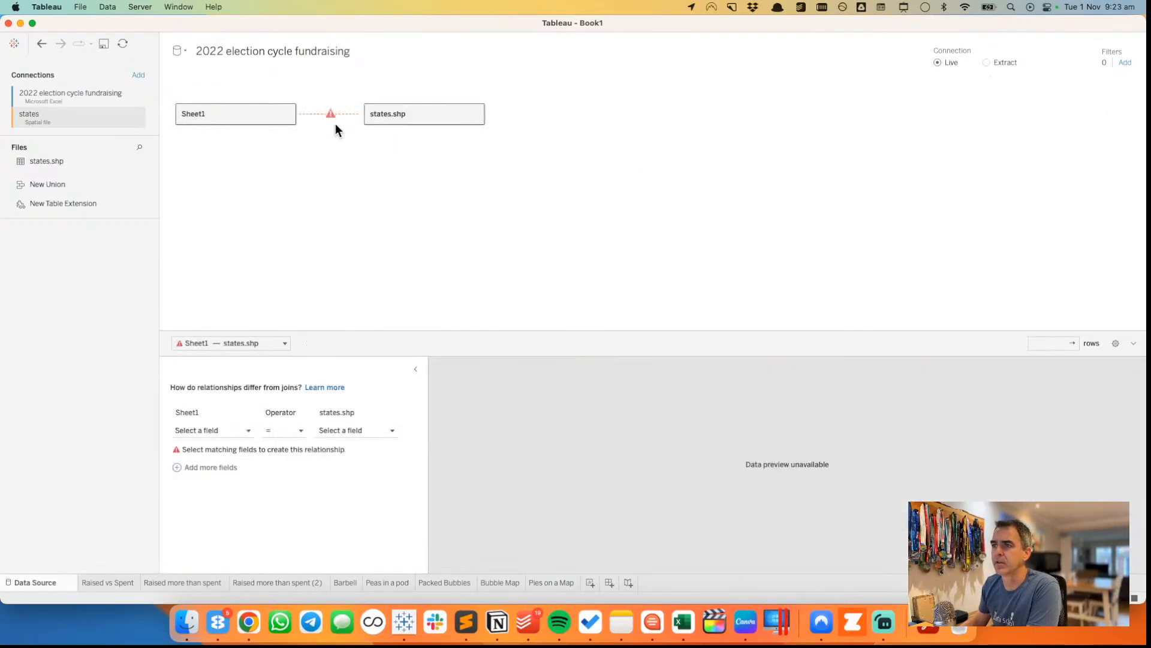
click(199, 429)
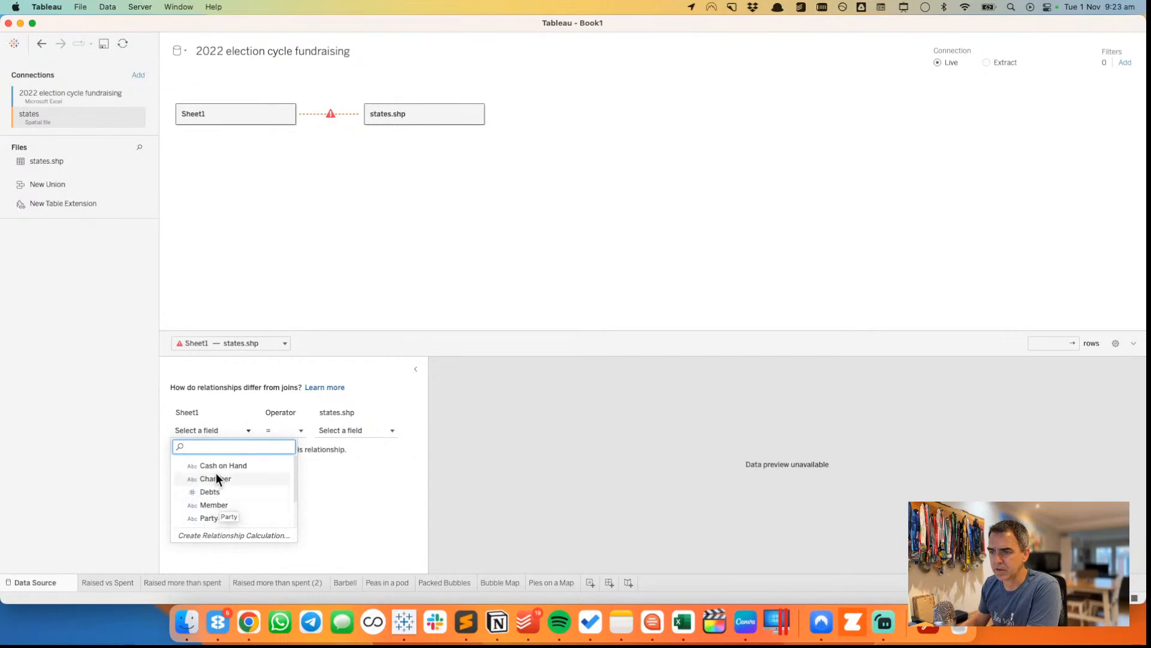
- Relate Sheet1 to states.shp by matching the State field with State Name
scroll(222, 483, down, 3)
click(214, 521)
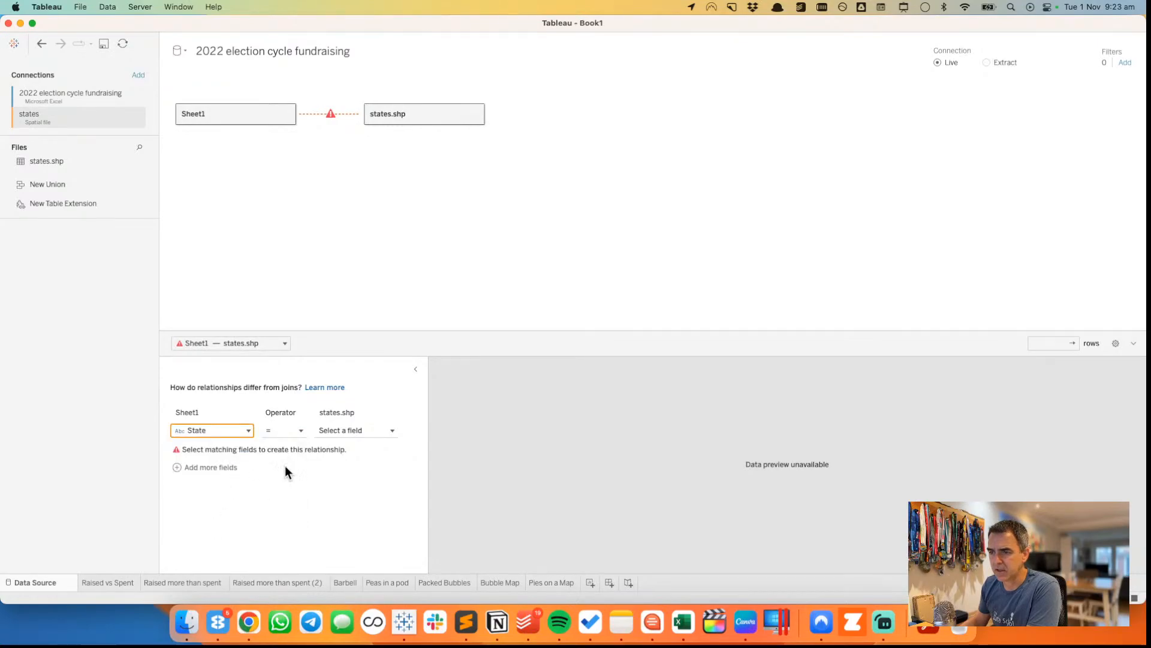
click(362, 430)
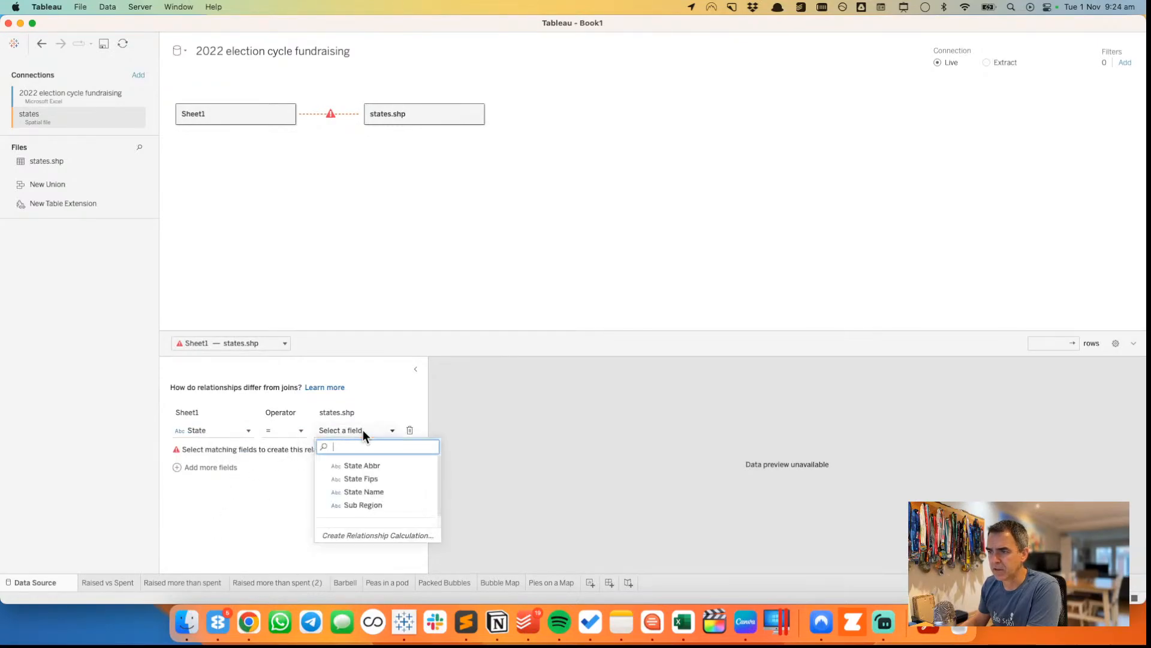
click(365, 491)
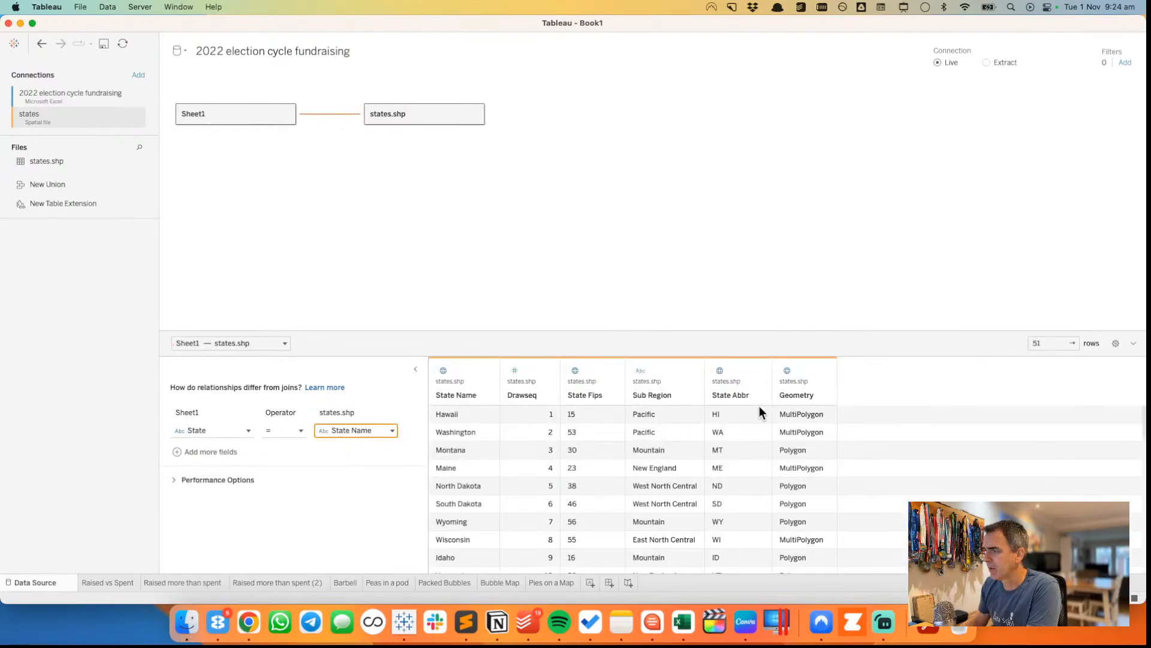
- On a new worksheet, hide the State Fips and State Name fields and plot the states.shp Geometry field as a map
click(590, 583)
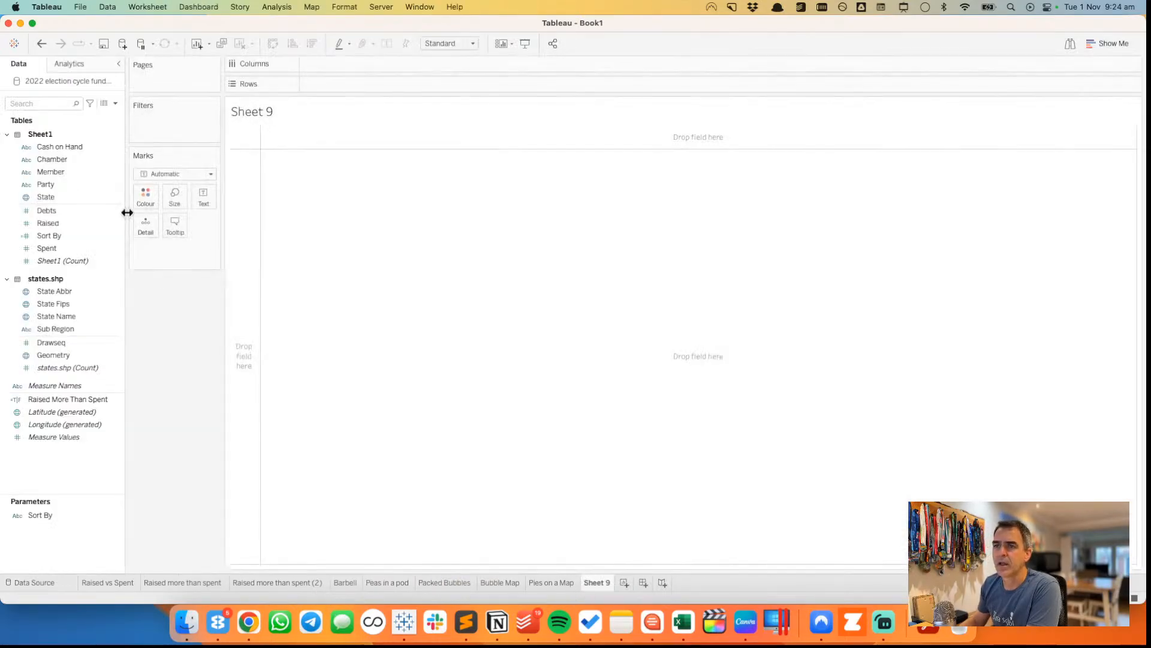
right_click(62, 303)
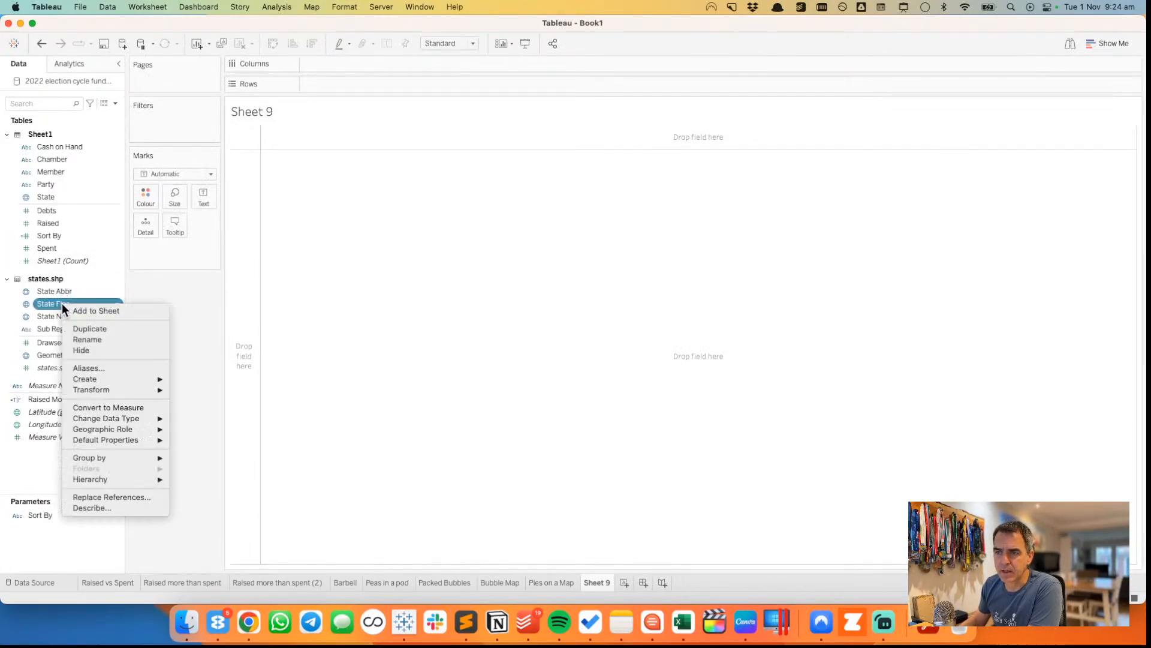
click(102, 354)
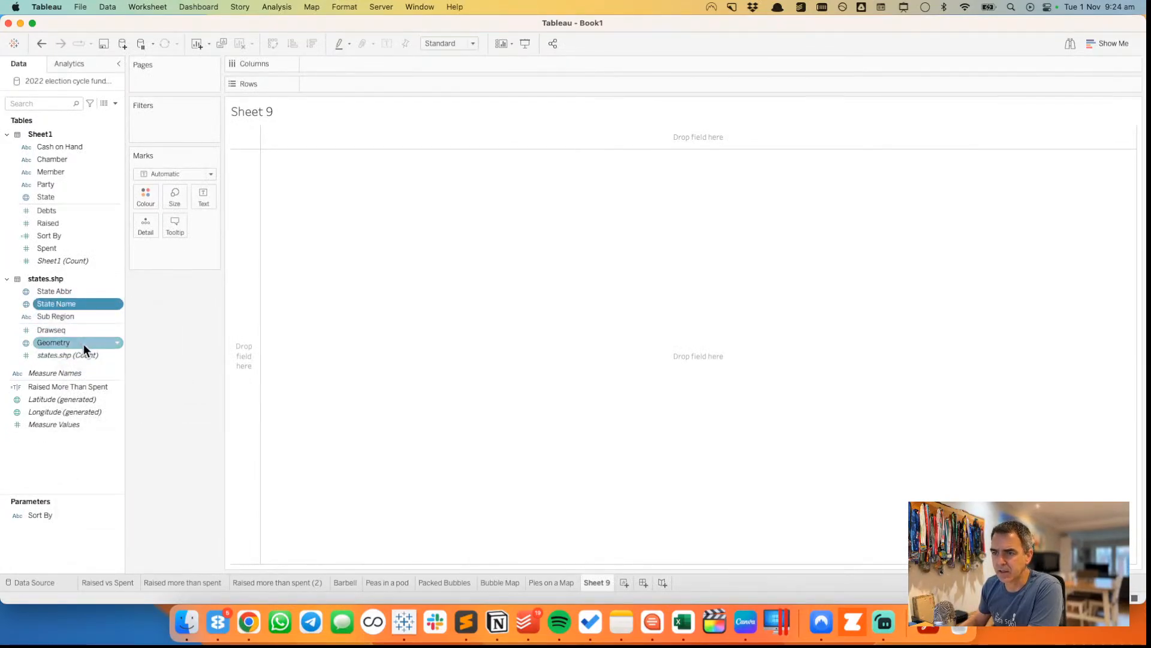
right_click(81, 303)
click(106, 350)
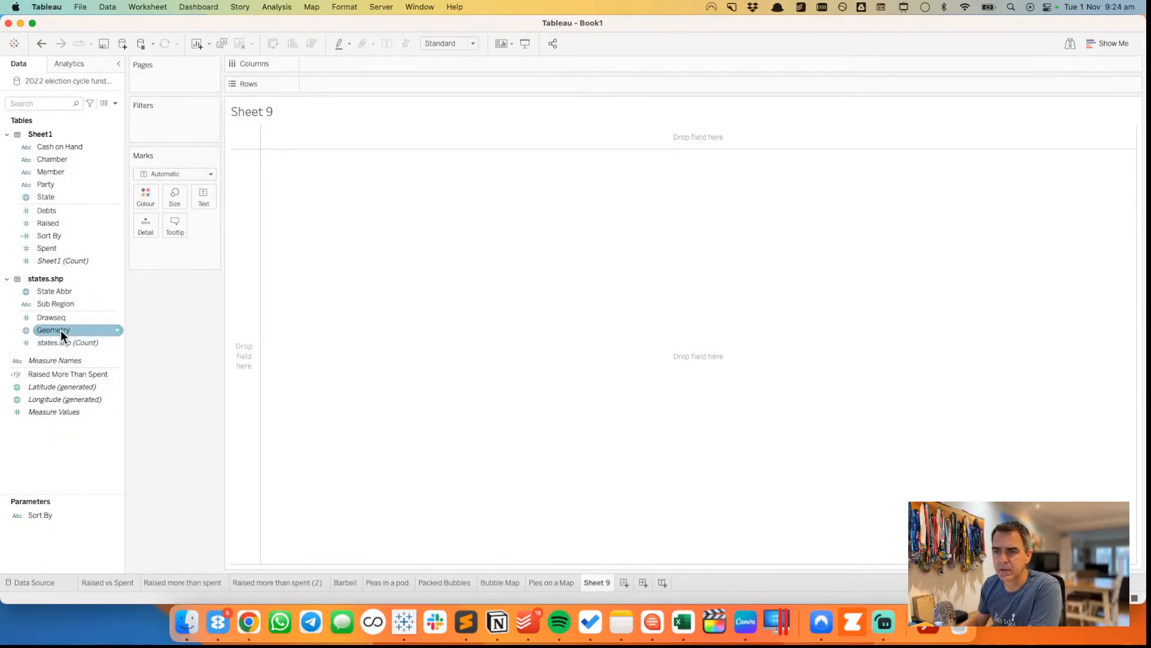
drag(60, 330, 461, 344)
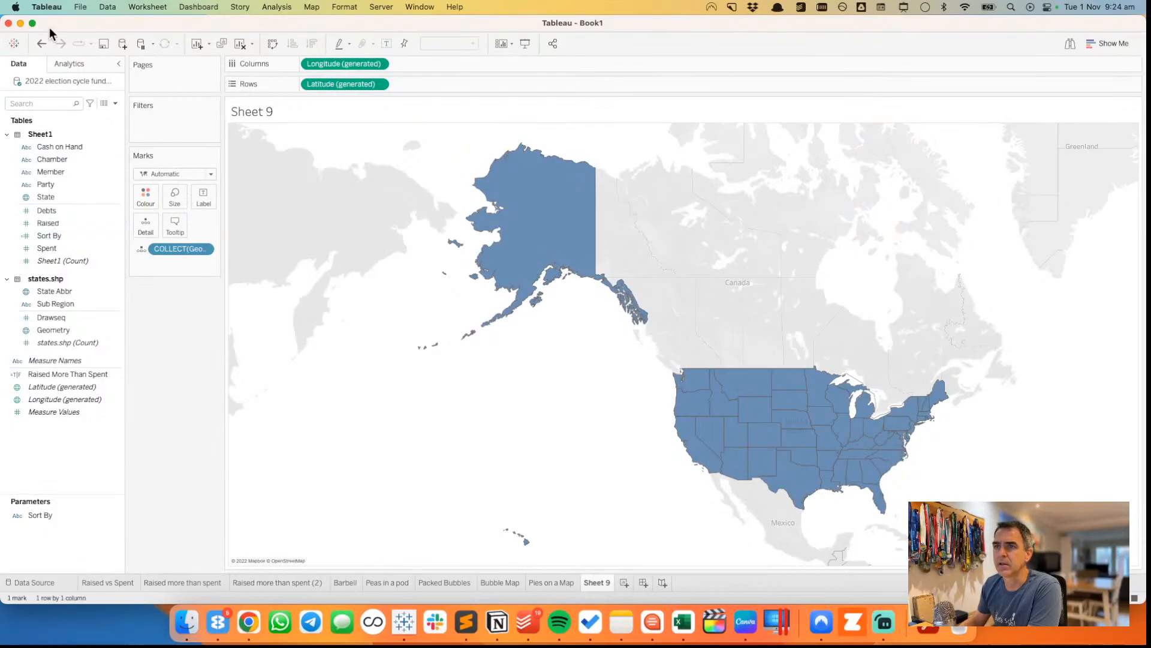
- Undo the map, the hidden fields, the new sheet and the states.shp relationship, back to before the states connection was added
click(42, 43)
click(42, 43)
click(42, 43)
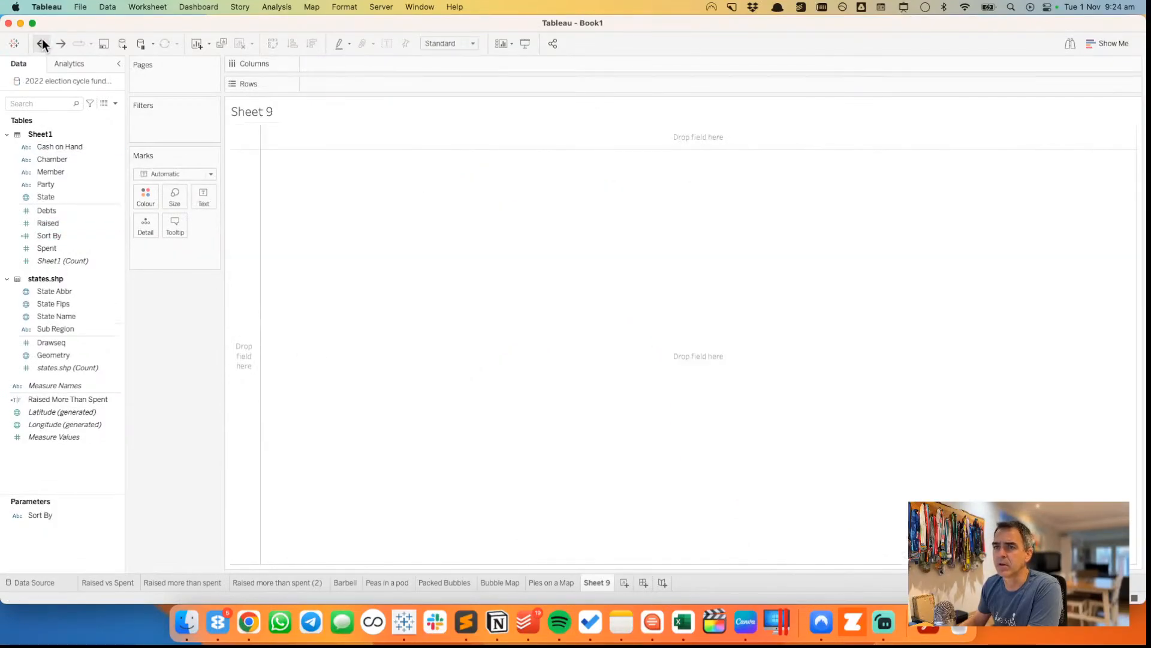
click(42, 43)
click(42, 43)
click(42, 44)
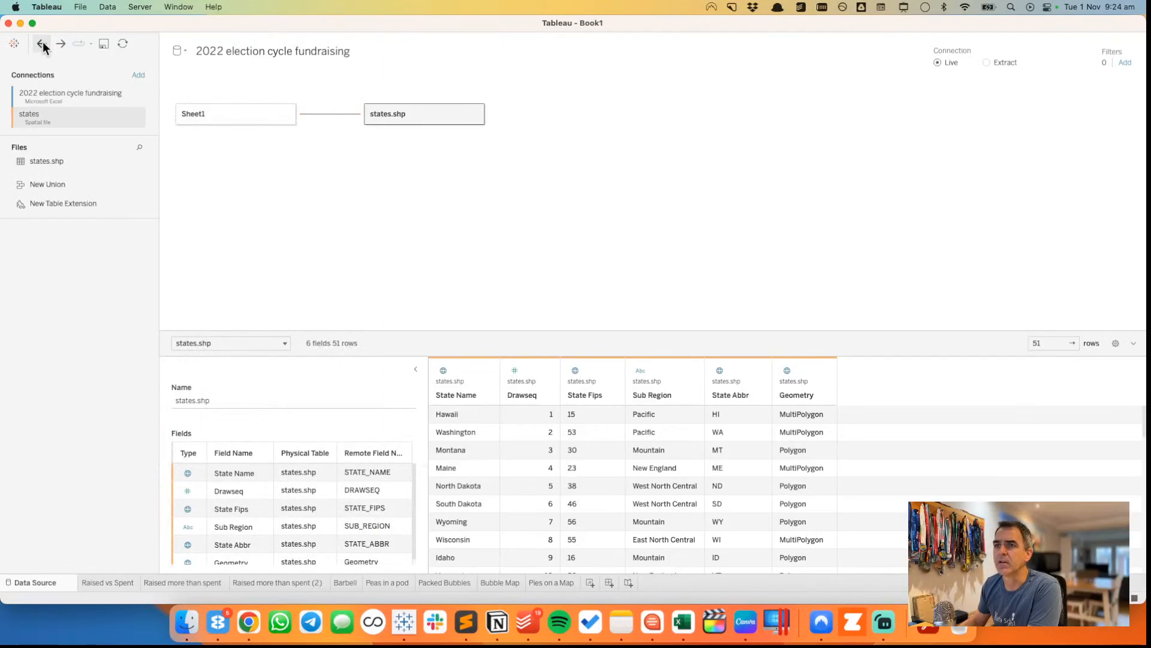
click(42, 43)
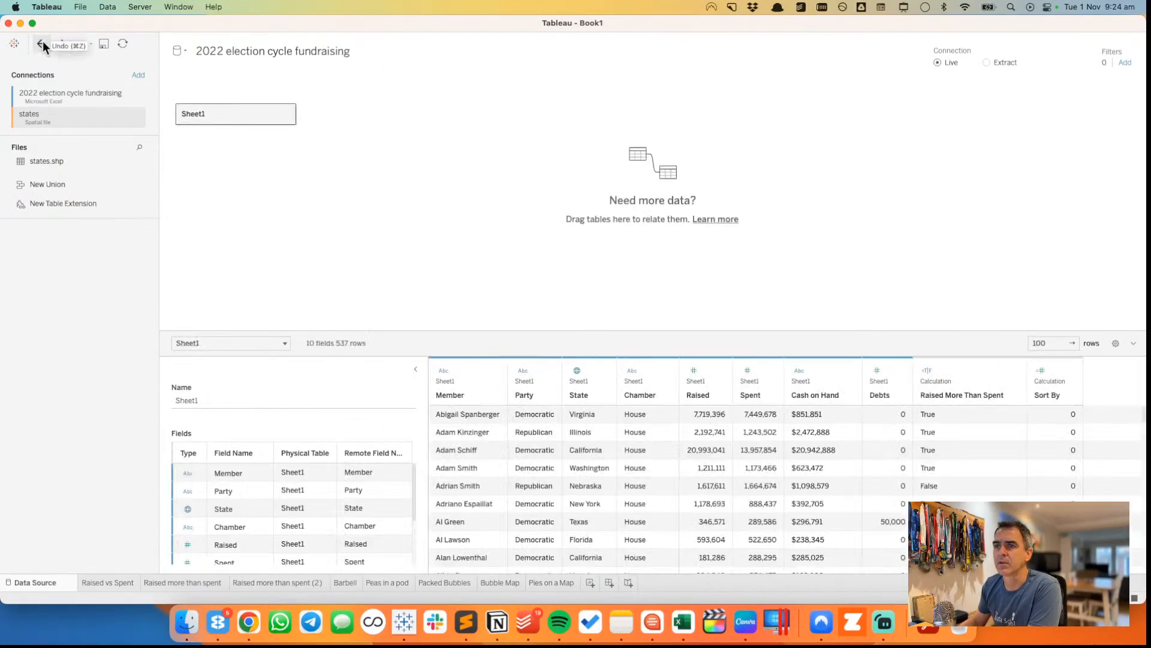
click(42, 44)
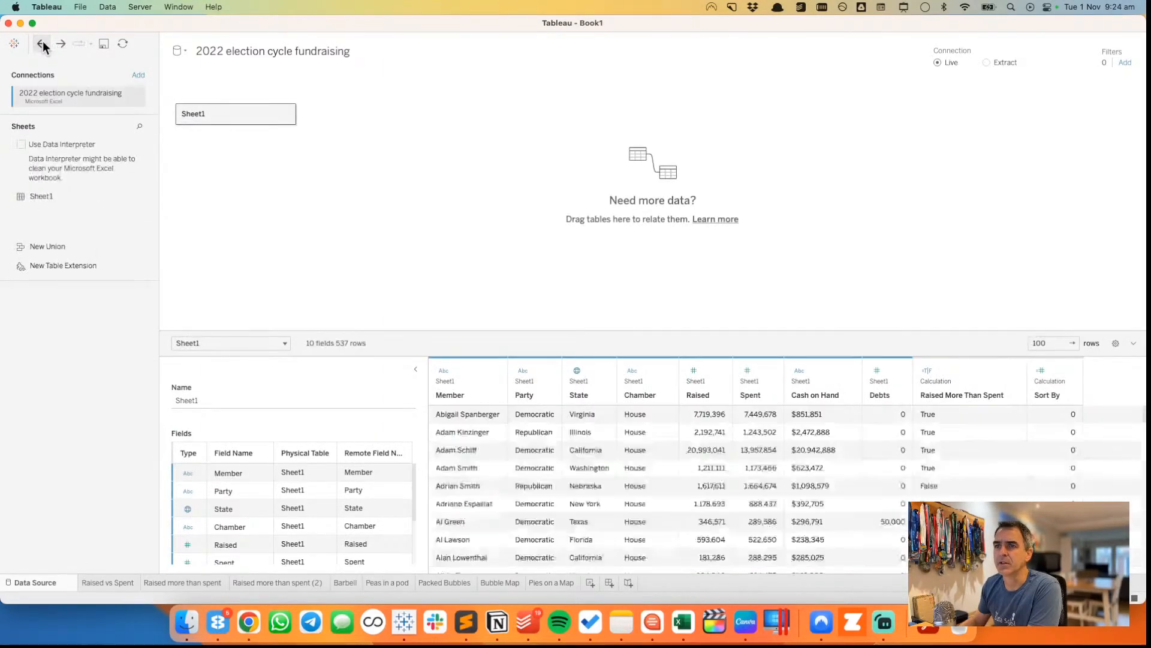
- Begin adding a spatial file connection to the data source and browse to the Datasources folder in My Drive
click(137, 78)
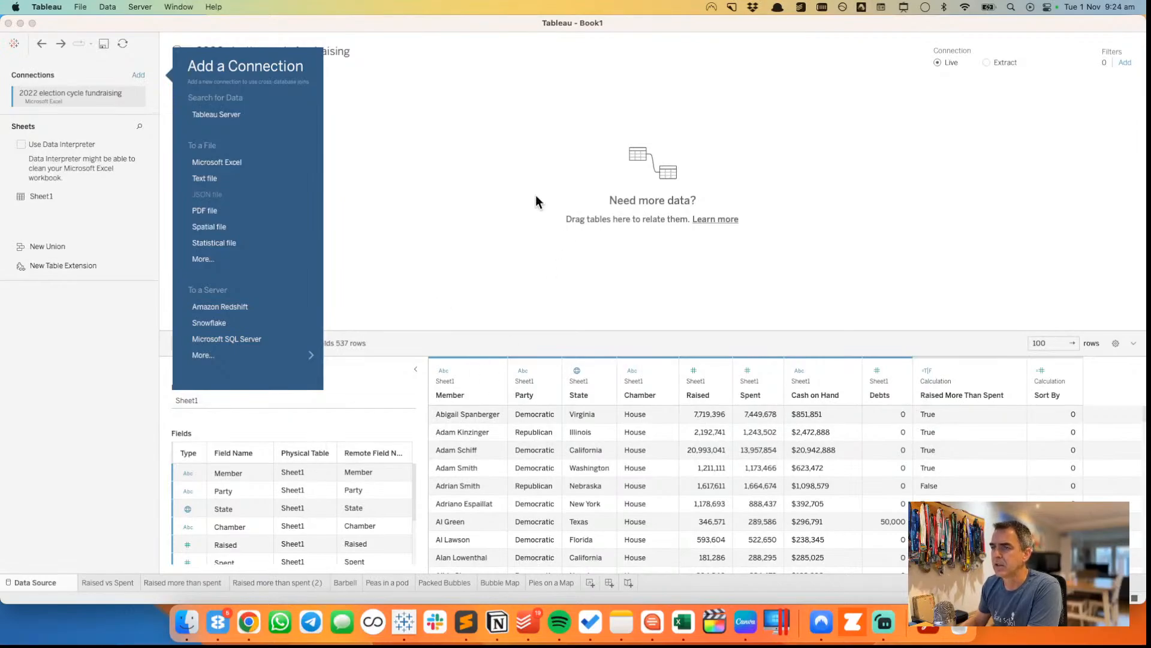
click(200, 228)
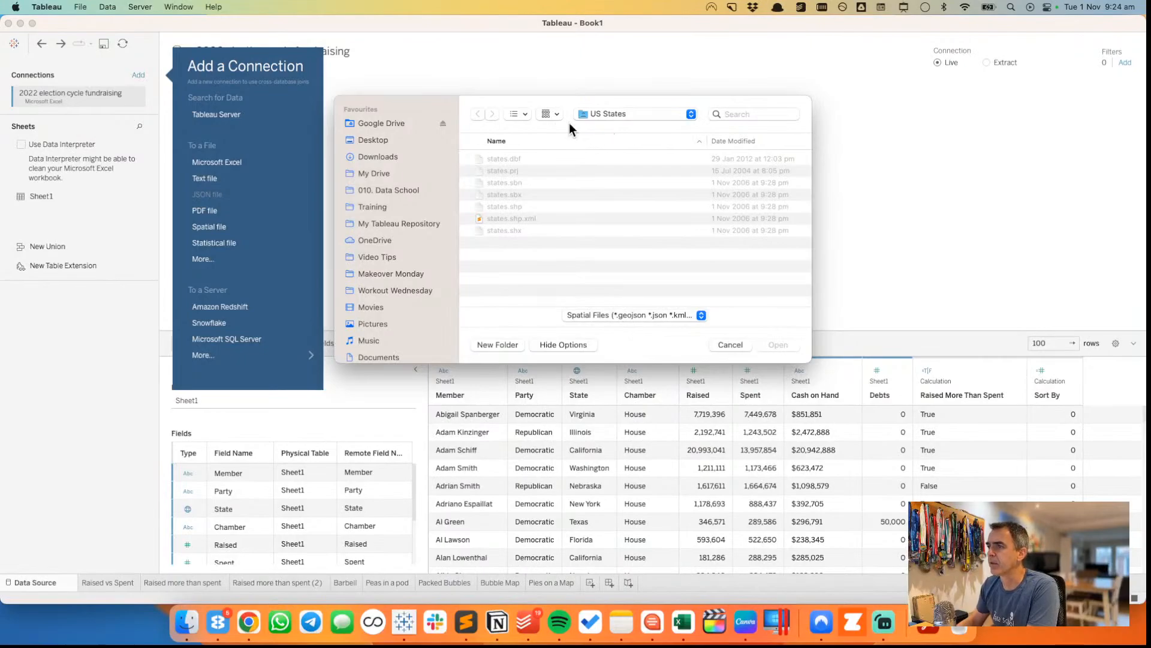
click(374, 171)
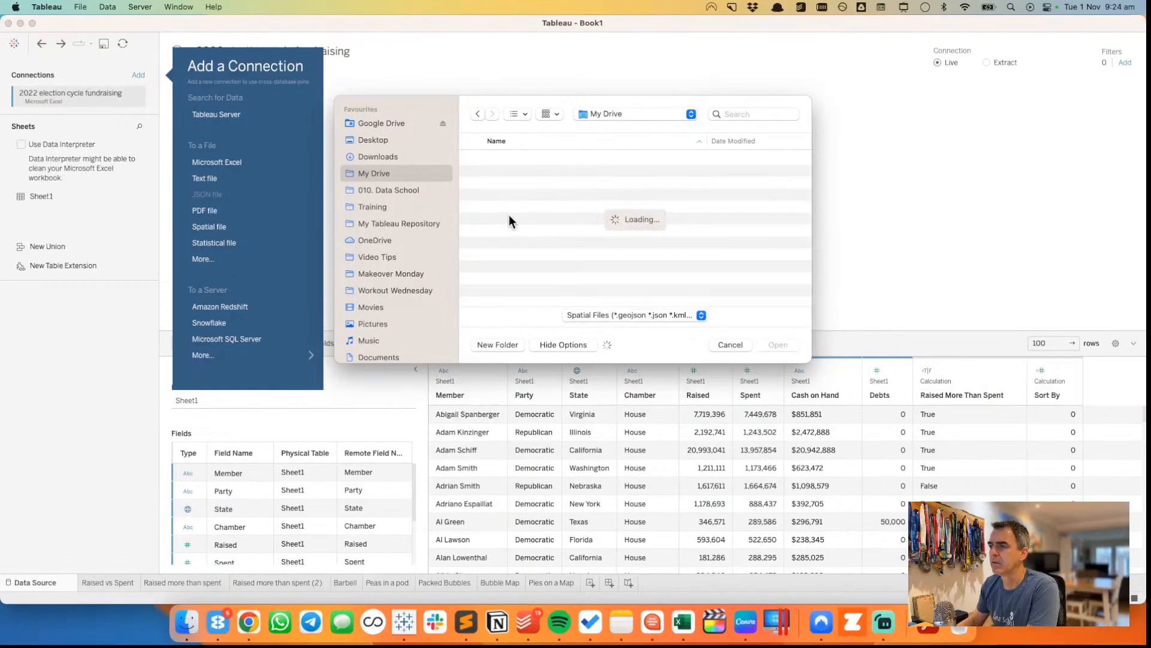
scroll(510, 221, down, 10)
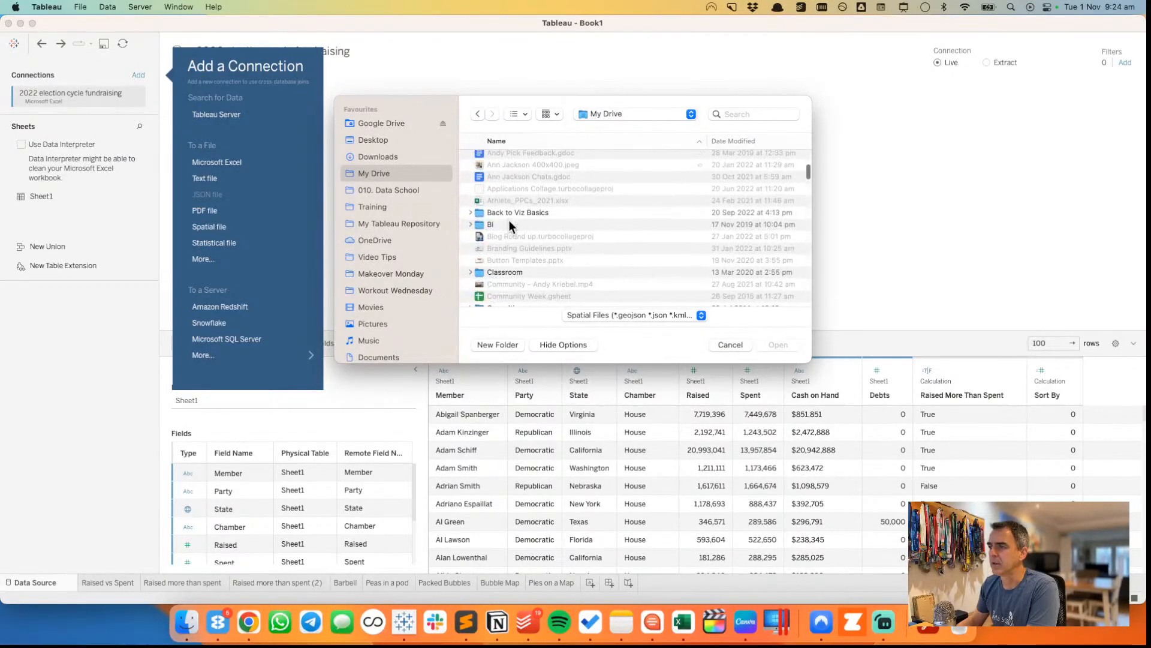
scroll(509, 221, down, 10)
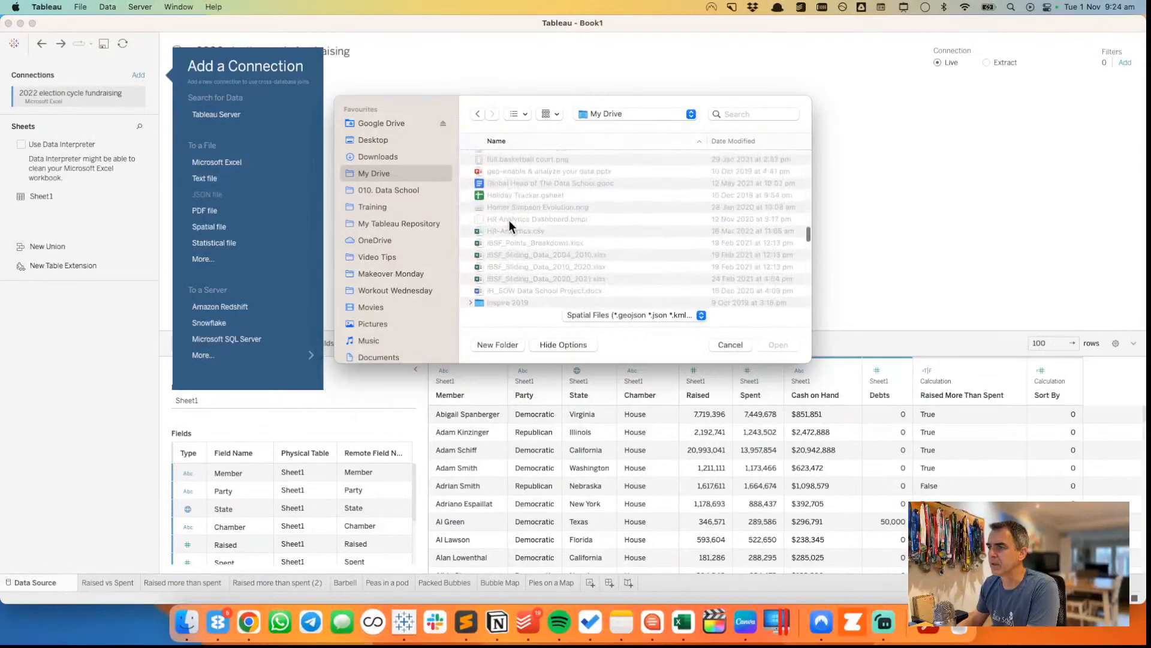
scroll(509, 221, up, 10)
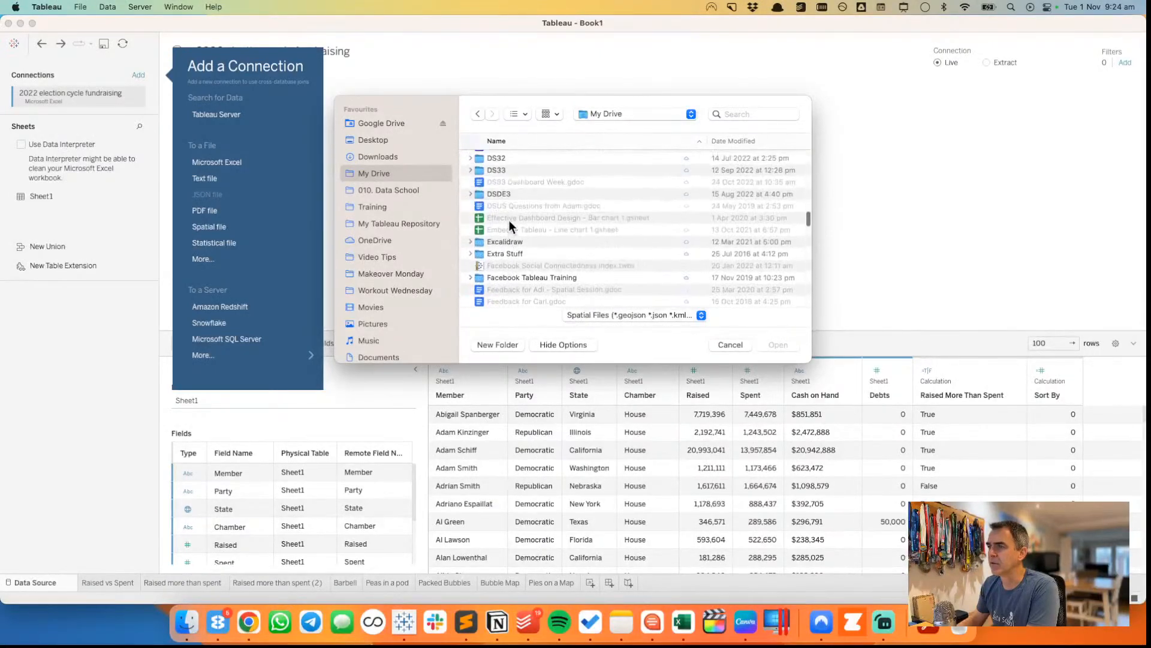
scroll(509, 221, up, 8)
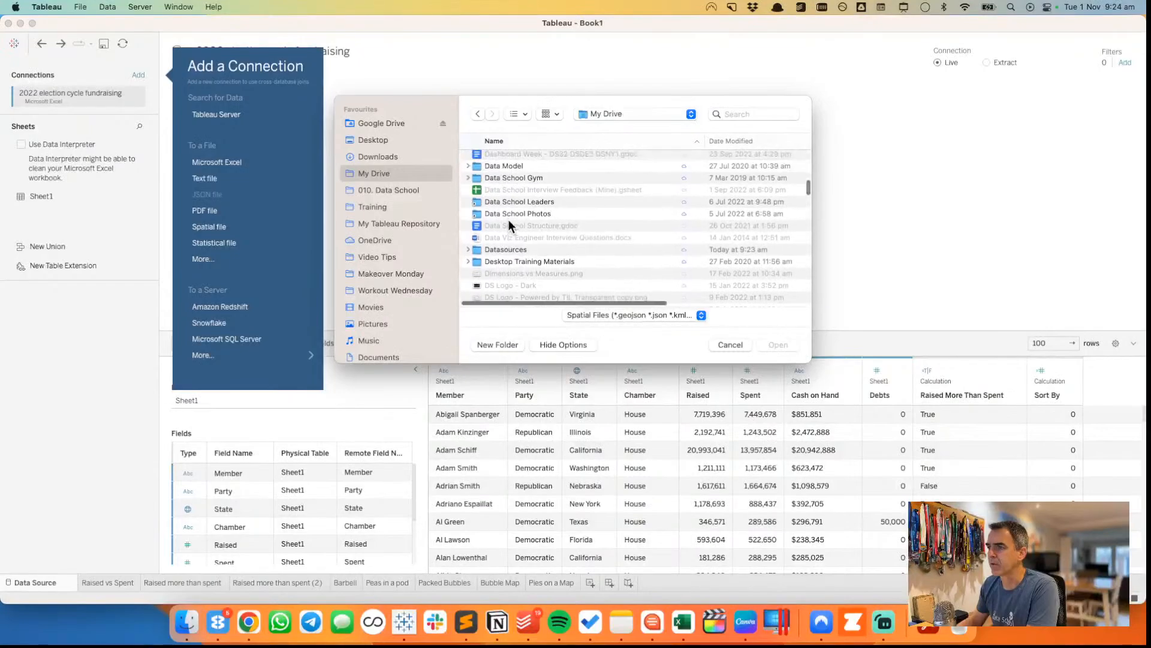
double_click(476, 248)
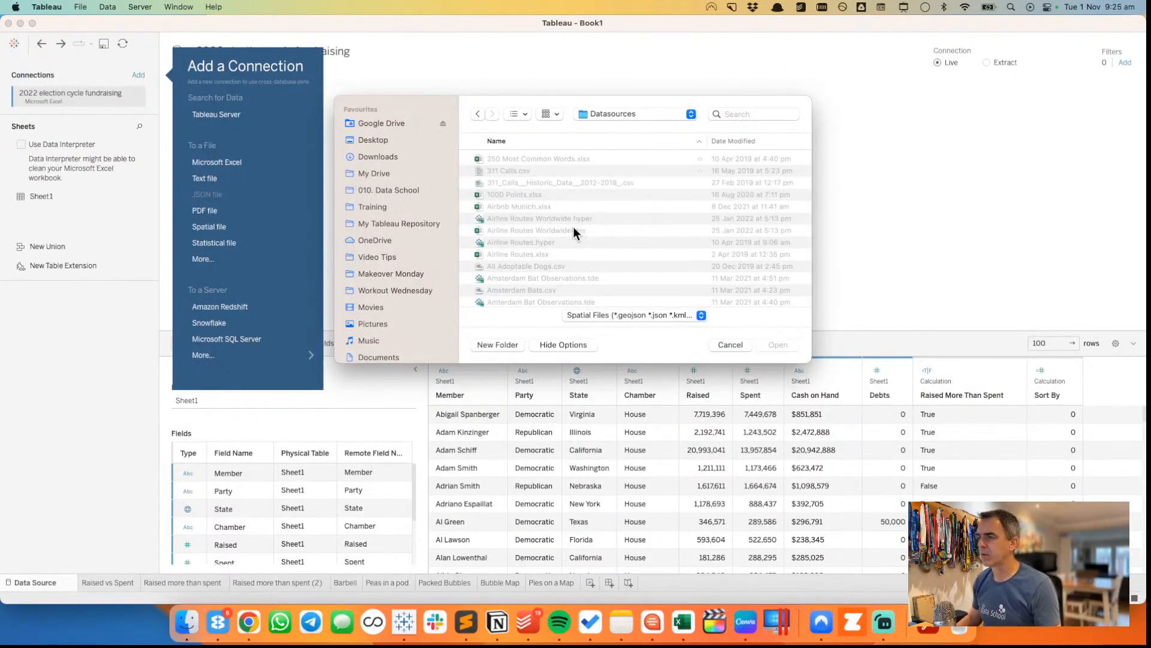
- Connect to HexStates.shp from the HexStates folder inside Datasources
scroll(574, 227, down, 15)
scroll(570, 227, down, 15)
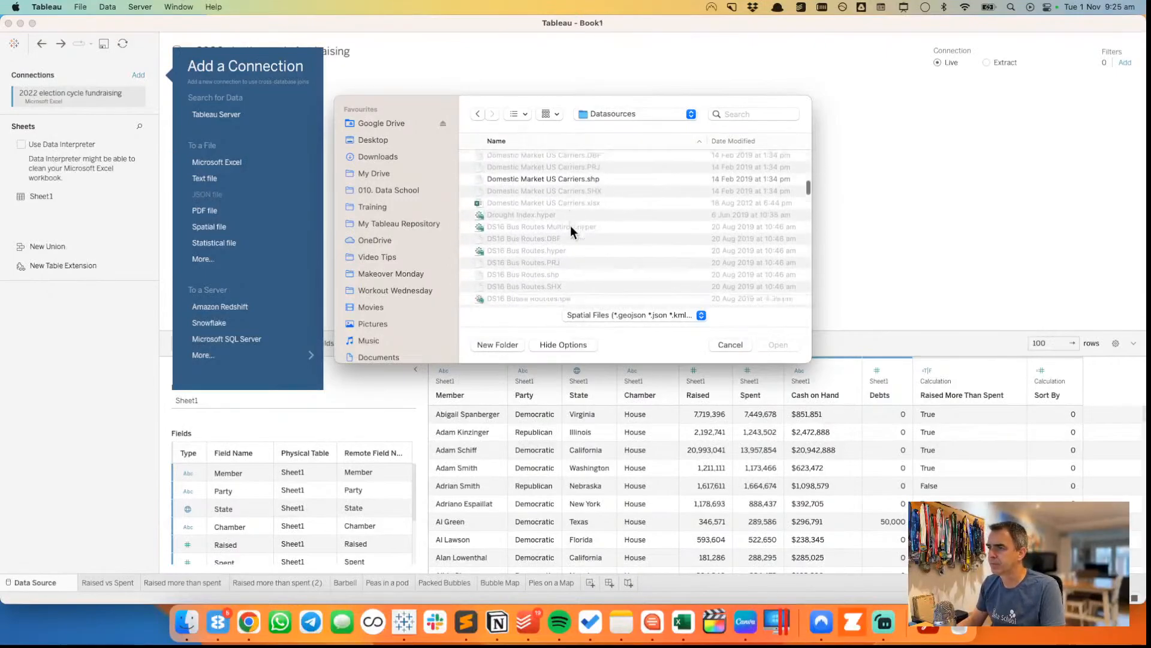
scroll(571, 226, down, 3)
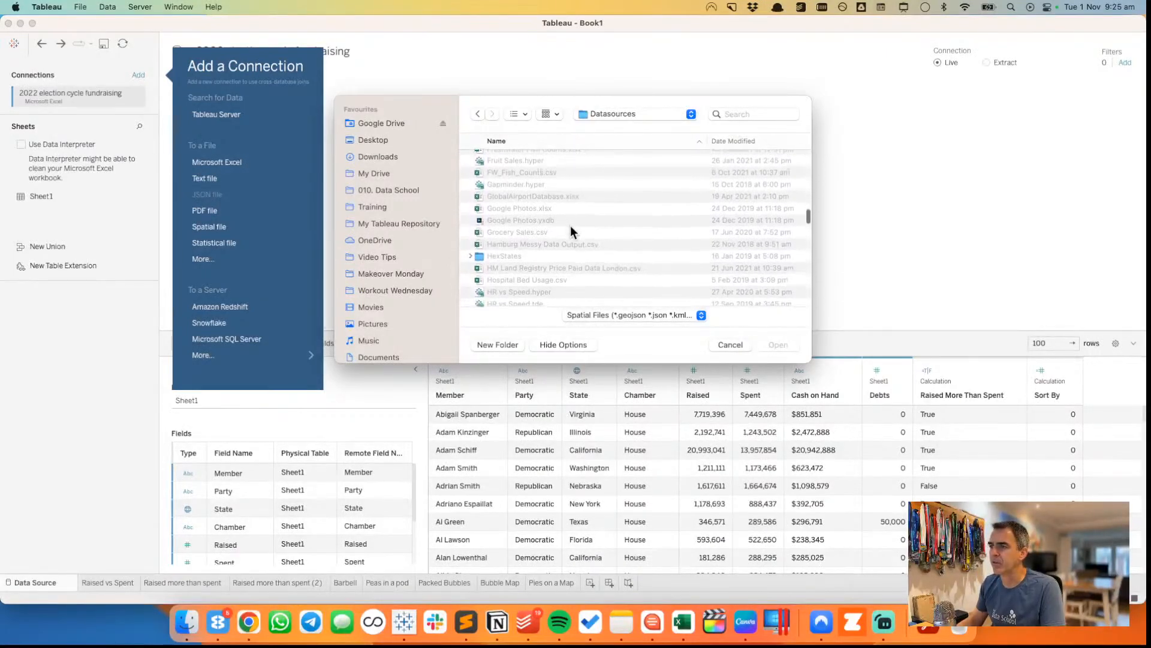
click(481, 212)
double_click(482, 211)
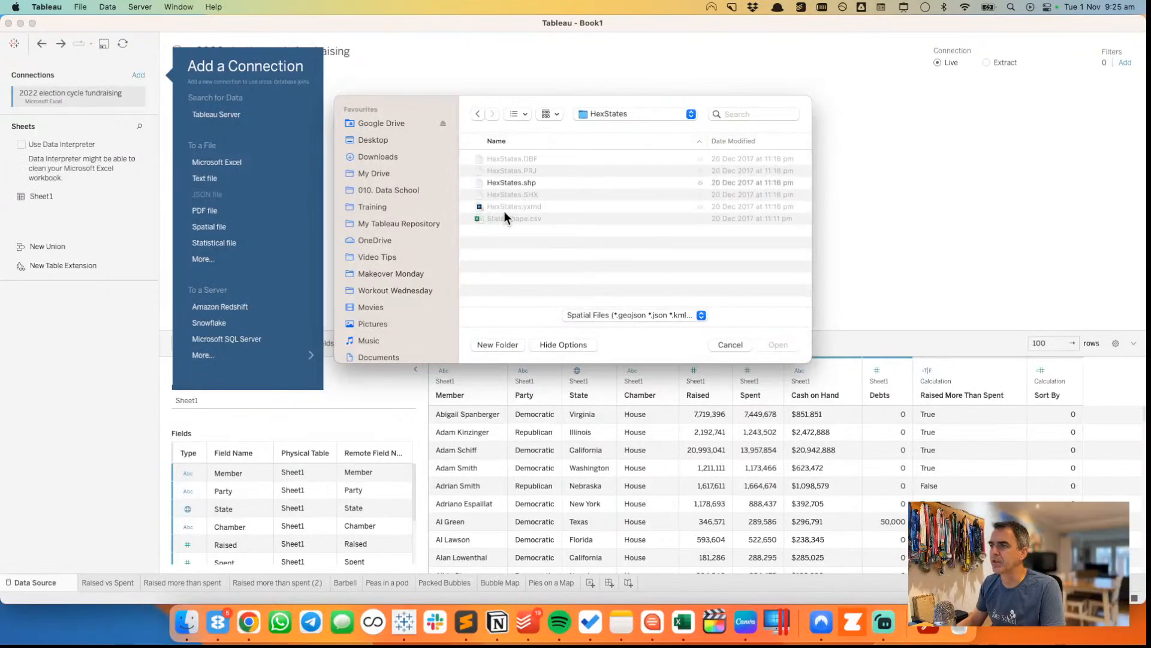
double_click(517, 181)
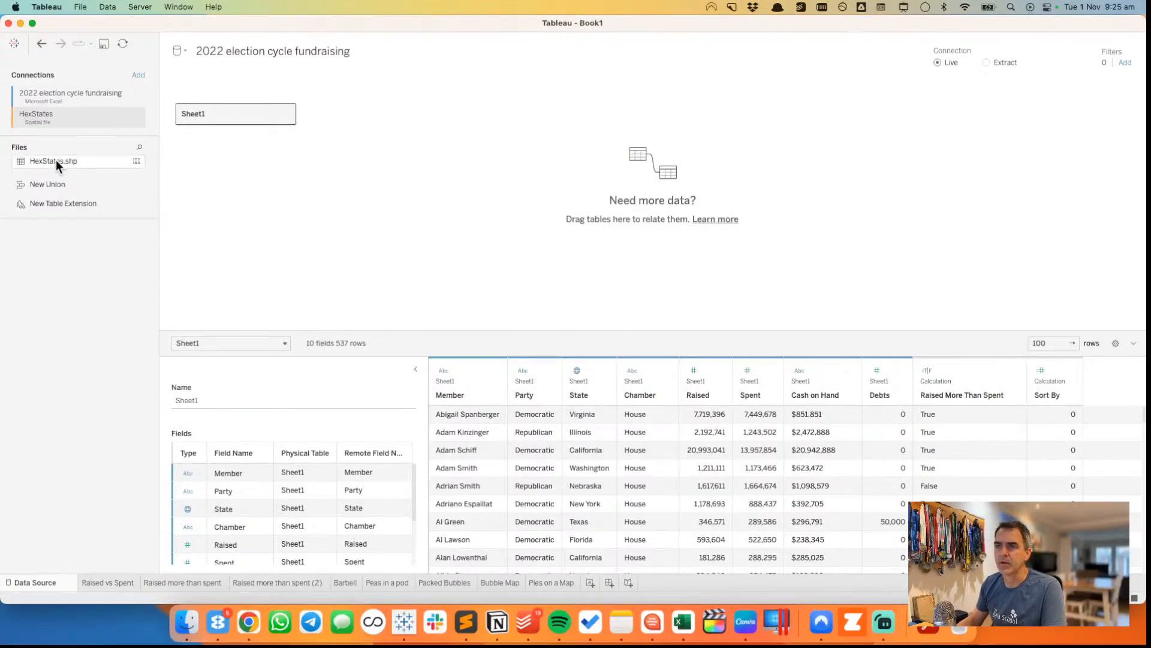
- Relate the HexStates.shp table to Sheet1 on the canvas, checking that State matches State (HexStates.shp)
drag(56, 160, 393, 145)
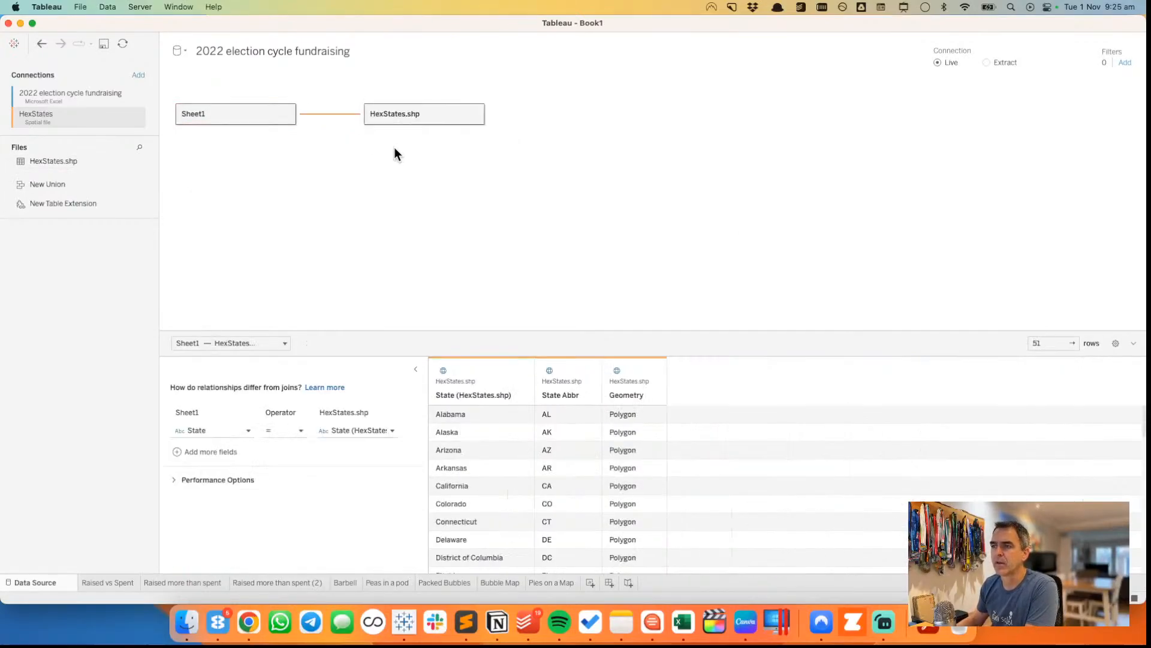
click(362, 430)
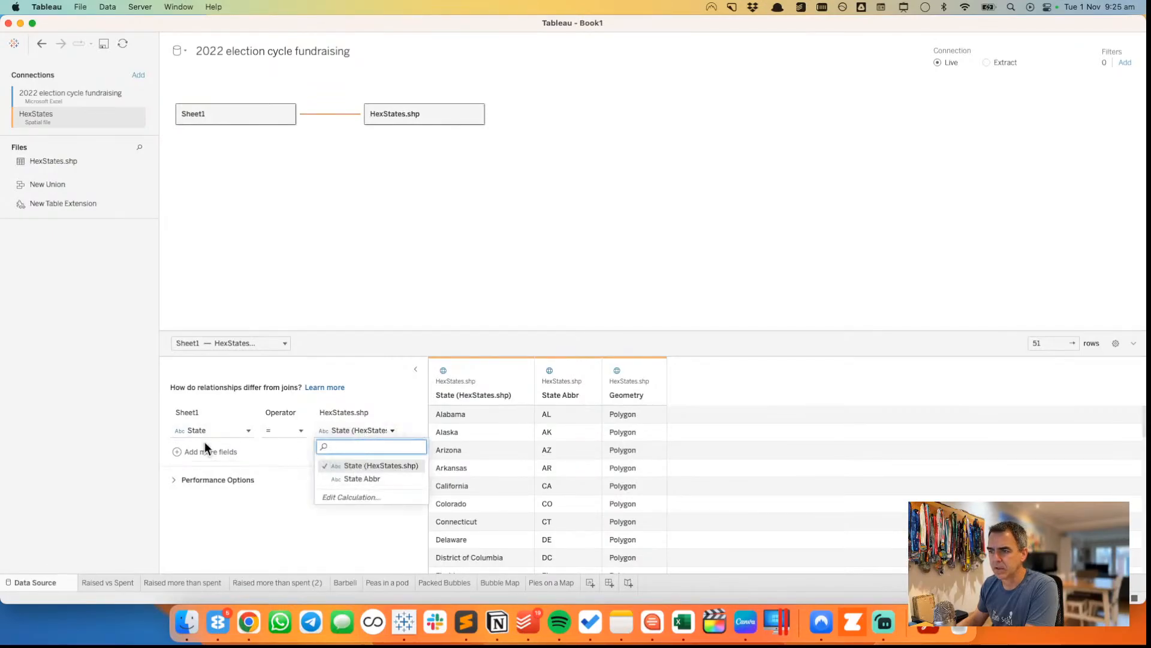
click(360, 259)
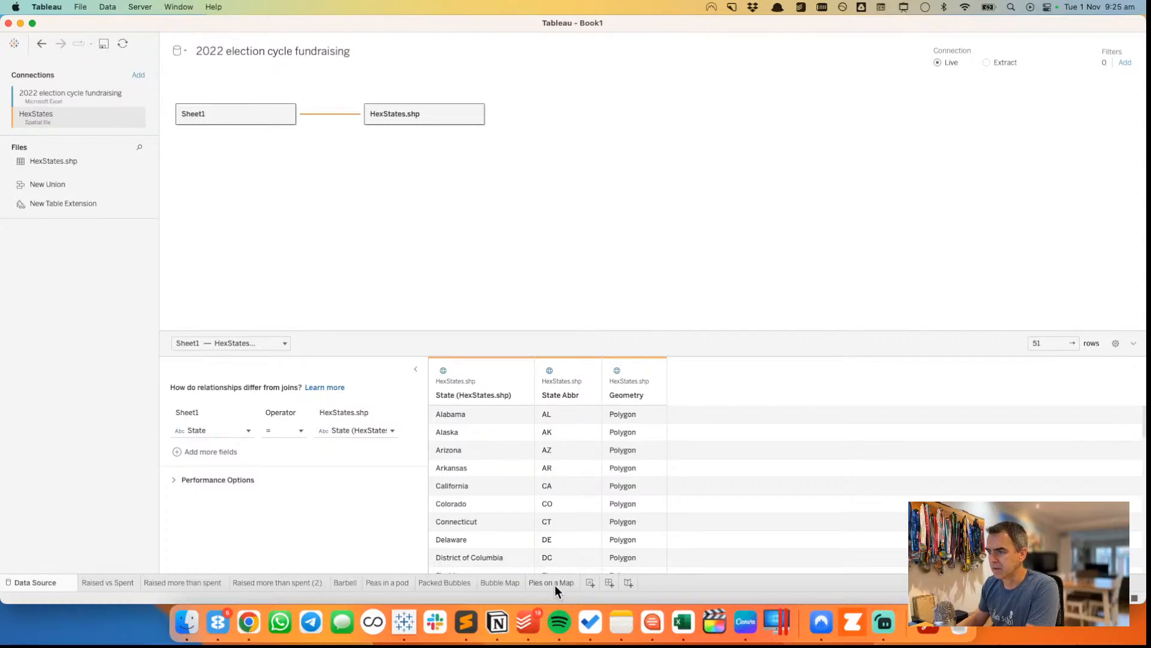
- On a new worksheet, hide the State (HexStates.shp) field and plot the HexStates.shp Geometry field as a map
click(589, 581)
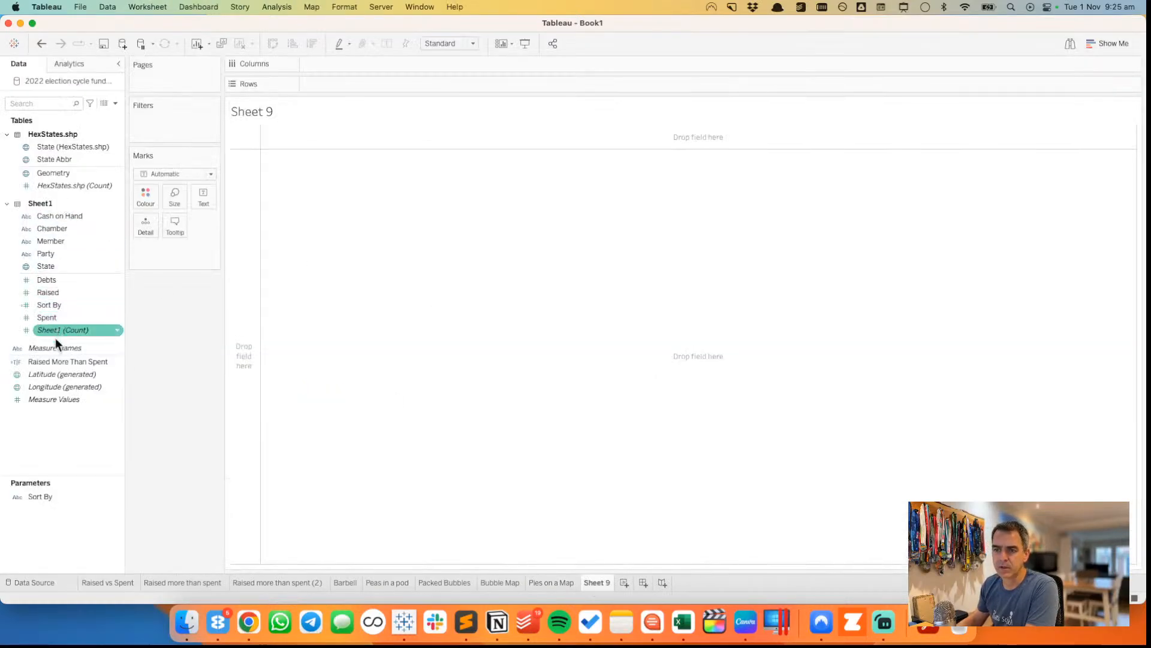
right_click(59, 149)
click(80, 191)
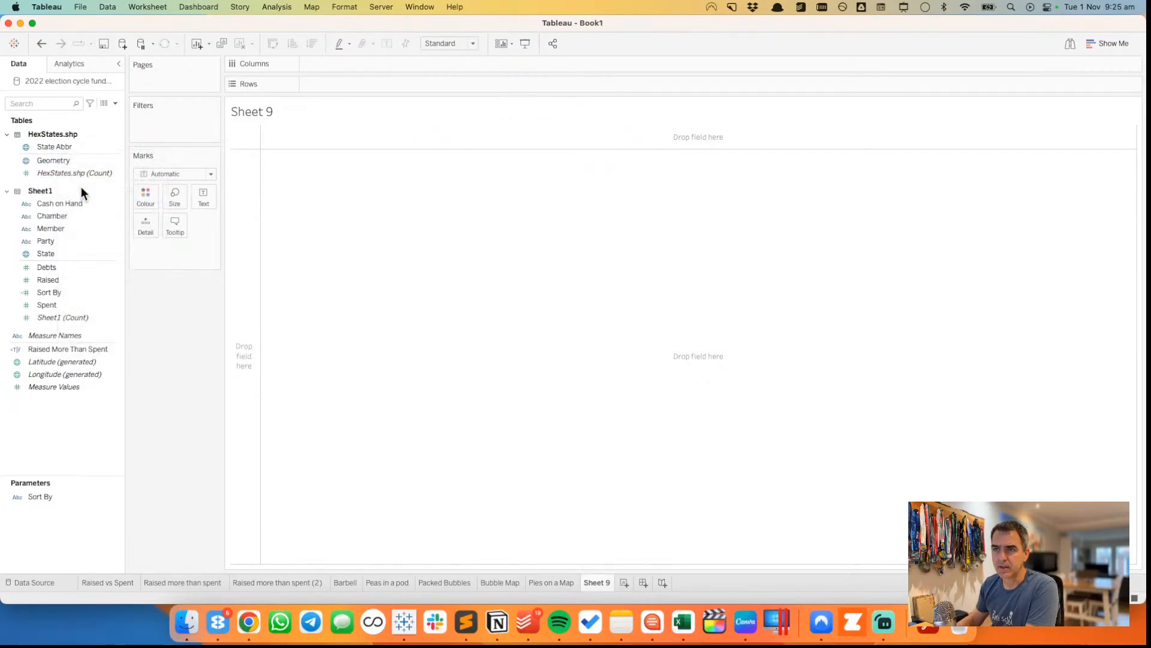
double_click(62, 161)
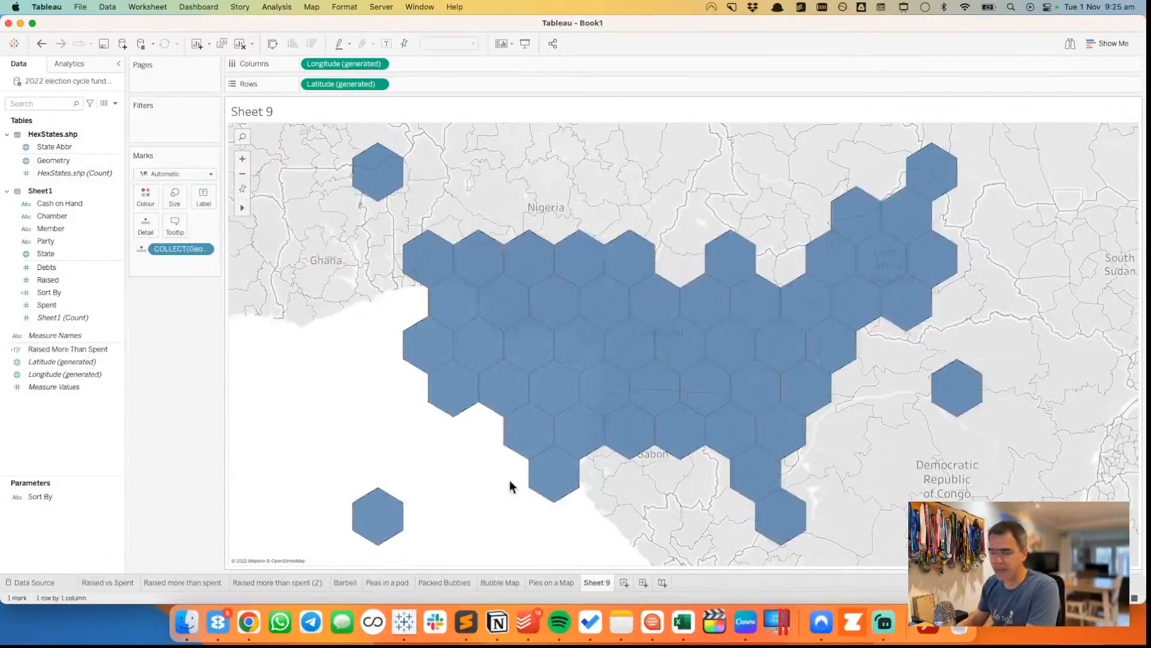
- Set the hex map's background washout to 100% so that only the hexagons show, and close the background layer settings
right_click(294, 318)
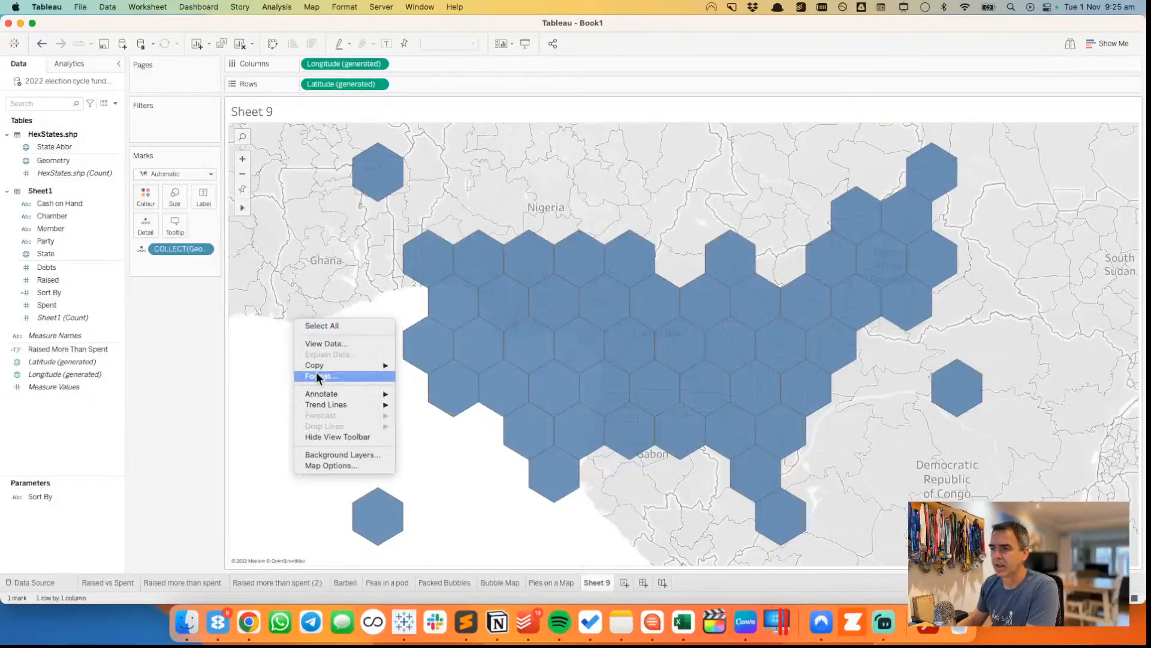
click(335, 456)
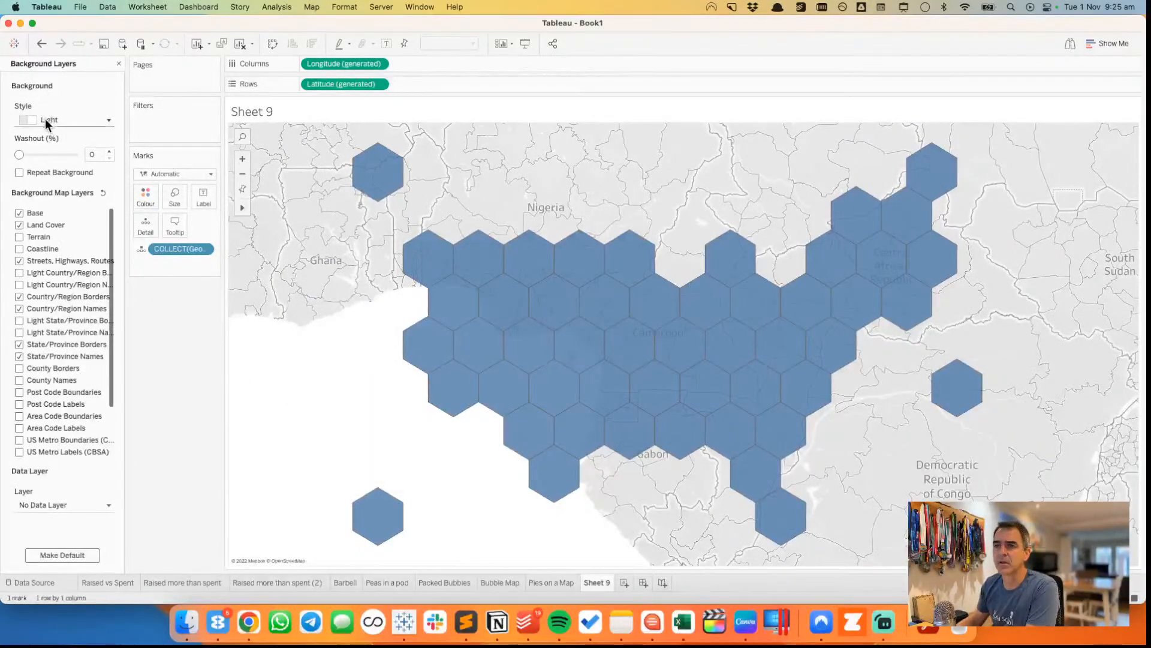
click(38, 118)
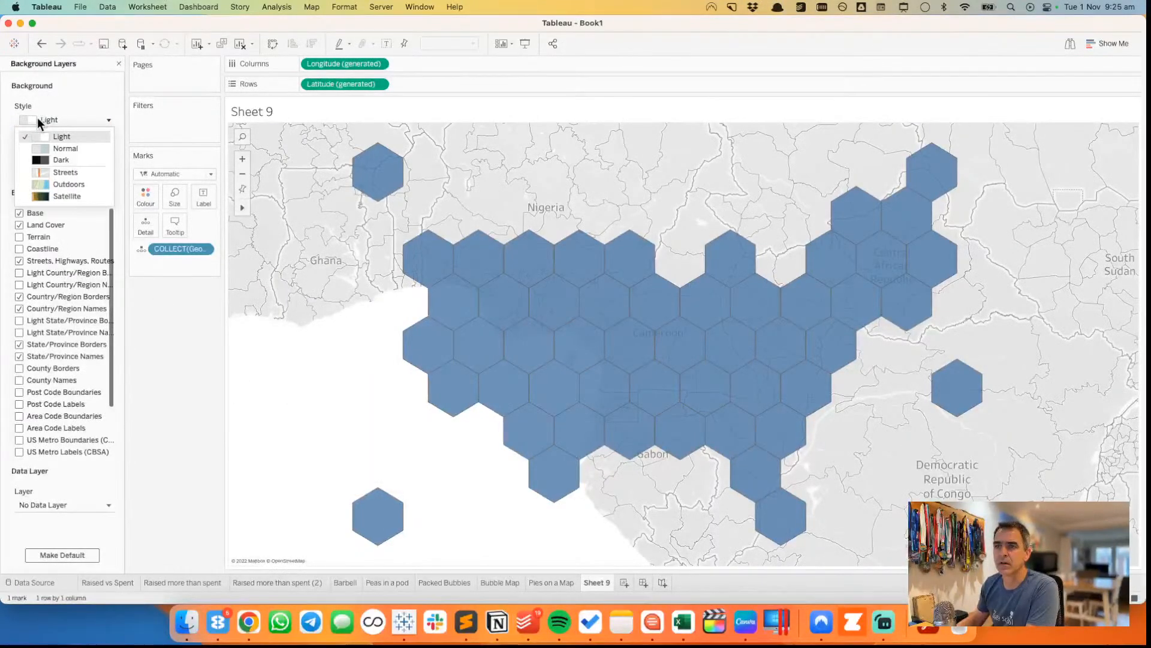
click(37, 118)
drag(19, 155, 78, 154)
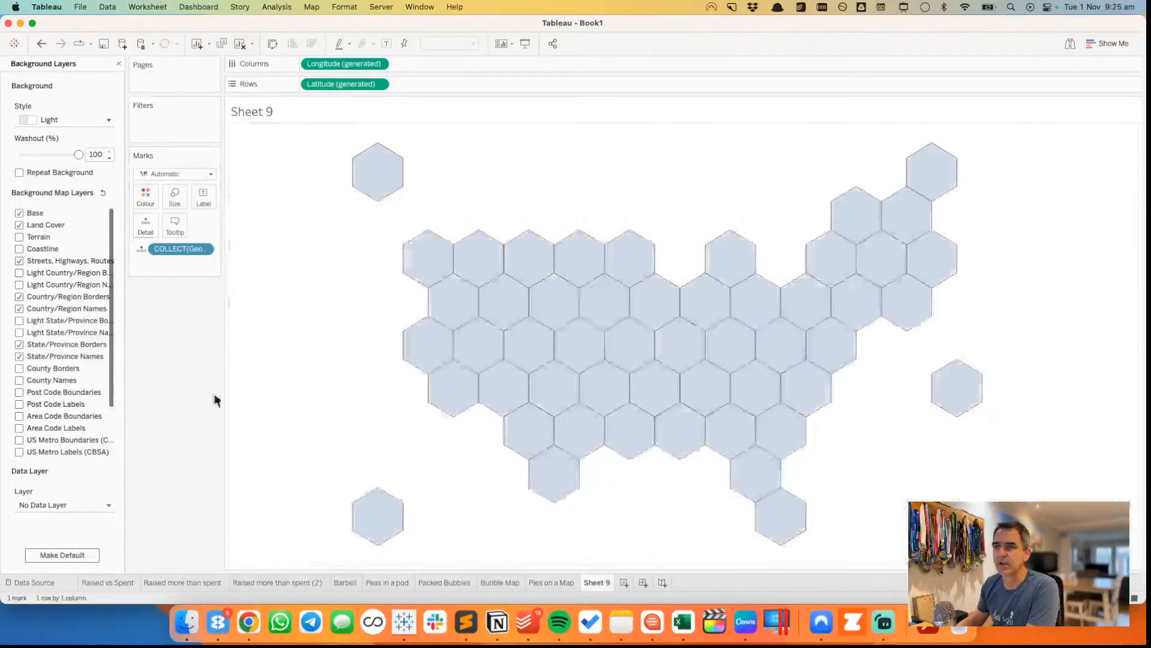
click(118, 64)
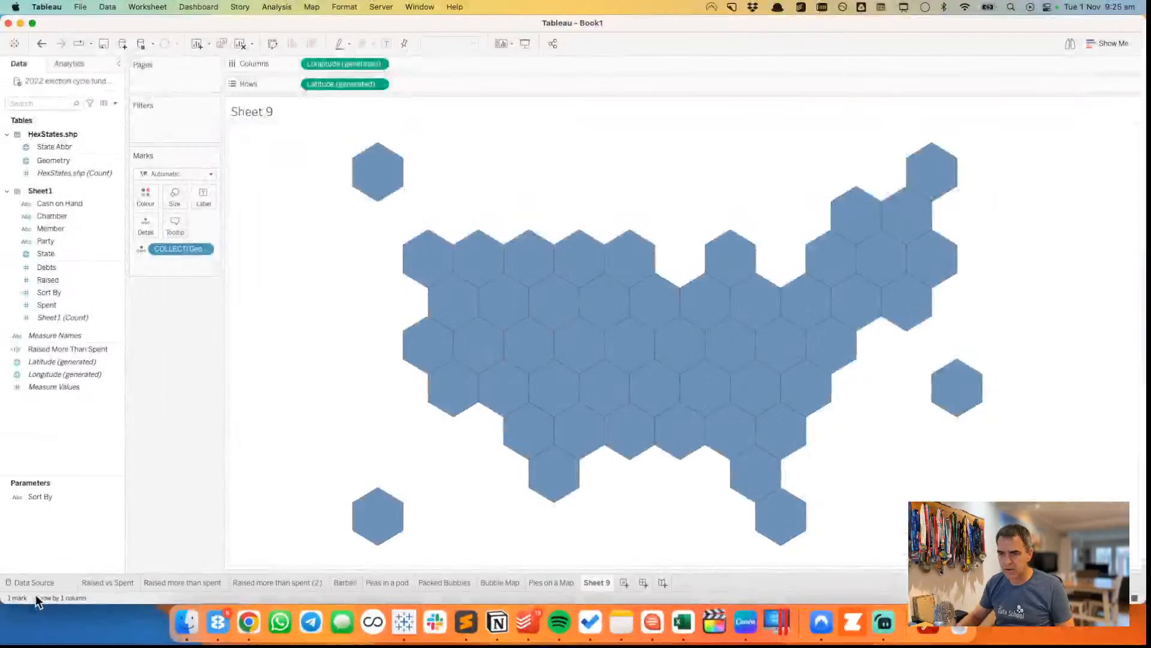
- Label the hexagons with the State Abbr field from HexStates.shp
mouse_move(2, 599)
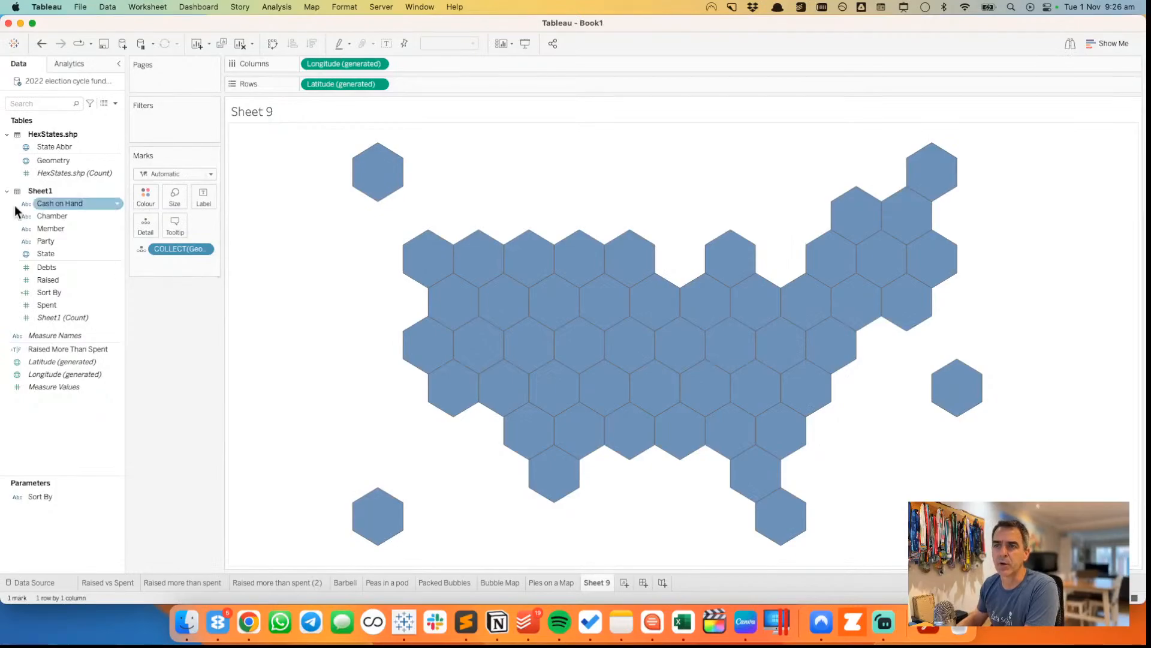
drag(56, 147, 198, 197)
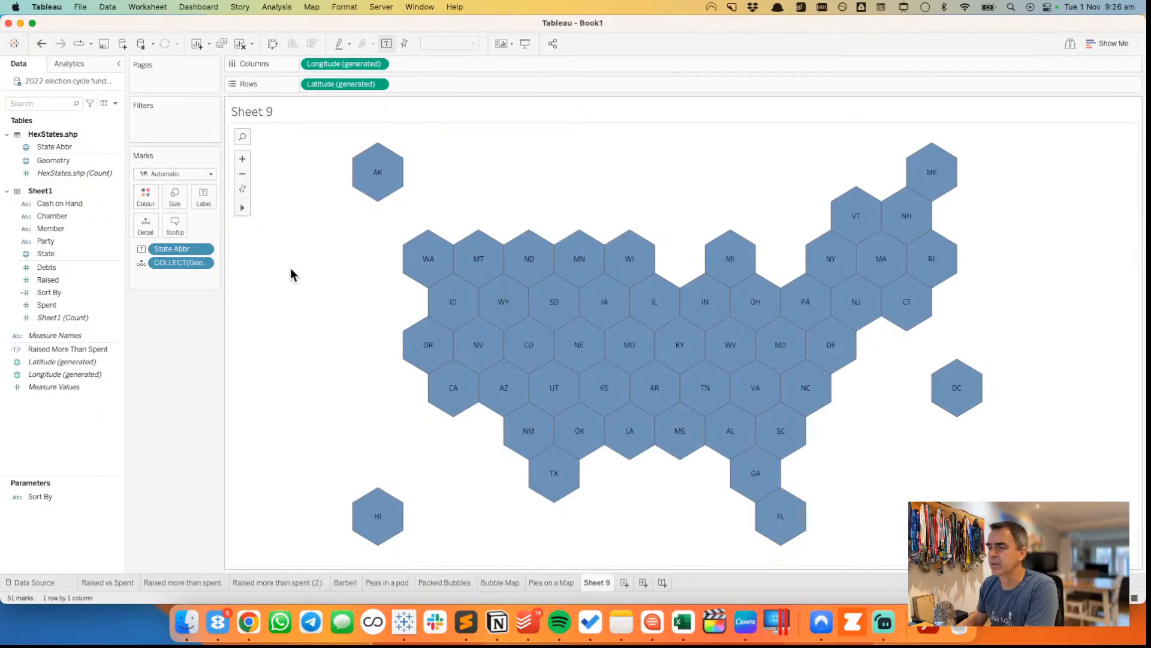
right_click(59, 412)
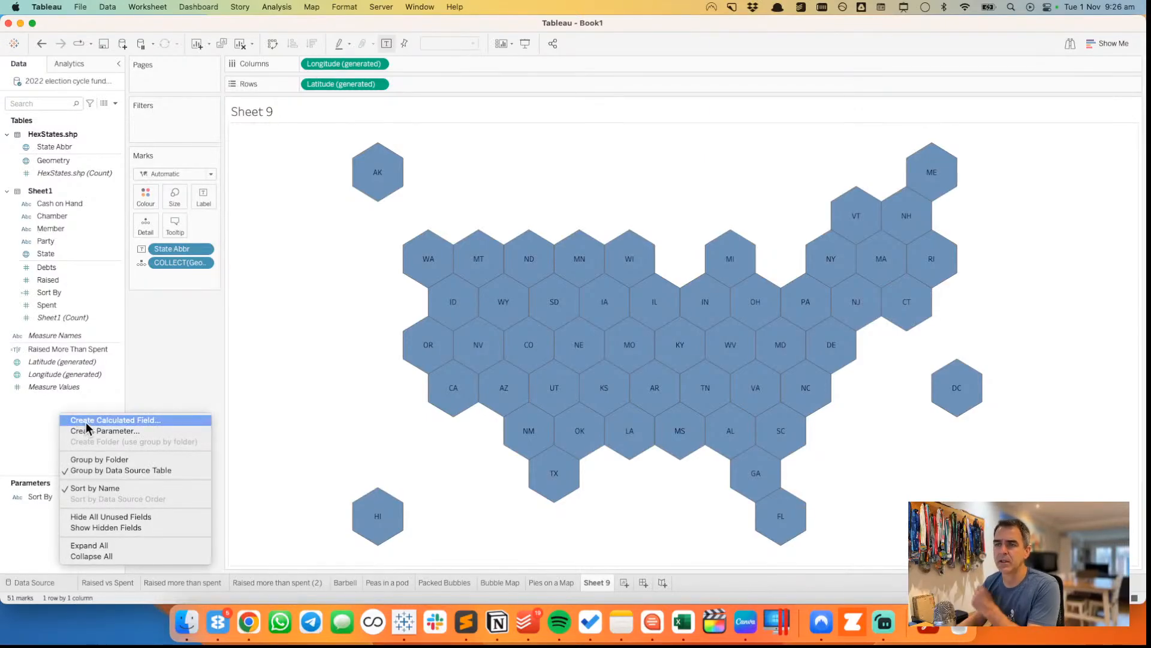
click(41, 400)
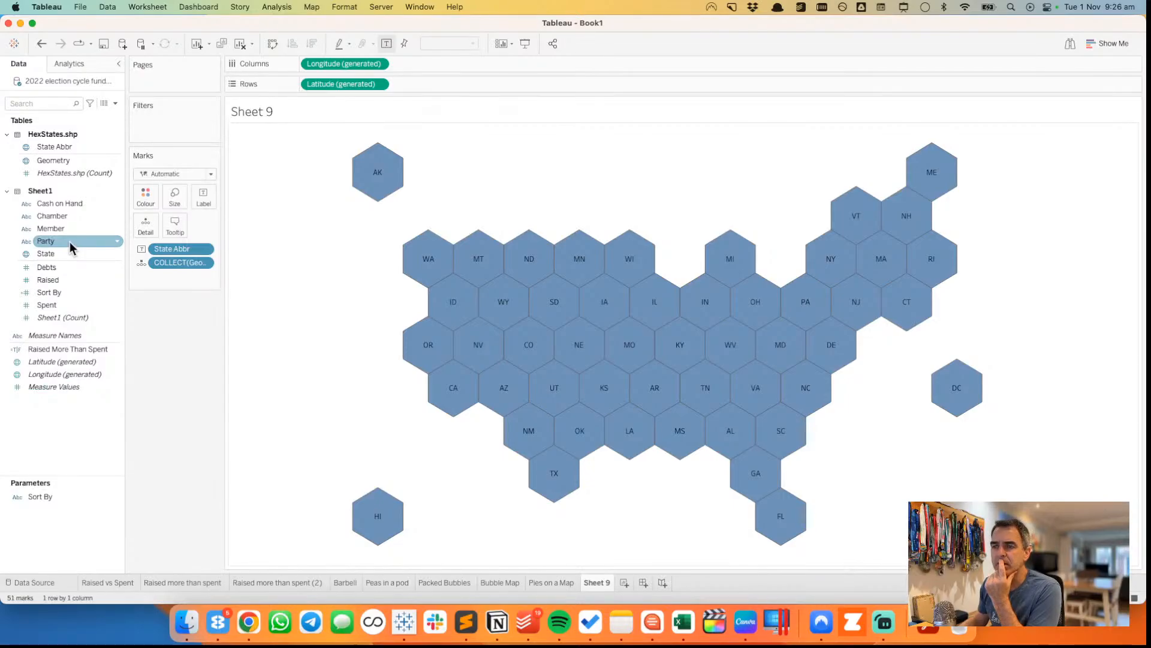
- Add Party to the map's detail and colour the hexagons by the Sort By measure
drag(70, 242, 151, 231)
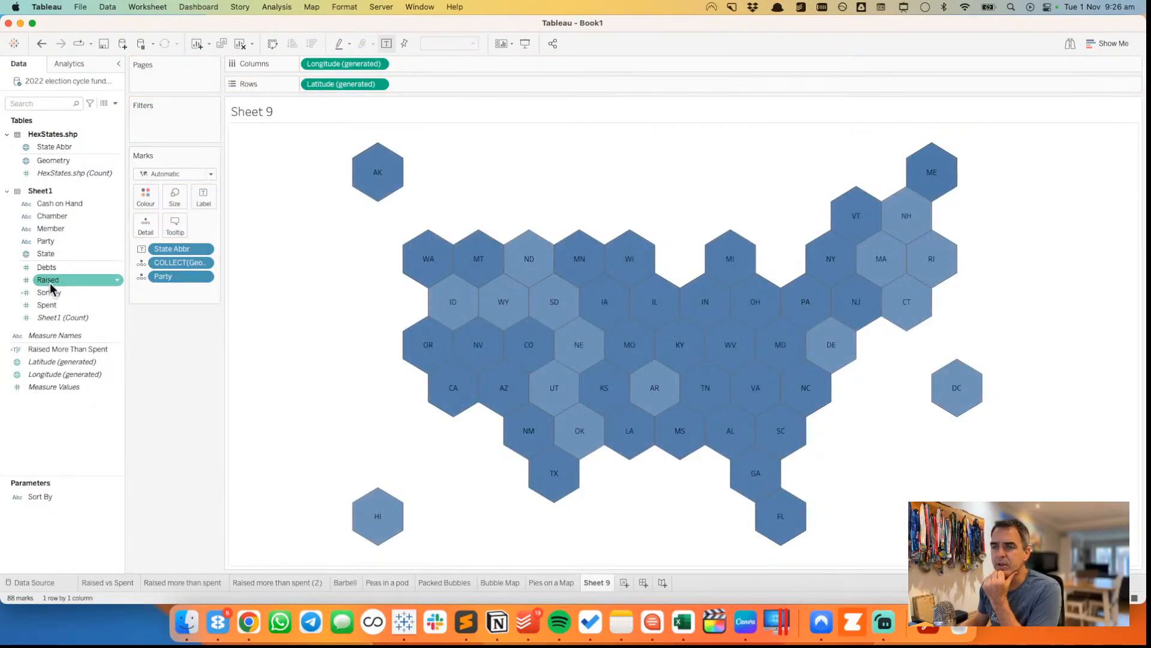
drag(50, 294, 146, 201)
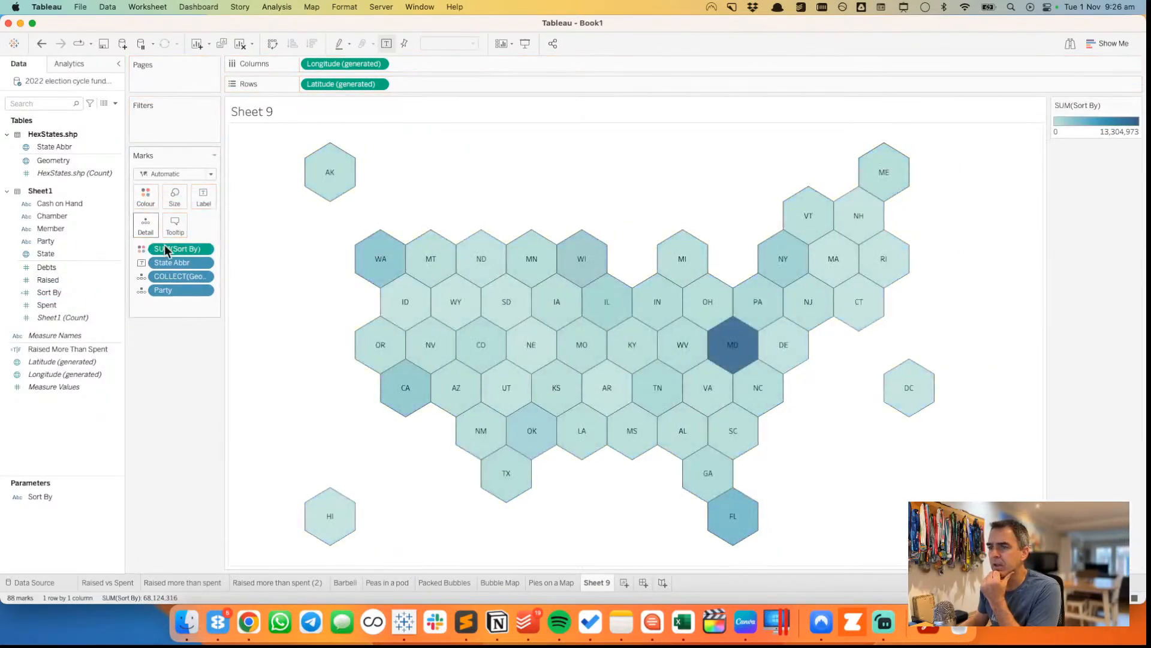
- Add a Percent Difference From table calculation to Sort By, computed using only Party and relative to Democratic
click(205, 249)
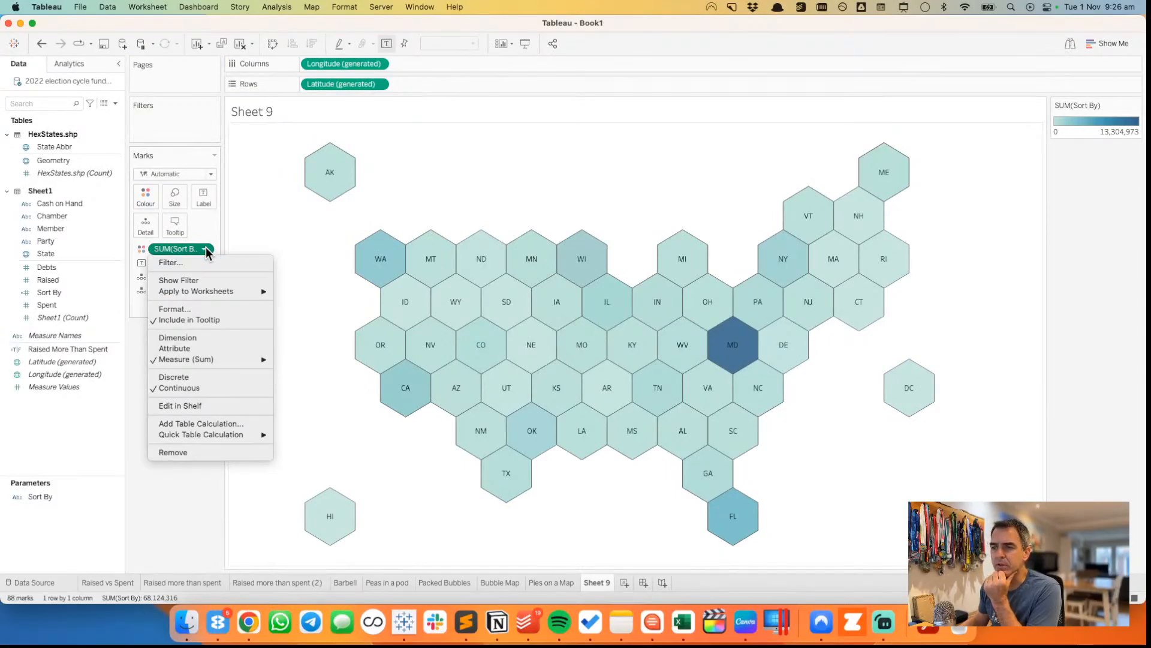
click(201, 423)
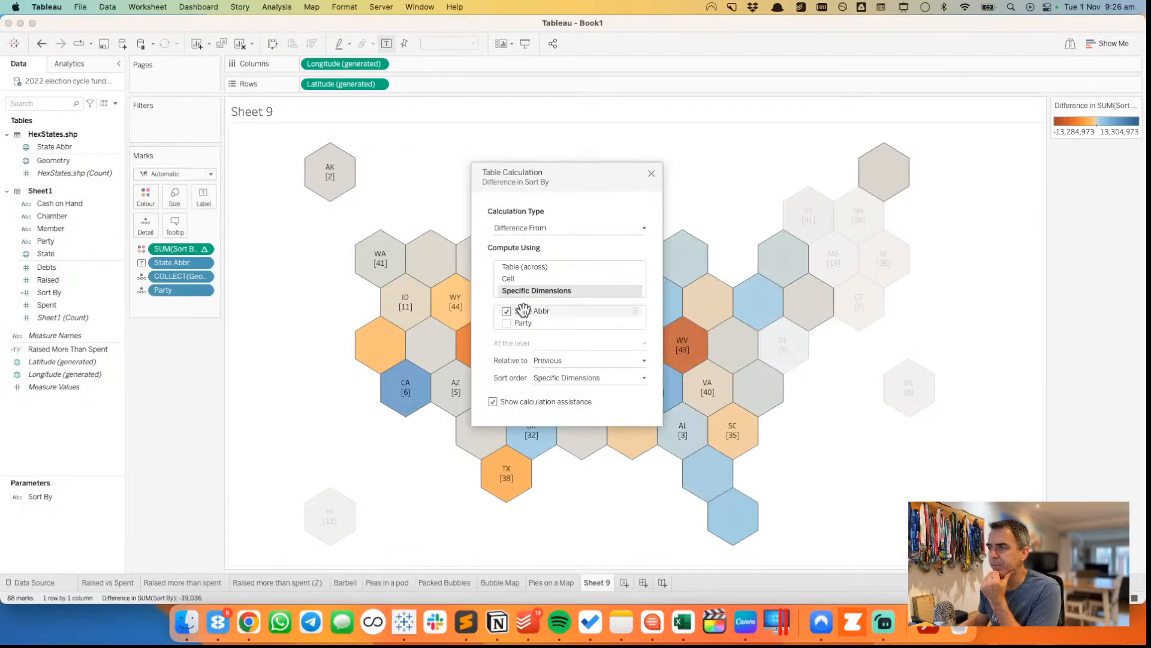
click(512, 227)
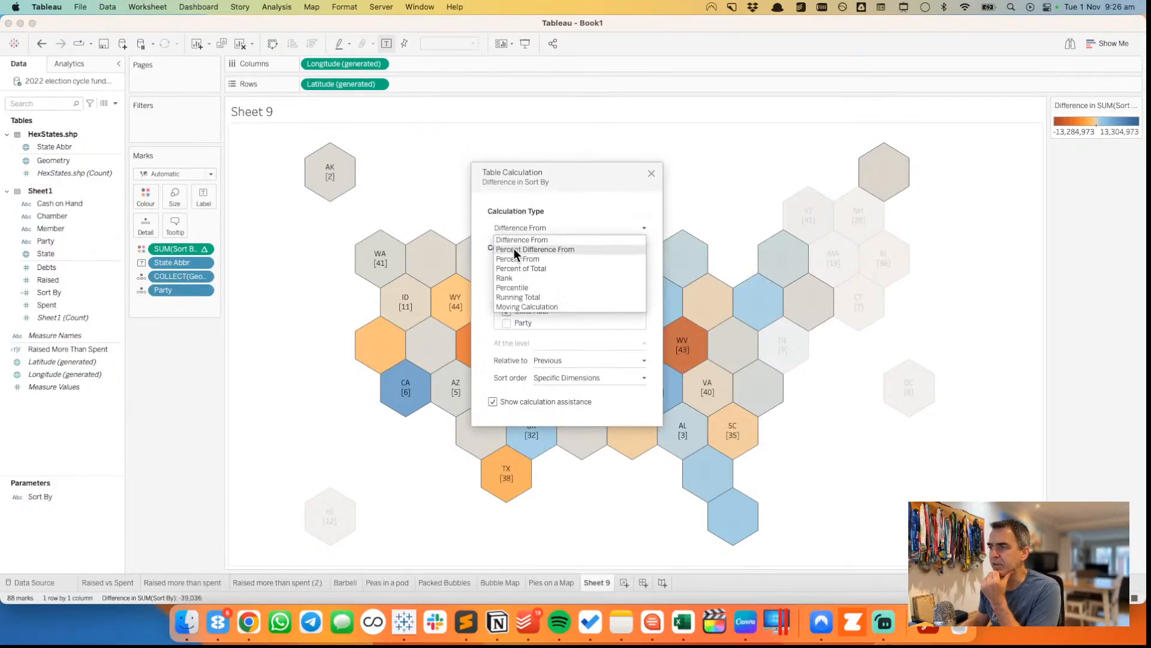
click(513, 249)
click(506, 311)
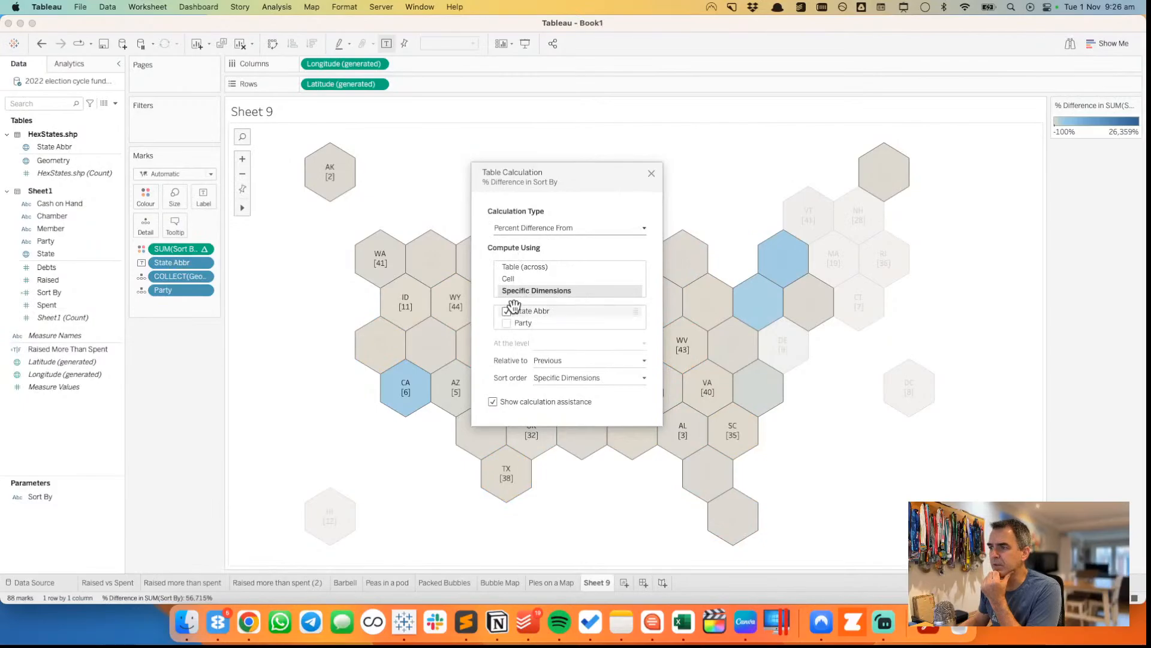
click(507, 324)
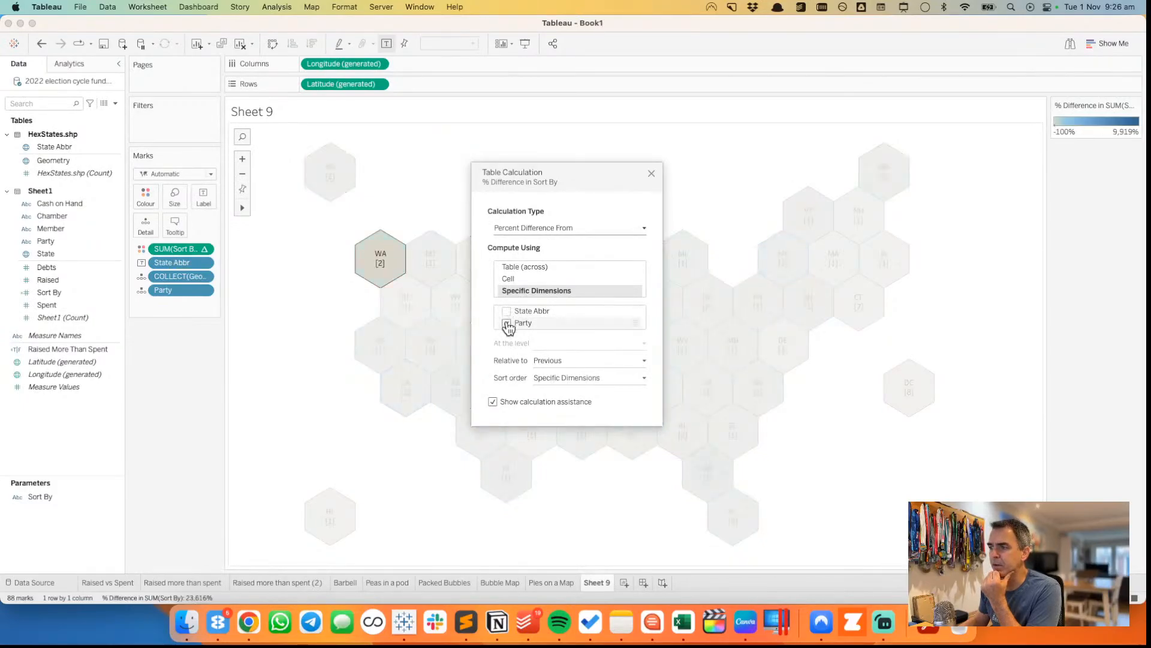
click(567, 360)
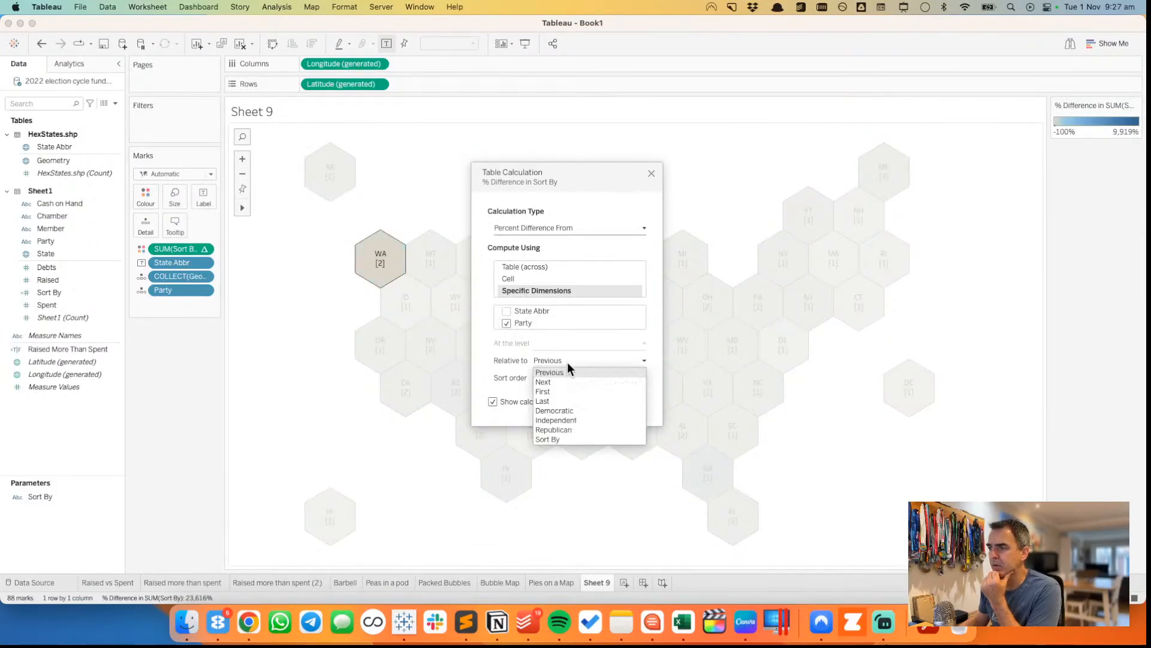
click(564, 411)
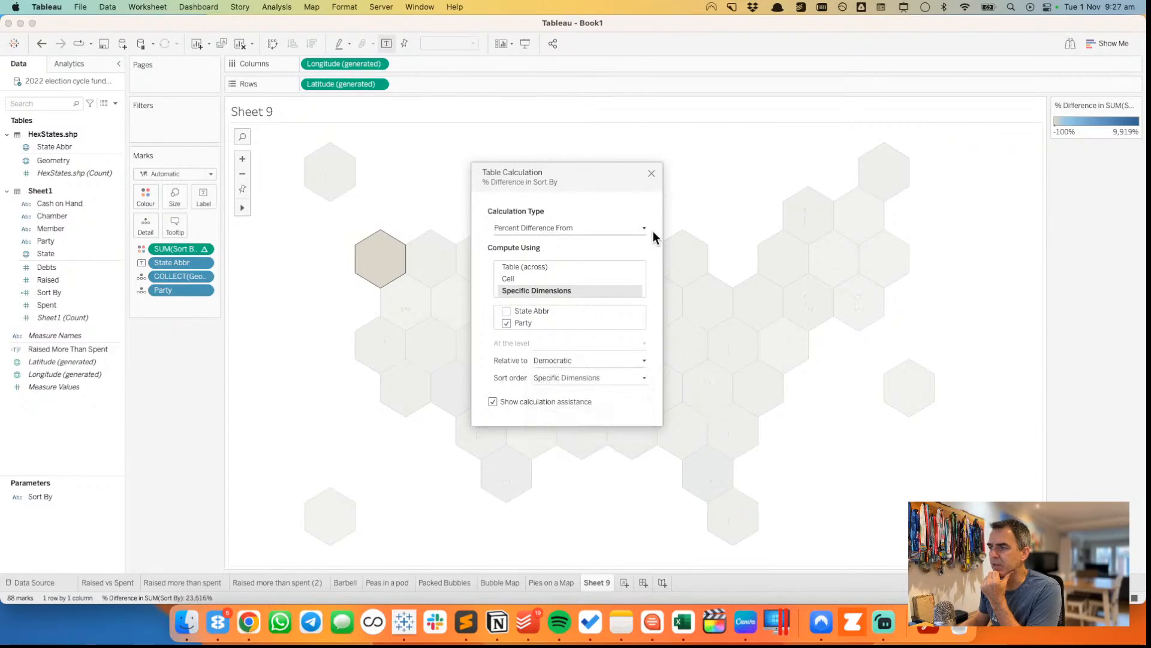
click(652, 174)
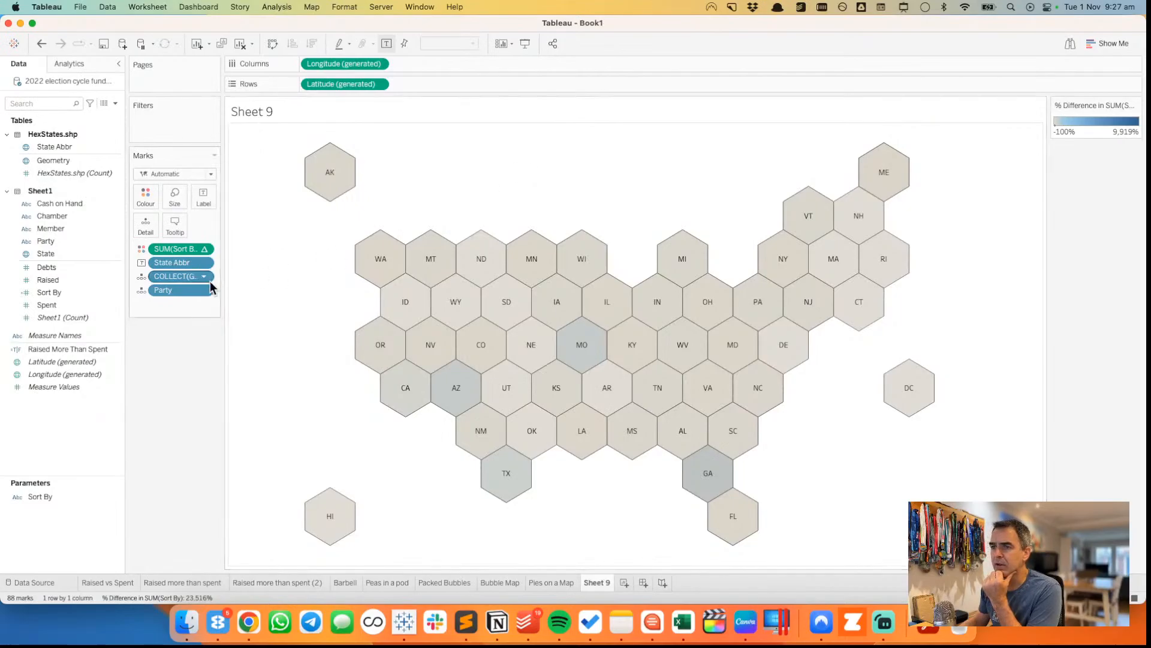
- Edit the Sort By table calculation so that it is relative to Republican
click(204, 292)
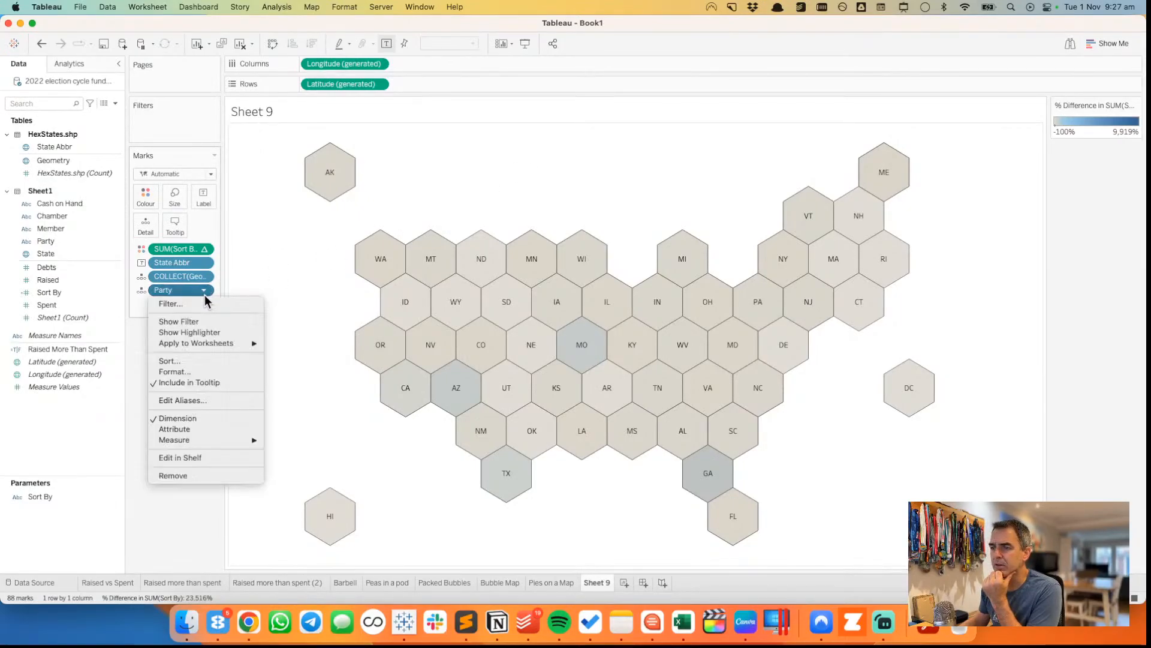
click(204, 247)
click(204, 248)
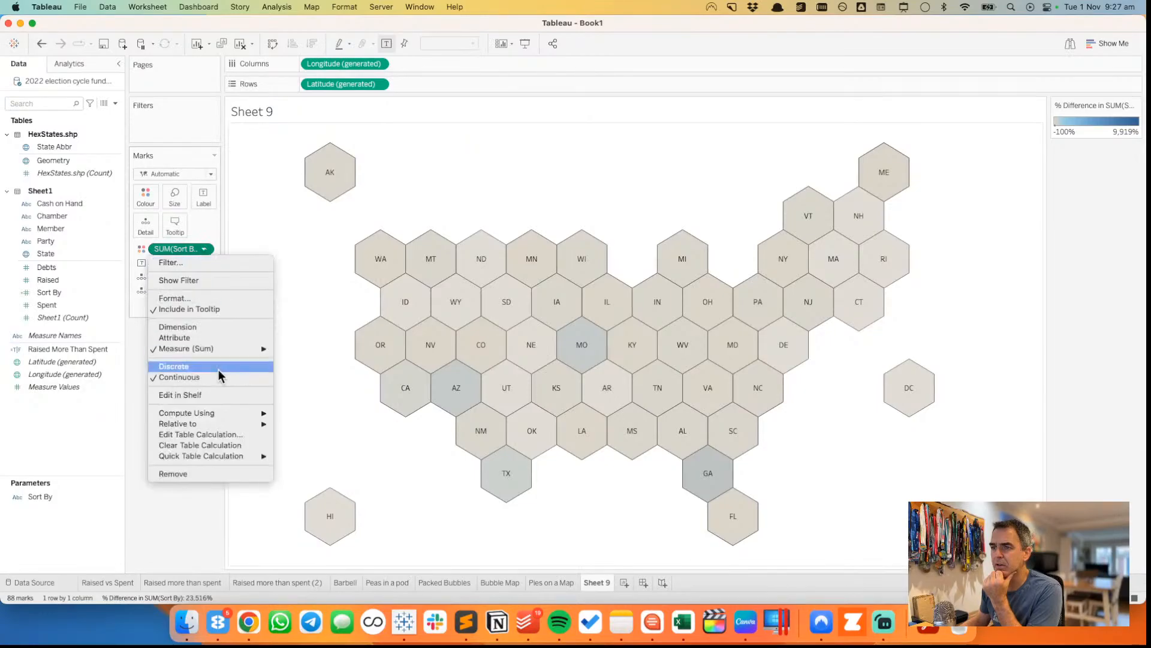
click(215, 433)
click(555, 359)
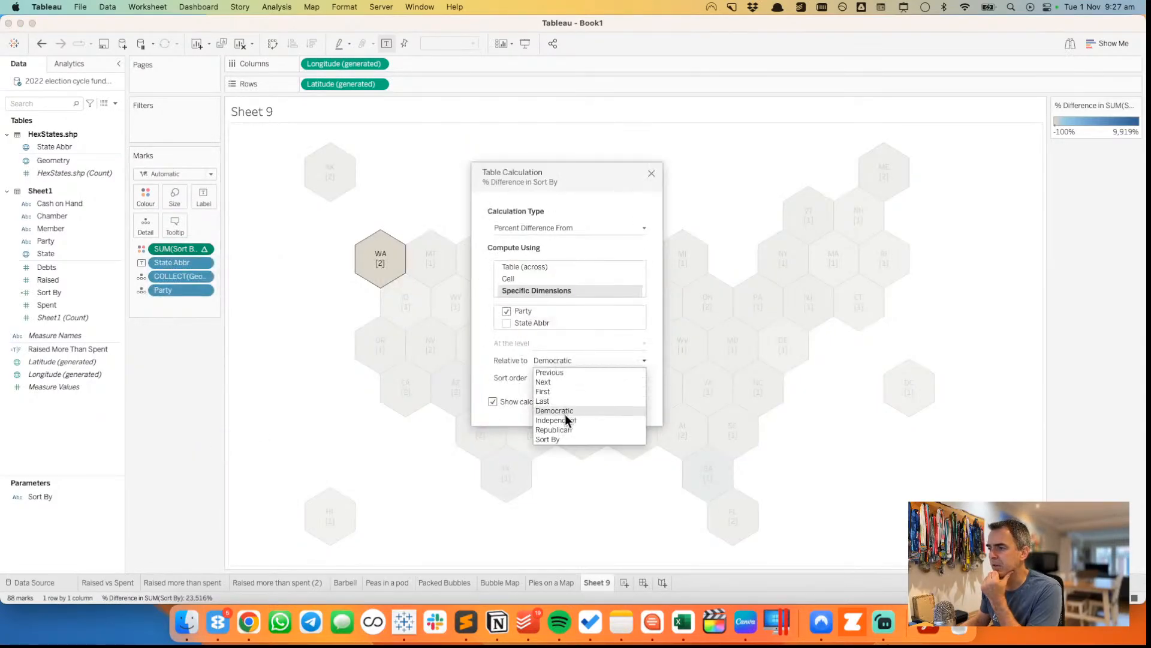
click(564, 430)
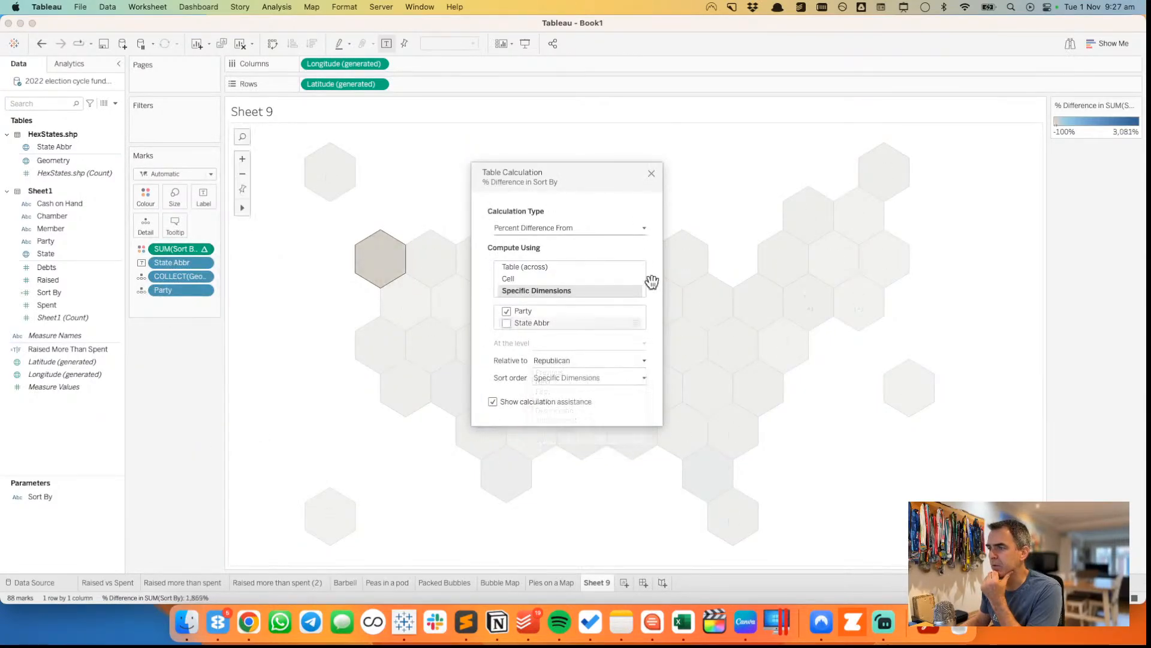
click(651, 172)
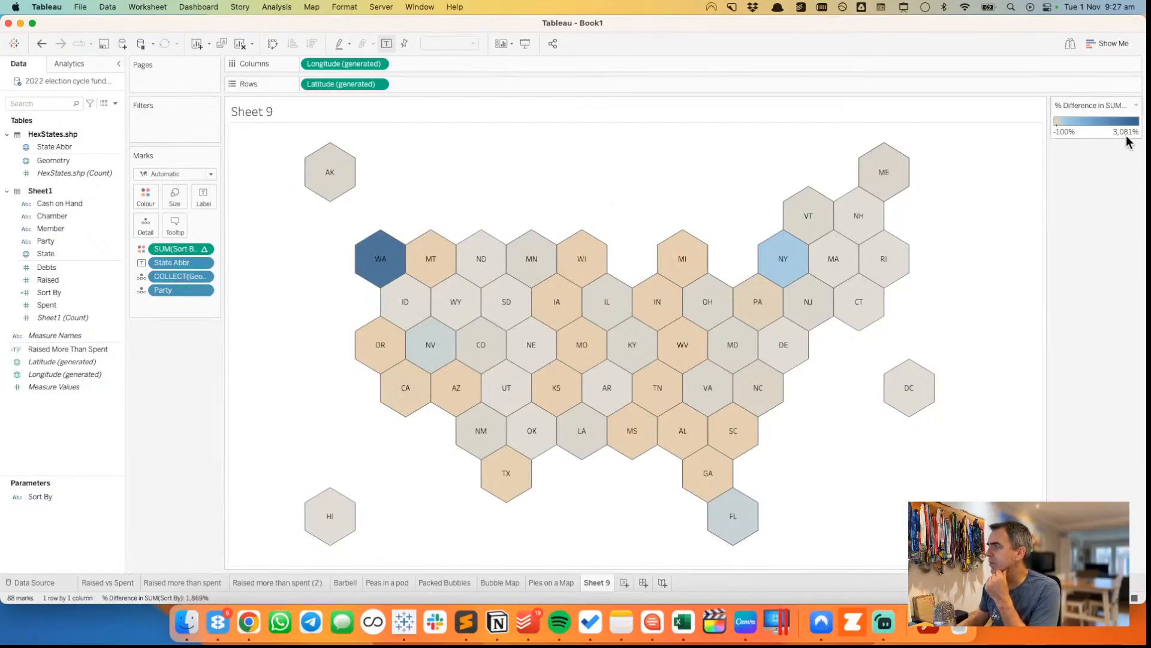
- Remove the Sort By table calculation and the Party field from the map's marks
mouse_move(372, 255)
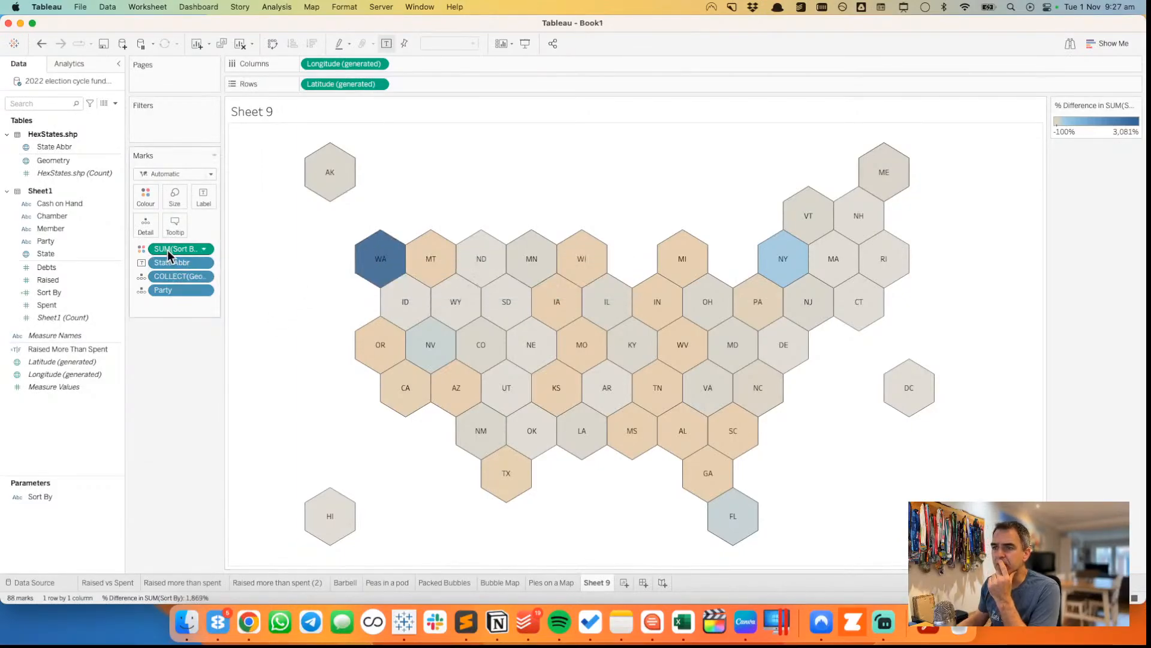
drag(167, 250, 162, 351)
drag(173, 277, 171, 360)
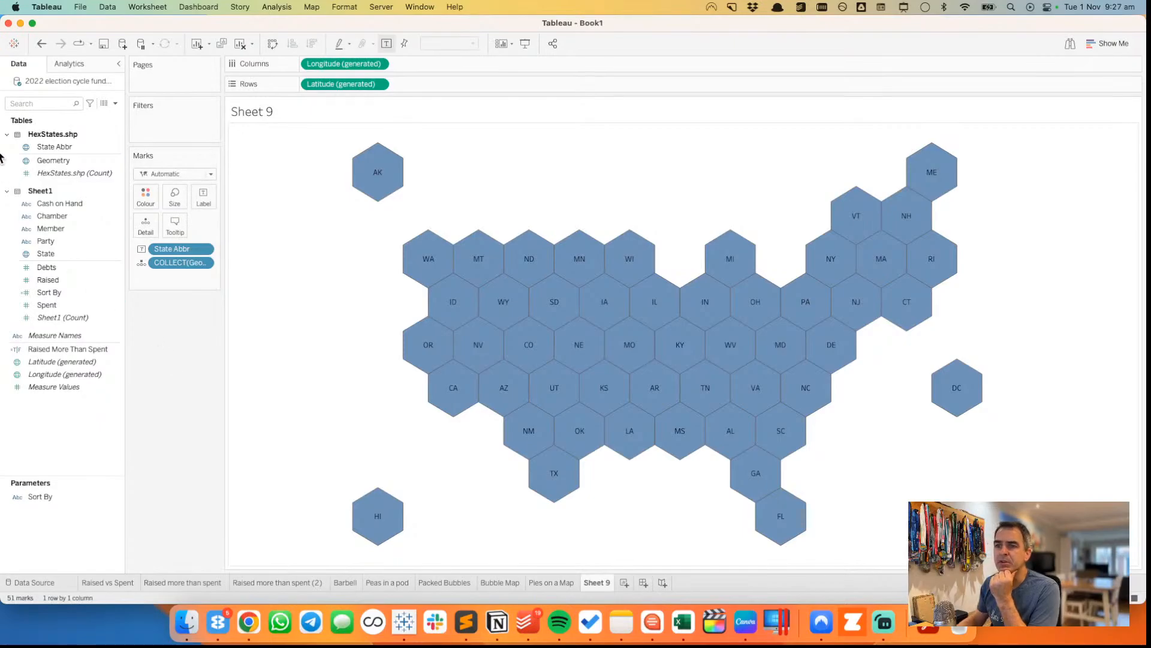
- Start a new calculated field and name it Republican
right_click(88, 436)
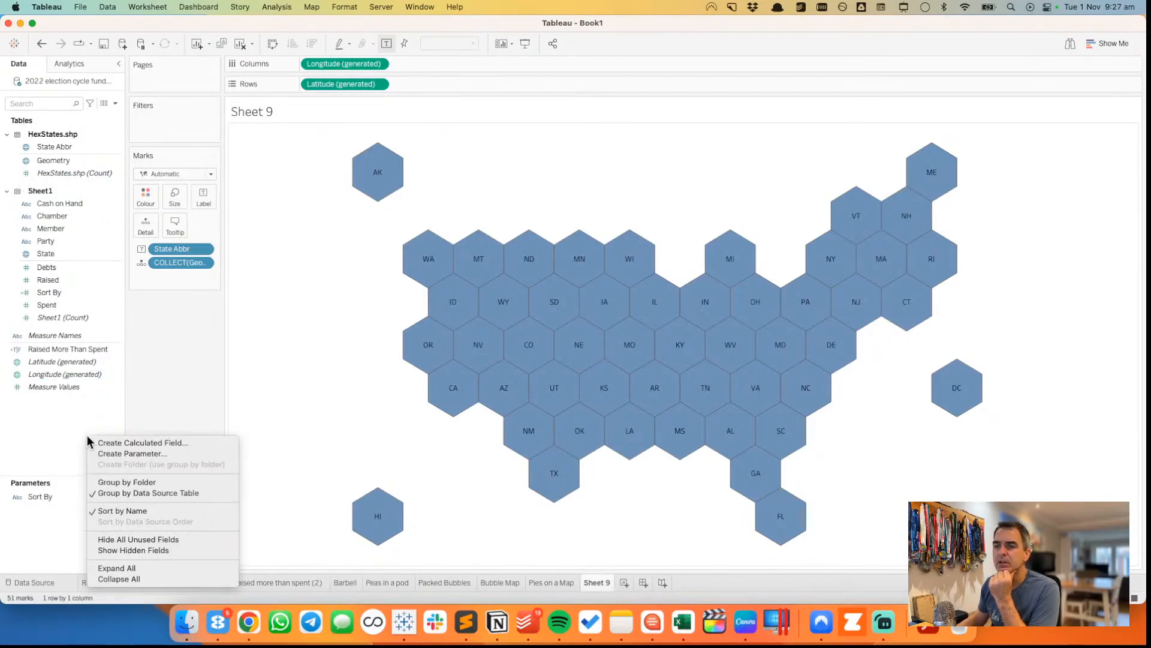
click(121, 443)
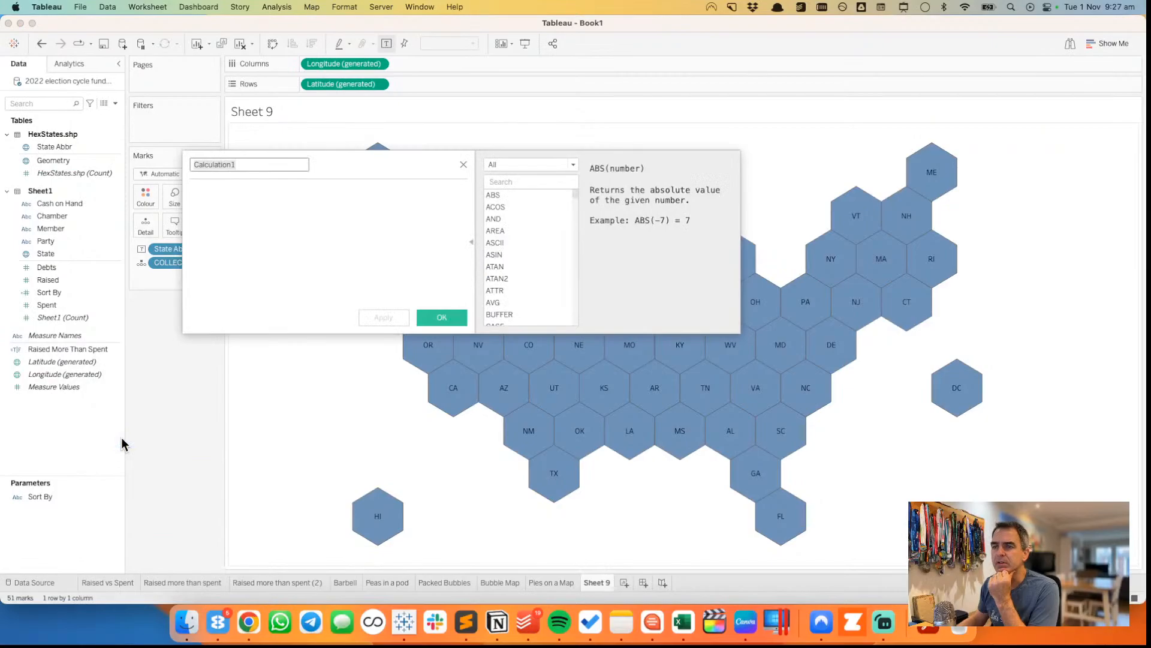
text(Republicn)
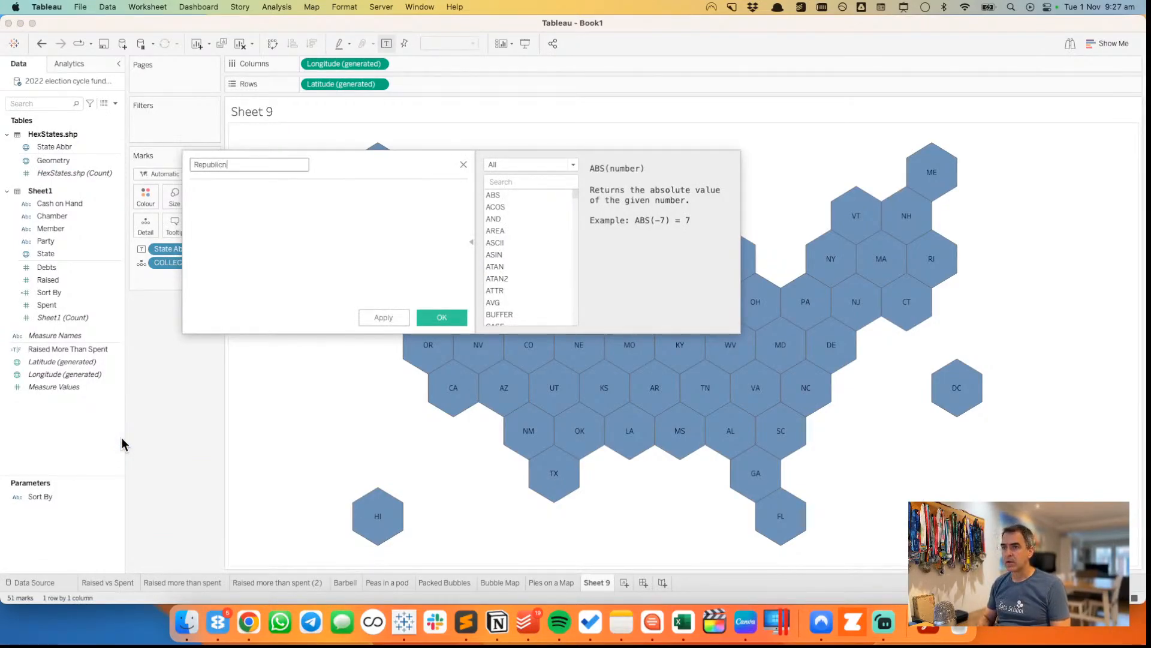
key(BackSpace)
key(BackSpace)
text(can)
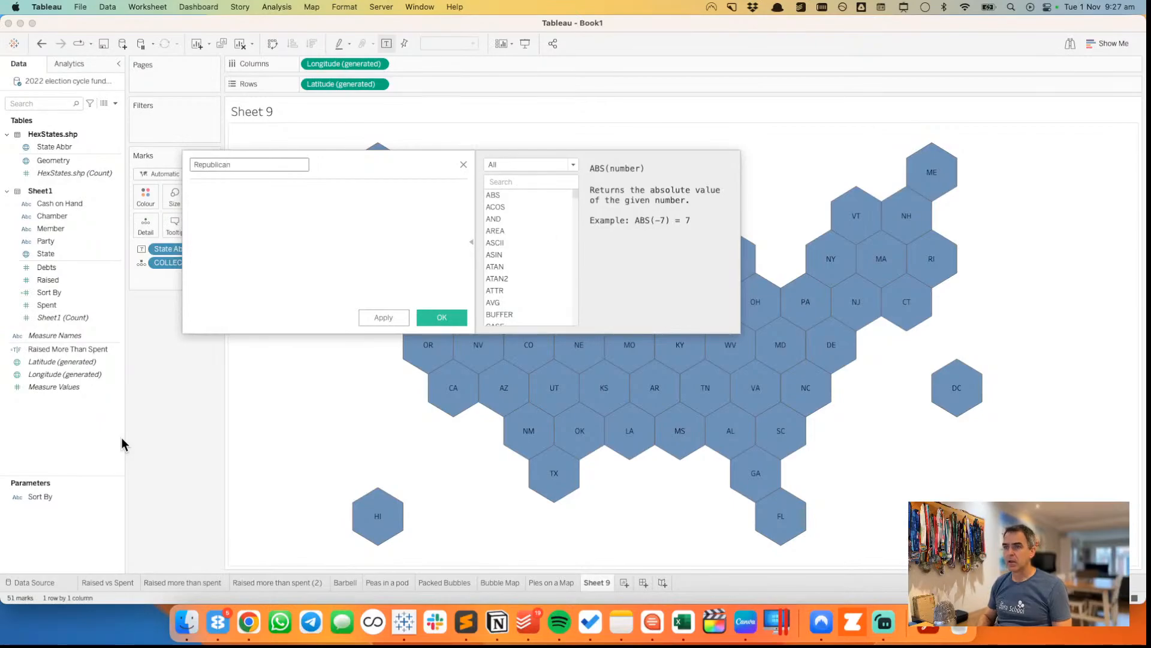
key(Tab)
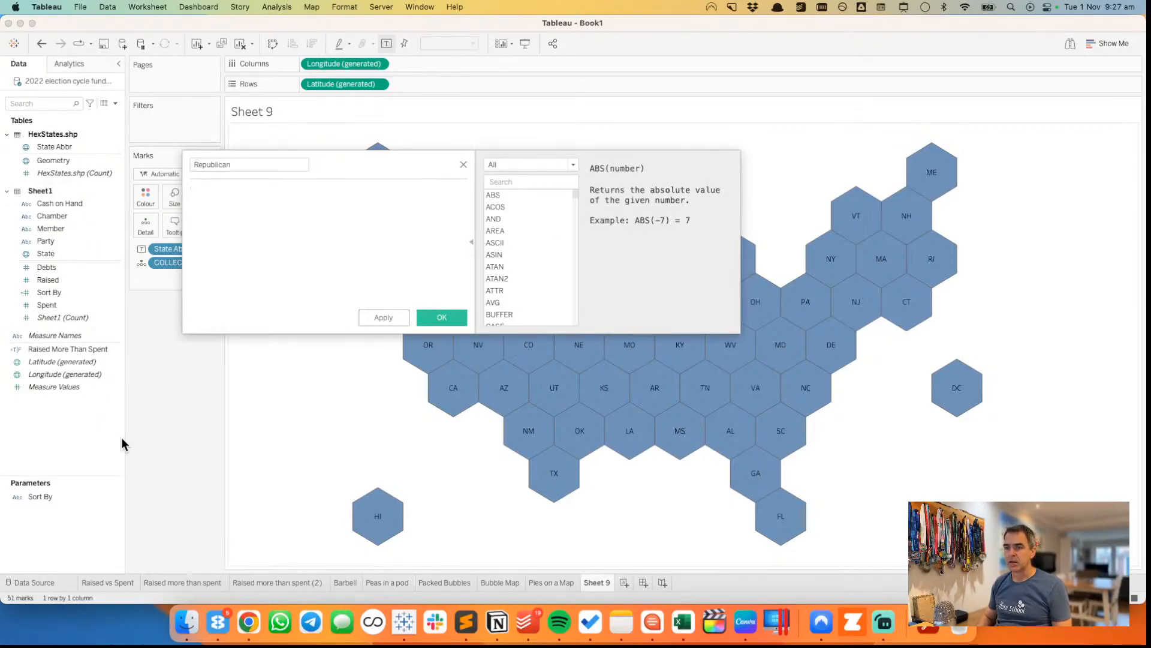
- Enter the formula if [Party] = 'Republican' THEN [Sort By] END for the Republican calculation
text(if )
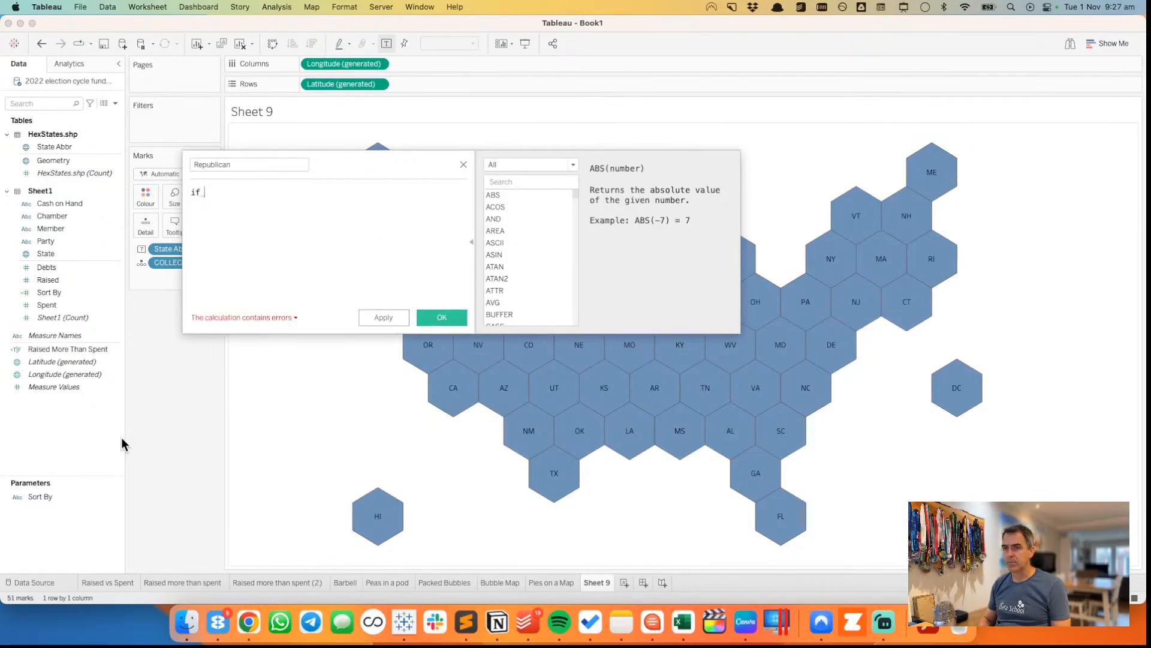
text(par)
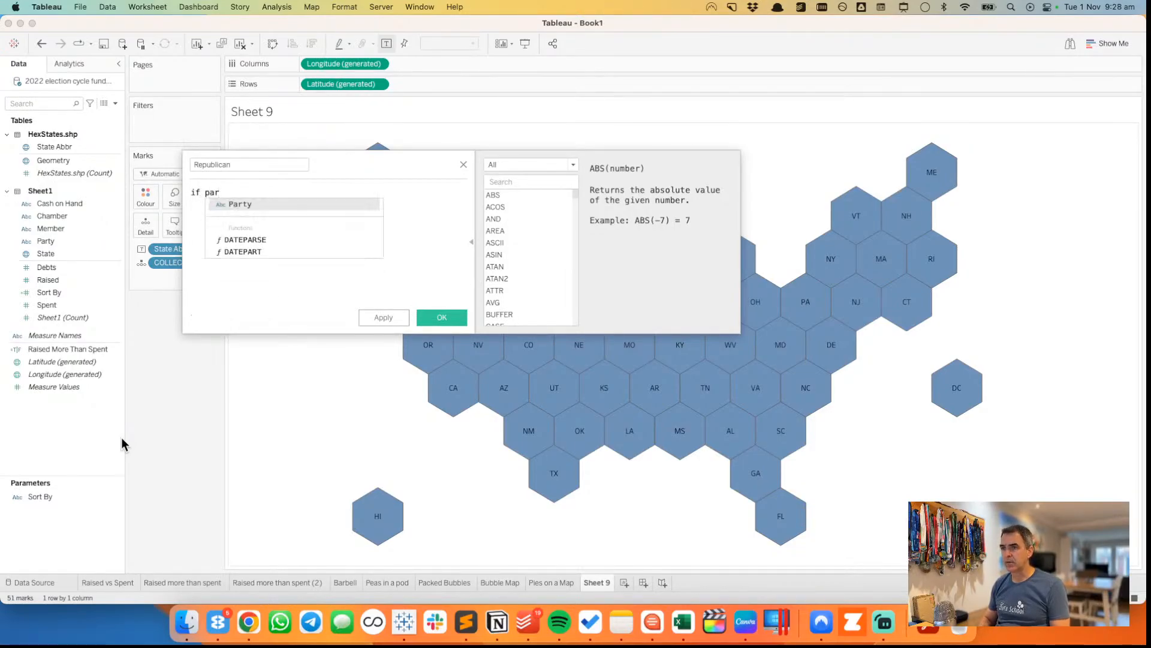
key(Return)
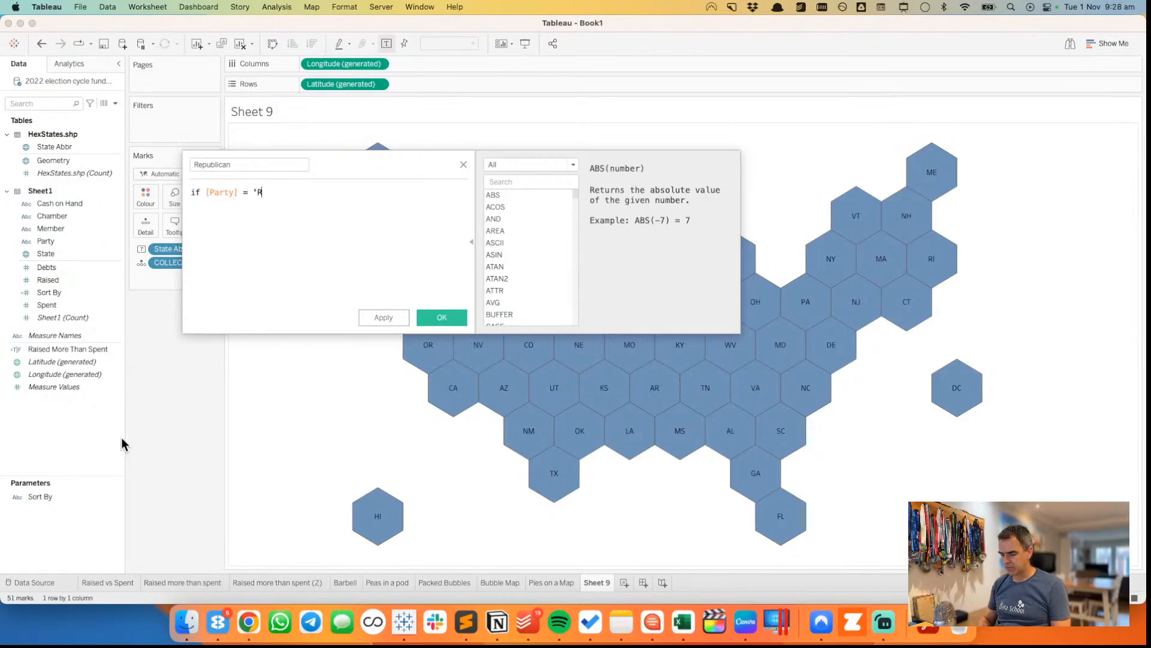
text(= 'Republican')
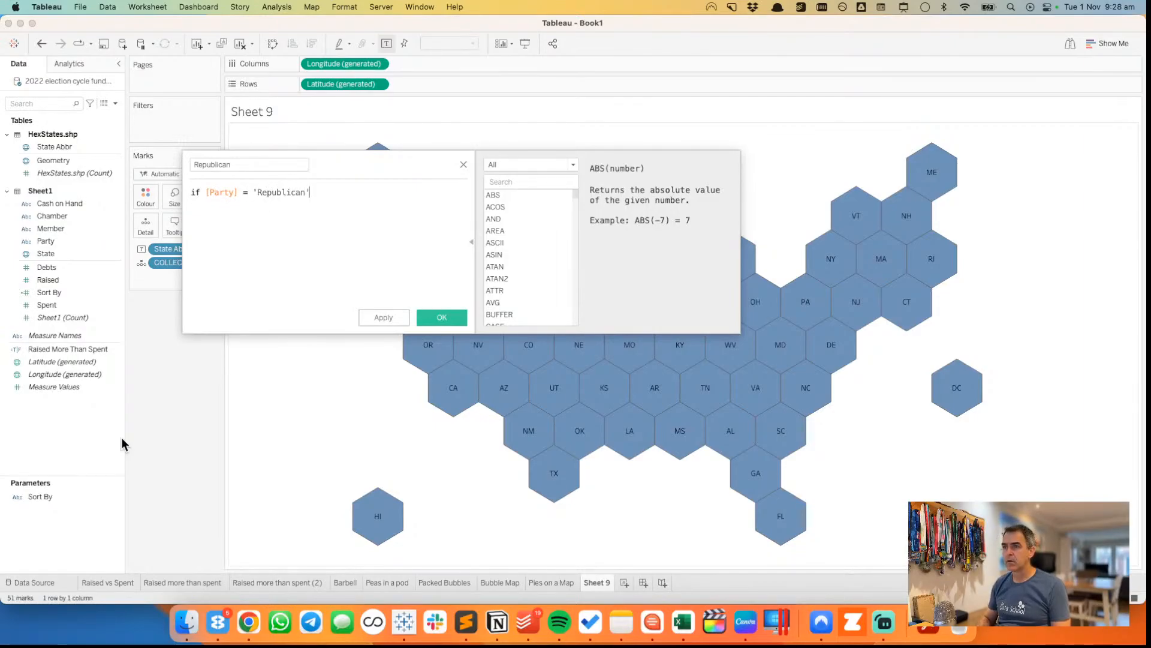
key(Return)
text(THEN sort)
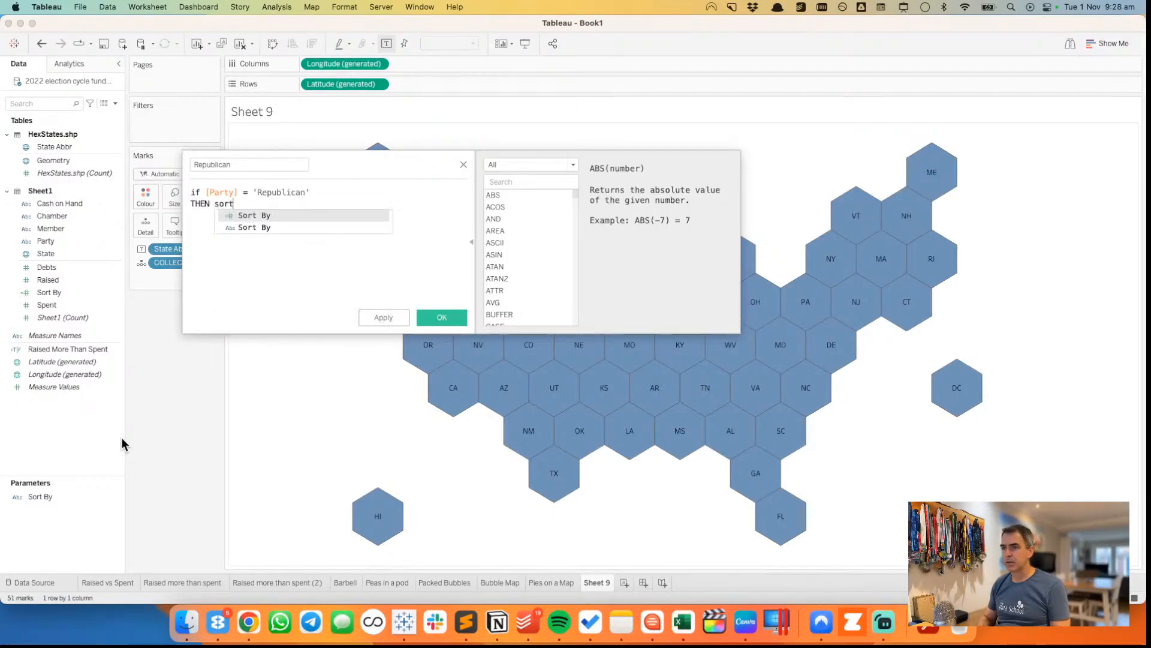
key(Return)
key(Return)
text(END)
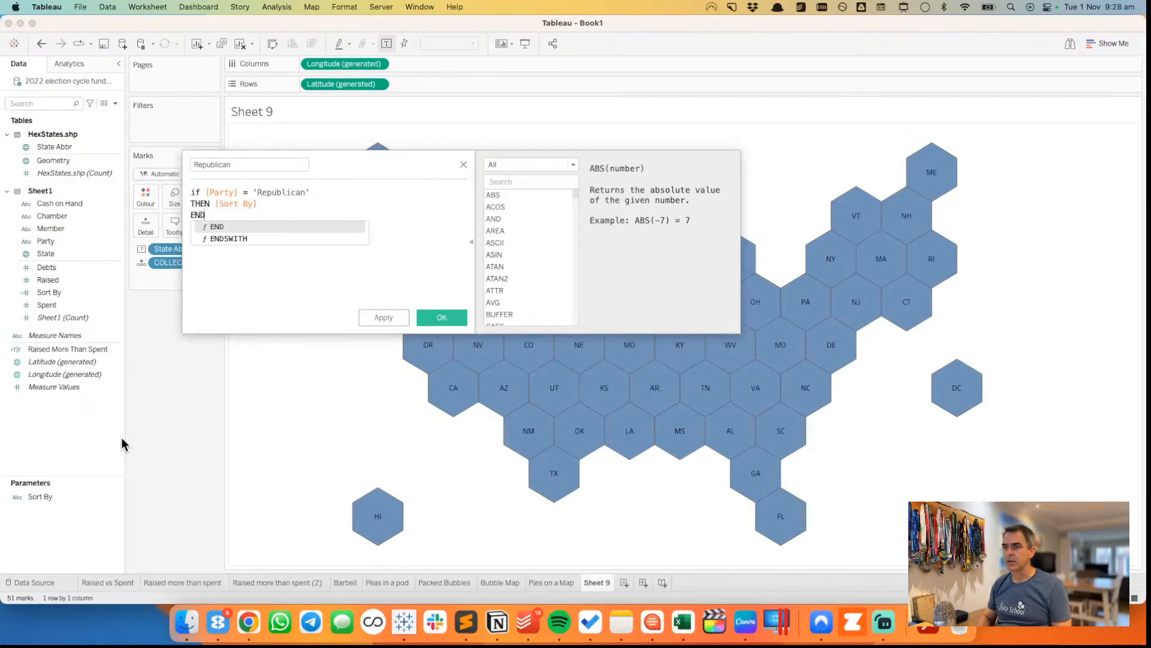
key(Return)
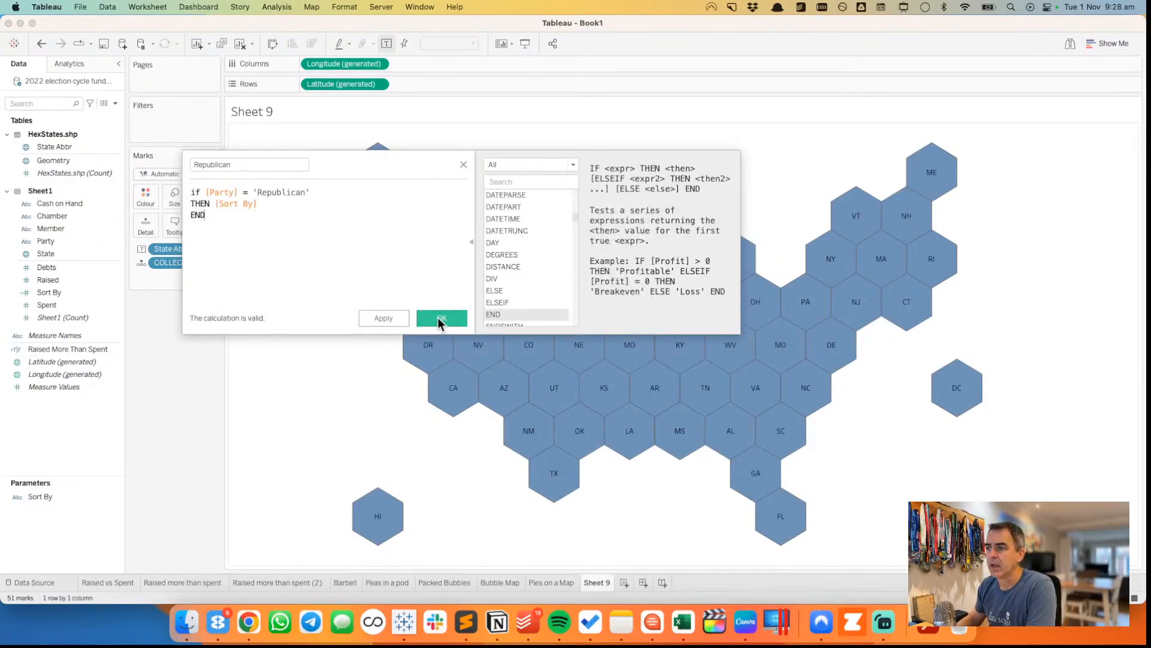
- Save the Republican calculation and colour the hexagons by it
click(441, 318)
drag(64, 291, 145, 193)
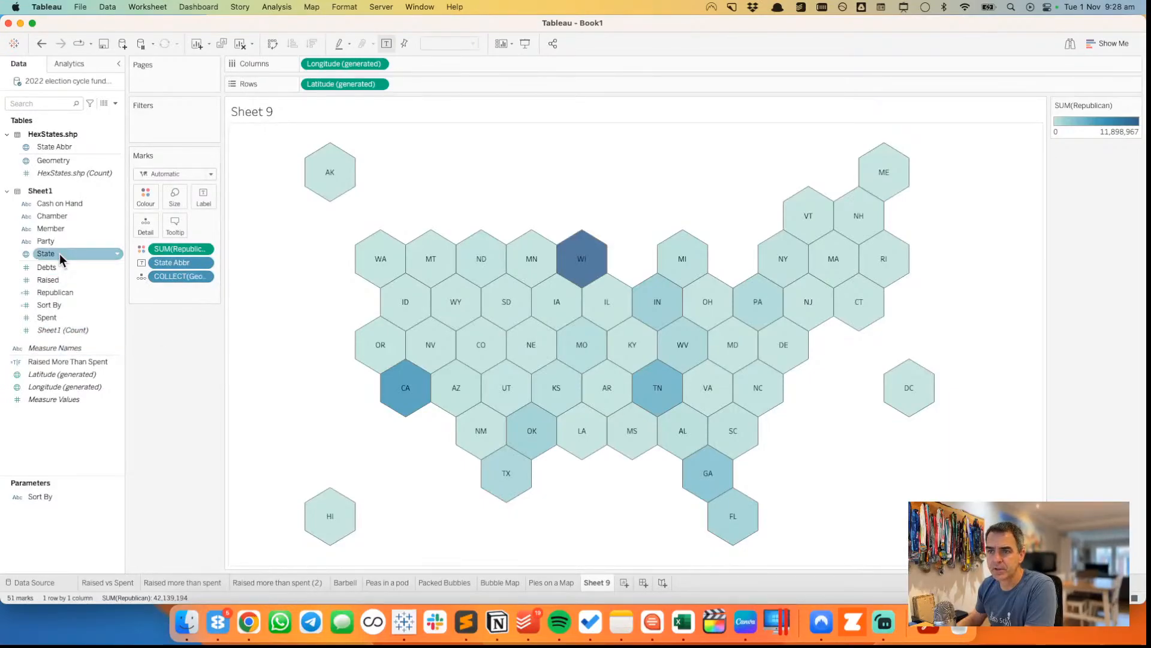
- Duplicate the Republican calculated field and check the party names on the Pies on a Map worksheet
right_click(56, 294)
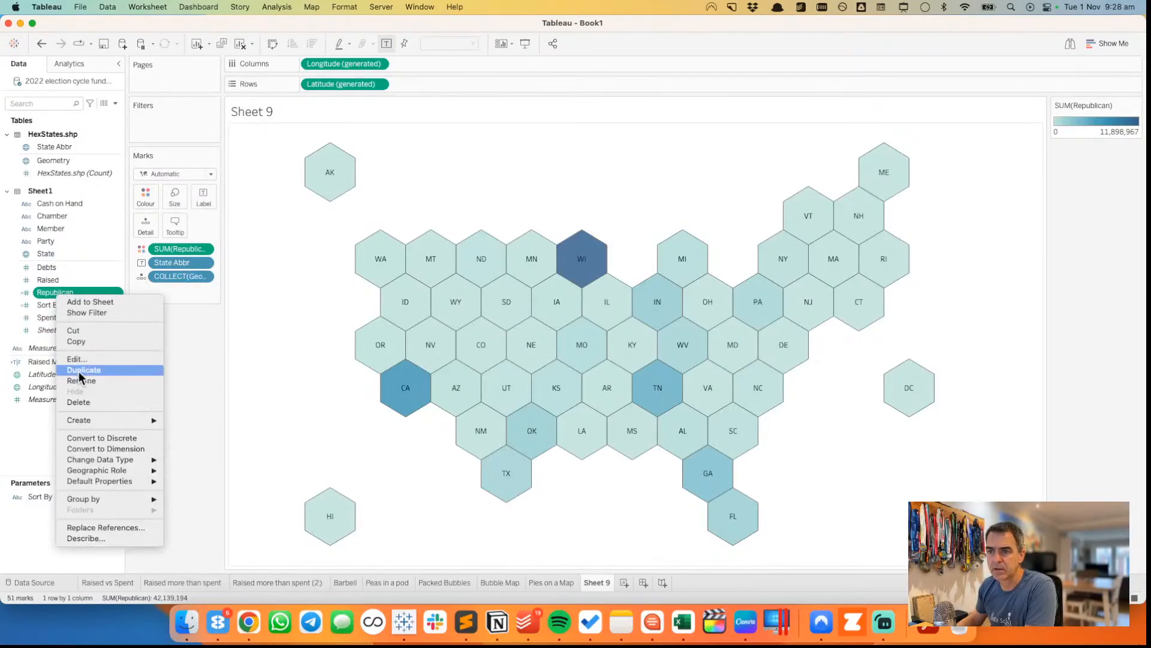
click(78, 371)
right_click(63, 307)
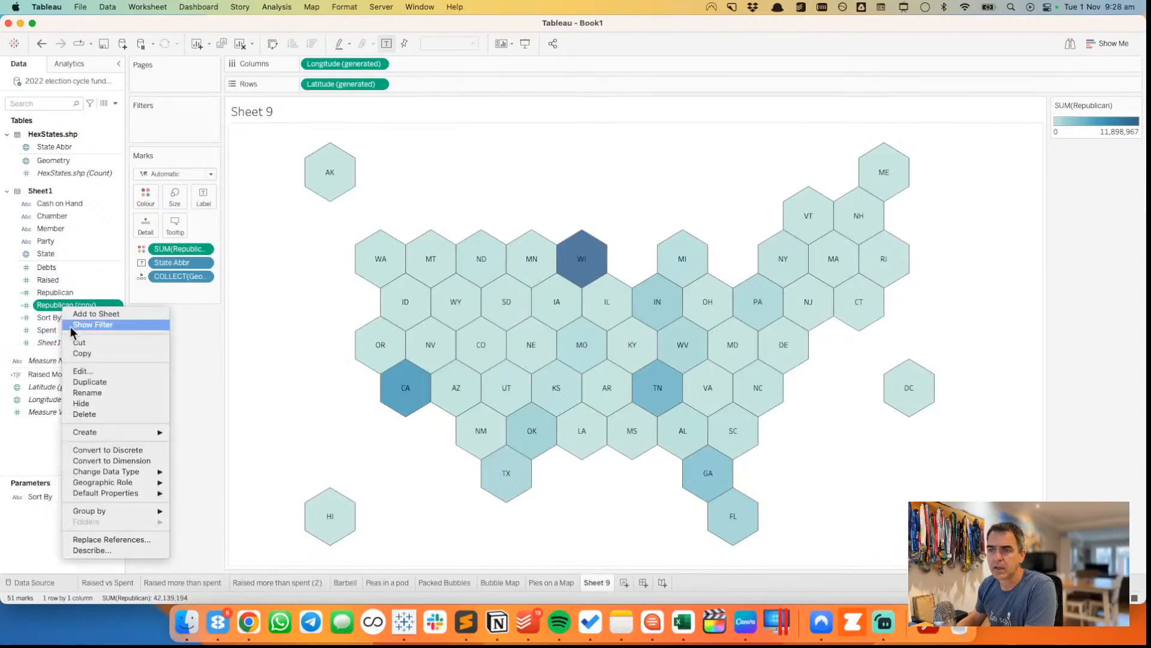
click(79, 371)
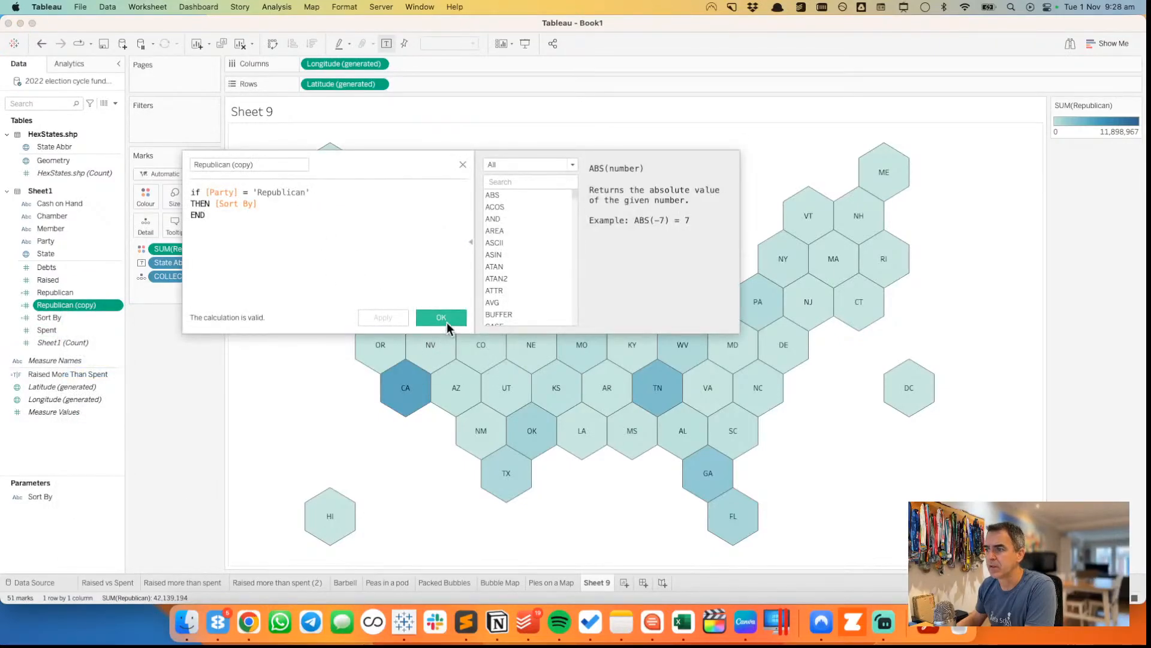
click(442, 317)
click(538, 584)
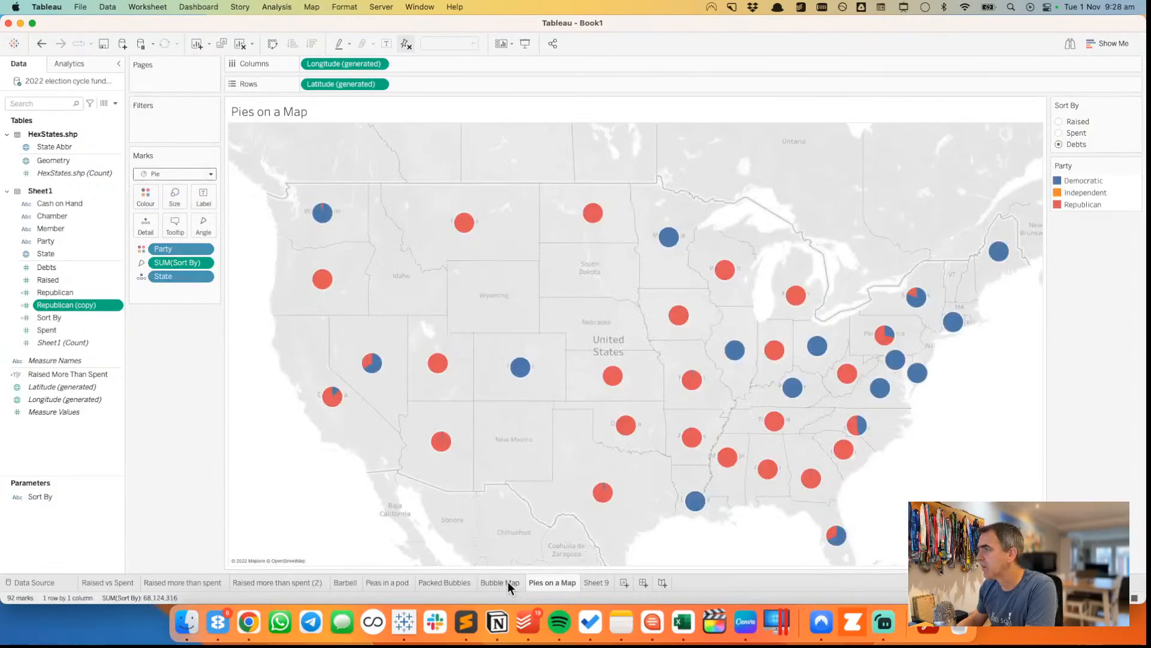
click(580, 585)
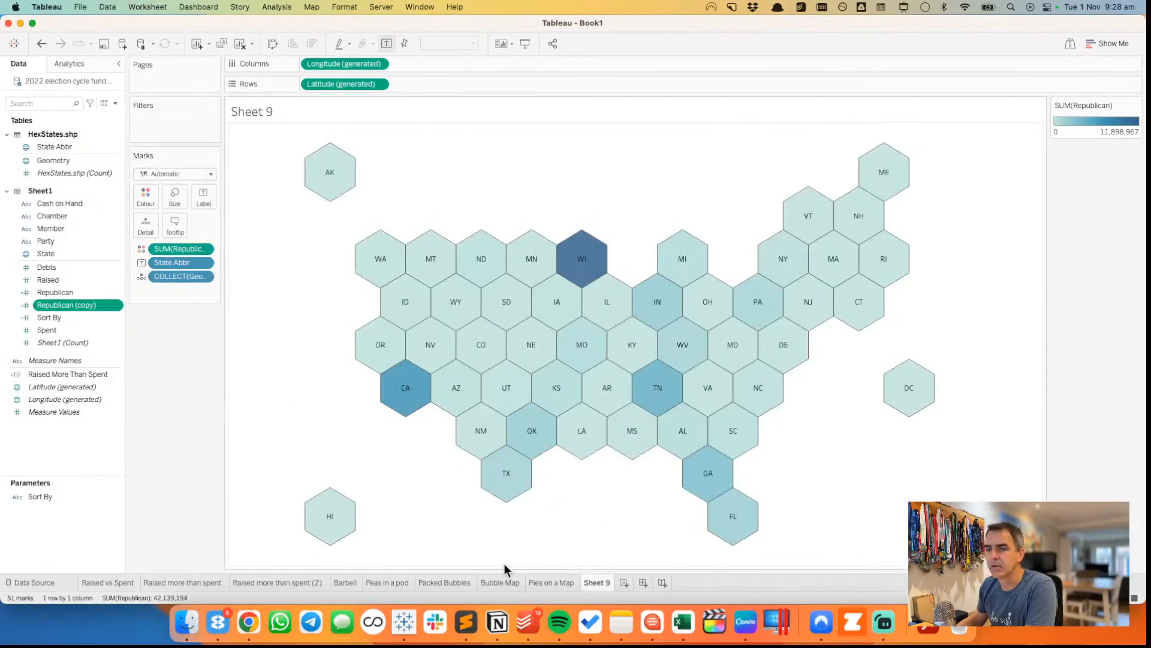
- Open the copied Republican calculation for editing and rename it Democratic
right_click(67, 306)
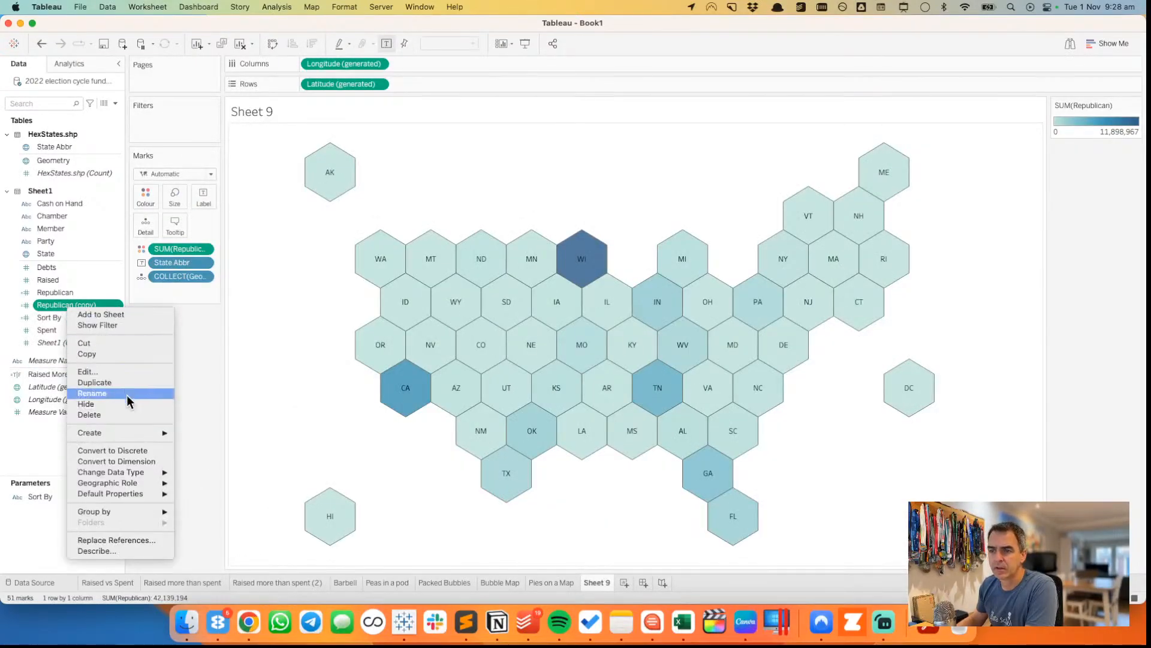
click(100, 372)
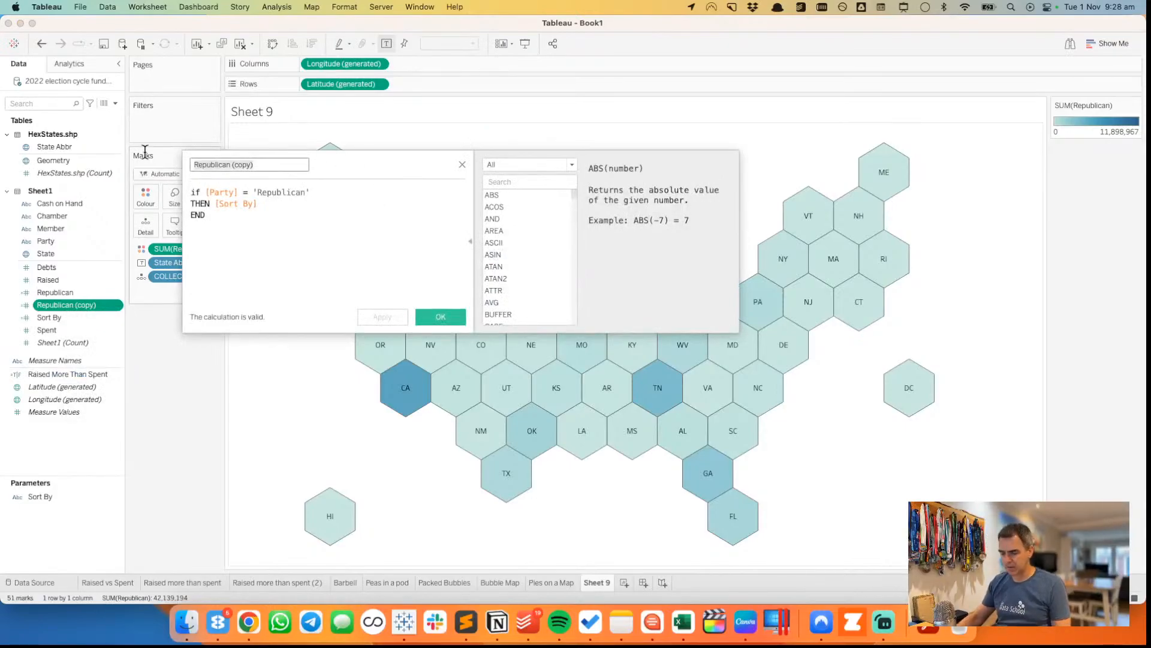
text(emocra)
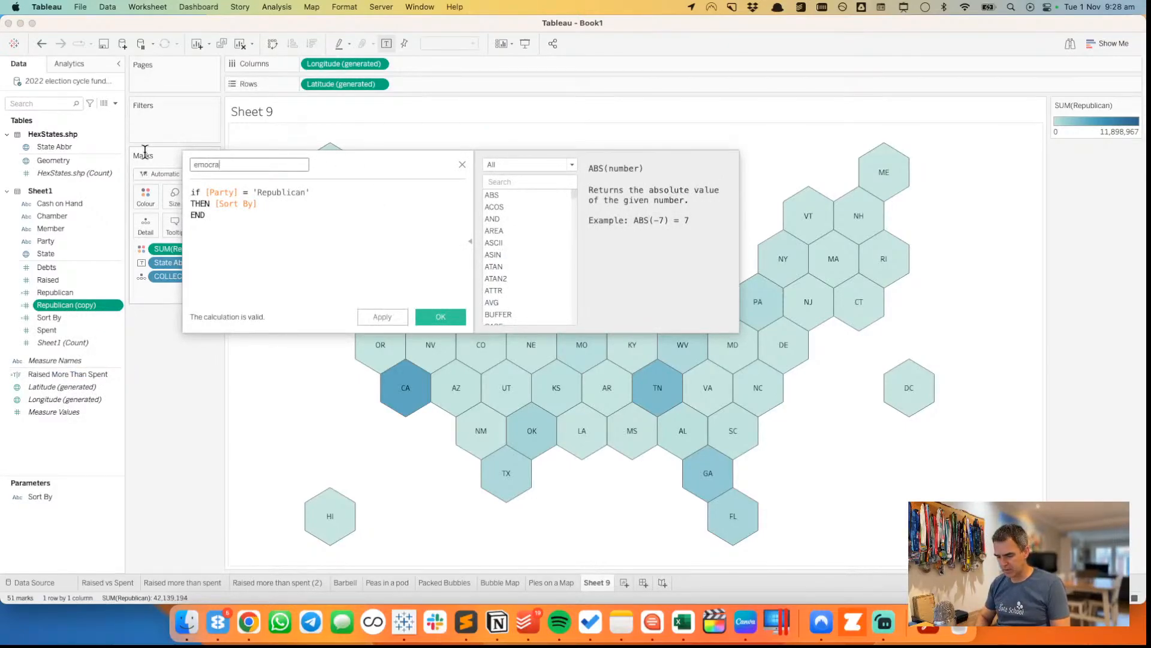
text(tic)
key(super+Left)
text(D)
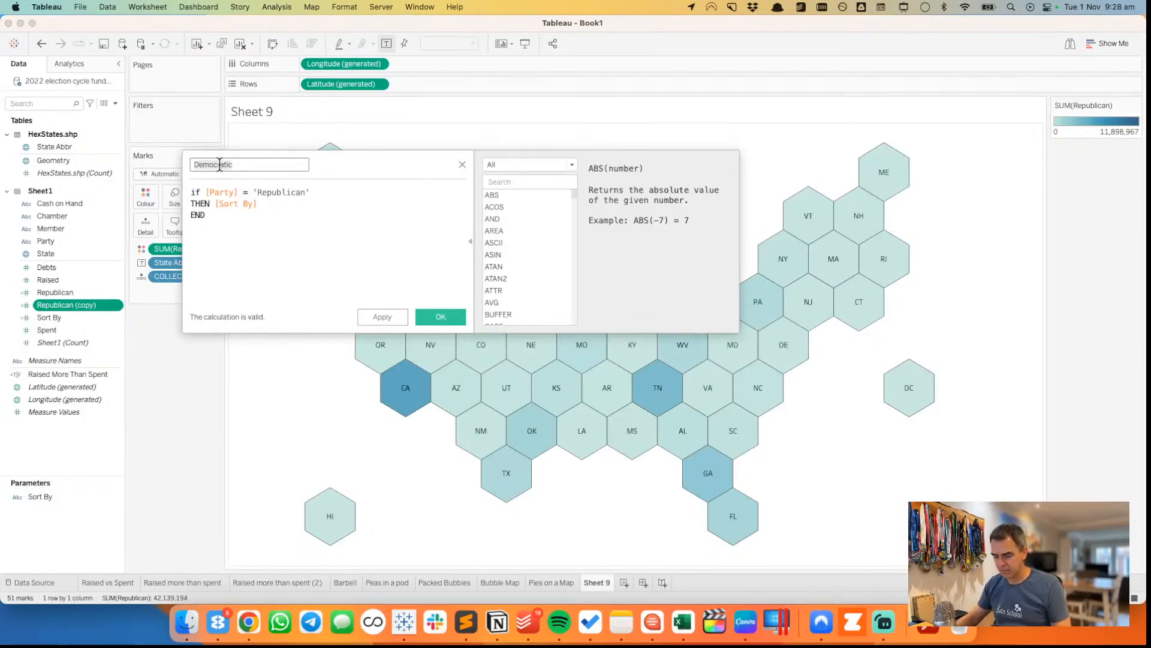
- Change the party tested in the Democratic formula to 'Democratic' and save the calculation
double_click(289, 192)
text(Democratic)
click(441, 317)
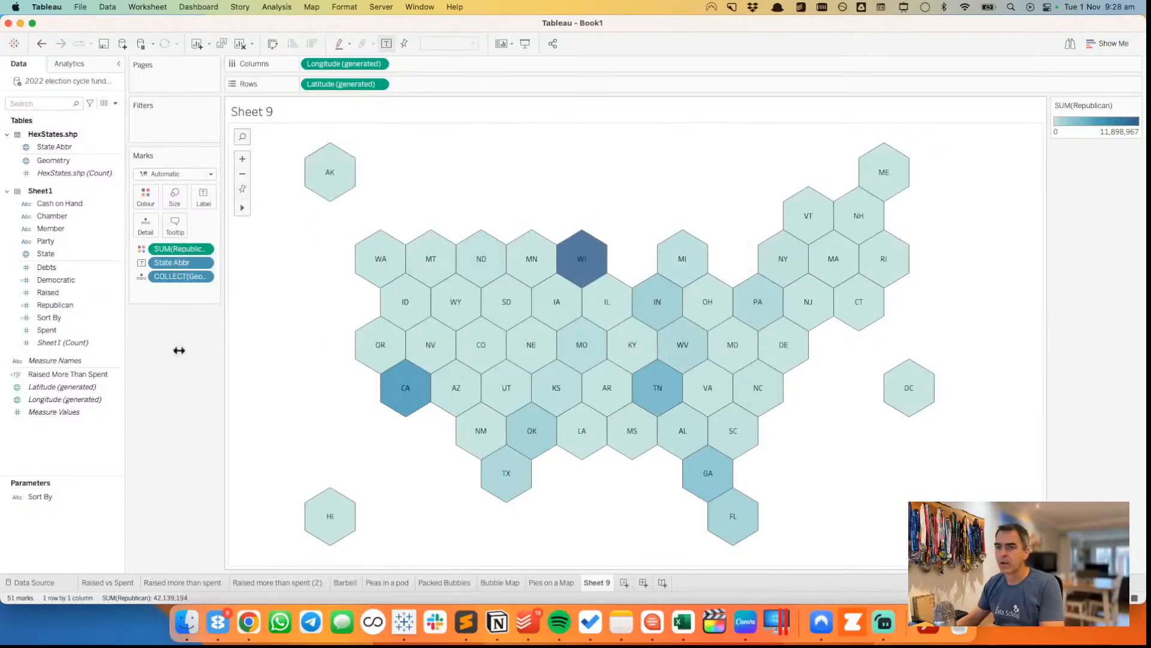
- Colour the hexagons by the Democratic calculation using the Blue palette
drag(48, 288, 181, 248)
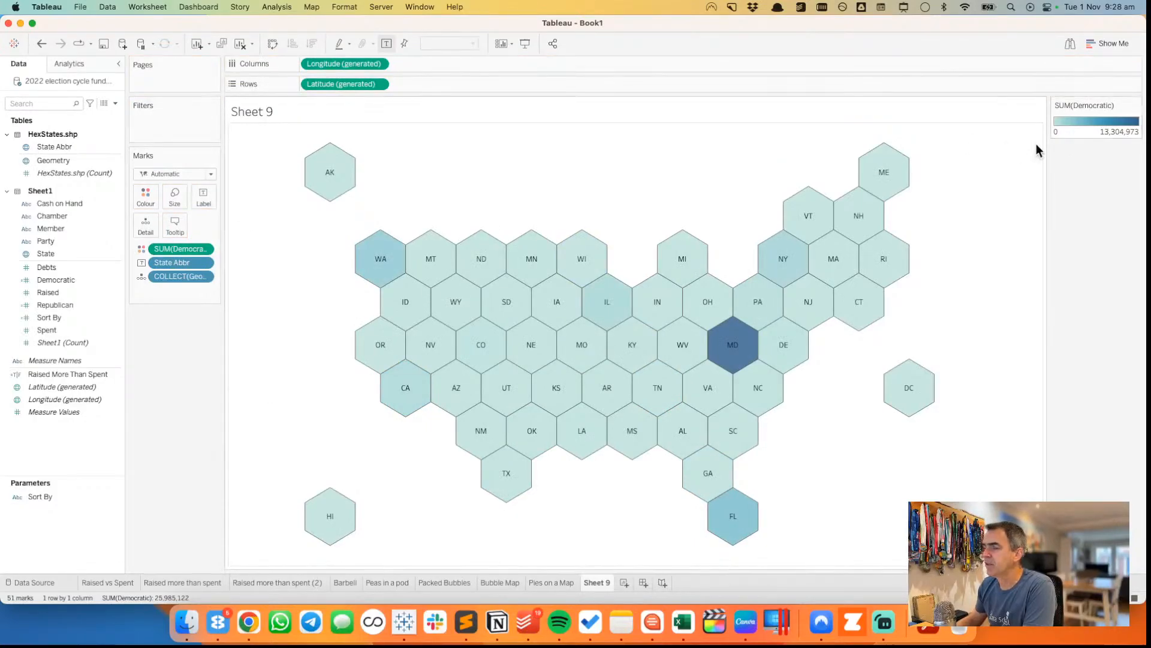
double_click(1076, 131)
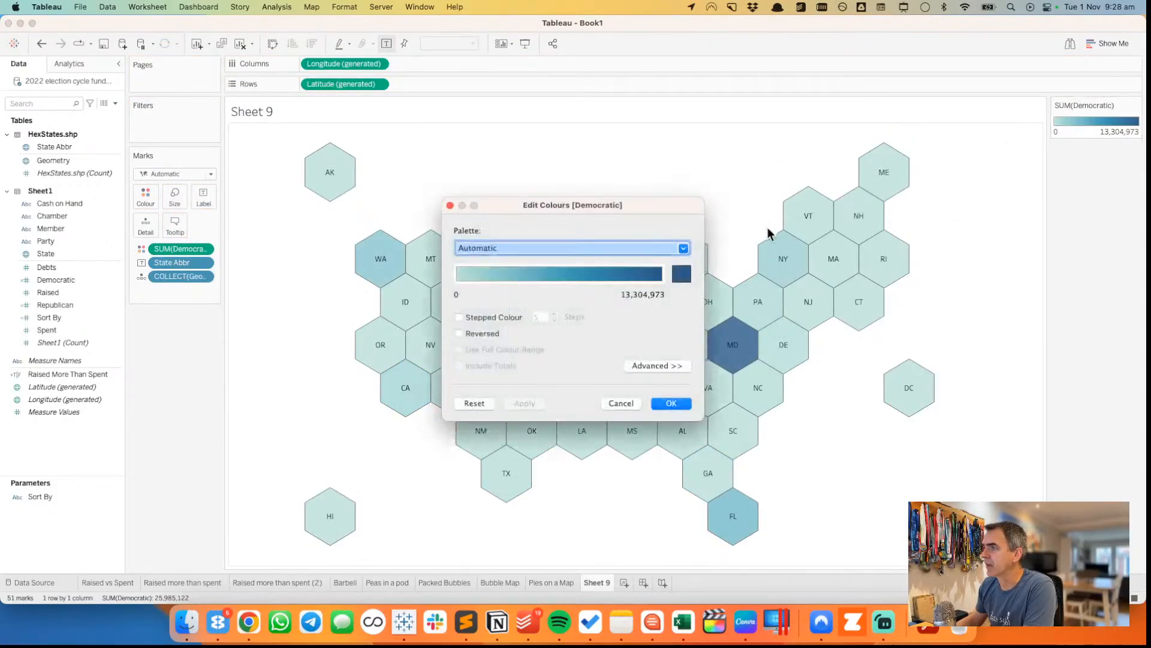
click(523, 246)
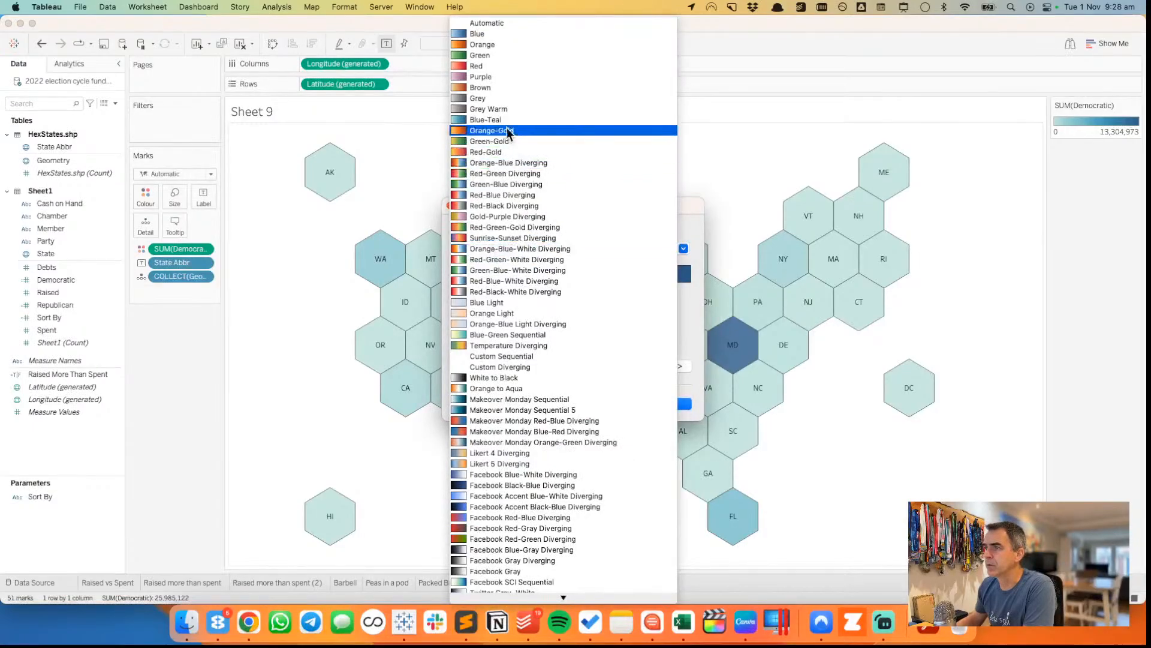
click(491, 30)
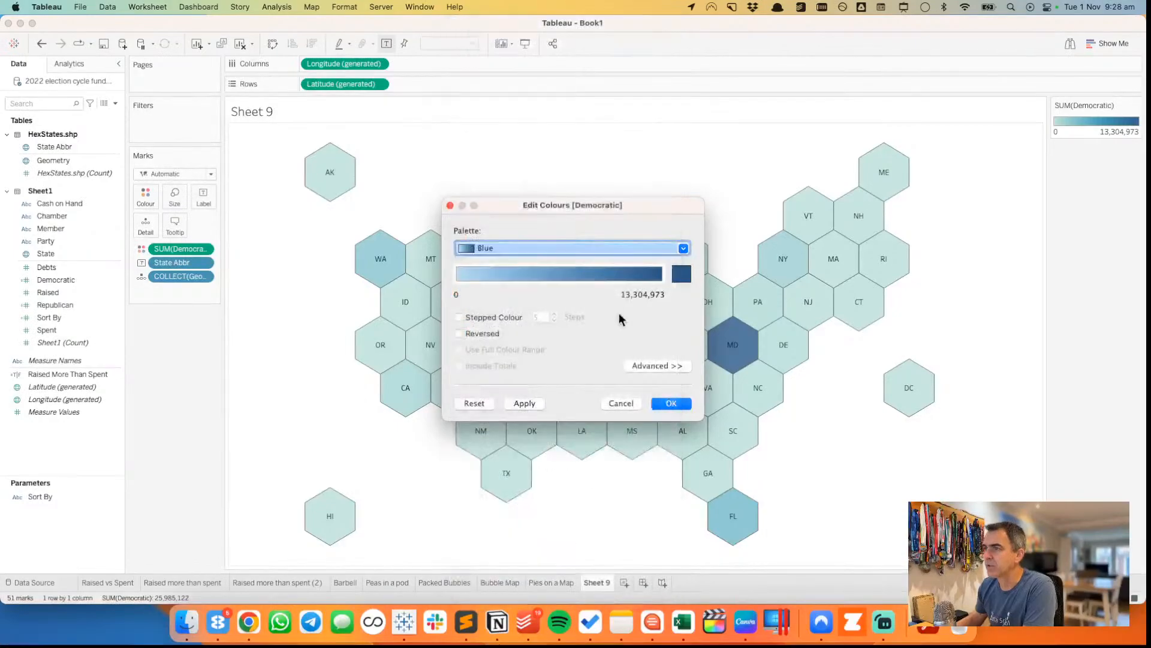
click(679, 407)
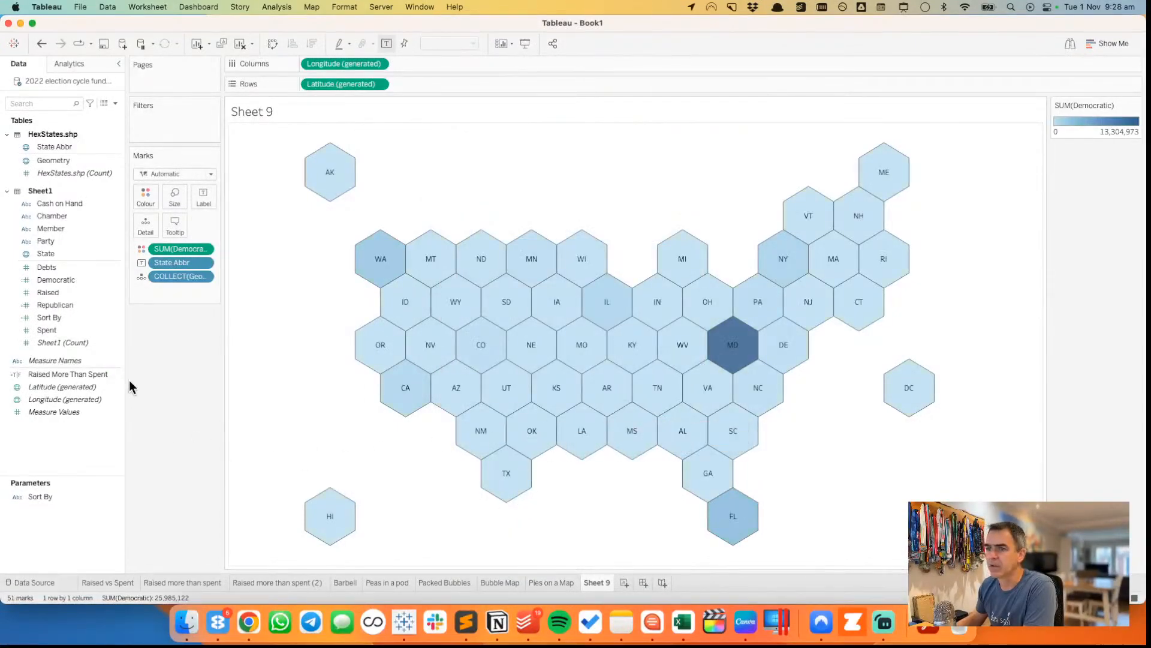
- Colour the hexagons by the Republican calculation instead, using the Red palette
click(108, 292)
drag(44, 302, 177, 248)
double_click(1079, 133)
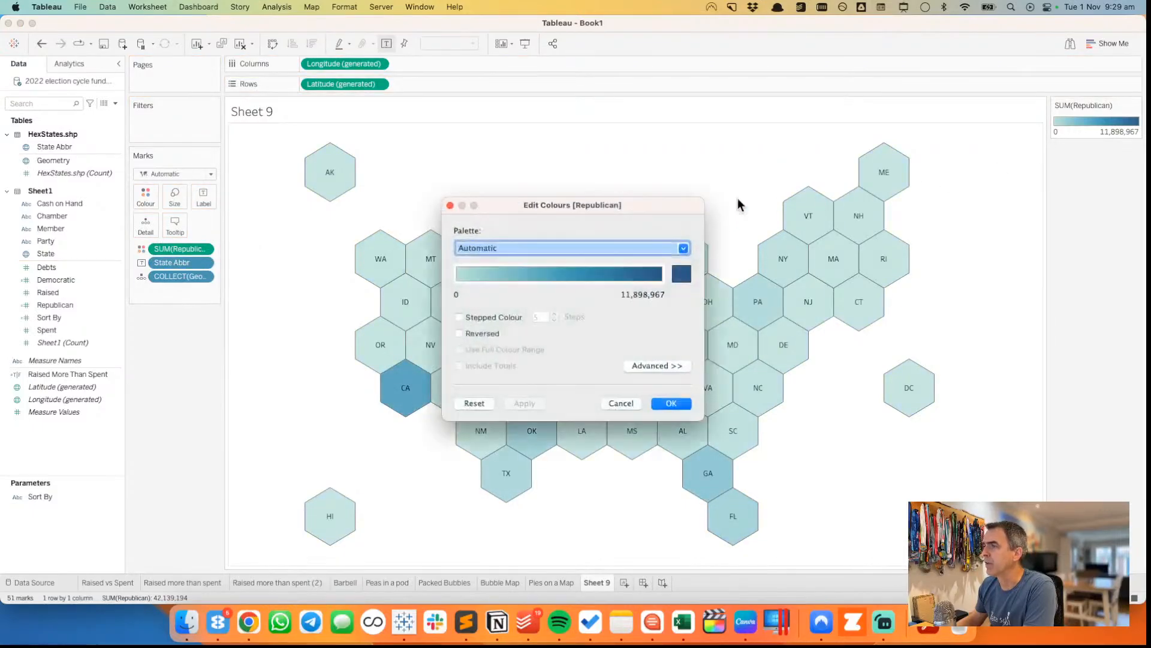
click(560, 247)
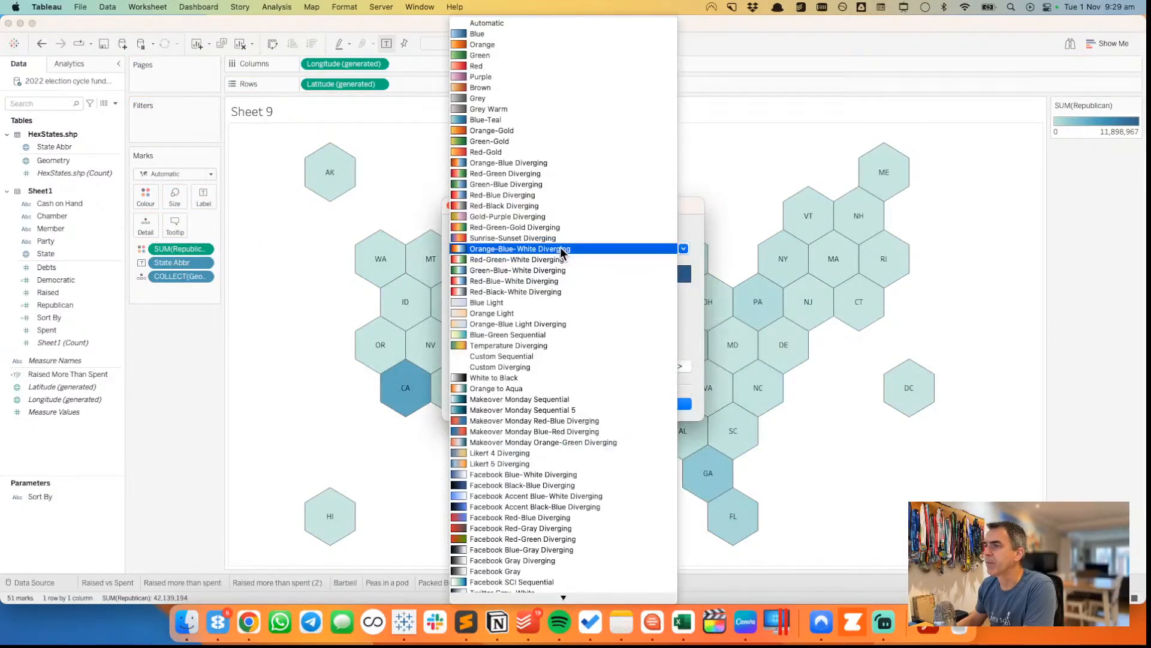
click(514, 66)
click(667, 403)
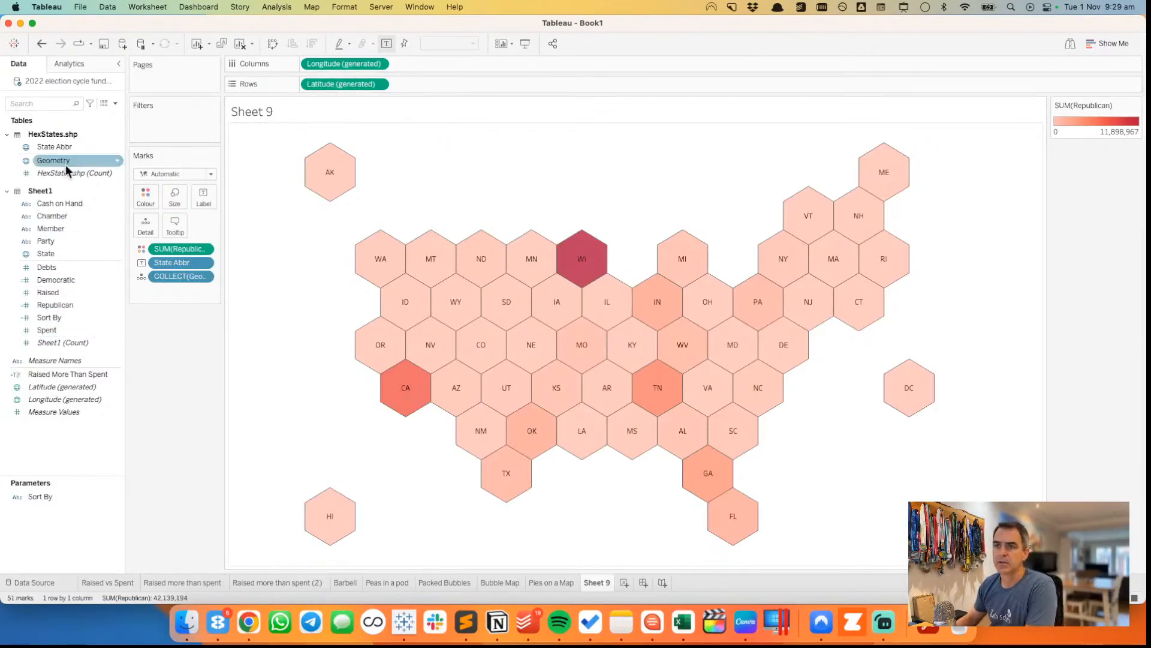
- Add Geometry to the map as a second marks layer and colour the original HexStates.shp layer by Democratic
drag(65, 160, 340, 144)
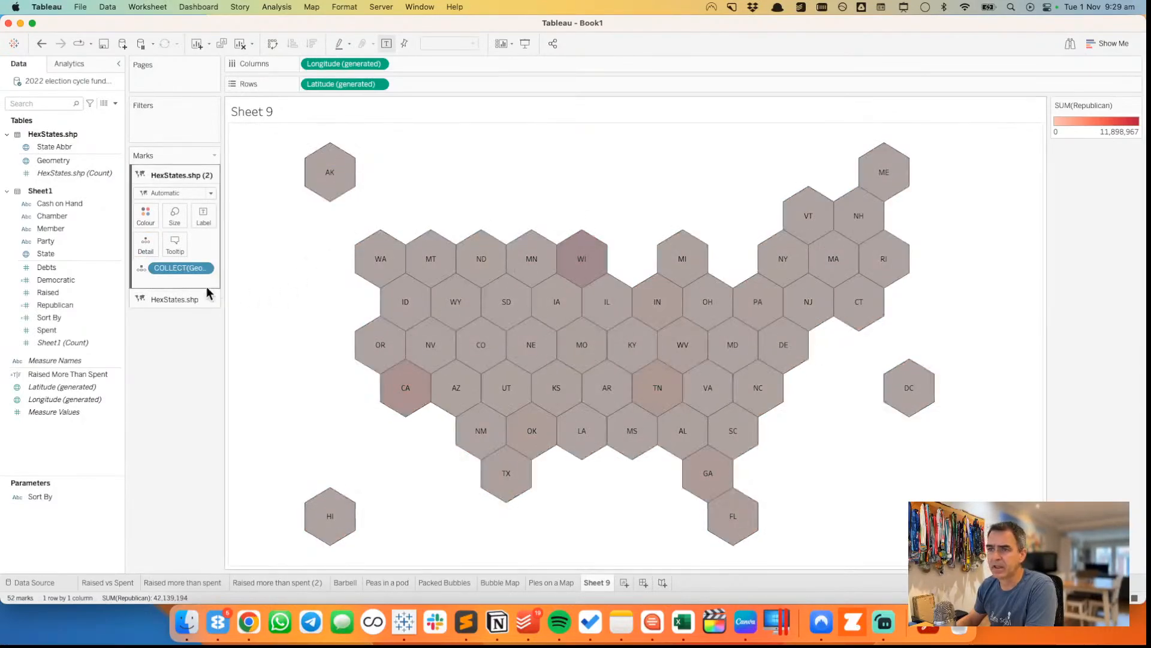
click(180, 300)
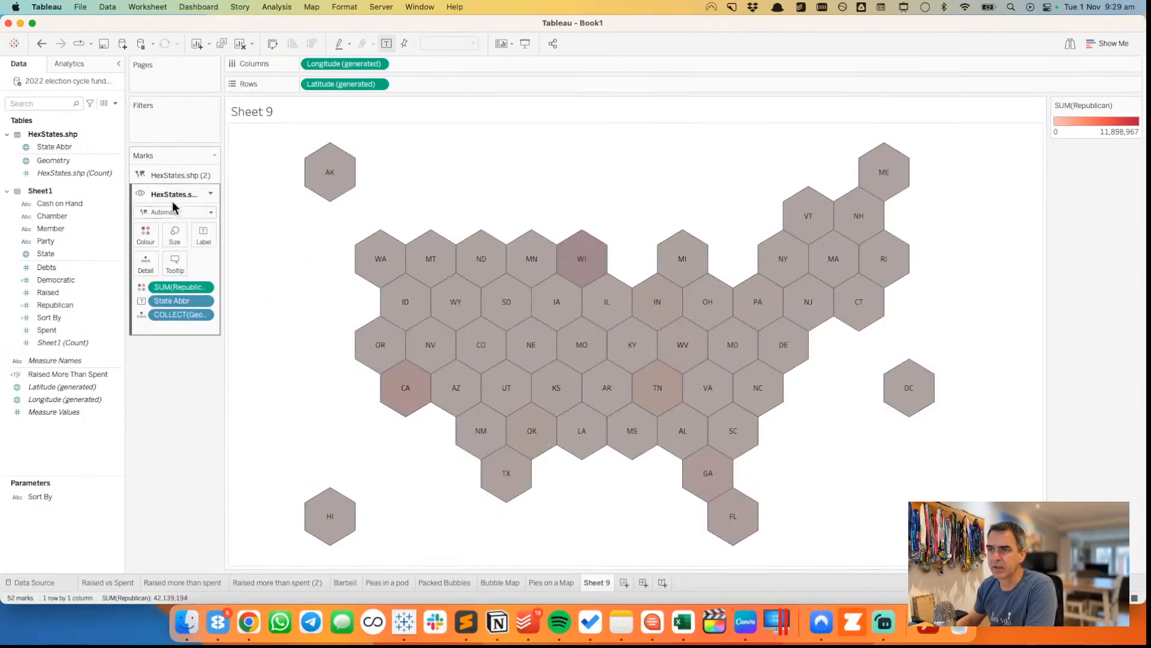
drag(51, 284, 179, 287)
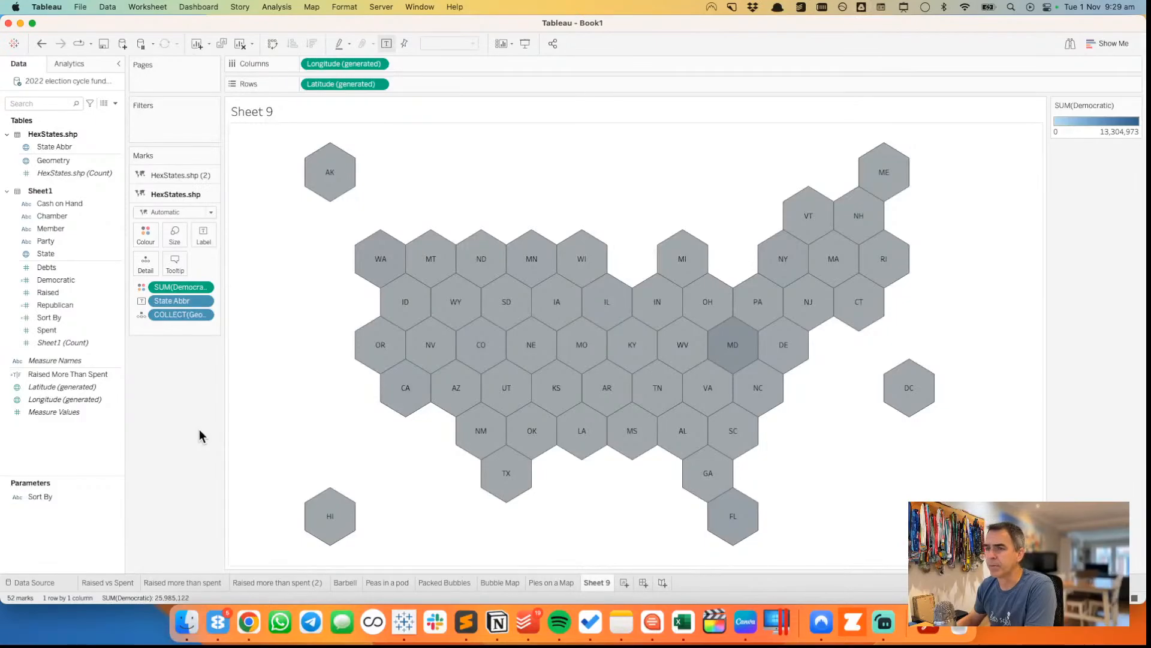
- Add State as detail to the HexStates.shp (2) layer and colour that layer by Republican
click(171, 174)
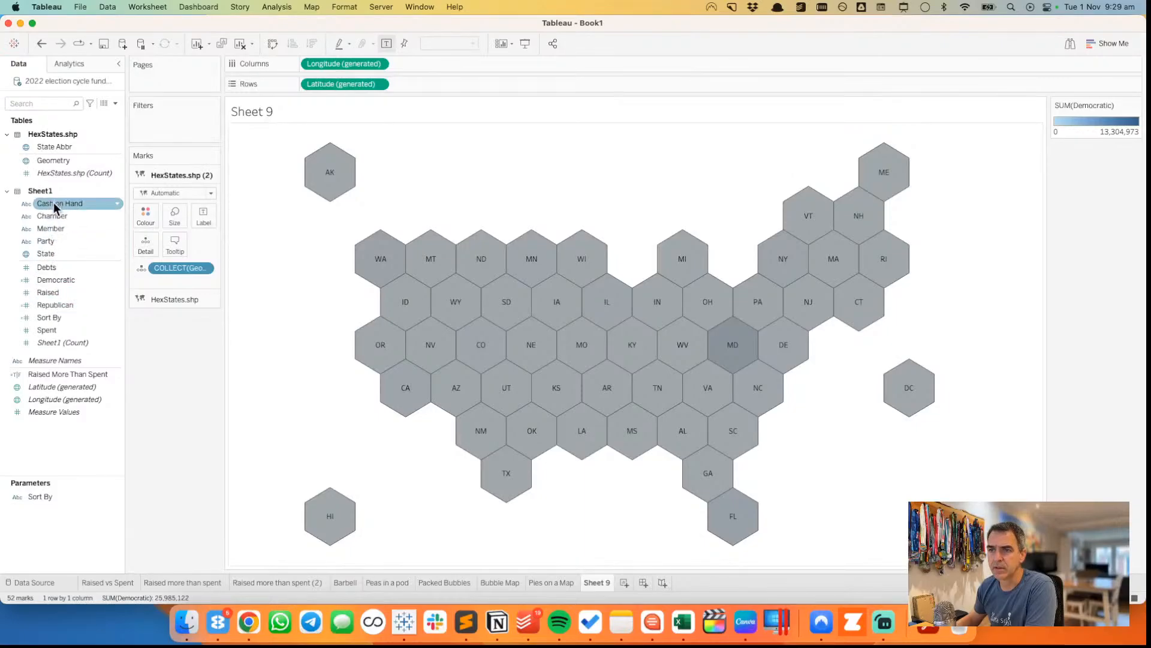
drag(55, 252, 148, 248)
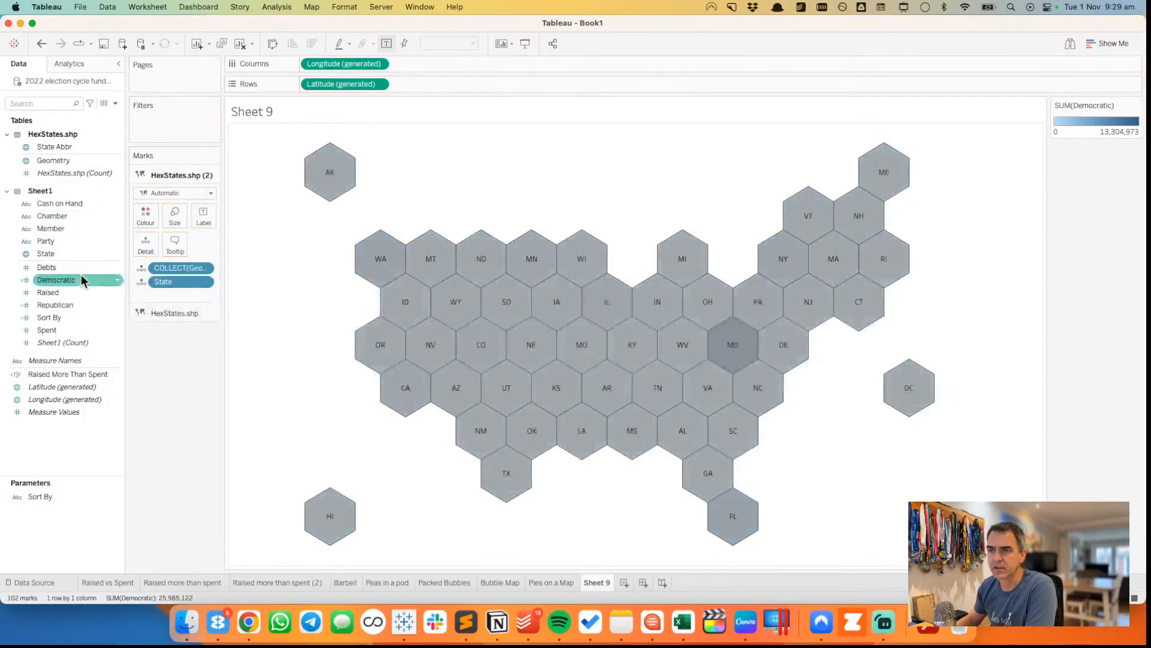
drag(60, 305, 148, 217)
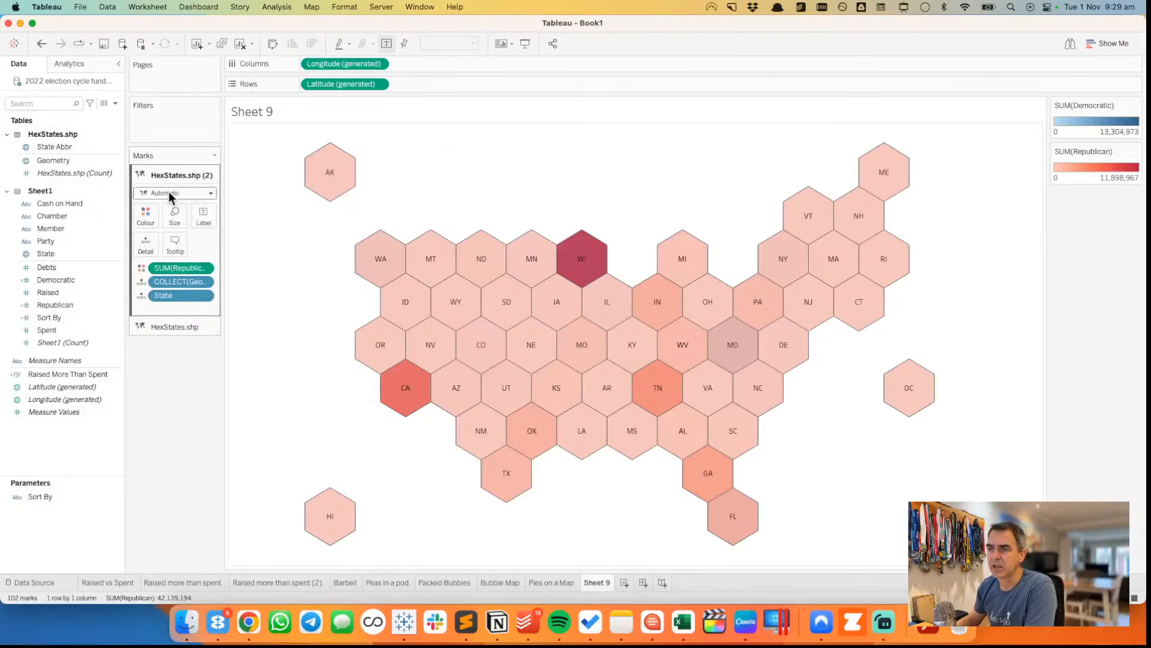
- Try to shrink the hexagons of the HexStates.shp (2) layer by reducing the mark size
click(174, 217)
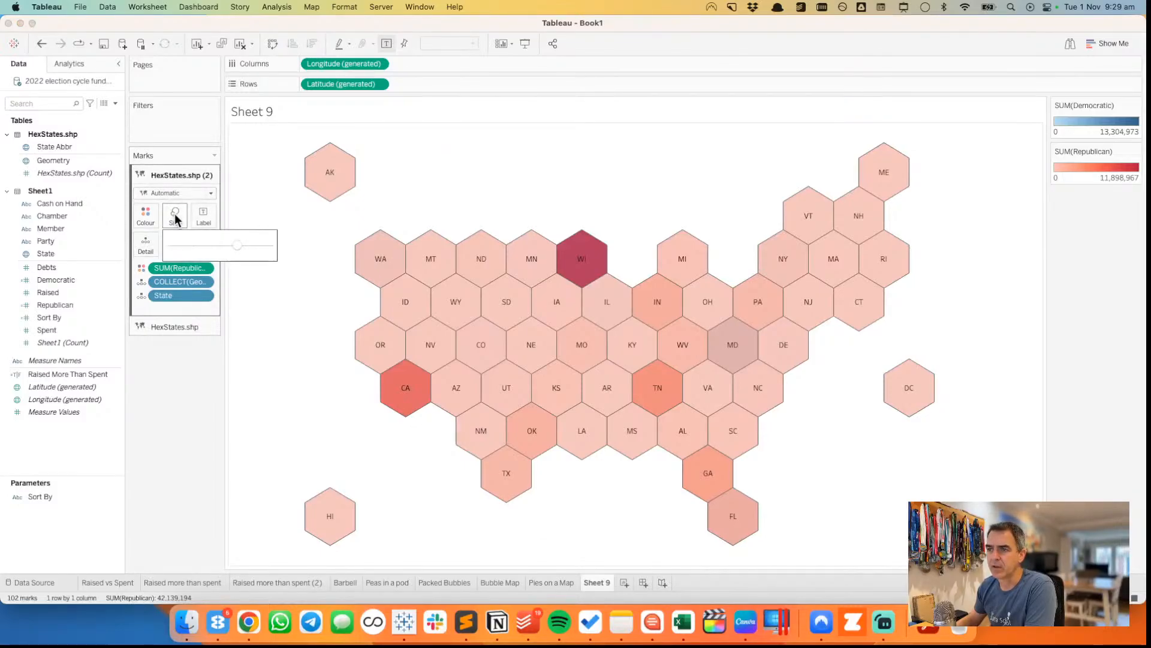
click(173, 326)
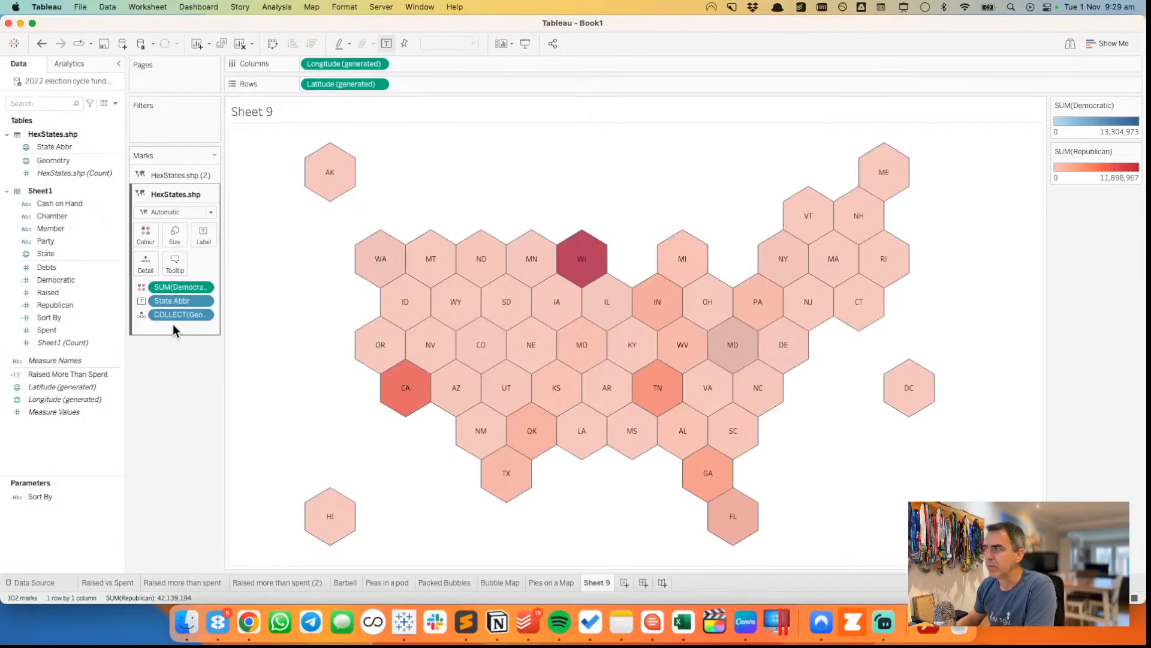
click(169, 175)
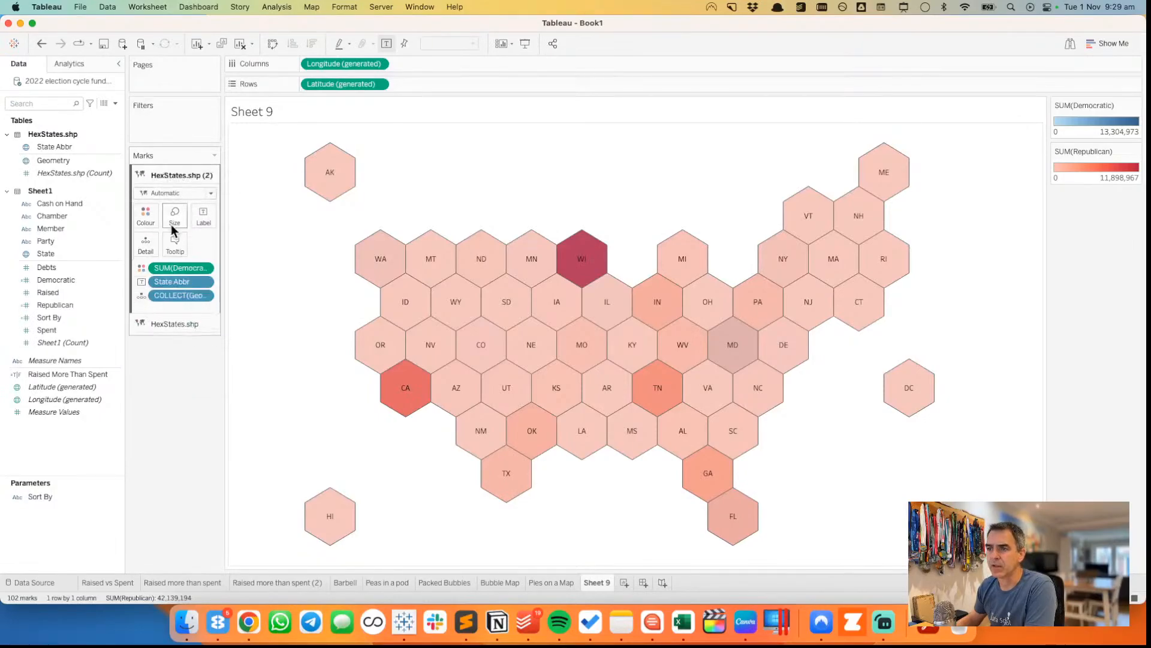
click(179, 215)
mouse_move(233, 246)
mouse_down()
mouse_move(211, 246)
mouse_move(259, 245)
mouse_move(222, 246)
mouse_up()
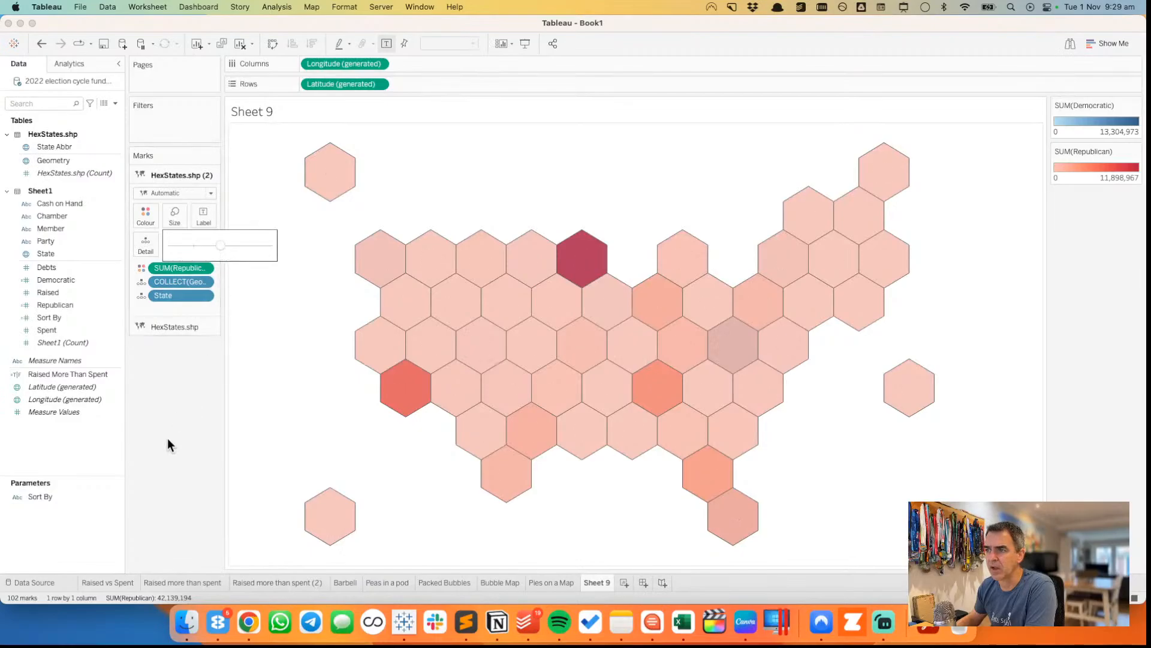
- Change the HexStates.shp (2) layer's mark type to Shape and assign the filled pointy-top hexagon from the Geometric Shapes palette
click(160, 193)
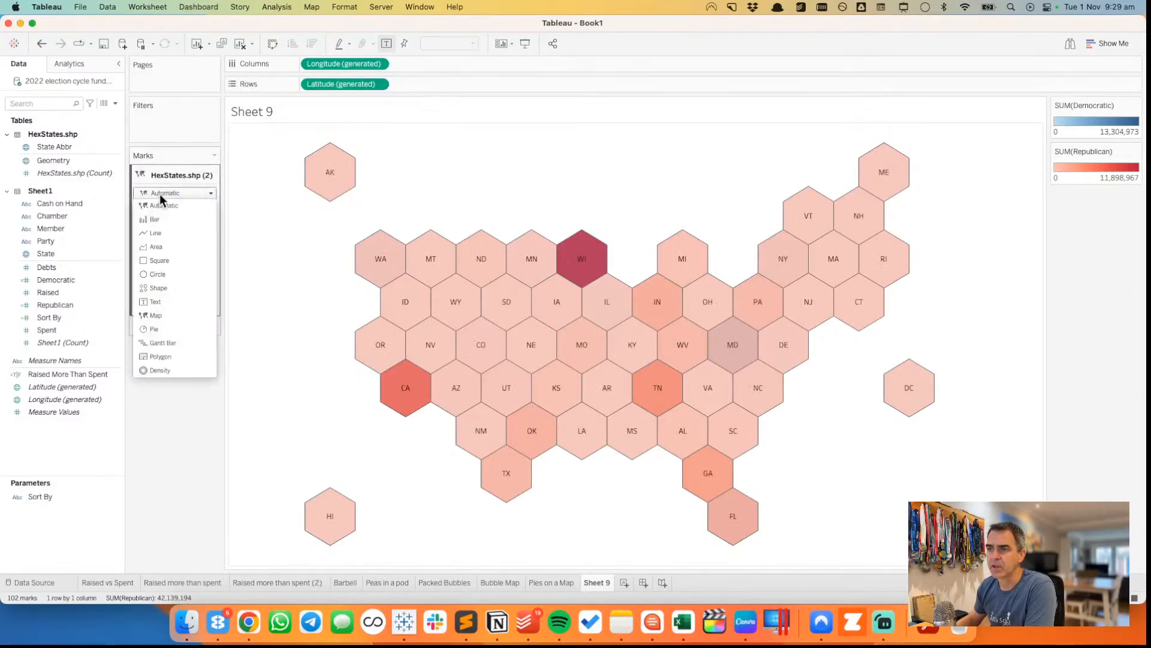
click(163, 284)
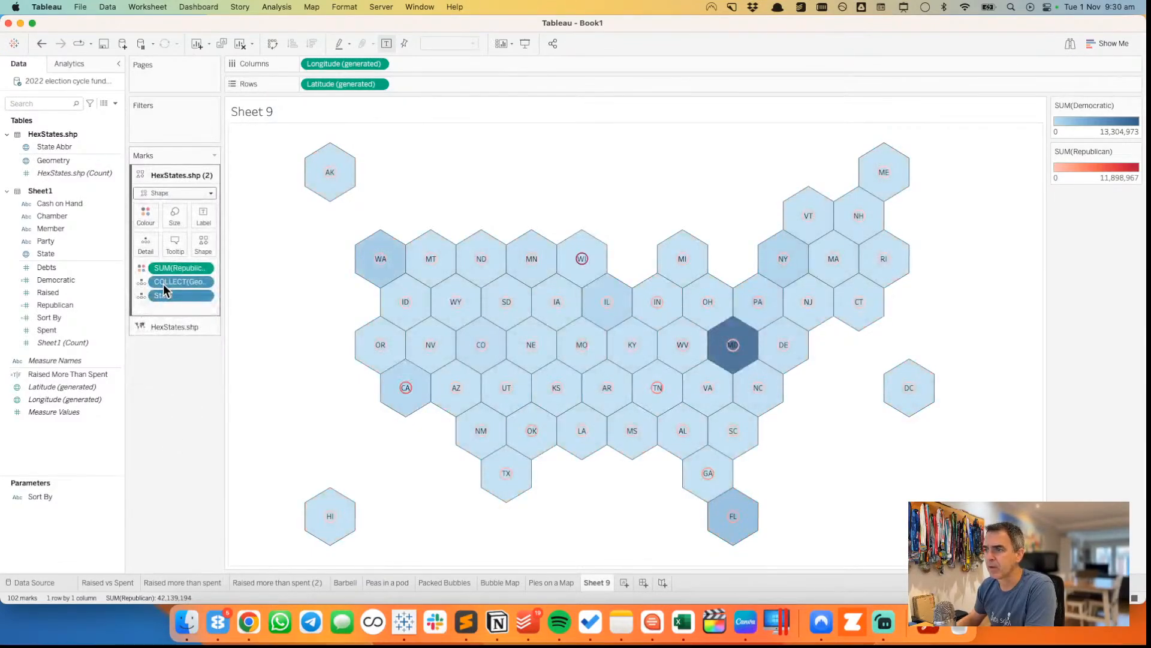
click(202, 244)
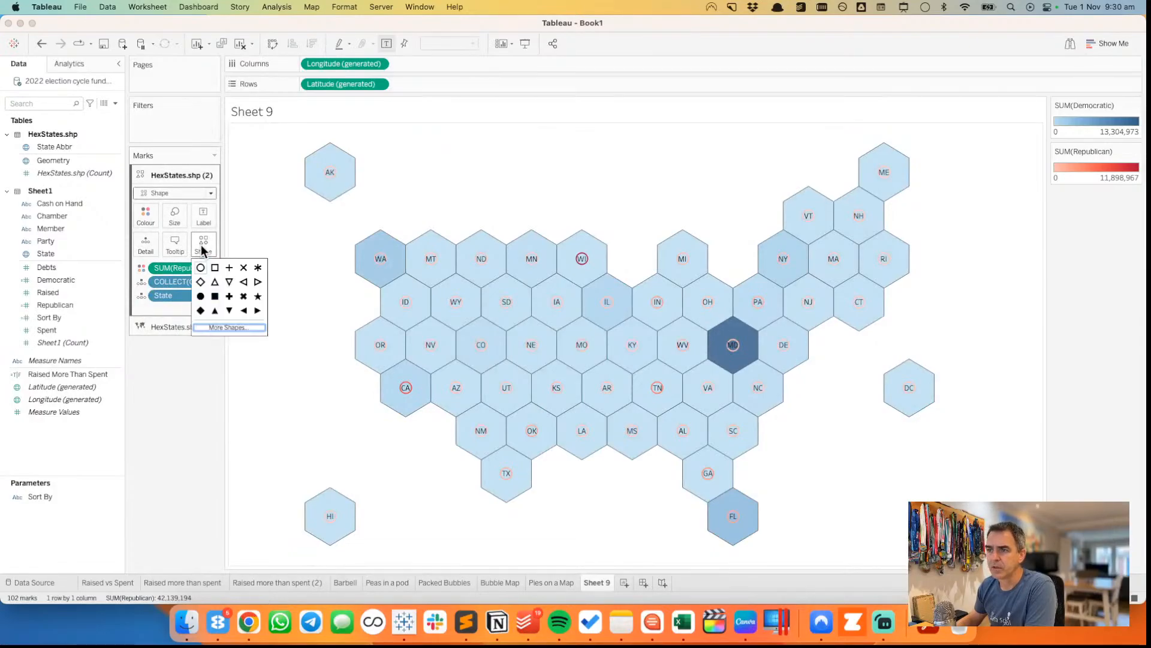
click(229, 327)
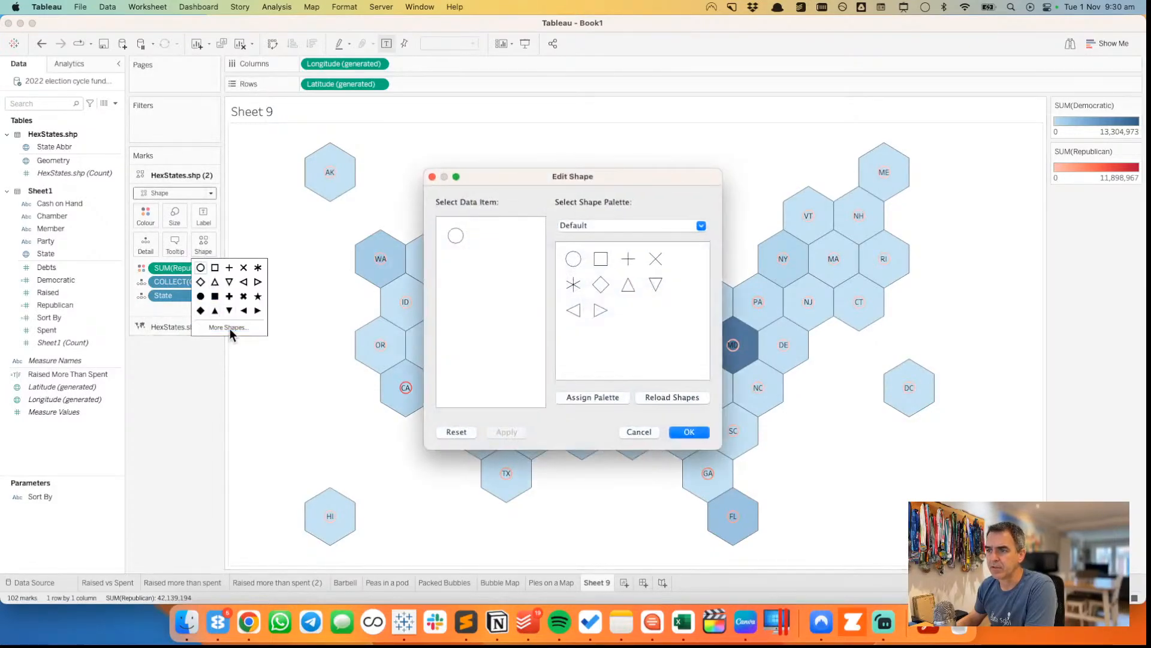
click(575, 223)
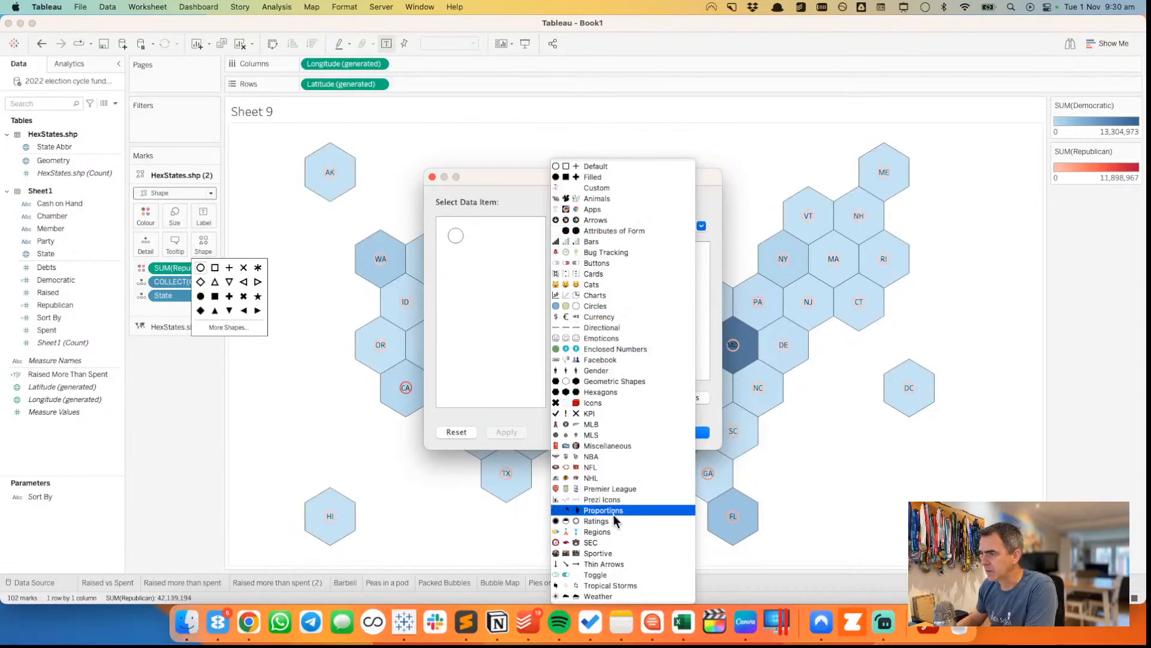
click(606, 380)
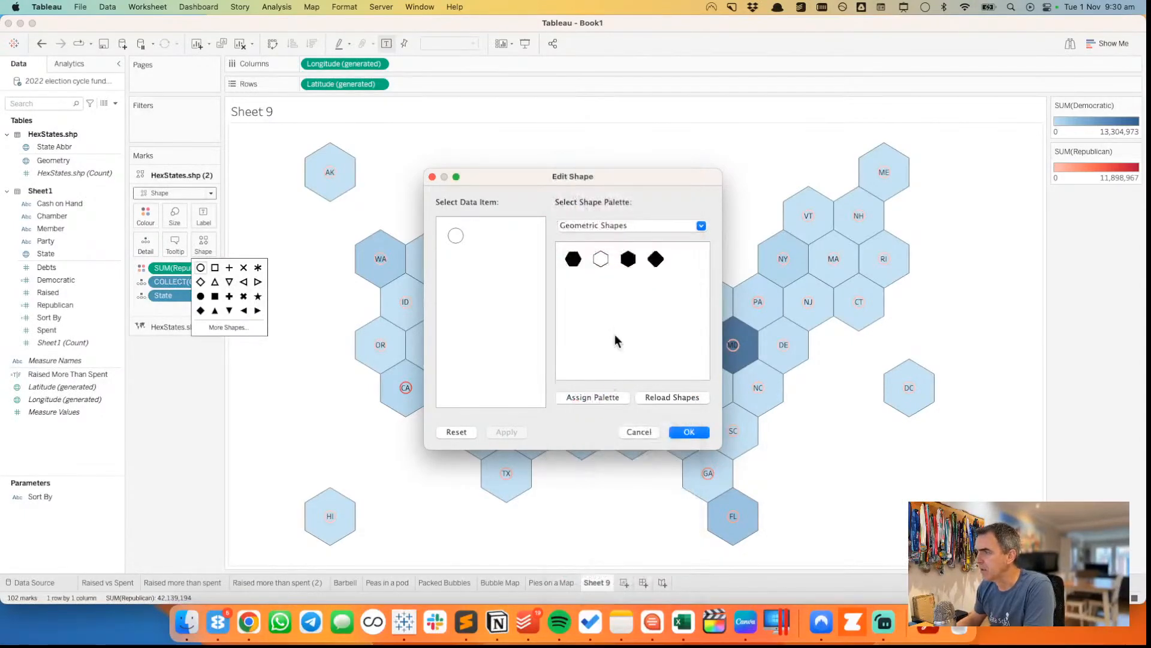
click(628, 259)
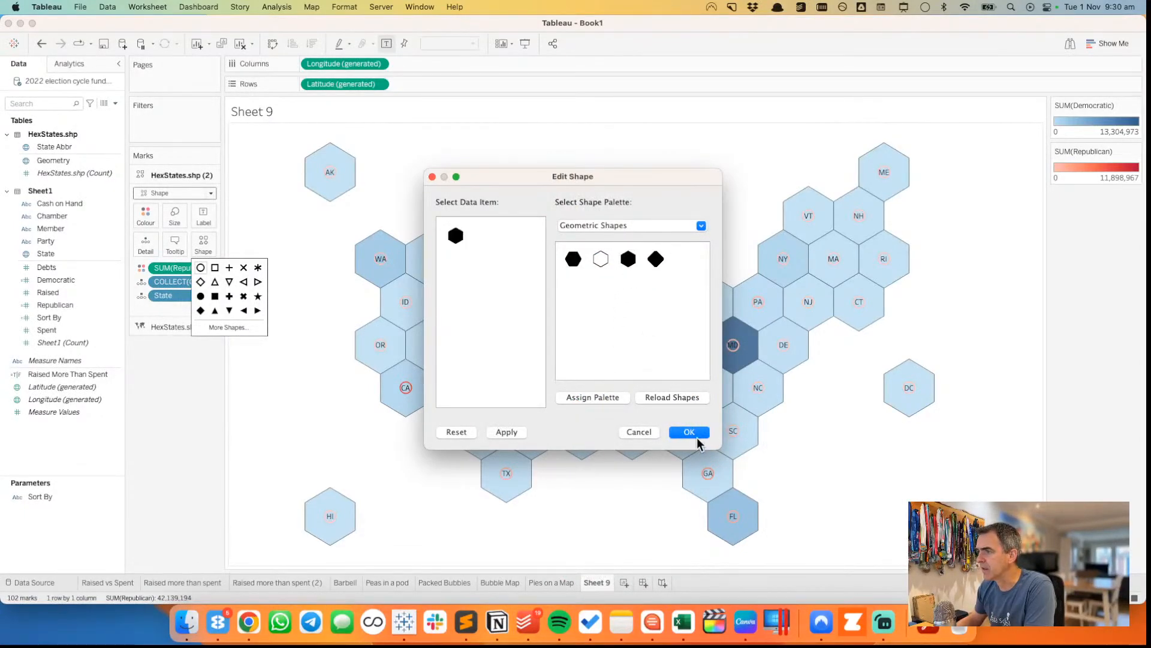
click(689, 431)
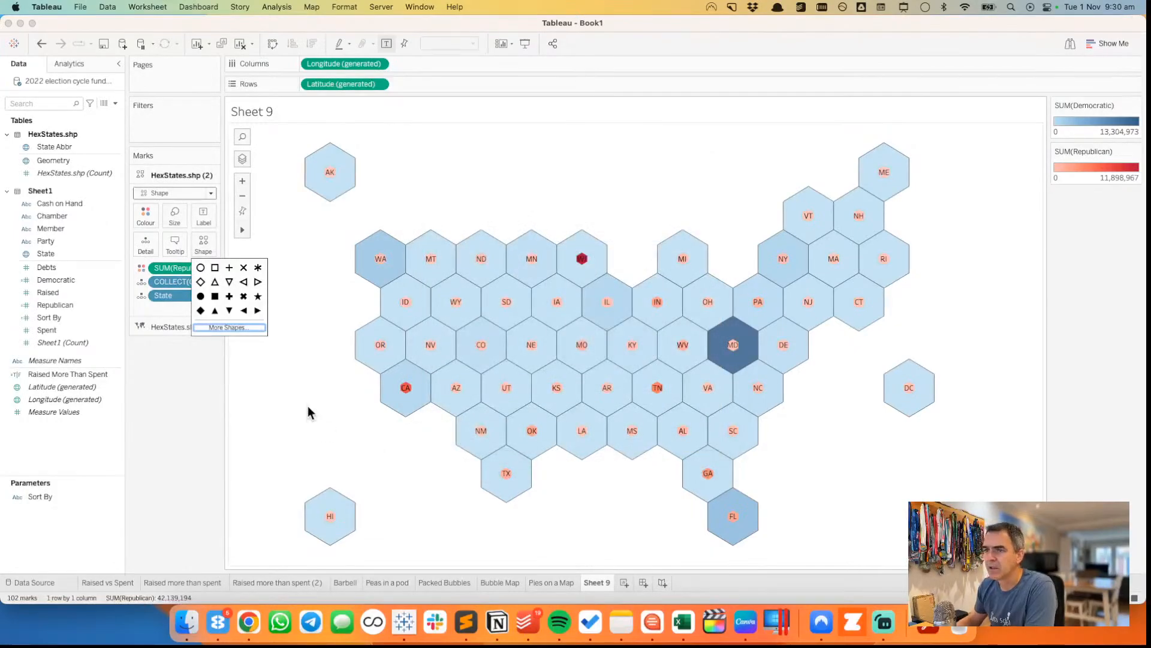
- Enlarge the Republican hexagon shapes until they nearly fill the blue hexagons, leaving a narrow blue rim around each
click(174, 216)
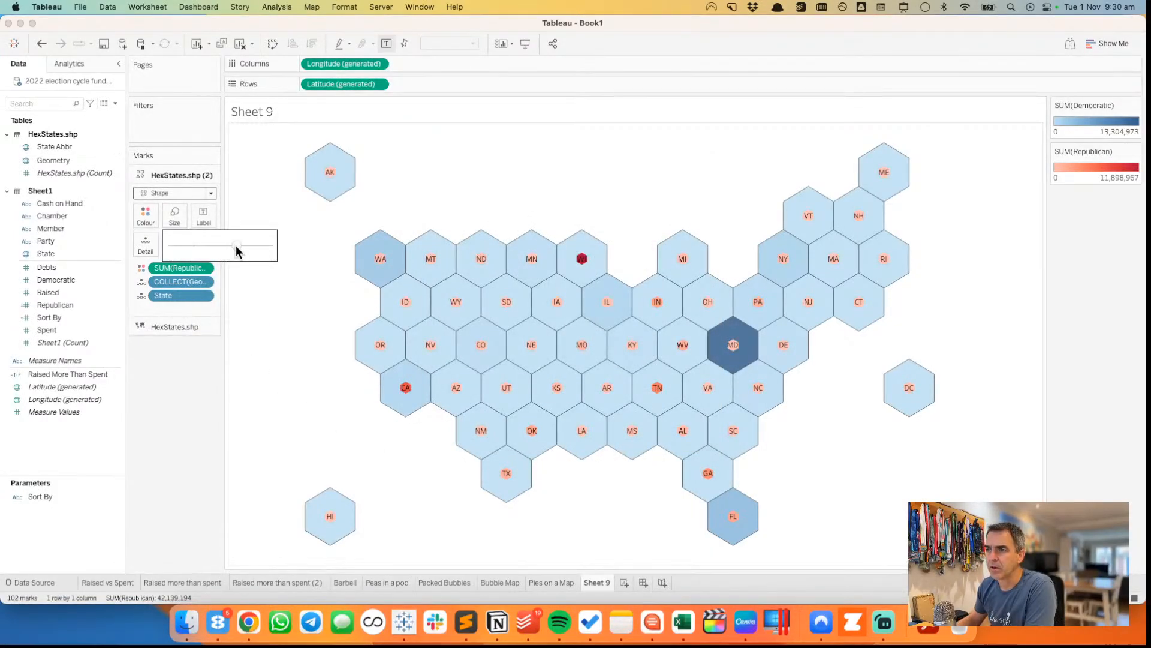
drag(236, 246, 259, 246)
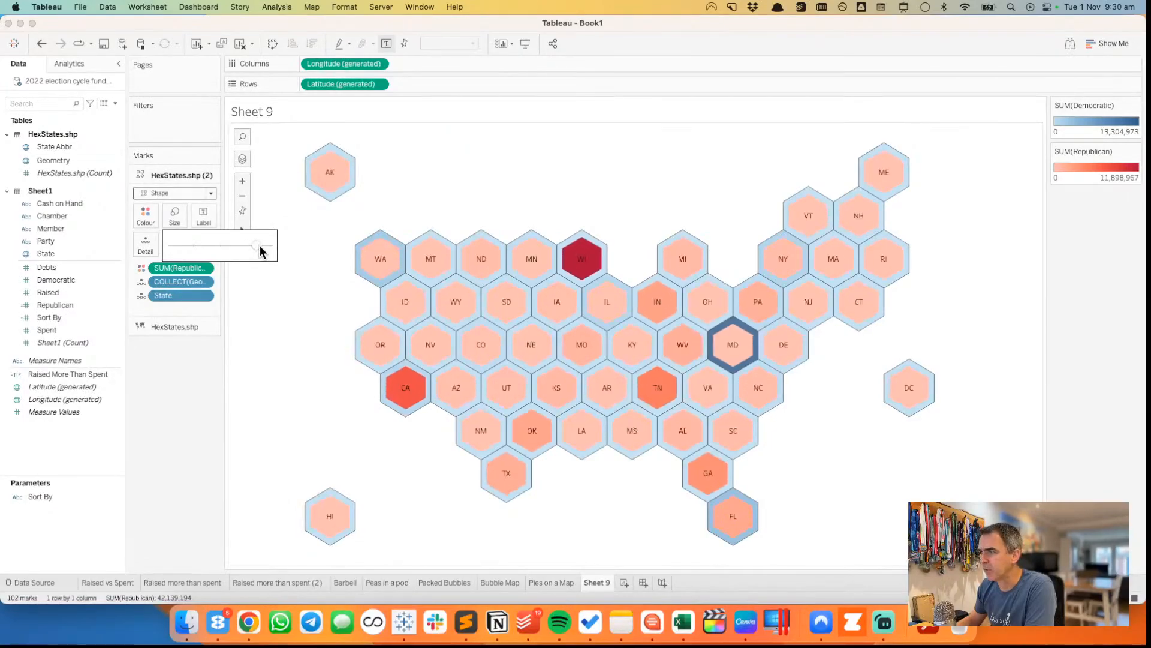
click(167, 394)
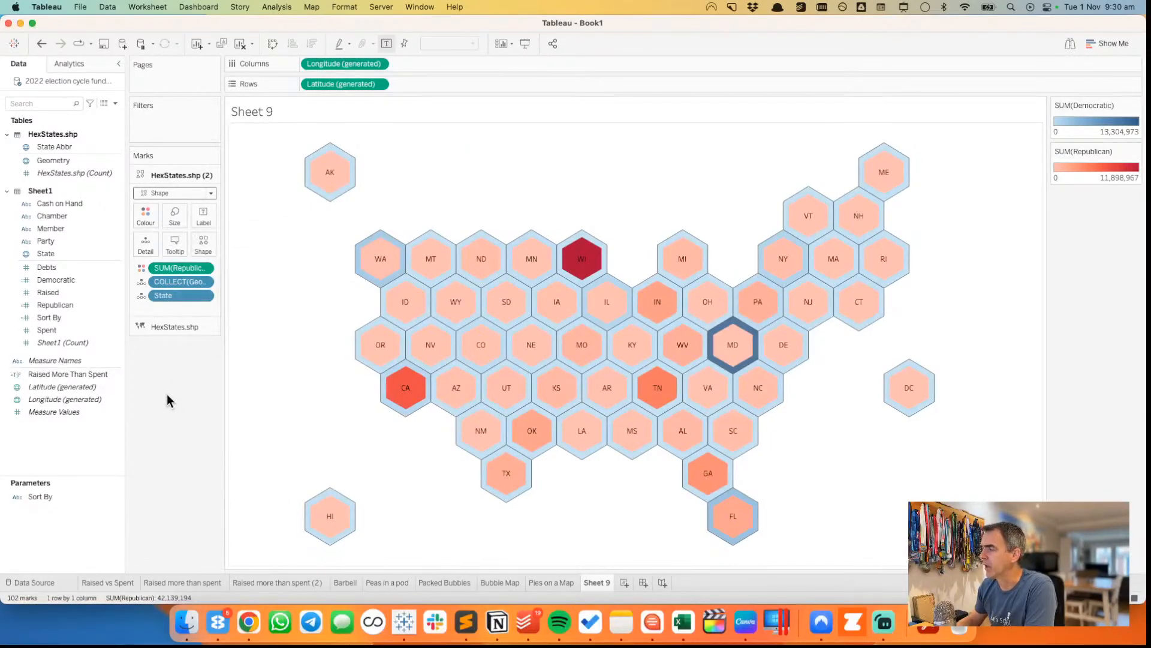
- Show the Sort By parameter control on the sheet and display it as a single value list
right_click(56, 500)
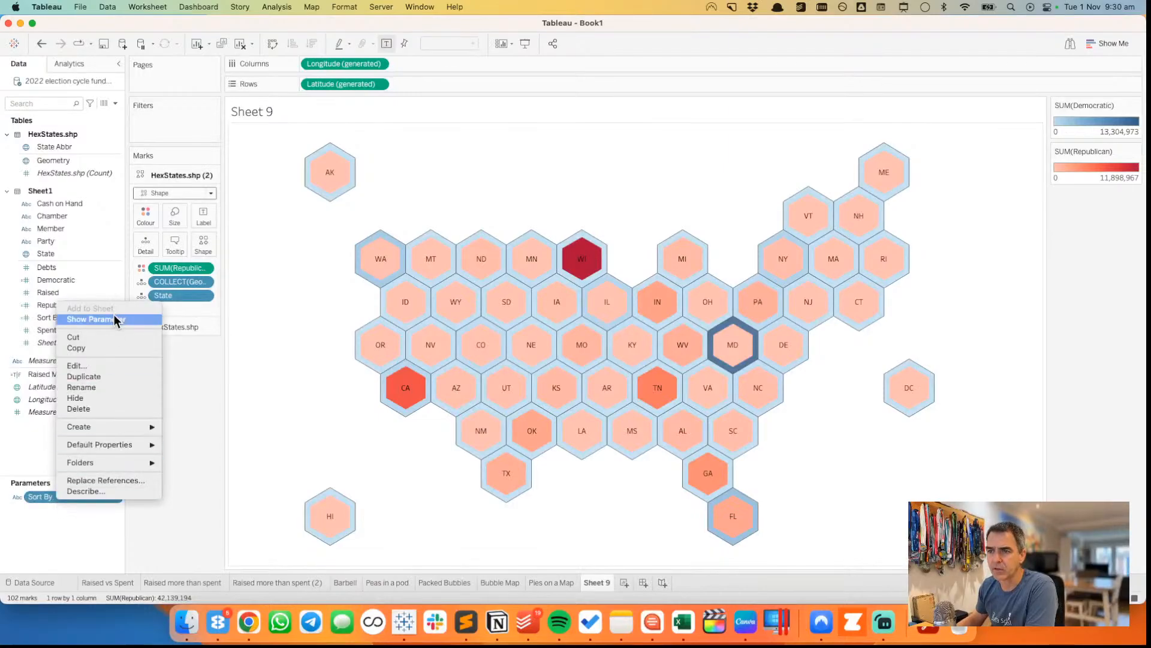
click(114, 319)
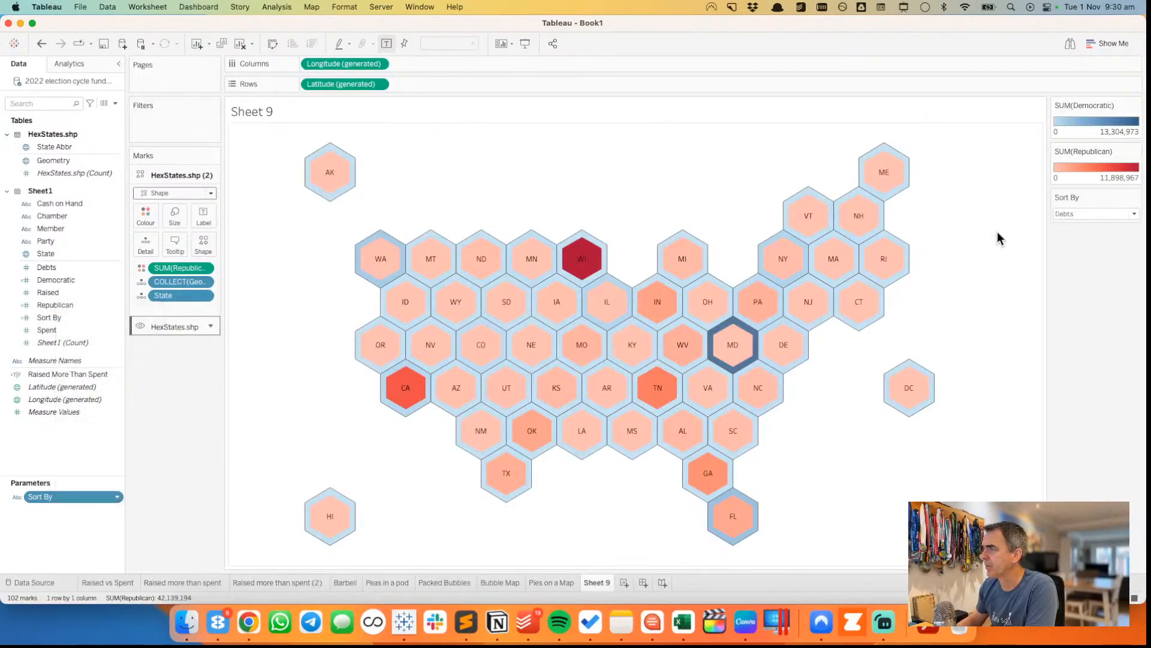
click(1136, 199)
click(1103, 256)
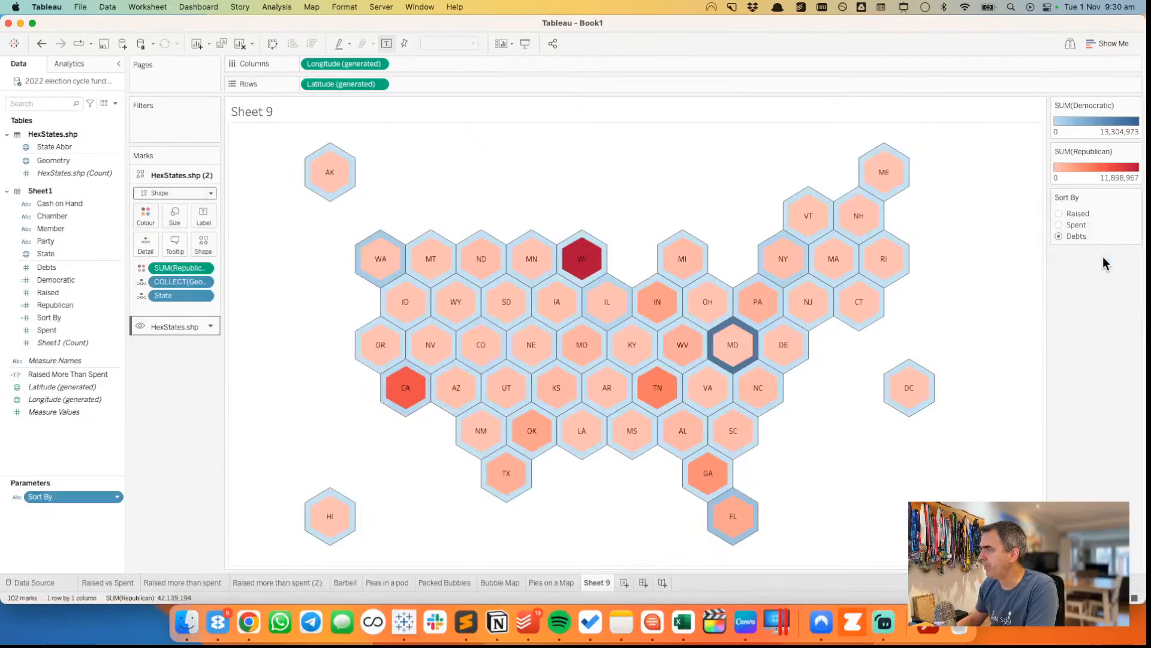
- Switch the Sort By parameter to Raised and to Spent to compare the map's colouring
click(1060, 214)
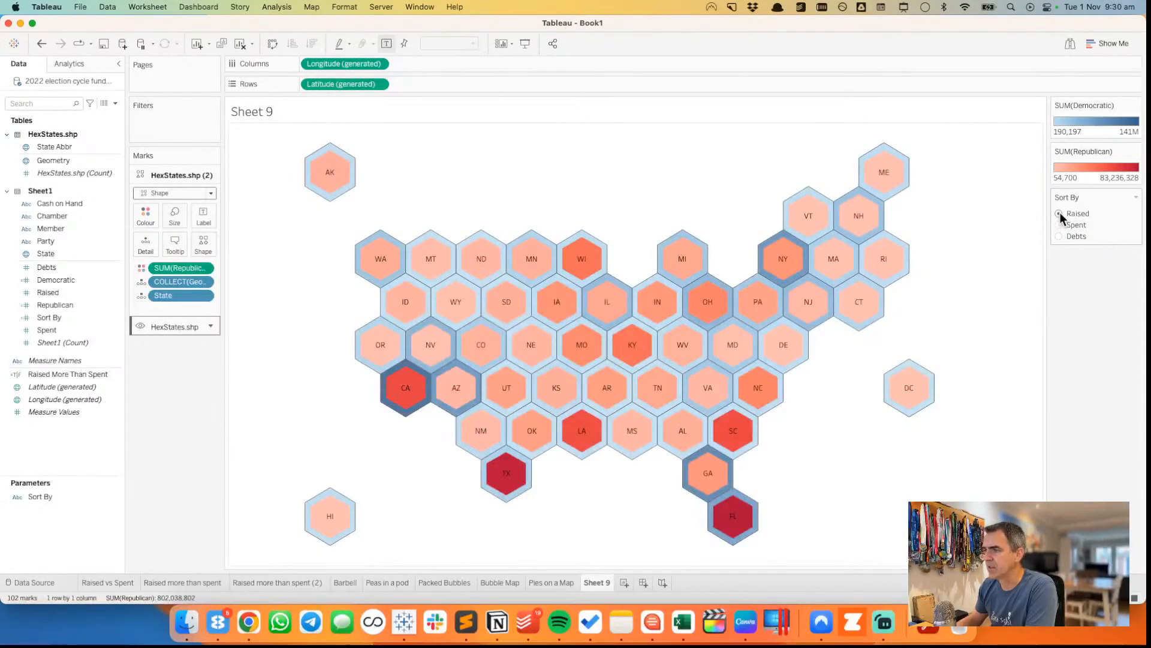
click(1060, 225)
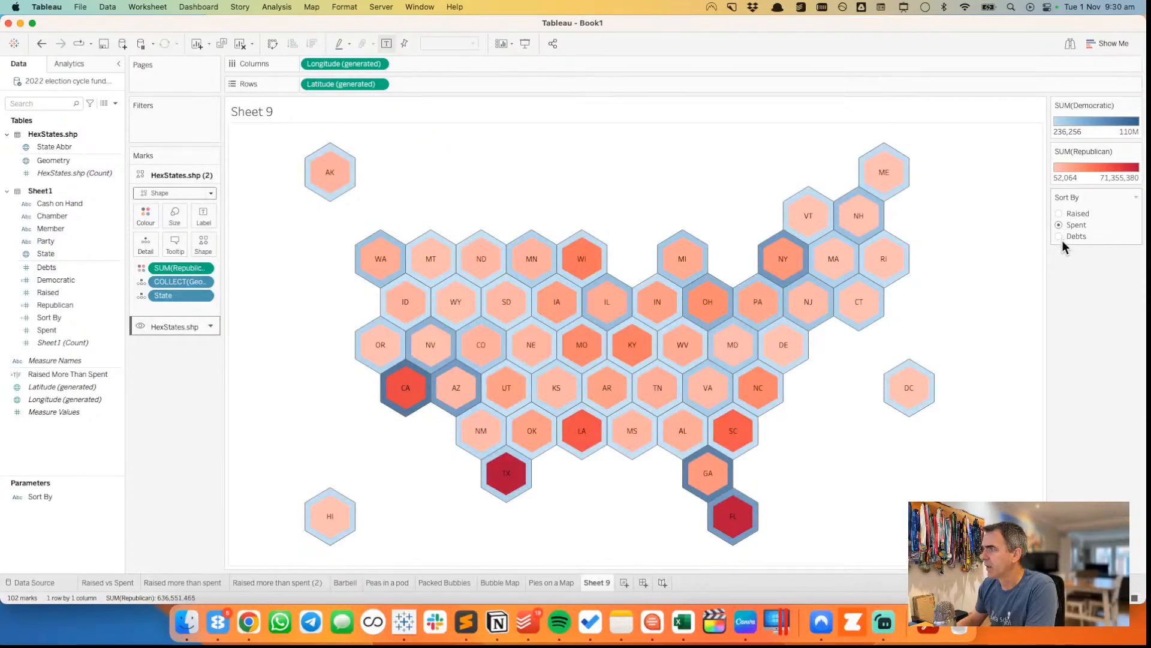
click(85, 266)
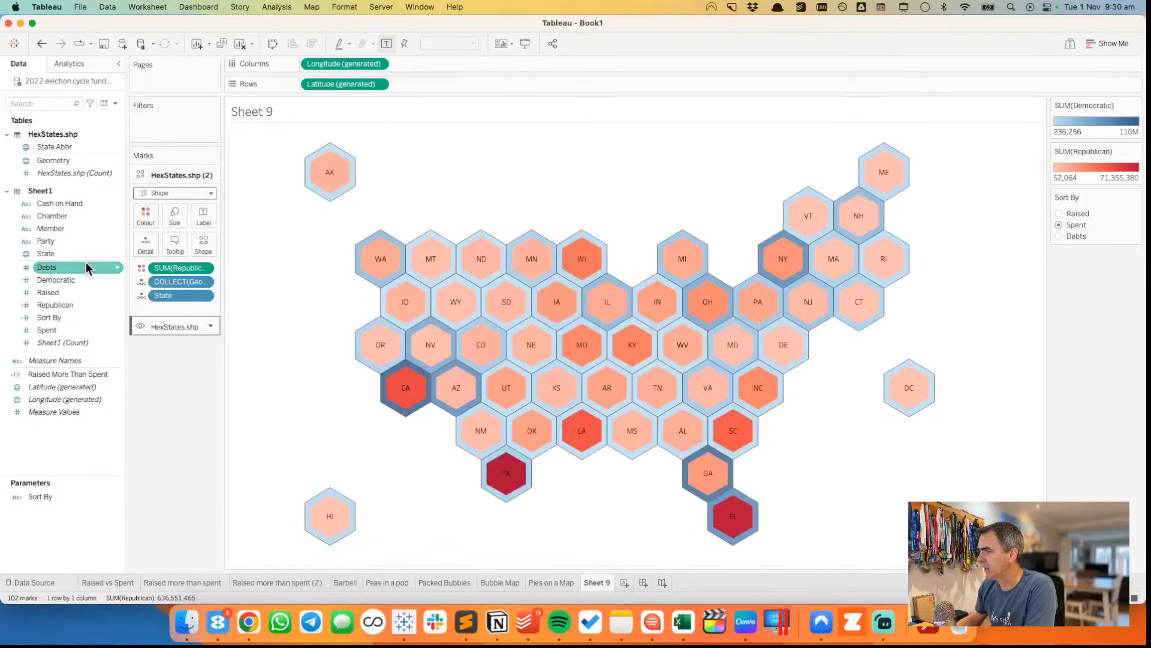
- Reduce the size of the Republican hexagon shapes so a wider band of each blue hexagon shows around them
click(172, 216)
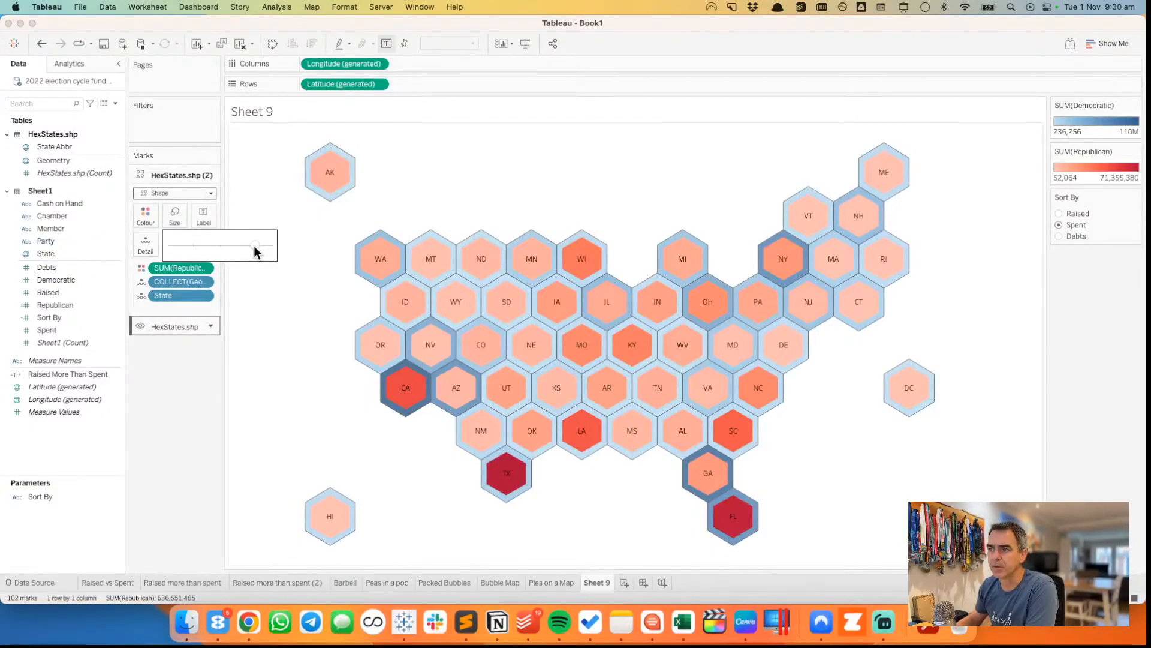
drag(256, 252, 253, 251)
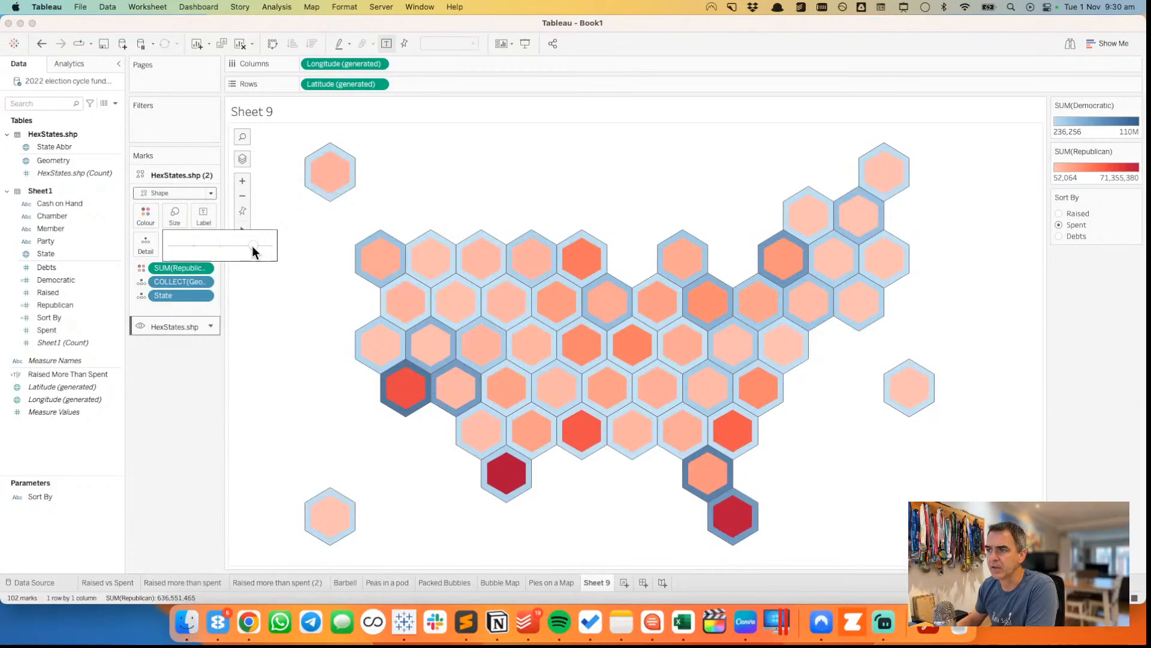
click(142, 427)
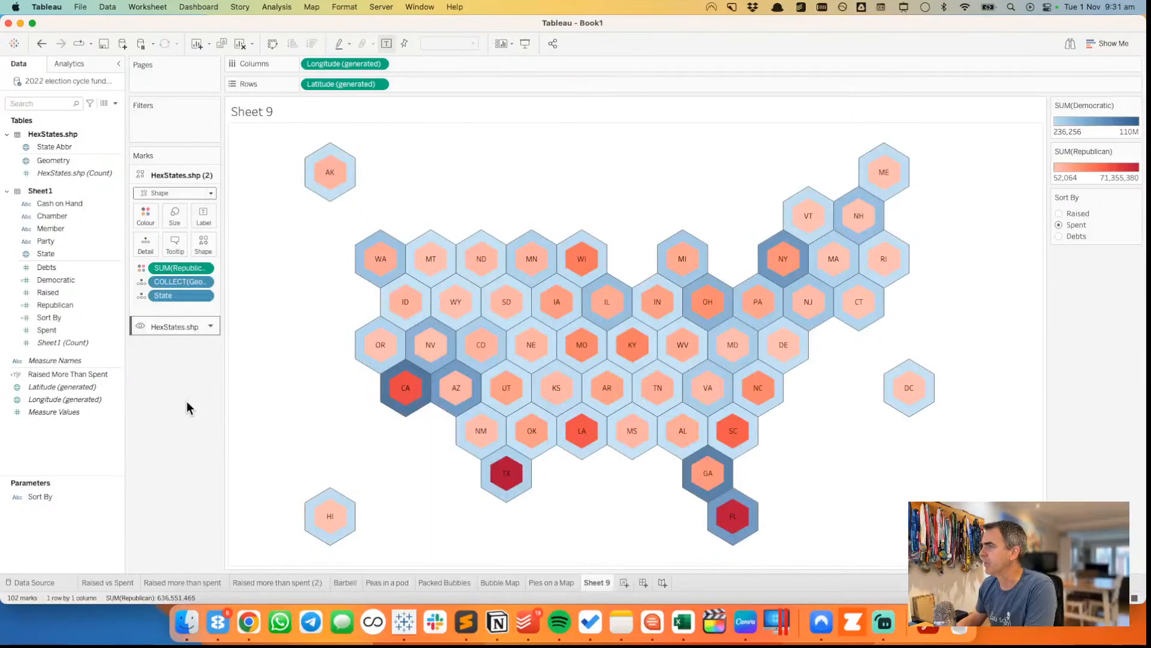
- Cycle the Sort By parameter through Raised and Debts to compare the maps, ending on Raised
click(1059, 213)
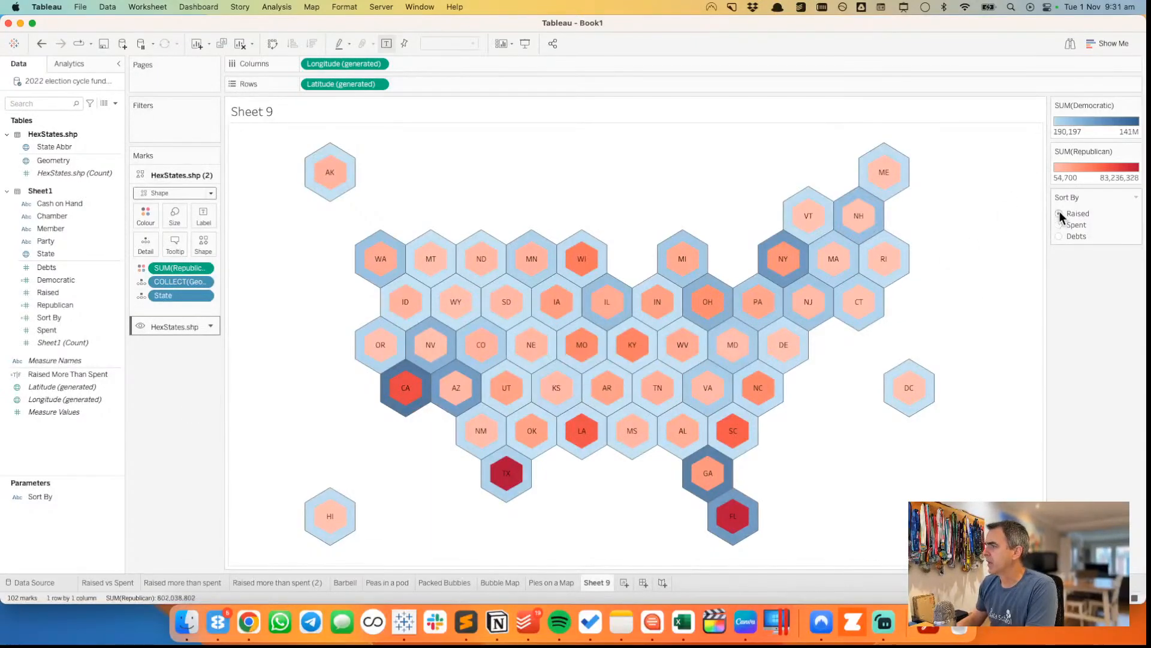
click(1059, 225)
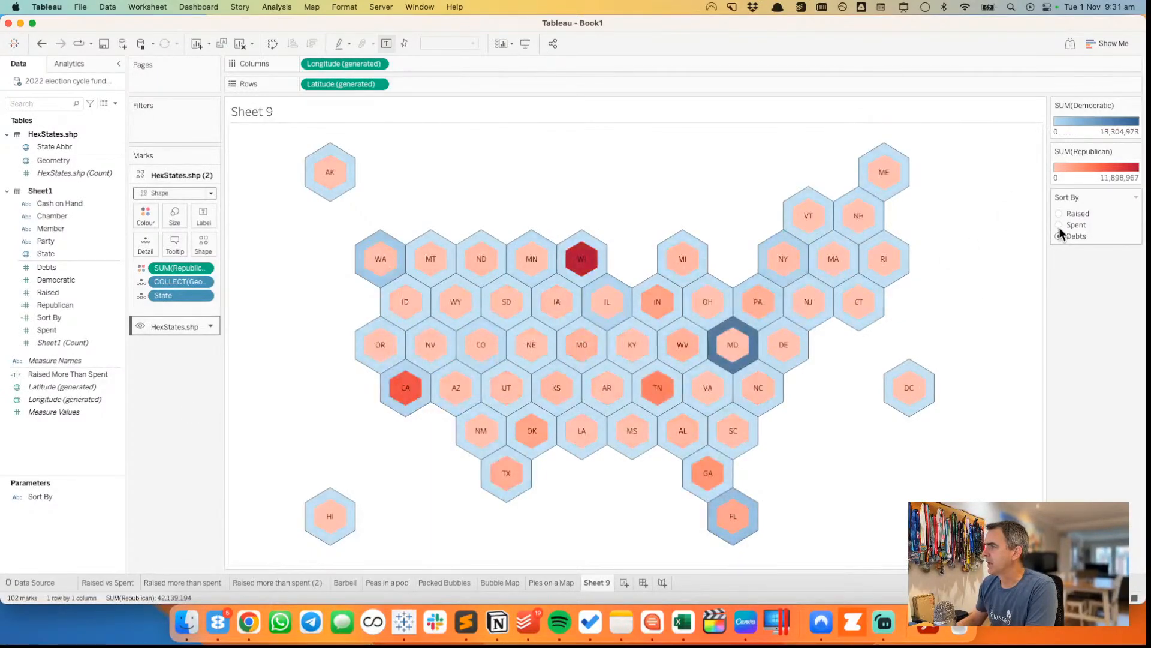
click(1059, 213)
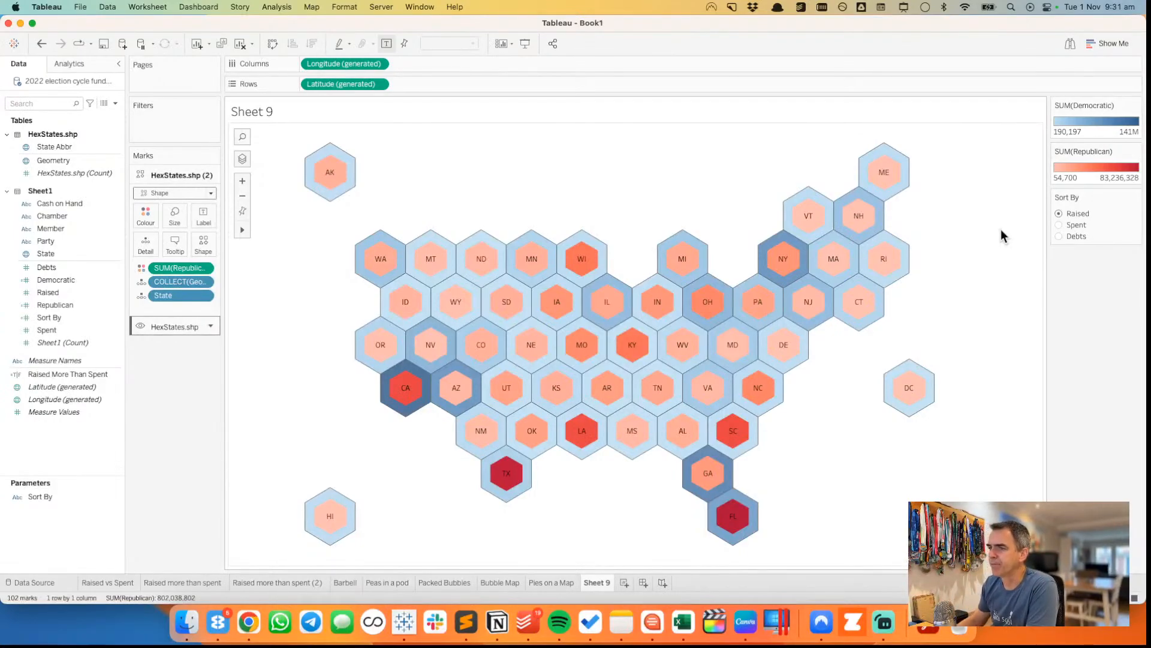
- Give the blue hexagons of the HexStates.shp layer a white border
click(153, 325)
click(147, 234)
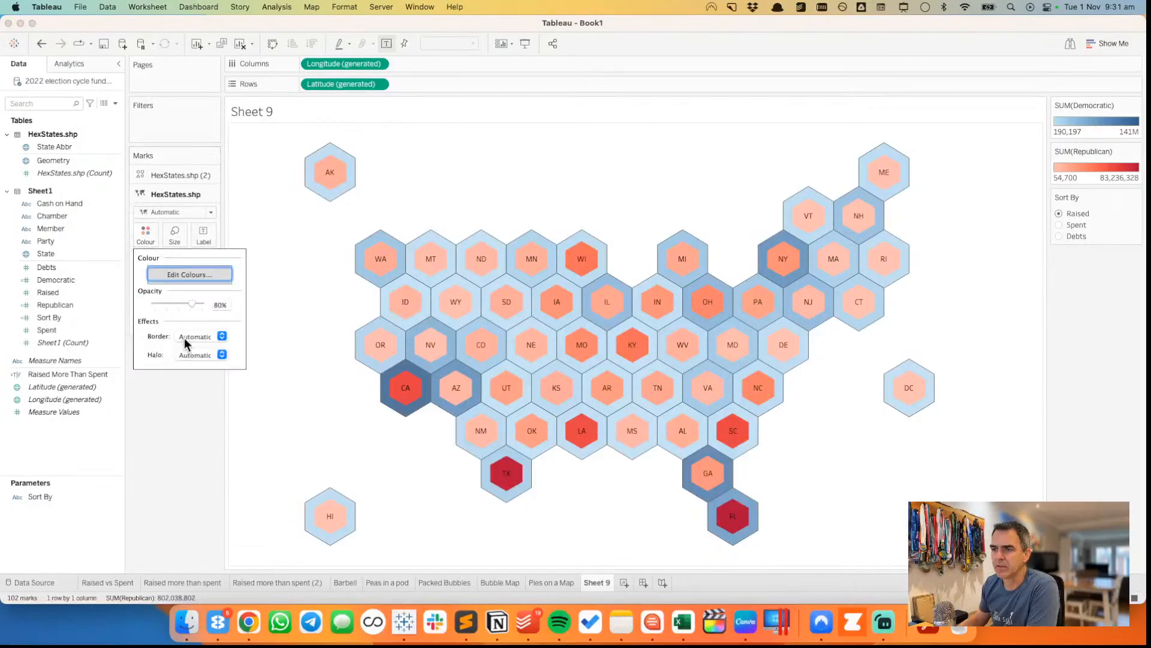
click(196, 353)
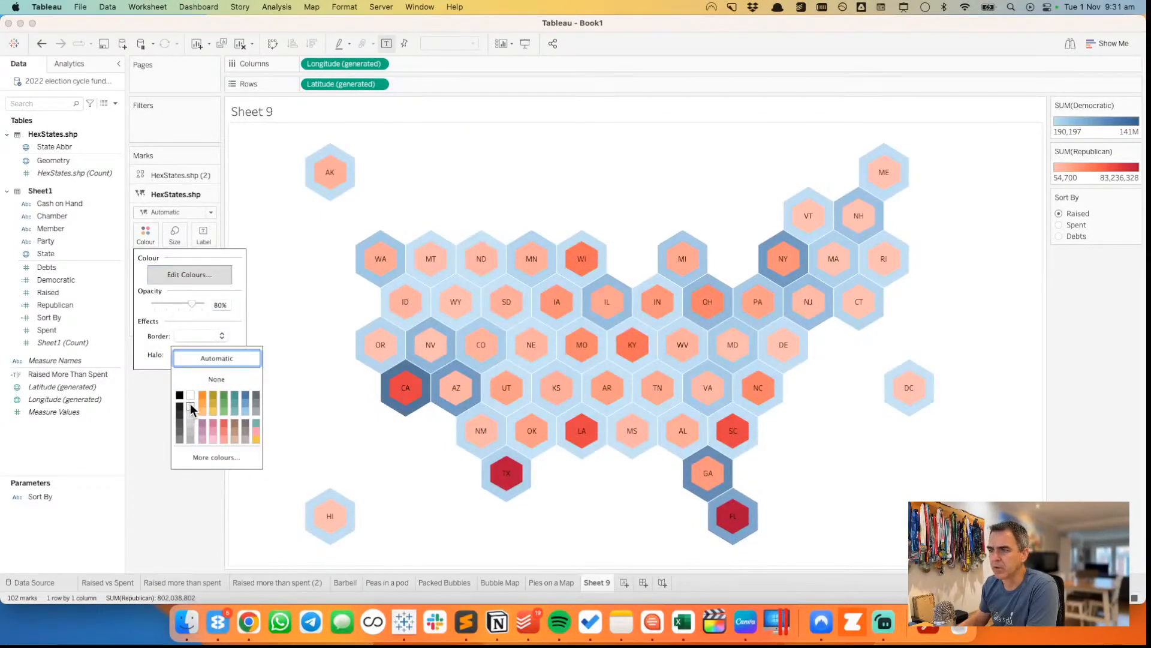
click(149, 414)
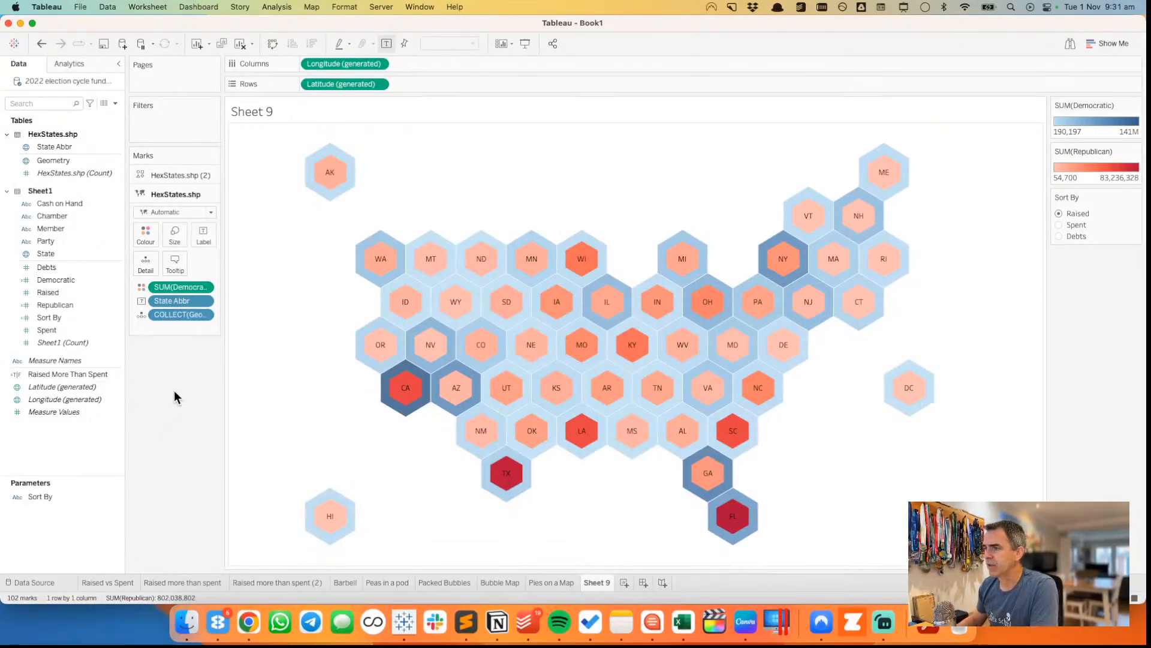
- Set the sheet title to "Money <Parameters.Sort By> By State", inserting the Sort By parameter as a dynamic field
double_click(267, 114)
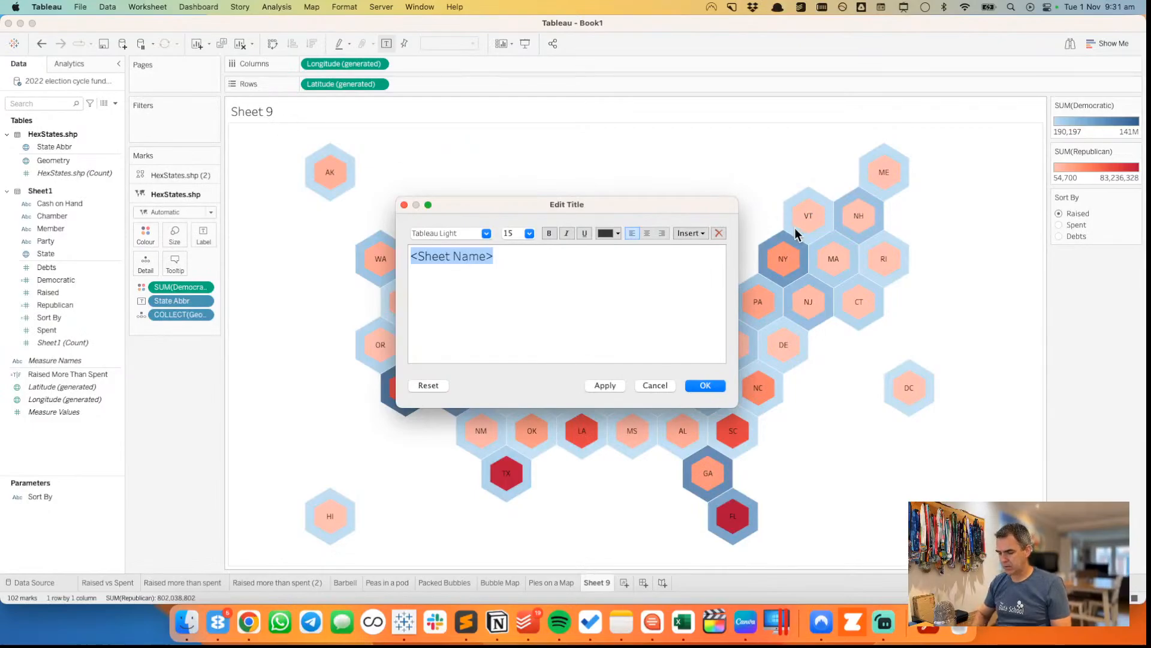
text(Money)
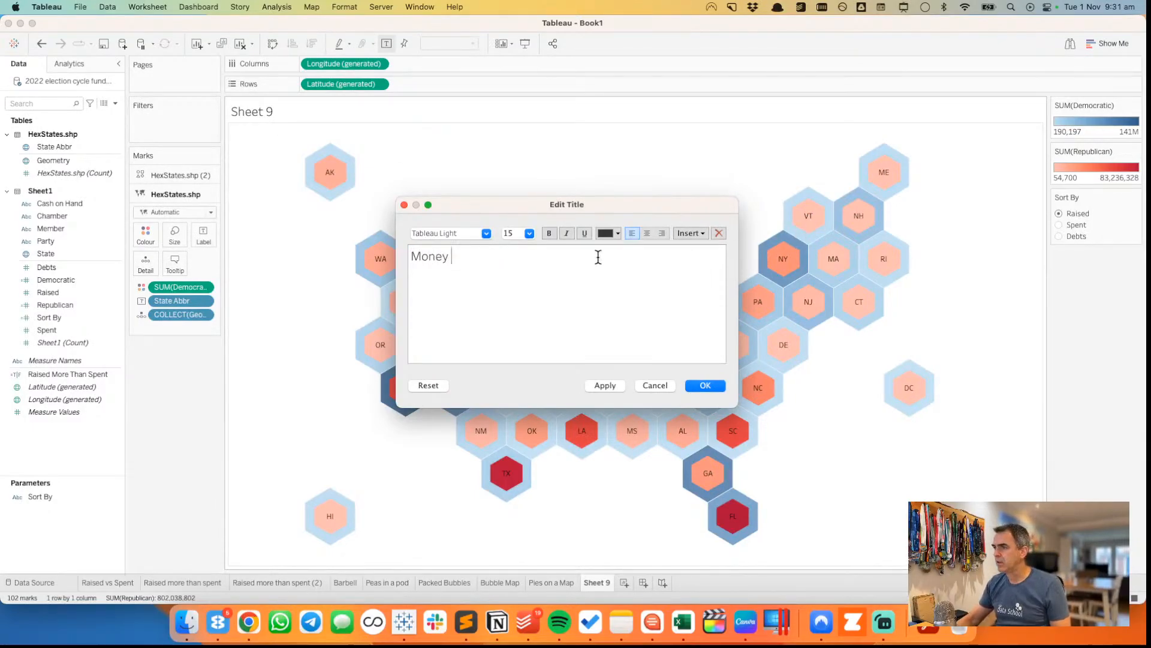
click(688, 234)
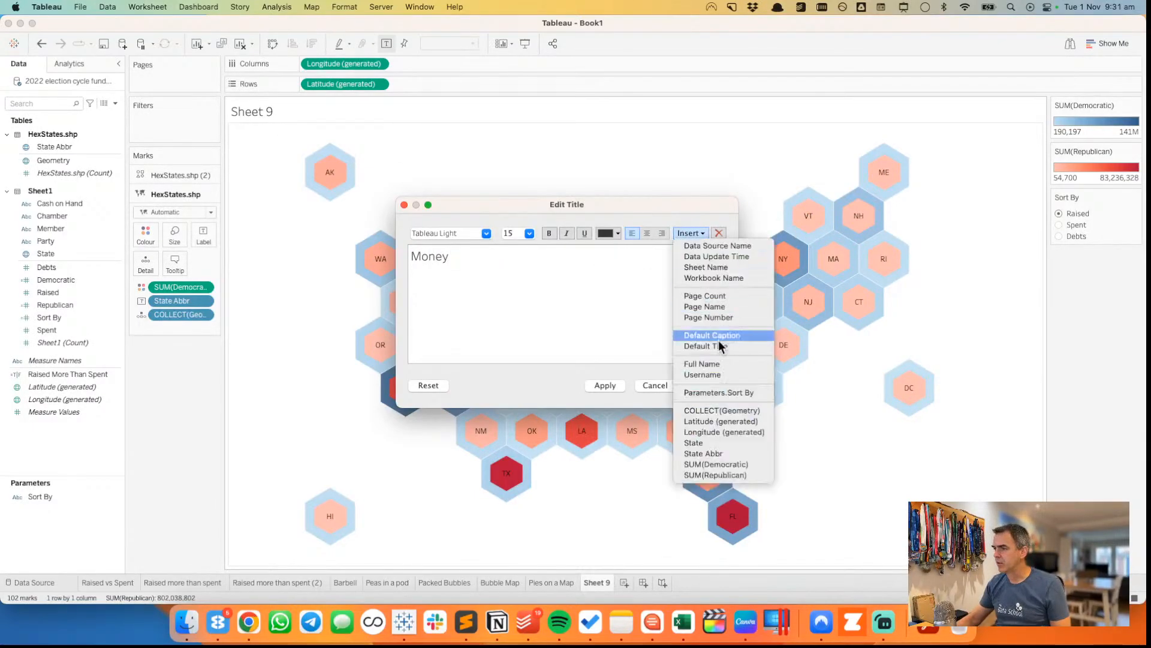
click(713, 392)
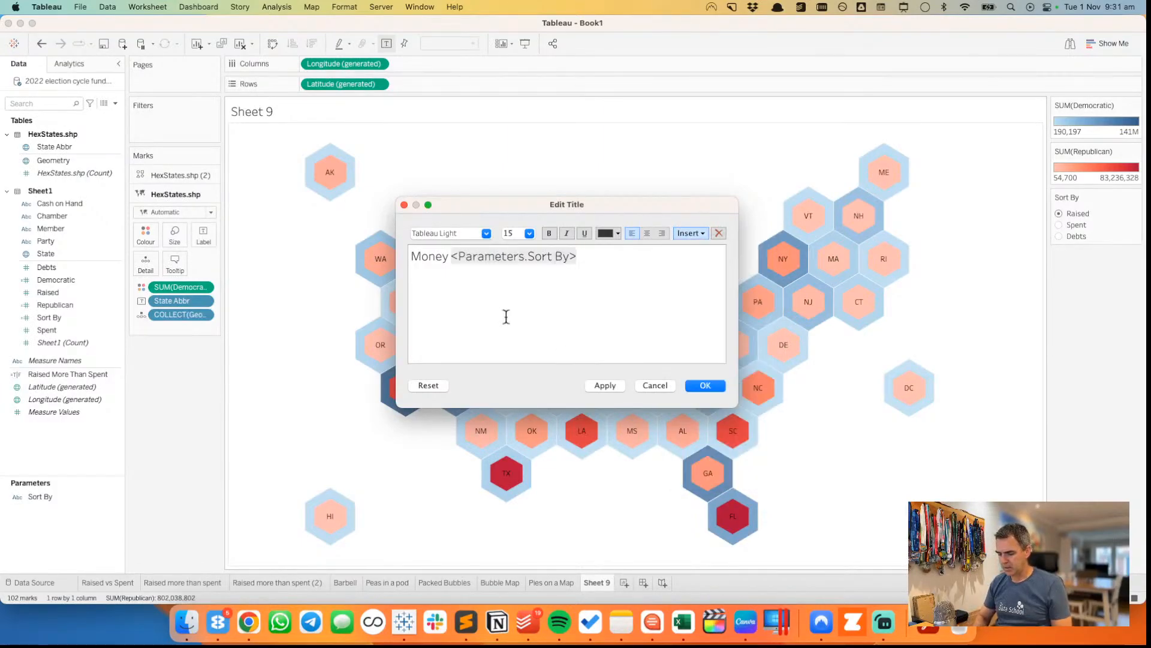
text(By State)
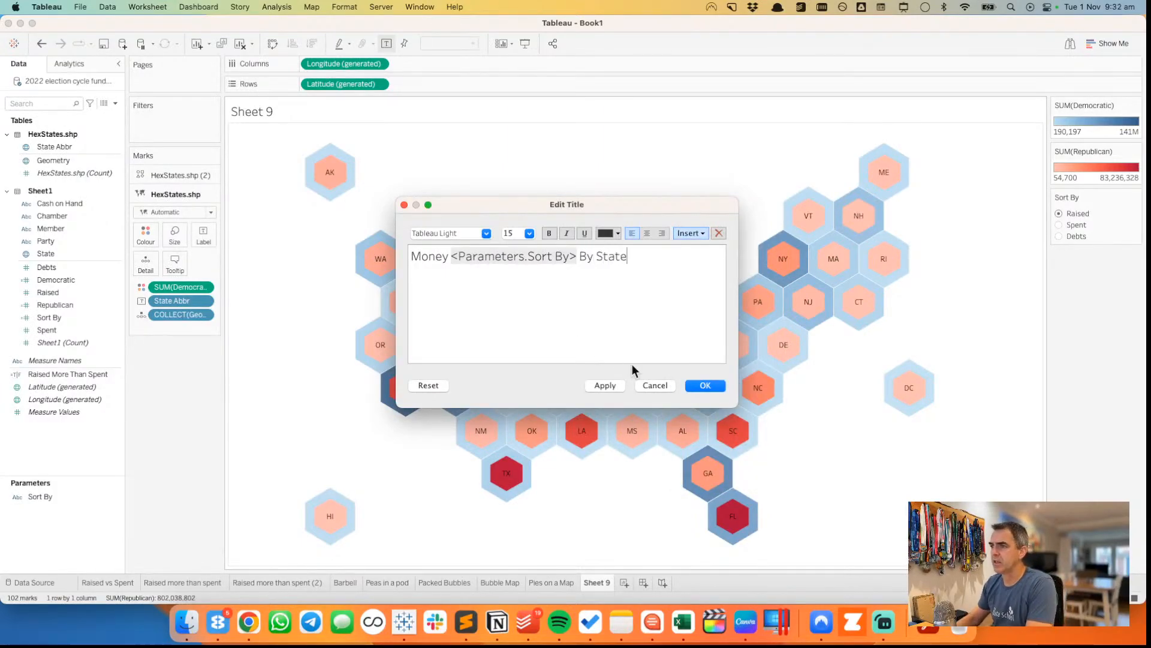
click(705, 386)
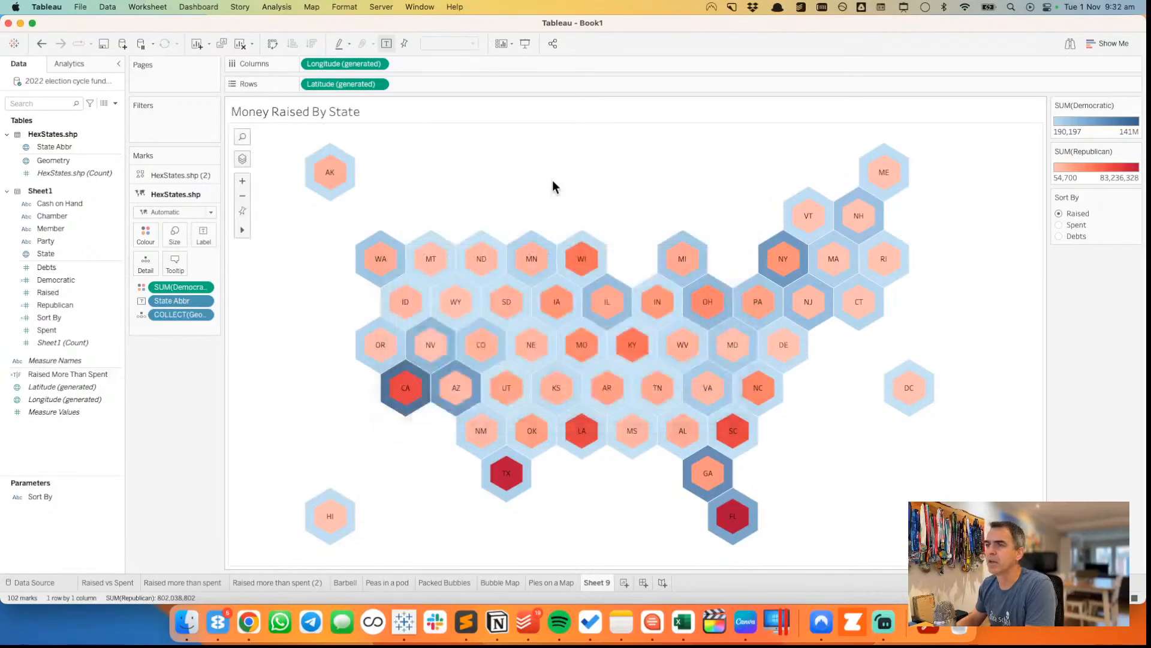
- Switch the Sort By parameter to Spent, Debts and back to Spent to check the dynamic title and map
click(1060, 225)
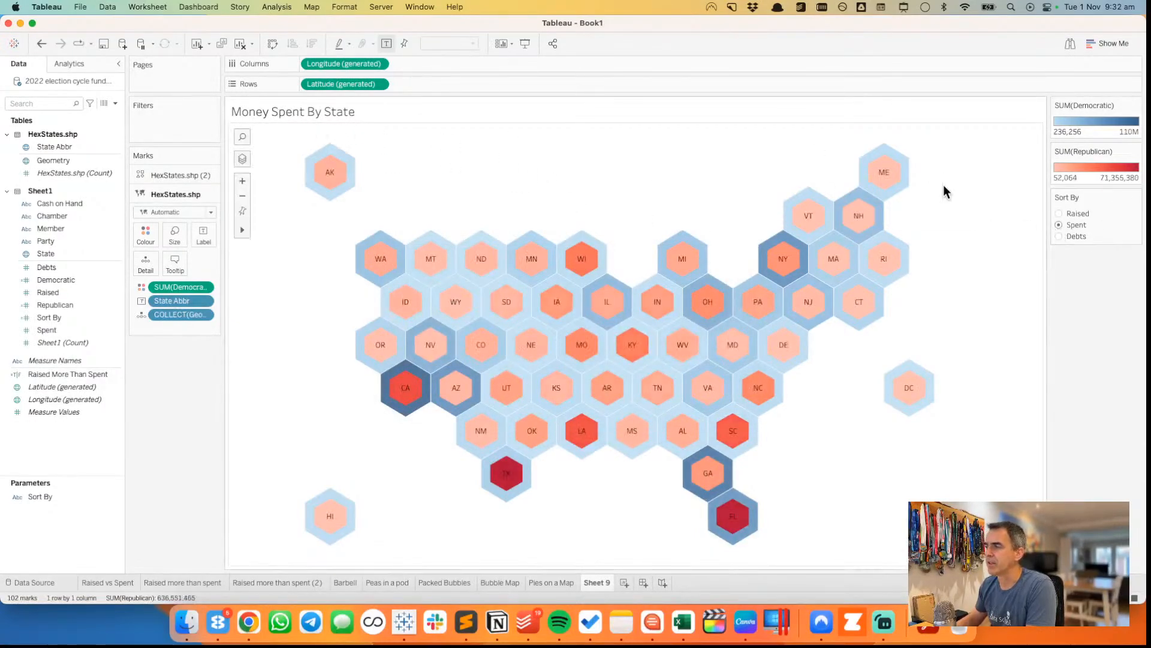
click(1058, 236)
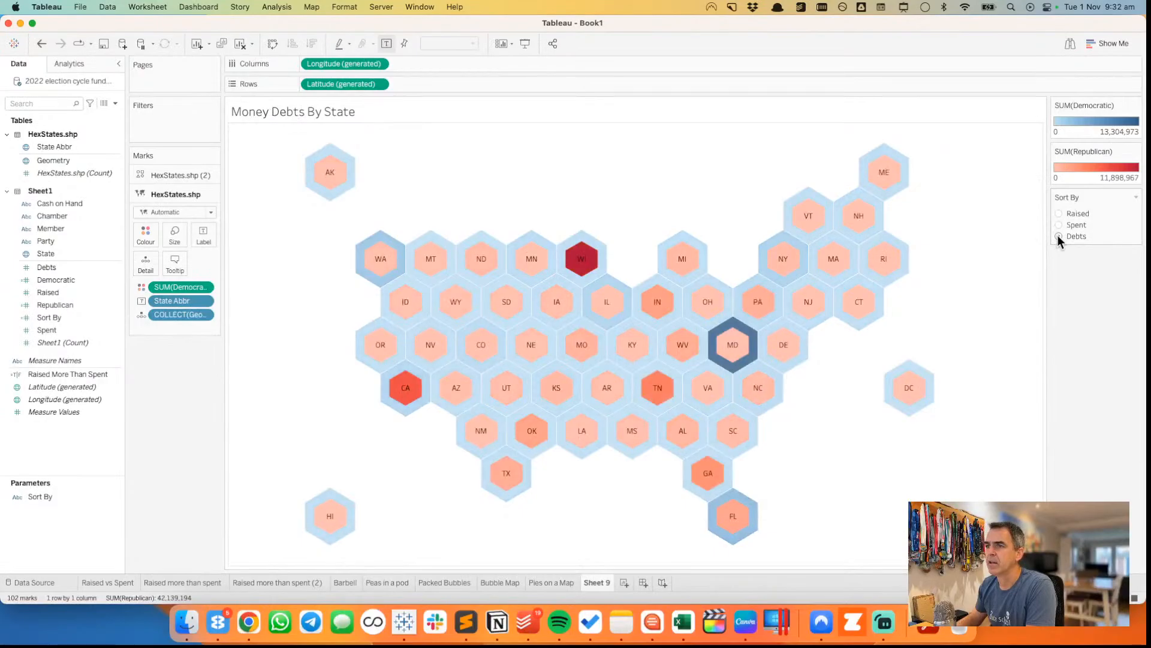
click(1058, 225)
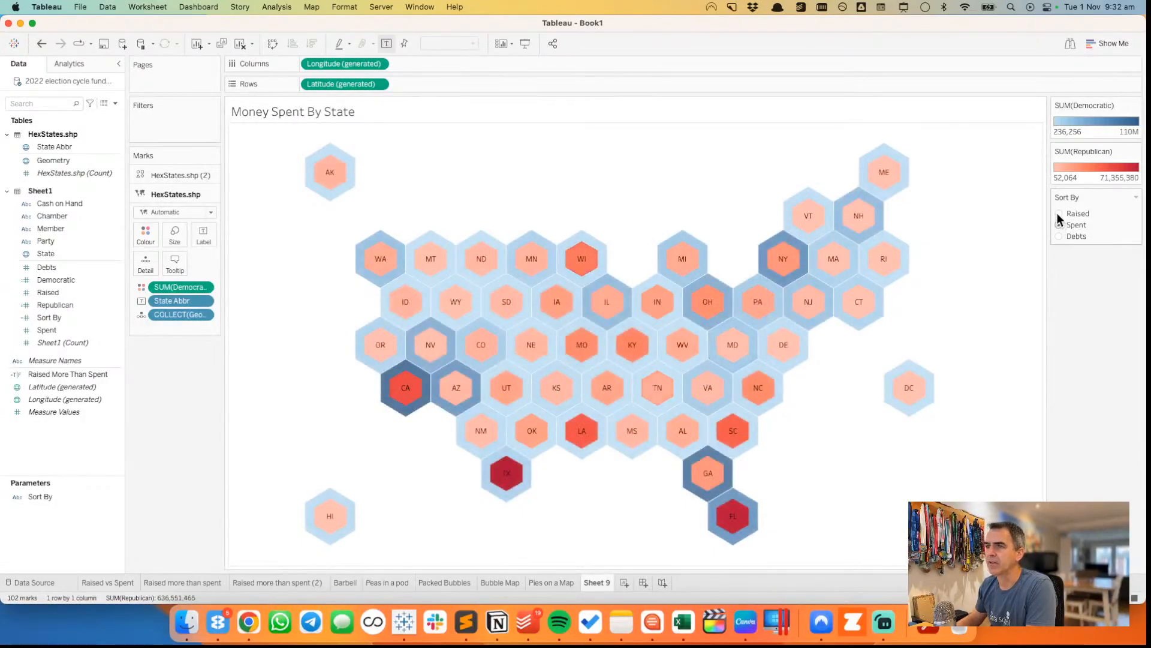
- Switch the Sort By parameter to Raised and Debts, and remove Debts from its list of allowable values
click(1059, 213)
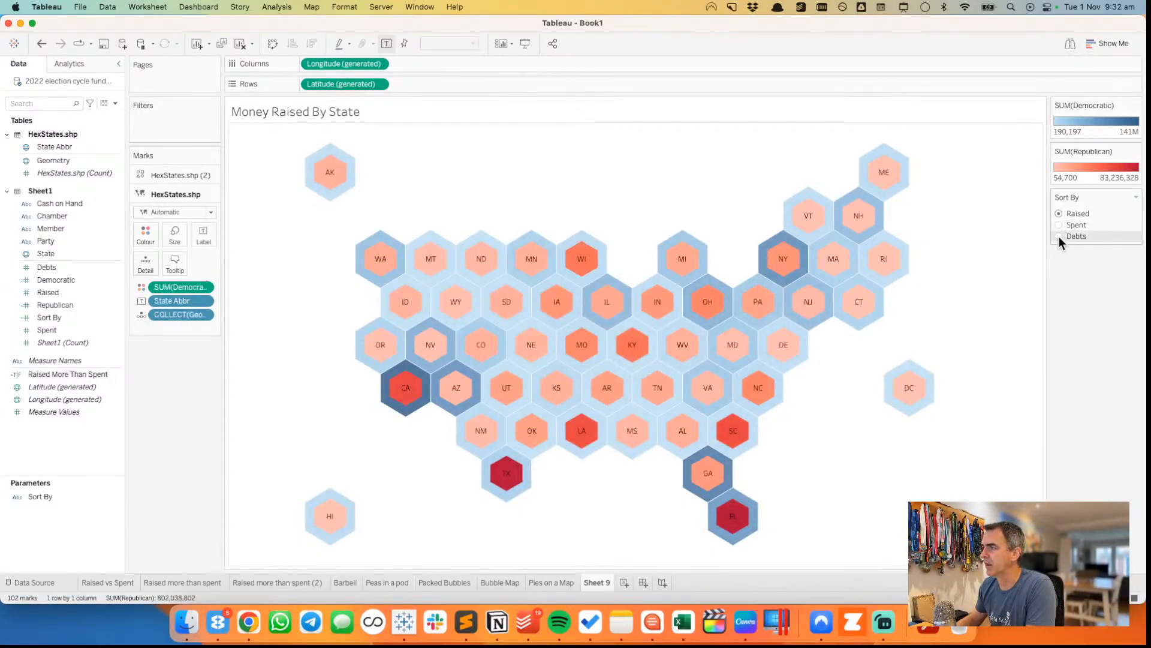
click(1059, 237)
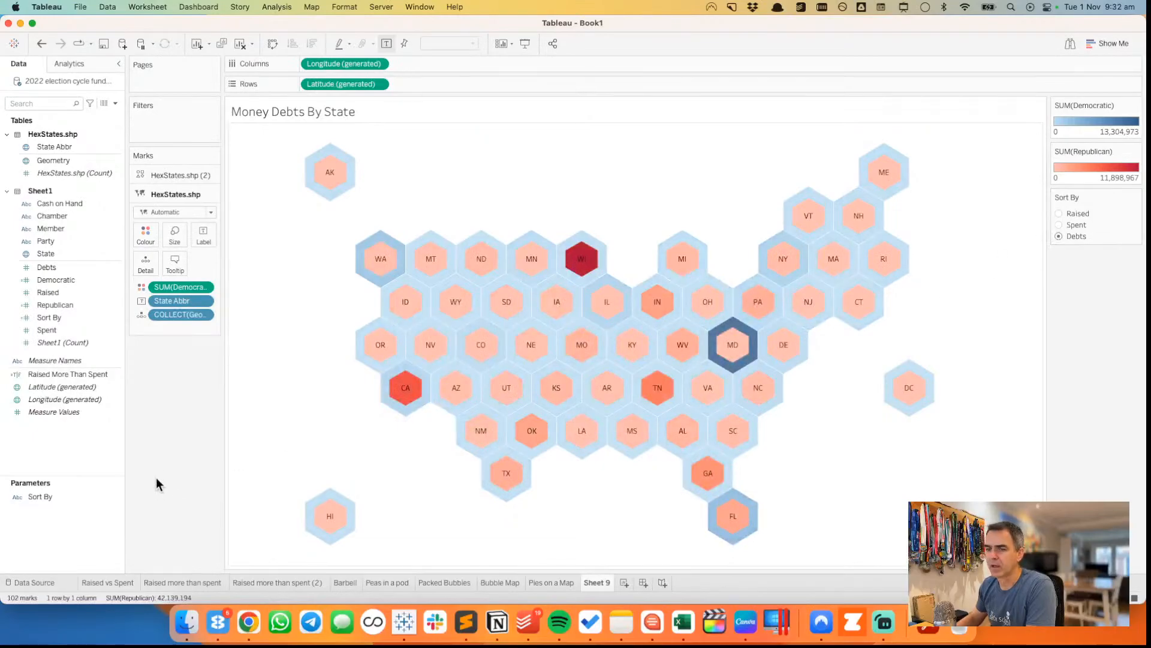
right_click(49, 498)
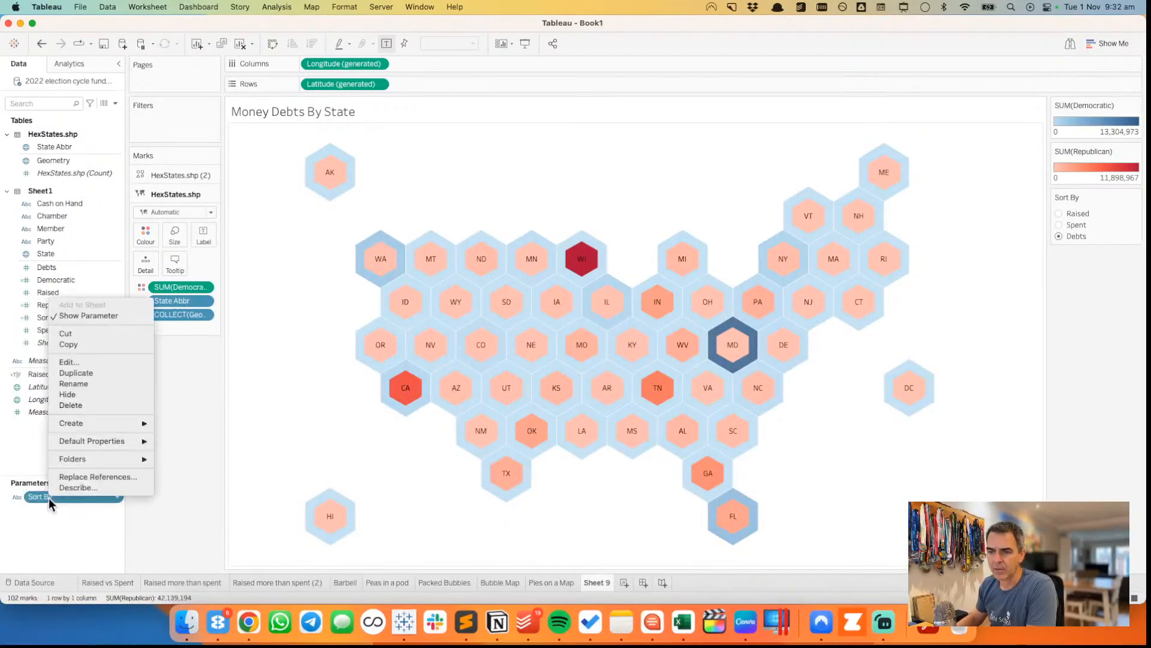
click(73, 364)
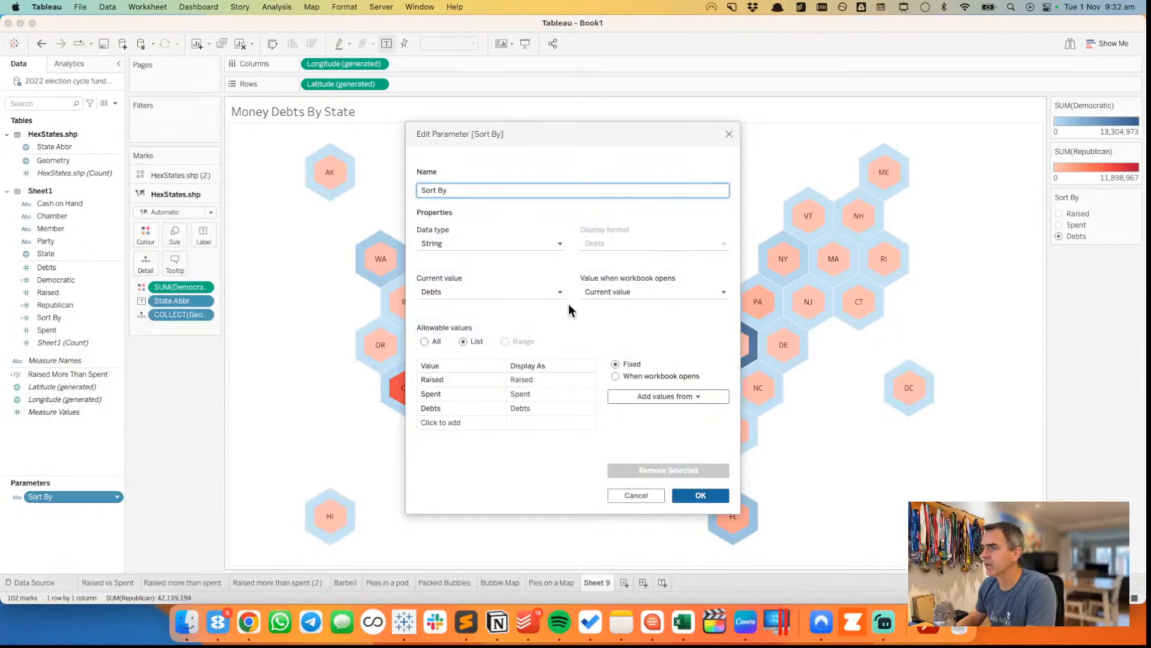
click(589, 408)
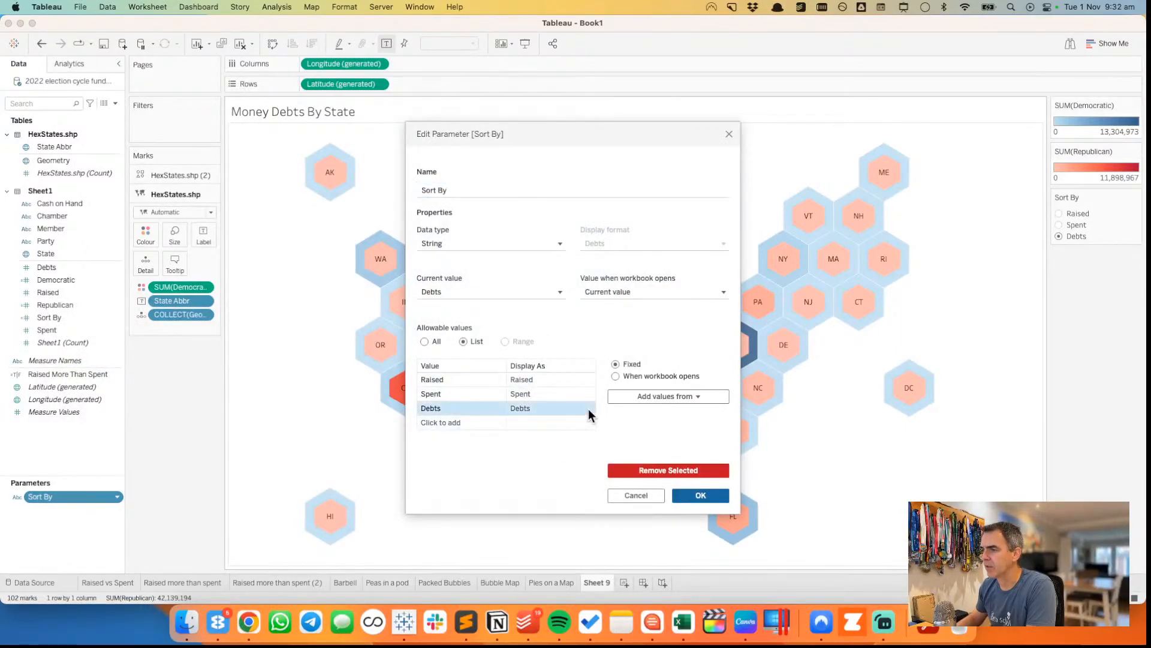
click(665, 470)
click(701, 494)
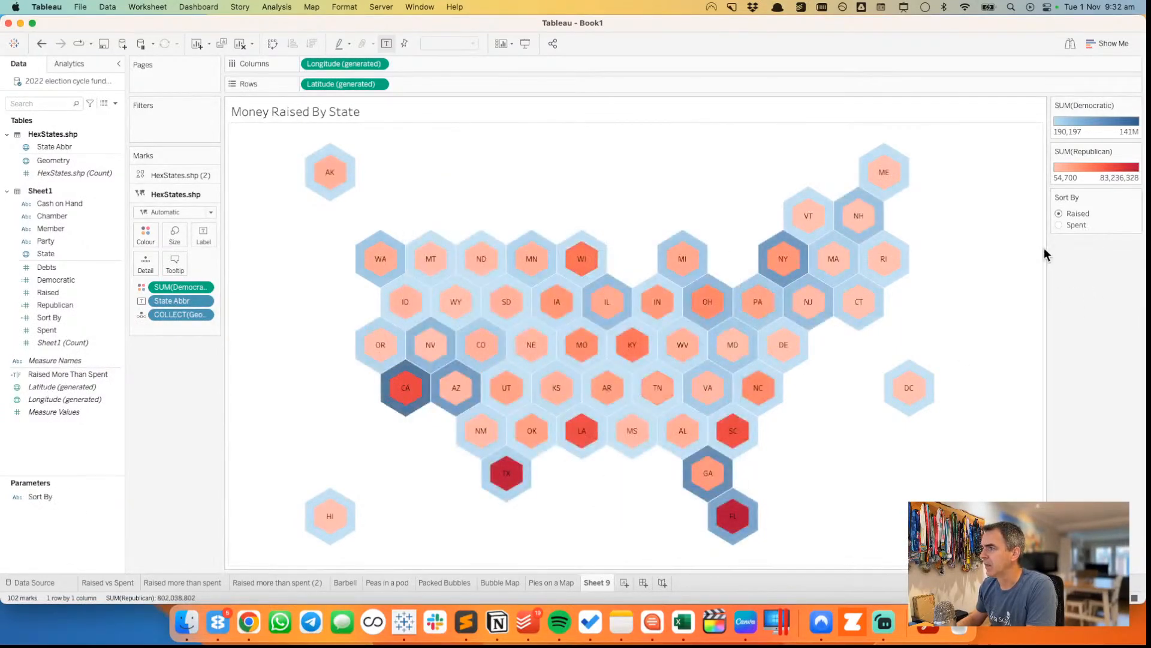
- Alternate the Sort By parameter between Spent and Raised to compare the two maps, ending on Spent
click(1058, 225)
click(1059, 213)
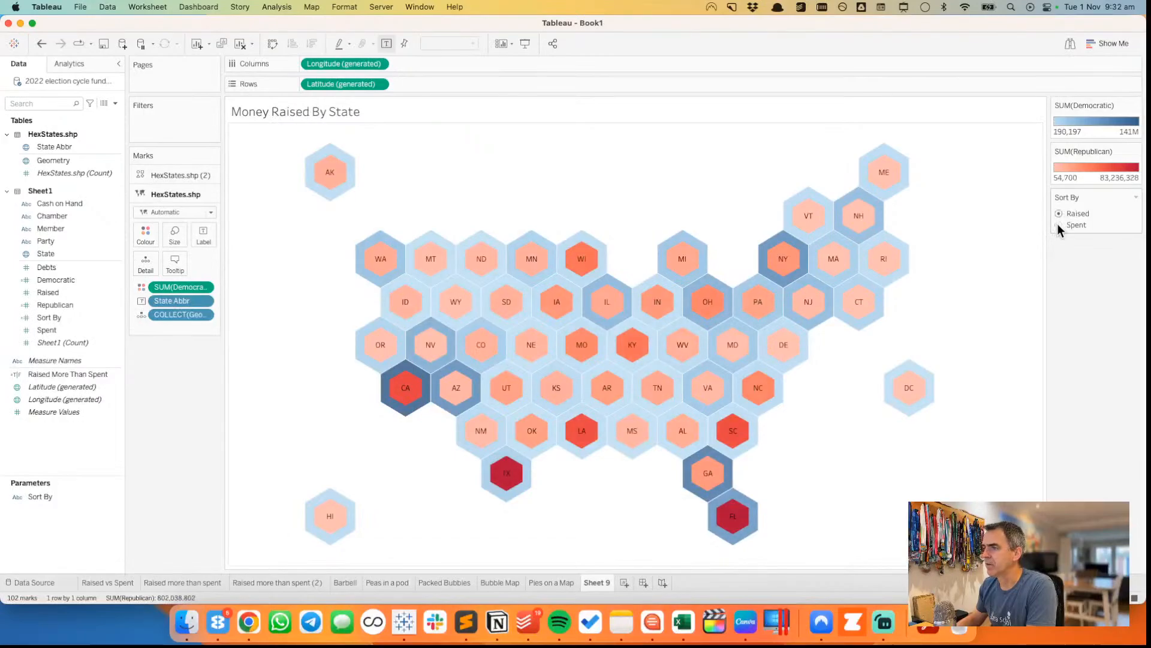
click(1058, 224)
click(1059, 212)
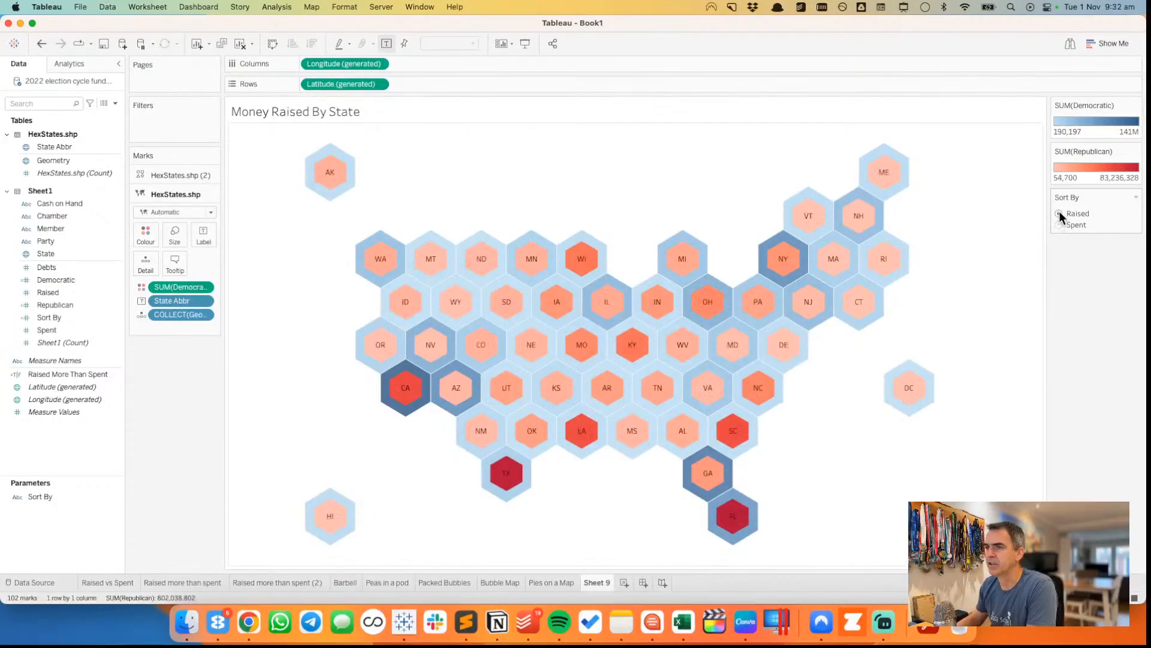
click(1059, 224)
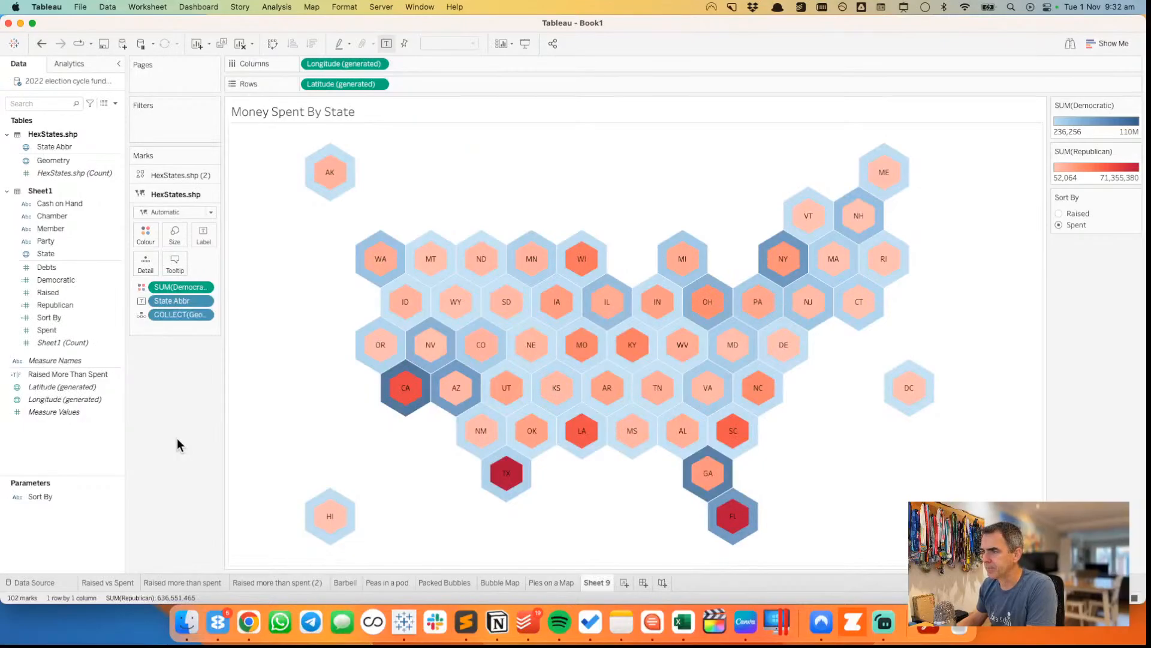
- Rename the current worksheet as "Hex Map"
double_click(602, 584)
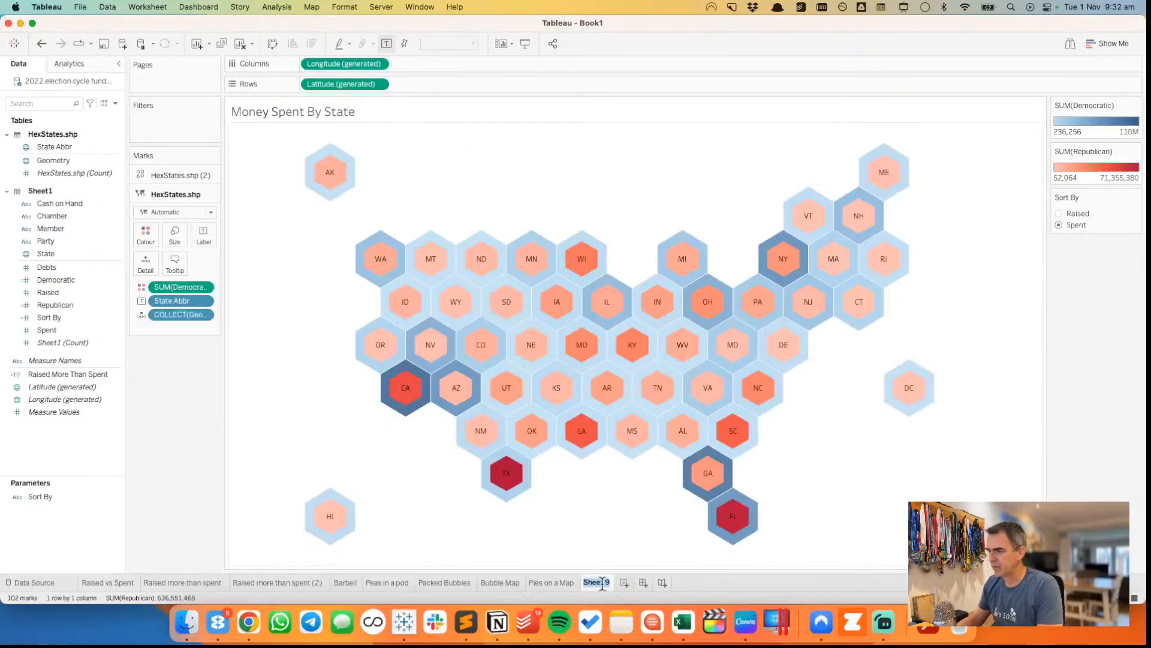
text(Hexx)
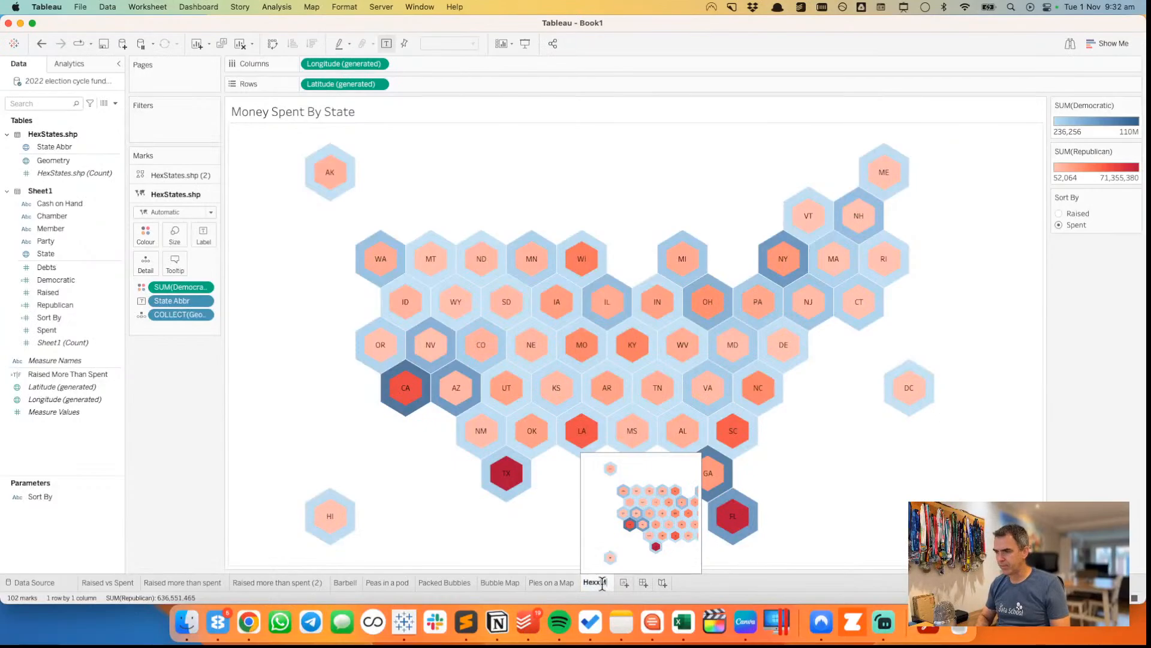
text(M)
key(BackSpace)
key(BackSpace)
text(M)
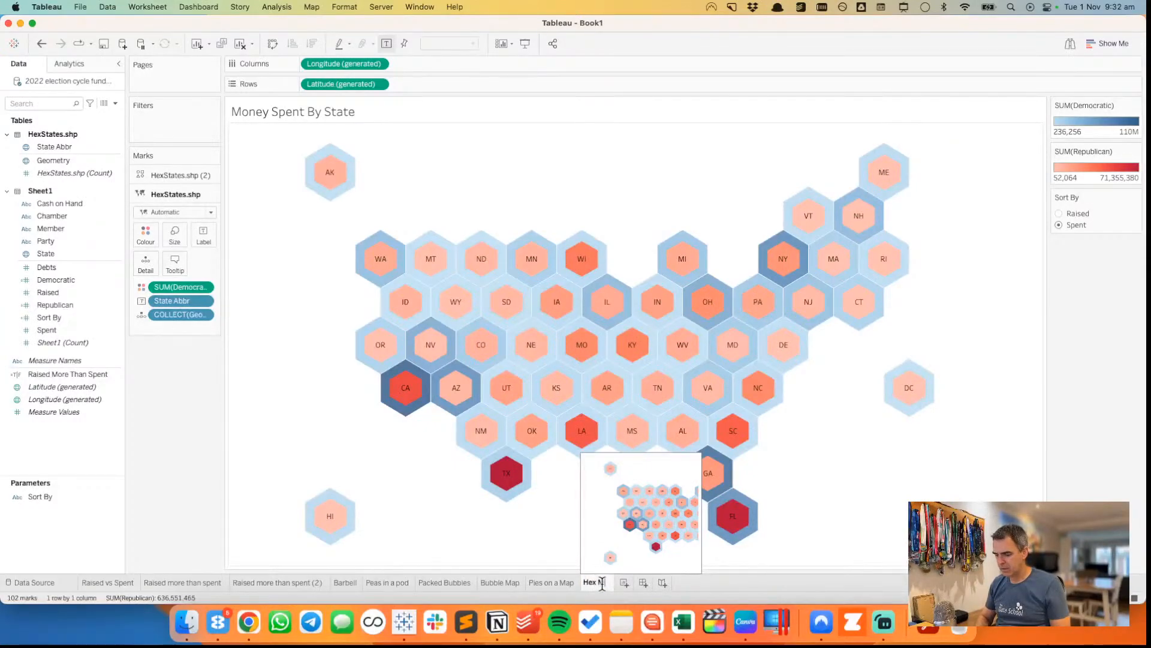
text(ap)
key(Return)
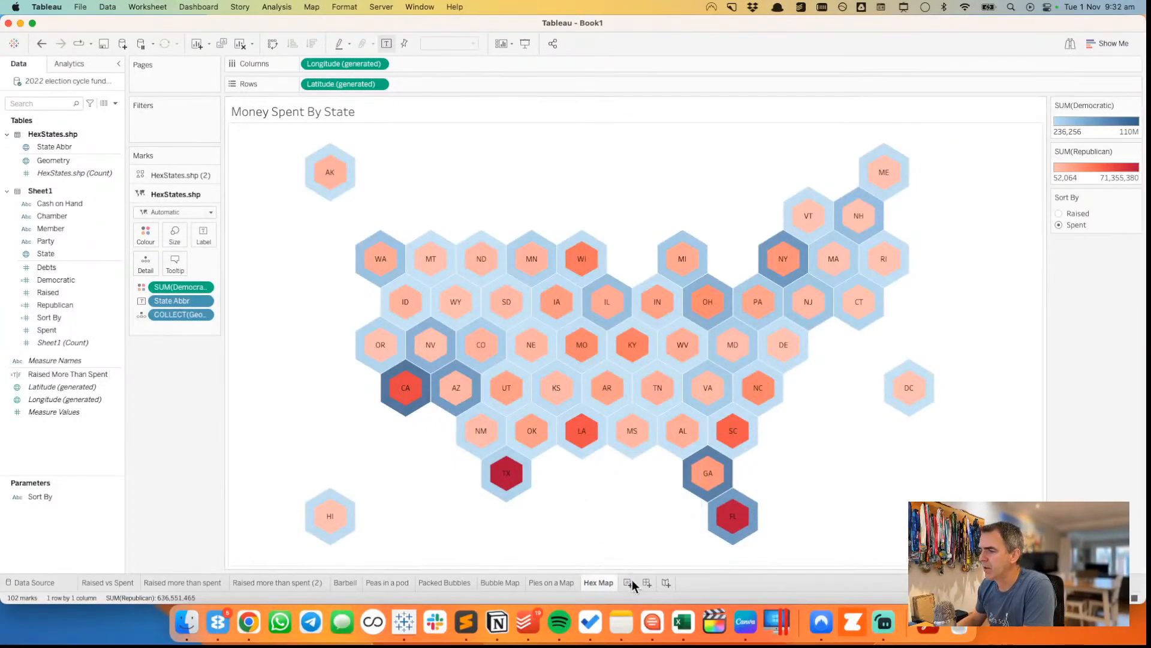
- Create a new worksheet with a hex map from the Geometry field, labelled by State Abbr
click(631, 583)
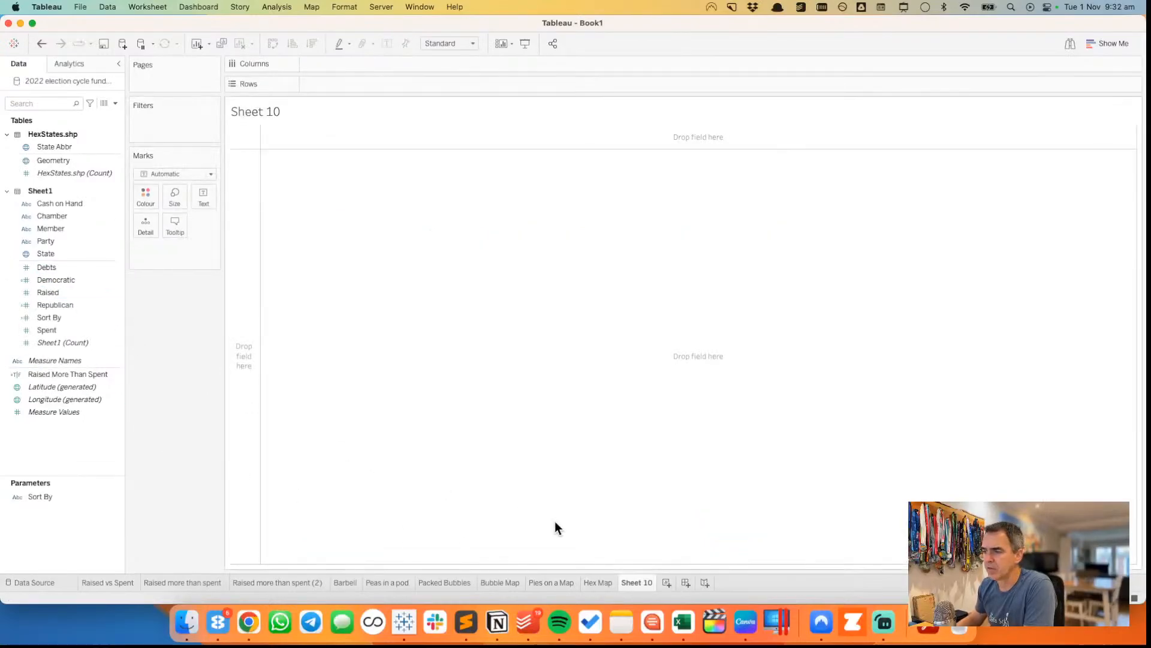
double_click(59, 159)
drag(56, 146, 207, 194)
- Copy the formatting of the Hex Map sheet and paste it onto Sheet 10
click(608, 582)
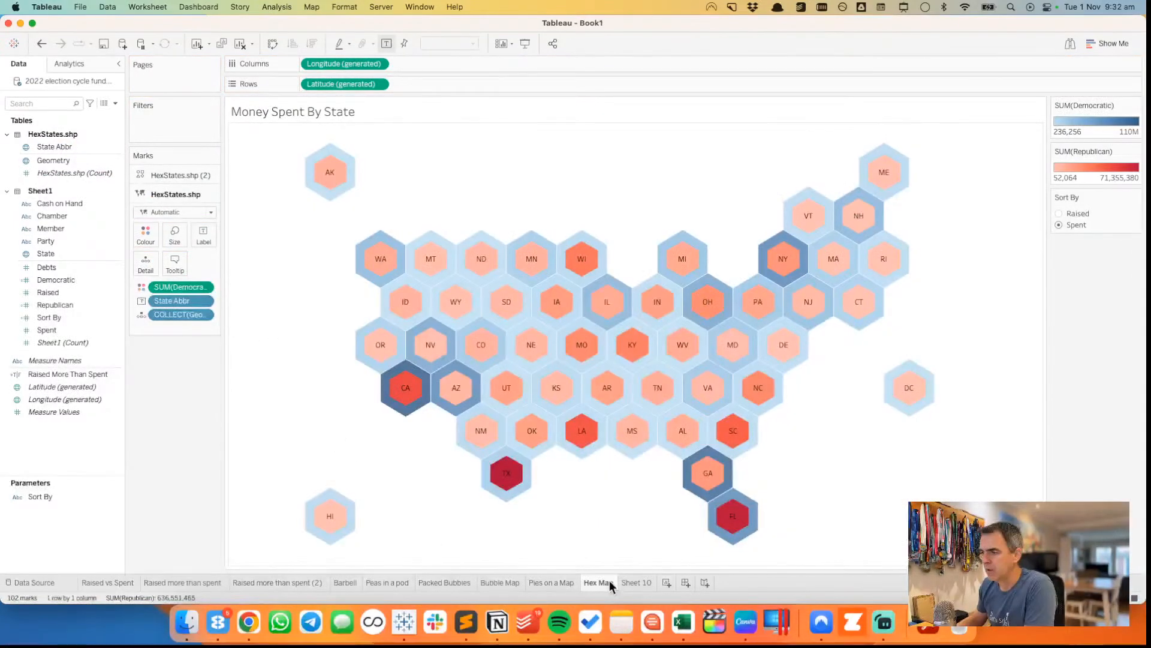
right_click(610, 581)
click(638, 580)
right_click(638, 579)
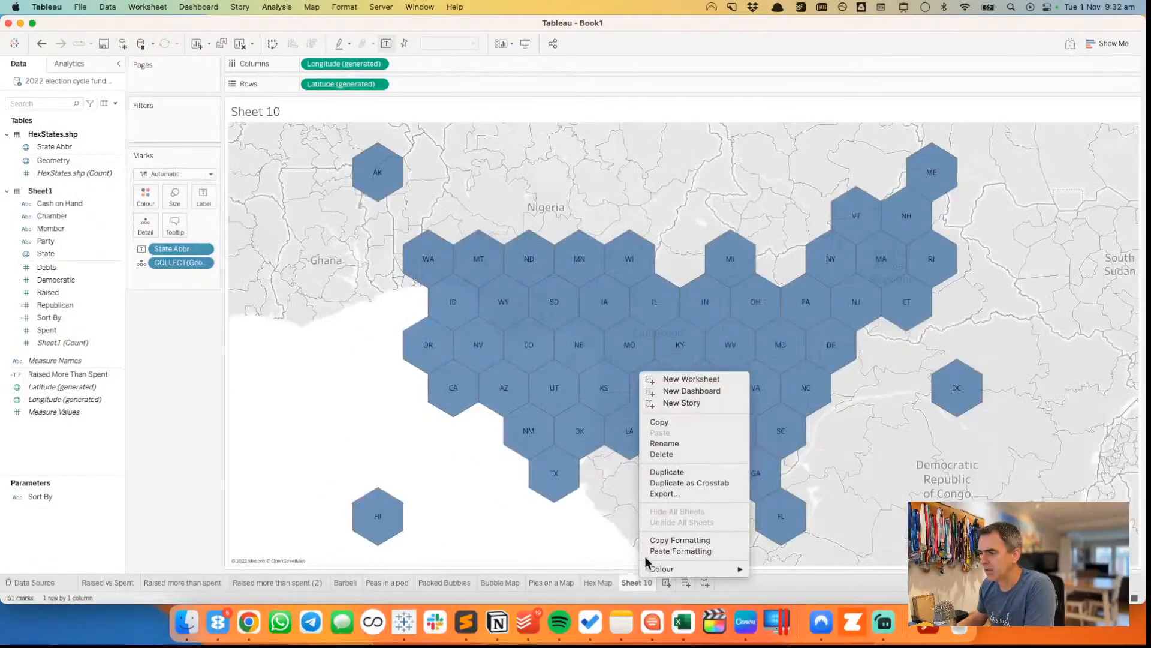
click(654, 550)
- Hide the background map on Sheet 10 by setting the background washout to 100%
right_click(313, 384)
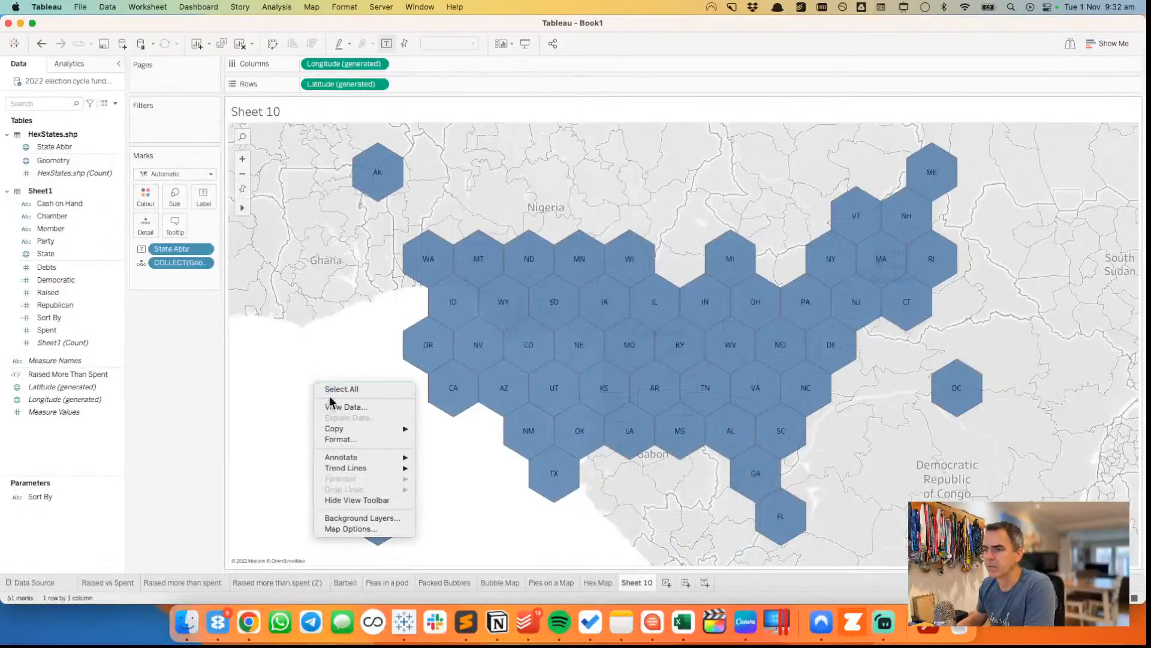
click(359, 518)
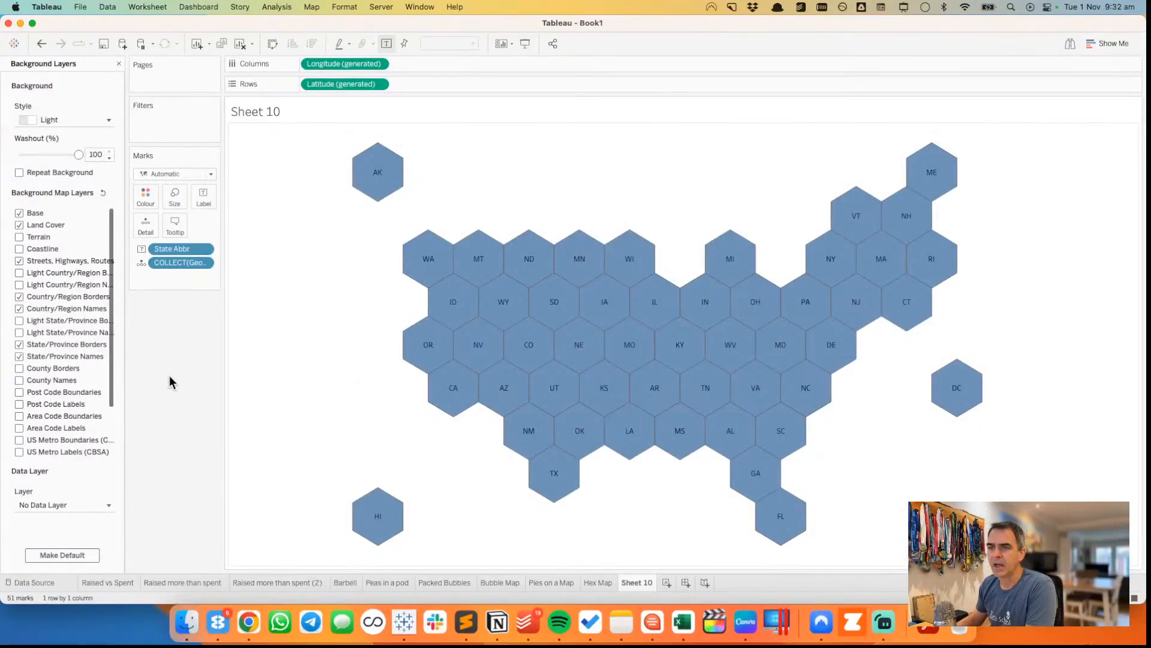
click(118, 63)
- Add the Republican and Democratic measures as detail to the hexagon marks
click(62, 388)
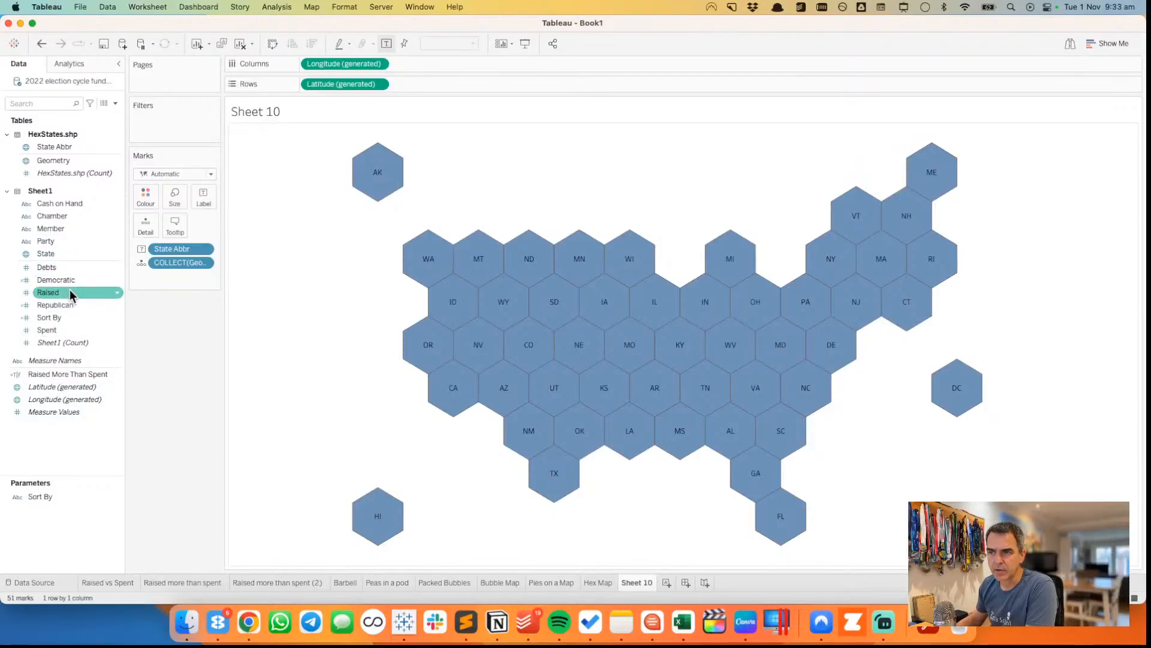
drag(57, 303, 144, 229)
drag(55, 280, 142, 229)
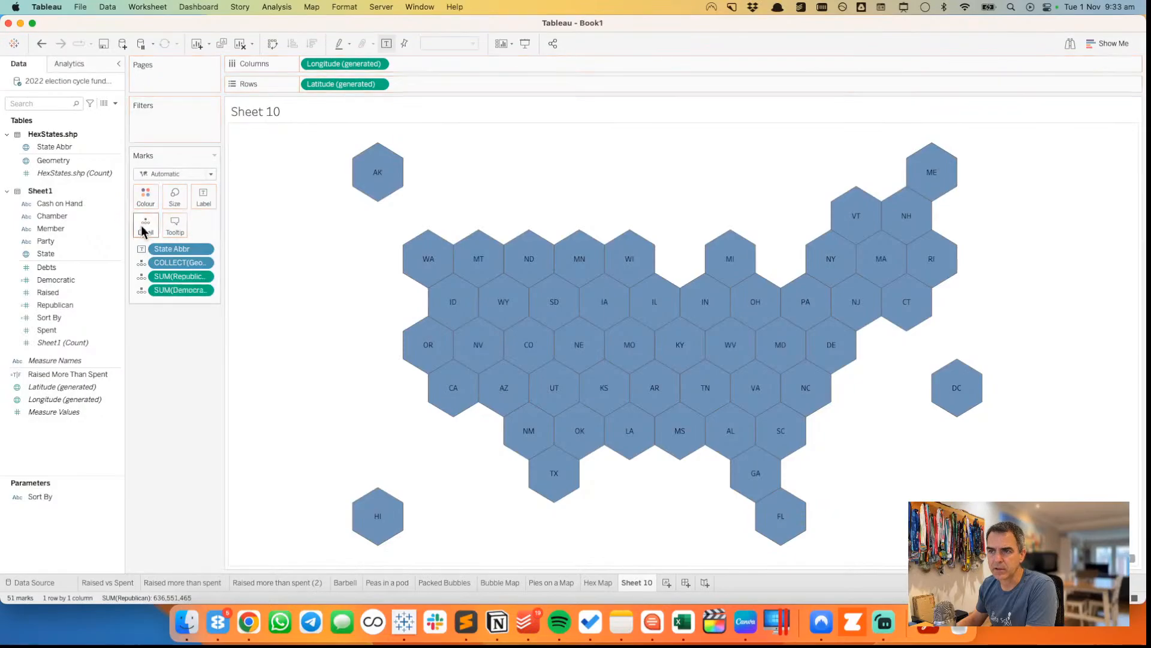
- Create a calculated field named "Difference" that subtracts SUM([Democratic]) from SUM([Republican])
click(114, 104)
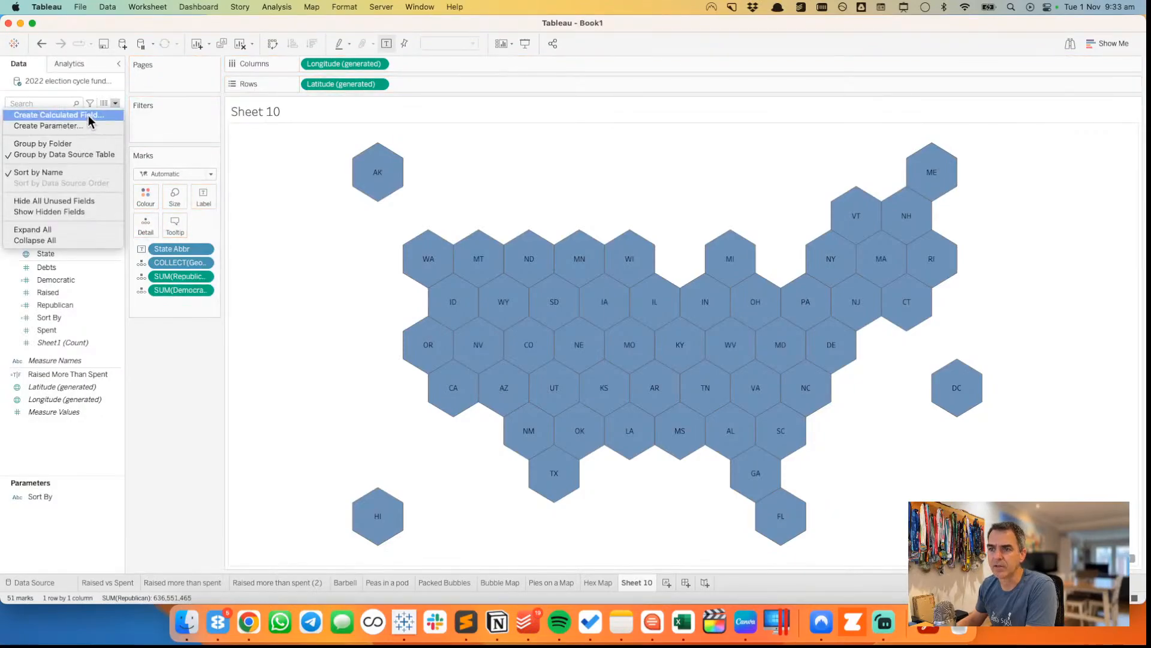
click(88, 115)
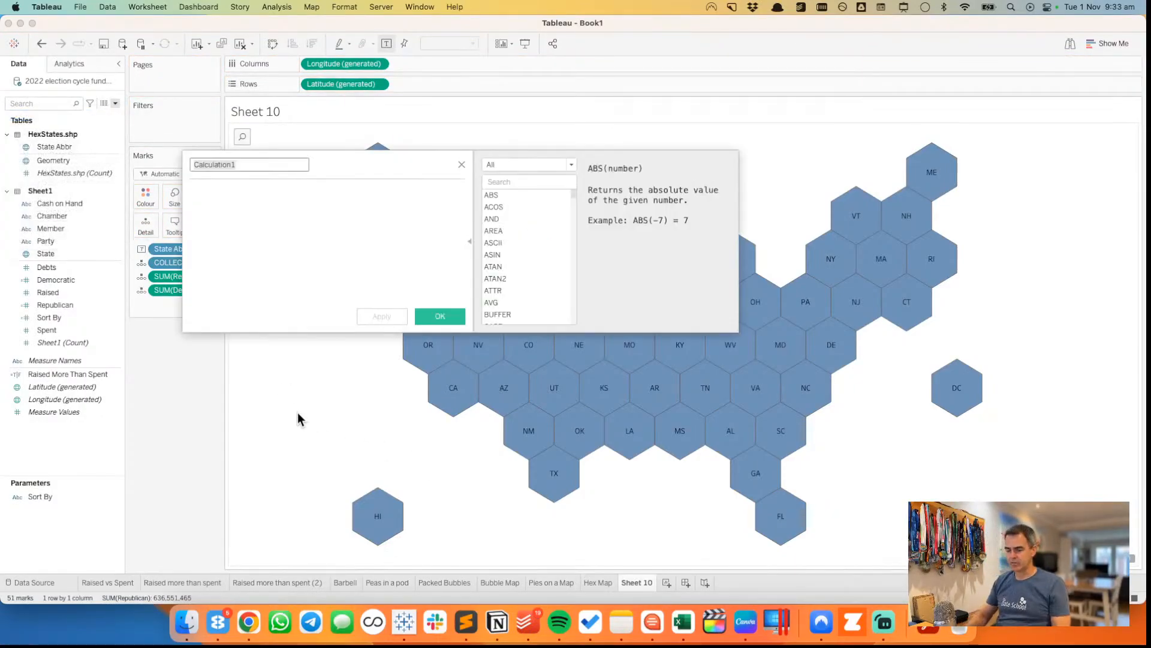
text(iff)
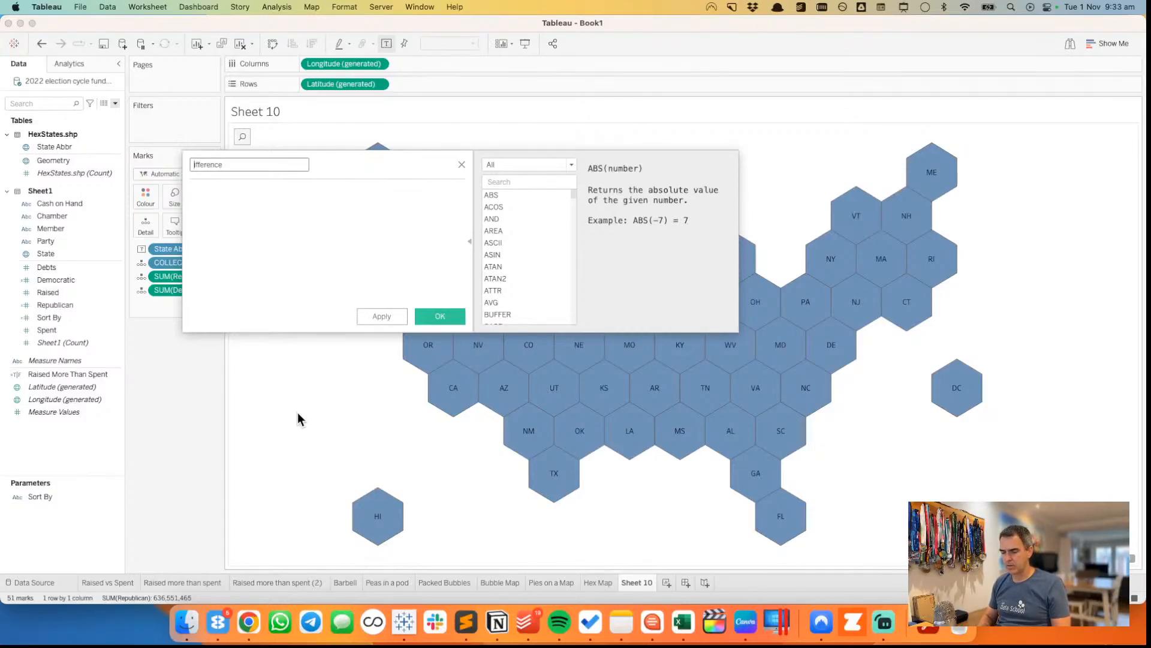
text(erence)
key(Tab)
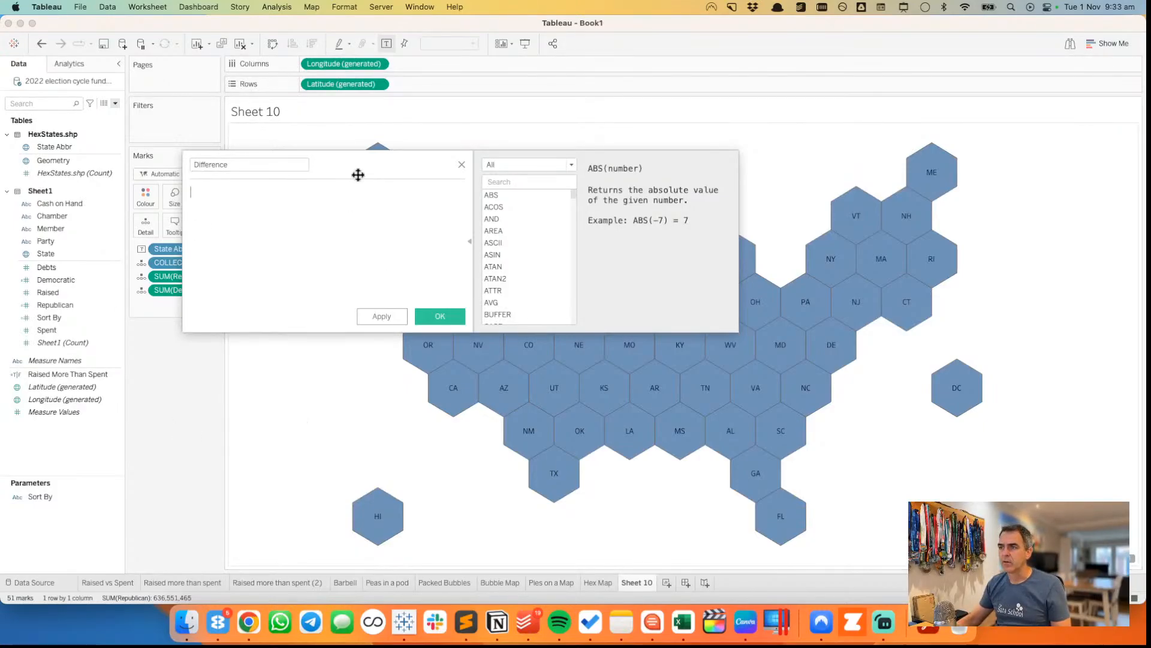
drag(358, 175, 434, 175)
drag(182, 277, 345, 274)
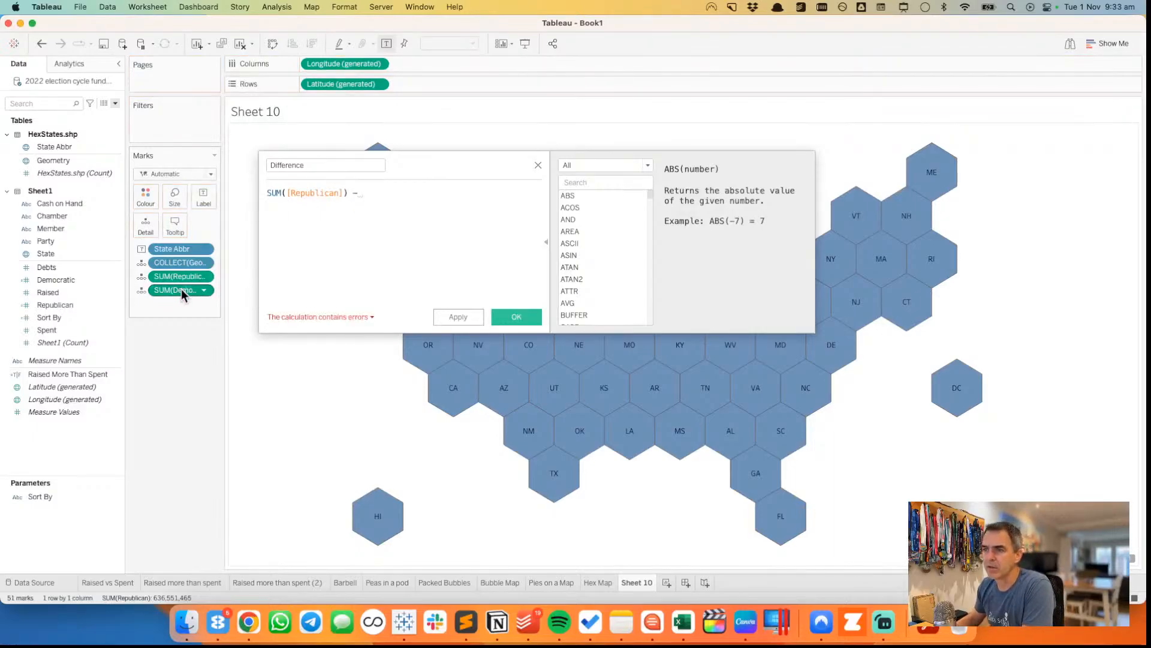
drag(181, 290, 384, 251)
click(516, 317)
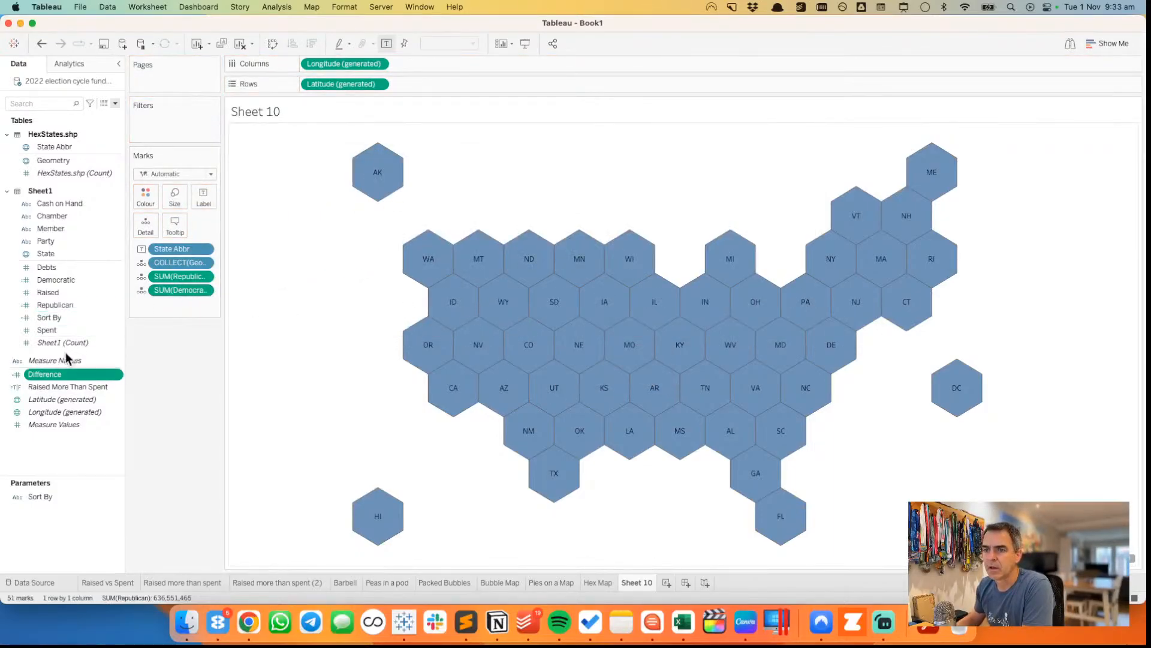
- Colour the hexagons by Difference, using the reversed Red-Blue Diverging palette centred at 0
drag(59, 371, 144, 189)
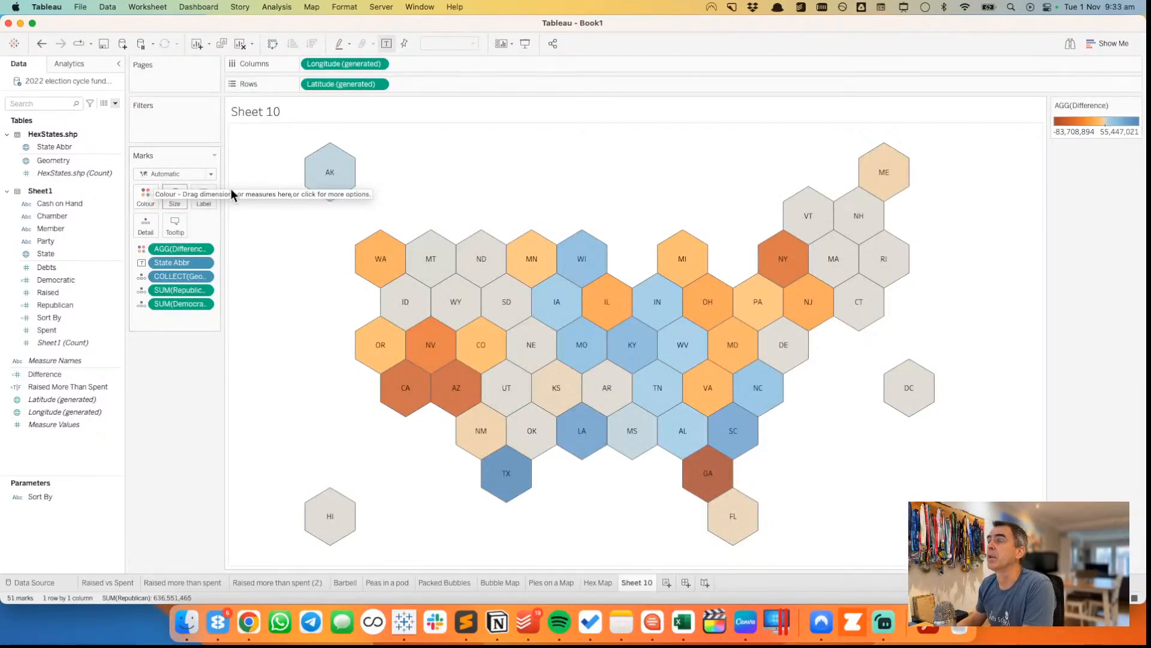
double_click(1095, 133)
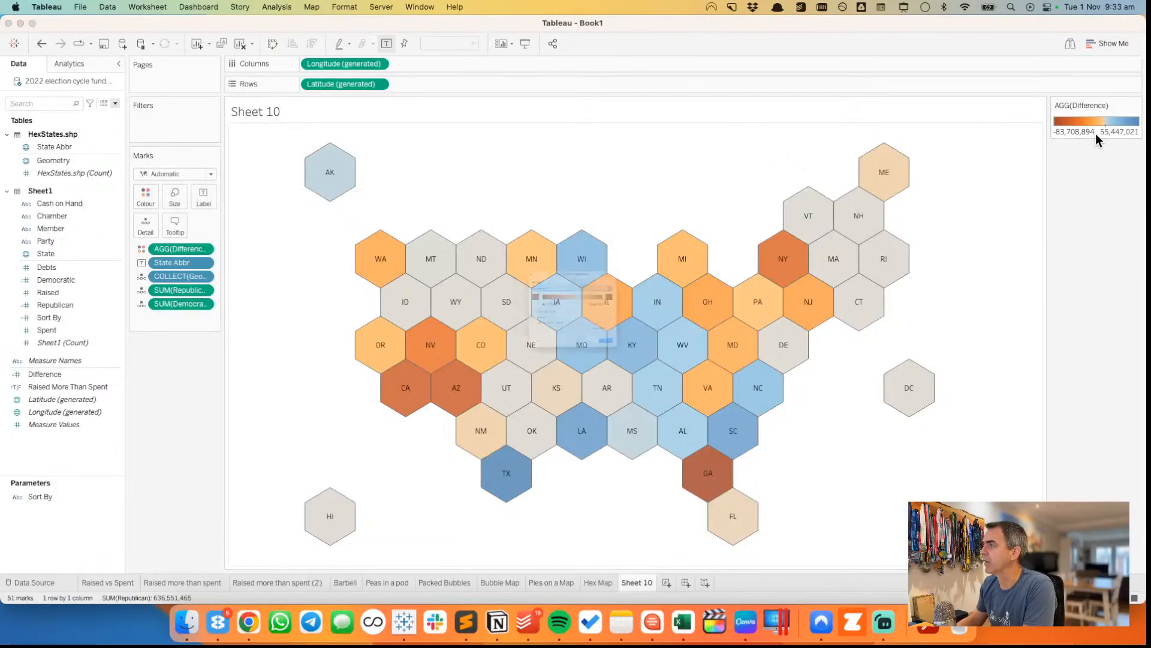
click(482, 248)
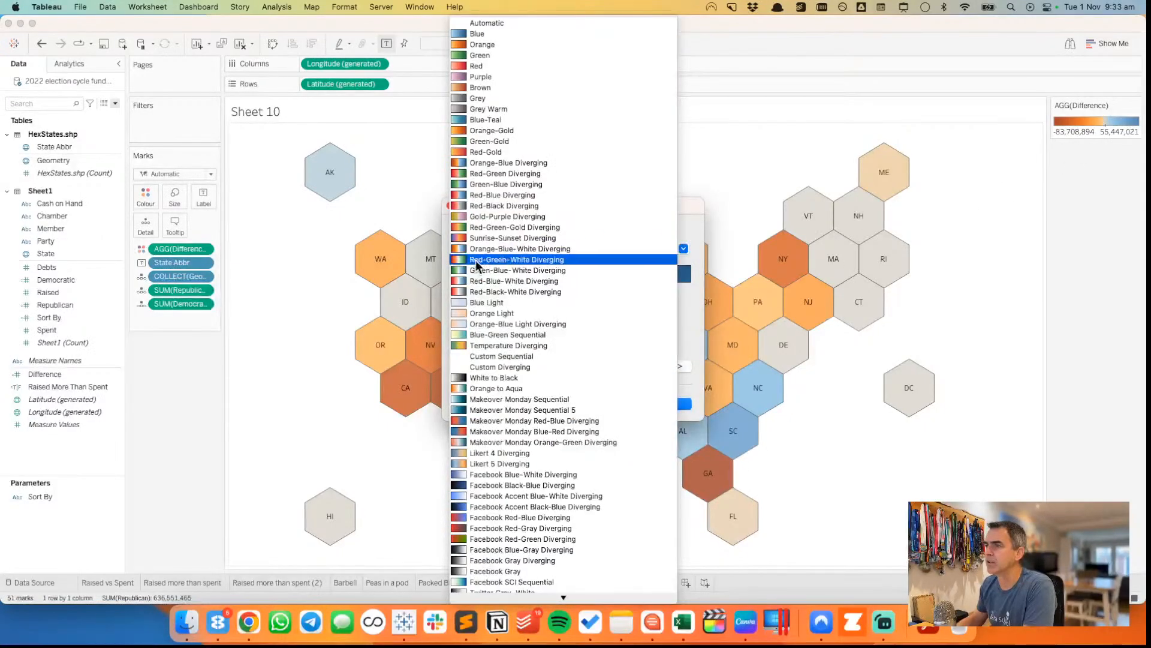
click(513, 195)
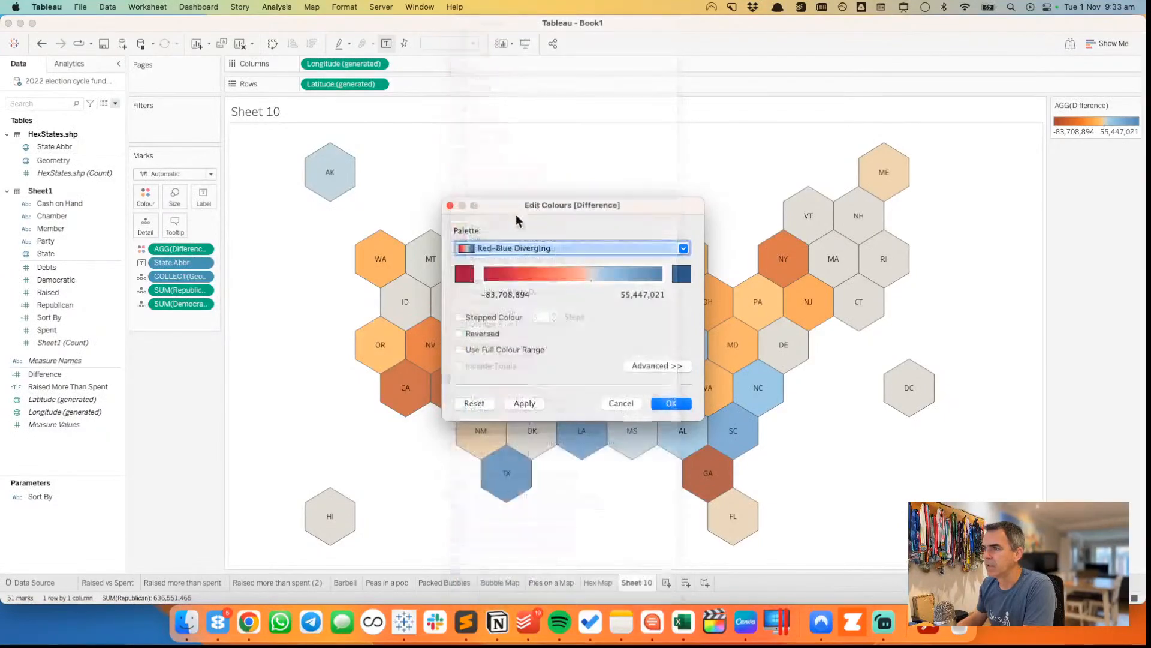
click(460, 334)
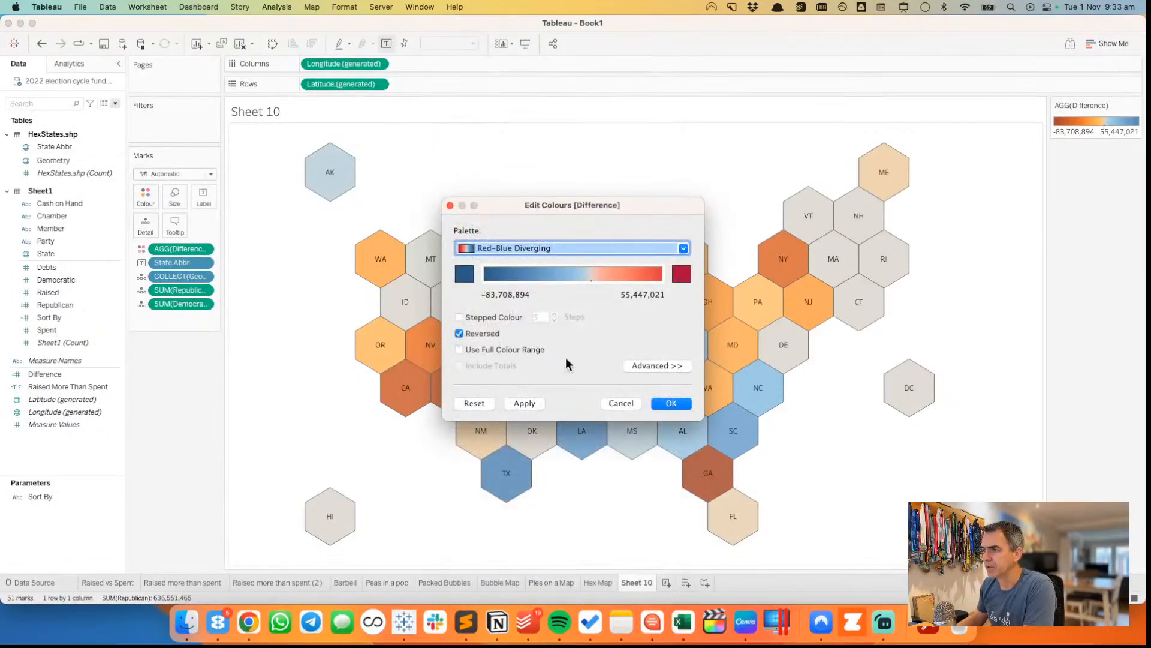
click(658, 364)
click(458, 432)
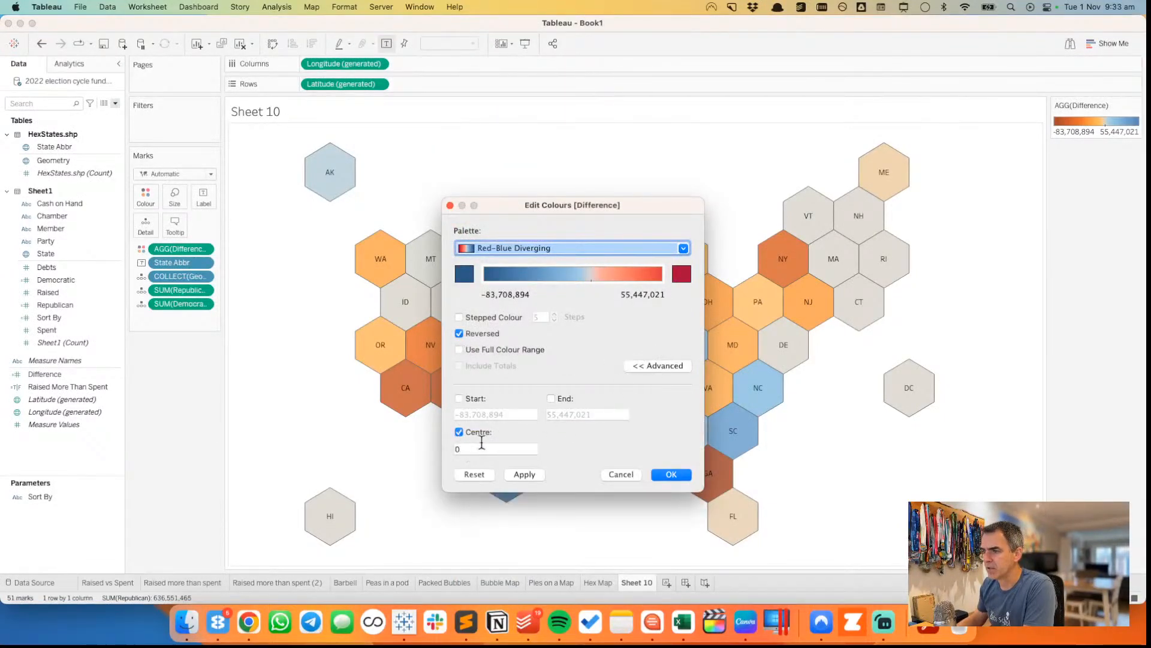
click(673, 475)
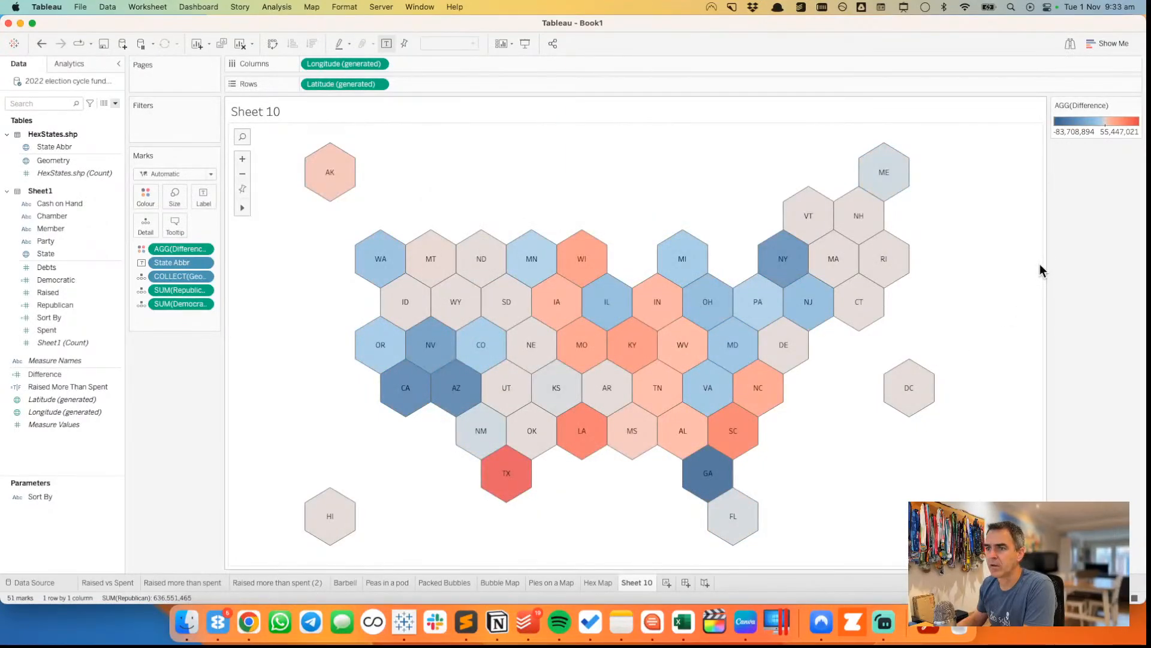
- Show the Sort By parameter control on Sheet 10 as a single value list
right_click(58, 496)
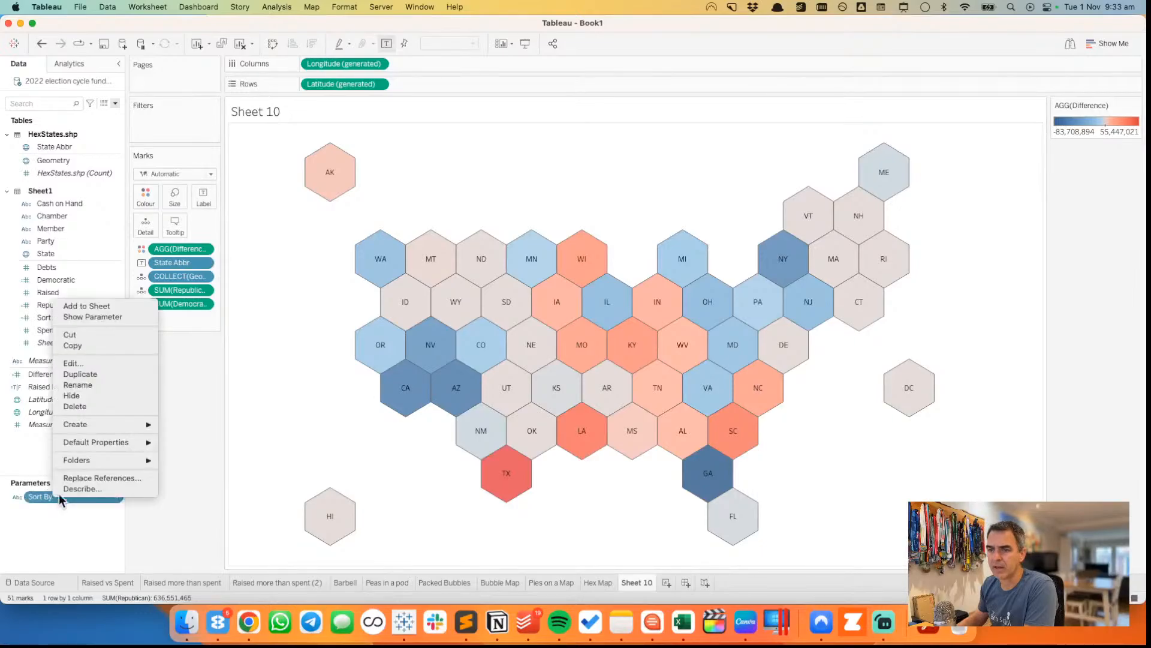
click(93, 316)
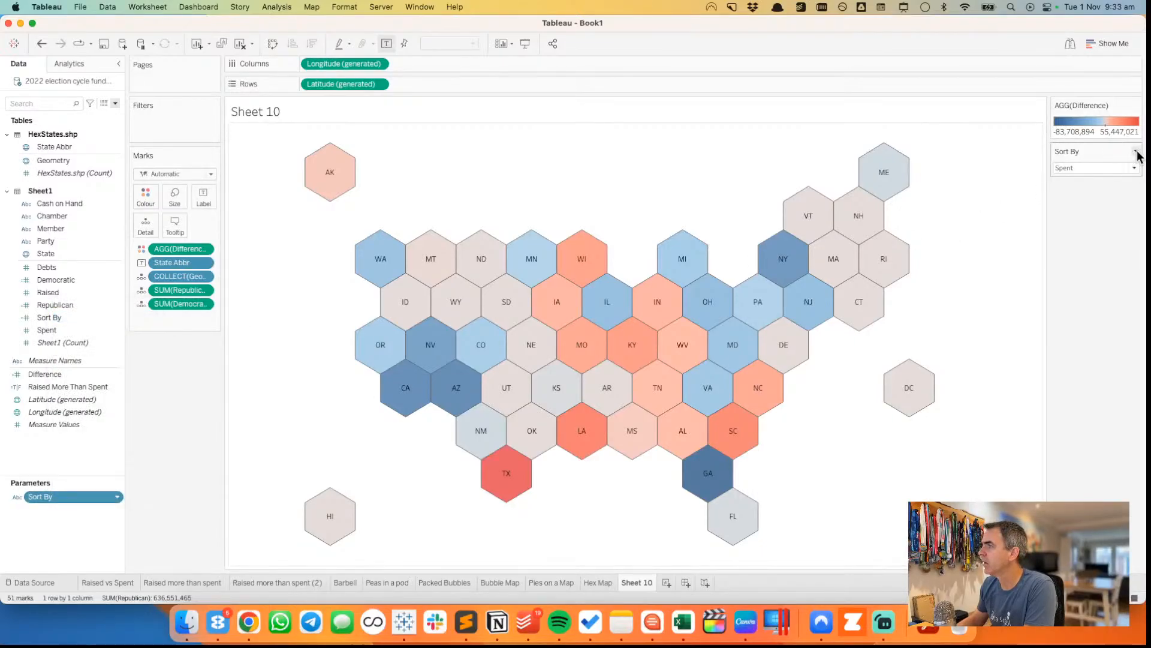
click(1136, 152)
click(1089, 208)
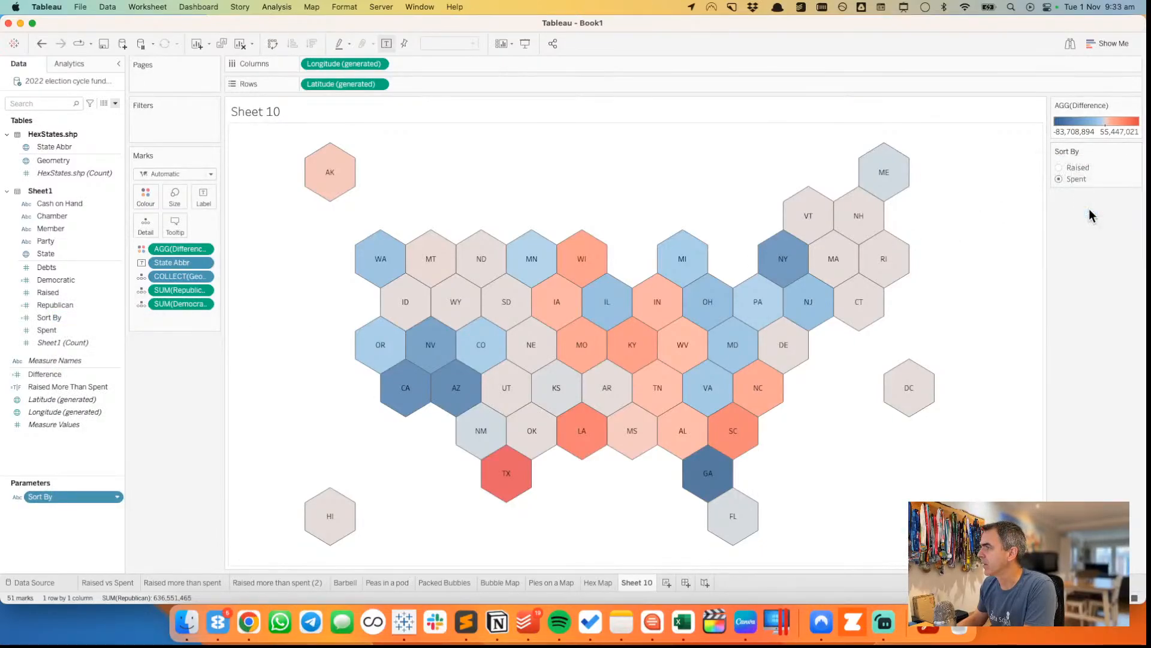
- Switch Sort By between Raised and Spent to compare the state differences on the hex map, ending on Spent
click(1060, 167)
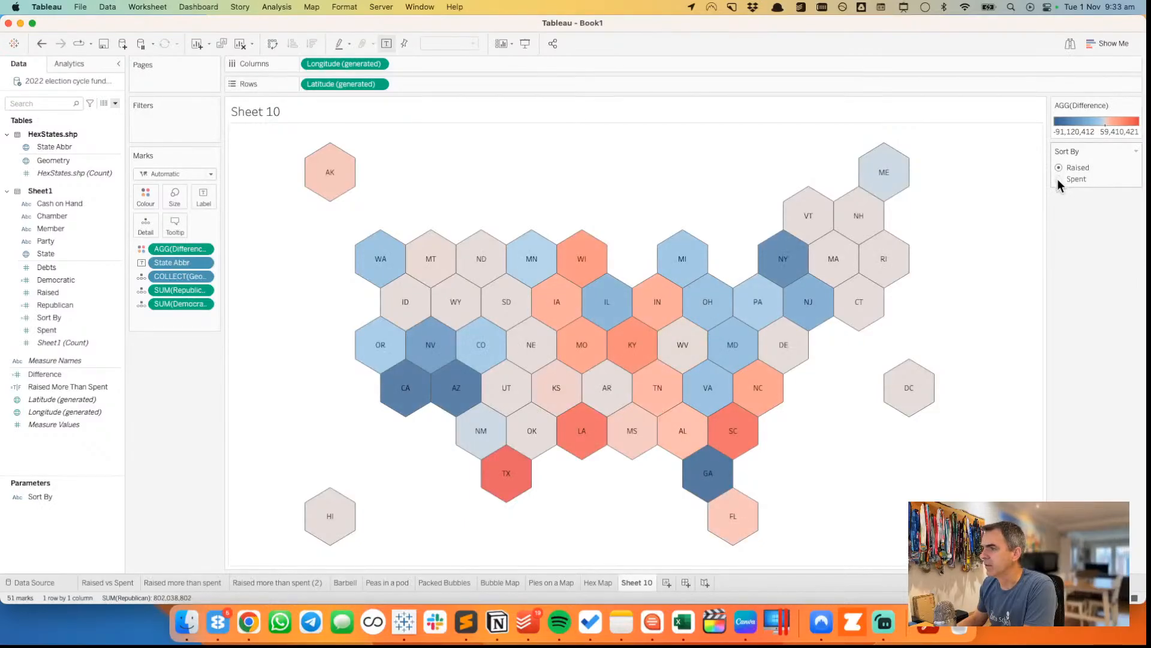
click(1058, 179)
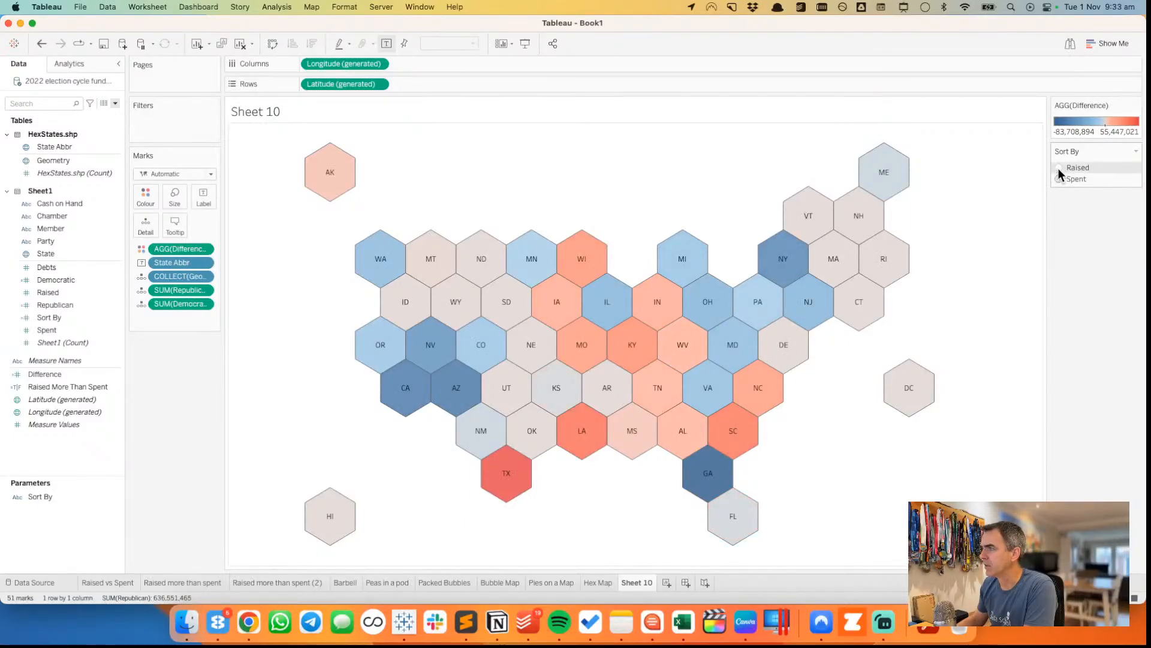
click(1058, 168)
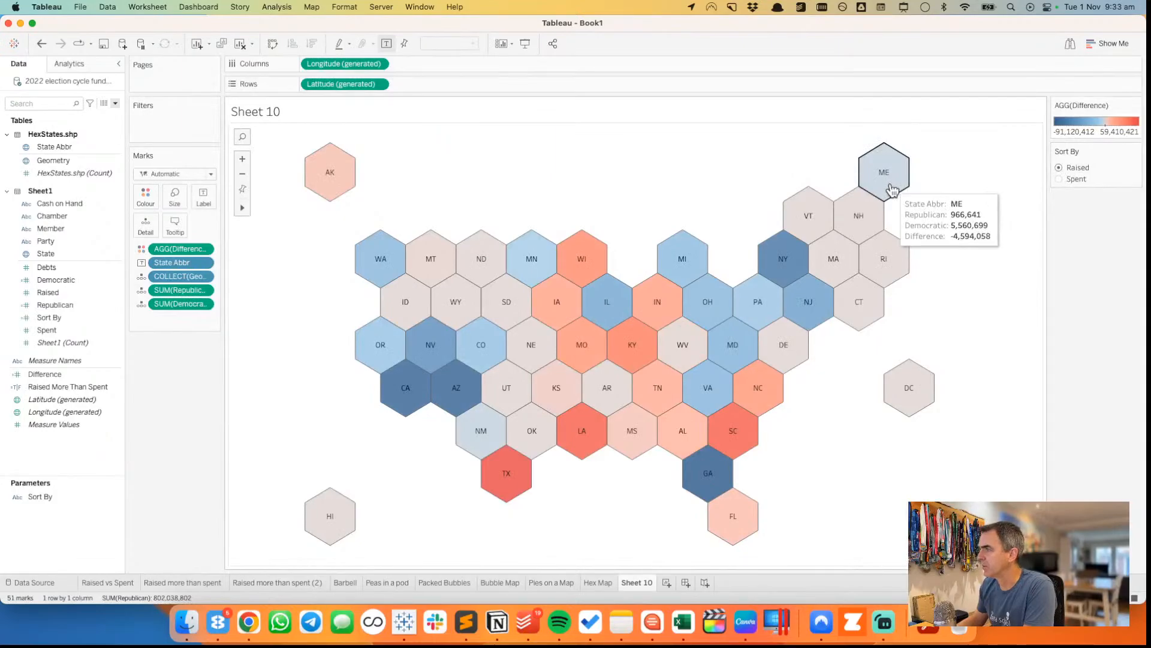
click(1059, 178)
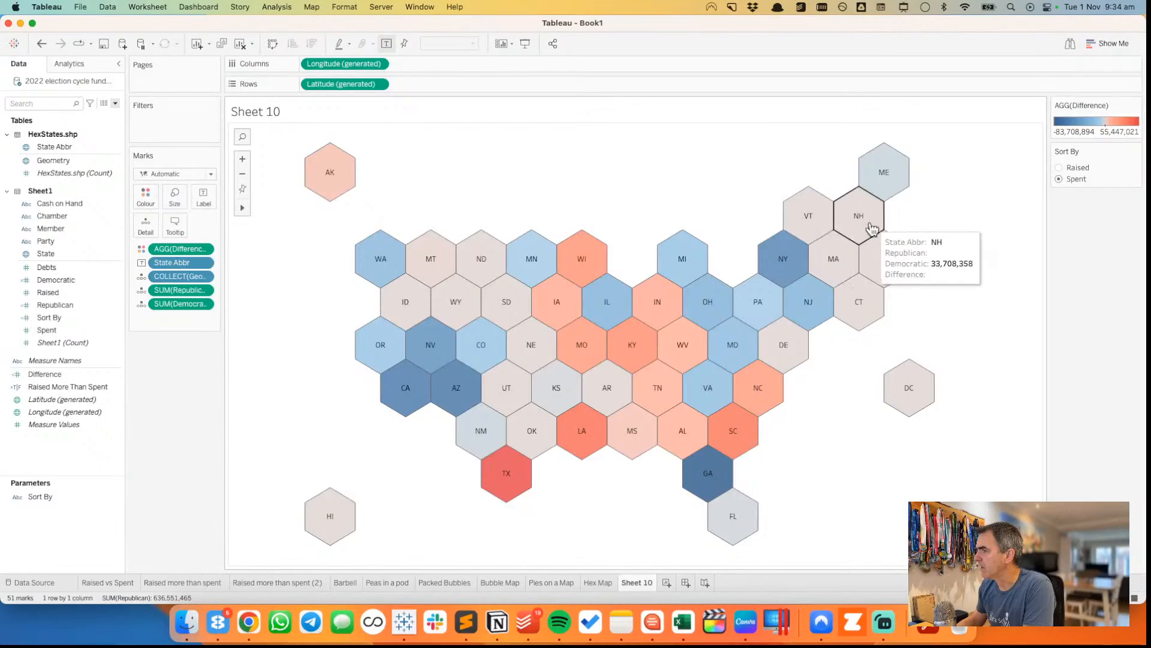
- Filter the Raised vs Spent sheet to the State Abbr value NH to check the members' parties, and undo the filter
click(120, 582)
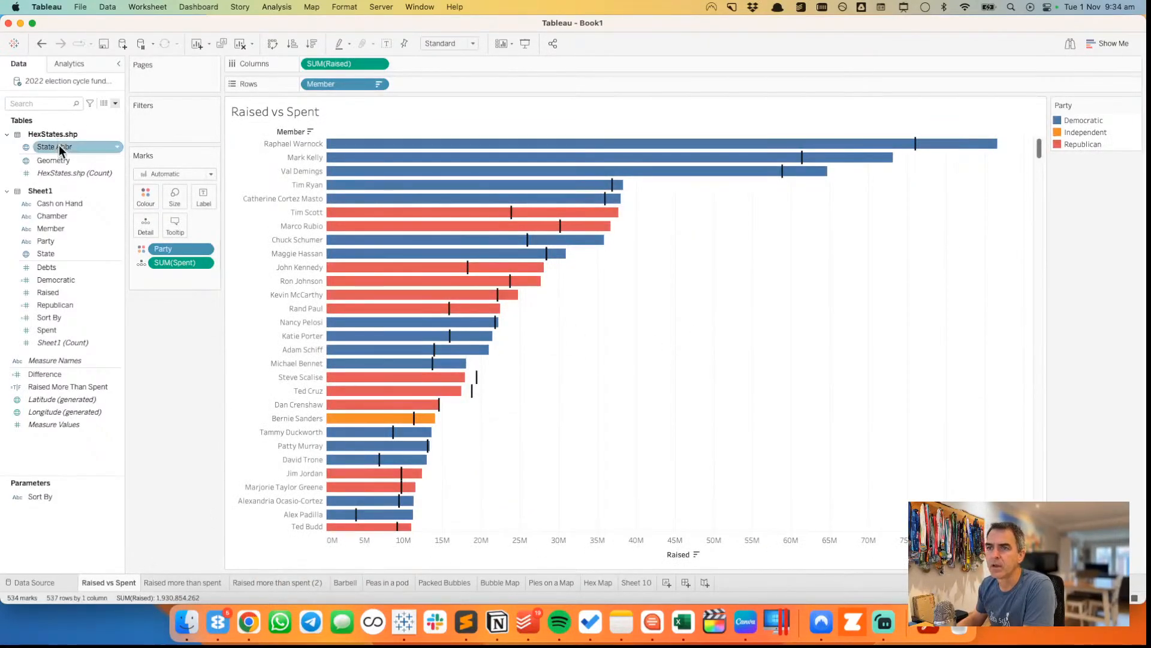
drag(54, 146, 151, 123)
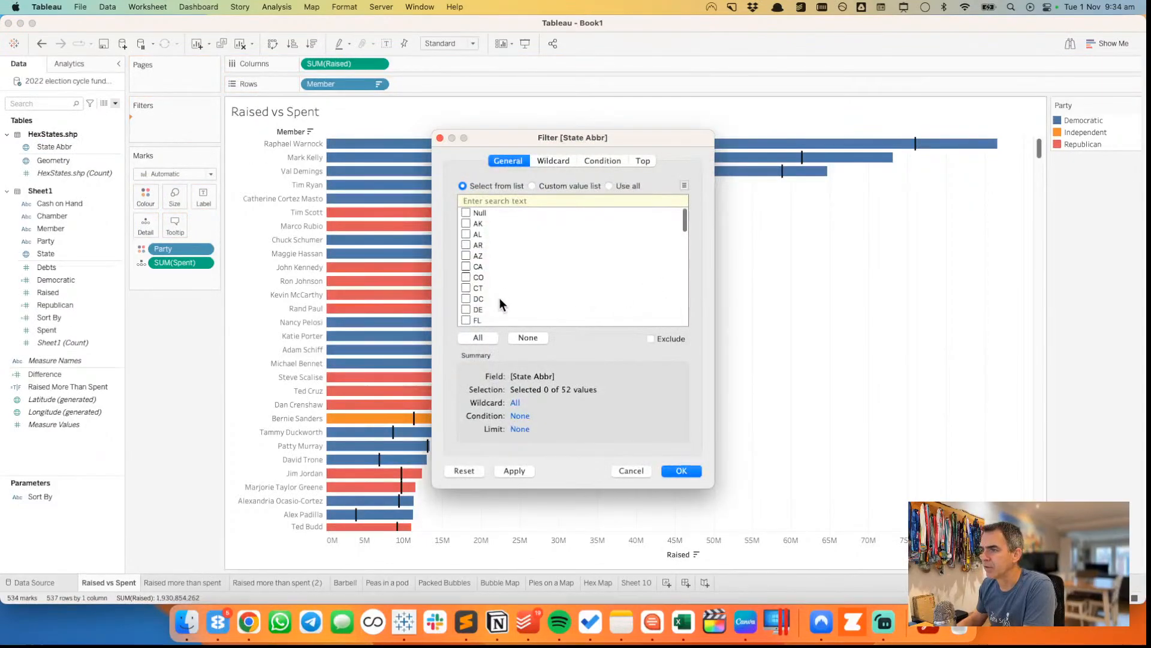
scroll(499, 297, down, 7)
click(466, 315)
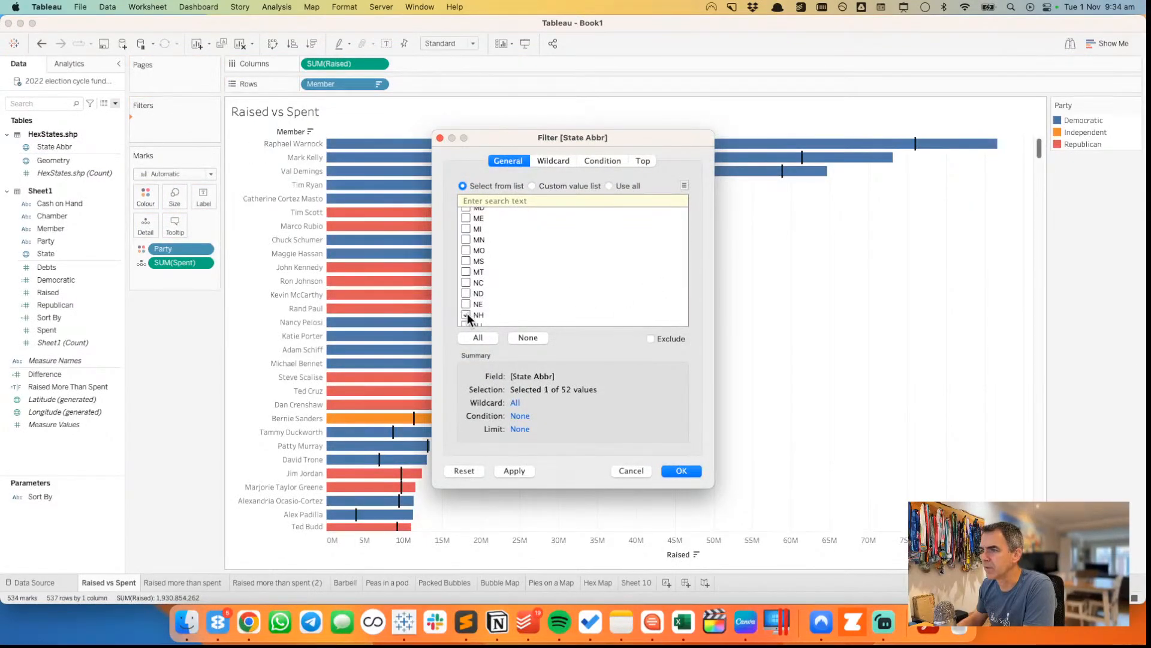
click(675, 471)
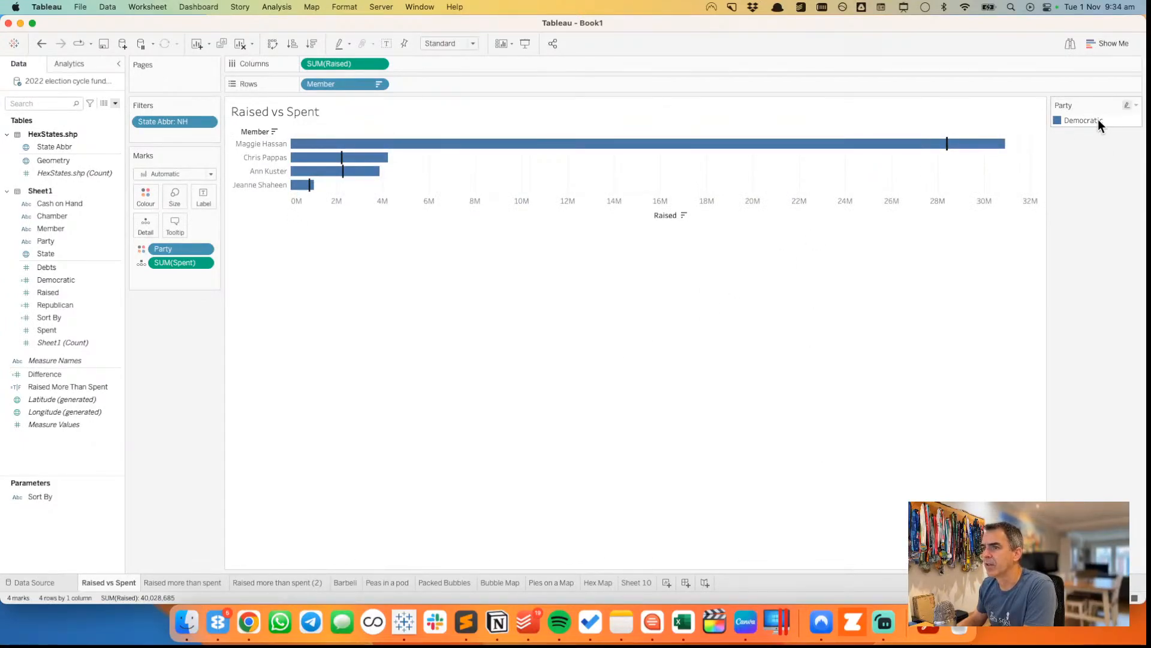
click(43, 44)
- Rename Sheet 10 as "R vs D Hex Map"
click(642, 583)
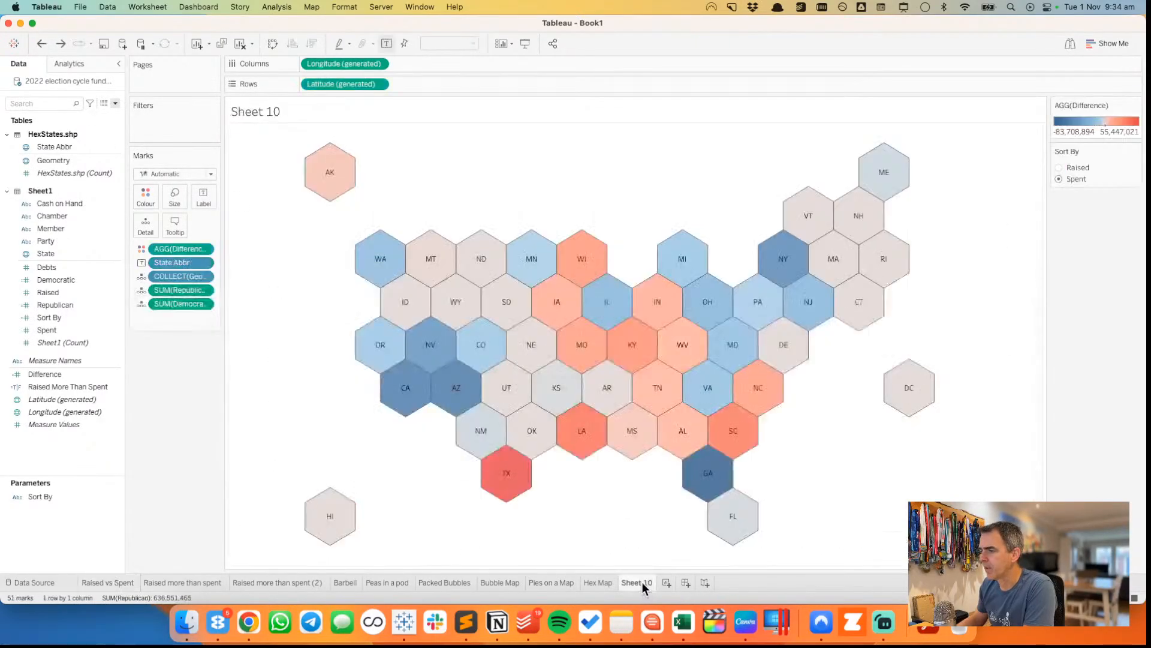
double_click(642, 581)
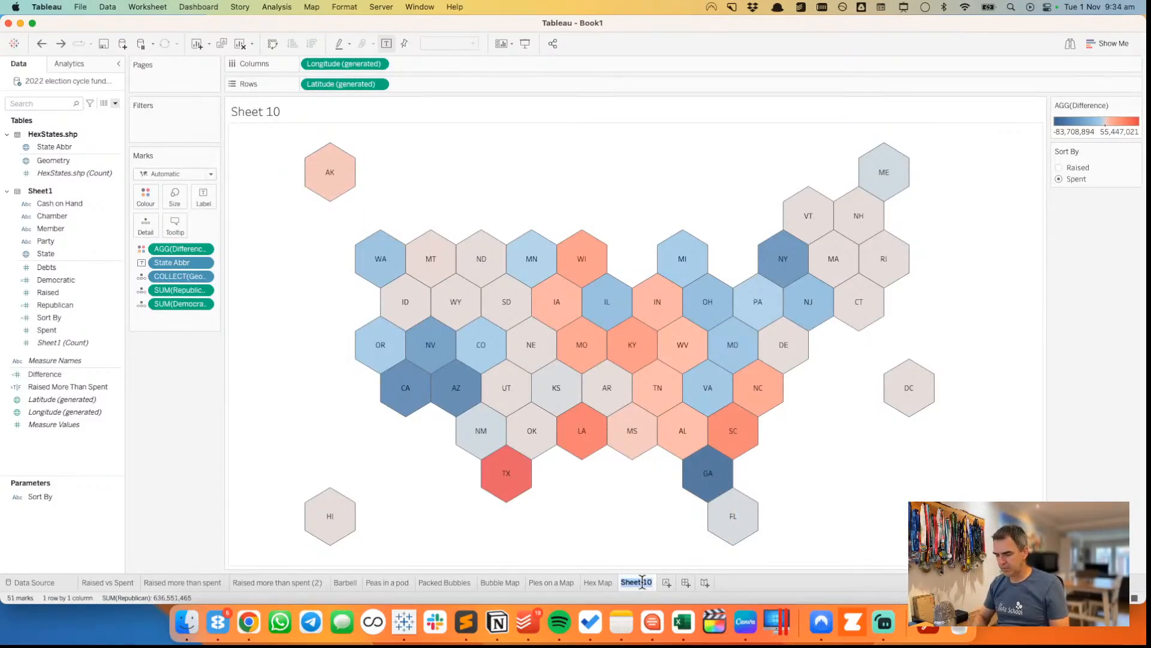
text(Rai)
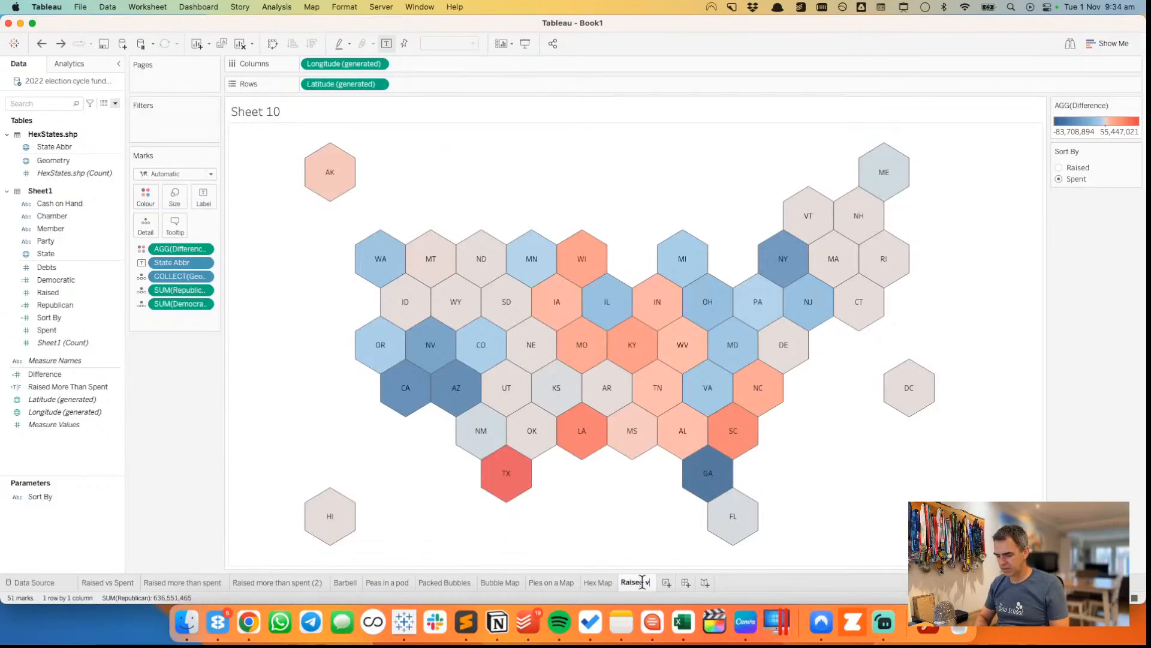
text(sed v)
key(BackSpace)
key(BackSpace)
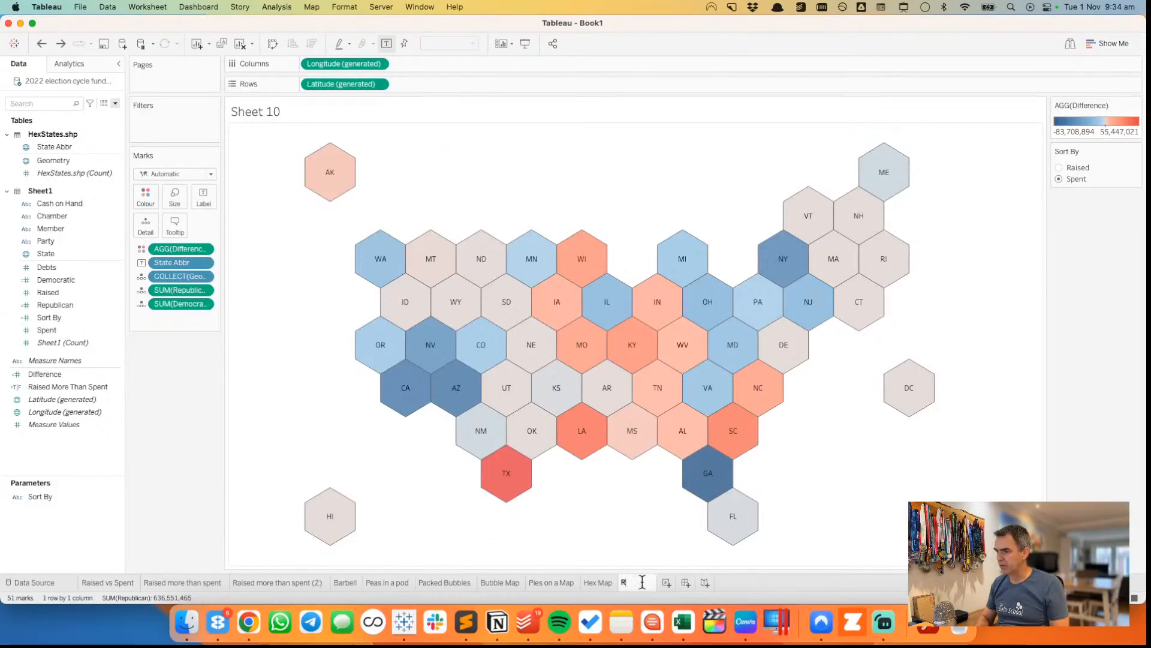
text(R v)
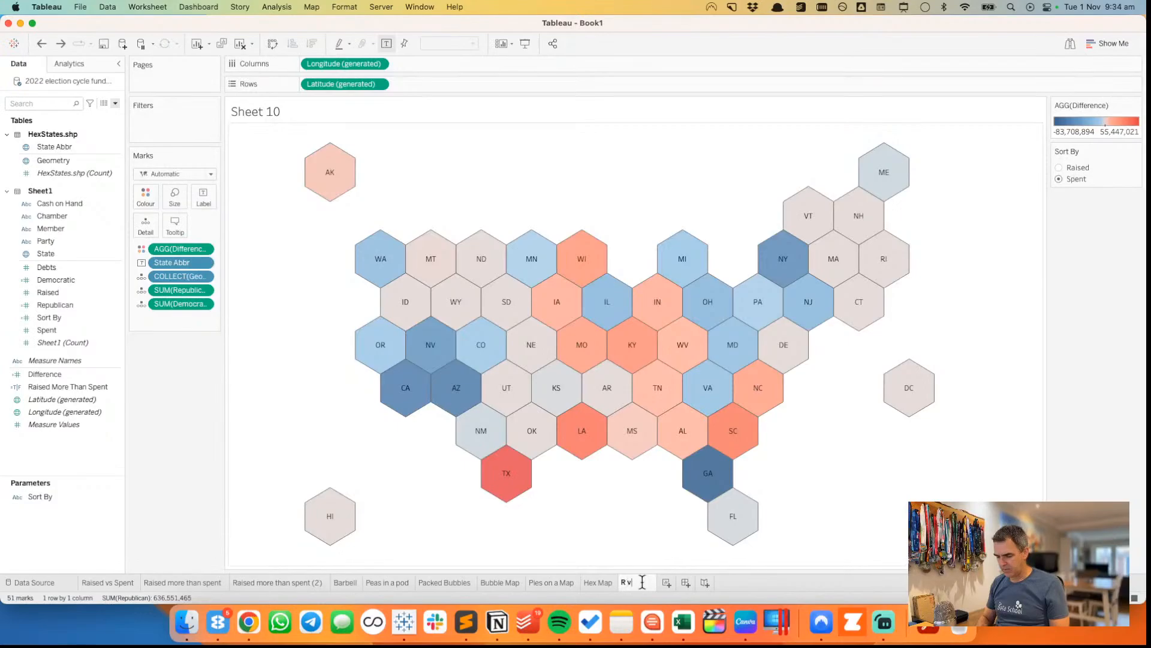
text(s D Hex Map)
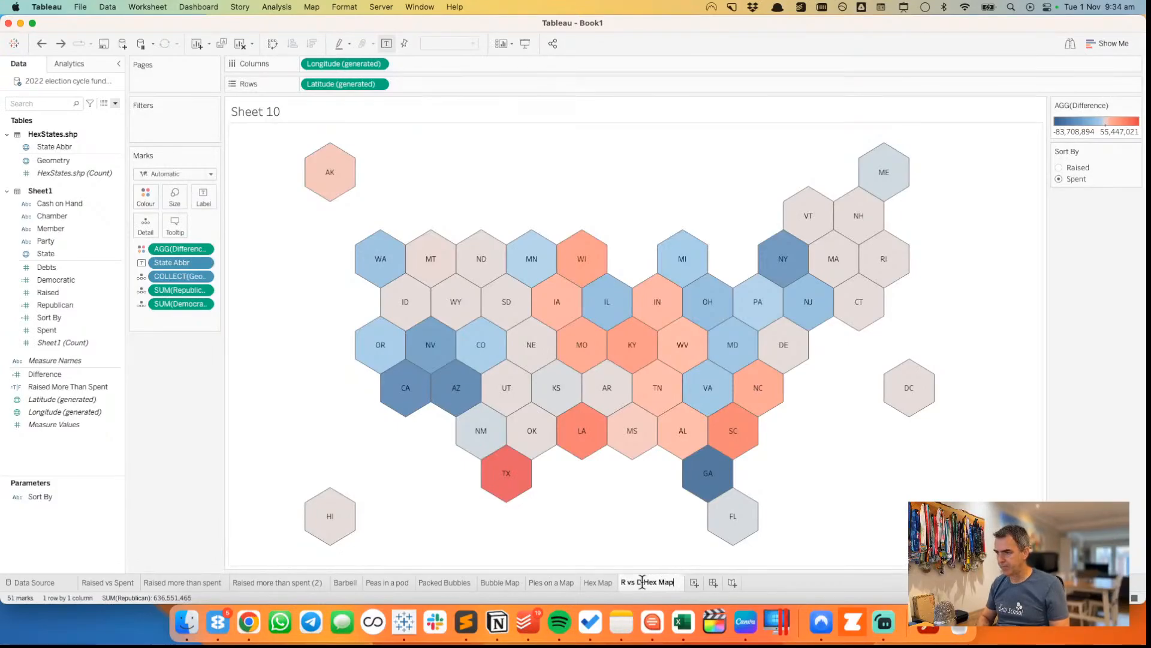
key(Return)
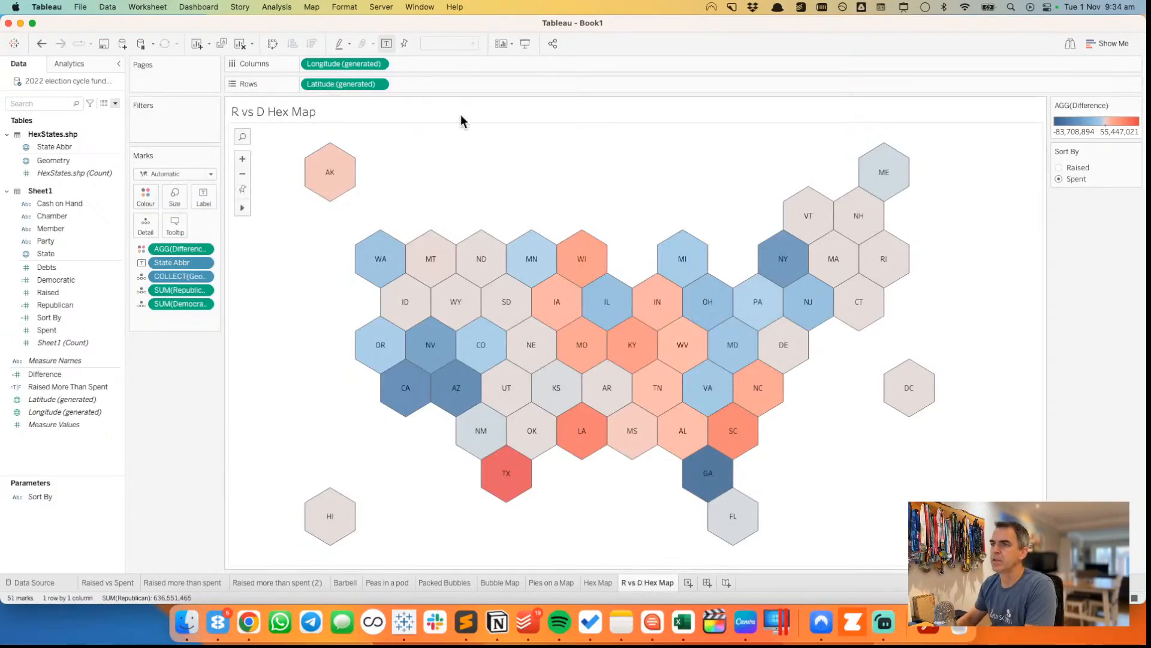
- Change the hex map's title to "Who <Parameters.Sort By> More?", using the Sort By parameter as a dynamic field
double_click(326, 114)
key(super+a)
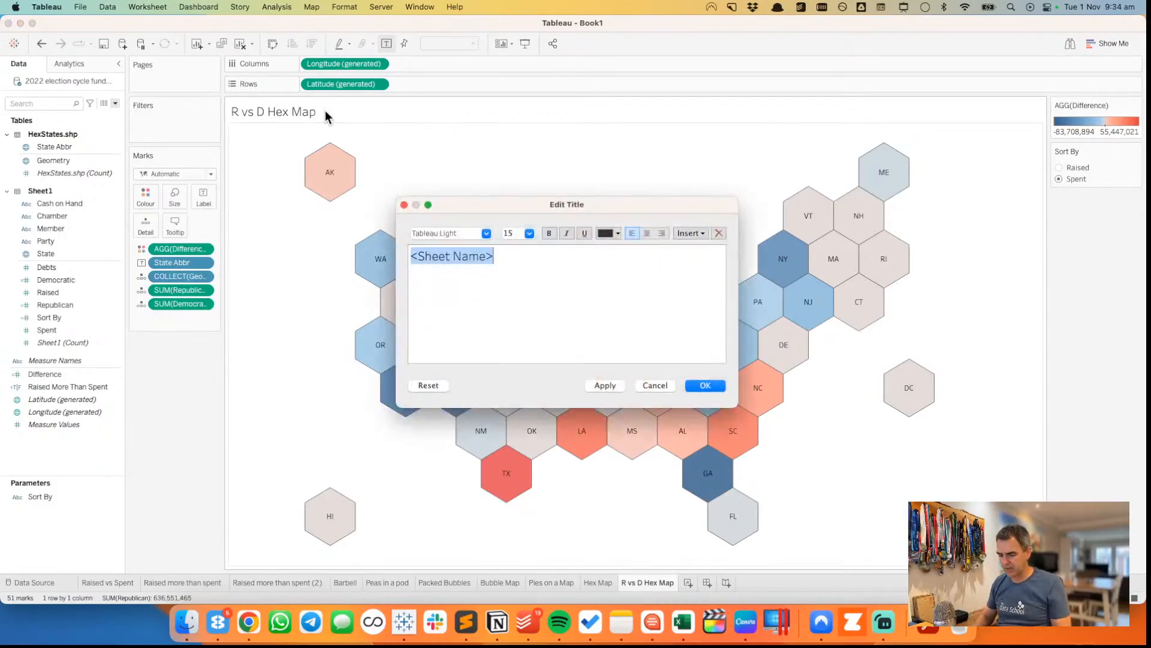
text(WHo)
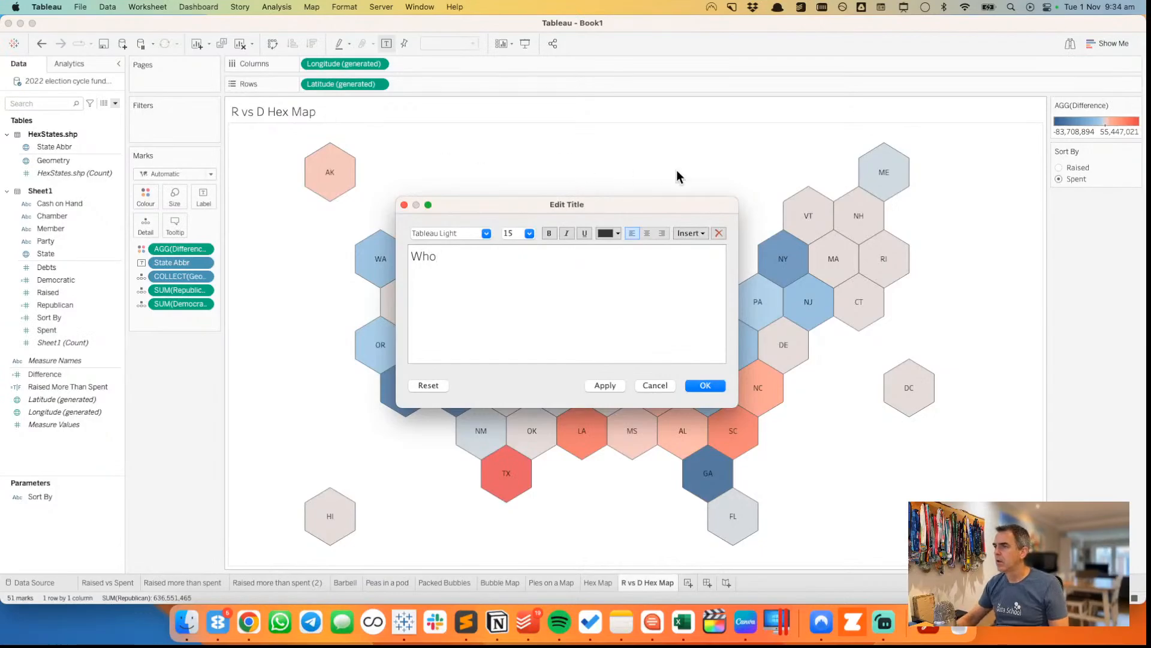
click(698, 234)
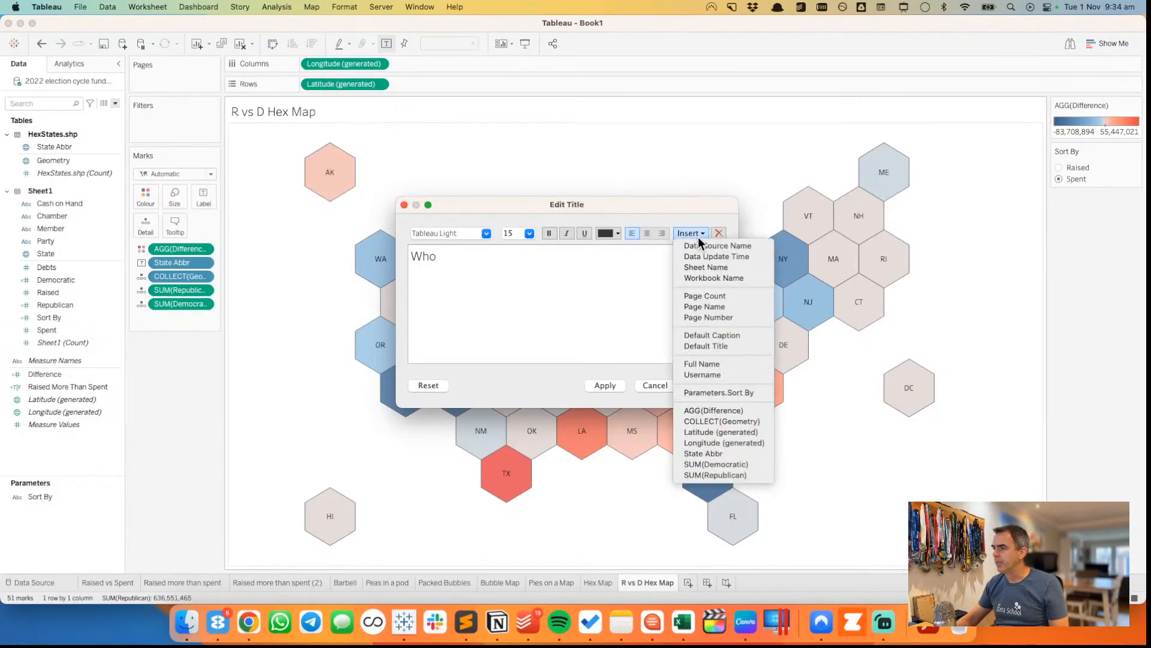
click(725, 393)
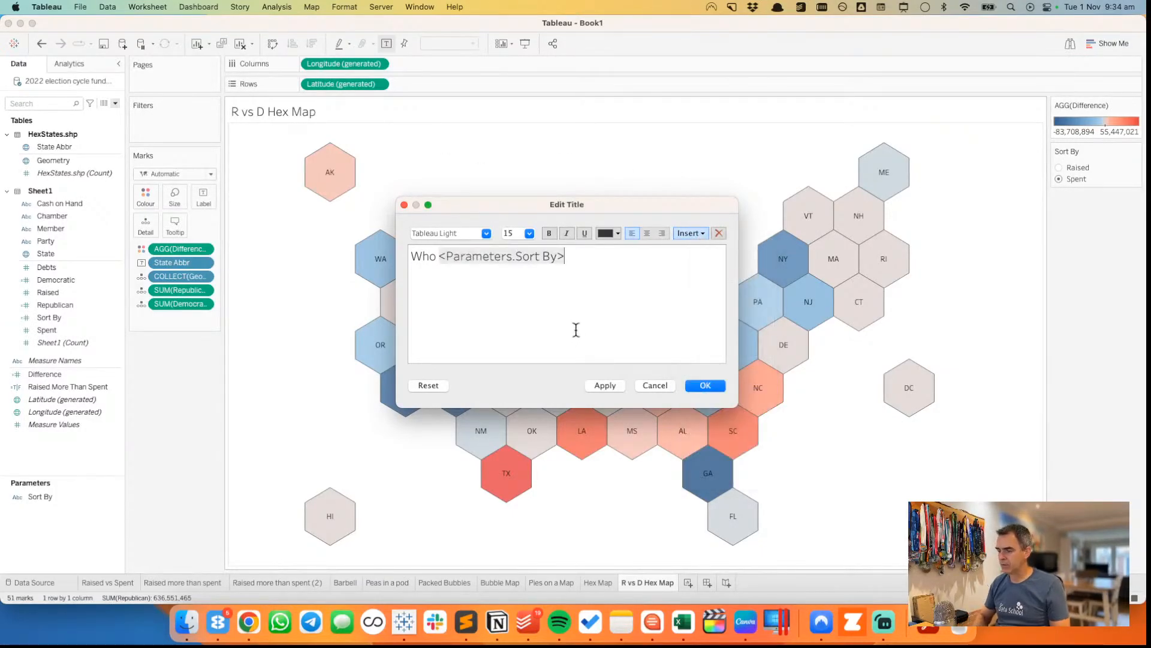
text(more)
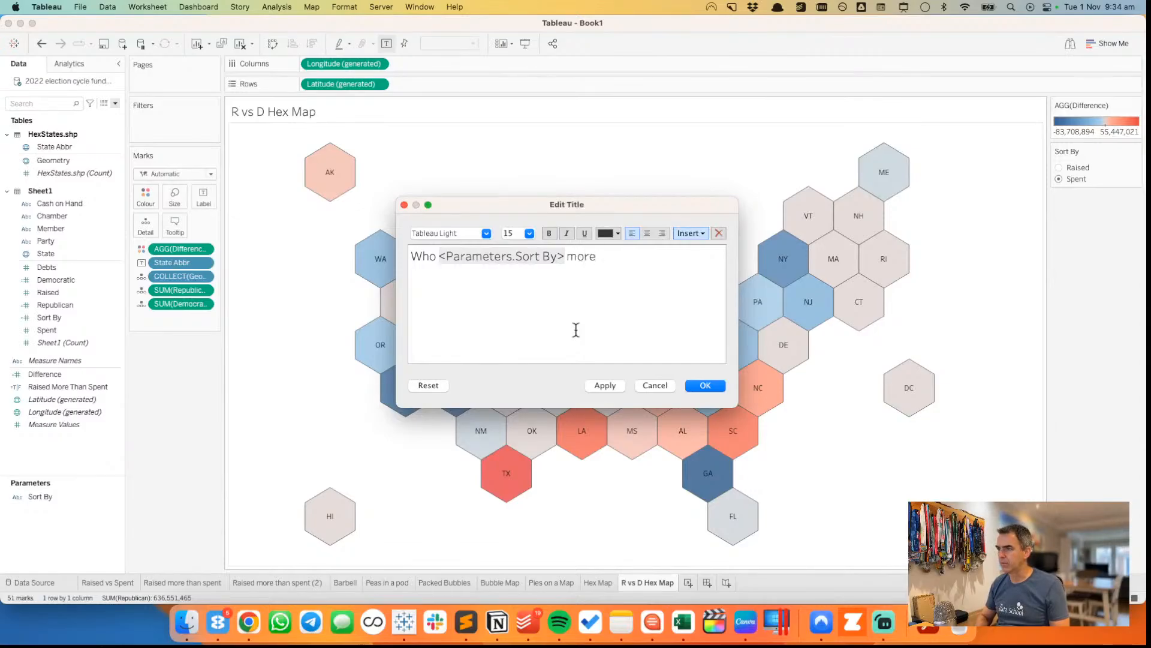
key(BackSpace)
key(BackSpace)
key(BackSpace)
text(ore)
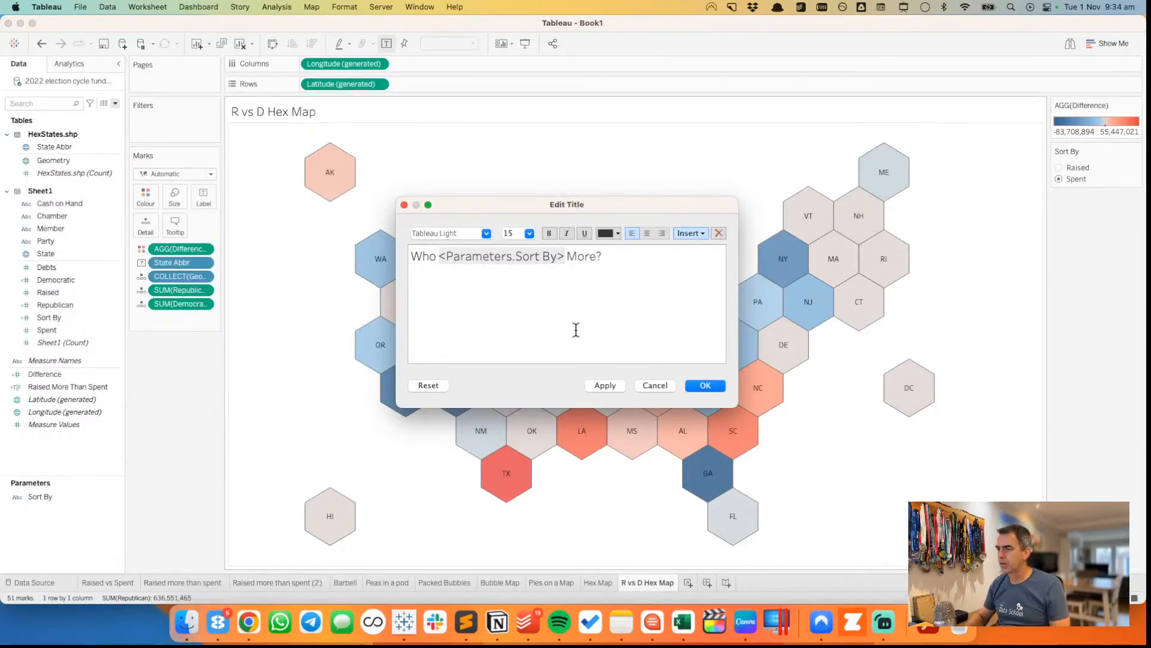
text(?)
click(708, 385)
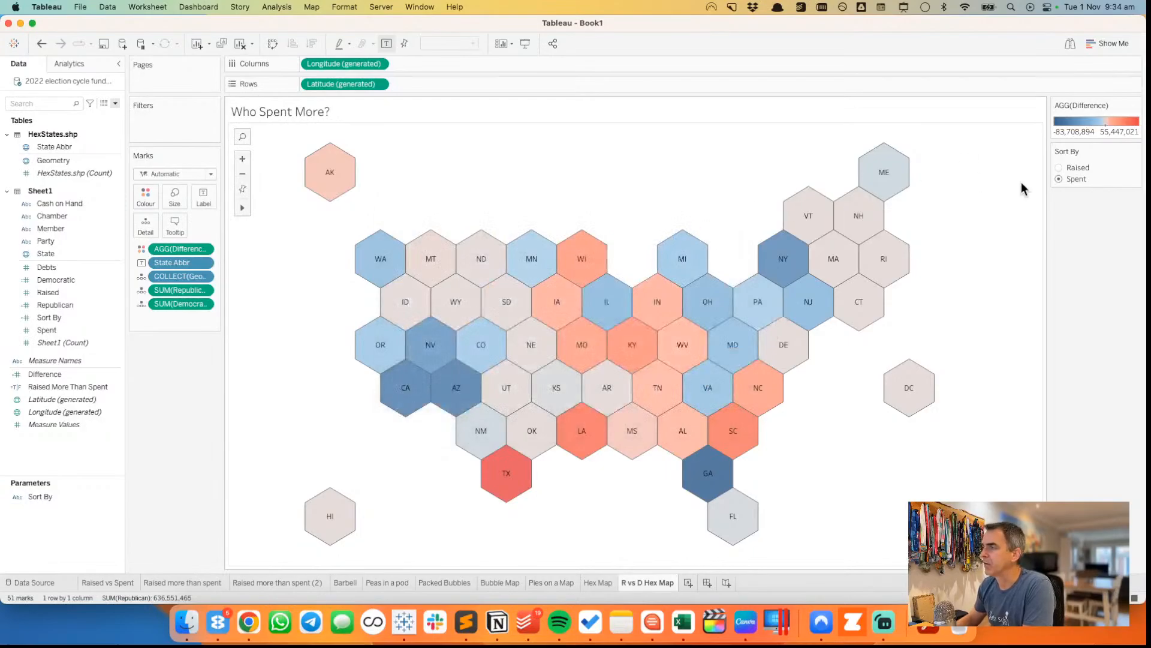
- Test the dynamic title by switching Sort By between Raised and Spent, ending on Spent
click(1060, 168)
click(1059, 178)
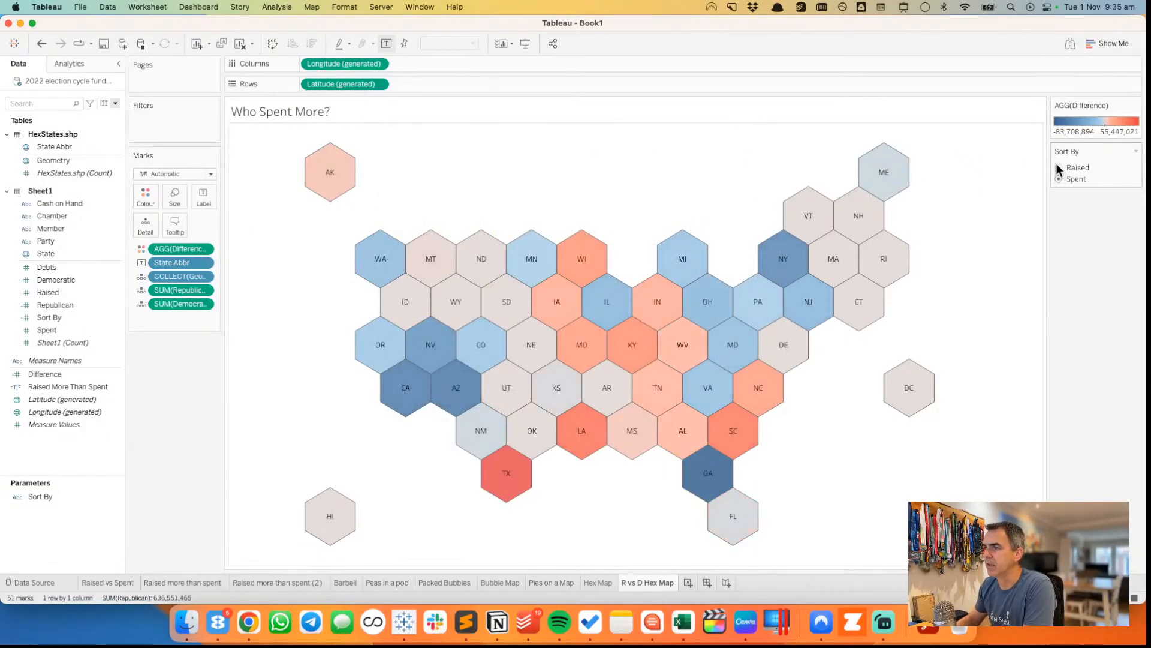
click(1059, 168)
click(1059, 179)
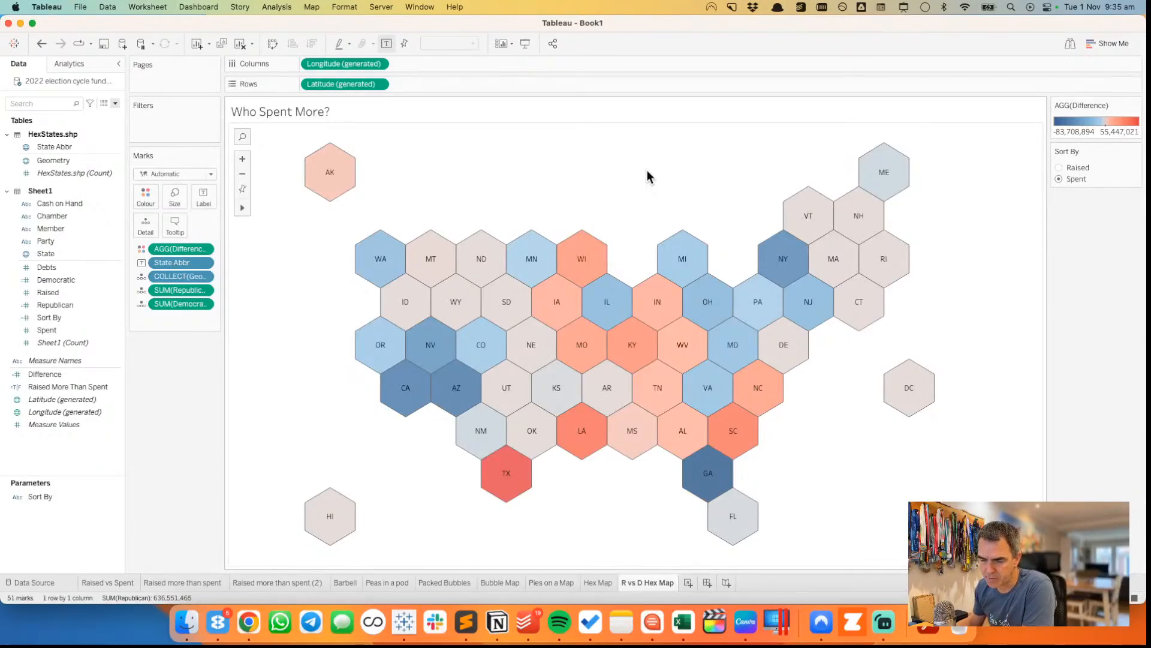
scroll(647, 170, up, 1)
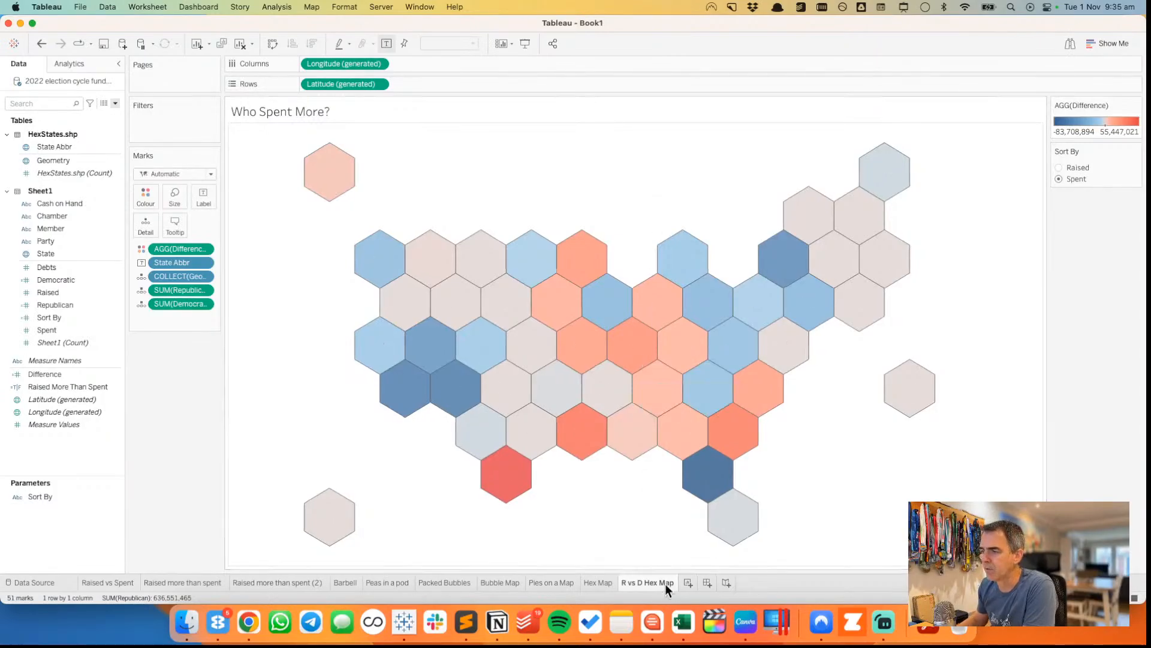
- Create a text table on a new worksheet with State and Member as rows and Raised and Spent as measure columns
click(688, 583)
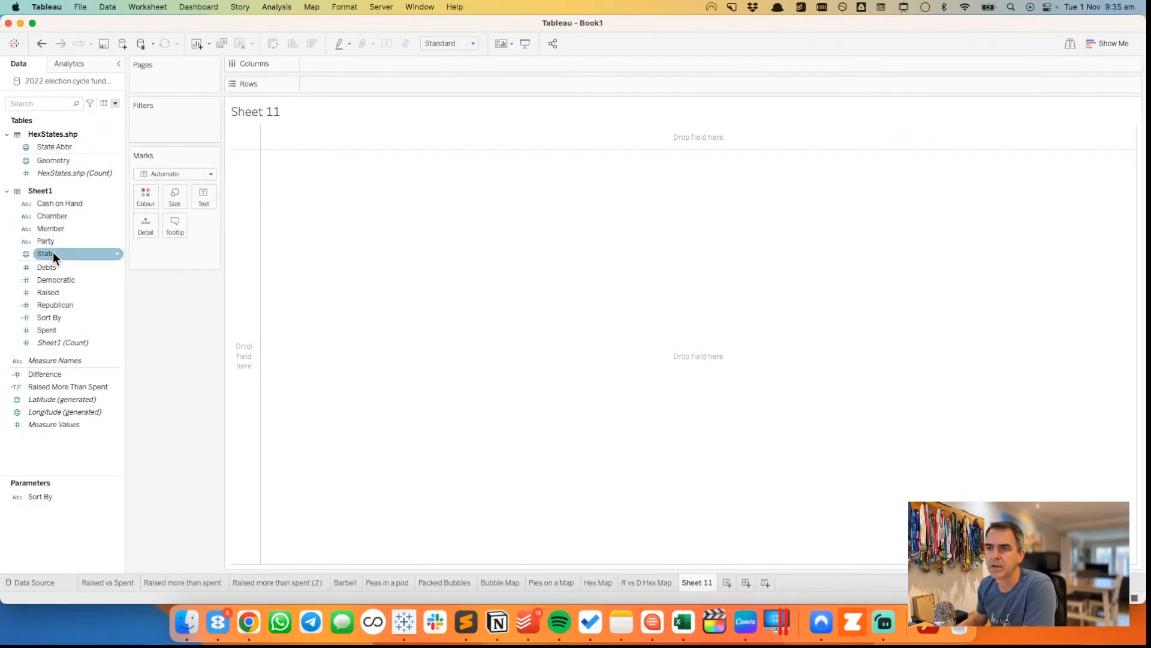
drag(53, 253, 258, 240)
drag(60, 229, 427, 84)
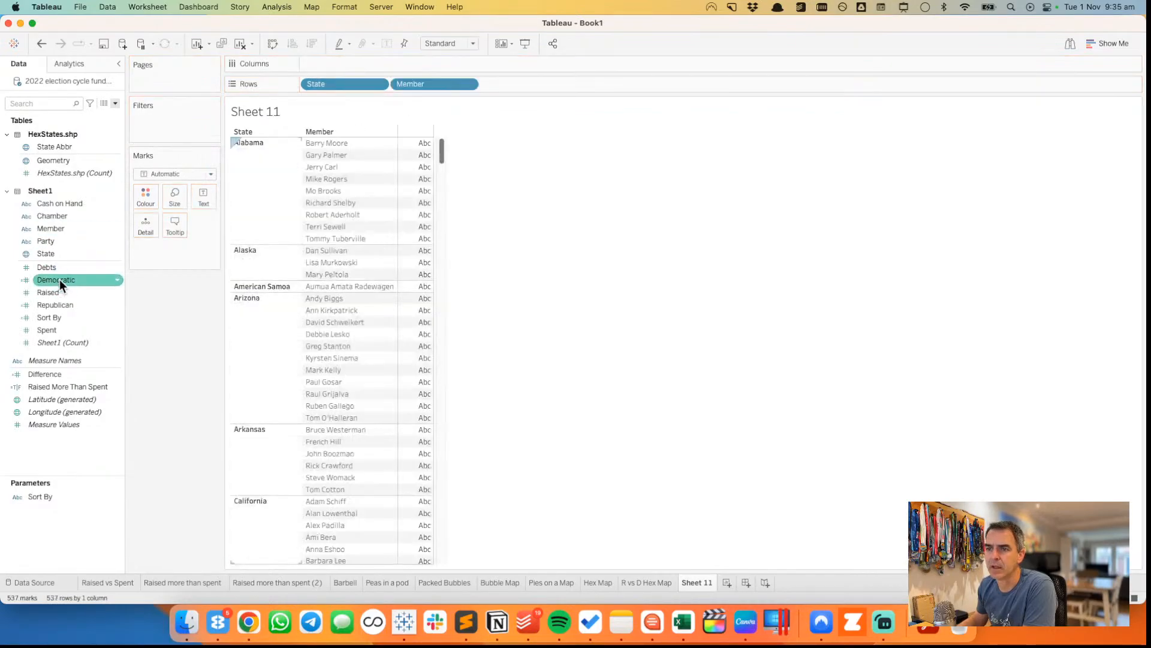
drag(57, 292, 425, 257)
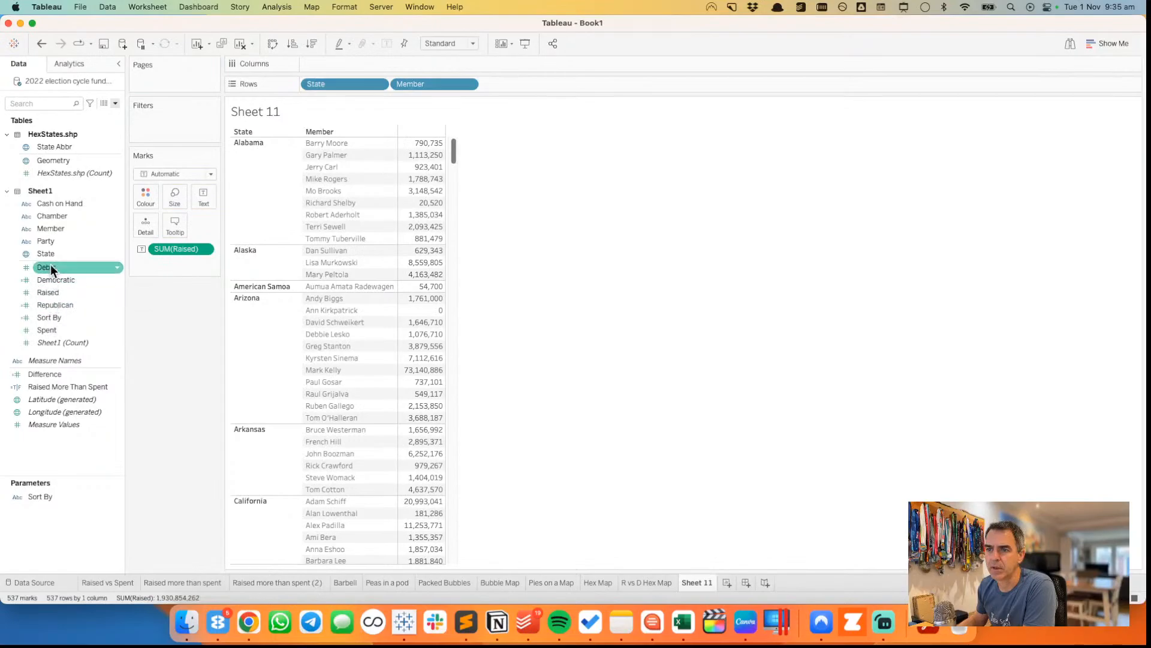
drag(45, 326, 423, 300)
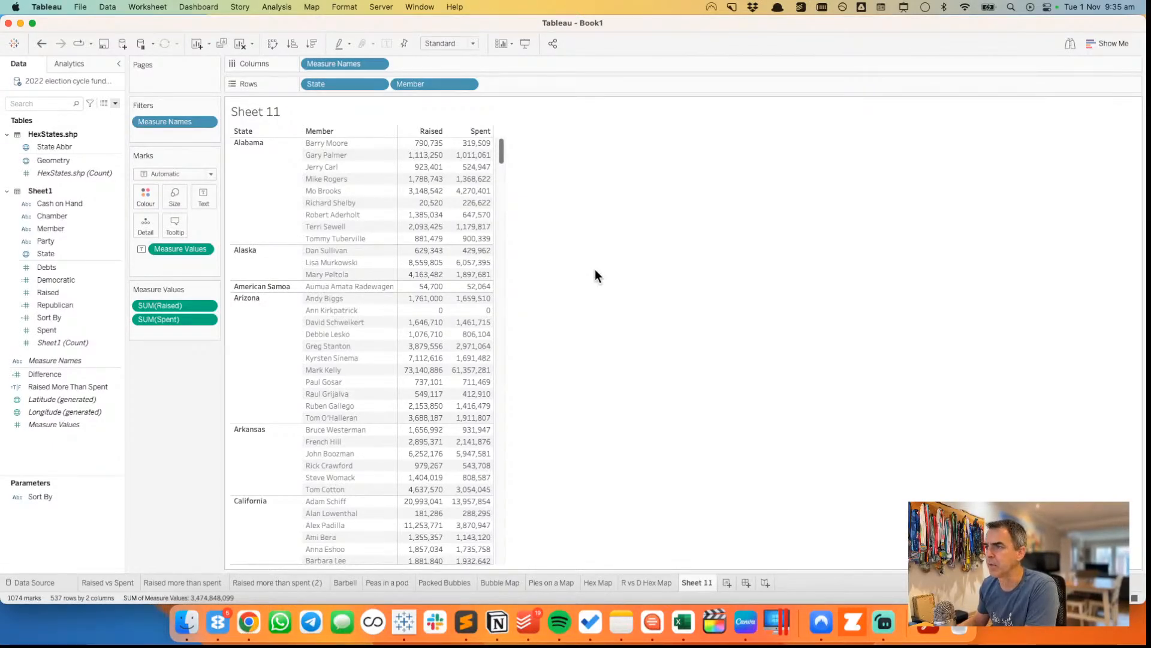
- Review the R vs D Hex Map and the Sheet 11 table, and add a new blank worksheet after Sheet 11
click(669, 581)
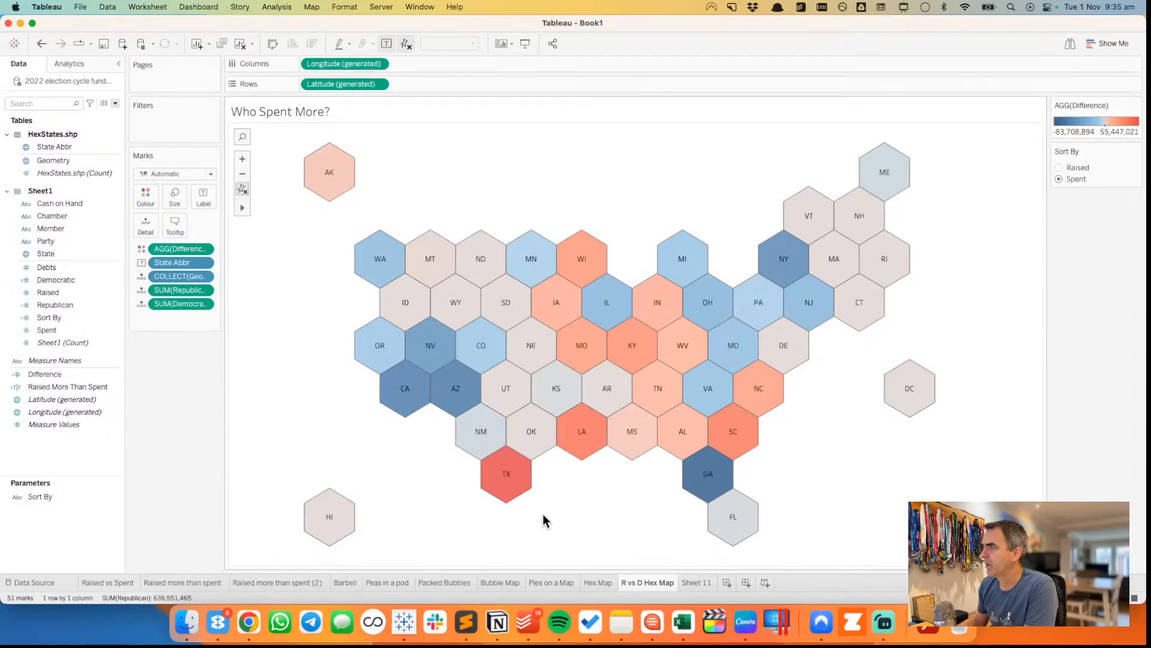
click(697, 581)
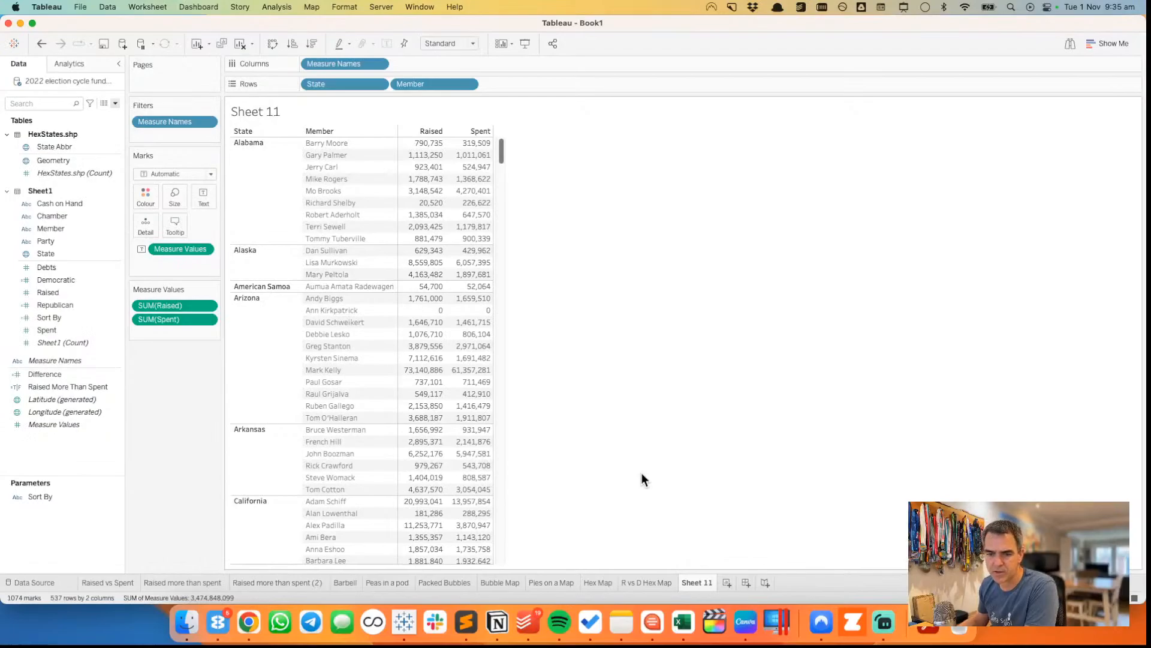
click(726, 583)
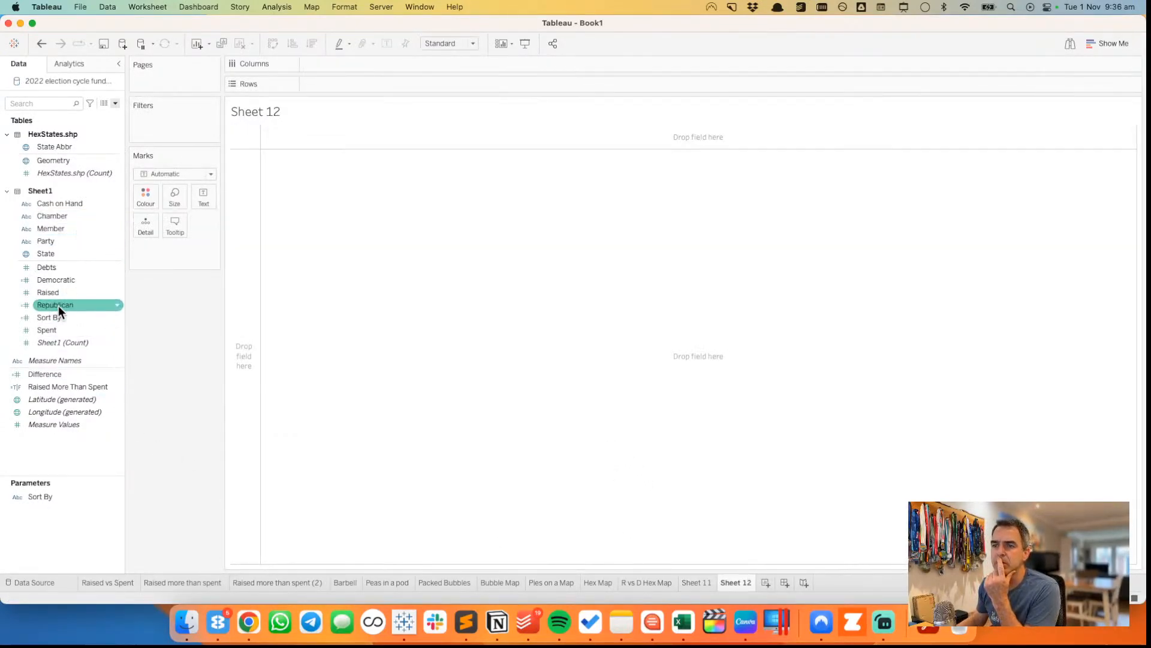
- Plot the Republican and Democratic measures together on one shared axis as a line chart
drag(59, 304, 355, 86)
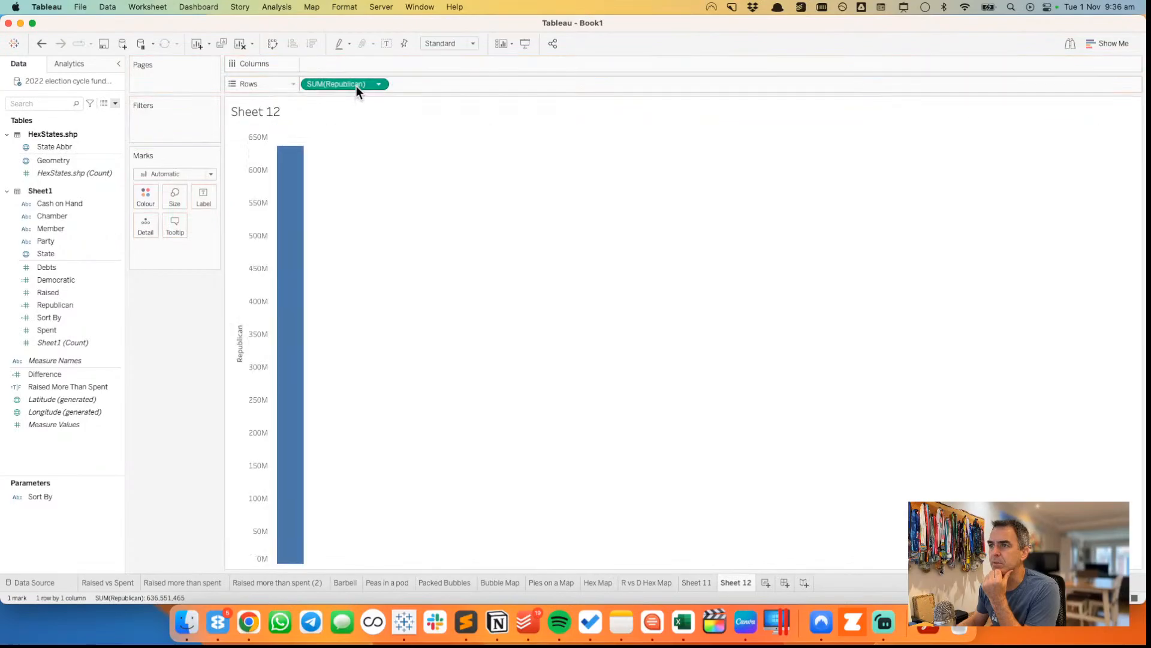
drag(60, 275, 247, 307)
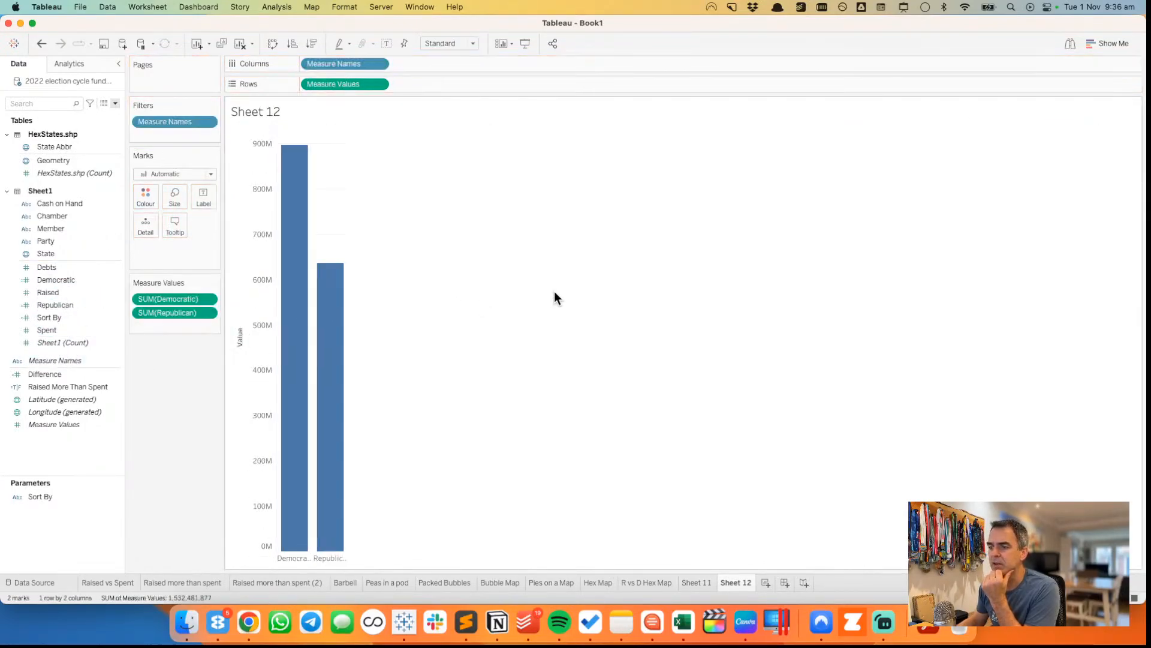
click(171, 173)
click(172, 213)
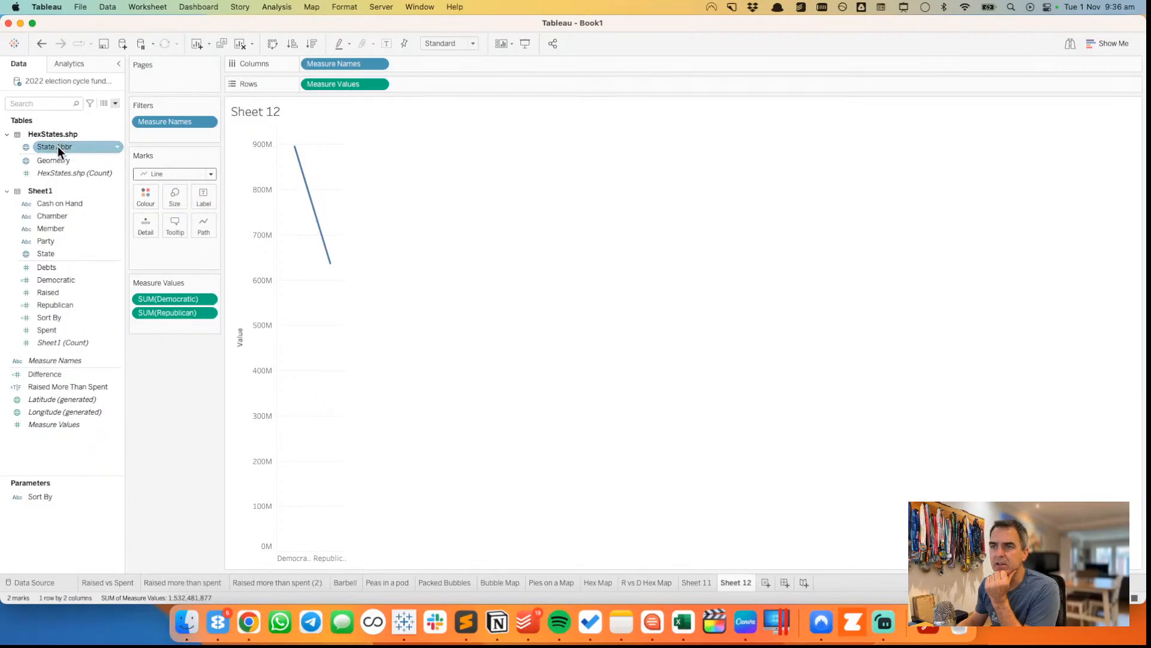
- Add State as detail to split the line by state, and widen the chart's Democratic and Republican columns
mouse_move(58, 146)
mouse_down()
mouse_move(174, 213)
mouse_move(200, 208)
mouse_move(63, 147)
mouse_up()
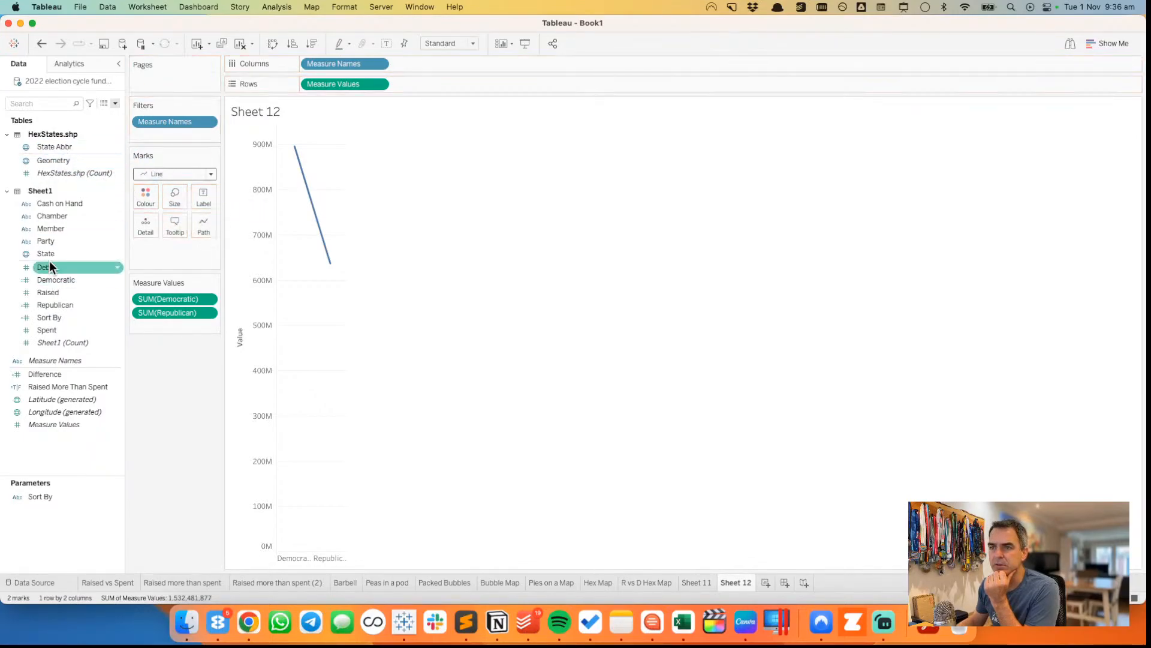
drag(50, 254, 137, 231)
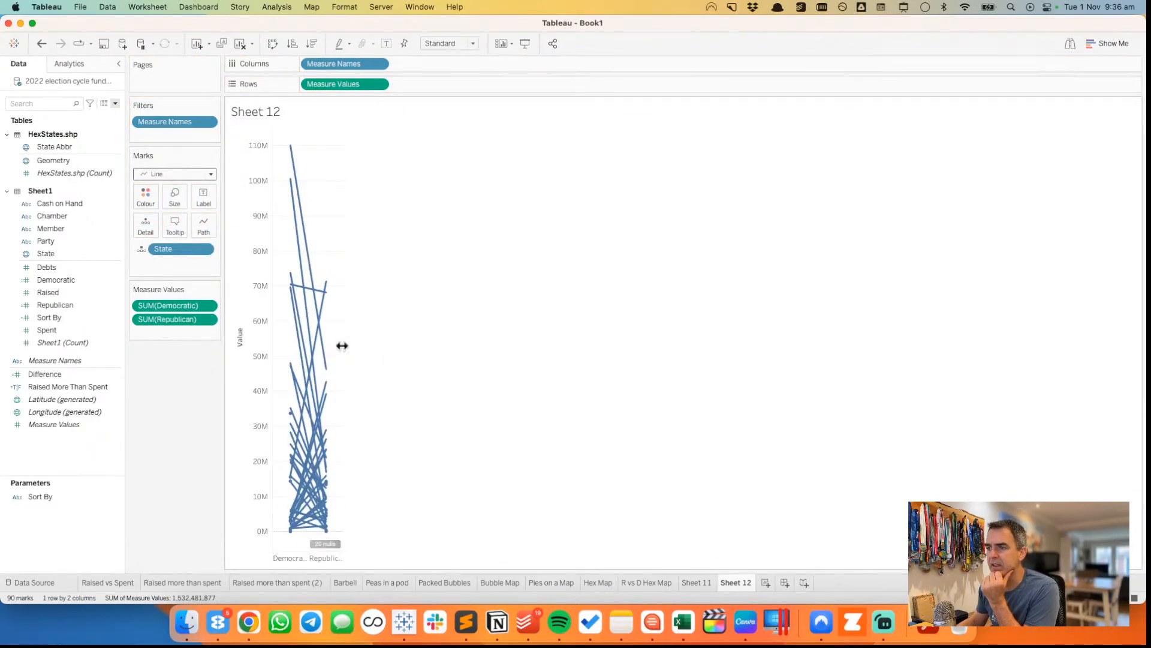
drag(342, 345, 429, 346)
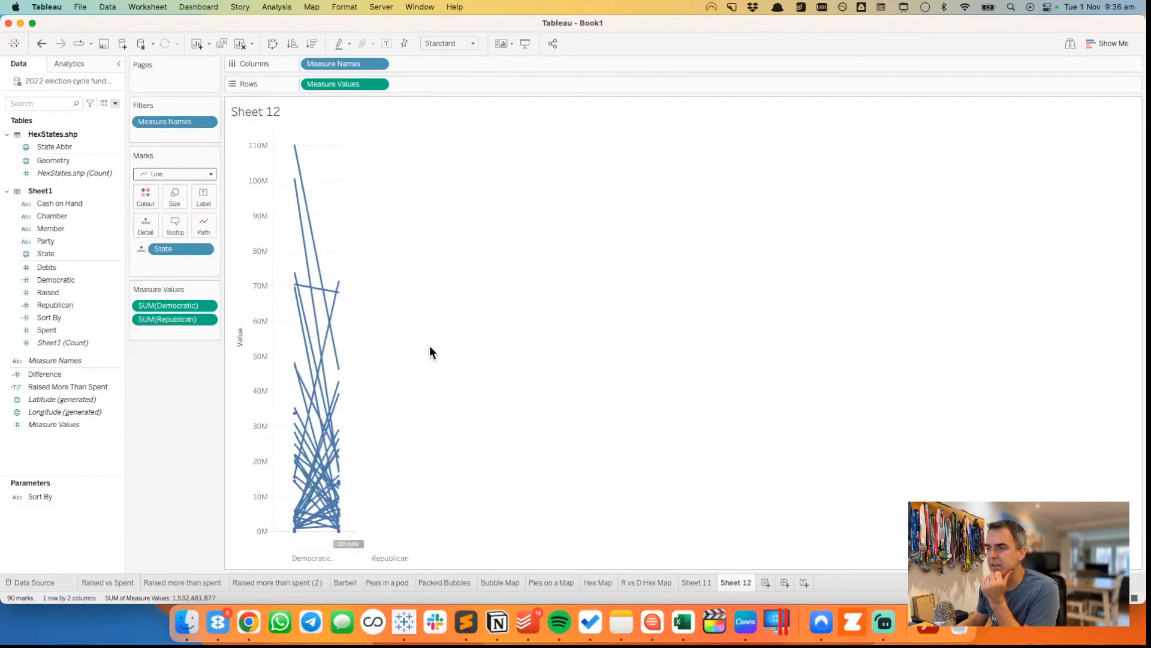
- Show the Sort By parameter control and display it as a single value list
right_click(82, 495)
click(132, 315)
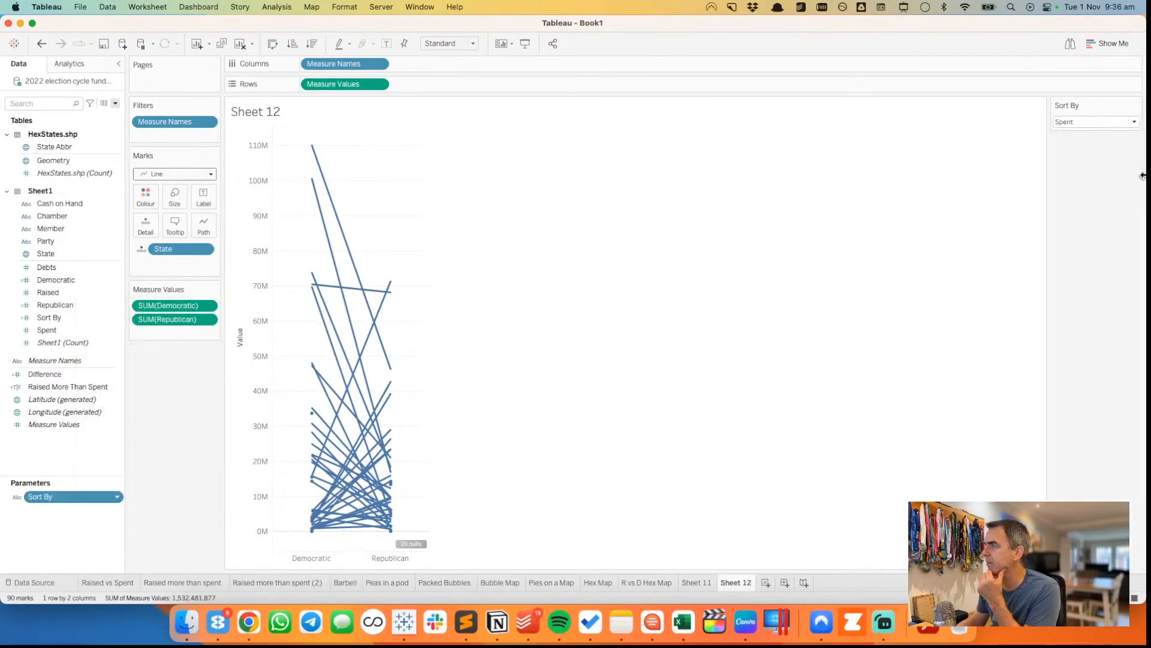
click(1135, 108)
click(1099, 164)
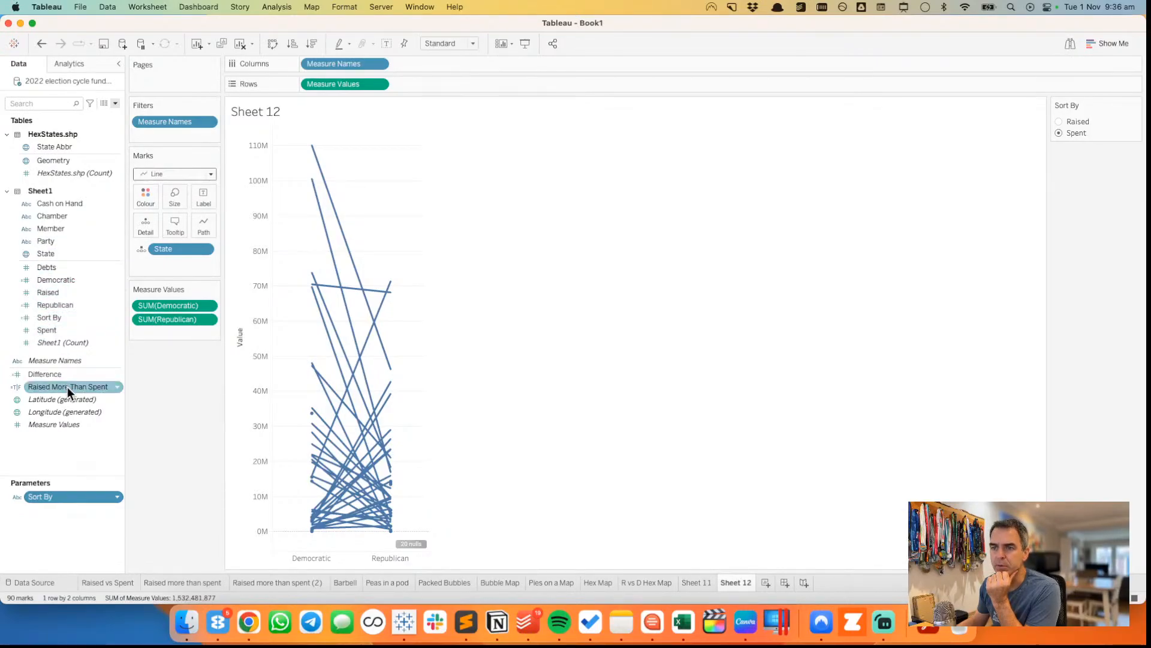
- Colour the lines by Difference and set that field's default colours to the Red-Blue Diverging palette centred at 0
drag(57, 375, 148, 198)
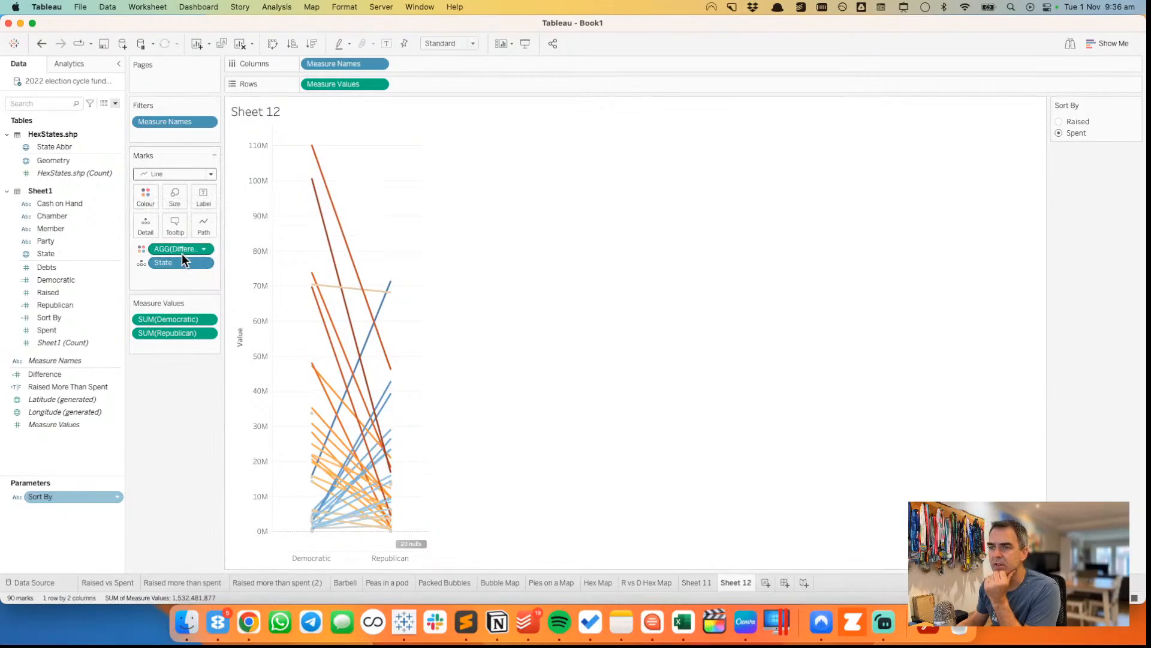
mouse_move(331, 243)
right_click(66, 373)
mouse_move(135, 303)
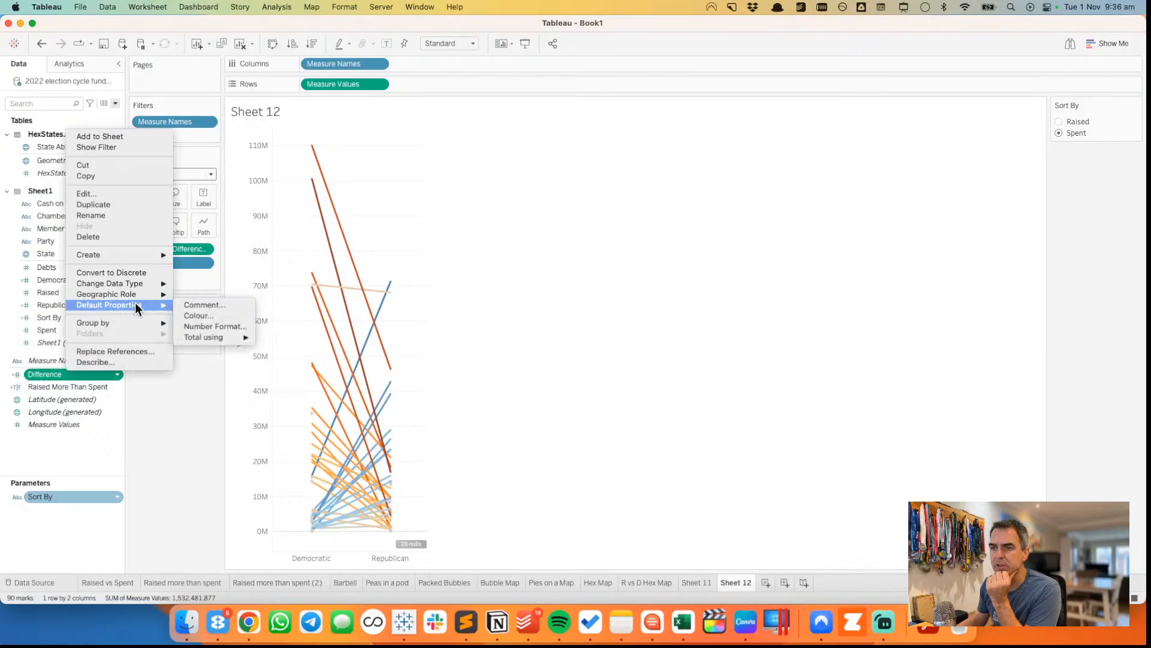
click(223, 318)
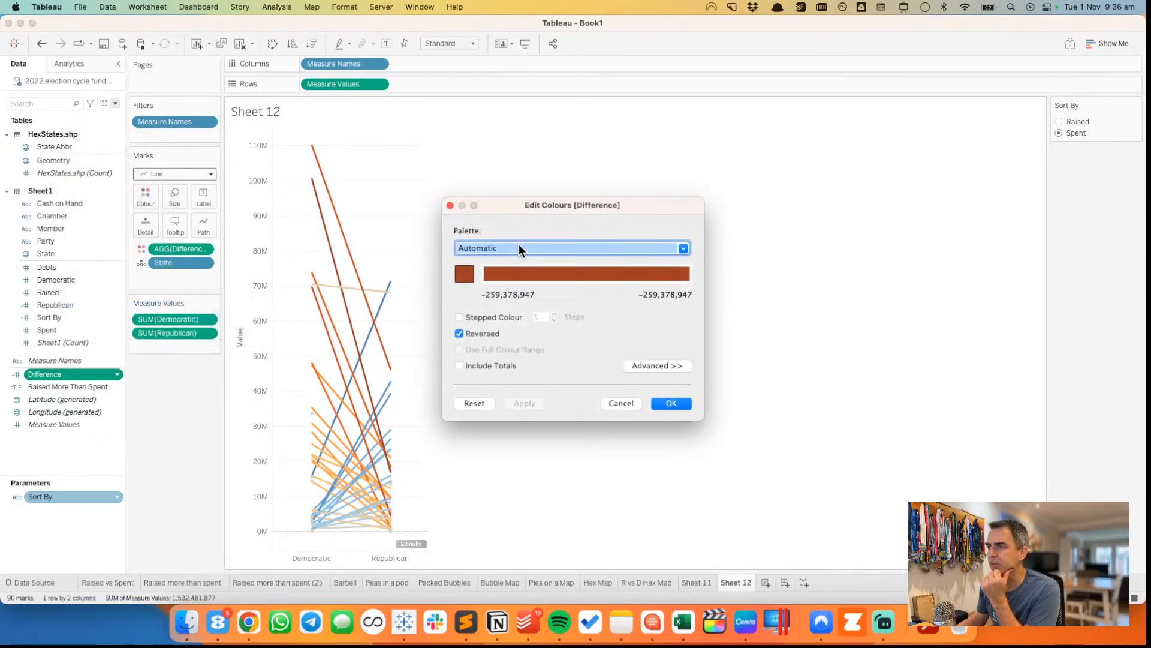
click(518, 244)
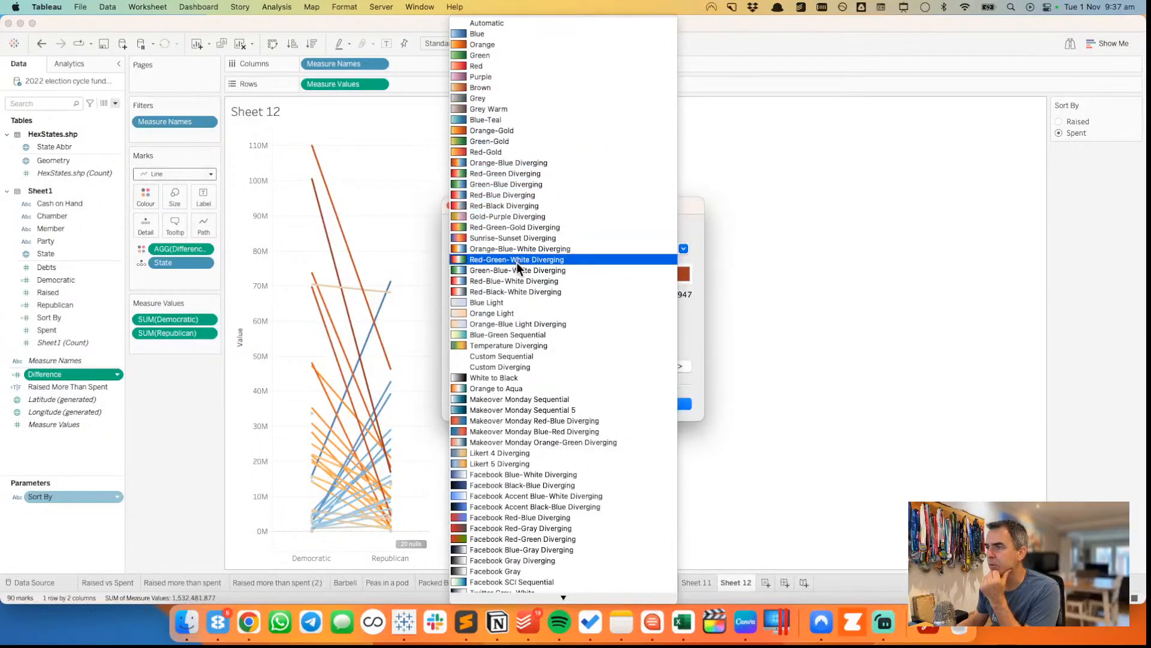
click(493, 195)
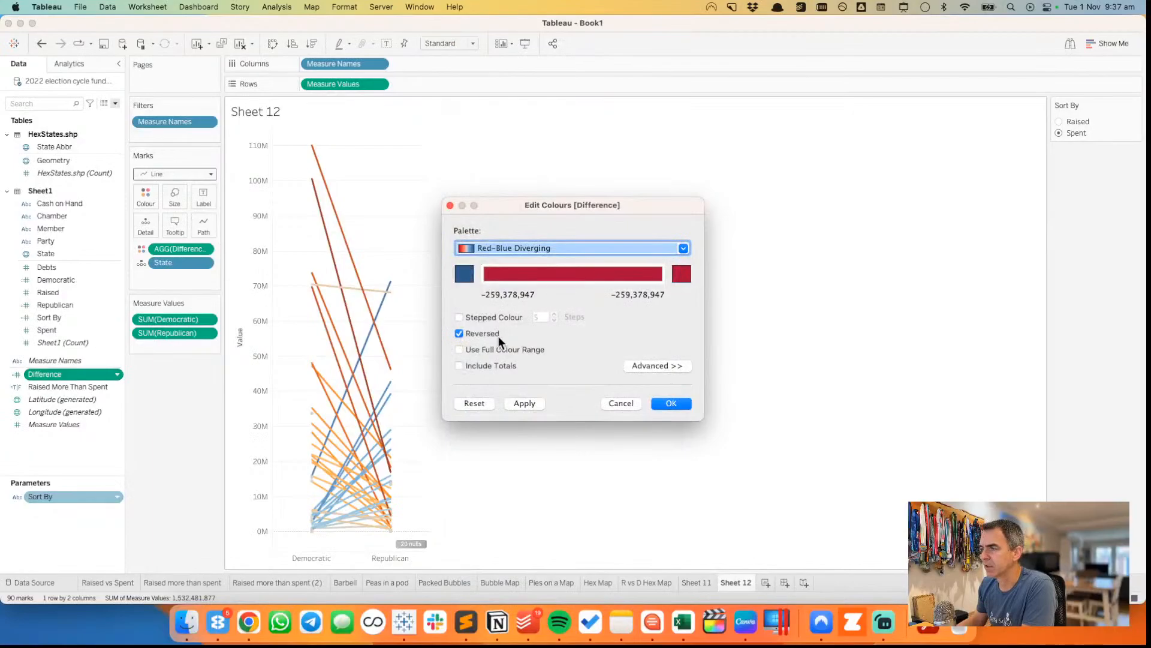
click(652, 365)
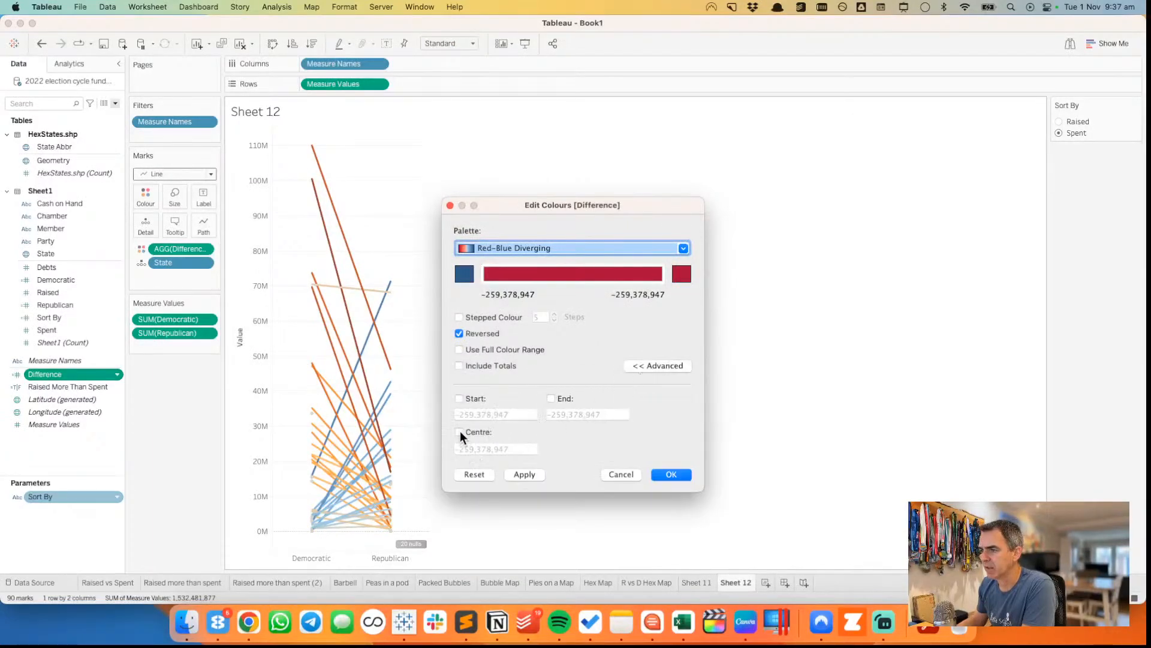
click(459, 431)
text(0)
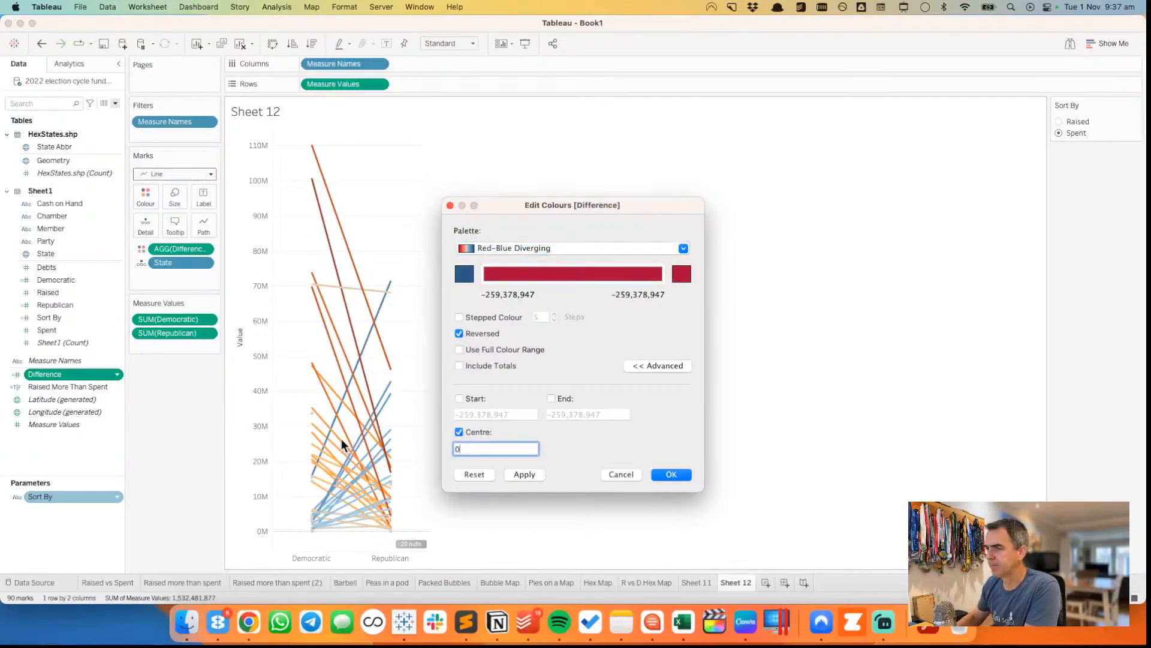
click(670, 475)
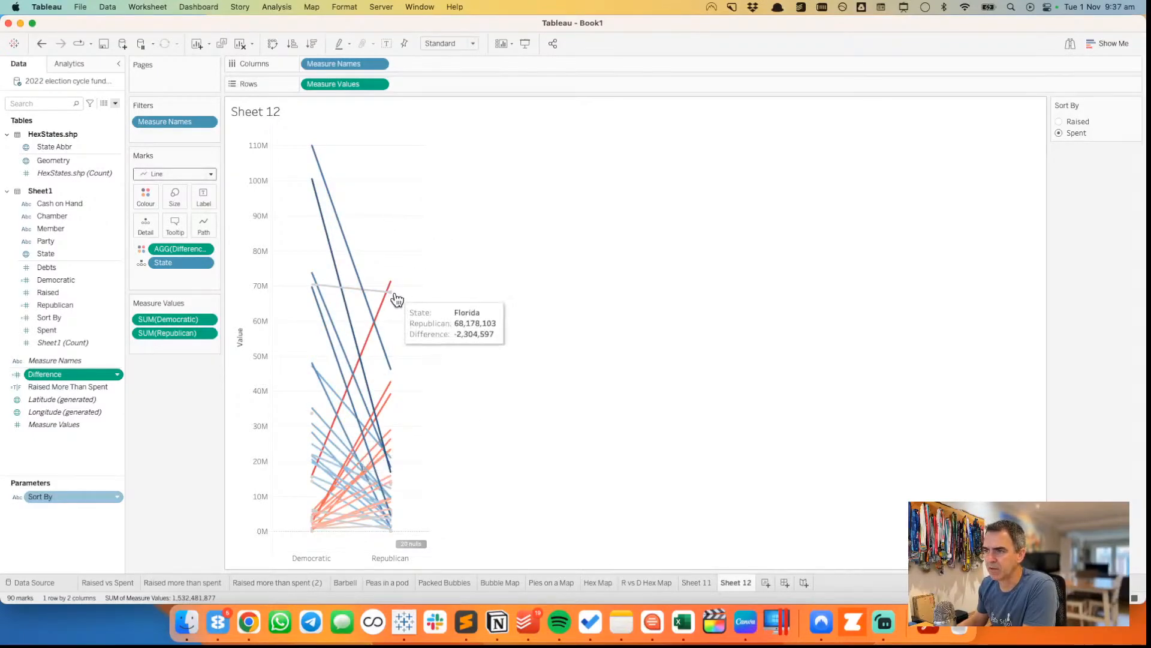
- Widen the line chart's columns further and show a filter for Chamber
mouse_move(394, 286)
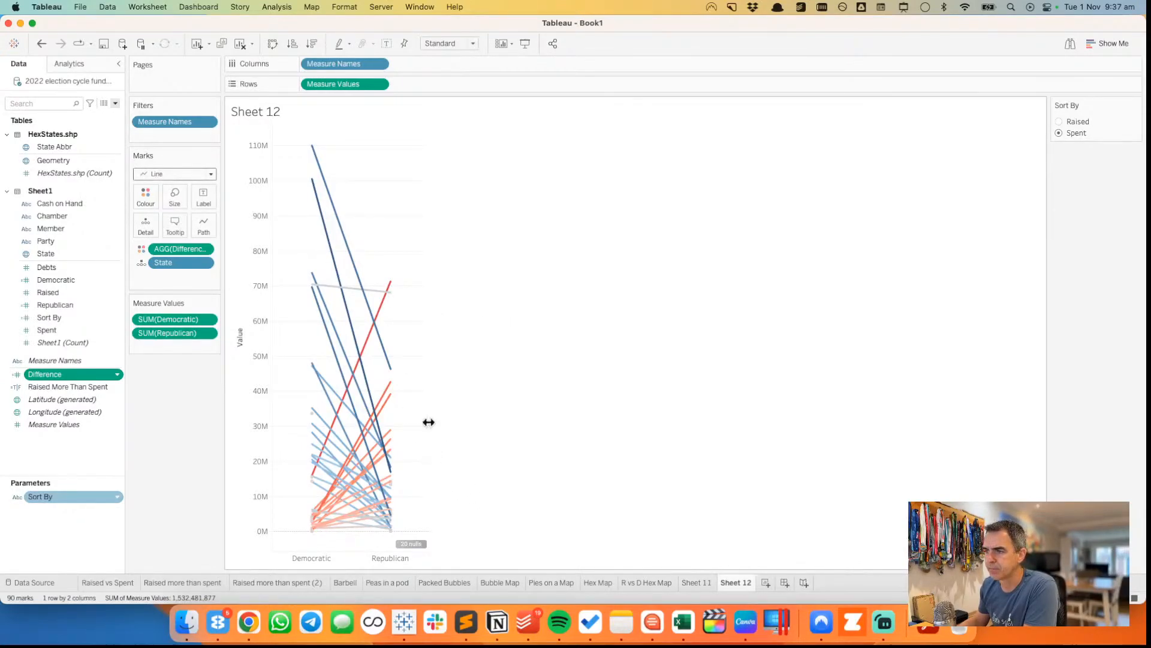
drag(428, 422, 499, 413)
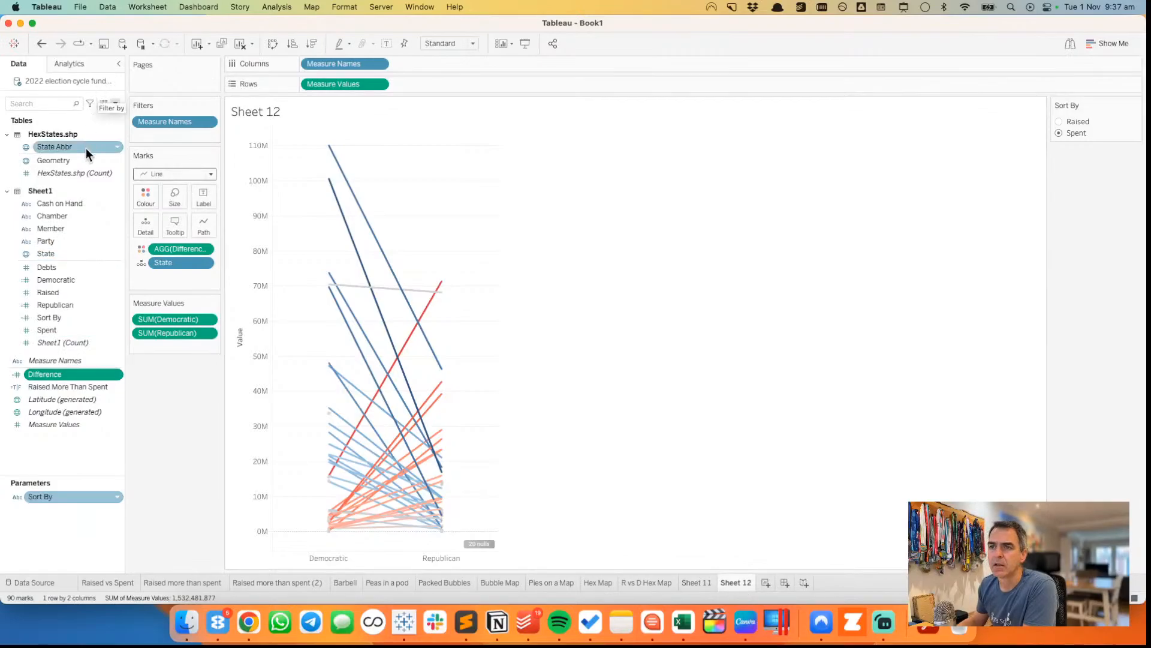
right_click(62, 214)
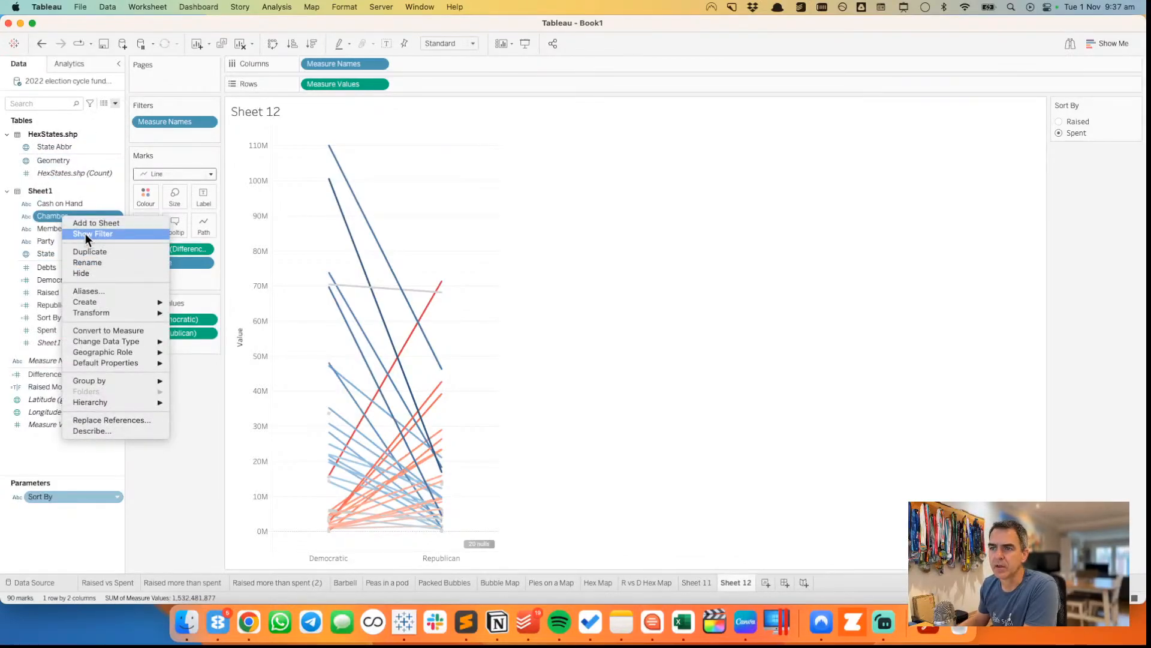
click(85, 233)
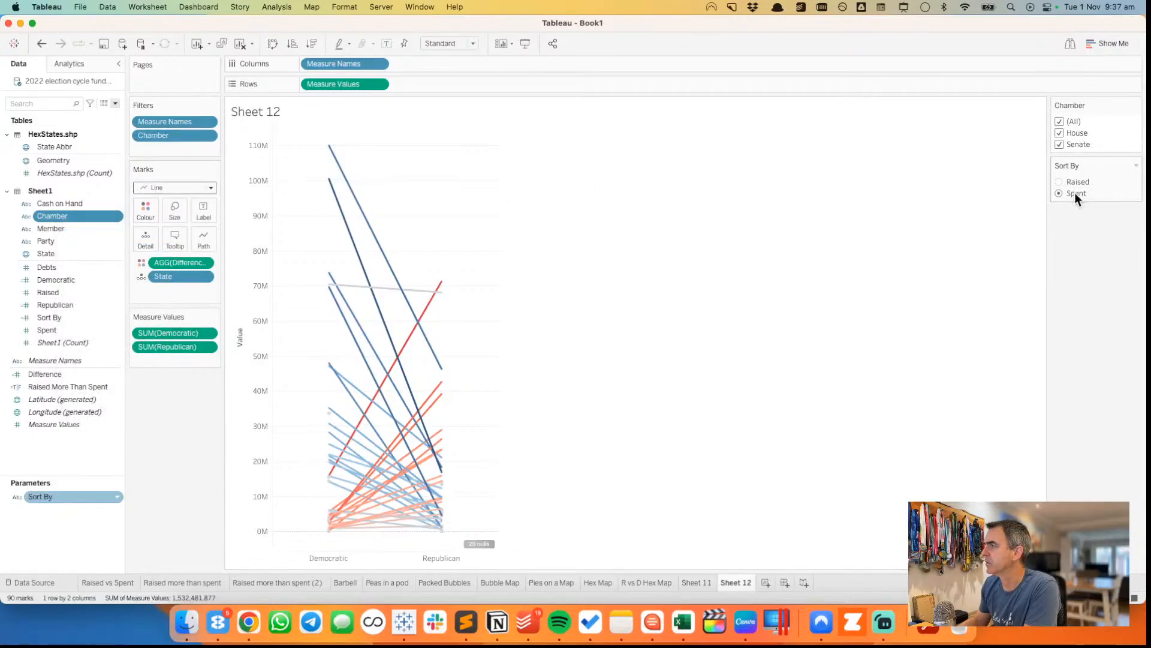
- Filter the line chart to the Senate alone, inspect its marks, and switch the Chamber filter to House only
click(1059, 133)
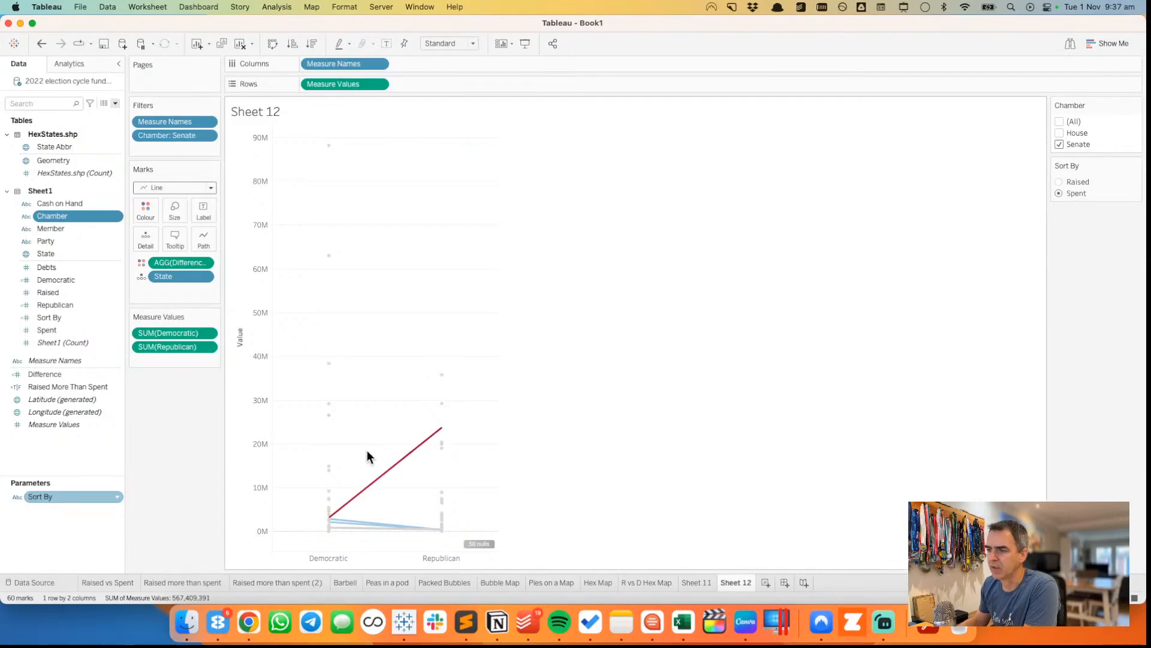
mouse_move(442, 377)
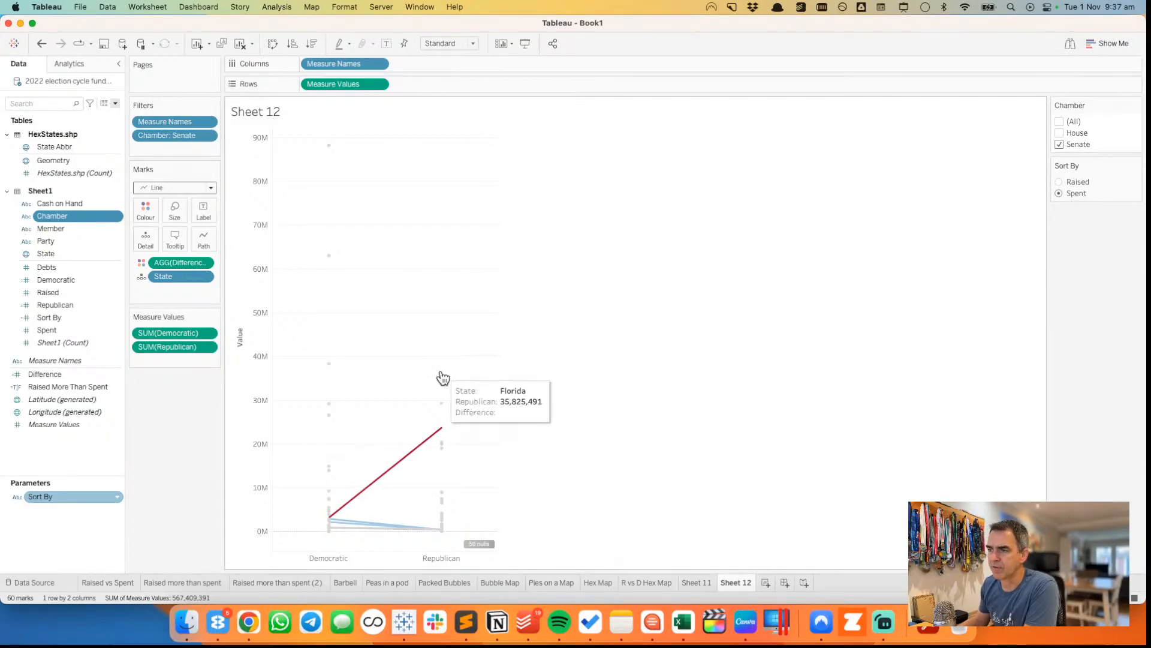
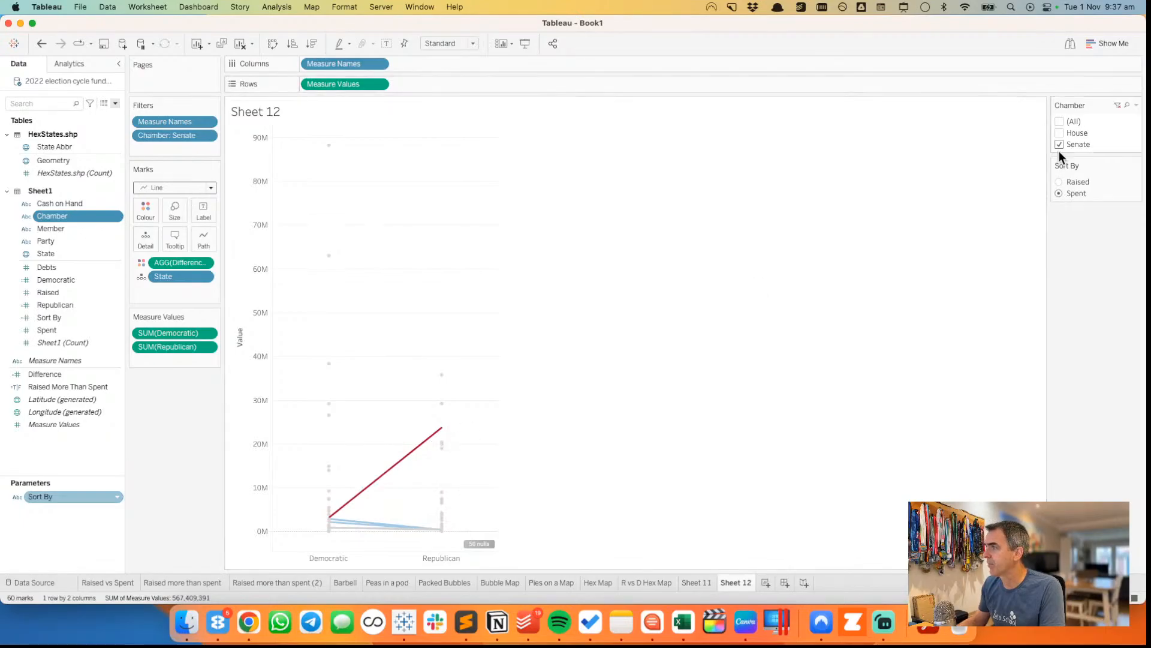
click(1061, 135)
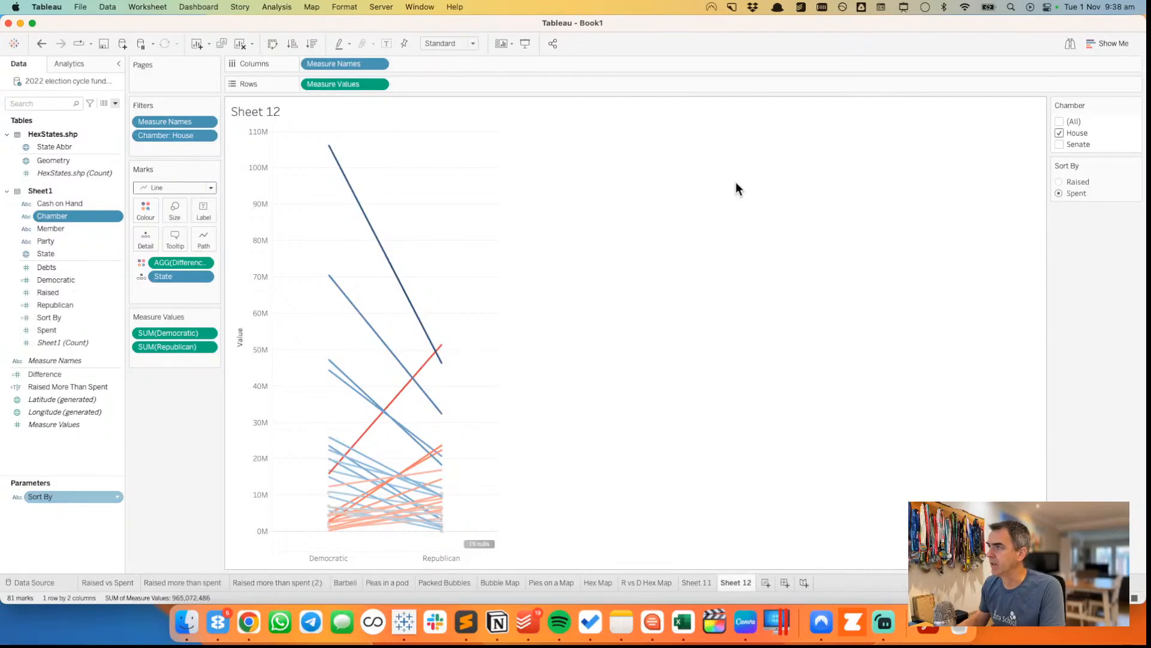
- Compare the House lines by switching Sort By between Raised and Spent, ending on Raised
click(1059, 182)
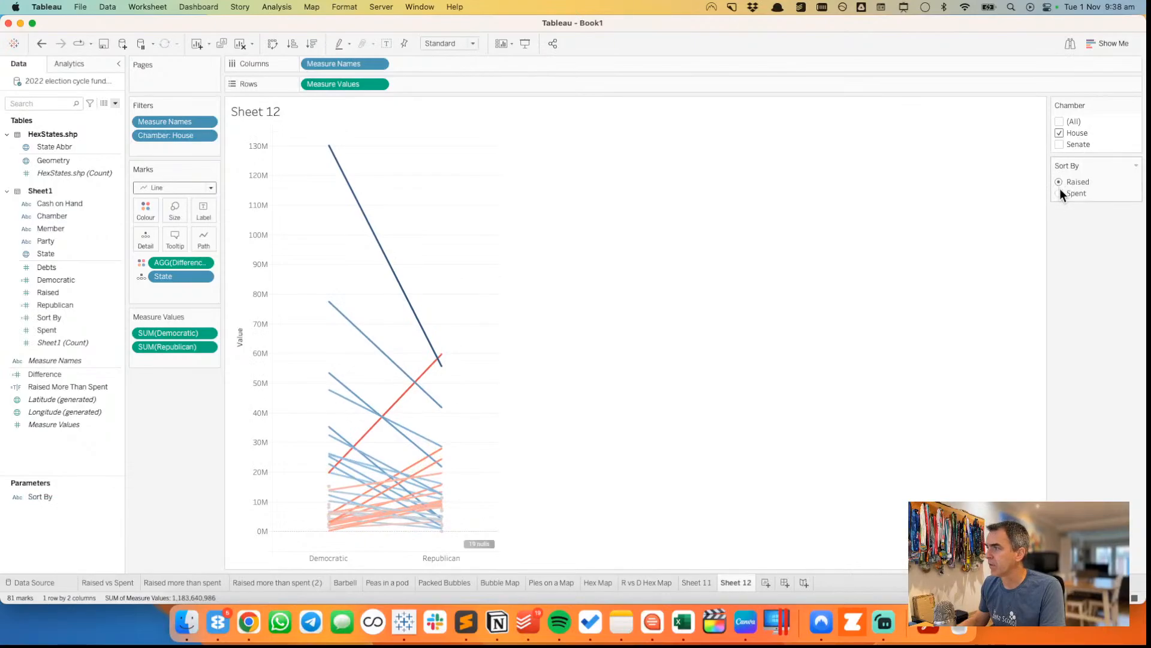
click(1061, 196)
click(1063, 181)
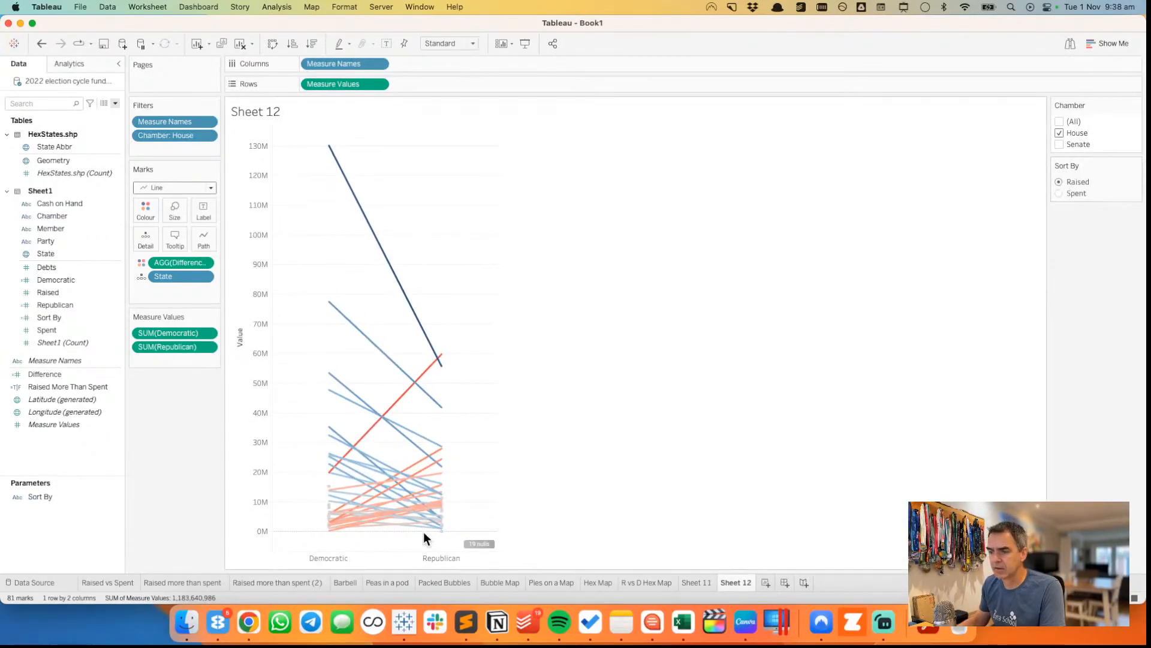
- Rename the Sheet 12 worksheet as "Slope Graph"
double_click(737, 582)
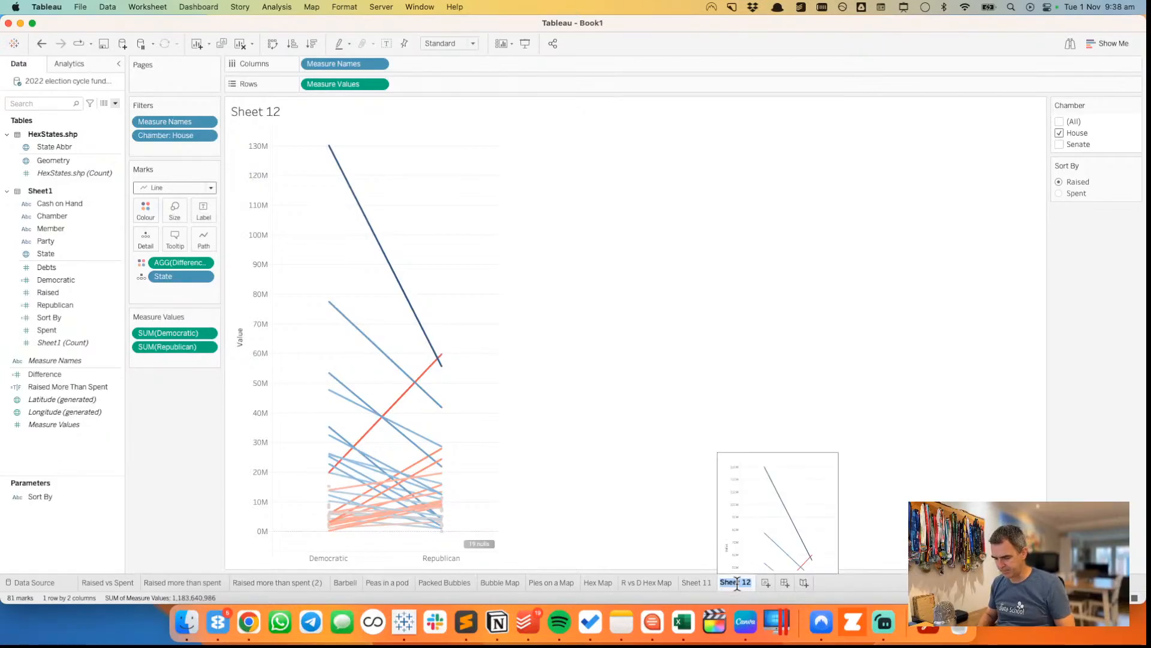
text(Slope G)
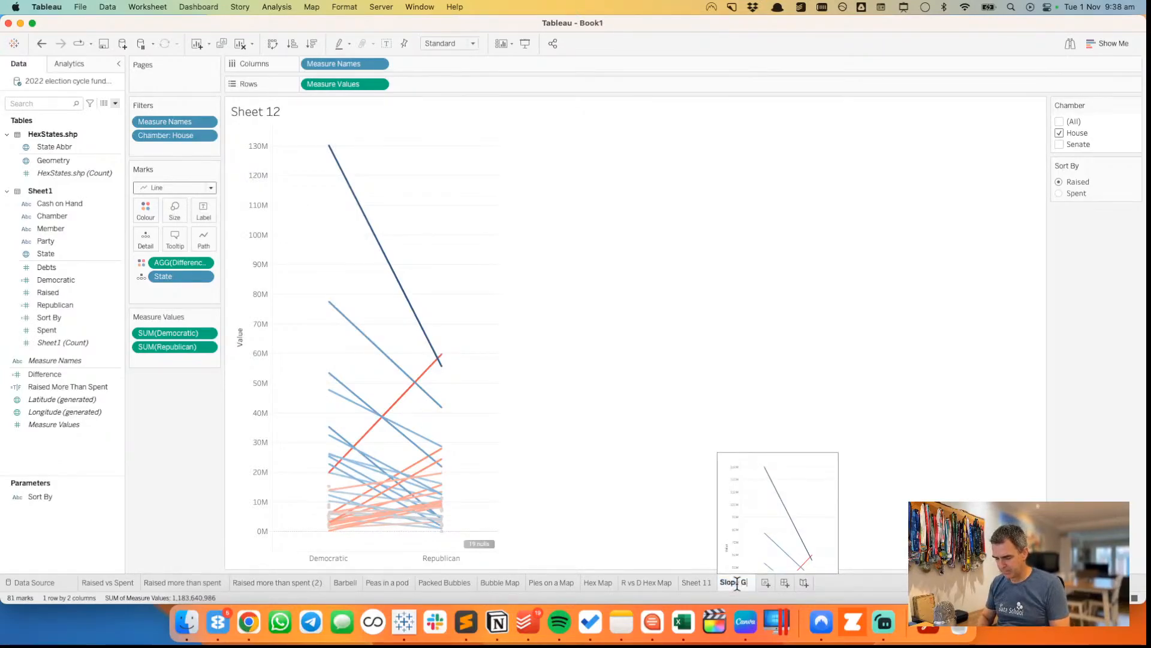
text(raph)
key(Return)
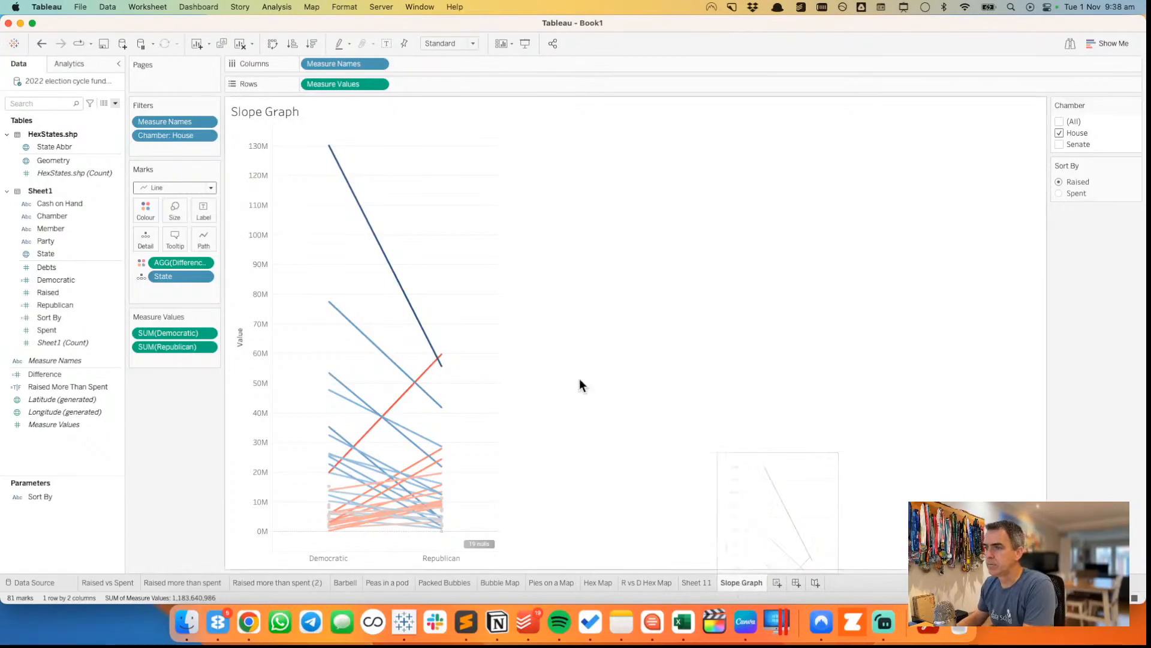
- Switch to Chrome and open the bookmarked Charts page from Chart Choosers in a new tab to look for chart ideas
click(256, 628)
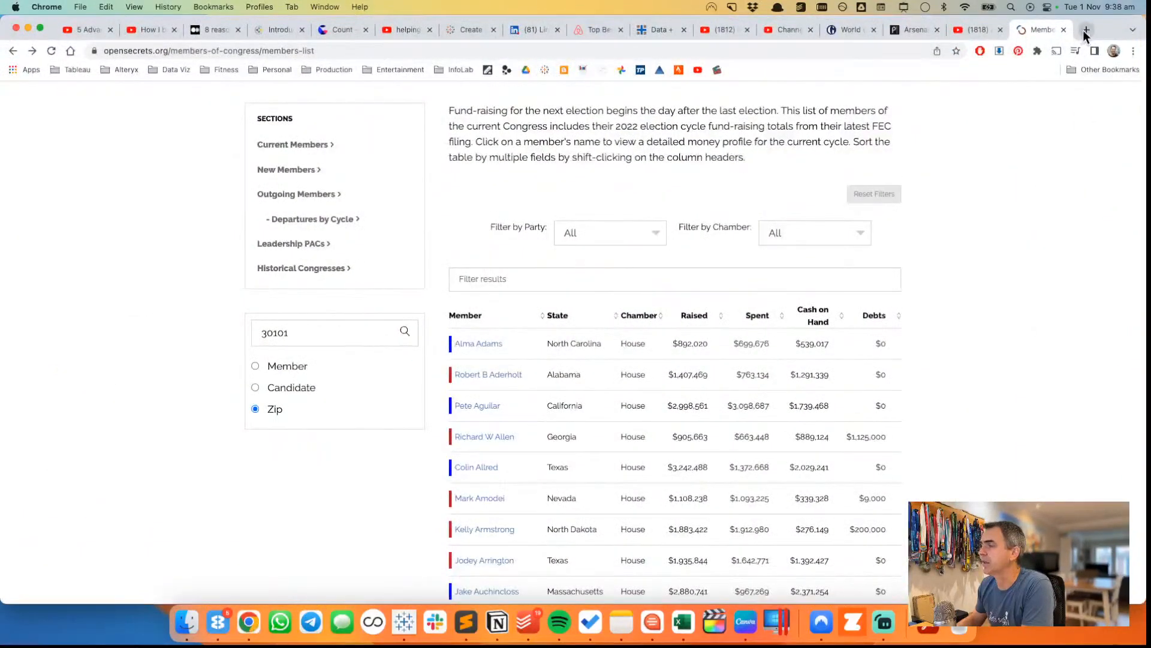
click(1085, 30)
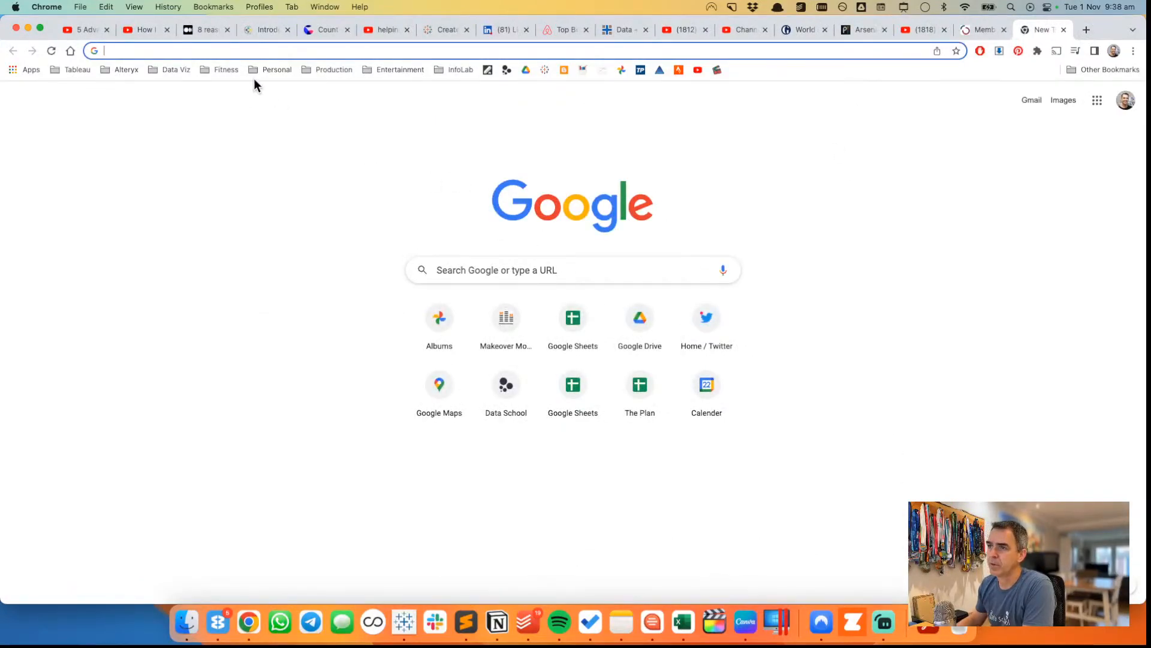
click(161, 71)
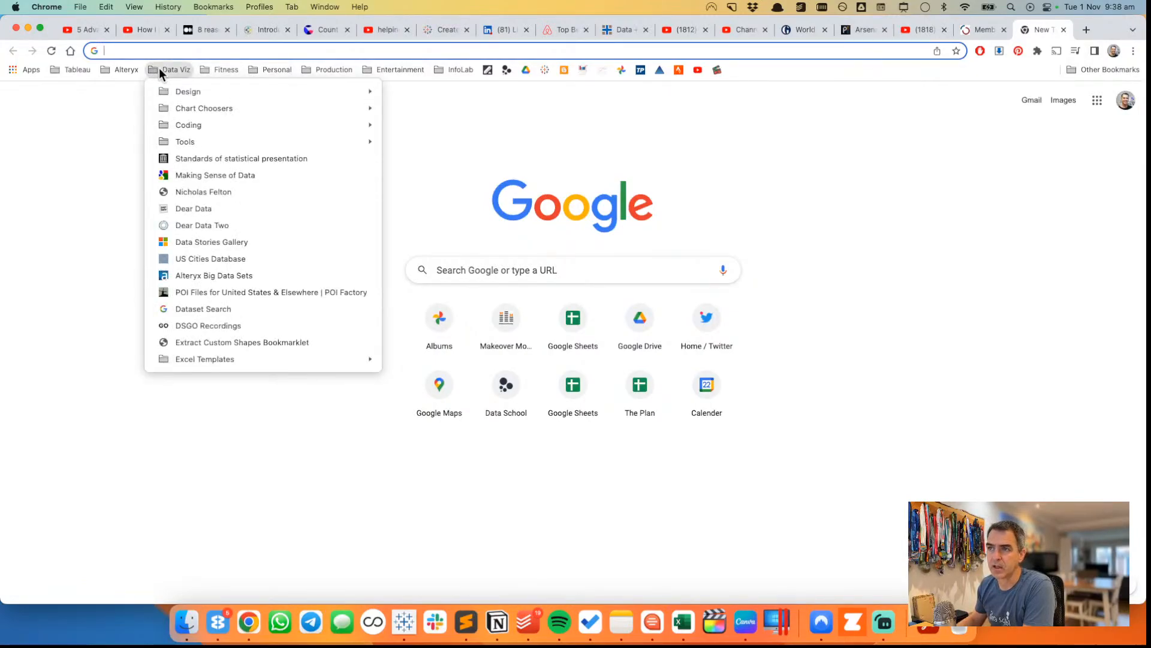
mouse_move(290, 108)
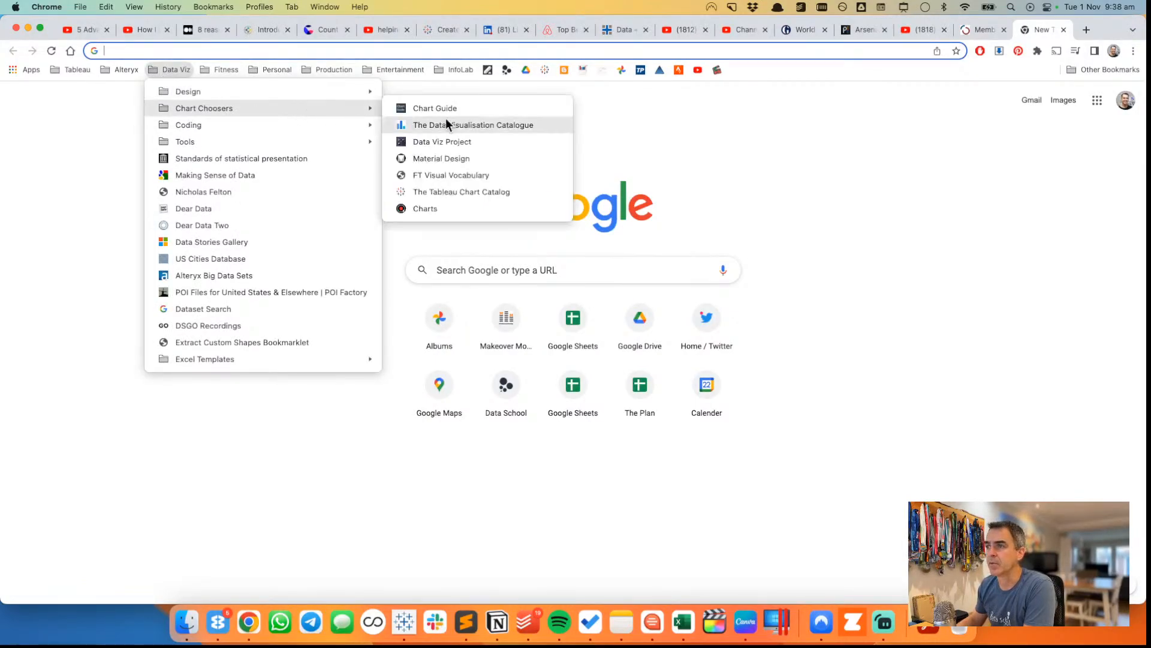
click(450, 210)
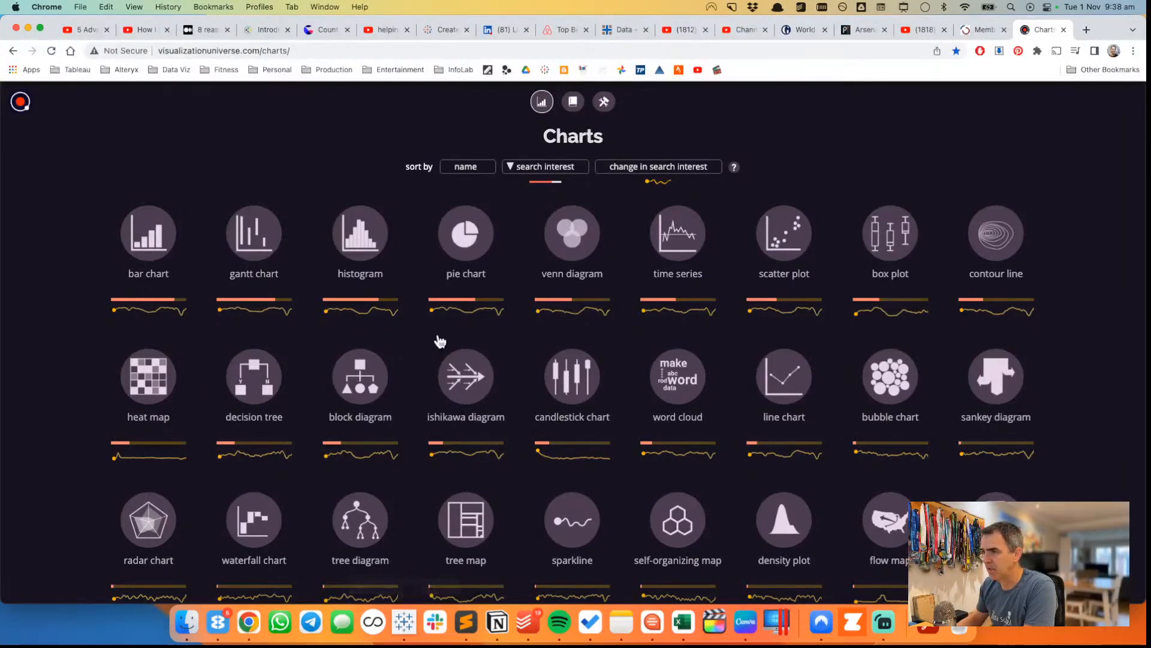
- Switch back to Tableau and add a new blank worksheet after Slope Graph
click(405, 621)
click(778, 583)
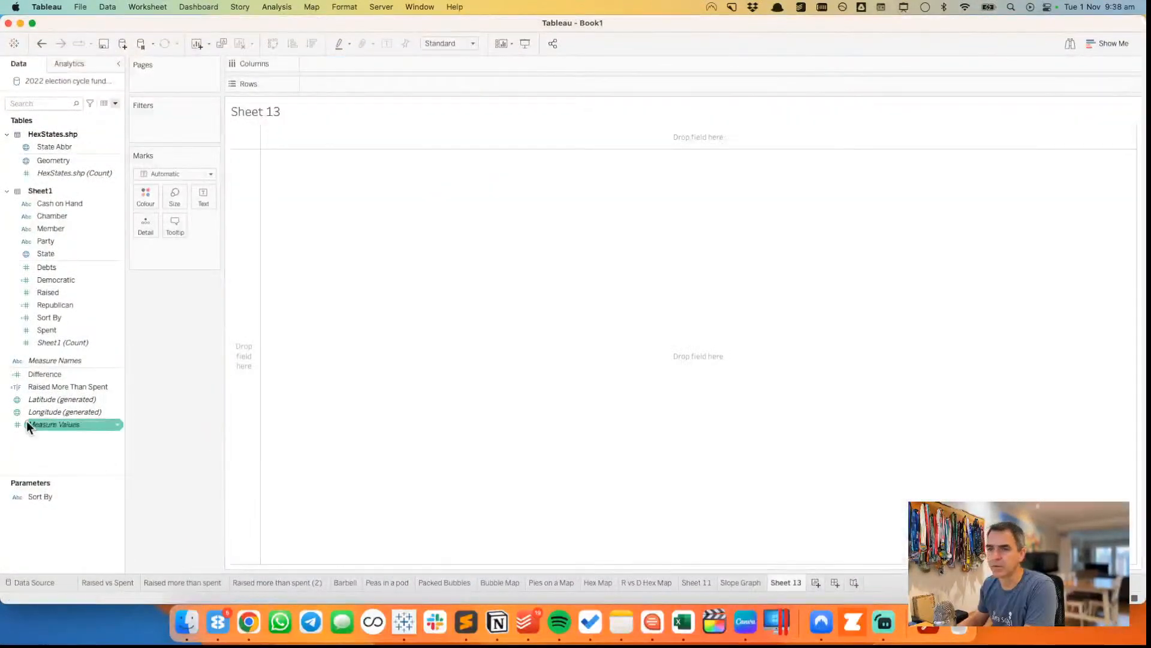
- Build a scatter plot with Spent on Columns and Raised on Rows, adding Member as the level of detail
drag(70, 291, 239, 294)
drag(48, 330, 315, 63)
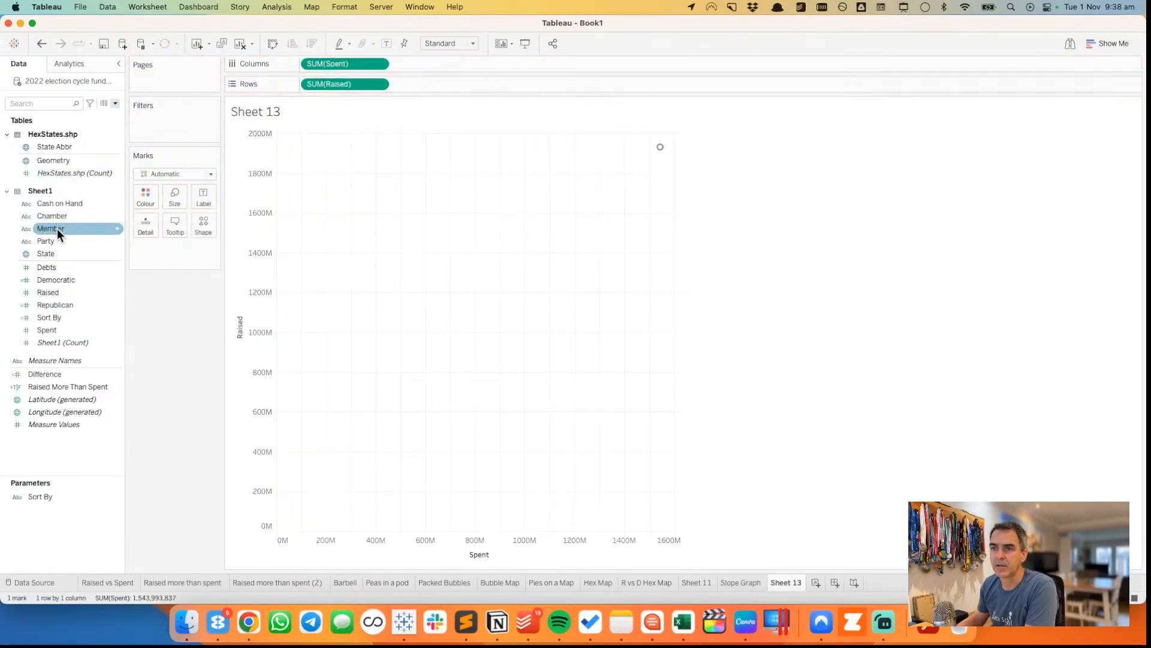
drag(57, 228, 146, 227)
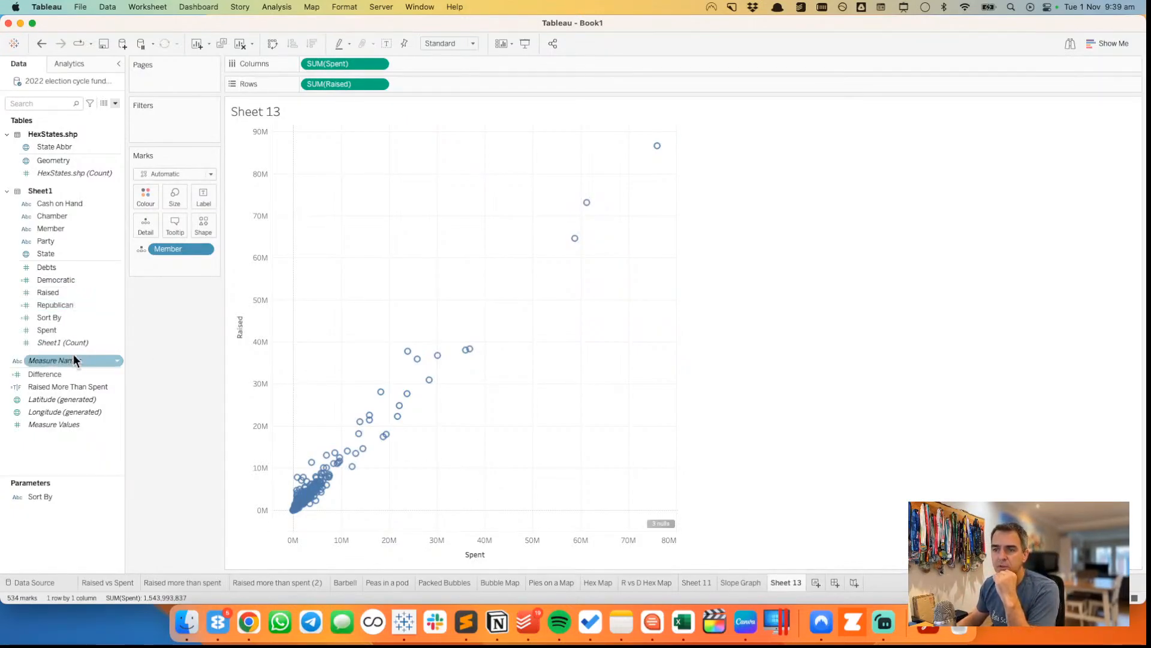
- Colour the marks by Raised More Than Spent using Makeover Monday Secondary, with False grey and True orange, and display them as circles
drag(66, 387, 157, 202)
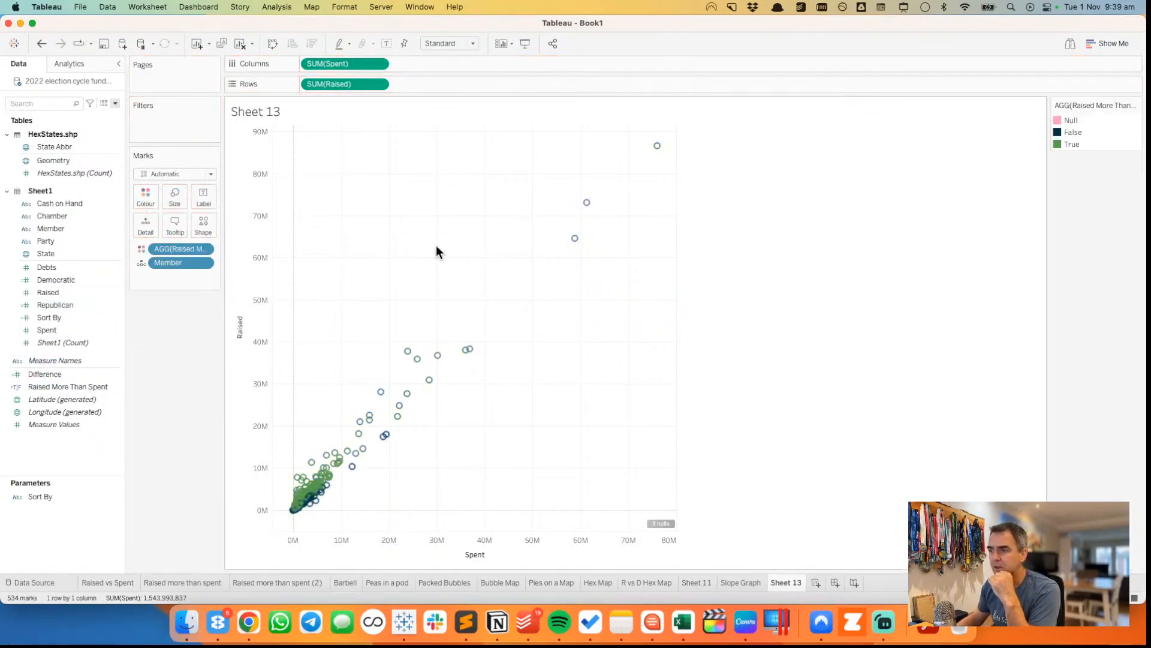
double_click(1102, 139)
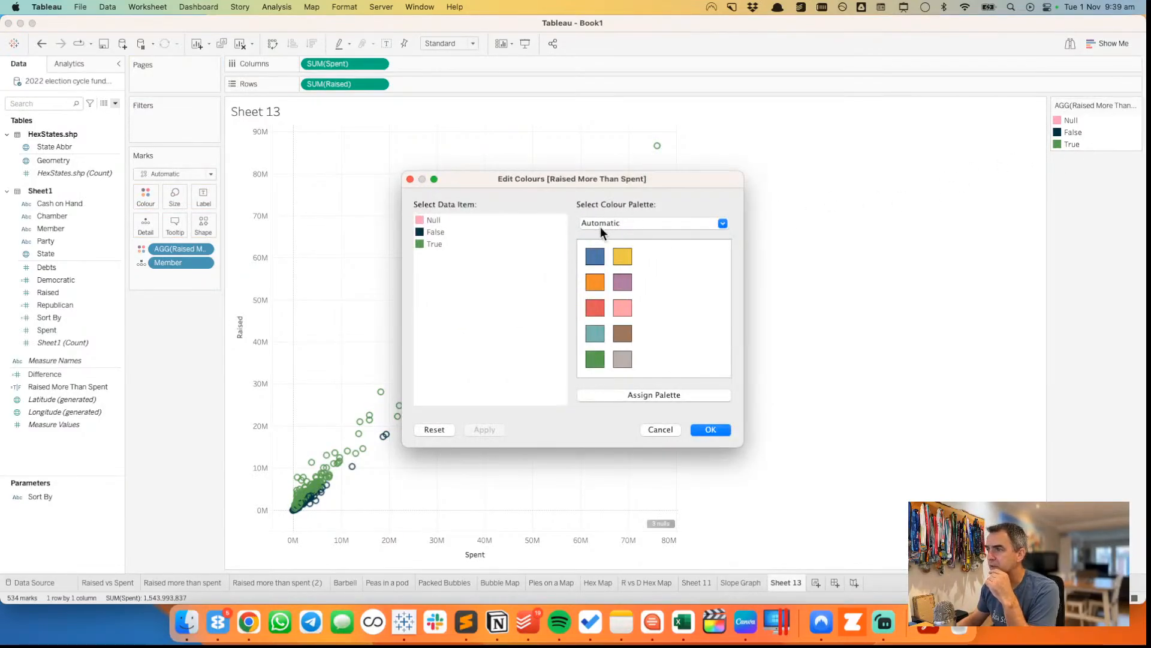
click(600, 226)
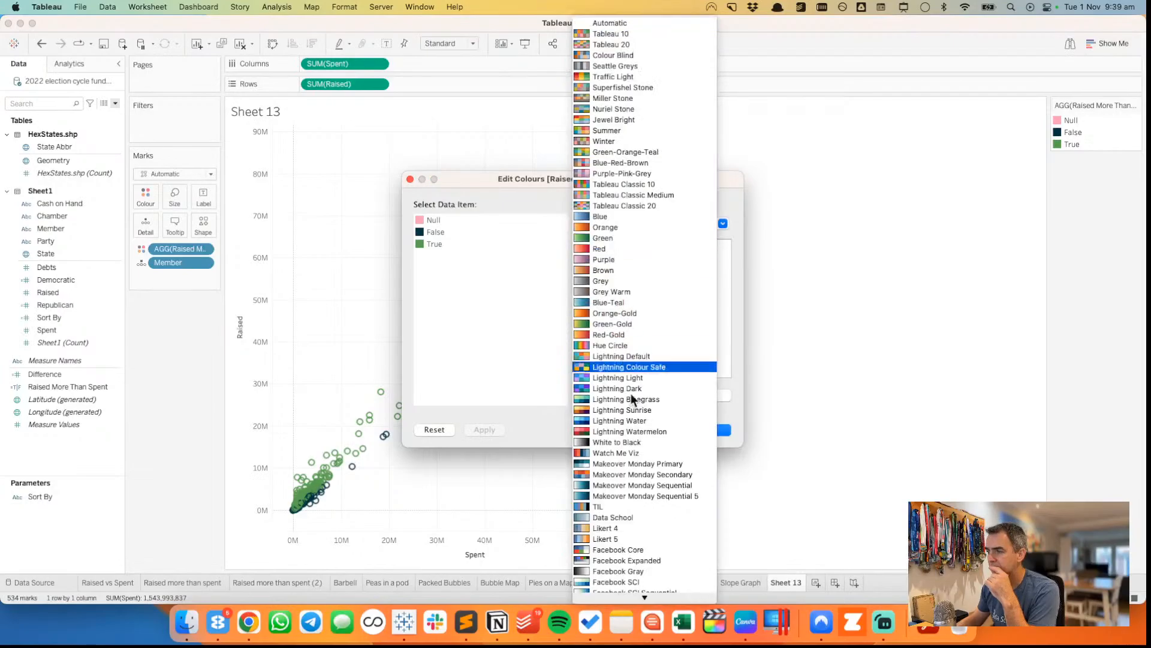
click(637, 474)
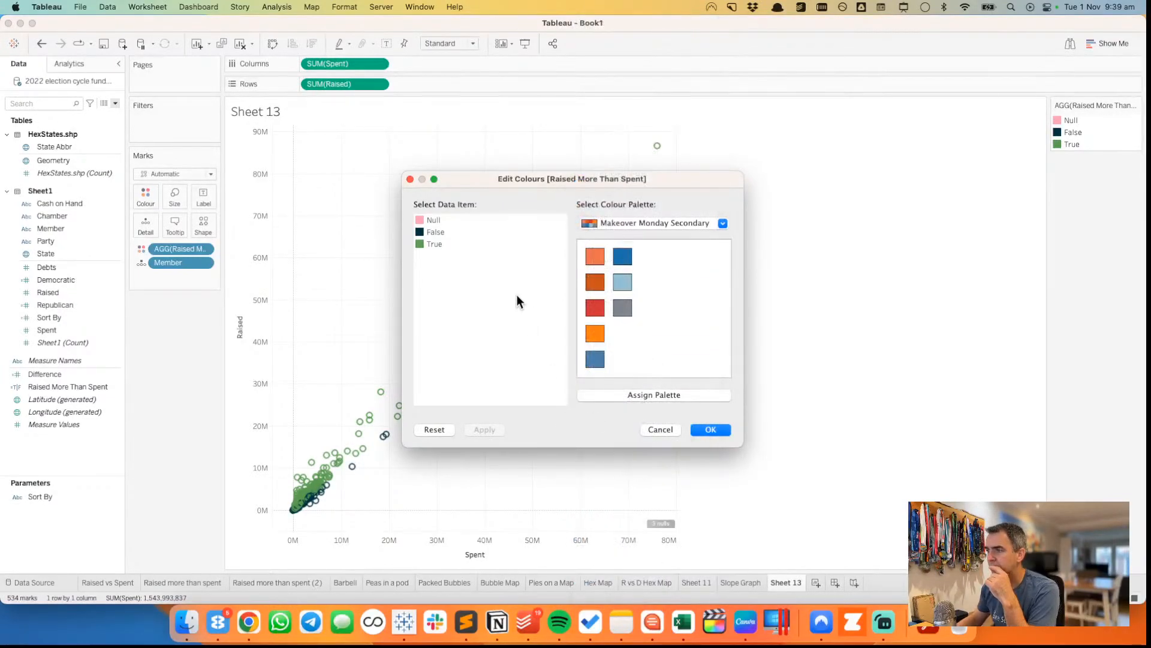
click(435, 234)
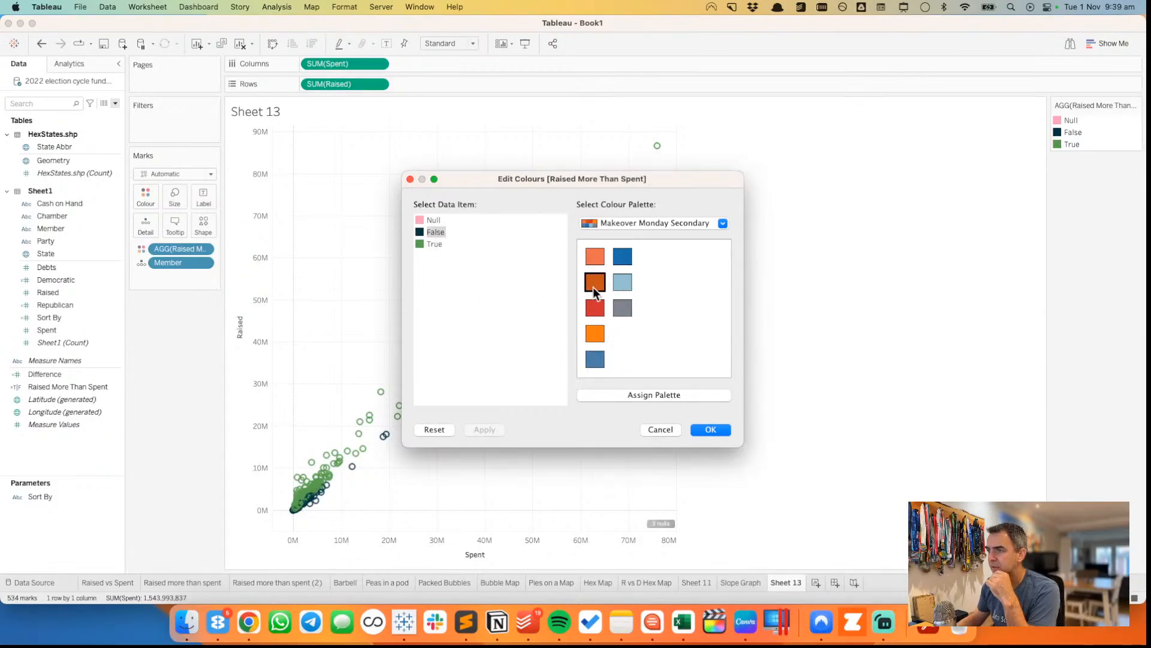
click(624, 310)
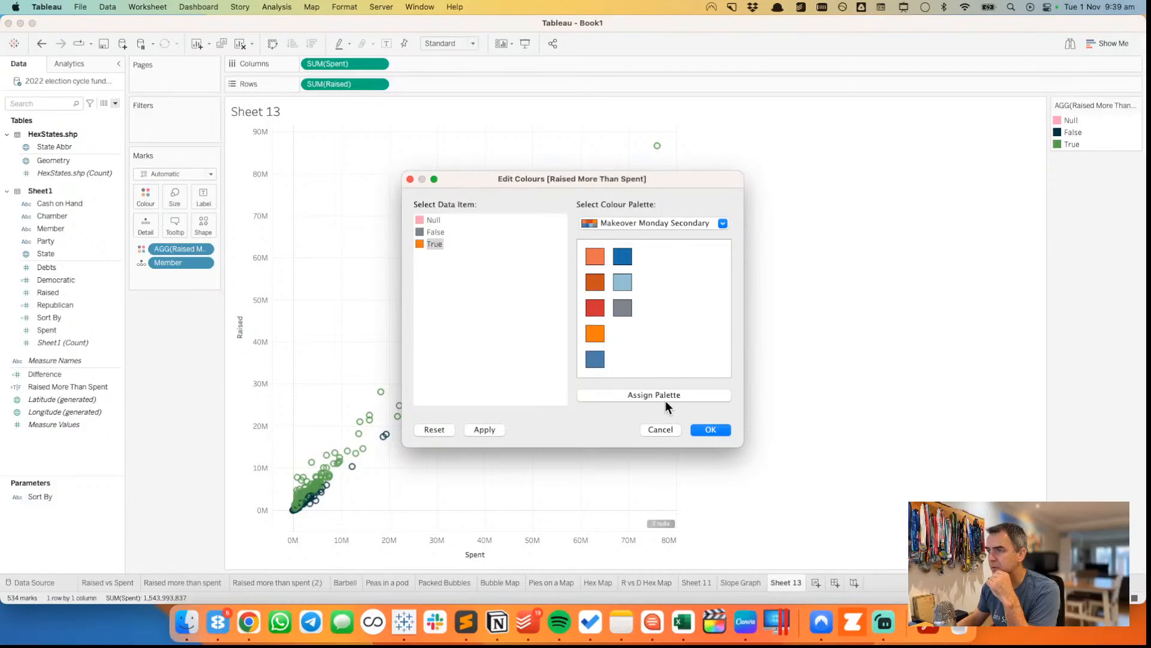
click(708, 430)
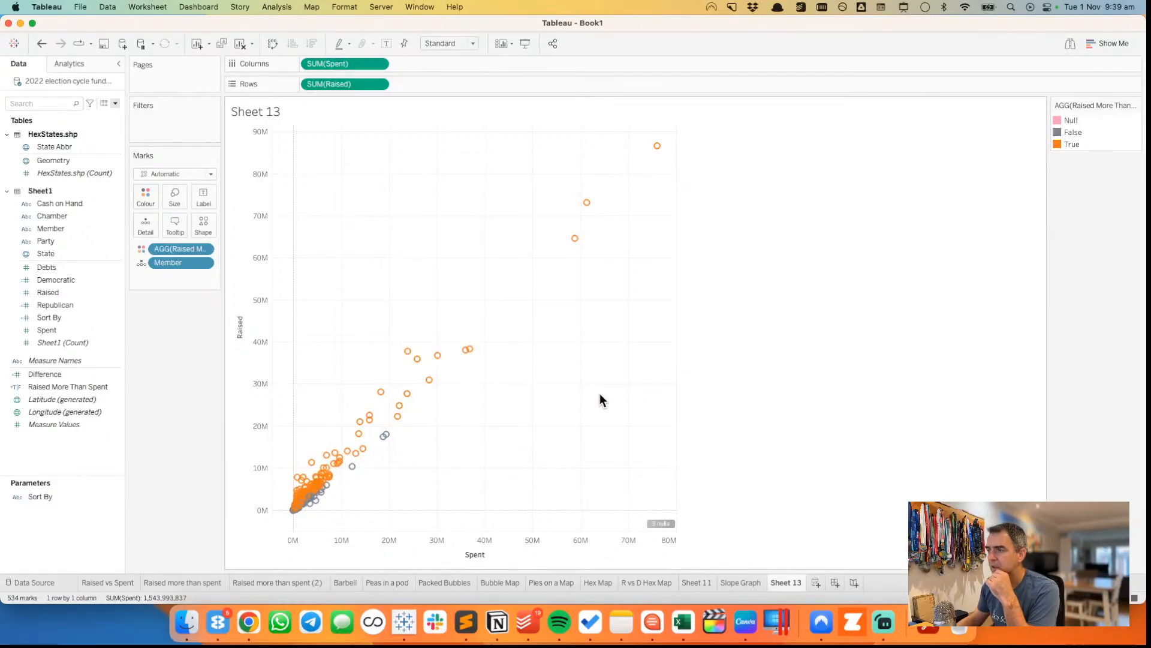
click(180, 174)
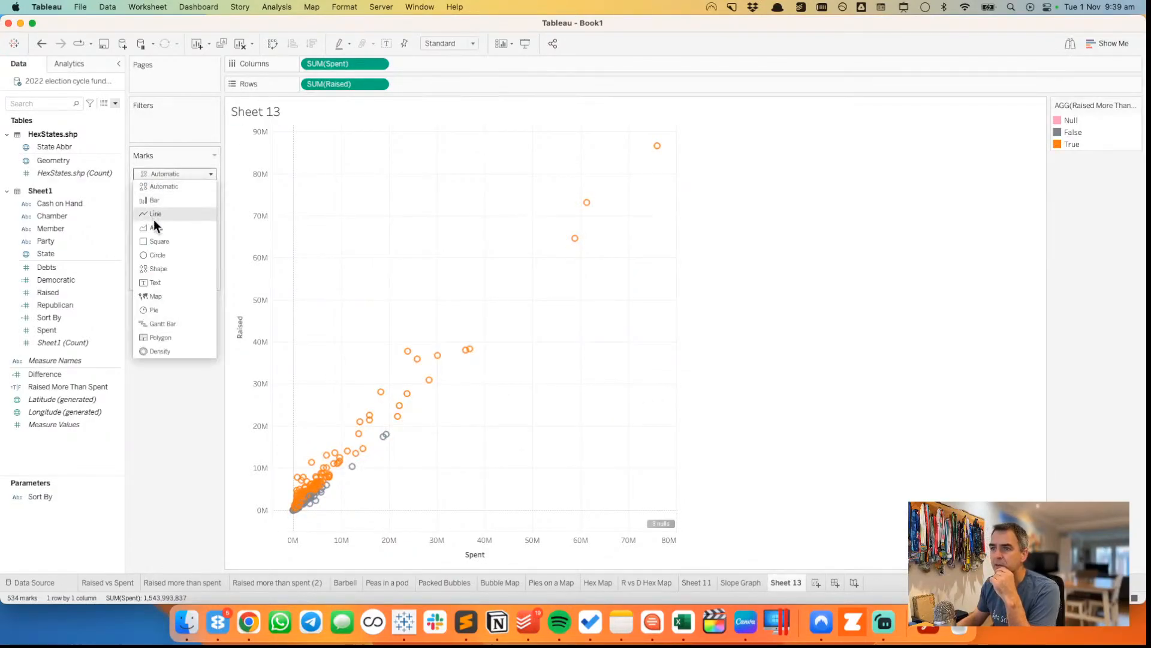
click(157, 255)
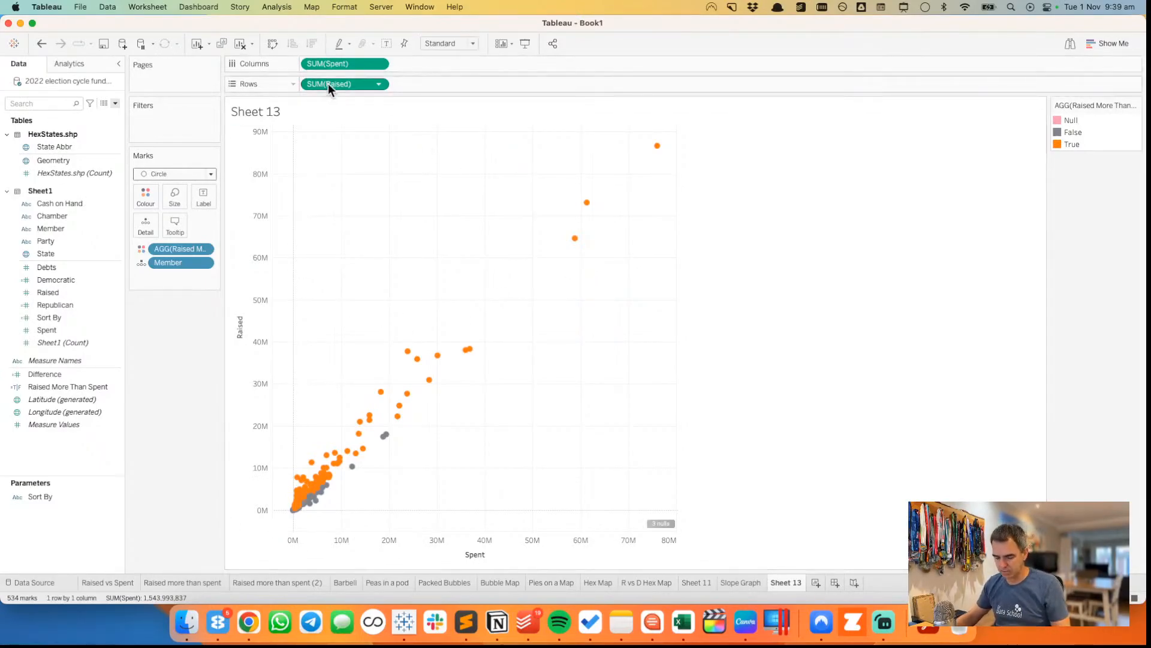
- Add a second Raised measure to Columns and hide its marks using the Automatic mark type, the smallest size and 0% opacity
drag(328, 83, 415, 63)
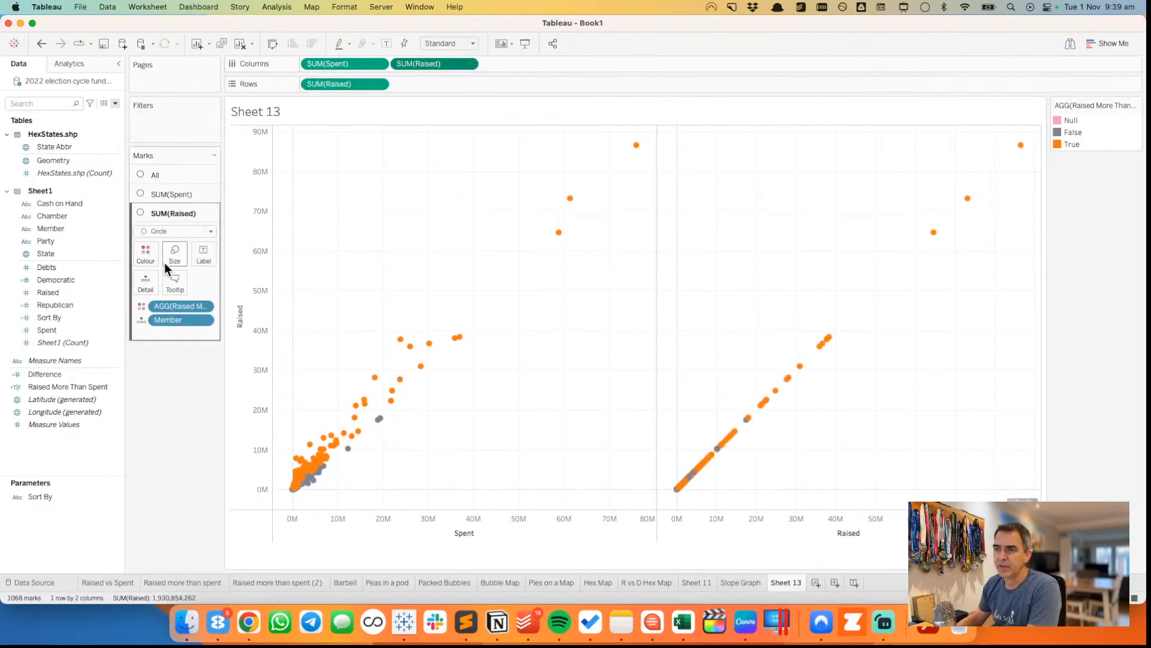
click(156, 231)
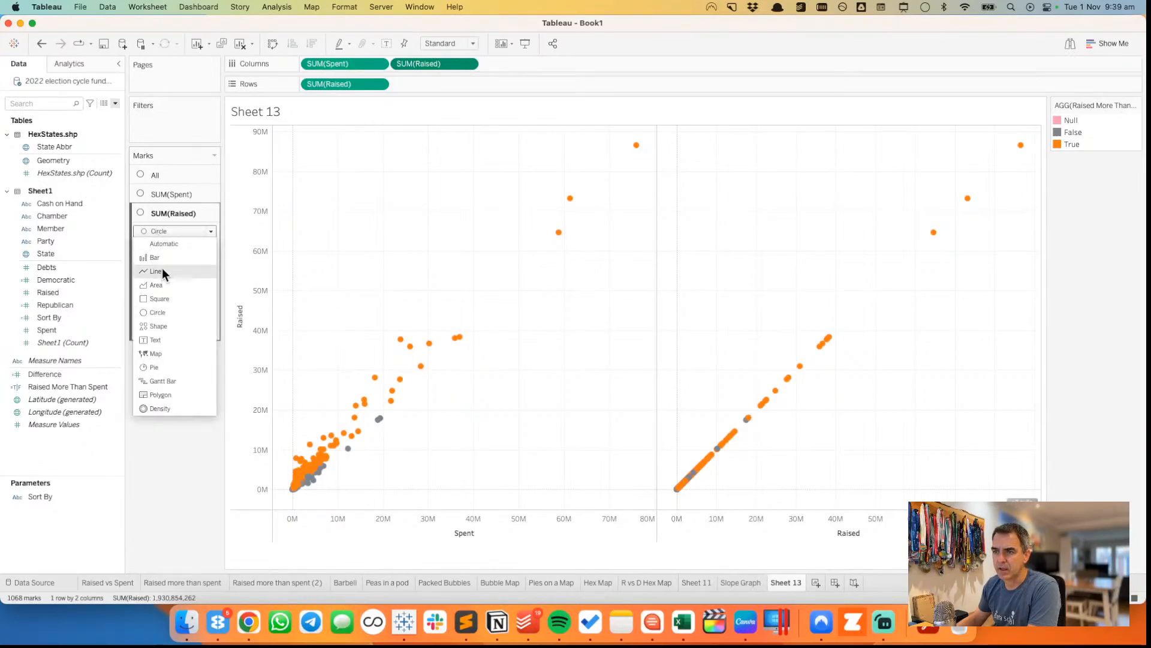
click(162, 244)
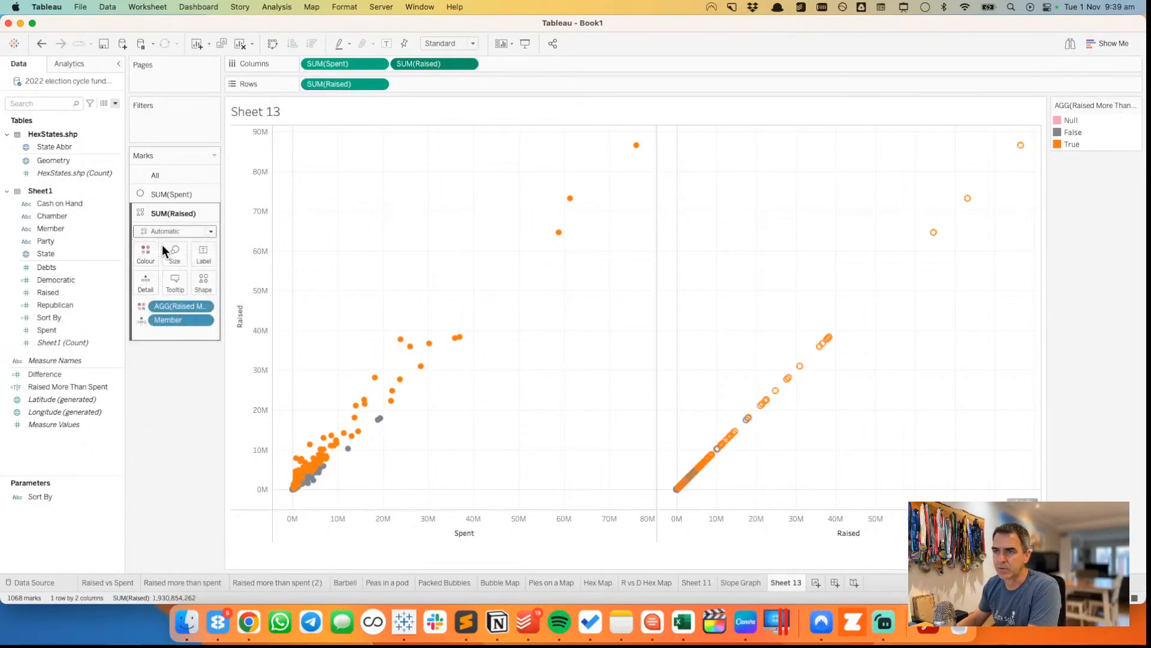
click(172, 254)
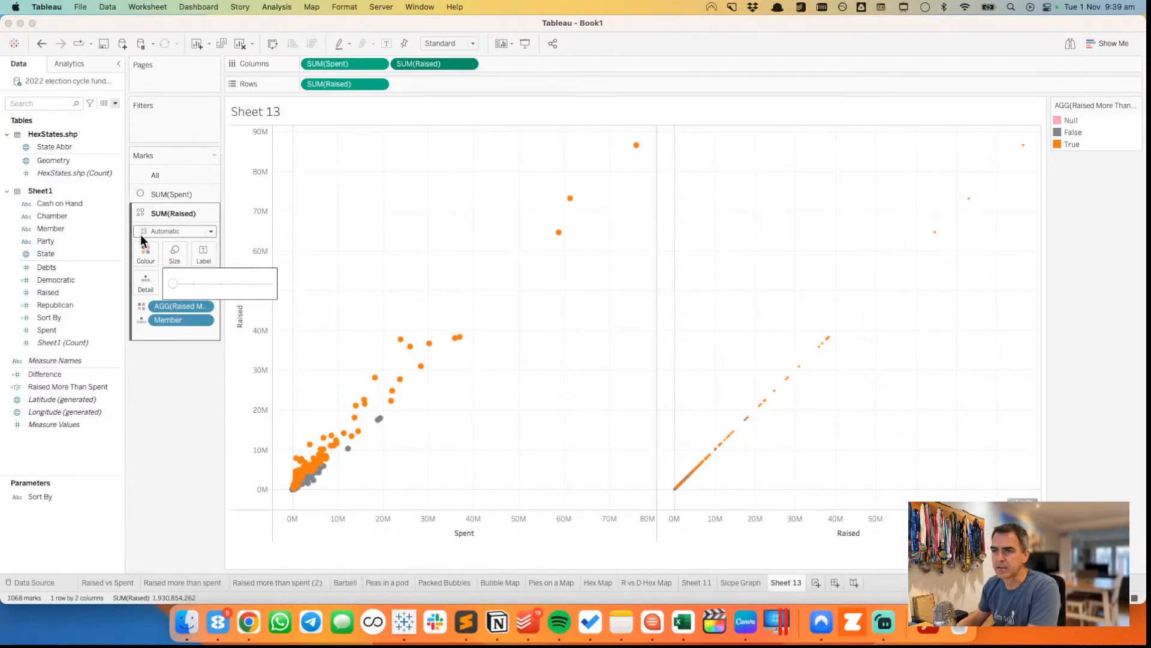
click(144, 250)
drag(203, 322, 111, 324)
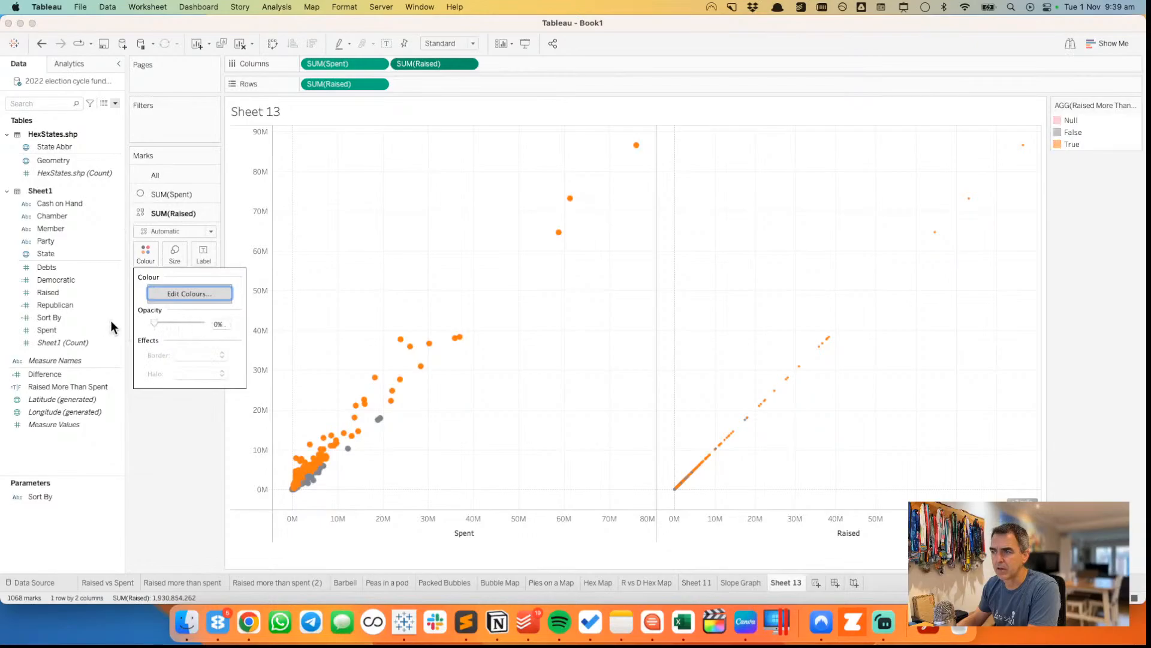
click(524, 360)
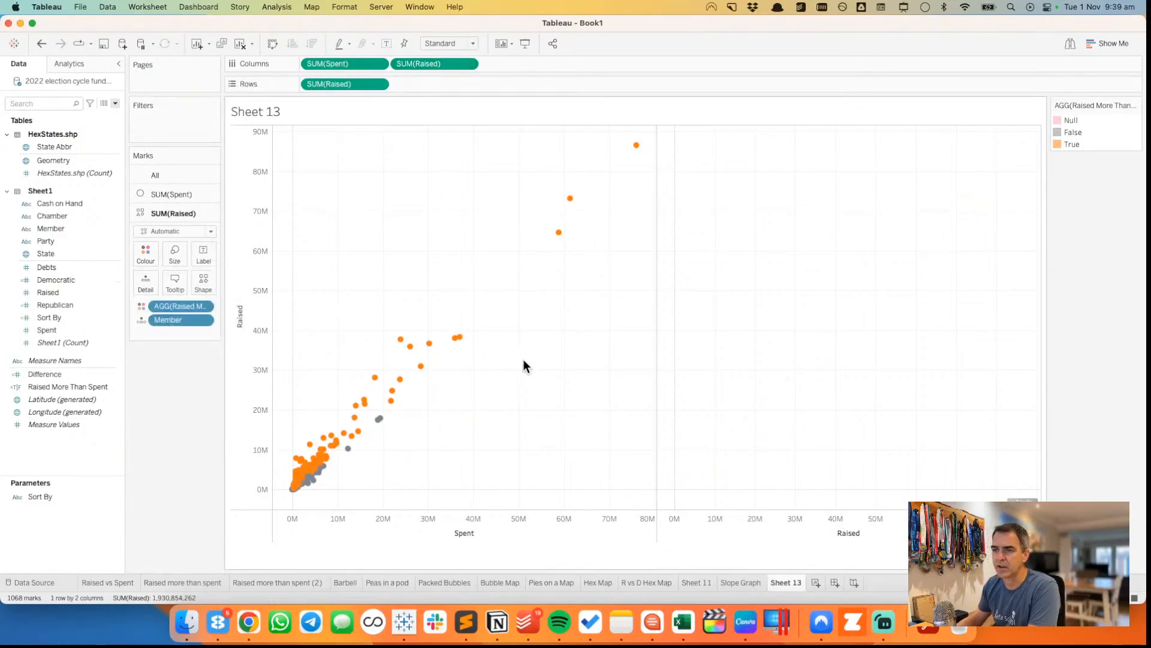
- Combine Spent and Raised on Columns into a synchronised dual axis and remove Measure Names from all marks
click(81, 71)
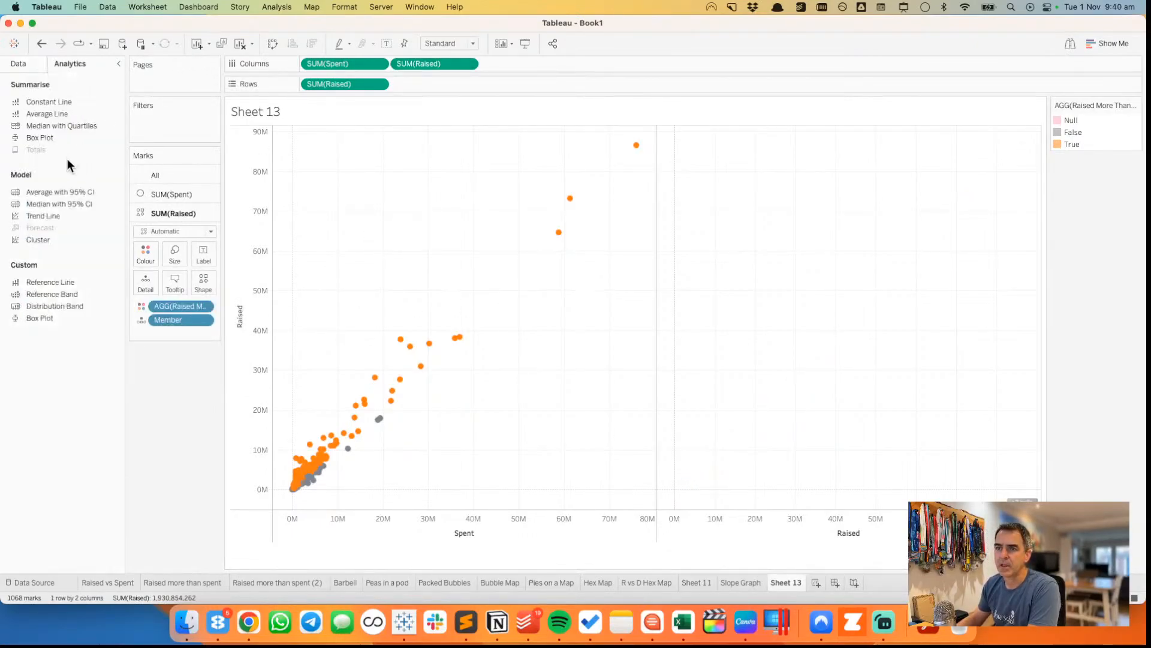
drag(59, 216, 118, 193)
click(470, 64)
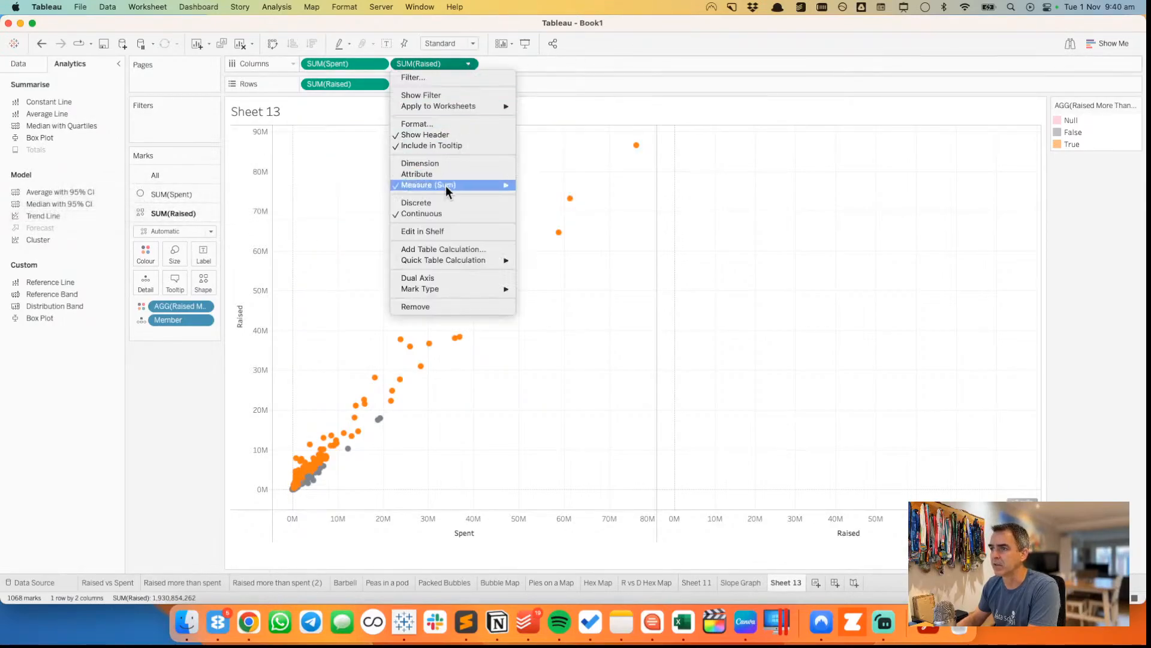
click(438, 275)
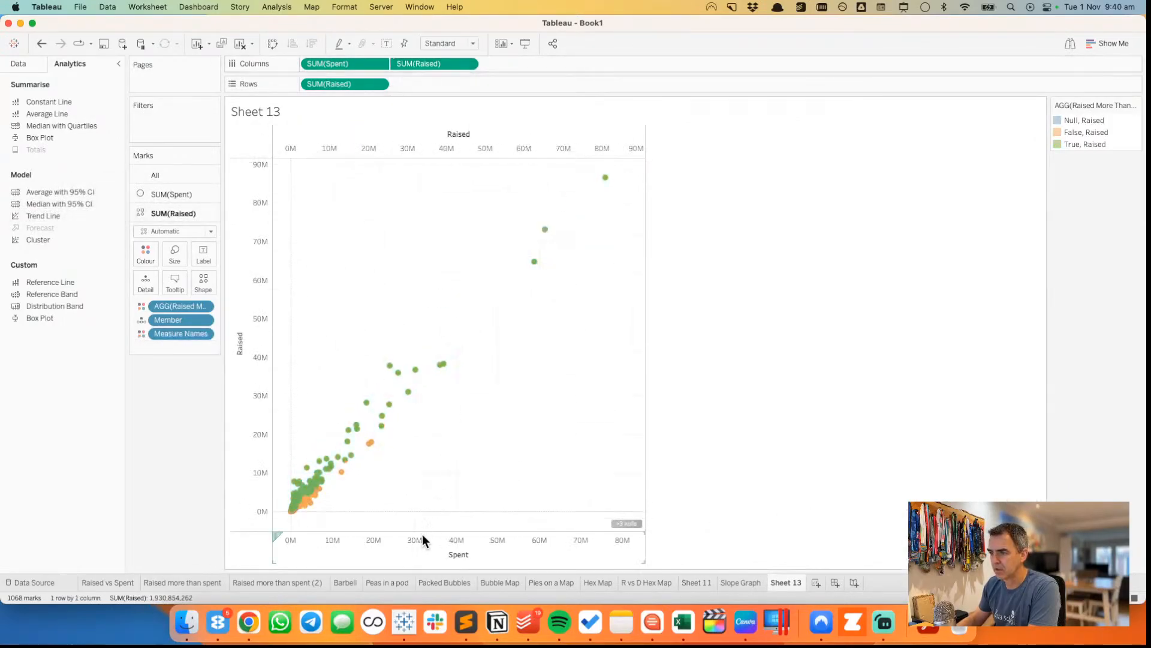
right_click(414, 548)
click(437, 469)
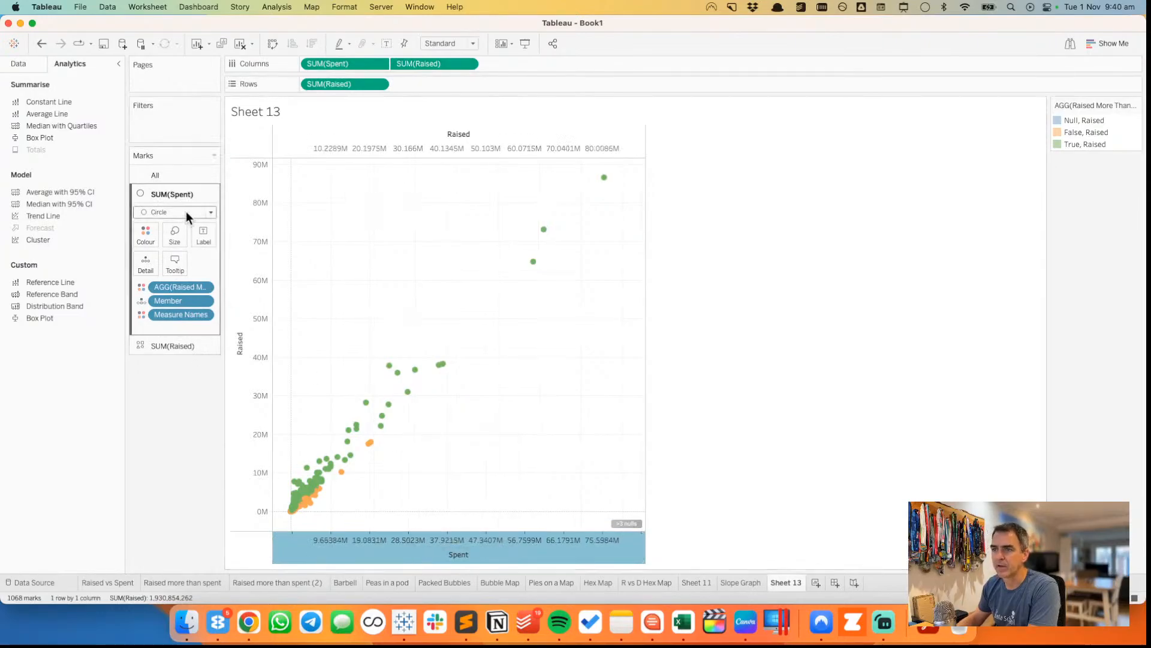
click(169, 179)
drag(176, 300, 165, 417)
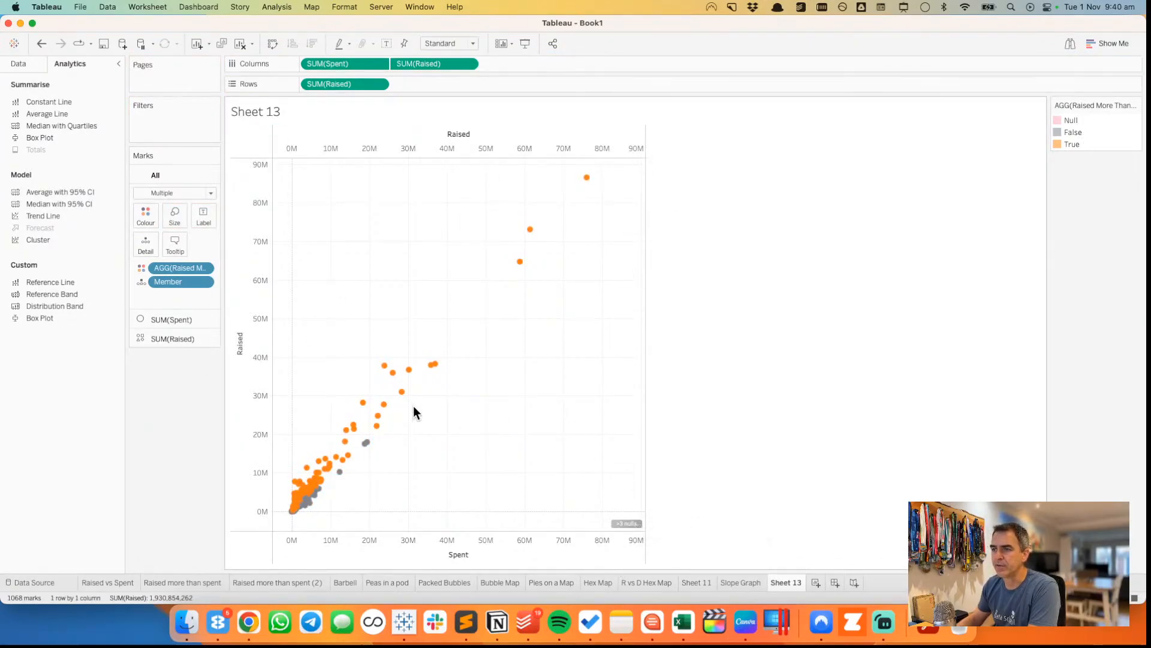
- Restore the second Raised measure on Columns after trying the chart without it, and add a linear trend line for Raised against Raised
drag(414, 64, 408, 20)
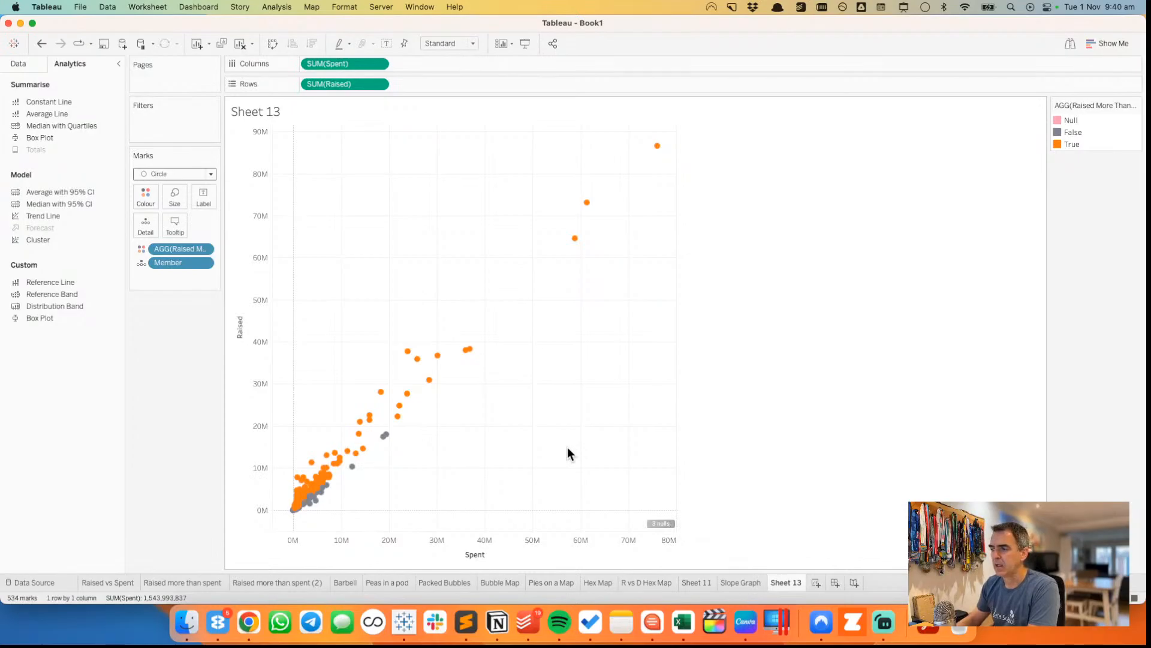
click(41, 47)
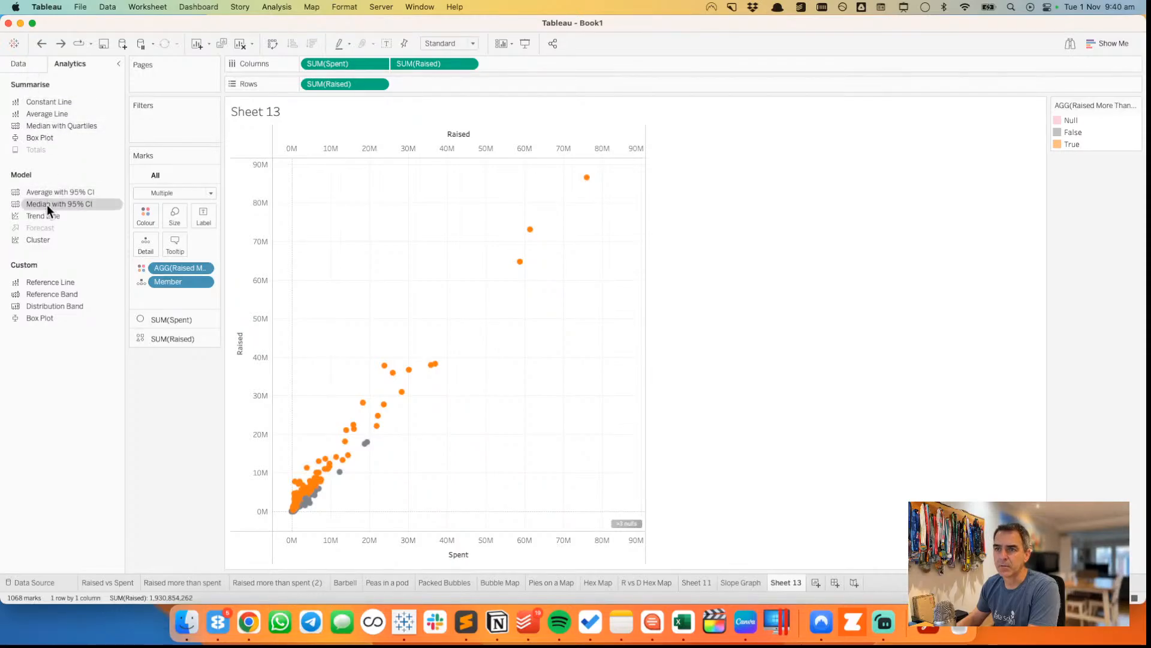
drag(45, 216, 344, 205)
drag(344, 206, 340, 204)
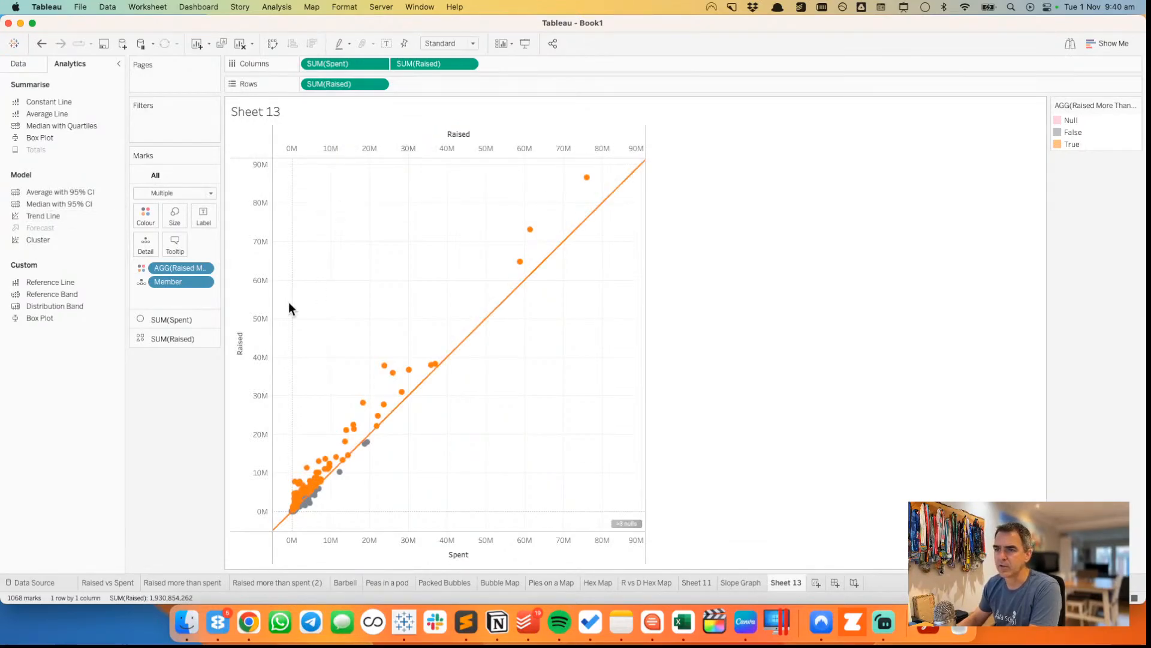
- Format the sheet's trend lines with the thinnest width, 100% opacity and a dark grey colour
click(476, 328)
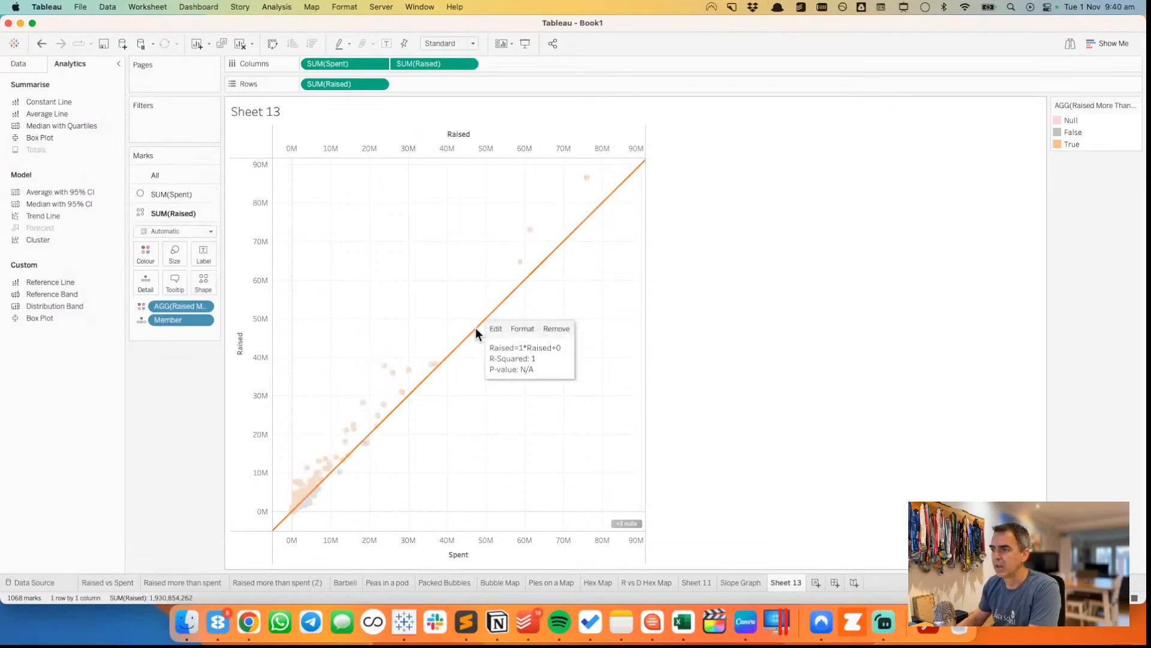
click(521, 328)
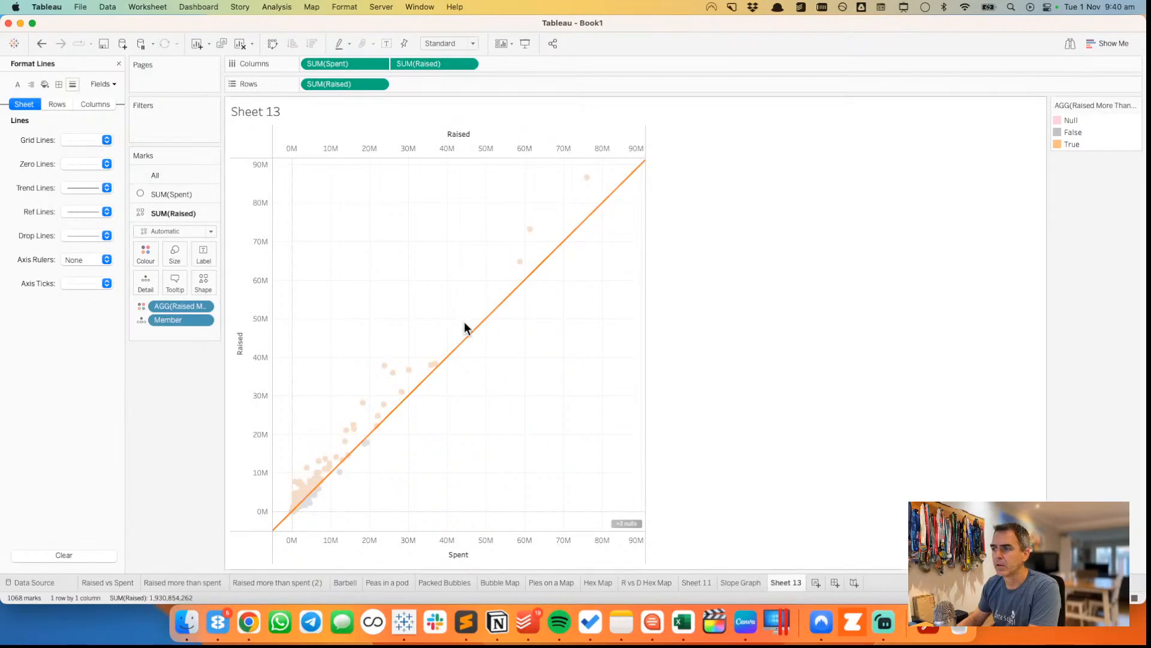
click(75, 188)
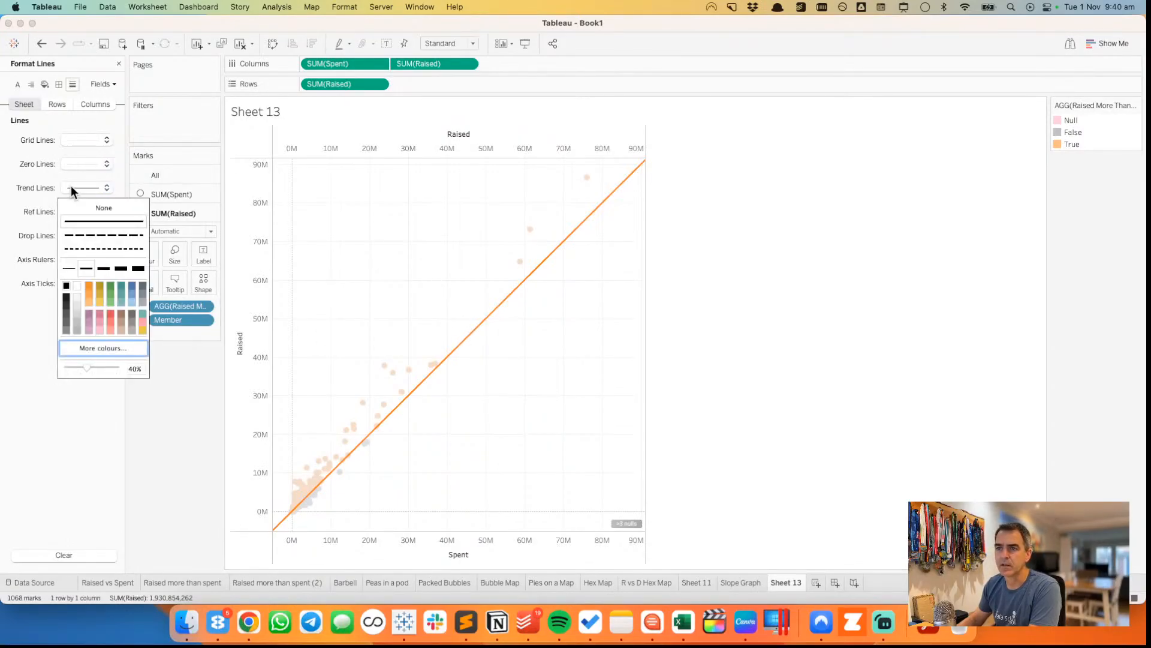
click(70, 269)
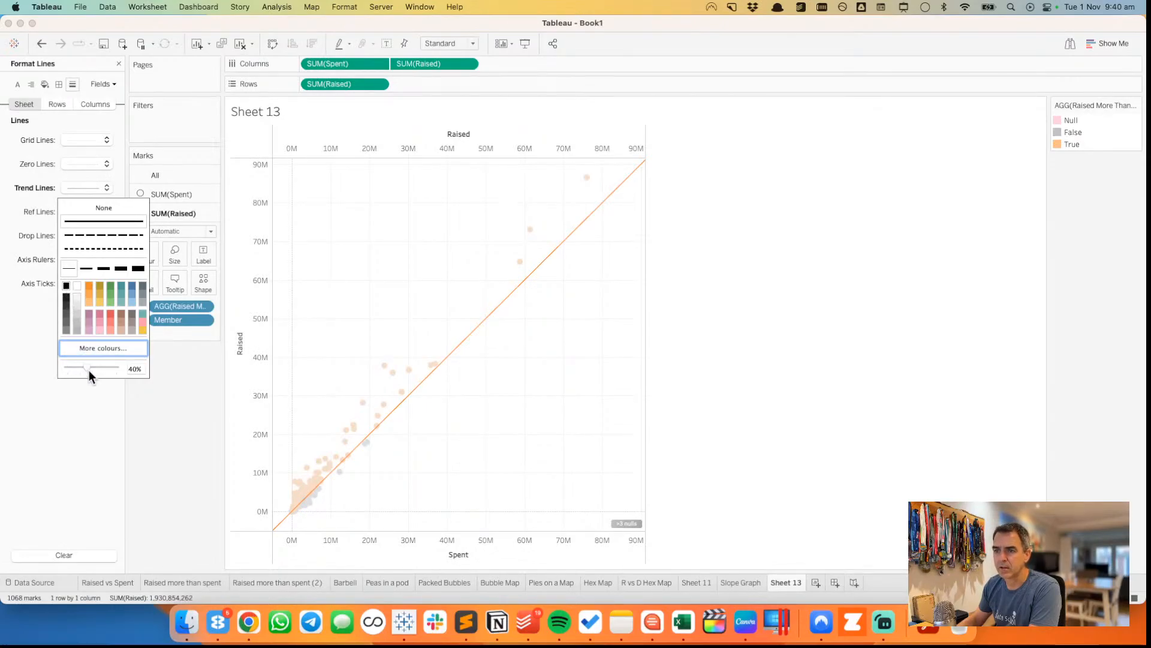
drag(87, 367, 118, 367)
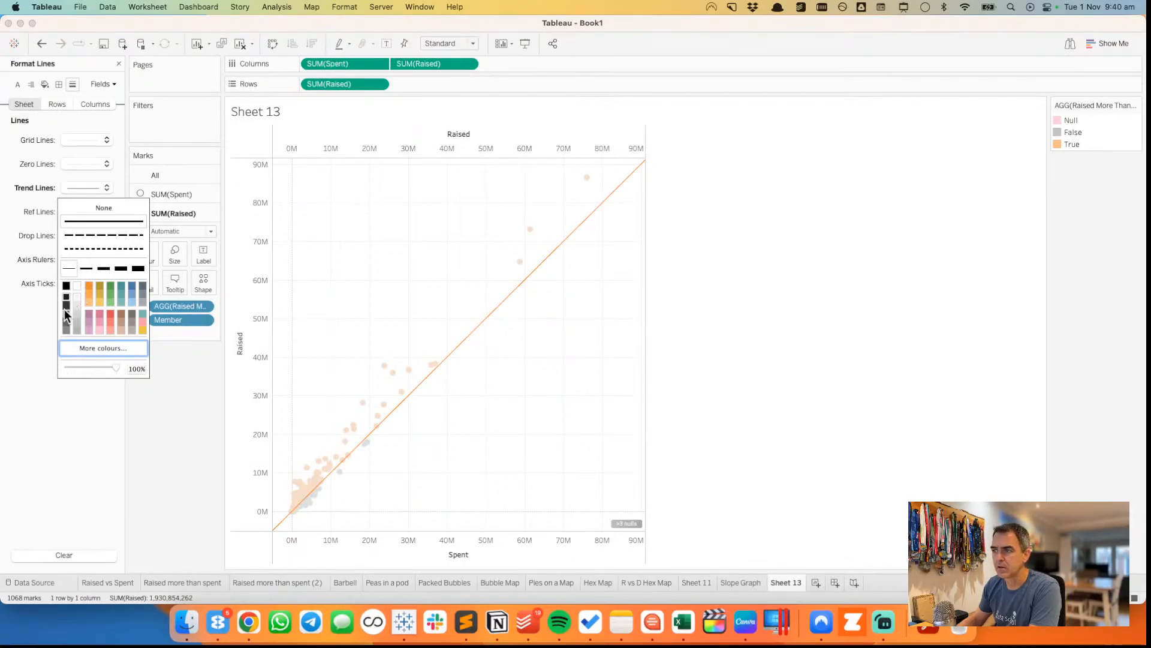
click(356, 265)
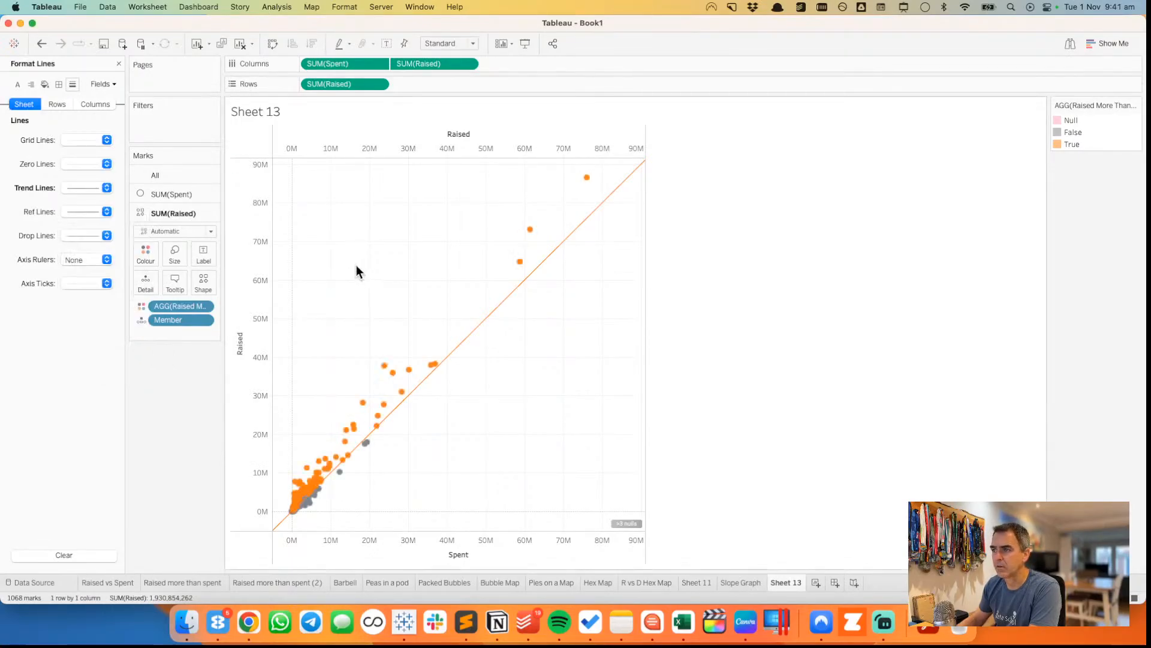
- Format the sheet's trend lines with the long-dash pattern, the thinnest width and a near-black colour
click(495, 309)
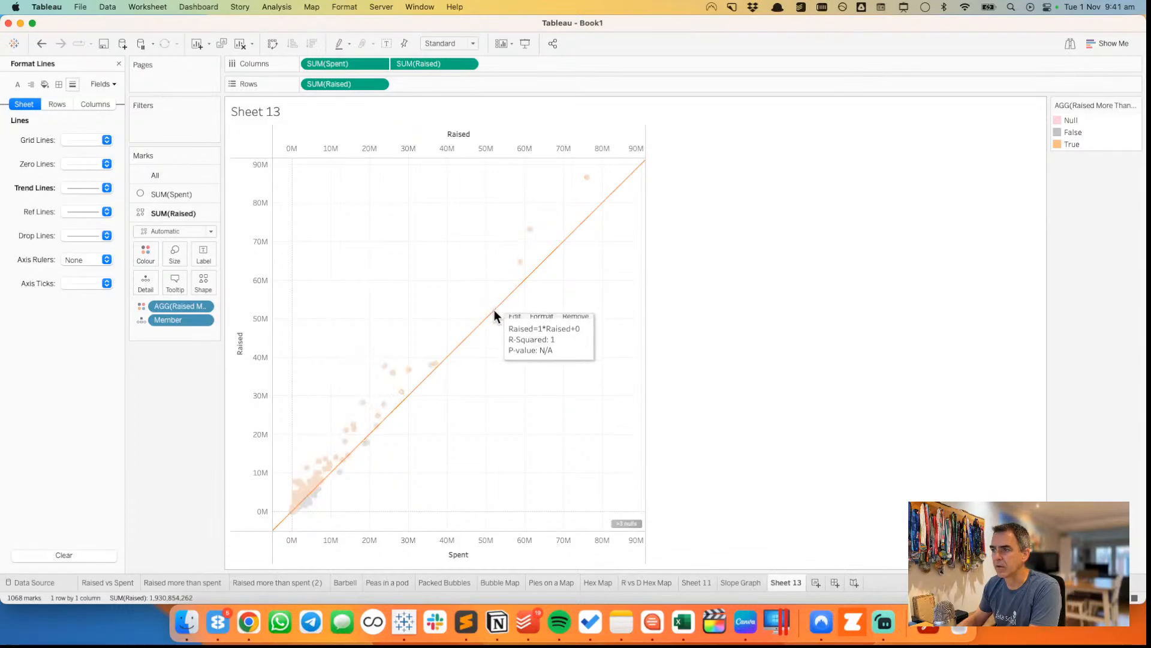
click(548, 308)
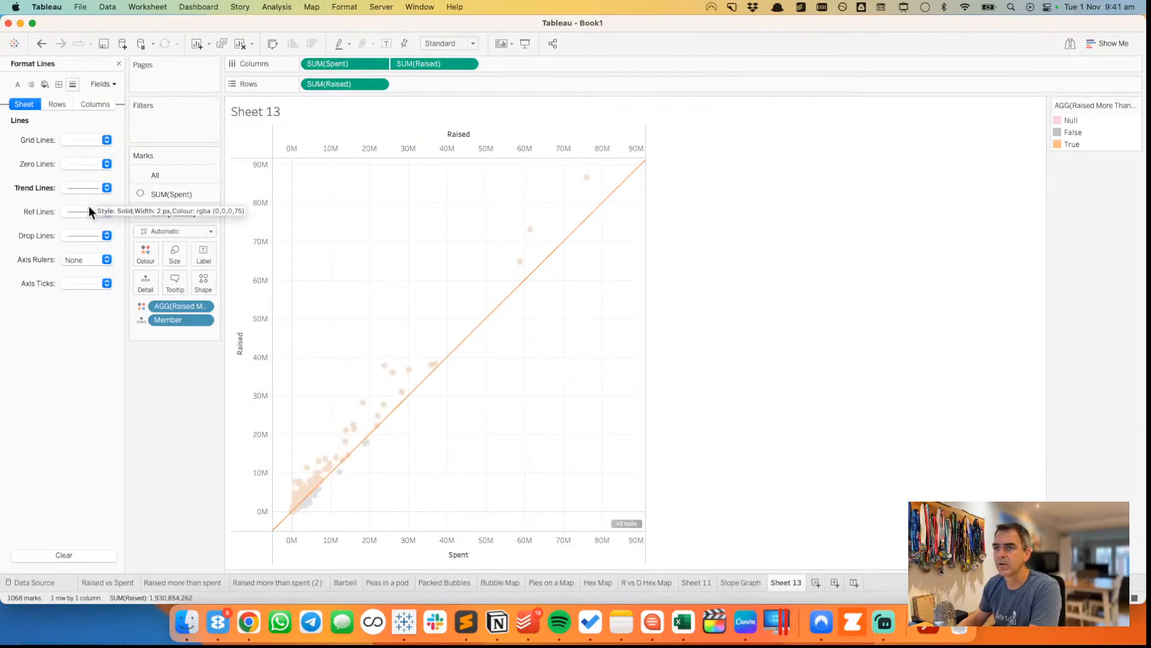
click(75, 186)
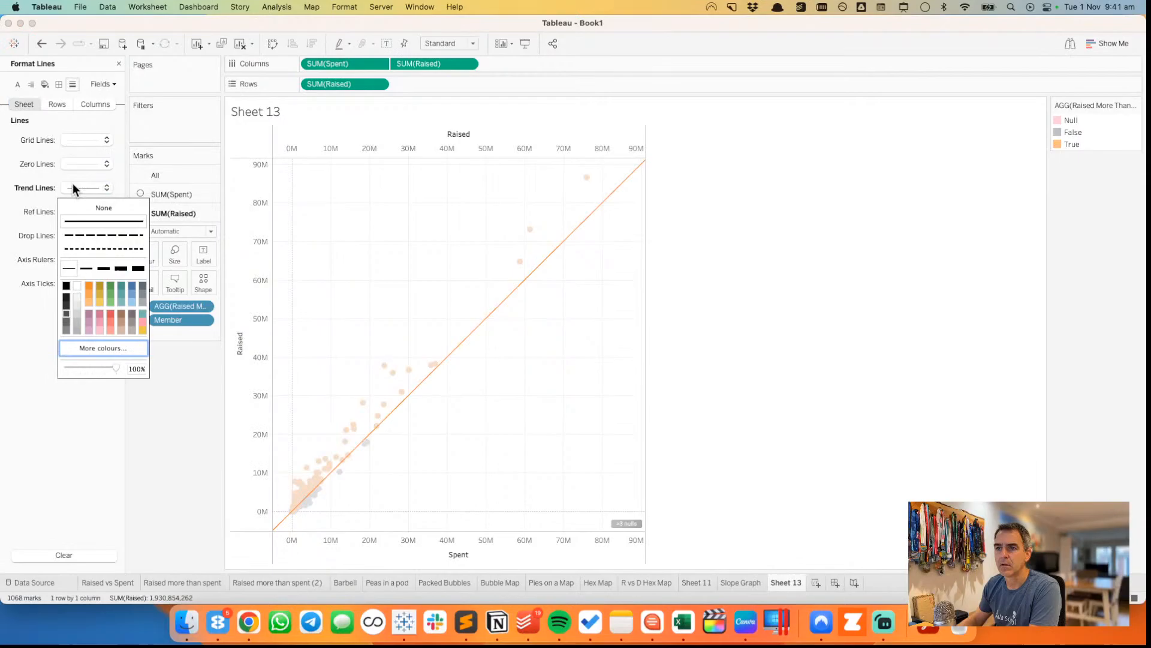
click(91, 285)
click(89, 301)
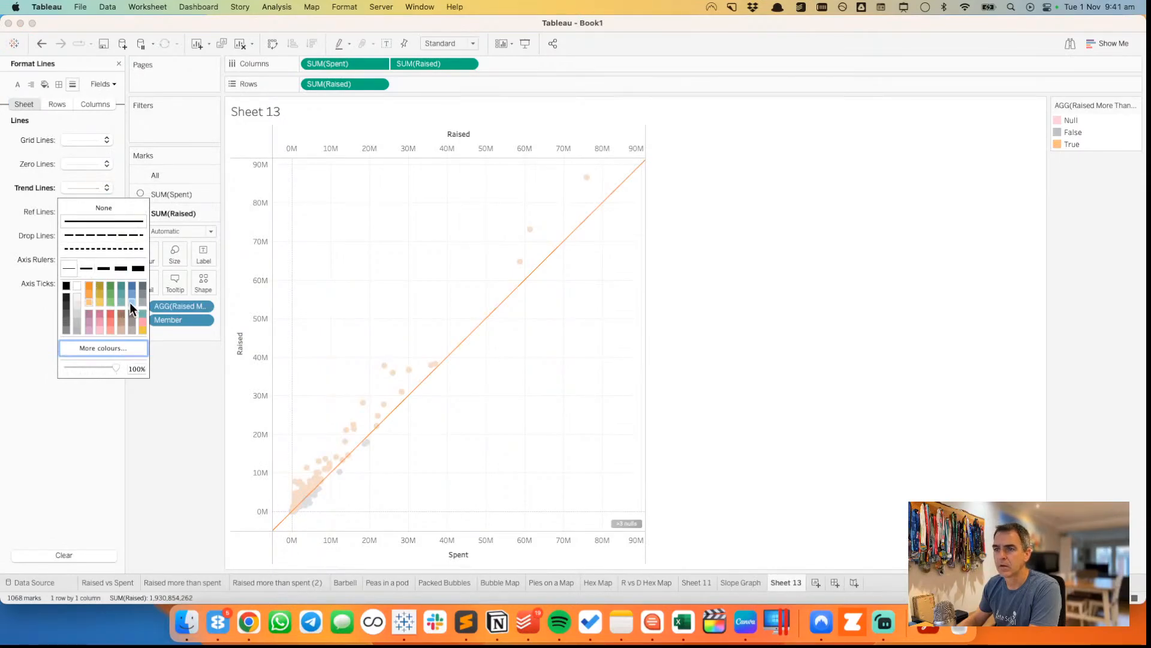
click(144, 285)
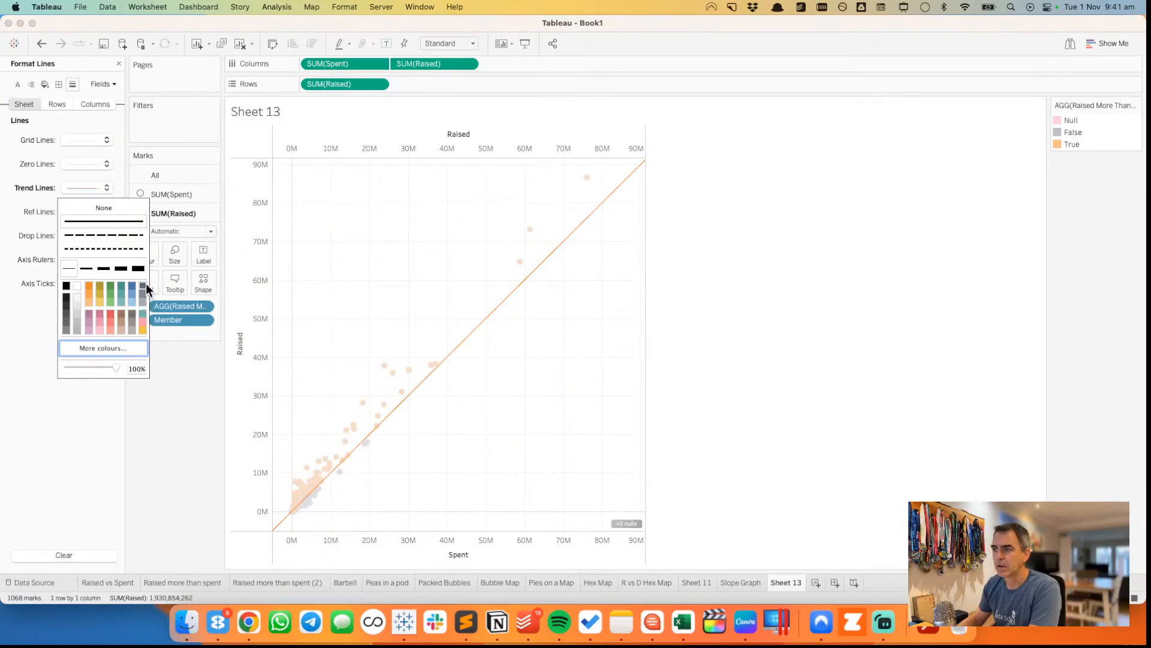
click(65, 288)
click(94, 235)
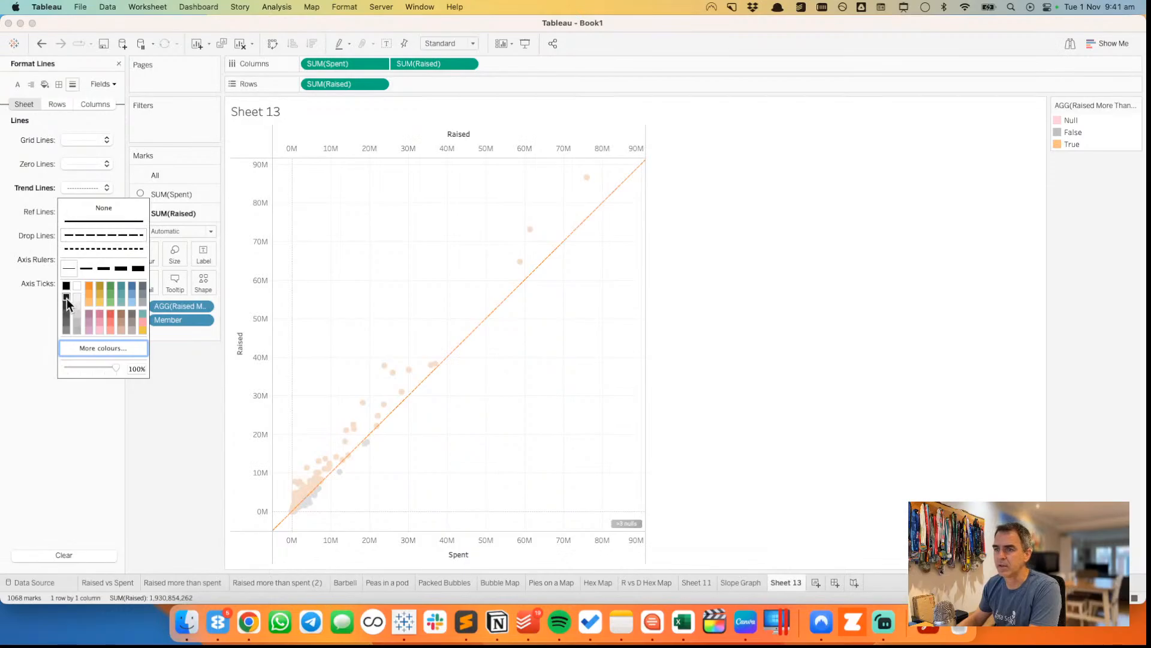
click(86, 269)
click(66, 296)
click(69, 268)
click(294, 234)
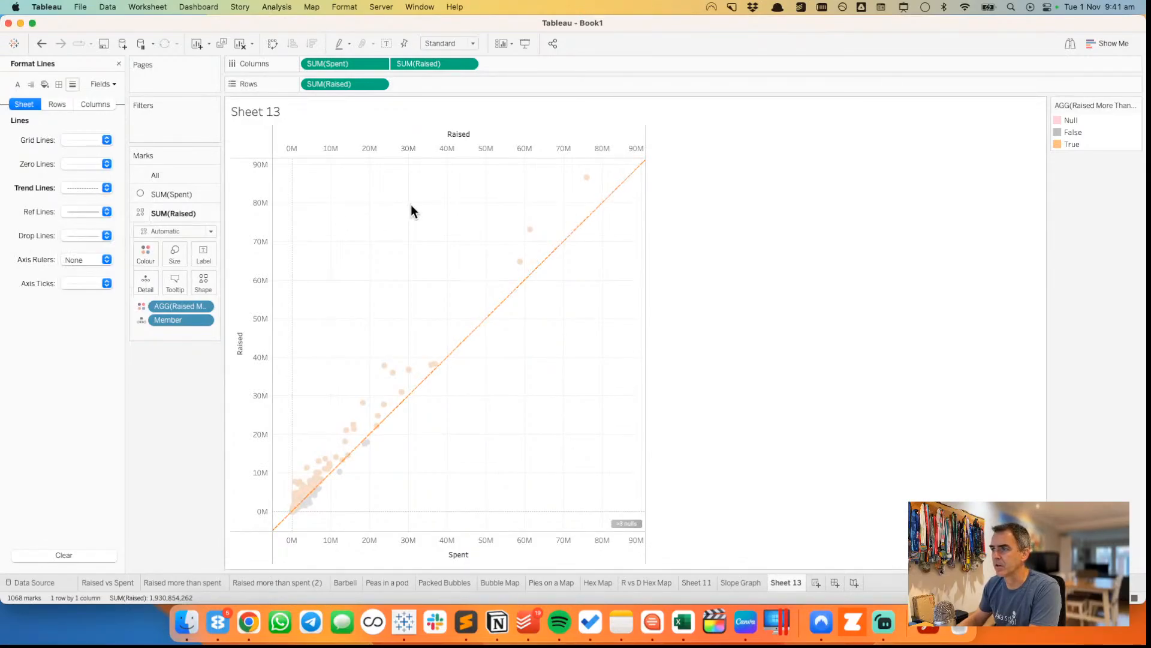
- Turn off the trend line per colour, the recalculated line and tooltips in the trend line options, and close line formatting
right_click(495, 309)
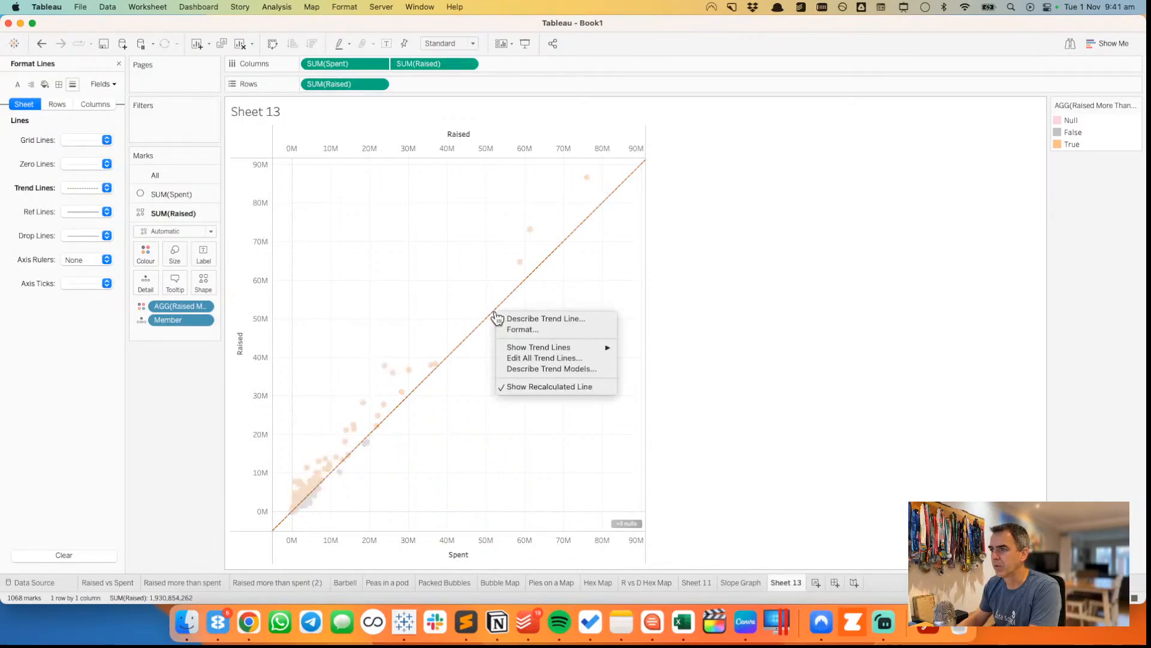
click(526, 359)
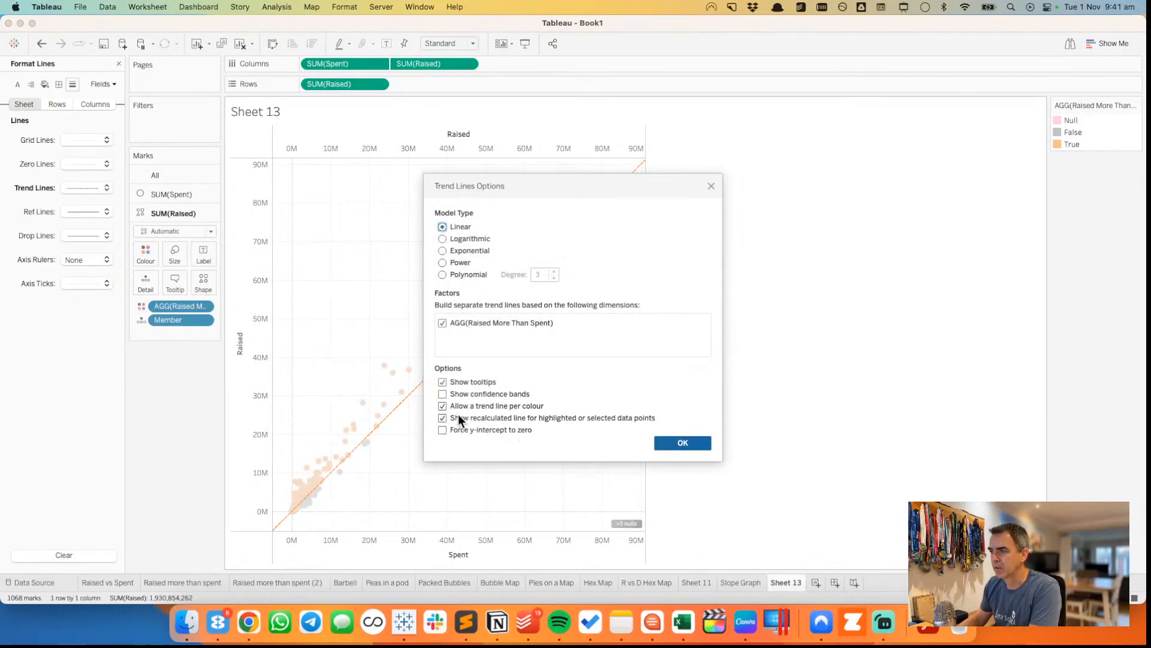
click(444, 406)
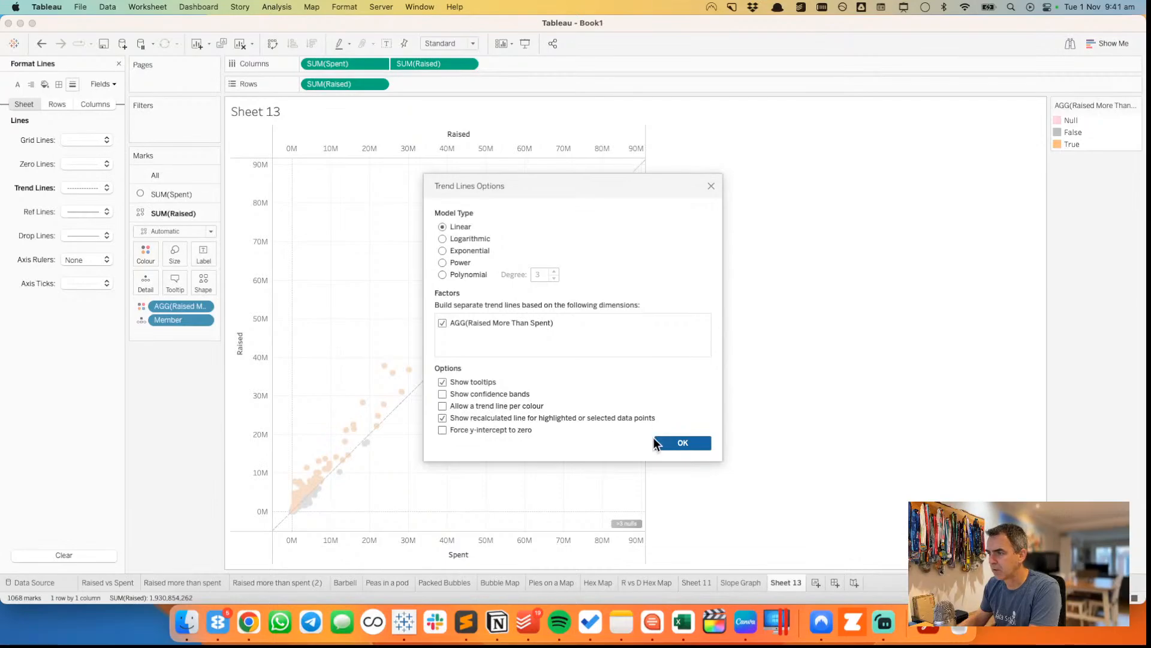
click(443, 418)
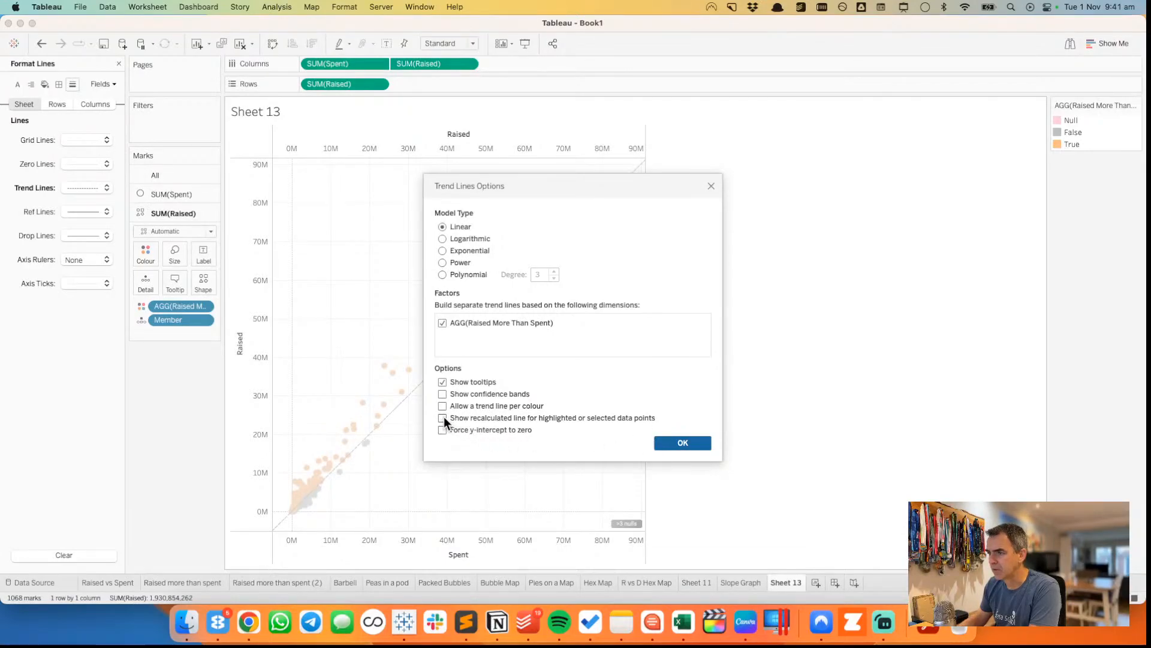
click(442, 382)
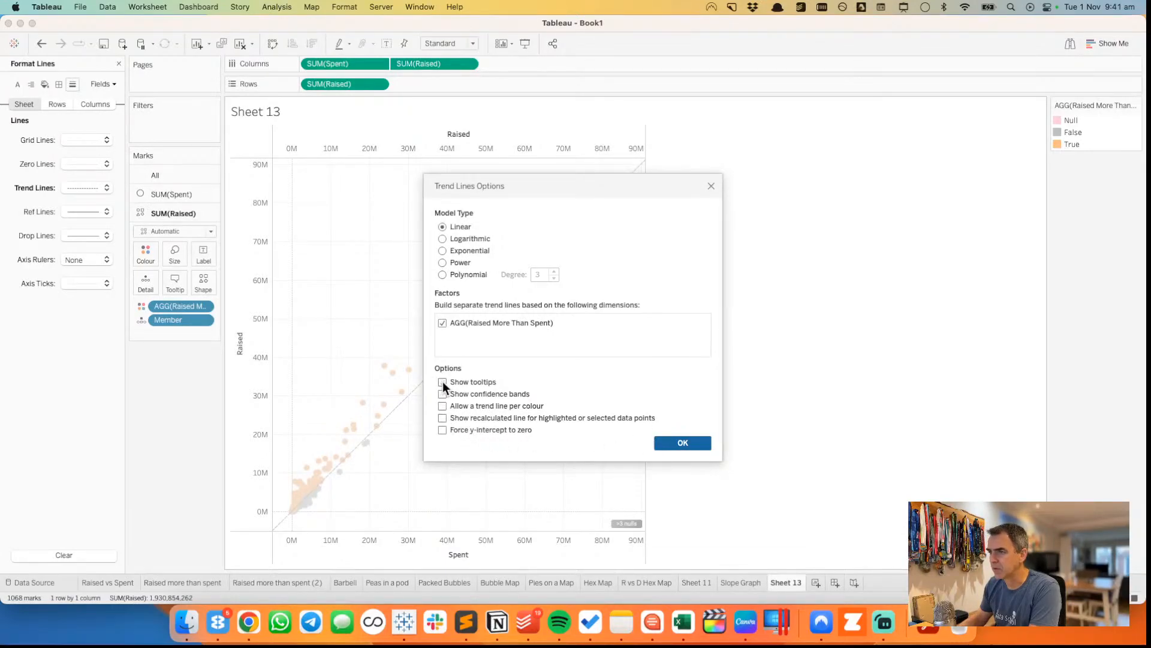
click(682, 442)
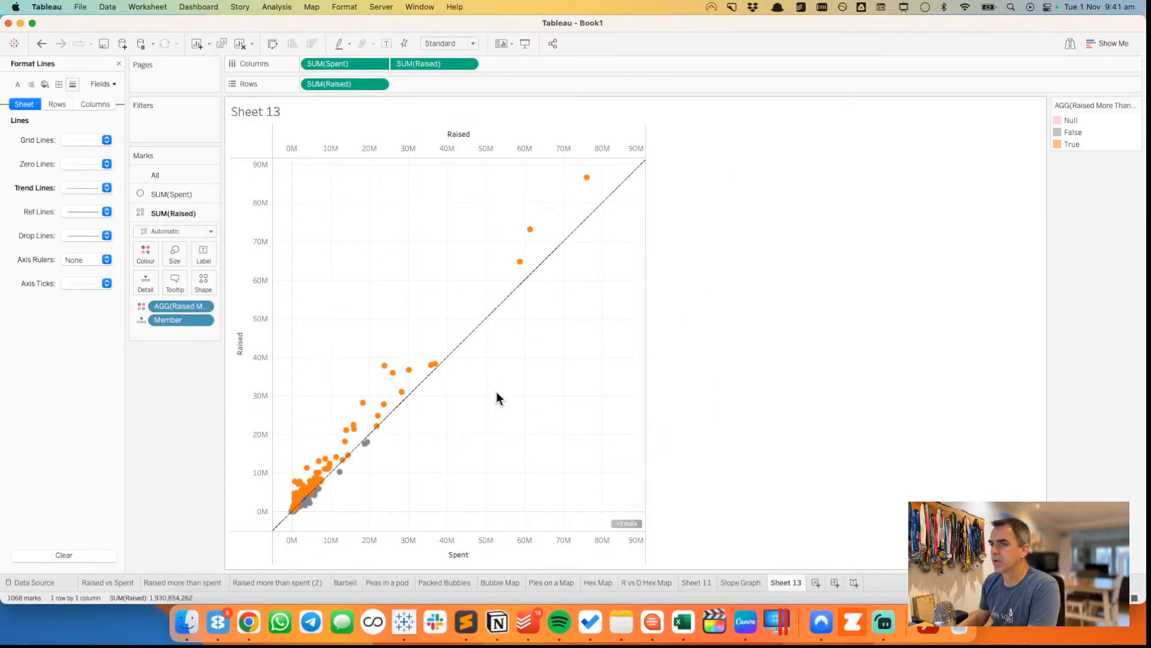
click(118, 63)
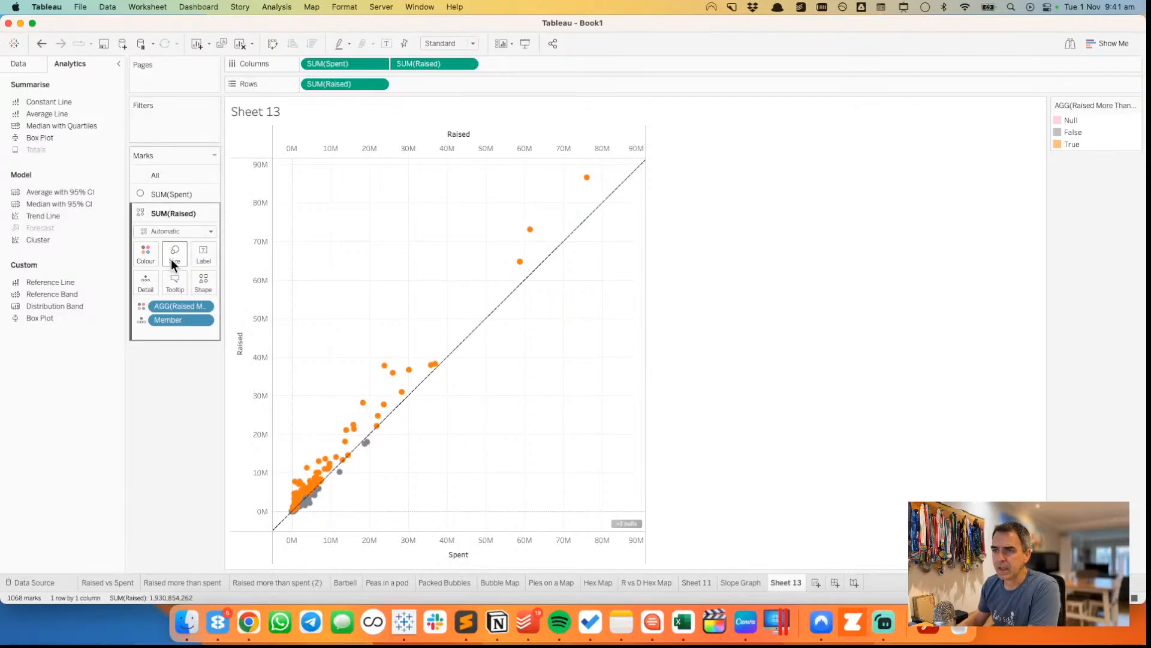
- Set the Spent circles to about 57% opacity and adjust their size to roughly a quarter of the range
click(167, 193)
click(177, 235)
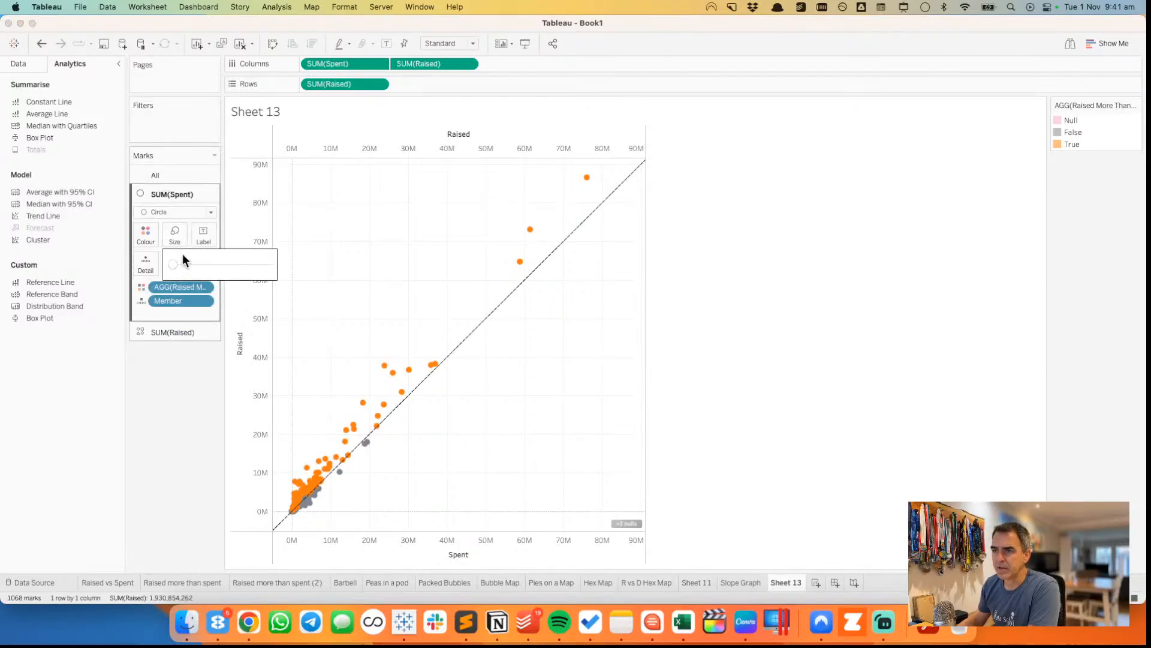
click(171, 263)
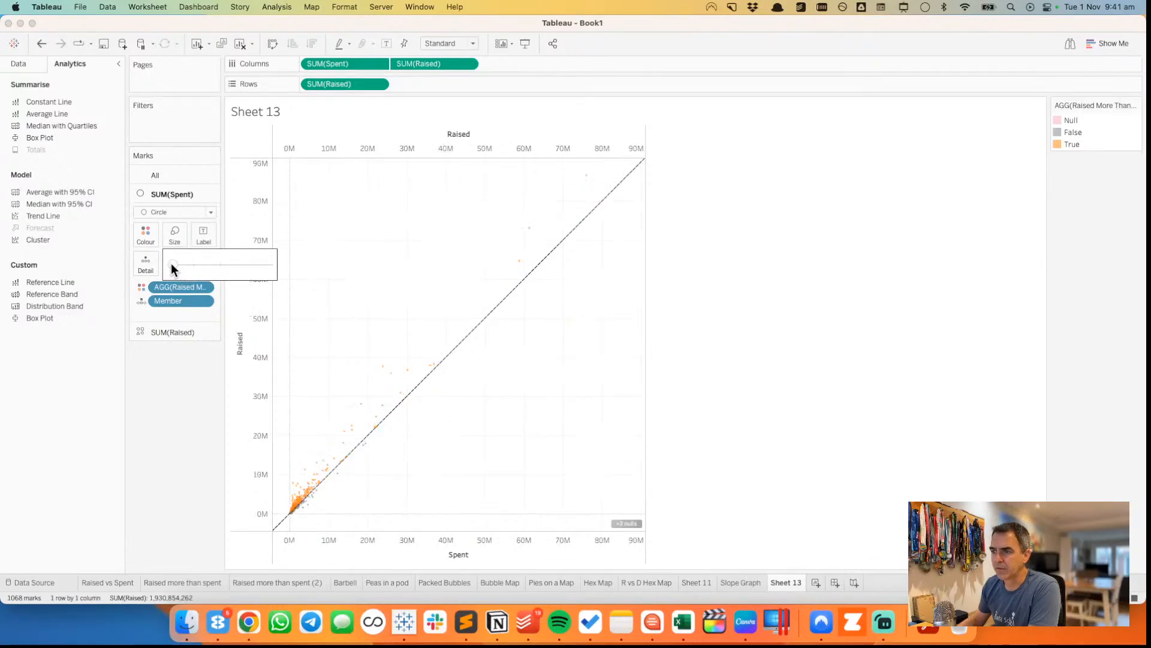
drag(190, 264, 187, 264)
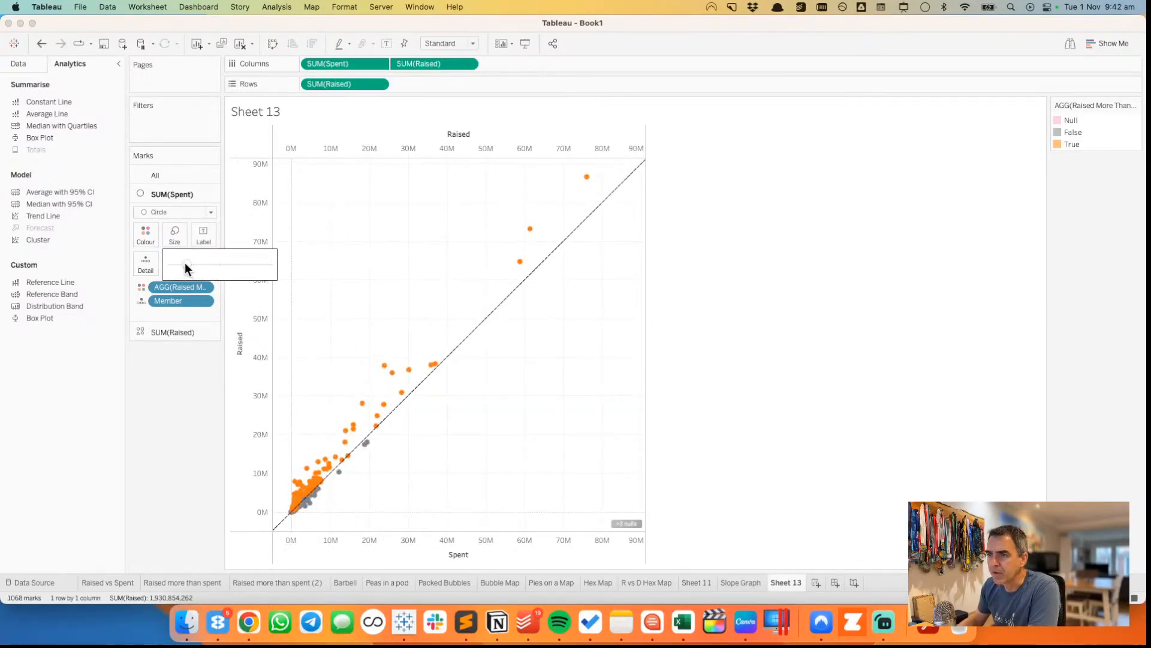
click(147, 236)
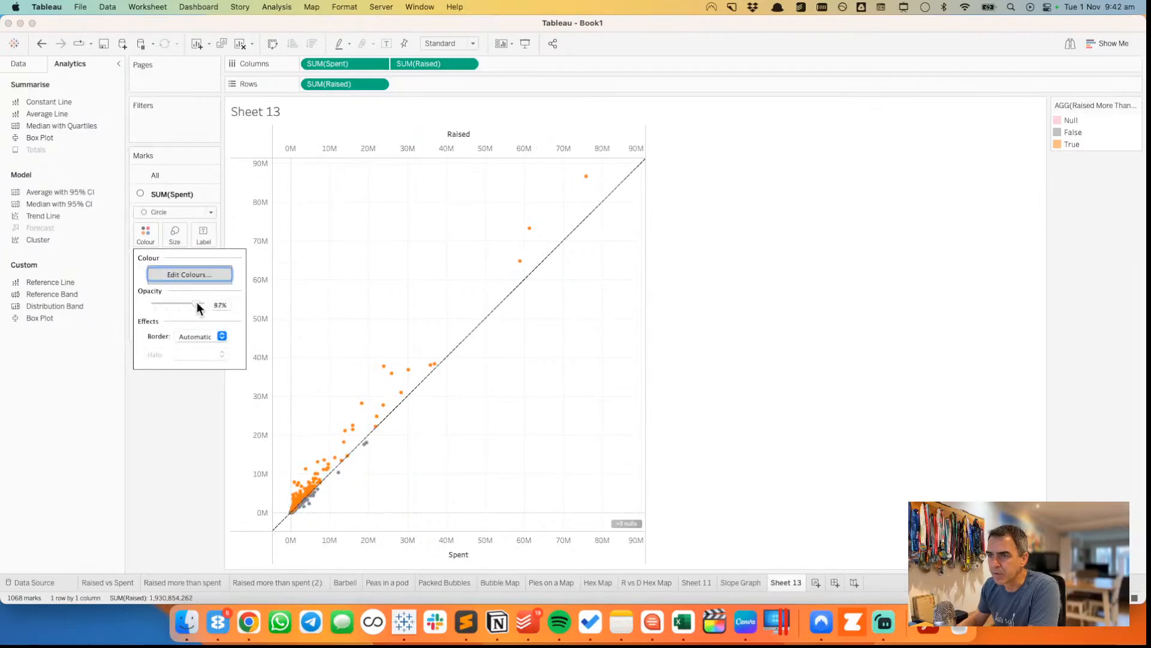
click(175, 234)
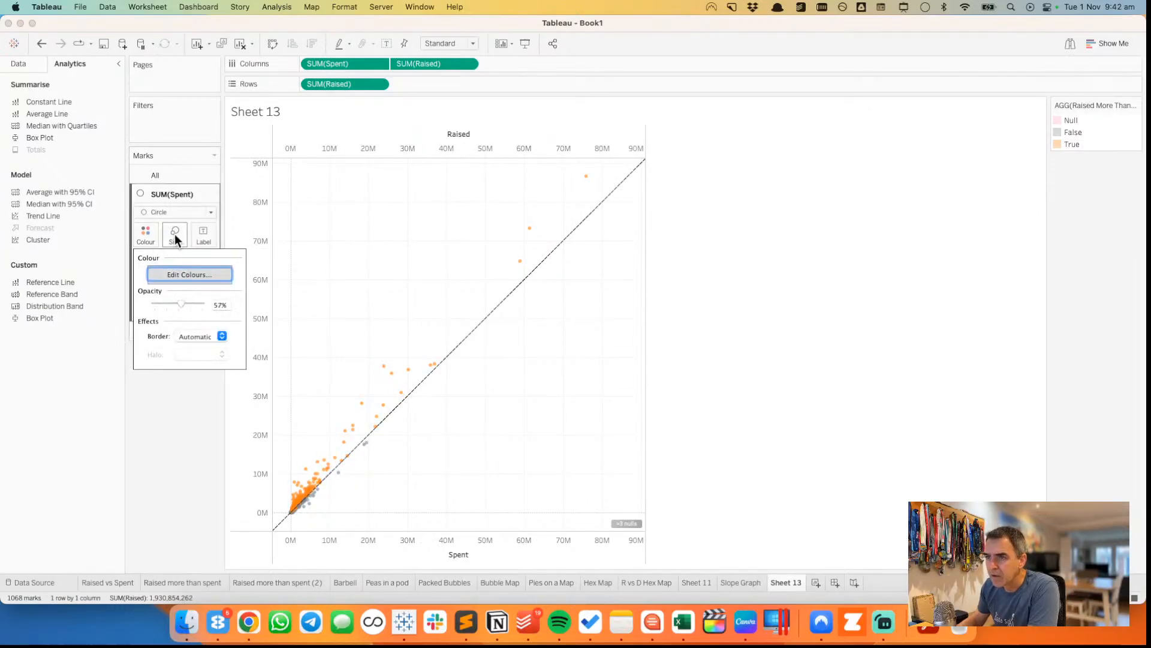
drag(192, 264, 193, 264)
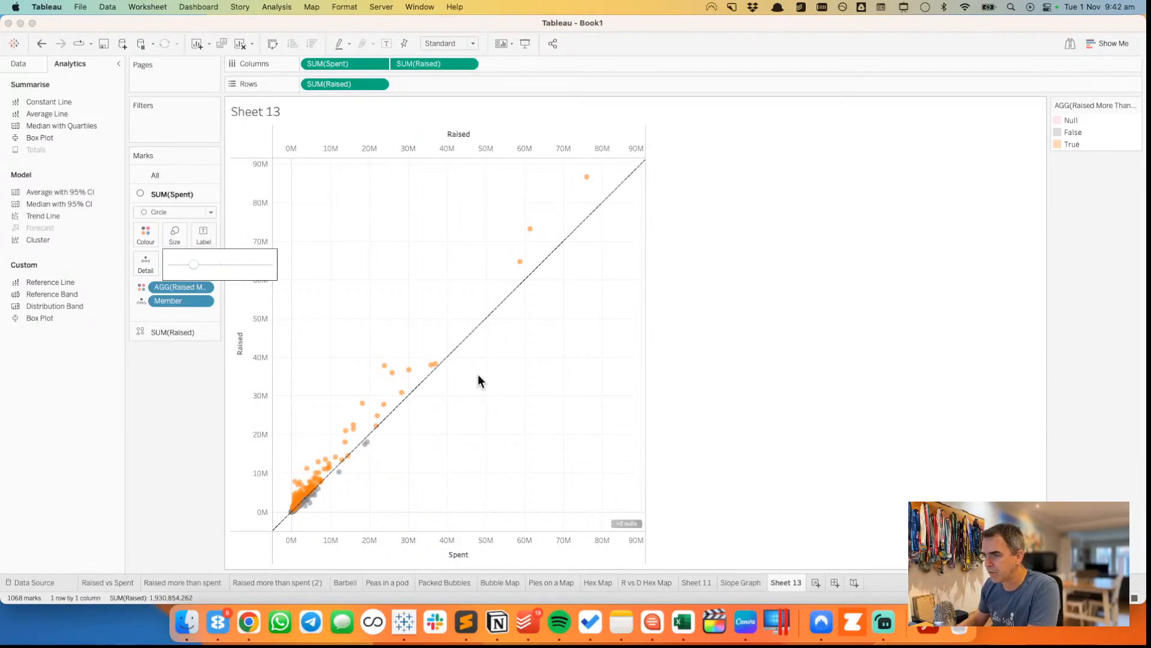
- Rename the Sheet 13 worksheet as Scatterplot
double_click(785, 582)
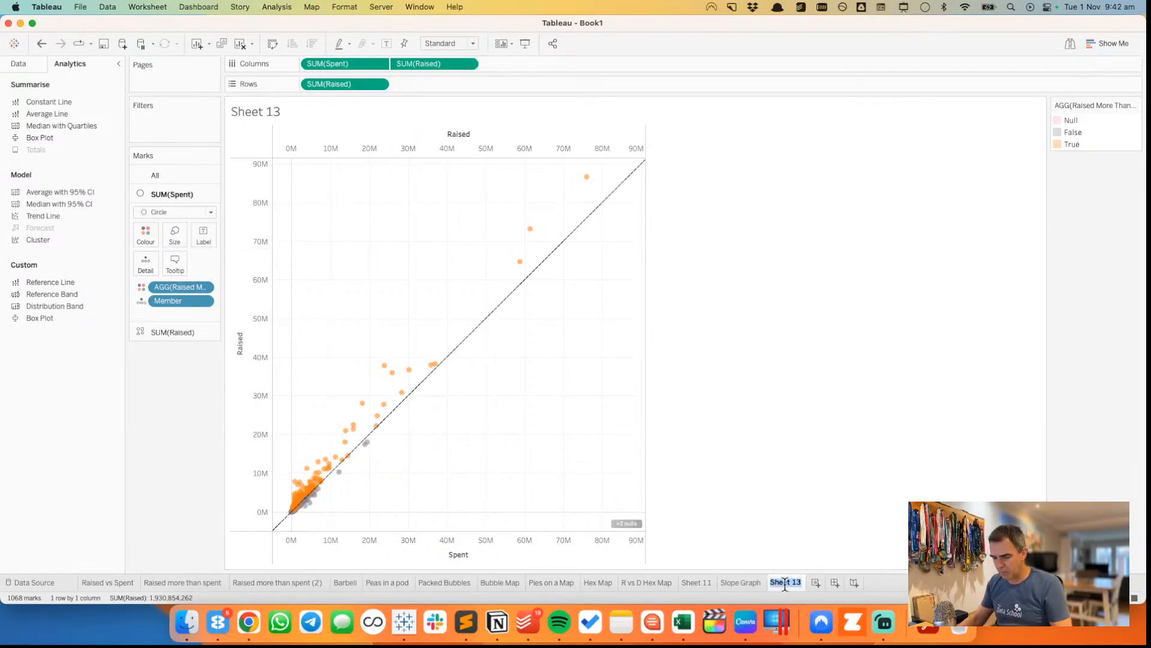
text(Scatterplot)
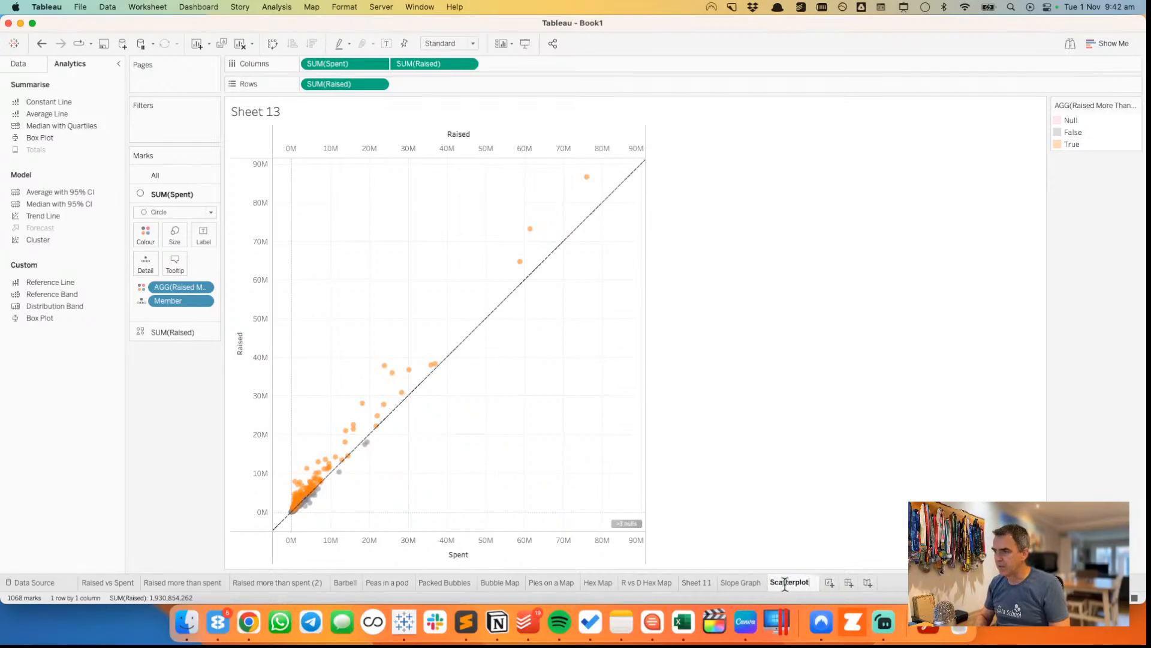
key(Return)
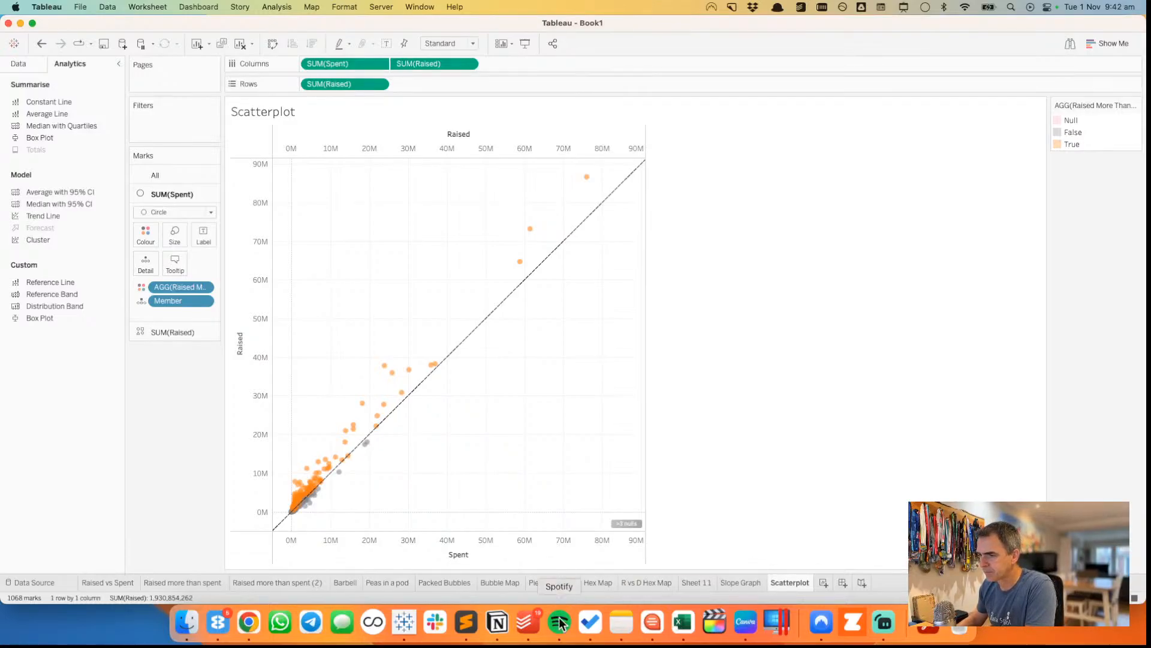
- Switch to Chrome and look through the Visualization Universe chart gallery for further chart types
click(247, 622)
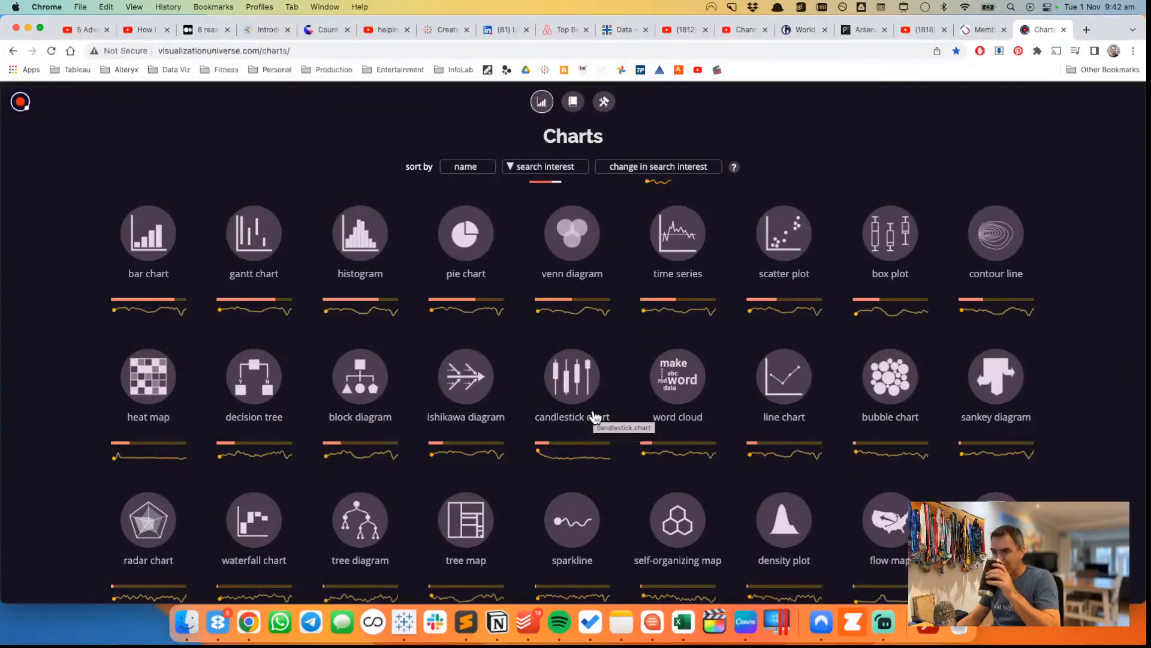
scroll(636, 405, down, 3)
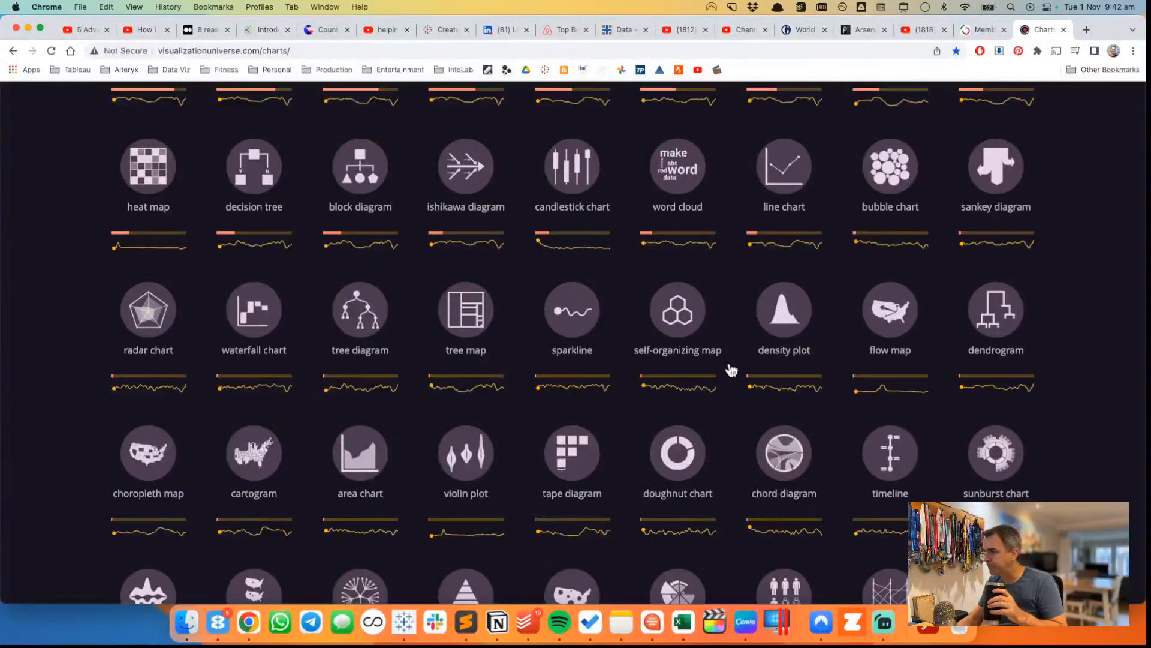
scroll(750, 424, down, 2)
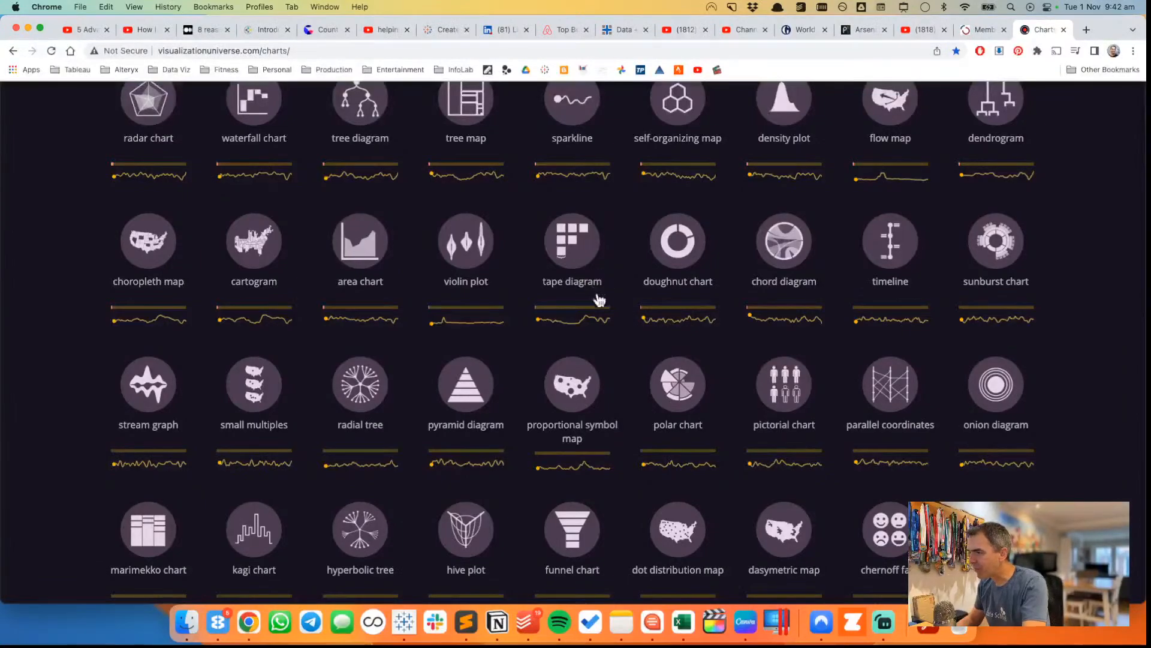
scroll(700, 296, down, 5)
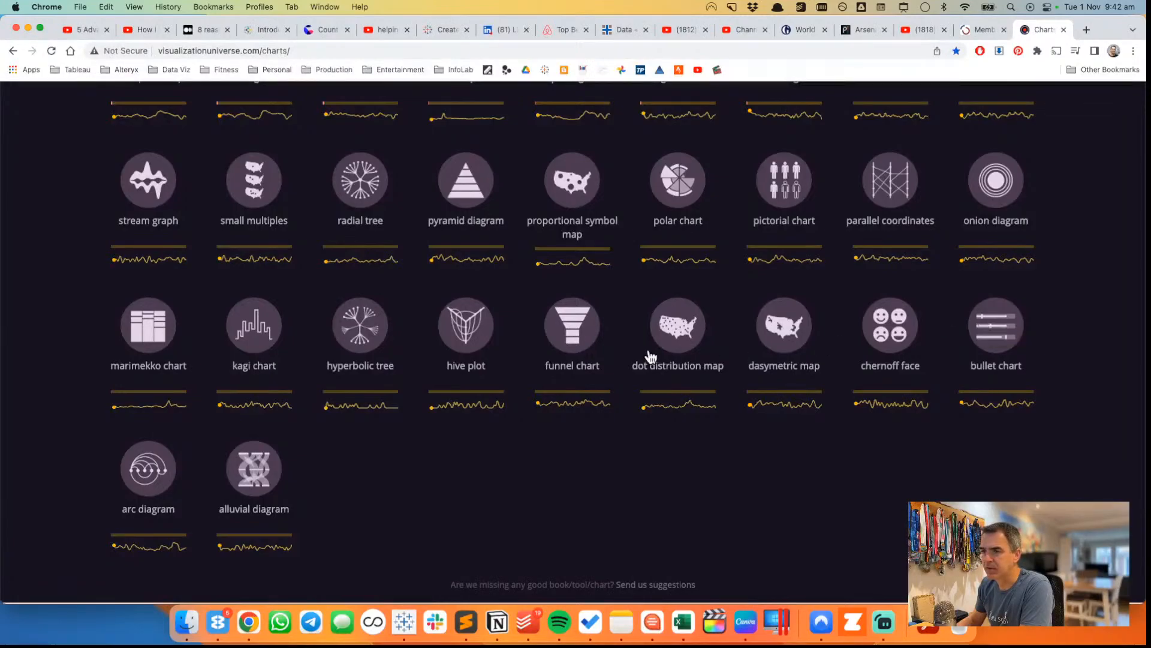
scroll(604, 358, up, 20)
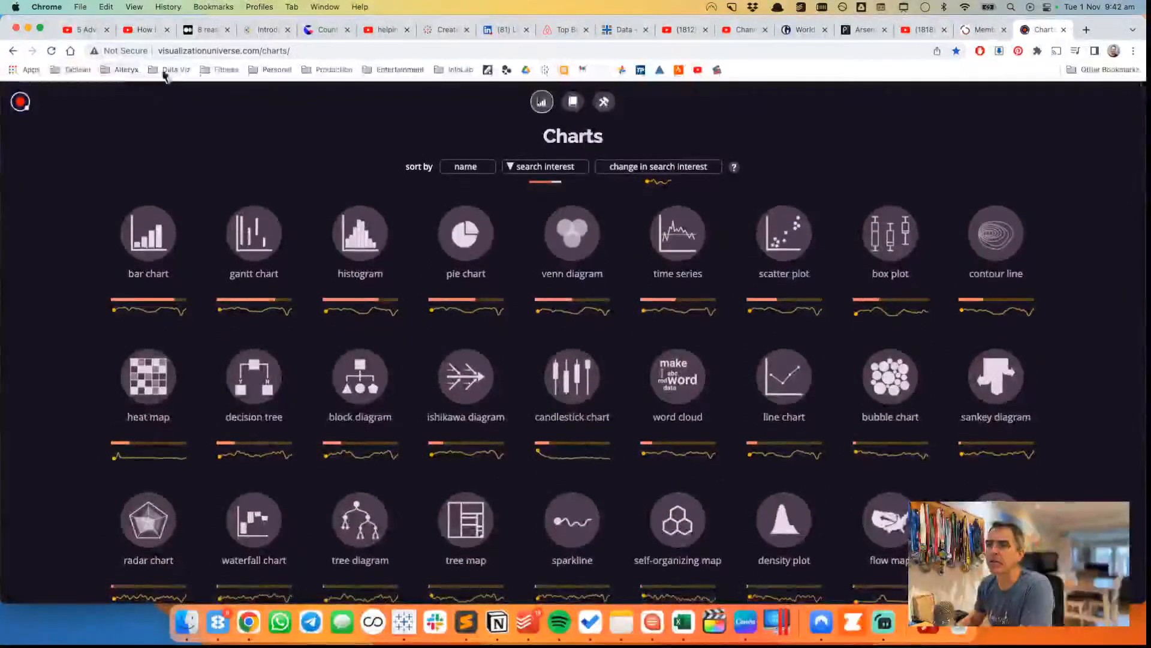
- Open the bookmarked Chart Guide site and view its chart types for comparing categories
click(171, 69)
mouse_move(256, 108)
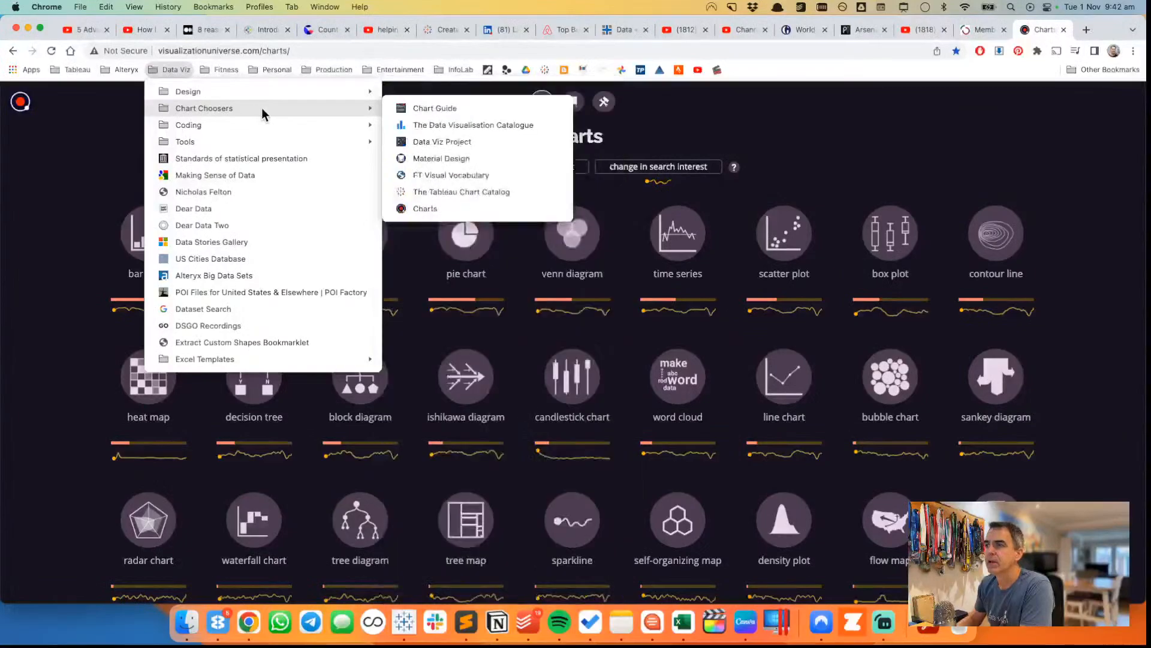
click(451, 109)
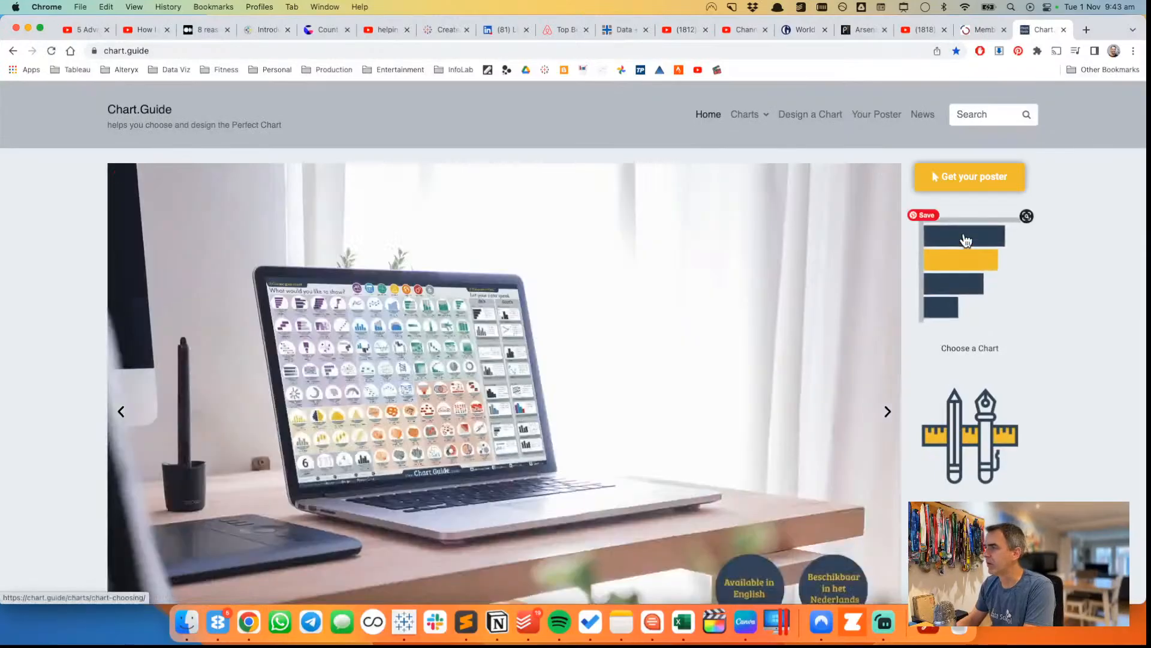
click(966, 241)
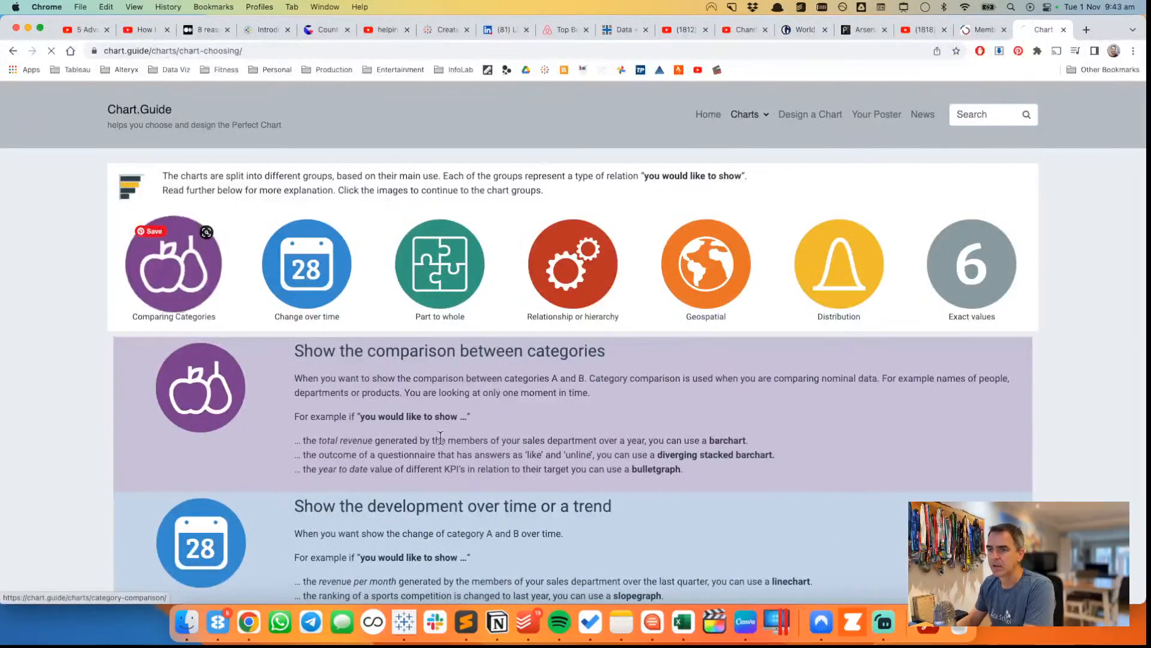
click(174, 266)
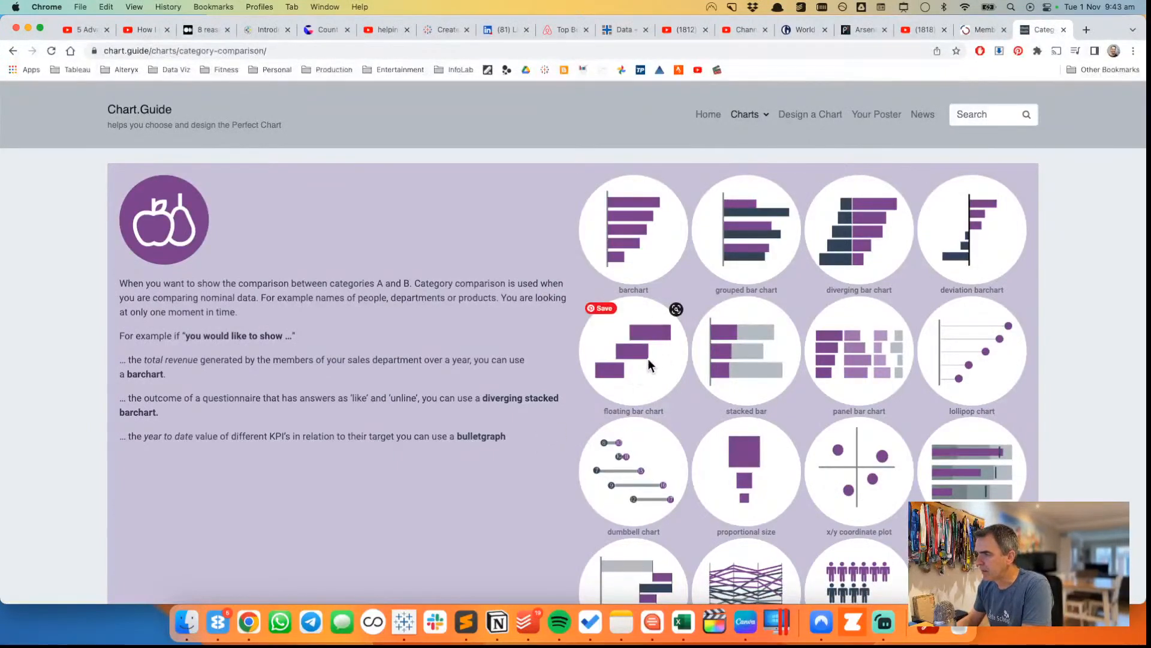
- Switch back to Tableau and duplicate the Barbell worksheet
click(397, 621)
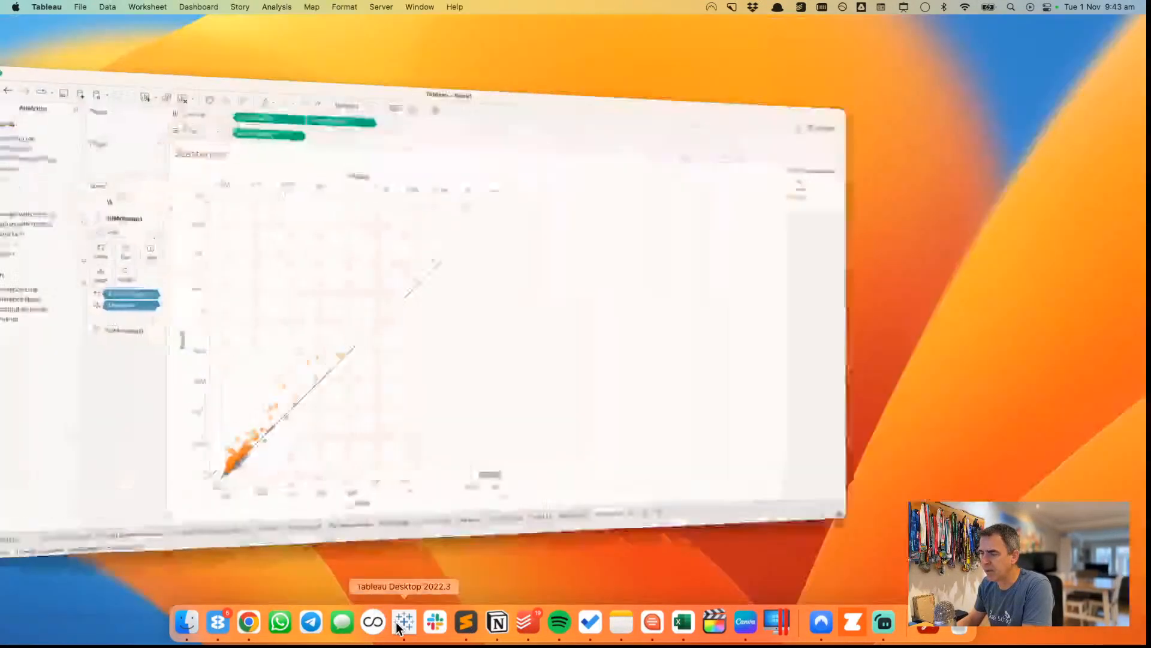
click(116, 581)
click(186, 583)
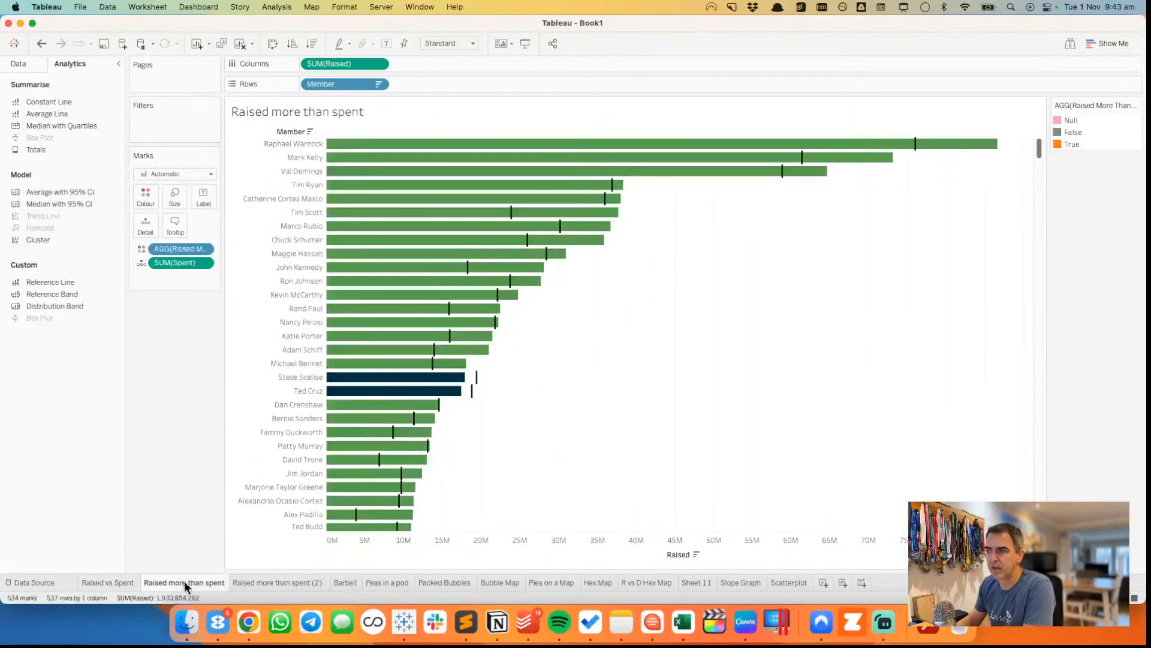
click(260, 582)
click(374, 582)
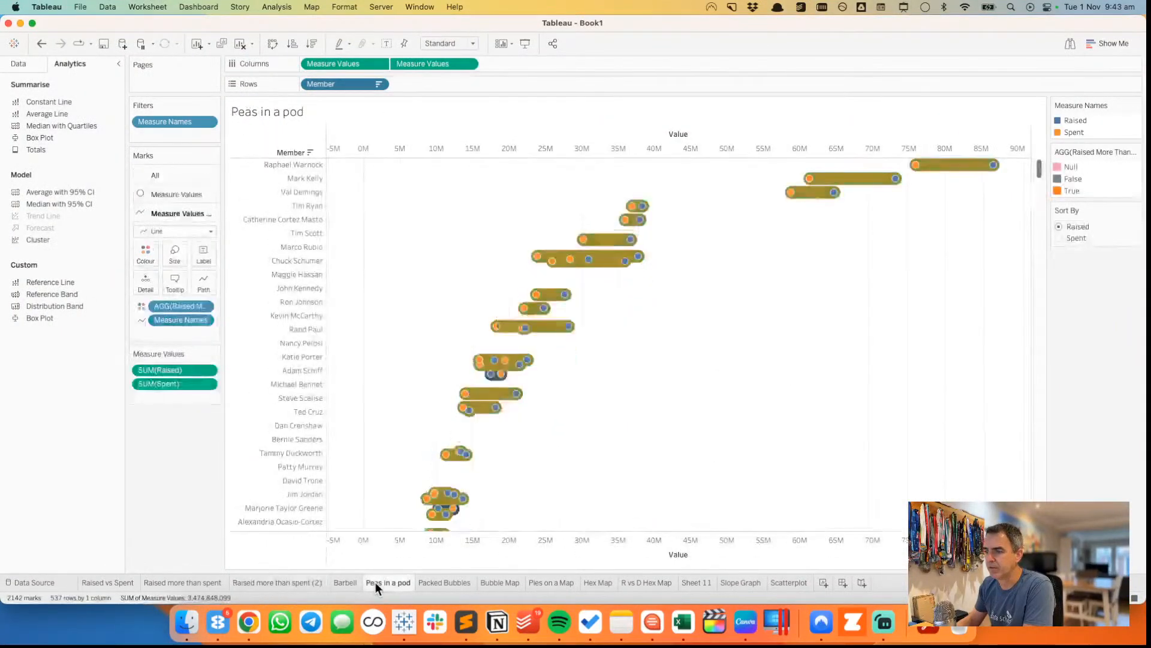
click(354, 581)
right_click(353, 581)
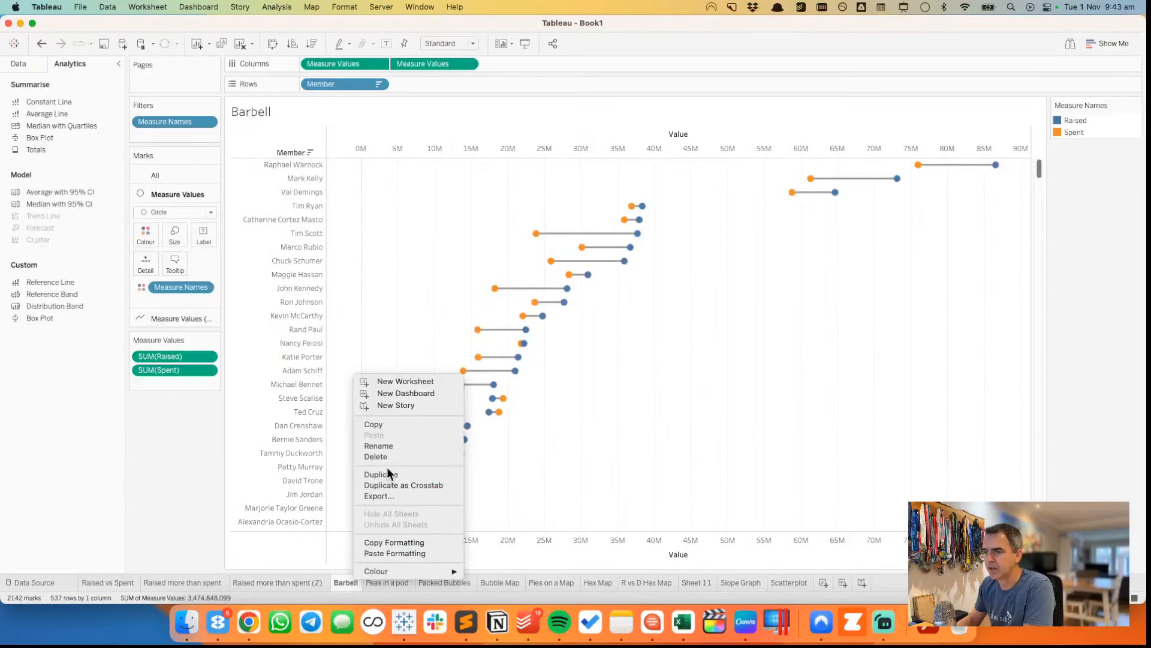
click(399, 473)
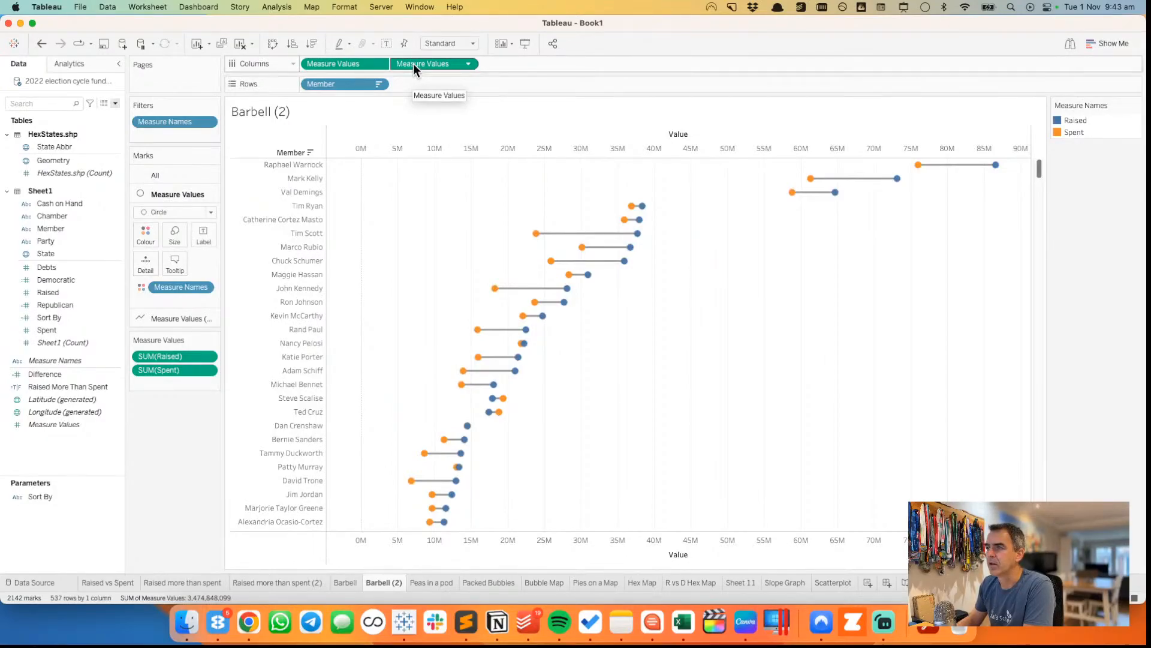
- Remove the second Measure Values axis and the Spent measure, and change the marks to Gantt Bar
drag(412, 64, 397, 25)
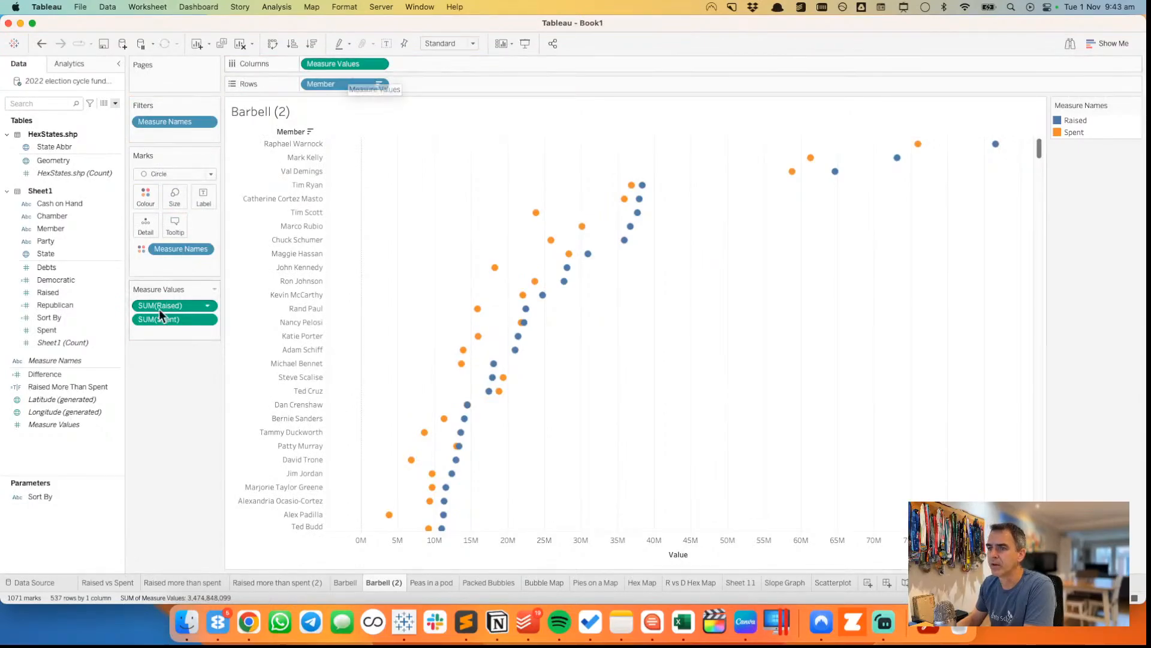
drag(171, 323, 171, 364)
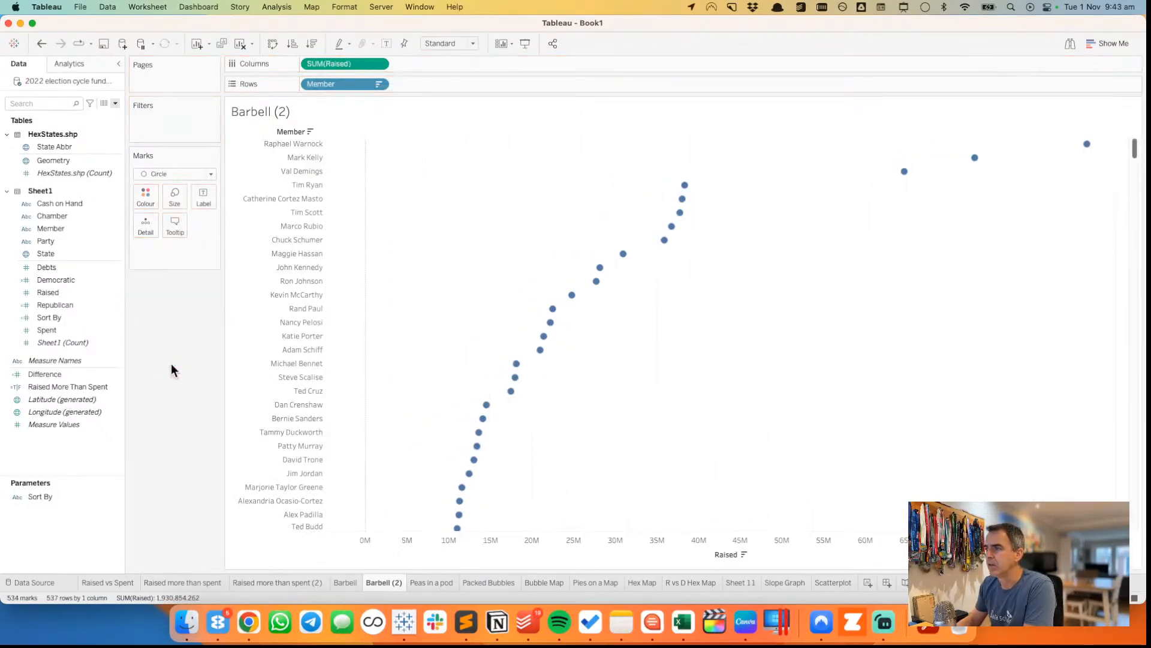
click(153, 173)
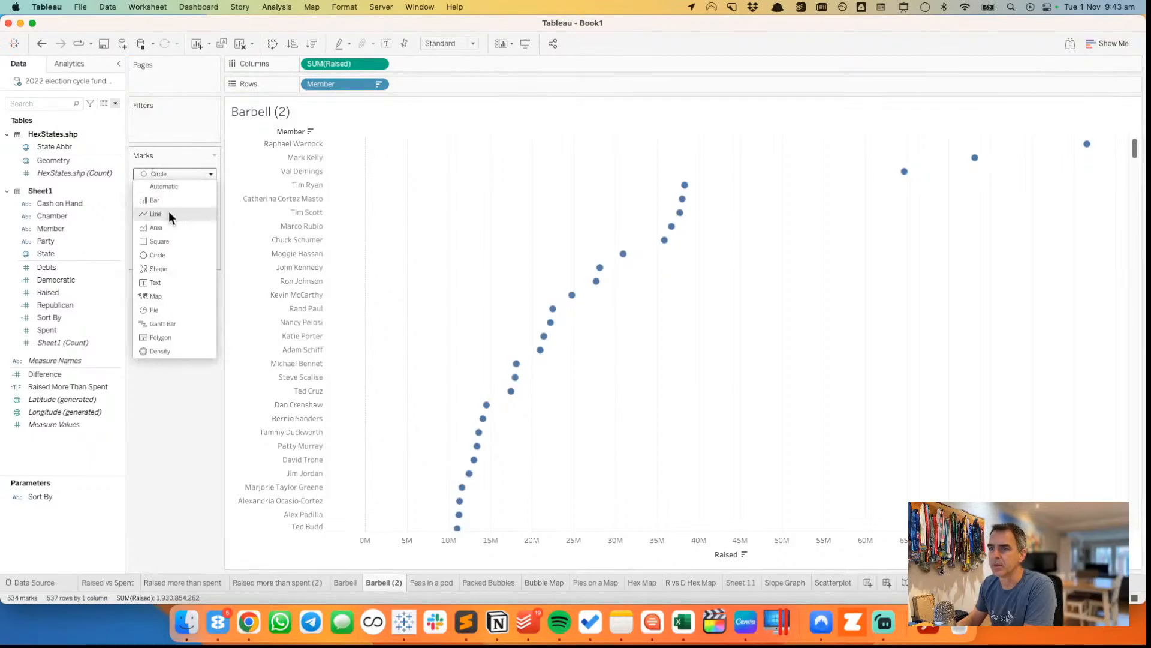
click(170, 325)
- Try sizing the Gantt bars by the Difference field and check that field's formula
drag(56, 376, 177, 196)
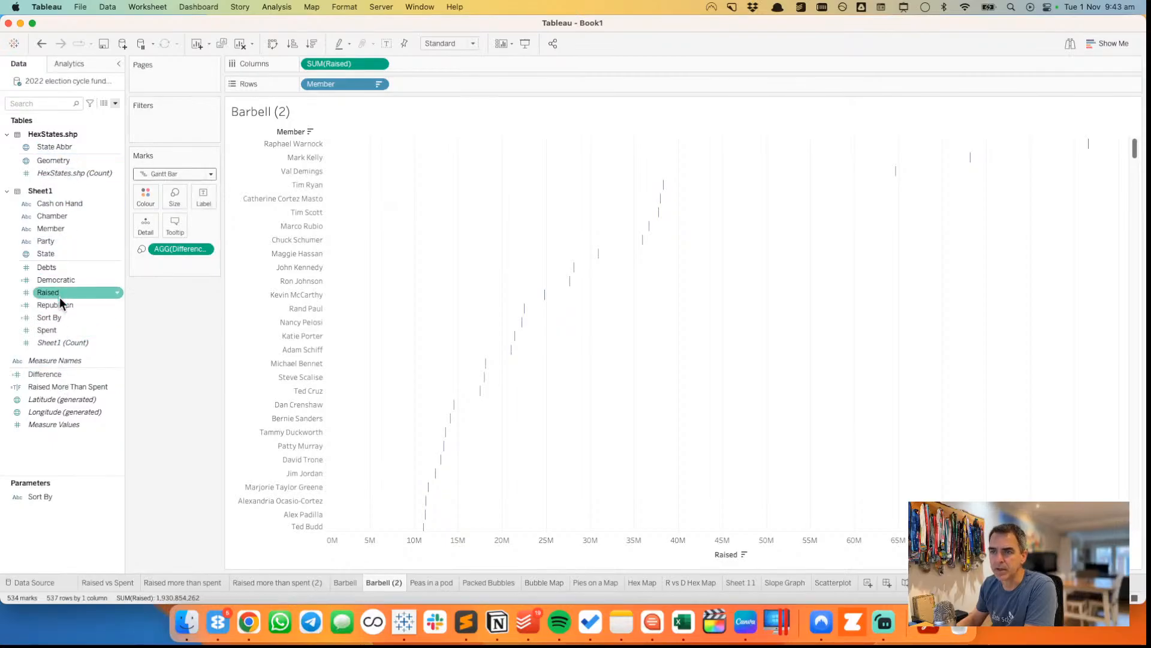
right_click(55, 375)
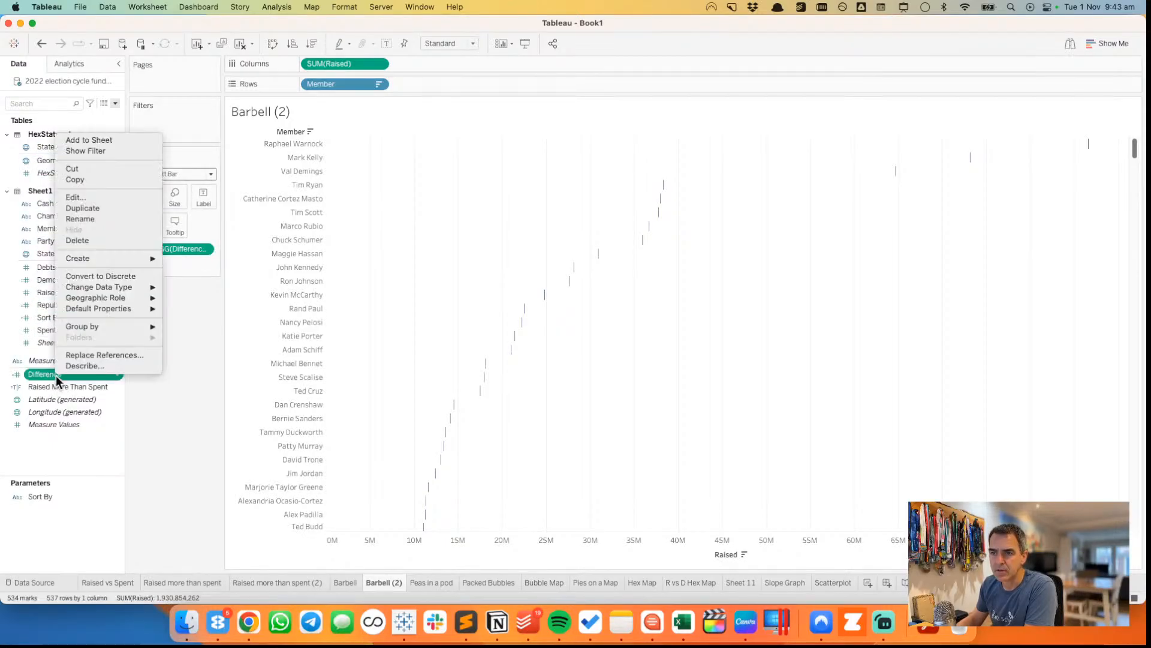
click(99, 196)
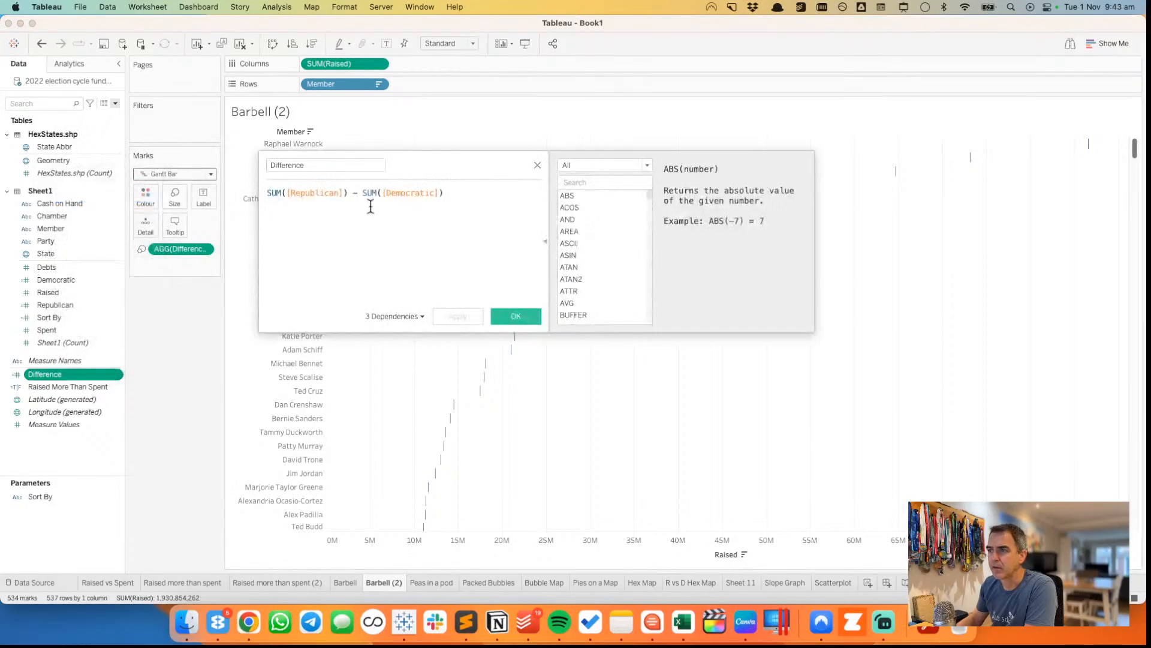
click(536, 164)
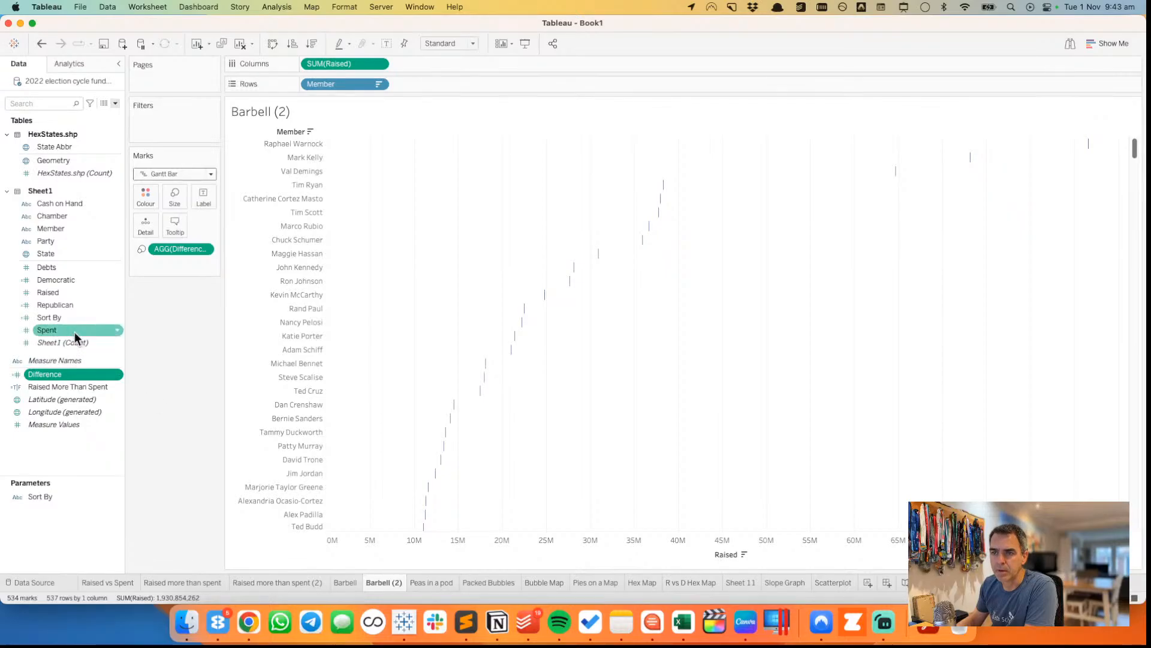
- Create a calculated field named "Raised vs. Spent"
click(115, 103)
click(99, 117)
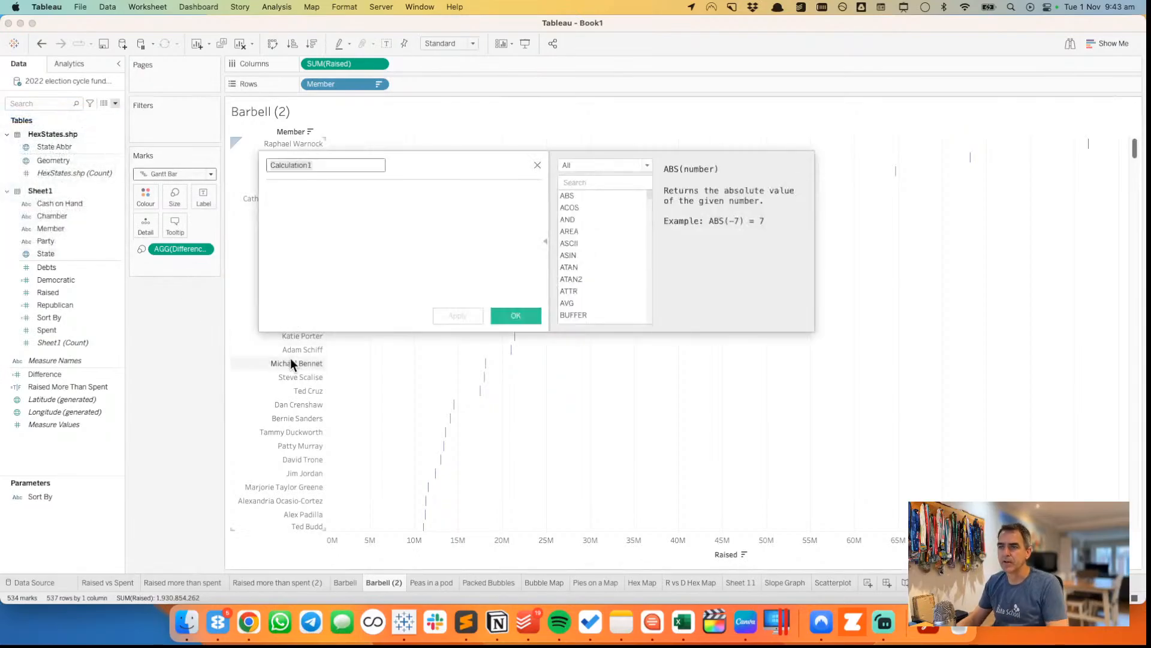
text(Raised vs. Spoent)
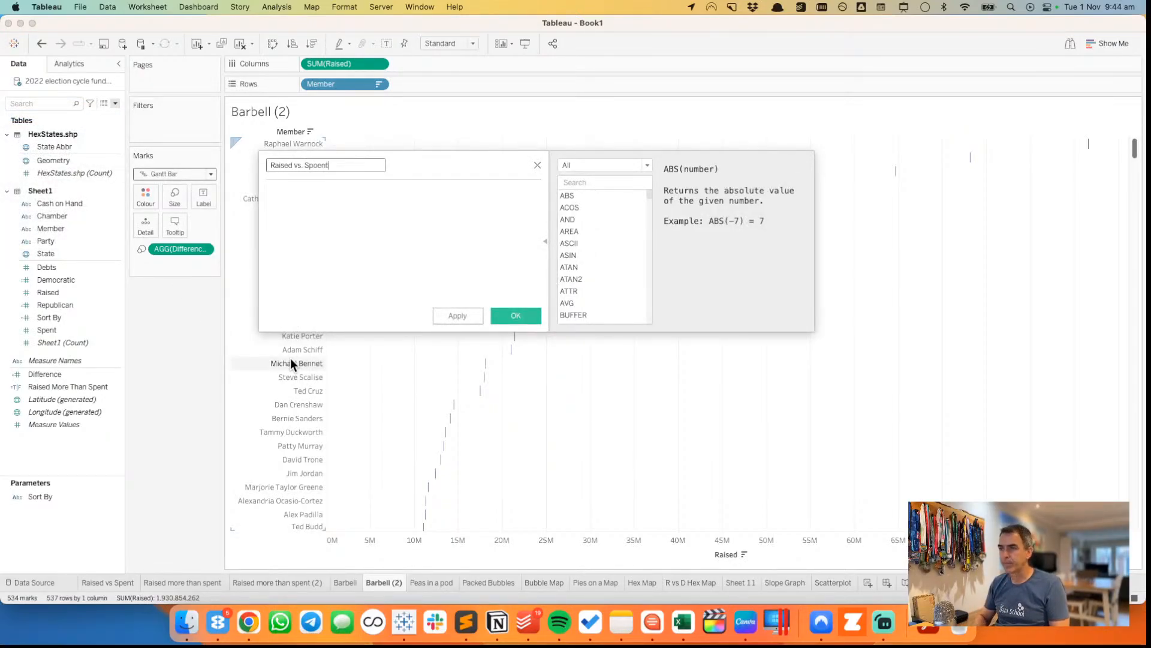
key(BackSpace)
key(BackSpace)
key(BackSpace)
key(BackSpace)
text(en)
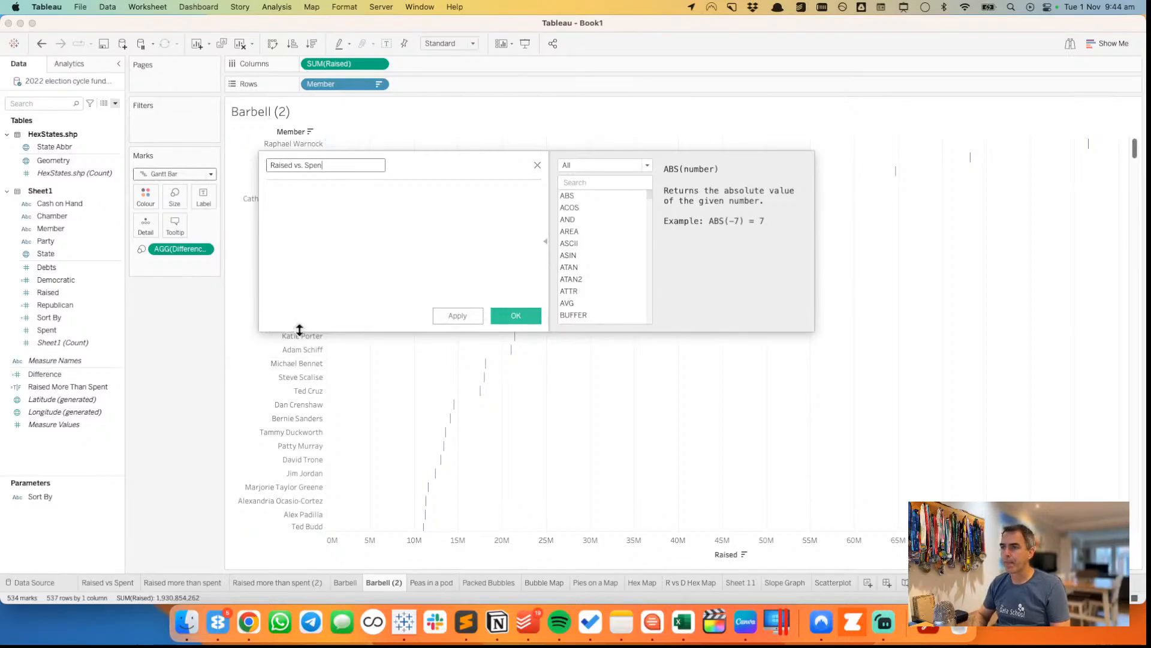
text(t)
key(Tab)
- Define the new field's formula as SUM([Raised])-SUM([Spent]) and save the calculation
text(SUM(ra)
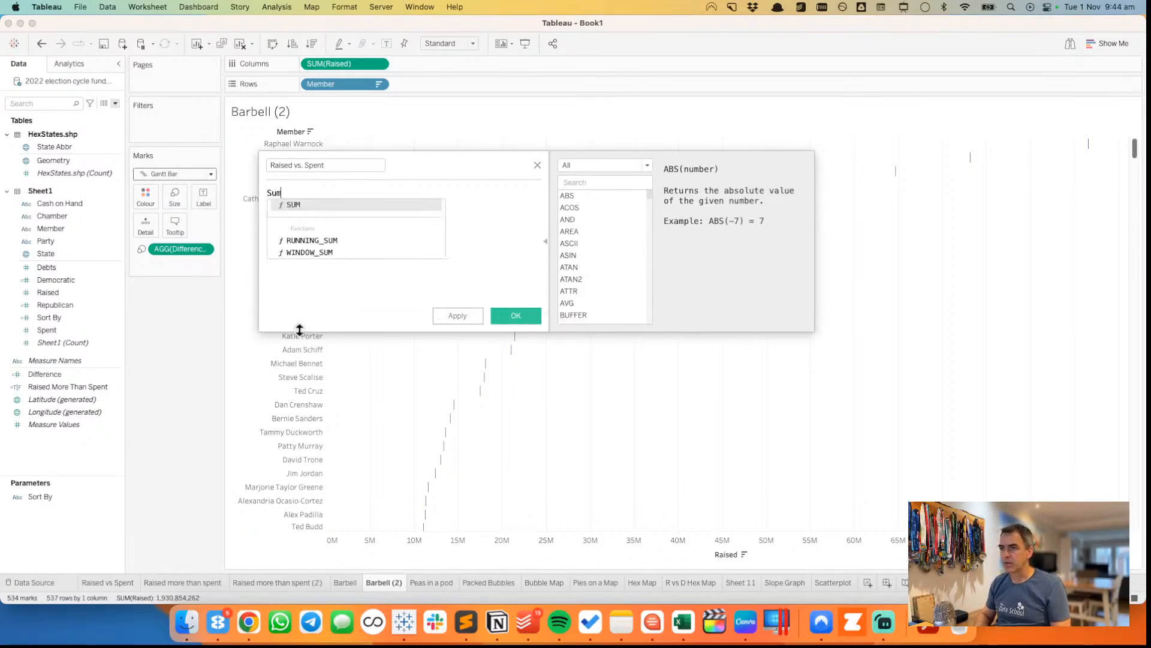
key(Down)
key(Return)
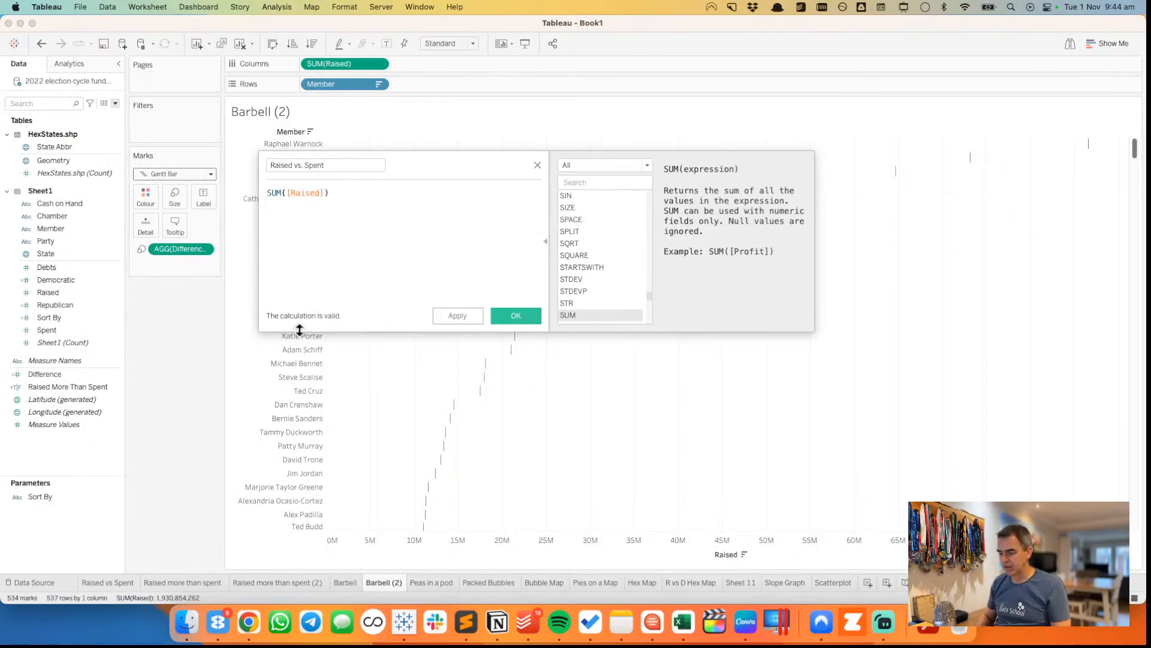
text(-SUM(sp)
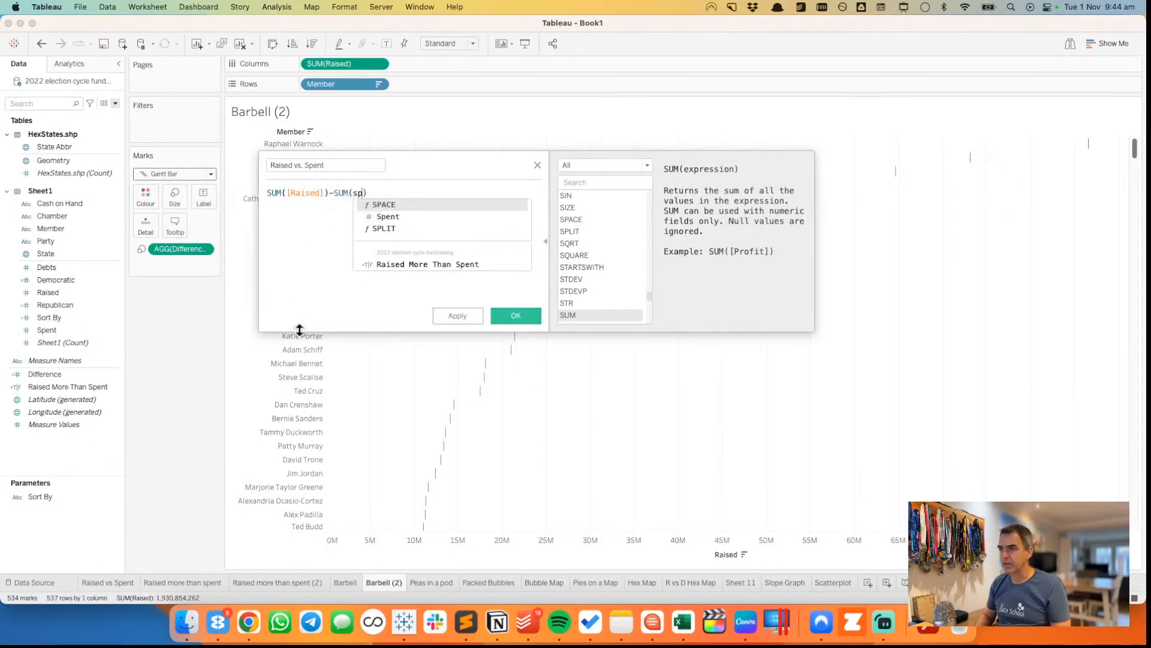
key(Down)
key(Return)
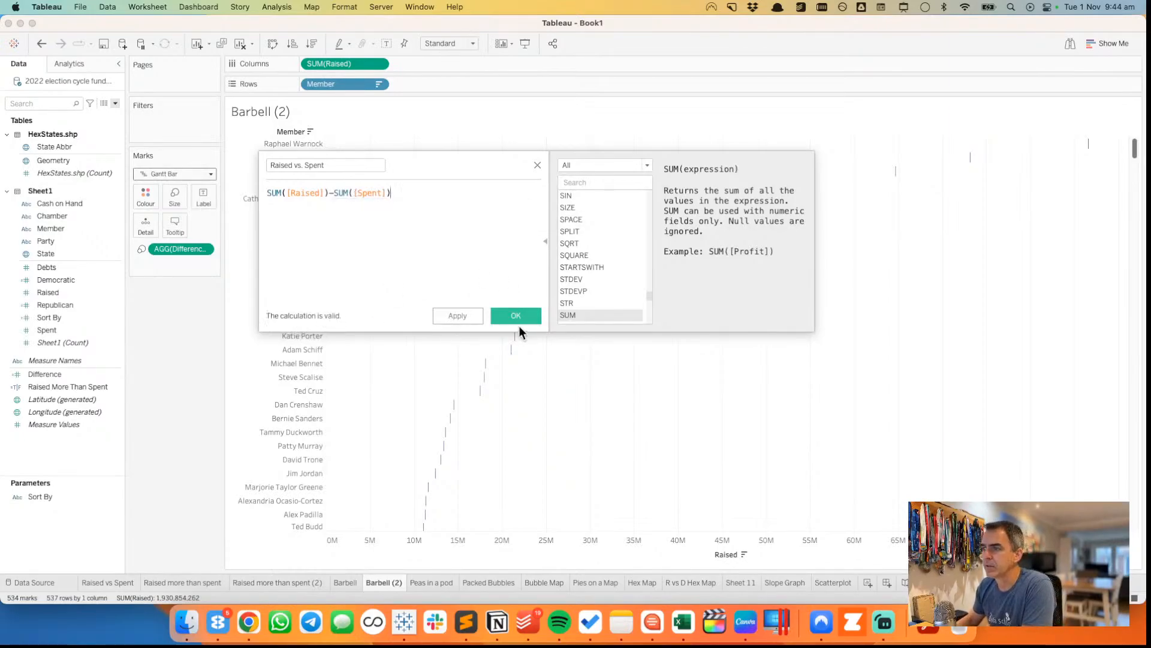
click(516, 316)
- Size the Gantt bars by Raised vs. Spent and add Spent to the marks' detail
drag(54, 398, 549, 250)
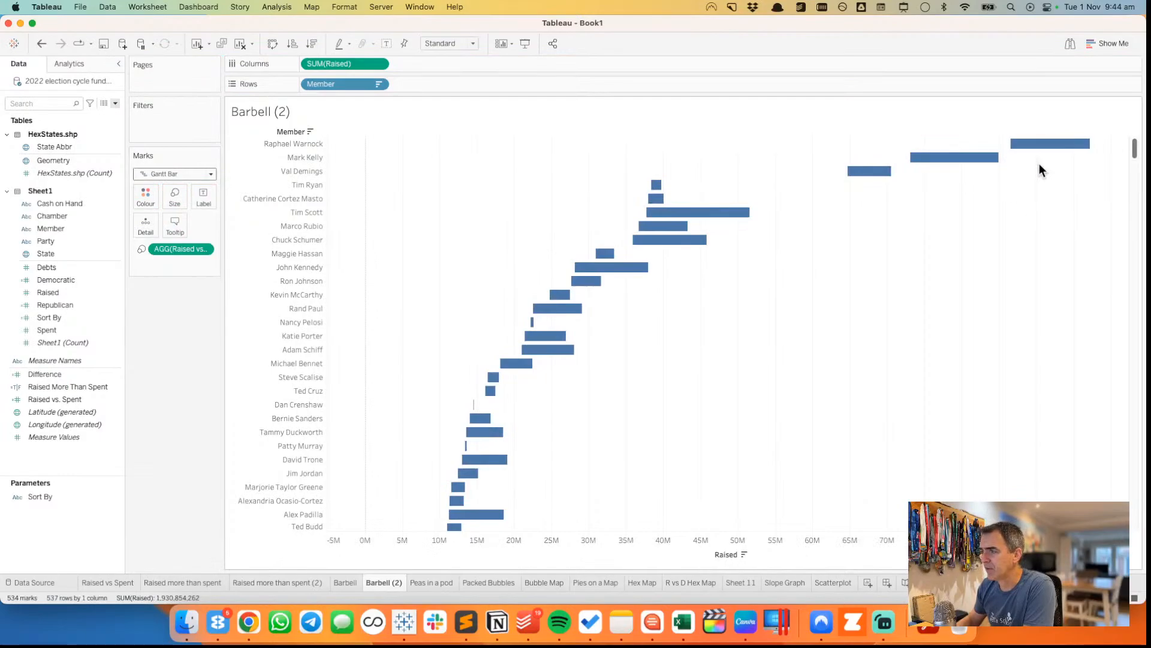
mouse_move(1039, 148)
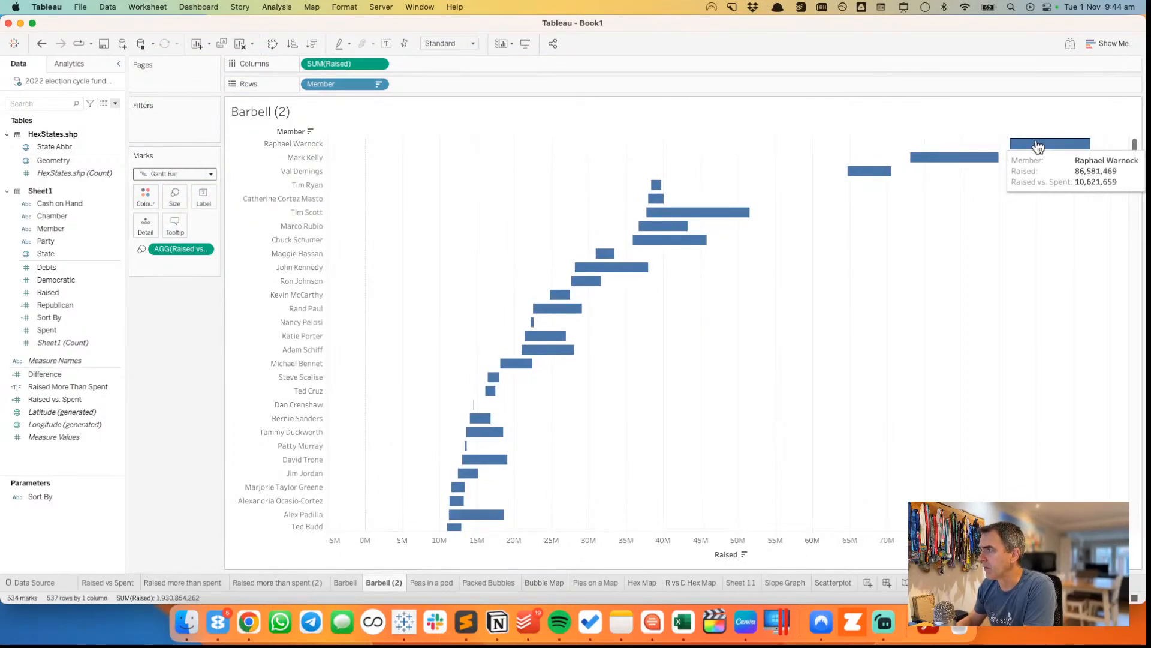
drag(47, 330, 130, 233)
click(60, 329)
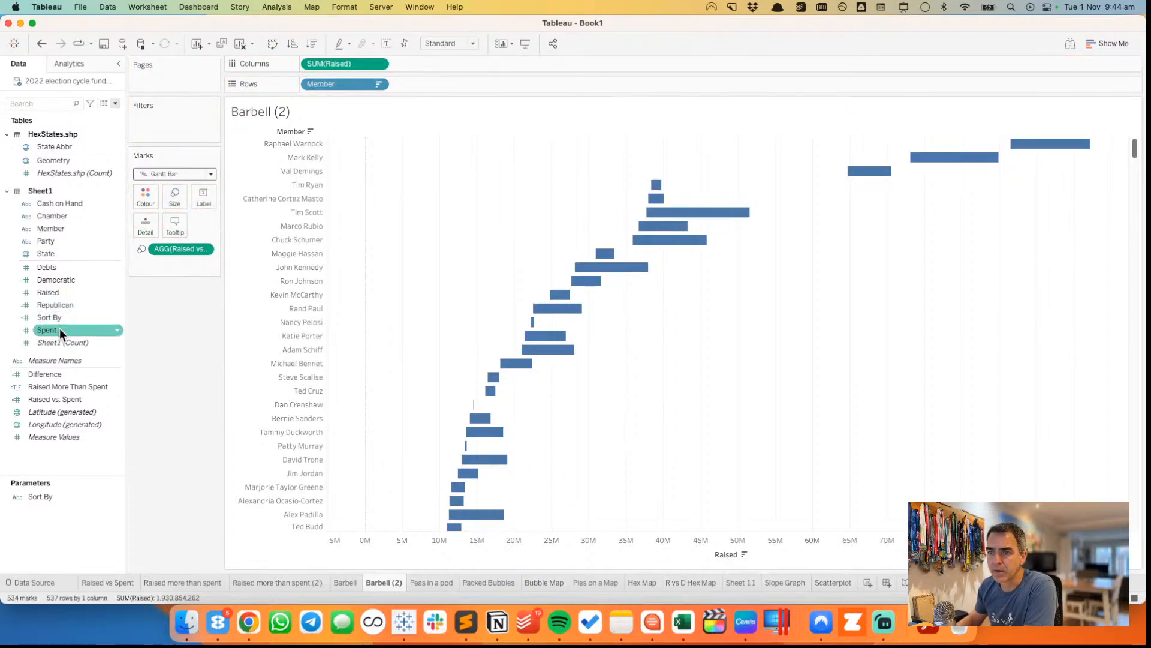
drag(59, 329, 145, 227)
mouse_move(1046, 149)
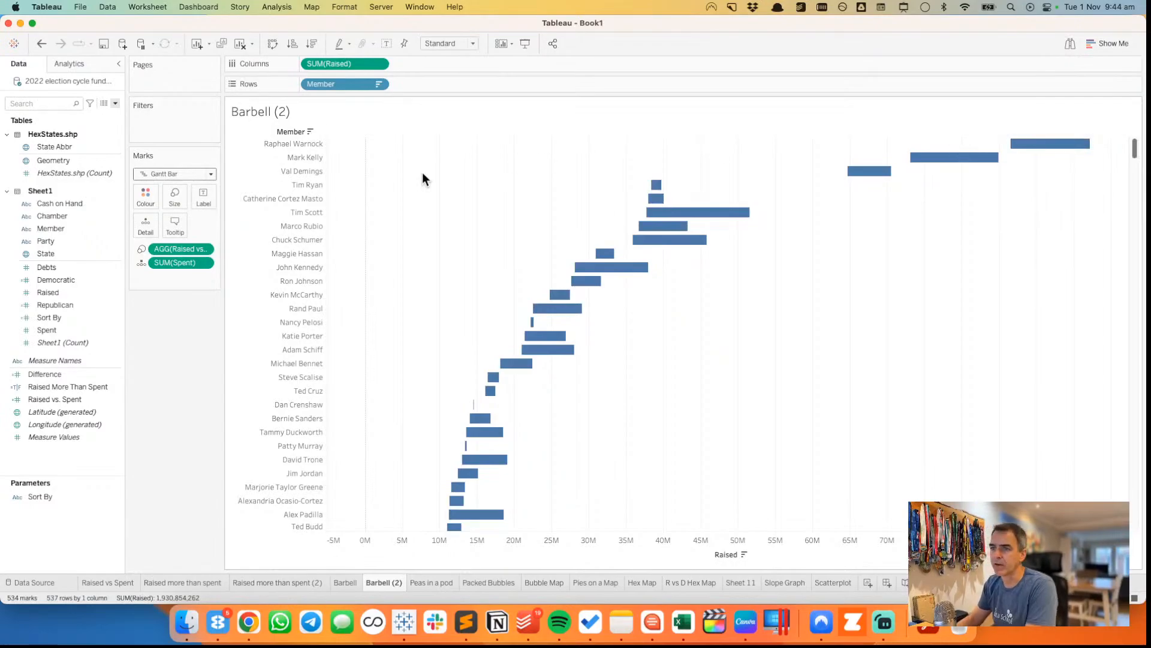
- Swap Raised and Spent so Spent positions the bars and Raised is the detail, and colour the bars by Raised More Than Spent
right_click(340, 67)
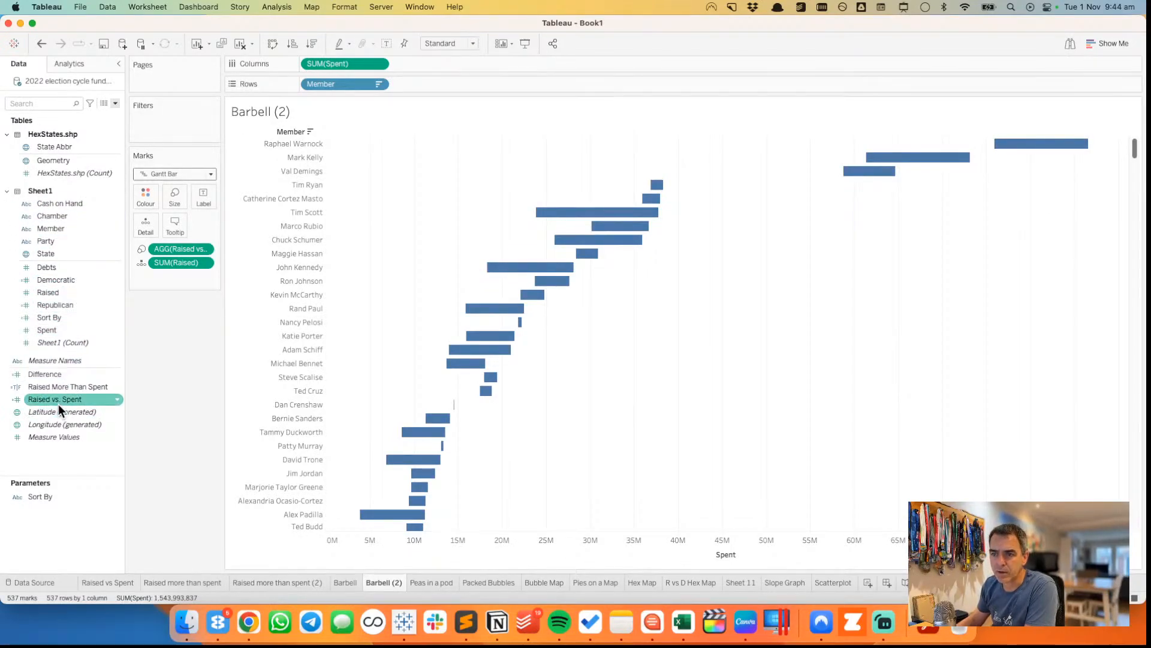
drag(59, 387, 144, 196)
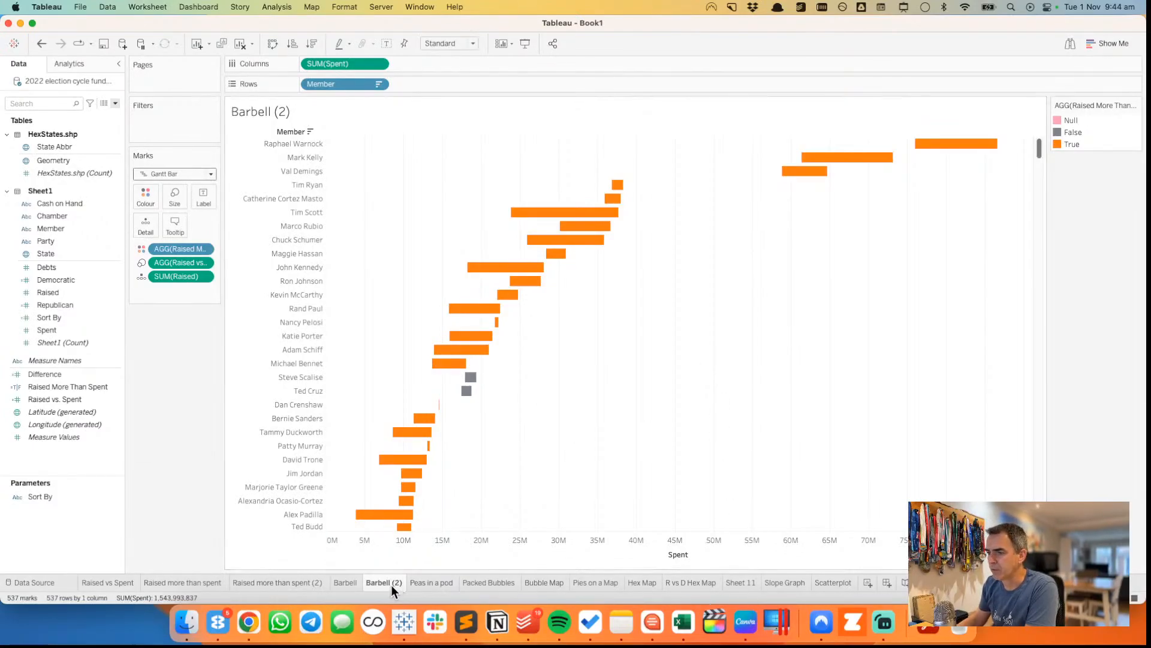
- Rename the Barbell (2) sheet as "Floating Bars"
text(Float)
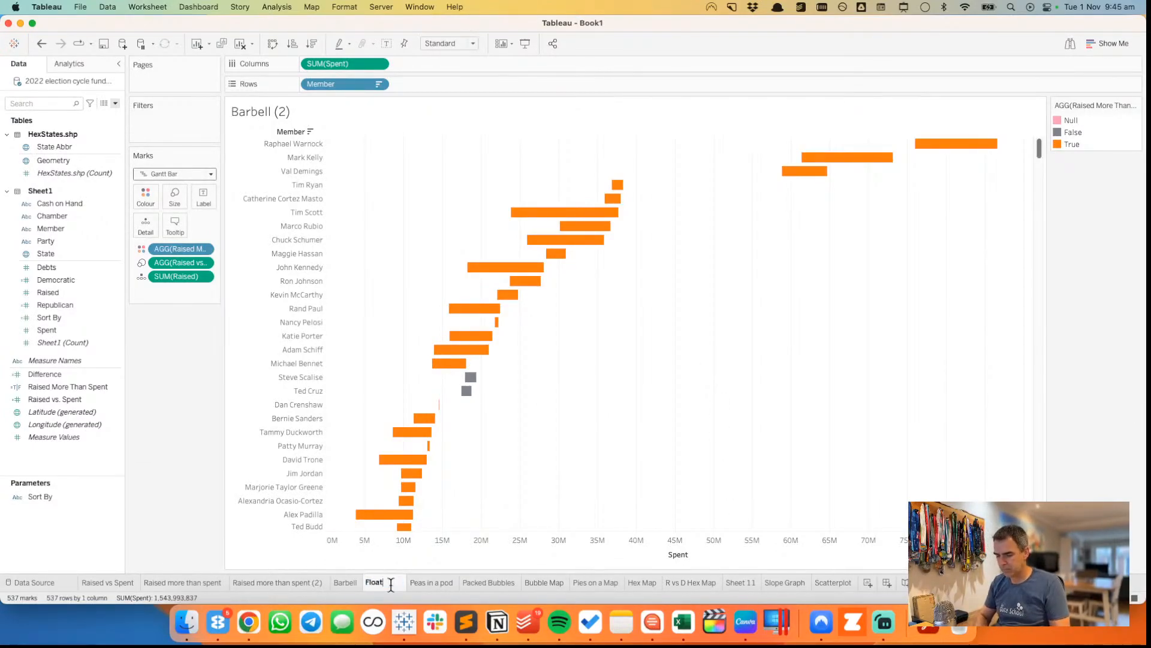
text(ing Bars)
key(Return)
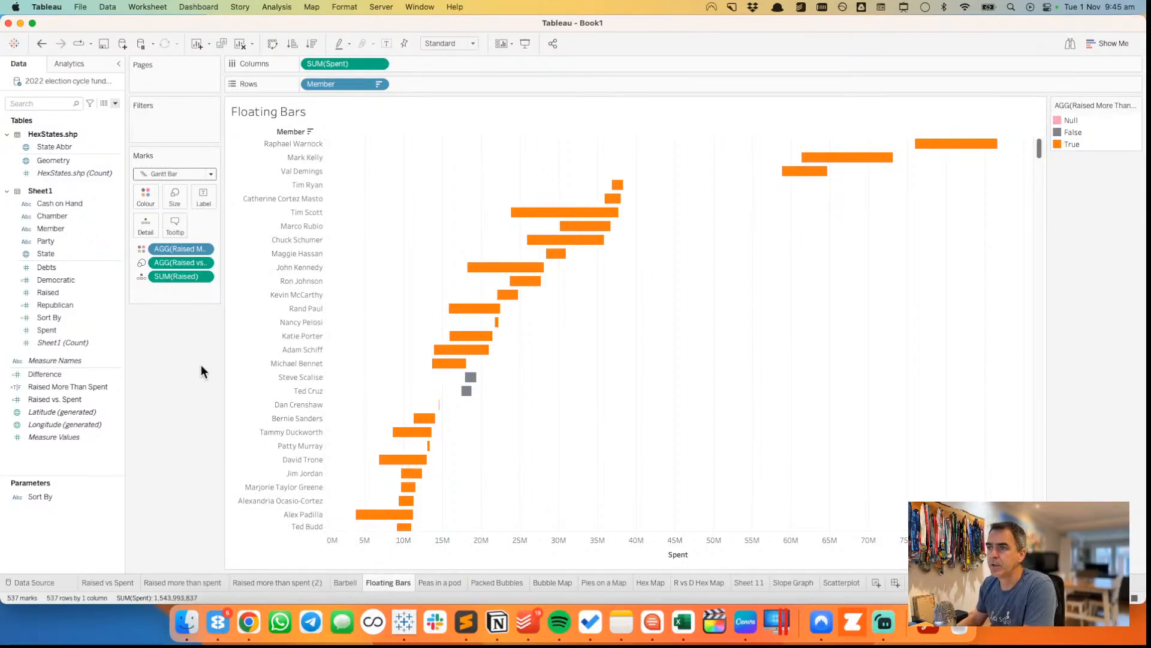
- Sort the Member rows in descending order by the Raised vs. Spent field
click(379, 84)
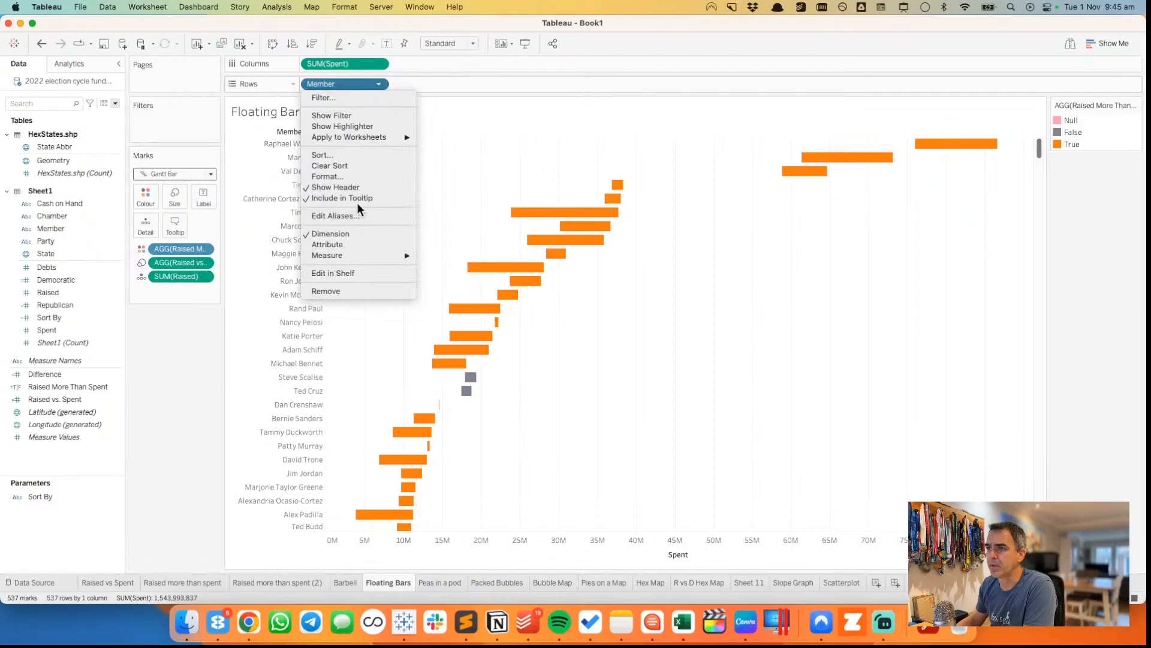
click(344, 156)
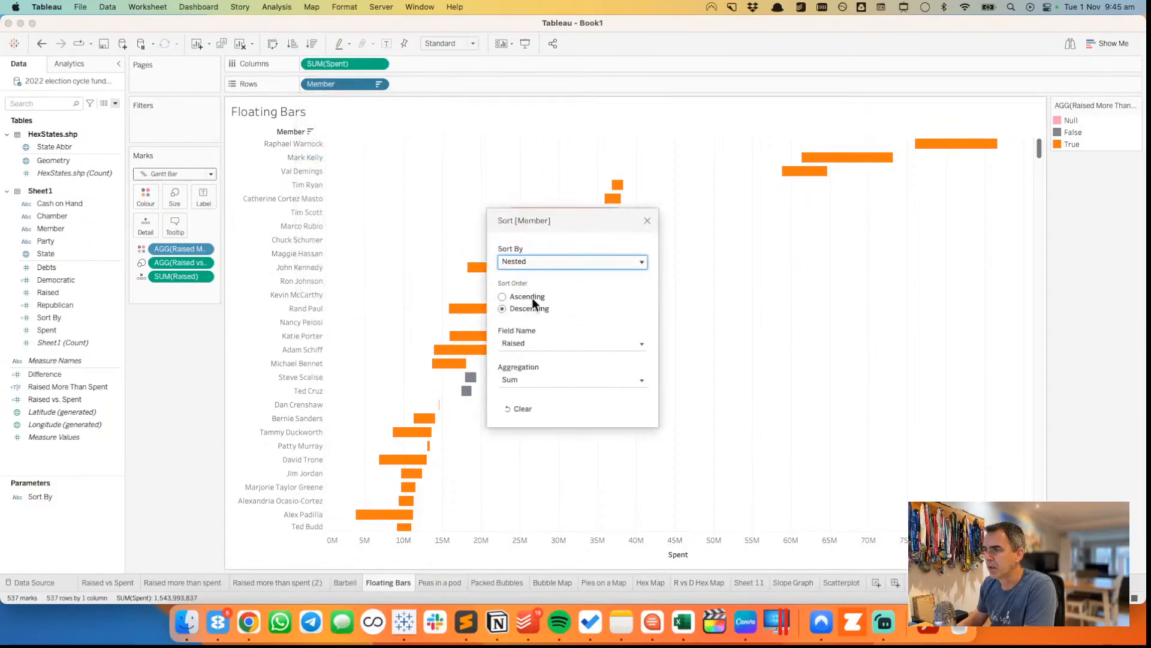
click(531, 344)
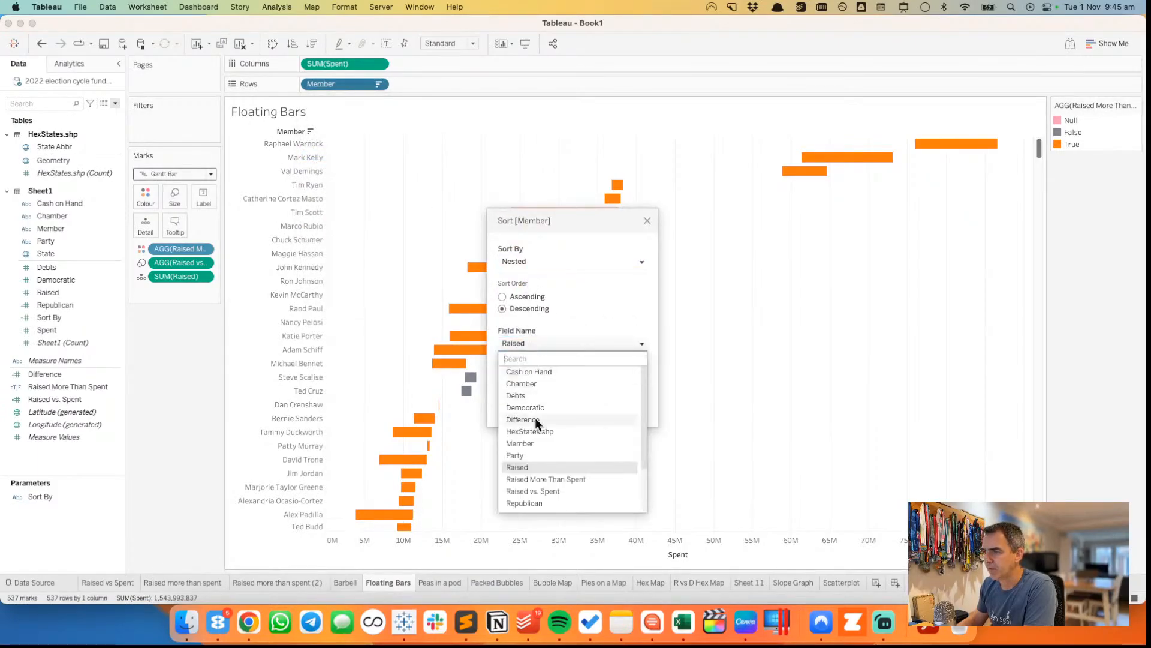
click(538, 490)
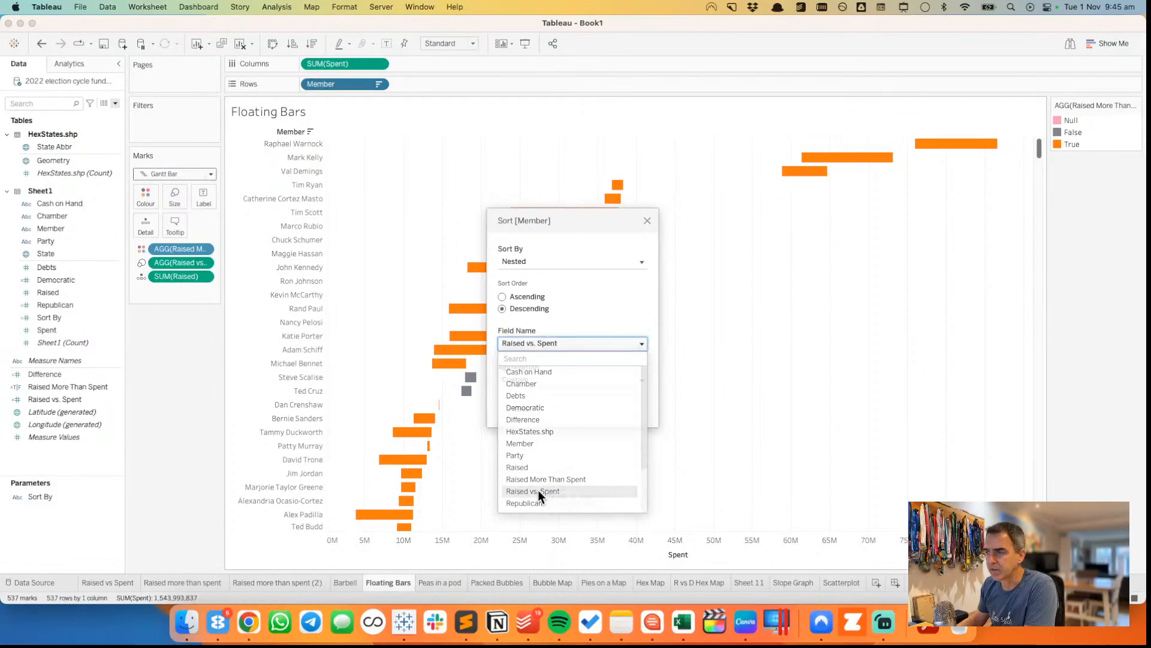
click(647, 221)
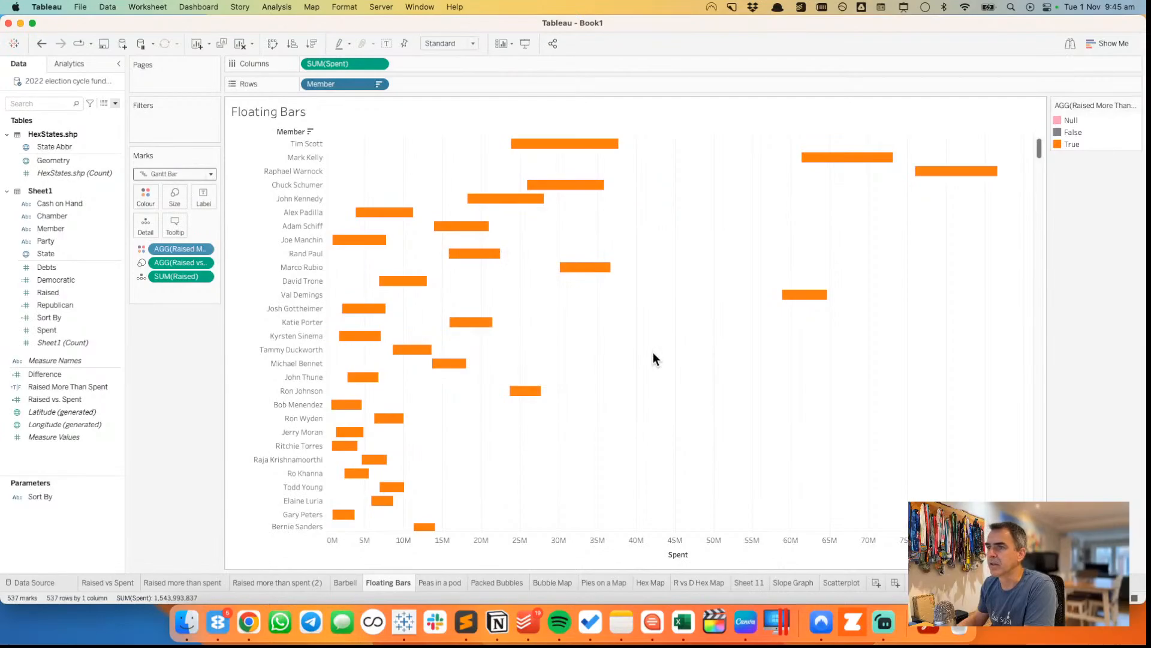
mouse_move(577, 146)
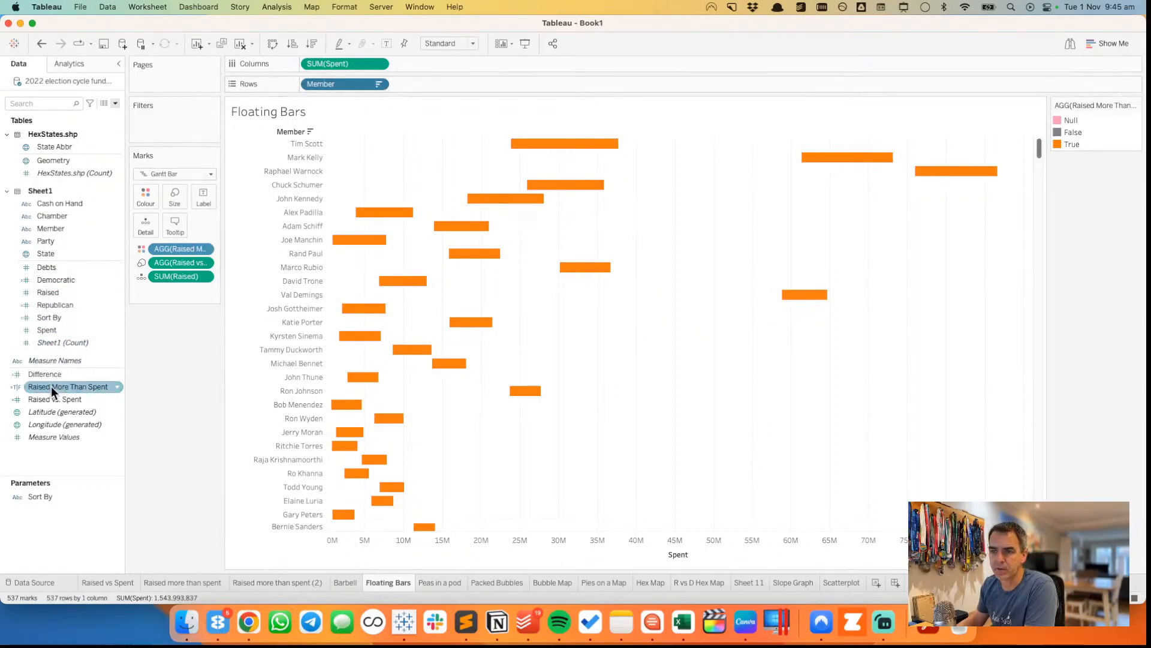
- Undo the sort of the Member rows by Raised vs. Spent
right_click(41, 502)
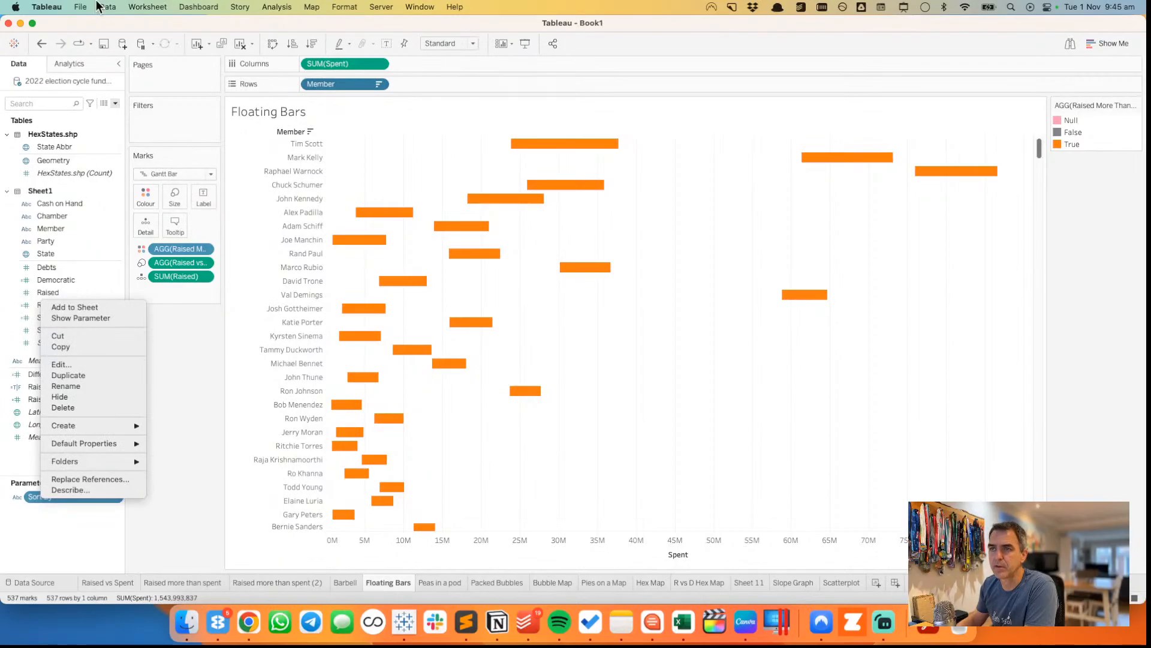
click(44, 39)
click(42, 42)
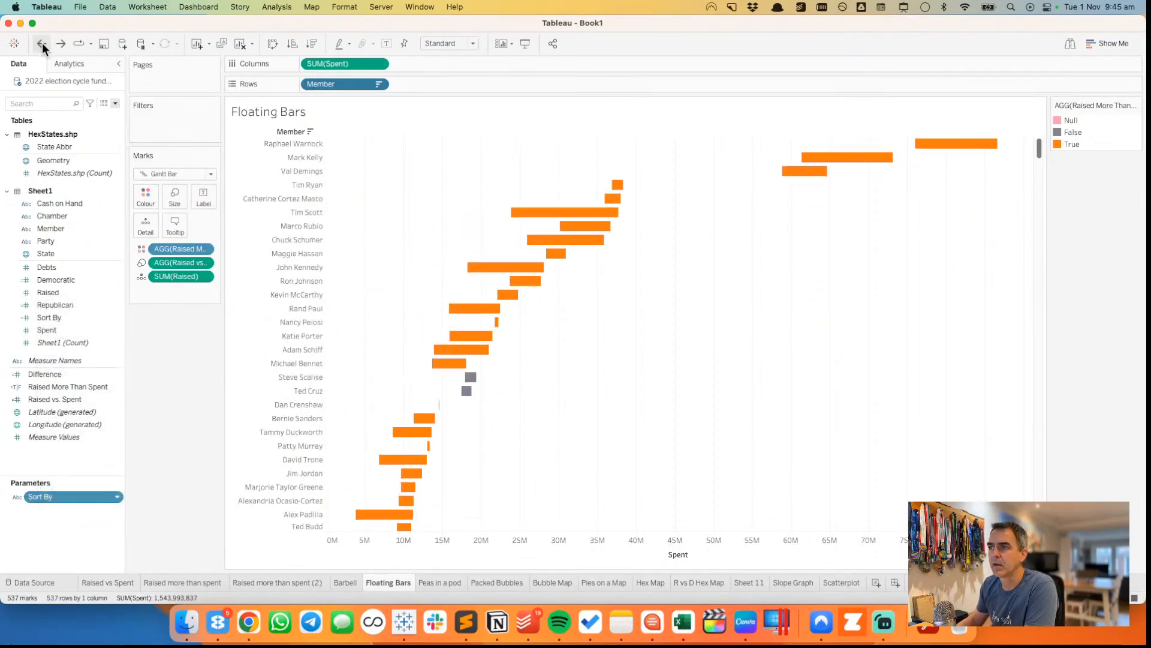
- Show the Sort By parameter control on the sheet and set it to Spent
right_click(70, 501)
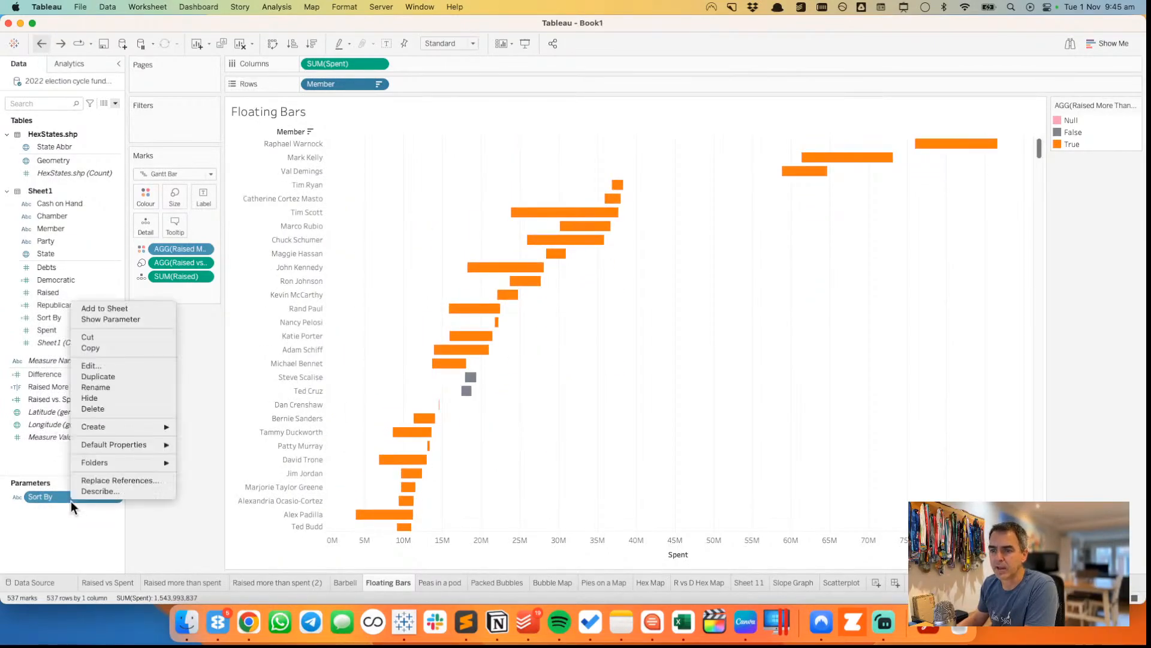
click(132, 320)
click(1078, 179)
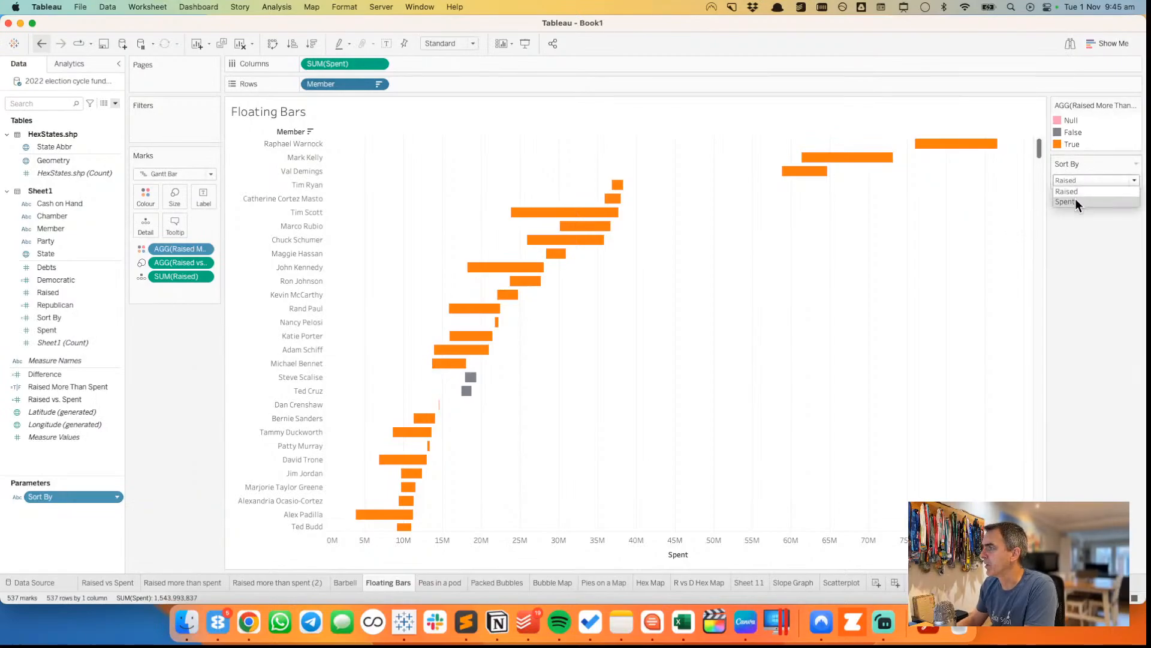
click(1074, 200)
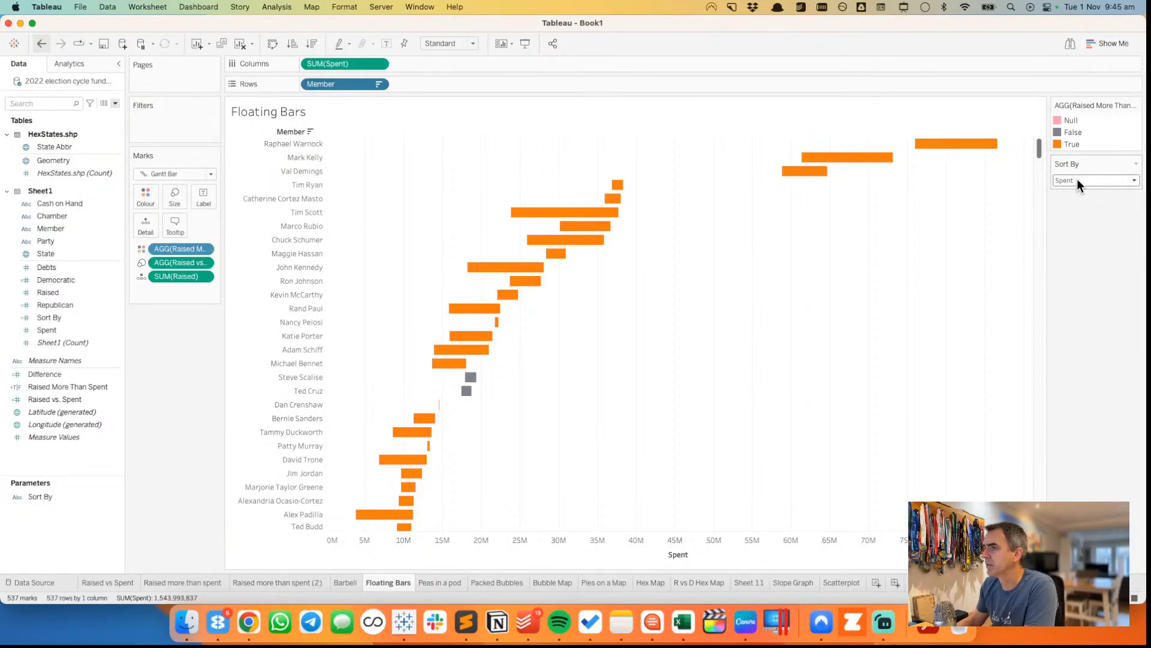
- Change the Member rows' nested descending sort to use the Sort By field, aggregated as Sum
click(378, 85)
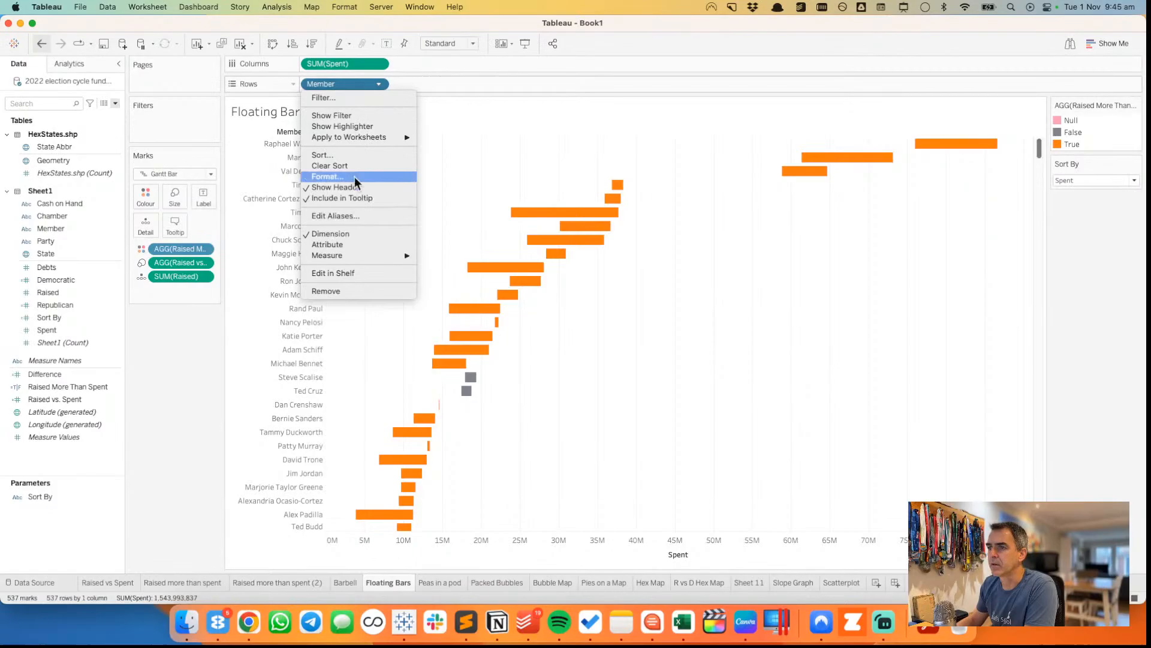
click(327, 156)
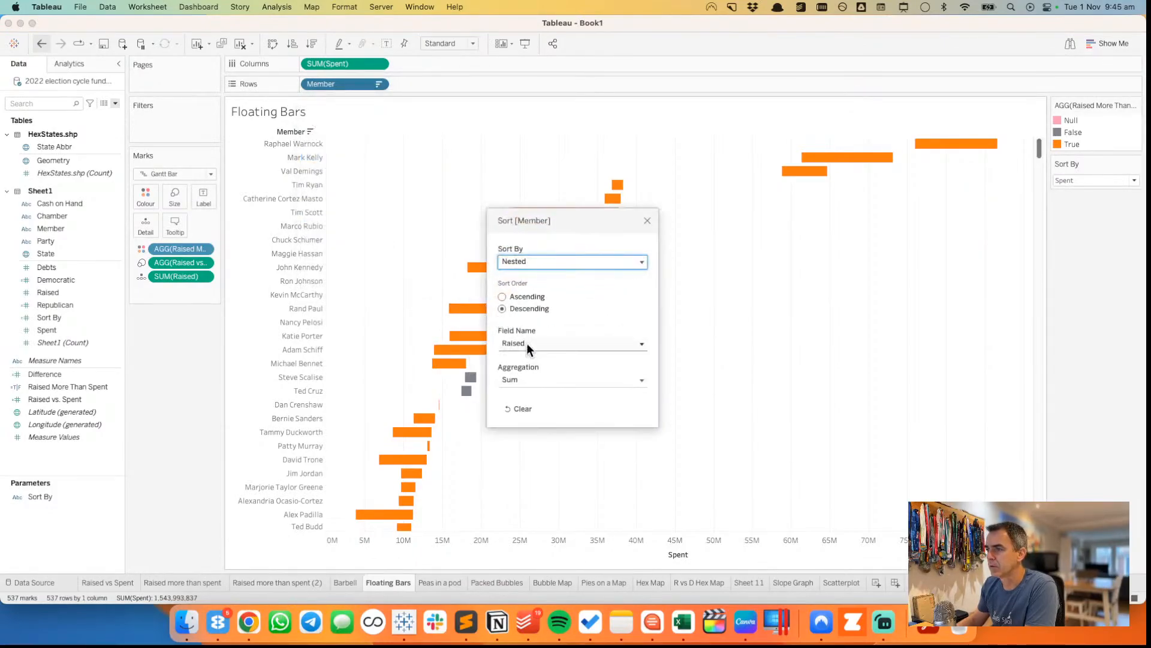
click(527, 342)
scroll(530, 474, down, 5)
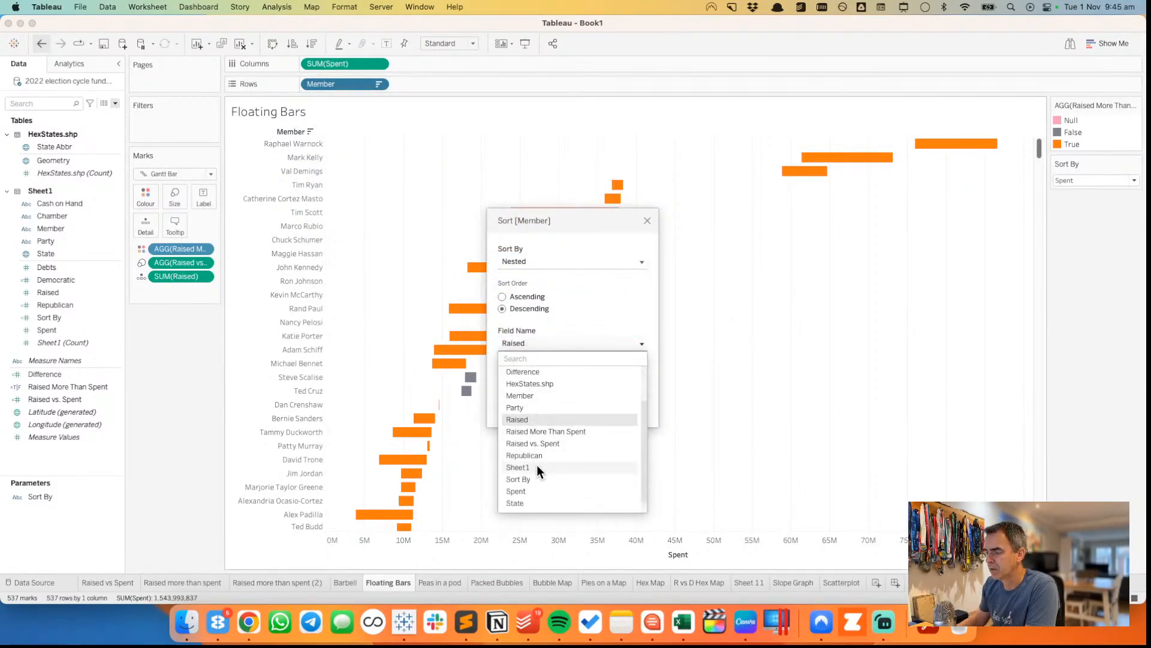
click(530, 467)
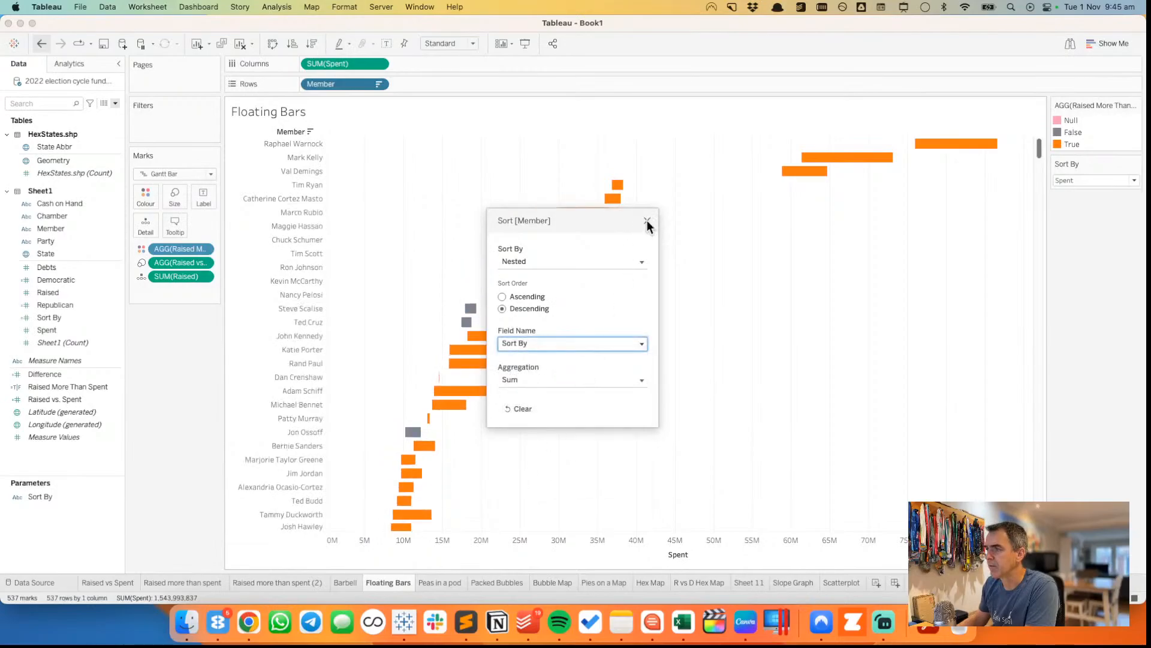
click(647, 220)
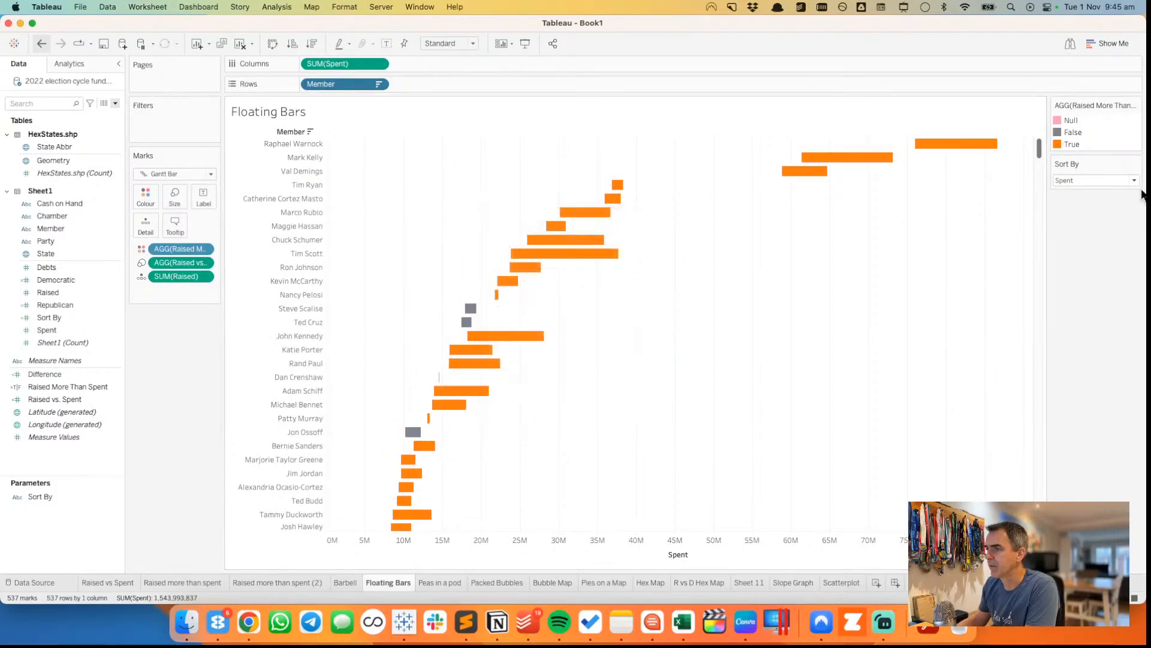
- Test the sort by setting the Sort By parameter to Raised and back to Spent
click(1079, 182)
click(1079, 190)
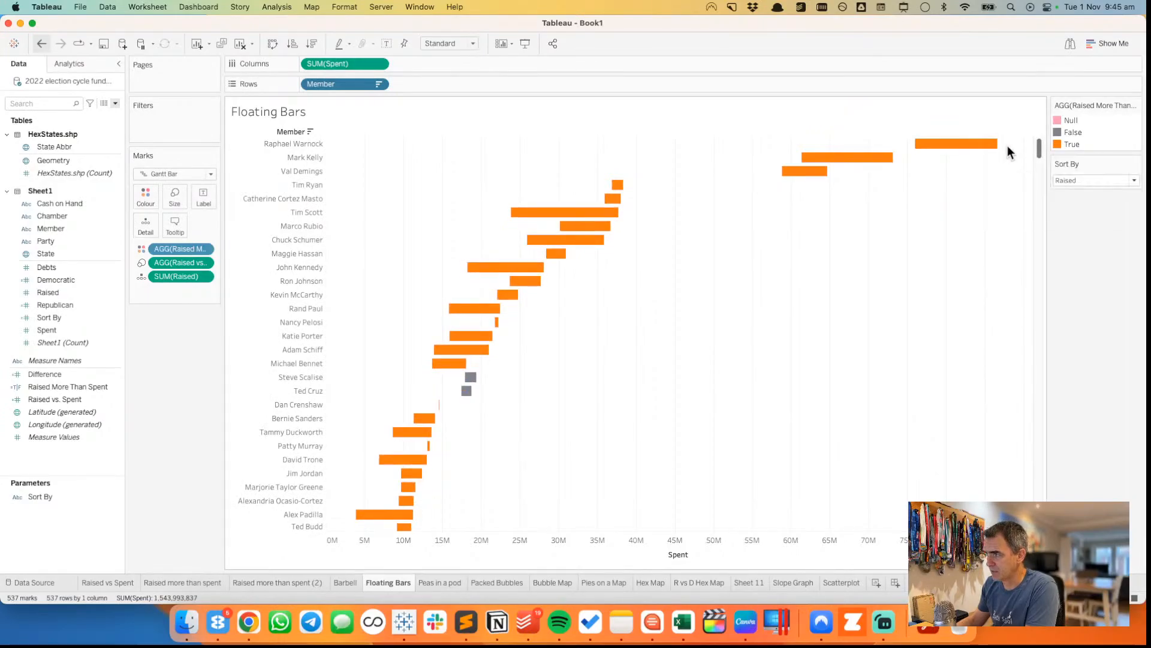
click(1073, 180)
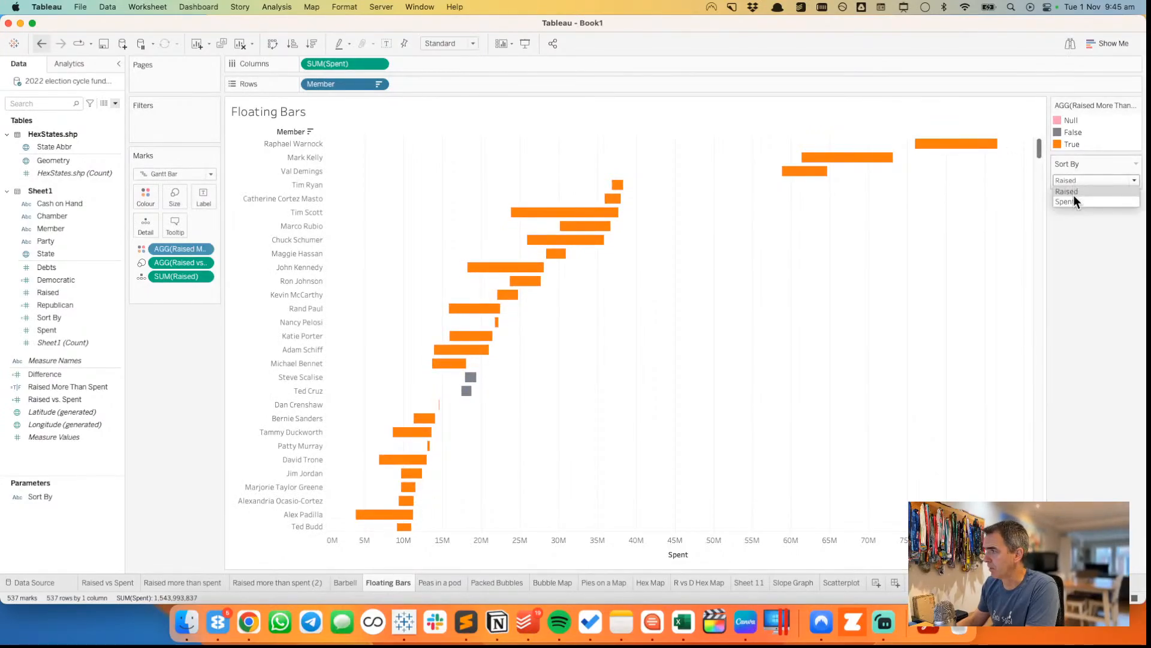
click(1067, 202)
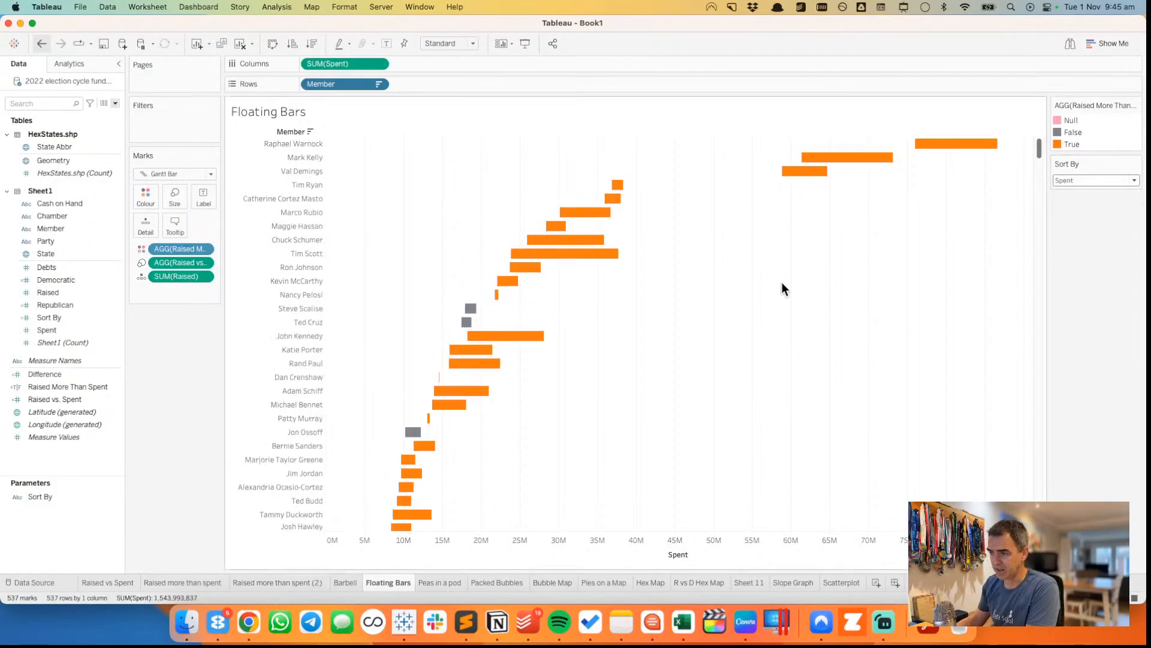
- Switch to Chrome and look through the category comparison charts on chart.guide for another chart type
click(249, 622)
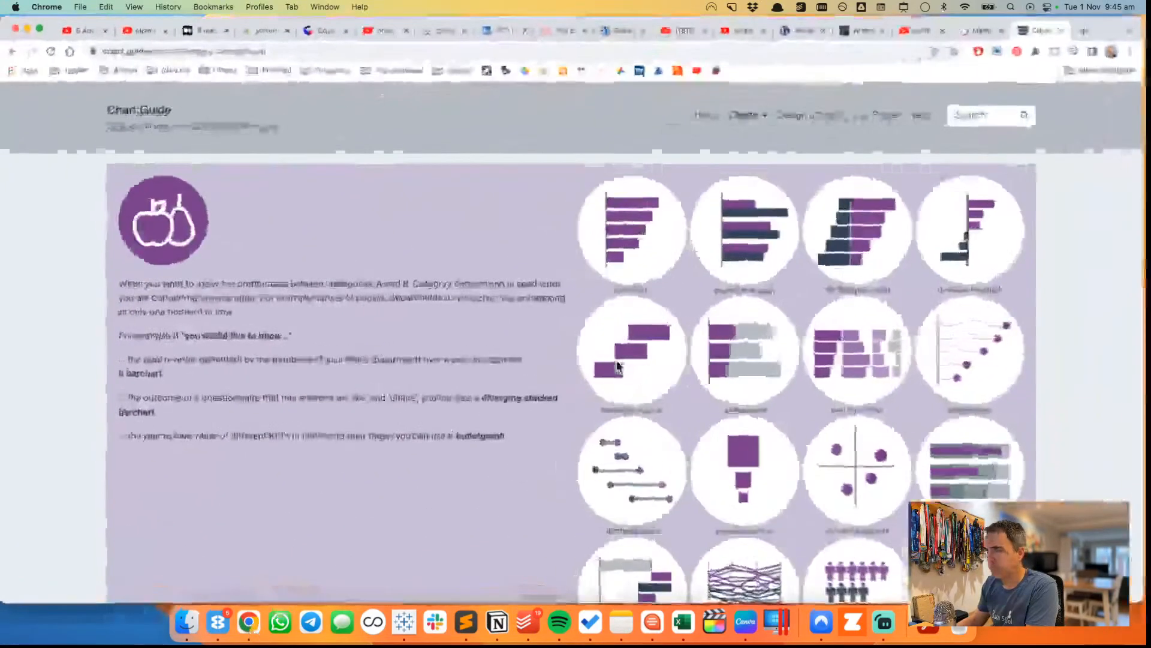
scroll(938, 420, down, 5)
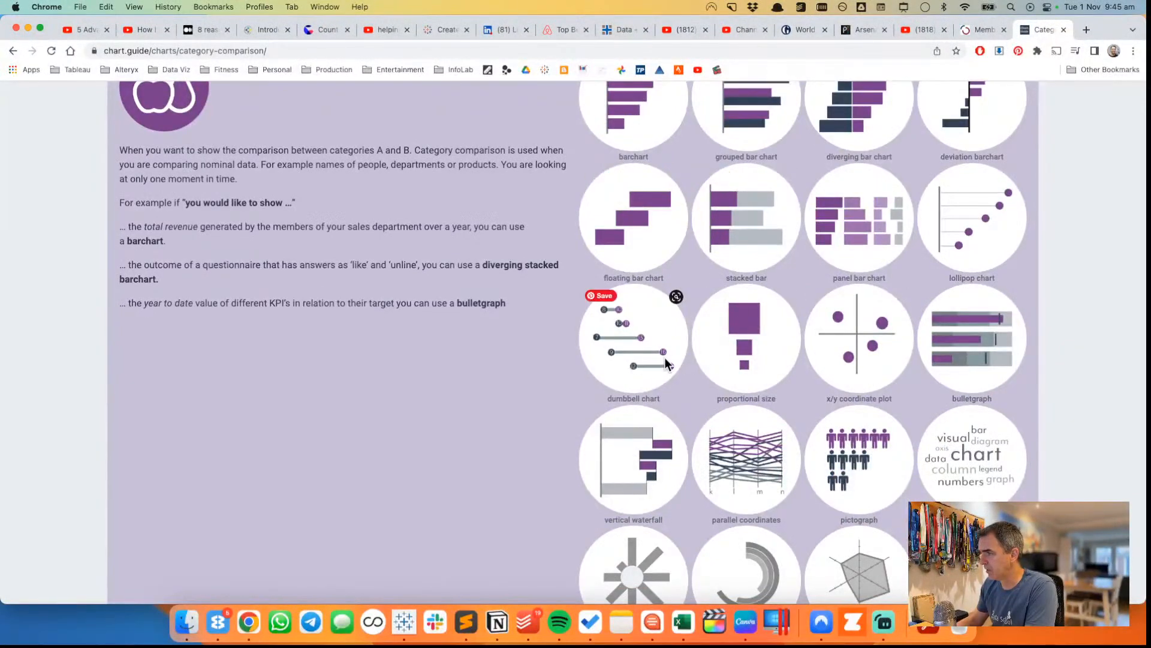
scroll(665, 358, down, 3)
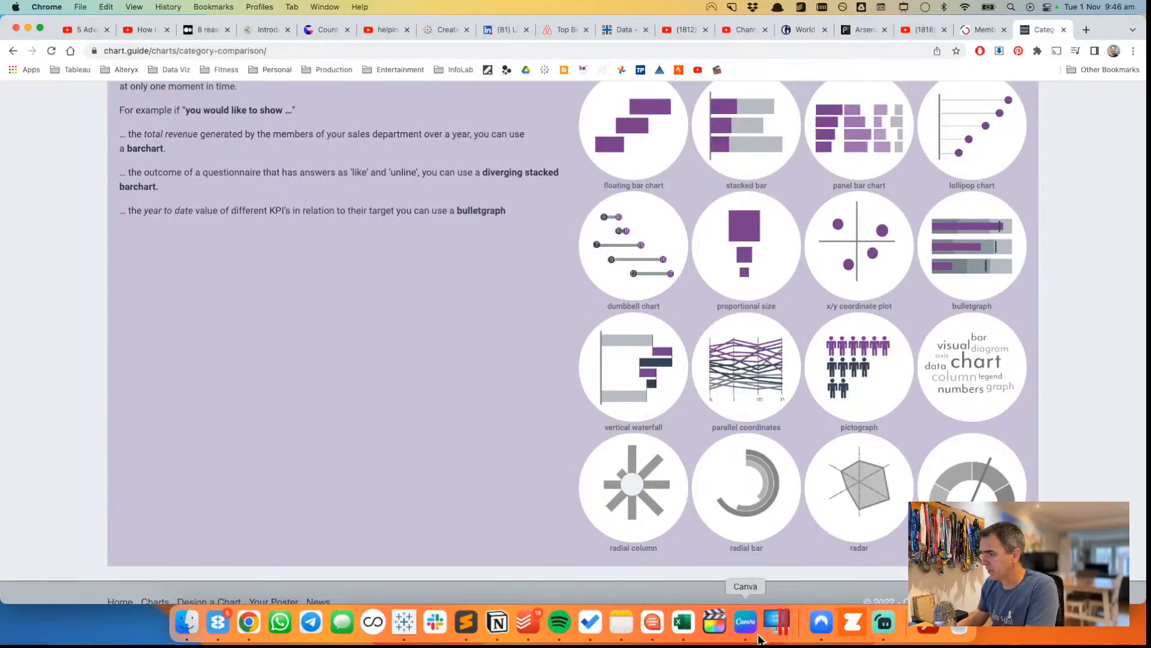
- Return to Tableau and build a new worksheet with horizontal bars of SUM(Raised) for each State
click(403, 622)
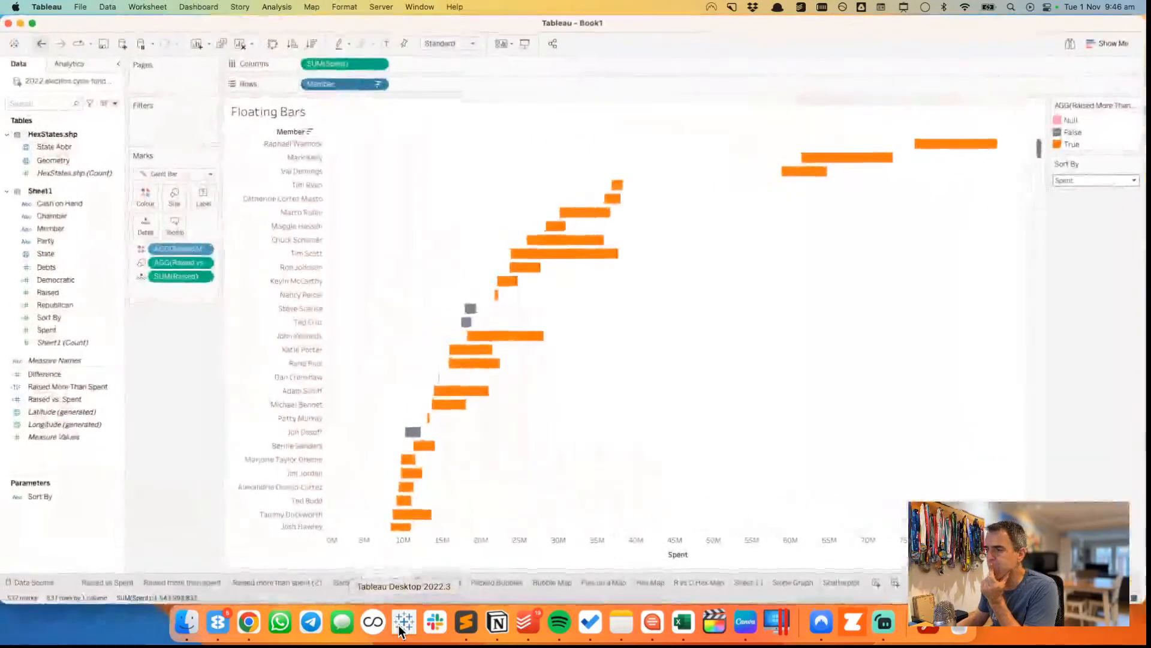
click(876, 581)
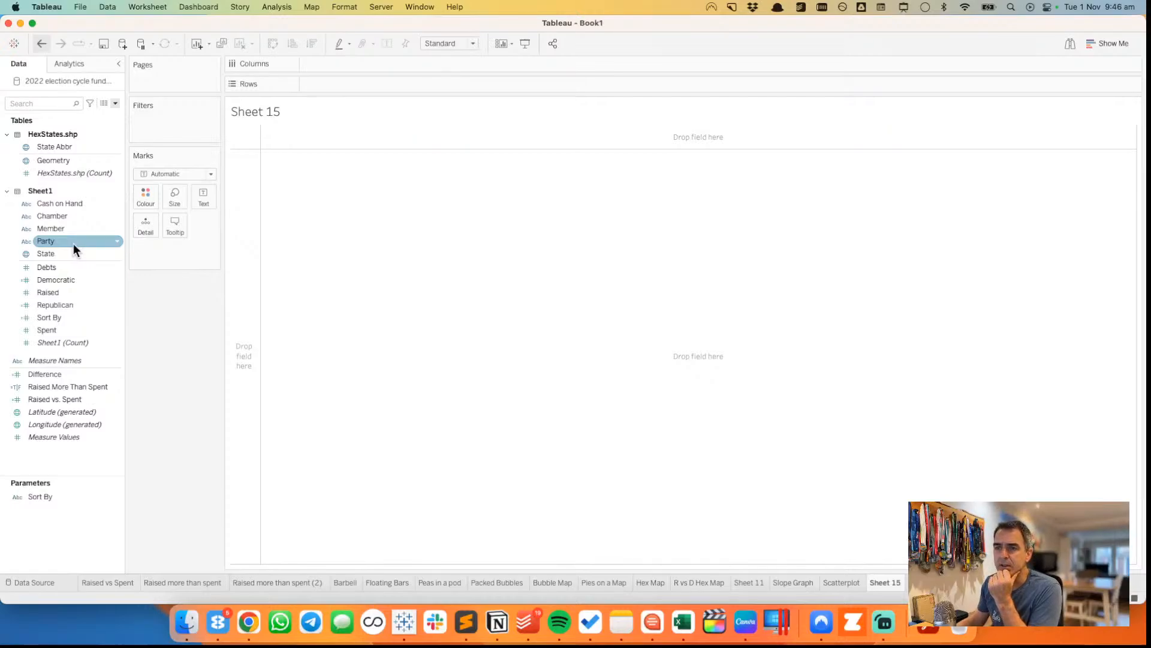
drag(64, 255, 258, 252)
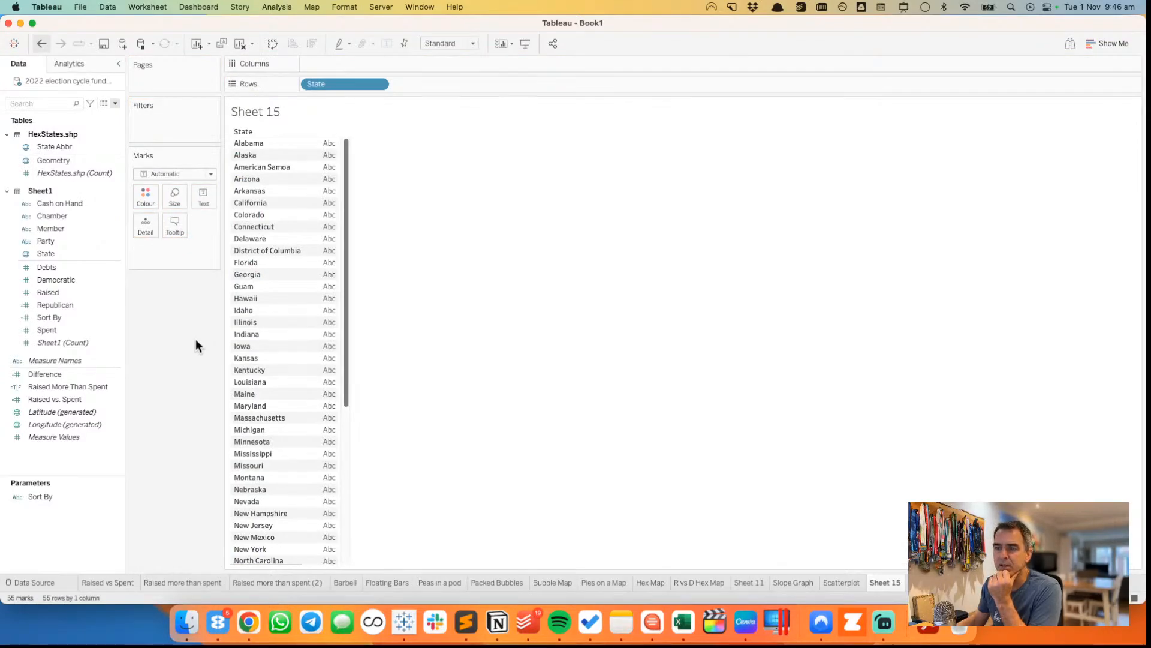
click(64, 294)
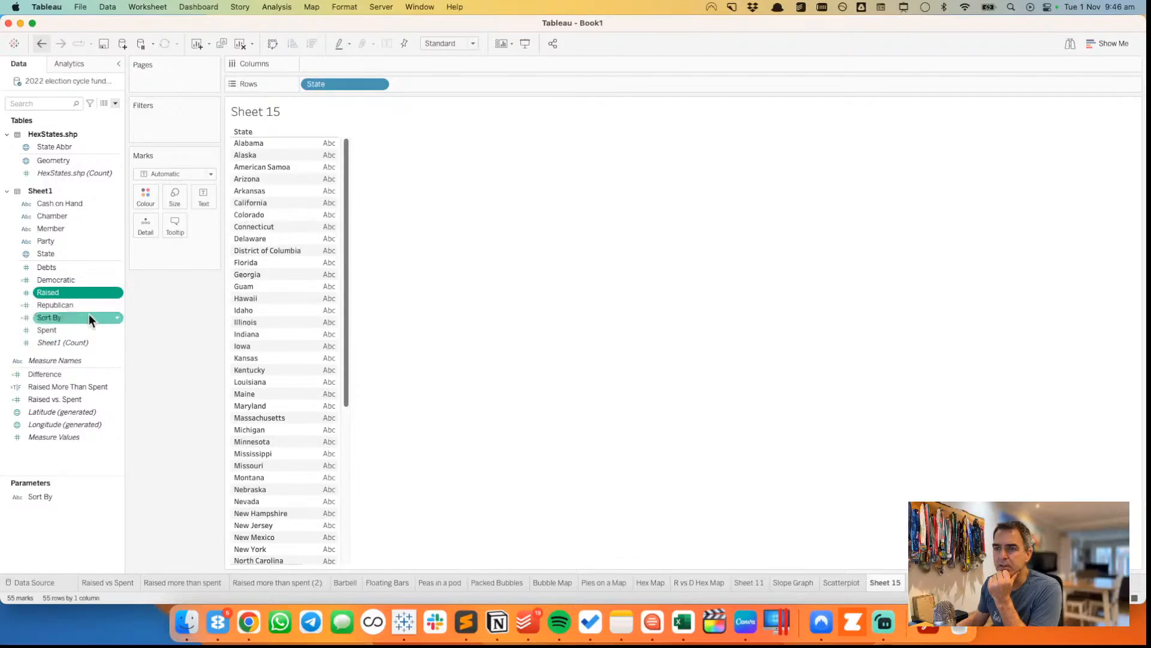
drag(70, 293, 315, 288)
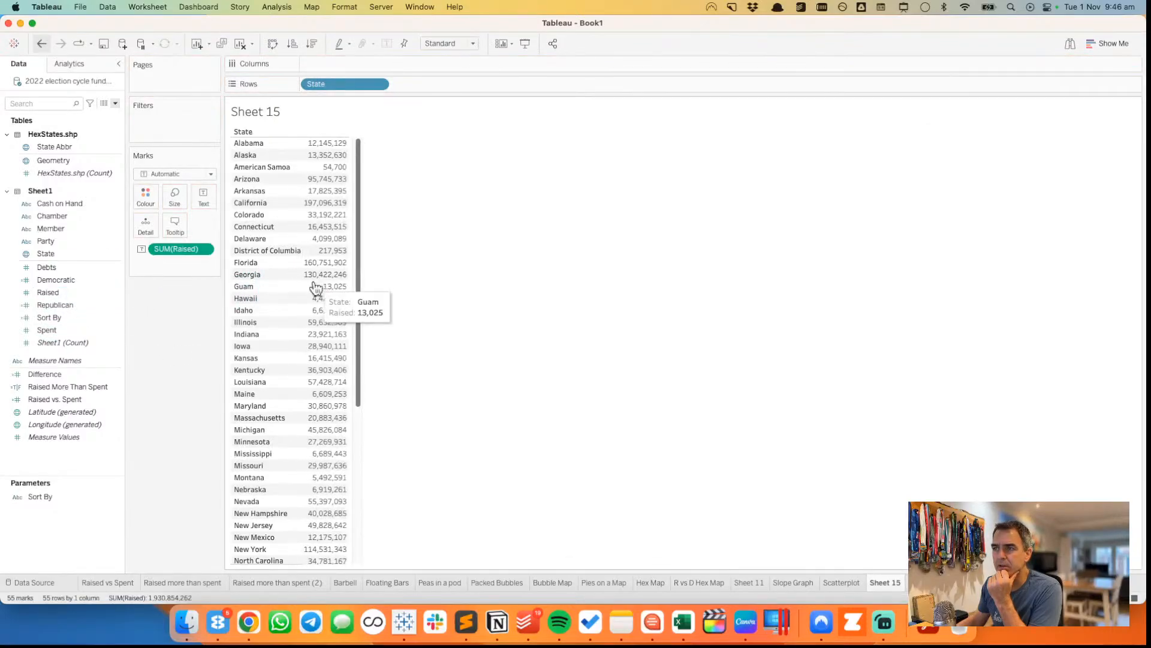
drag(174, 246, 324, 66)
- Add Spent to the Raised axis so each State has a Raised and a Spent bar
click(54, 306)
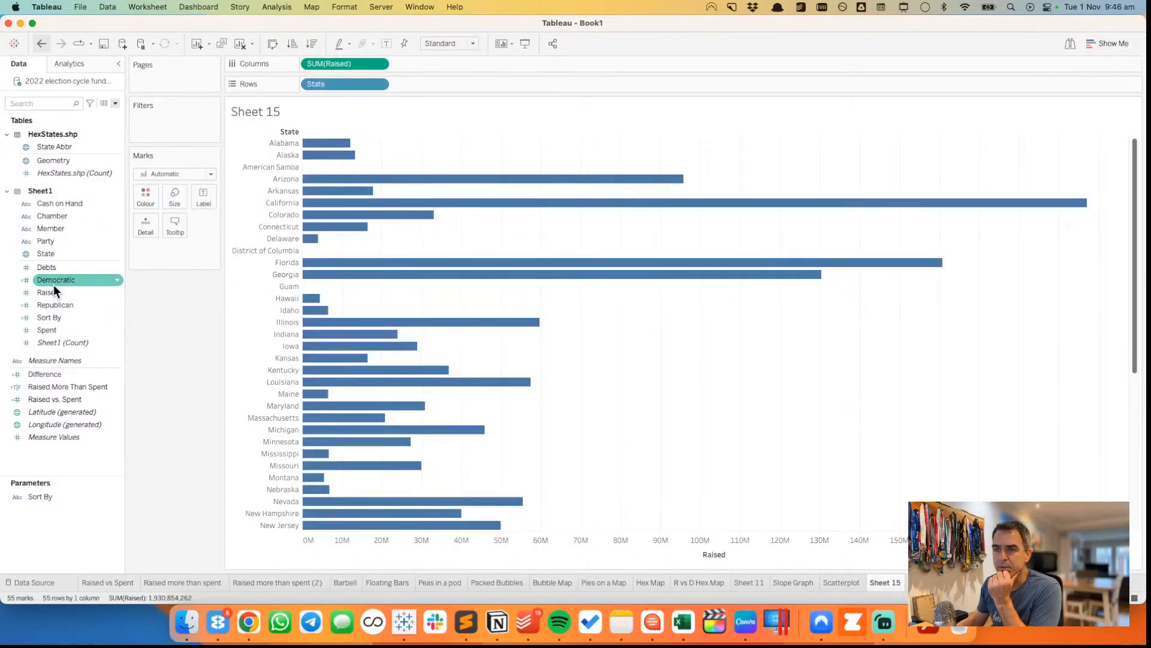
drag(54, 329, 466, 545)
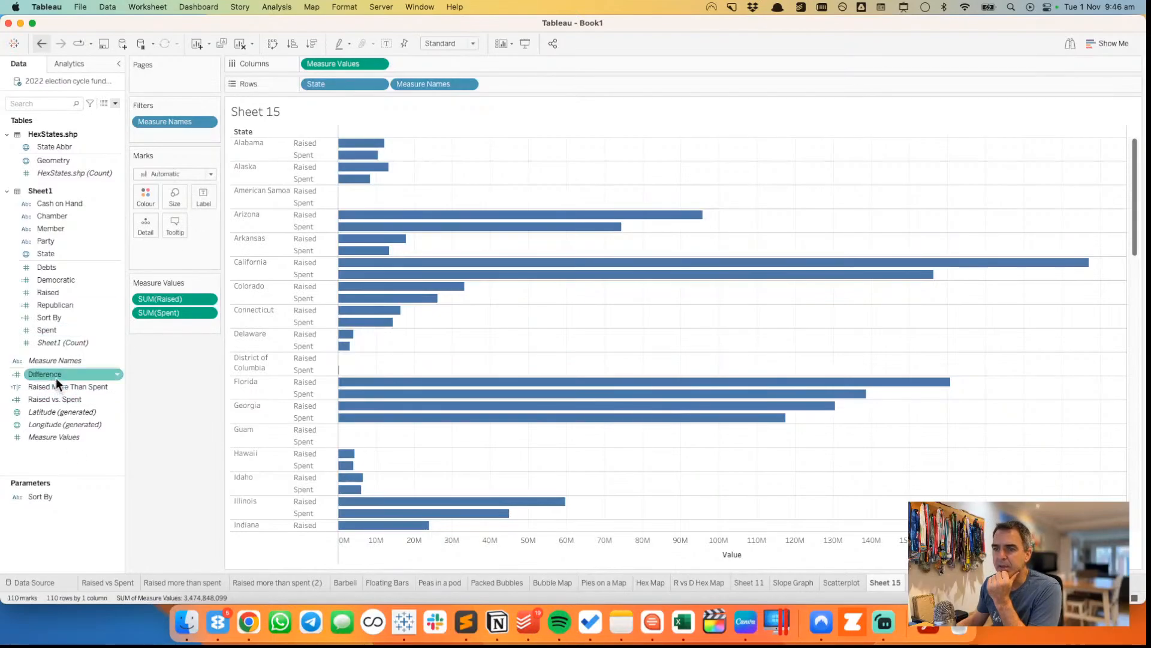
mouse_move(53, 376)
mouse_down()
mouse_move(412, 67)
mouse_move(59, 424)
mouse_move(49, 377)
mouse_up()
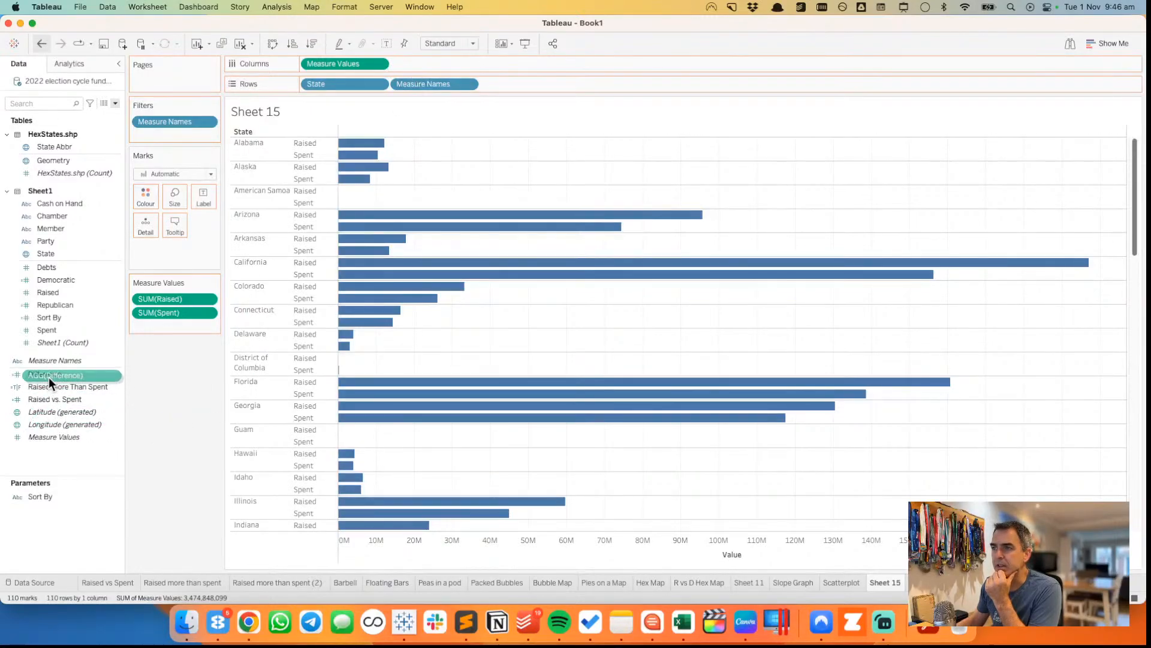
- Add a separate SUM(Spent) column beside Measure Values, shown as Gantt bars sized by Raised vs. Spent
drag(54, 332, 448, 68)
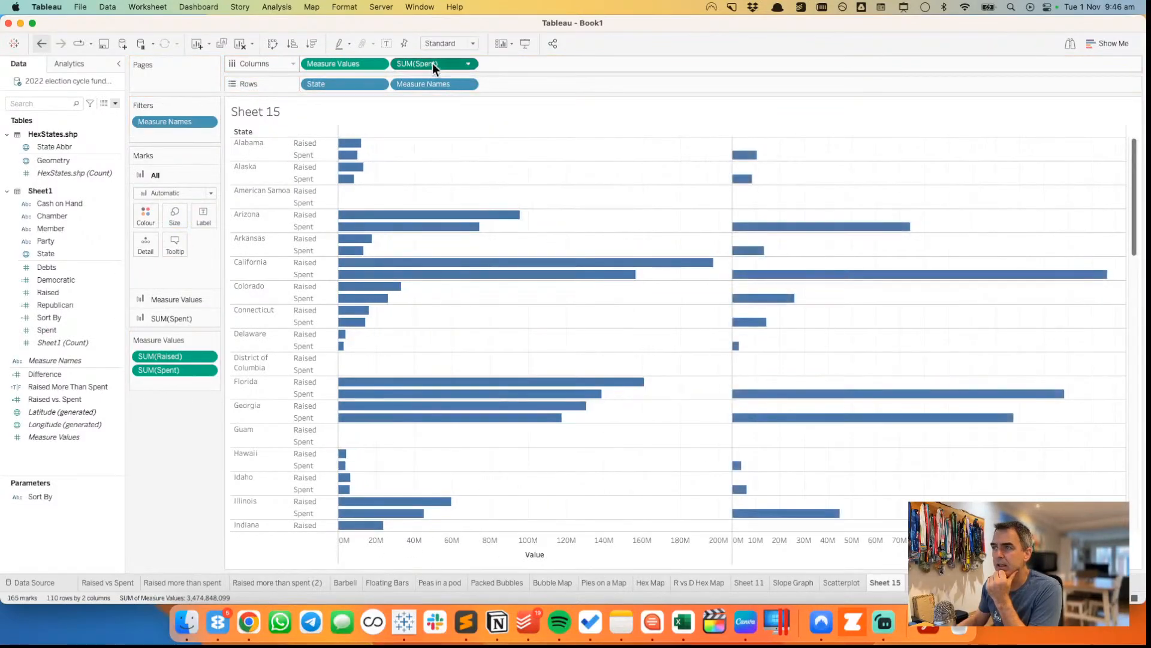
click(150, 232)
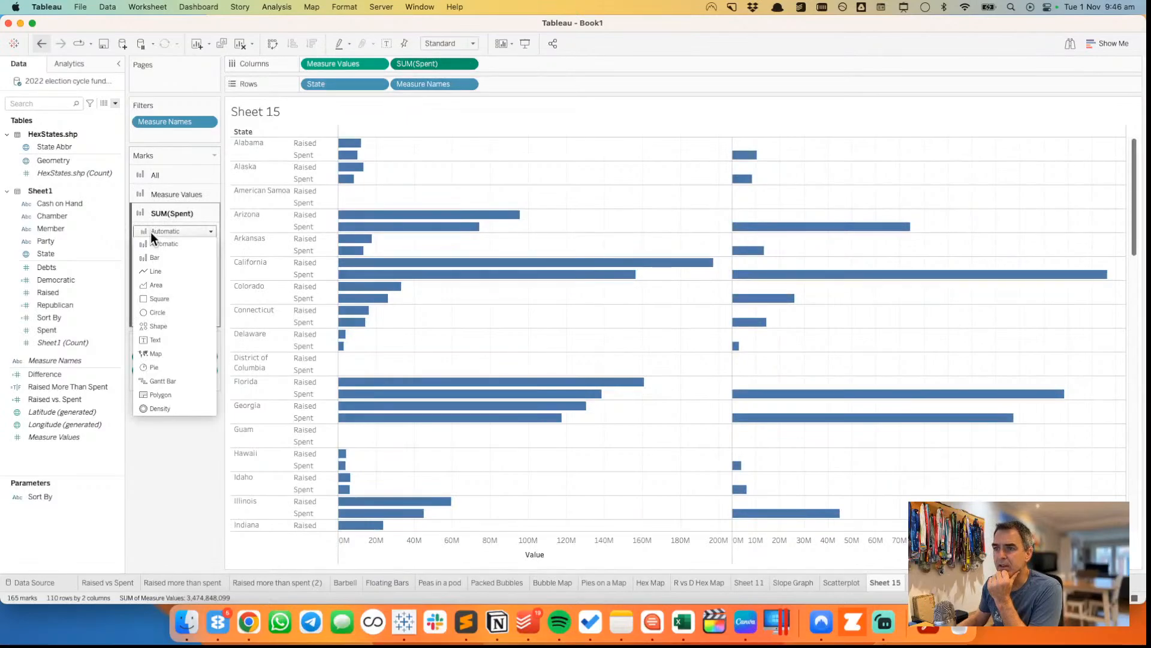
click(161, 383)
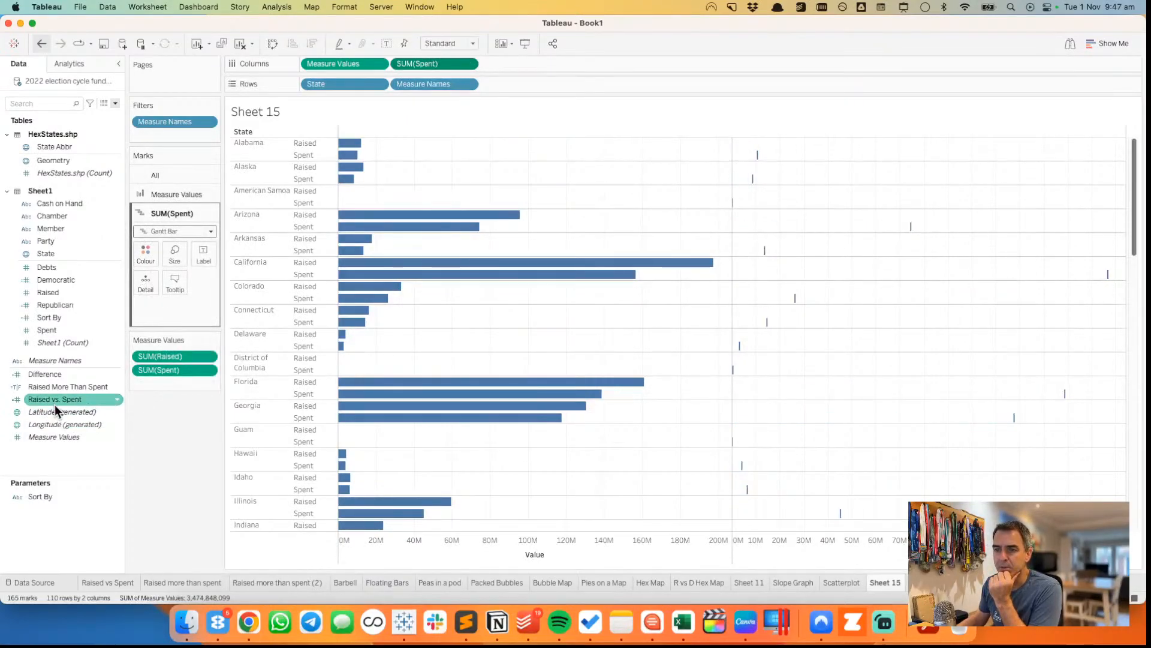
drag(51, 400, 178, 256)
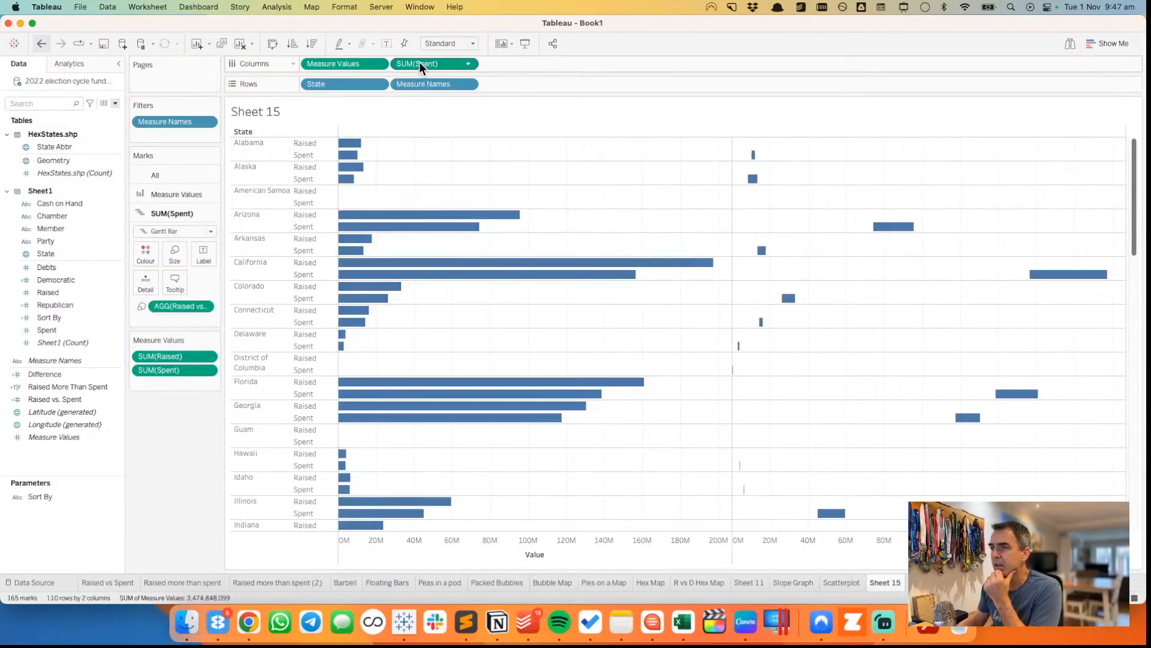
- Try a dual axis for Measure Values and Spent, try removing Measure Names from the rows, and undo both changes
click(468, 64)
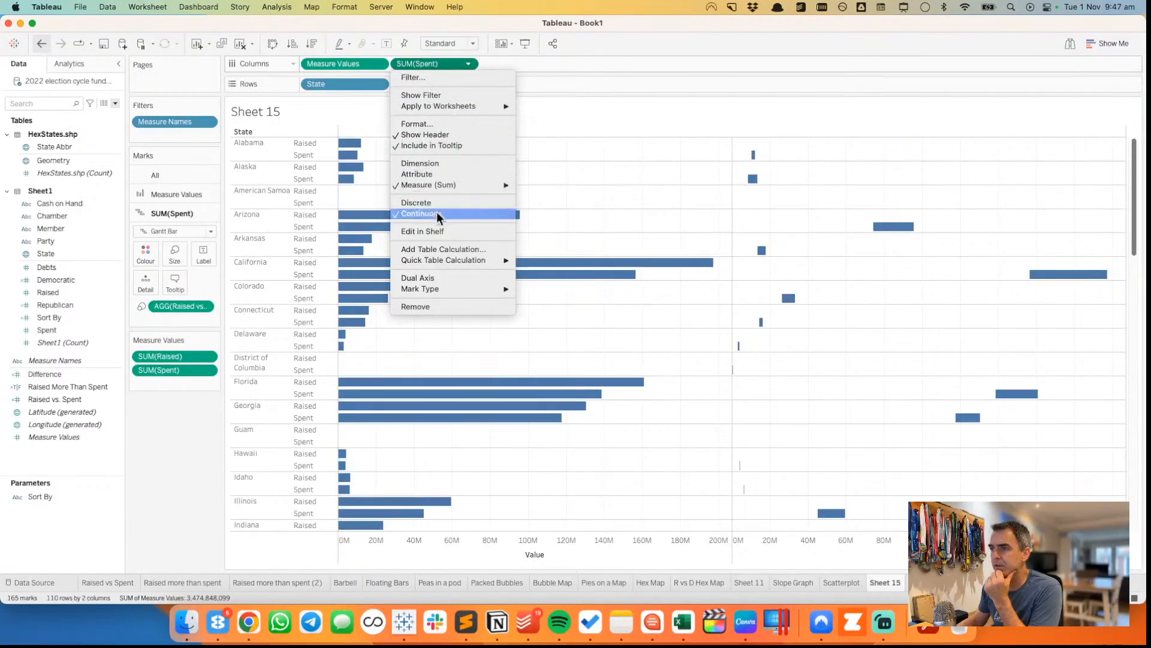
click(433, 276)
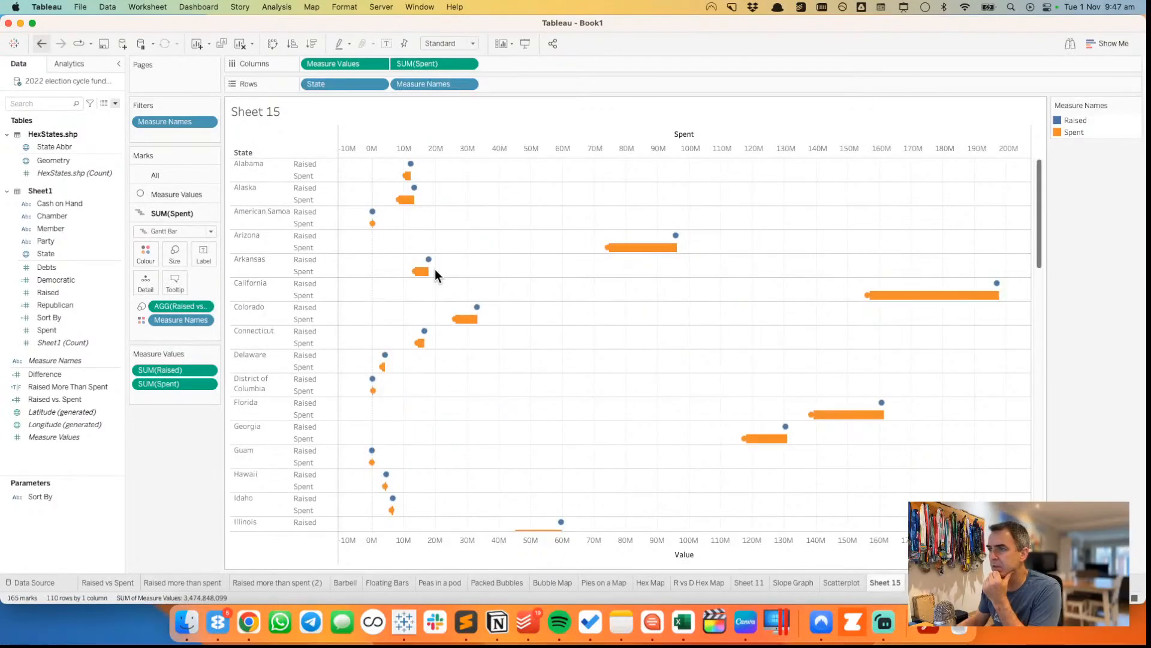
click(41, 44)
click(40, 44)
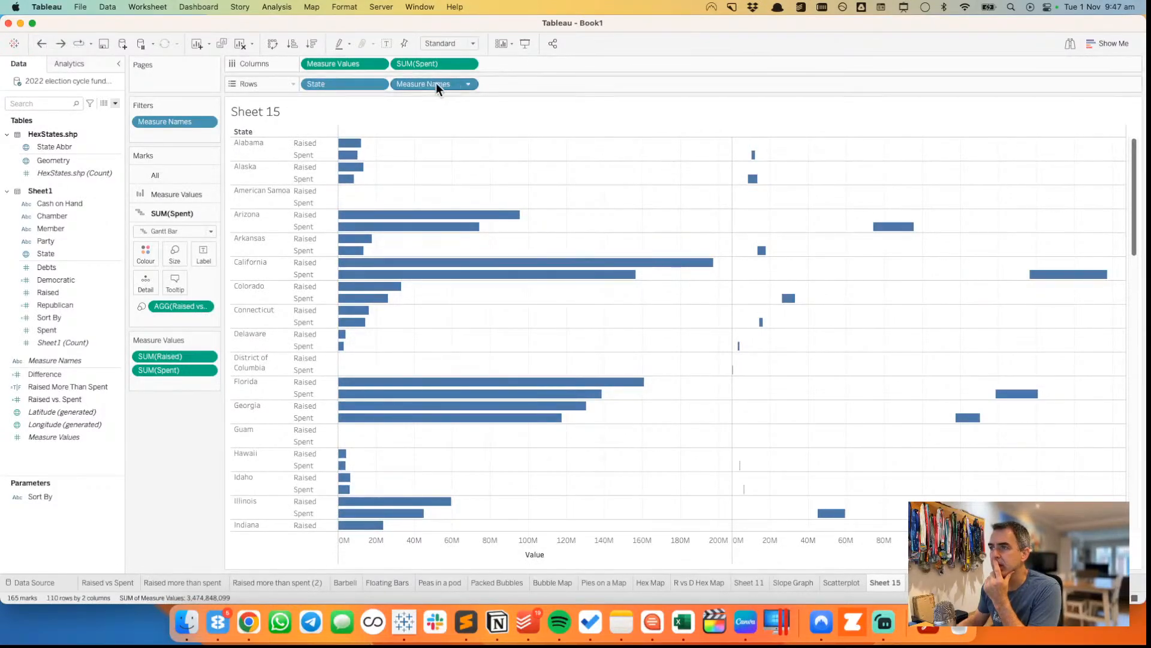
drag(434, 84, 352, 21)
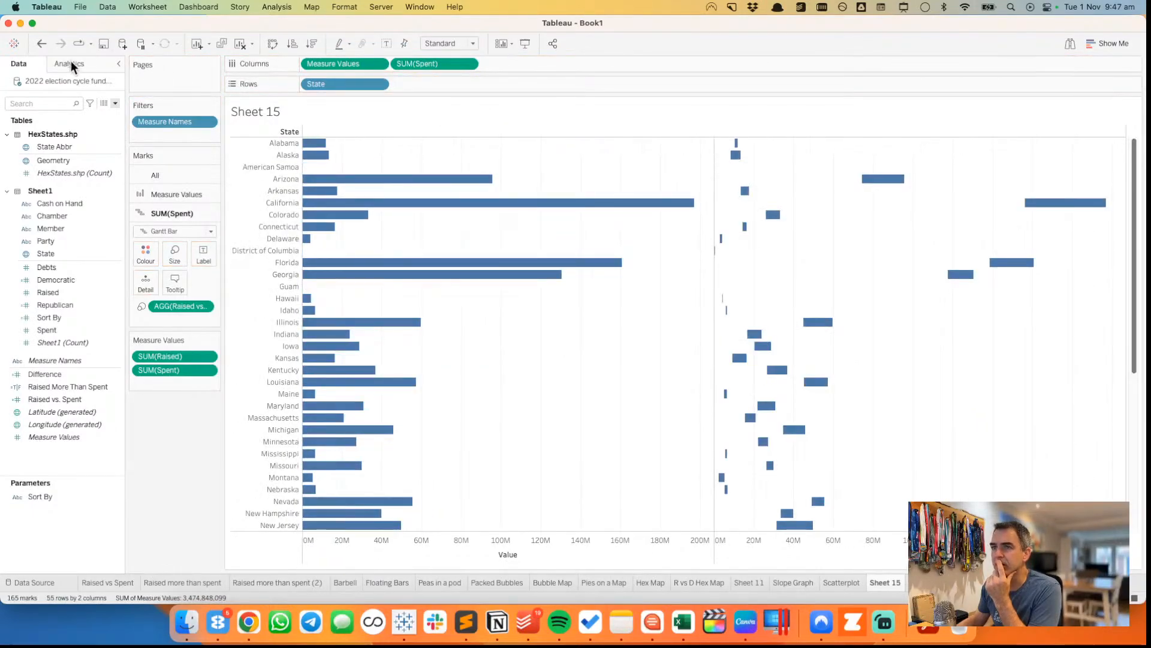
click(43, 43)
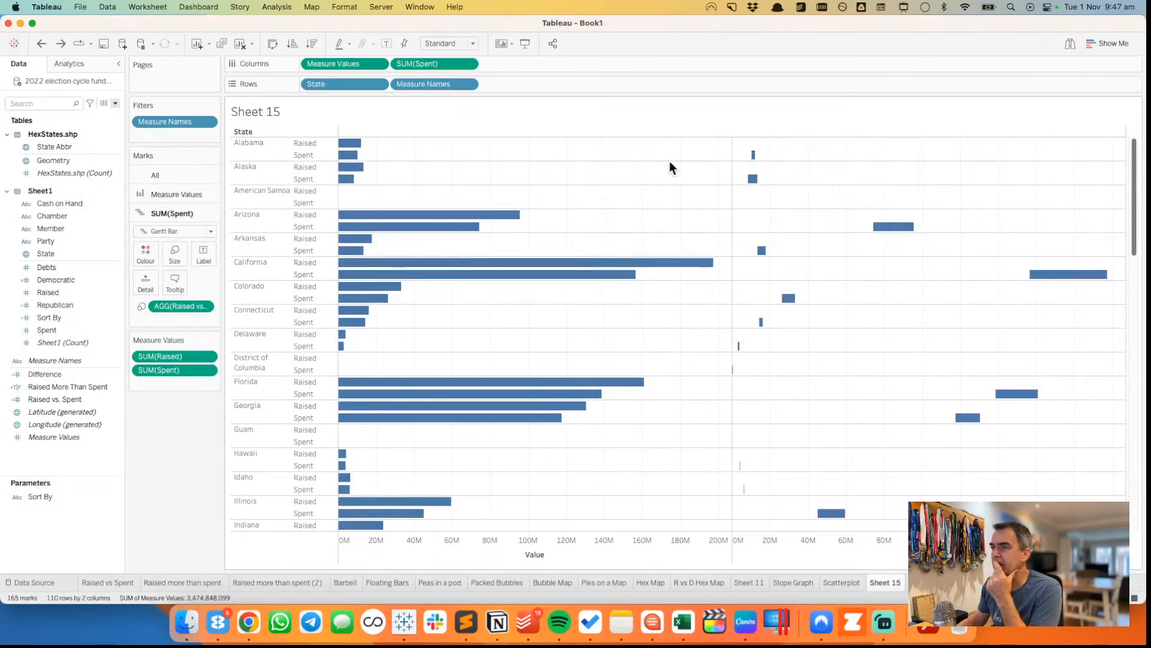
- Try adding Difference and Raised vs. Spent to the Measure Values, undoing each addition
mouse_move(357, 170)
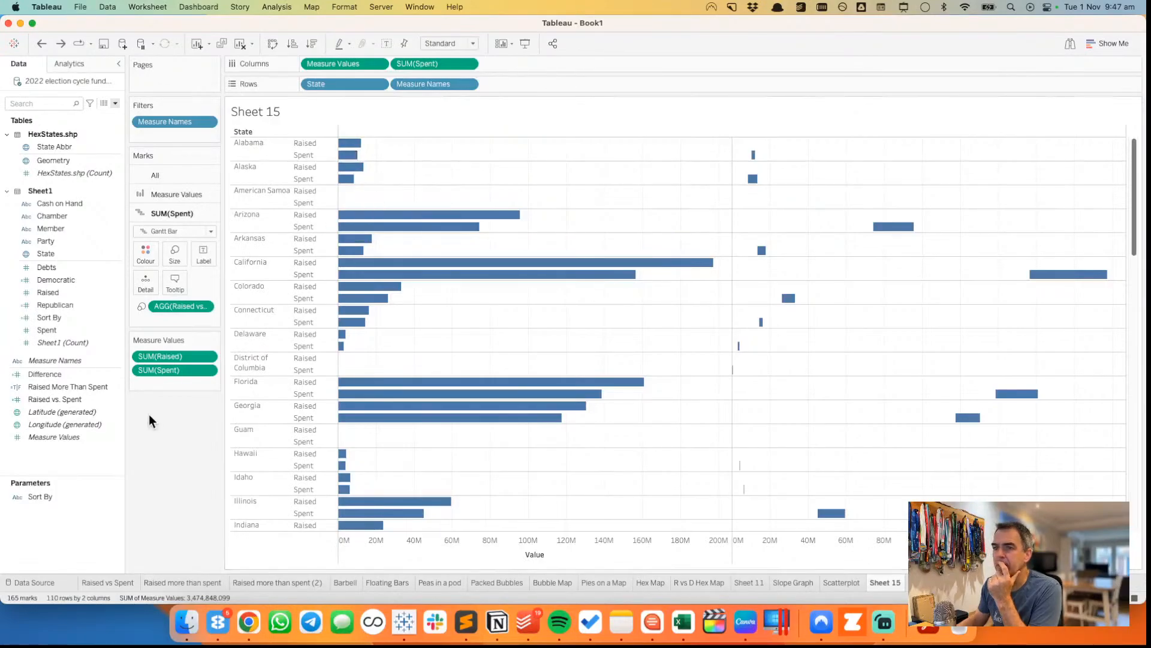
drag(69, 329, 168, 385)
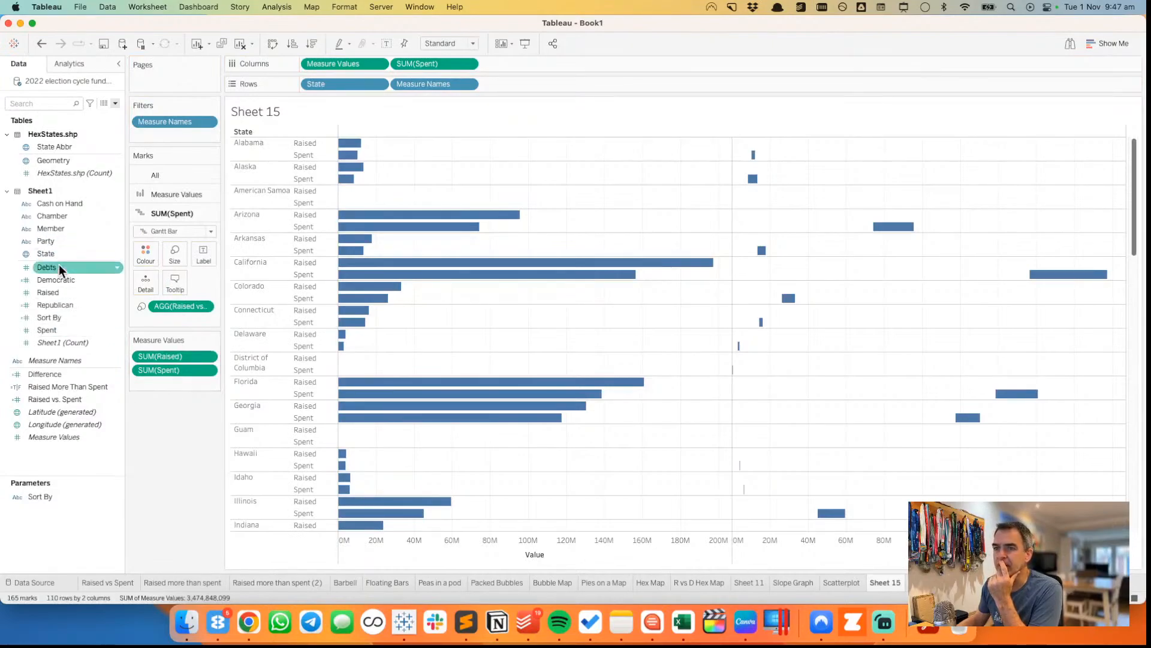
drag(66, 375, 163, 385)
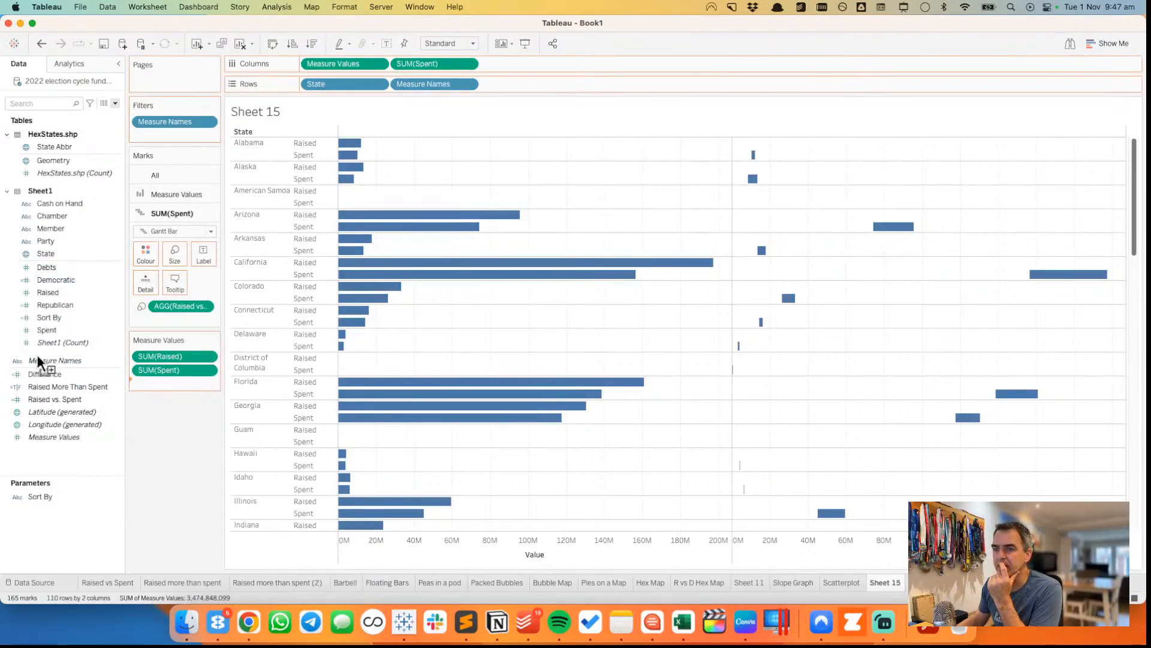
click(41, 43)
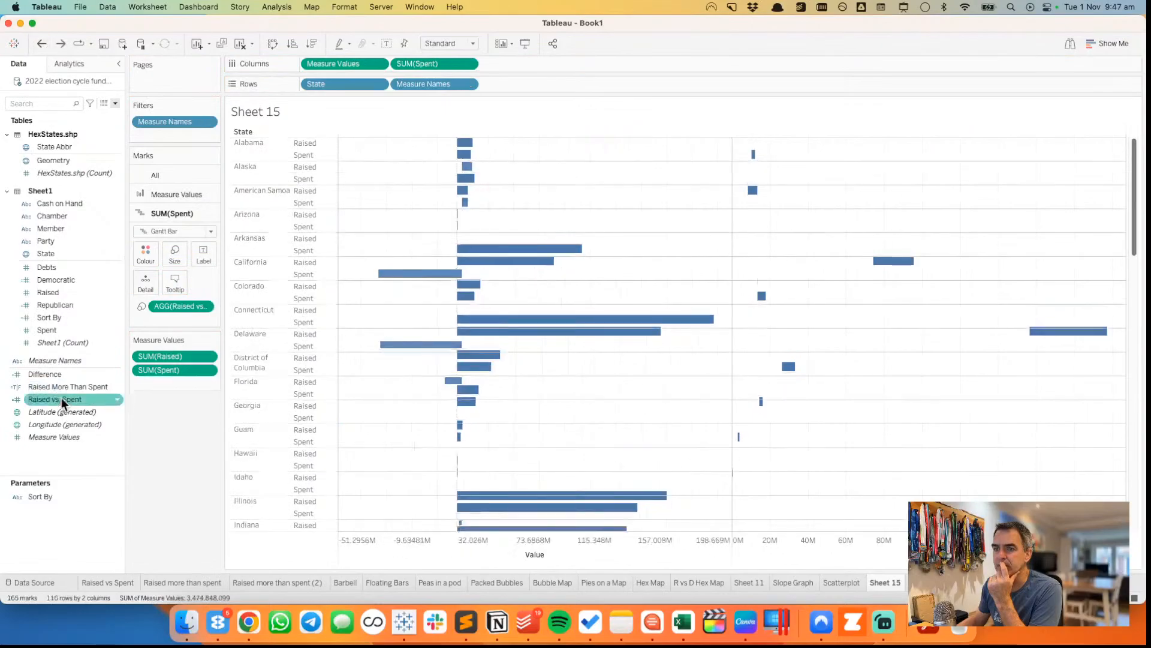
drag(61, 398, 216, 377)
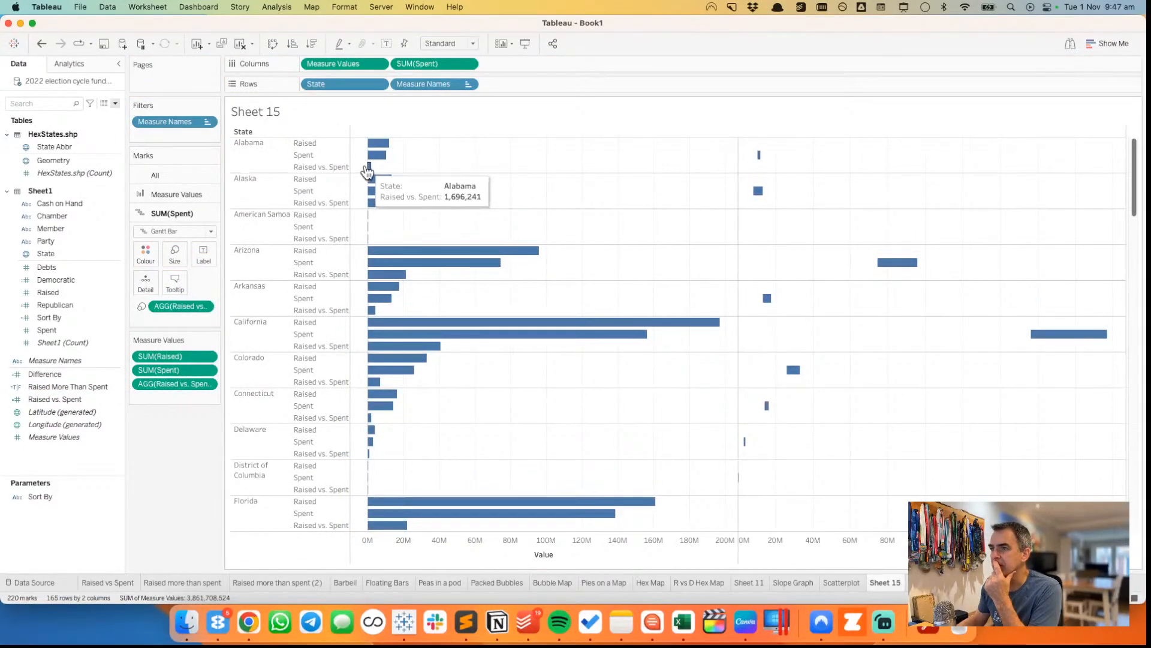
click(39, 44)
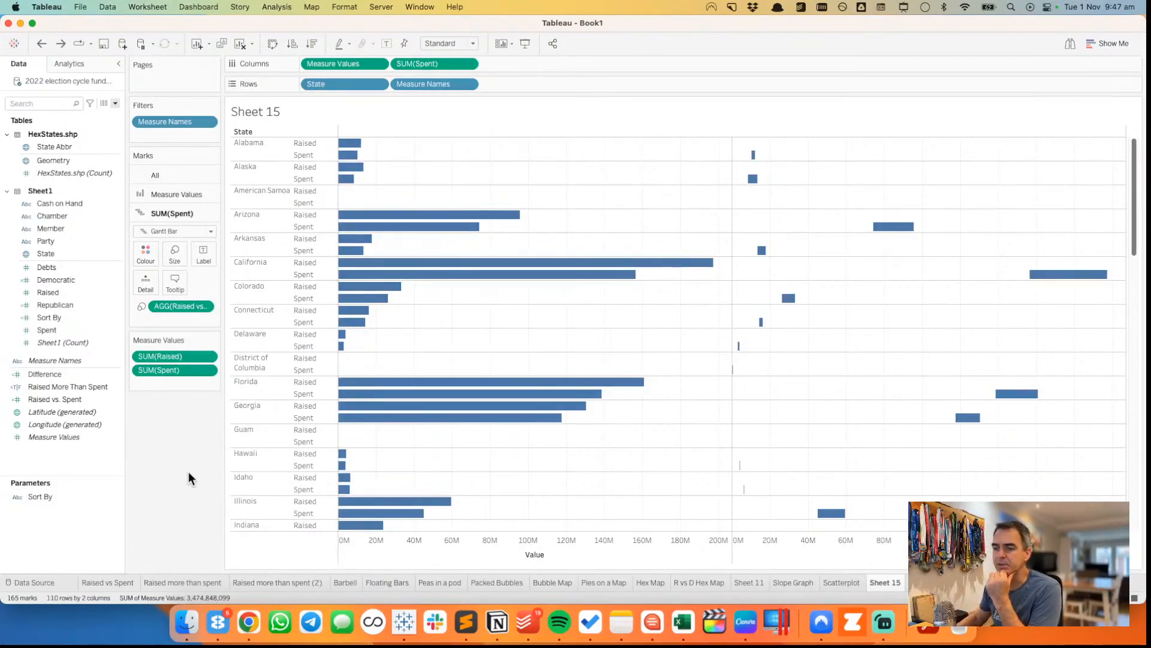
- In Chrome, search the YouTube Studio channel's videos for a chart designer's first name and for floating, and return to Tableau
click(248, 622)
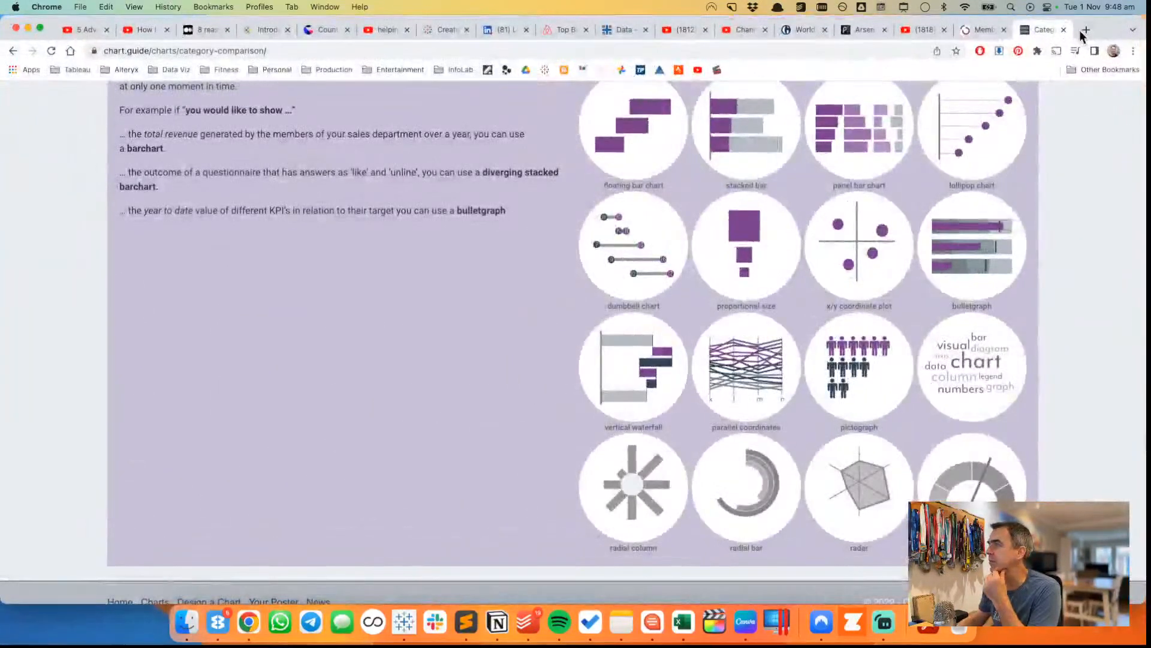
click(758, 31)
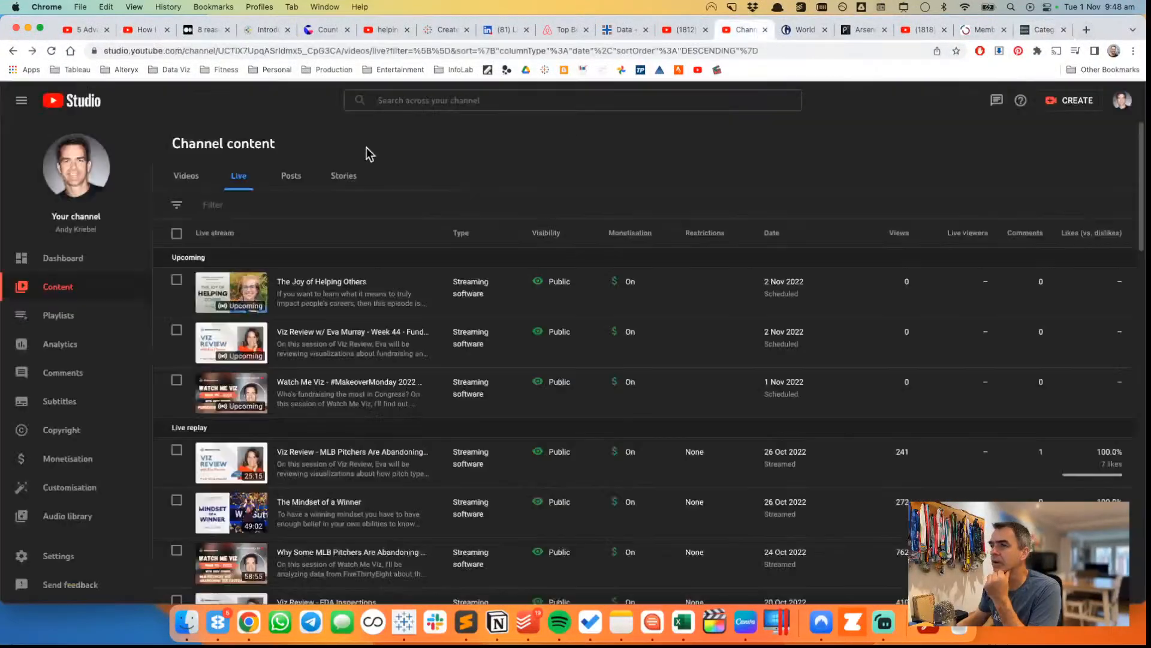
click(384, 100)
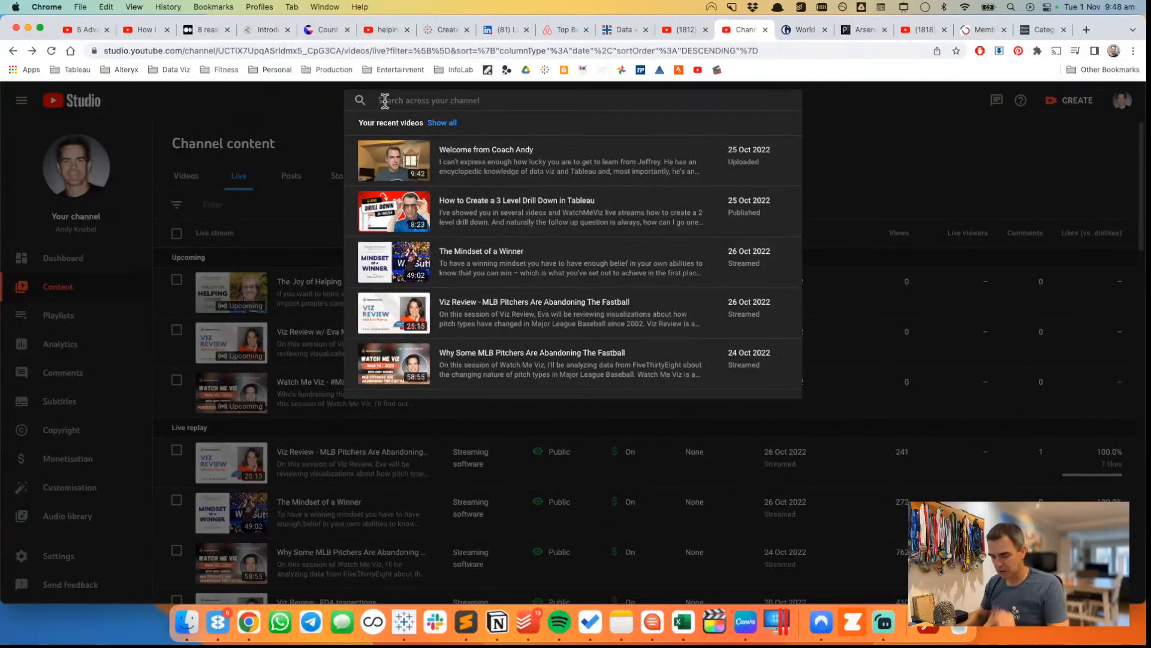
text(ellen)
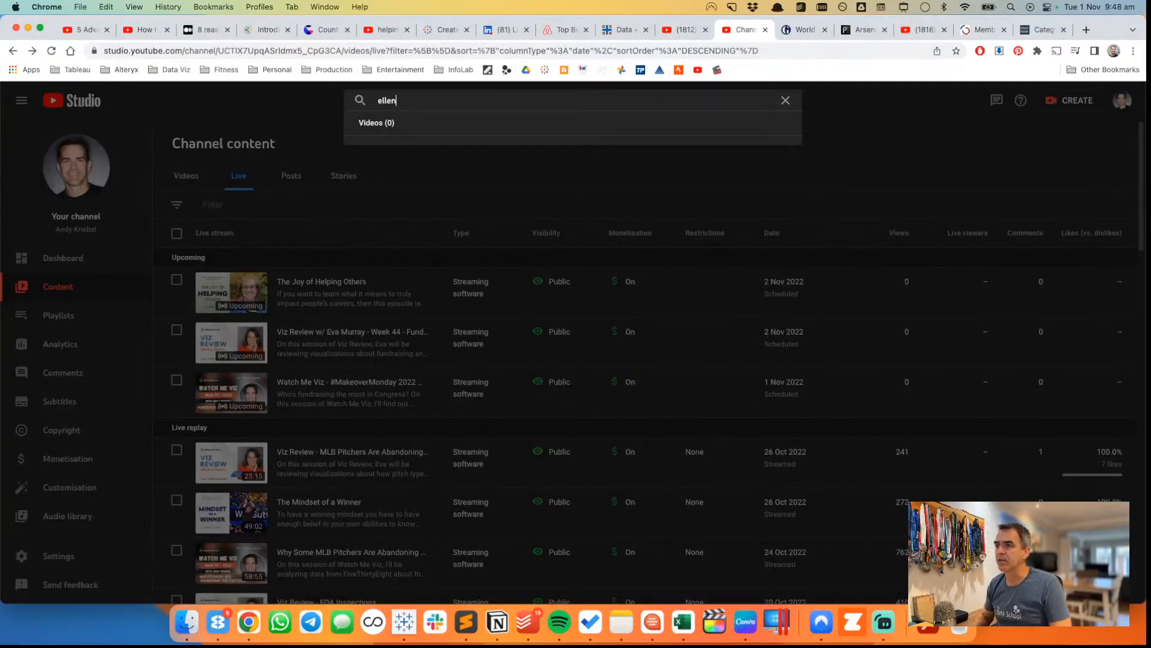
key(BackSpace)
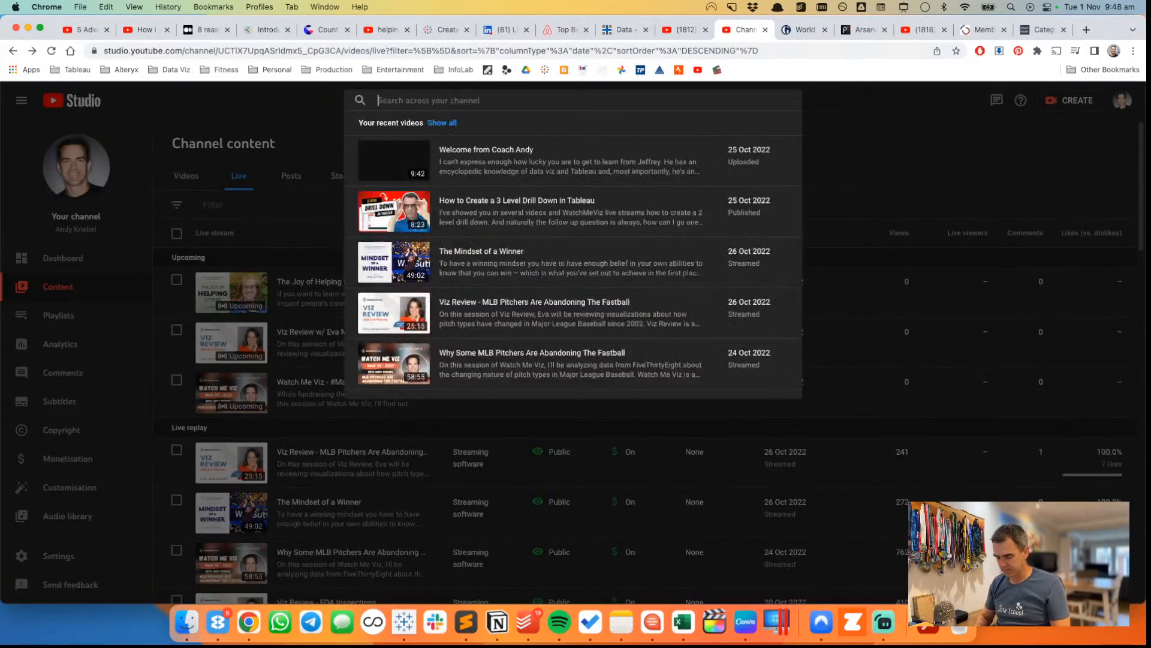
text(floating)
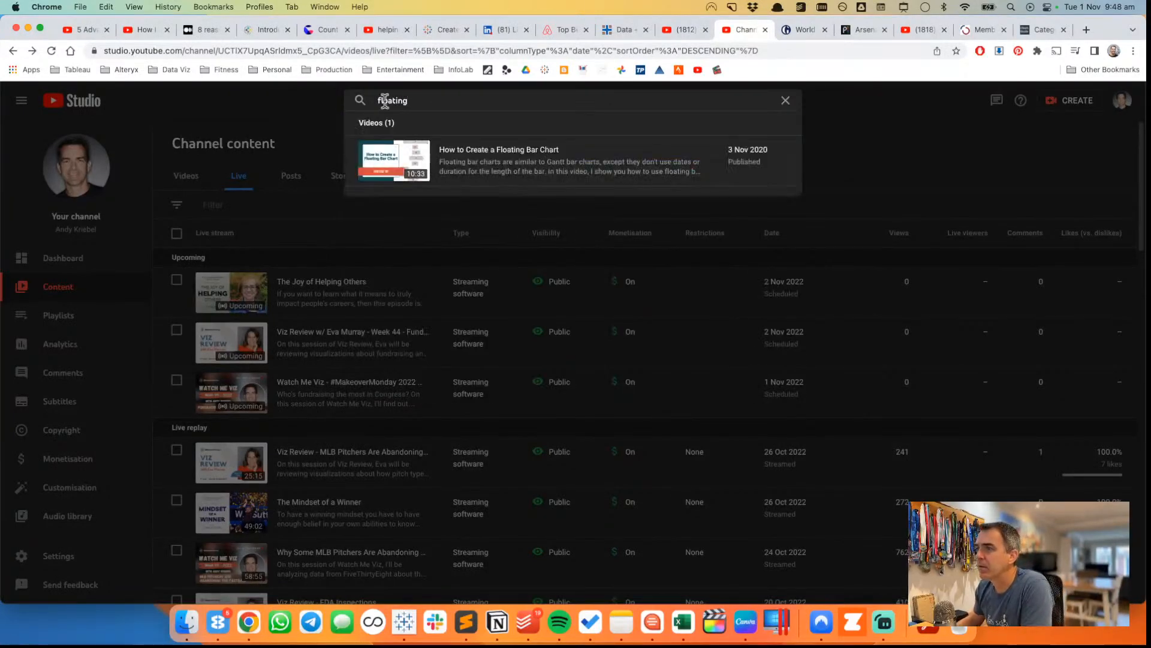
click(786, 100)
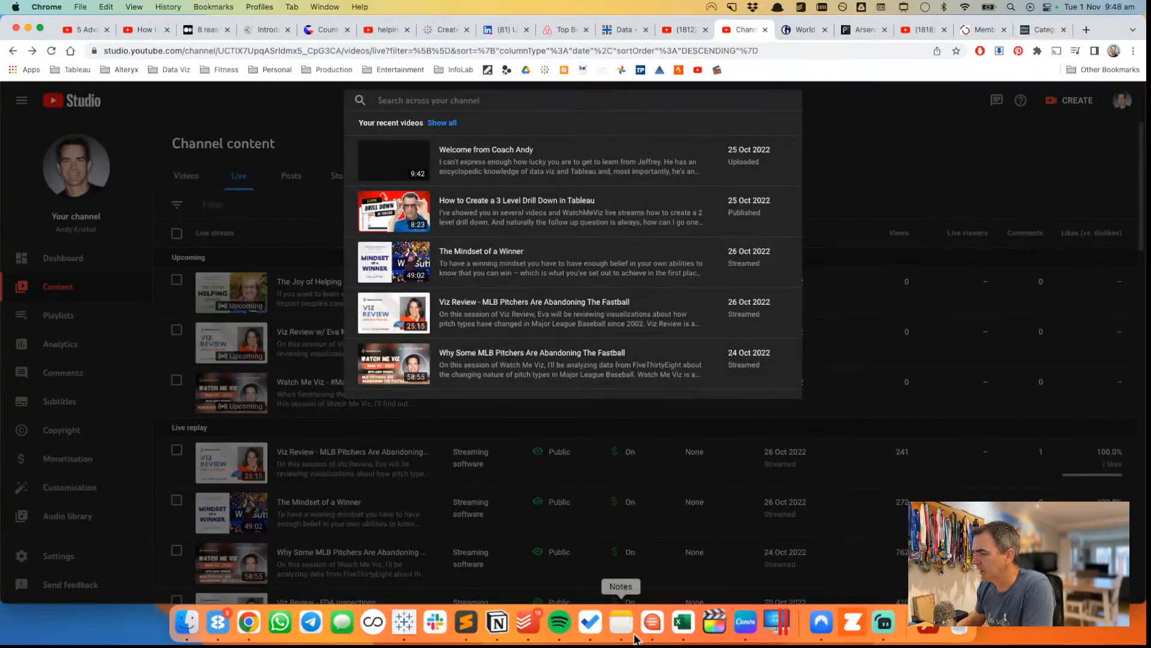
click(395, 627)
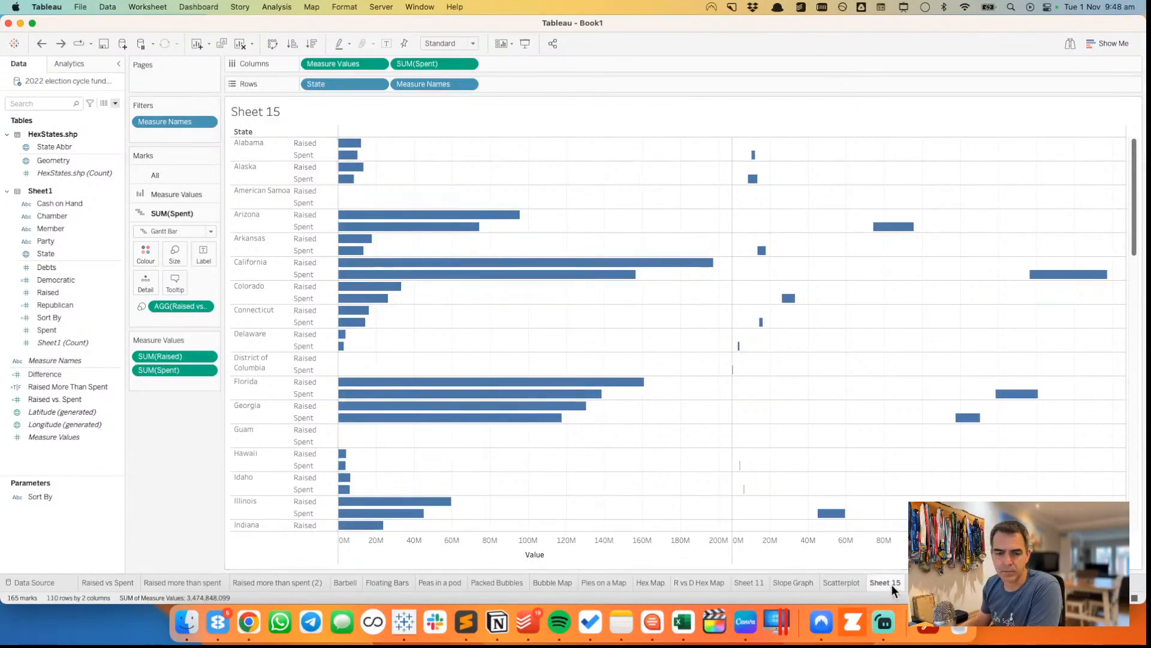
mouse_move(891, 584)
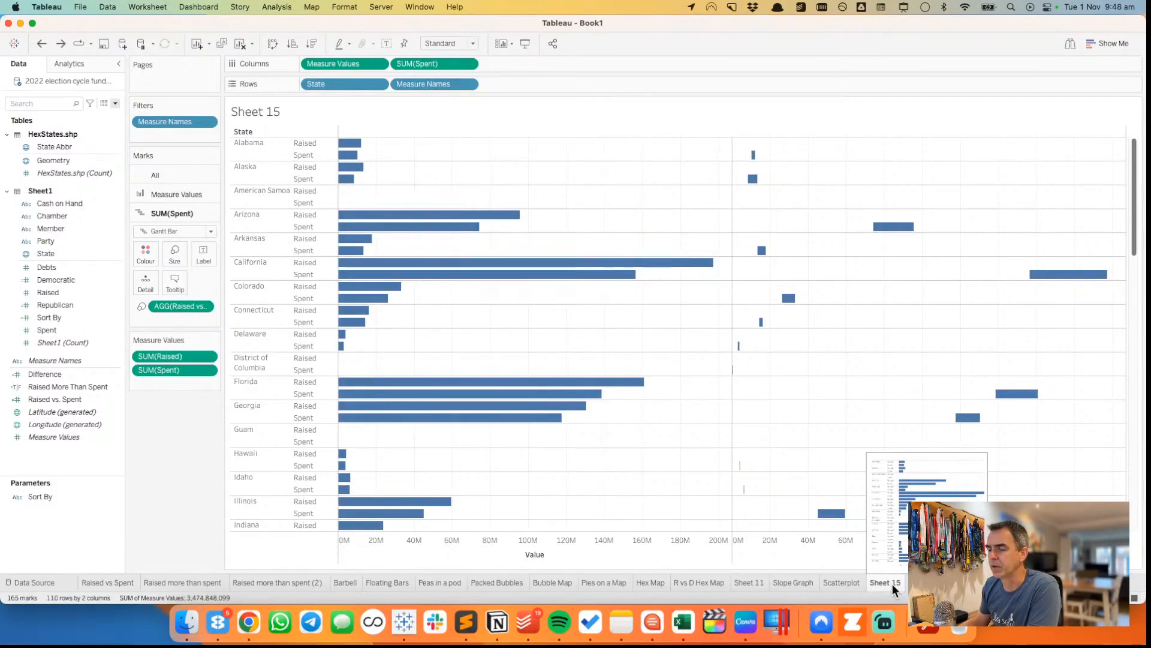
- In Chrome, search vizwiz.com for the chart designer's full name and open the #MakeoverMonday Week 46 Internet Ad Spend post
click(249, 621)
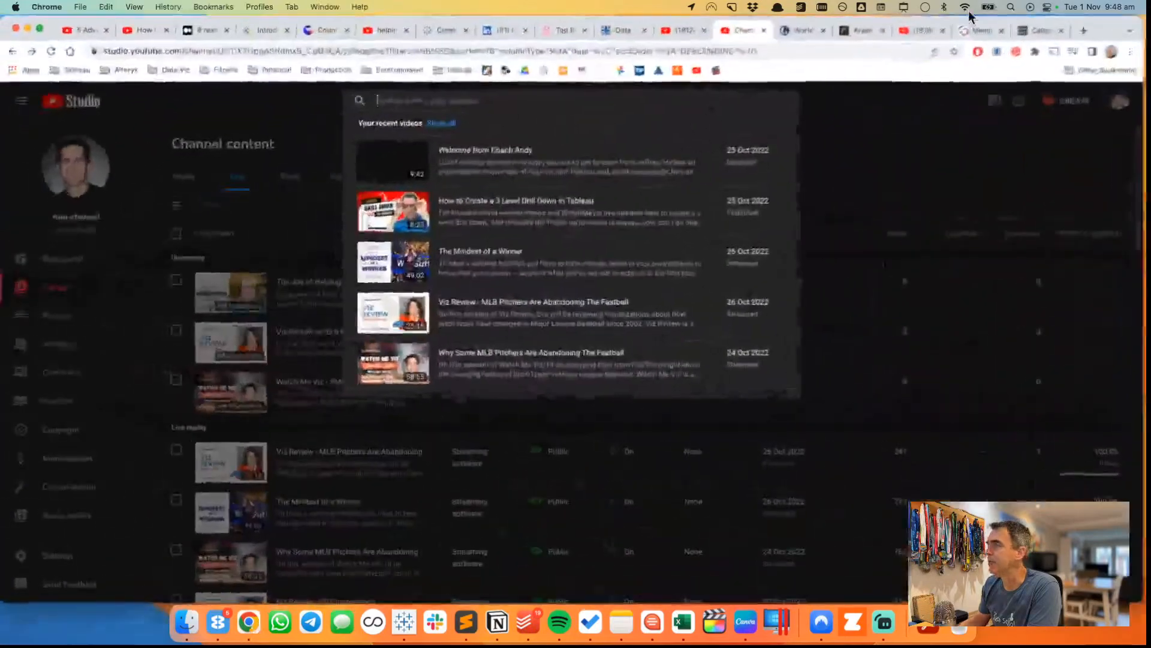
click(1094, 31)
text(viz)
key(Tab)
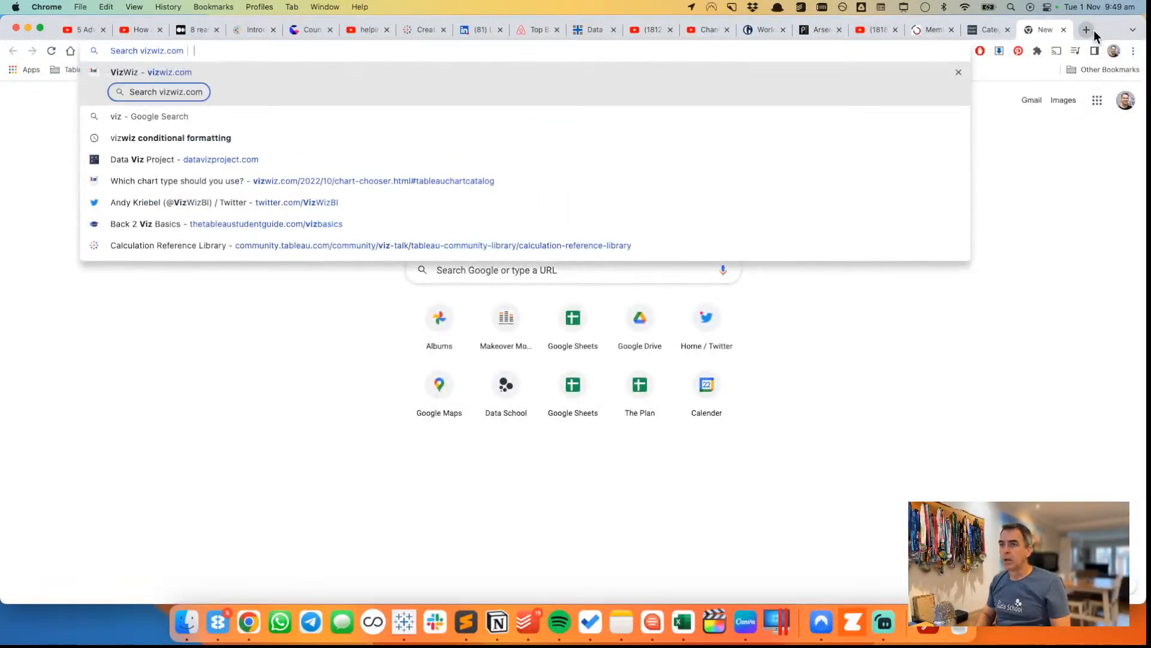
text(ellen bla)
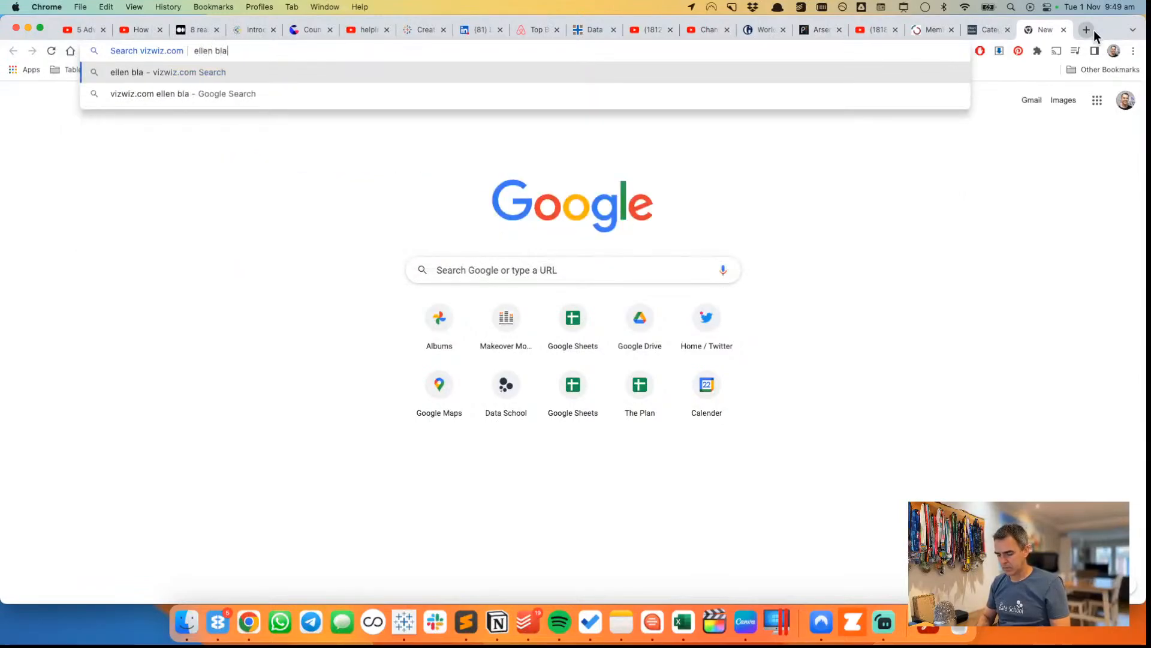
text(ckburn)
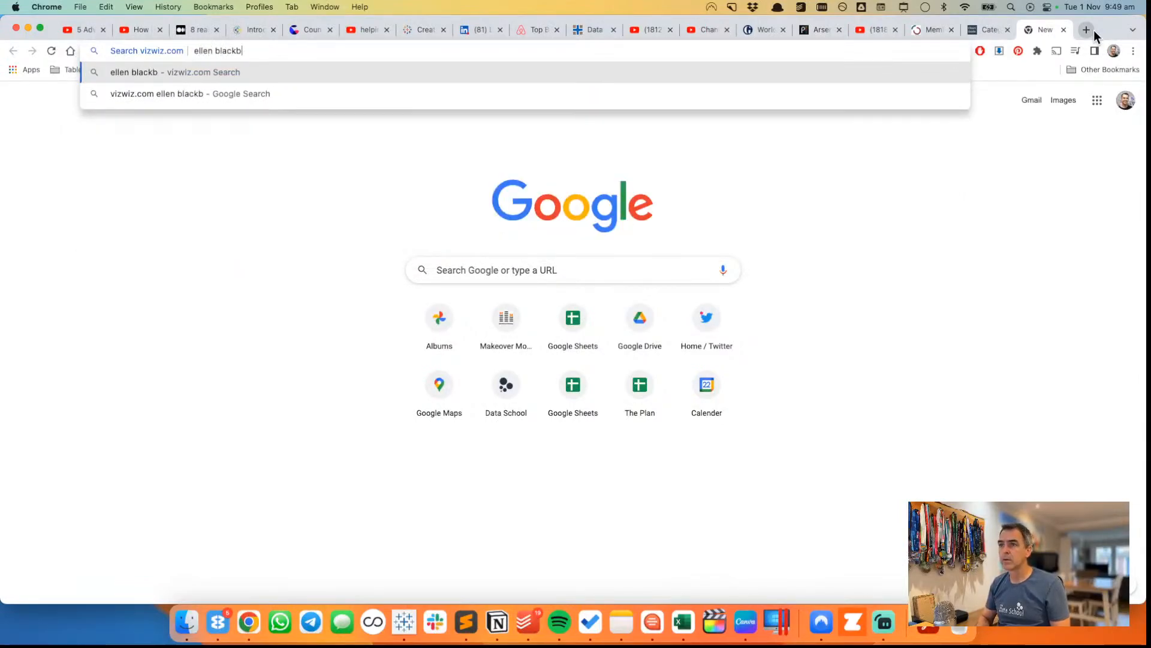
key(Return)
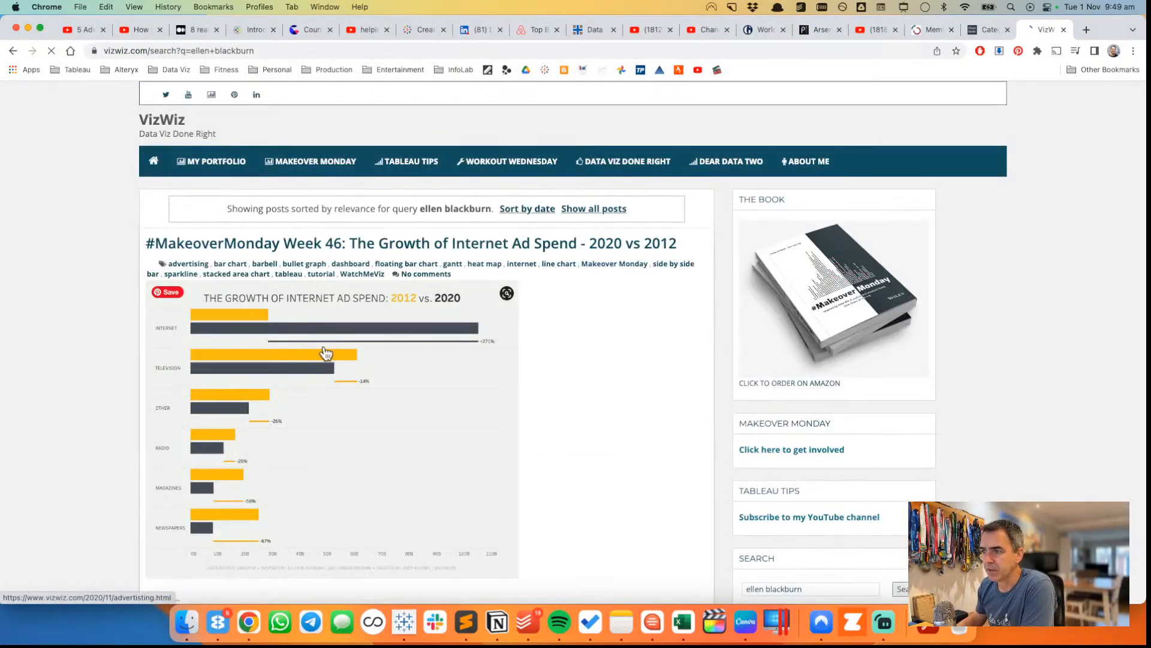
scroll(624, 383, down, 15)
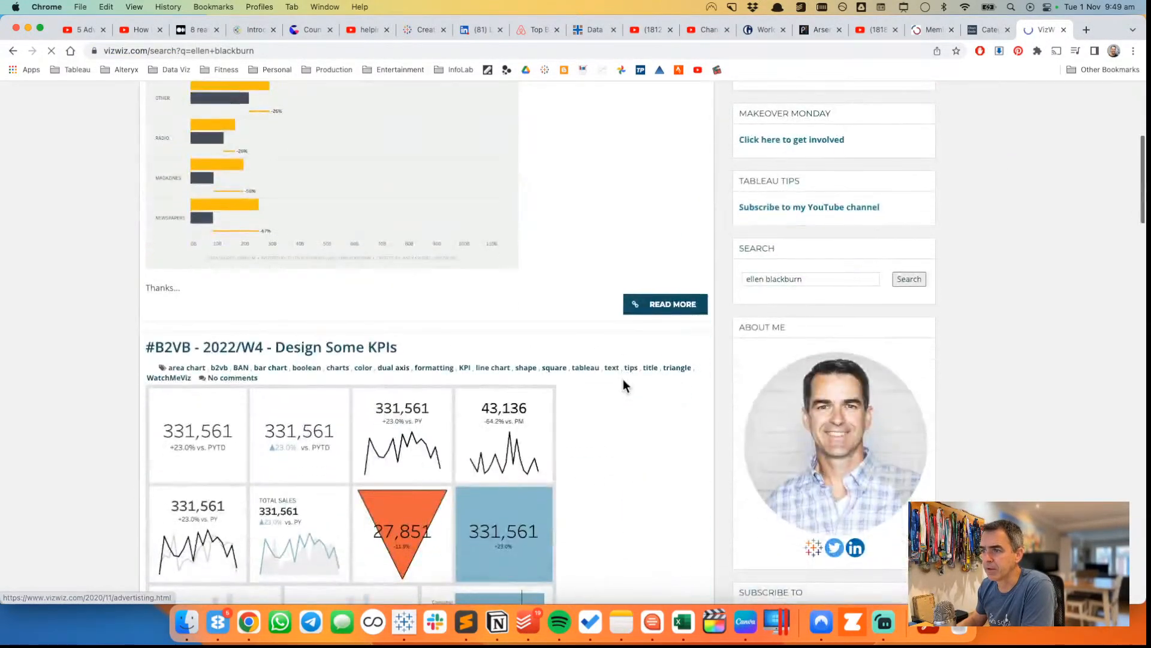
scroll(624, 379, up, 15)
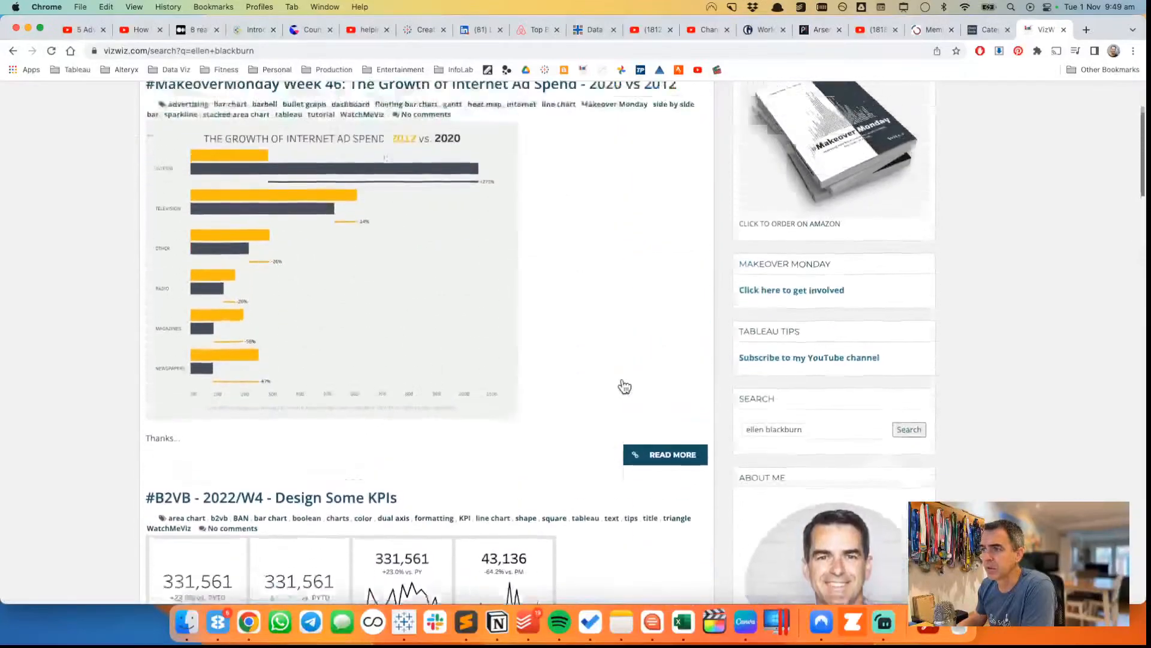
click(420, 231)
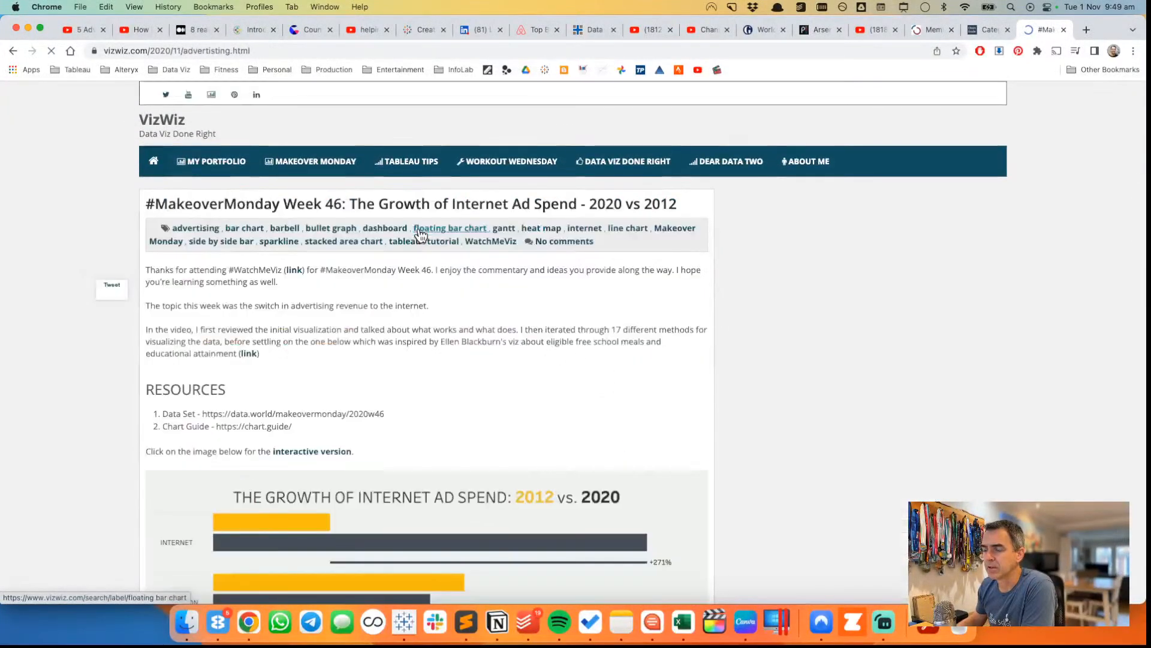
- Examine the 2012 vs. 2020 bar chart in the post and open its interactive version on Tableau Public
scroll(497, 411, down, 3)
scroll(498, 414, down, 3)
scroll(498, 414, up, 2)
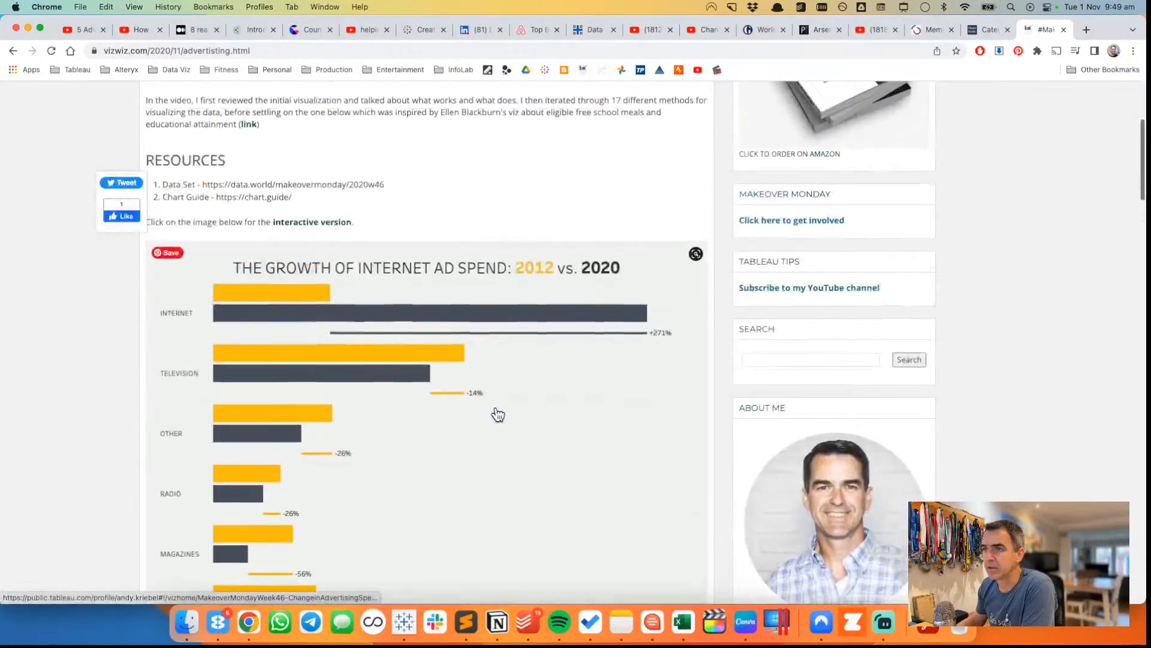
scroll(498, 414, down, 2)
scroll(498, 414, down, 3)
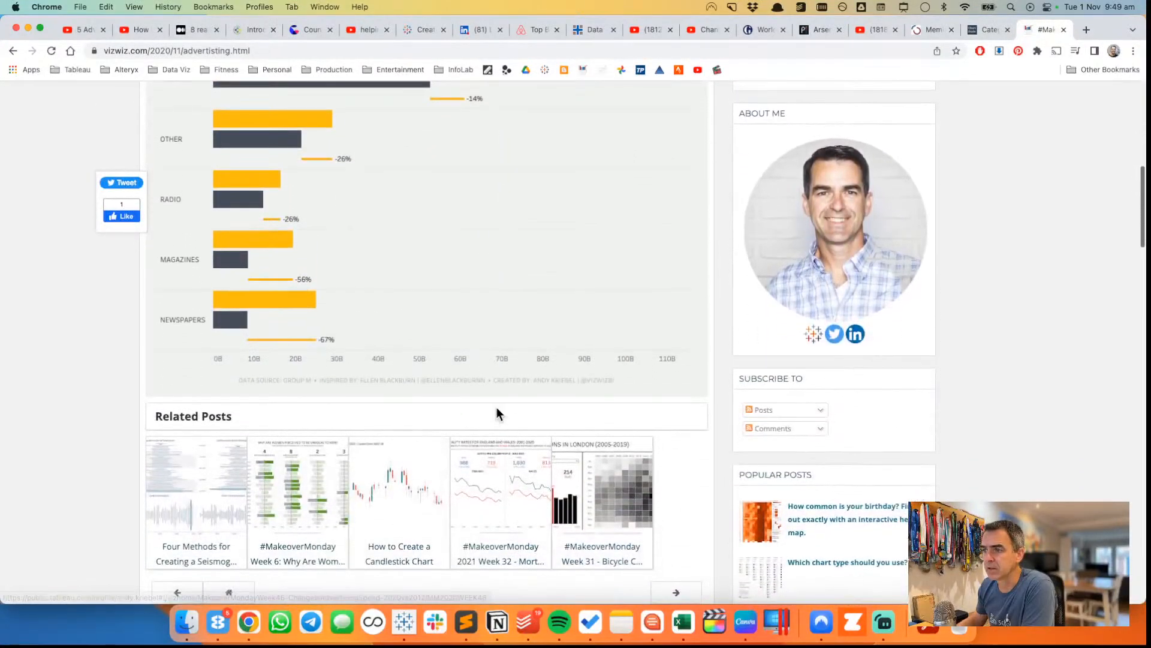
scroll(497, 411, up, 4)
click(489, 279)
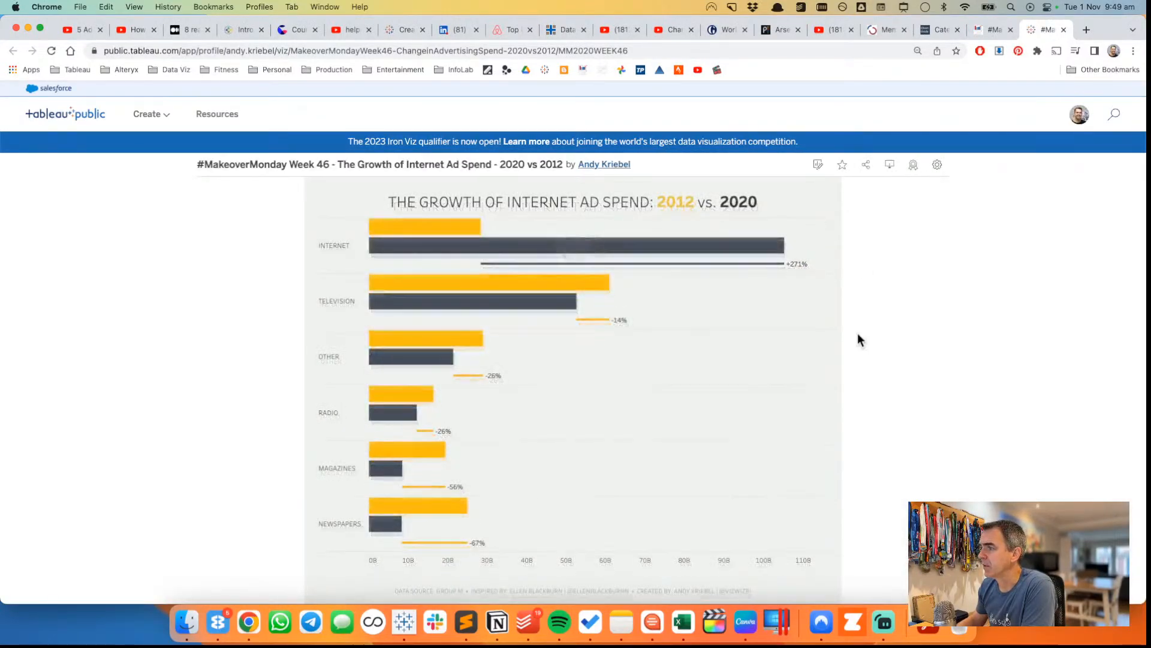
- Download the Internet Ad Spend viz as a Tableau Workbook and open the downloaded file in Tableau
click(890, 165)
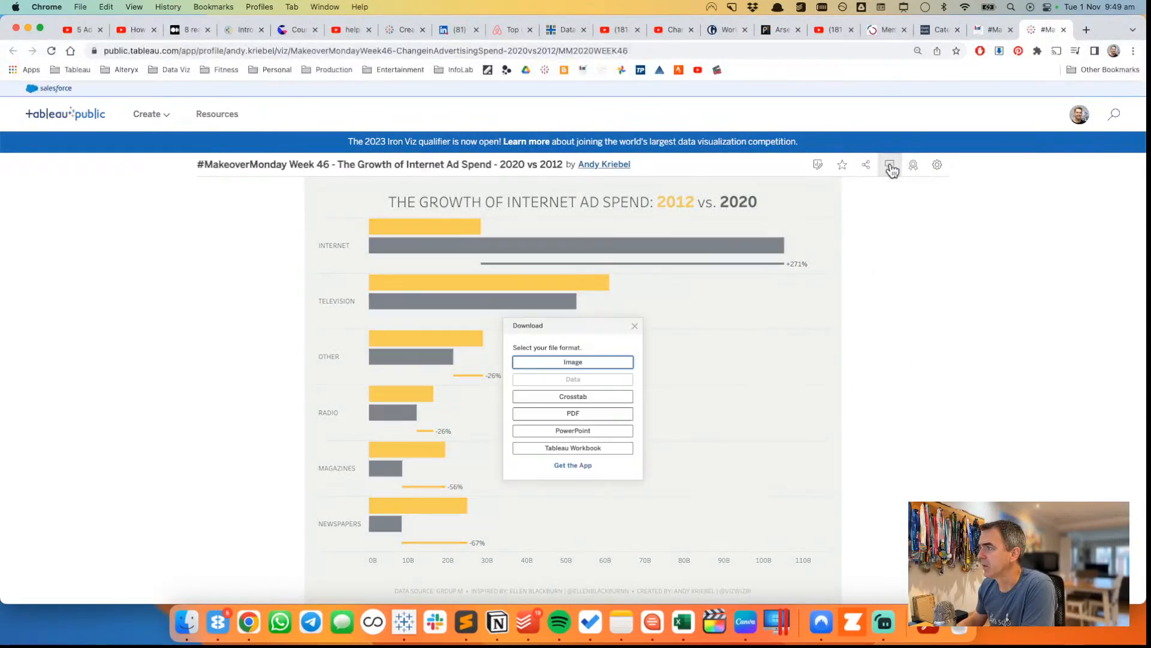
click(575, 448)
click(625, 452)
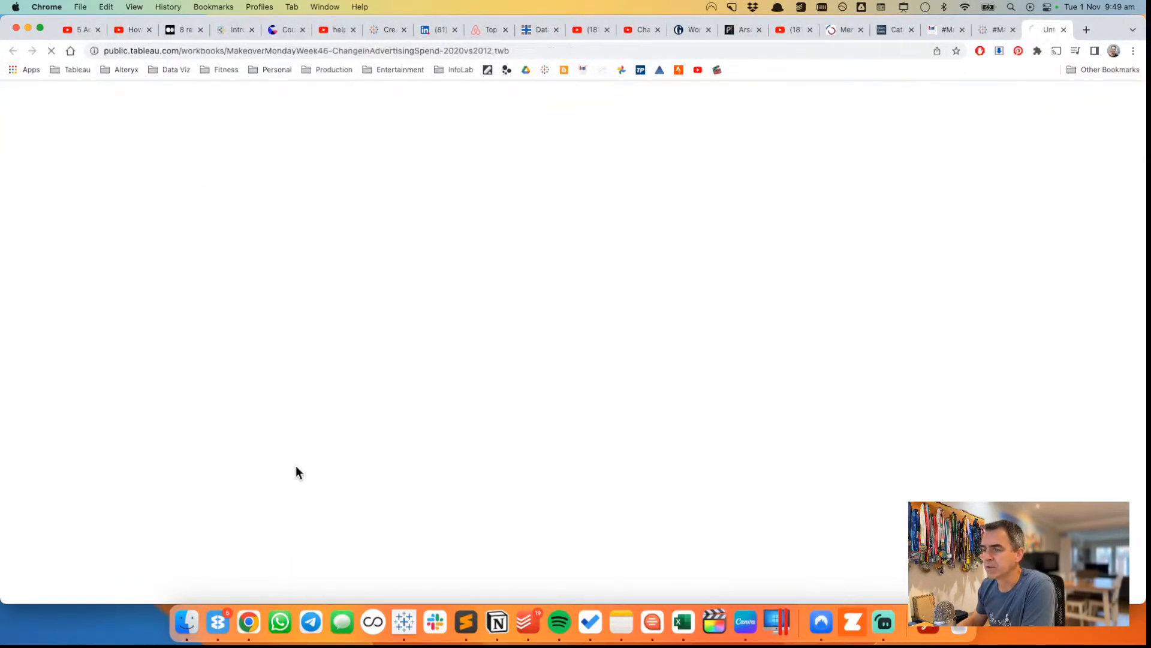
scroll(294, 467, down, 4)
click(72, 587)
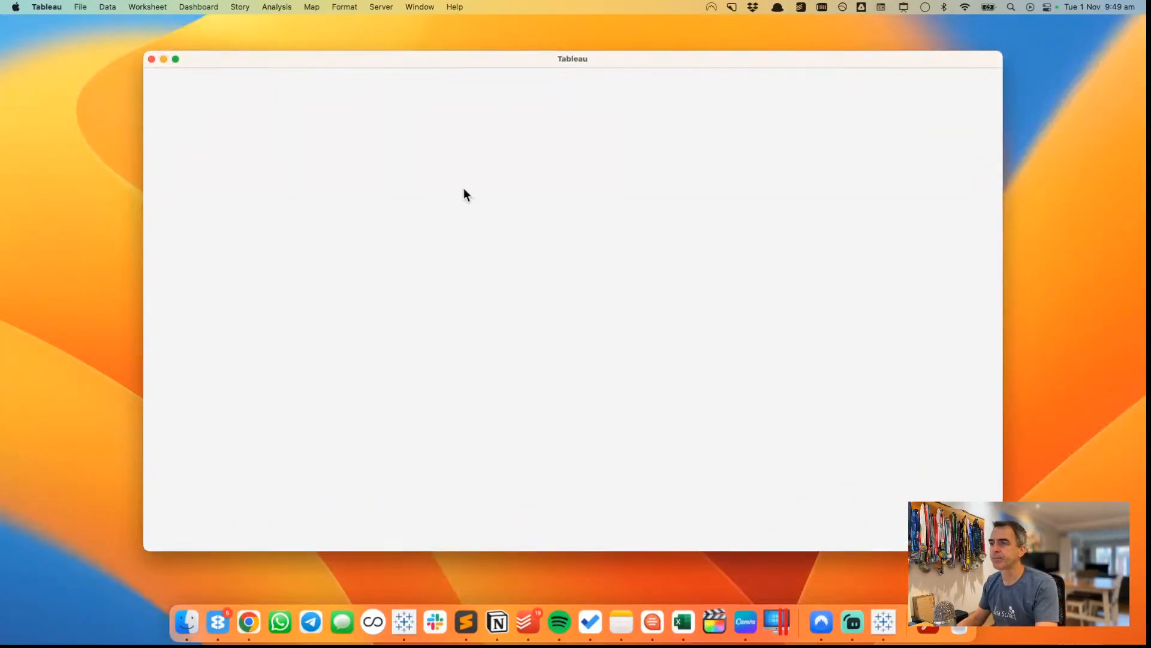
- Examine how the Internet Ad Spend chart's source sheet is built, inspecting its Measure Values marks and showing the Measure Names header
double_click(444, 57)
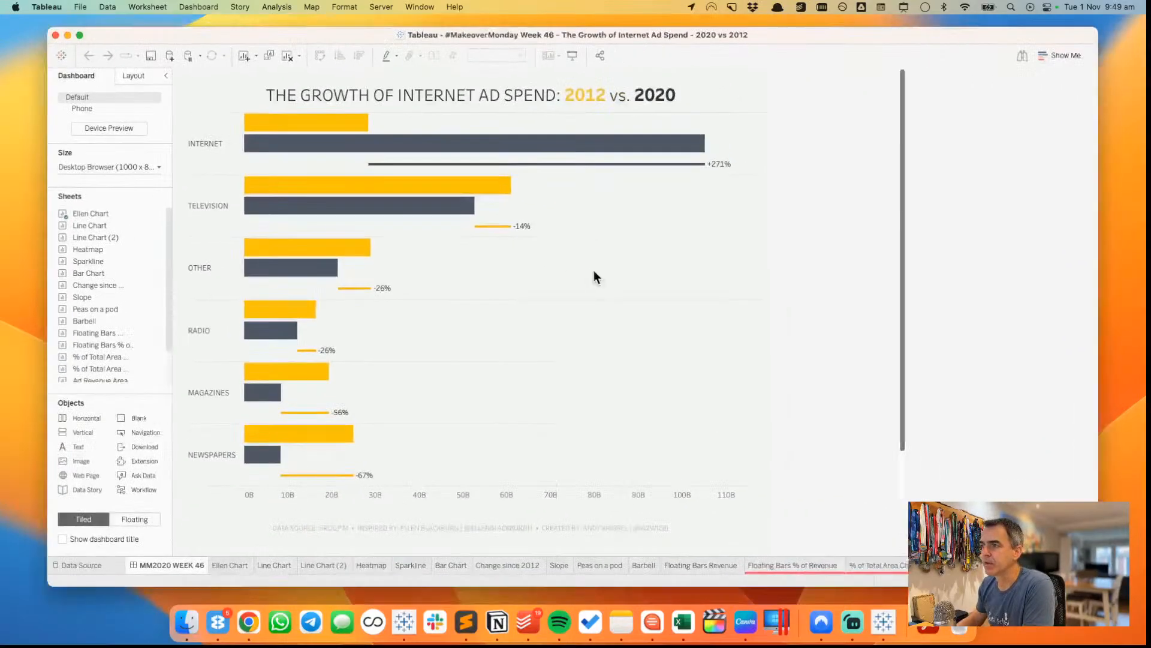
click(658, 253)
click(729, 73)
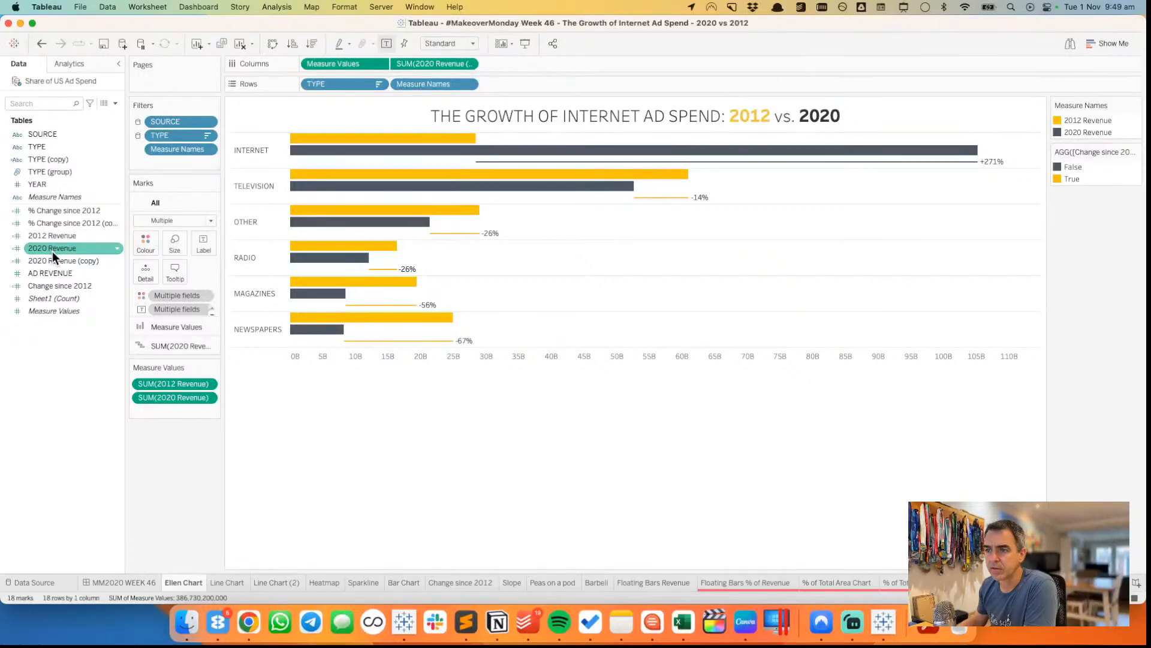
click(192, 326)
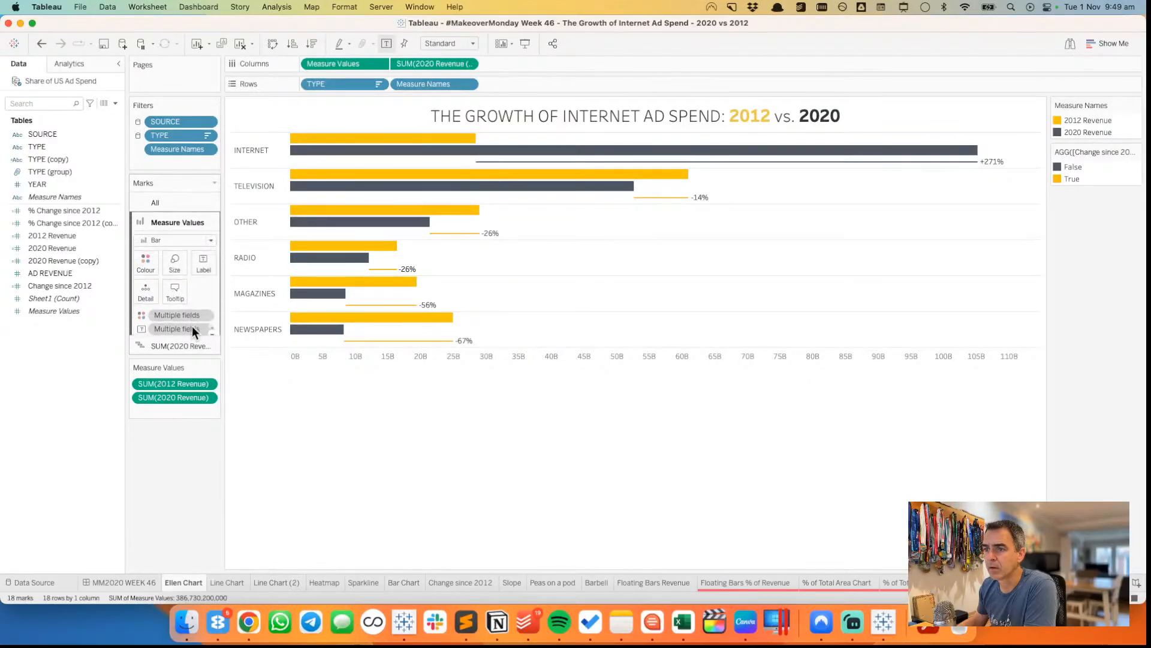
click(469, 84)
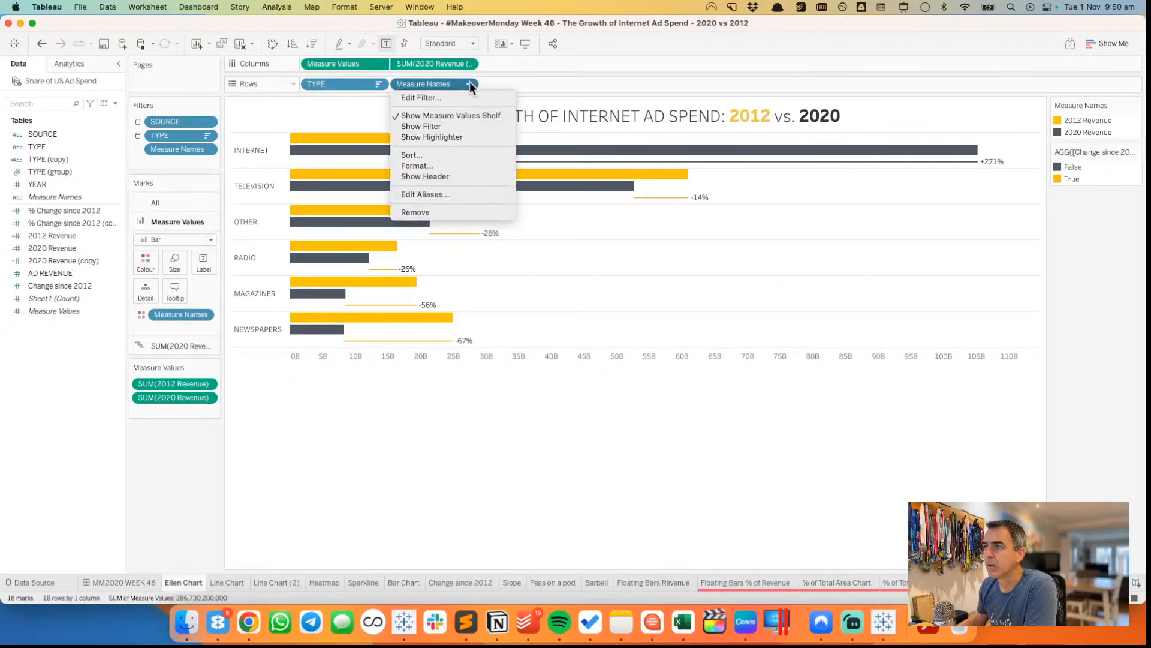
click(444, 175)
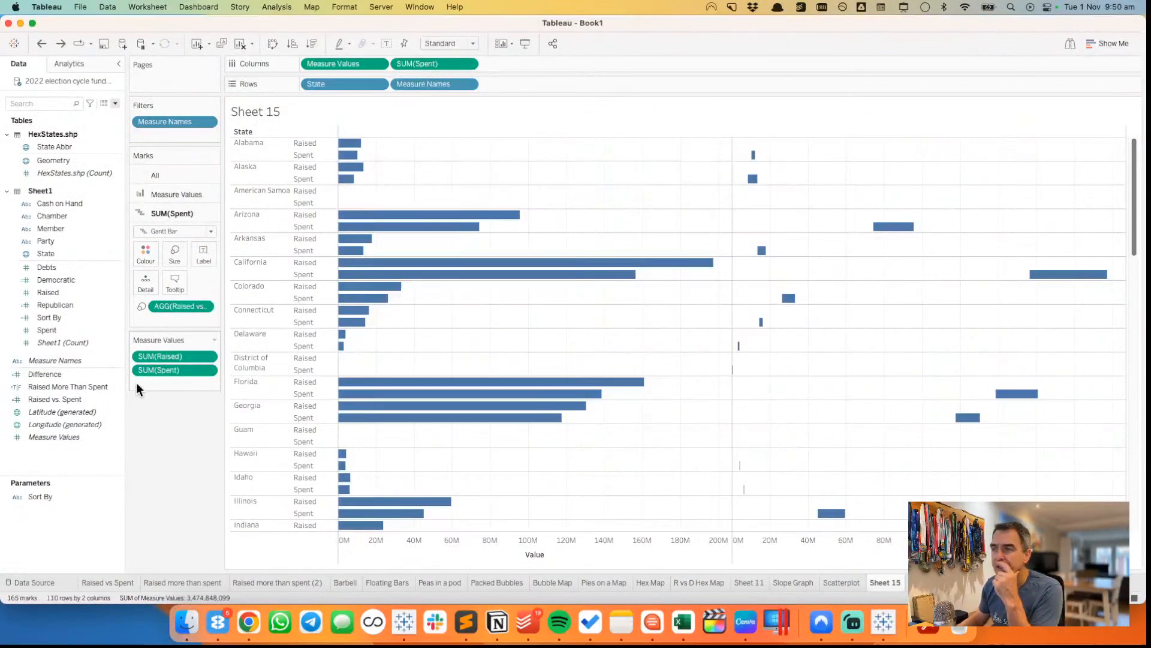
- In Book1's Sheet 15, duplicate the Spent field and replace SUM(Spent) on Columns with Spent (copy)
right_click(56, 326)
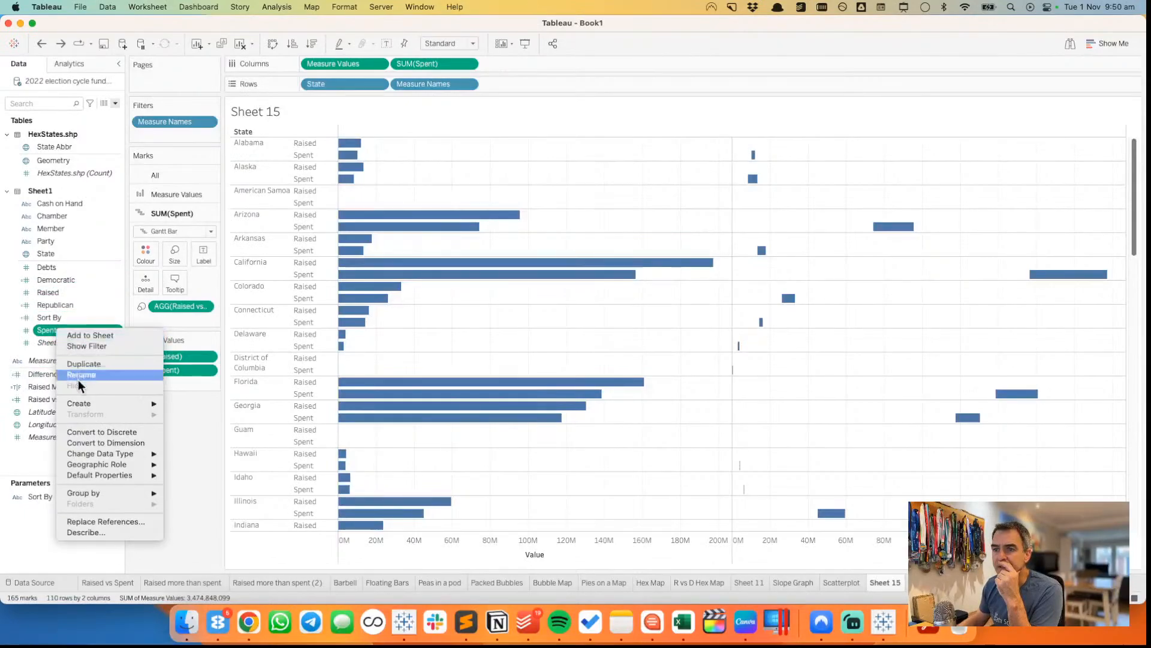
click(88, 367)
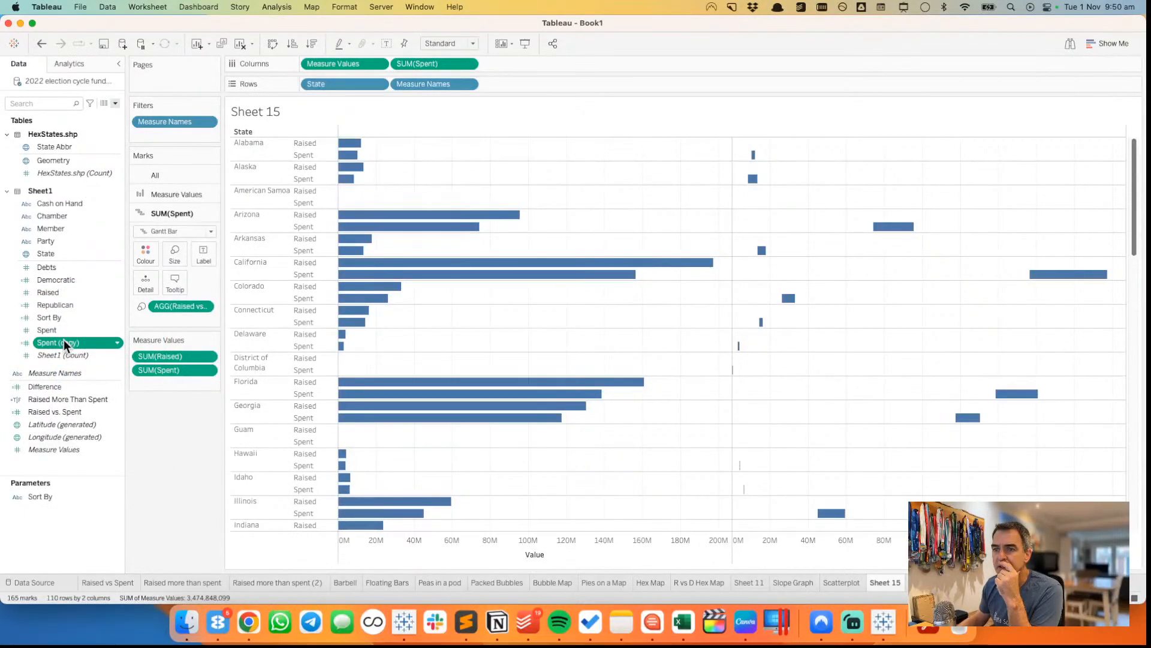
drag(63, 339, 430, 62)
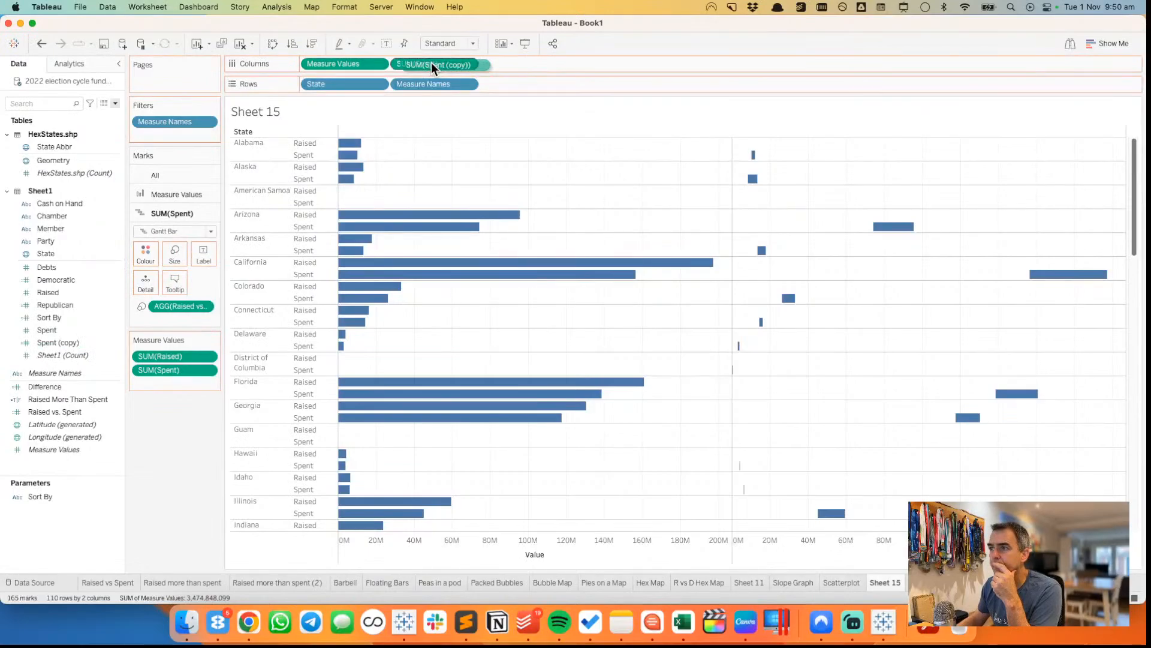
- Combine Measure Values and Spent (copy) on a dual axis and show the Measure Values marks as bars
click(469, 63)
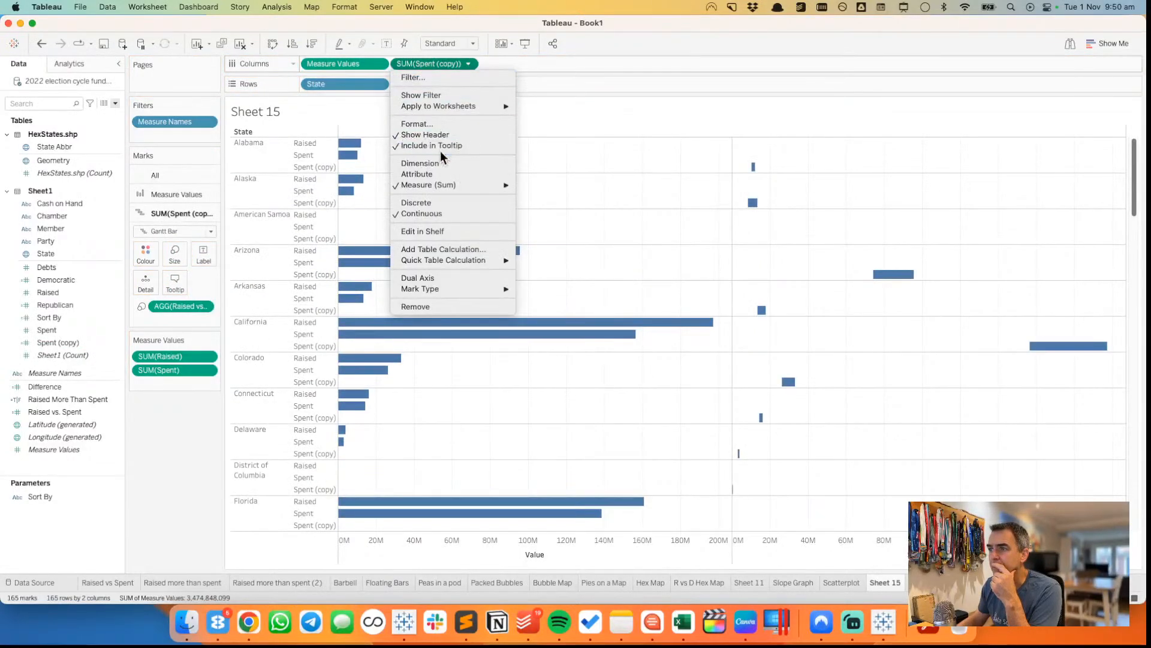
click(435, 279)
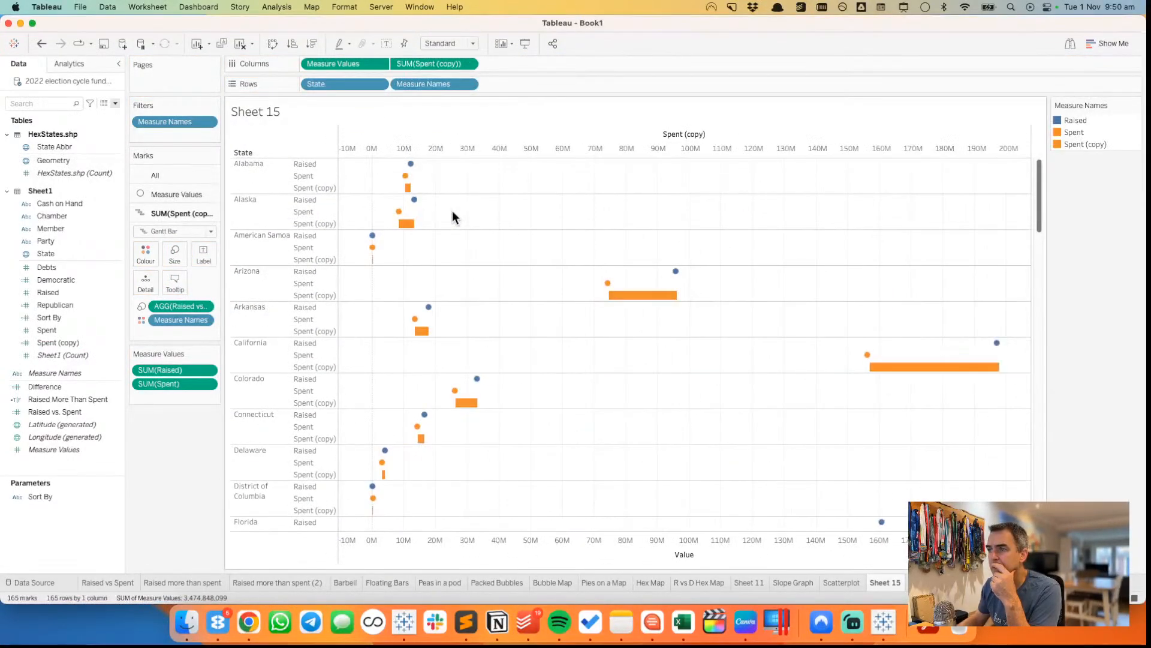
click(168, 194)
click(165, 215)
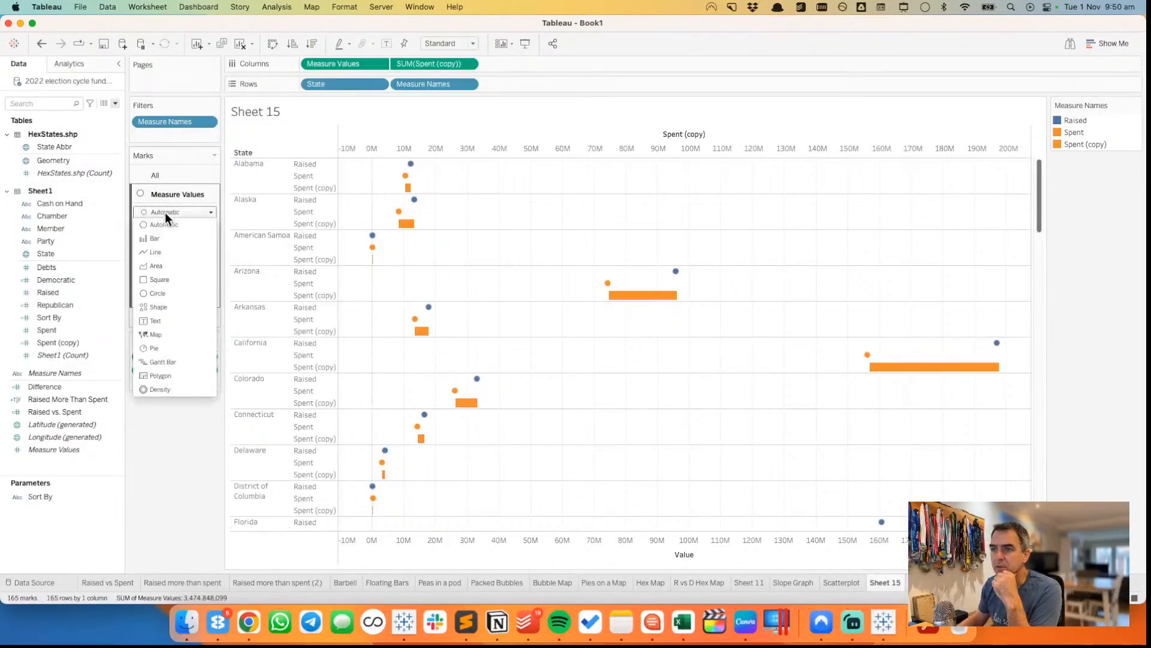
click(162, 239)
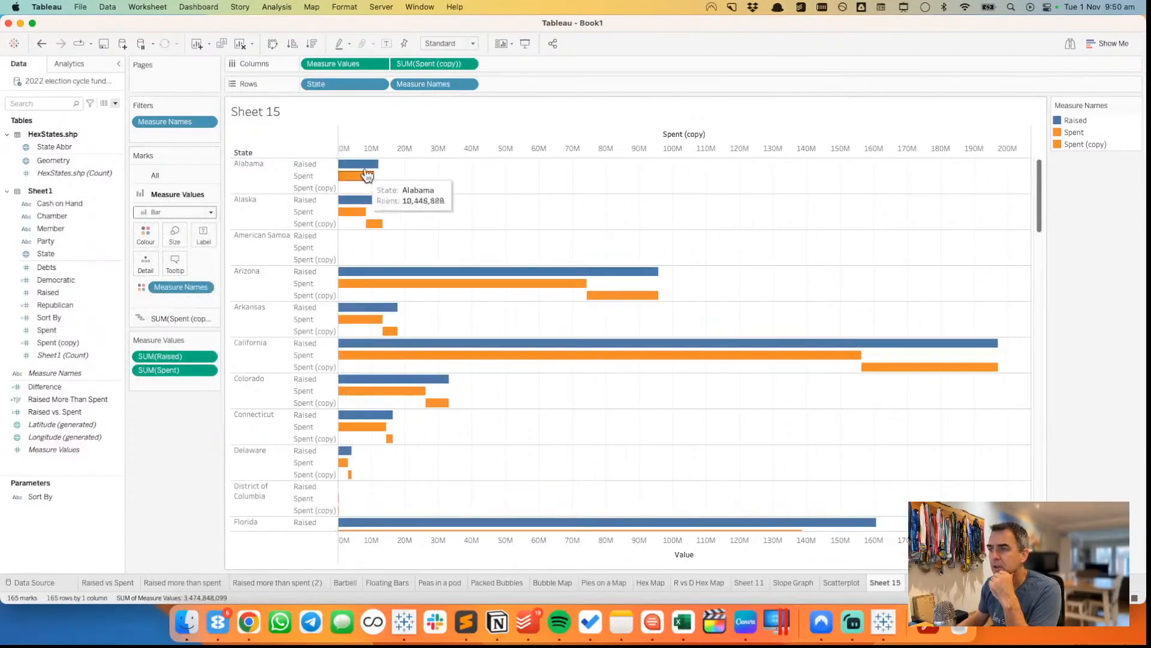
- Thin the Spent (copy) Gantt bars to narrow lines and colour them by Raised More Than Spent instead of Measure Names
mouse_move(377, 191)
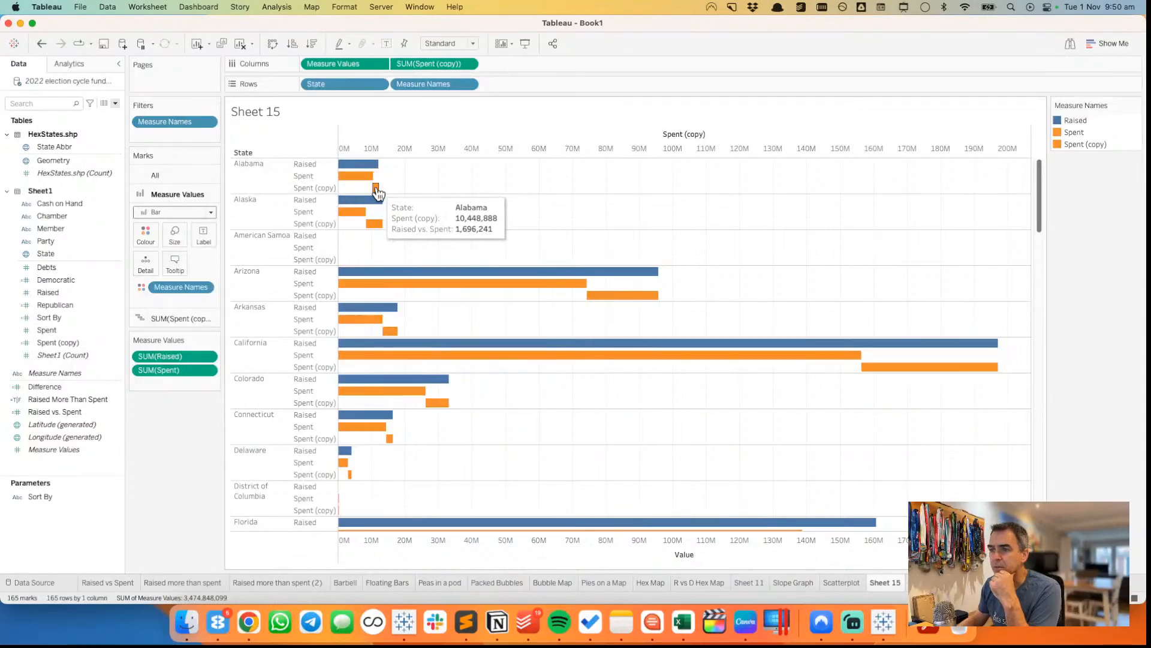
click(167, 321)
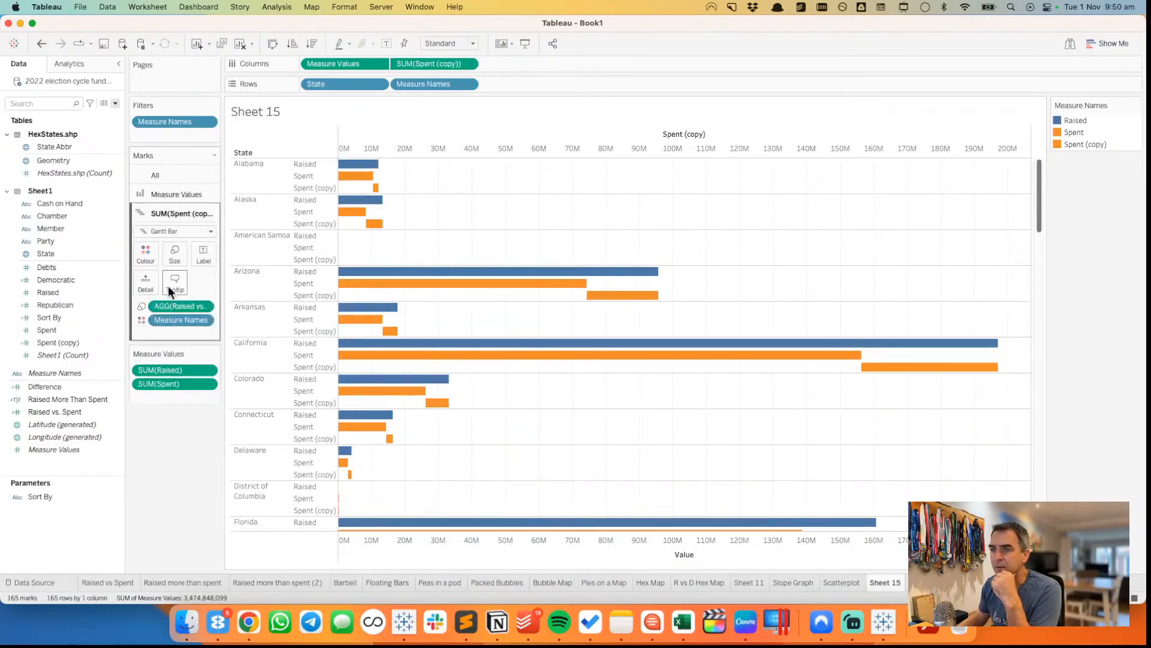
click(173, 256)
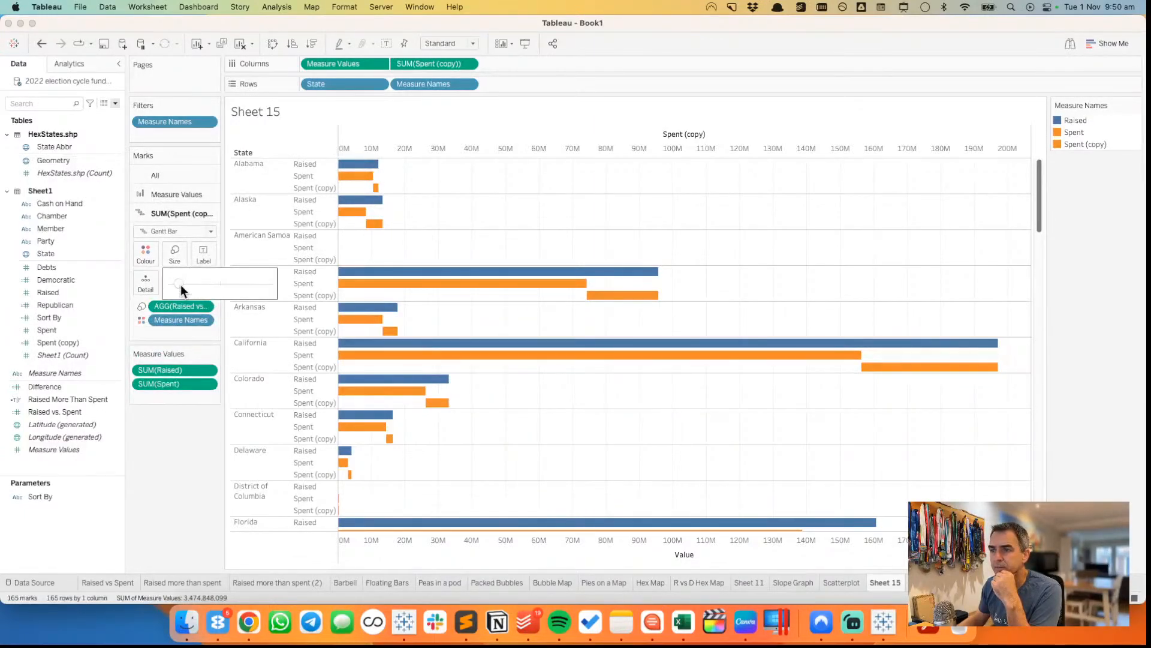
drag(179, 283, 175, 283)
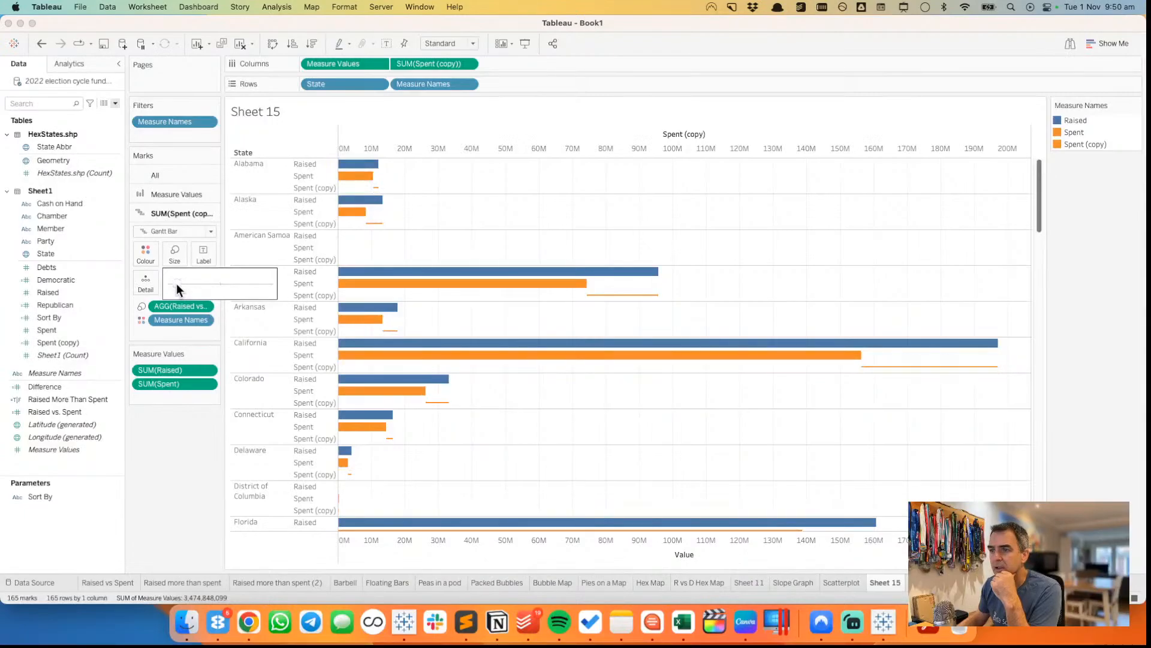
click(185, 449)
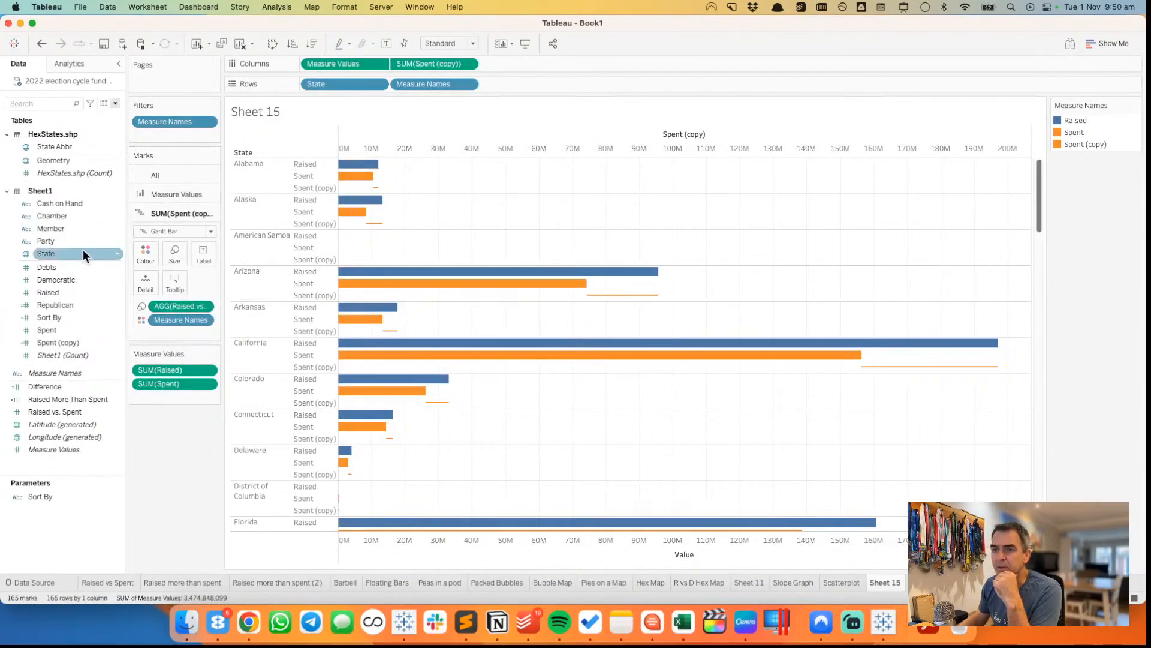
drag(53, 398, 74, 384)
drag(176, 318, 178, 319)
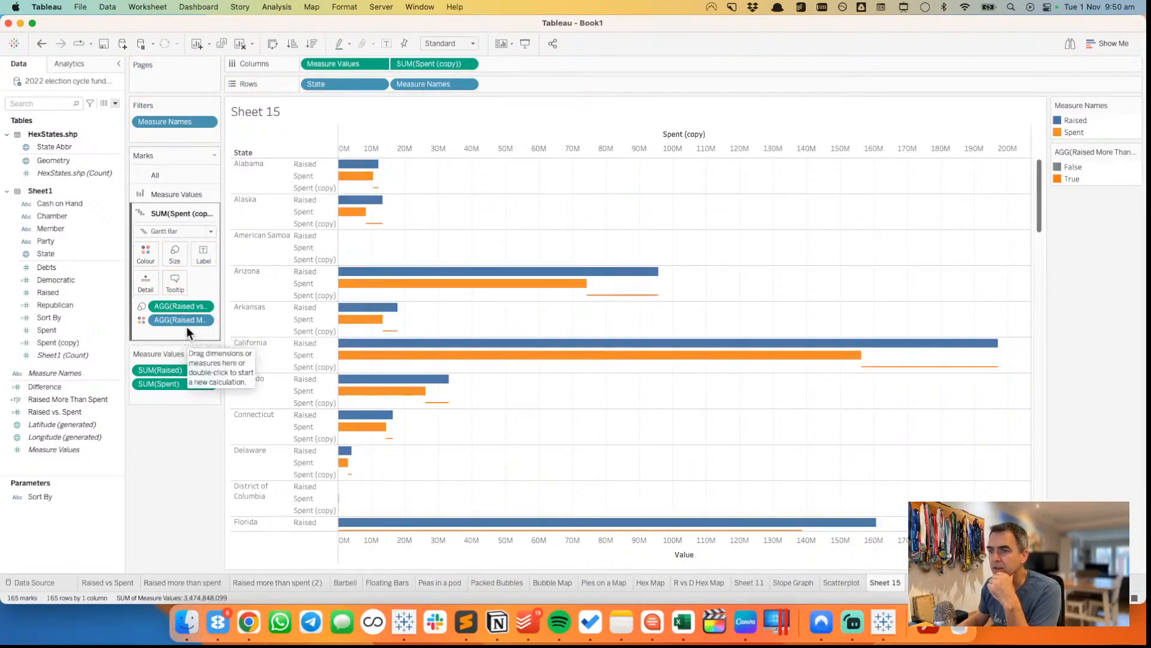
- Add Raised and Spent as detail on the Spent (copy) marks and exclude Spent (copy) from the tooltip
click(59, 290)
super+click(63, 329)
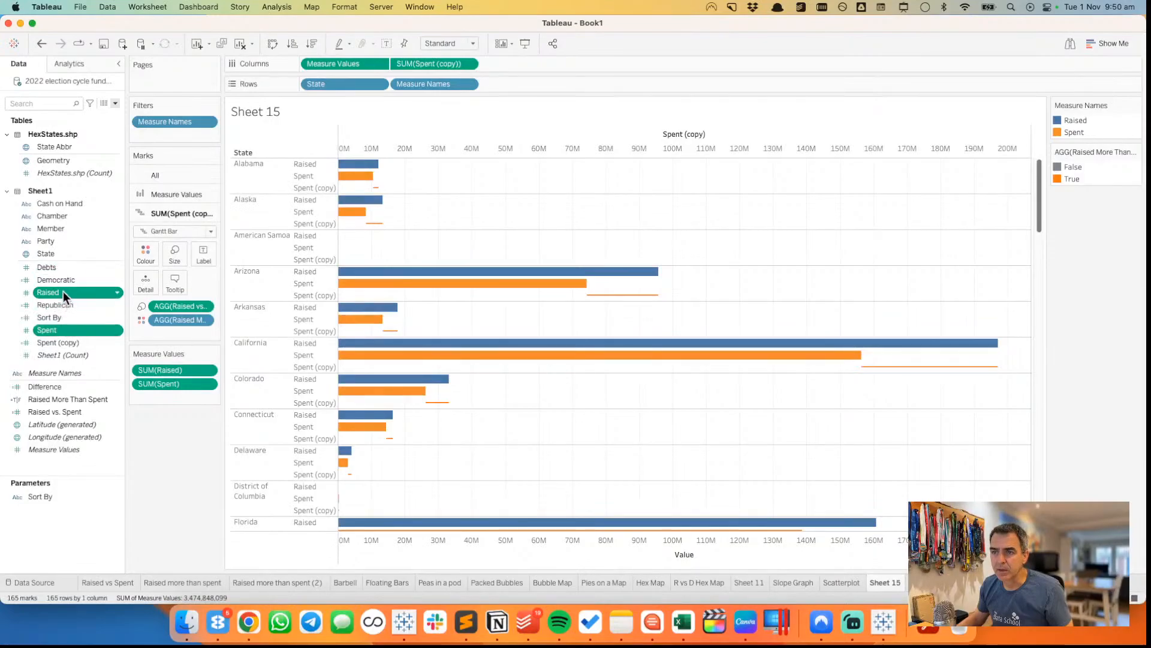
drag(63, 290, 154, 283)
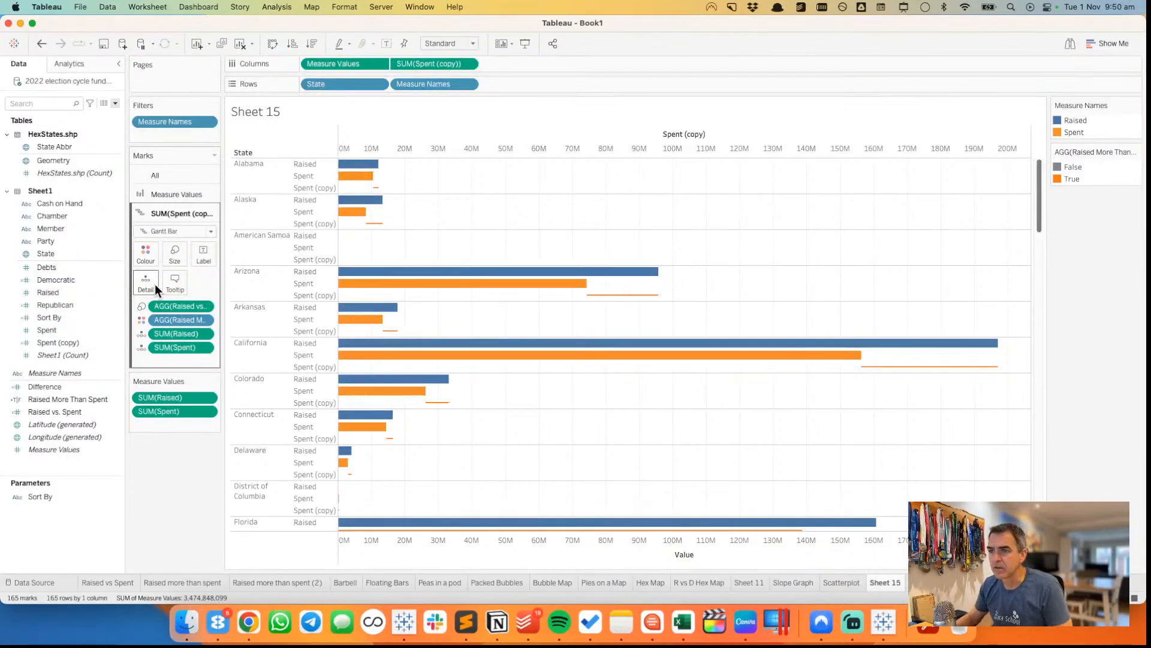
mouse_move(375, 191)
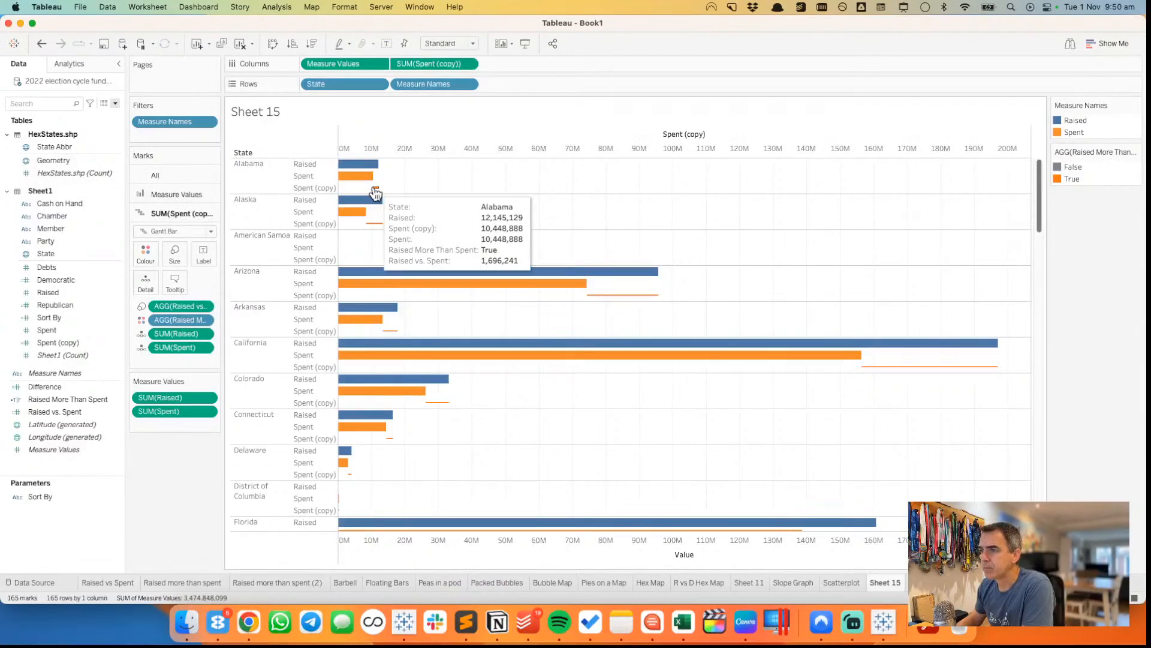
click(469, 64)
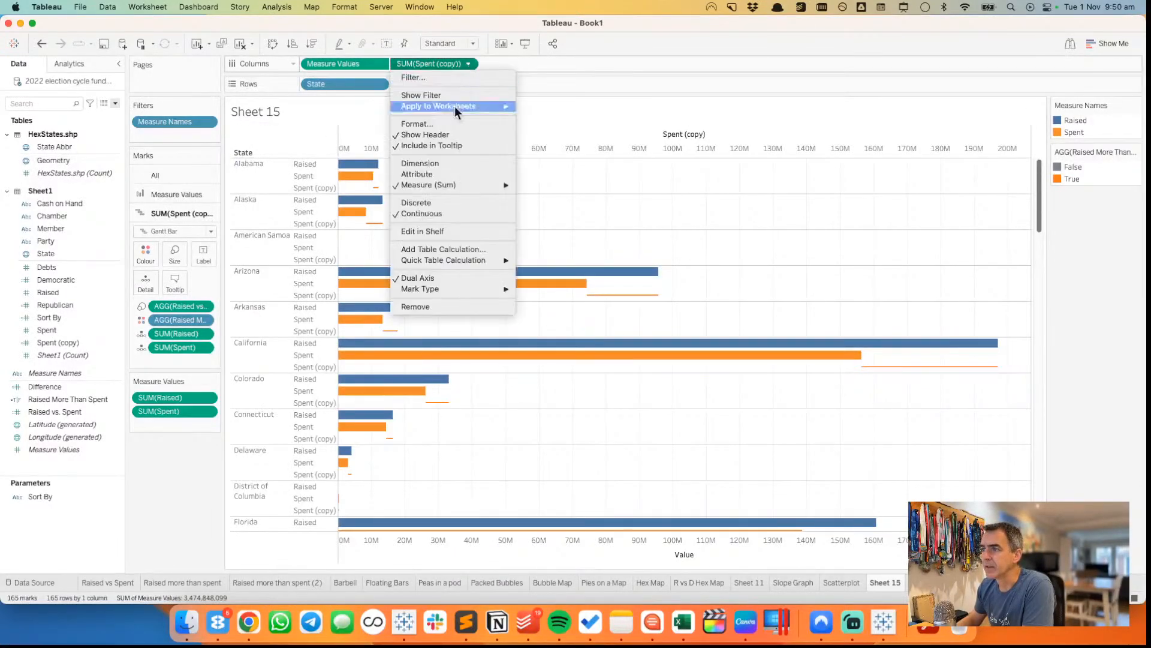
click(441, 146)
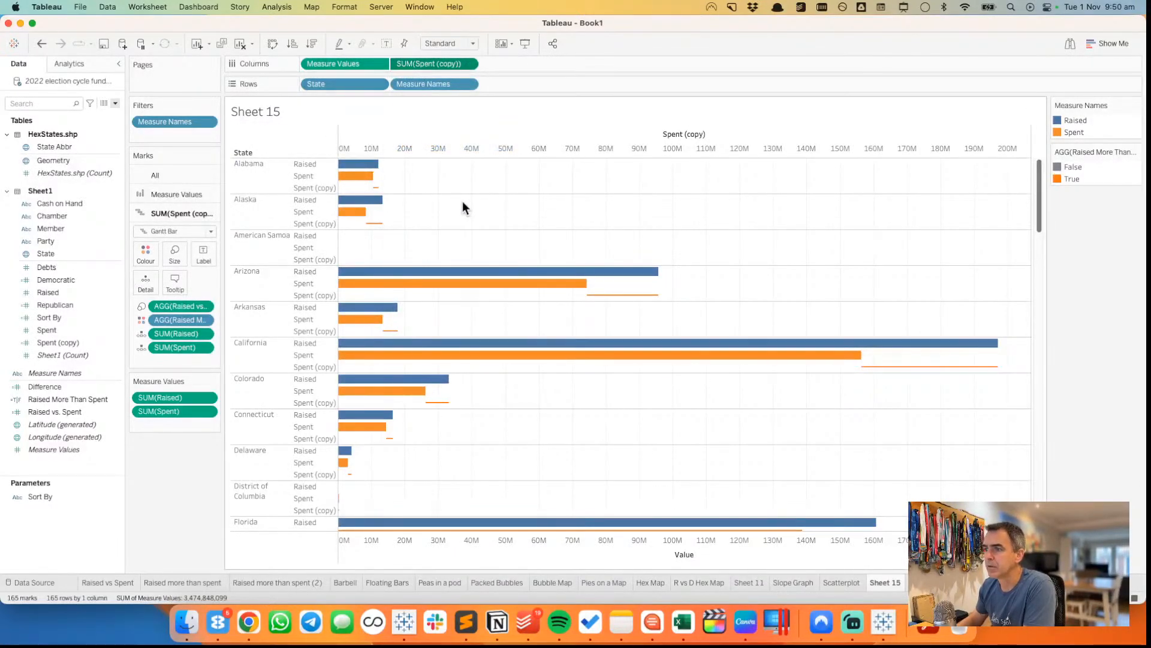
- Colour the Raised bars black and the Spent bars slate blue, using the TIL palette
double_click(1107, 127)
click(639, 223)
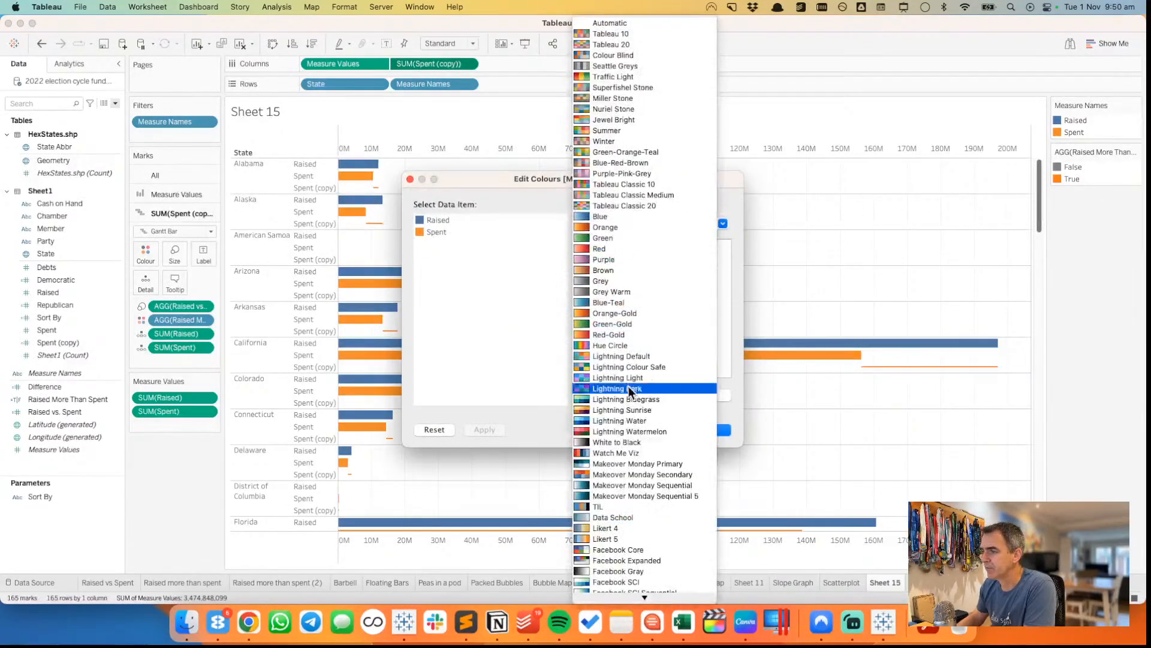
click(631, 507)
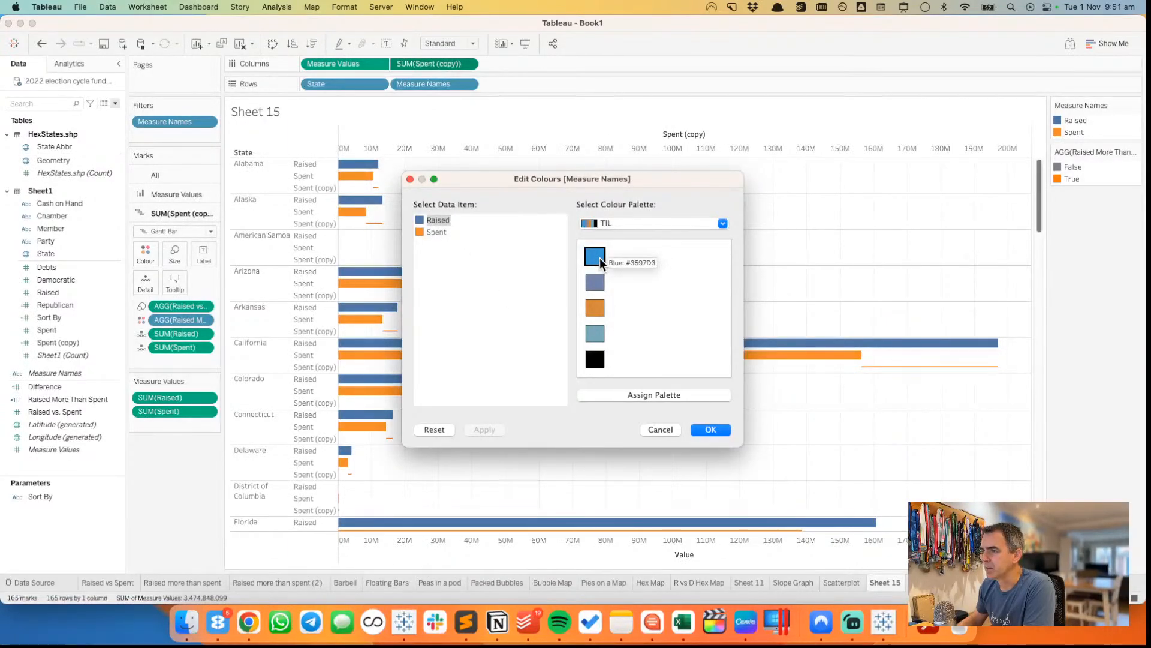
click(596, 359)
click(435, 232)
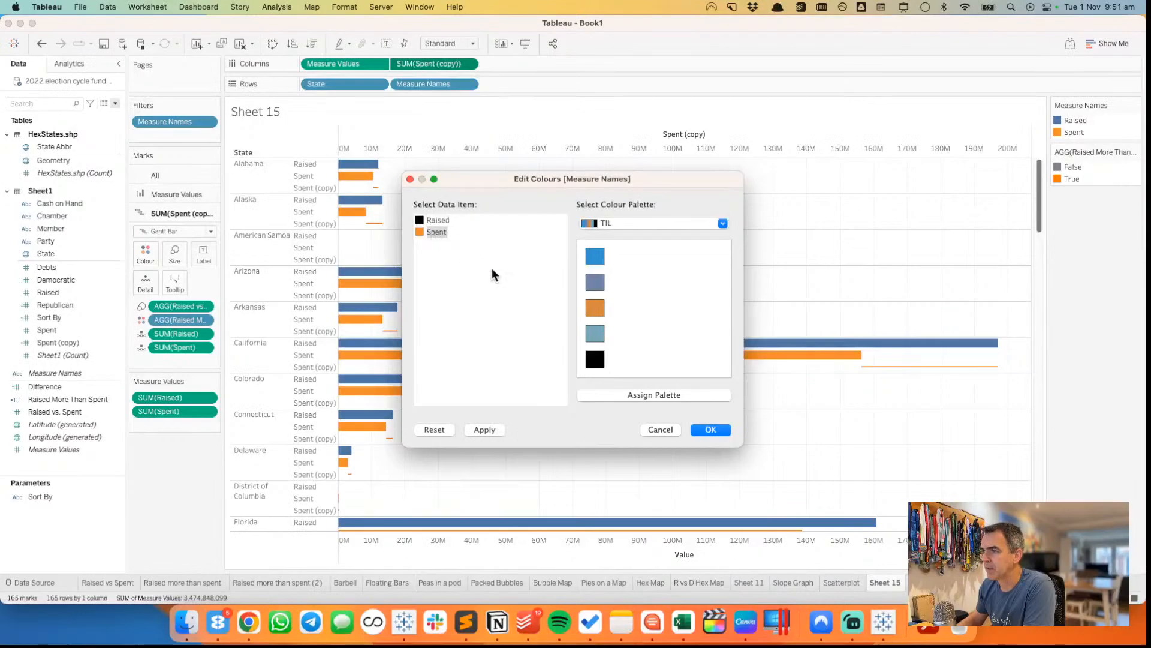
click(596, 283)
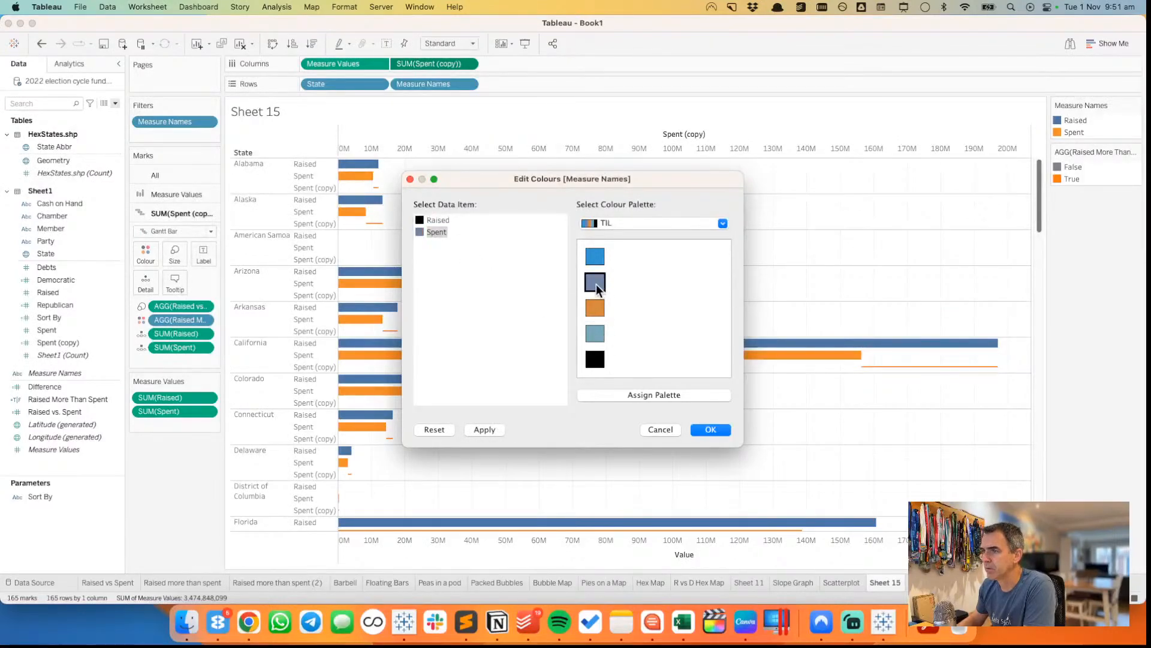
click(710, 430)
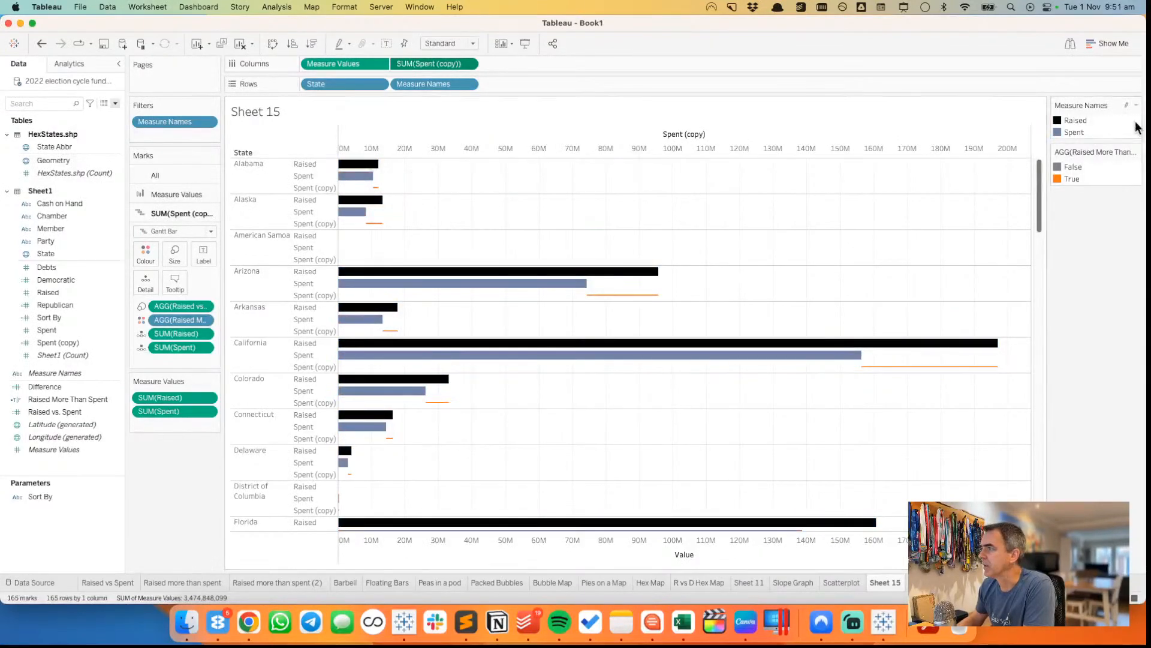
- Recolour the Spent bars light grey-blue with the fourth shade of the Data School palette
double_click(1103, 124)
click(633, 230)
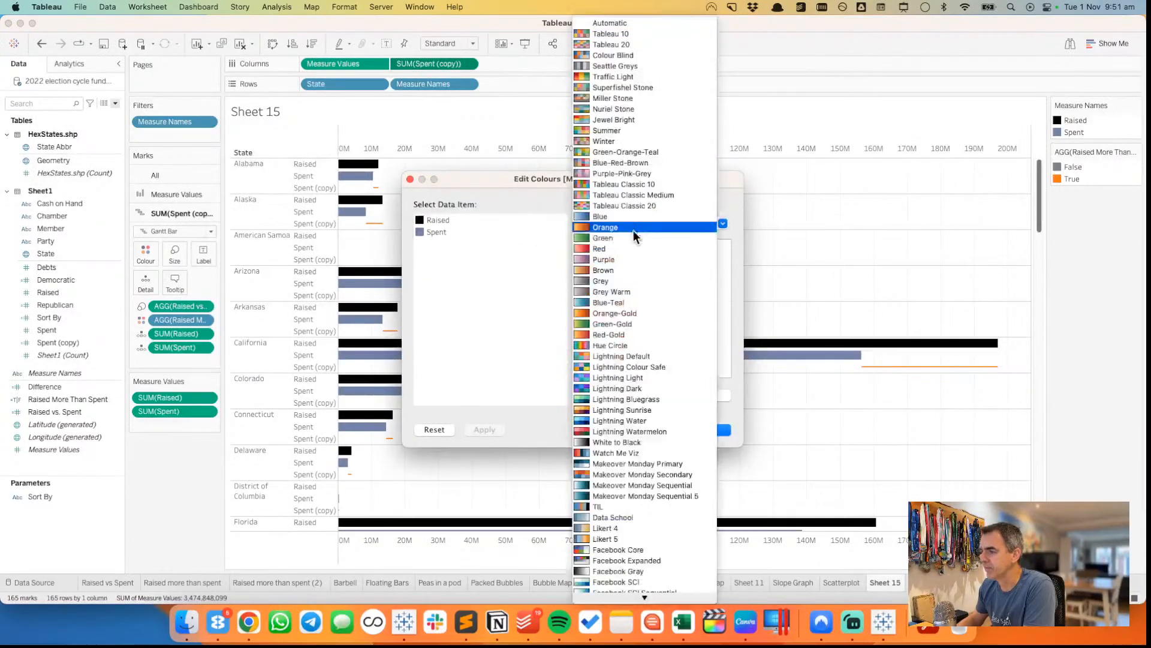
click(620, 516)
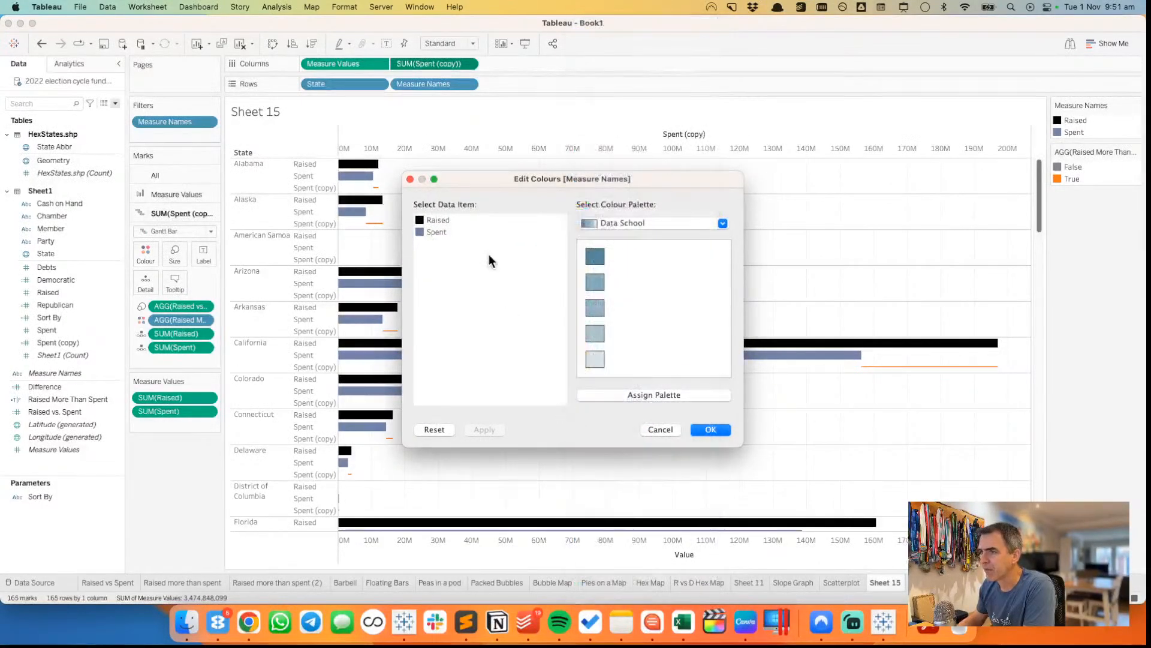
click(441, 234)
click(595, 333)
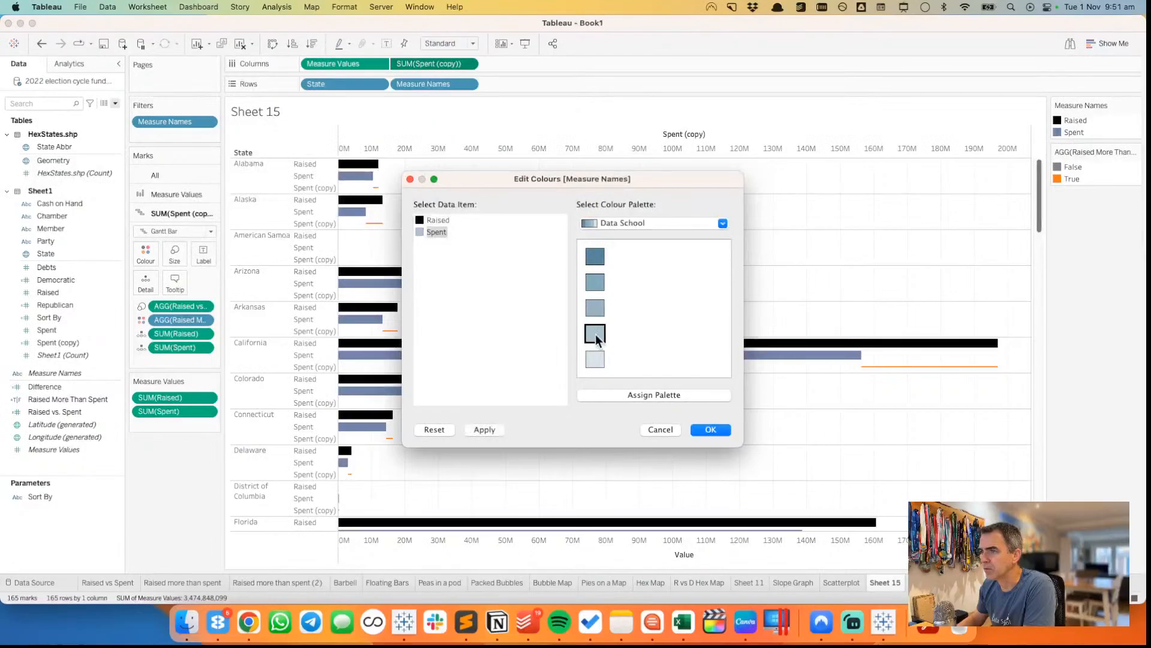
click(698, 428)
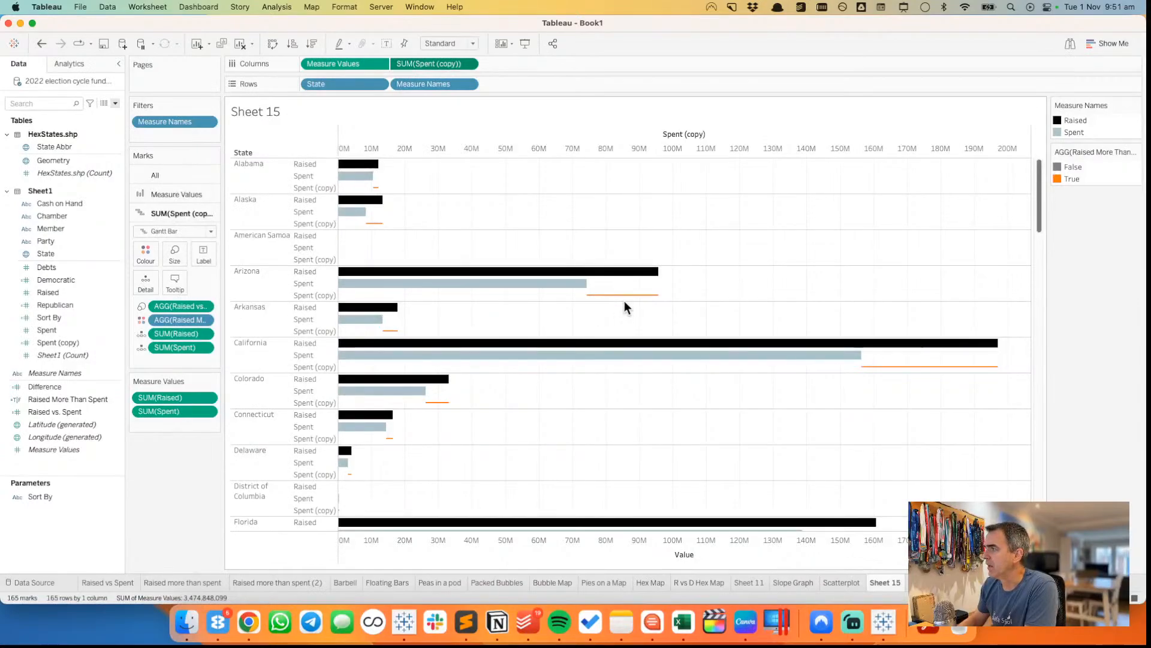
- Set the True colour of Raised More Than Spent to red #E15759 from the Automatic palette
double_click(1088, 180)
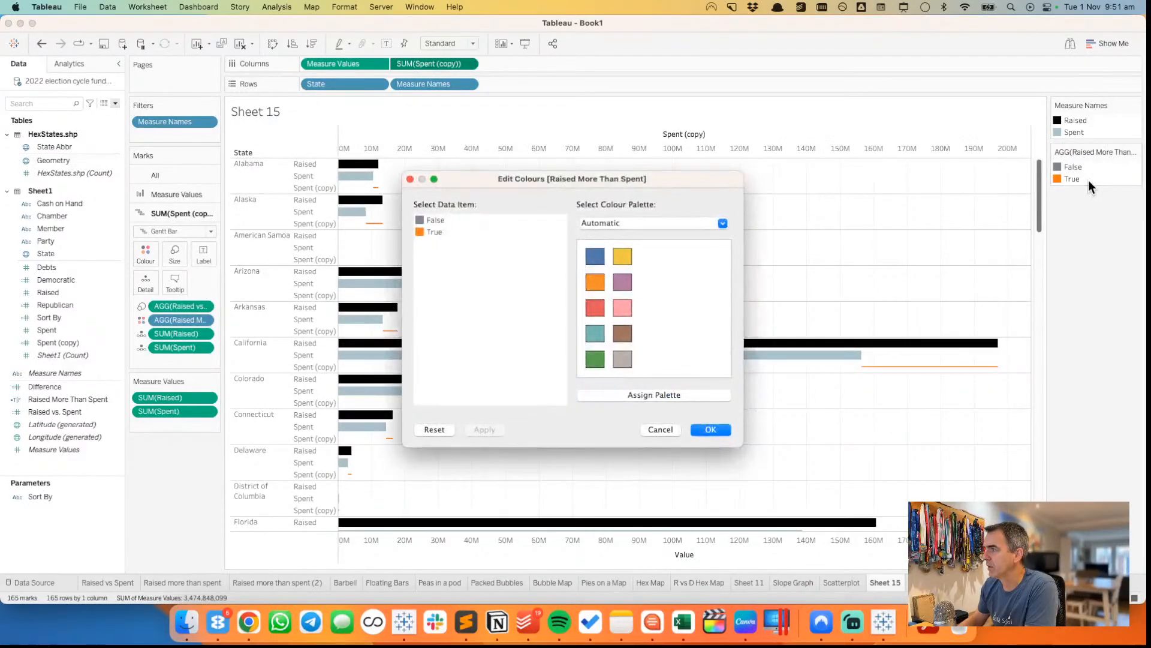
click(435, 232)
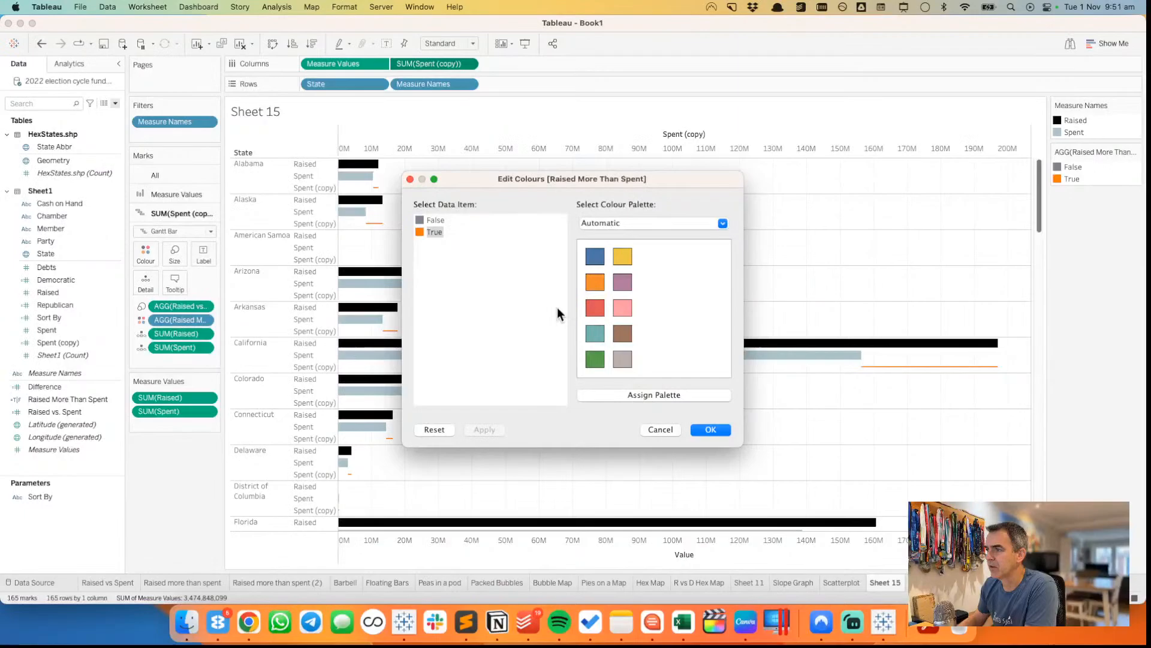
click(595, 308)
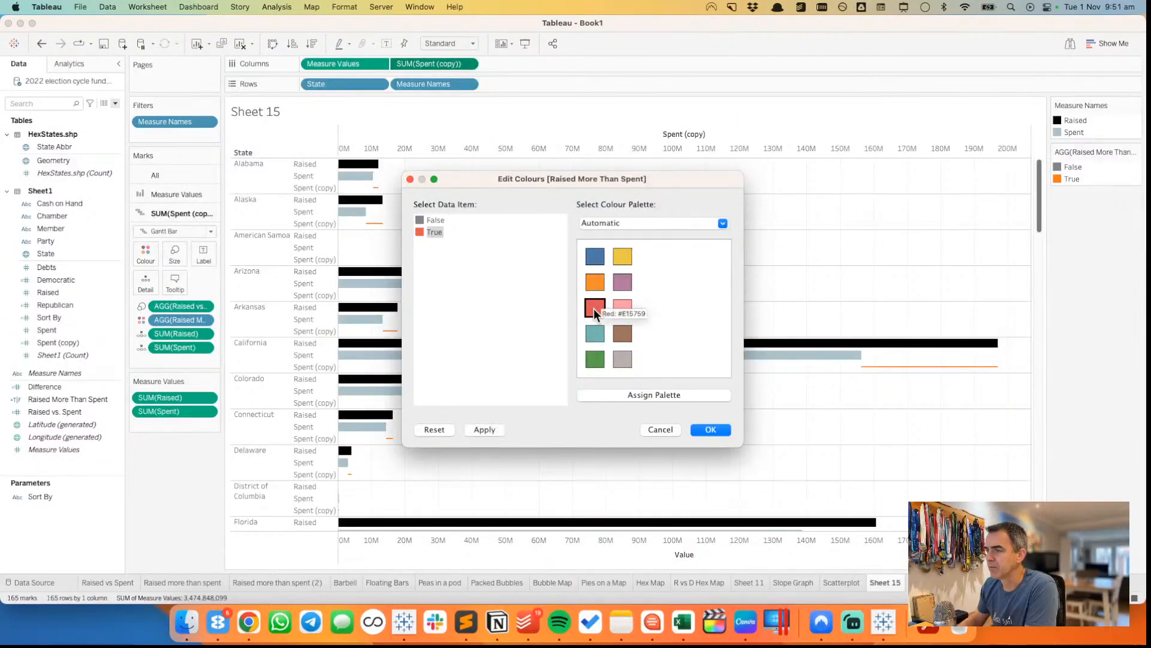
click(710, 429)
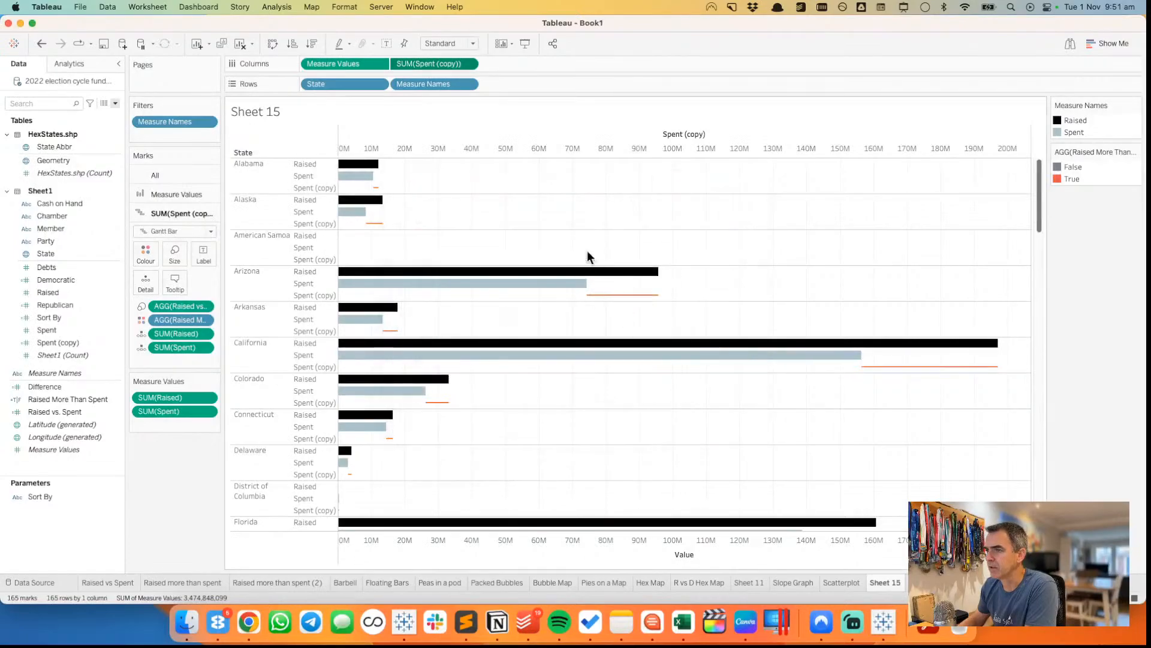
- Hide the Measure Names header on Rows so only the state names label the bars
scroll(653, 412, down, 3)
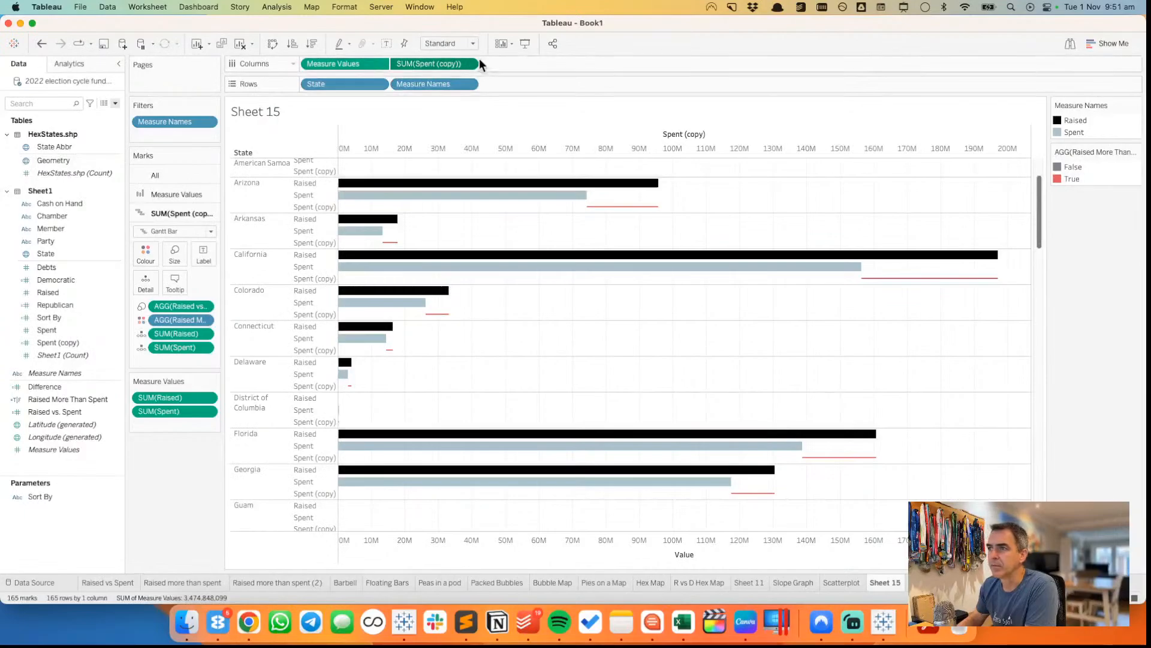
click(468, 84)
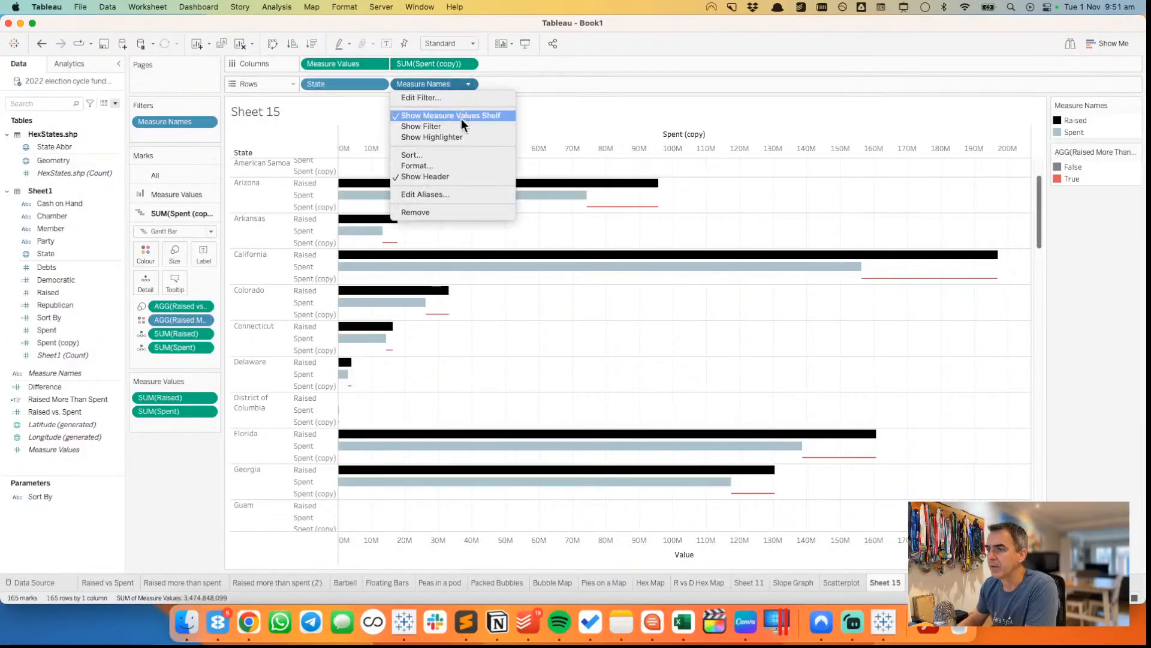
click(447, 176)
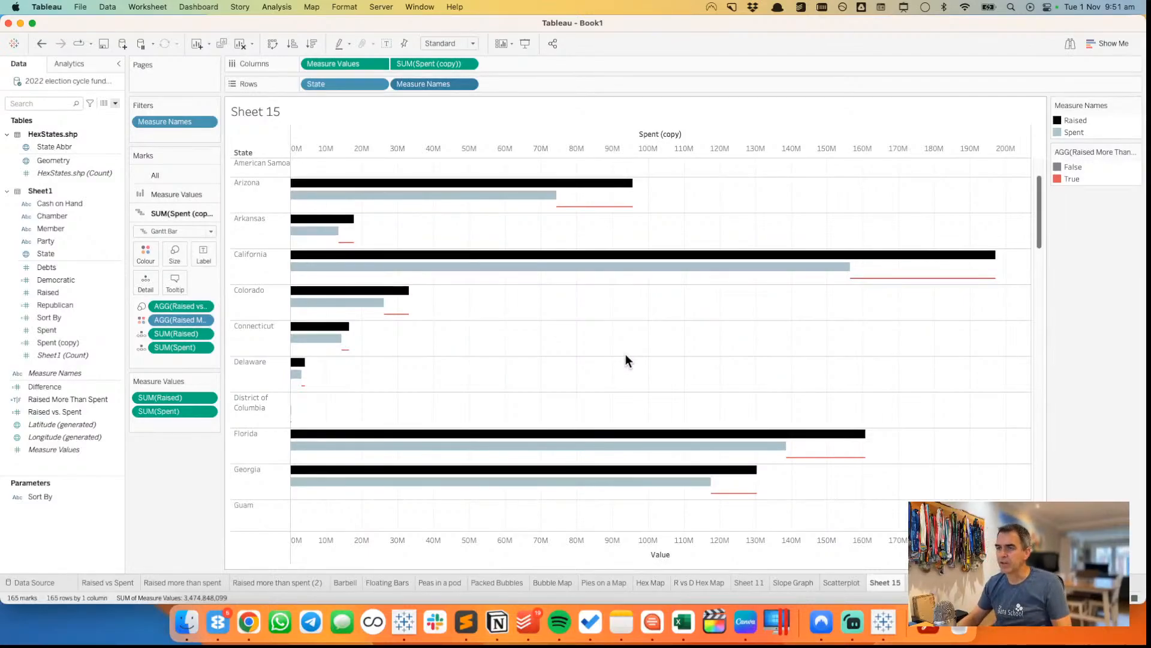
- In the Internet Ad Spend workbook, undo the Measure Names header change and examine the finished chart on the MM2020 WEEK 46 dashboard
key(super+Tab)
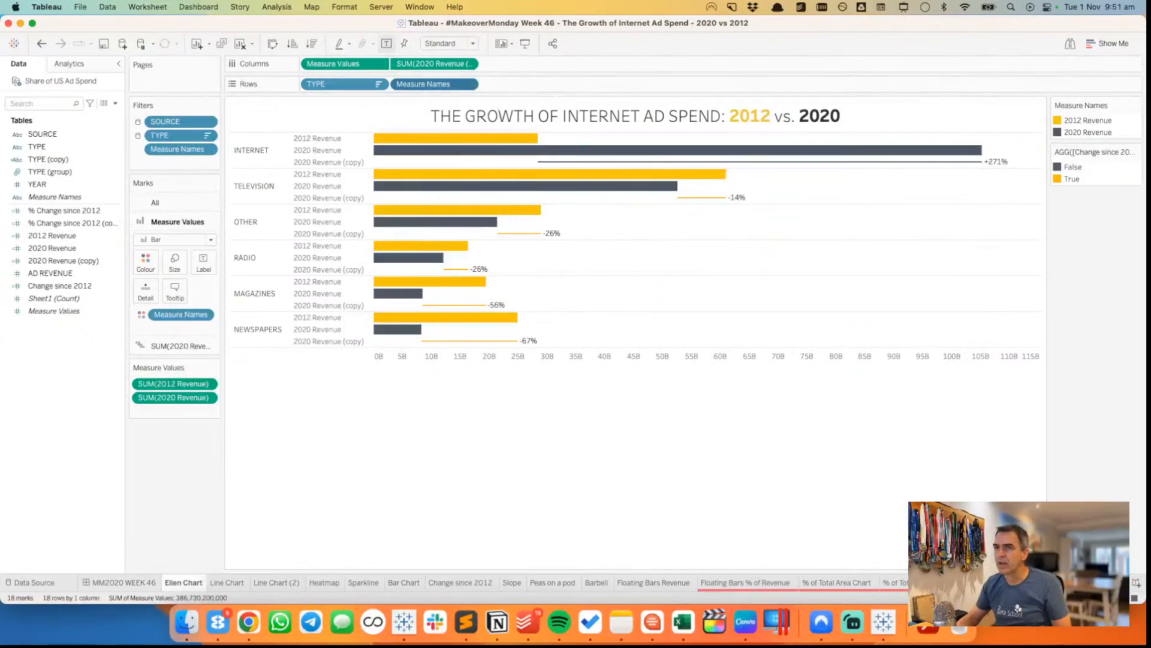
click(42, 44)
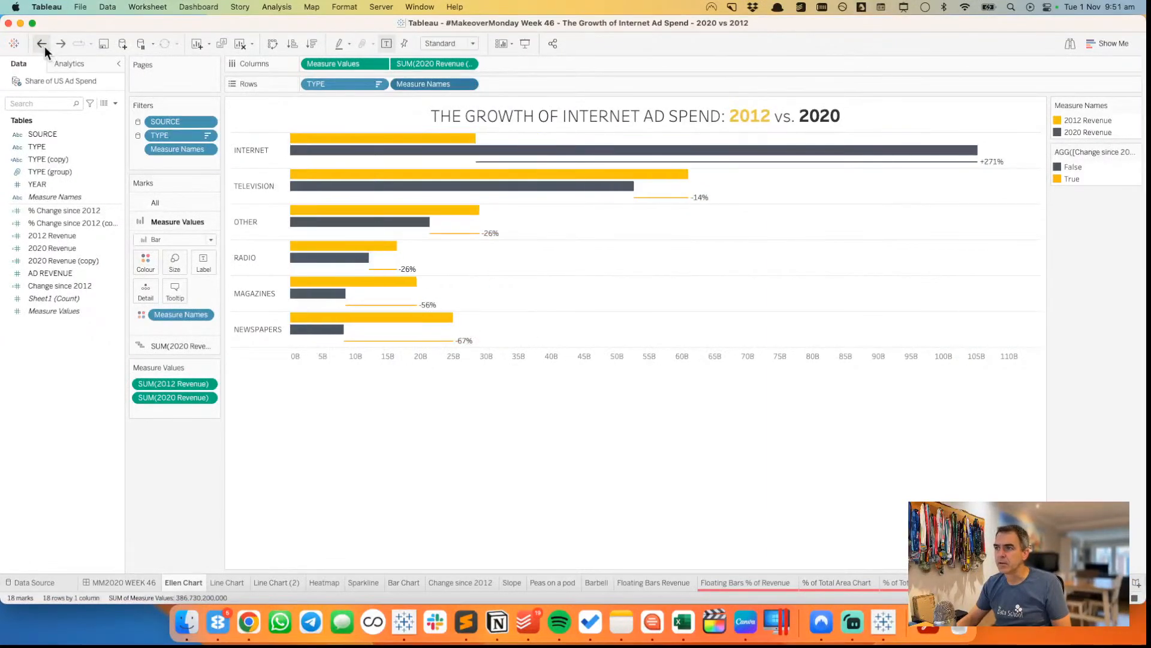
click(135, 582)
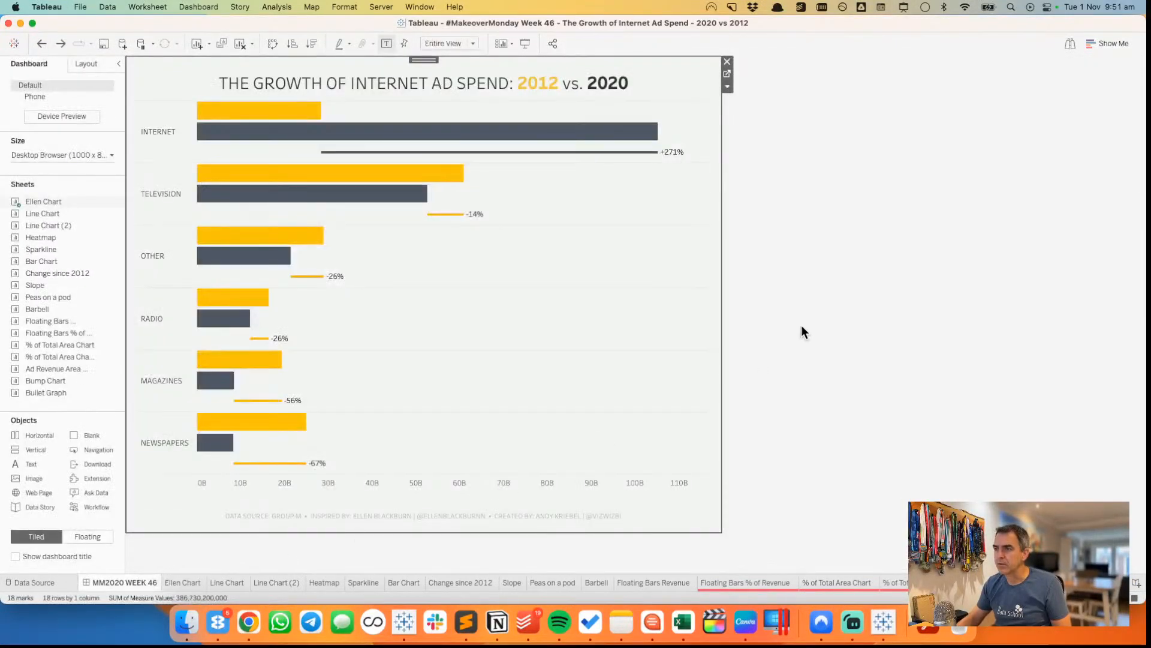
- Switch back to the Book1 workbook showing the Raised and Spent bars per state
key(super+Tab)
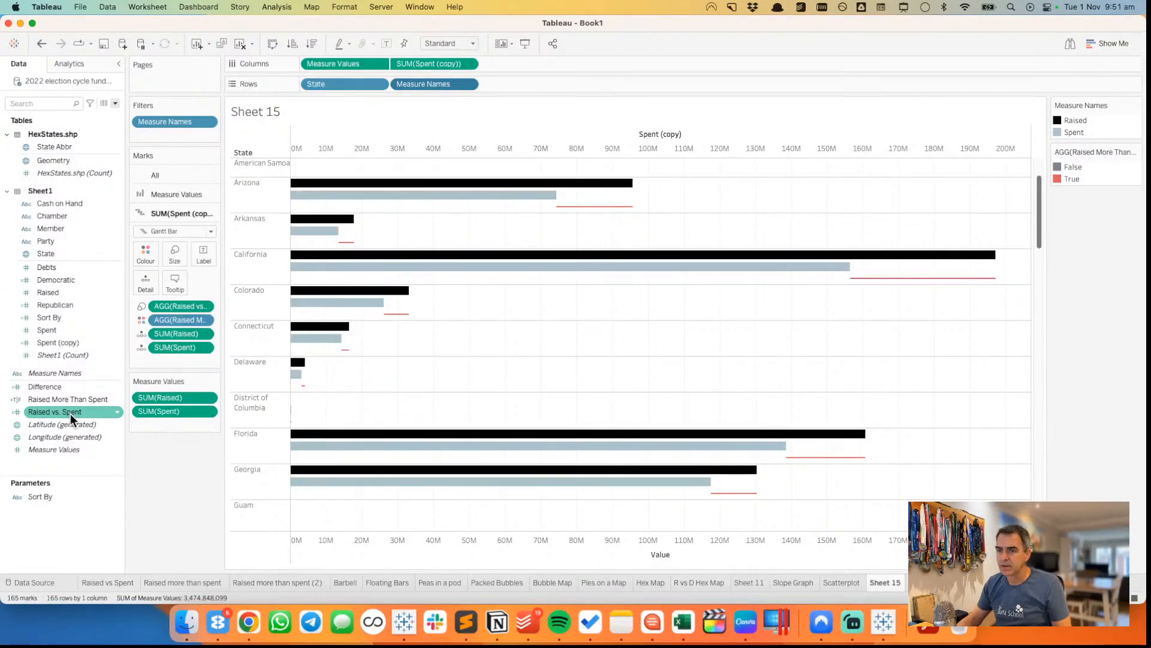
right_click(53, 390)
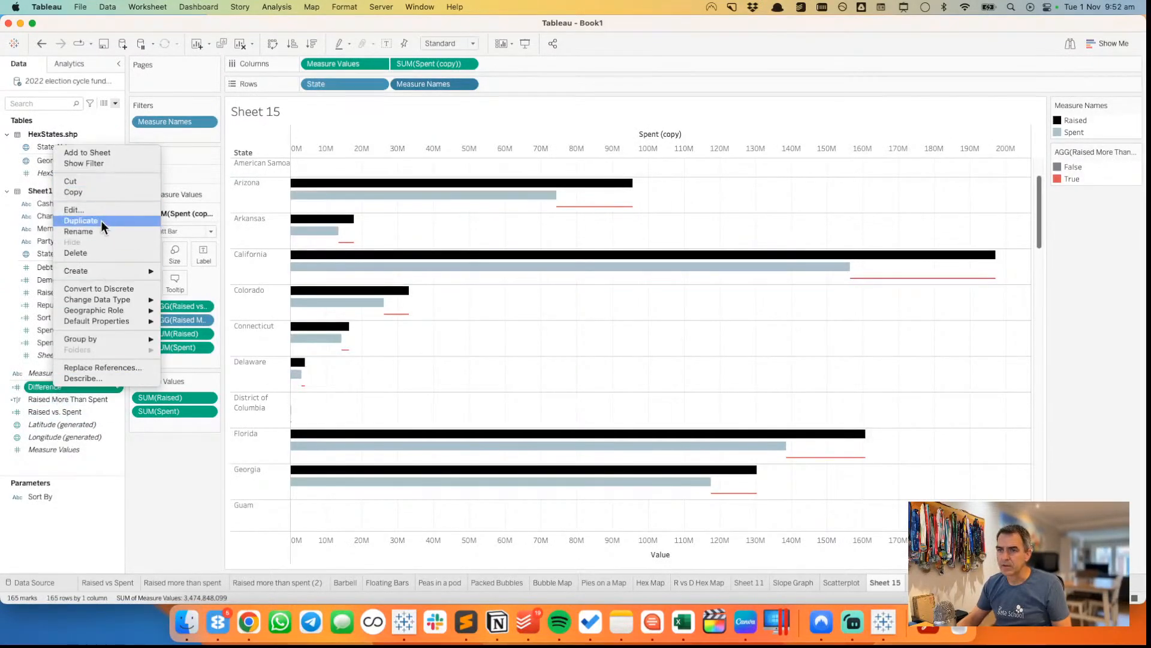
click(101, 220)
right_click(74, 398)
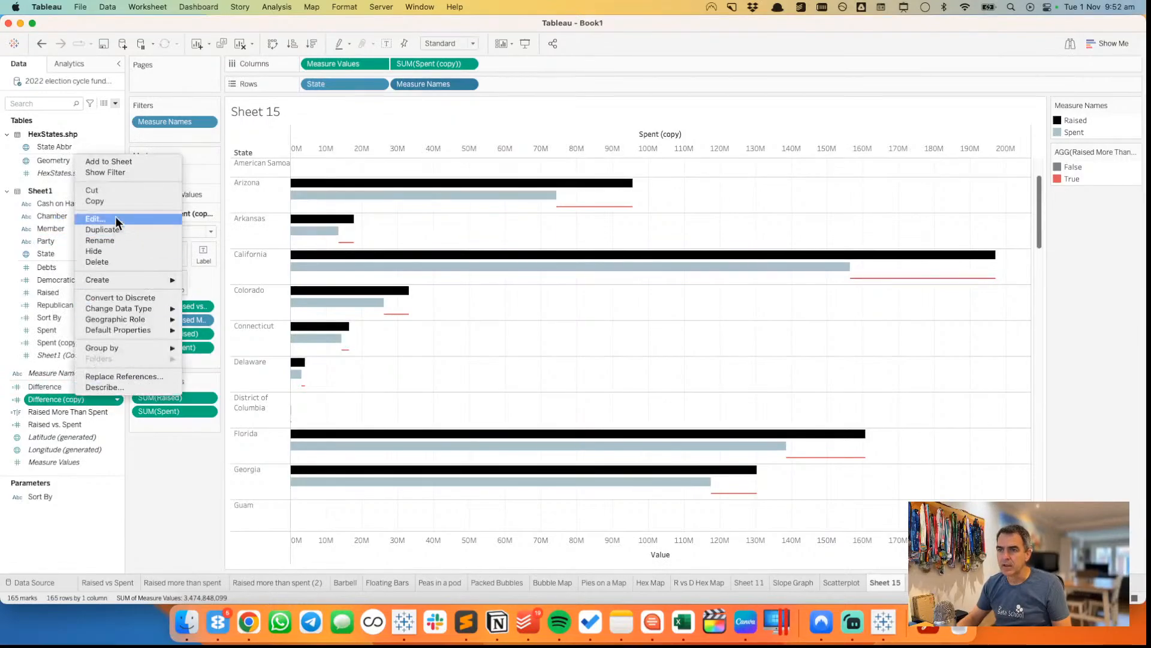
click(115, 217)
click(269, 165)
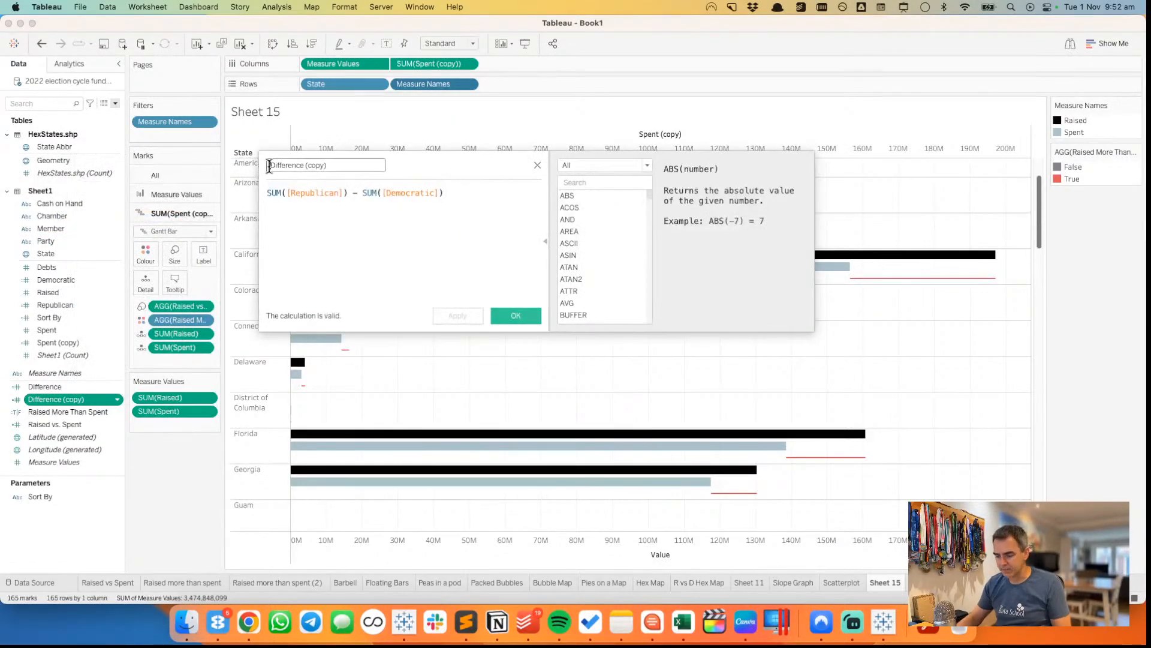
text(%)
key(alt+Right)
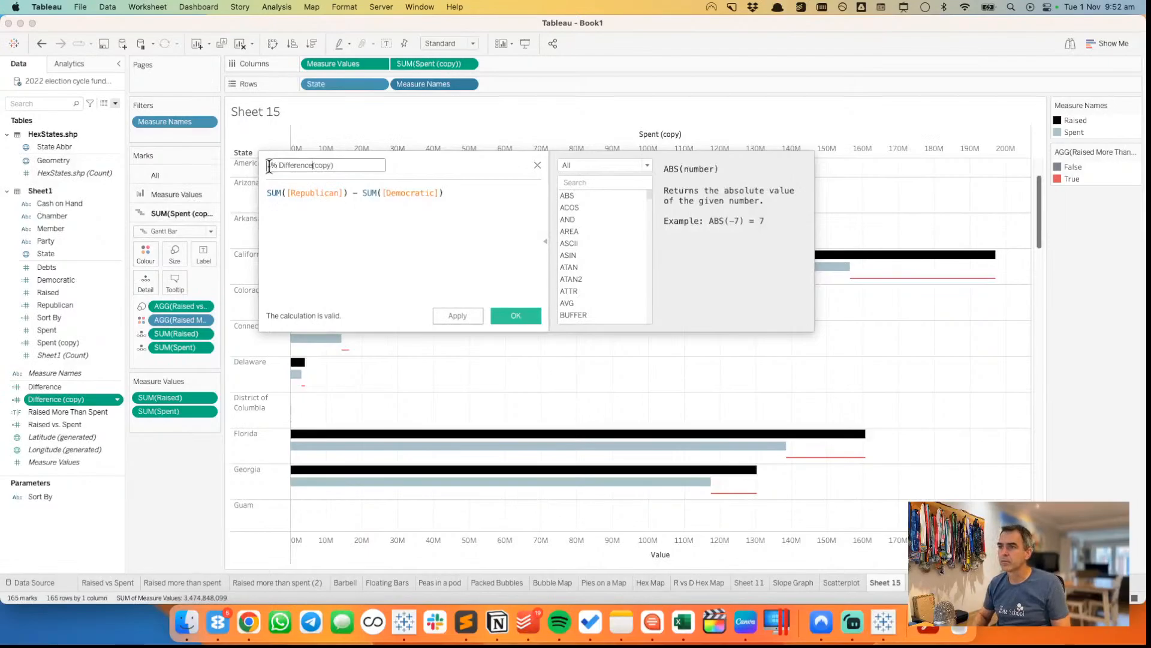
key(shift+super+Right)
key(BackSpace)
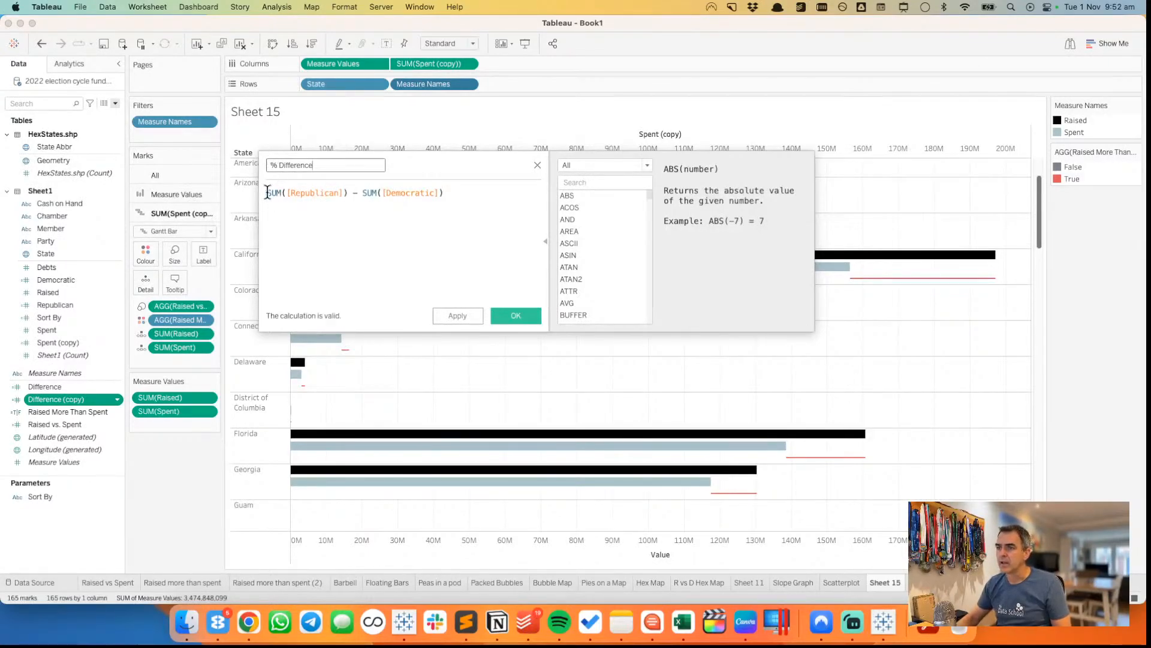
click(271, 192)
text(()
key(super+Right)
text())
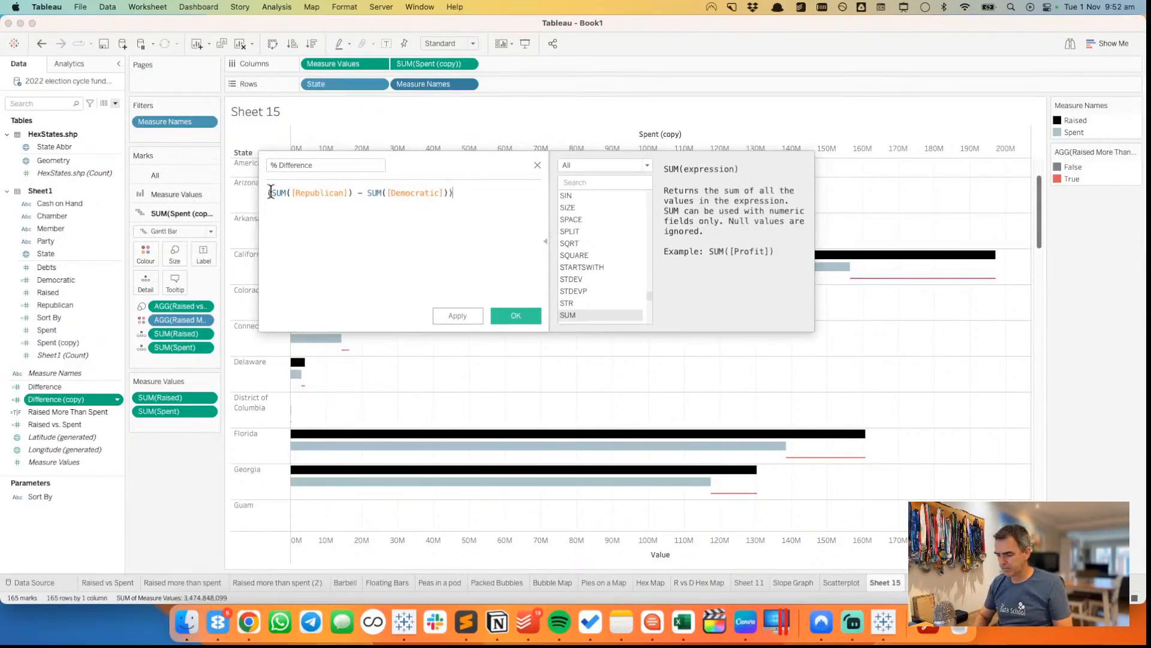
key(Return)
text(/)
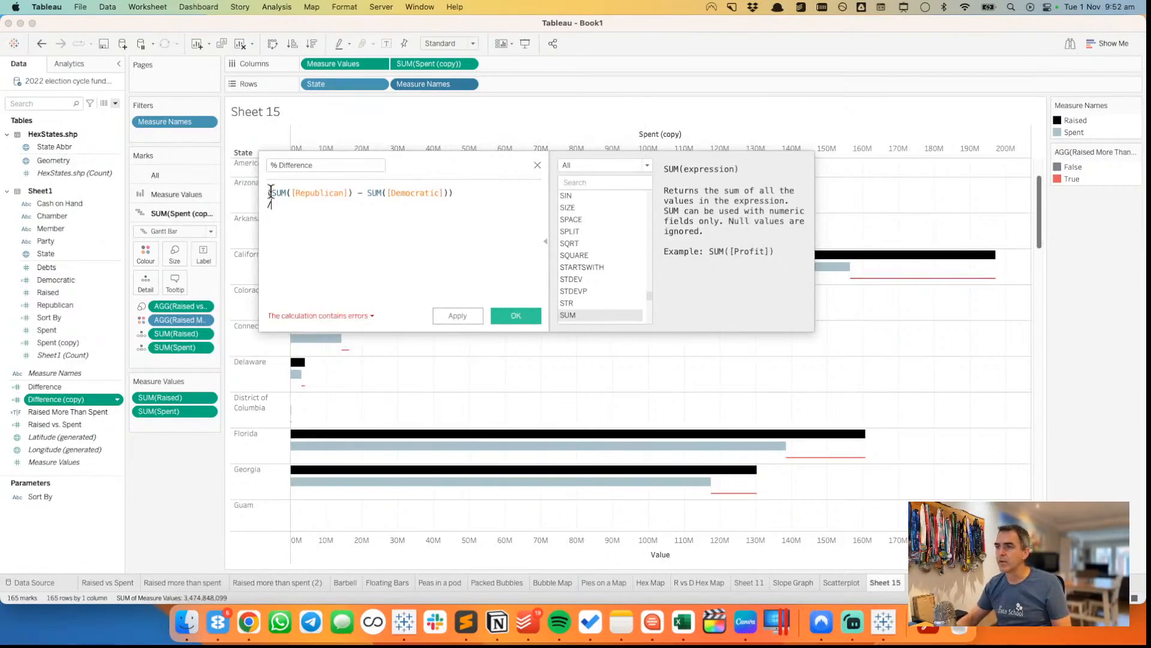
click(538, 164)
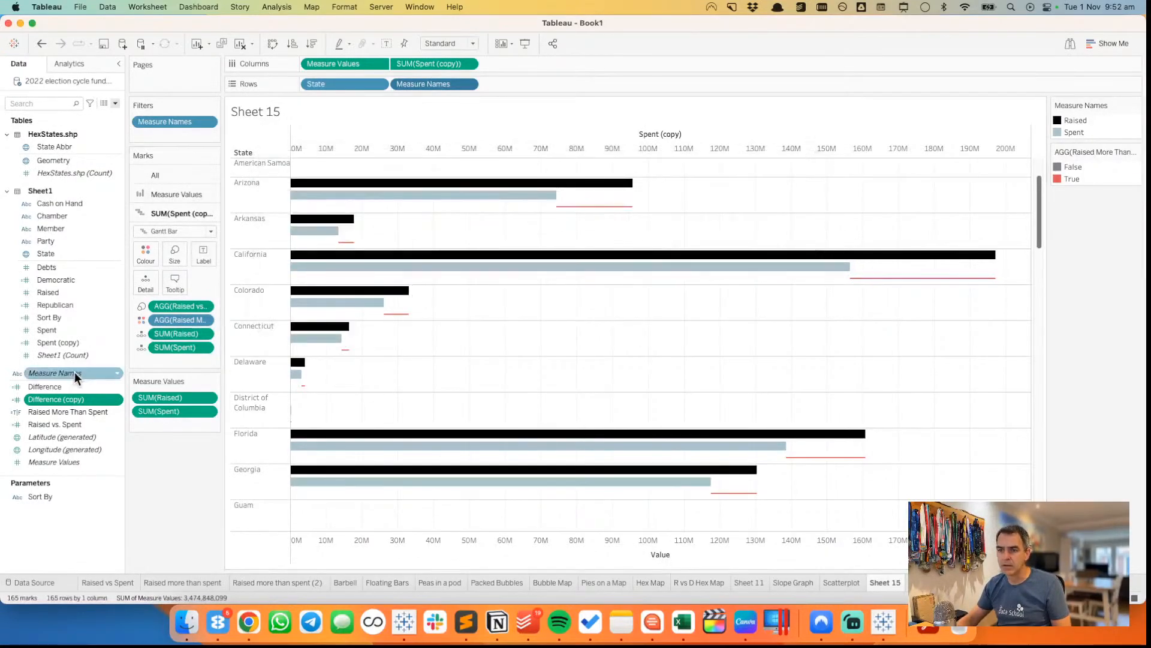
right_click(64, 422)
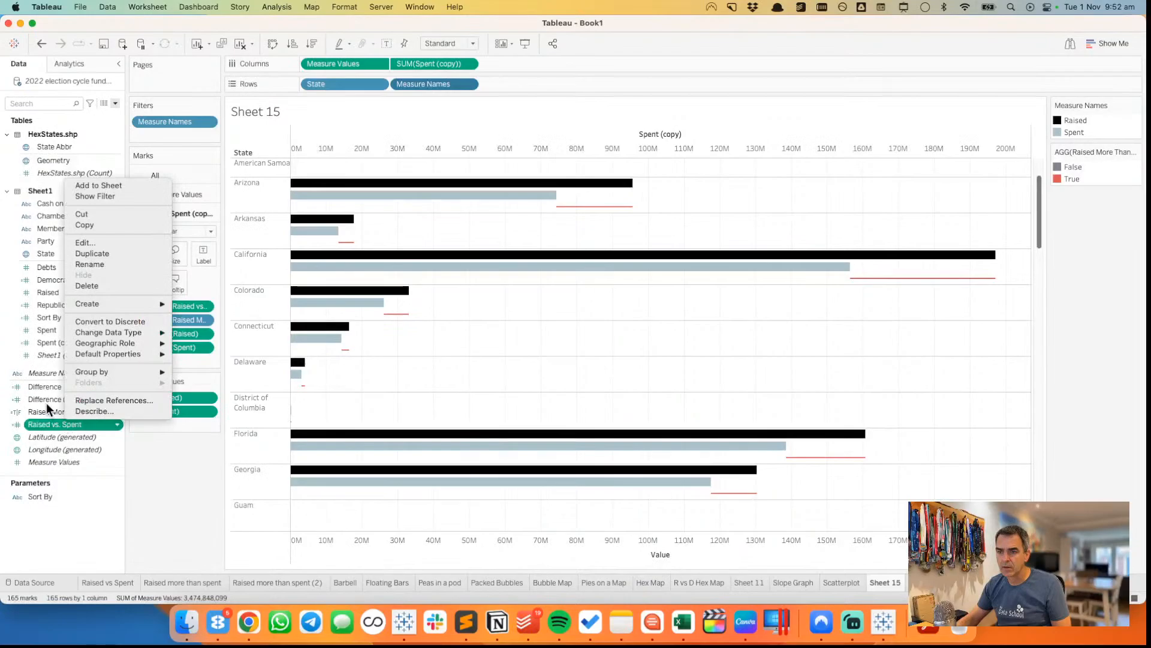
click(47, 401)
click(41, 43)
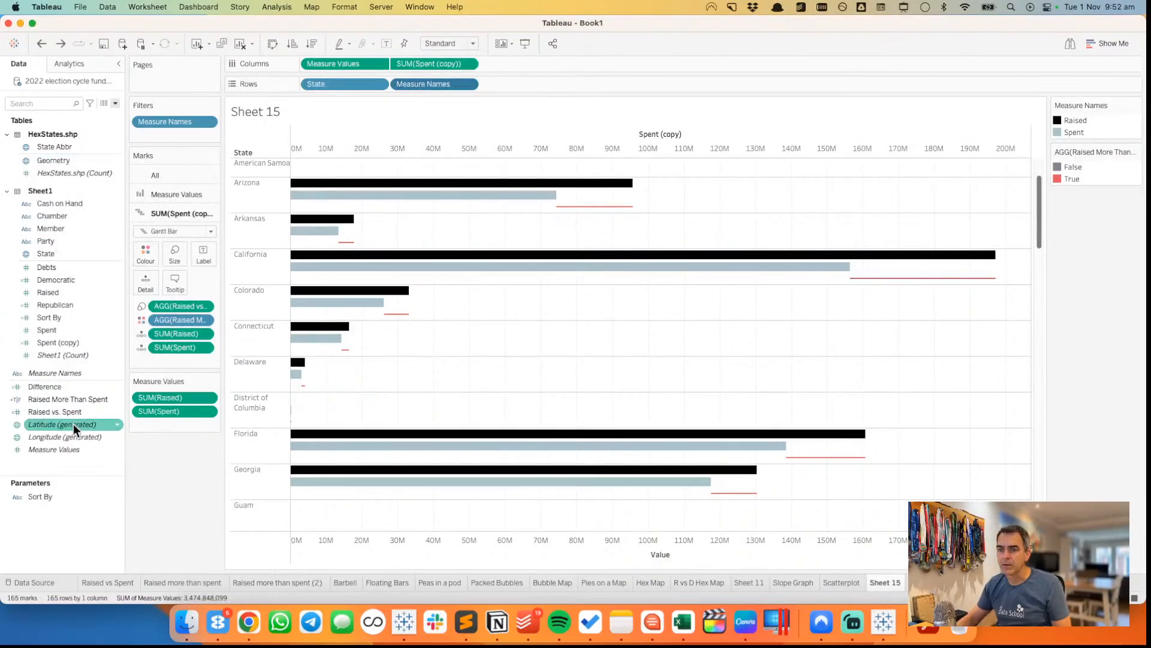
- Duplicate the Raised vs. Spent calculated field and name the copy % Raised vs. Spent
right_click(70, 415)
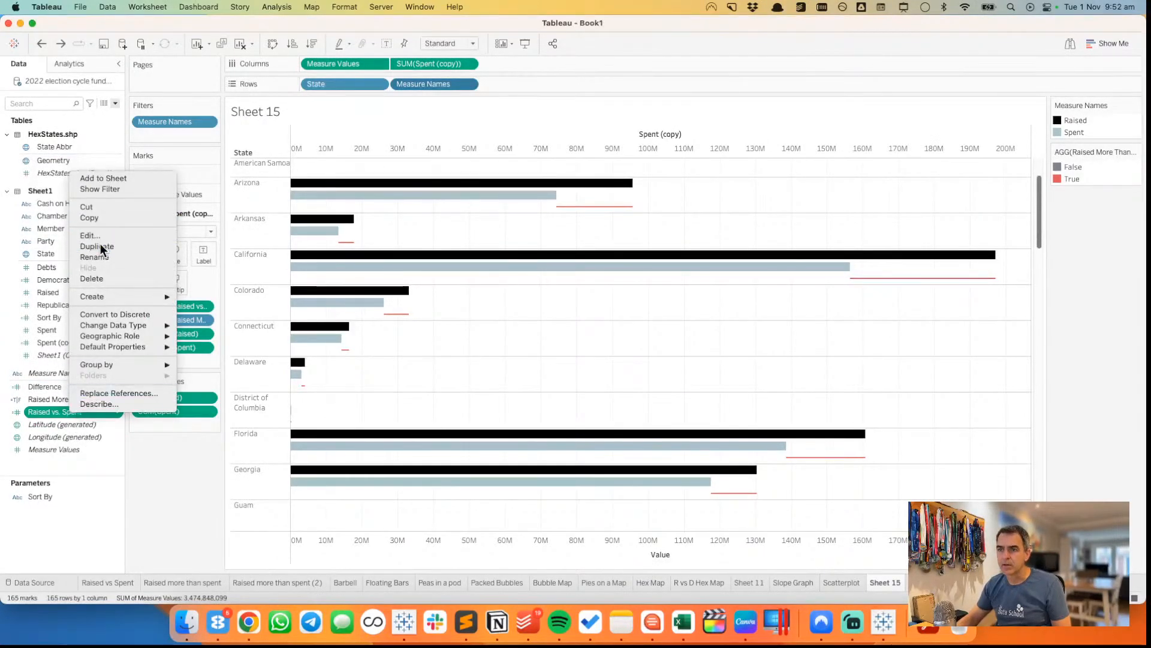
click(100, 245)
right_click(75, 424)
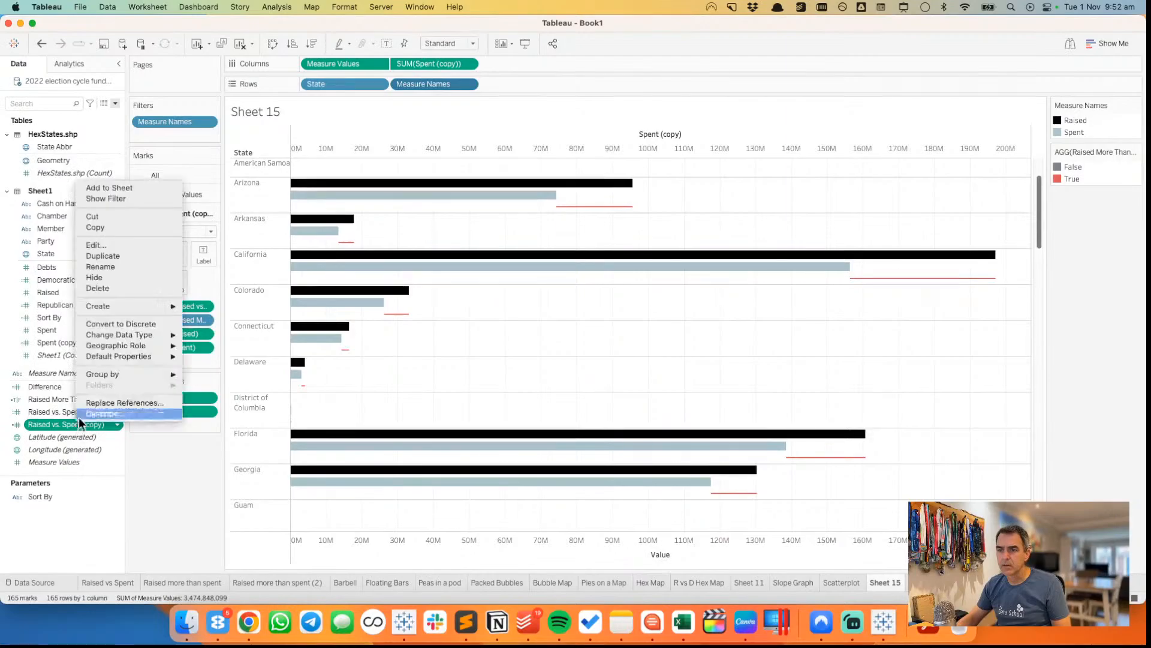
click(120, 243)
drag(325, 166, 365, 166)
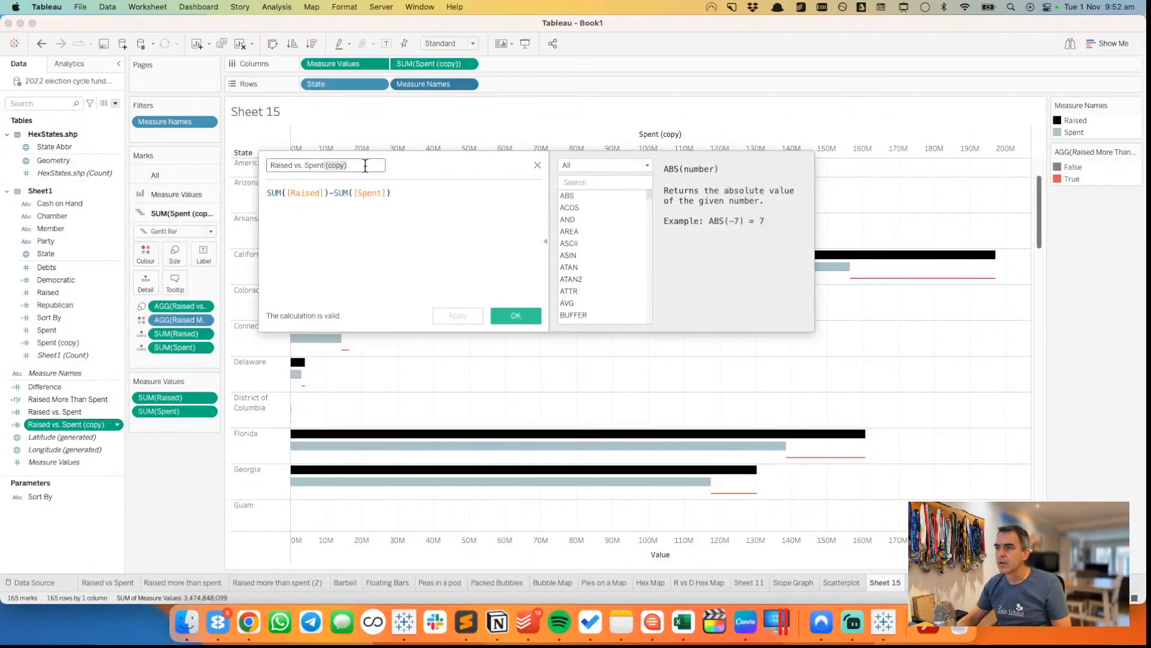
key(BackSpace)
text(%)
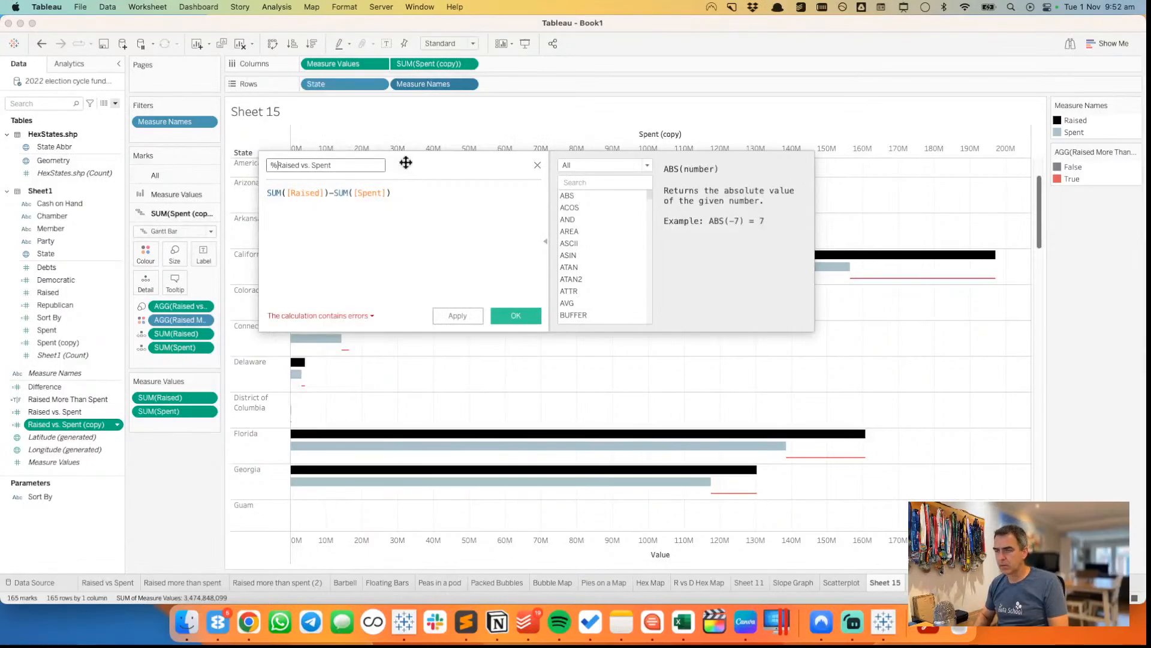
- Change the % Raised vs. Spent formula to (SUM([Raised])-SUM([Spent])) / SUM([Raised]) and save the calculation
click(353, 193)
key(super+Left)
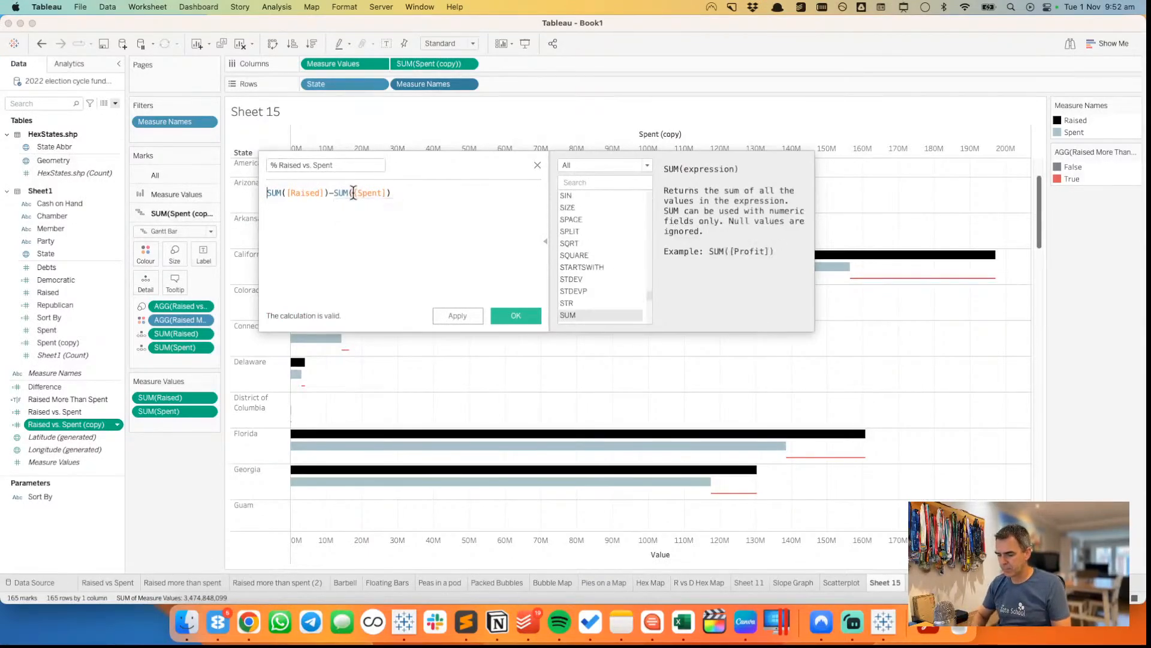
text(()
key(super+Right)
text())
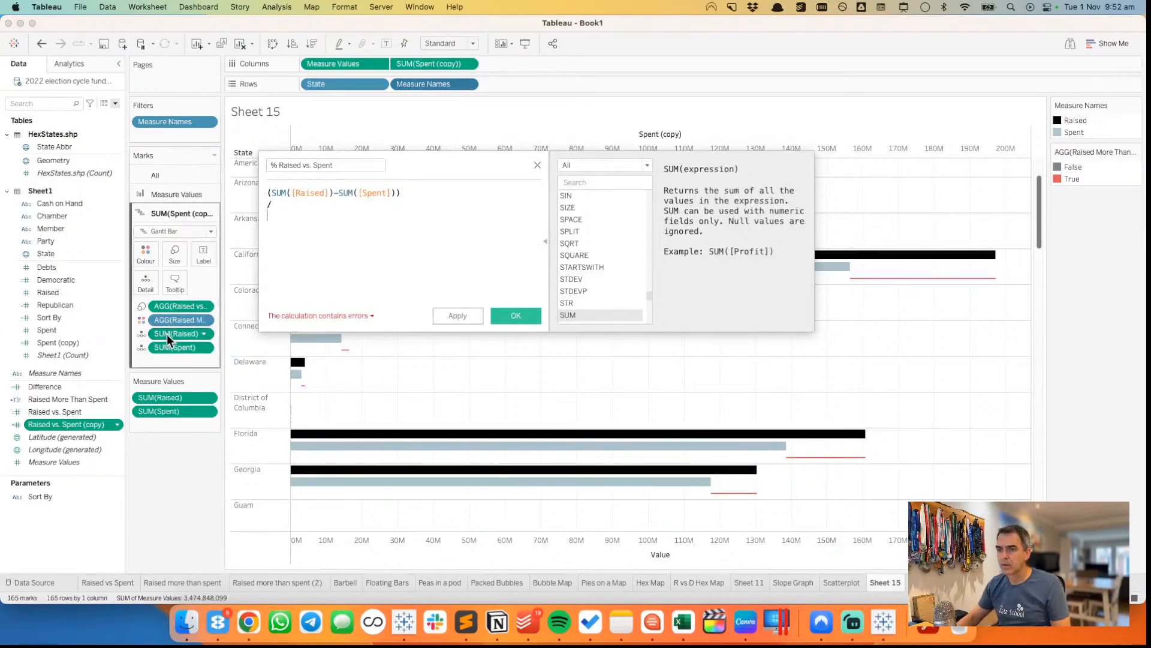
drag(167, 333, 398, 291)
click(510, 315)
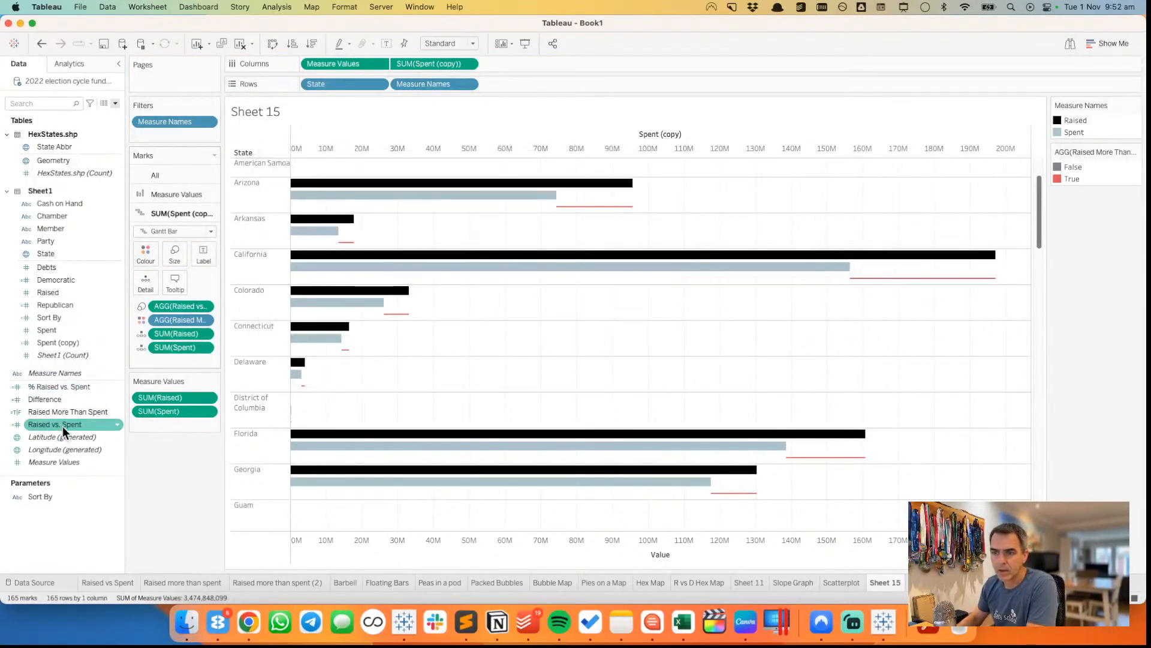
- Set the default number format of % Raised vs. Spent to the custom format +0%;-0%;0%
right_click(61, 381)
mouse_move(127, 314)
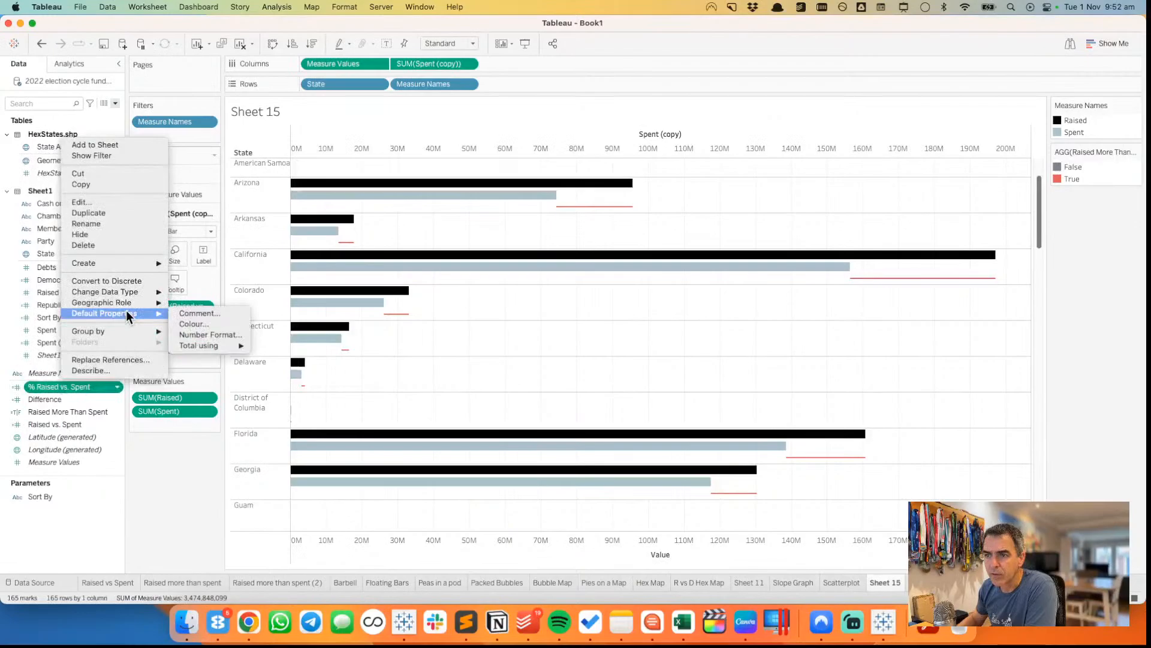
click(219, 335)
click(484, 304)
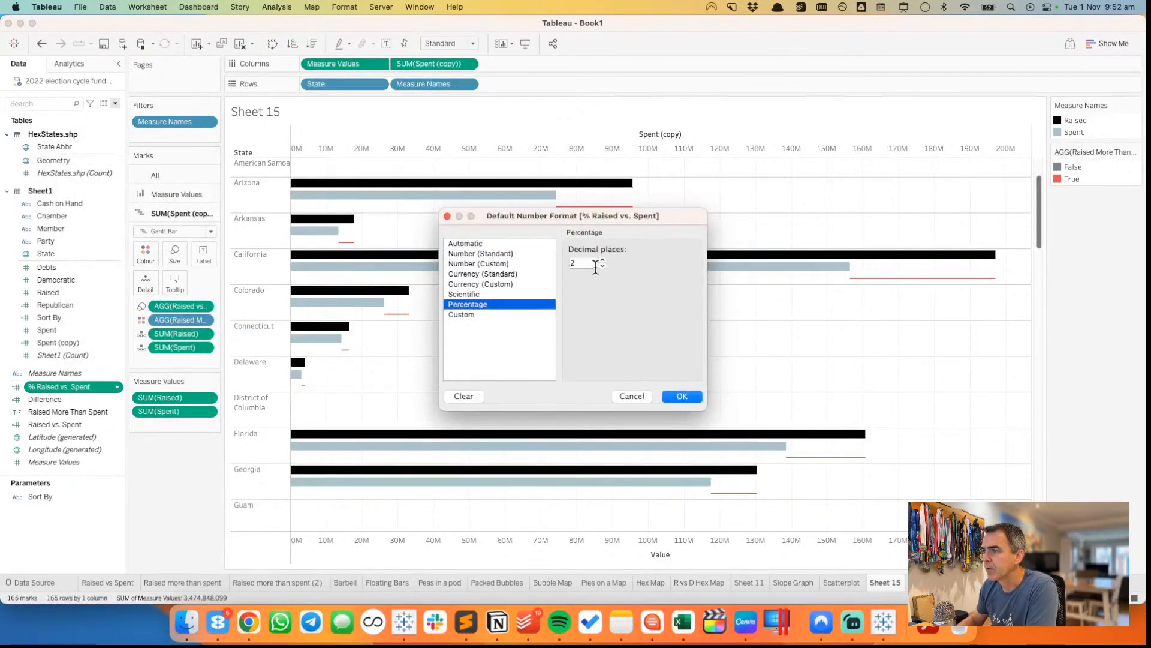
click(499, 313)
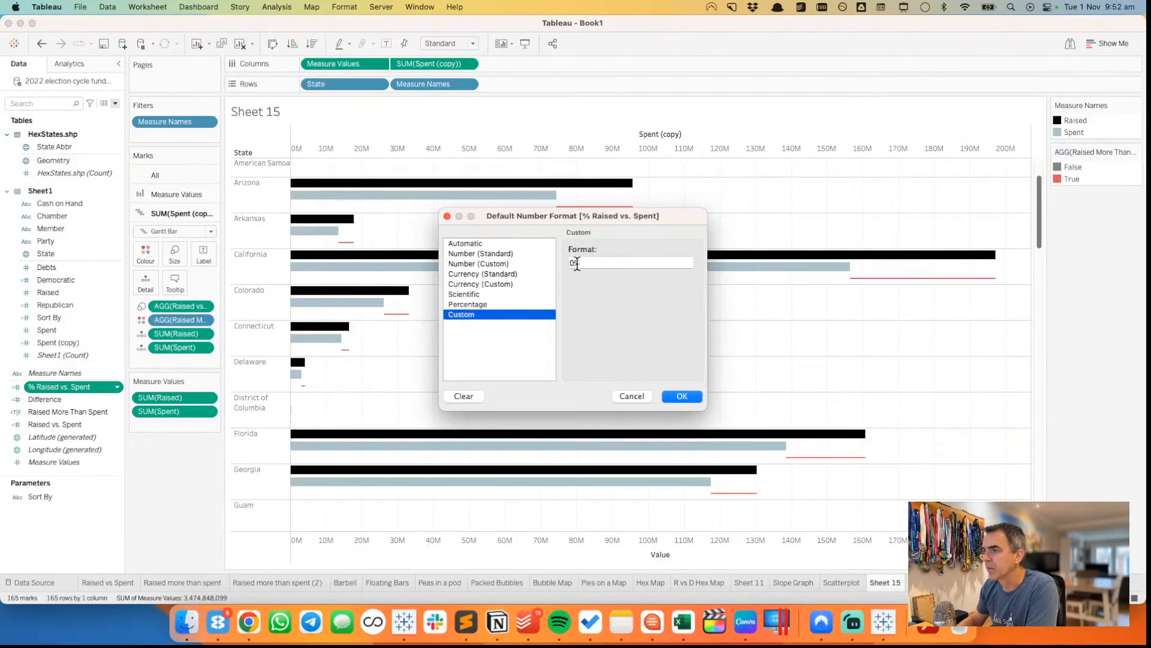
click(572, 263)
text(+0%)
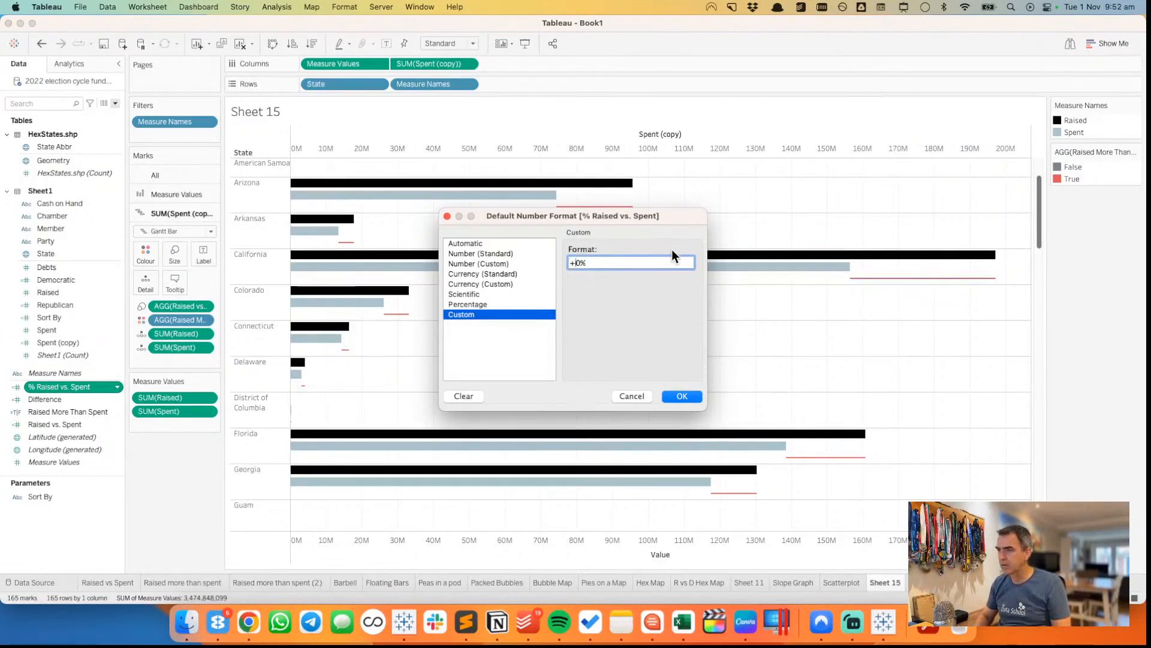
text(;-)
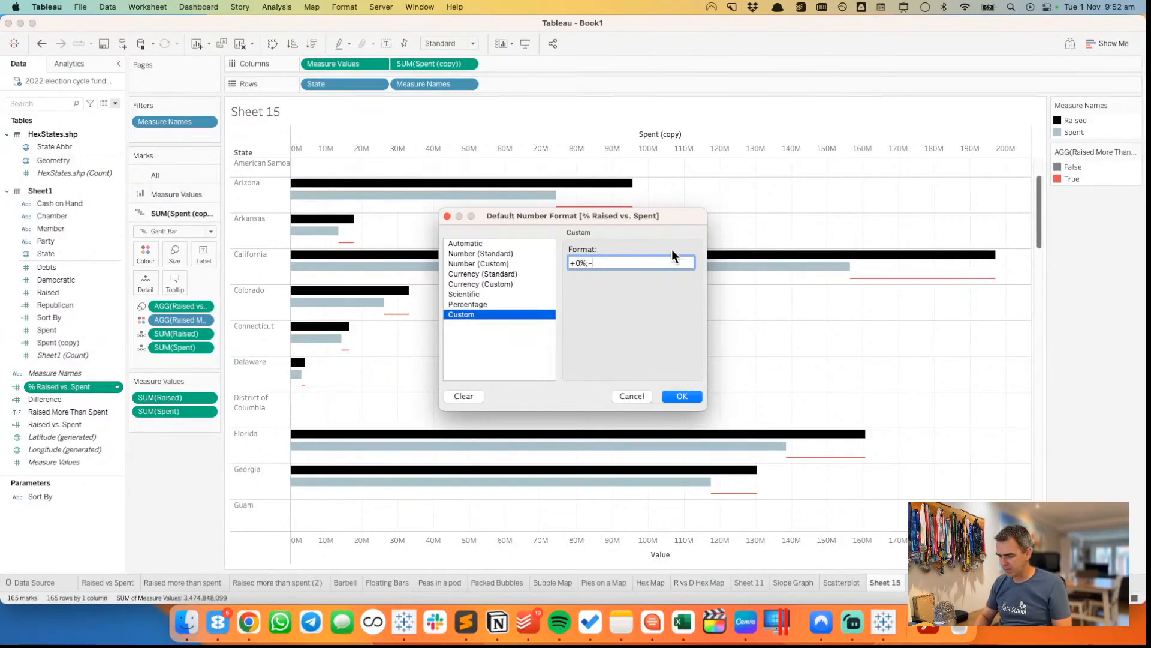
text(0%;-)
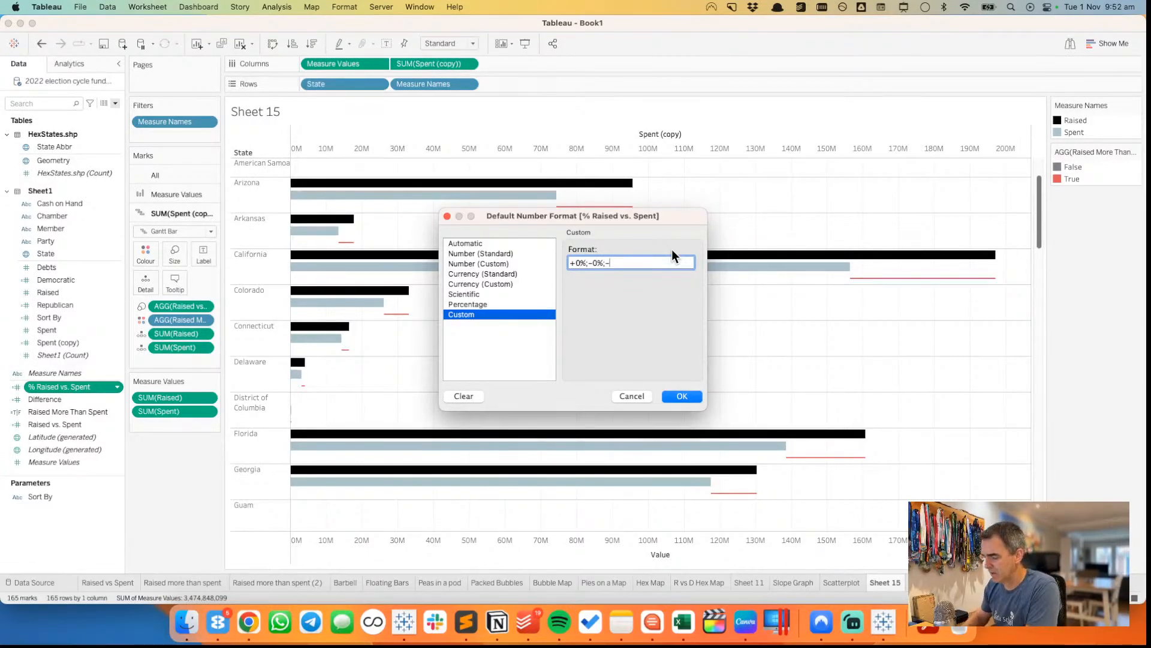
key(BackSpace)
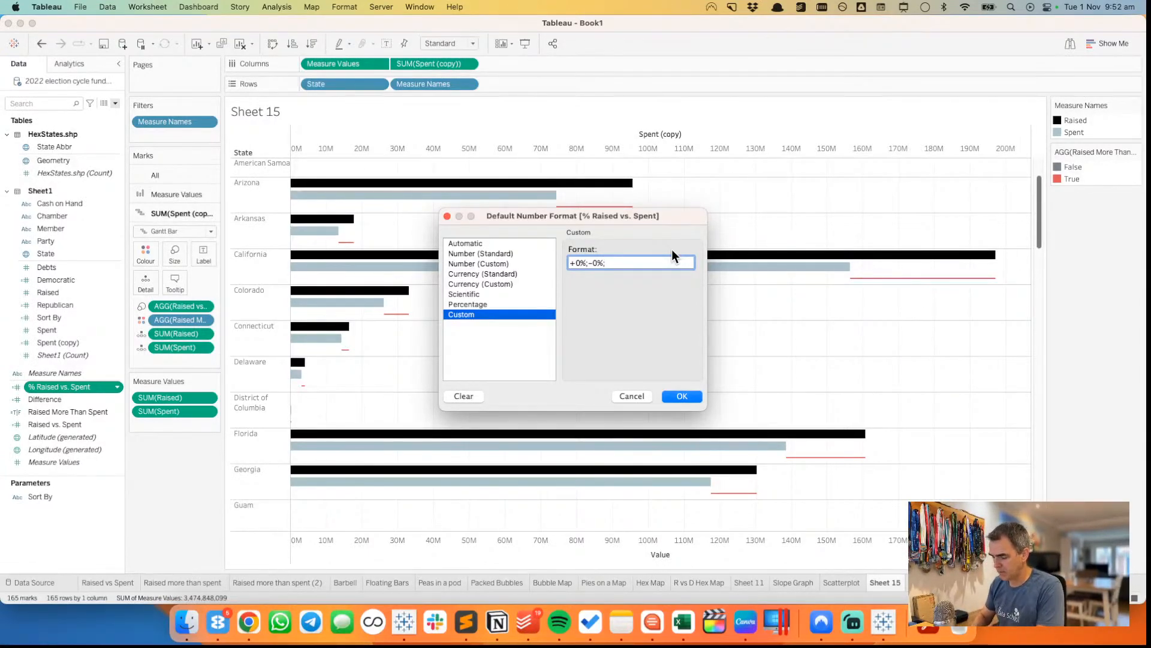
text(0%)
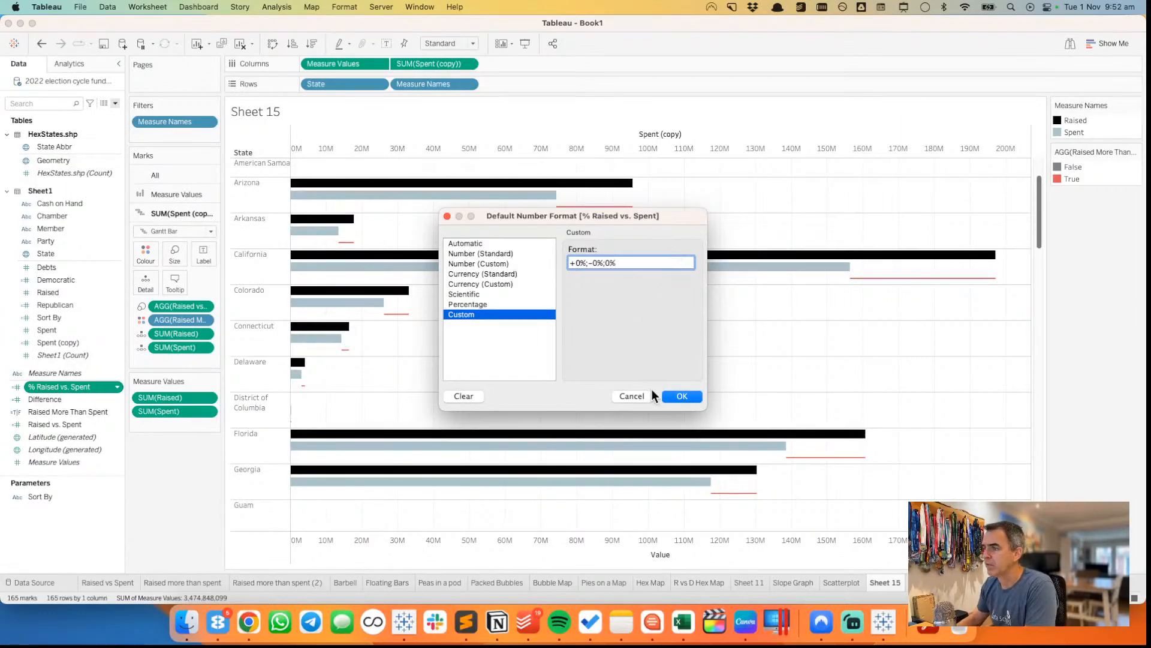
click(674, 398)
- Label the Spent (copy) Gantt bars with % Raised vs. Spent
drag(62, 387, 176, 255)
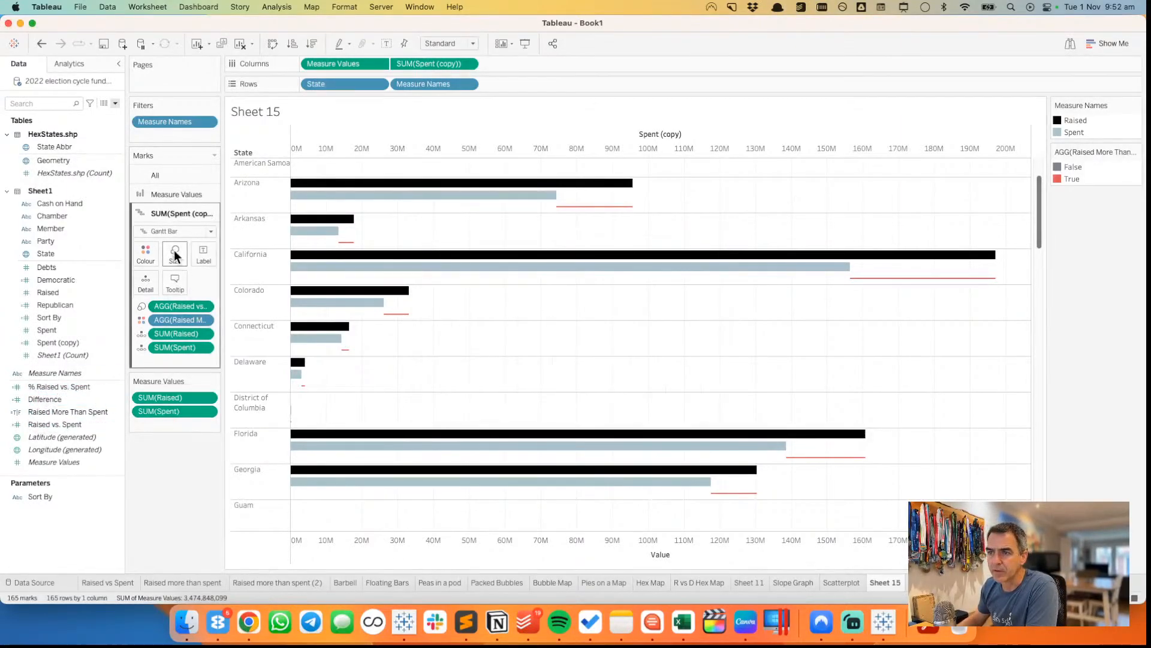
drag(48, 386, 206, 247)
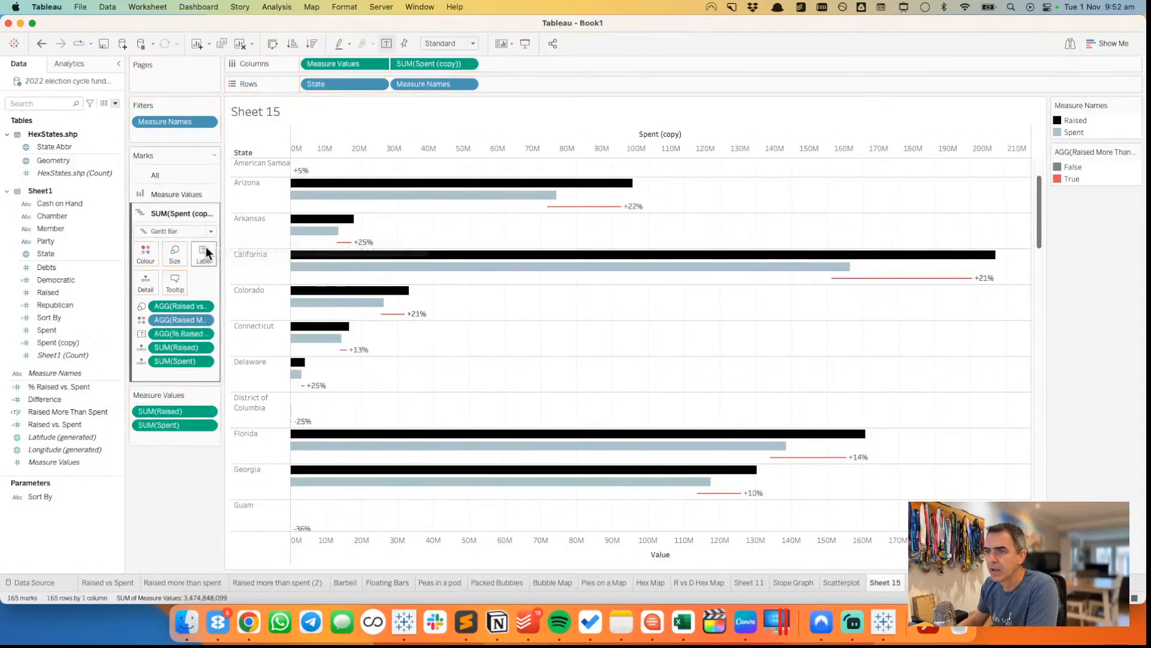
click(206, 247)
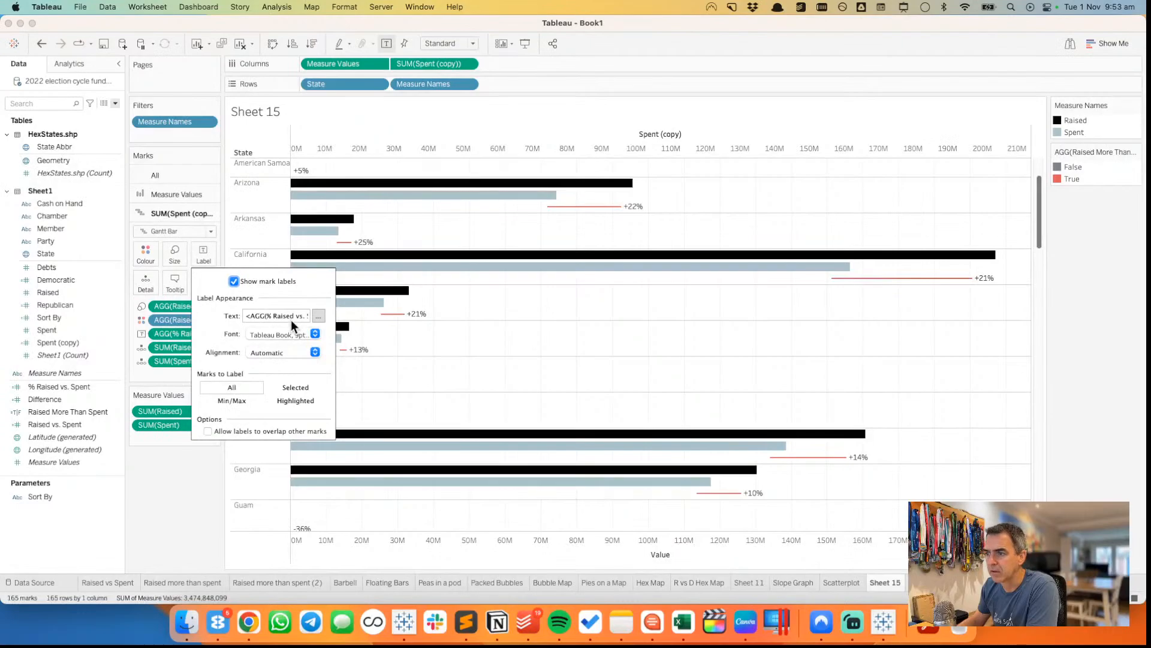
click(592, 364)
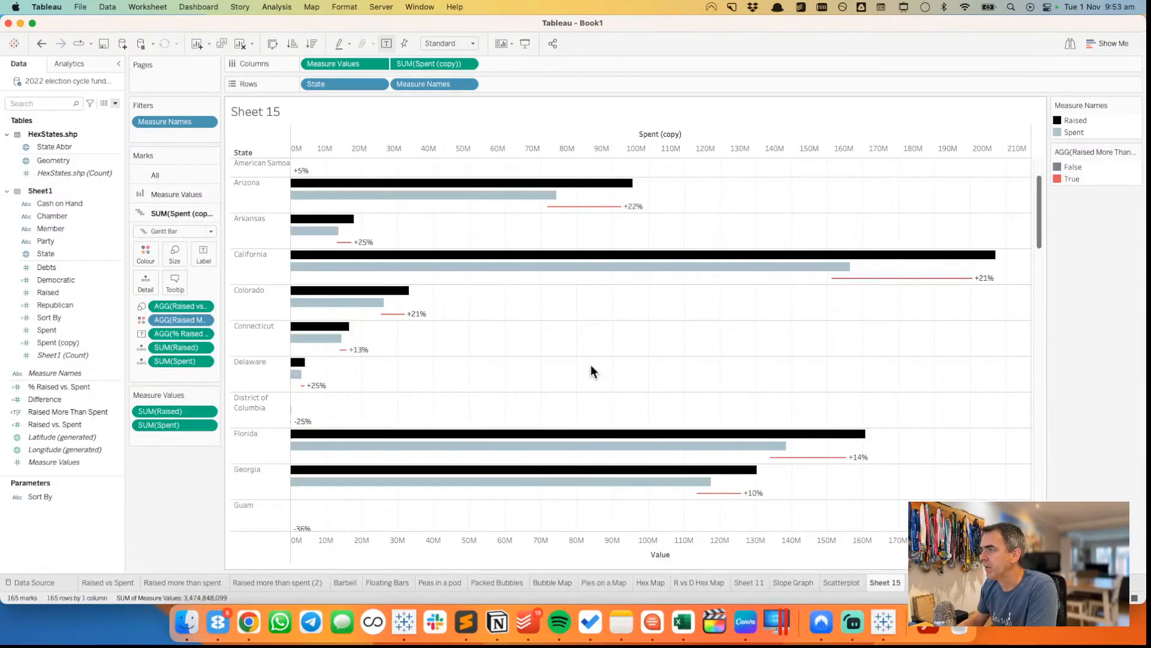
- Format the Gantt bar labels in Tableau Medium, size 10, matching the mark colour
click(204, 255)
click(272, 330)
click(286, 415)
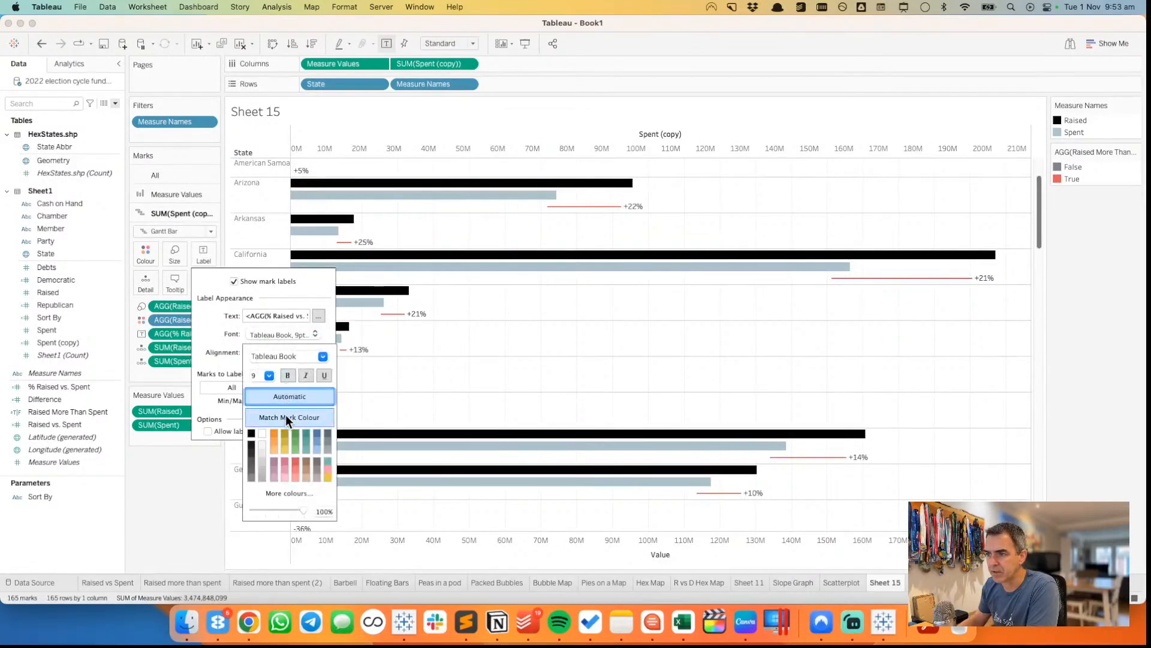
click(323, 356)
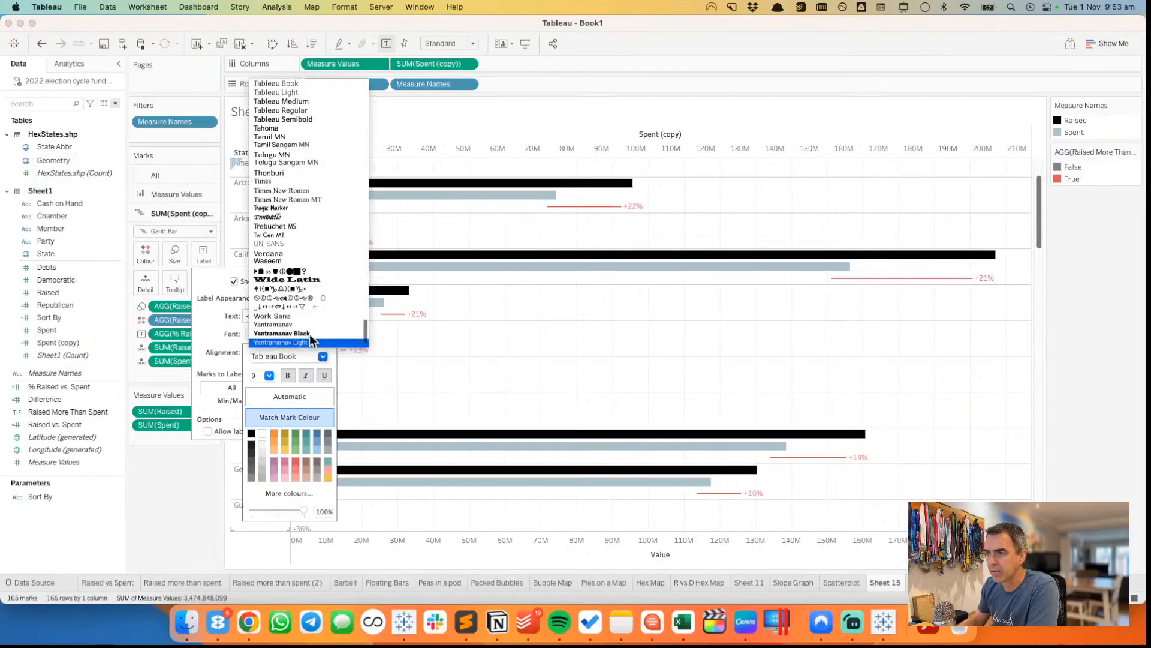
click(295, 104)
click(267, 376)
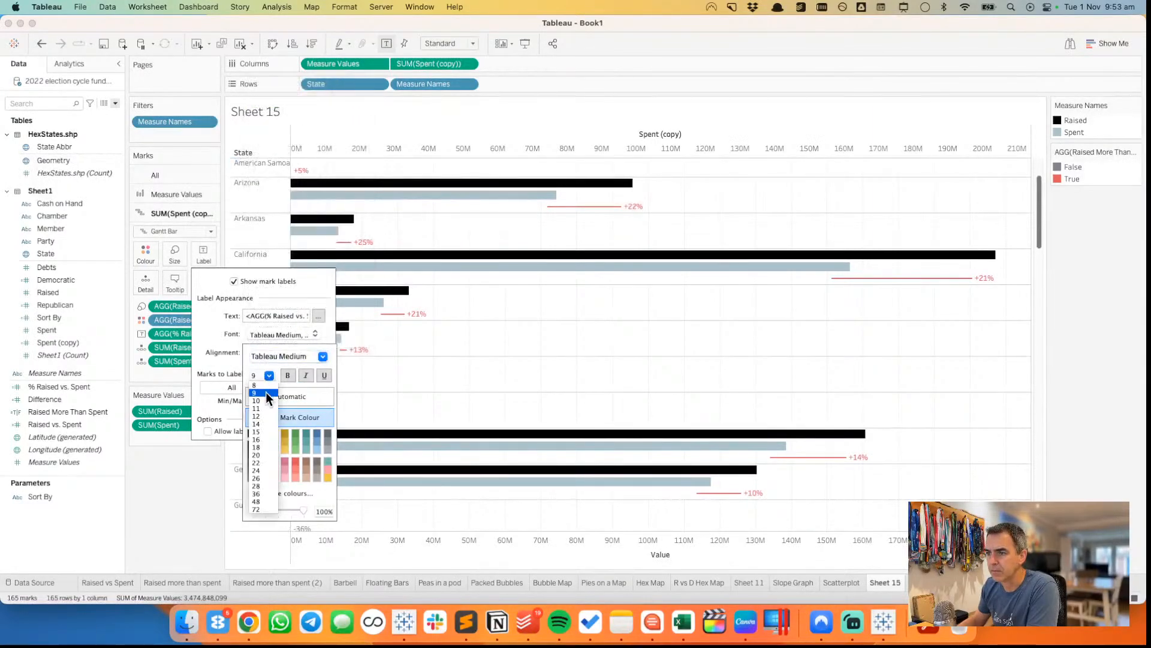
click(266, 402)
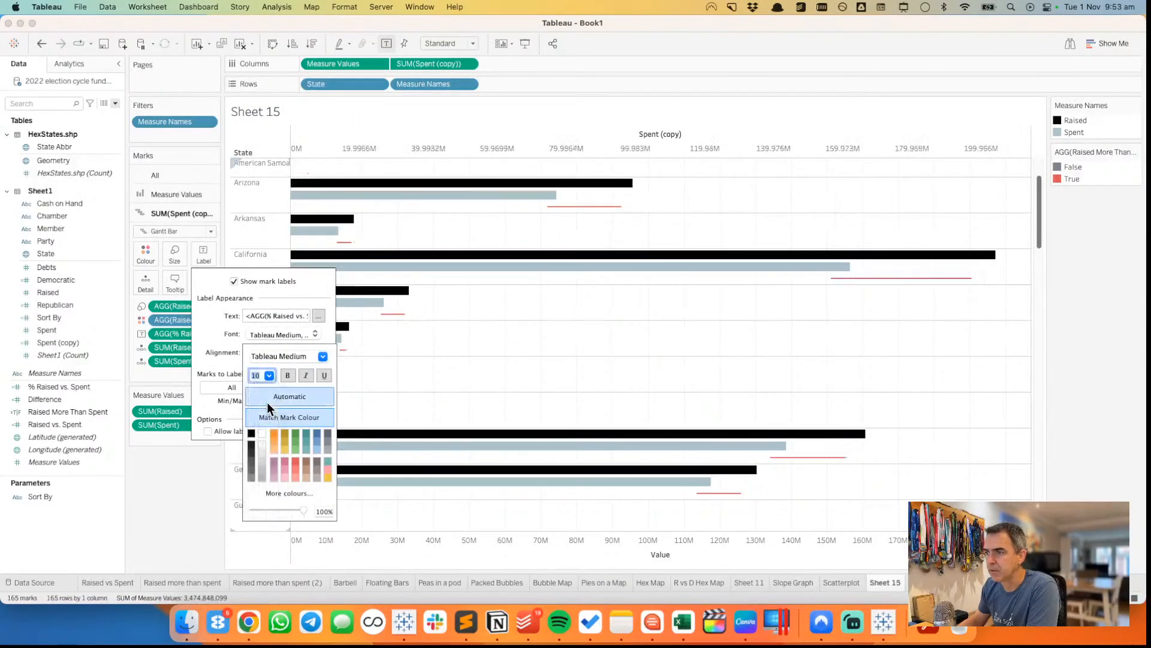
click(532, 339)
scroll(544, 329, up, 3)
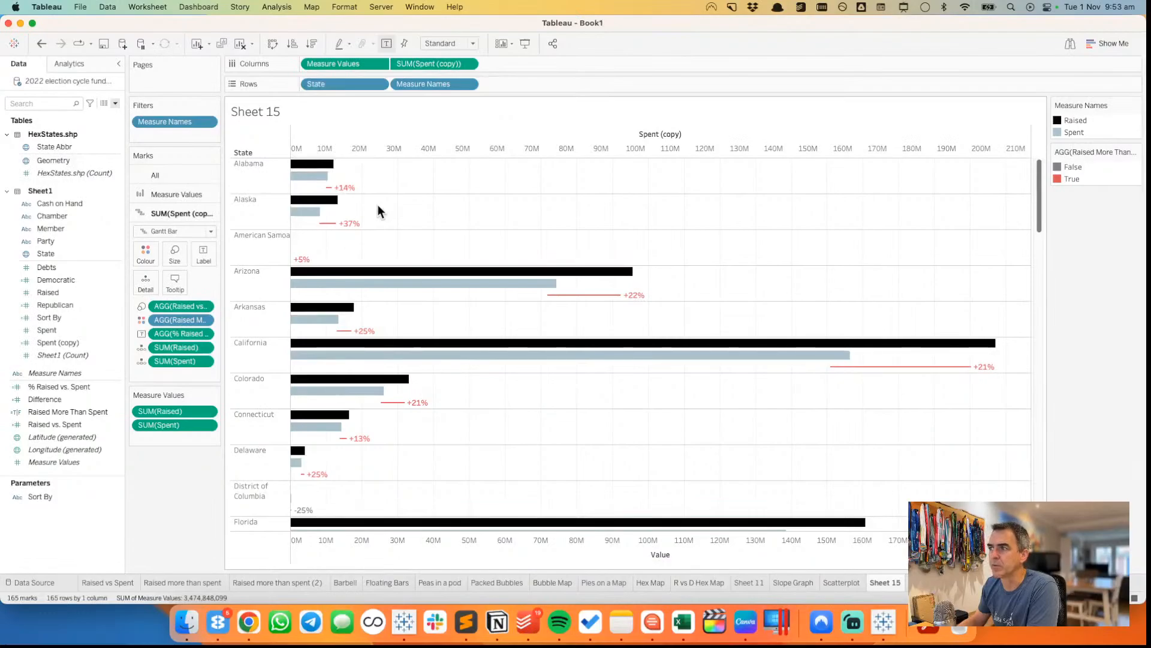
- Hide the header of the Spent (copy) axis above the state bar chart
right_click(375, 143)
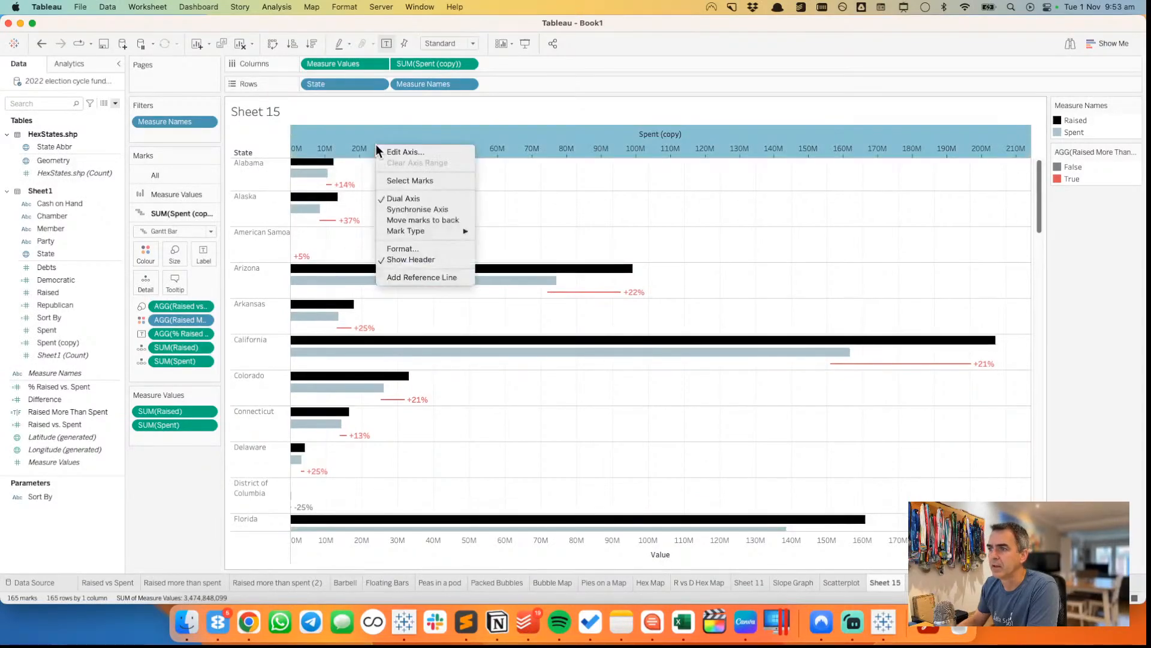
click(401, 259)
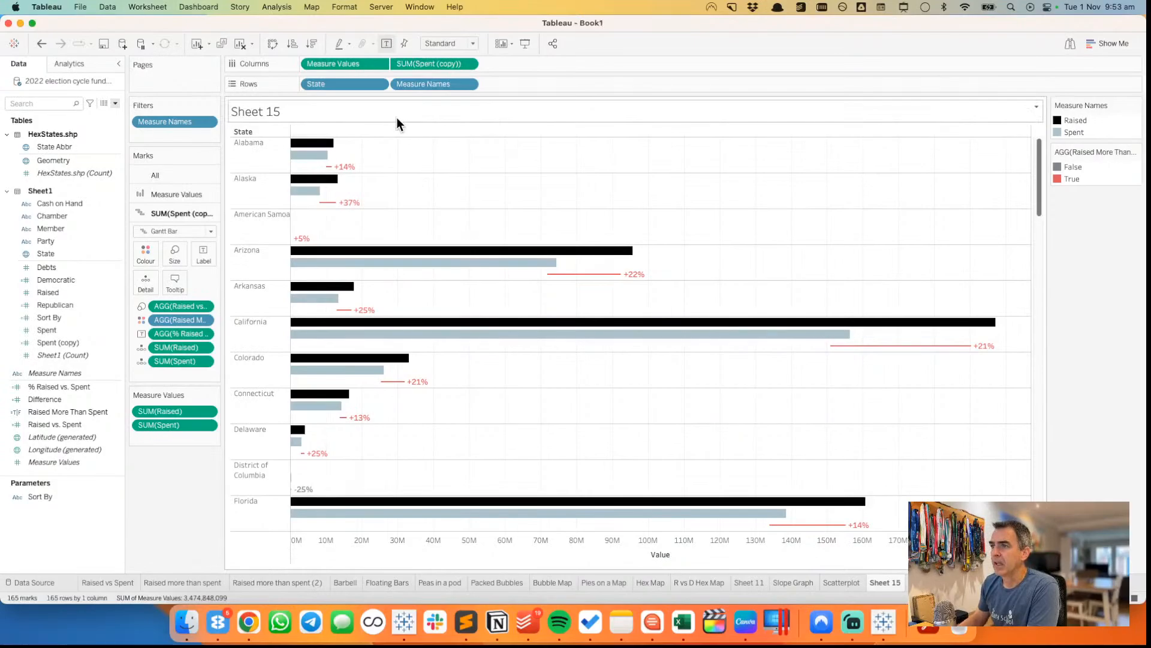
- Sort the State rows by field, using the Sort By field
click(379, 84)
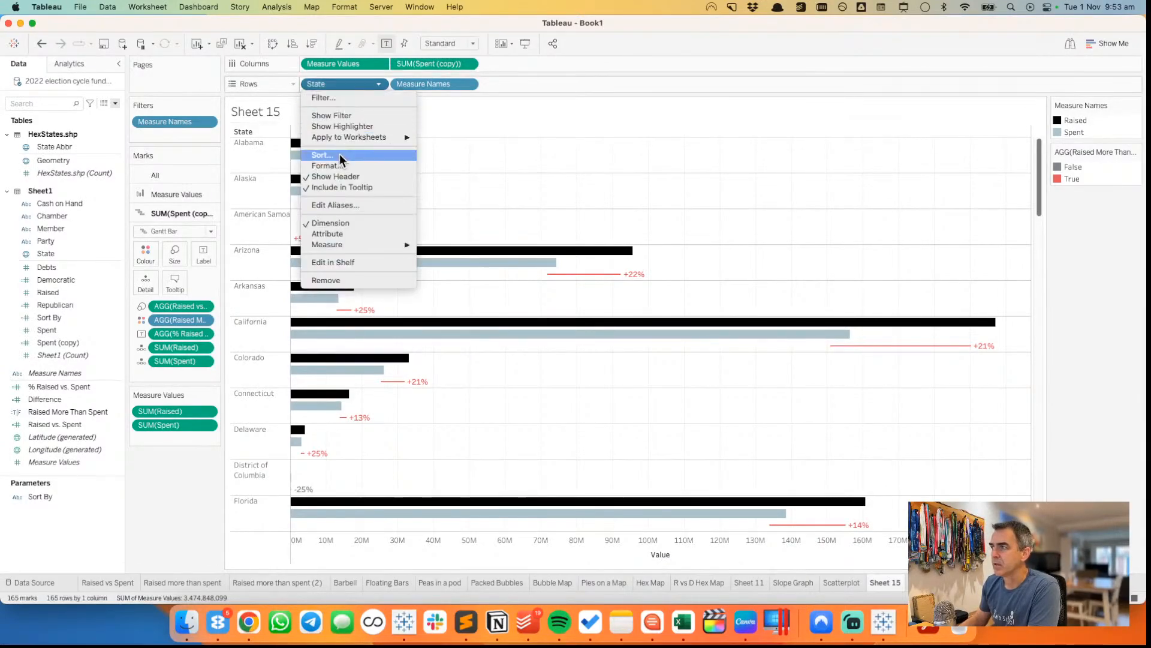
click(340, 155)
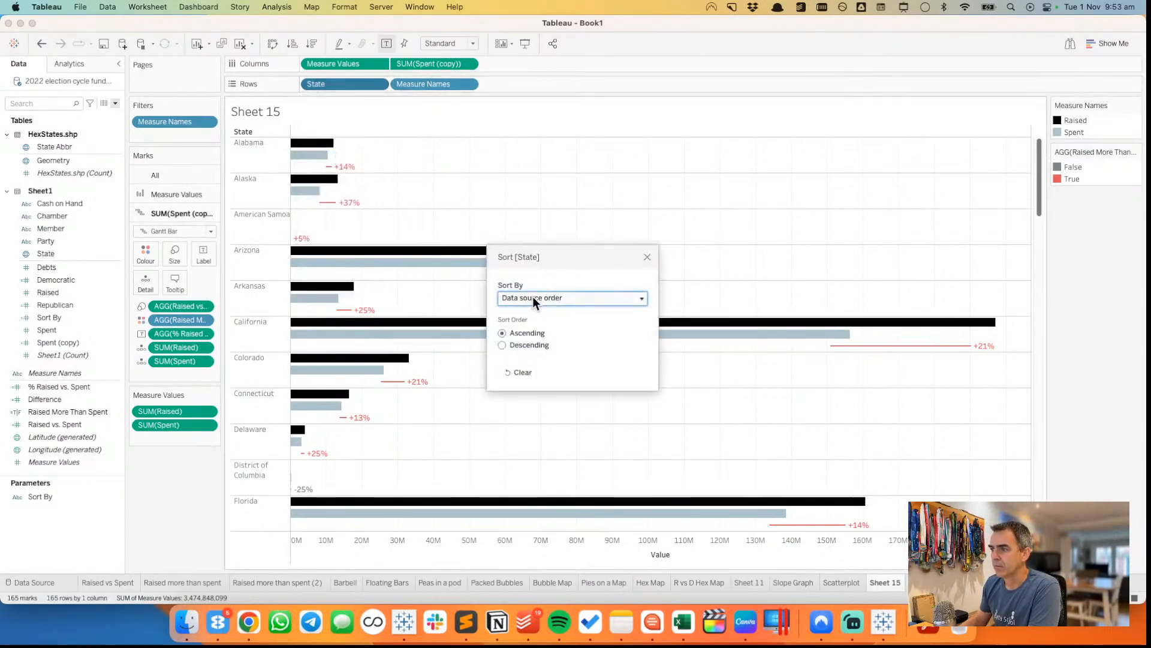
click(532, 298)
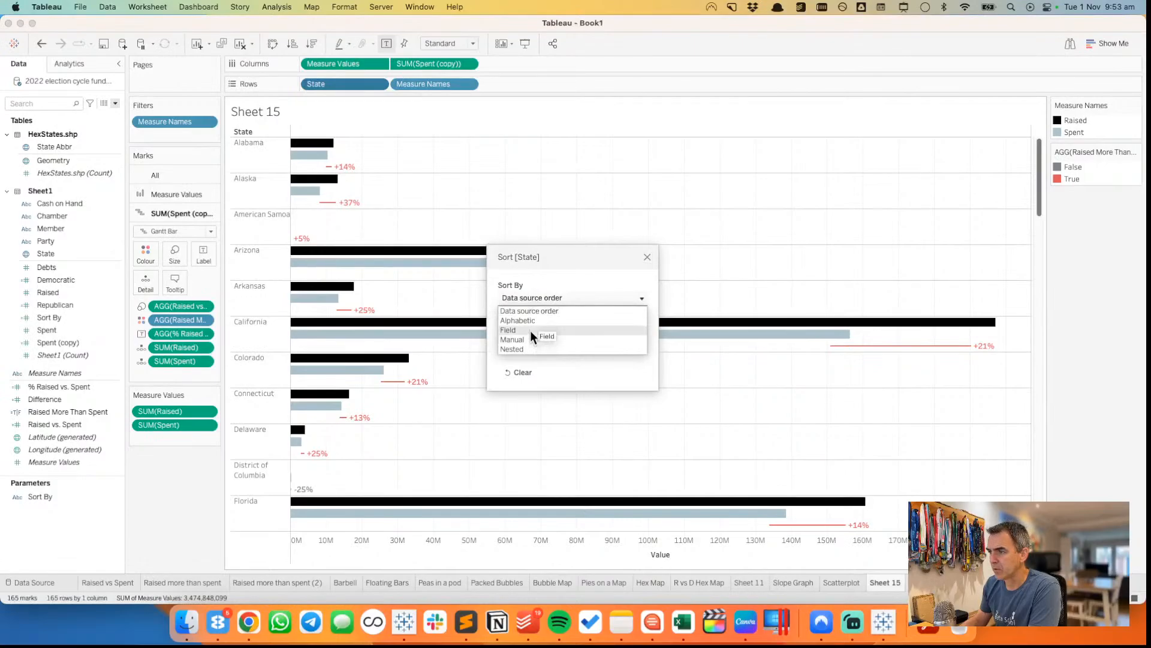
click(531, 330)
click(532, 380)
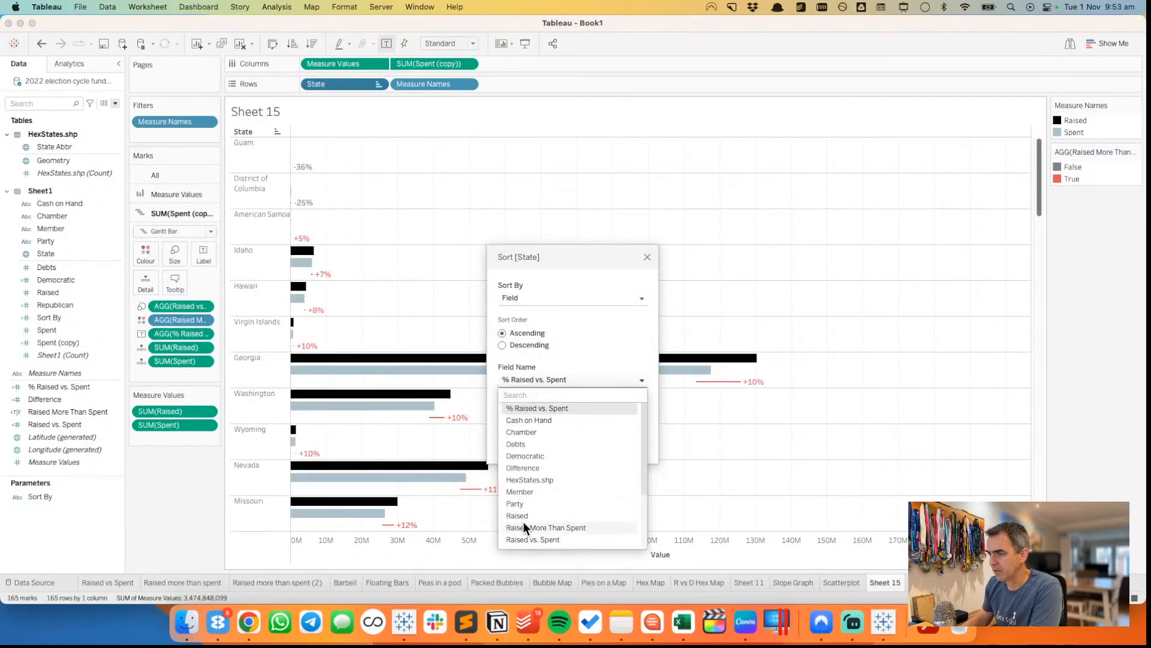
scroll(521, 486, down, 2)
click(517, 492)
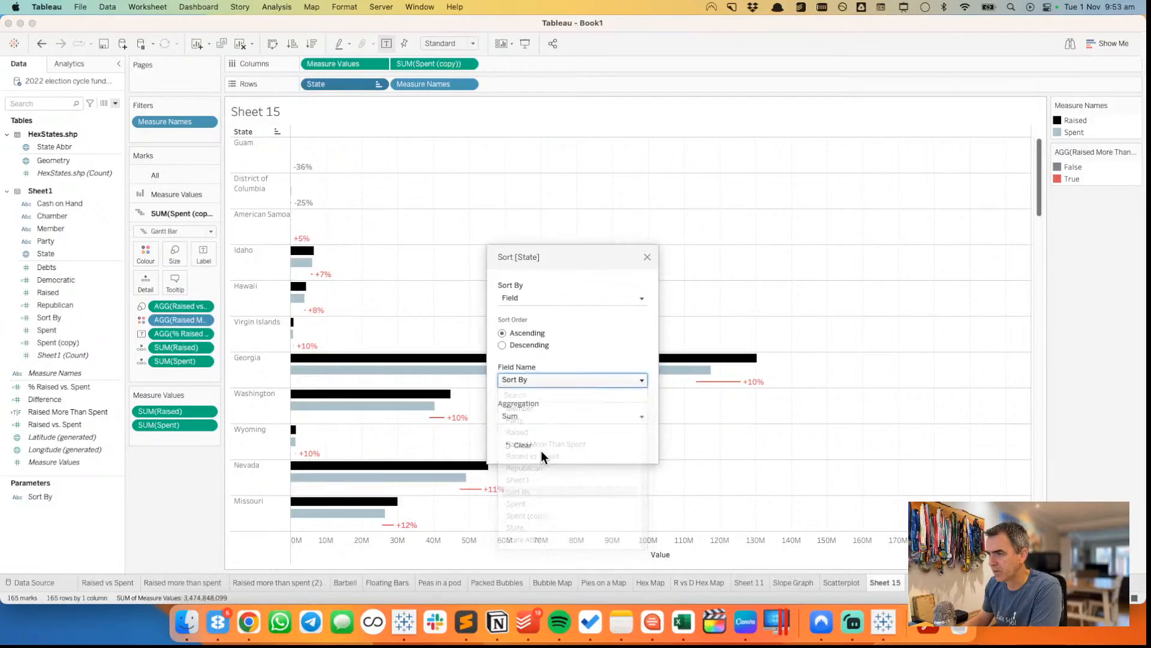
click(647, 257)
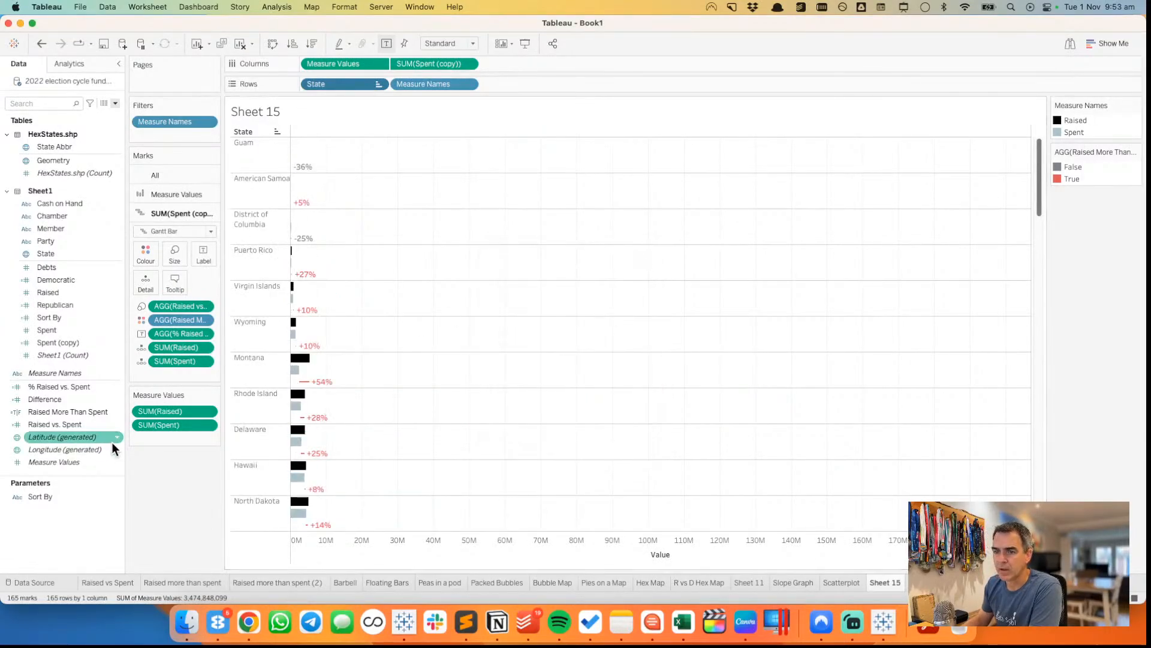
click(378, 87)
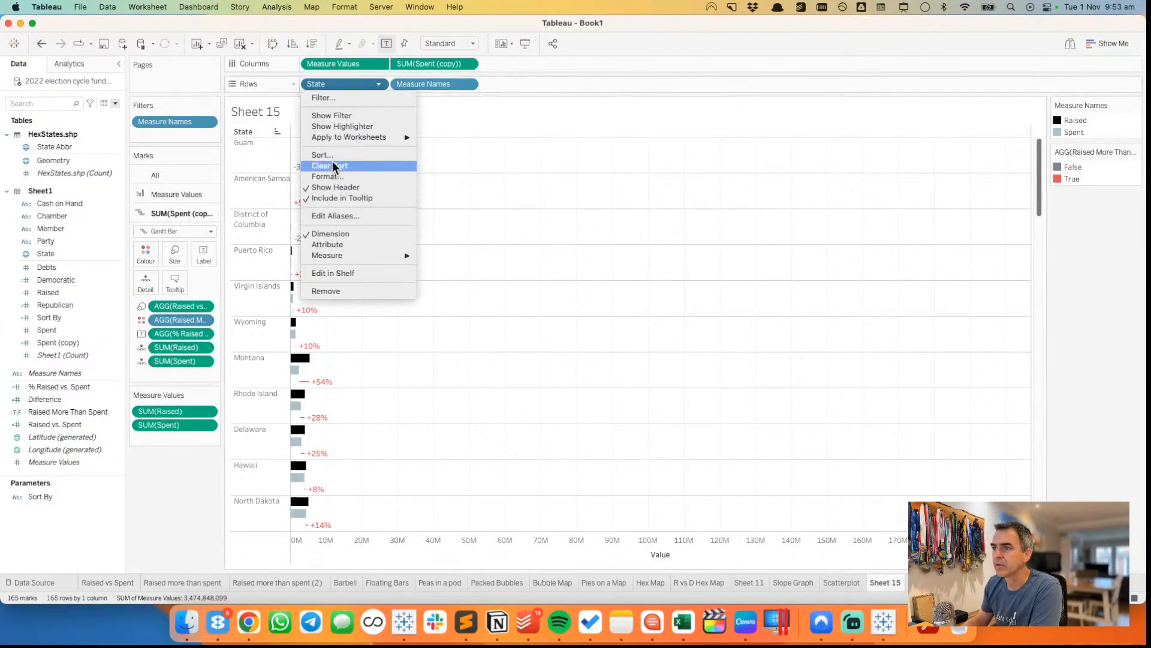
click(332, 160)
click(40, 43)
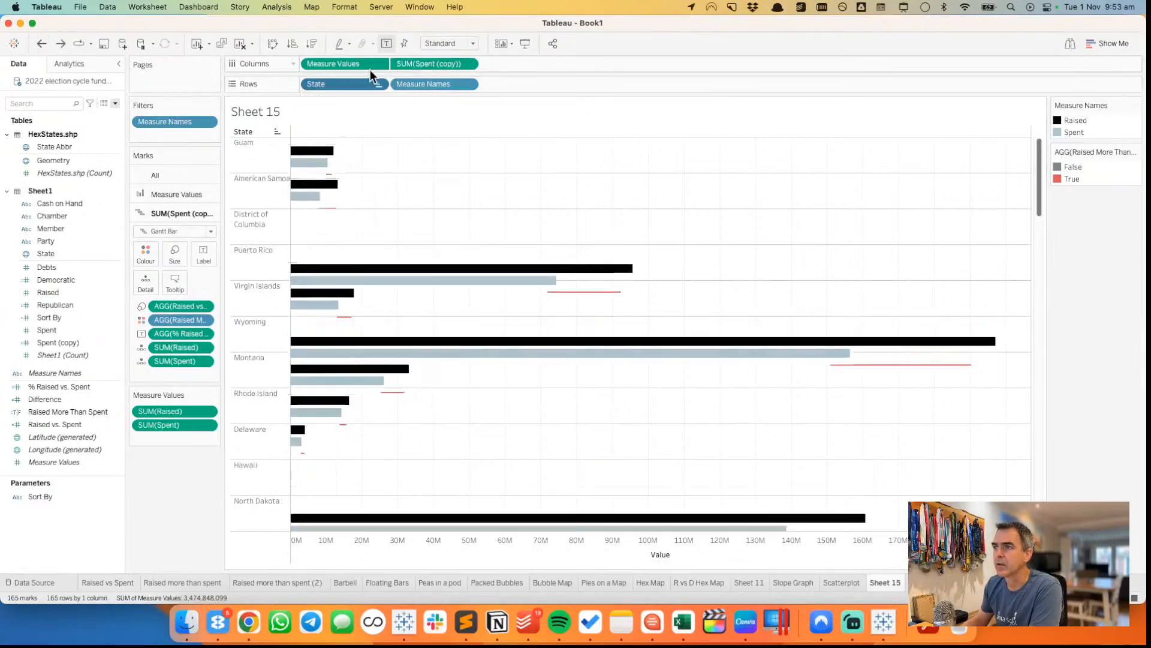
- Change the State sort on the Sort By field to descending order
click(379, 84)
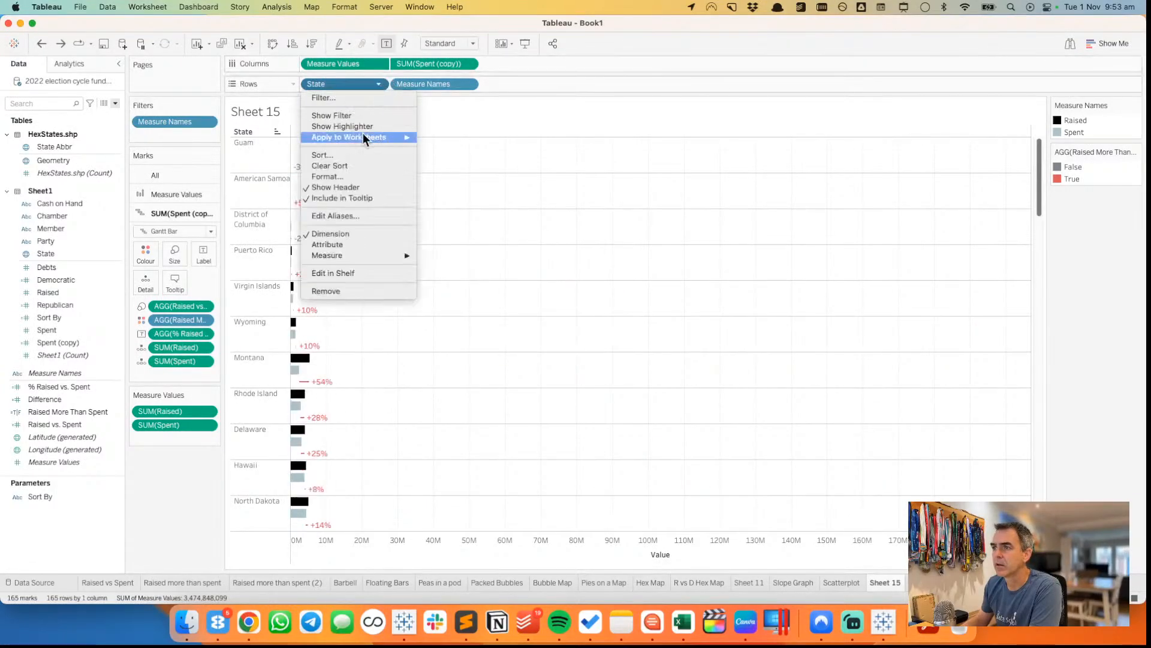
click(341, 156)
click(503, 309)
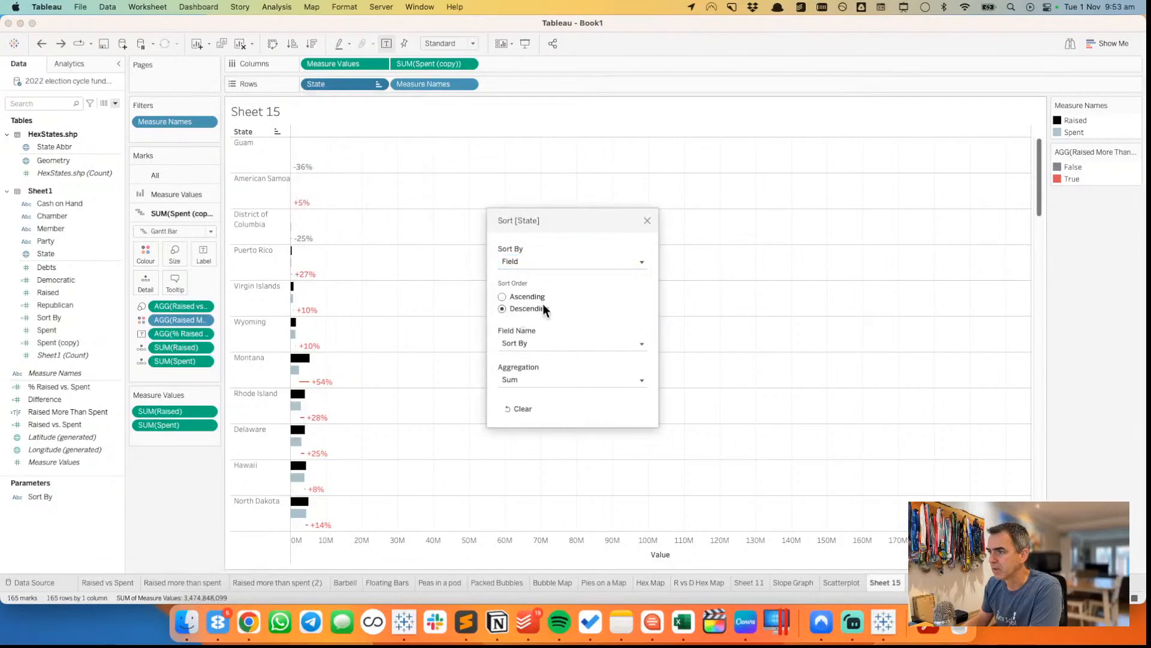
click(647, 220)
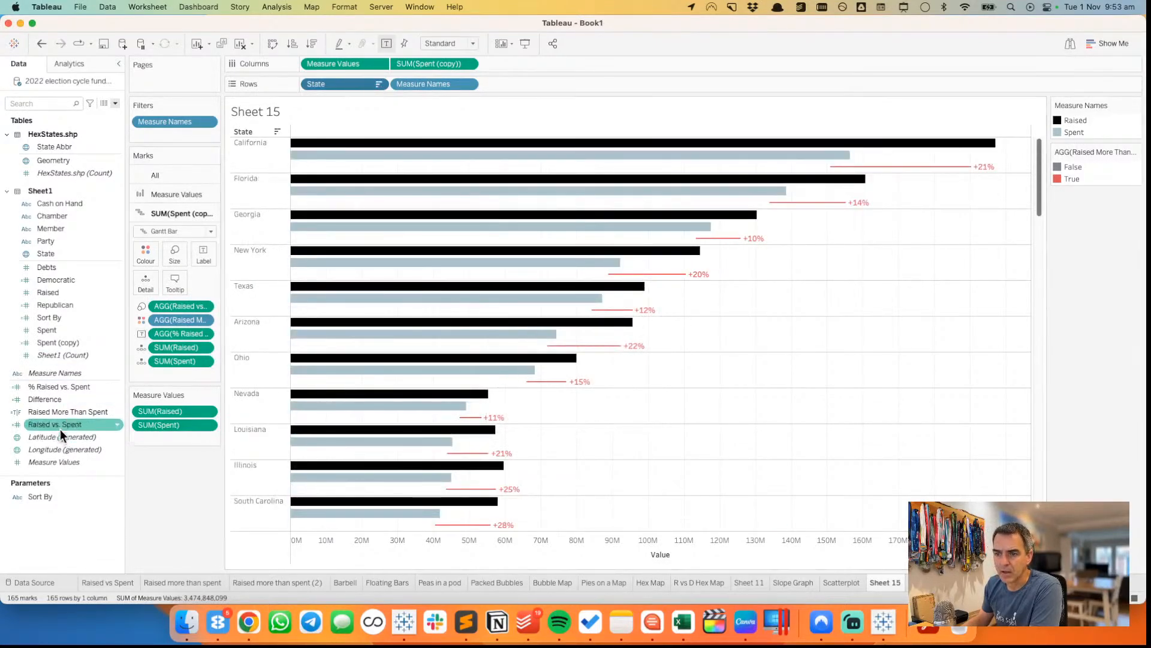
- Show the Sort By parameter control and try it by switching to Raised and back to Spent
right_click(41, 496)
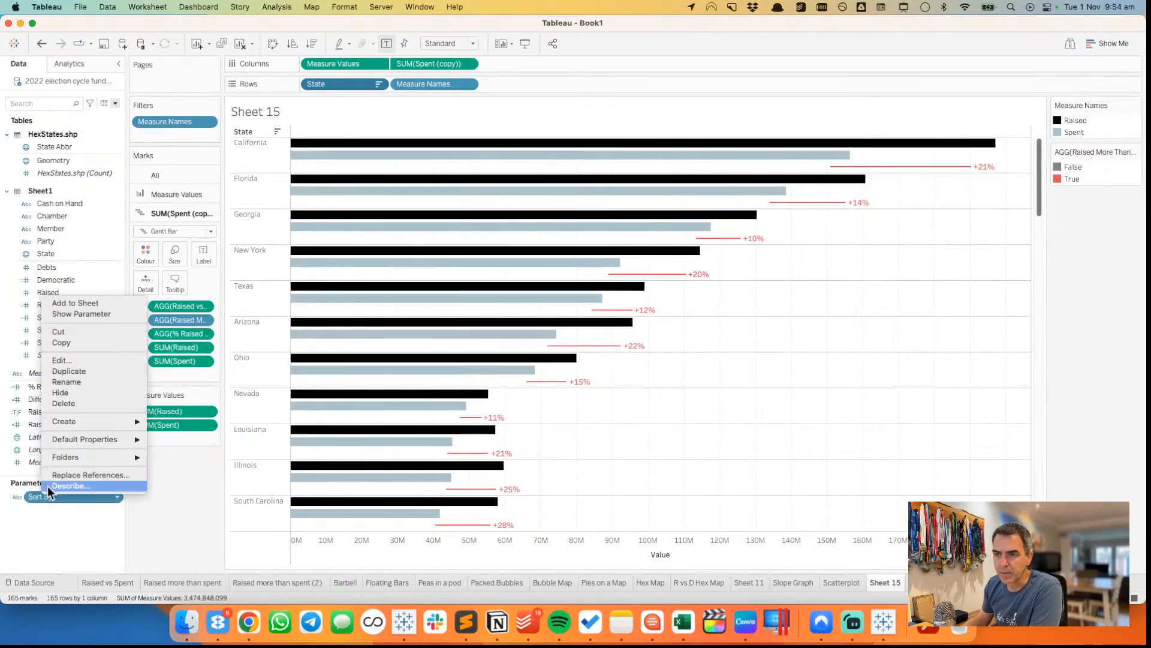
click(96, 314)
click(1087, 215)
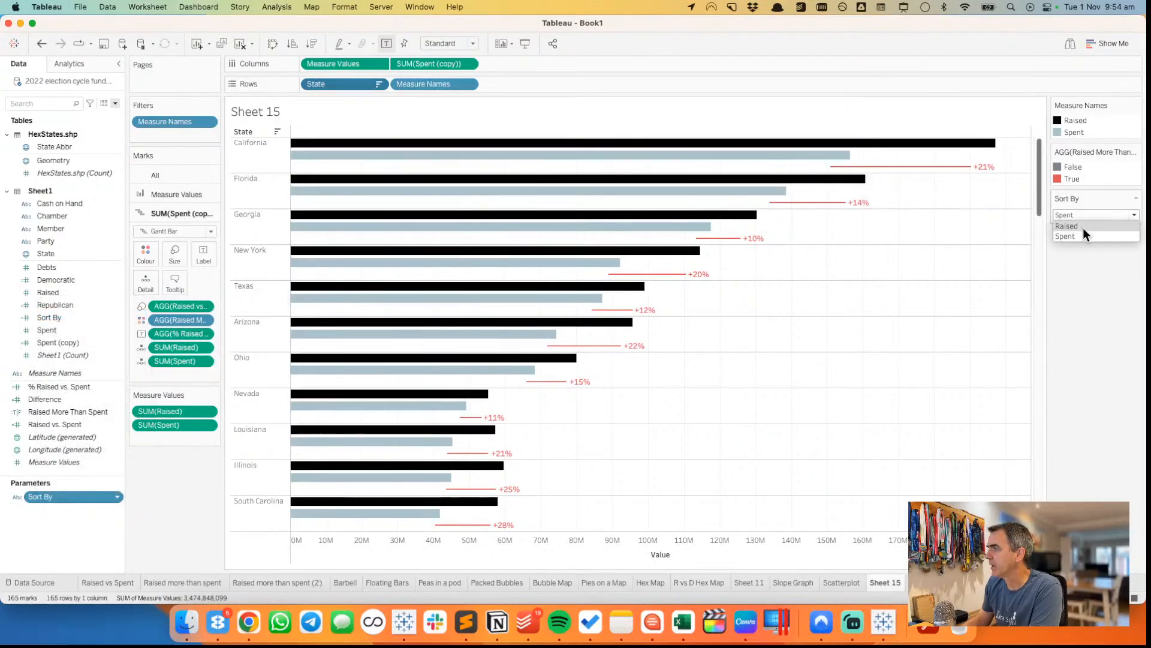
click(1082, 224)
click(1078, 217)
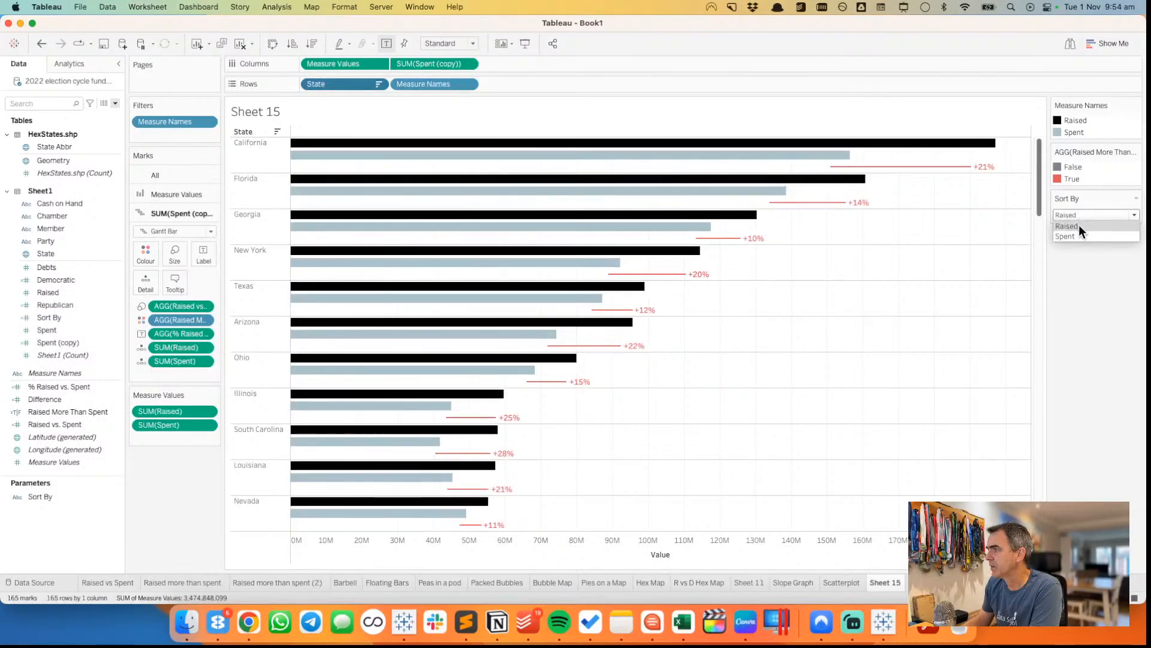
click(1078, 235)
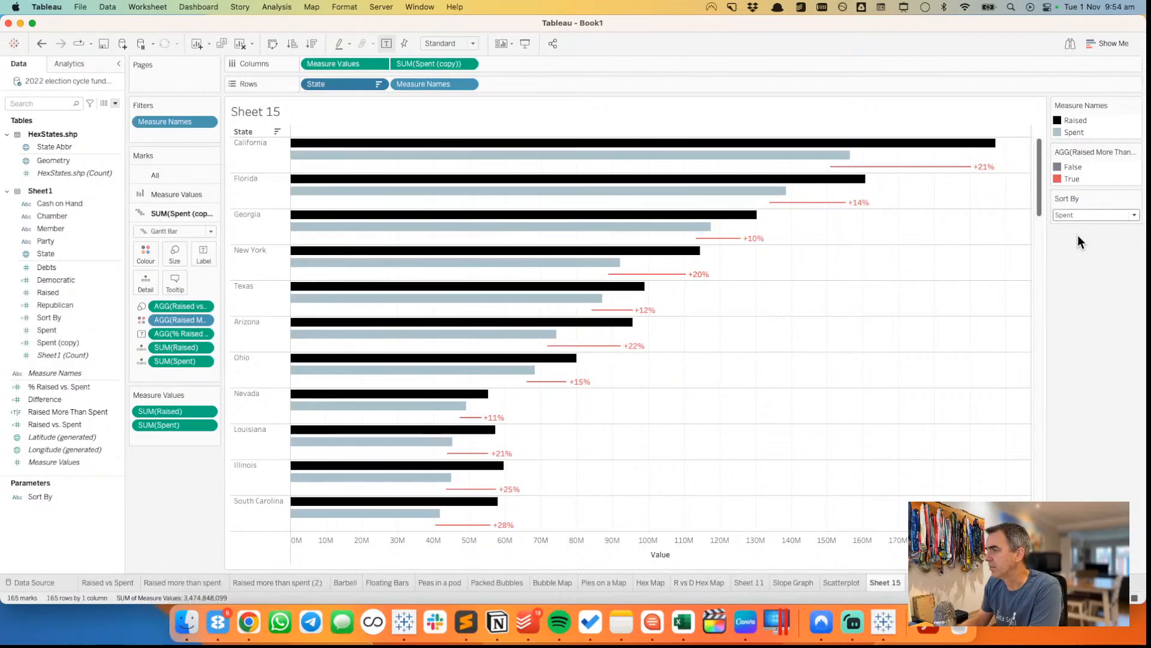
- Synchronise the Value axis of the bars with the Spent (copy) axis
right_click(542, 557)
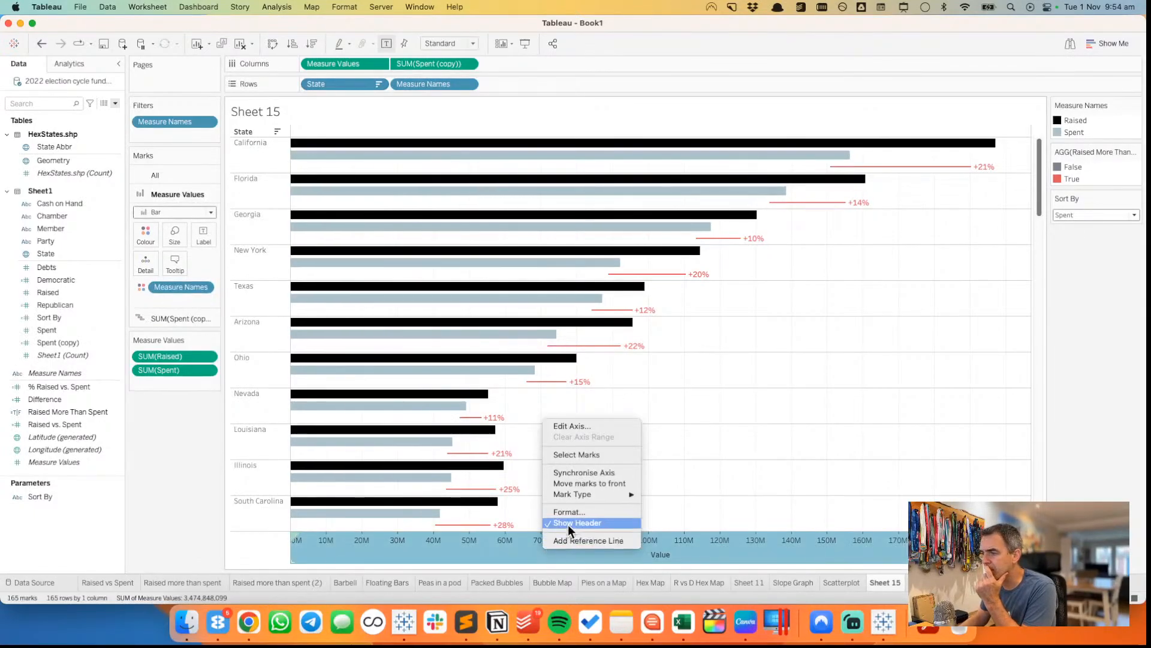
click(573, 476)
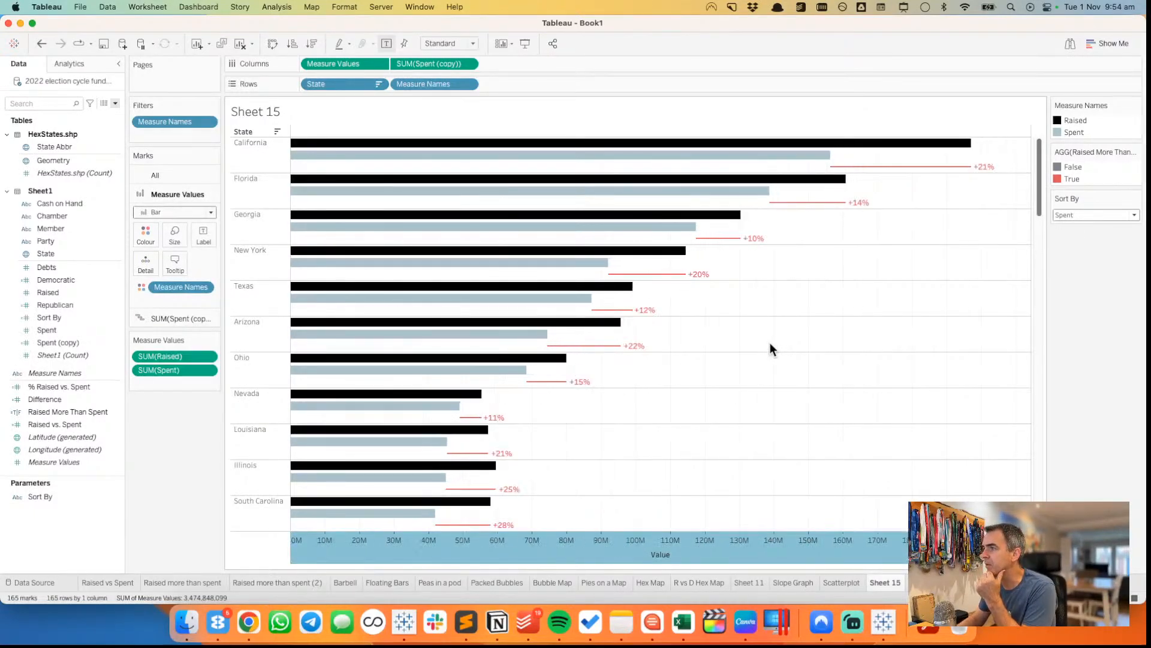
click(770, 343)
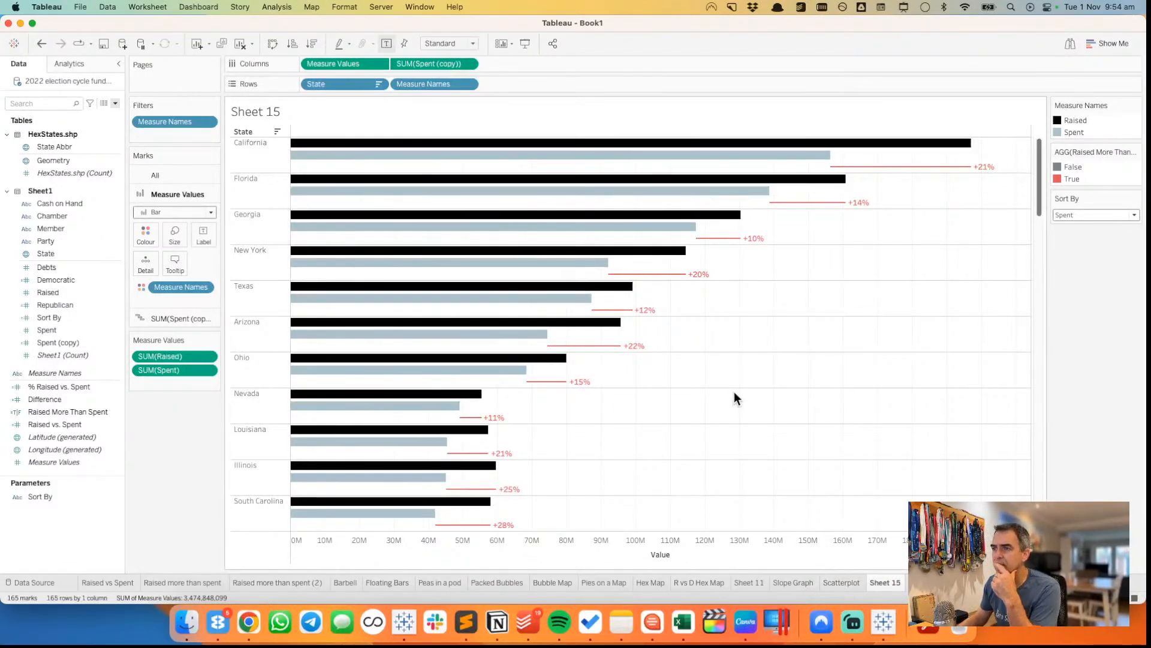
- Look through the existing worksheets in order, from Raised vs Spent to R vs D Hex Map
click(104, 582)
click(193, 580)
click(279, 581)
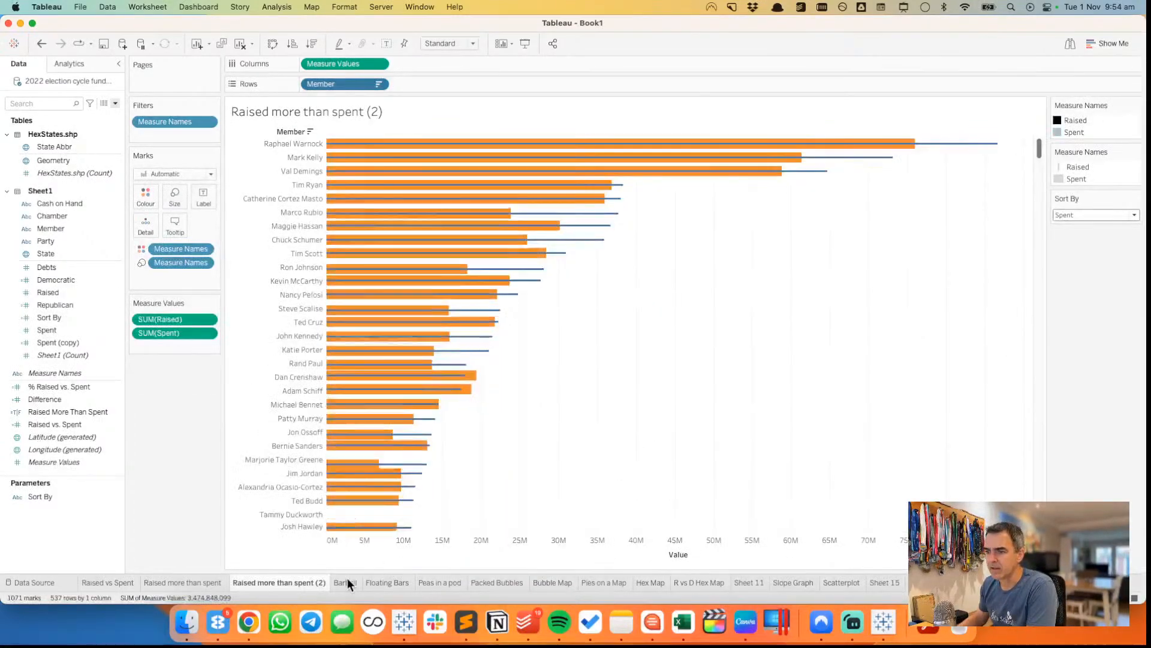
click(347, 579)
click(387, 581)
click(443, 582)
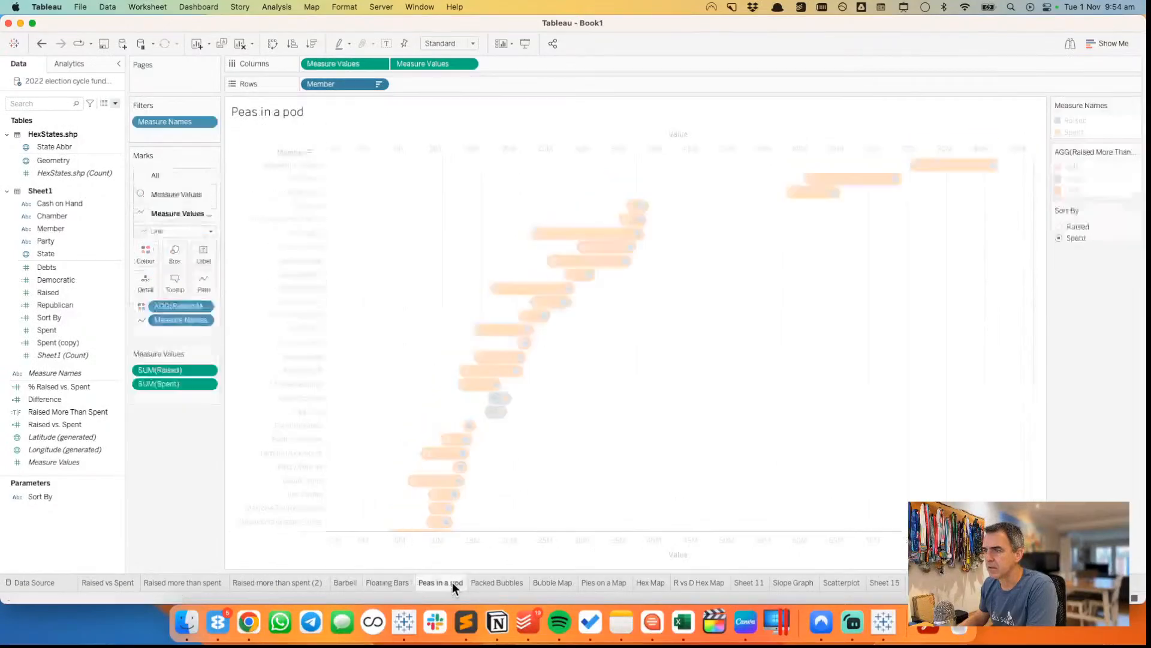
click(484, 579)
click(553, 581)
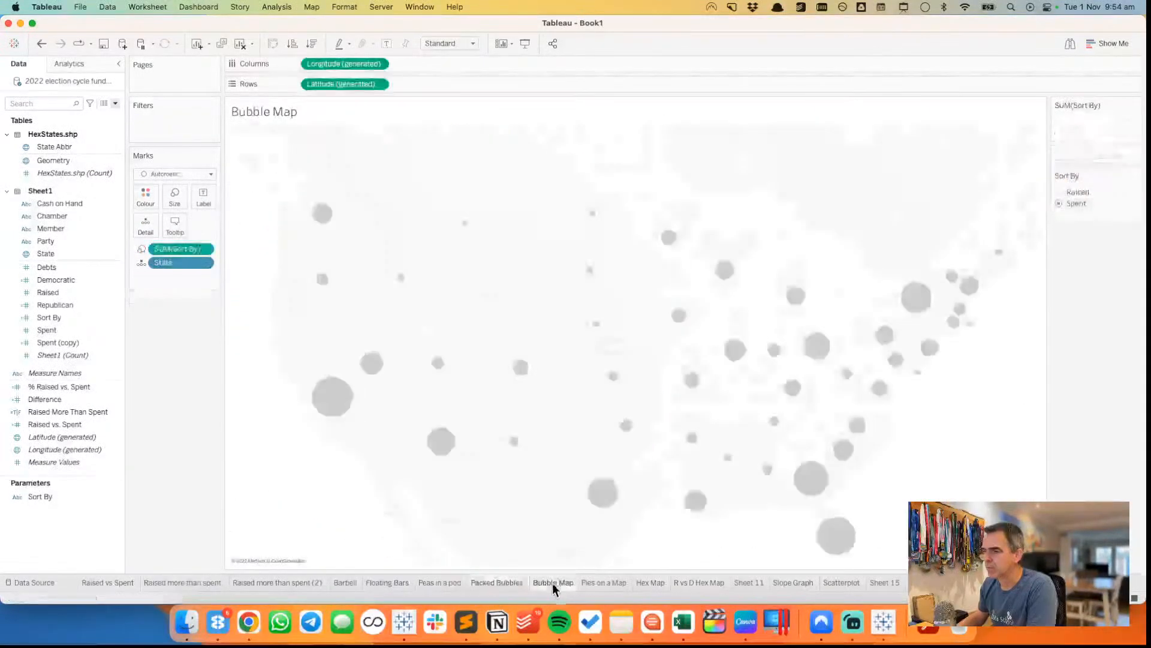
click(617, 581)
click(647, 583)
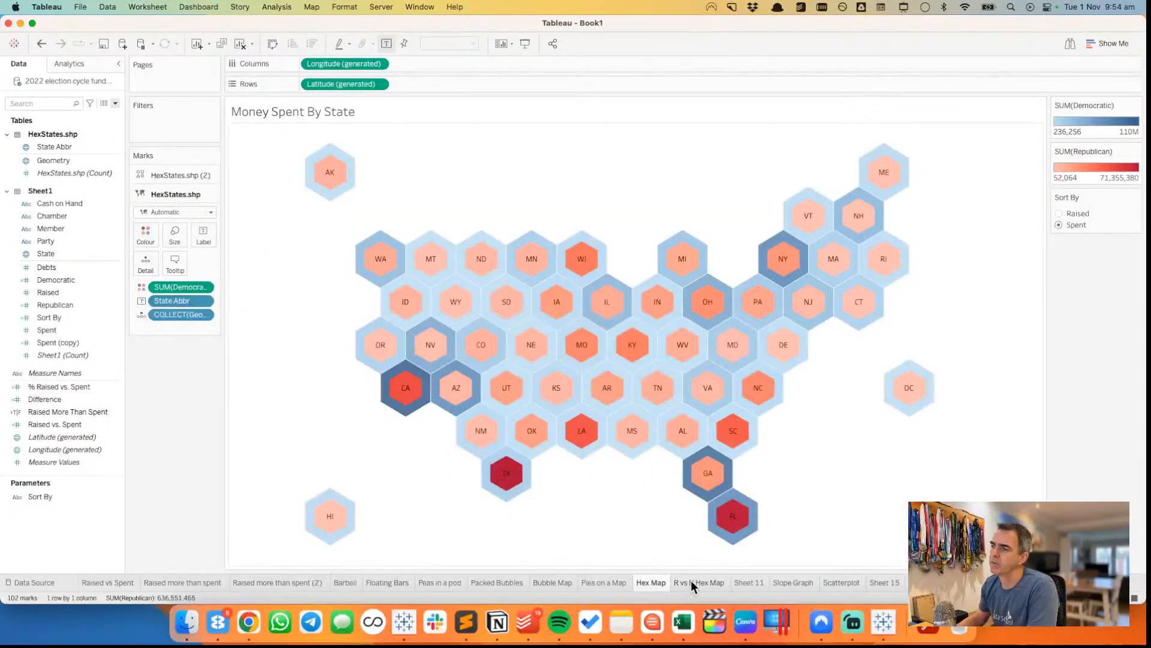
click(691, 581)
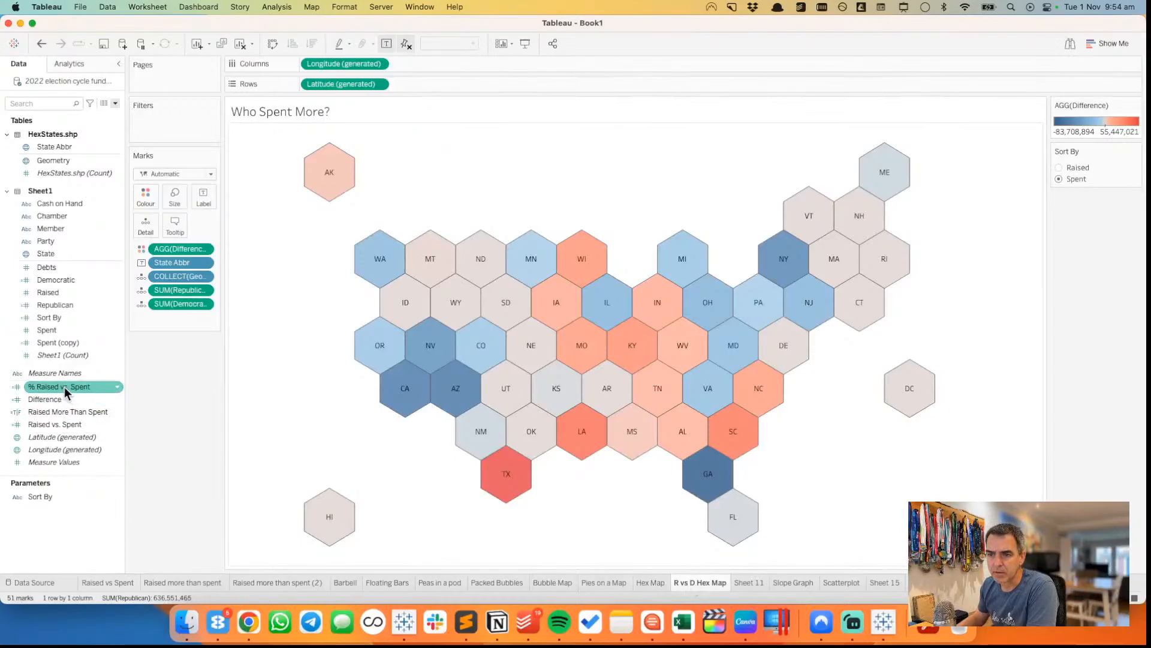
- Try colouring the Who Spent More? hex map by % Raised vs. Spent, and undo the change
drag(65, 385, 181, 251)
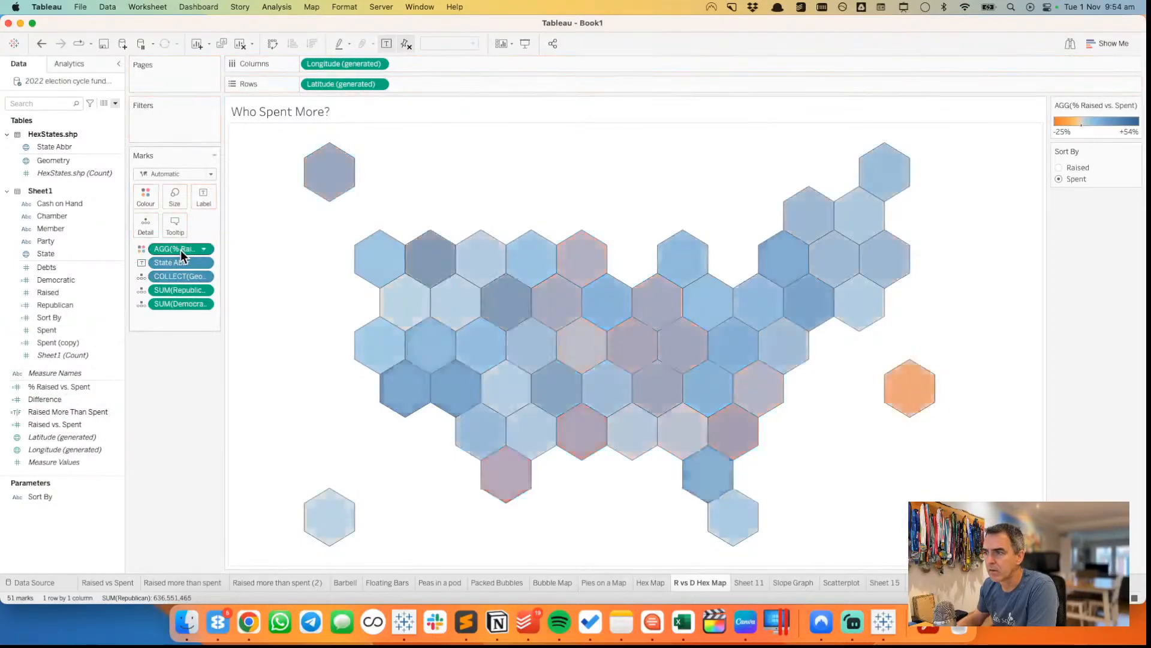
click(42, 43)
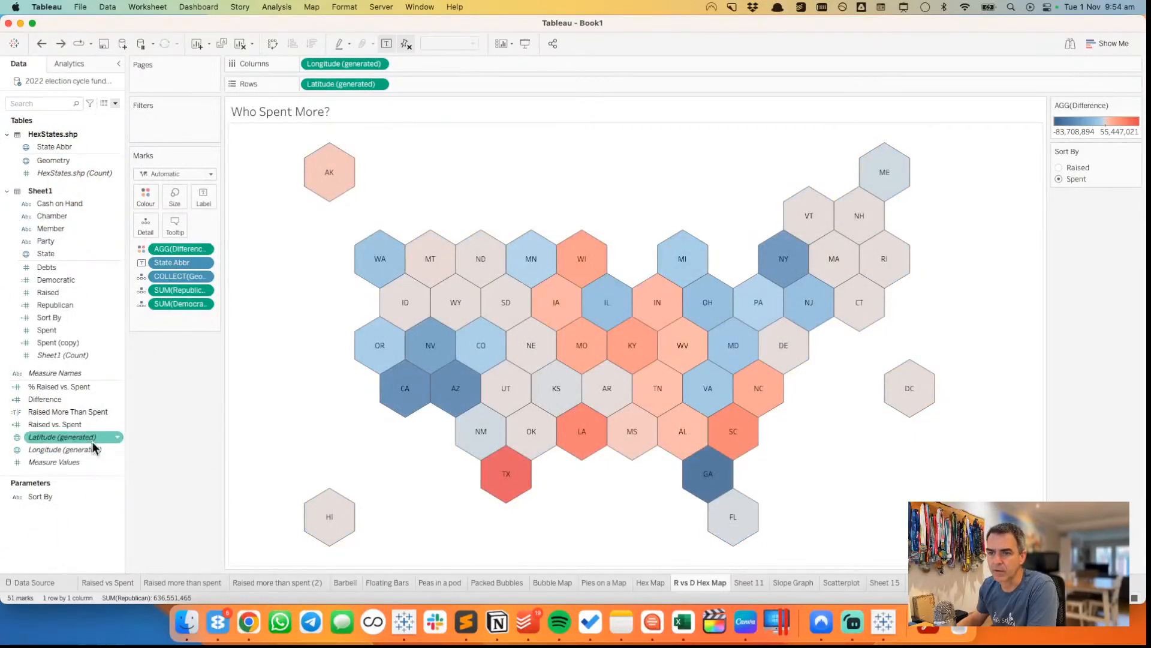
- Rename the calculated field Difference as Difference R v D
right_click(67, 400)
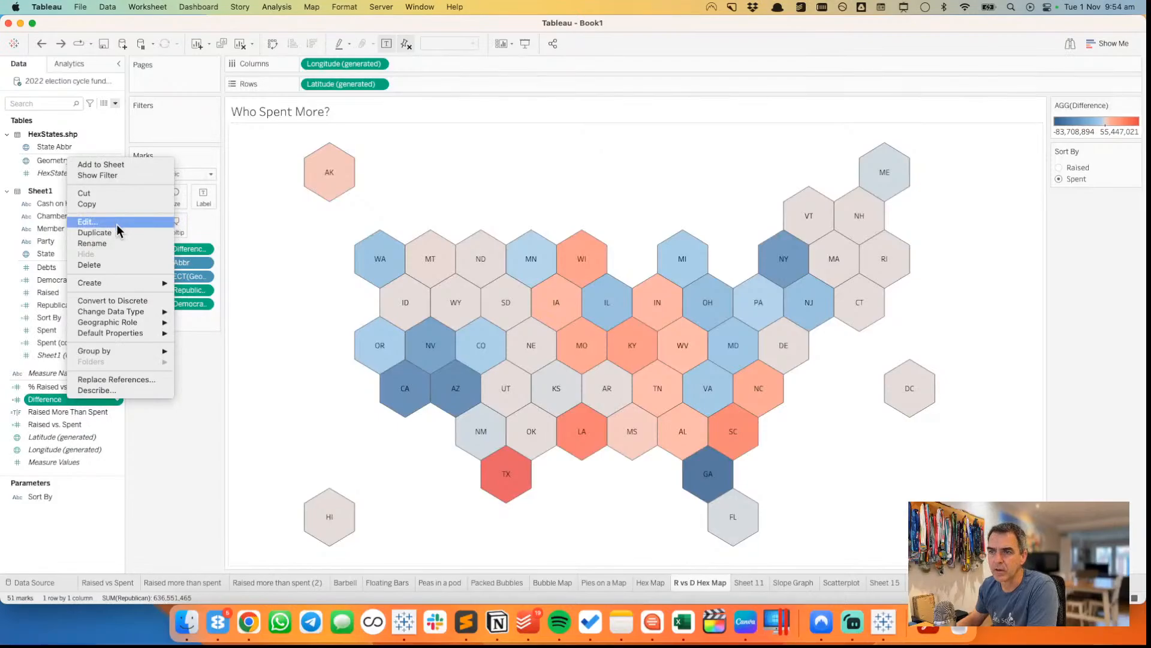
click(114, 244)
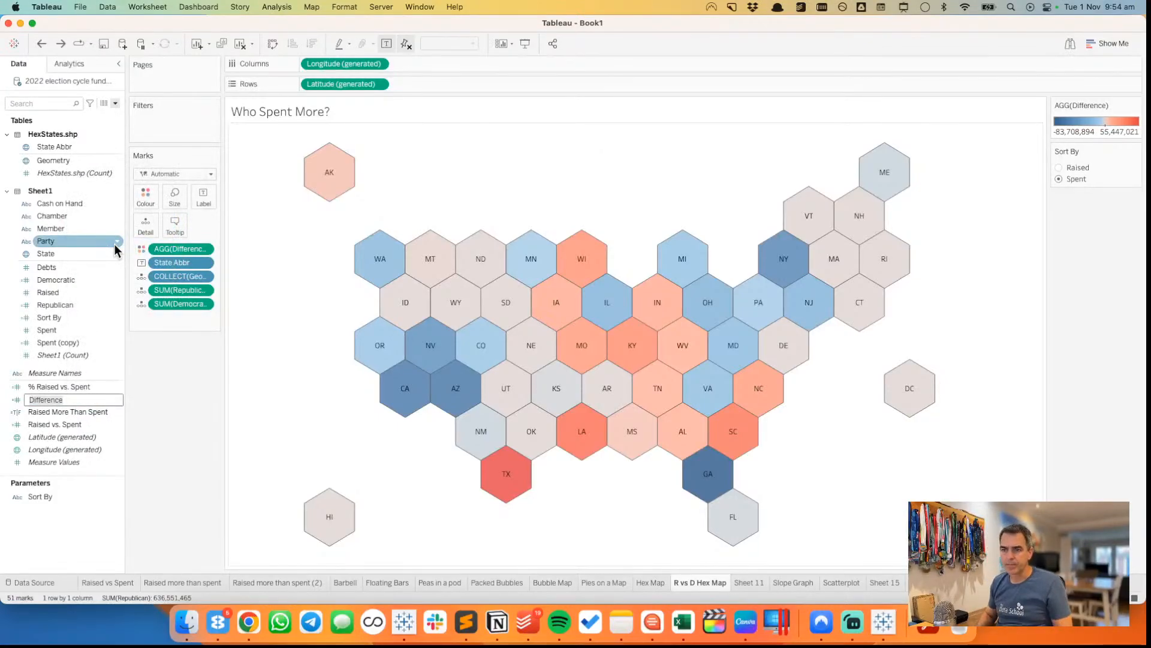
key(Left)
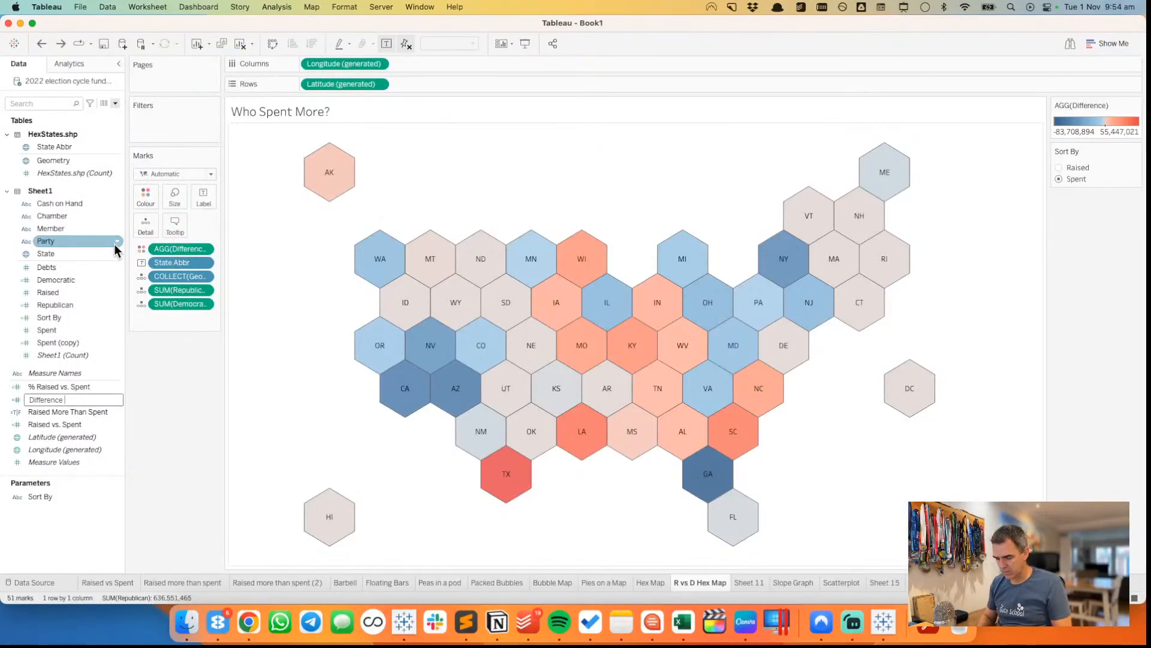
text(R v D)
key(Return)
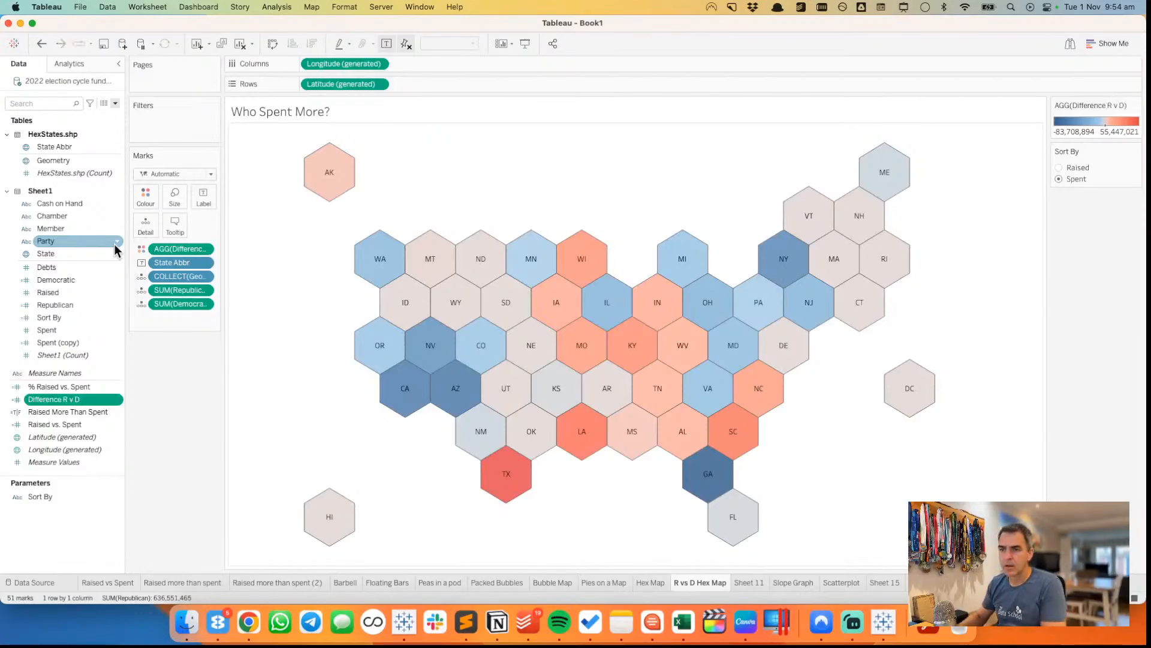
- Duplicate the calculated field Difference R v D and name the copy % Difference R v D
right_click(88, 400)
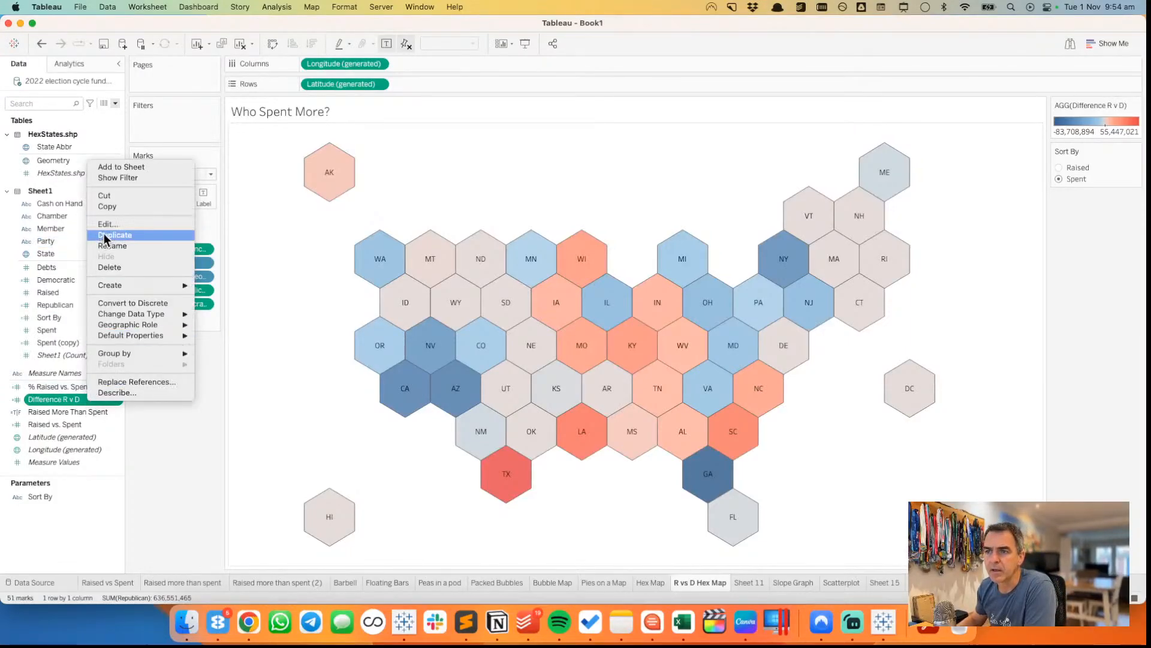
click(104, 238)
right_click(45, 410)
click(77, 227)
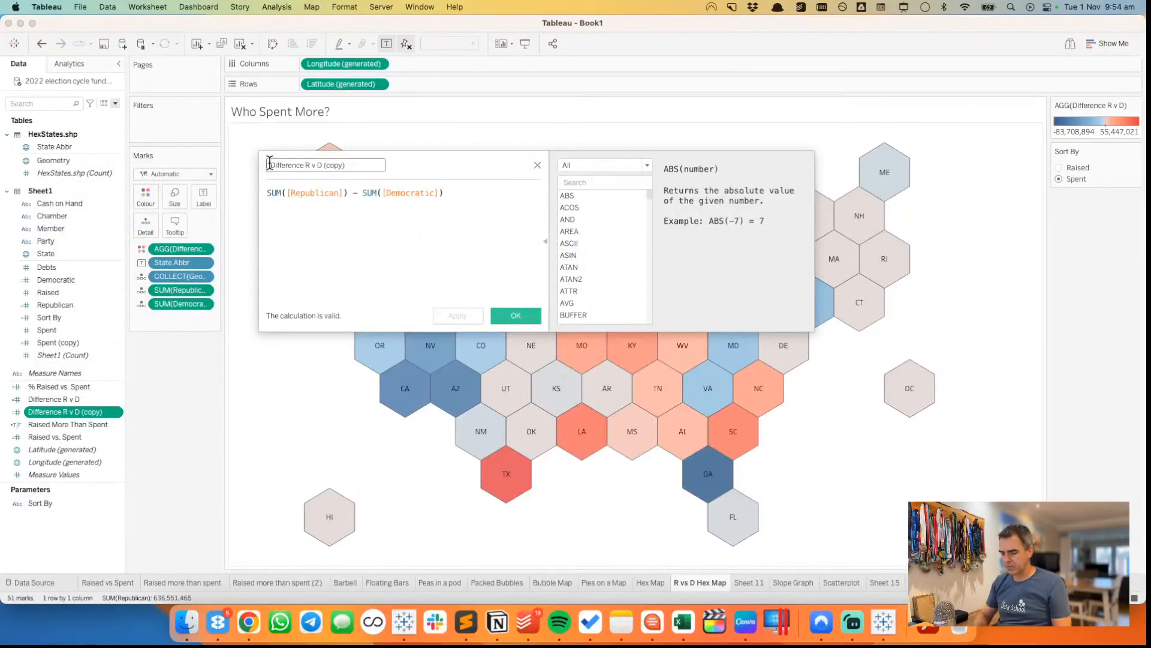
text(%)
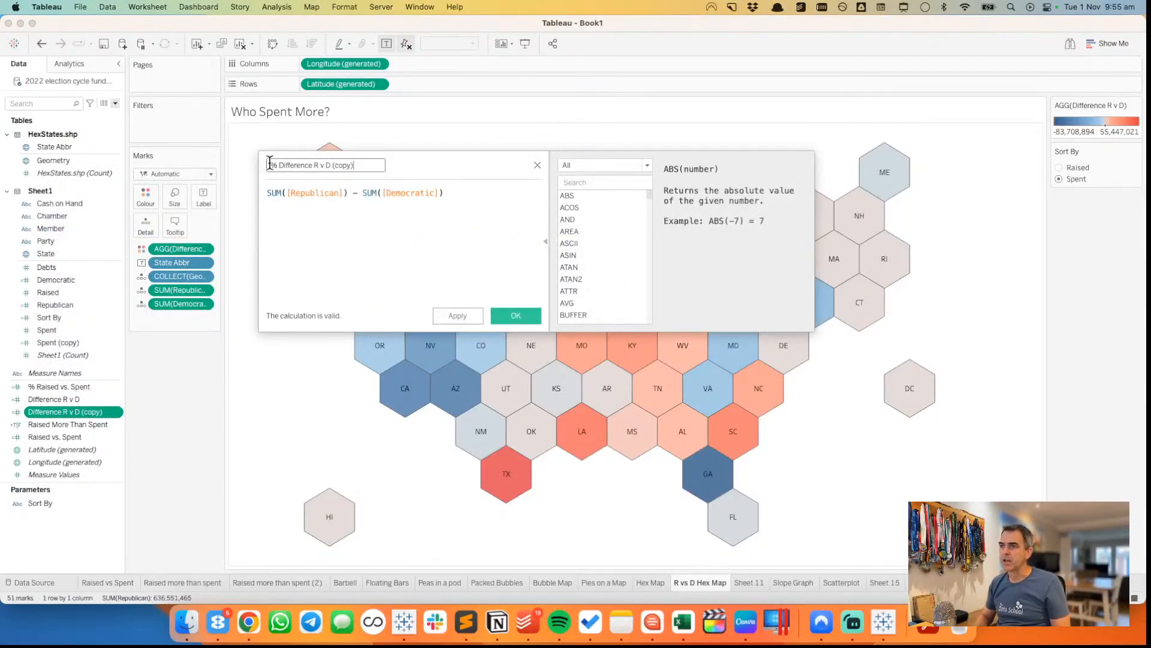
key(Tab)
key(Left)
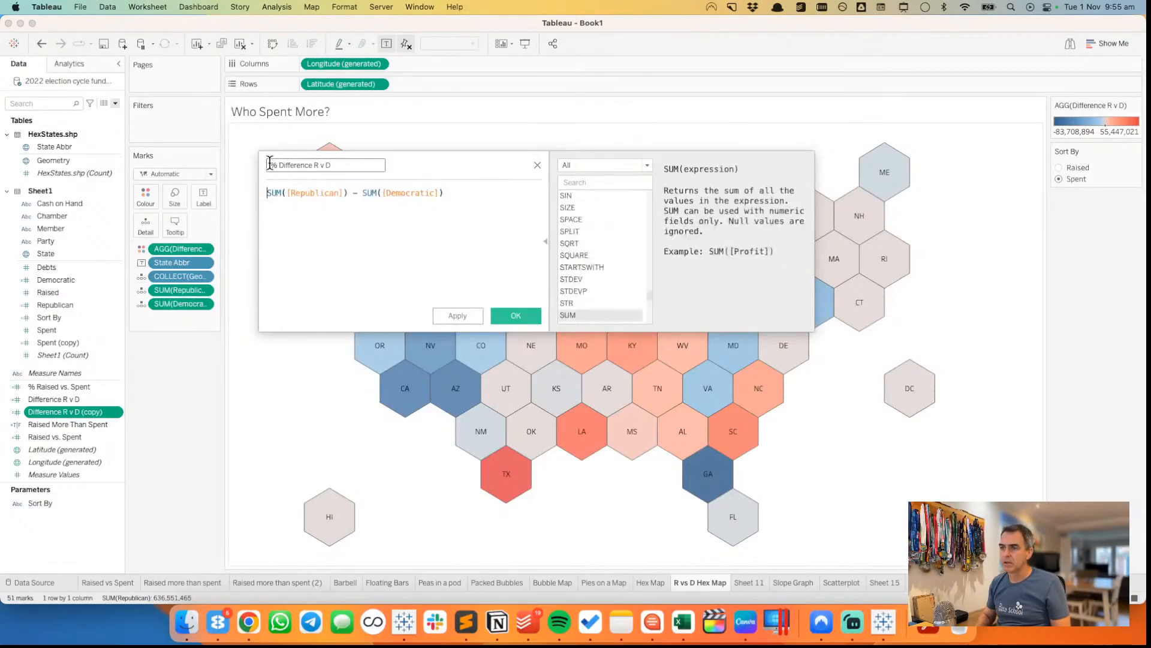
- Set the % Difference R v D formula to (SUM([Republican]) - SUM([Democratic])) / SUM([Republican]) and save it
text(()
key(super+Right)
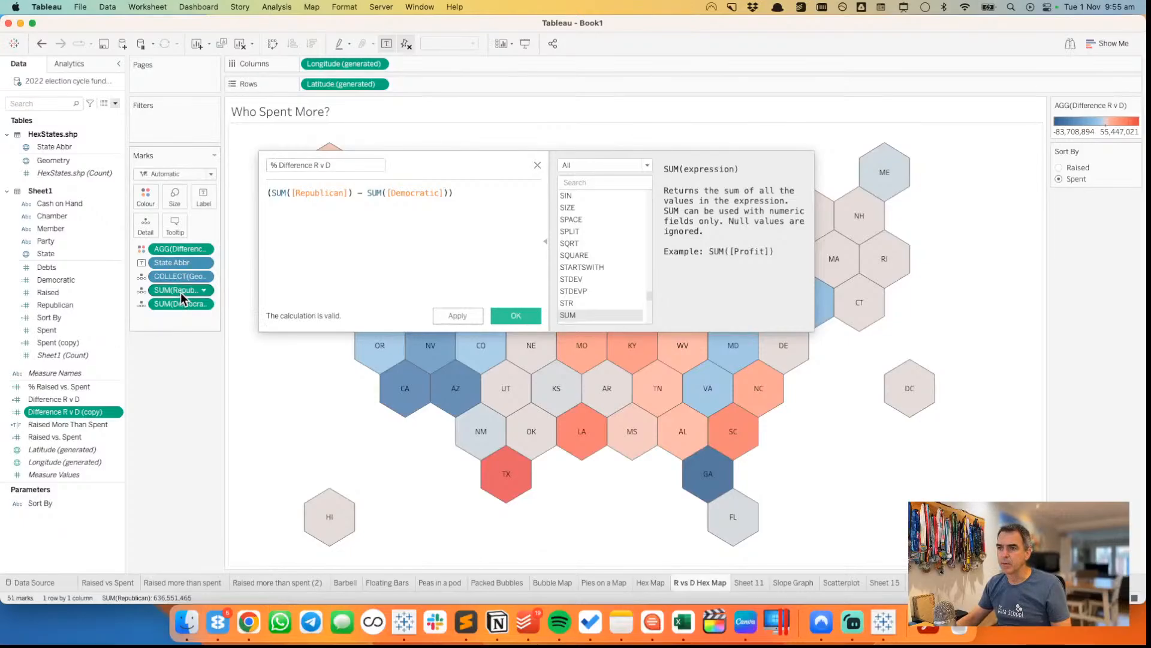
drag(181, 292, 348, 256)
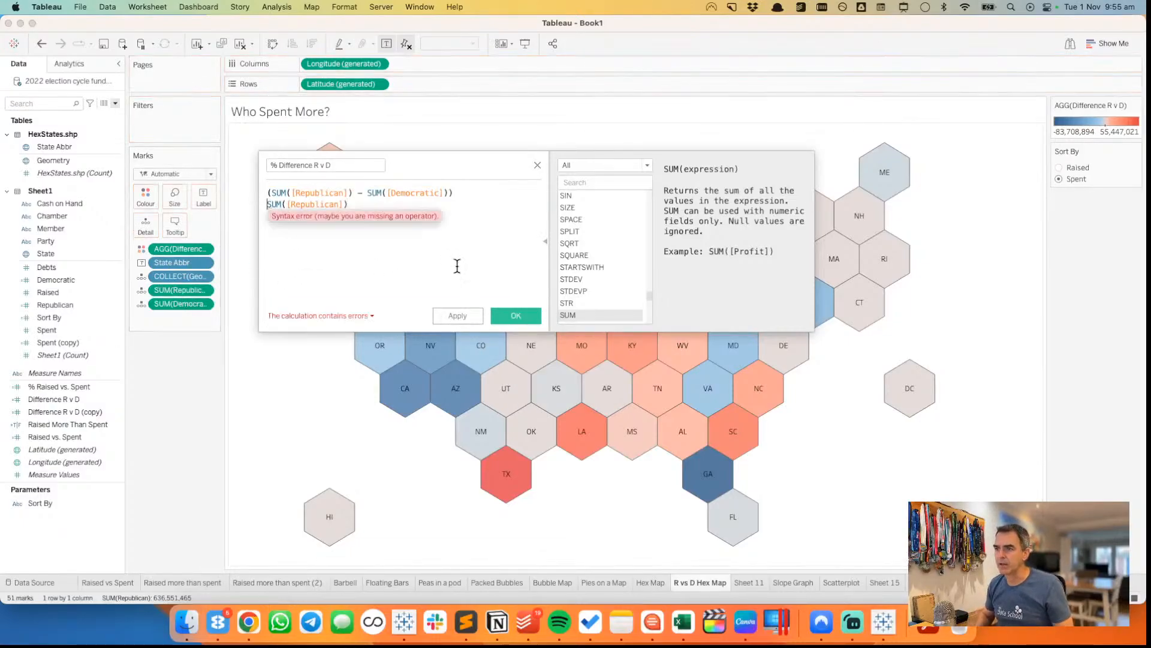
text(/)
key(Return)
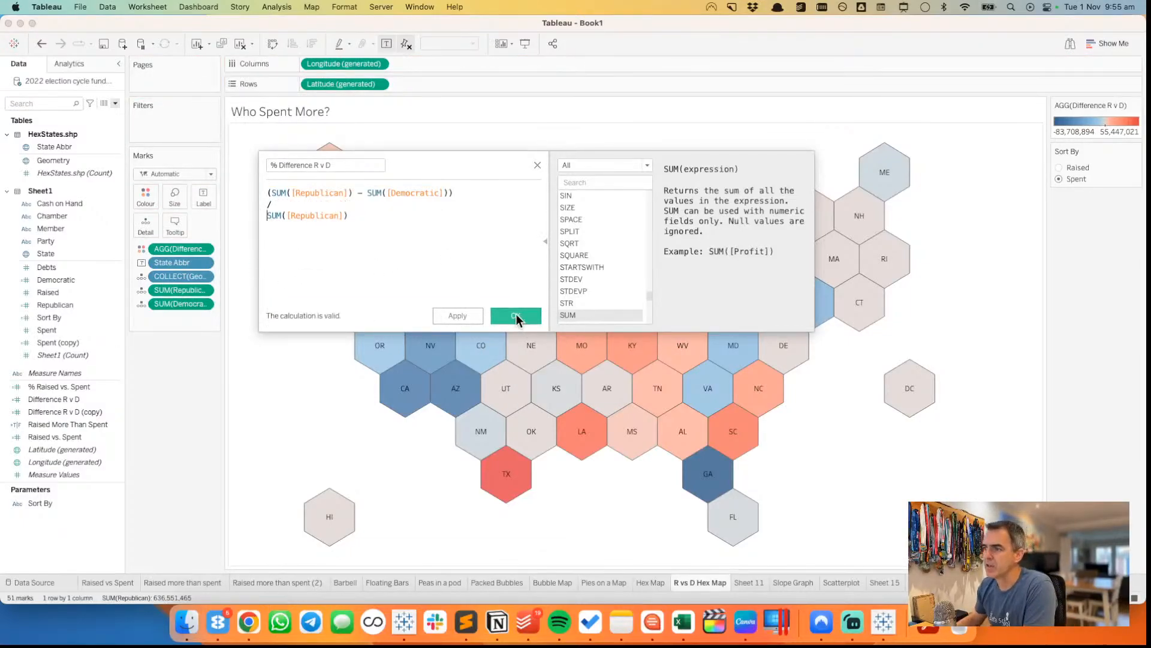
click(516, 314)
- Colour the hex map by % Difference R v D, with its default colours set to Red-Blue Diverging centred at 0
drag(71, 388, 185, 249)
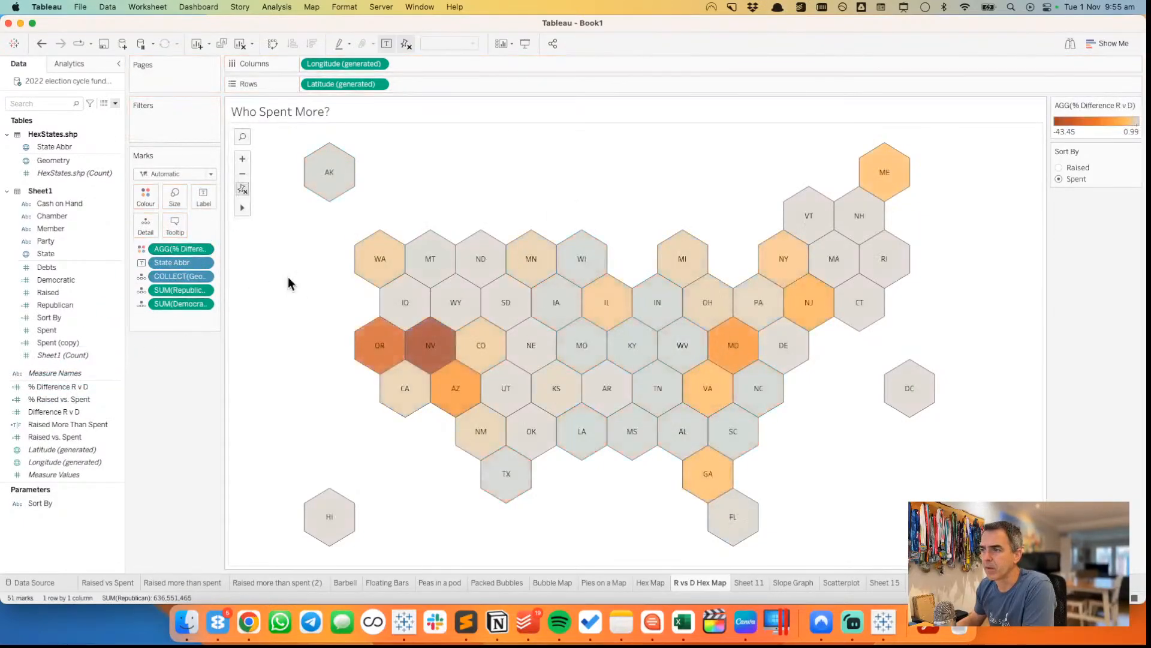
right_click(84, 387)
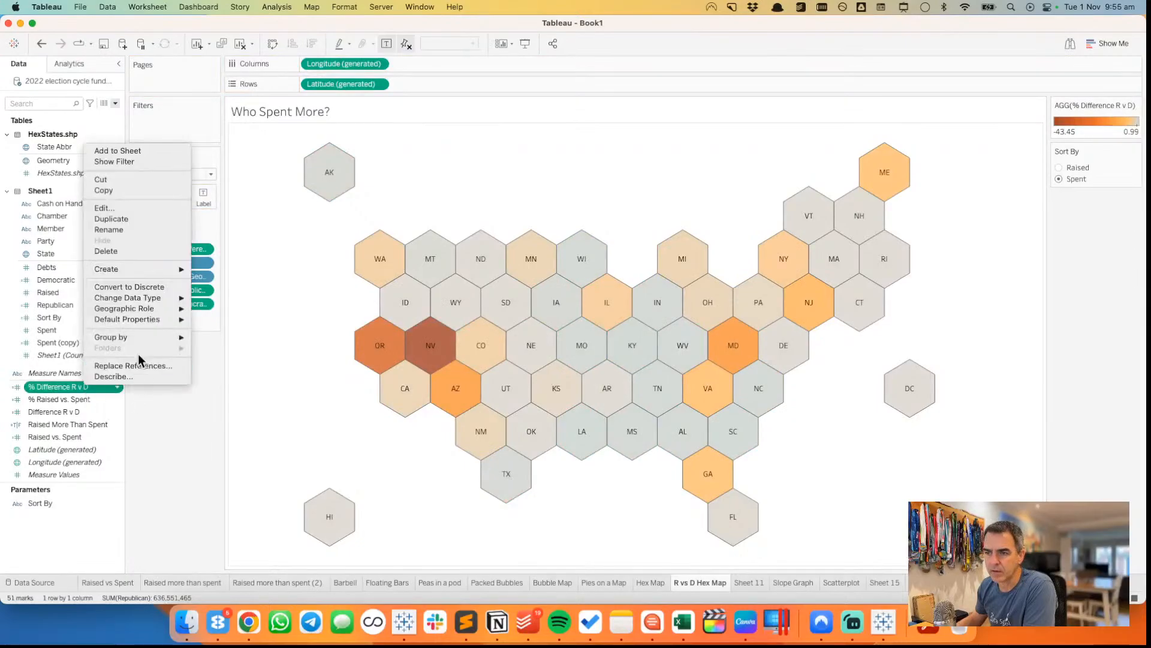
mouse_move(157, 329)
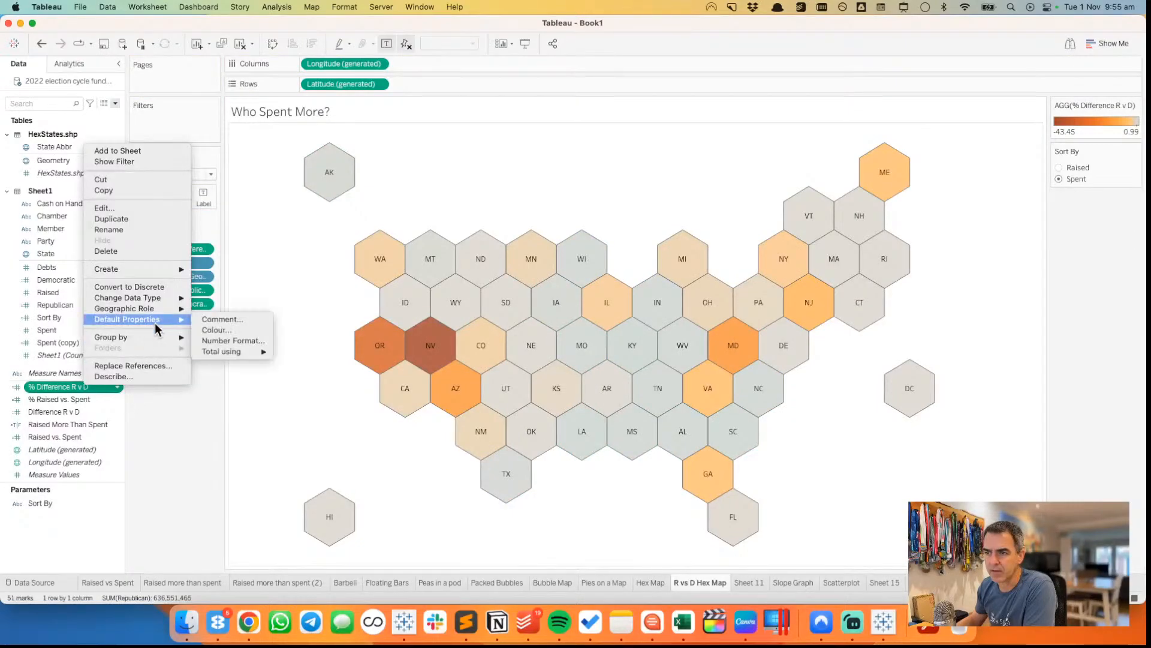
click(235, 331)
click(516, 246)
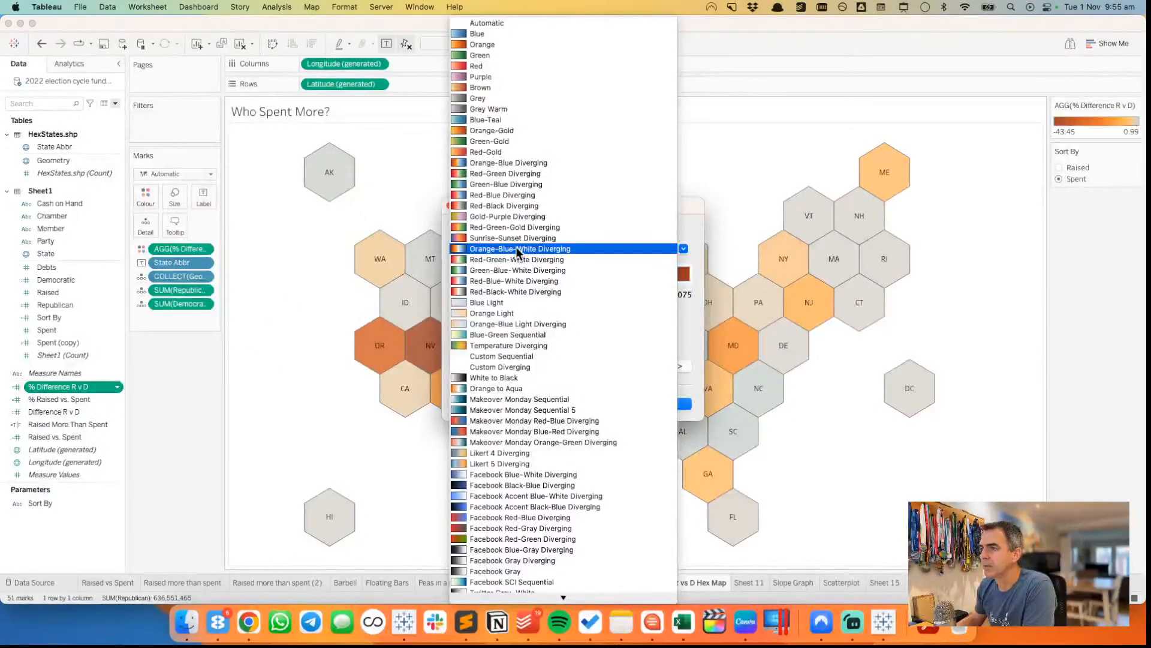
click(501, 194)
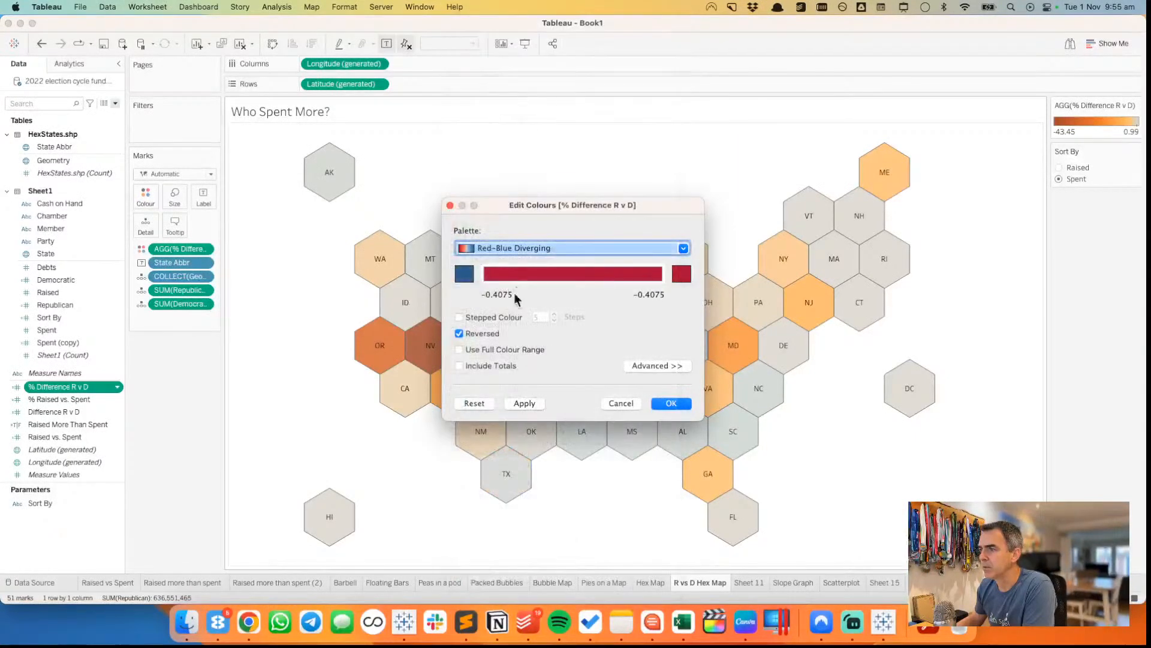
click(663, 365)
triple_click(515, 447)
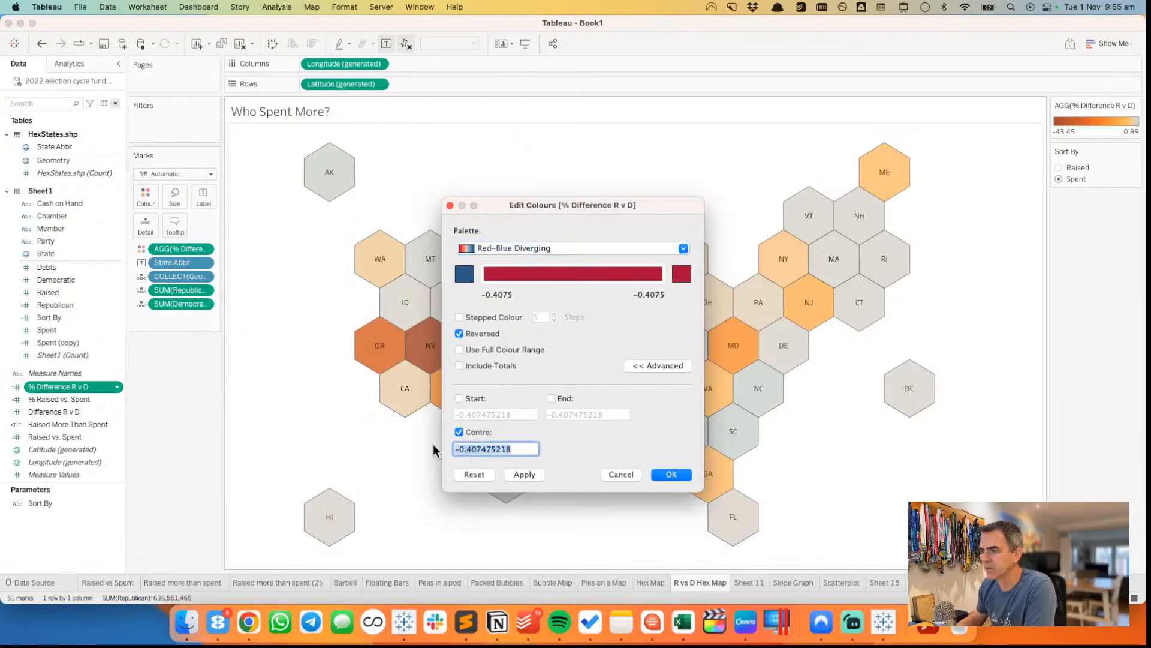
text(0)
click(667, 475)
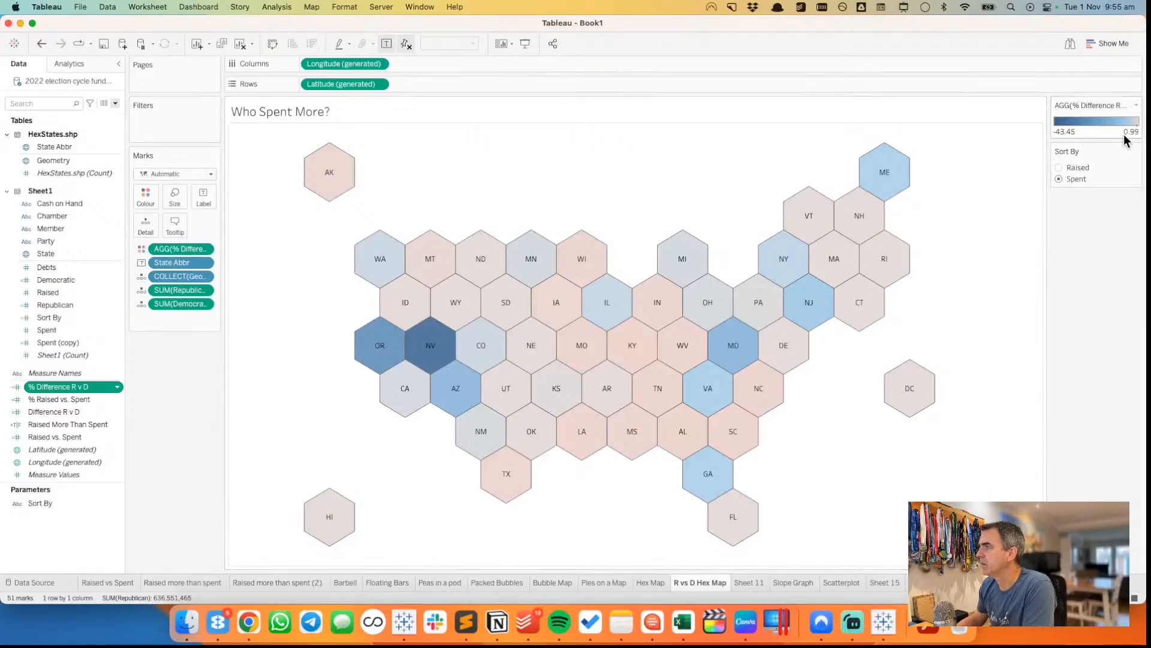
- Set the default number format of % Difference R v D to Percentage, and colour the hex map by Difference R v D again
right_click(62, 389)
mouse_move(145, 320)
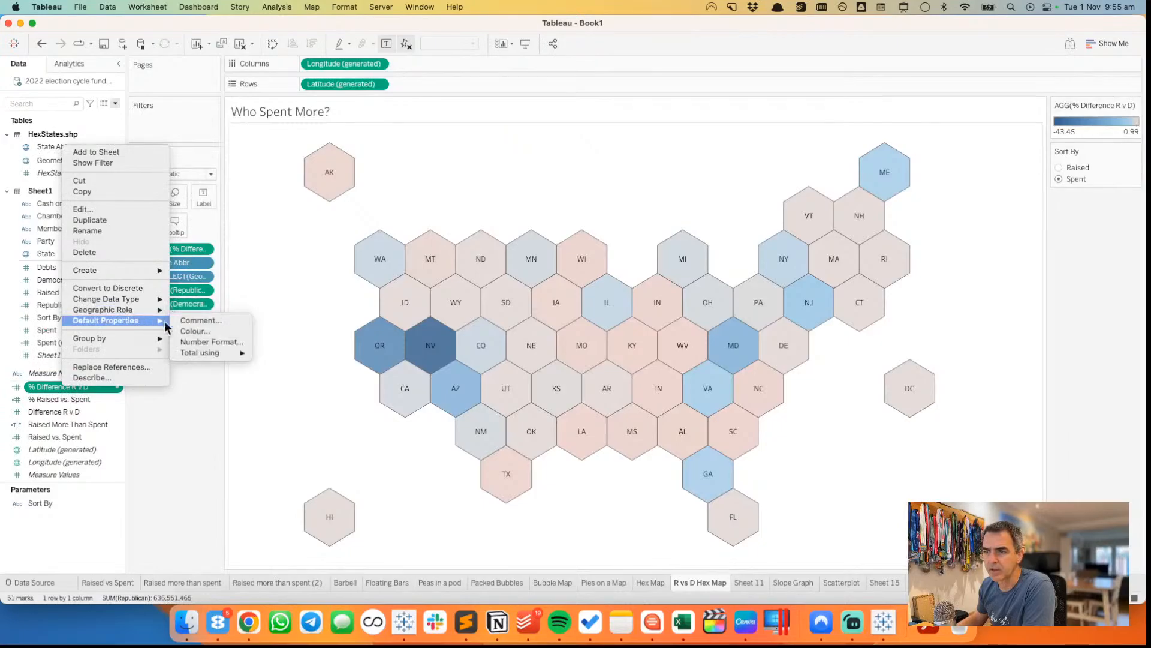
click(206, 340)
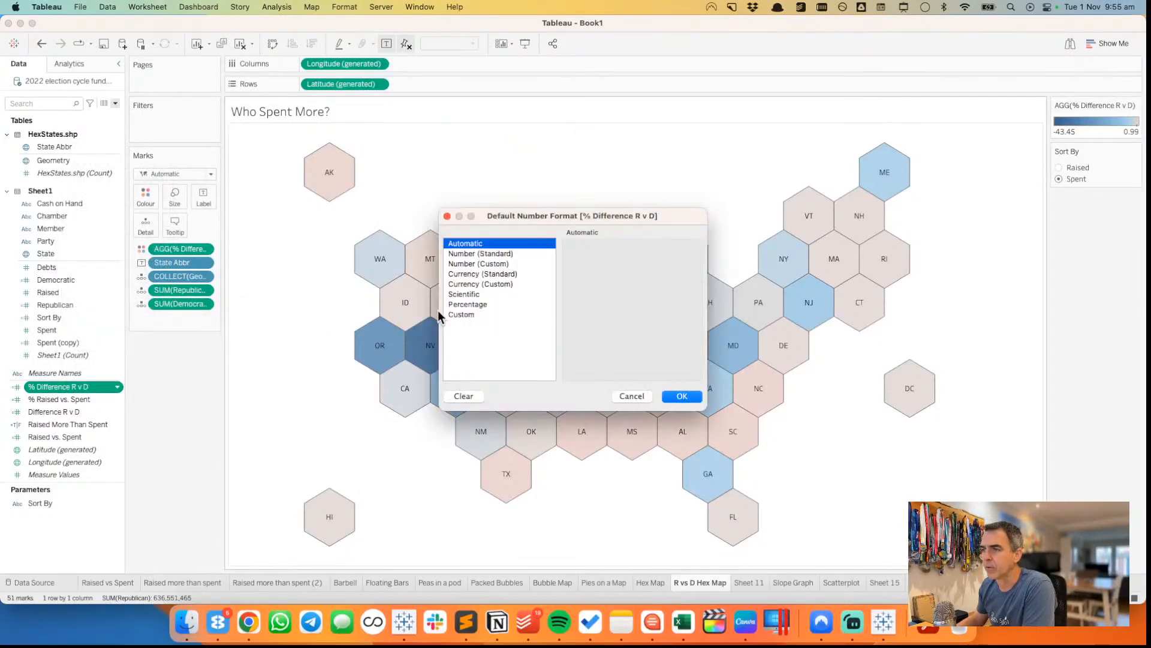
click(474, 304)
click(675, 394)
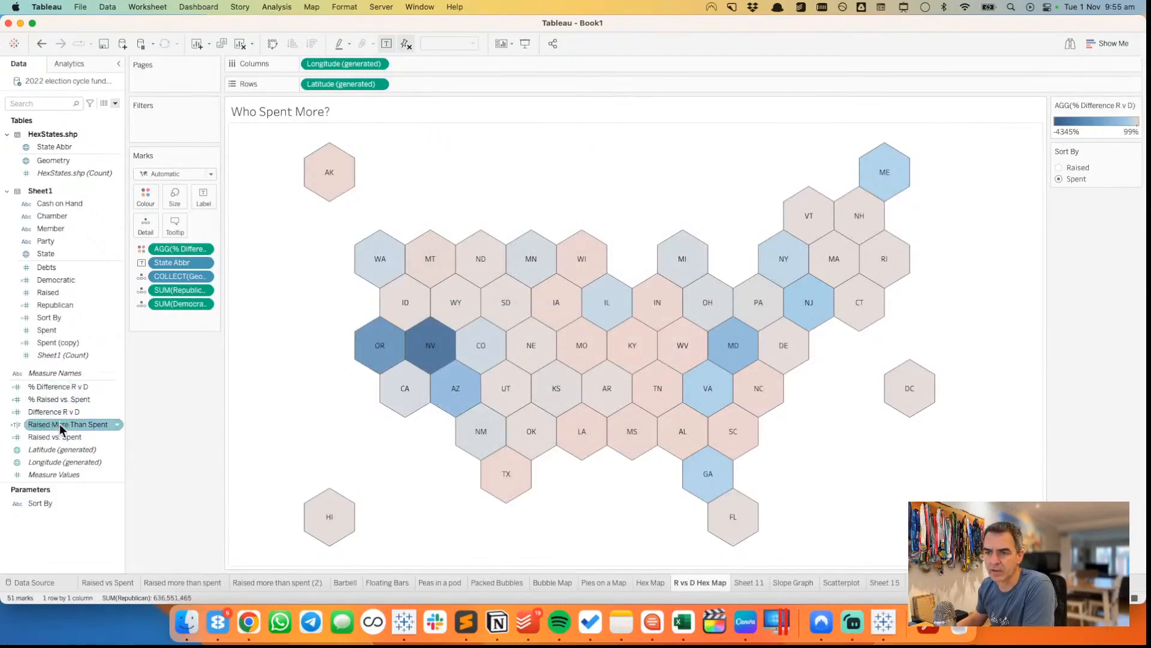
drag(51, 411, 174, 248)
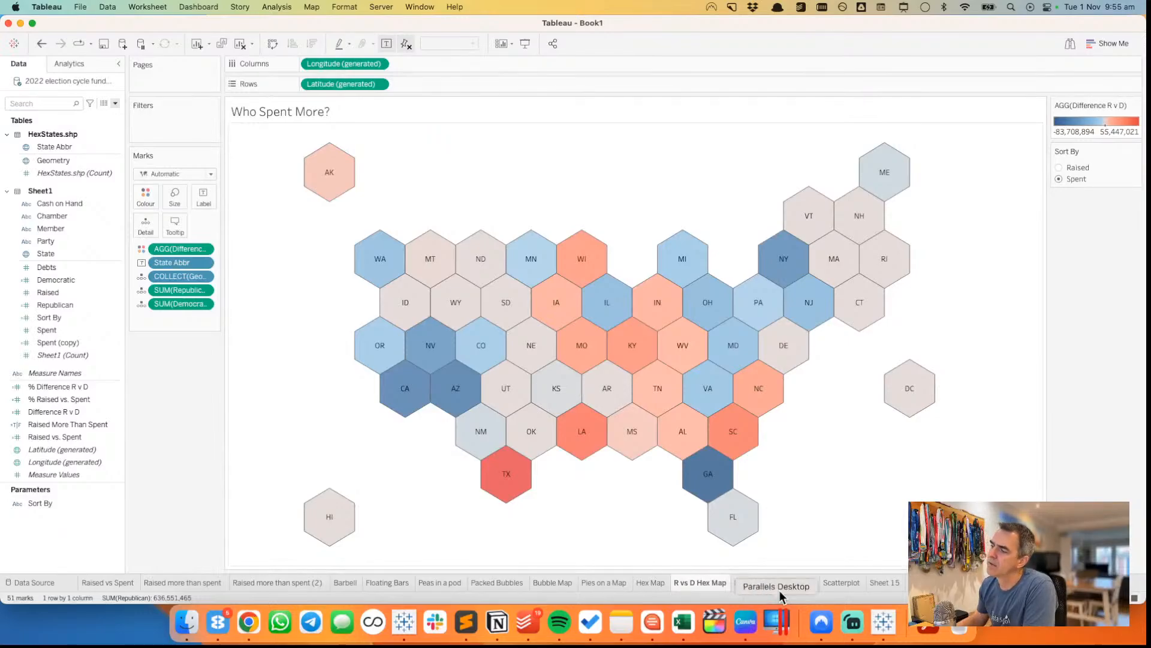
- Compare Sheet 15 with the Floating Bars and Peas in a pod worksheets, ending on Sheet 15
click(880, 582)
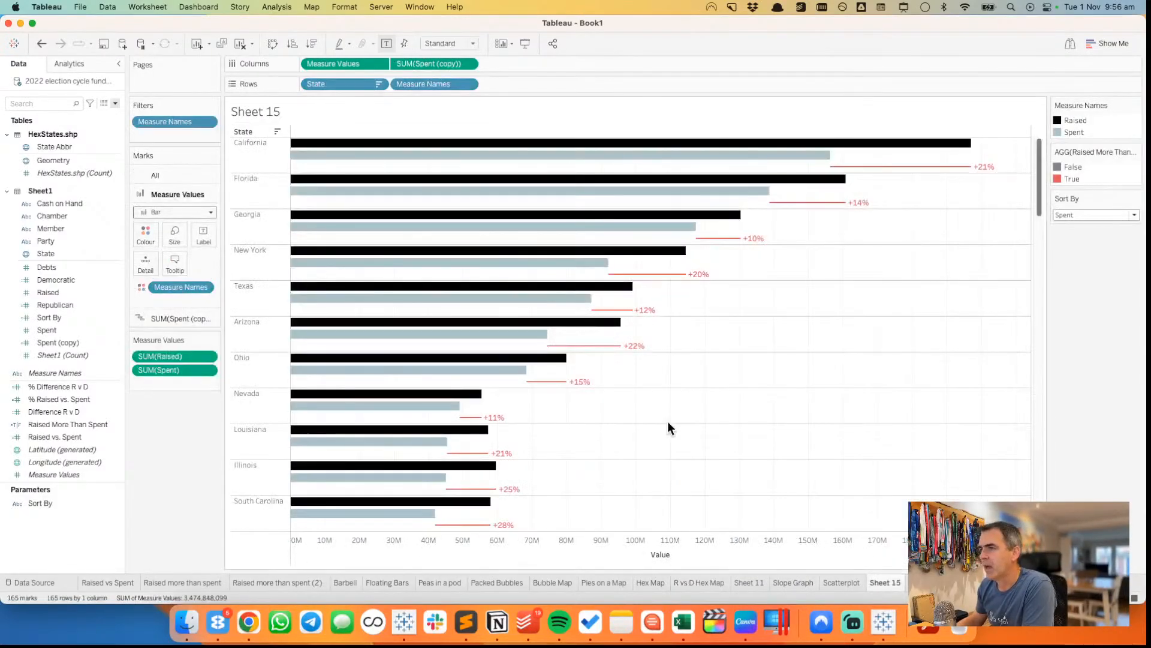
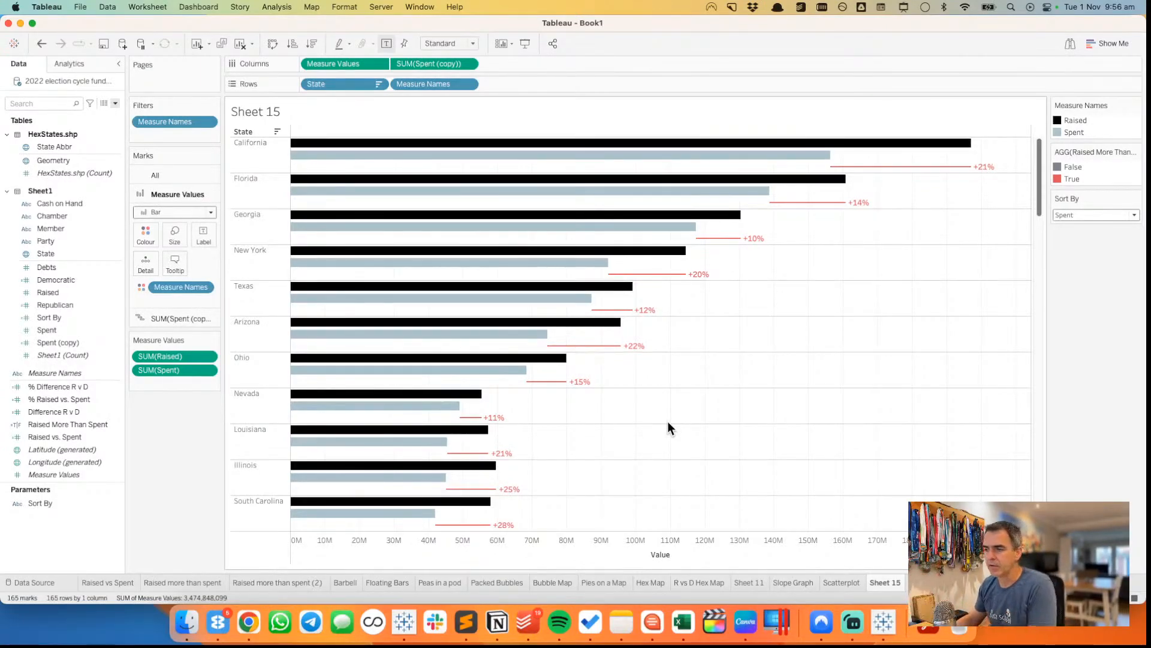
click(388, 583)
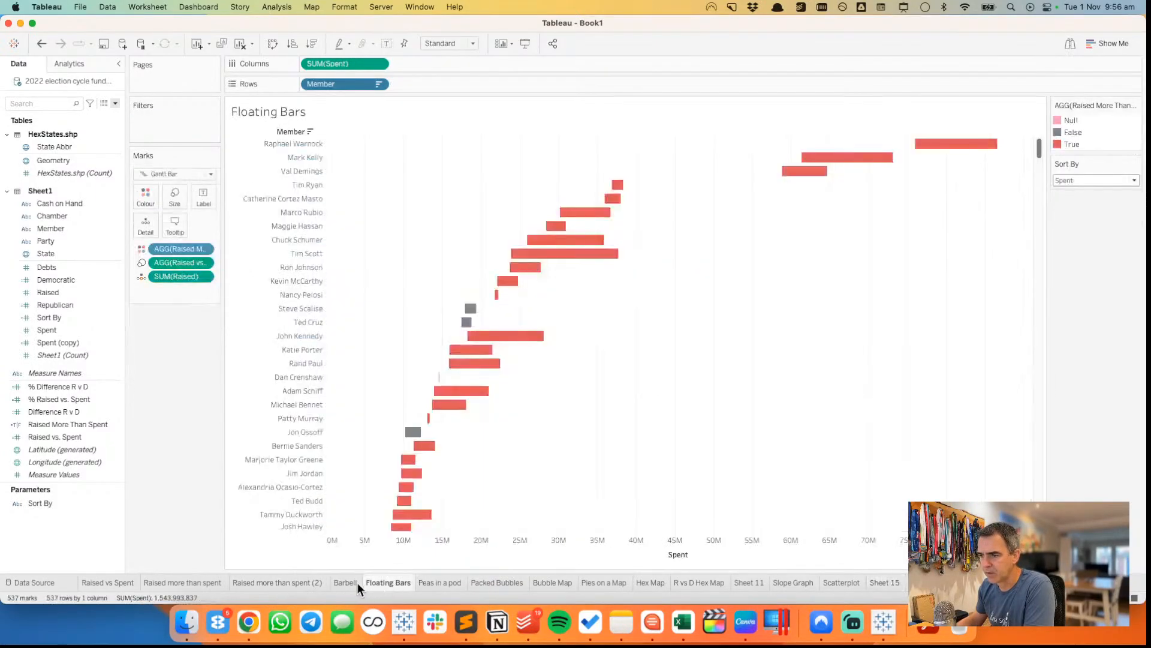
click(437, 582)
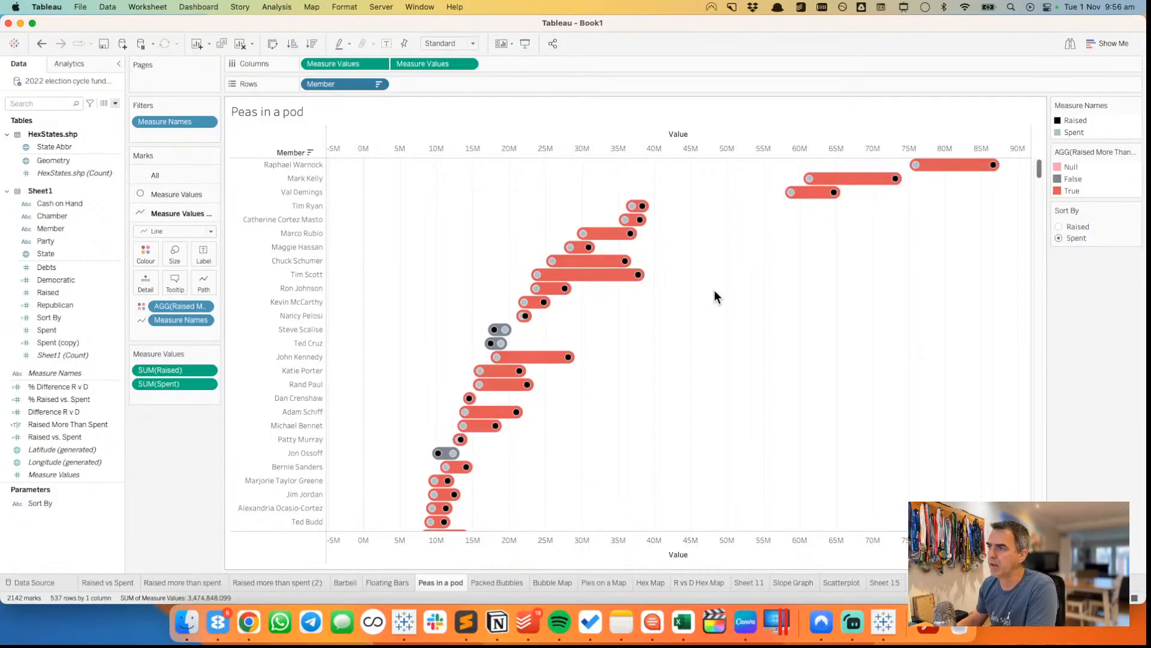
click(886, 582)
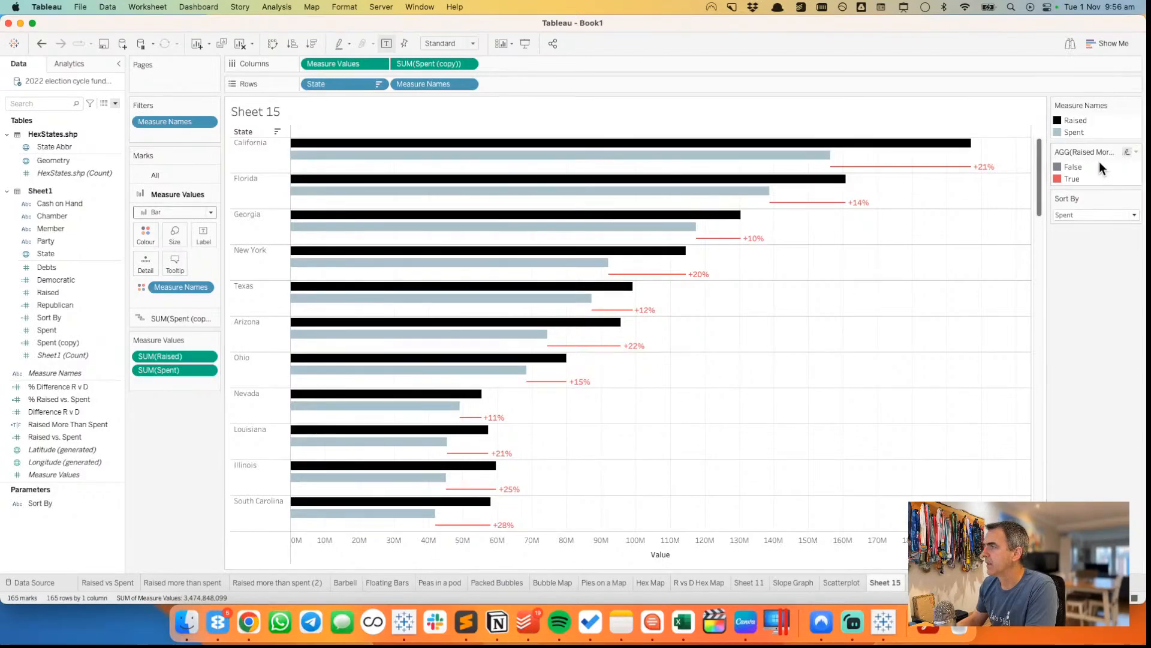
- Recolour the True value of Raised More Than Spent on Sheet 15 with a grey-blue shade from the Data School palette
double_click(1096, 176)
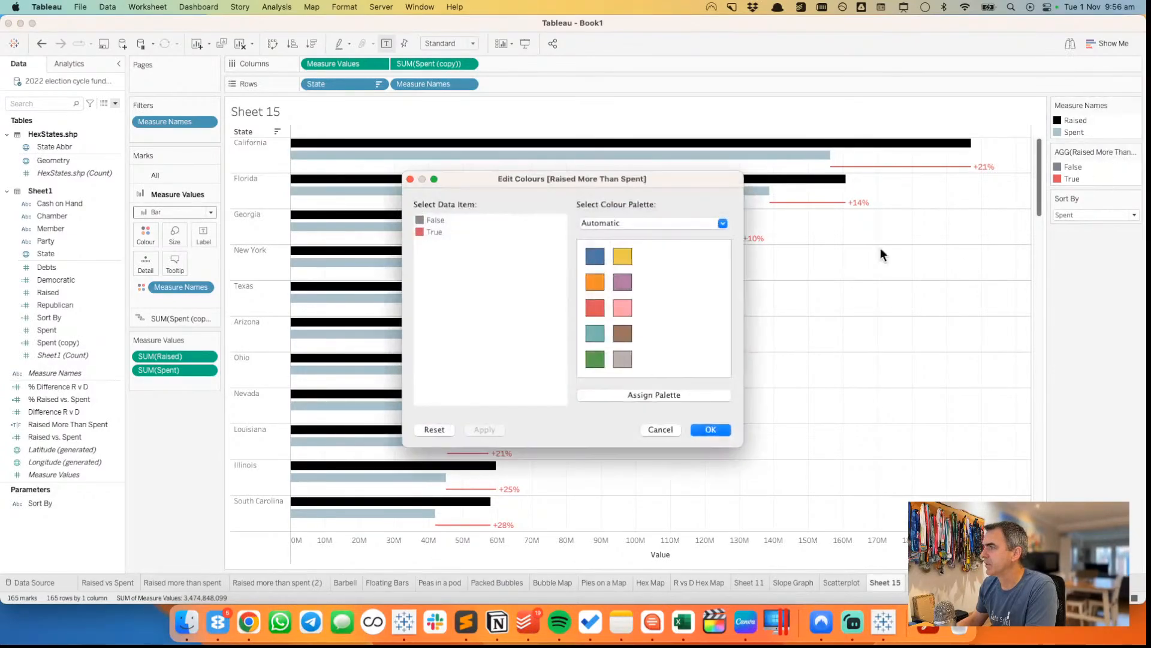
click(626, 223)
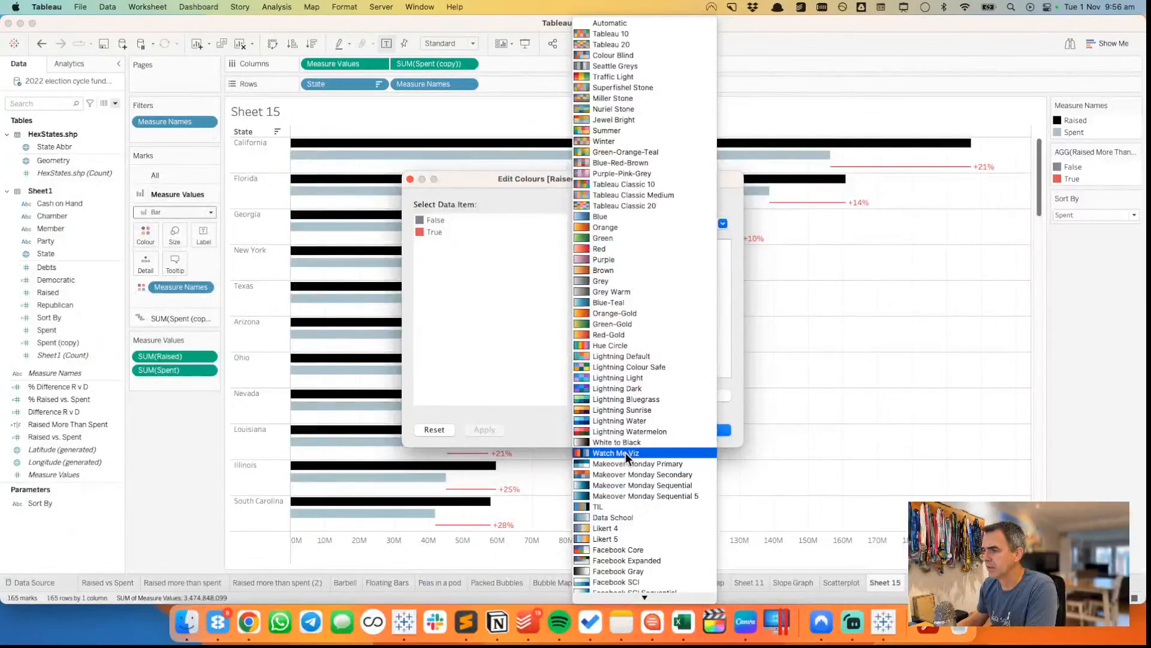
click(627, 505)
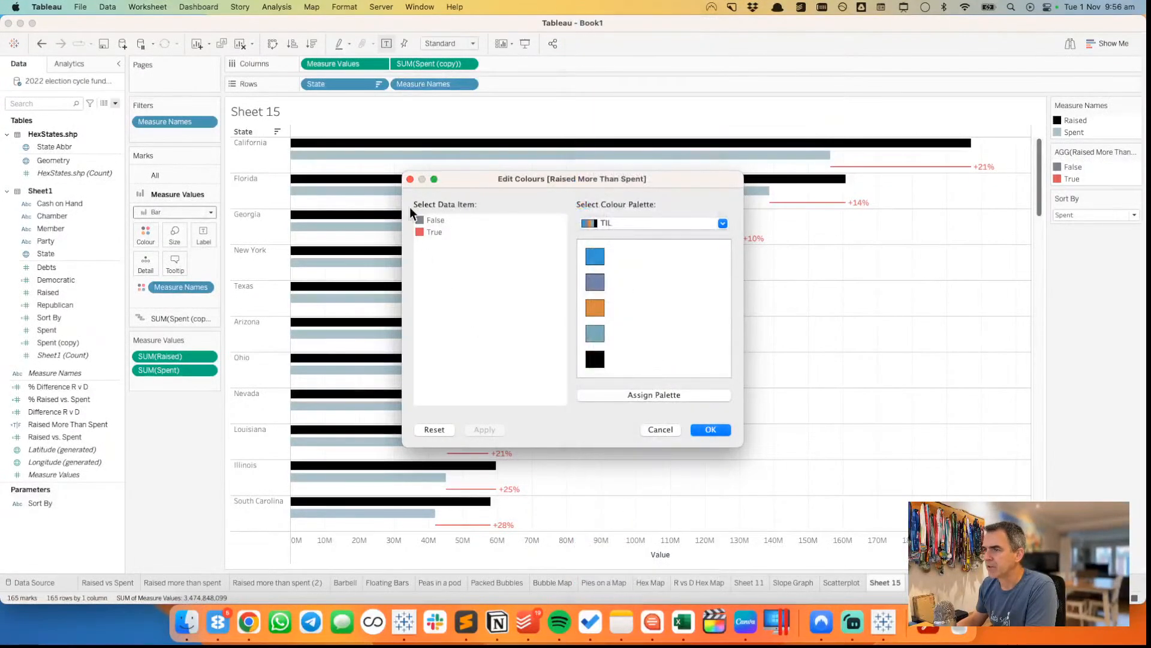
click(594, 359)
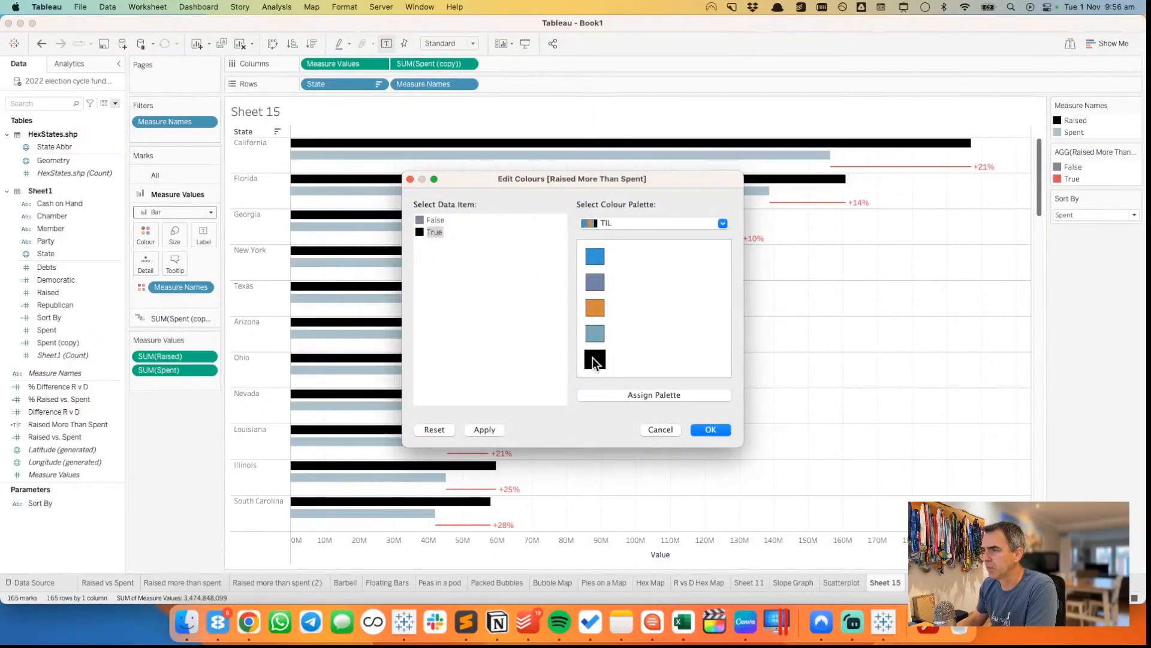
click(602, 223)
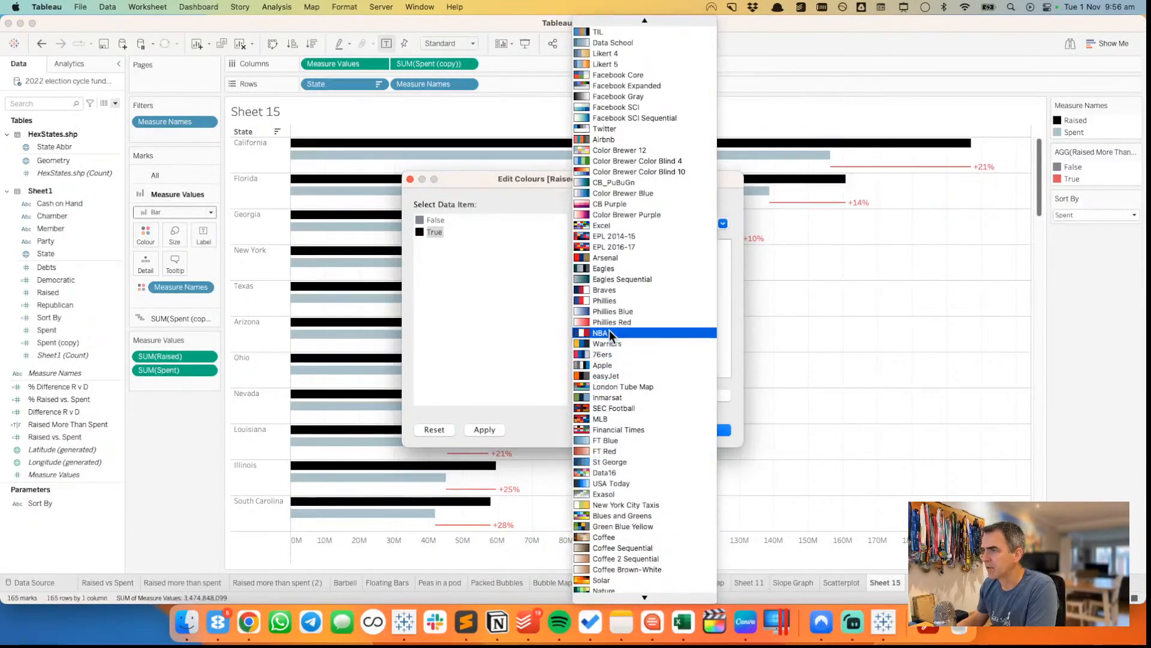
scroll(614, 268, down, 5)
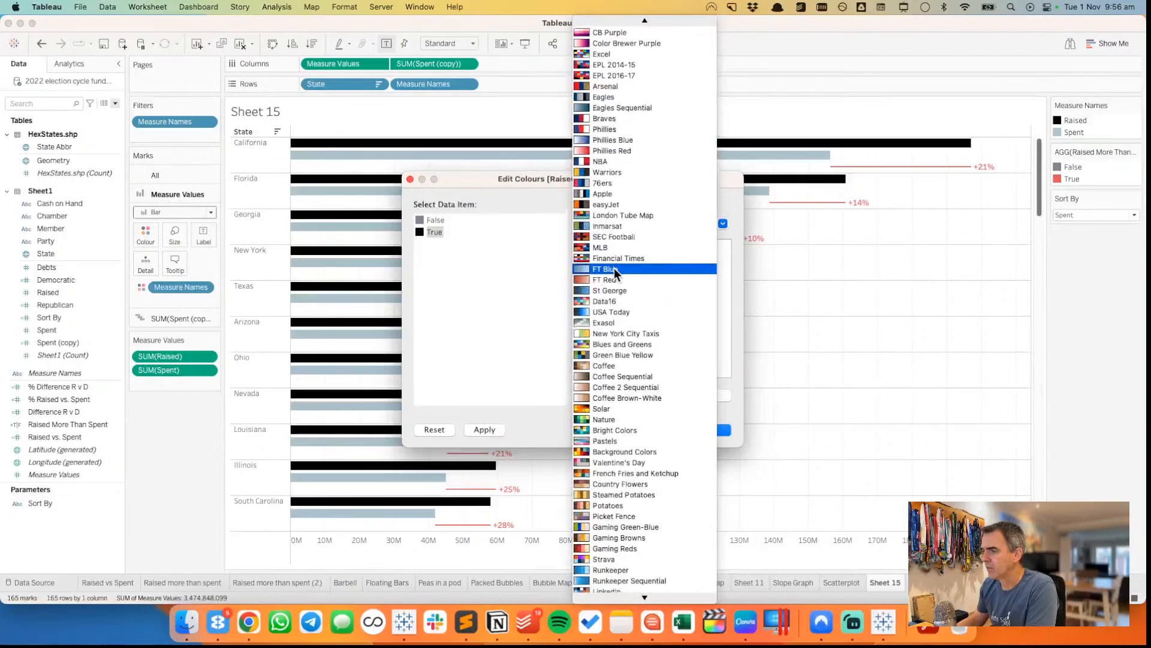
scroll(614, 268, up, 3)
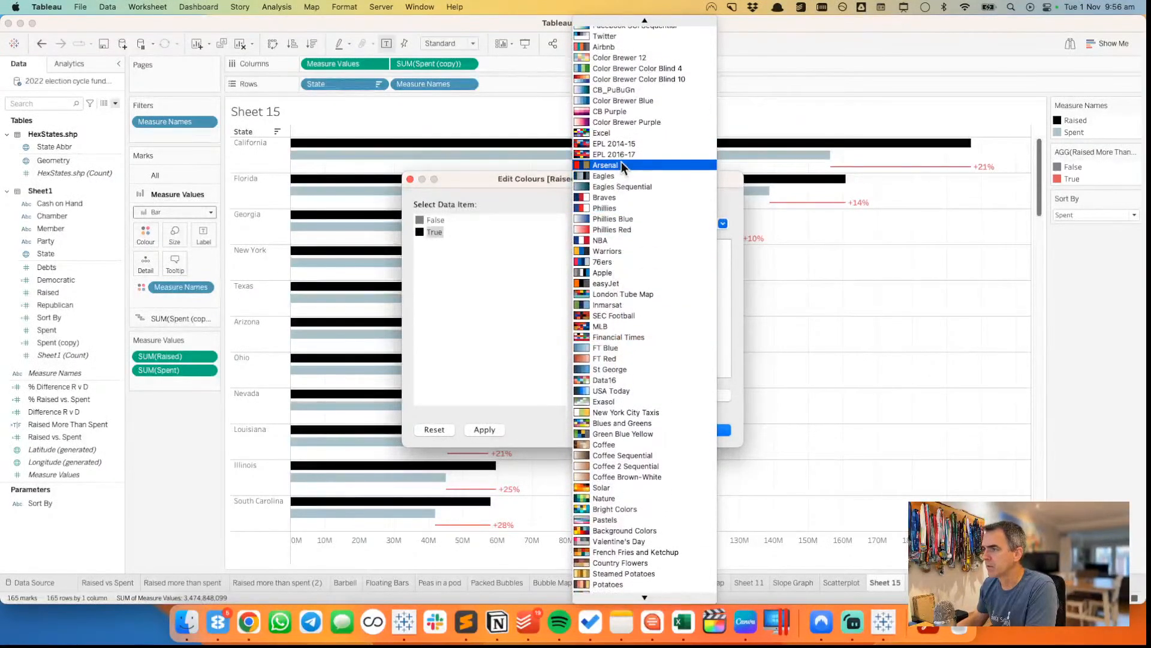
scroll(622, 162, up, 7)
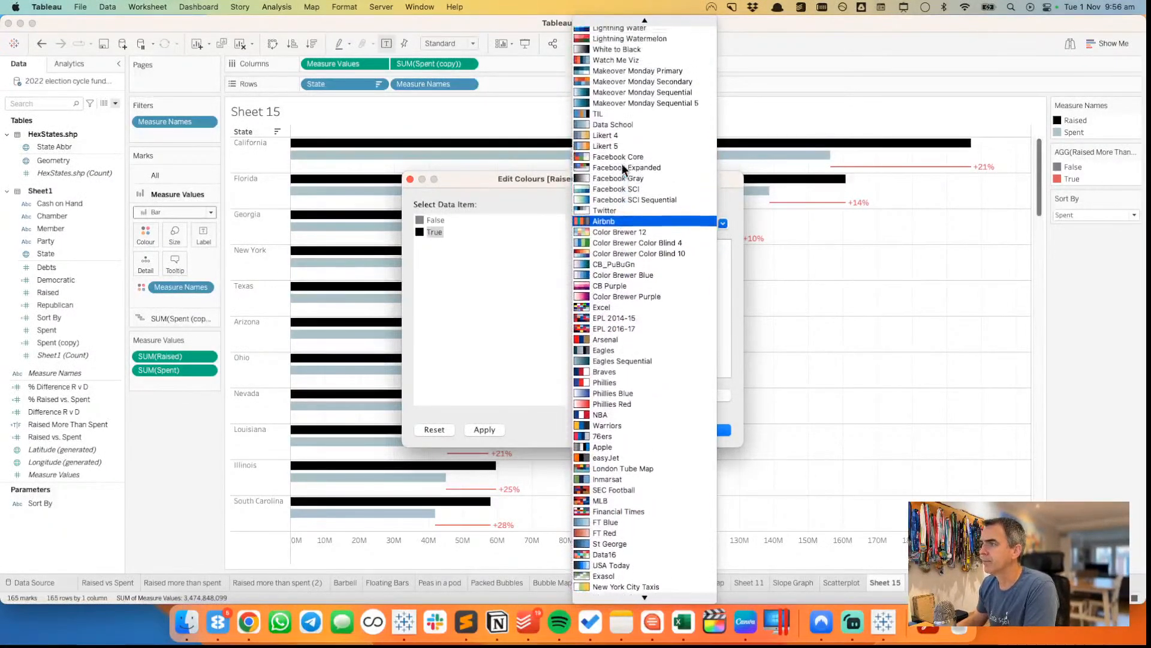
click(618, 166)
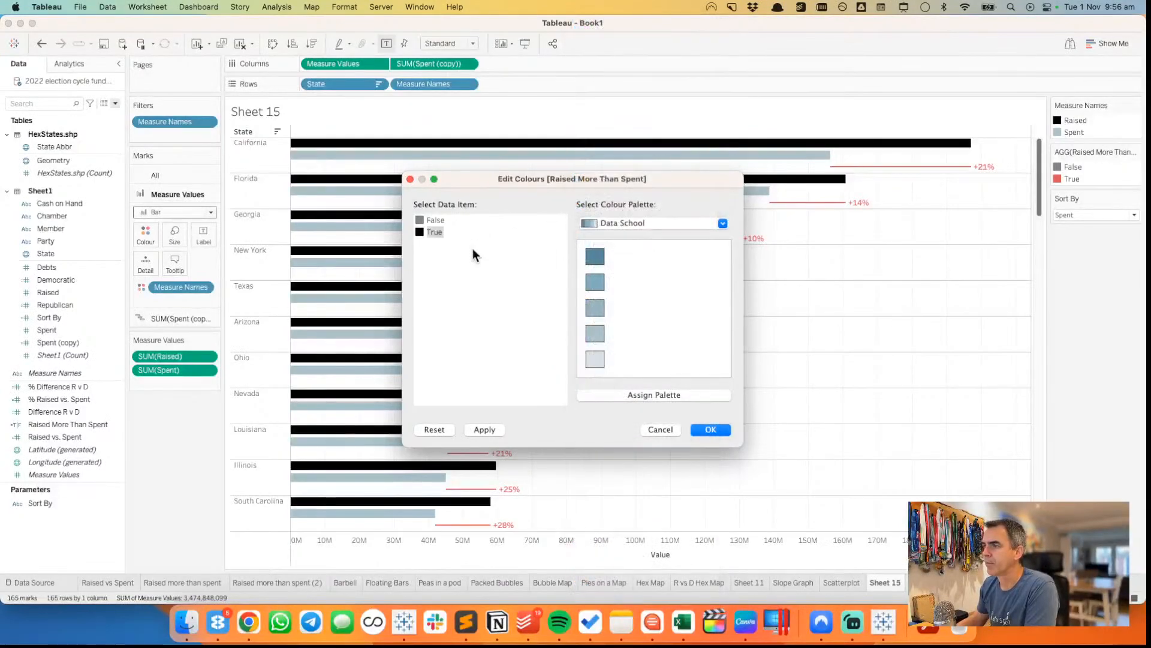
click(598, 308)
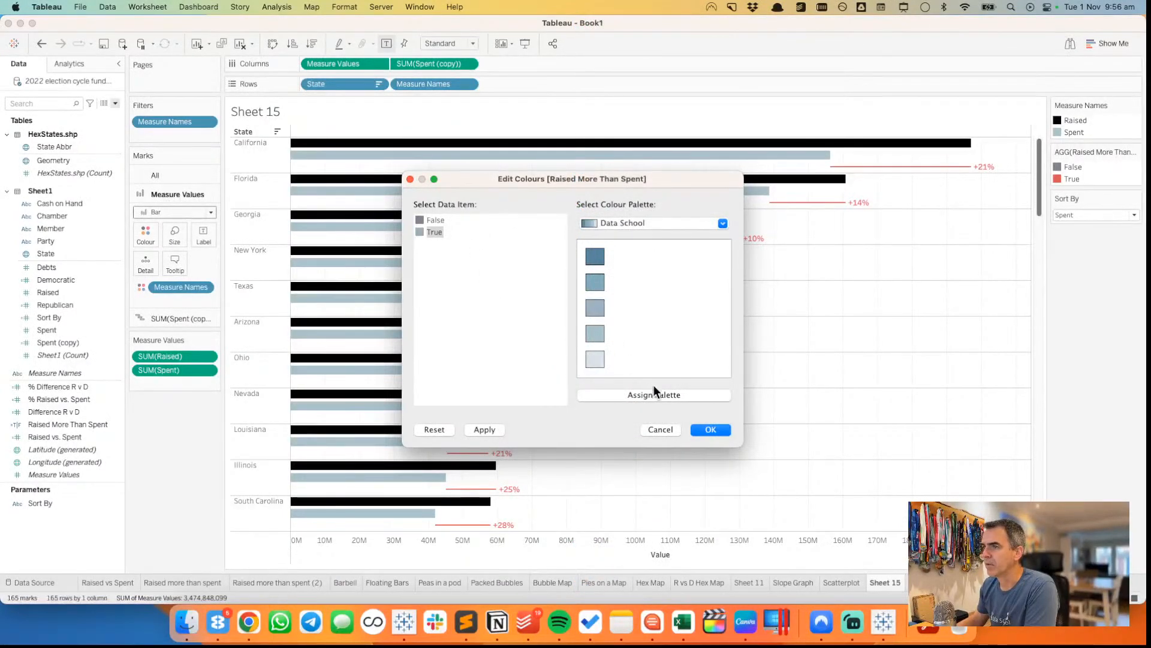
click(711, 429)
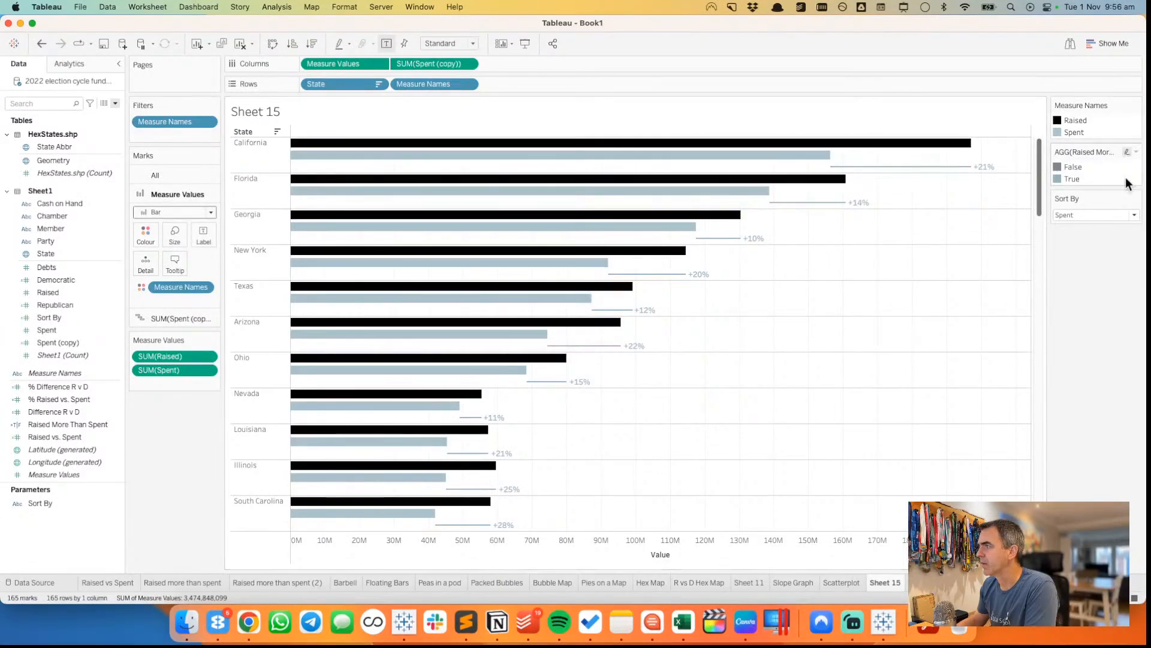
- Recolour the False value of Raised More Than Spent with a grey-blue shade from the Data School palette
click(1128, 152)
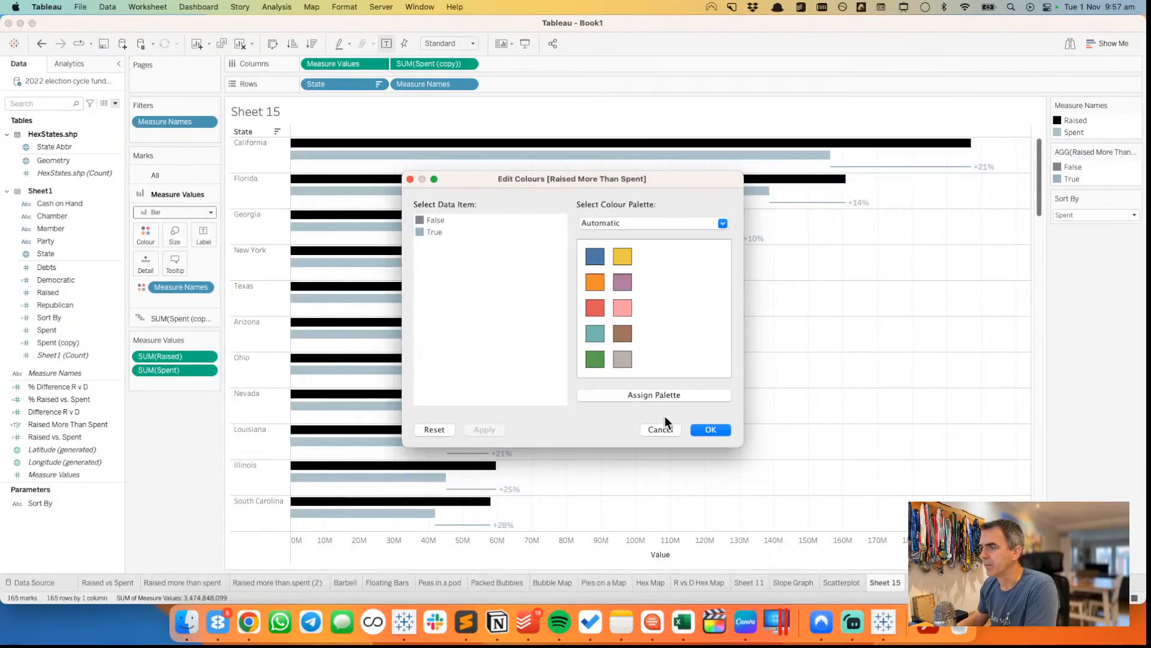
click(595, 220)
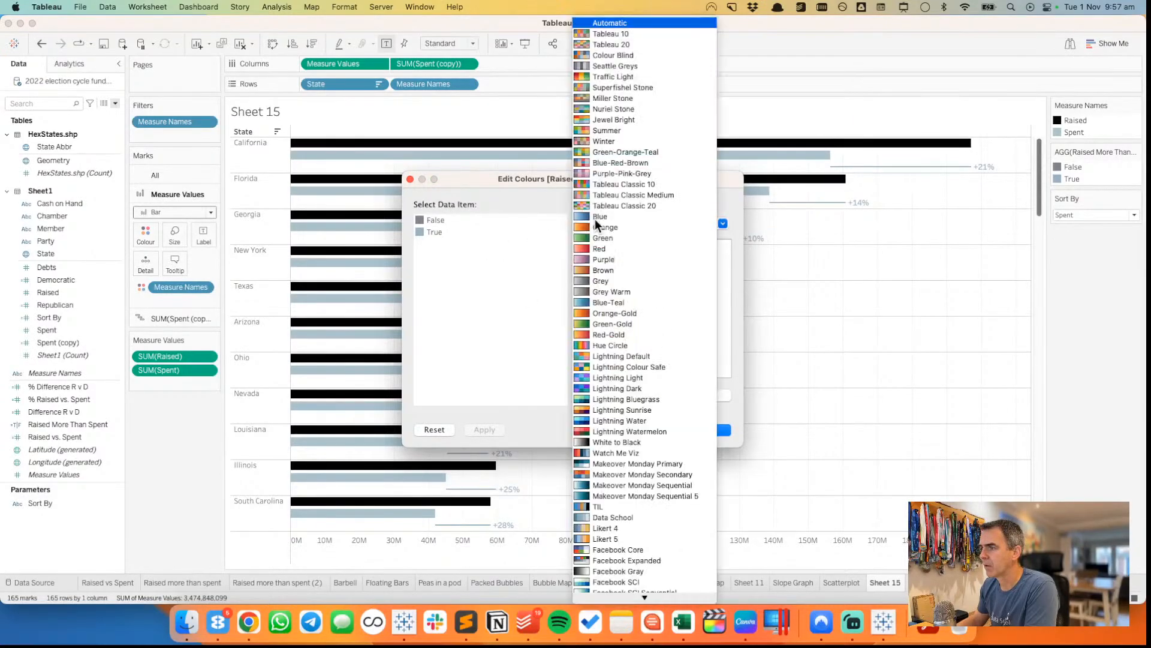
click(628, 507)
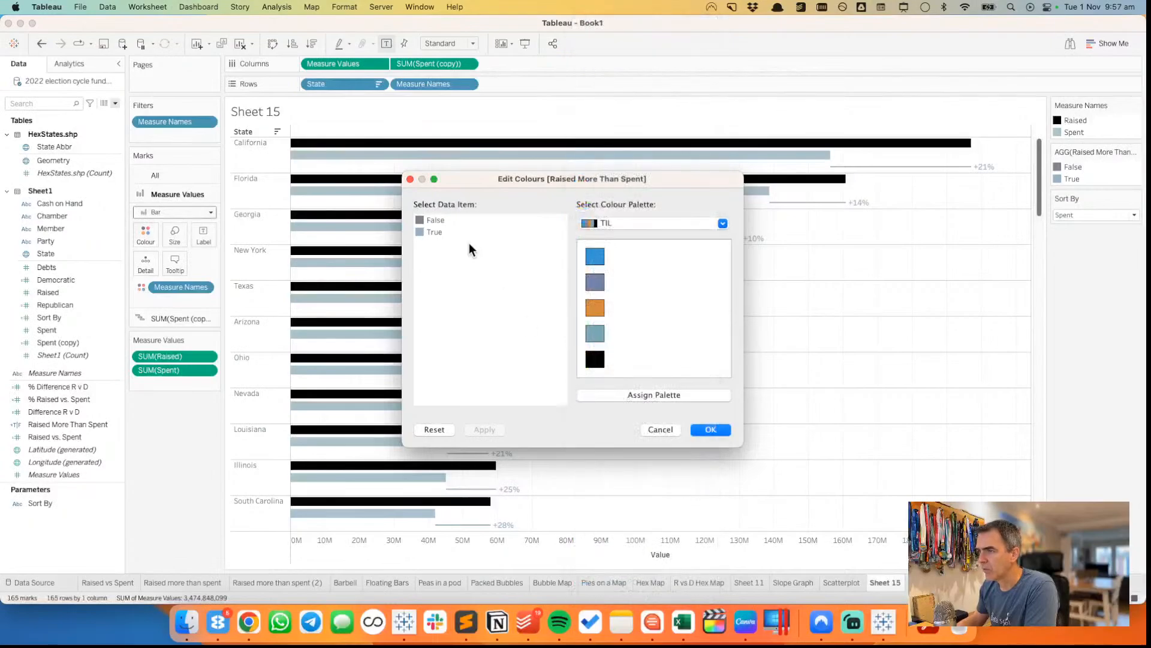
click(595, 359)
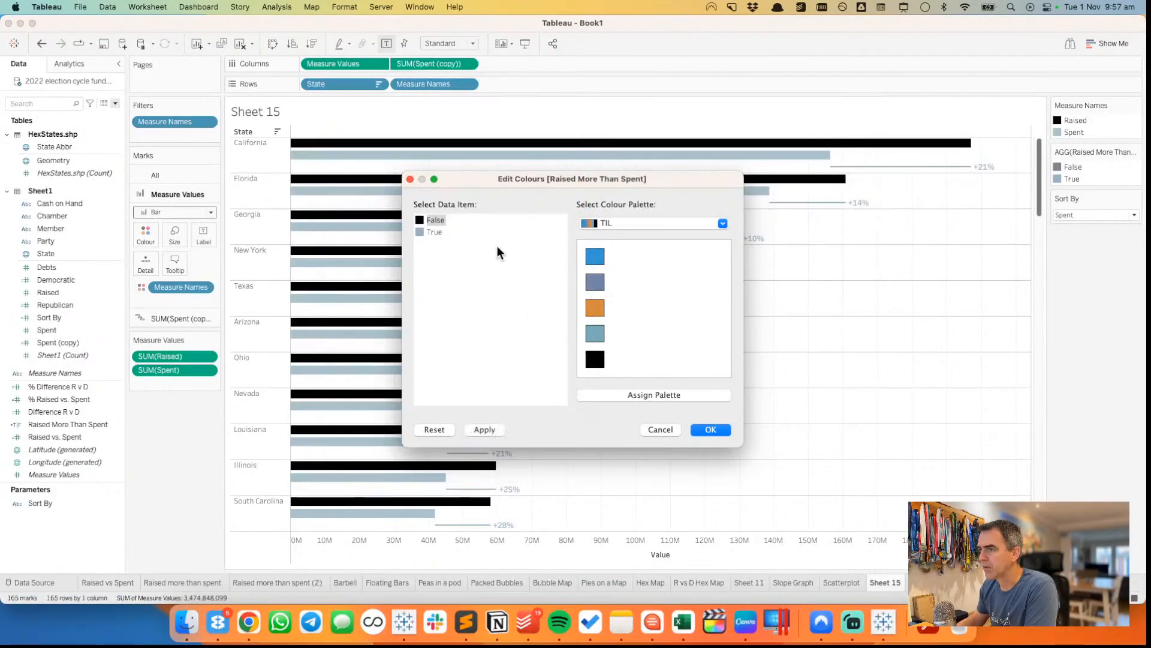
click(652, 221)
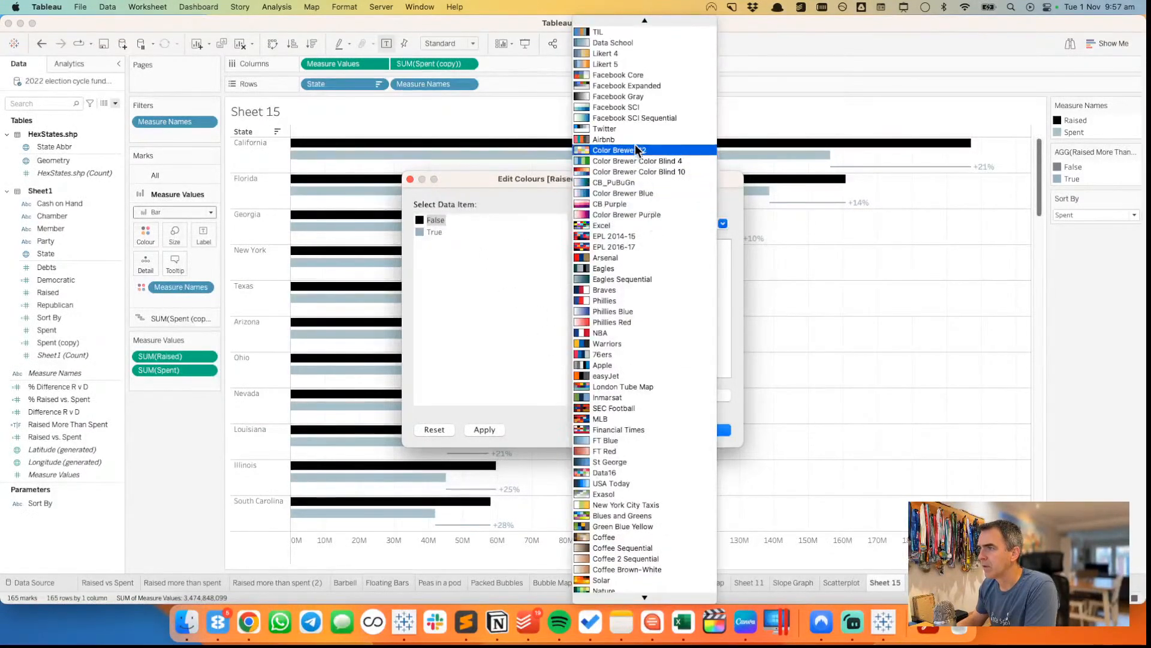
click(523, 272)
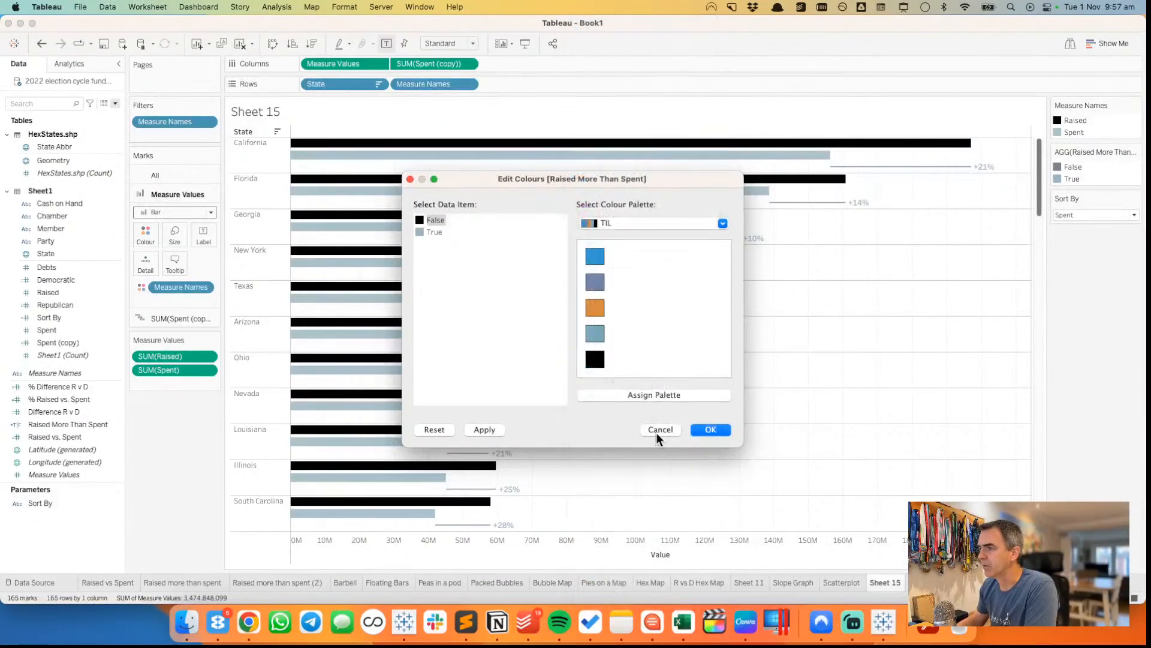
click(617, 226)
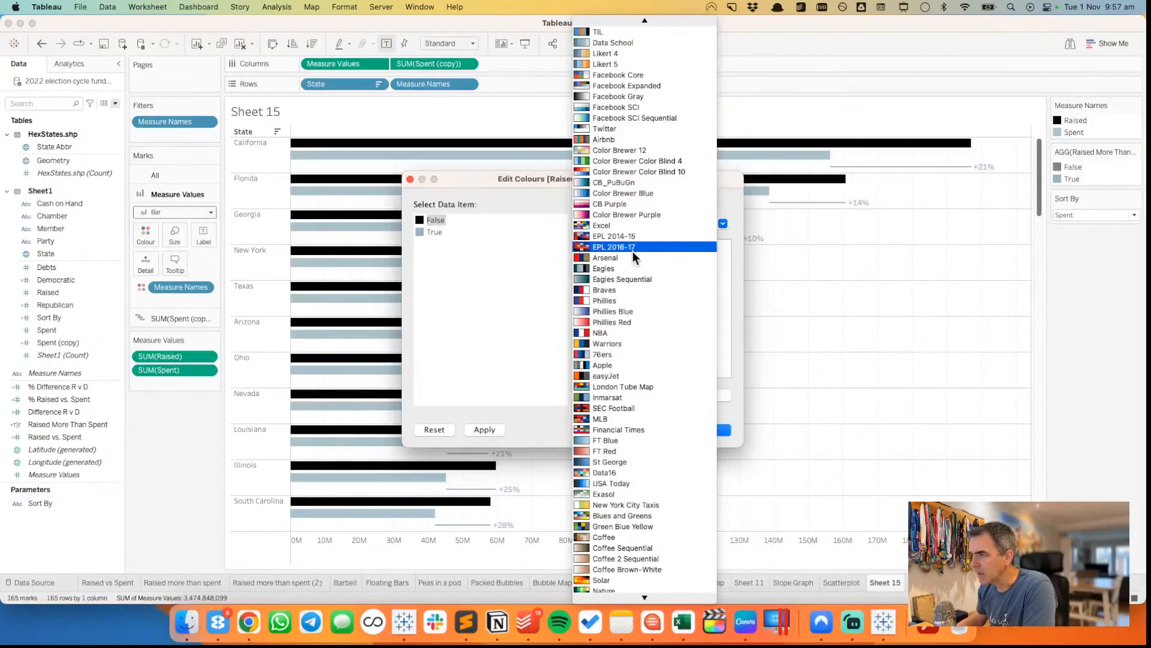
click(623, 43)
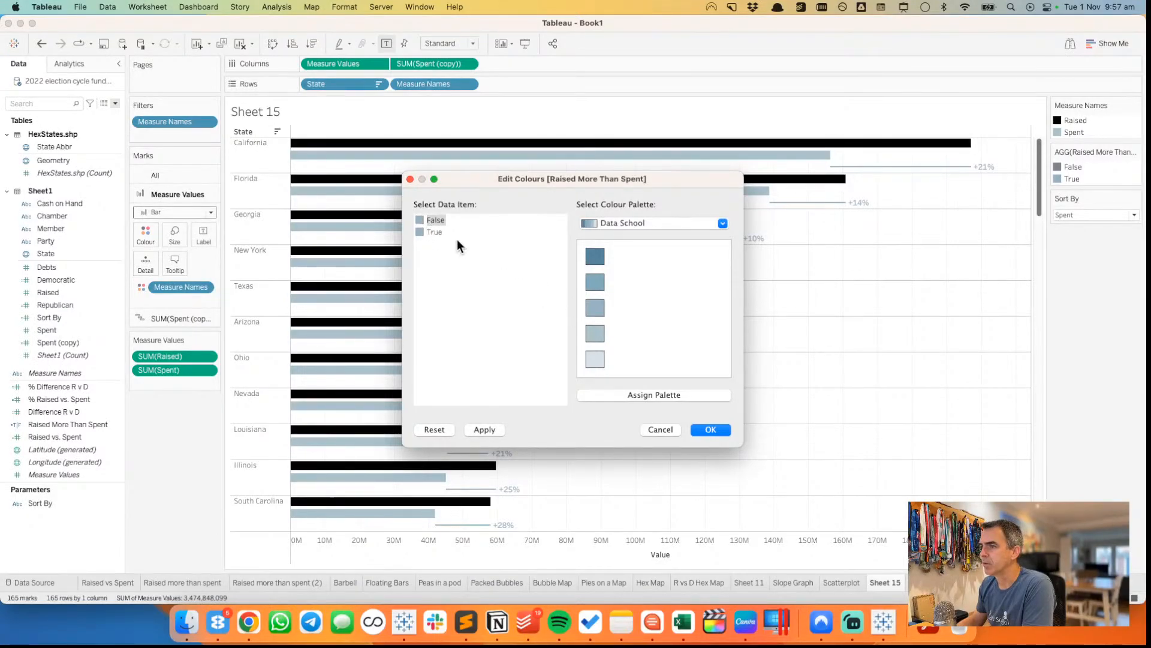
- Recolour the True value of Raised More Than Spent black from the TIL palette and apply the colours
click(684, 221)
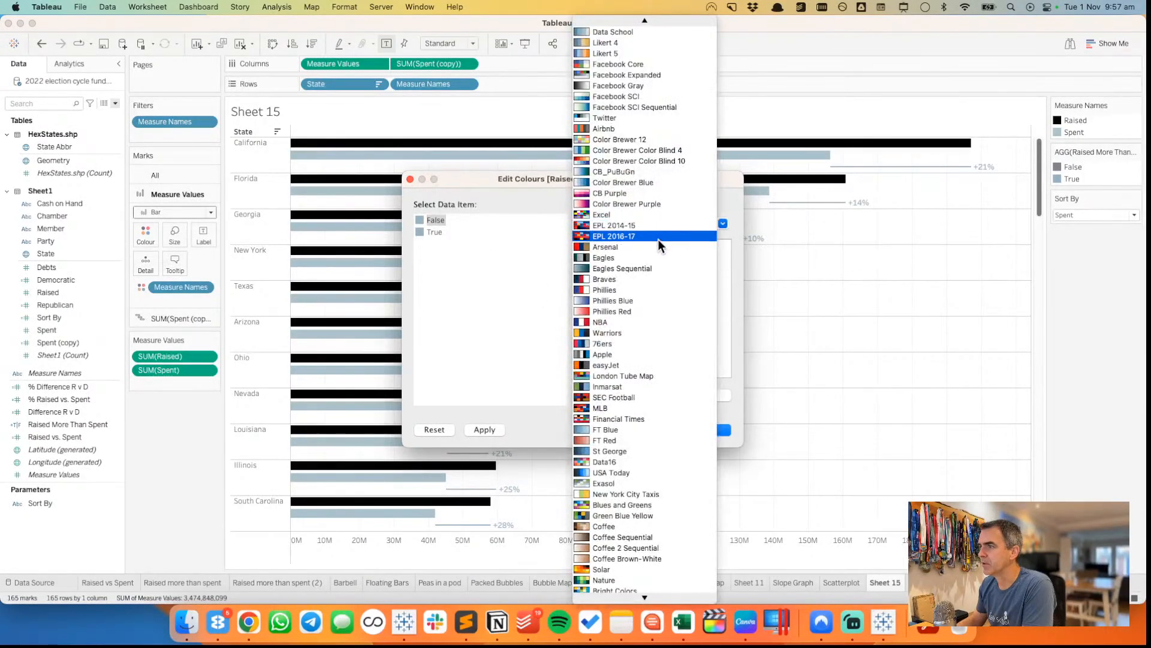
scroll(634, 46, up, 5)
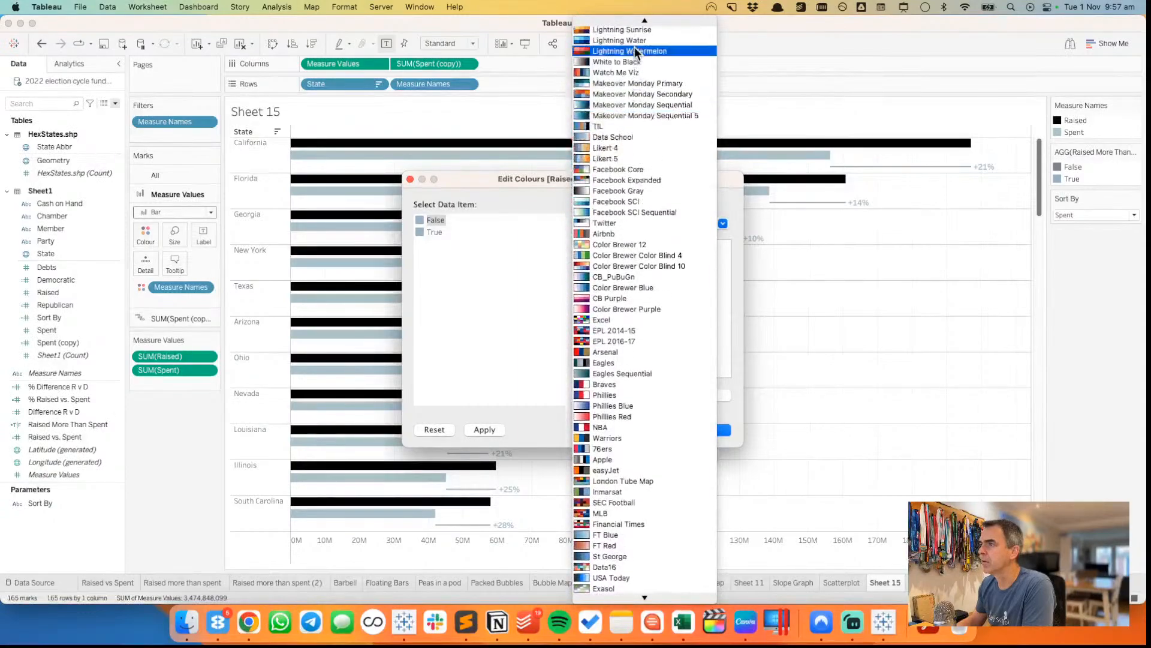
click(628, 130)
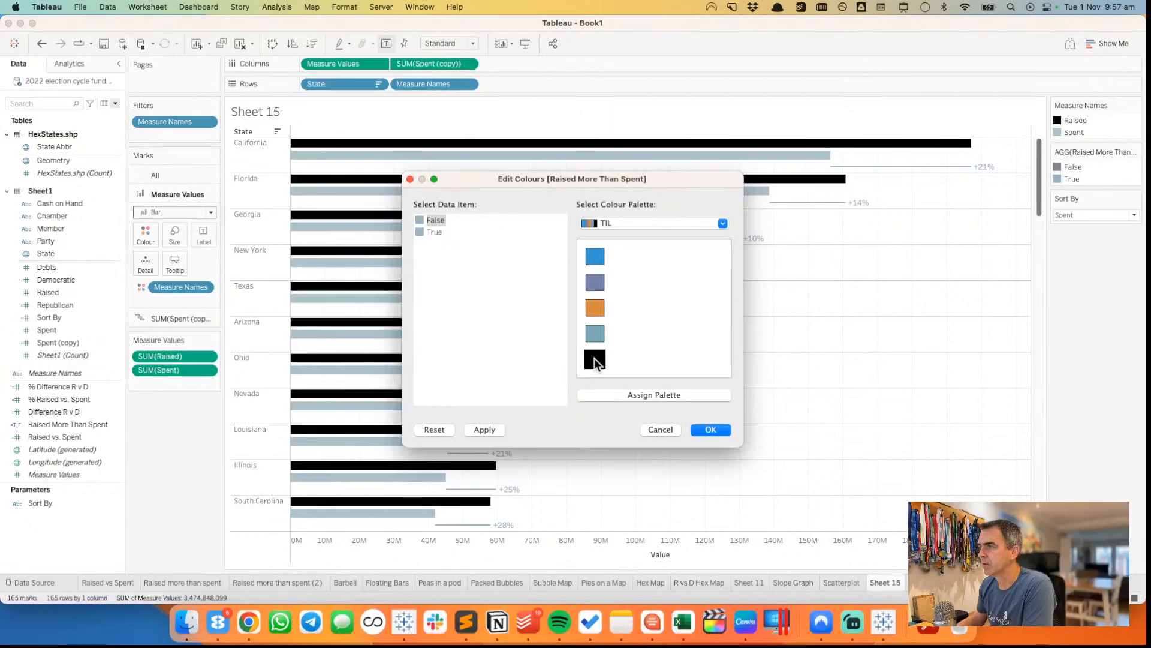
click(442, 233)
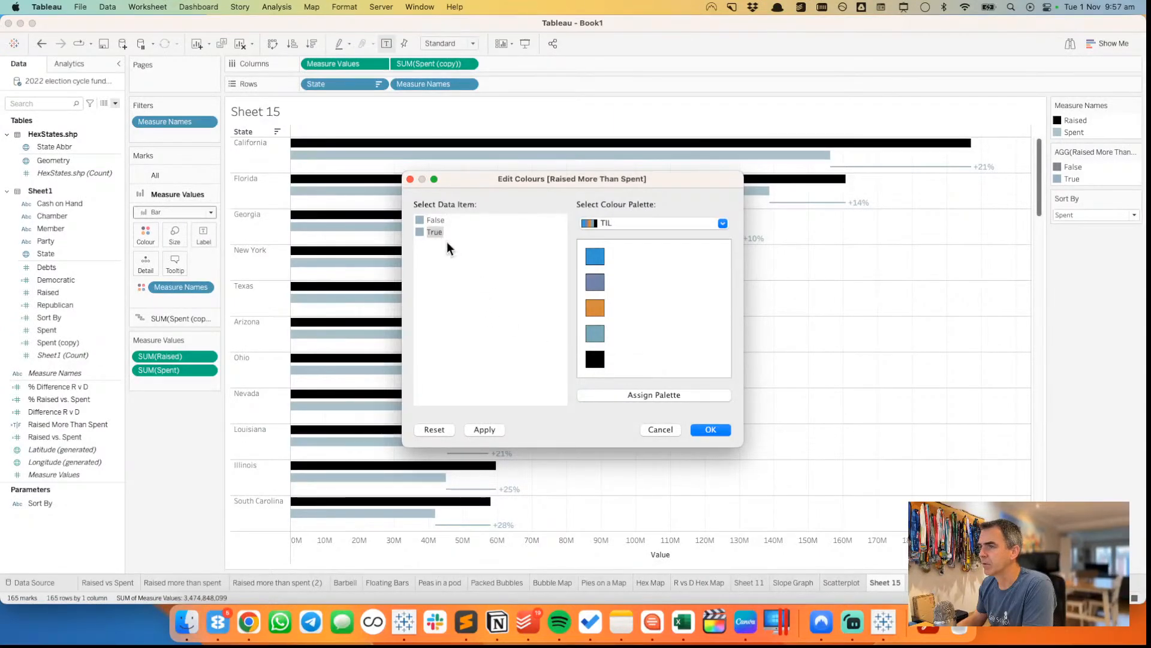
click(585, 361)
click(718, 427)
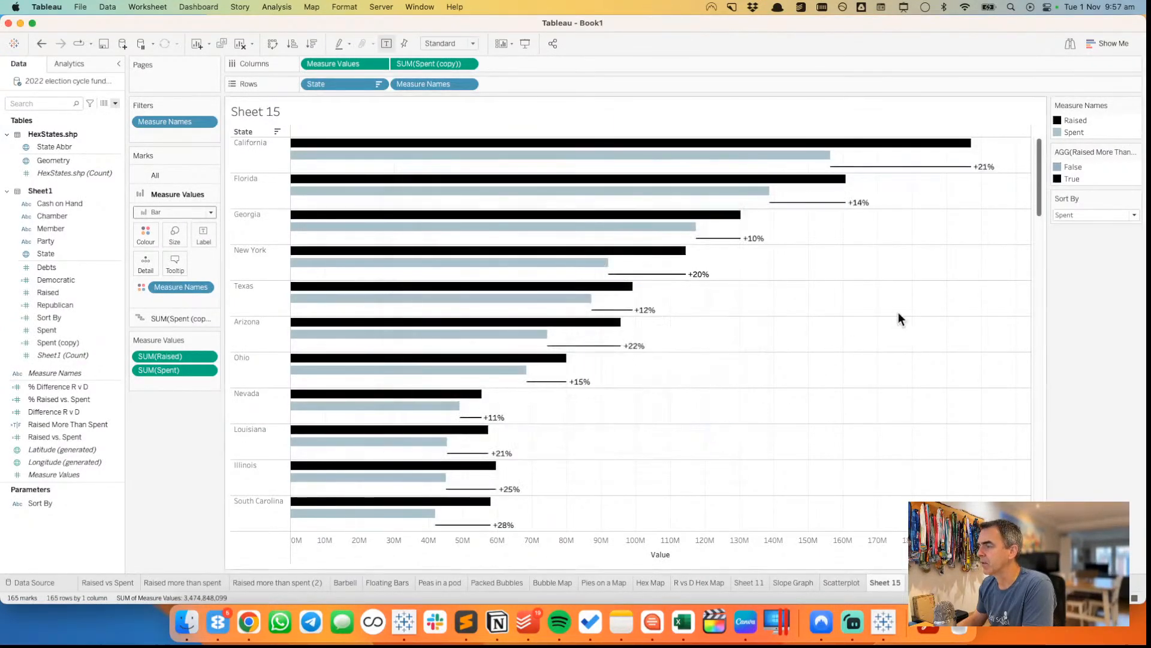
- Review the recoloured difference lines and percentage labels for every state down to Guam
scroll(894, 309, down, 5)
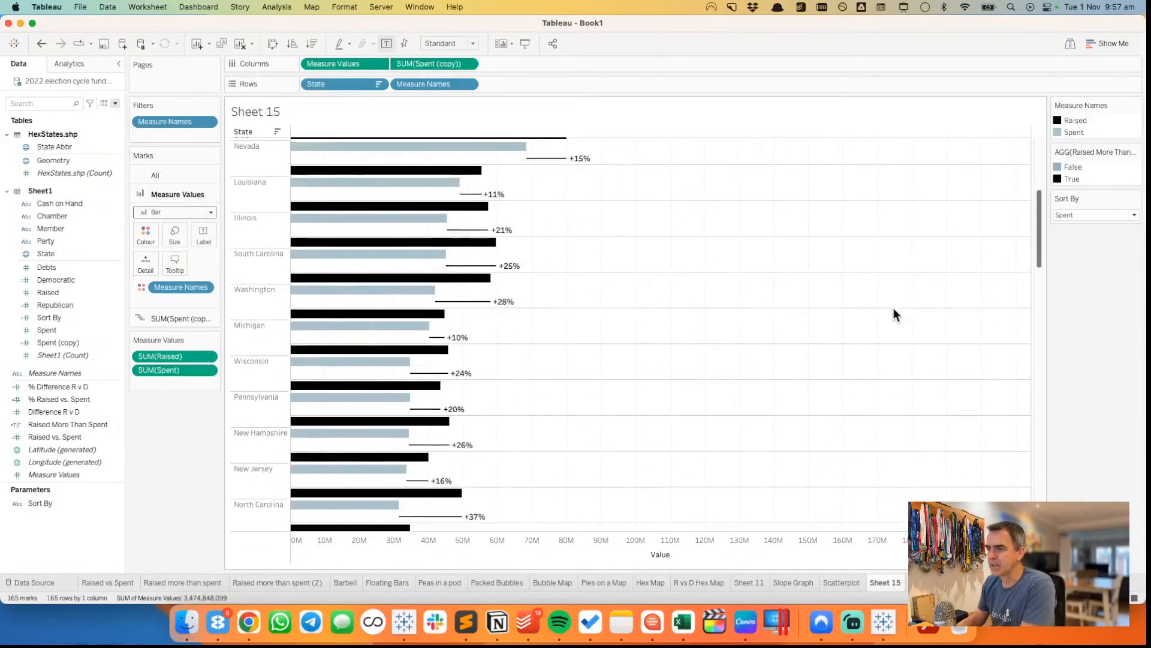
scroll(893, 314, down, 10)
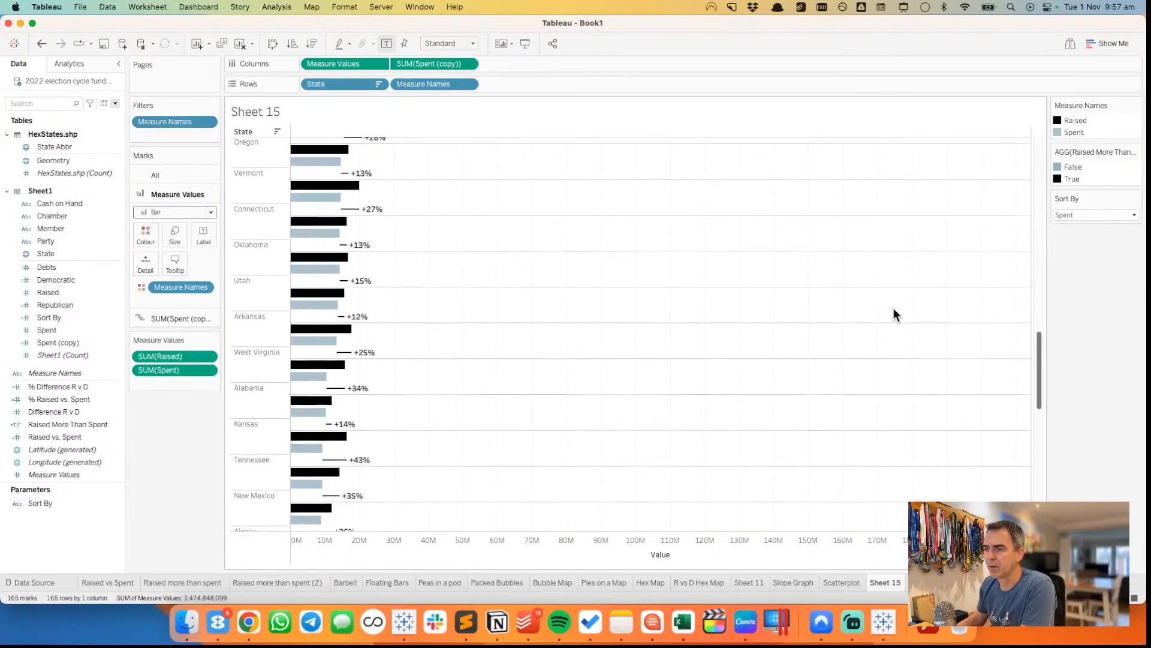
scroll(894, 309, down, 15)
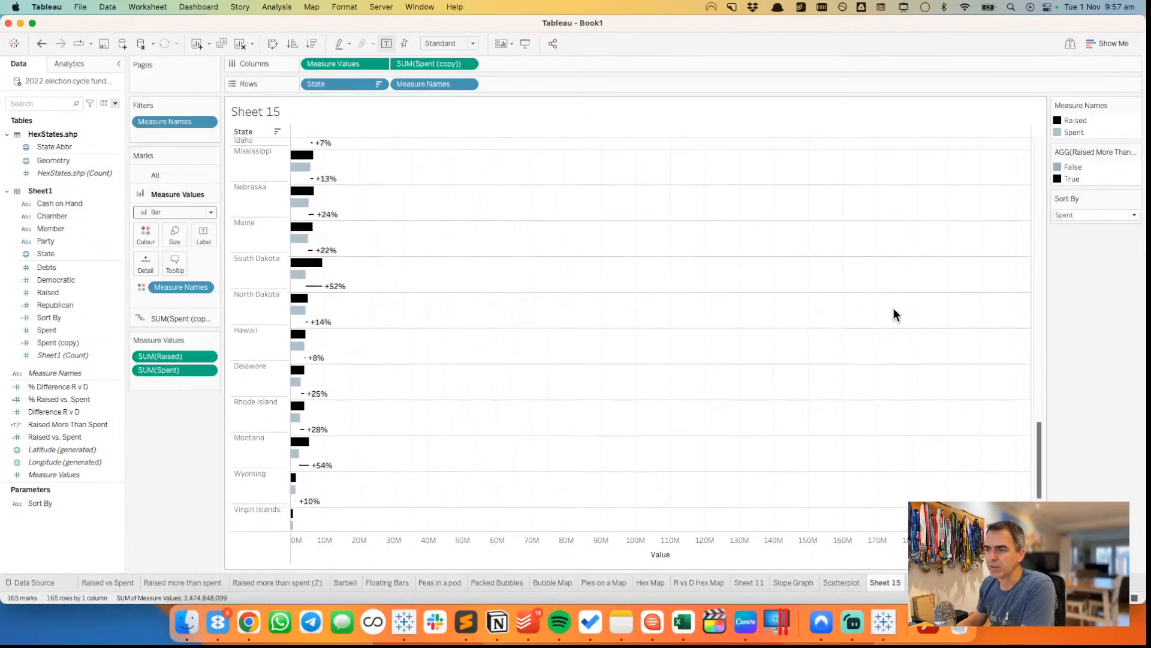
scroll(893, 315, down, 5)
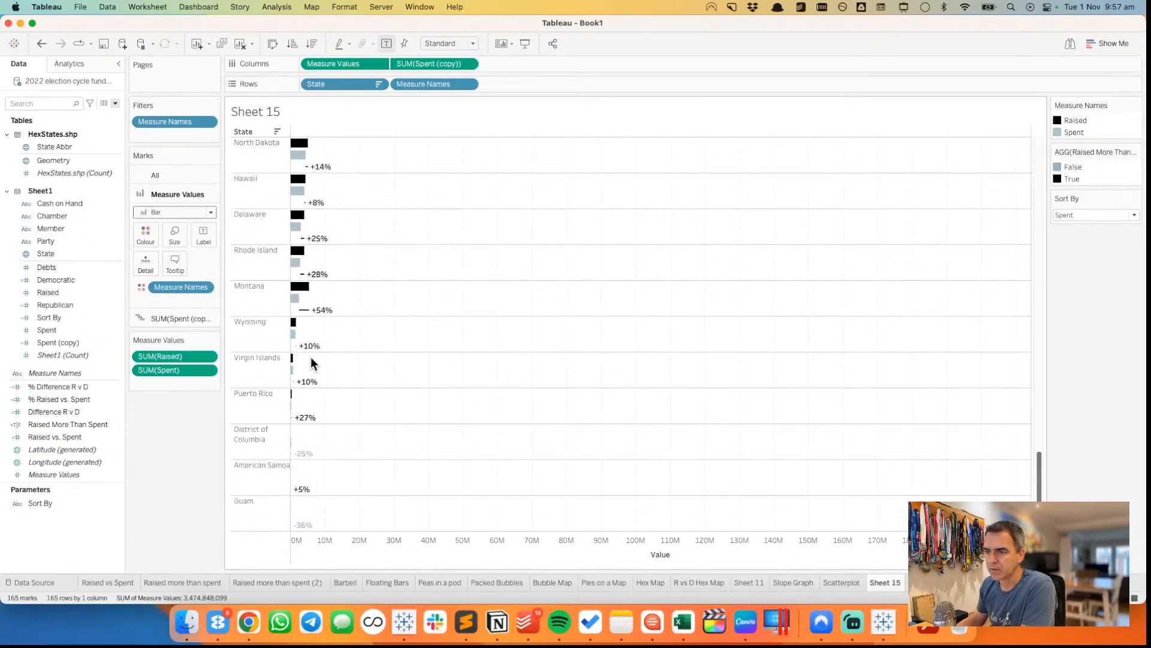
scroll(387, 444, up, 20)
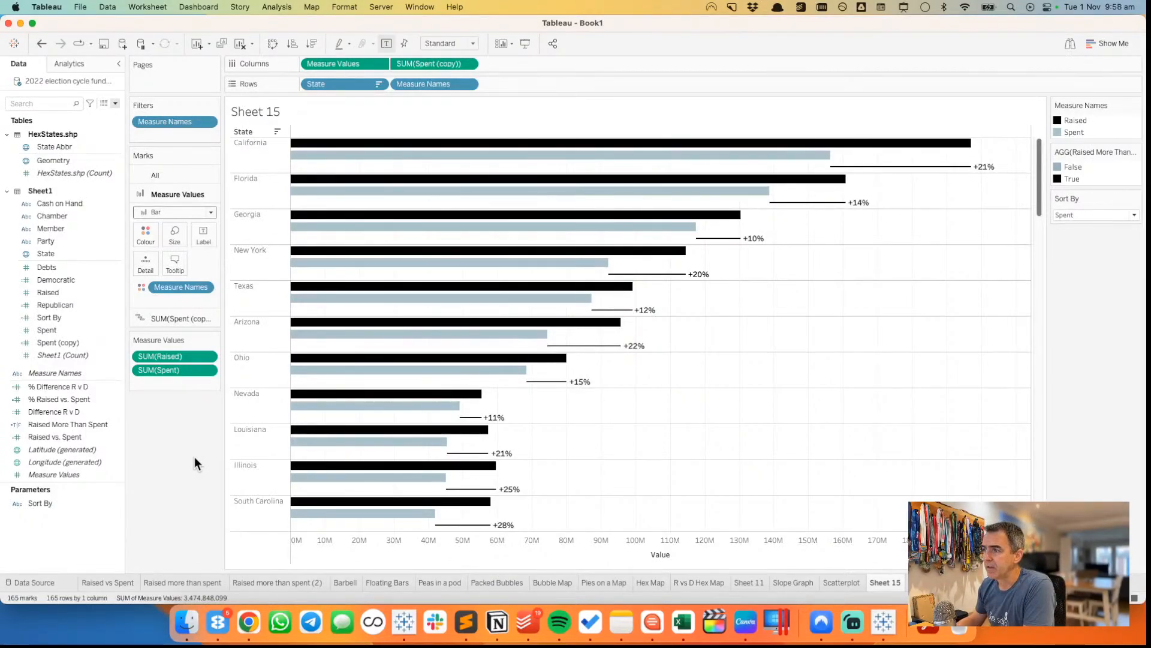
- Check the state header formatting against the Growth of Internet Ad Spend dashboard in the other workbook, then return to Sheet 15
right_click(66, 528)
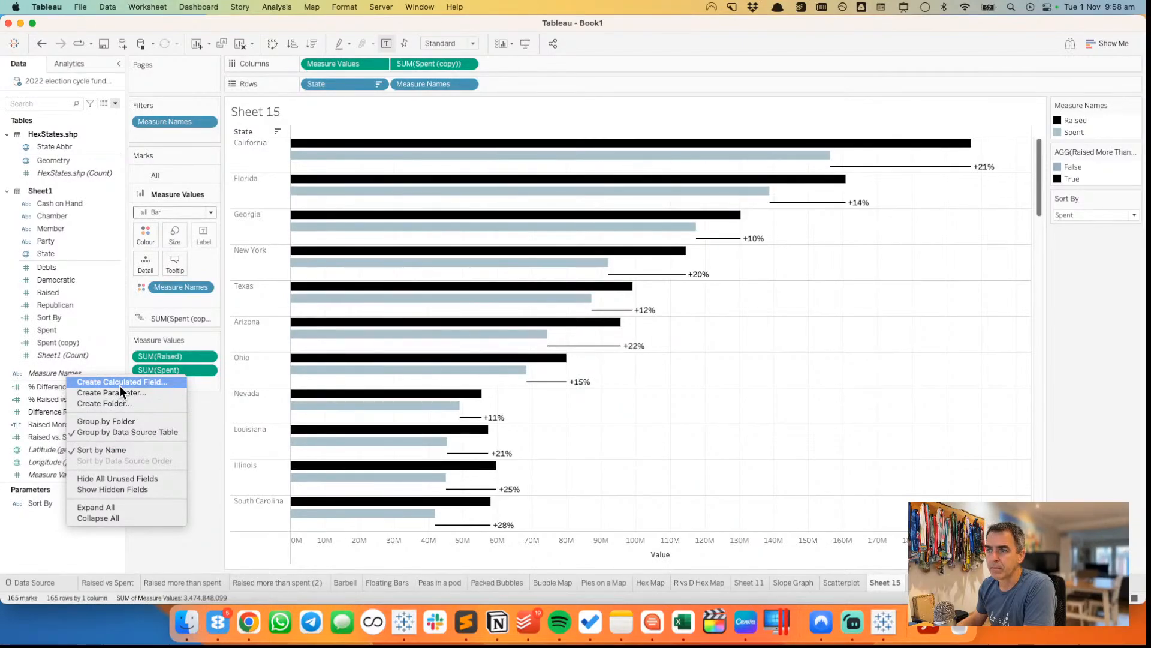
click(208, 429)
right_click(255, 154)
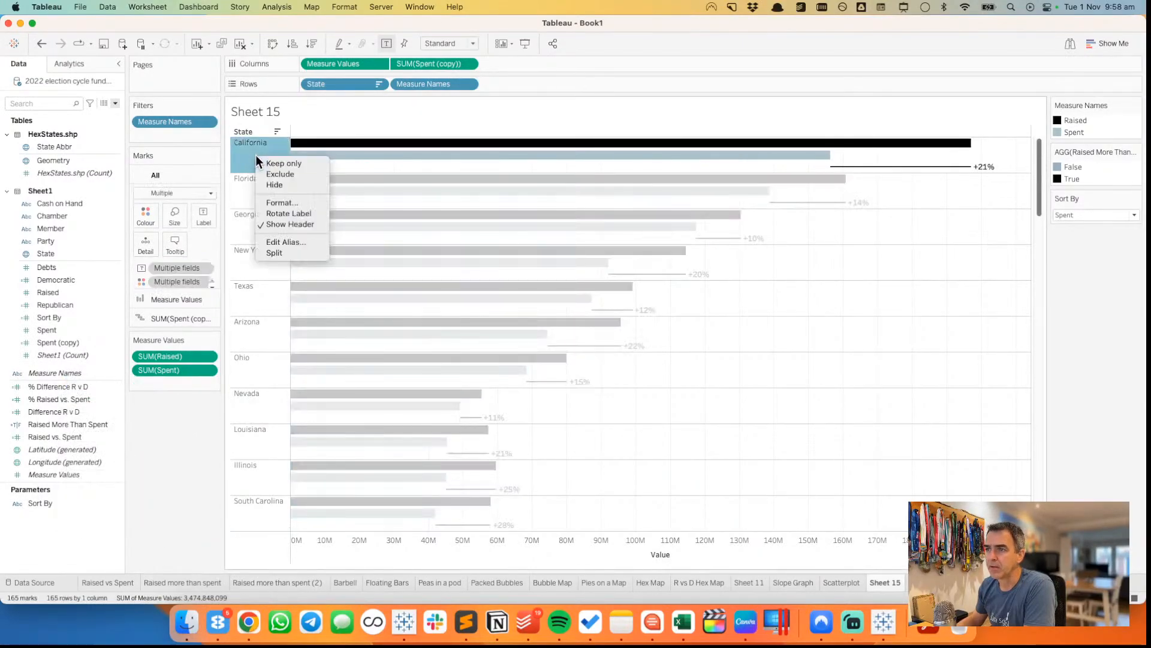
click(882, 630)
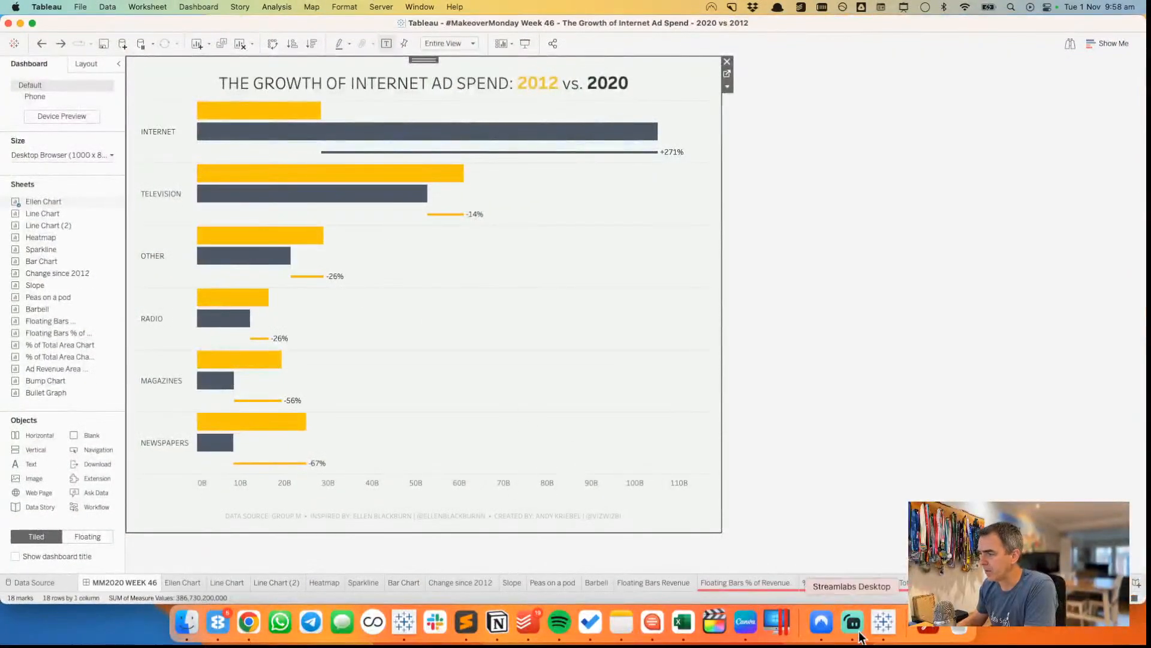
click(405, 624)
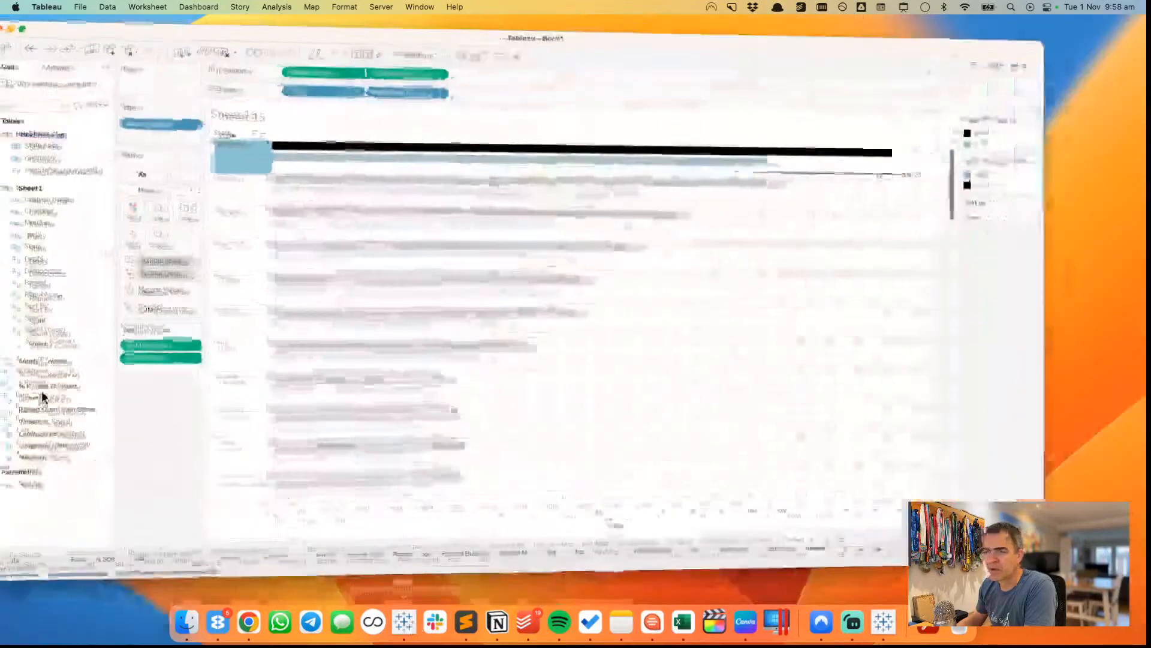
- Create a calculated field named STATE with the formula UPPER([State])
right_click(70, 523)
click(107, 376)
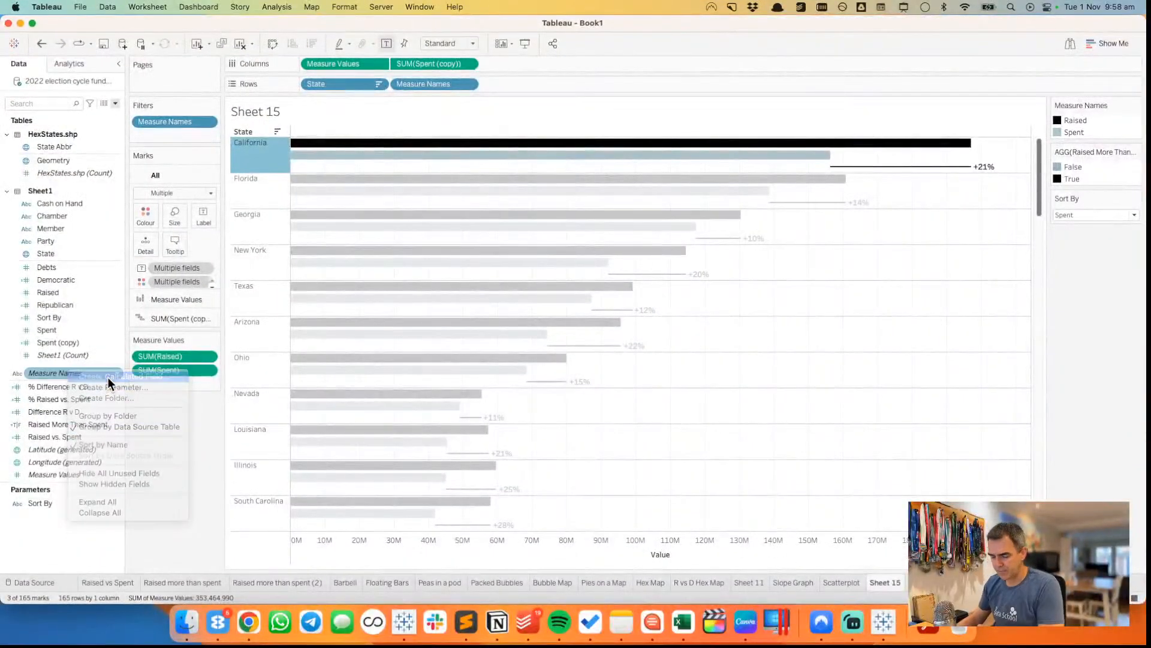
text(STSAT)
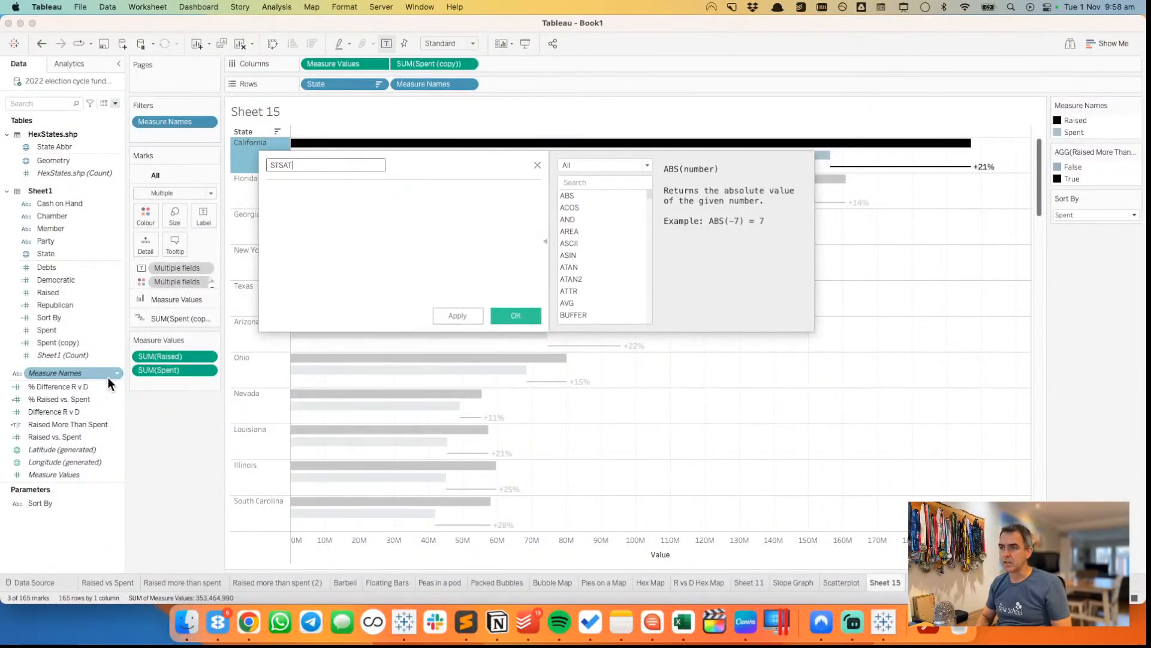
key(Tab)
text(up)
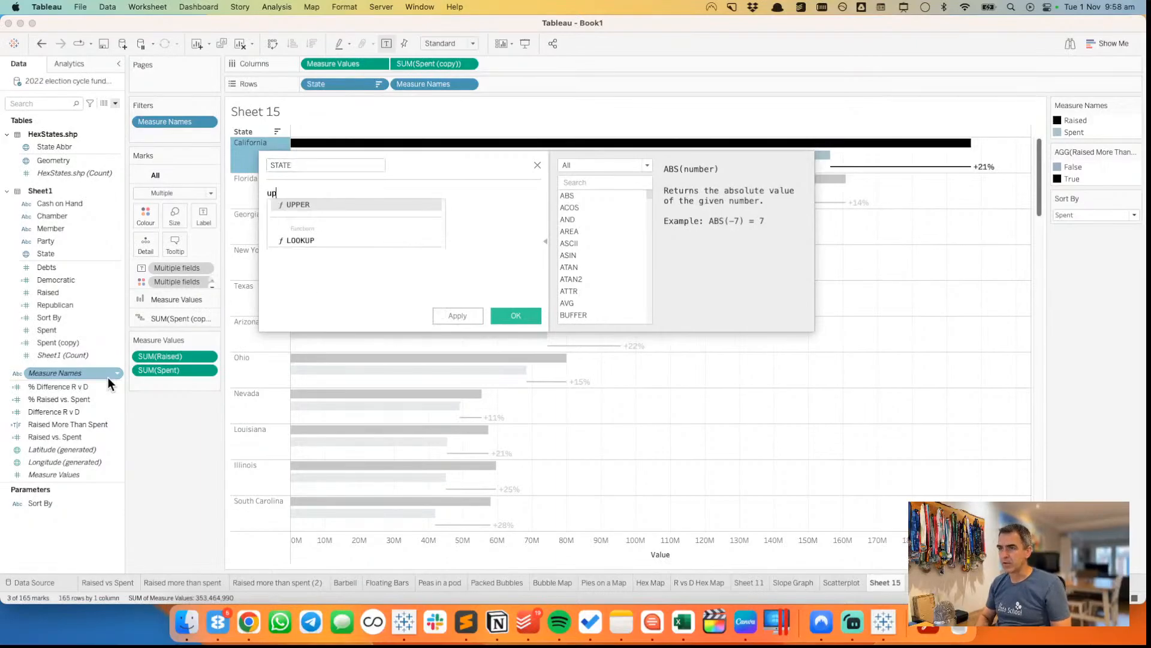
key(Return)
text(state)
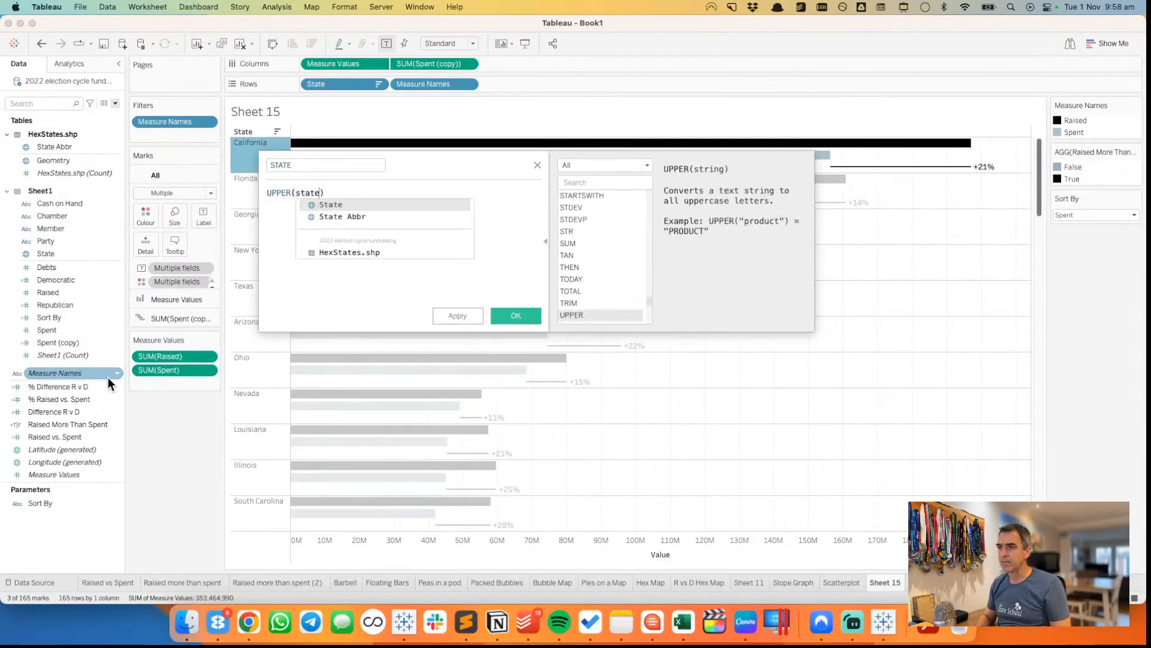
key(Return)
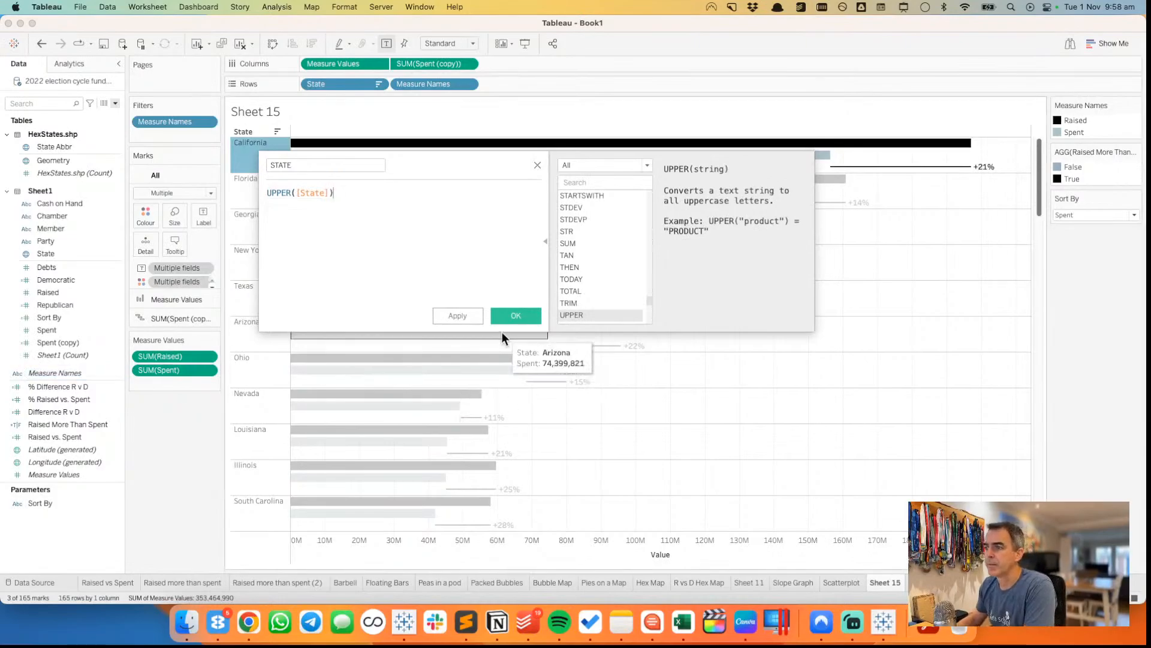
click(494, 314)
- Replace State on Rows with the new STATE field and sort it in descending order by the Sort By field
drag(52, 267, 328, 87)
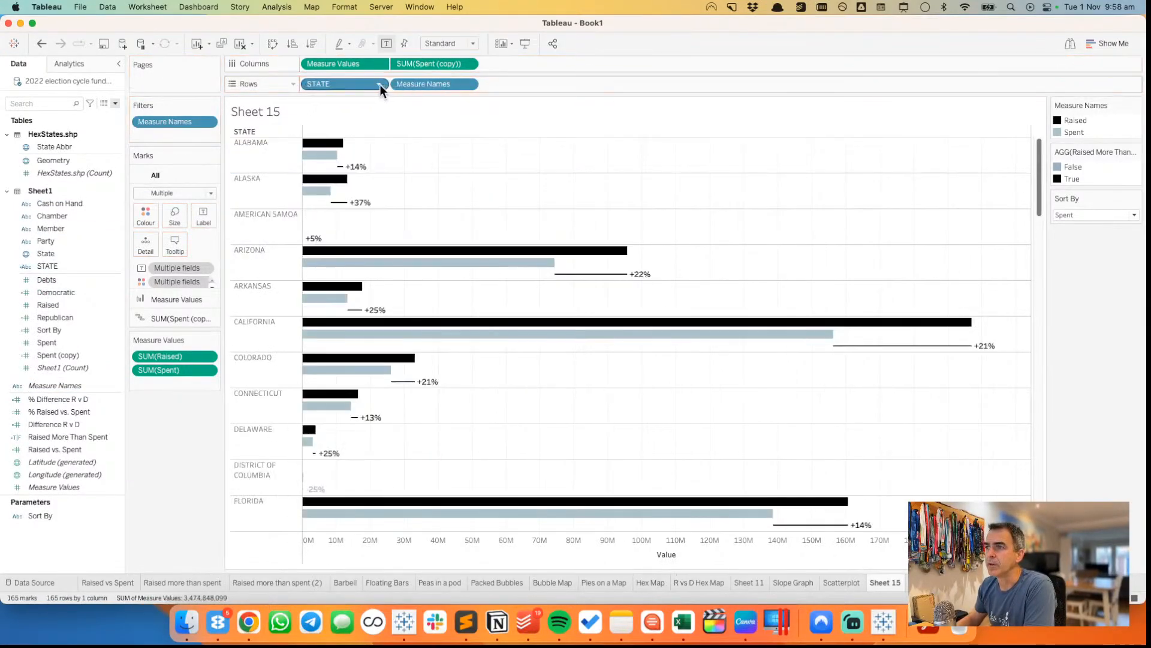
click(379, 85)
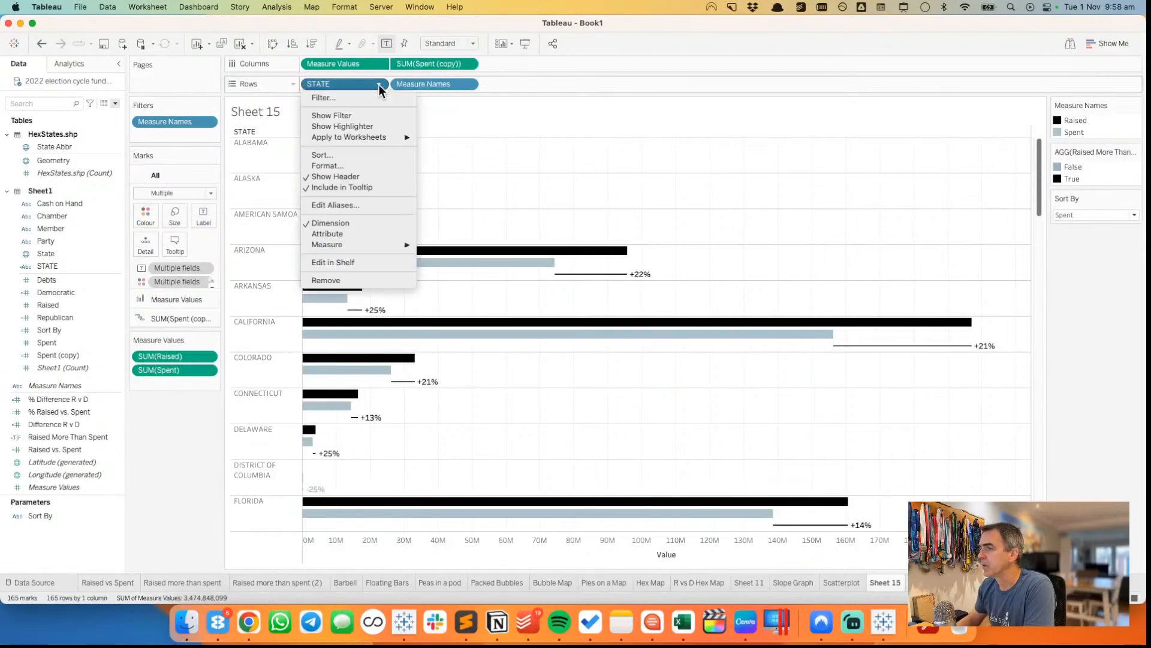
click(338, 154)
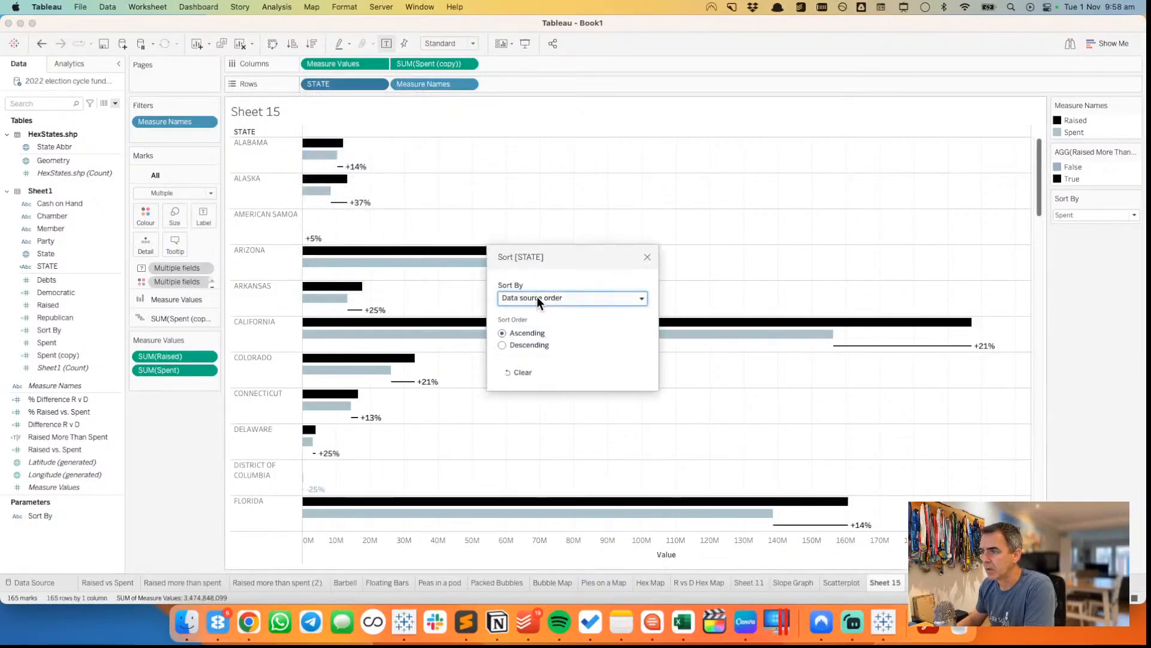
click(537, 297)
click(535, 329)
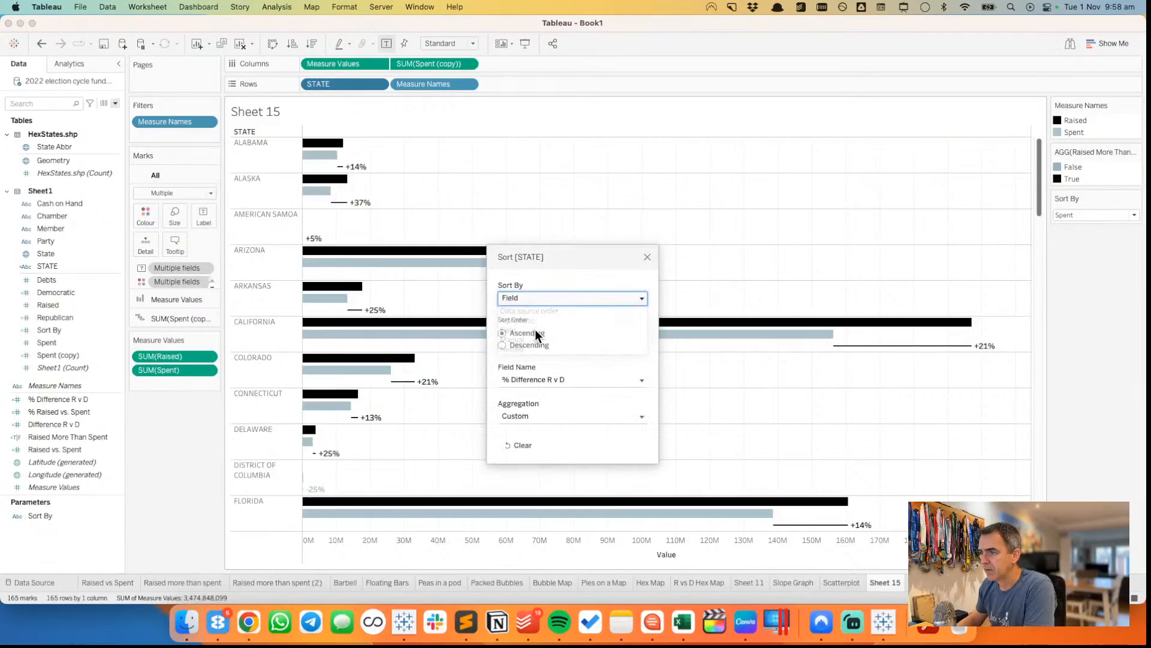
click(528, 379)
scroll(545, 492, down, 5)
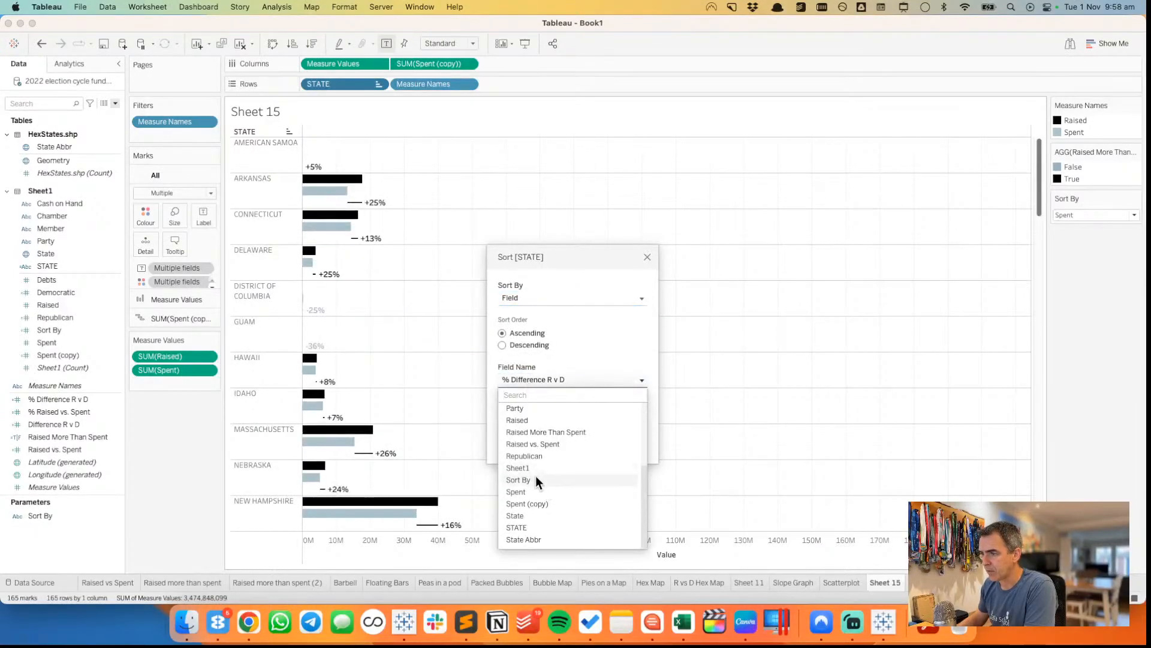
click(536, 478)
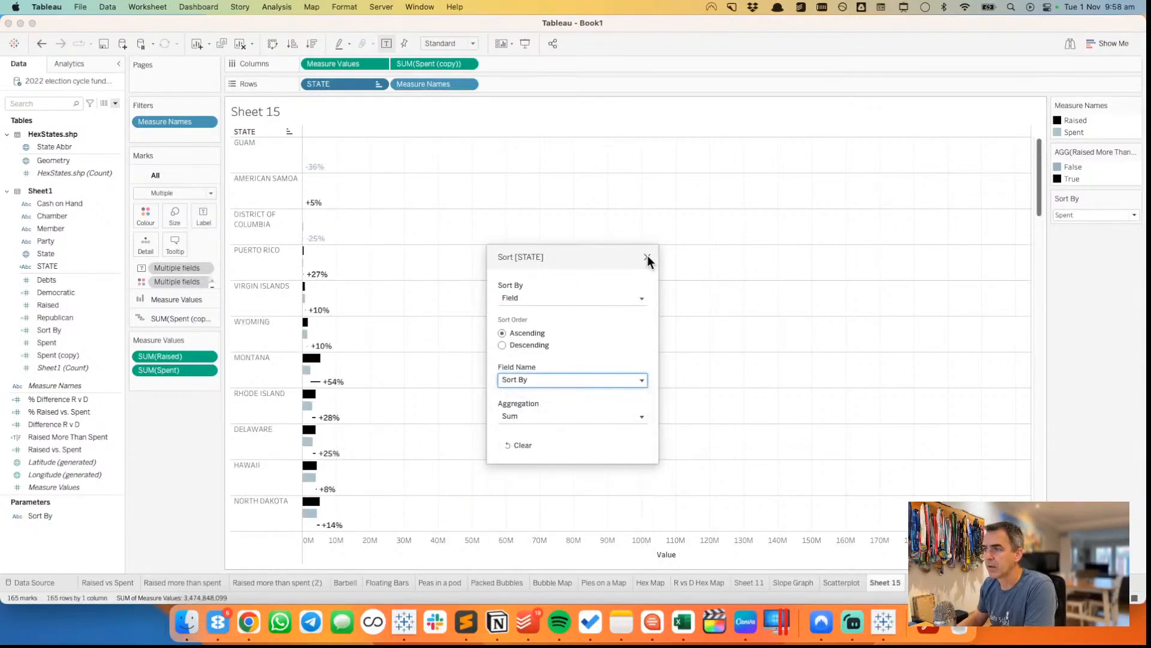
click(507, 347)
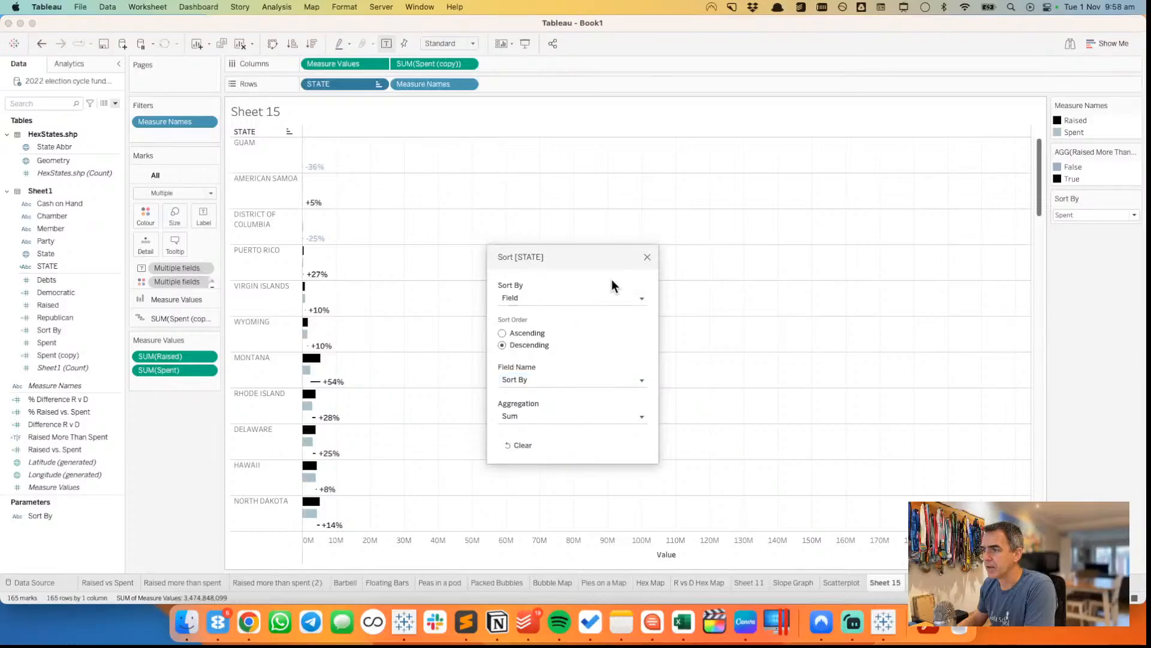
click(647, 257)
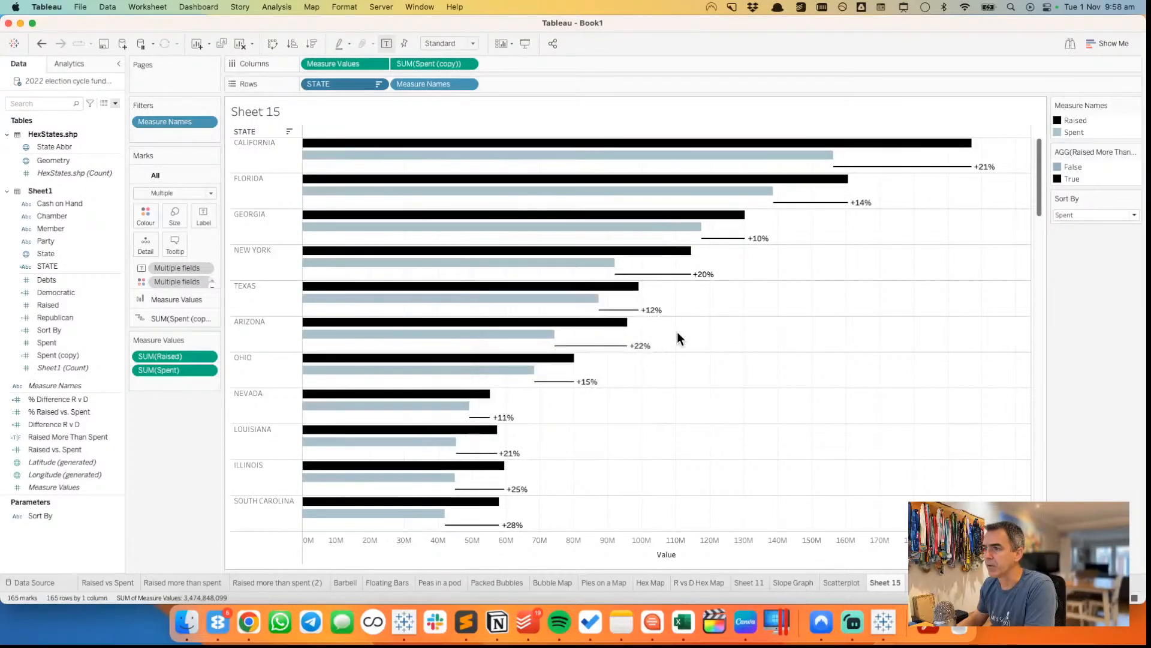
- Set the vertical alignment of the STATE row headers to middle
right_click(261, 187)
click(288, 235)
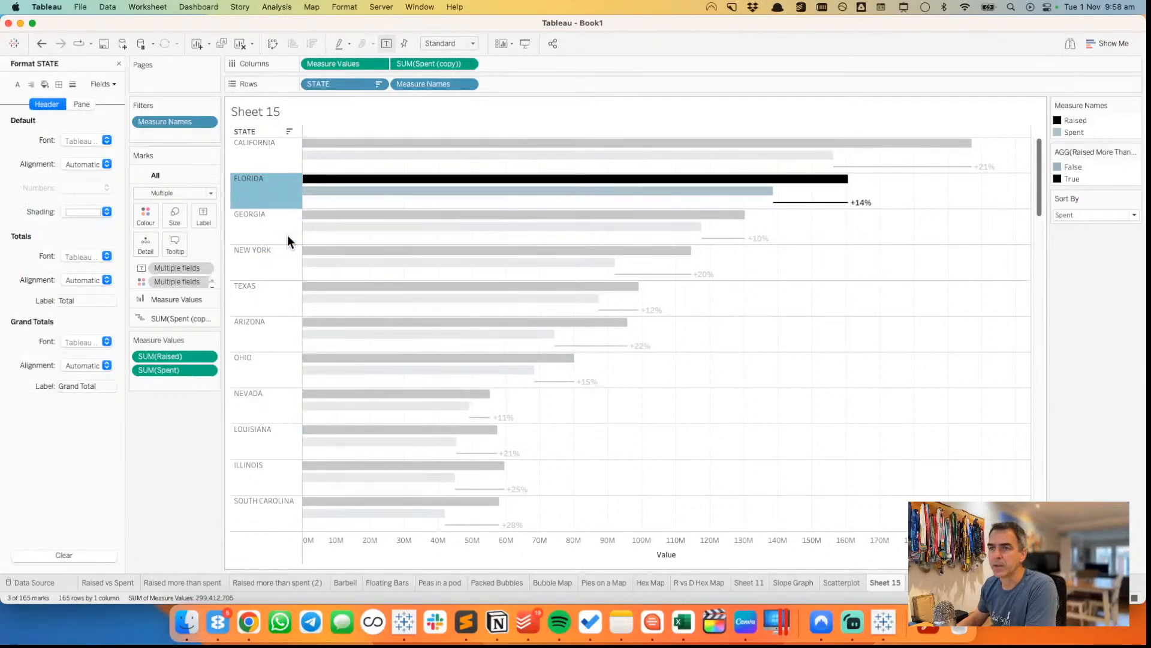
click(80, 164)
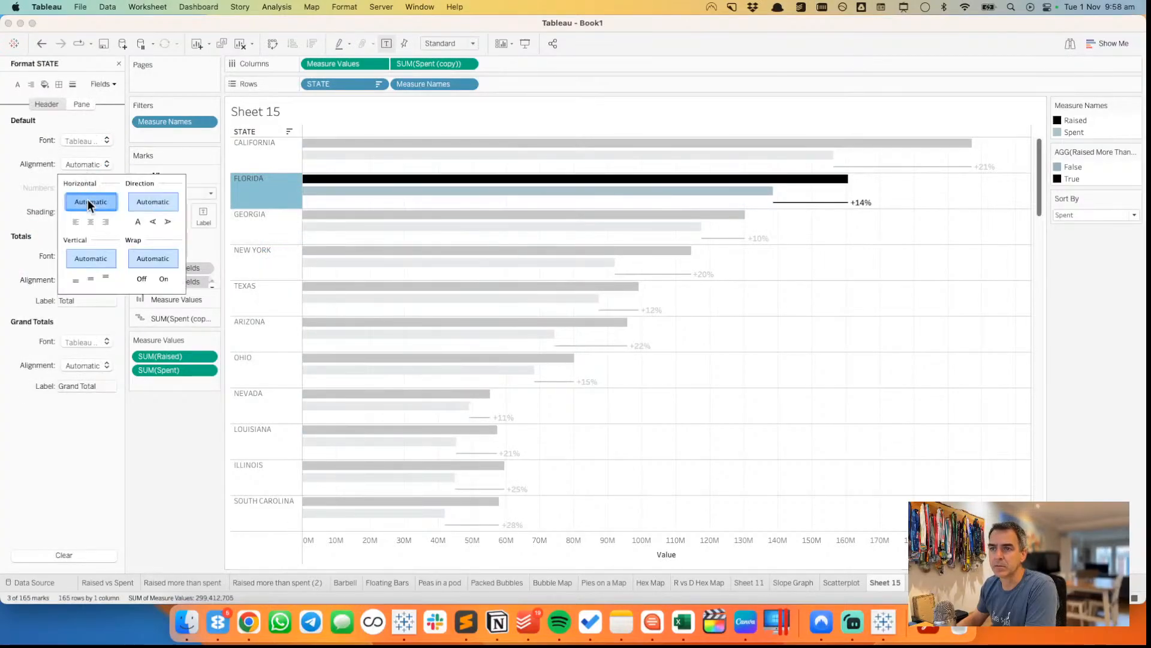
click(87, 275)
click(20, 207)
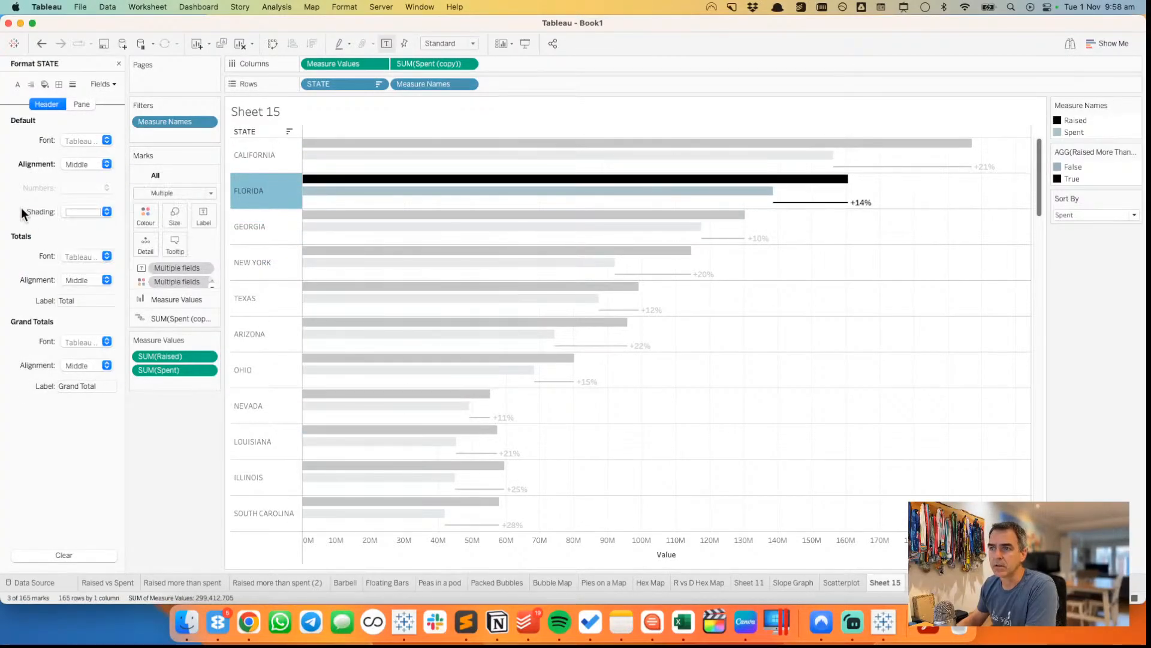
- Copy the worksheet formatting of the Growth of Internet Ad Spend bar chart from the other workbook and paste it onto Sheet 15
key(super+Tab)
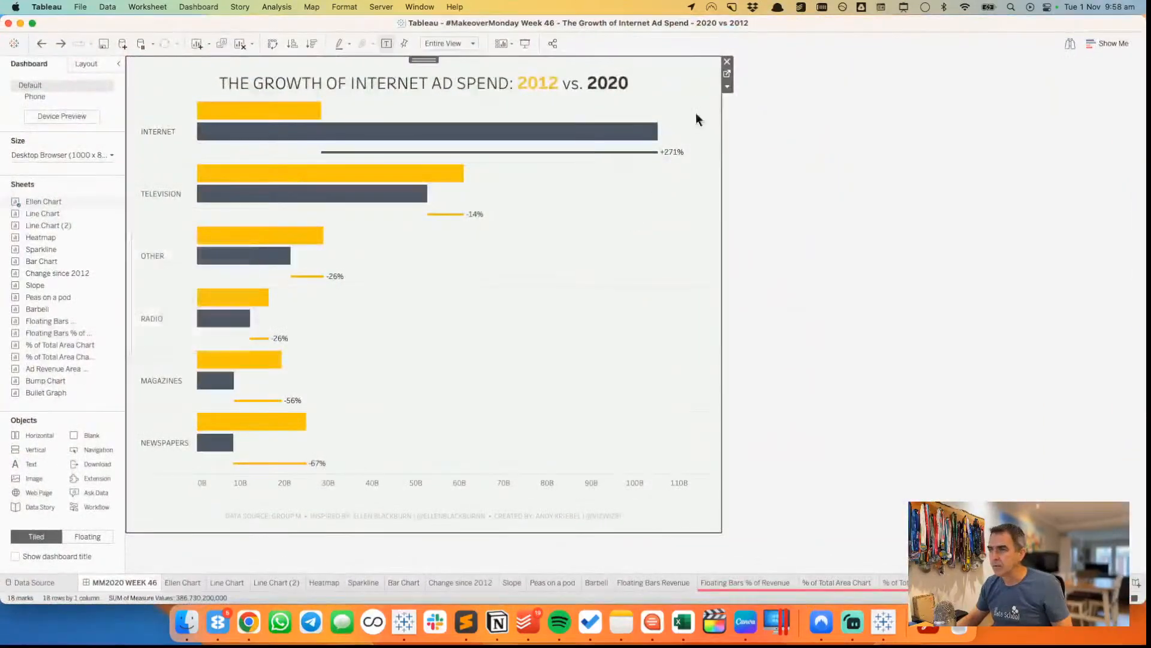
click(728, 74)
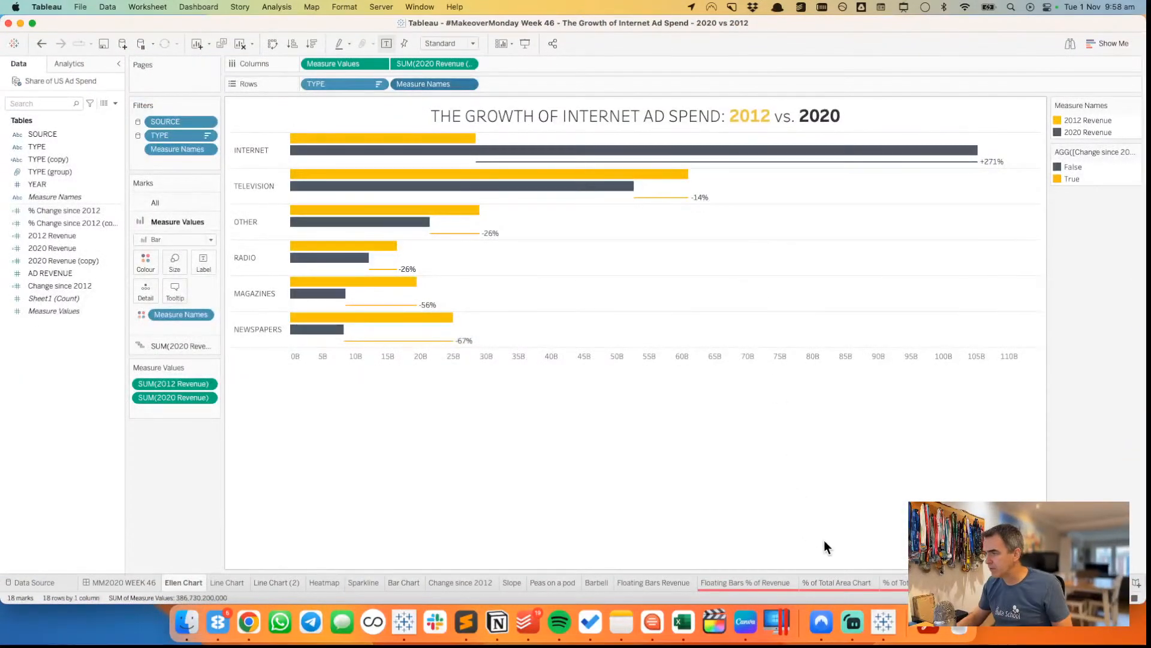
right_click(177, 579)
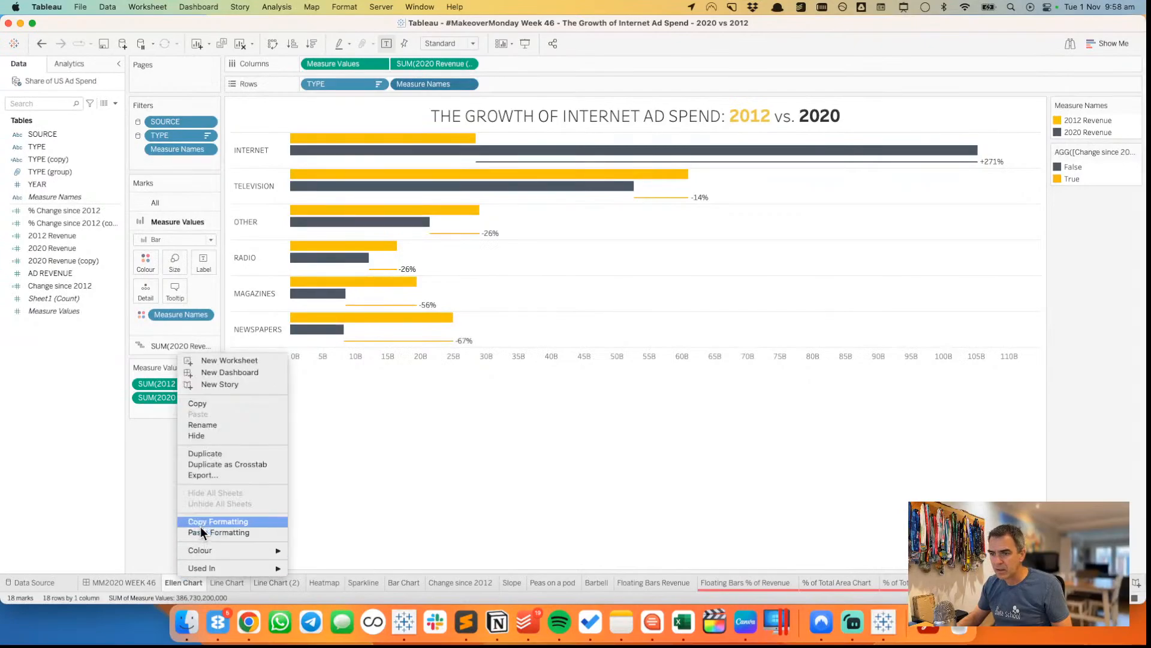
click(203, 521)
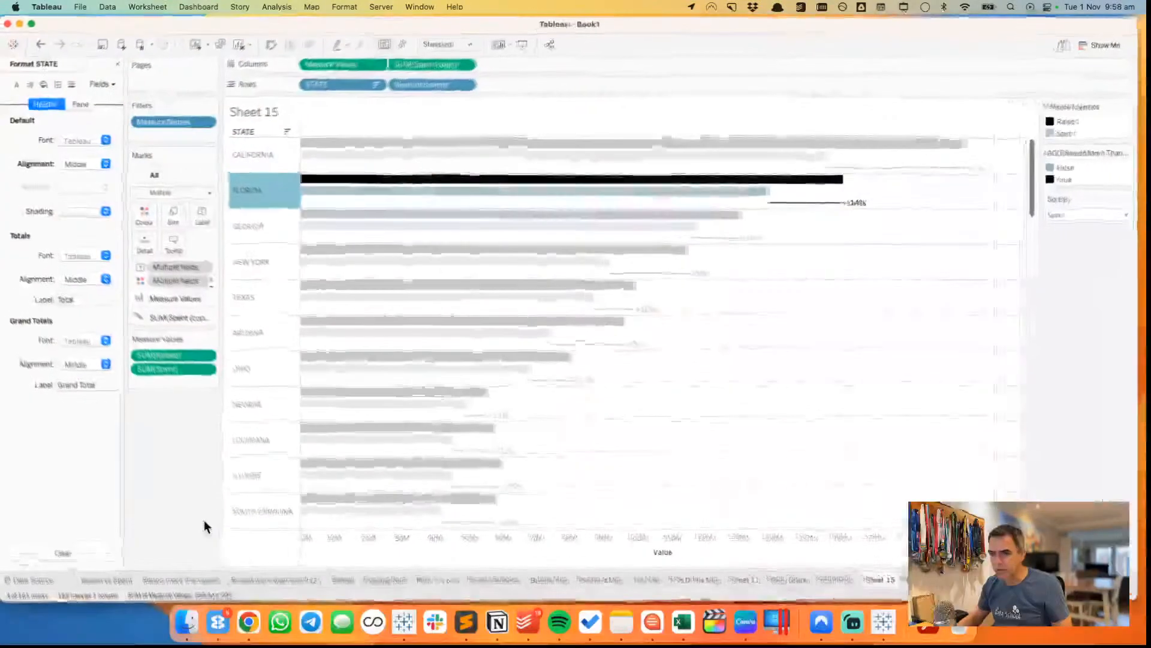
right_click(890, 578)
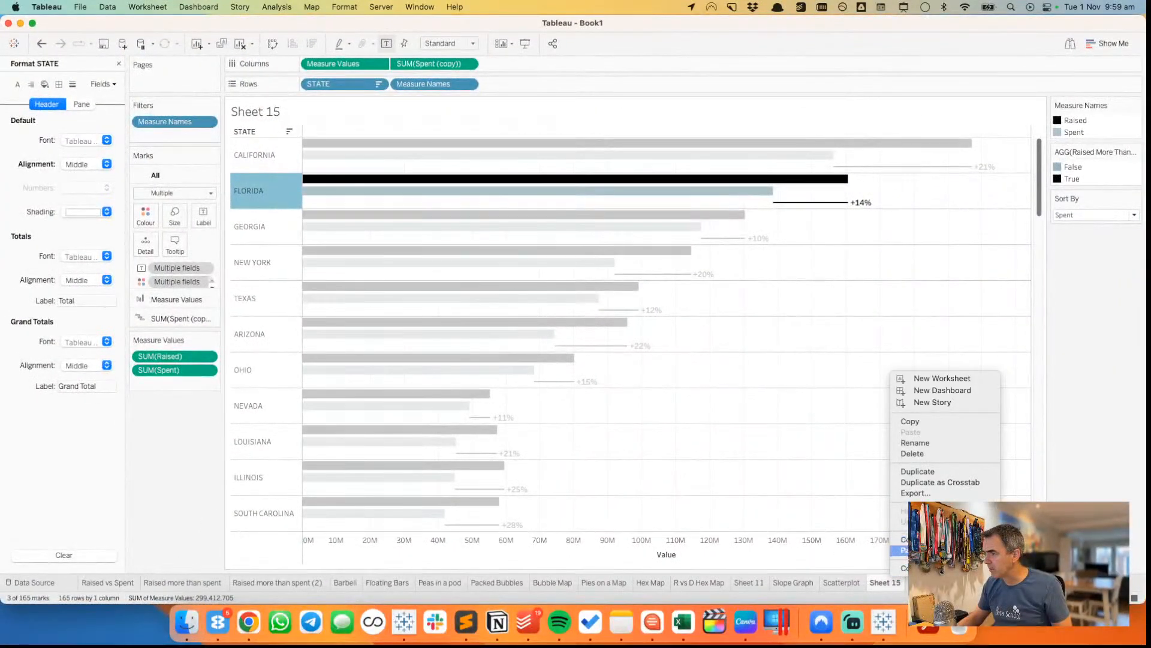
click(896, 538)
click(731, 388)
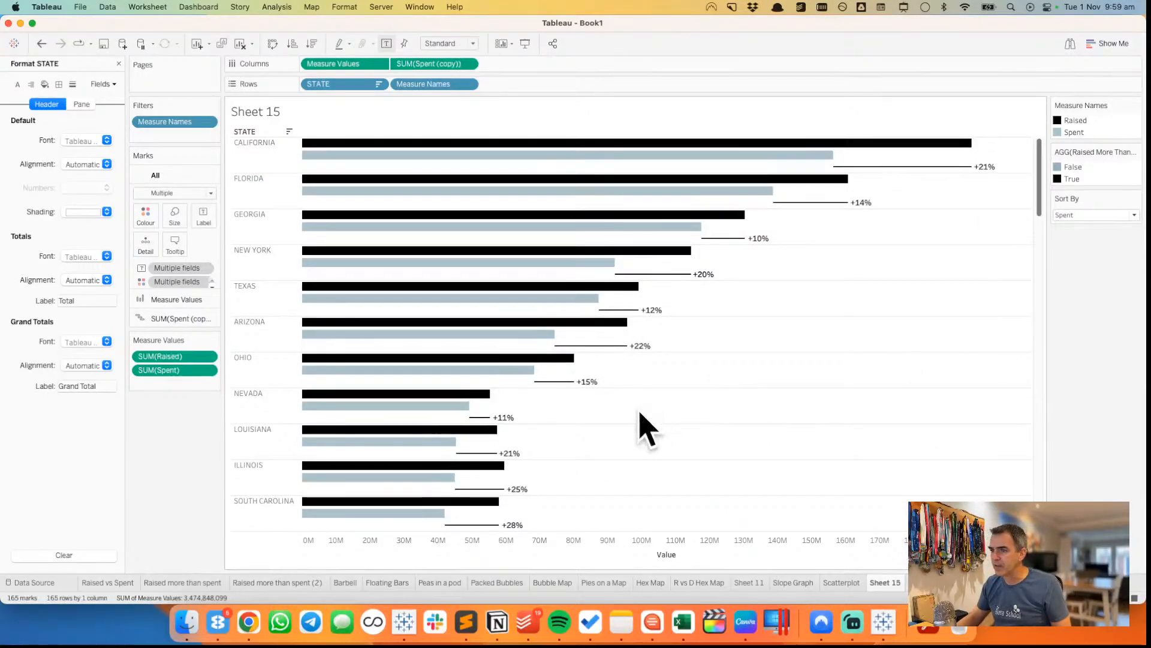
- Align the STATE row headers vertically to the middle of each state's bars
right_click(253, 403)
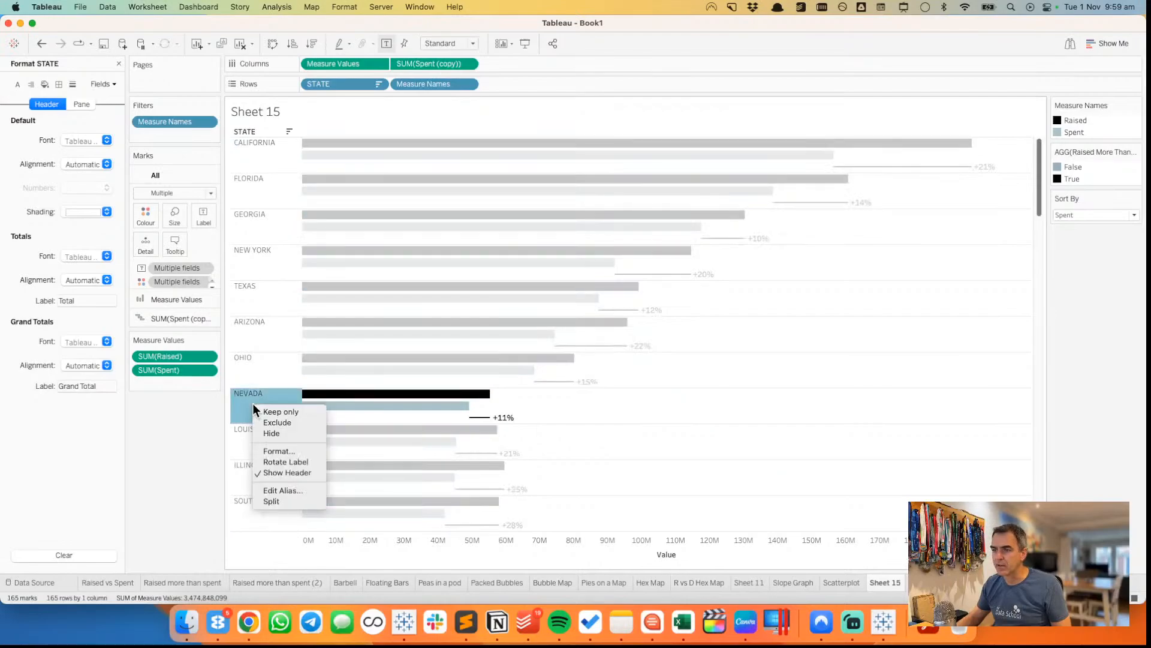
click(279, 450)
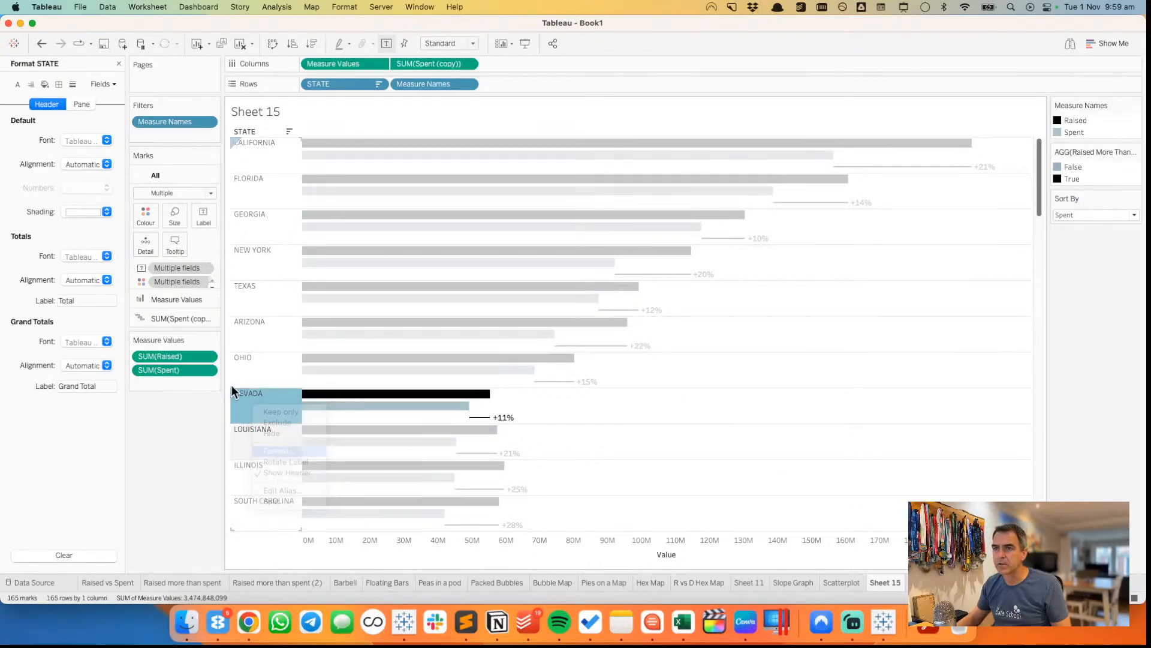
click(80, 164)
click(90, 279)
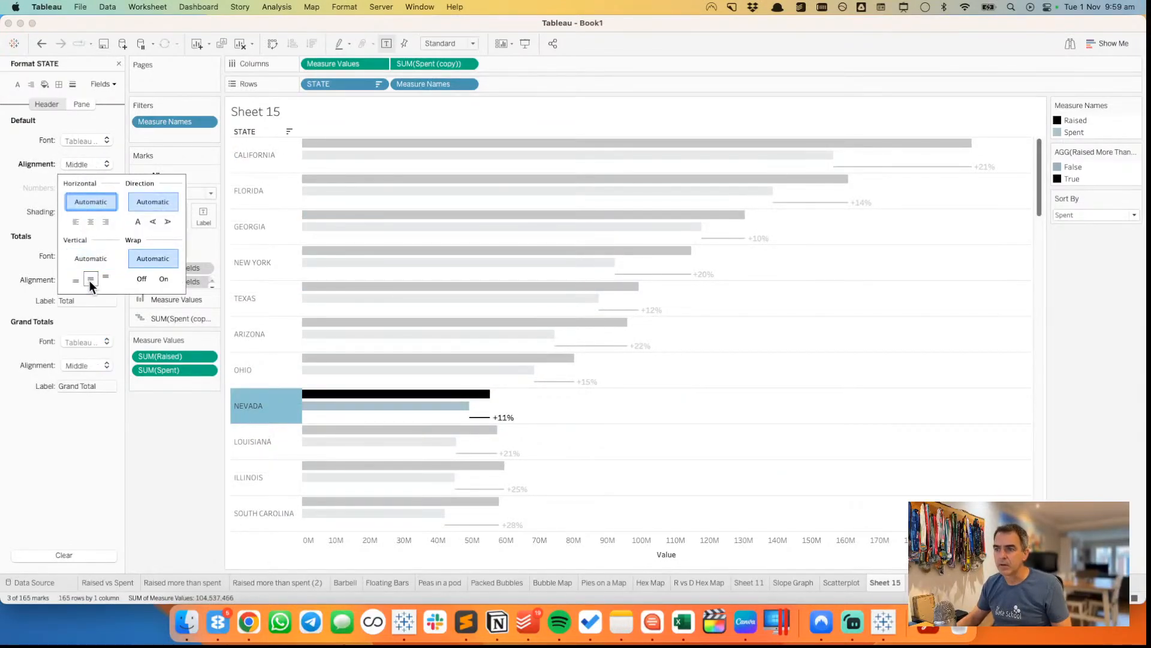
key(Escape)
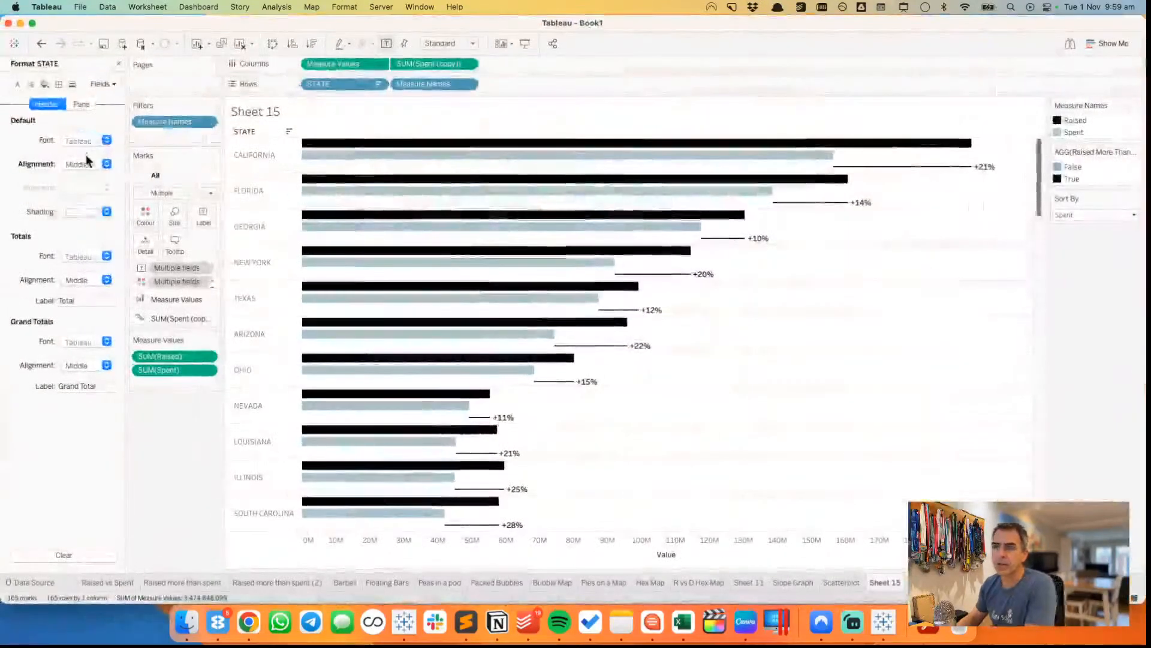
- Give the STATE header font a darker colour and hide the field labels for rows
click(85, 140)
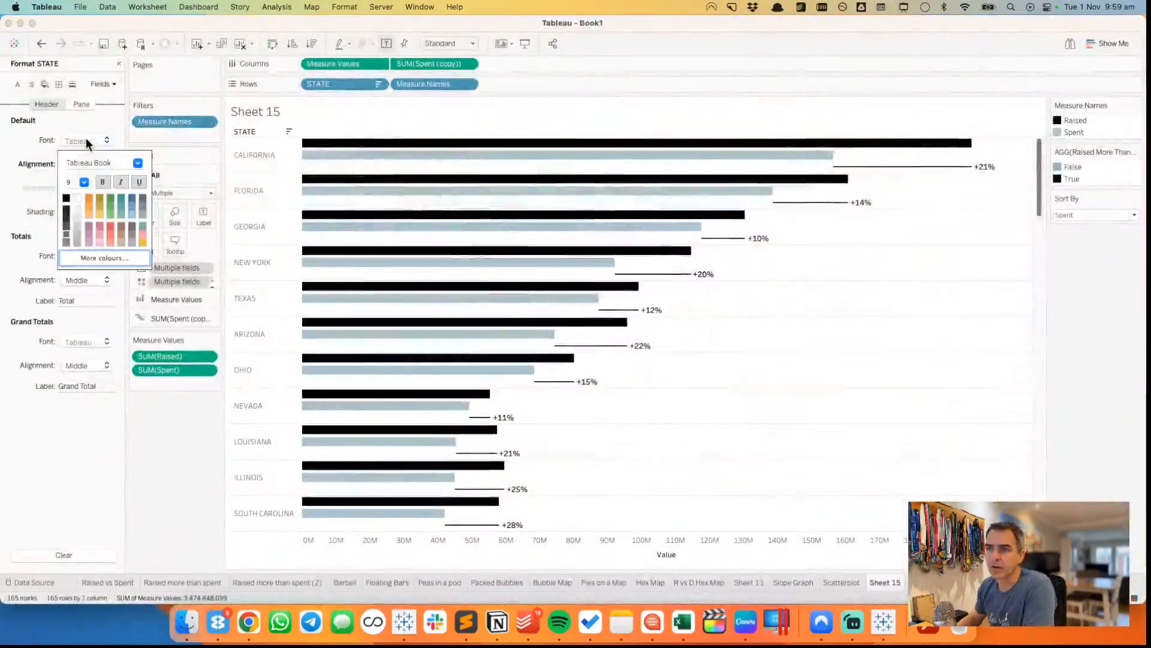
click(67, 216)
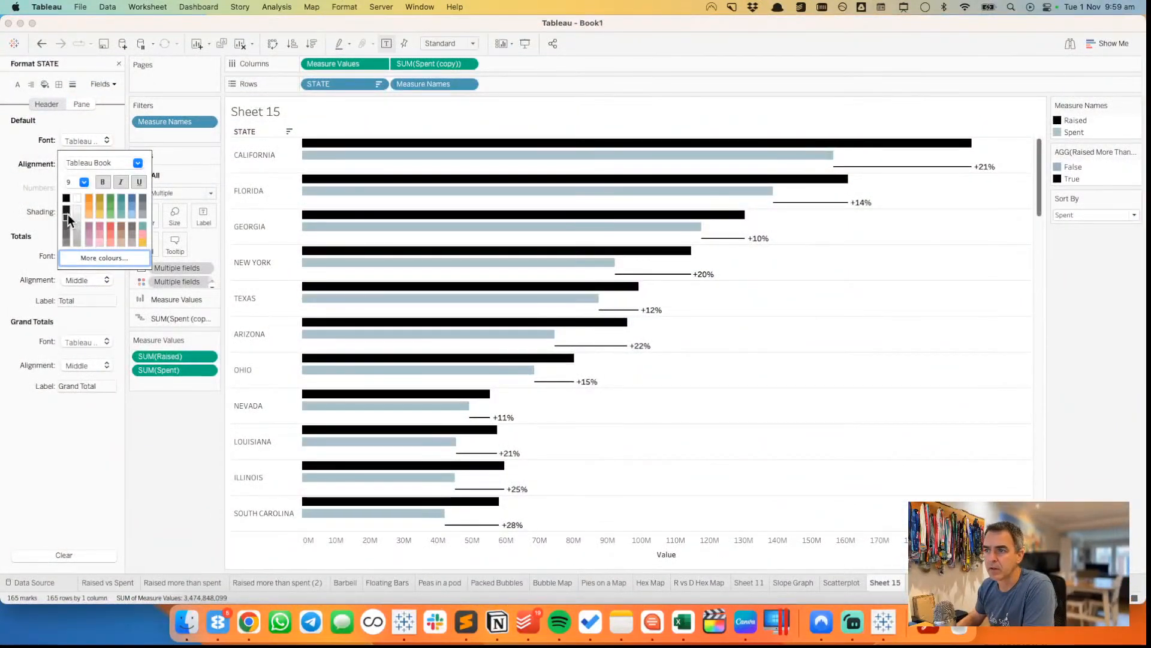
click(696, 408)
right_click(244, 131)
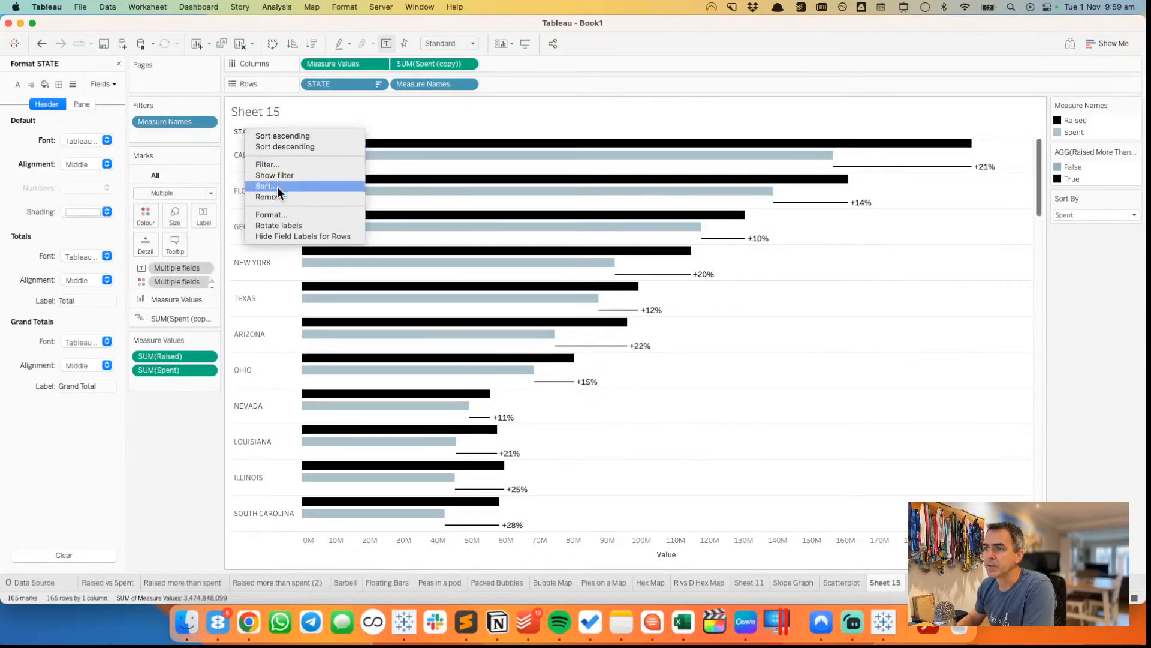
click(278, 236)
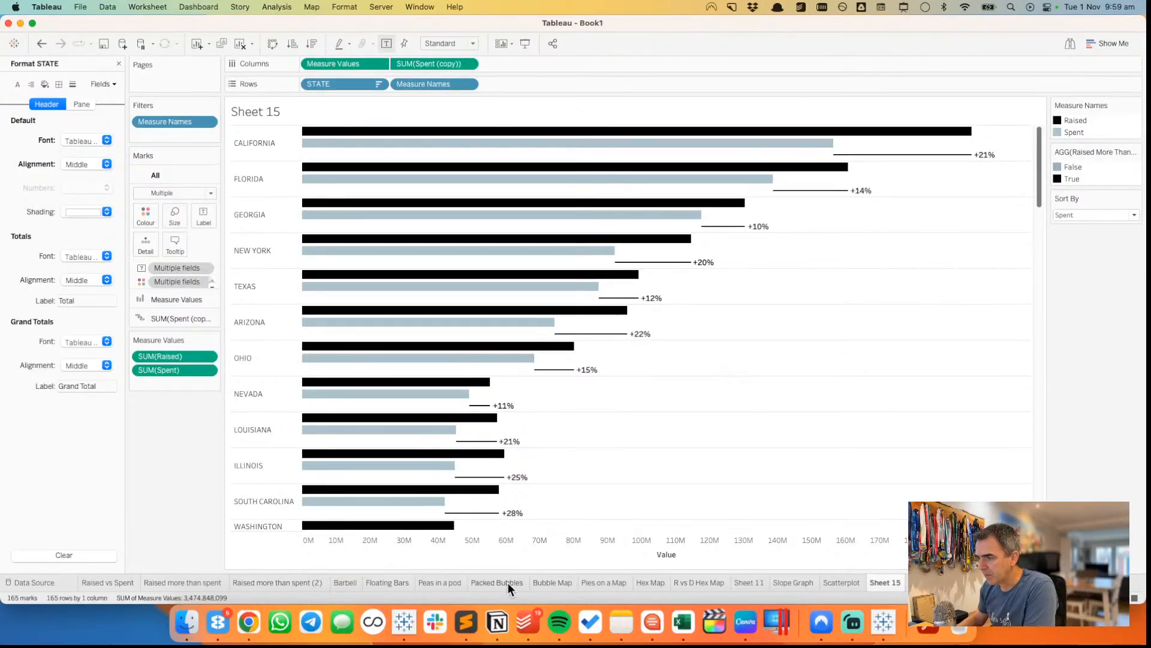
- Duplicate the R vs D Hex Map worksheet
click(694, 582)
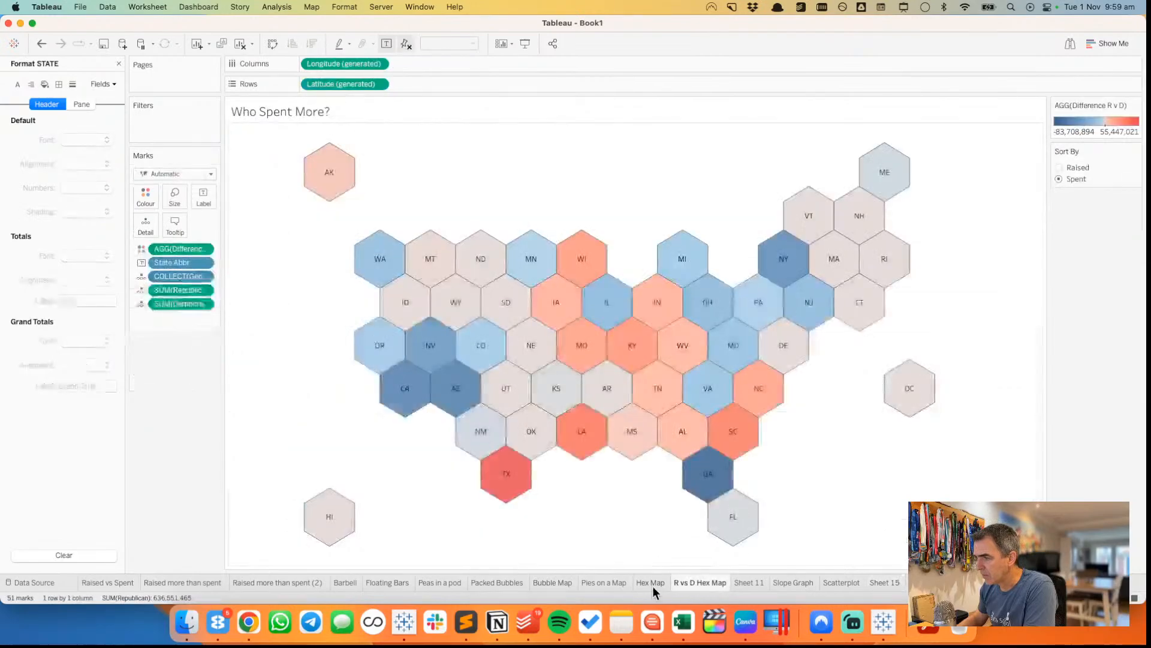
click(650, 583)
click(695, 581)
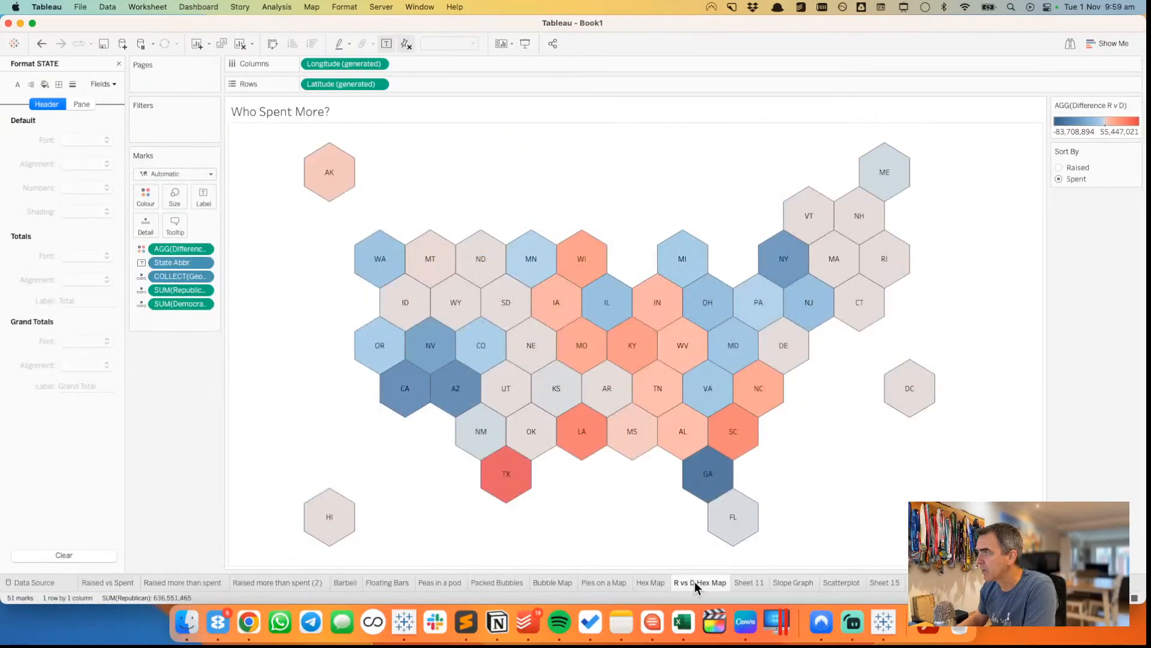
right_click(694, 581)
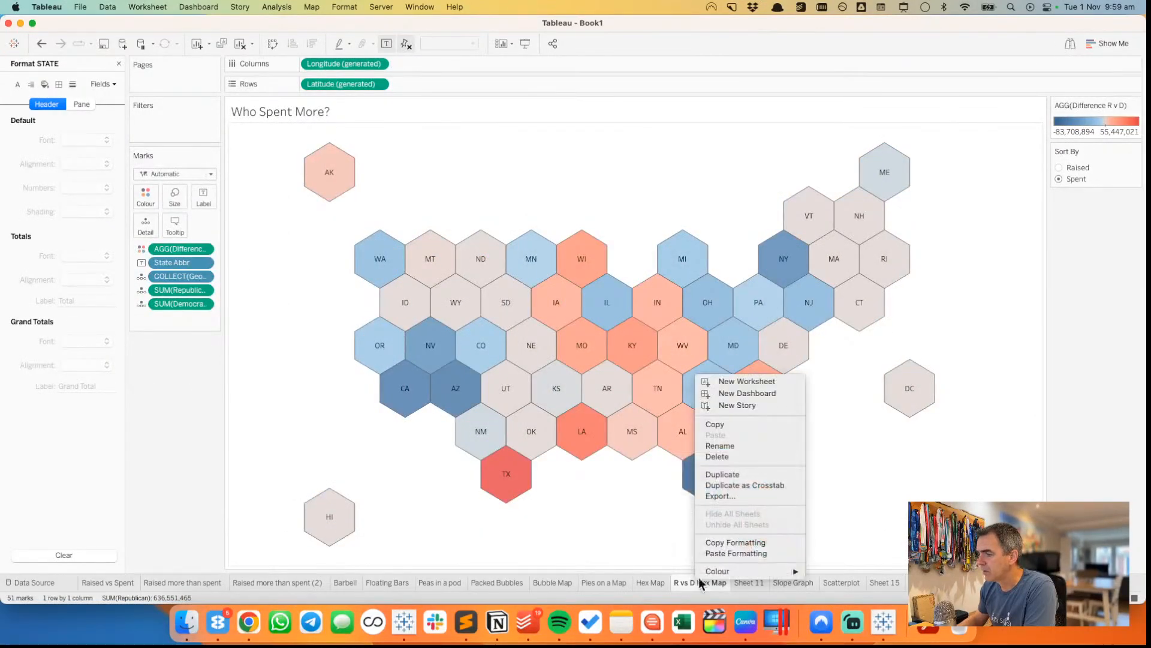
click(723, 473)
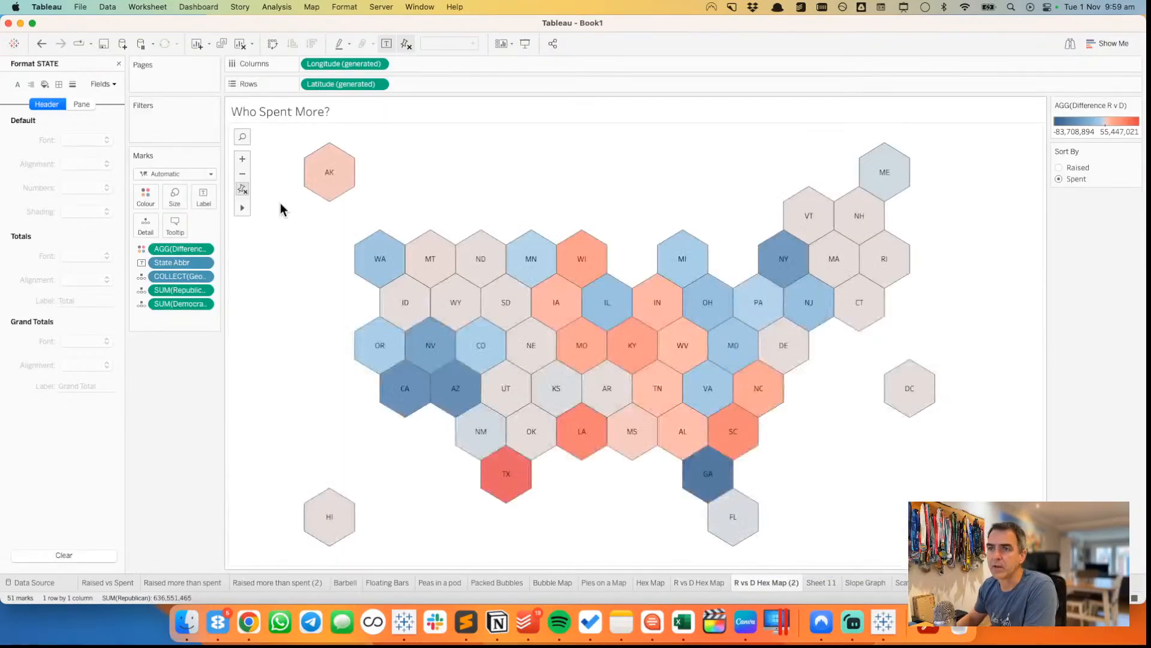
- Remove the Republican and Democratic sums from the duplicated hex map's marks and colour the hexagons by Raised vs. Spent
click(119, 64)
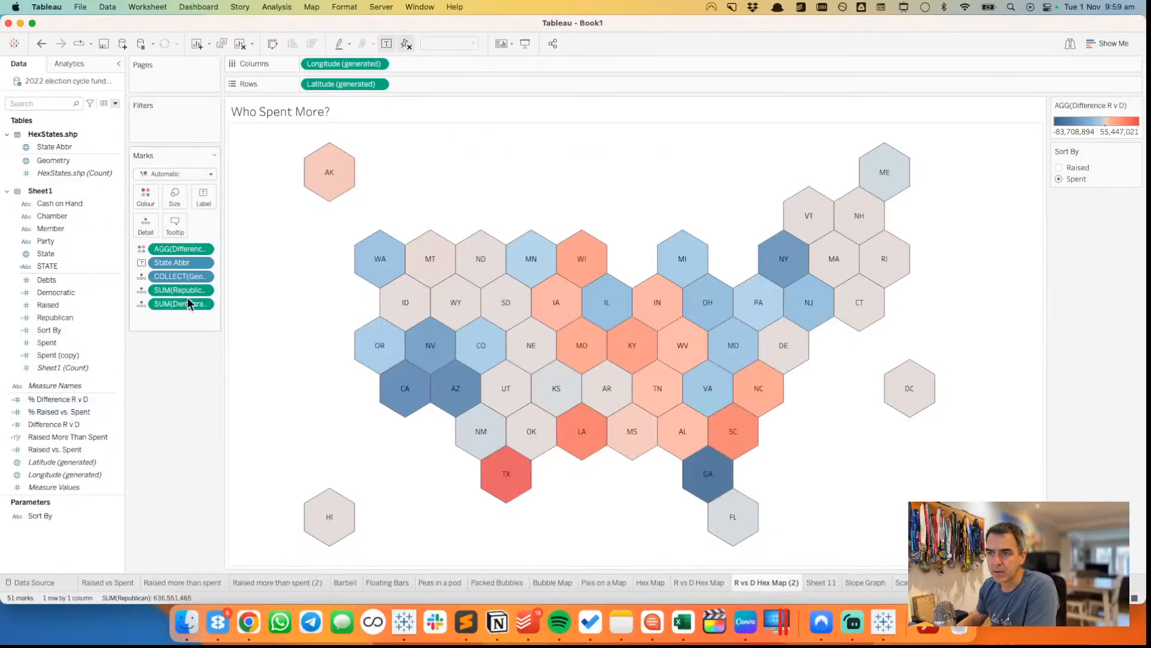
drag(171, 293, 74, 399)
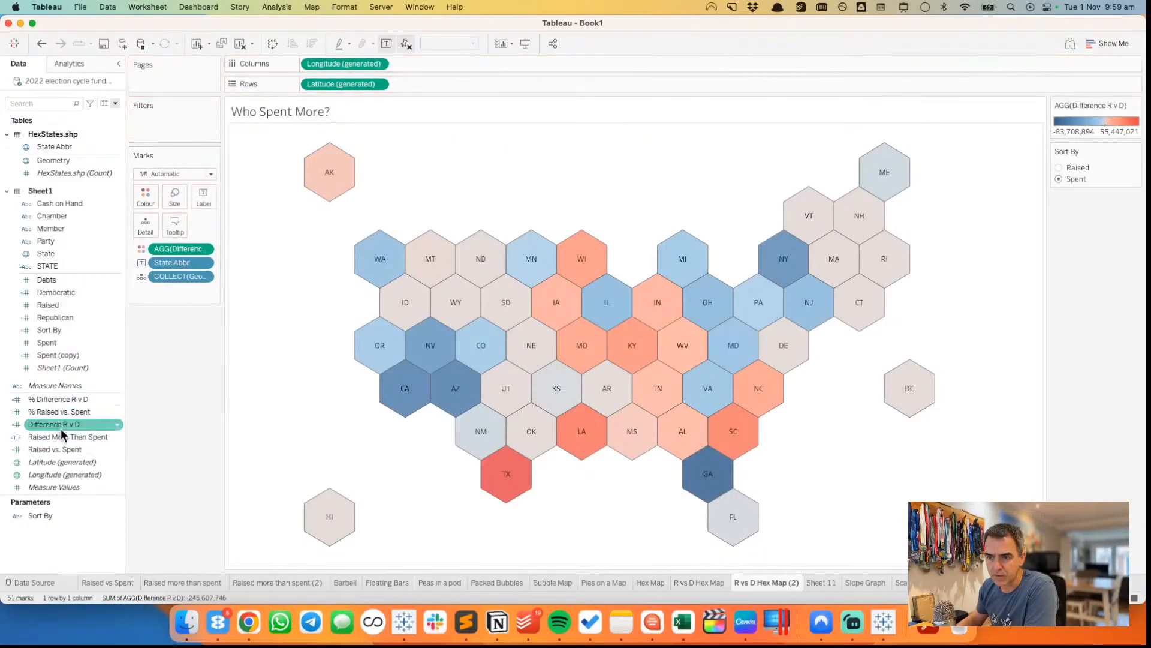
drag(63, 449, 183, 249)
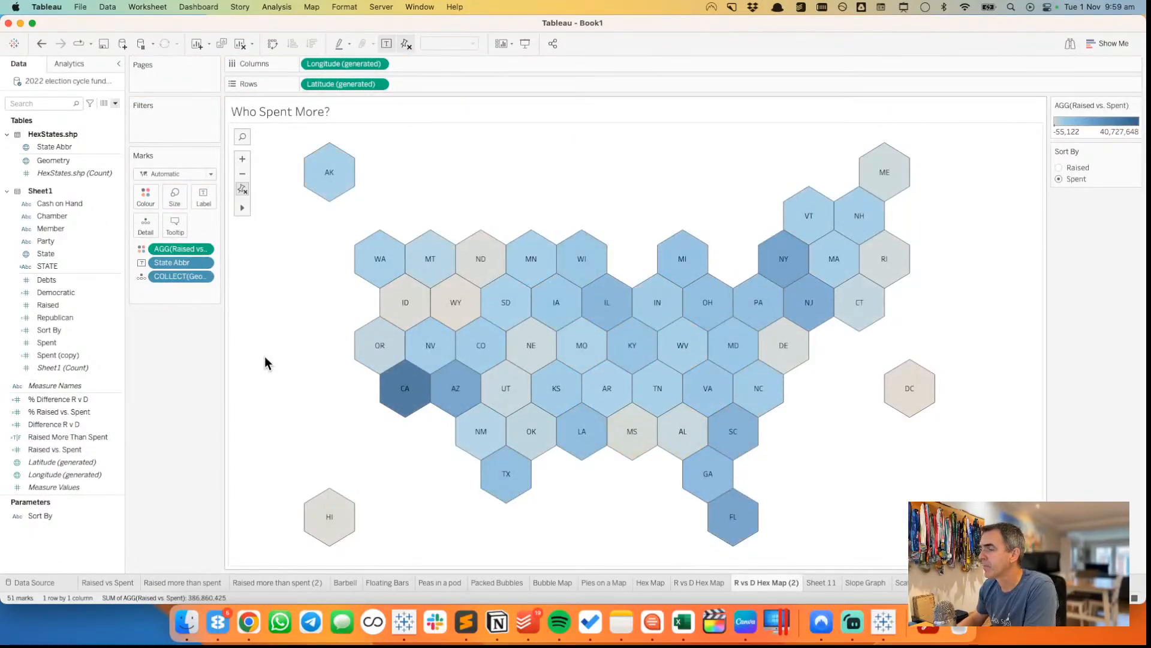
- Centre the Raised vs. Spent colour scale at 0 and change its high-end colour to near-black
double_click(1076, 133)
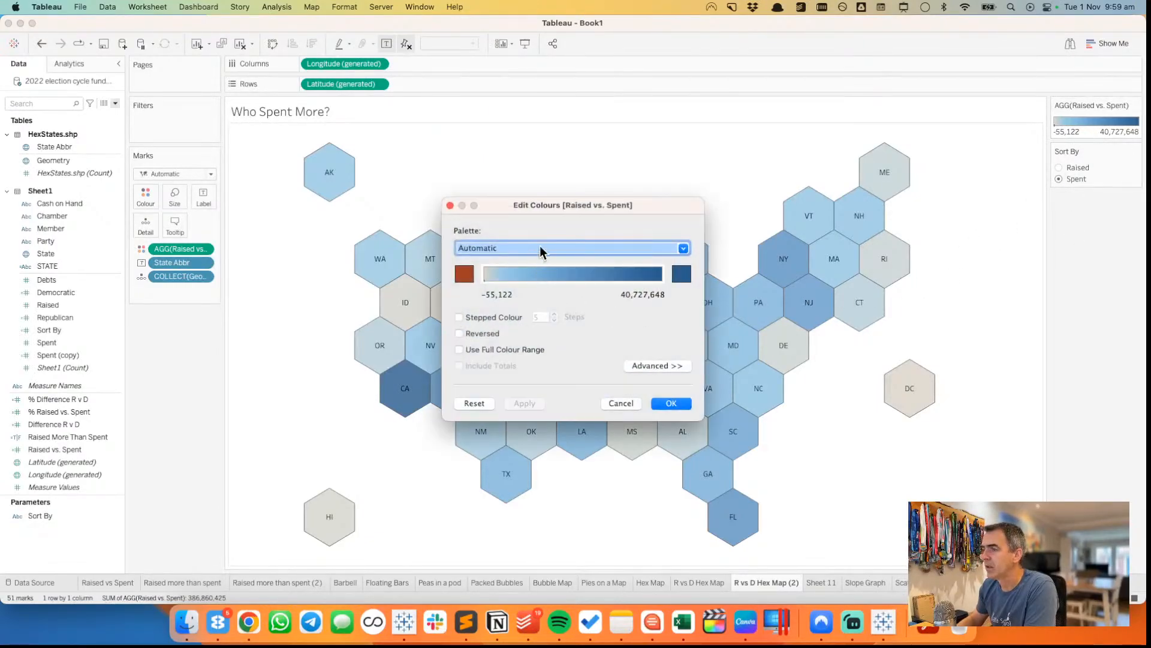
click(645, 366)
click(460, 433)
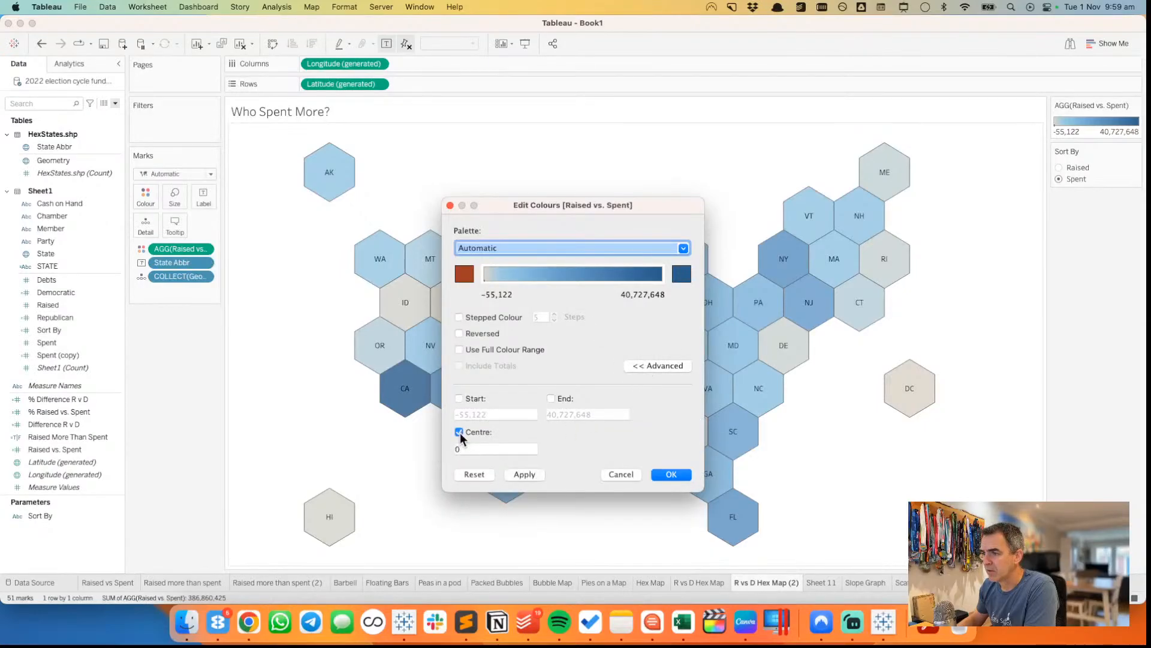
click(682, 274)
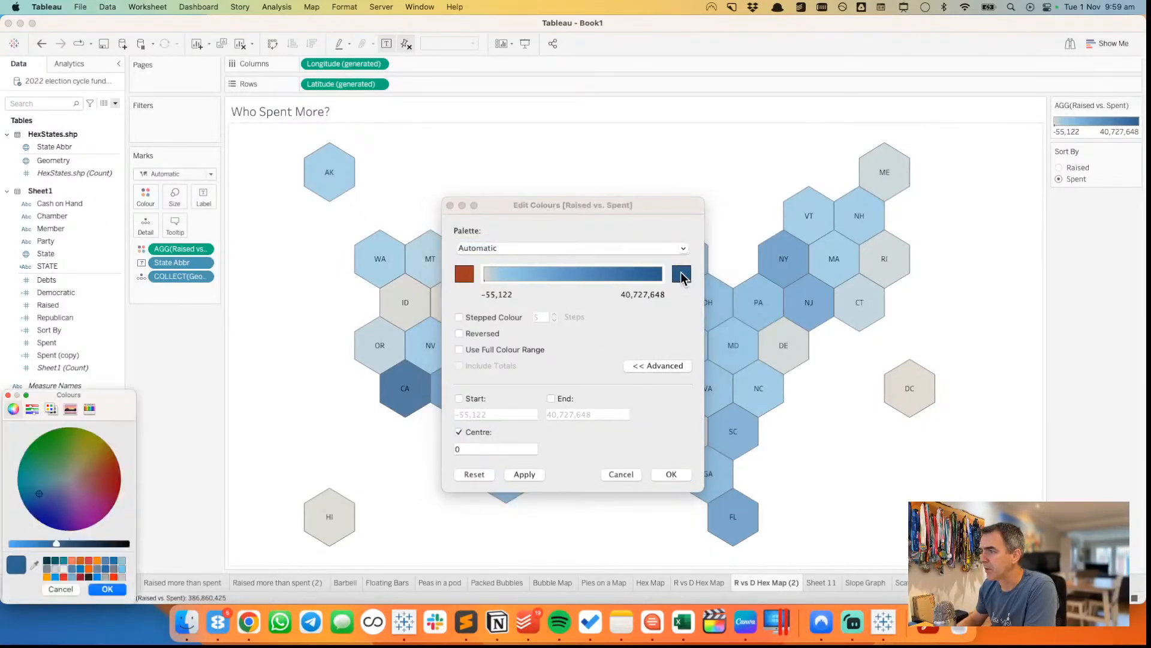
click(91, 575)
click(111, 588)
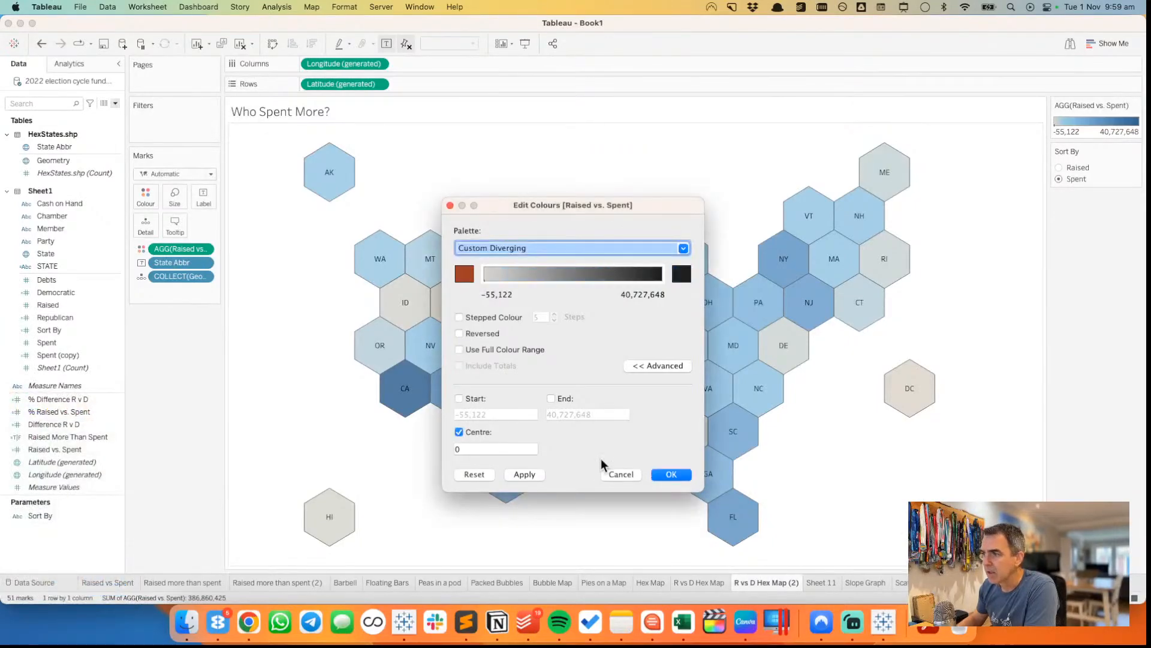
click(671, 474)
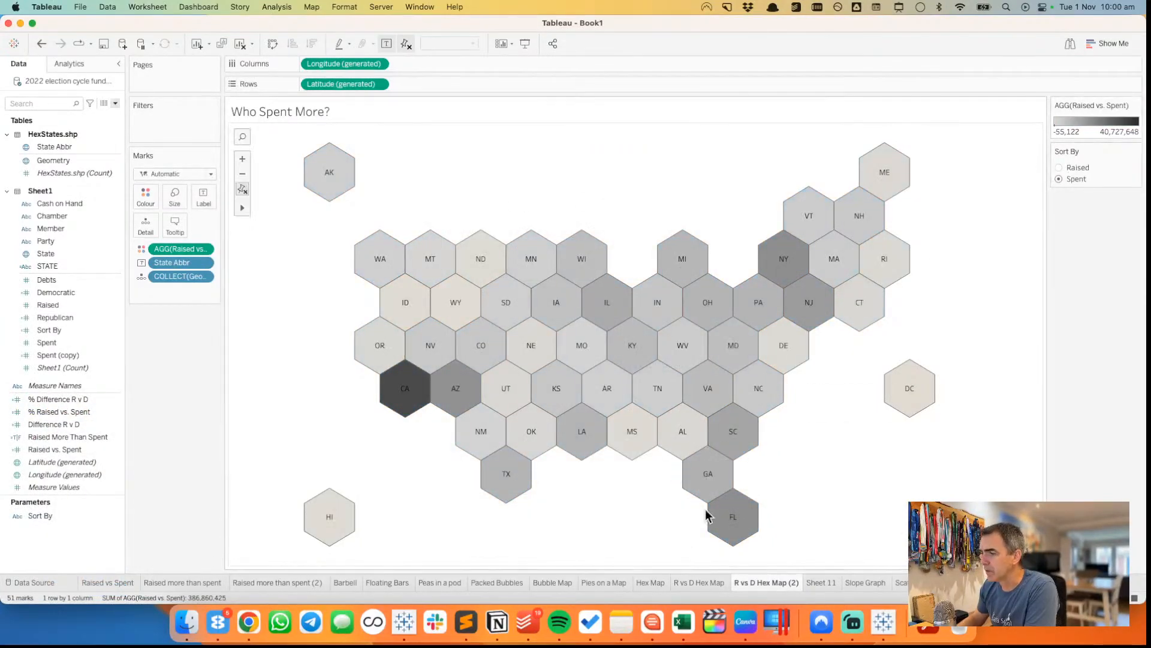
- On Sheet 15, look up the RGB and hex values of the False colour used for Raised More Than Spent
click(813, 581)
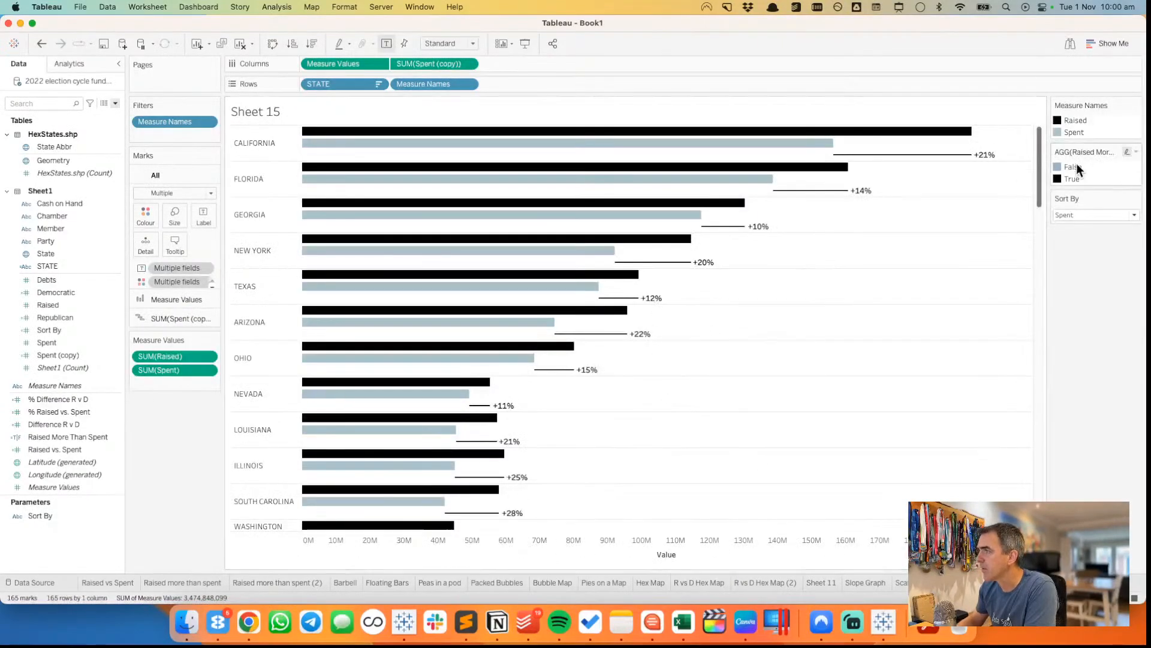
double_click(1089, 168)
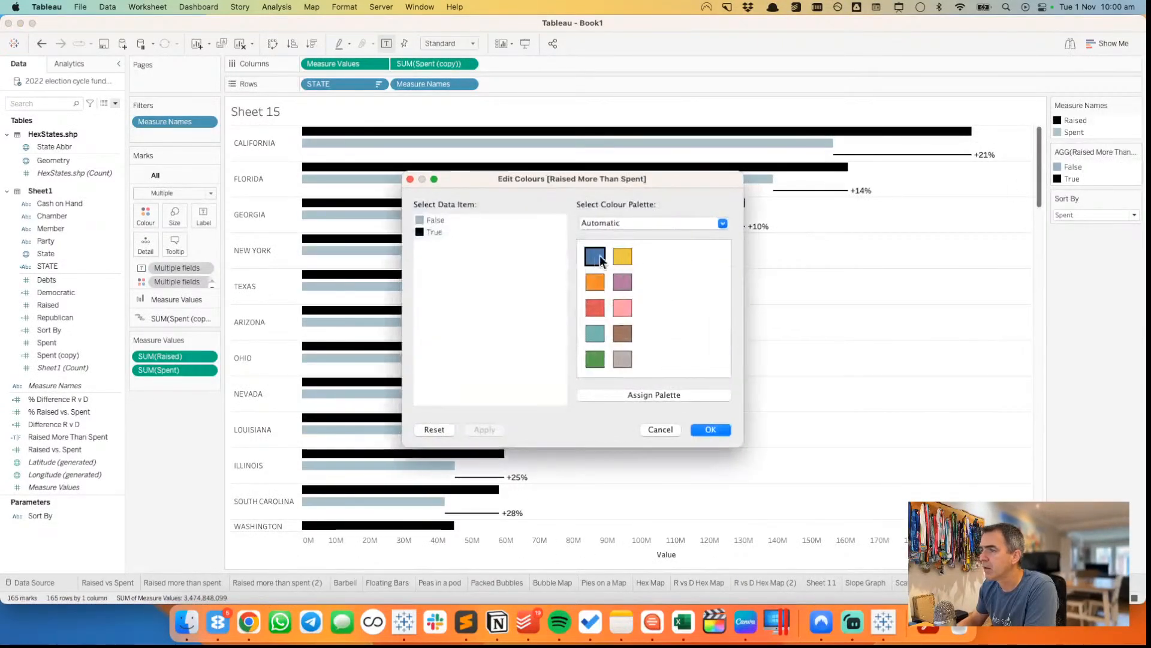
double_click(420, 220)
drag(93, 399, 186, 227)
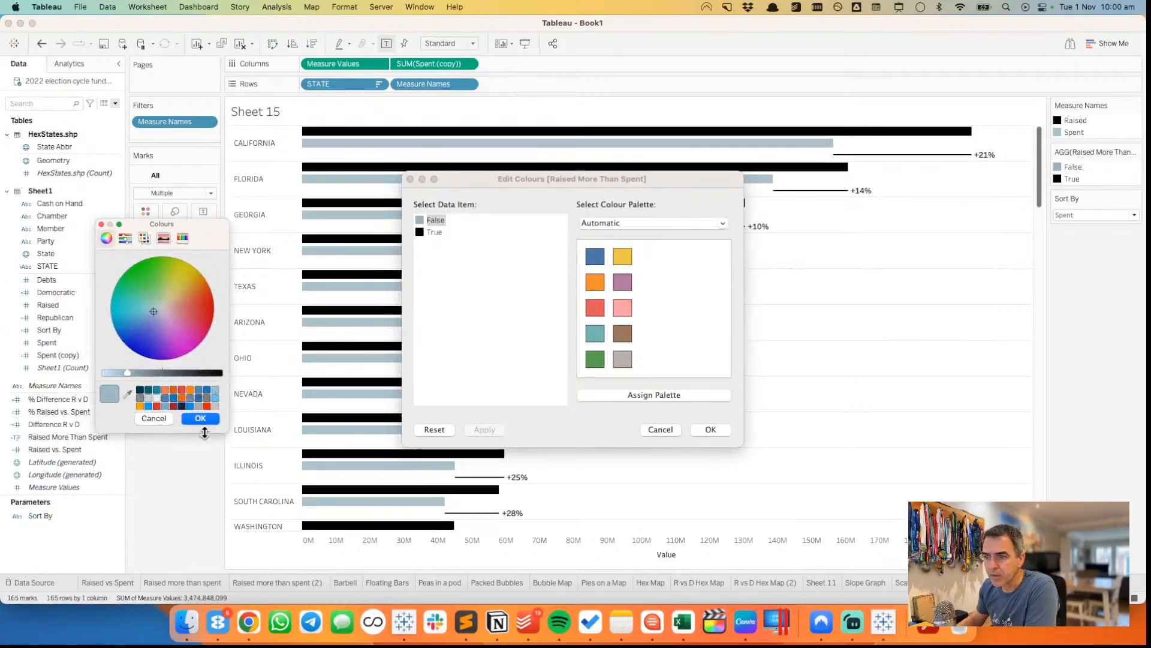
drag(205, 433, 207, 504)
click(125, 238)
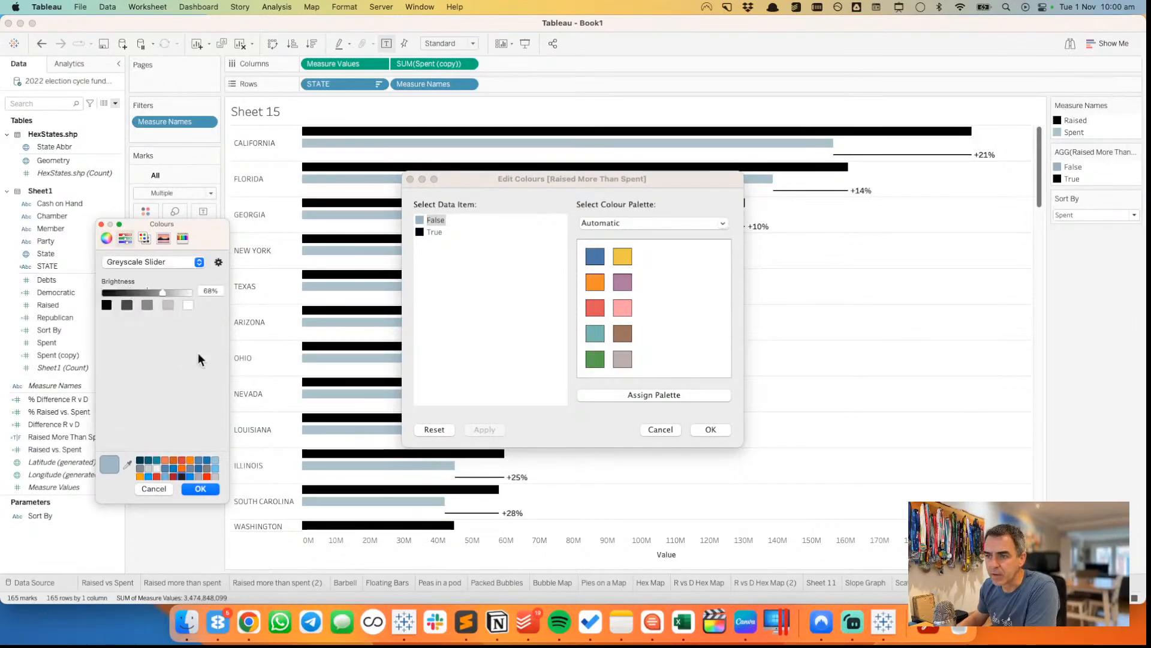
click(139, 260)
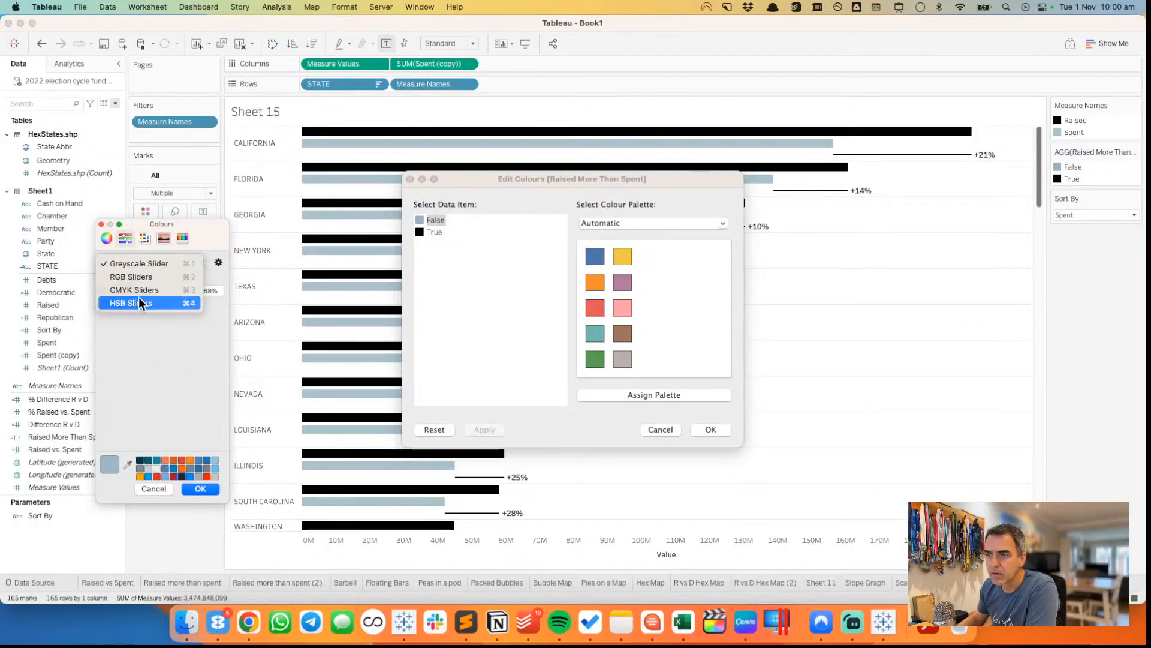
click(136, 279)
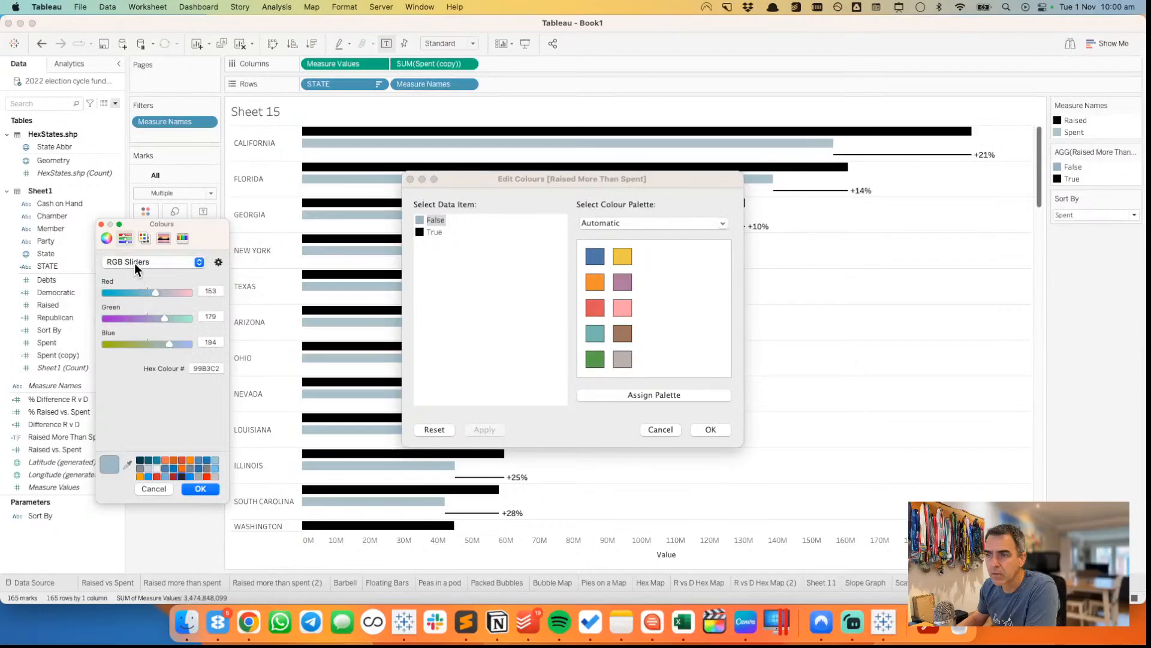
- Copy the hex code of the False colour for Raised More Than Spent and close its colour settings without changes
double_click(208, 367)
right_click(208, 367)
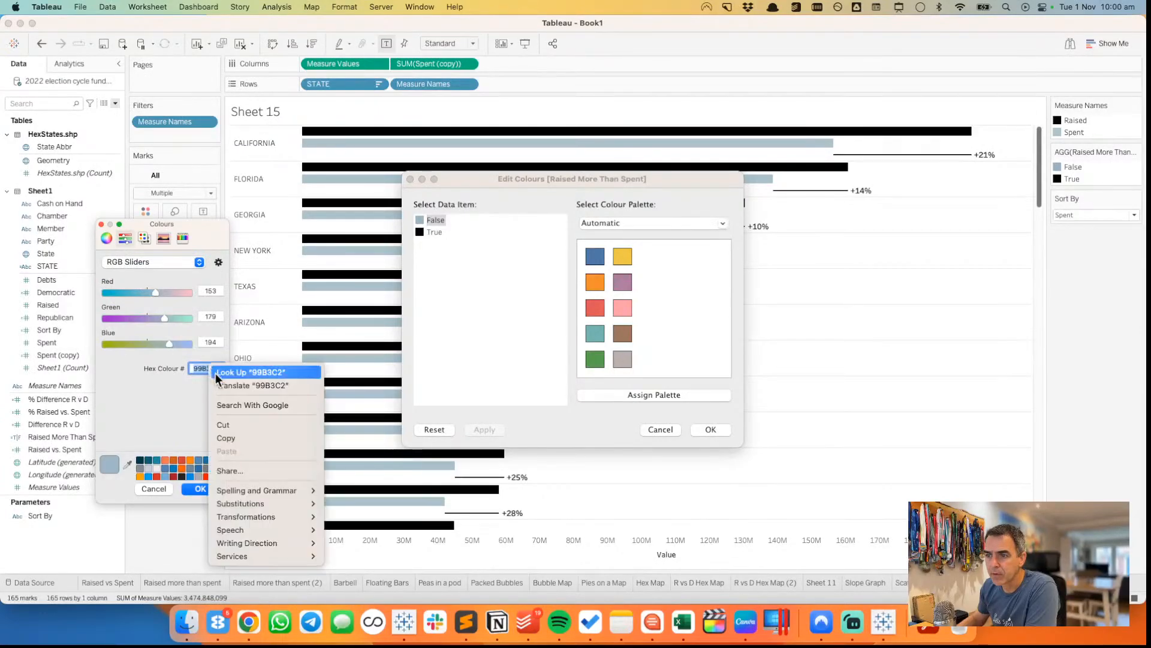
click(227, 438)
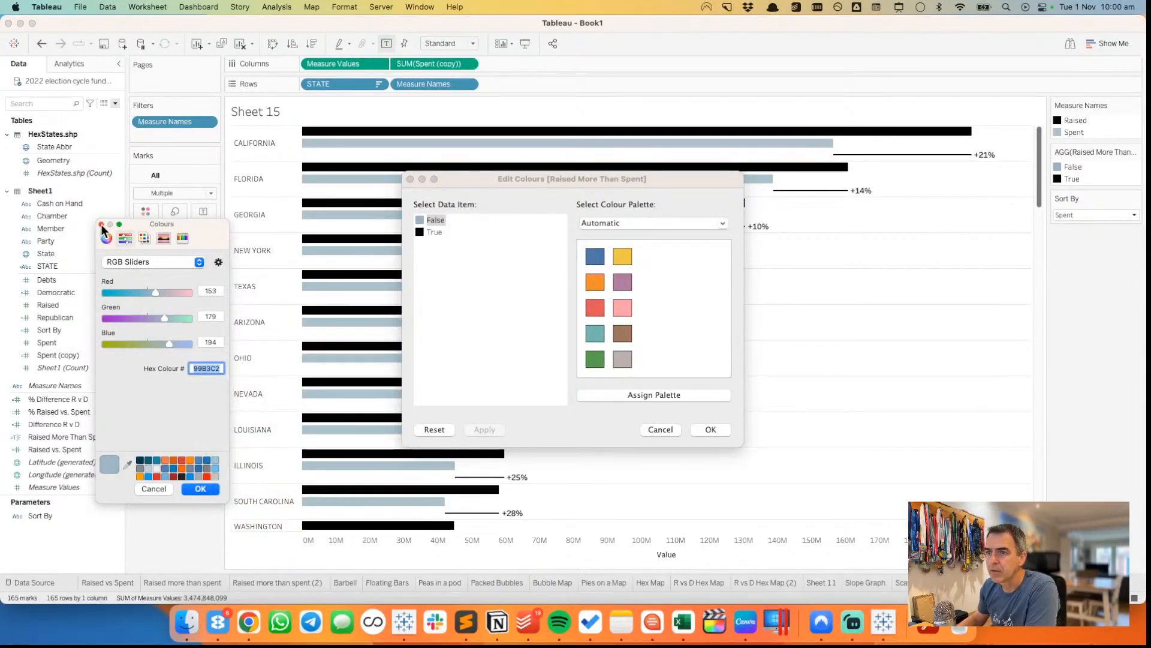
click(101, 224)
click(660, 429)
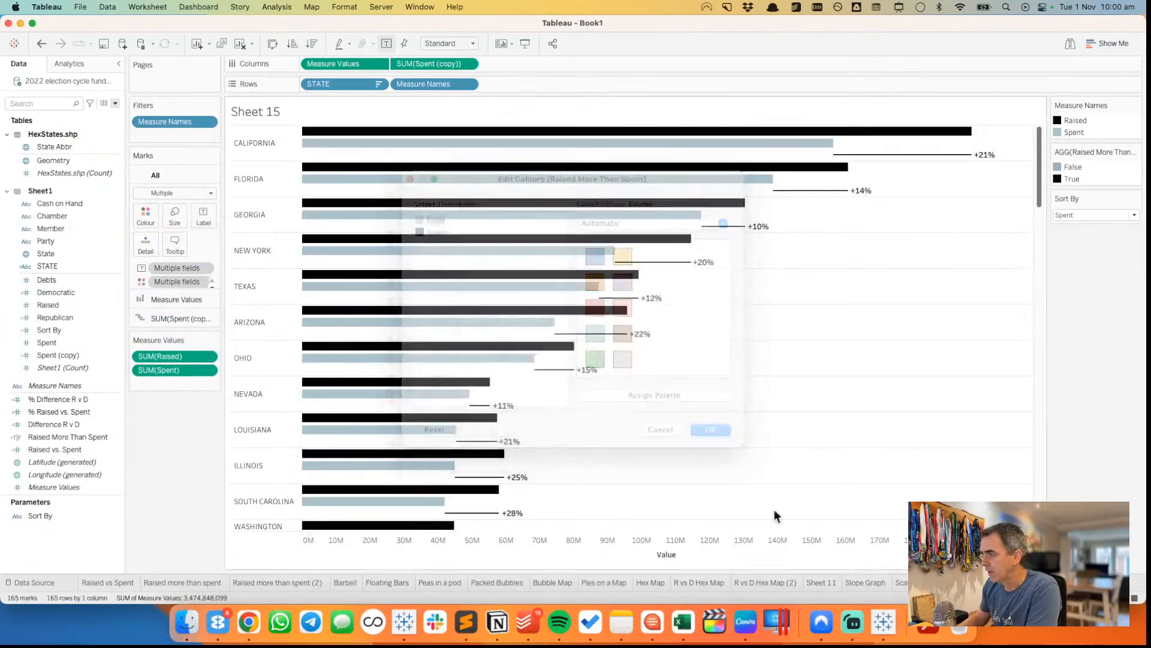
- On the R vs D Hex Map (2) sheet, set the diverging palette's low-end colour to 99B3C2 and use the full colour range
click(823, 578)
click(777, 579)
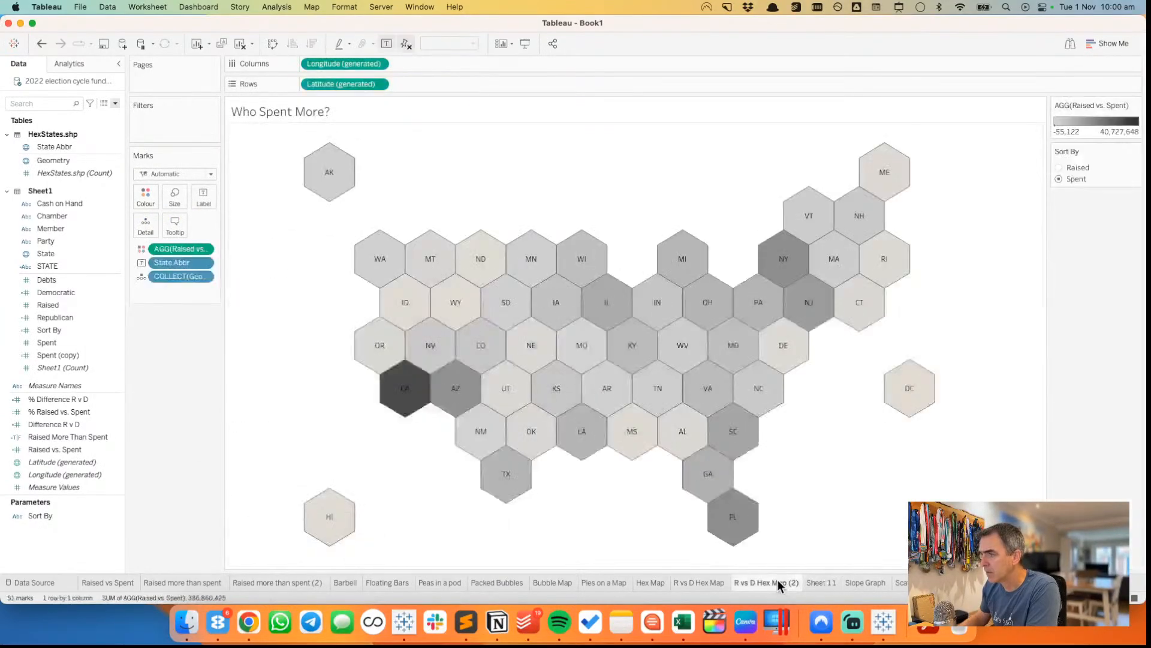
double_click(1093, 130)
click(647, 213)
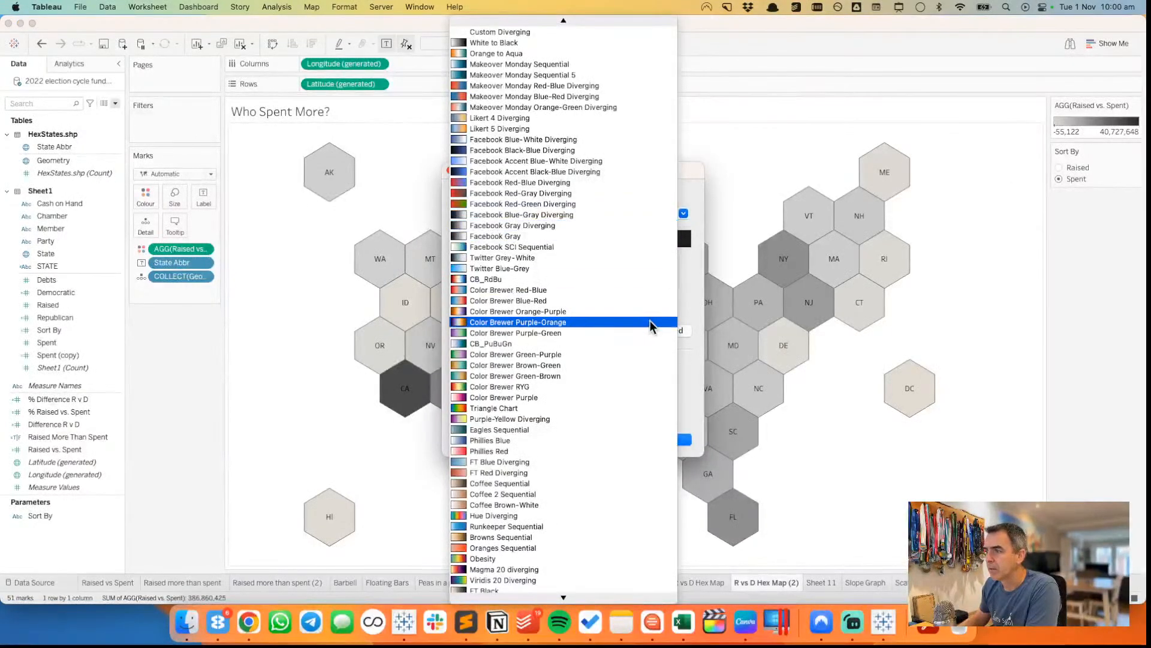
click(689, 294)
click(464, 238)
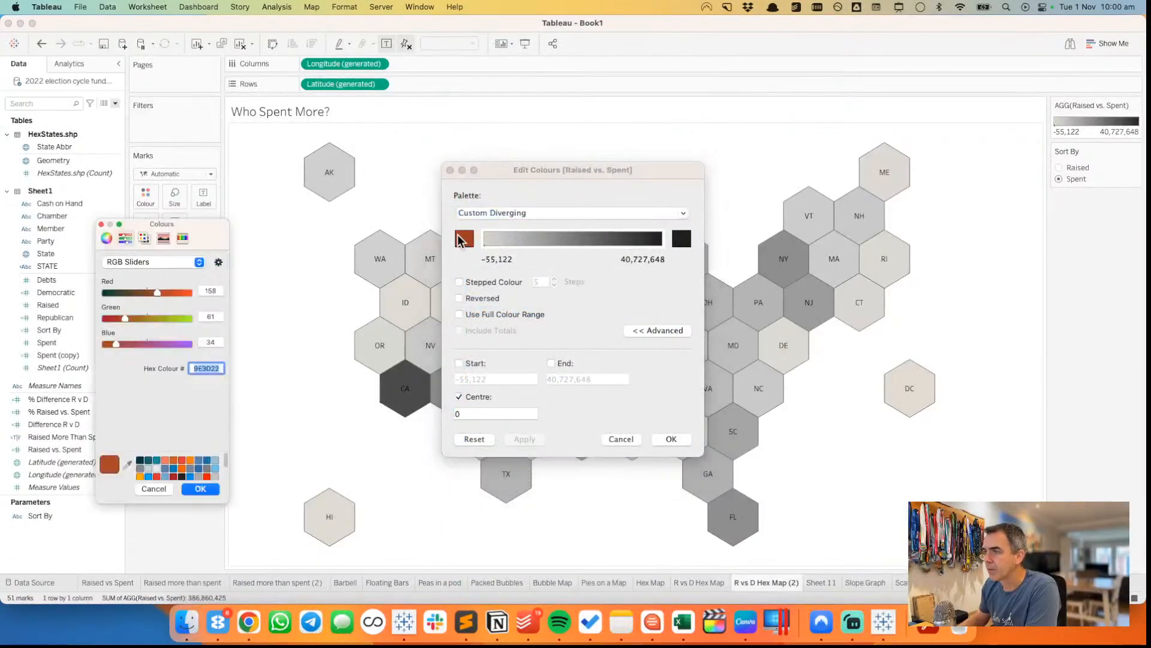
right_click(207, 369)
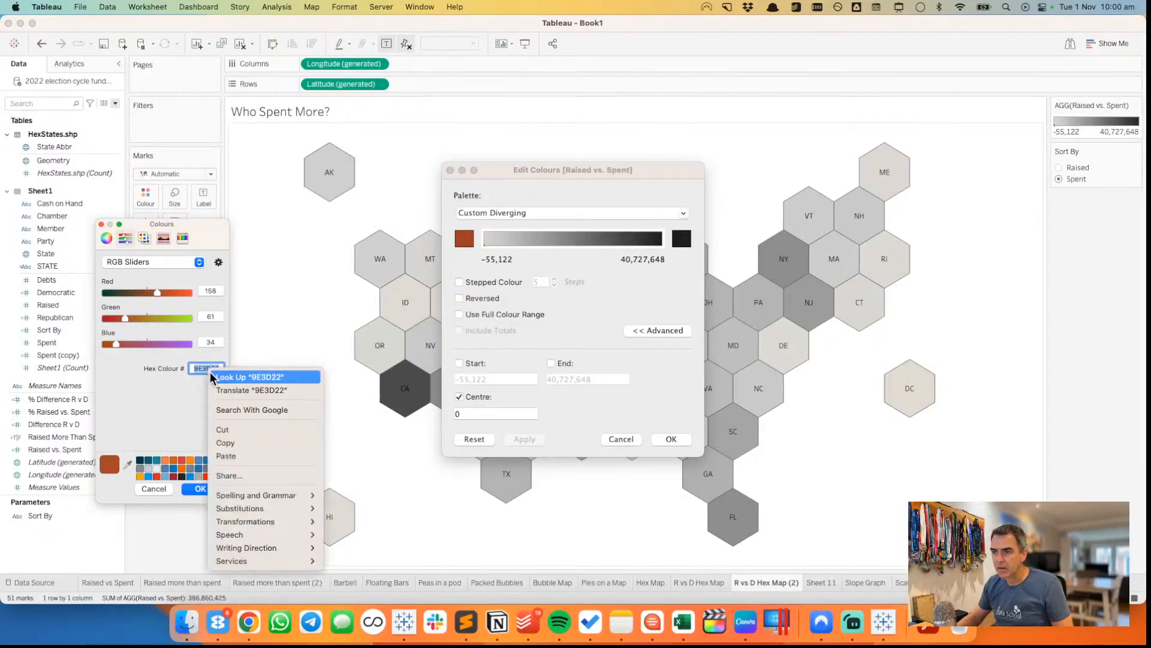
click(204, 489)
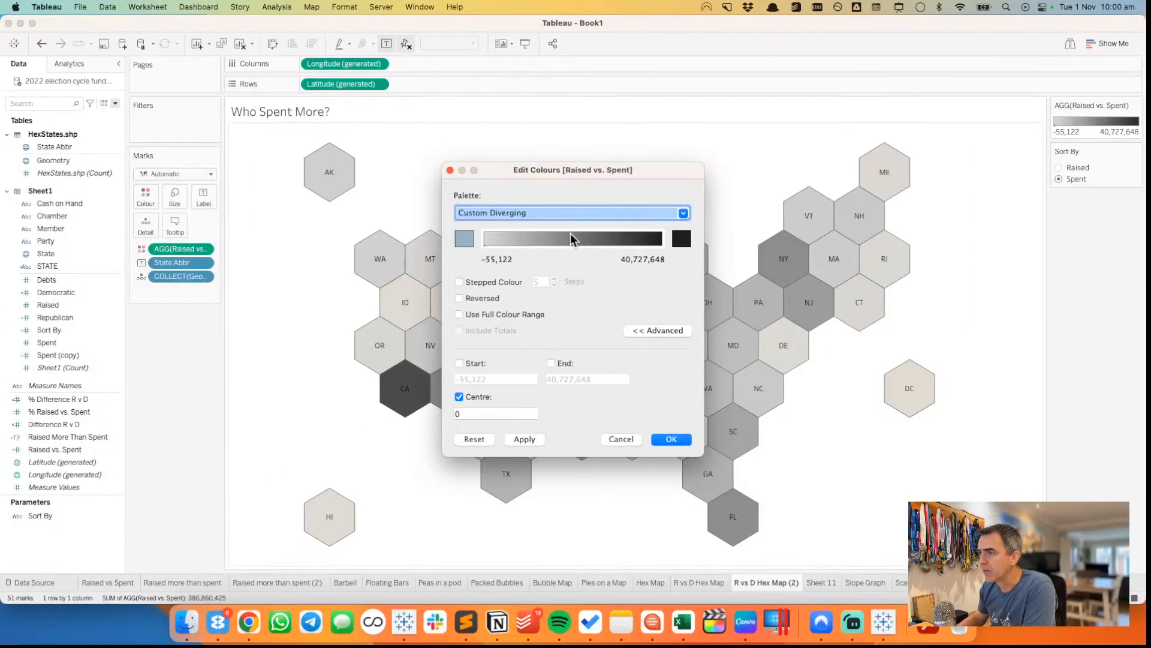
click(478, 313)
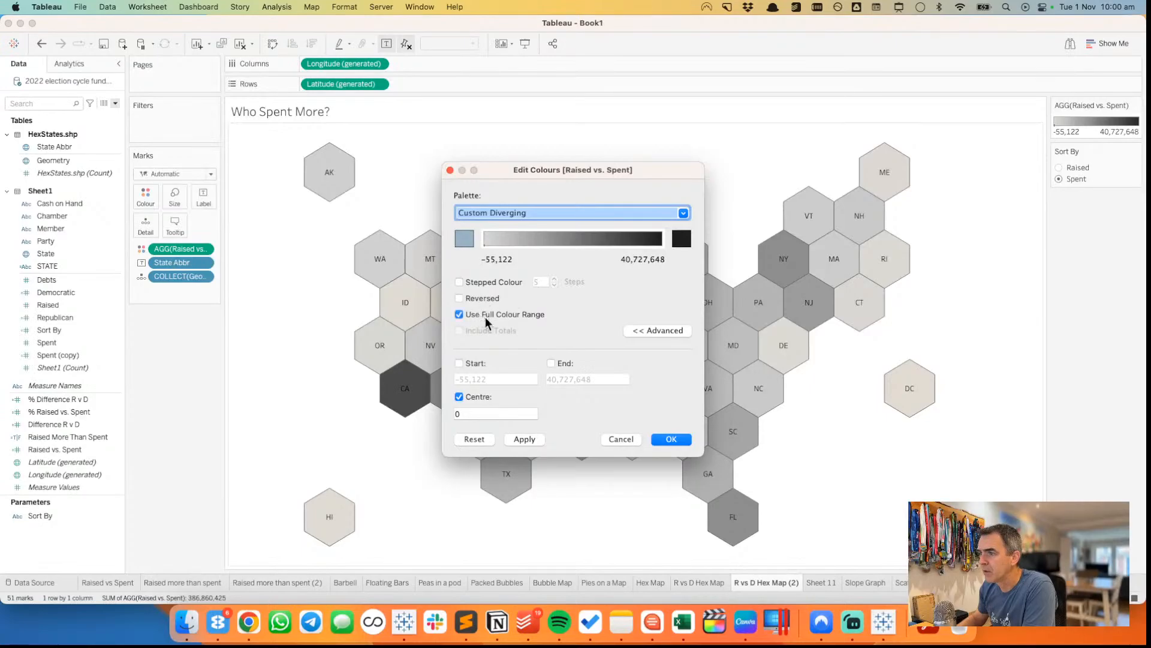
click(672, 442)
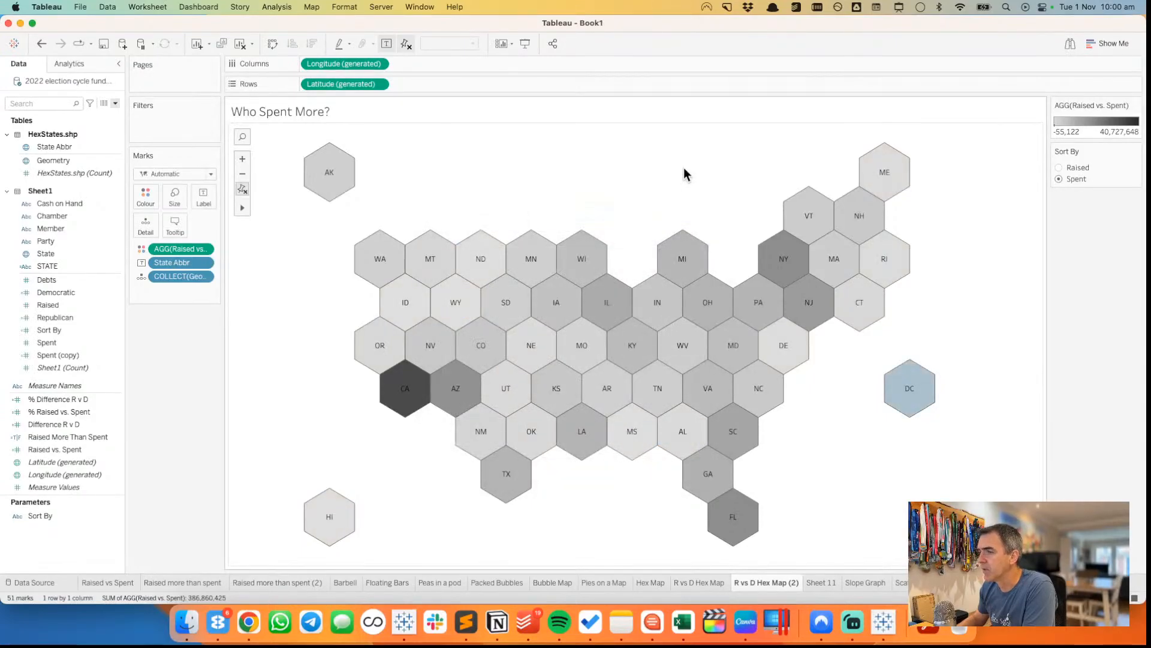
double_click(1081, 129)
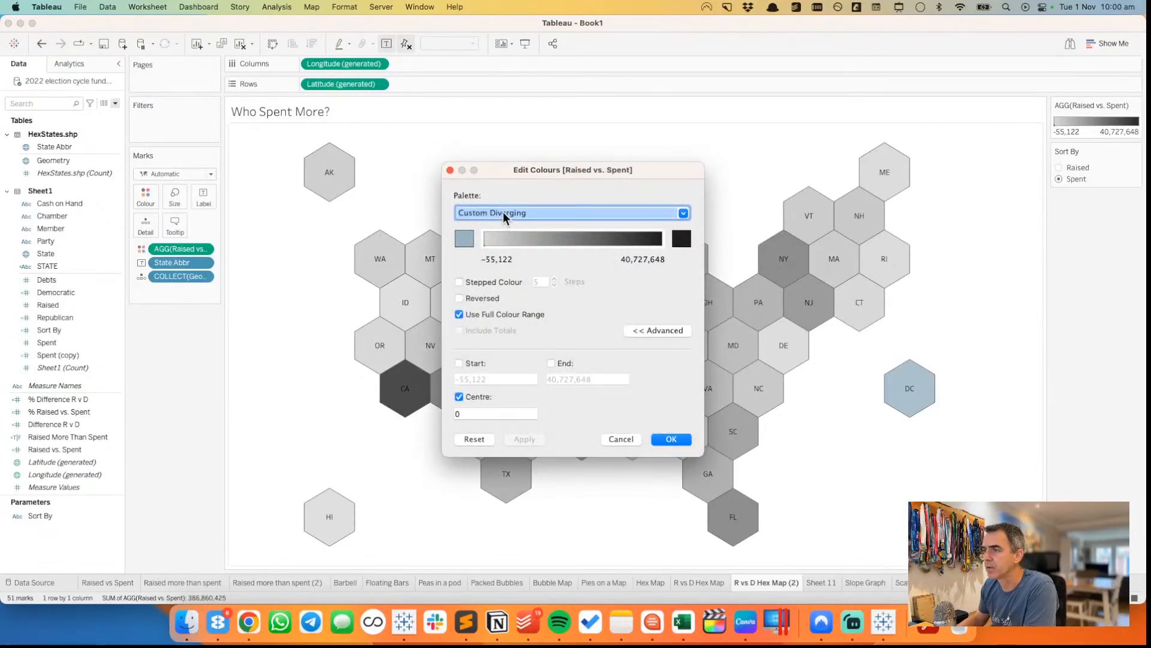
click(681, 238)
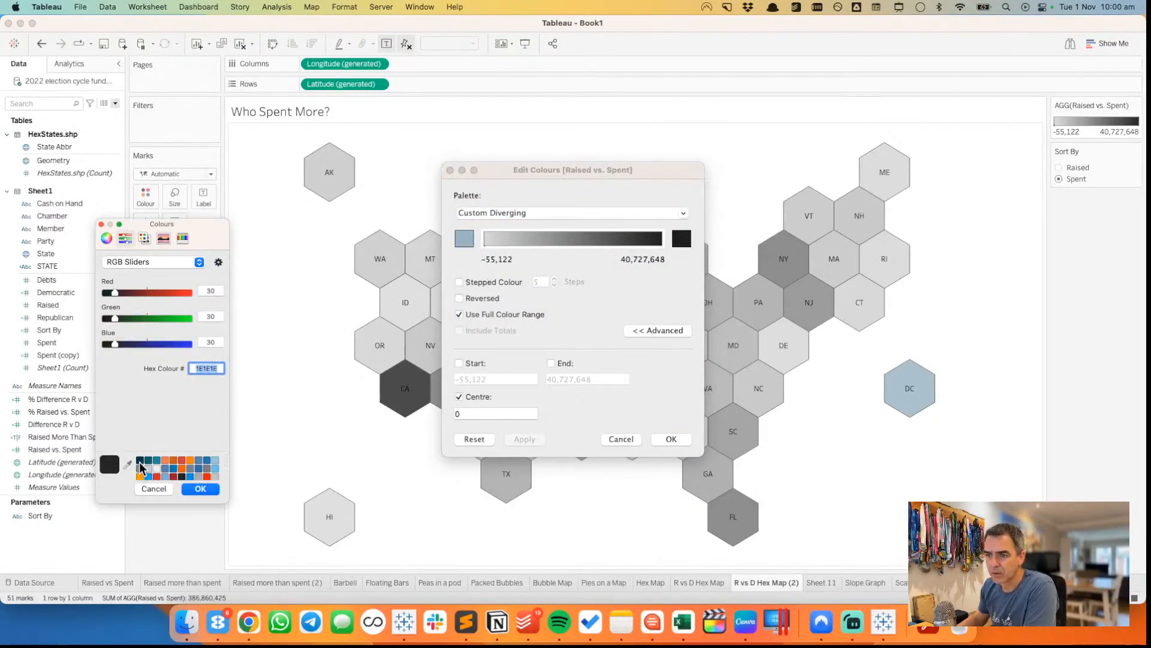
scroll(197, 472, down, 2)
scroll(196, 472, up, 3)
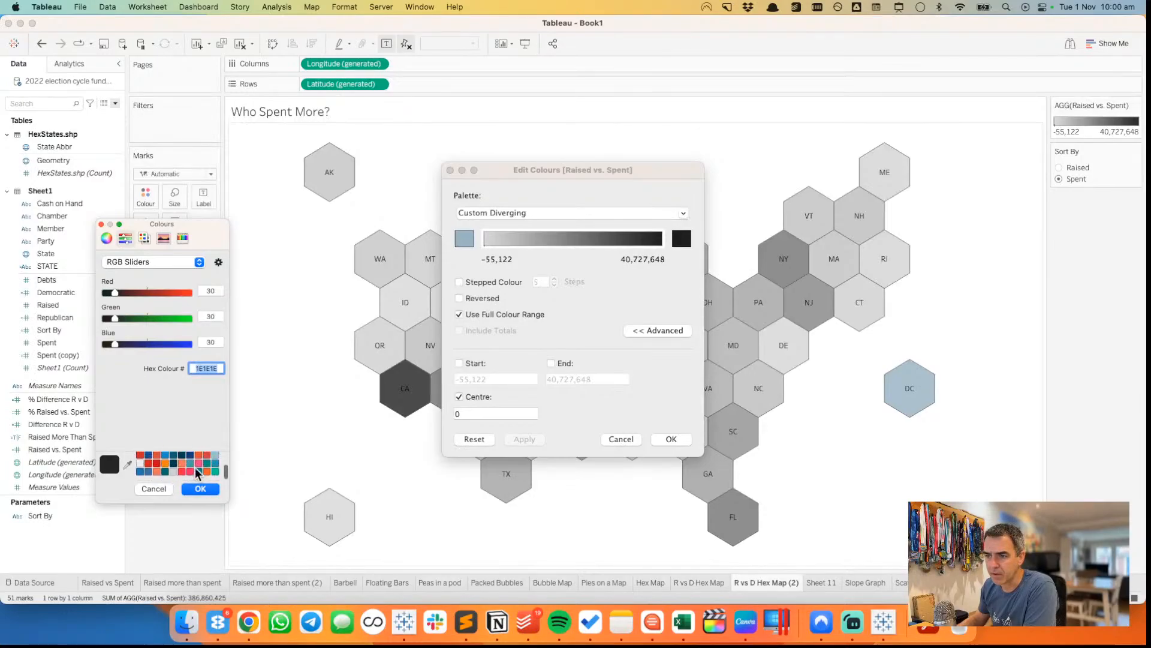
click(152, 488)
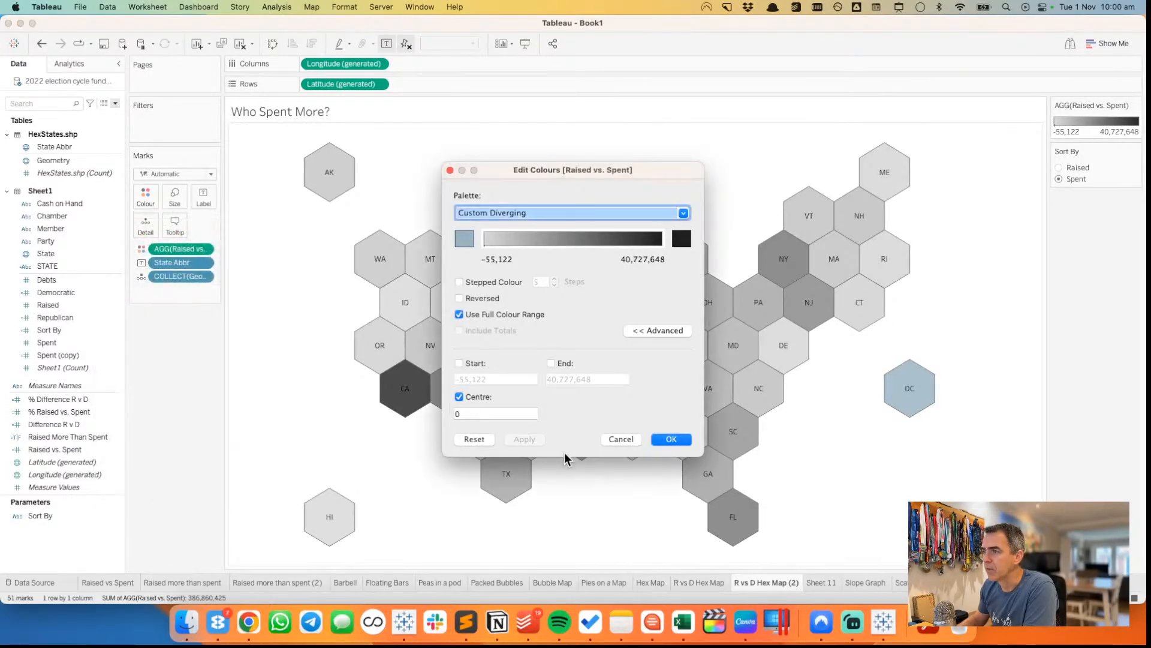
click(622, 439)
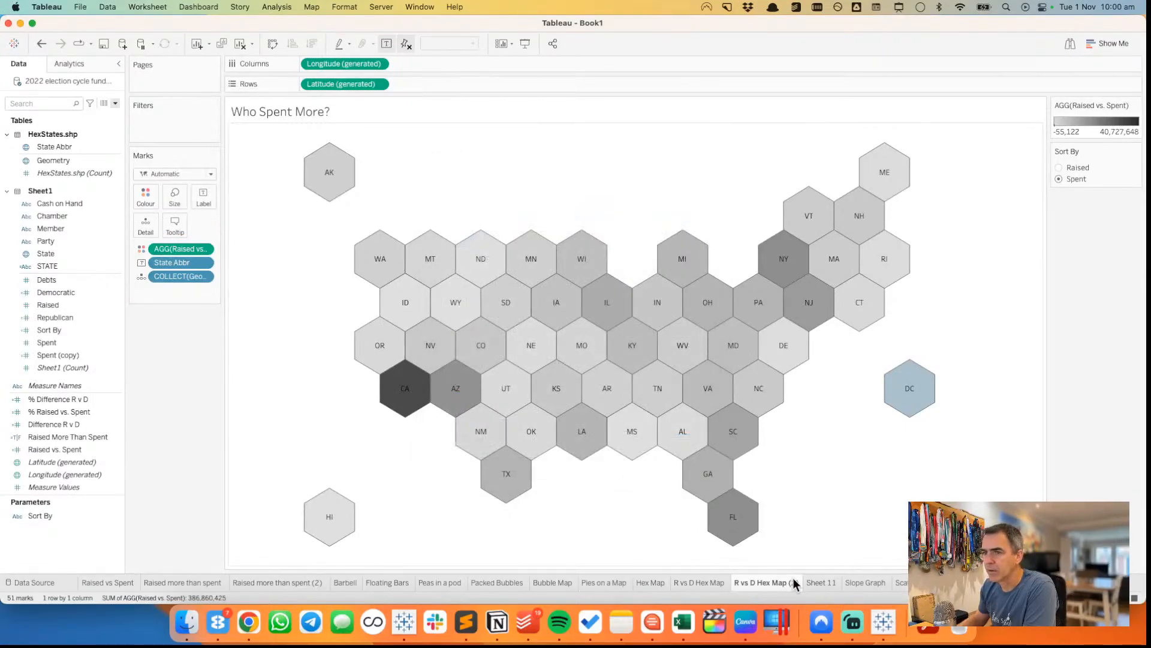
- Move the R vs D Hex Map (2) sheet to directly after Sheet 15
mouse_move(793, 583)
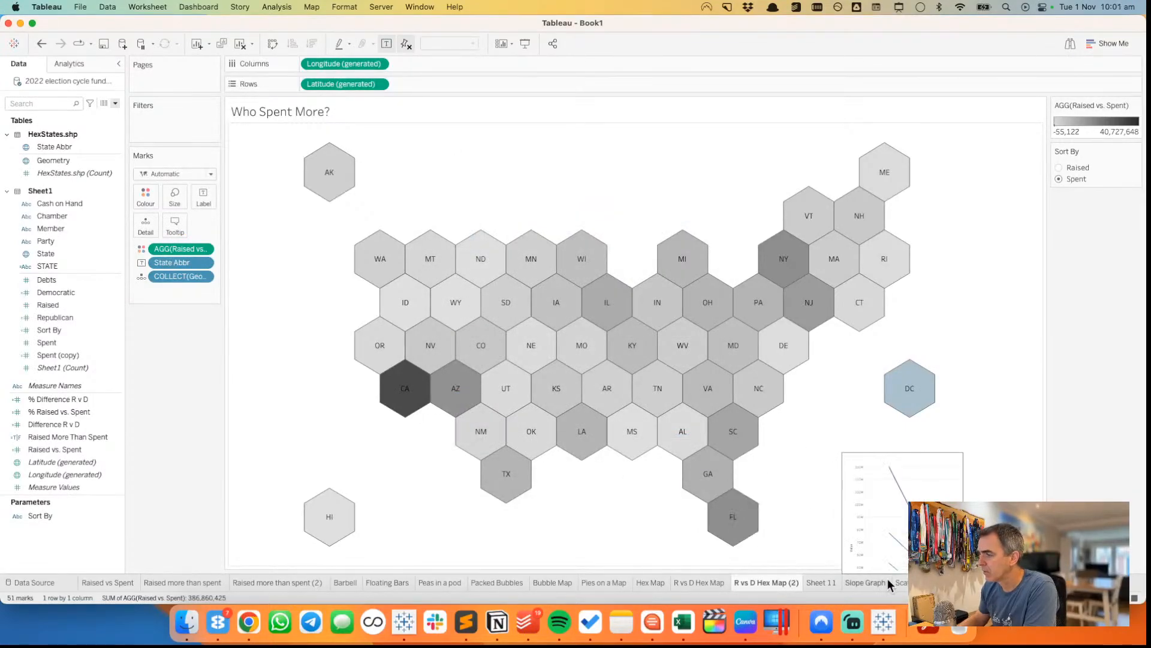
click(821, 582)
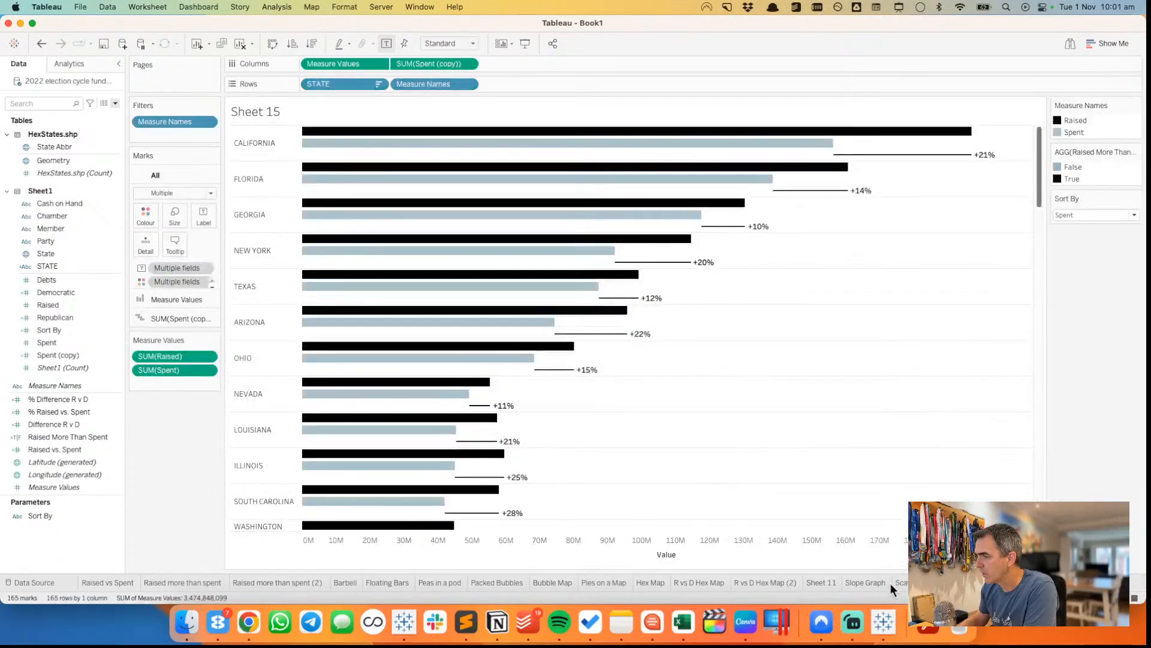
click(767, 581)
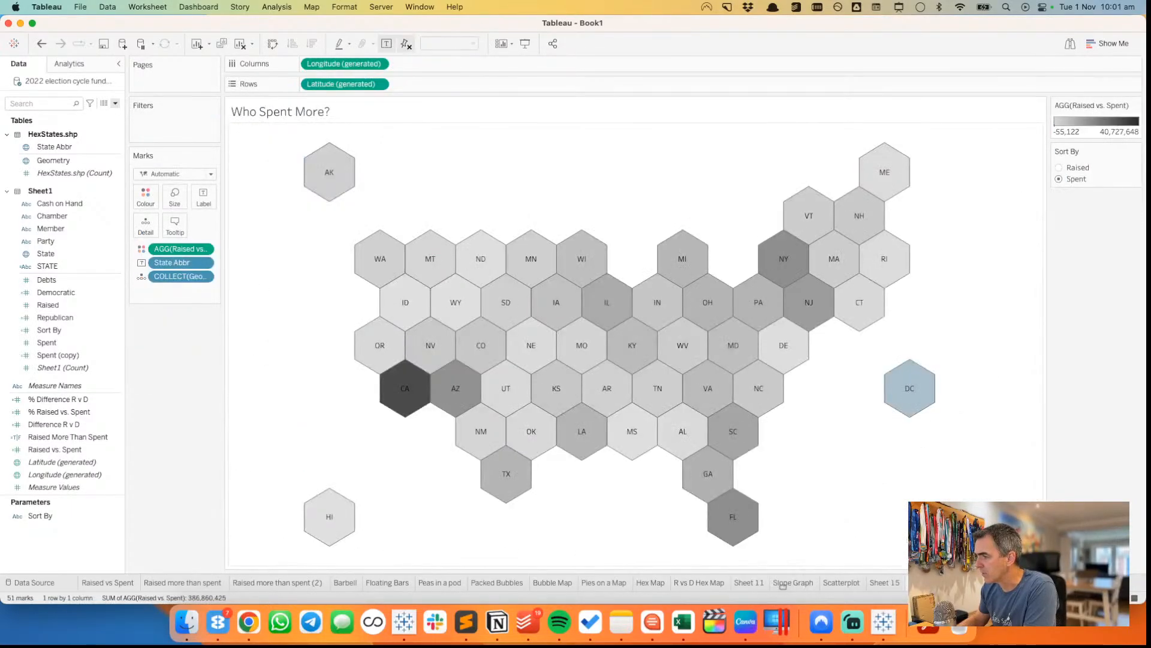
- Check the fields on Sheet 15's Spent (copy) marks and colour the hex map by % Raised vs. Spent instead of Raised vs. Spent
click(896, 584)
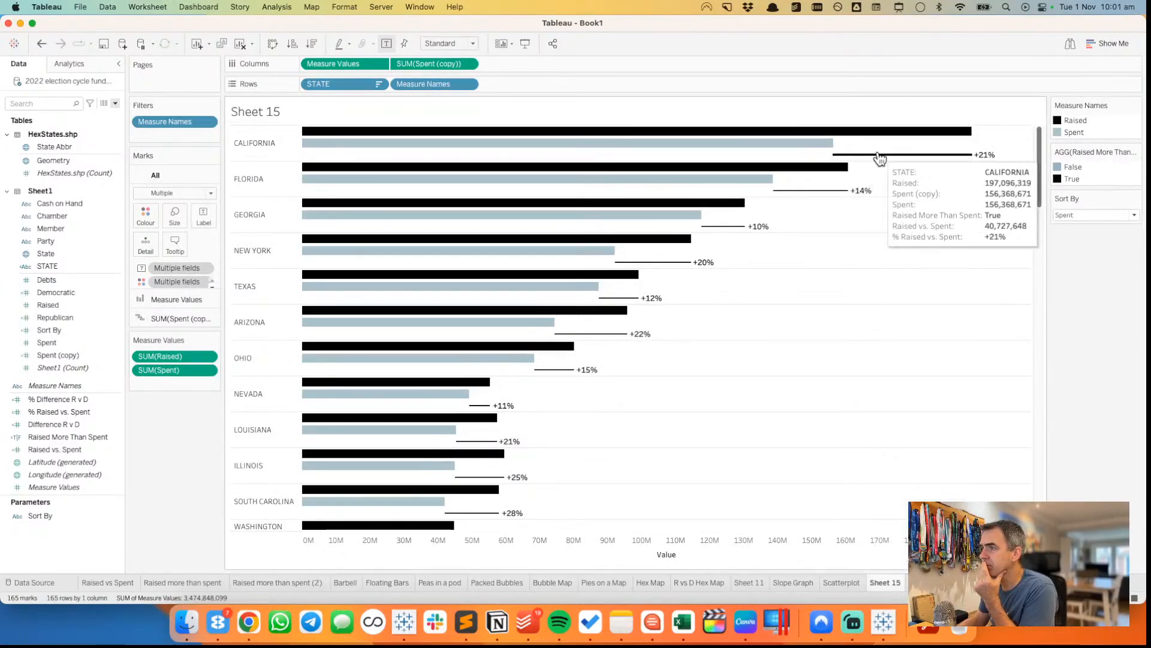
click(173, 318)
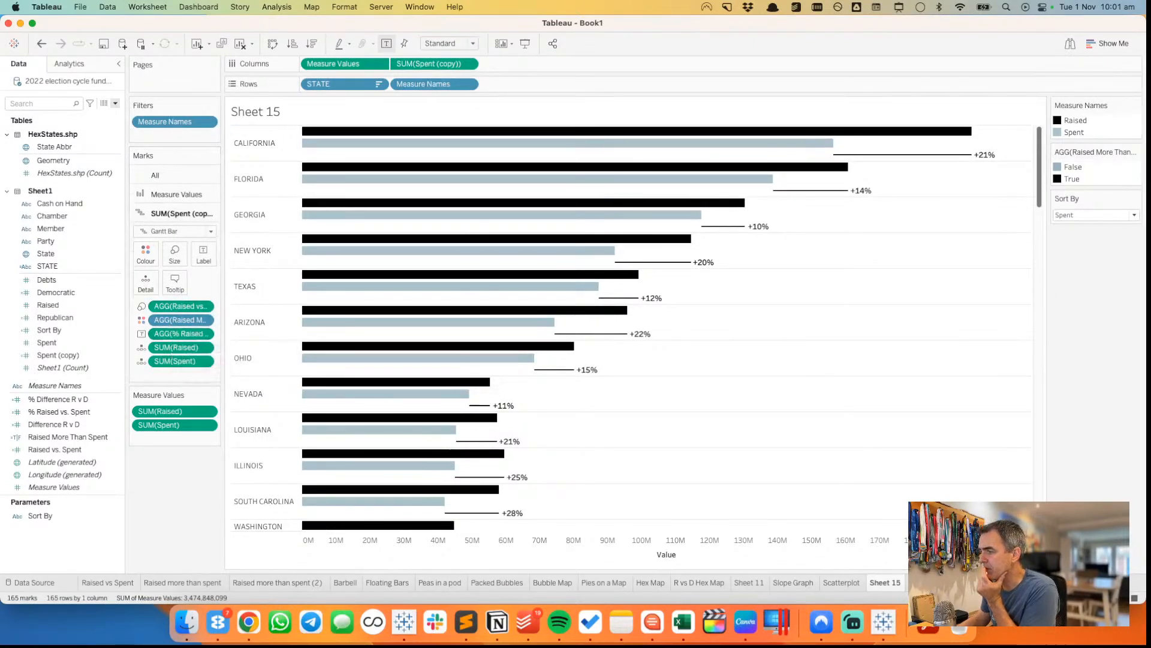
click(931, 582)
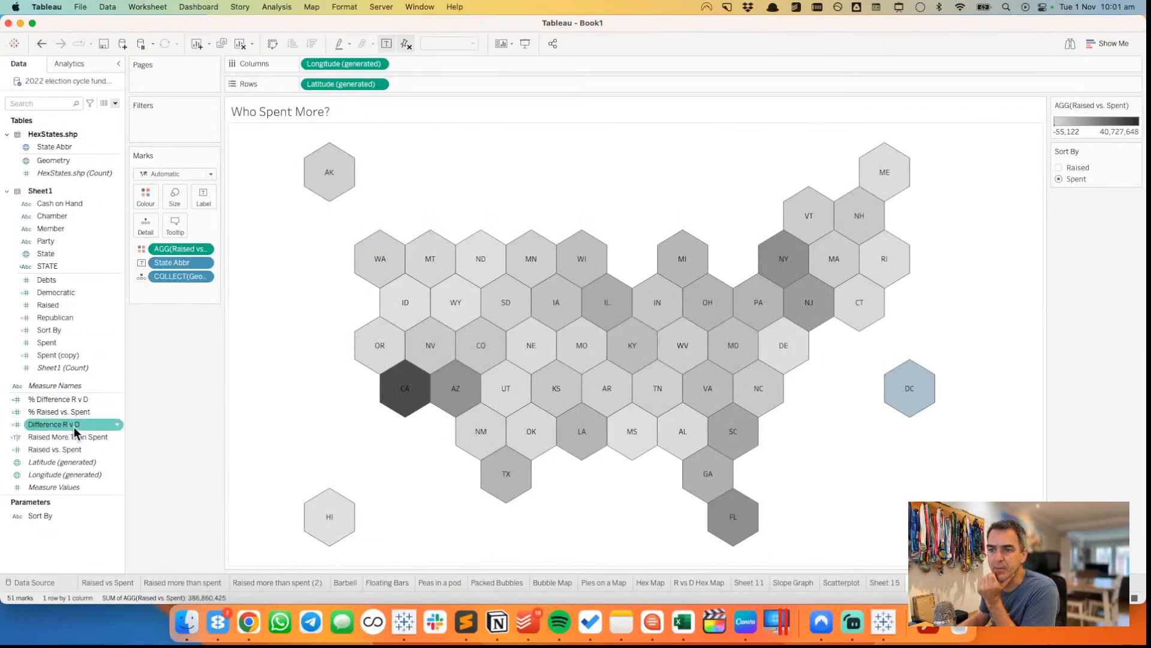
drag(70, 412, 186, 250)
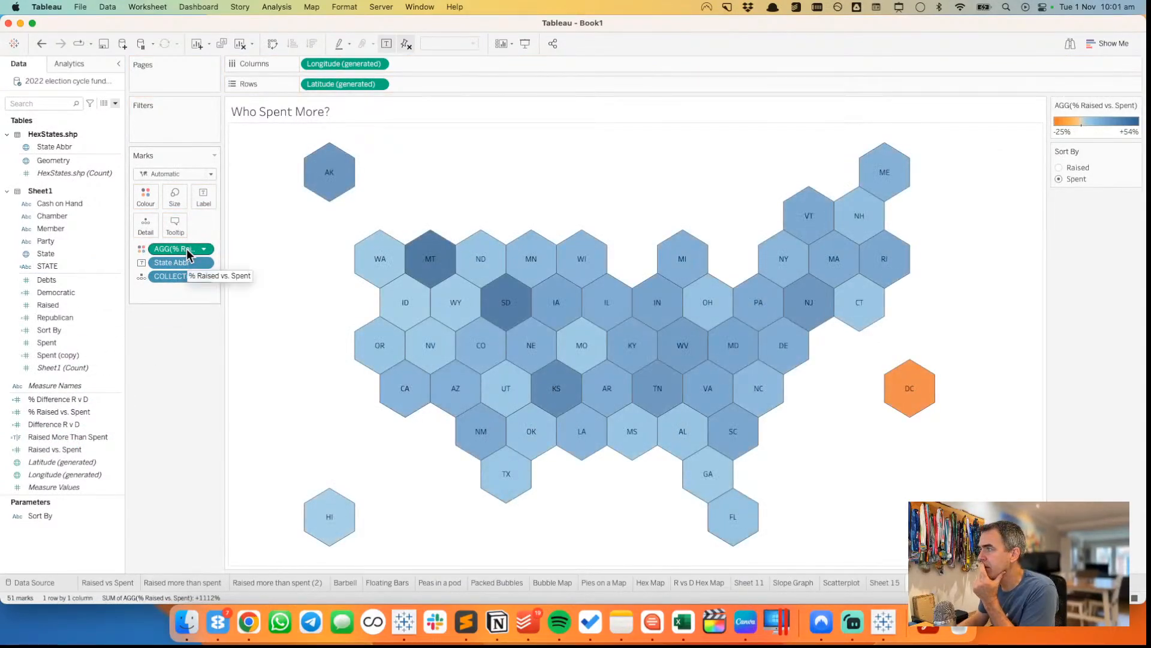
- Review the formula of the % Raised vs. Spent calculated field without changing it
right_click(70, 413)
click(103, 232)
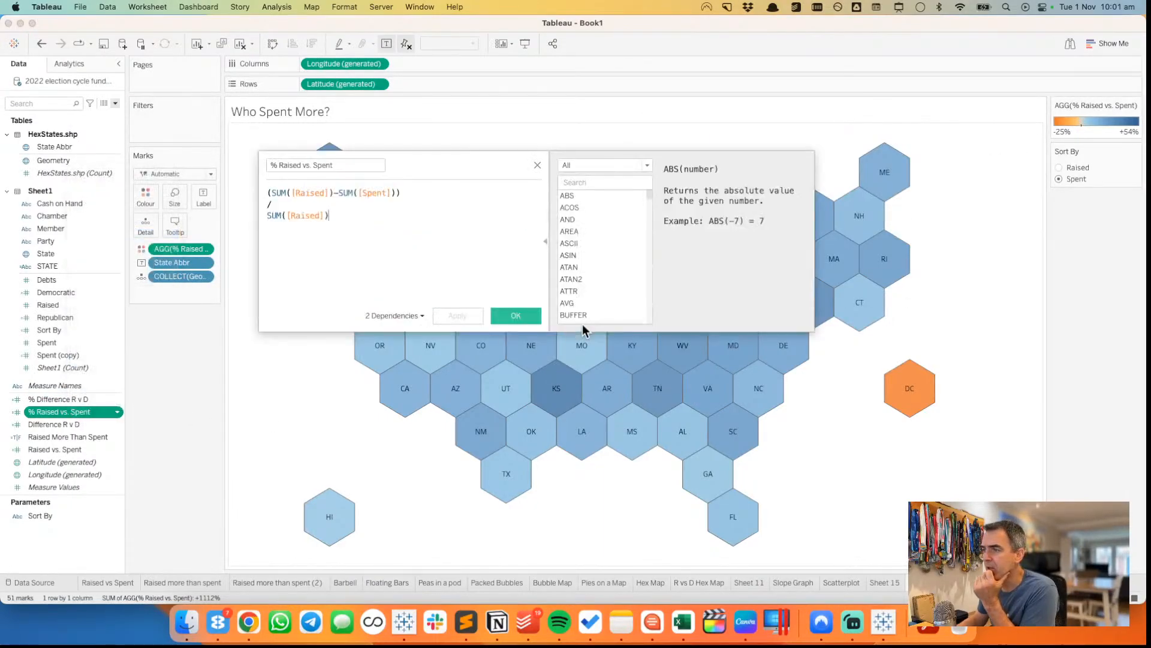
click(537, 166)
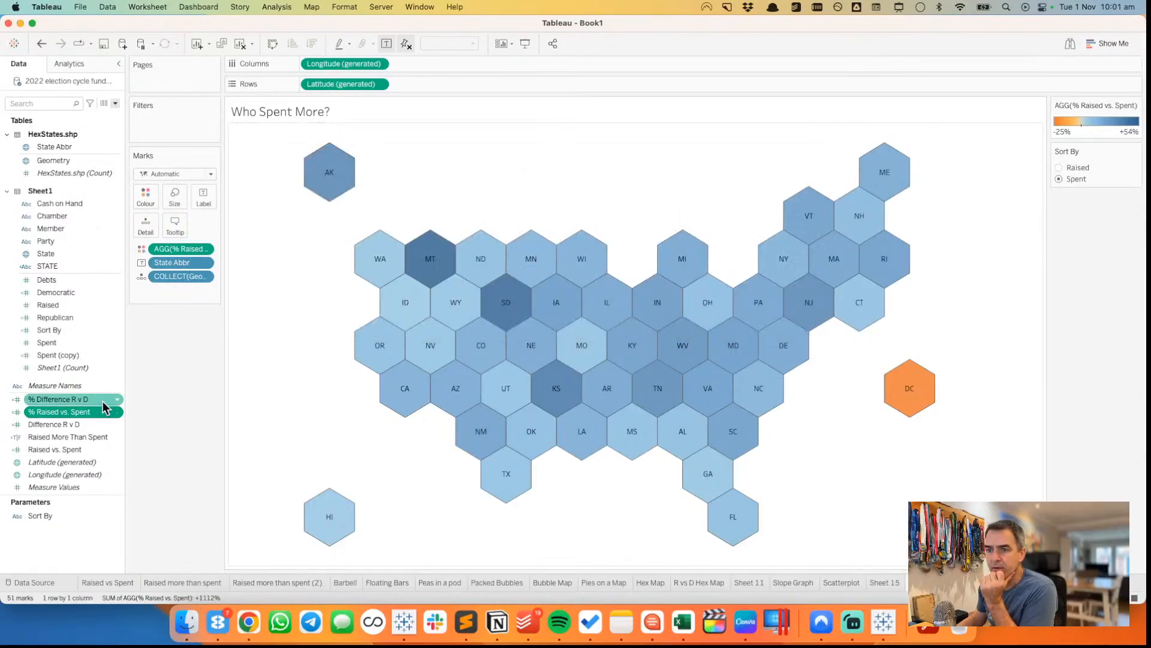
- In the default colour properties of % Raised vs. Spent, centre the scale at 0 and choose the Orange-Blue Diverging palette
right_click(69, 412)
mouse_move(147, 341)
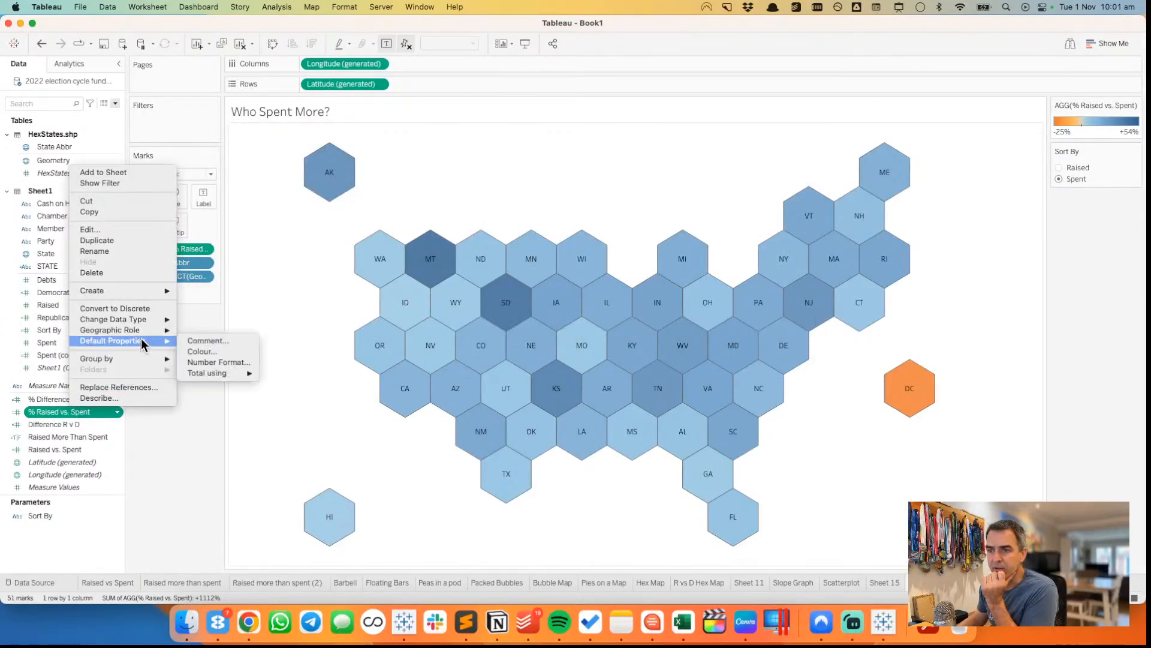
click(251, 353)
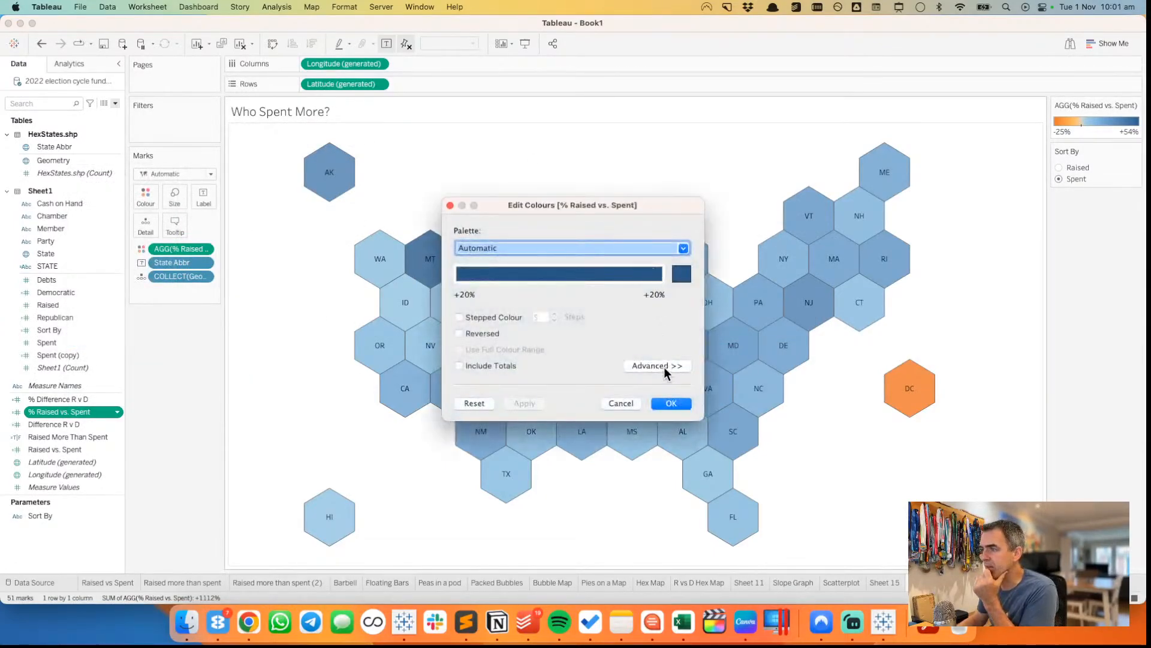
click(662, 367)
click(459, 432)
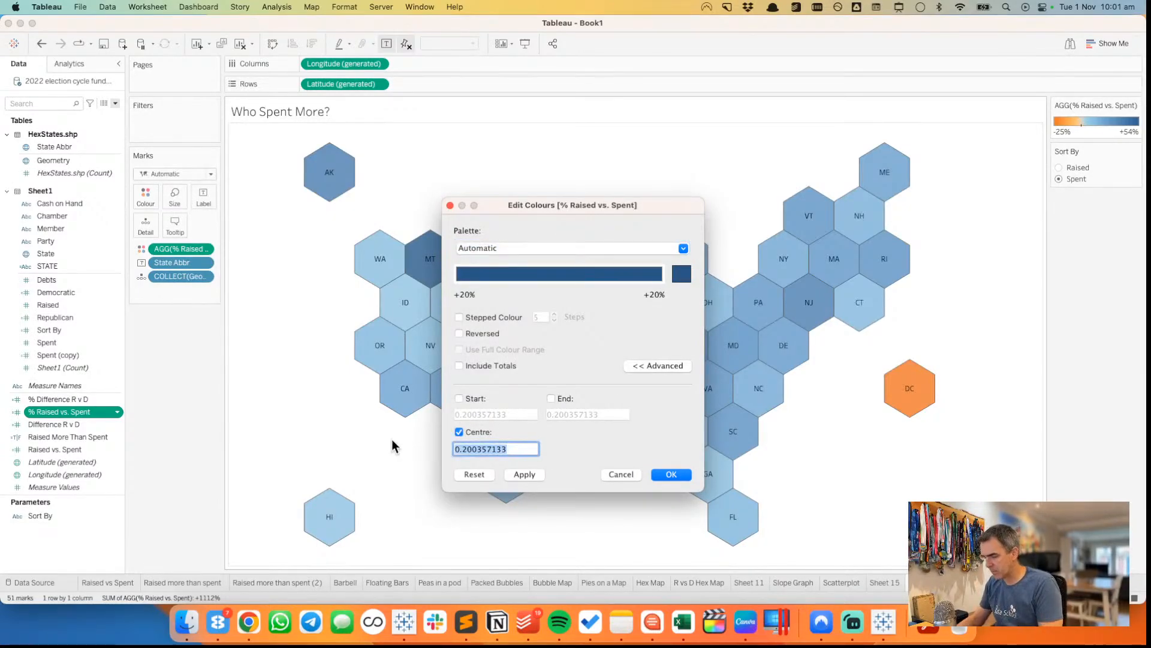
text(0)
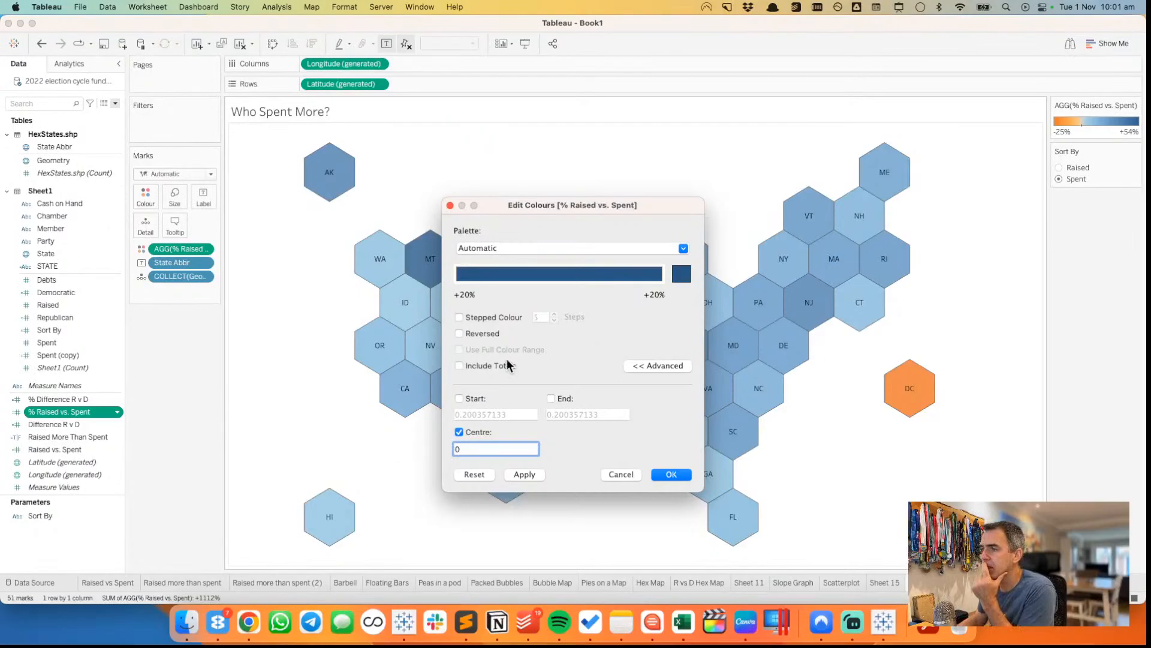
click(558, 247)
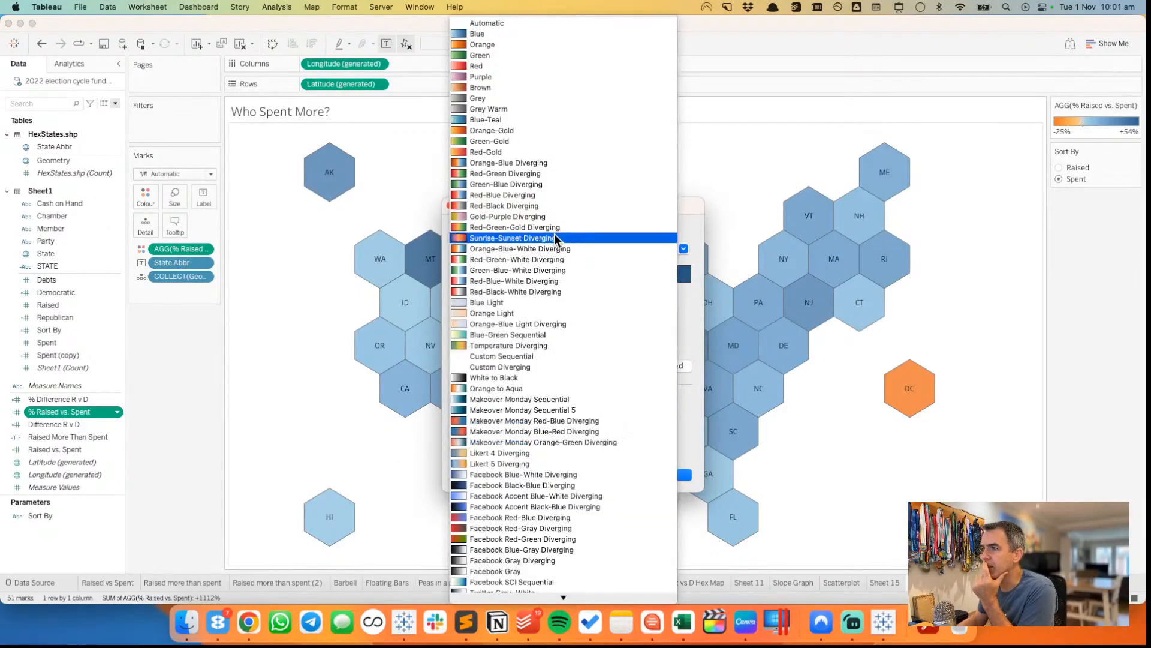
click(533, 163)
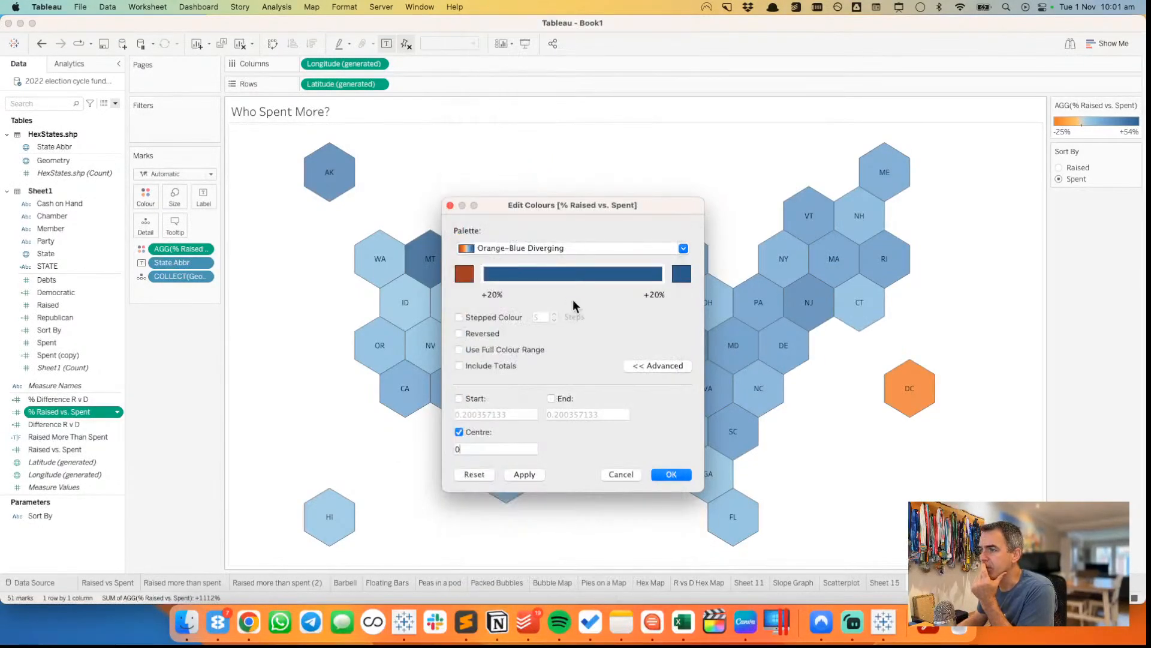
- Set the low-end colour of the % Raised vs. Spent default palette to the copied hex value 99B3C2
click(466, 274)
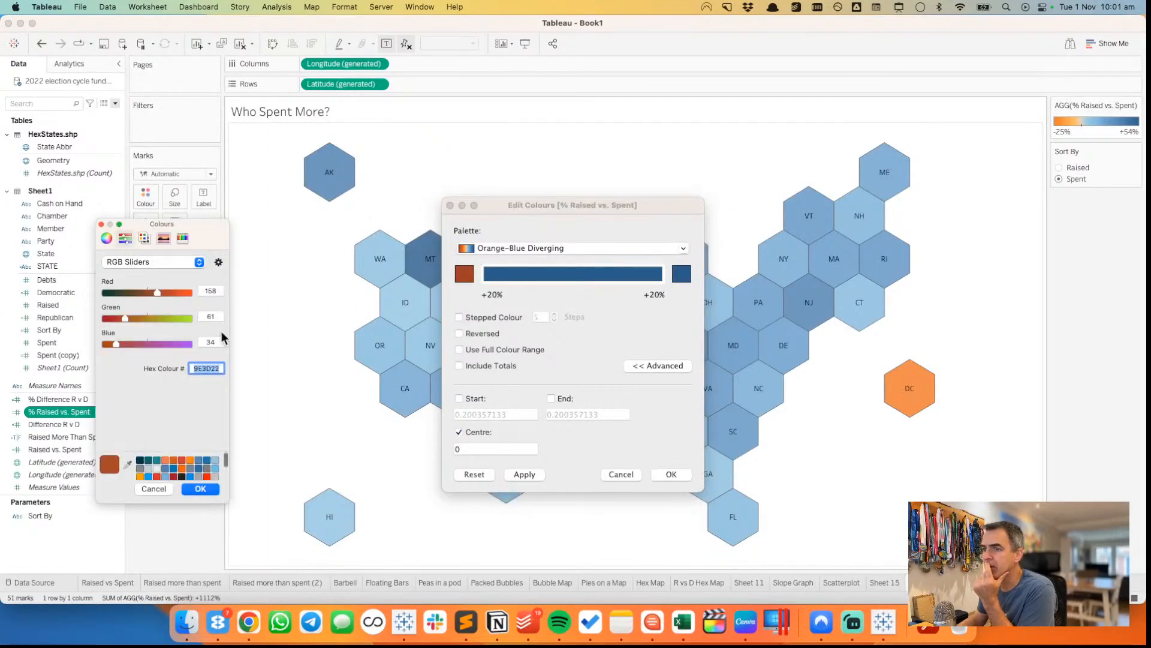
right_click(203, 367)
click(235, 448)
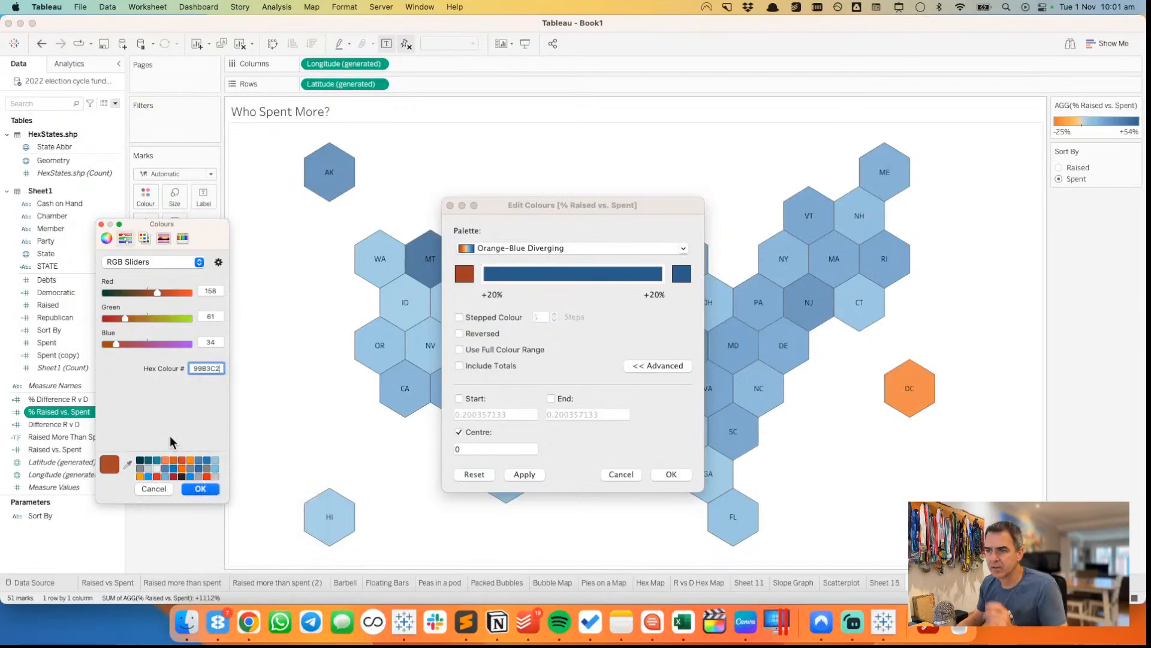
key(Return)
click(200, 488)
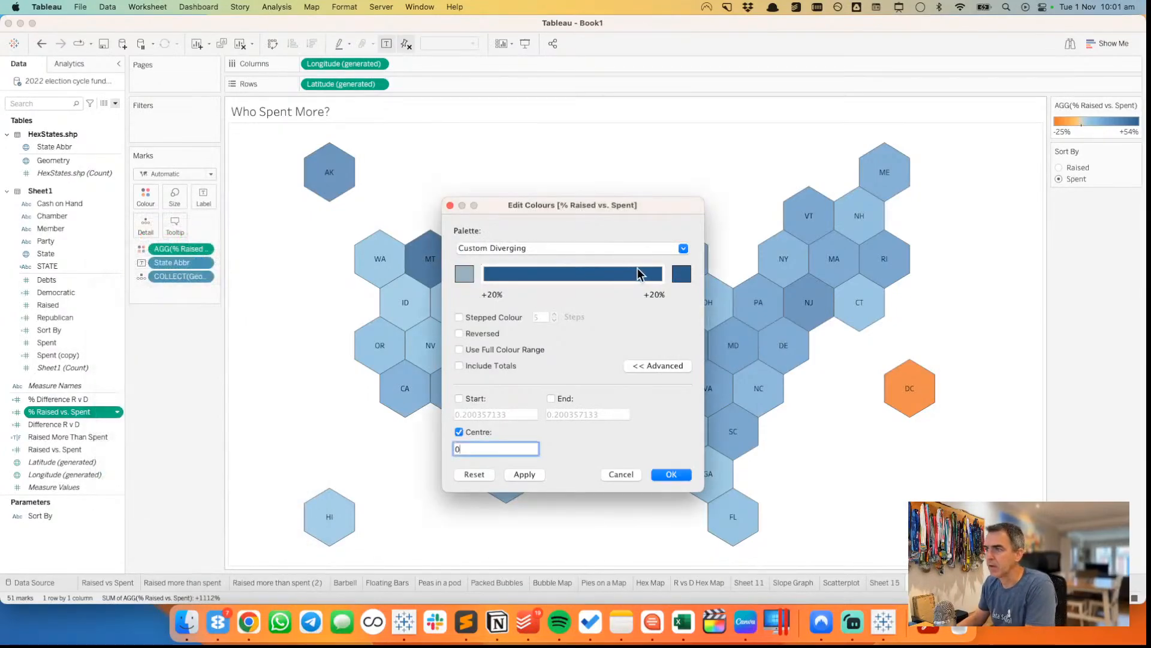
- Set the high-end colour of the % Raised vs. Spent default palette to black, hex 000000, and accept the palette
click(680, 275)
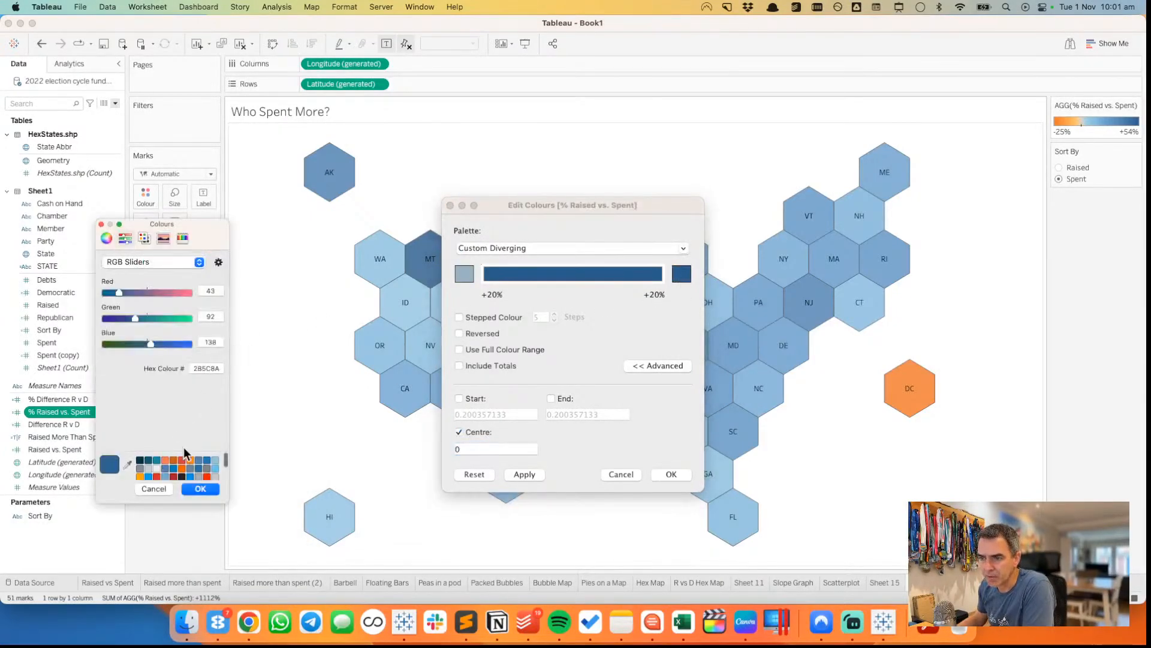
double_click(215, 368)
key(BackSpace)
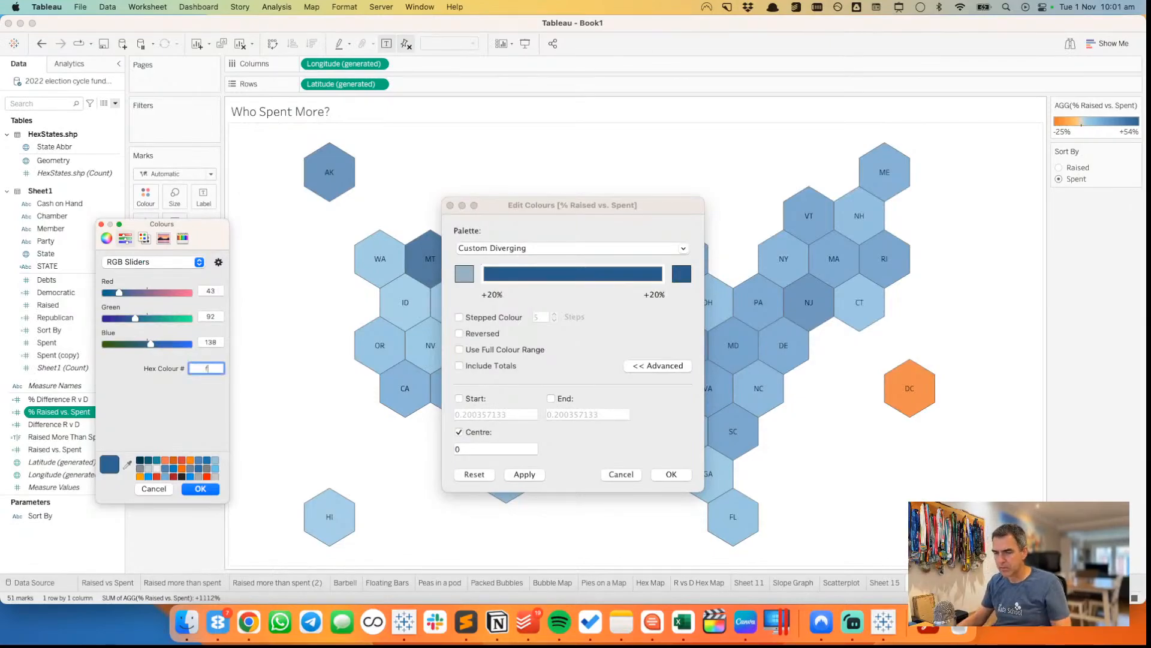
text(ffffff)
key(Return)
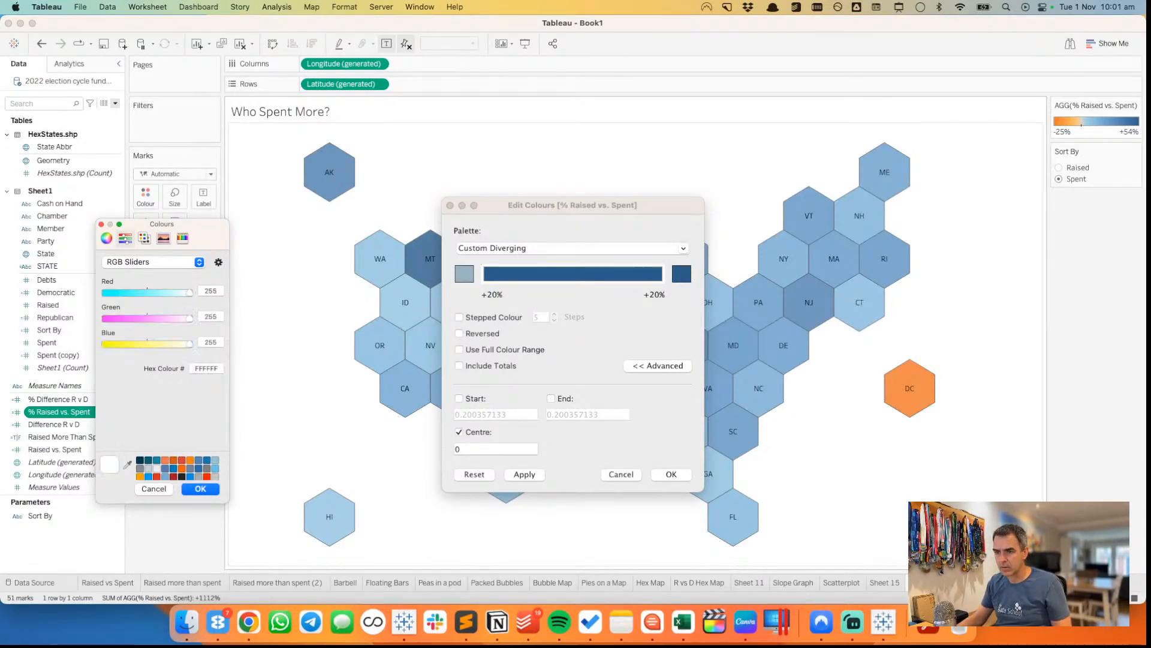
double_click(219, 369)
text(000000)
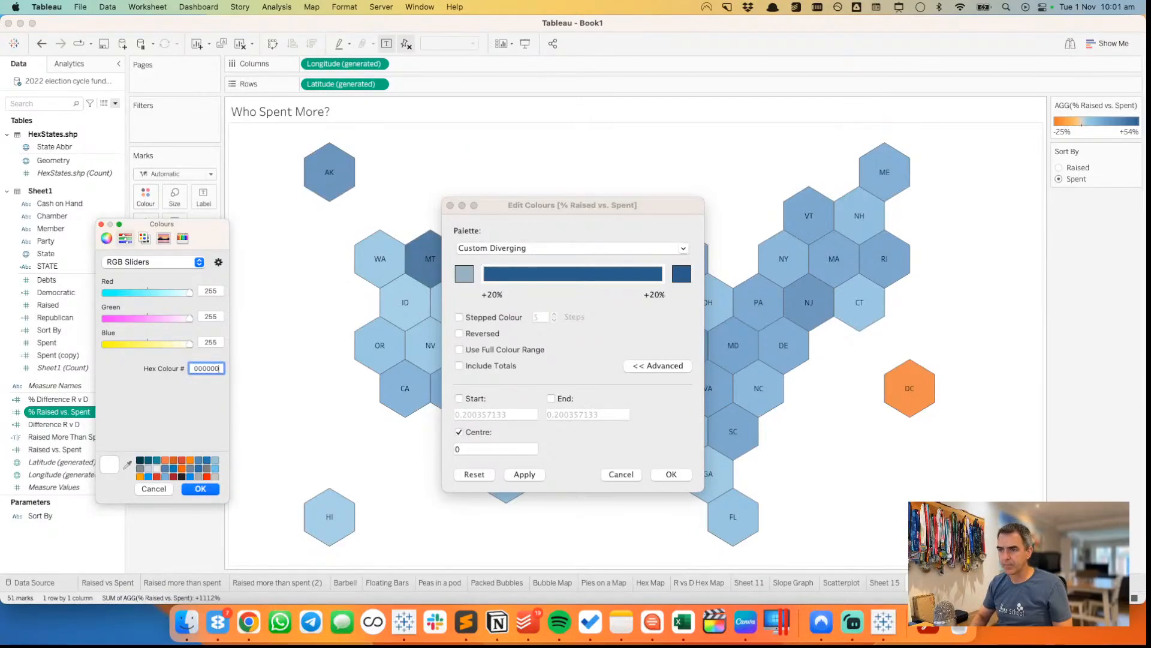
key(Return)
click(201, 489)
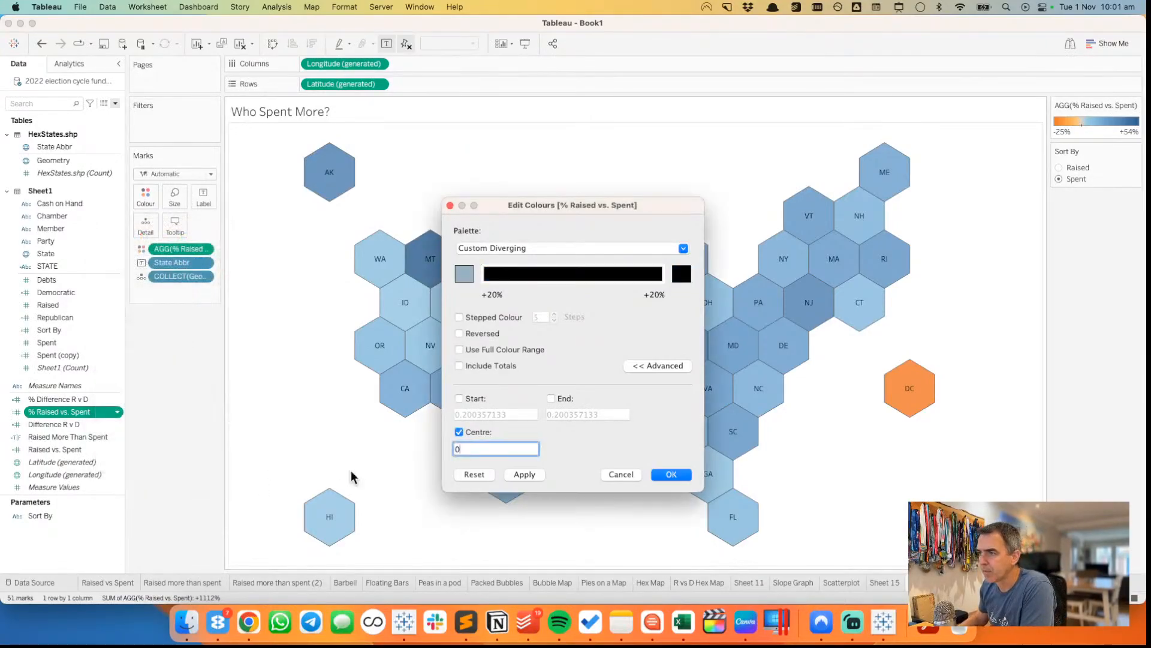
click(670, 475)
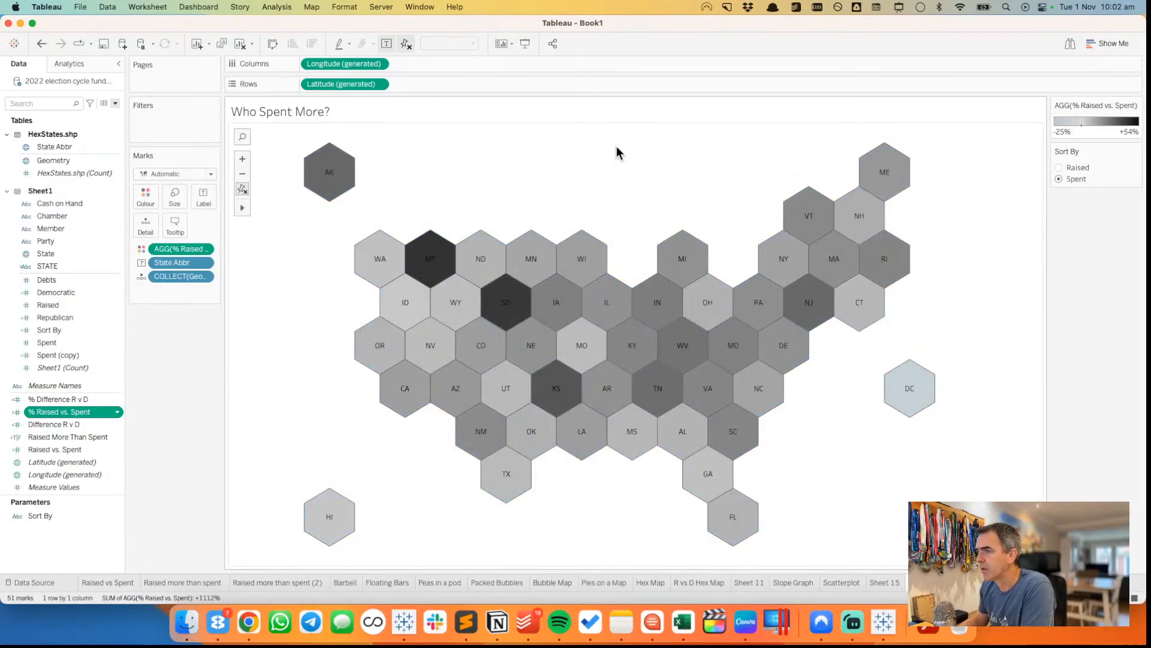
- Raise the opacity of the hex map's marks to 100%
click(146, 196)
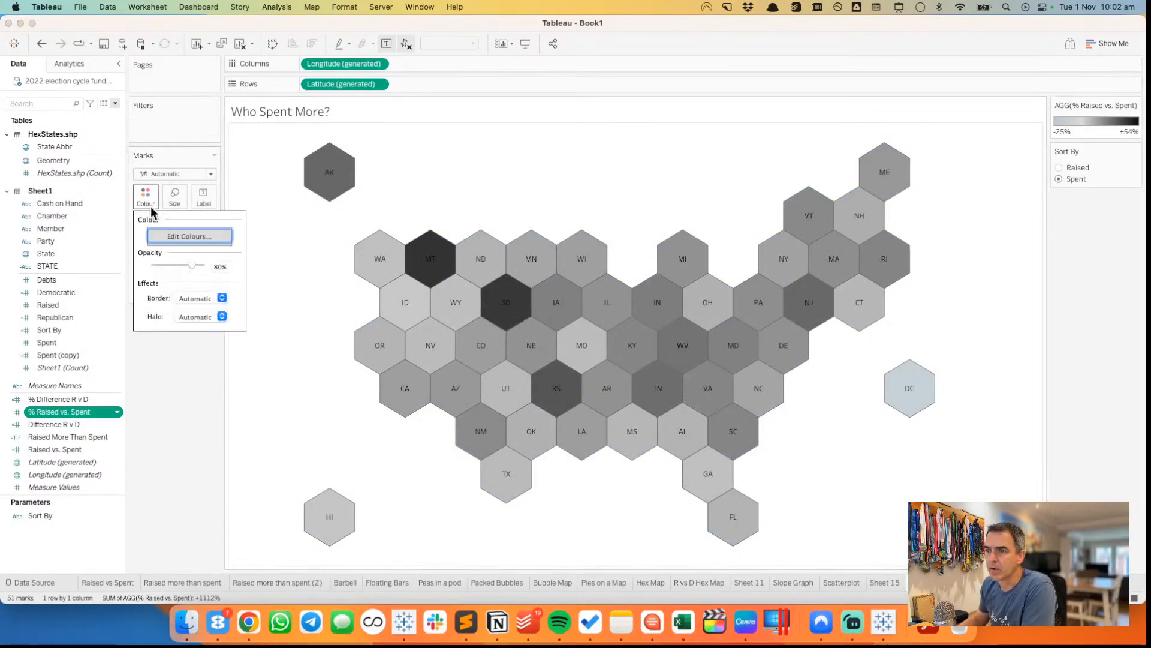
drag(193, 266, 208, 264)
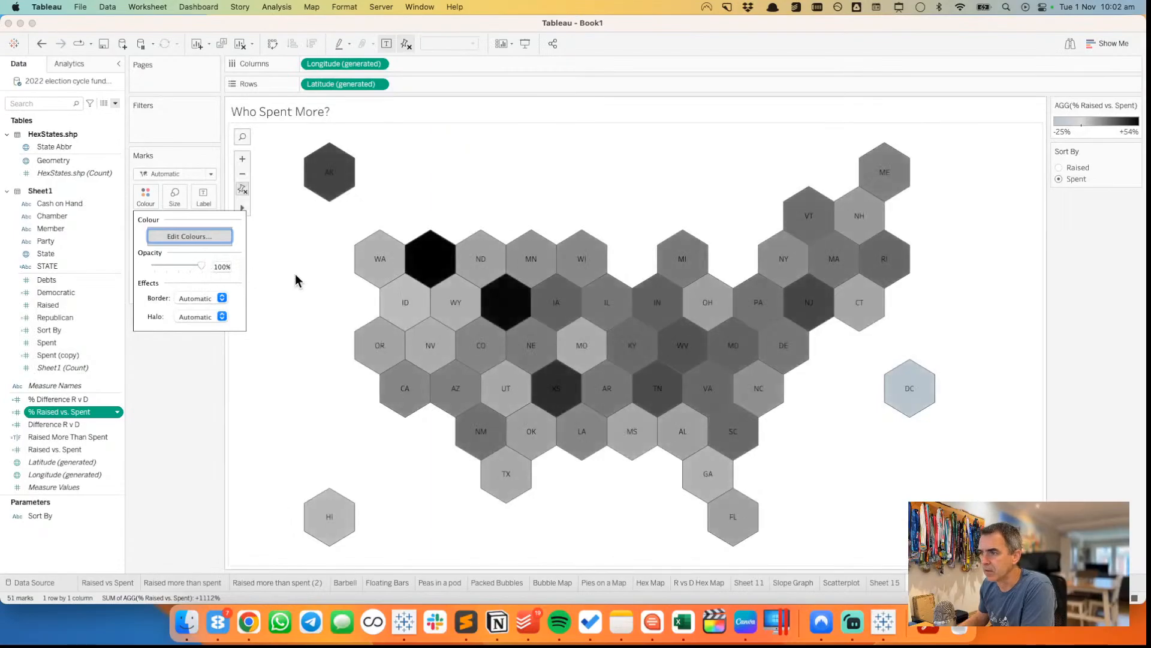
click(295, 273)
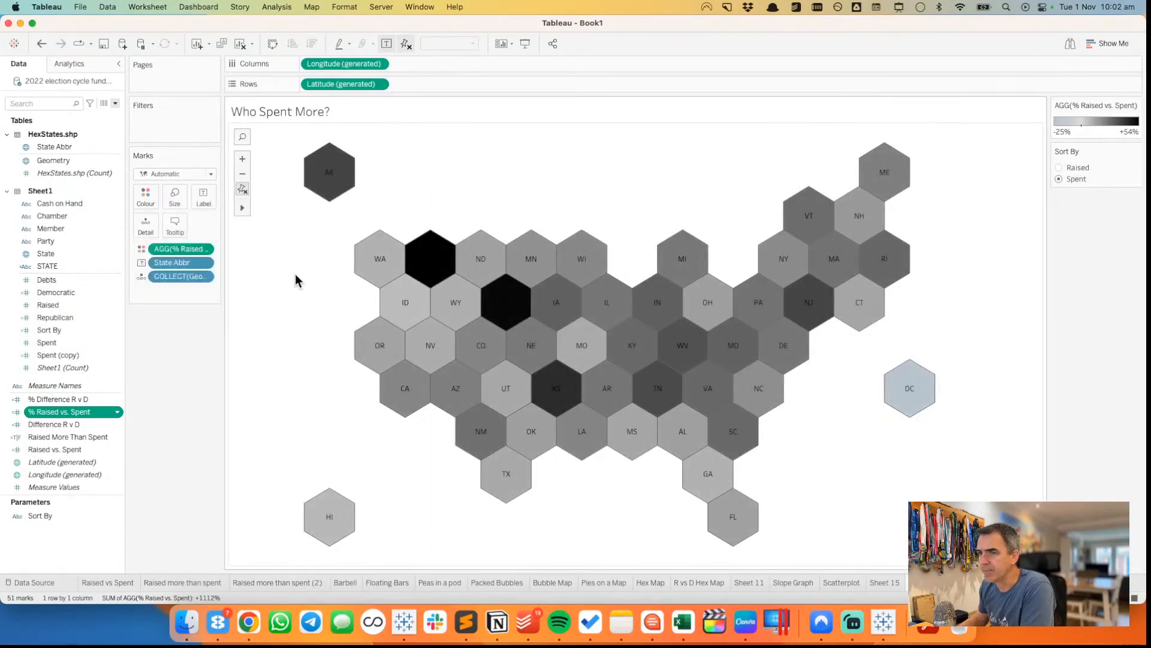
- Format the state labels to match the mark colour at size 12, and reset the map view
click(206, 193)
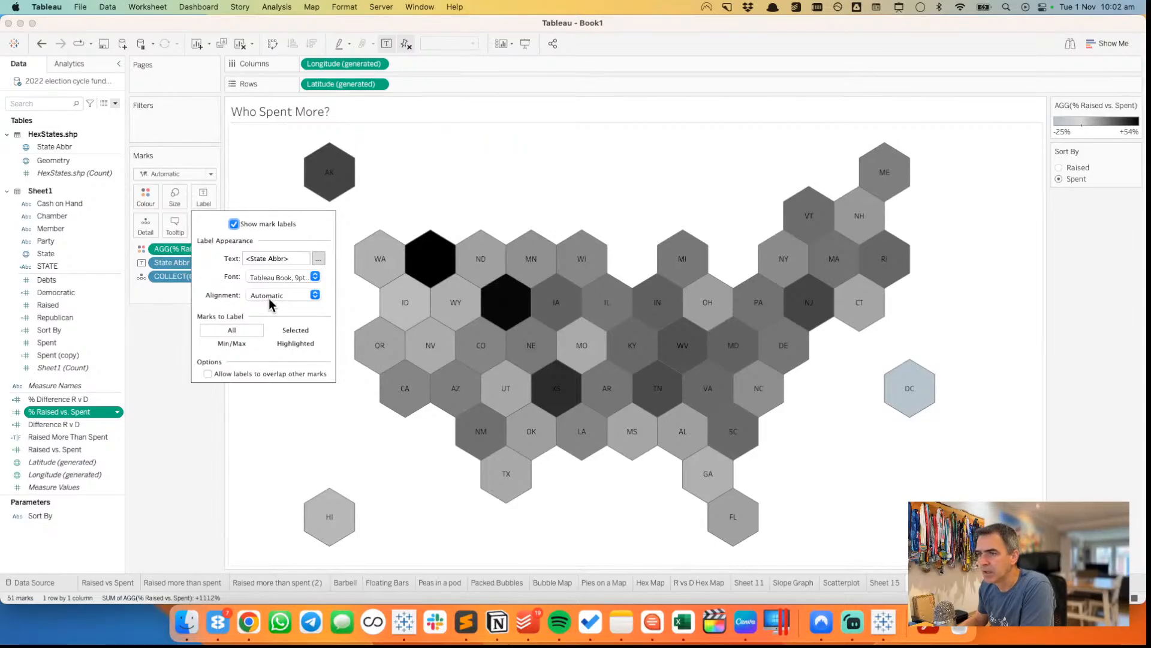
click(261, 275)
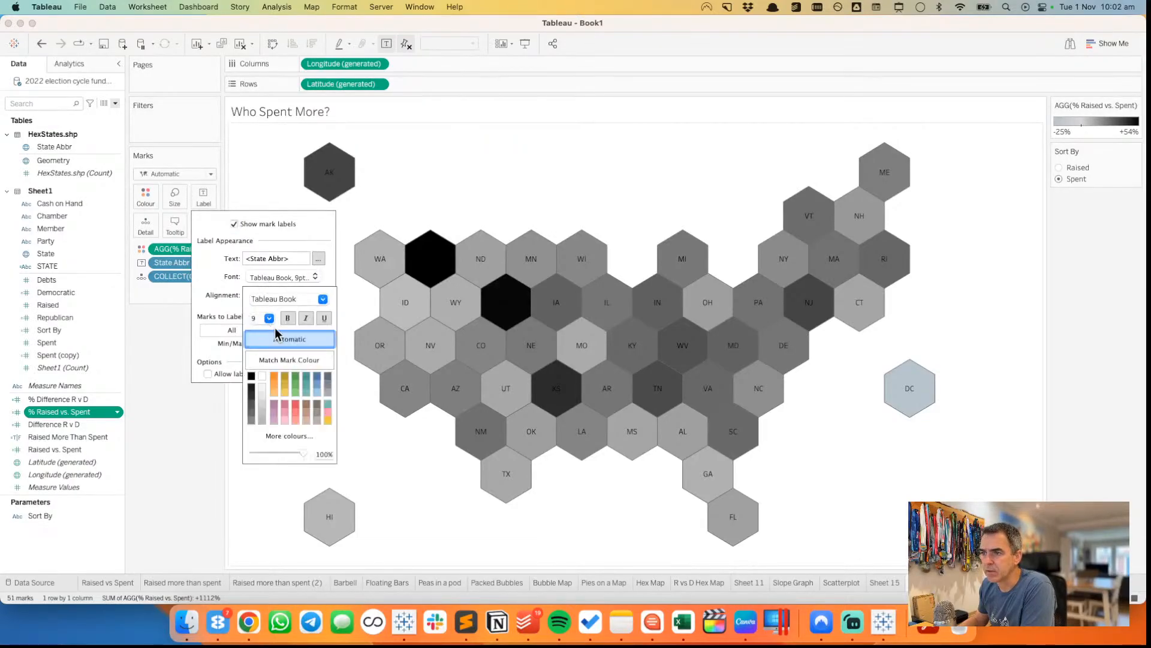
click(279, 362)
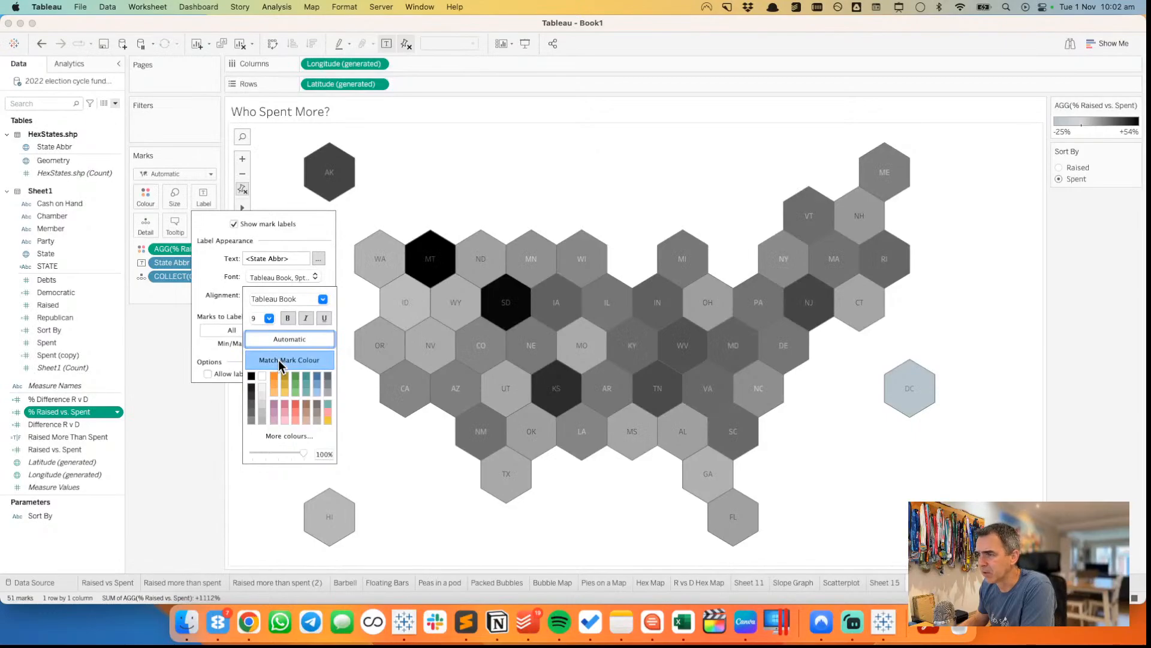
click(269, 318)
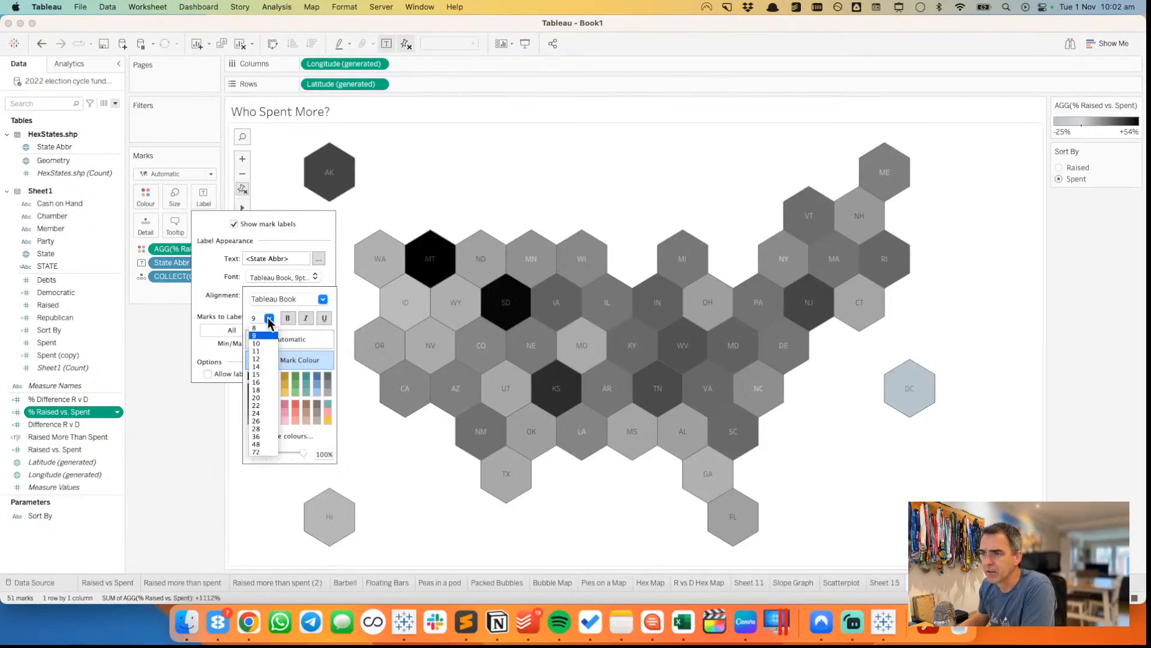
click(264, 358)
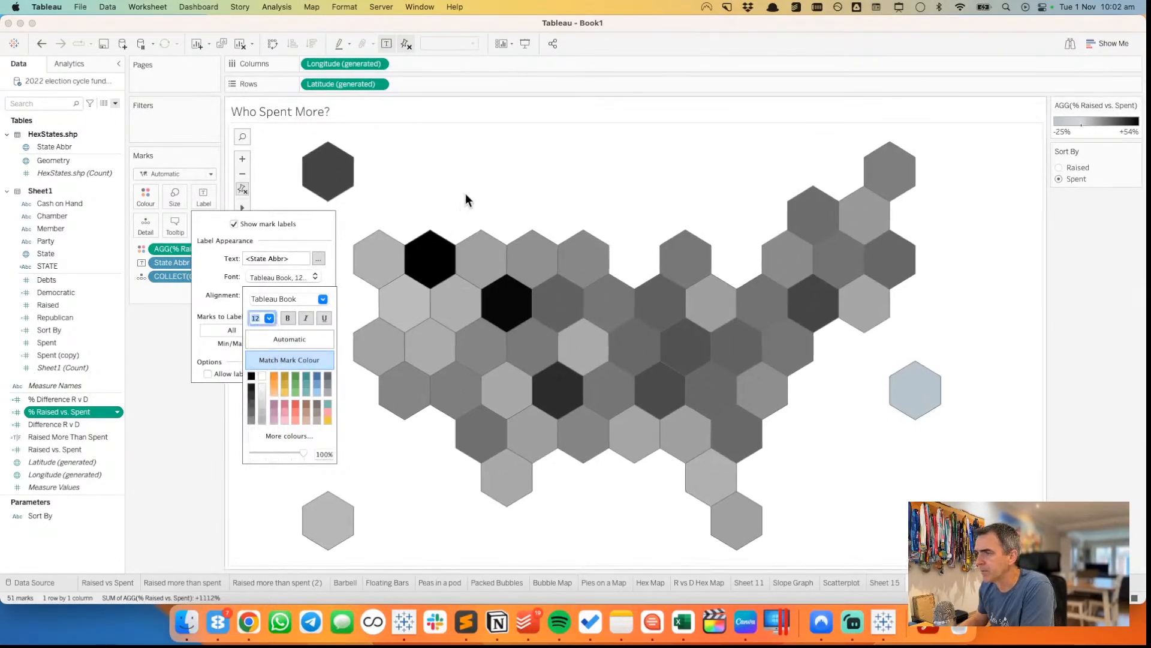
click(272, 193)
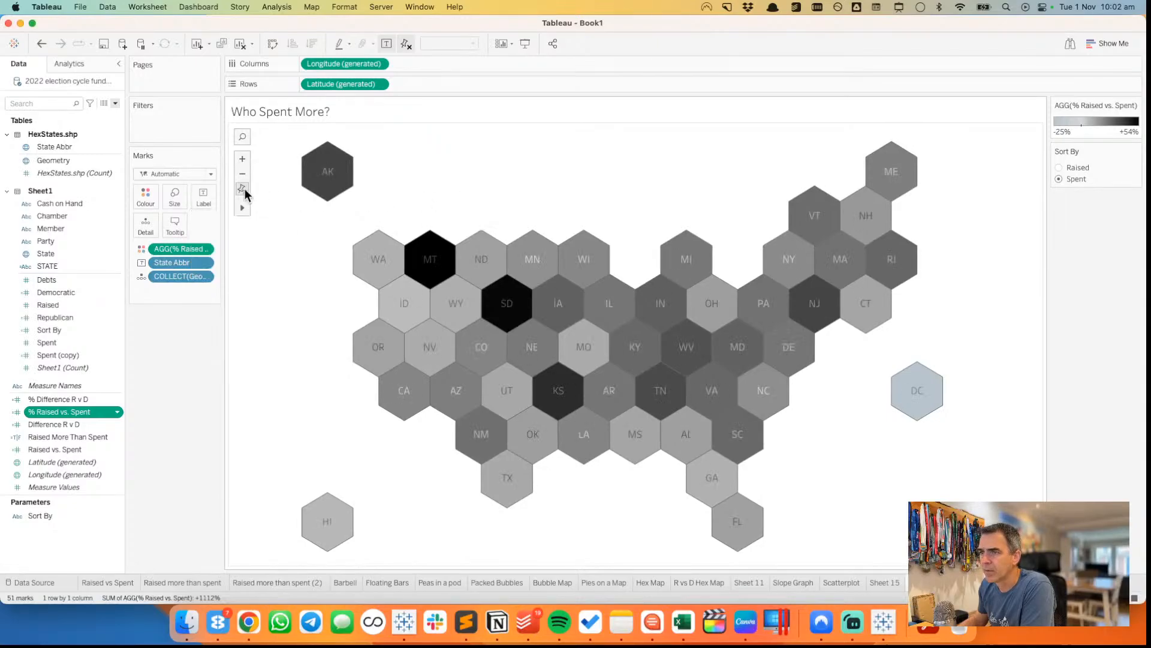
click(243, 189)
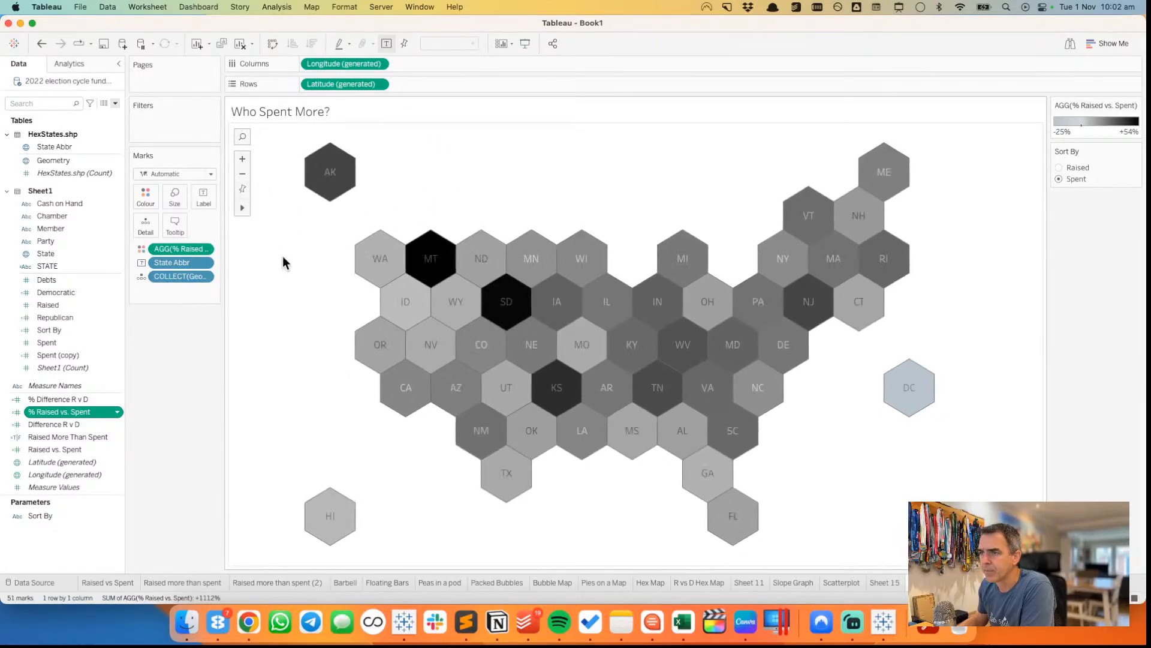
- Give the hexagons on the map a near-white border
click(150, 199)
click(201, 314)
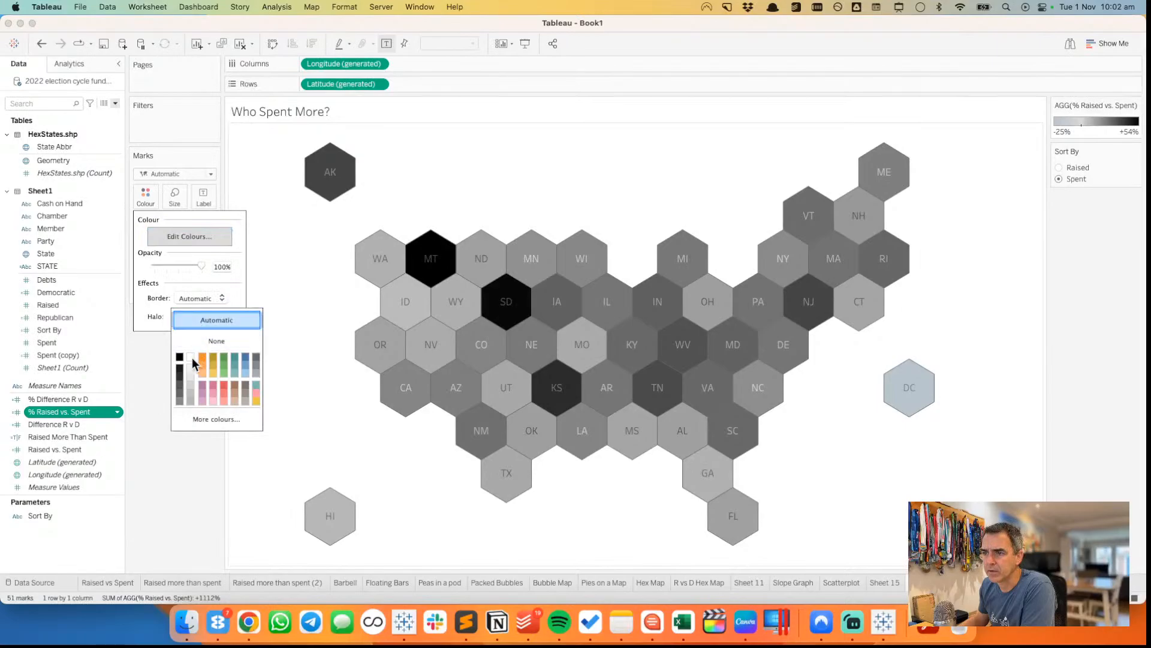
click(189, 370)
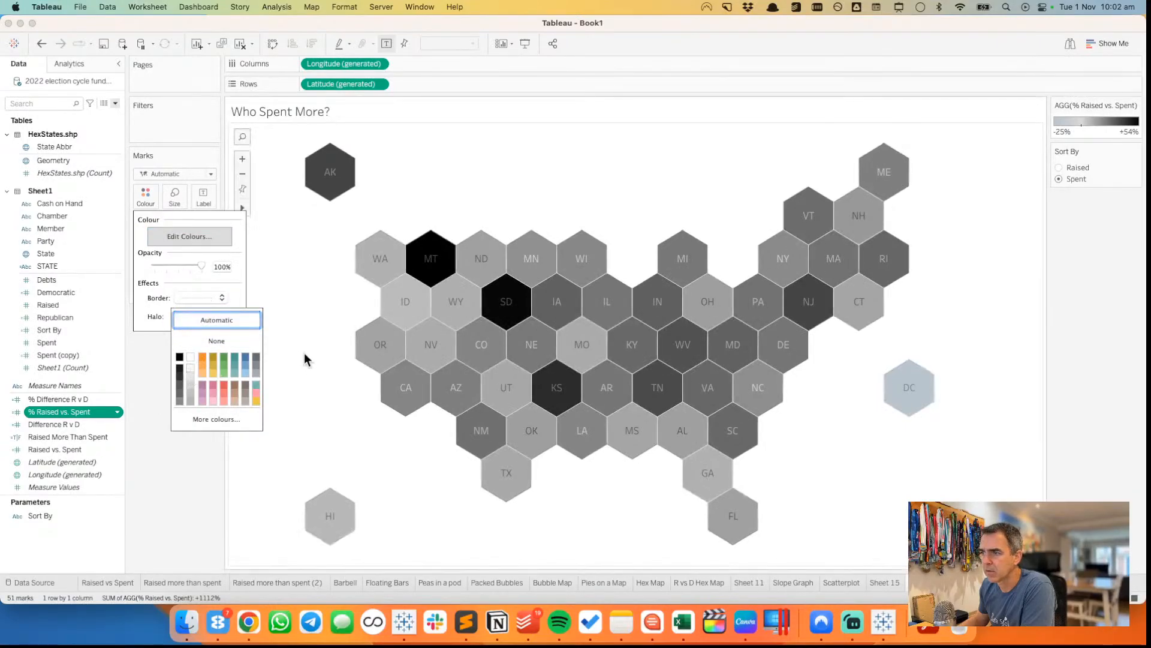
click(319, 343)
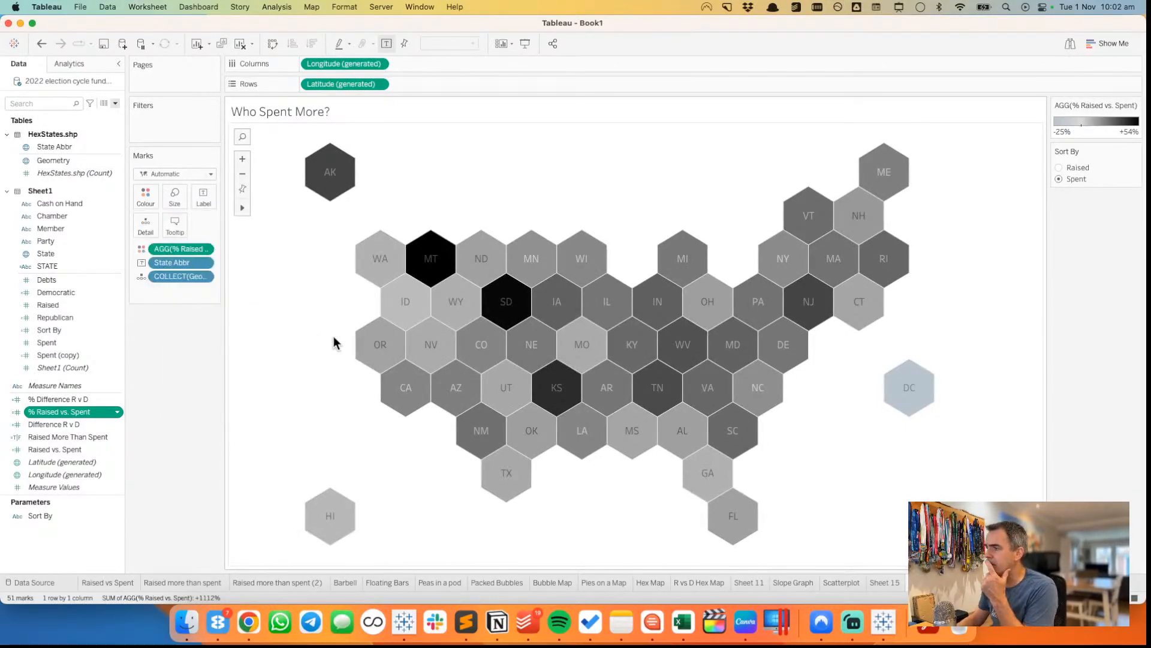
- Compare the recoloured hex map with the colours of the bar chart on Sheet 15
click(884, 583)
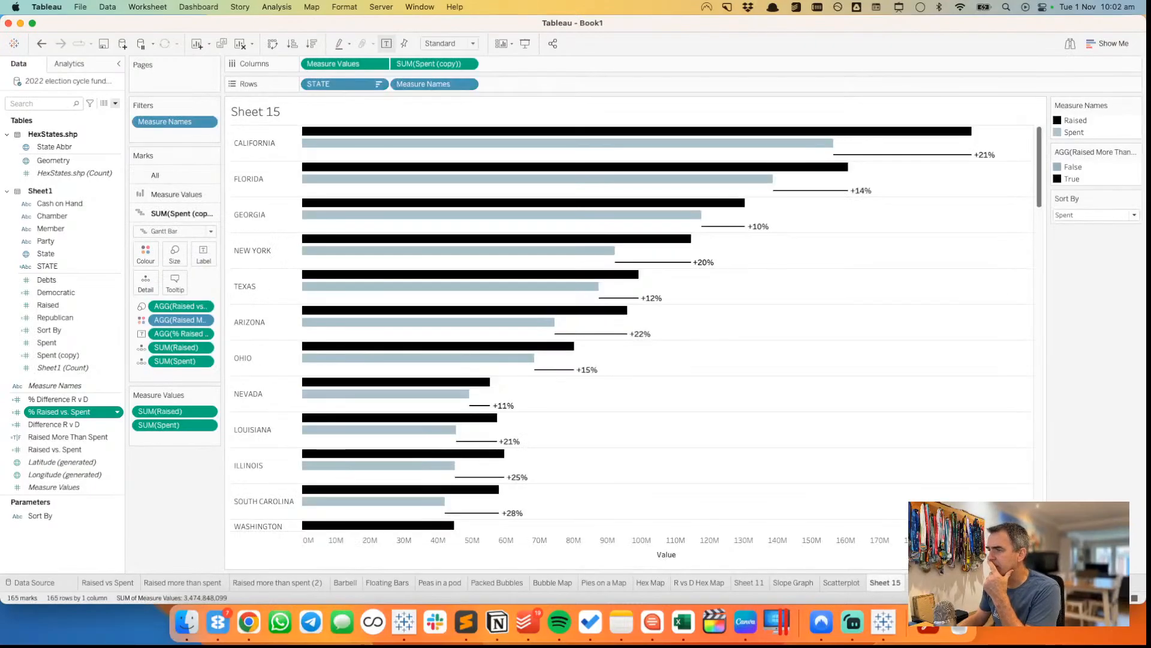
click(926, 583)
click(883, 585)
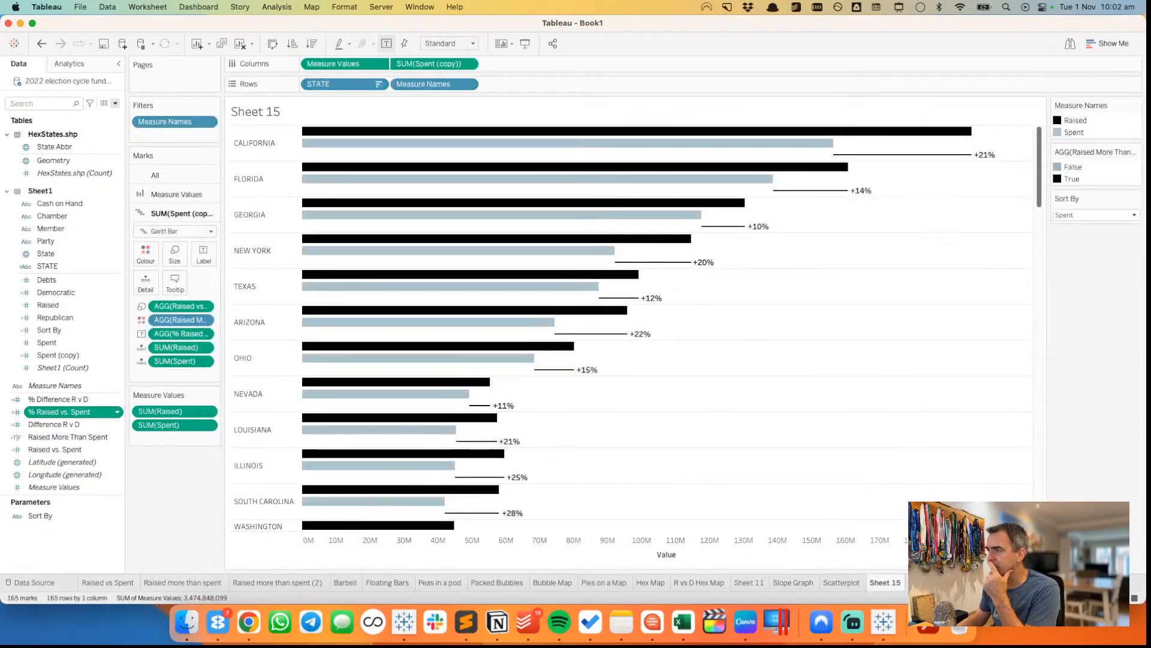
click(926, 583)
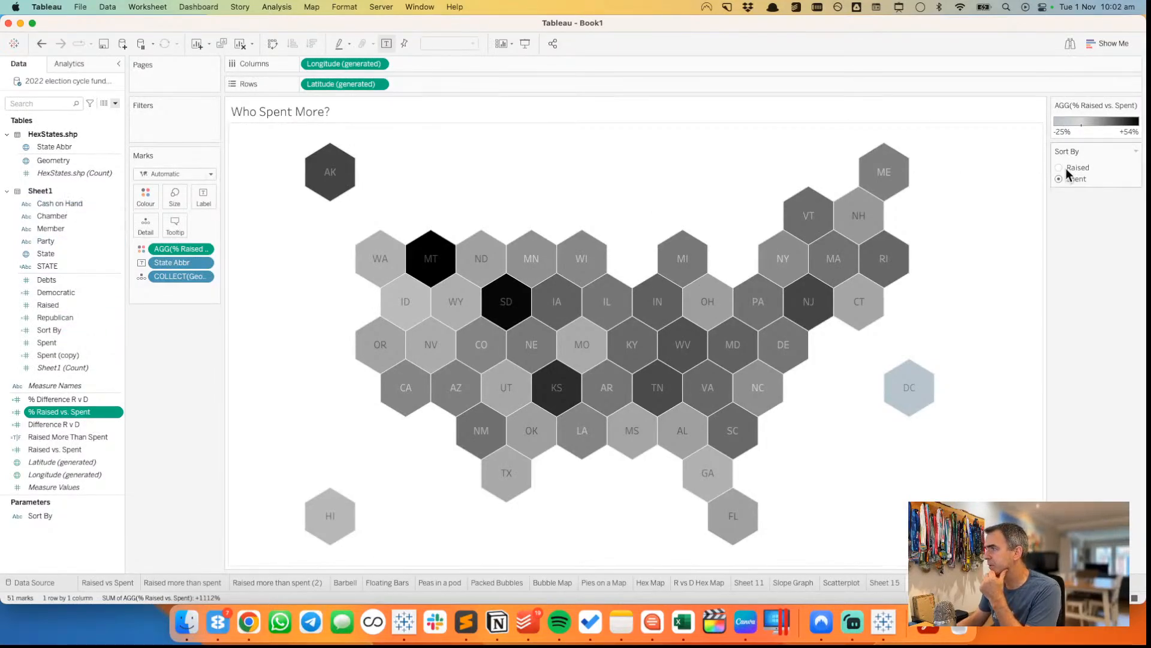
- Show a Chamber filter on the hex map, try it with only Senate selected, and leave all chambers selected
right_click(57, 219)
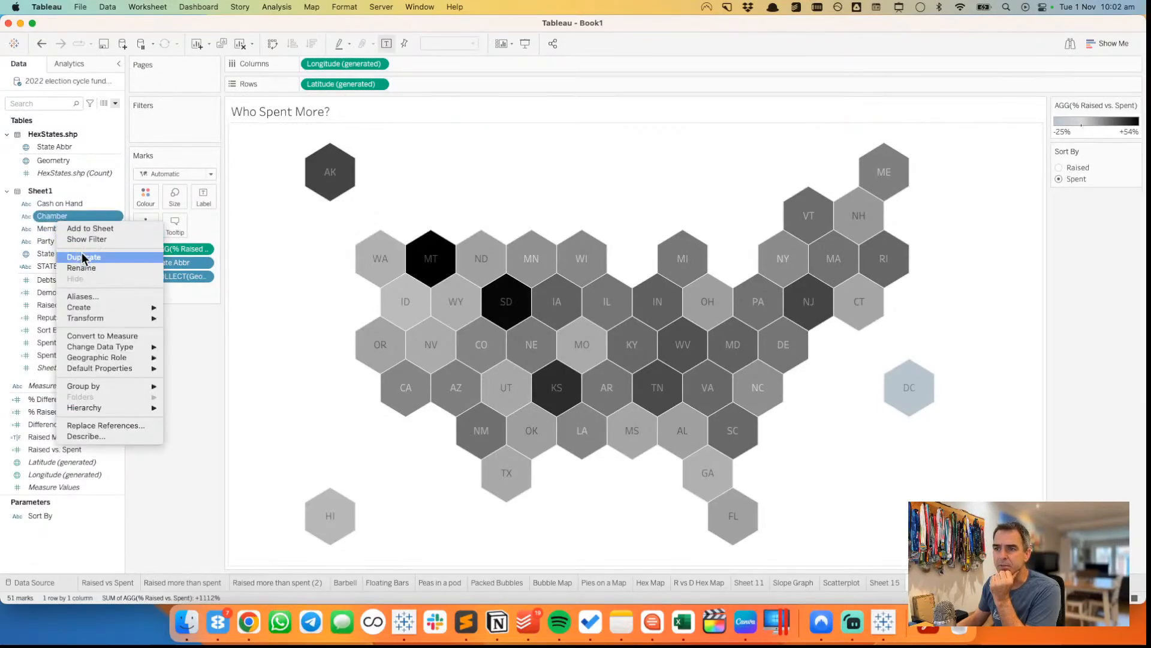
click(84, 240)
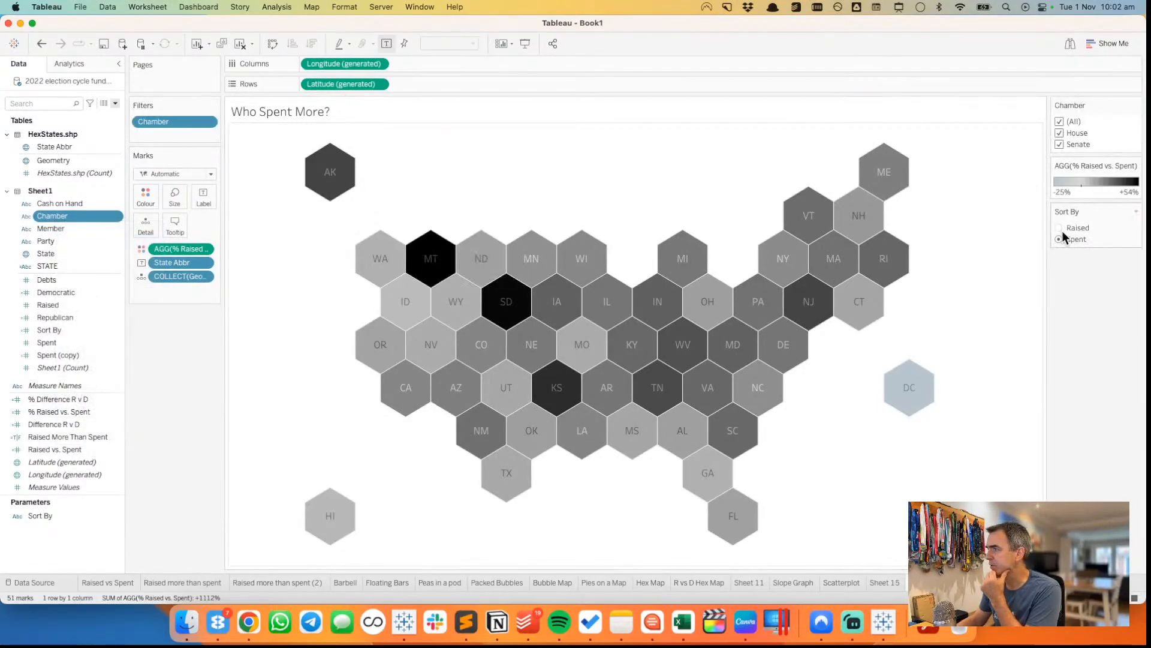
click(1059, 133)
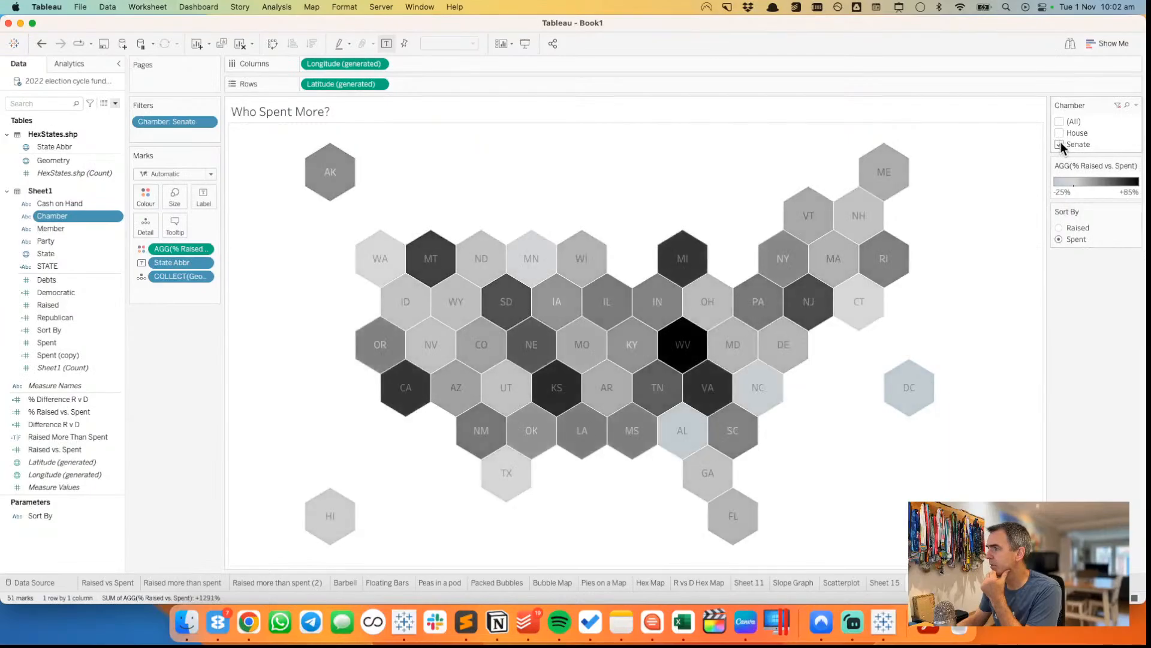
click(1059, 142)
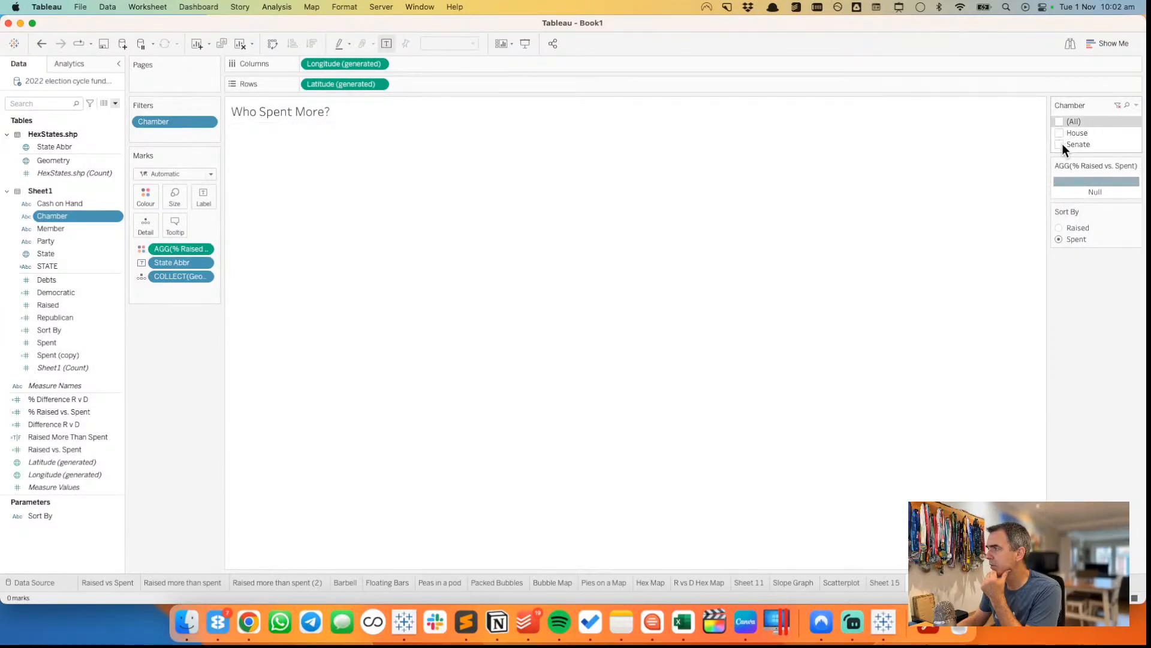
click(1060, 144)
click(1060, 133)
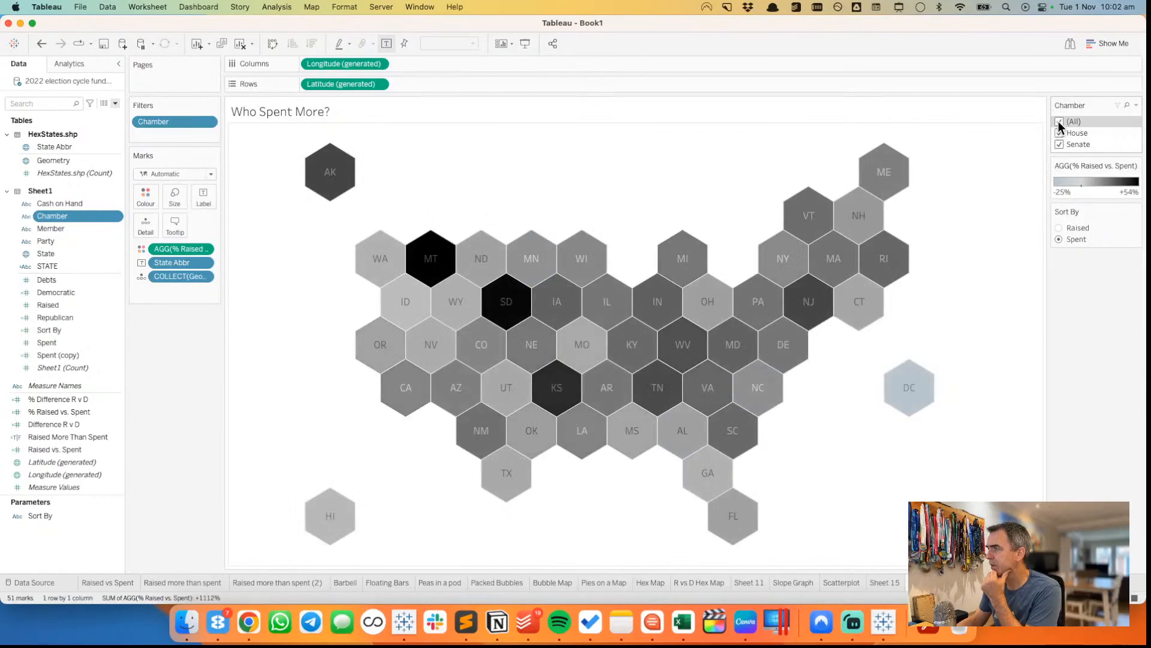
- Show a Party filter on the hex map, try it with only Democratic selected, and restore all parties
right_click(60, 240)
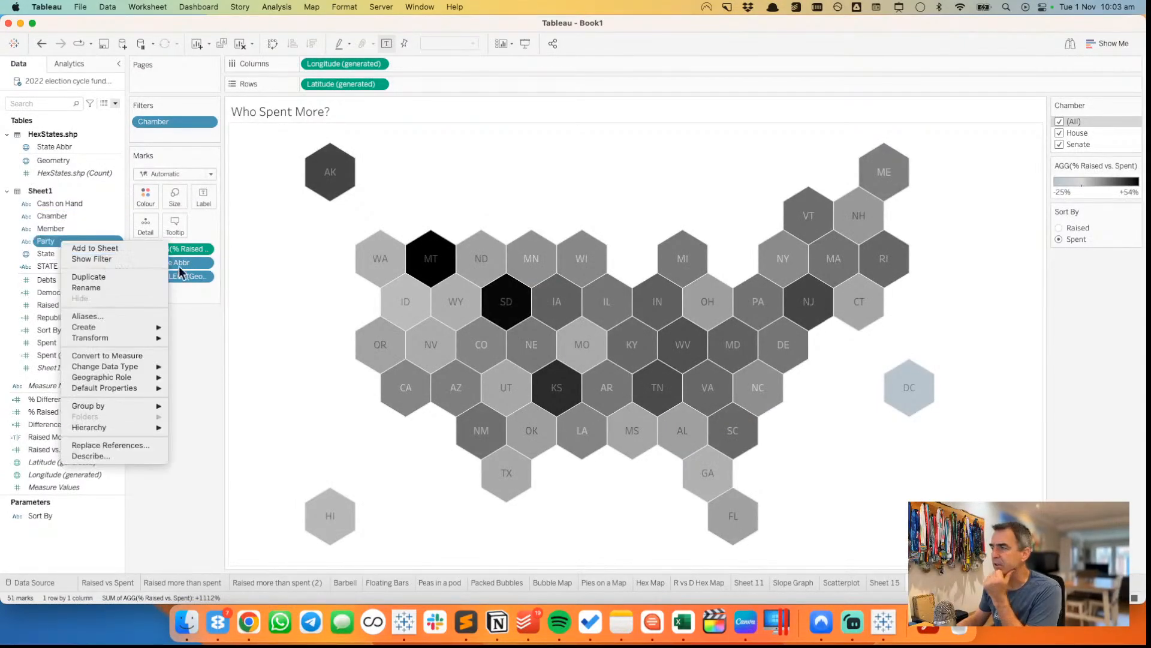
click(92, 258)
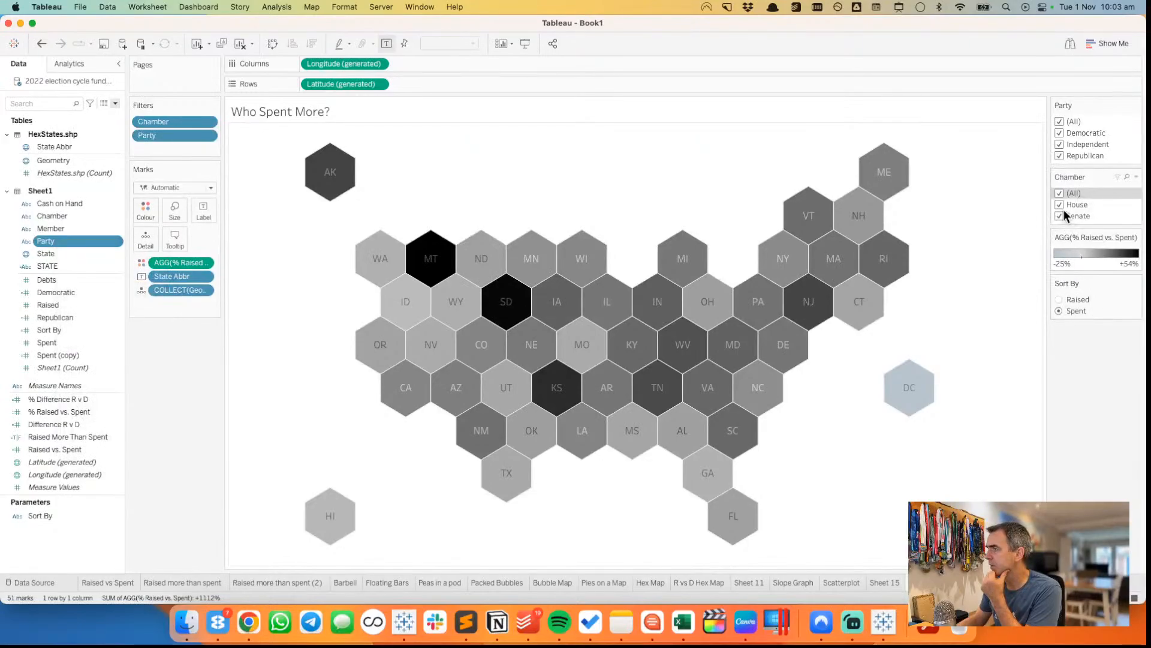
click(1060, 145)
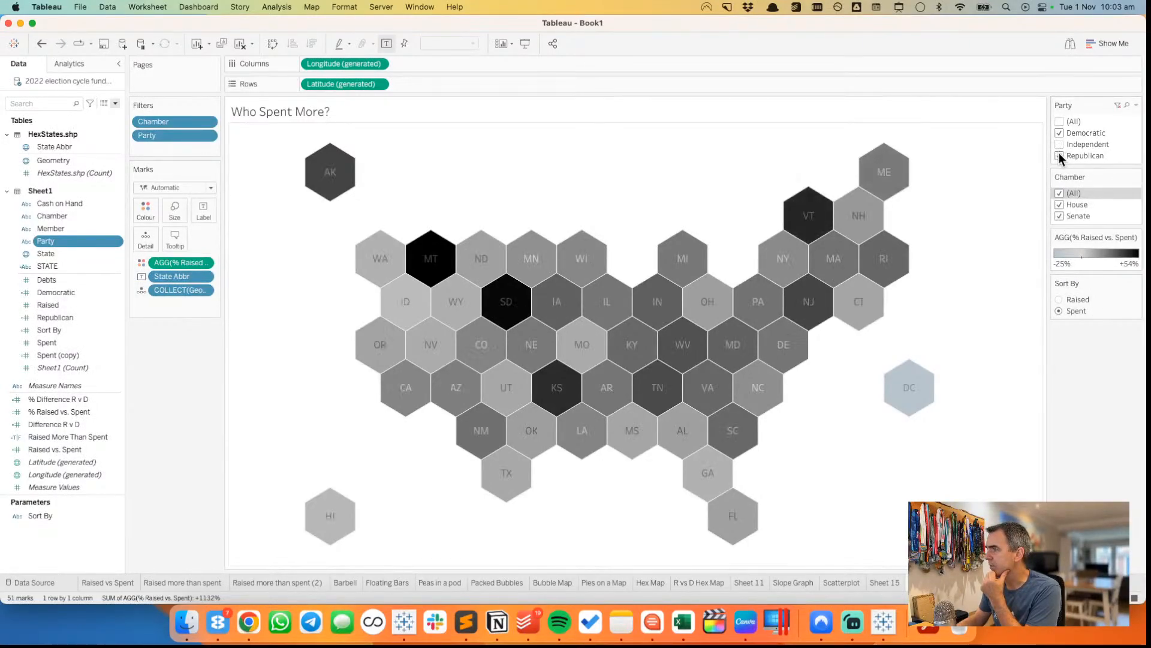
click(1059, 155)
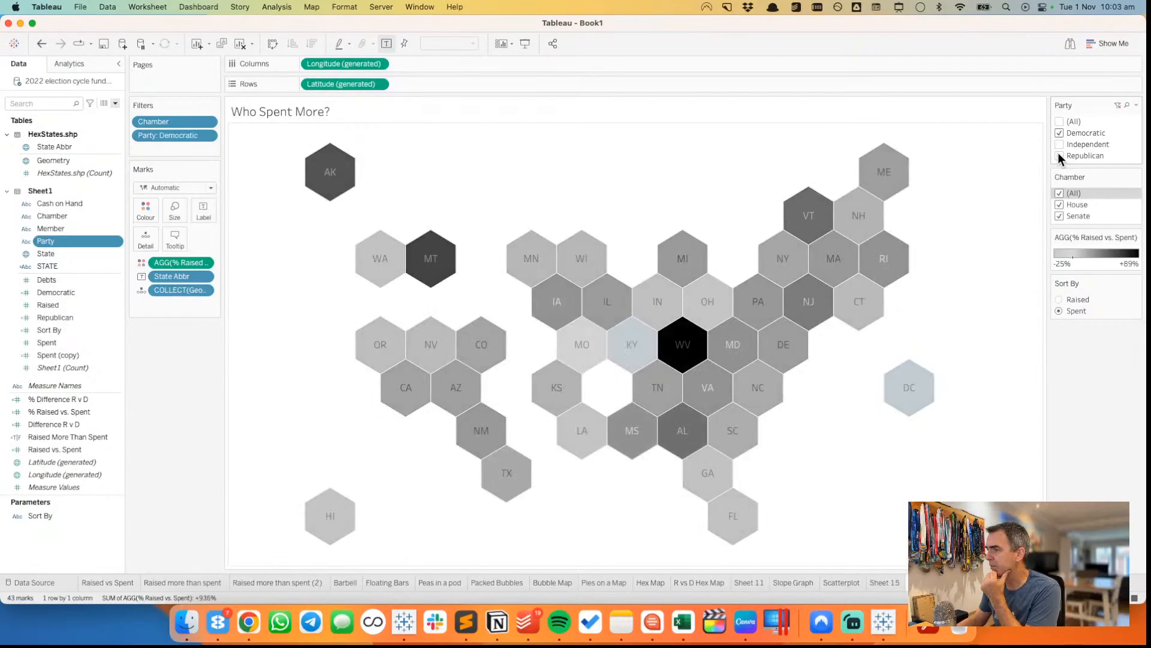
click(1059, 122)
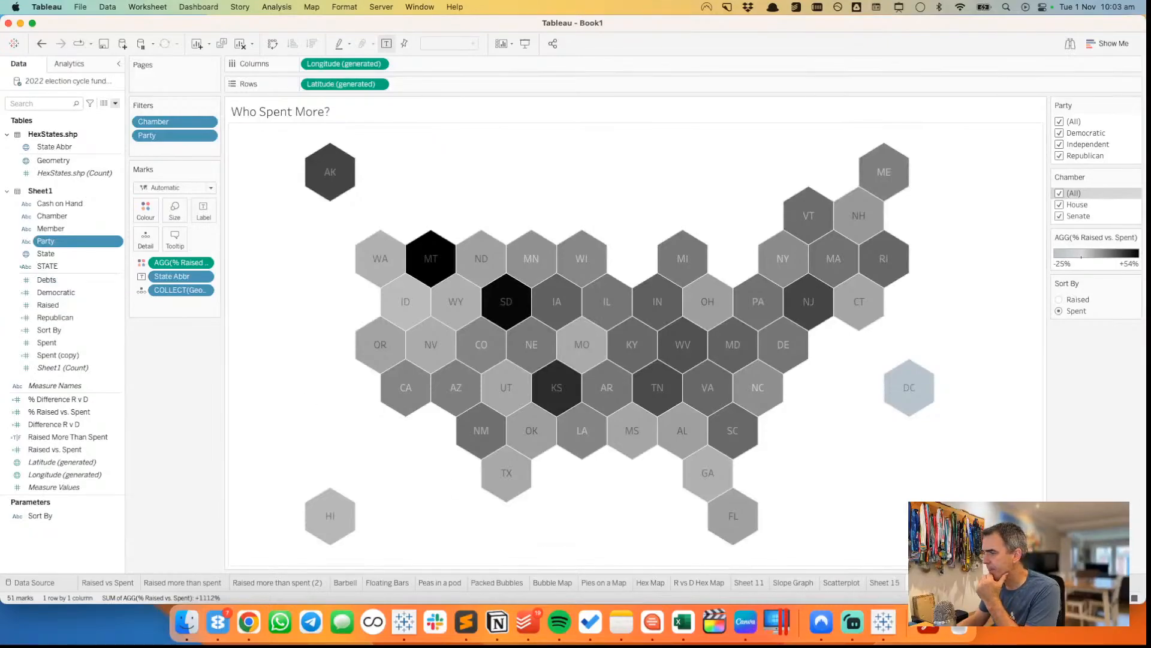
- Create a new dashboard and add a floating vertical container positioned at x 0, y 0
click(1006, 583)
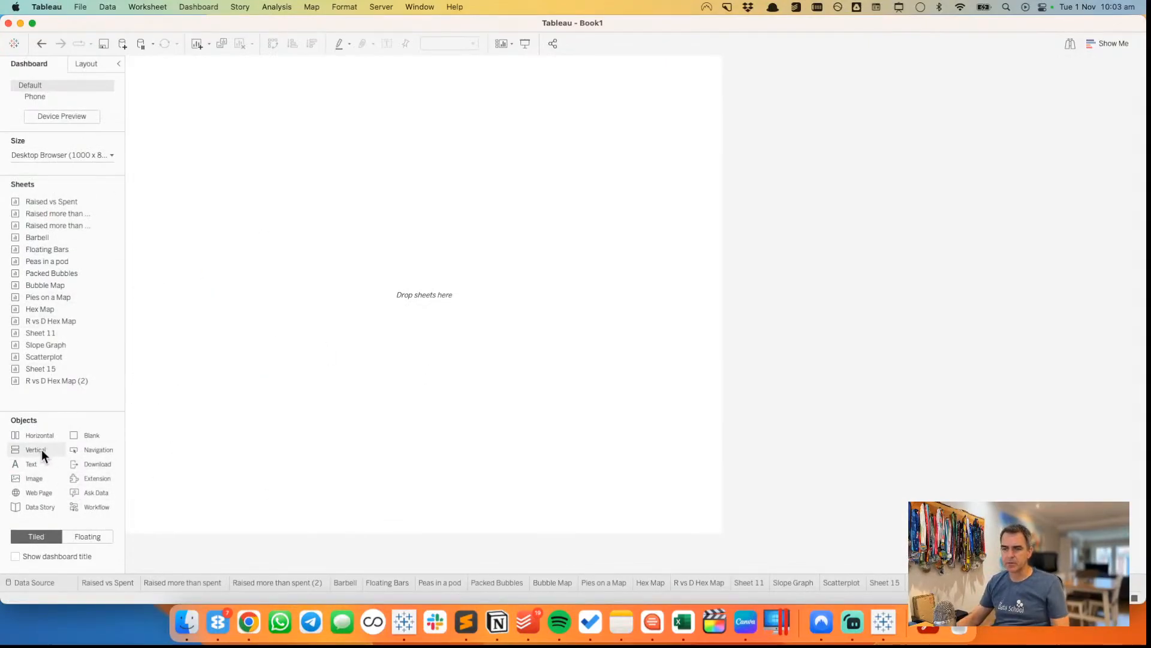
drag(42, 449, 255, 291)
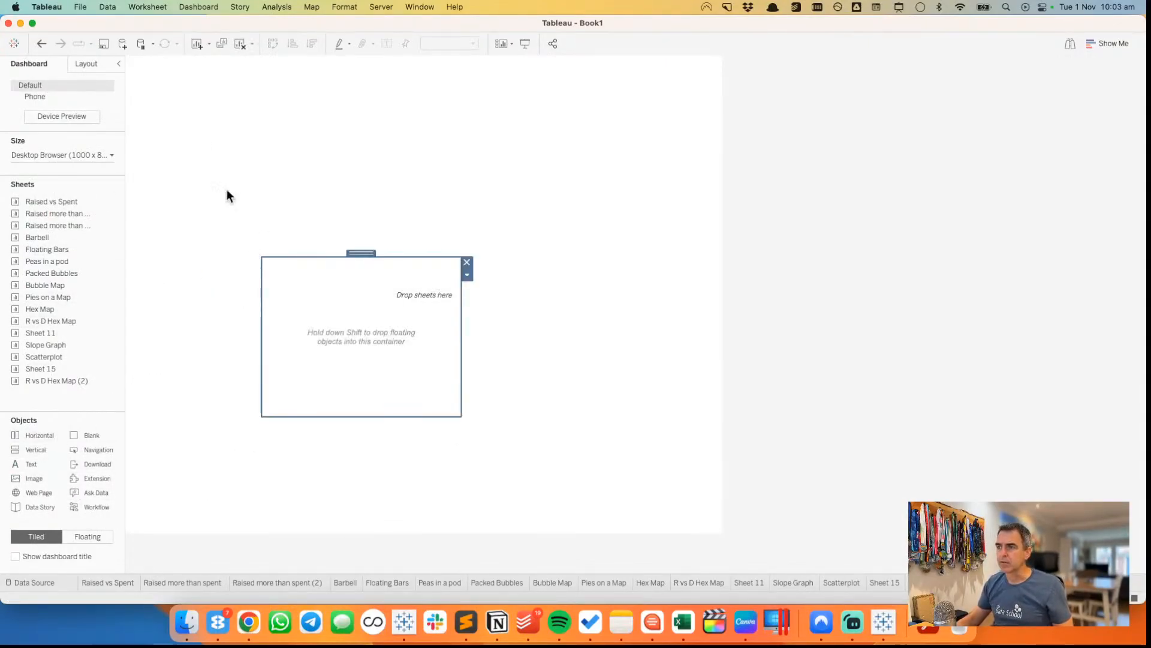
click(81, 63)
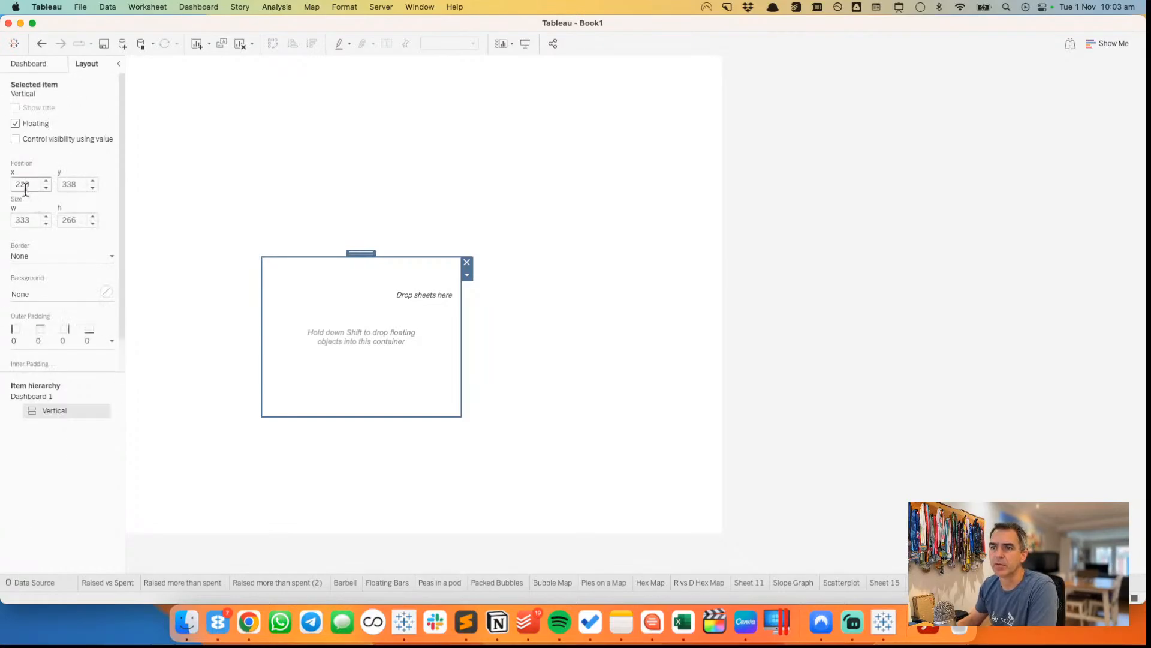
drag(32, 186, 2, 183)
text(0)
key(Tab)
text(0)
key(Tab)
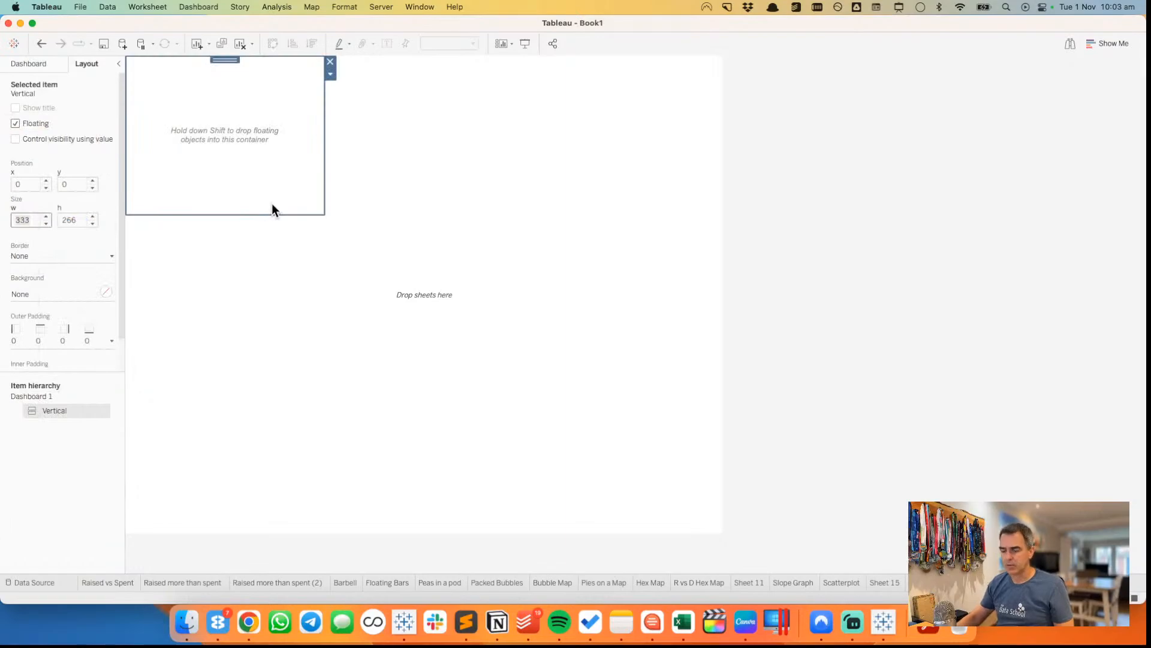
- Set the floating vertical container's size to 1000 wide by 800 high
text(1000)
key(Tab)
text(800)
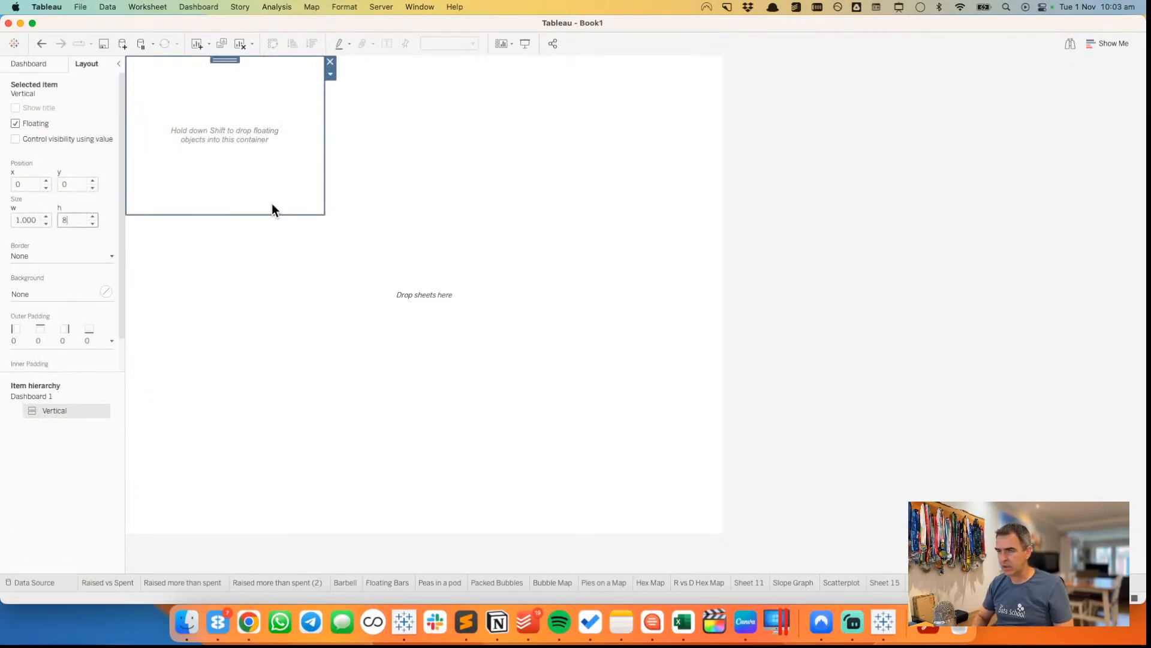
key(Tab)
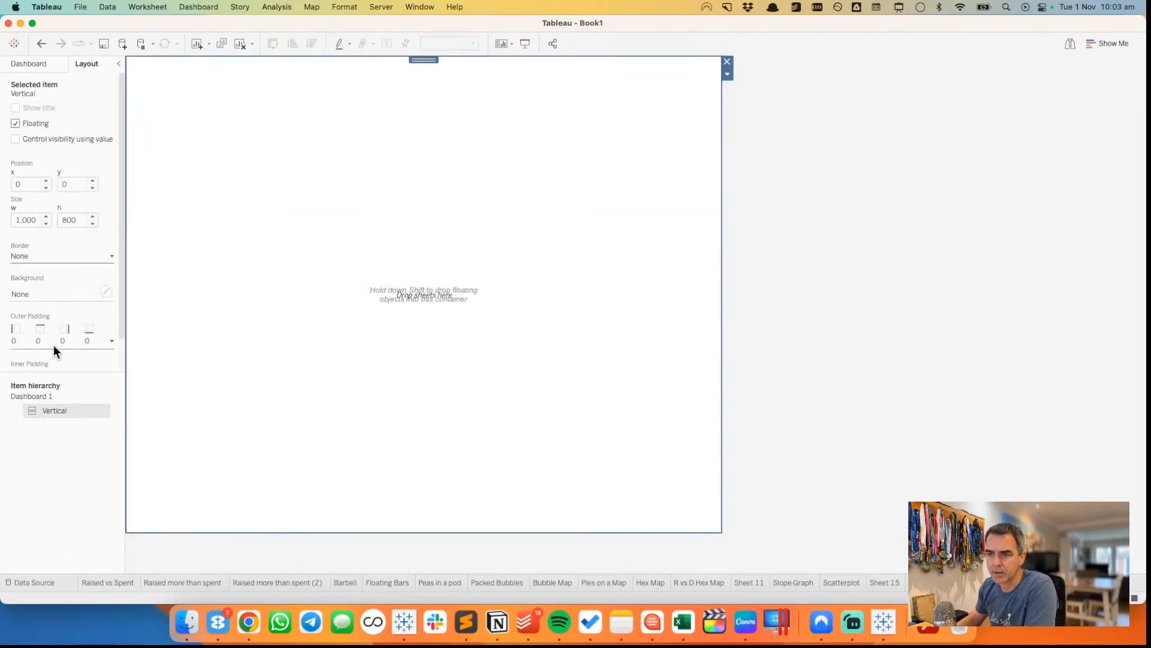
- Give the vertical container an inner padding of 20 on all sides
click(53, 344)
click(75, 316)
scroll(66, 341, down, 2)
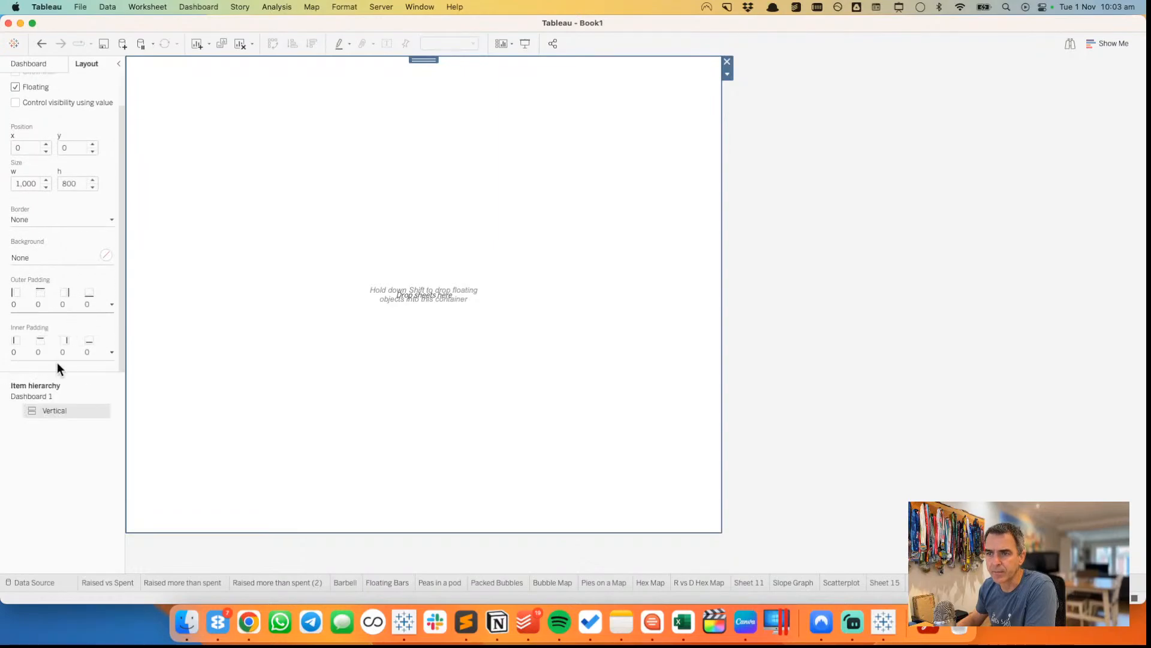
click(56, 360)
click(61, 396)
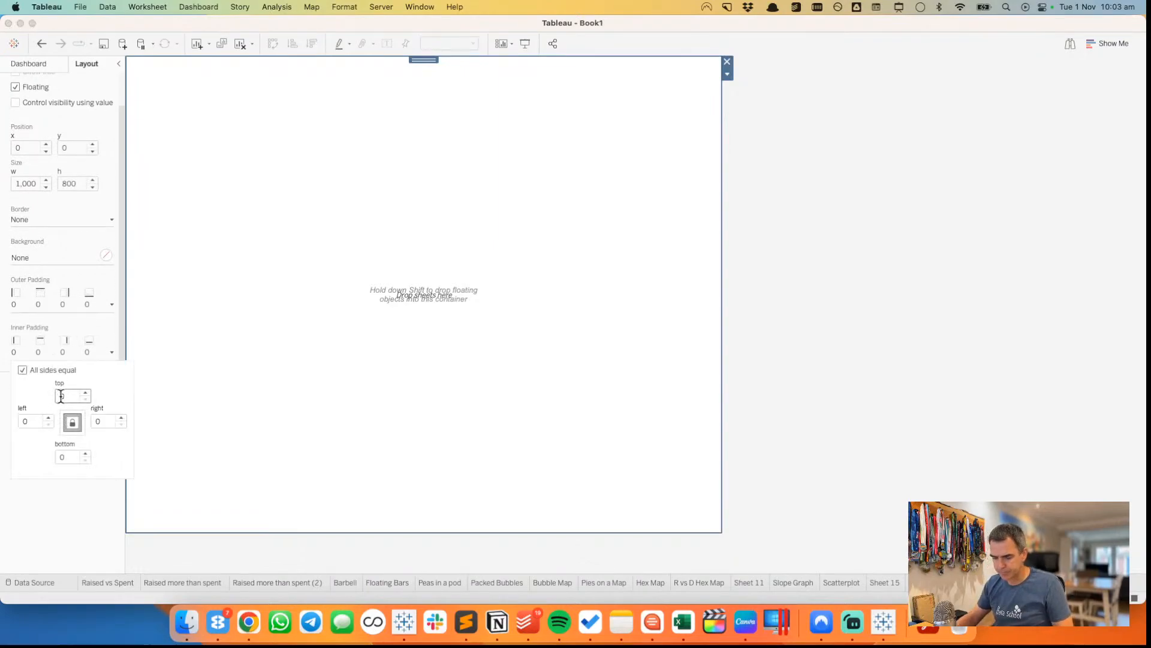
click(178, 138)
click(45, 63)
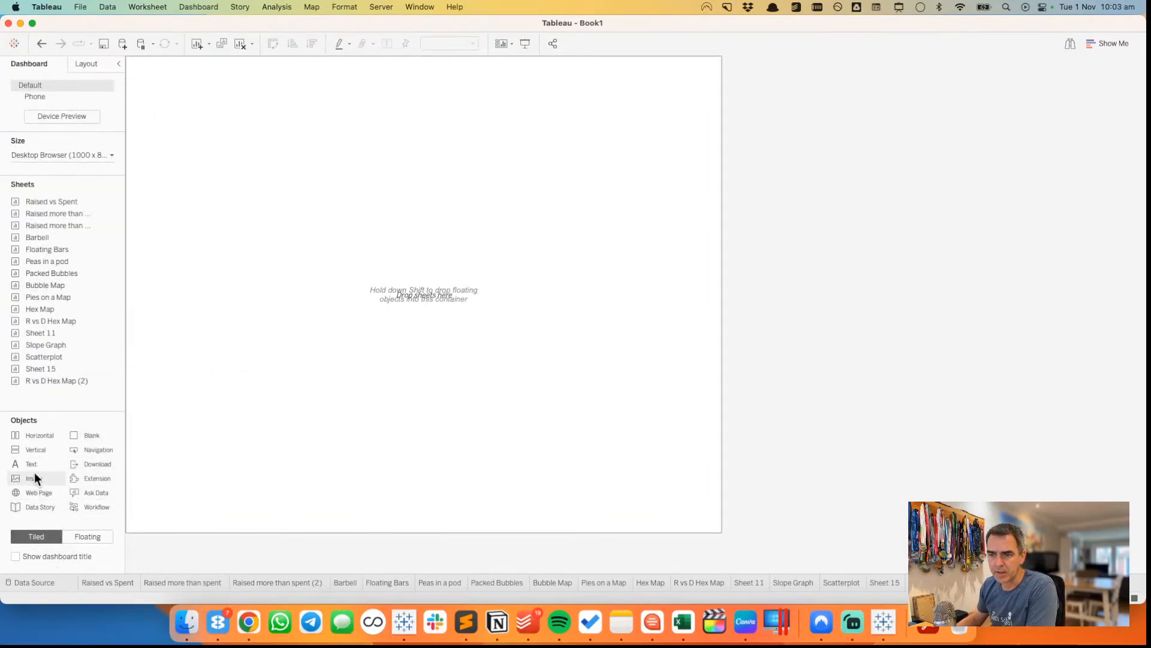
- Add a text object inside the vertical container and begin its title with "ARE MEMBERS OF THE"
drag(37, 463, 279, 249)
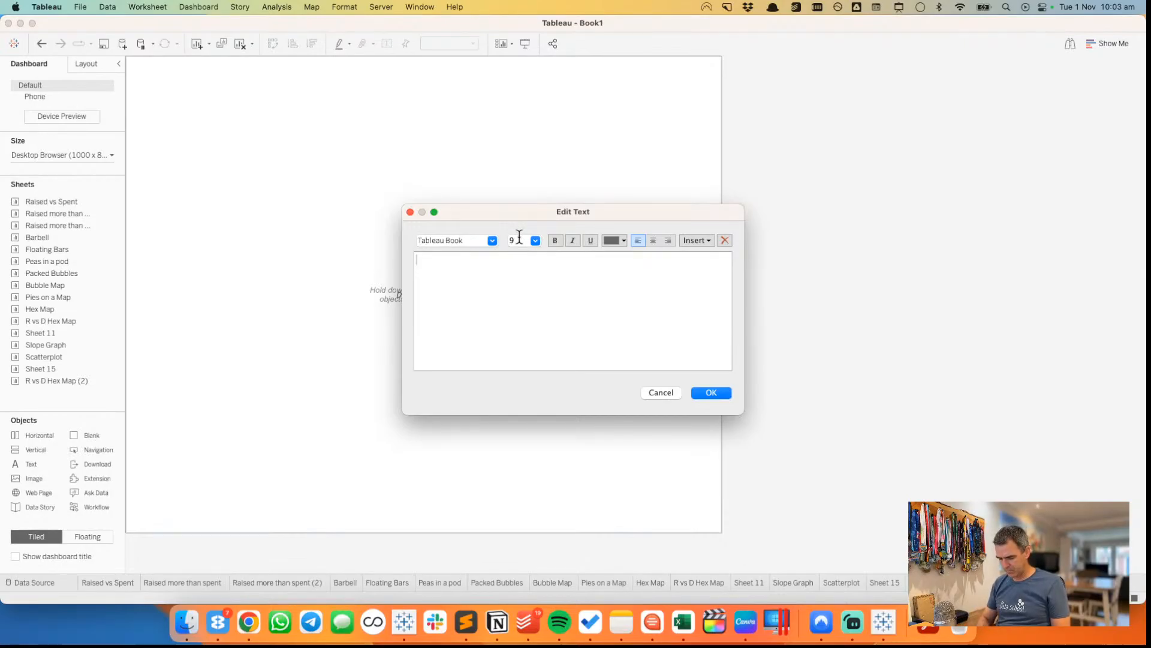
text(ARE)
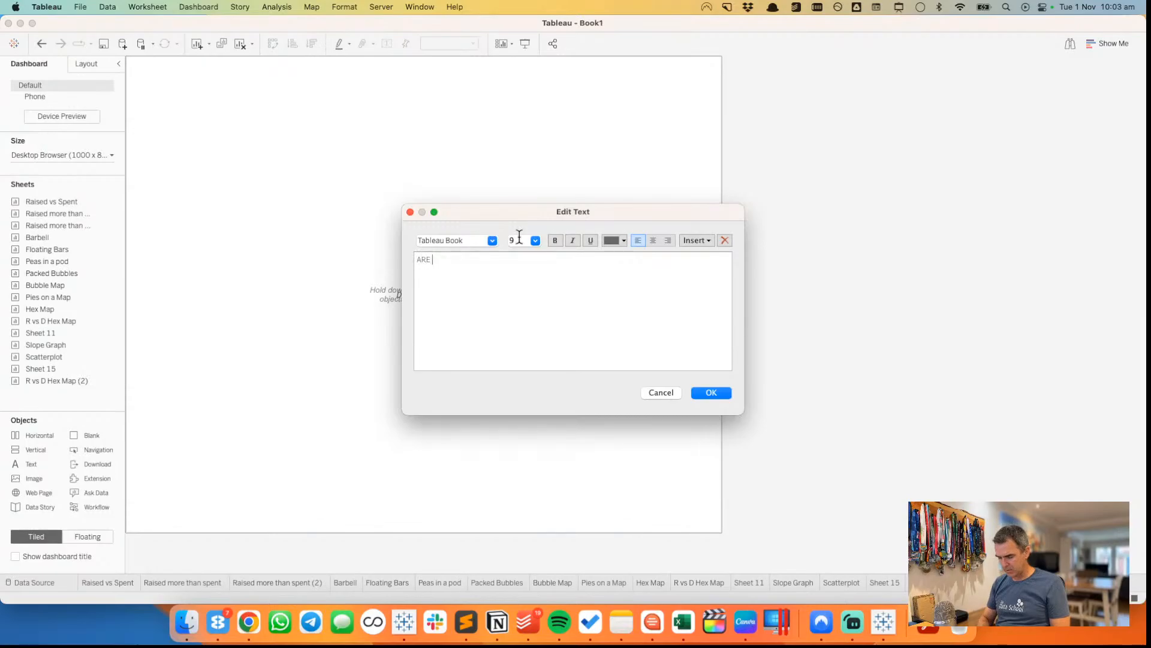
text( MEMBERS OF THE)
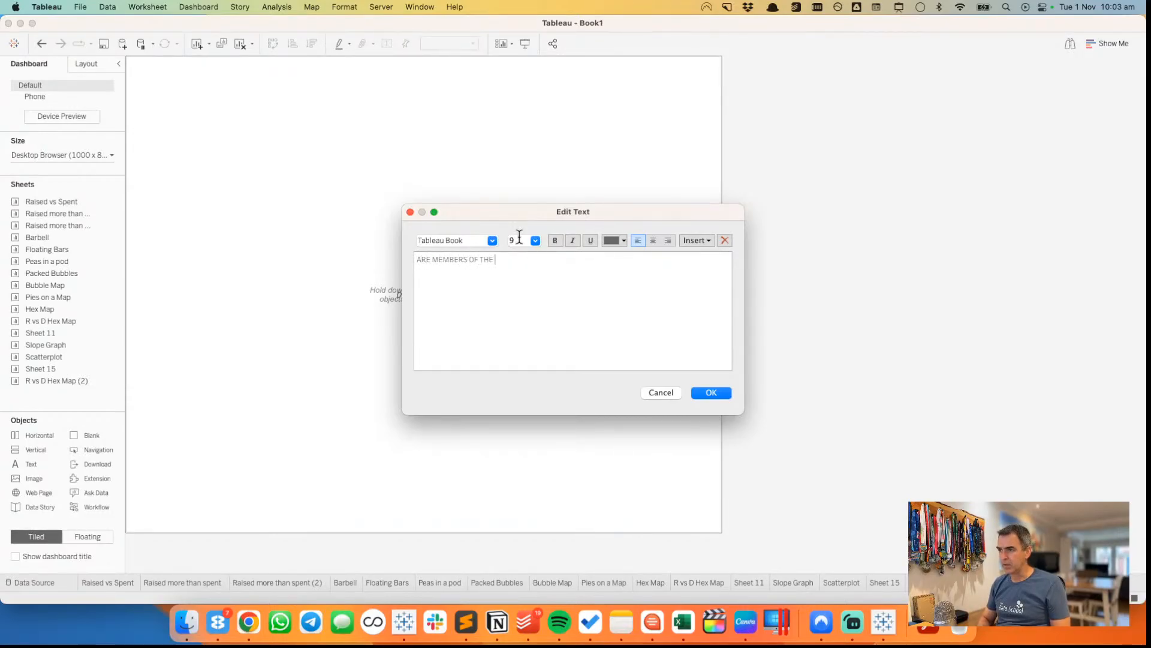
- Switch to Chrome and check on the OpenSecrets members list page which Congress the data covers
key(super+Tab)
key(super+Tab)
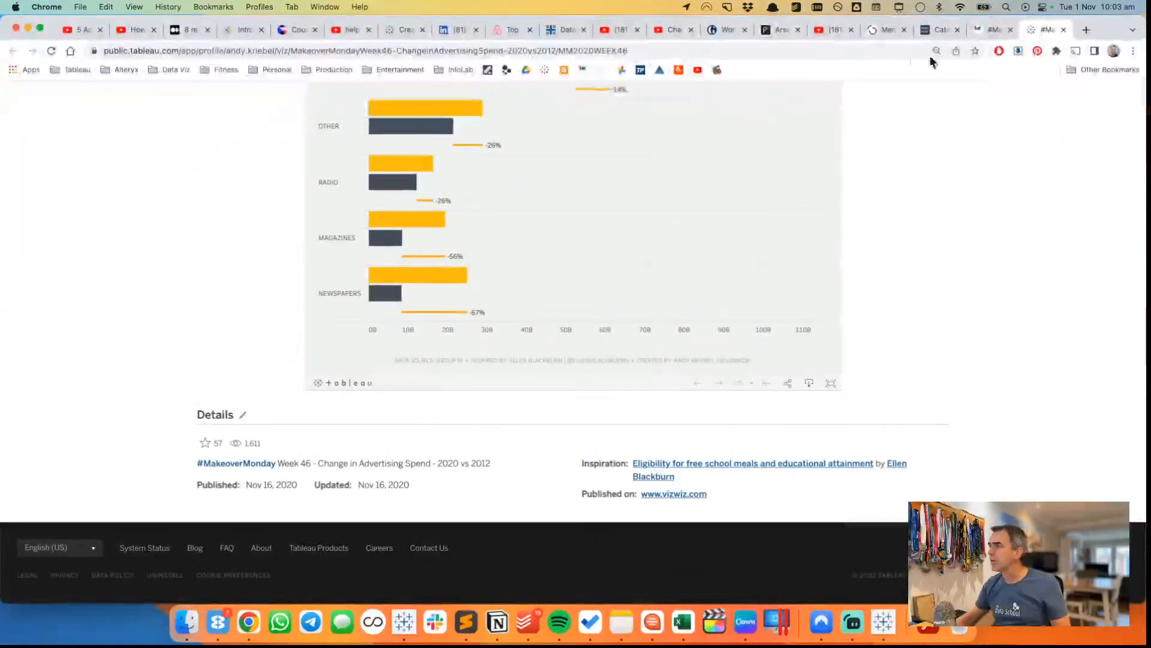
click(884, 30)
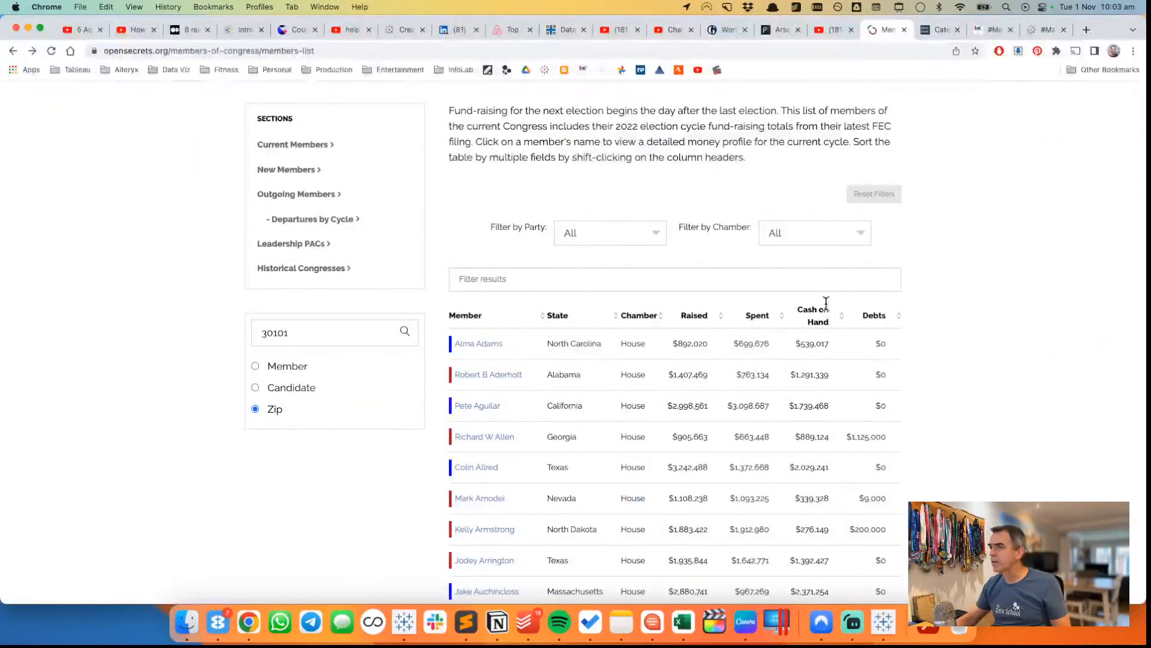
scroll(826, 303, up, 5)
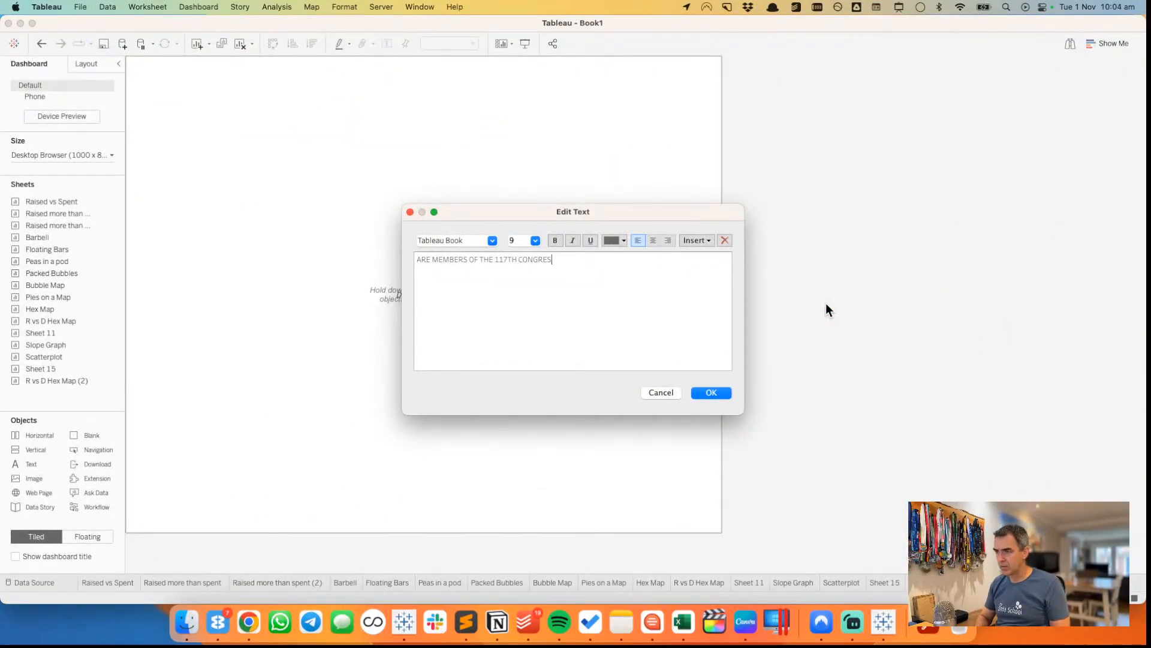
- Back in Tableau, complete the title to read "ARE MEMBERS OF THE 117TH CONGRESS RAISING MORE THAN THEY SPEND?"
text(ISING MOR)
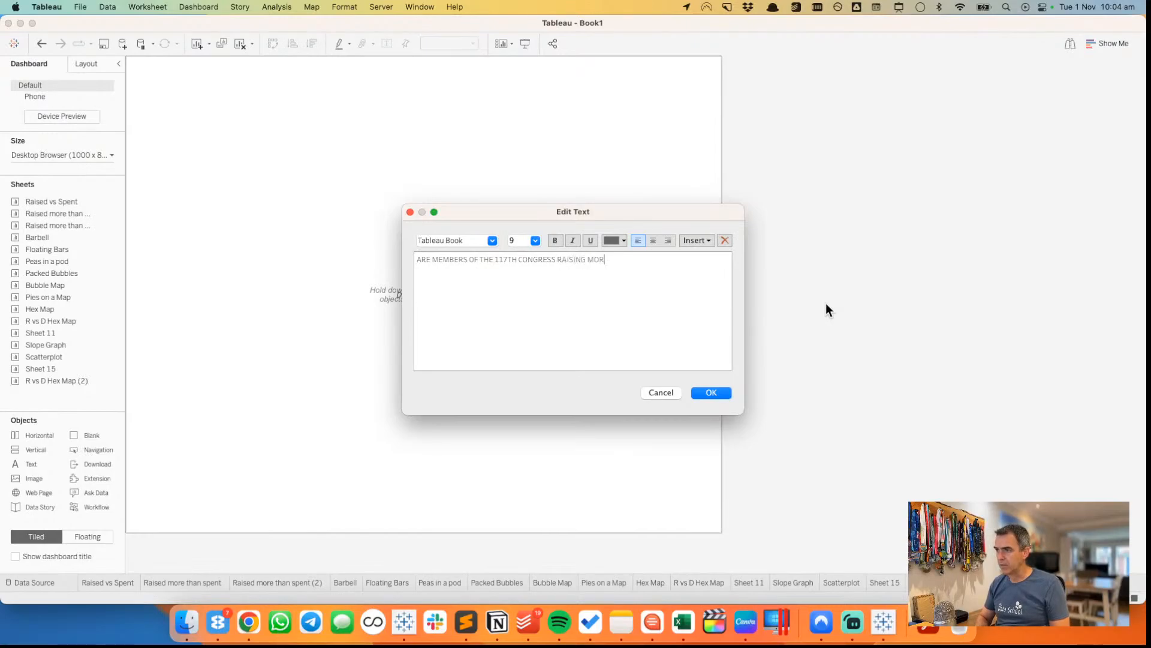
text(E THAN THEY SEND?)
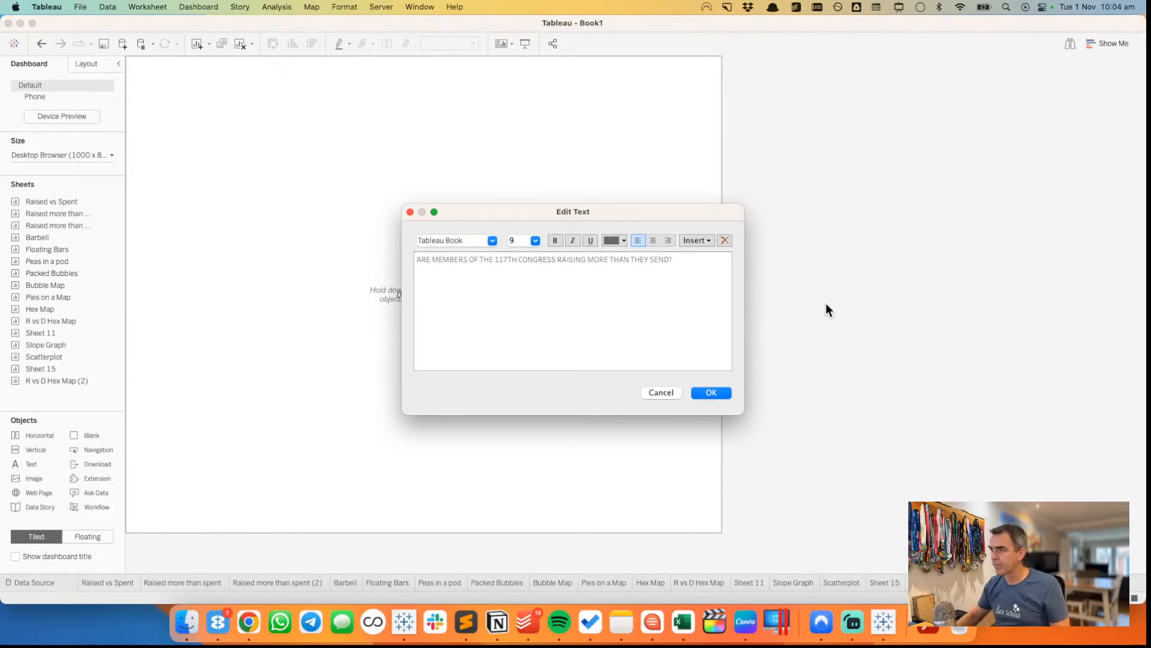
key(Left)
key(Left)
key(Left)
key(Left)
text(P)
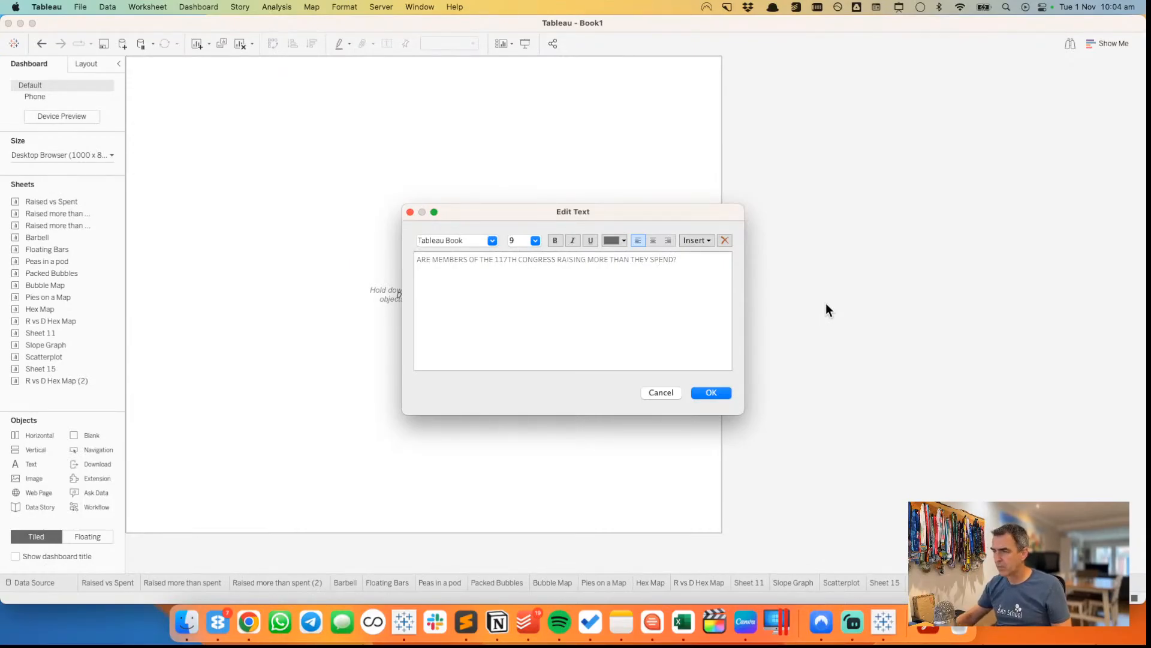
- Format the whole title text at size 18 in black and apply it to the dashboard
key(super+a)
click(531, 241)
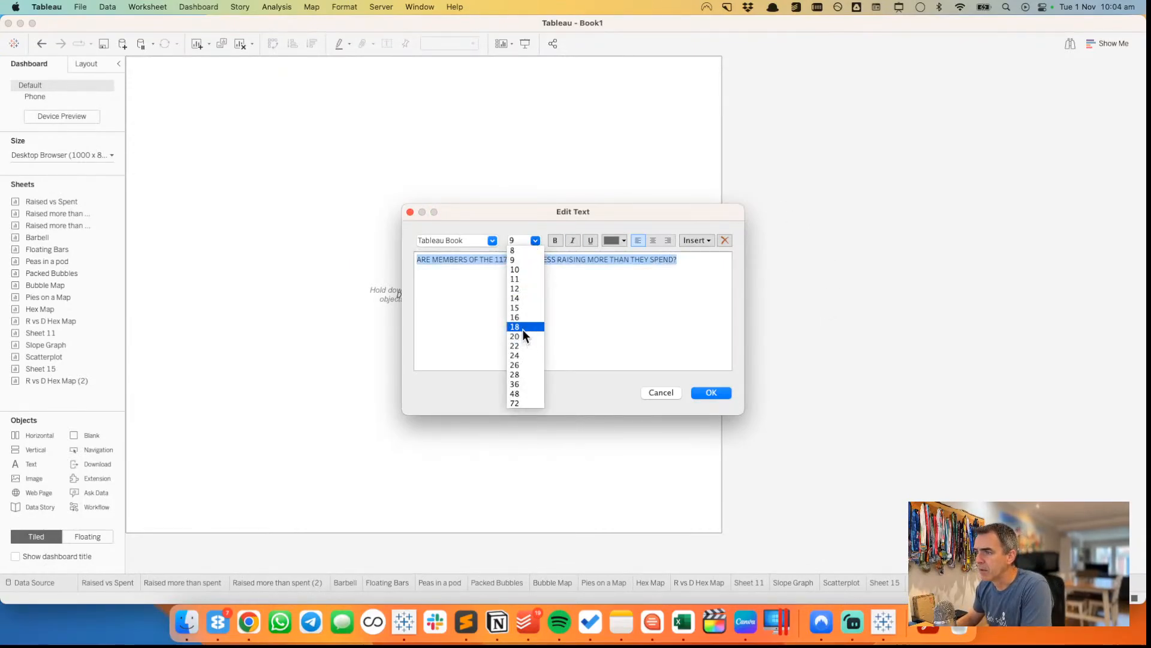
click(523, 326)
click(616, 240)
click(611, 264)
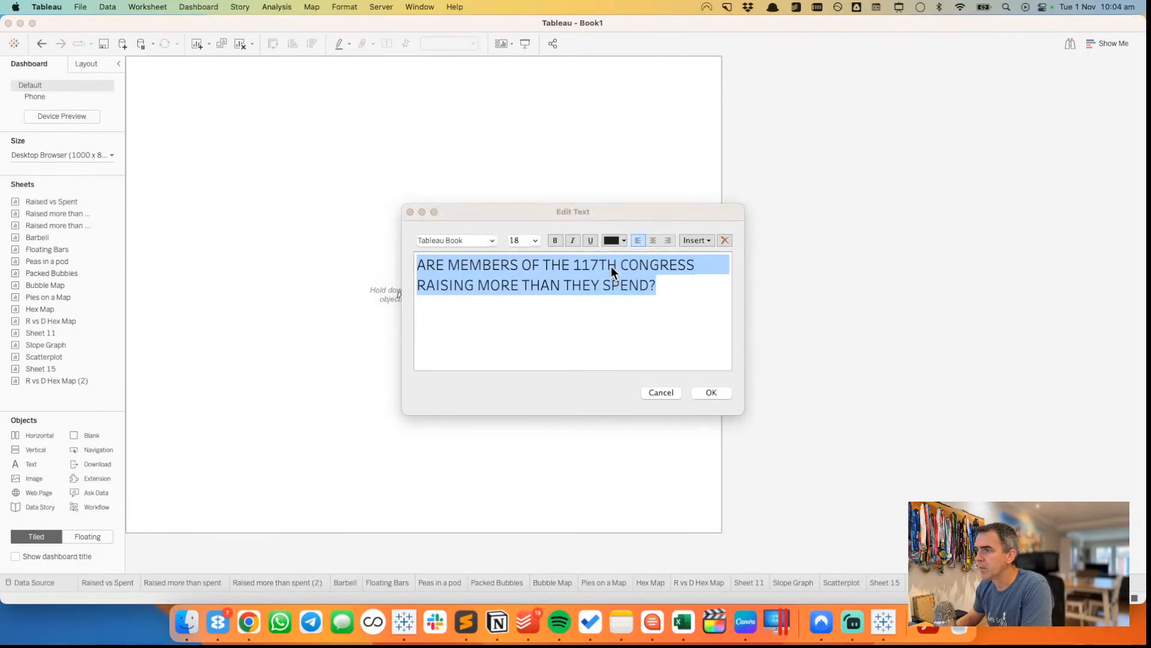
click(705, 392)
click(883, 251)
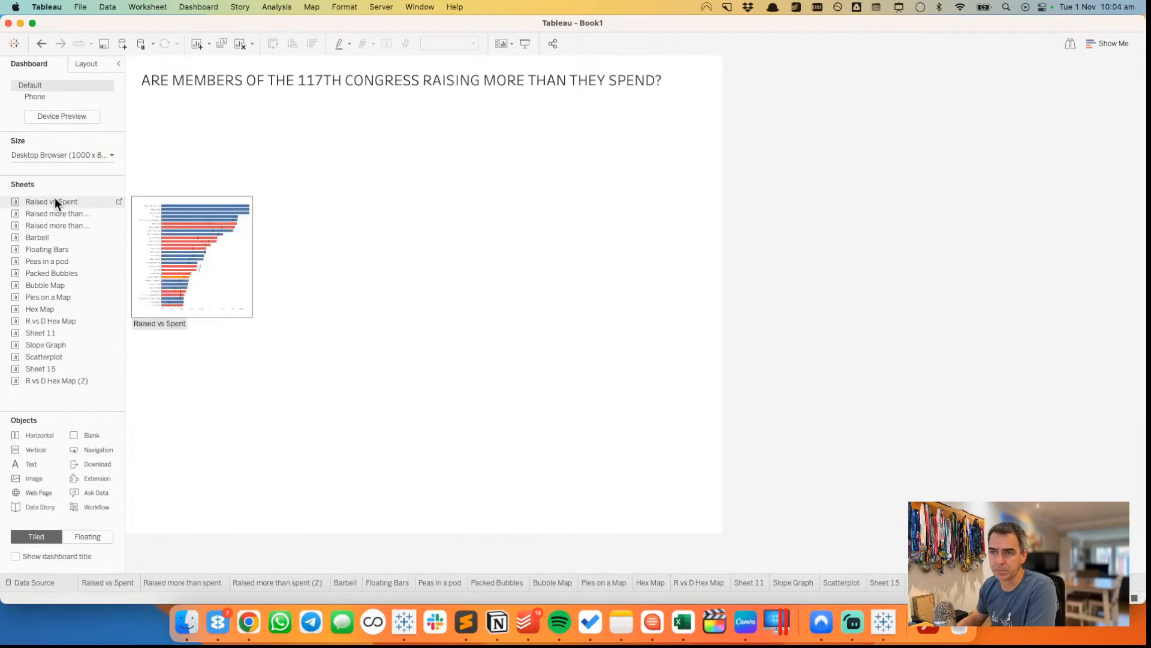
- Add a horizontal container below the title and place Sheet 15 inside it
drag(52, 434, 286, 217)
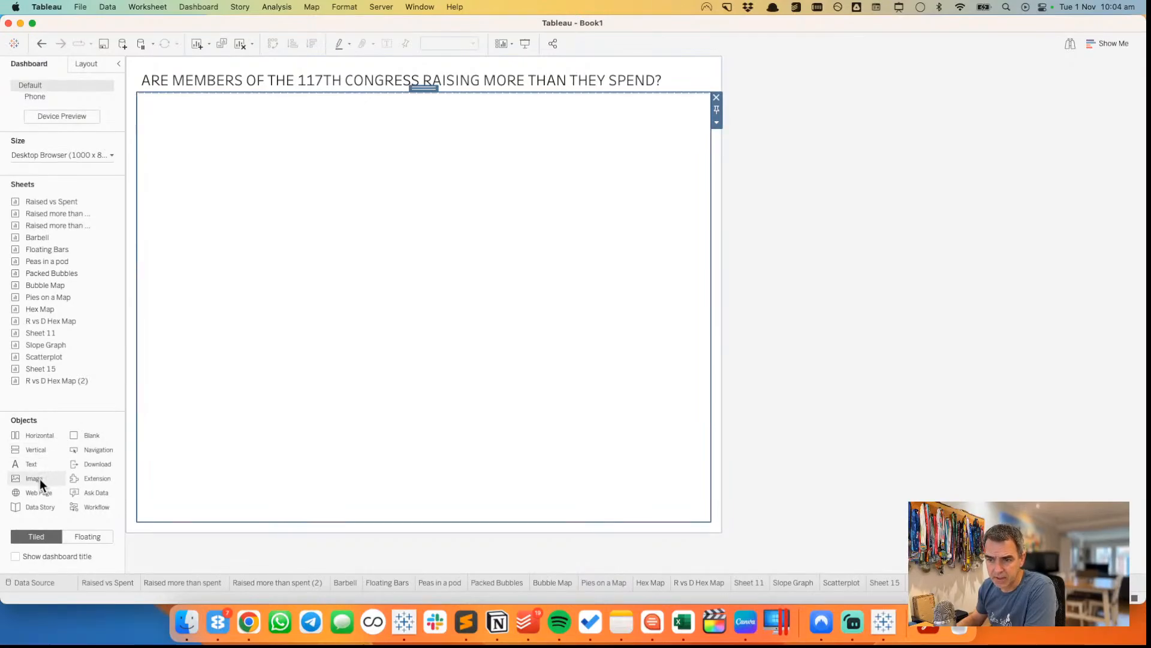
mouse_move(34, 370)
drag(36, 366, 211, 323)
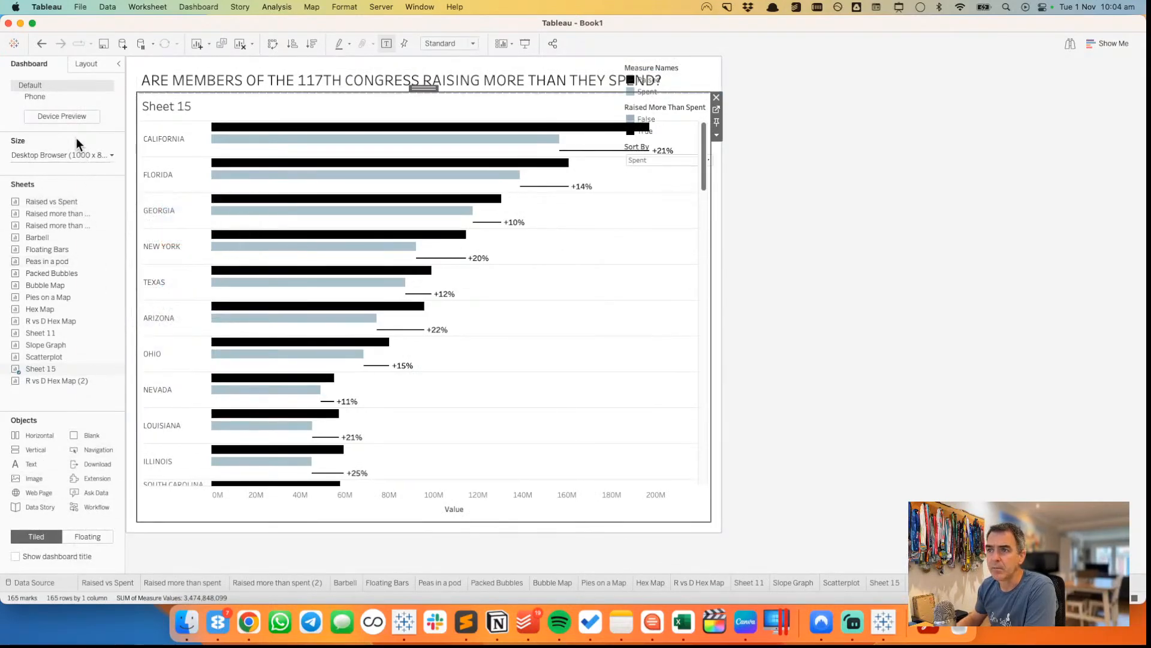
- Make the vertical container holding the Sheet 15 legends and the Sort By control floating
click(85, 63)
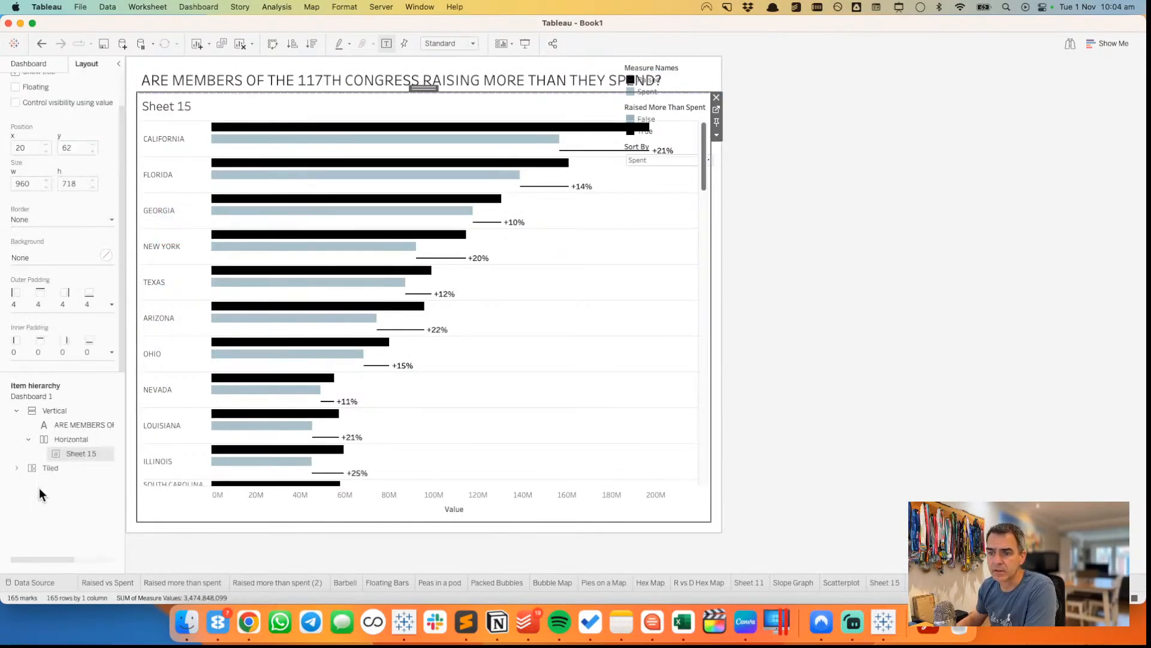
click(49, 467)
click(15, 466)
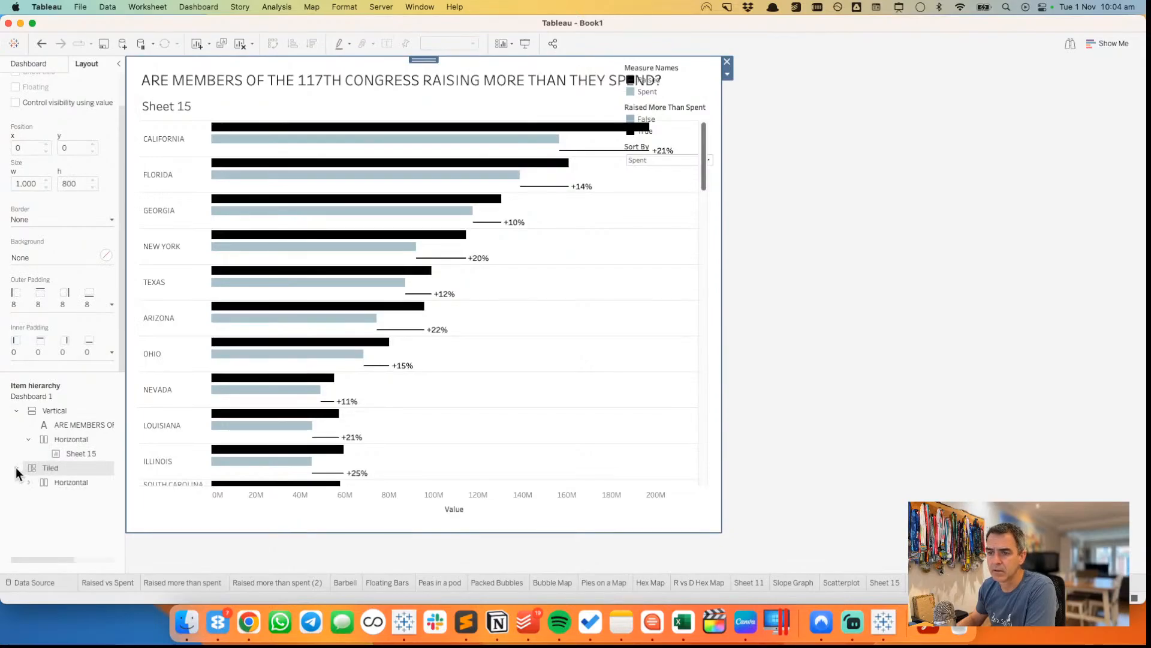
click(38, 510)
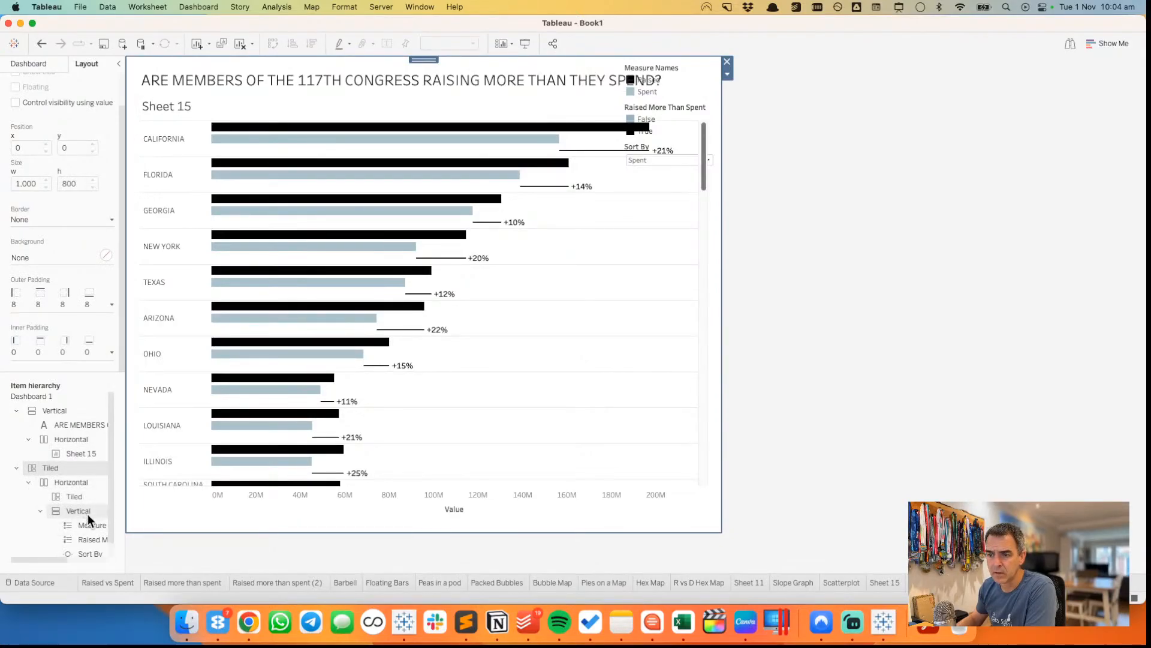
click(87, 513)
right_click(86, 513)
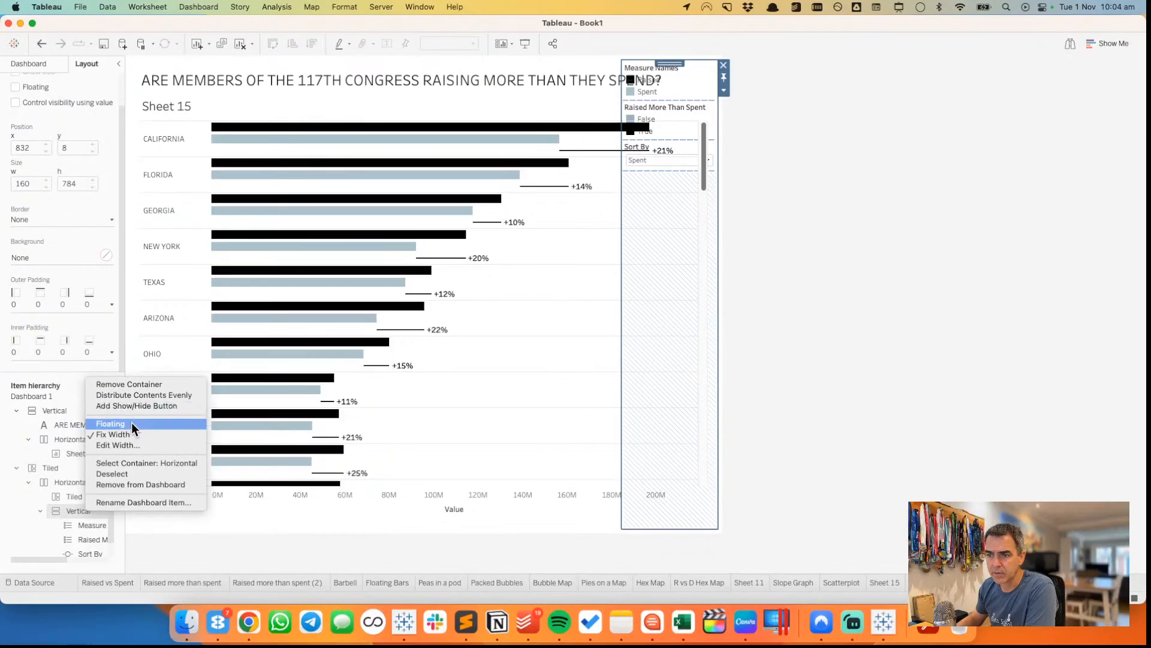
click(131, 422)
- Remove the leftover Tiled container and its contents from the dashboard
click(53, 524)
right_click(53, 524)
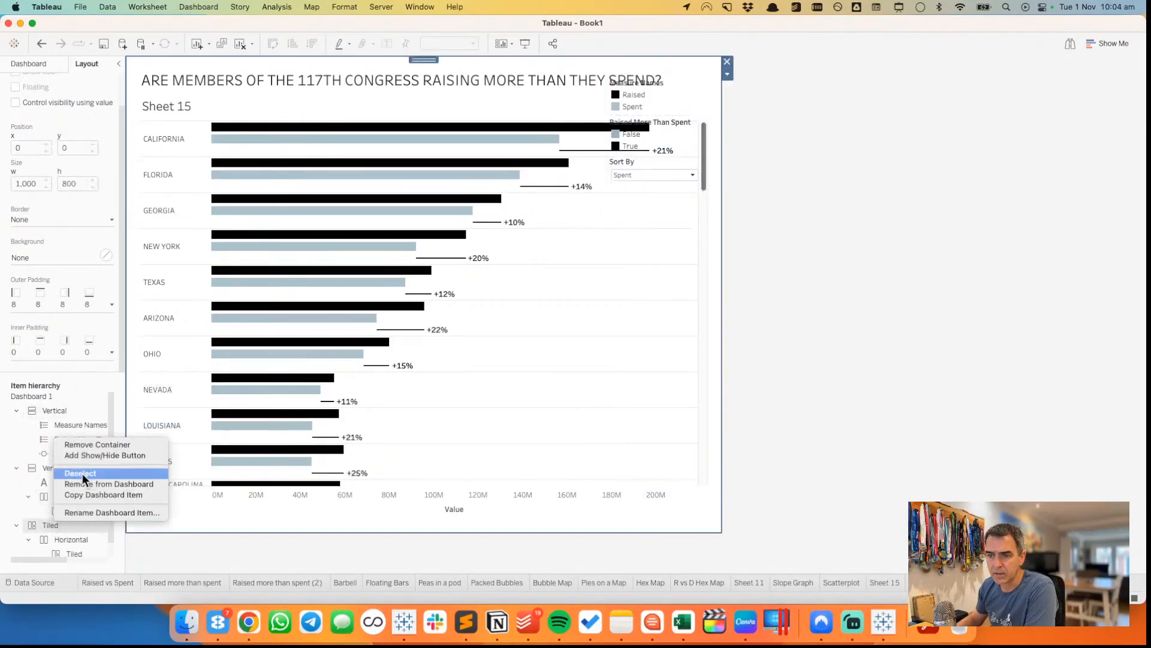
click(85, 484)
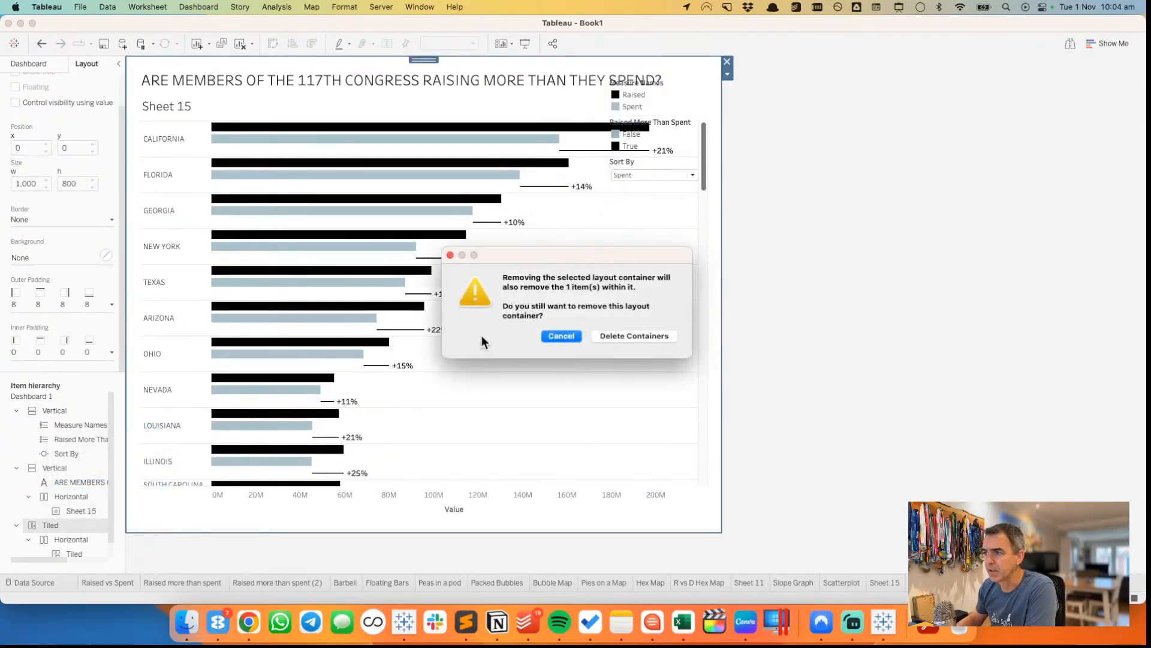
click(619, 336)
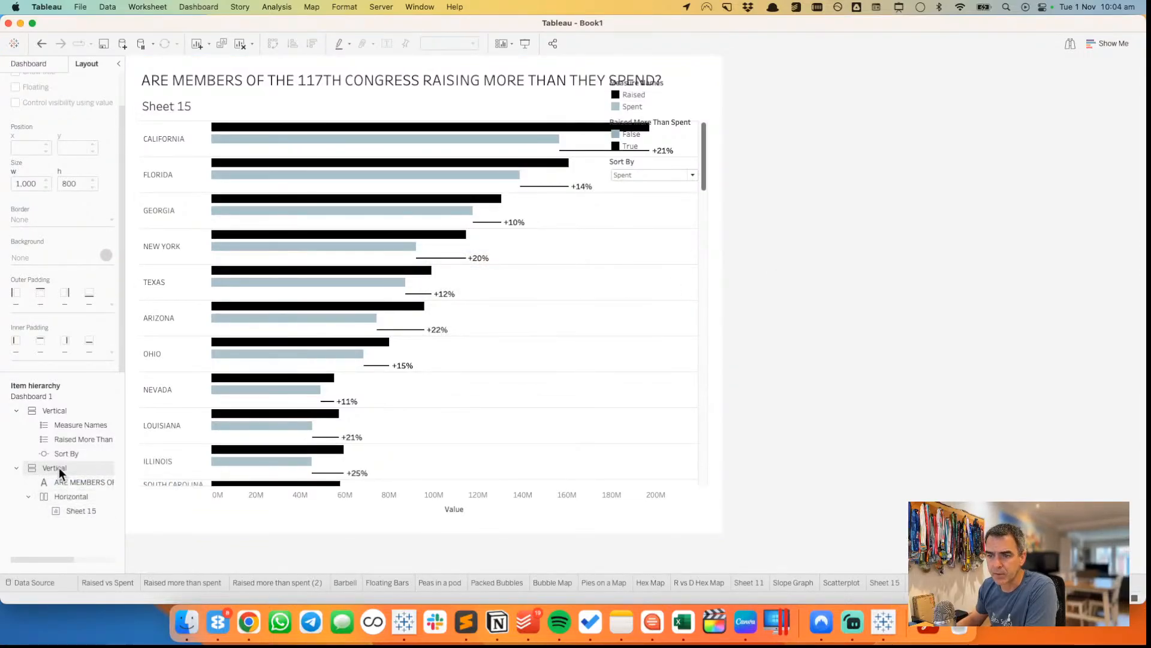
- Move the floating legend container off the title into the chart's empty area beside the New York to Arizona bars
click(59, 410)
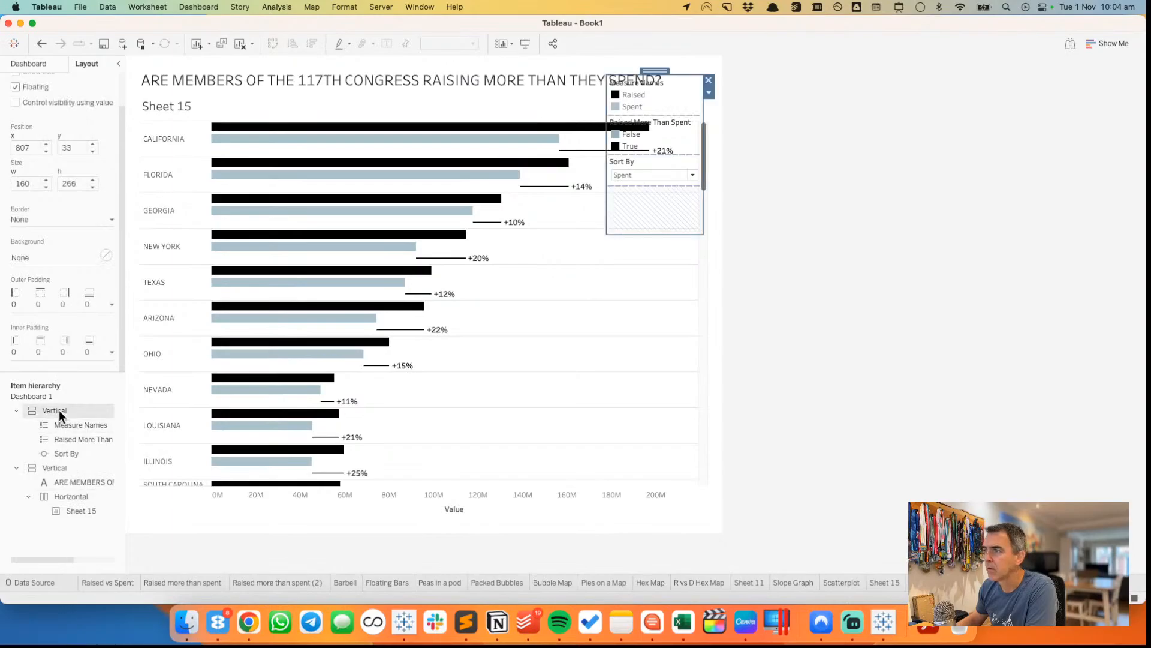
drag(654, 71, 580, 231)
click(851, 319)
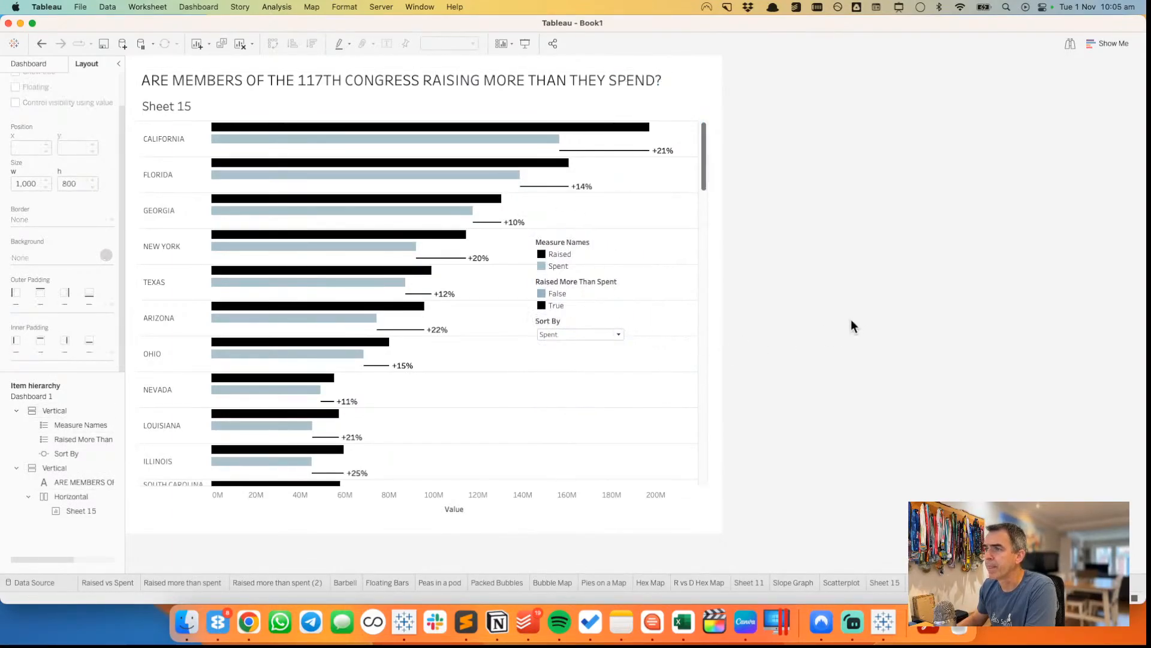
- Make the word RAISING bold in the dashboard title and colour the whole title text dark grey
double_click(502, 78)
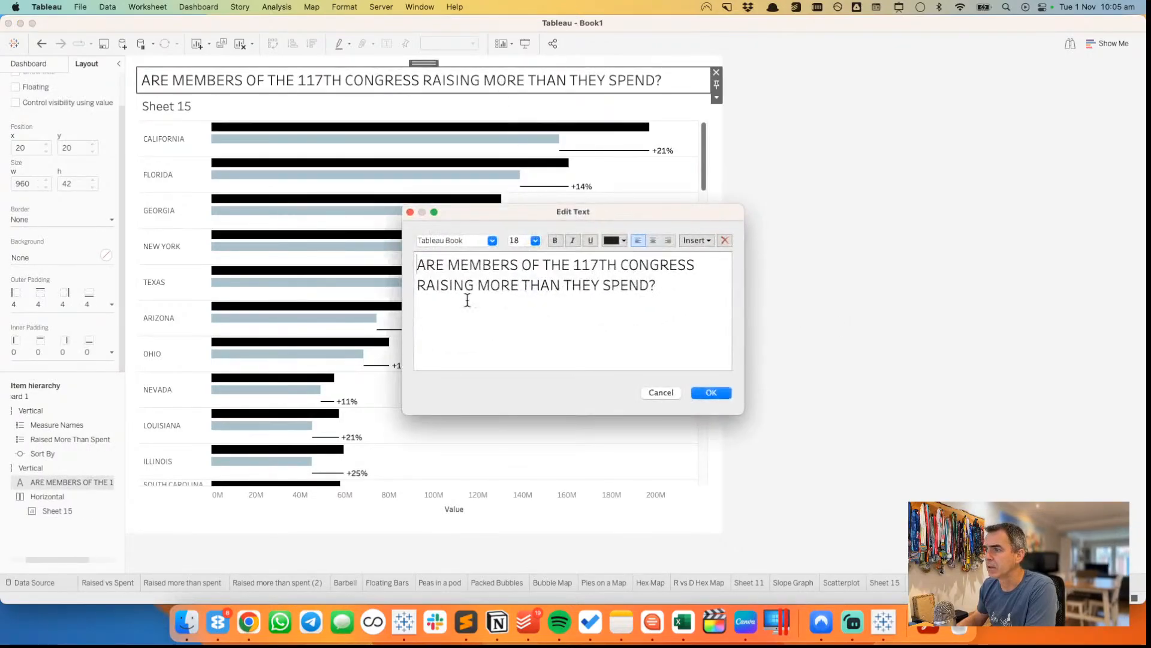
double_click(445, 283)
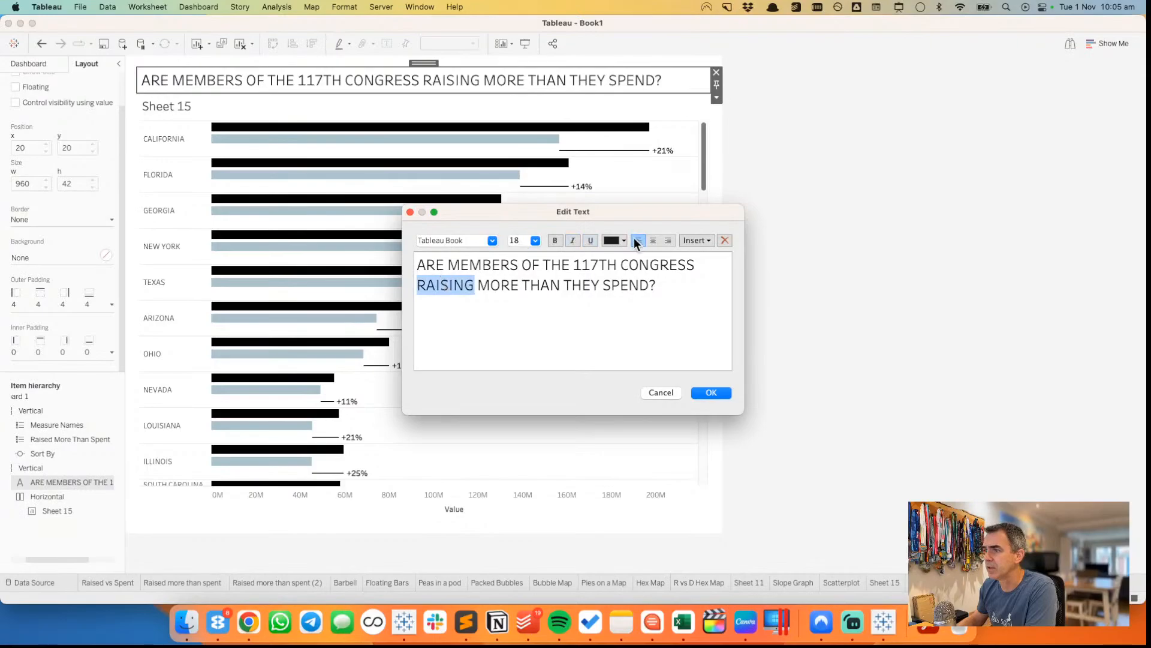
click(555, 241)
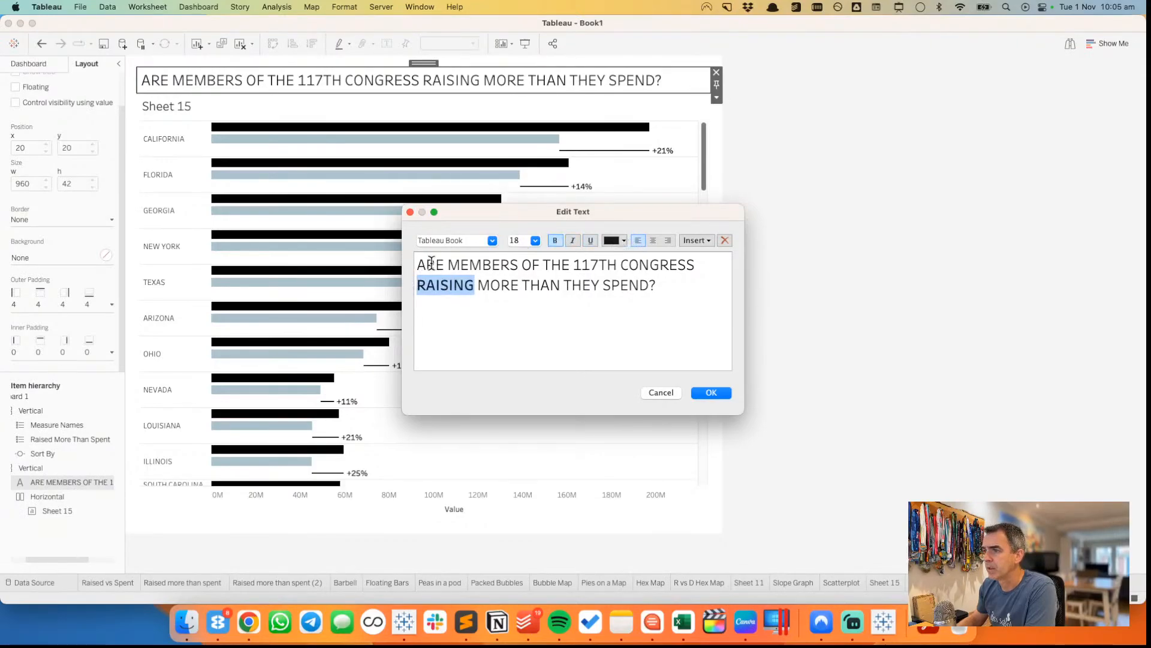
drag(418, 264, 659, 287)
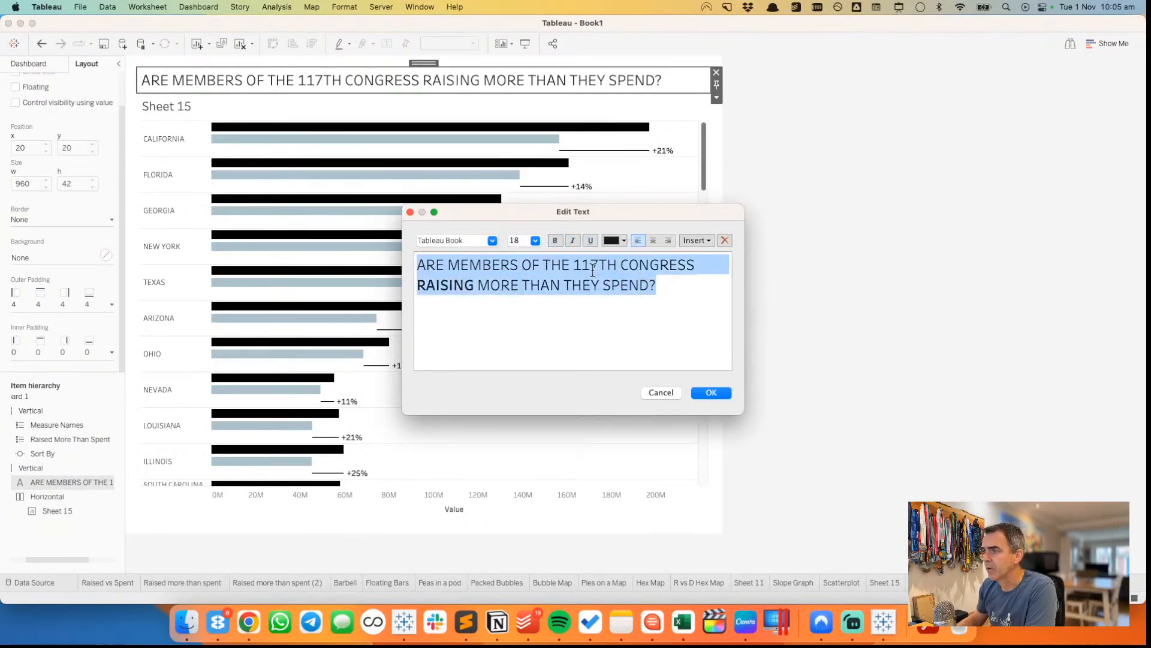
click(613, 240)
click(611, 282)
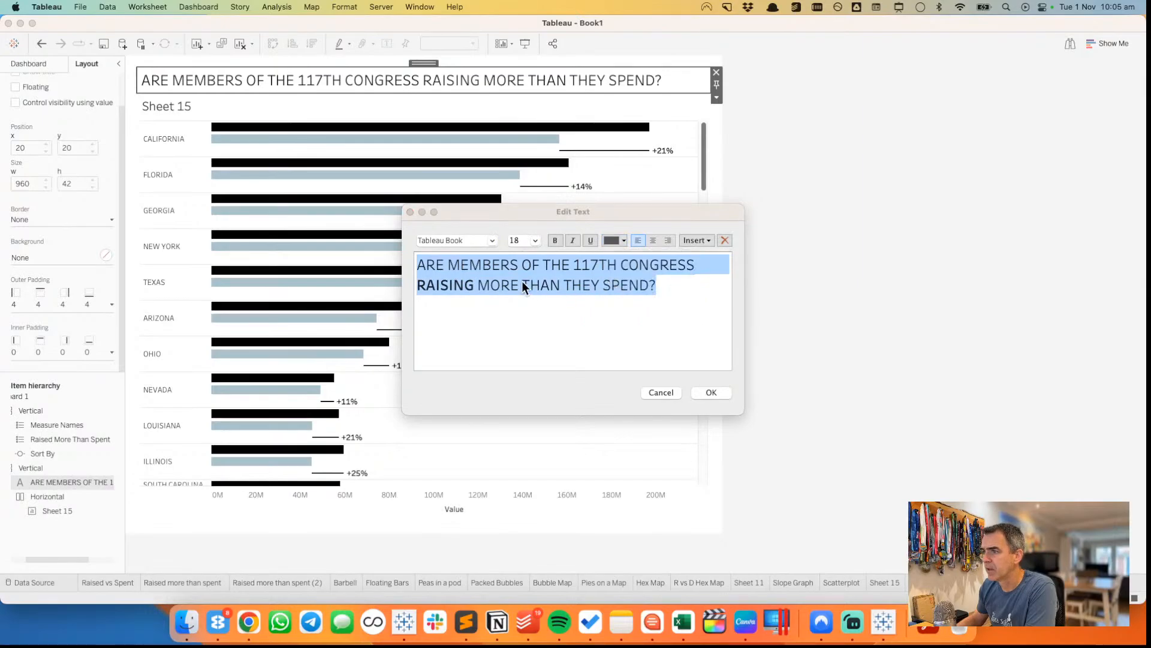
- Colour the word RAISING in the title black and set its font to Tableau Bold
click(521, 280)
double_click(452, 282)
click(613, 240)
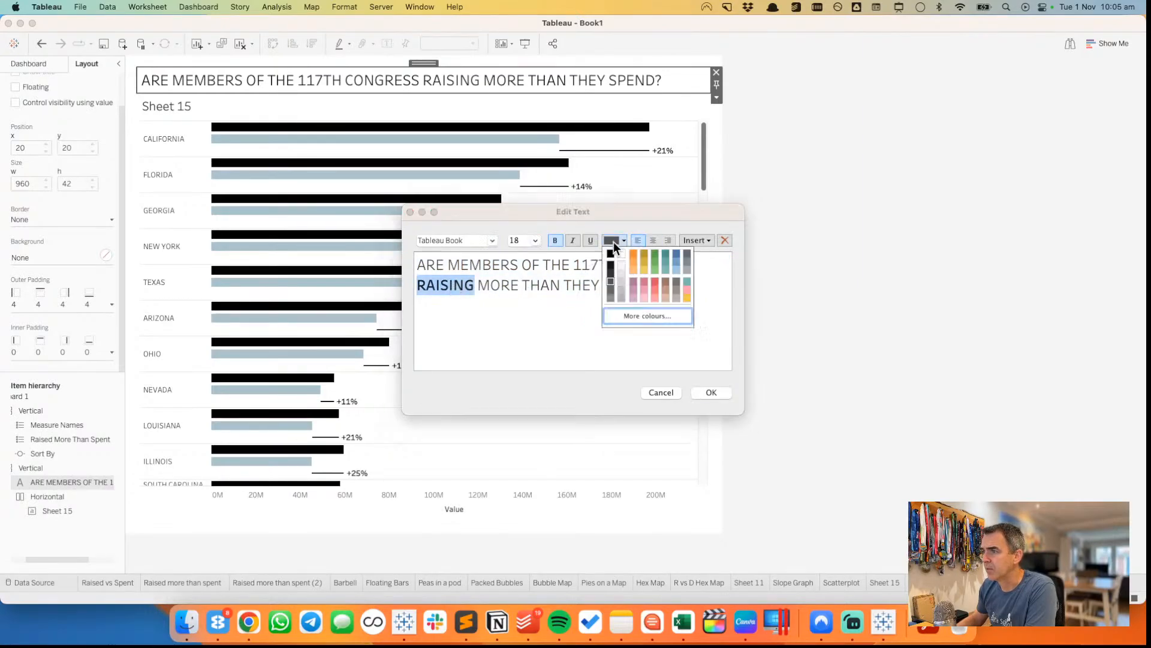
click(609, 252)
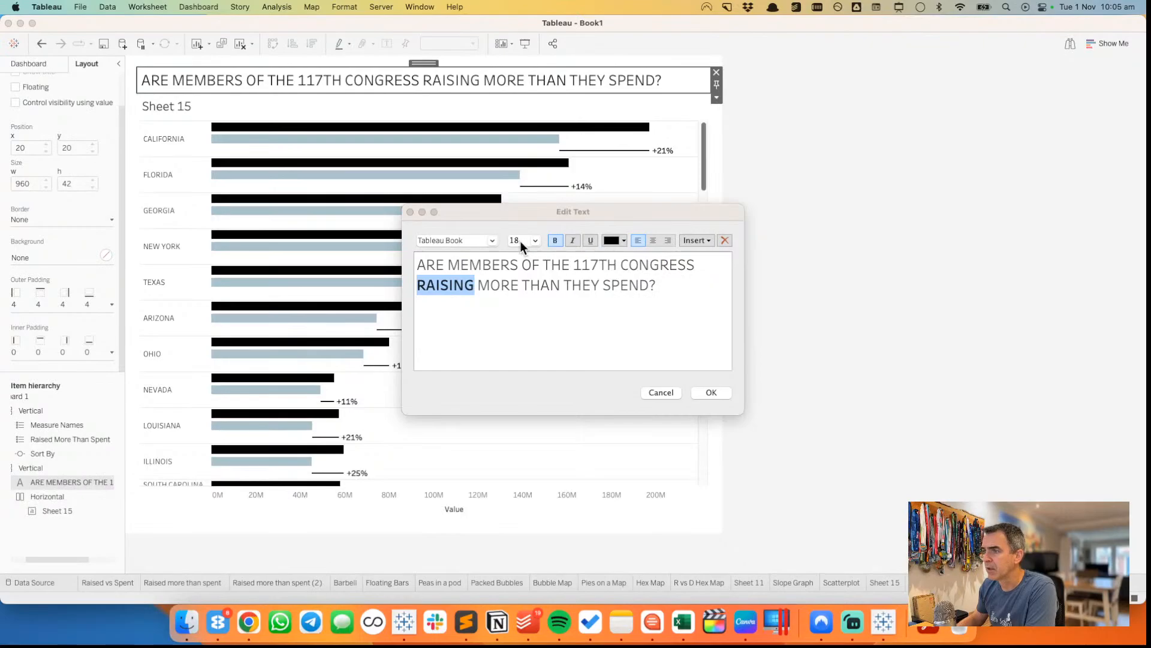
click(490, 239)
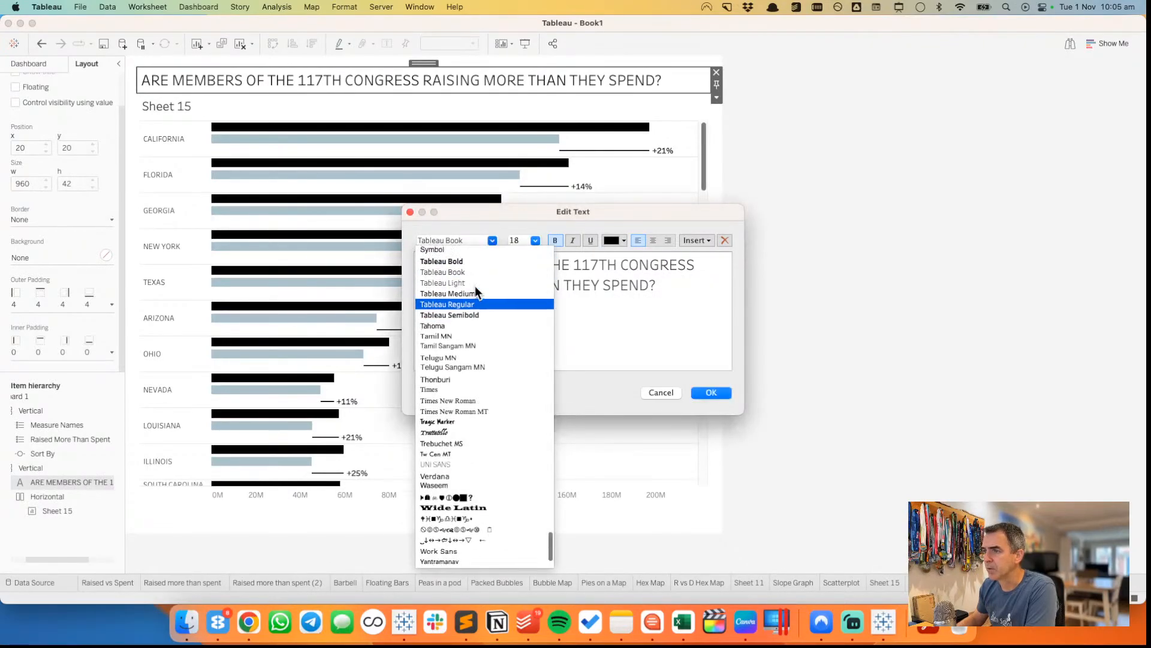
click(471, 283)
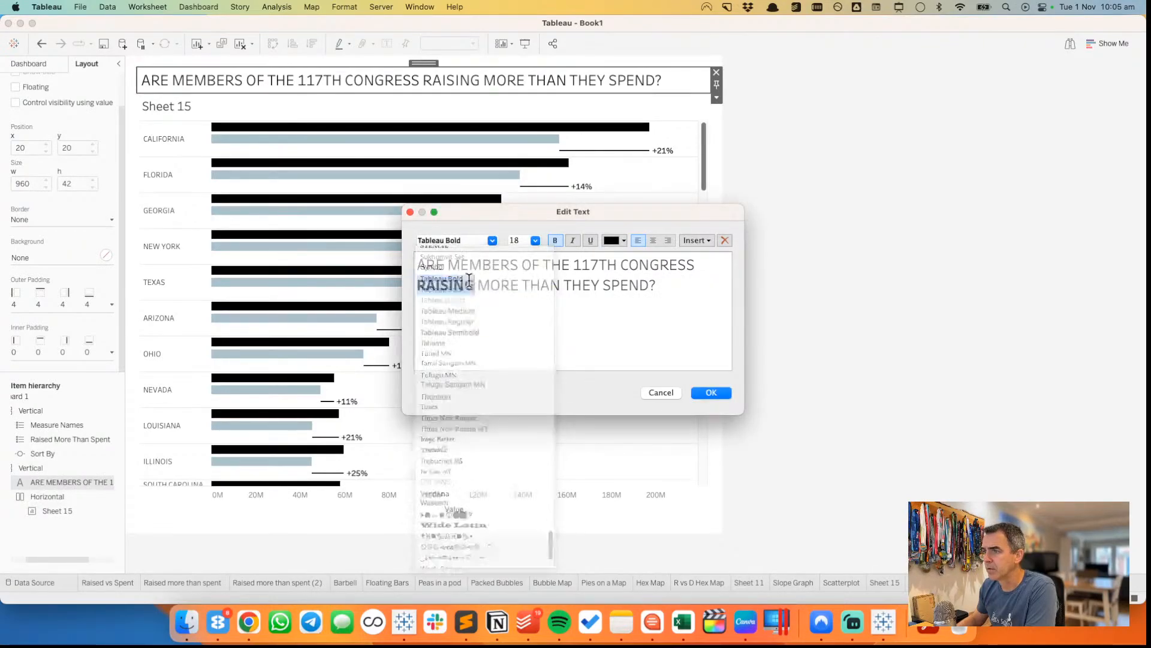
- Format the word SPEND in the title as bold Tableau Bold with hex colour 99B3C2, and apply the title changes
double_click(621, 286)
click(624, 240)
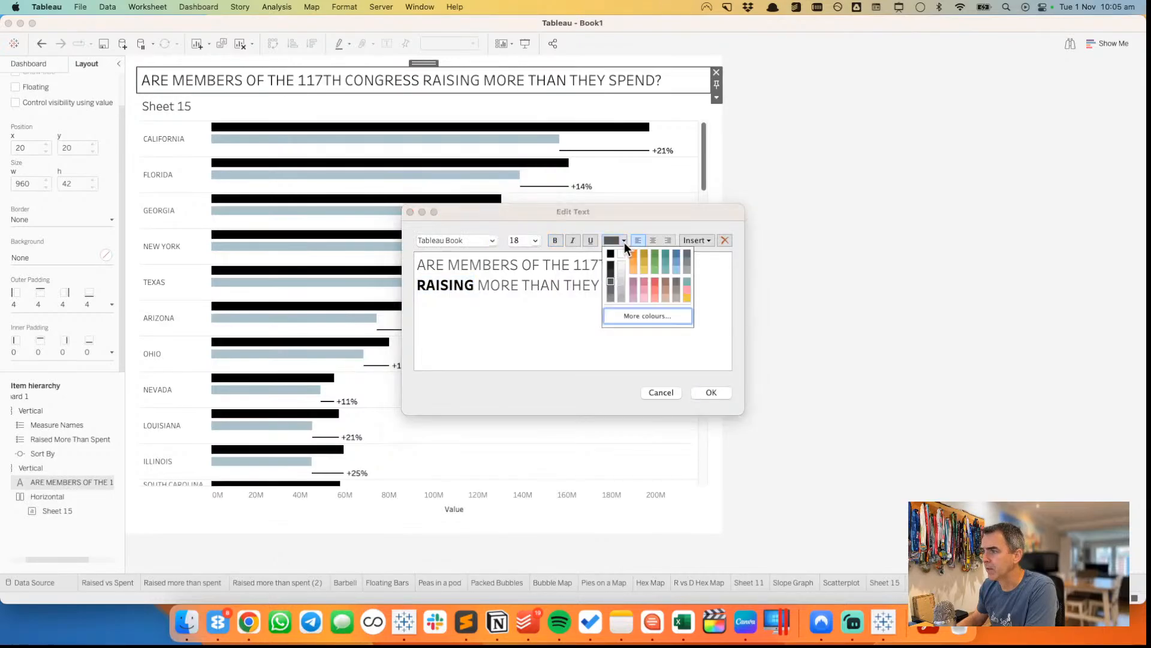
click(638, 316)
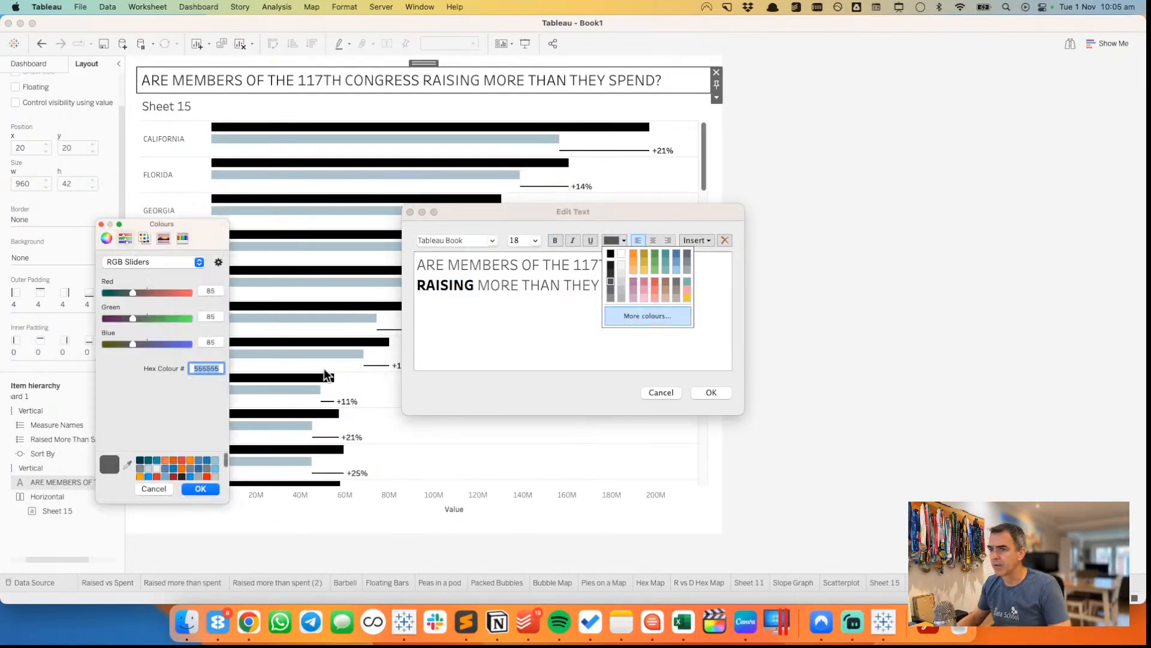
right_click(203, 370)
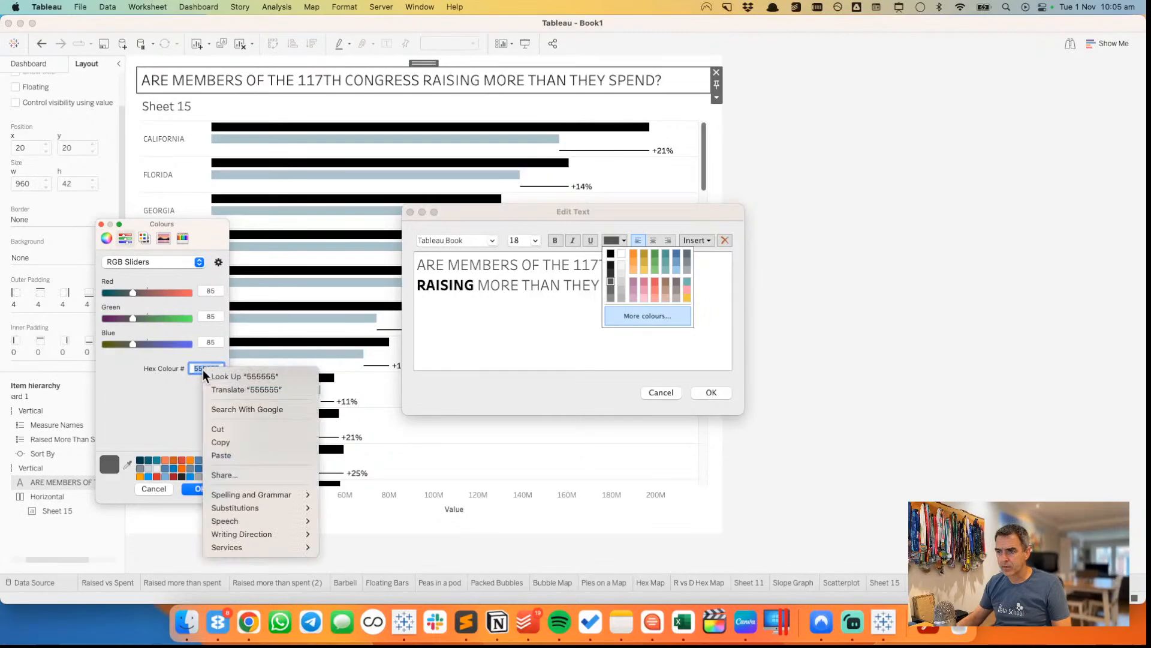
click(207, 456)
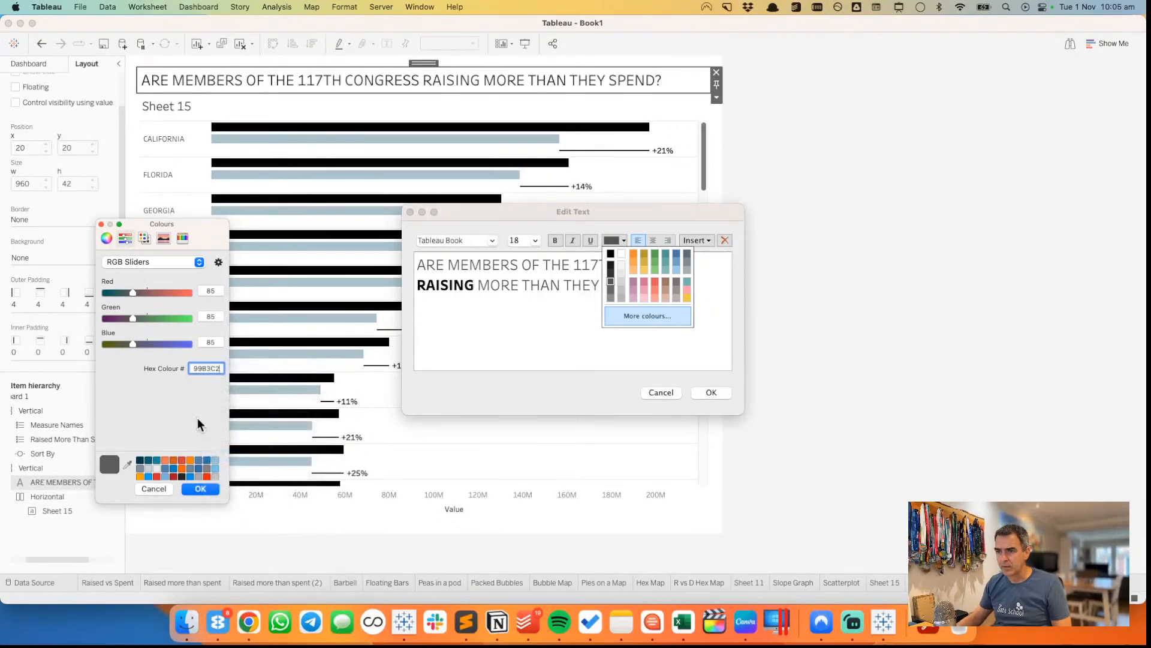
click(201, 489)
click(555, 240)
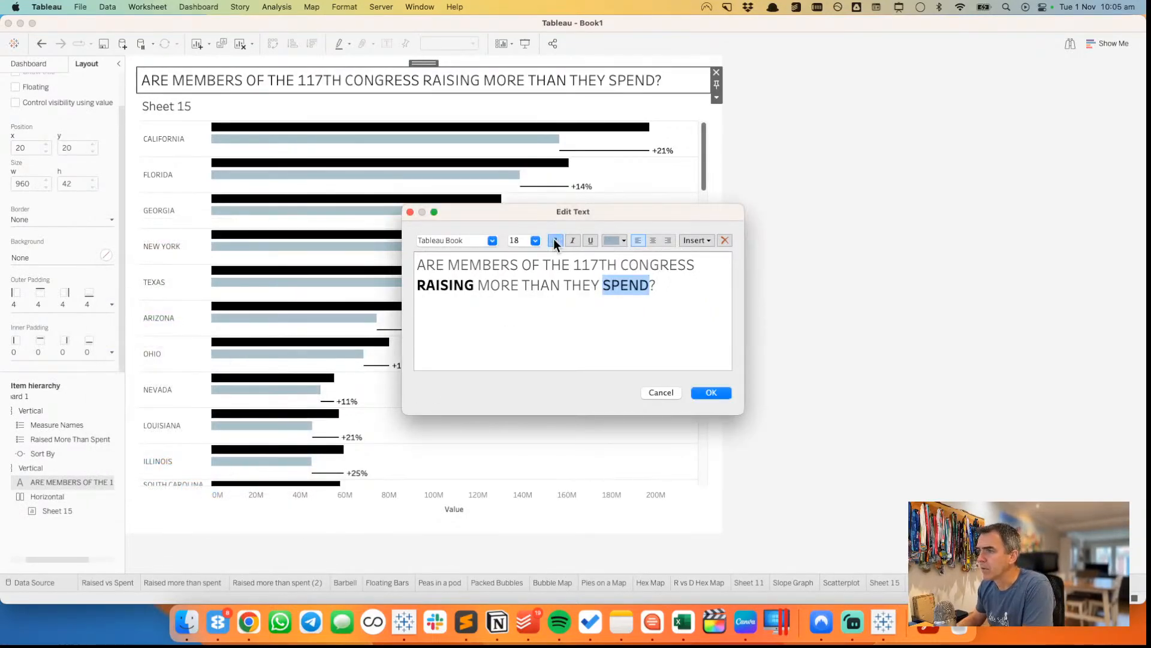
click(491, 240)
scroll(492, 270, up, 2)
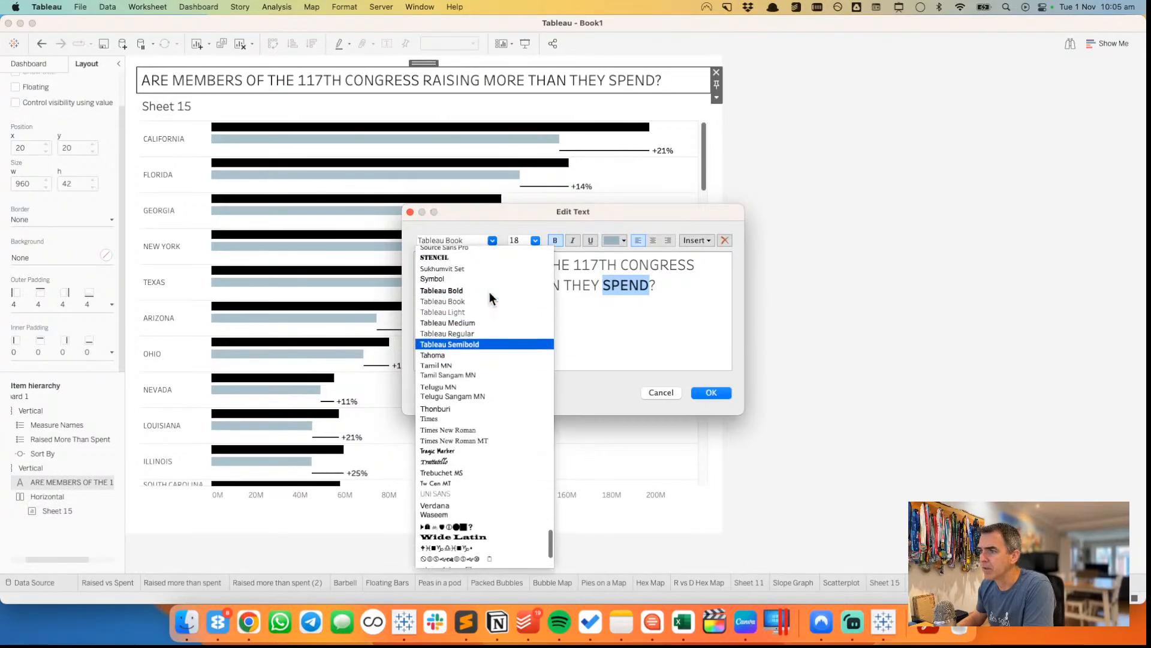
click(474, 296)
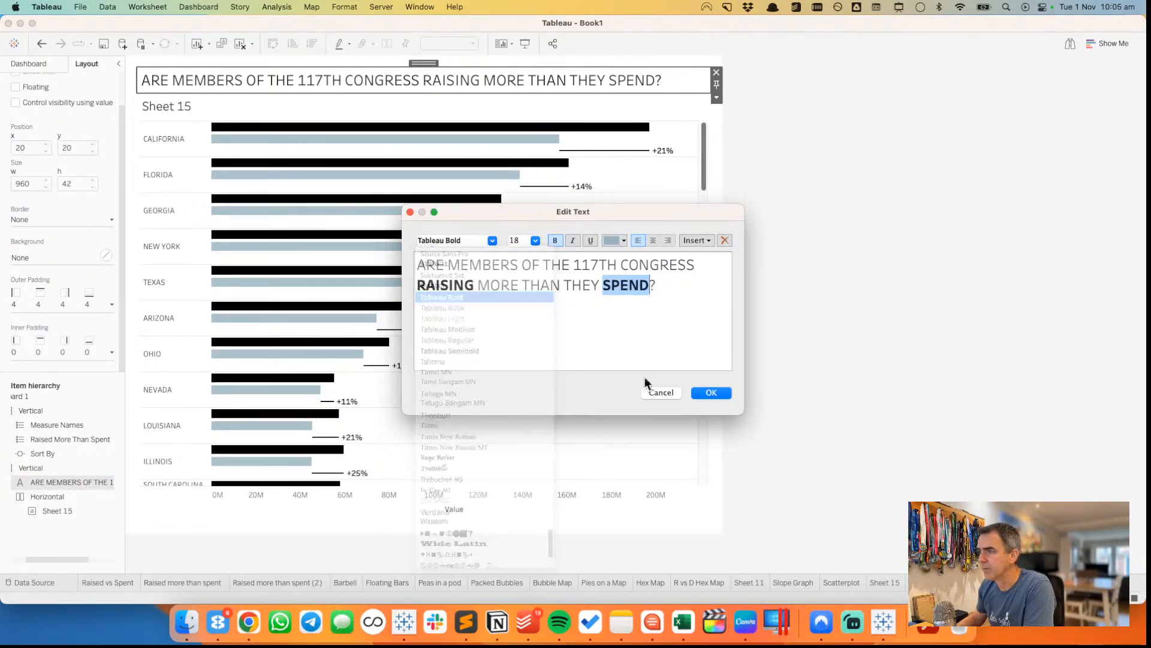
click(712, 393)
click(825, 279)
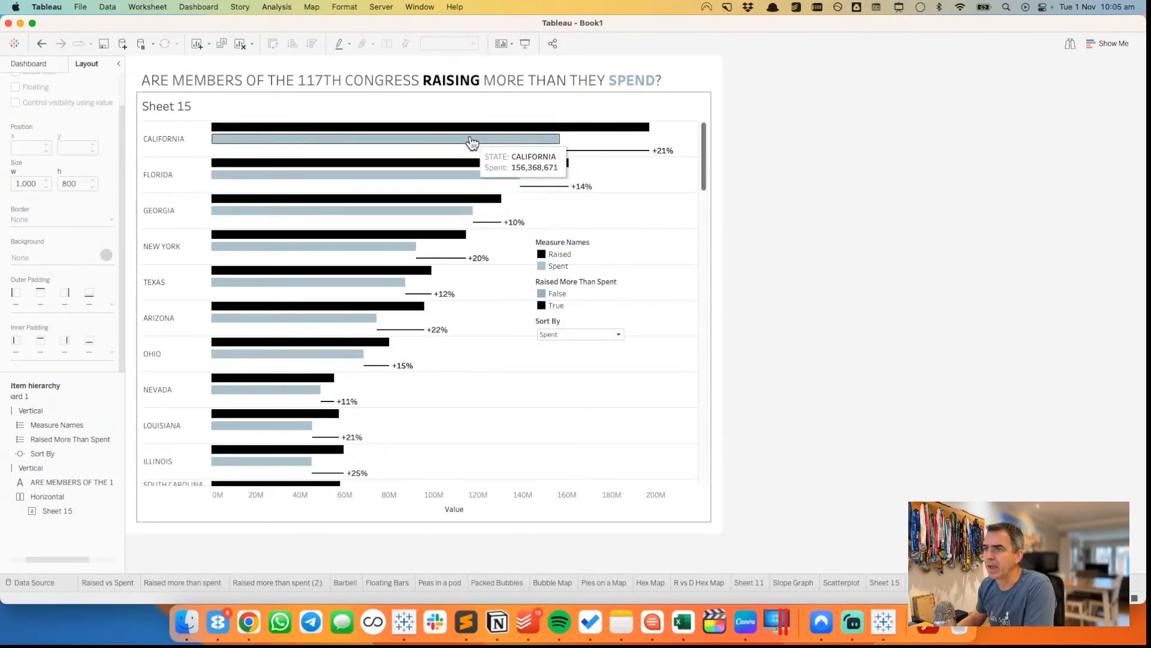
- Remove the Measure Names legend and dock the floating vertical container inside the horizontal container, to the right of Sheet 15
click(547, 242)
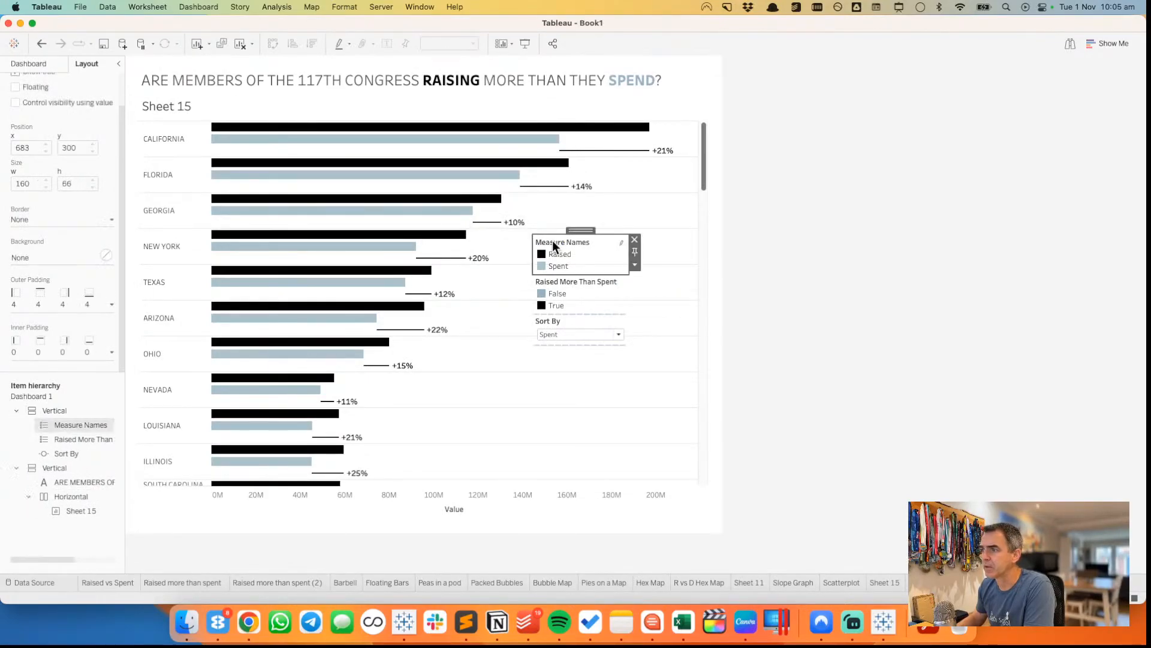
click(634, 240)
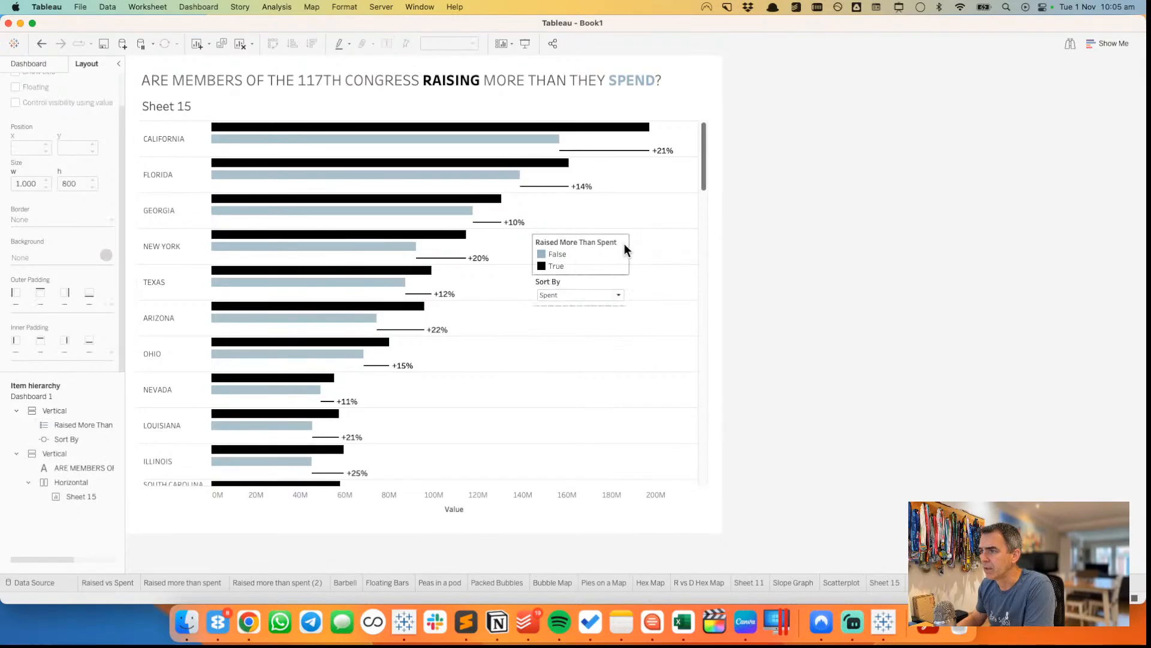
click(571, 242)
double_click(577, 231)
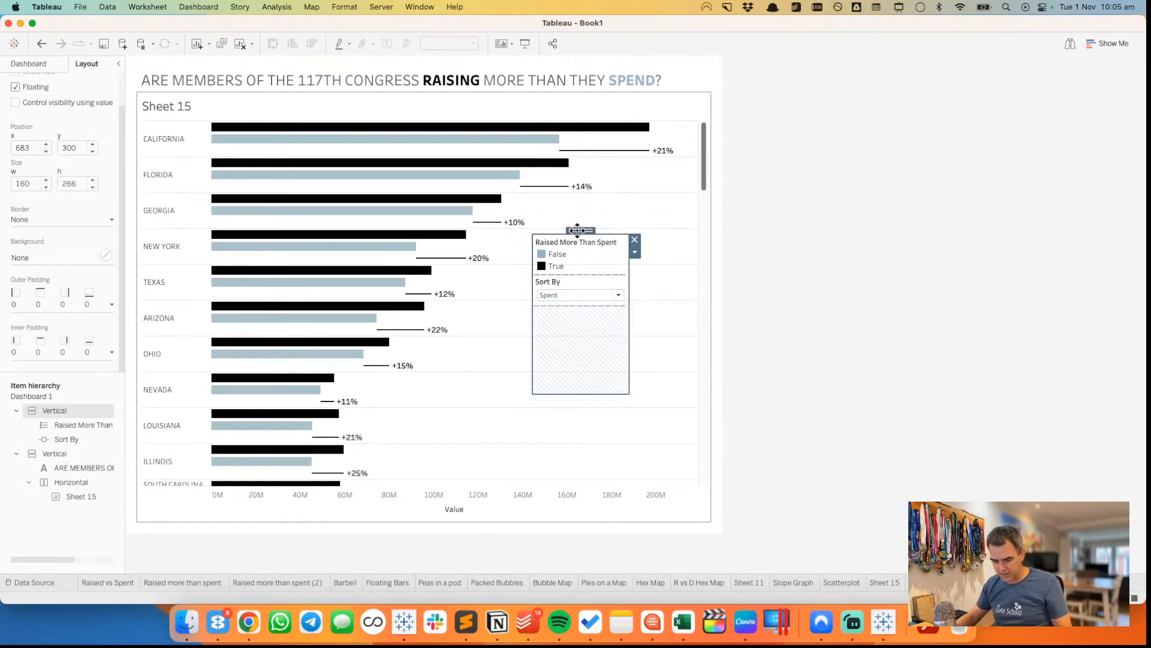
drag(577, 230, 645, 202)
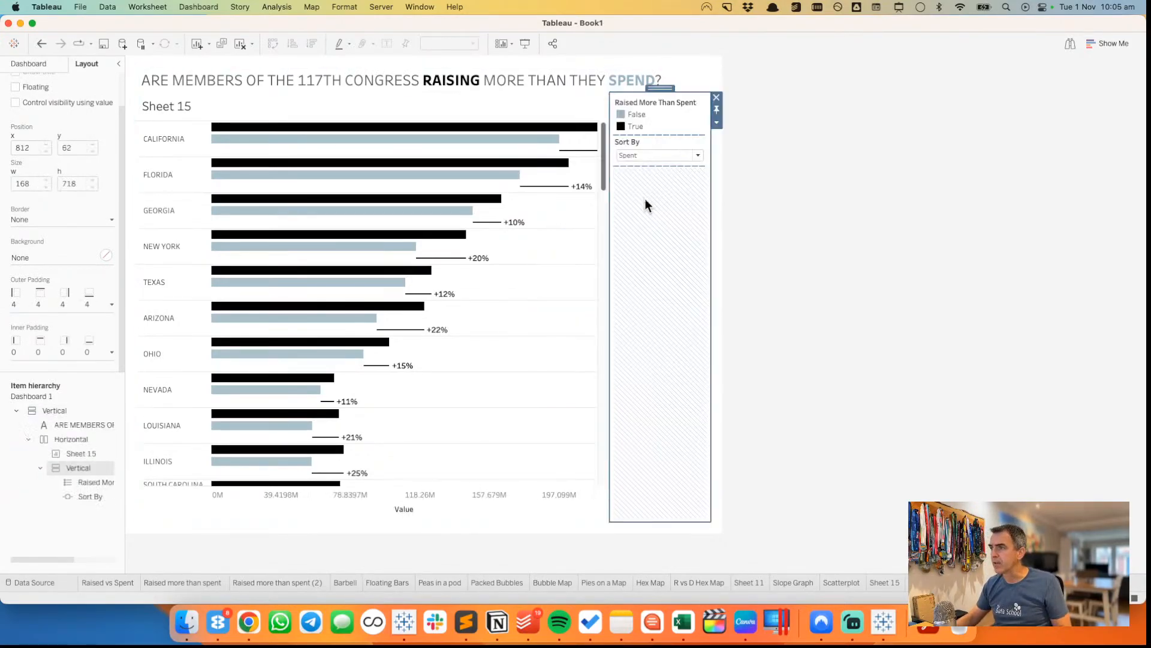
- Remove the Raised More Than Spent legend from the docked container, keeping only the Sort By control
click(674, 101)
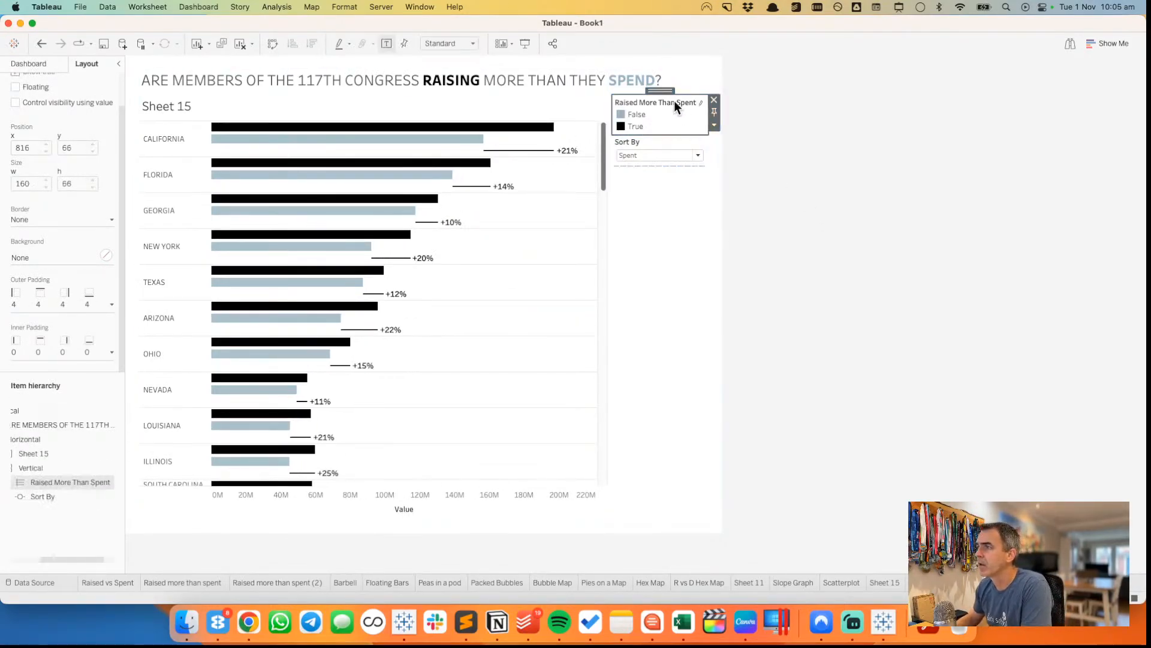
click(717, 99)
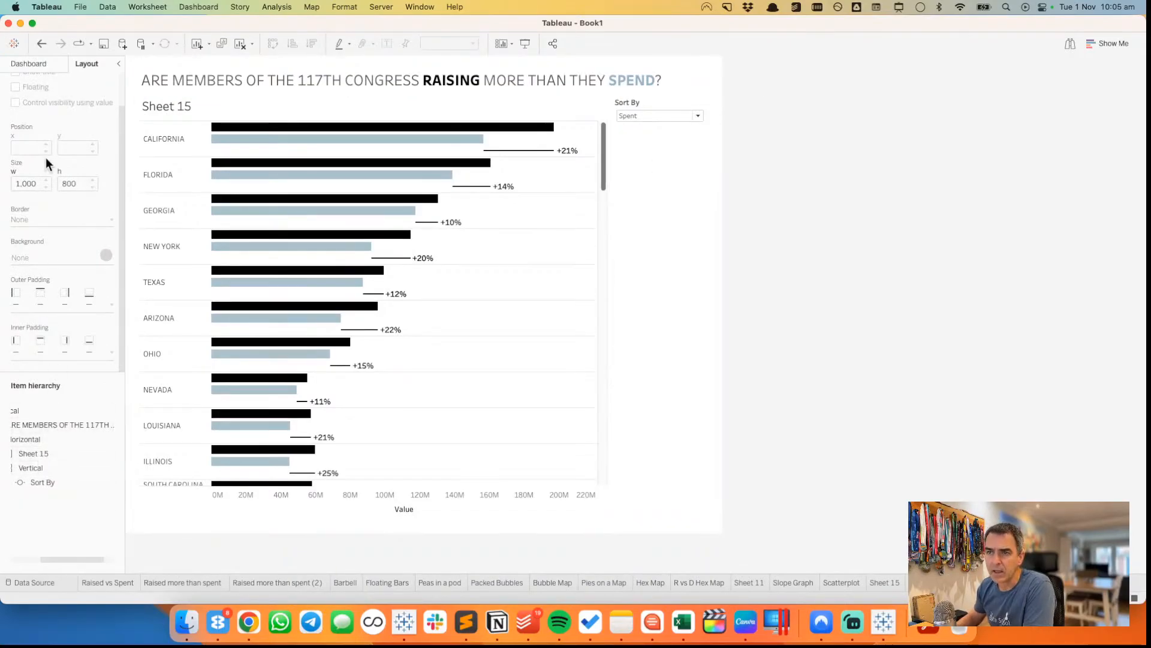
scroll(46, 441, left, 3)
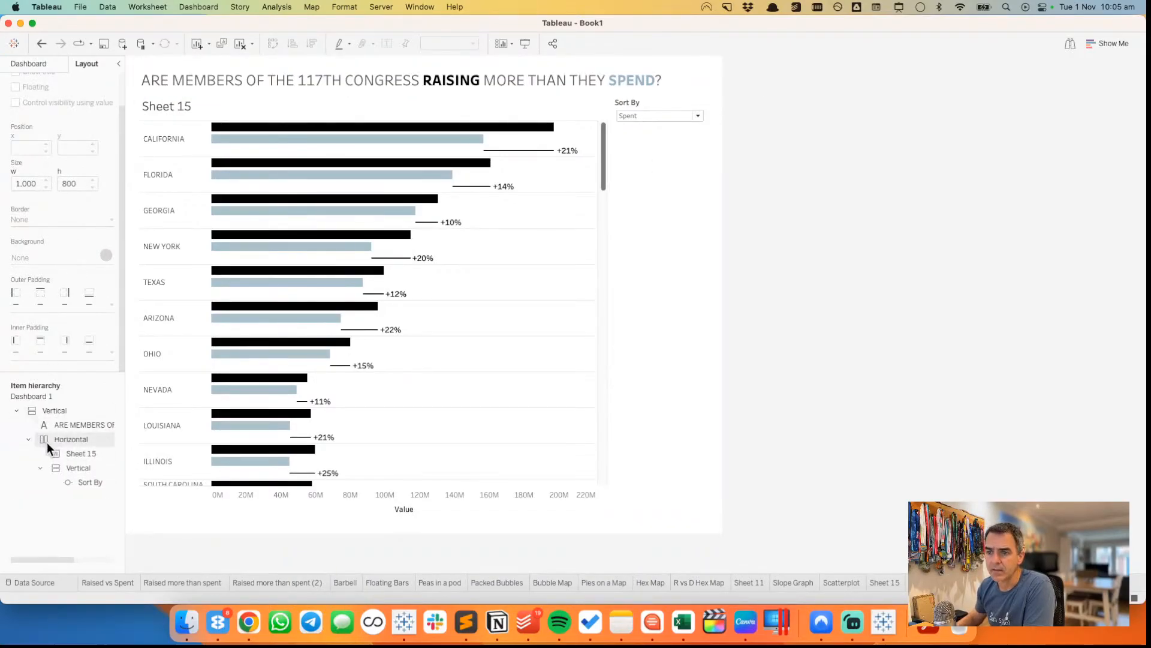
- Check which fields Sheet 15 offers as filters on the dashboard, and open the Sheet 15 worksheet
click(37, 63)
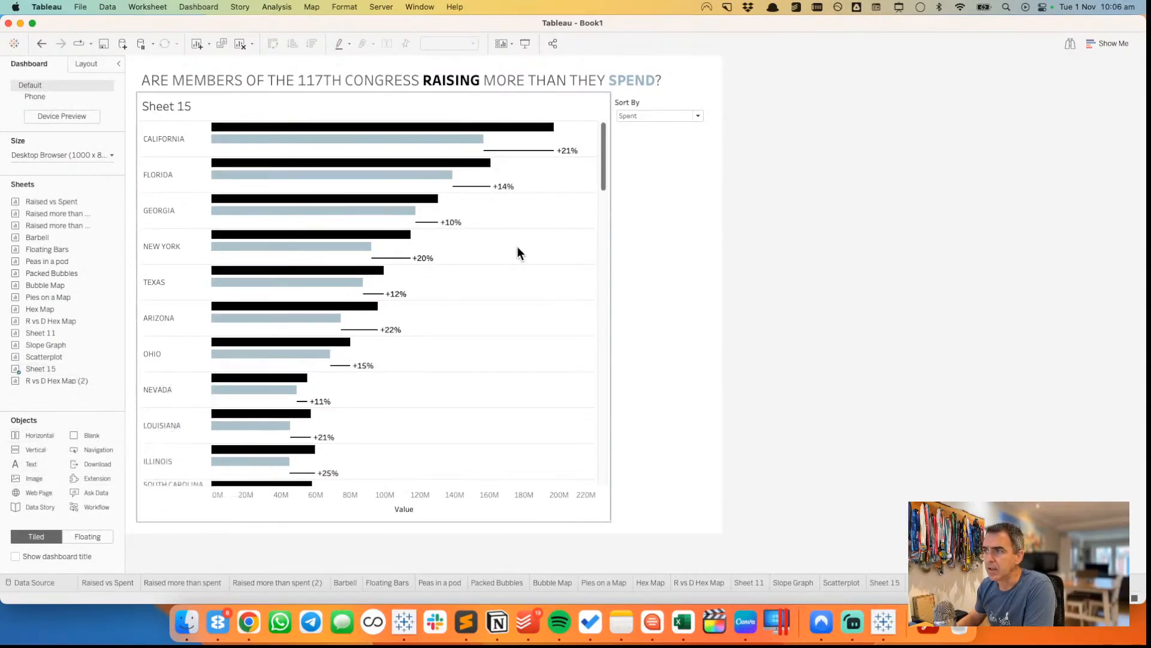
click(589, 176)
click(616, 136)
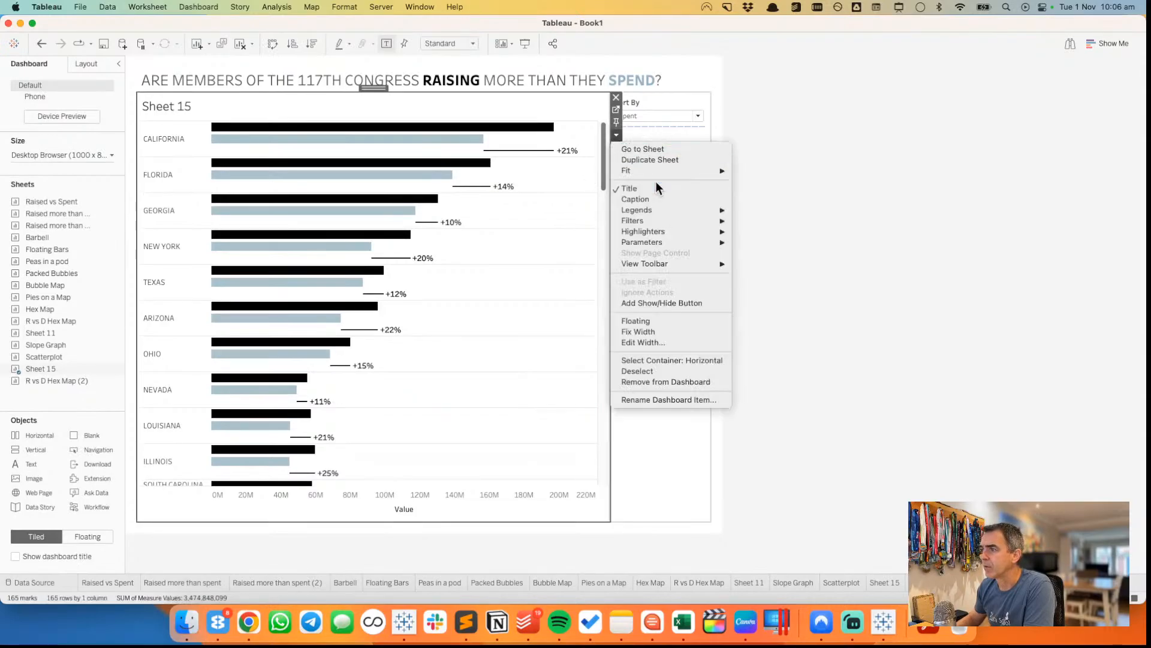
mouse_move(694, 219)
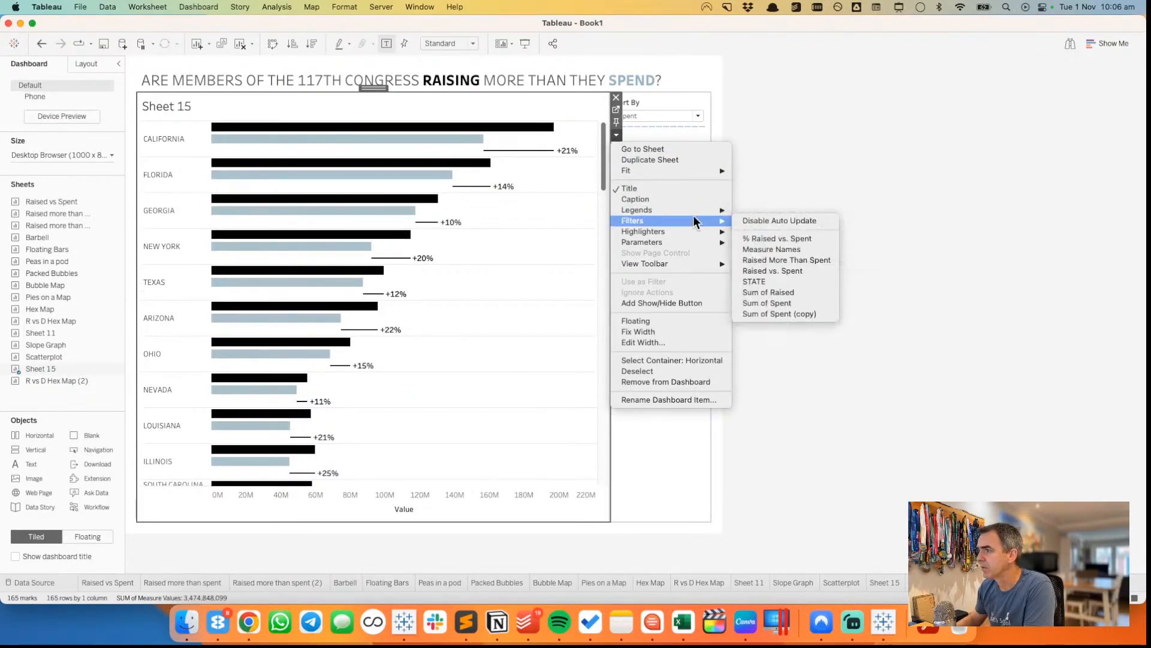
click(488, 336)
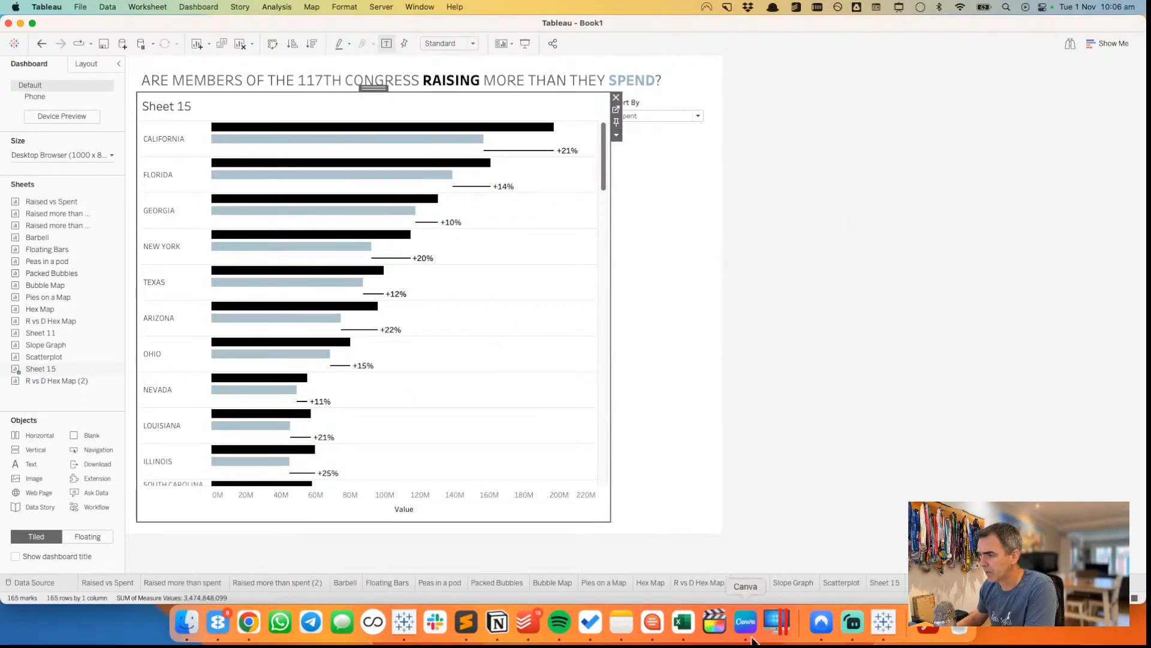
click(884, 584)
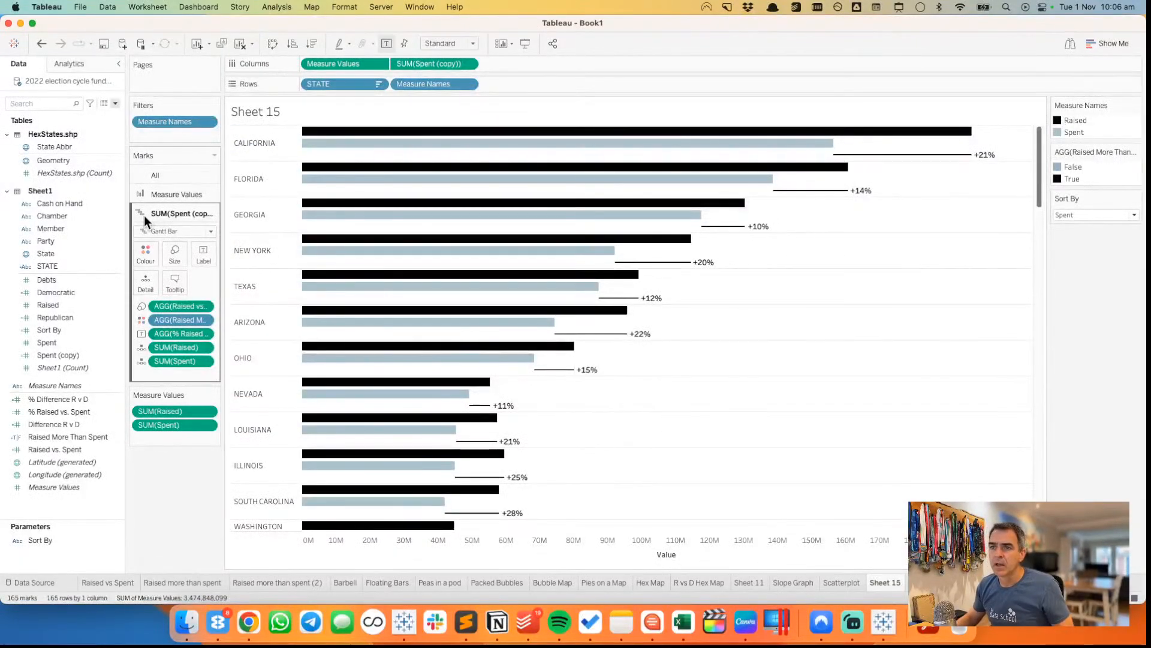
click(64, 217)
shift+click(60, 228)
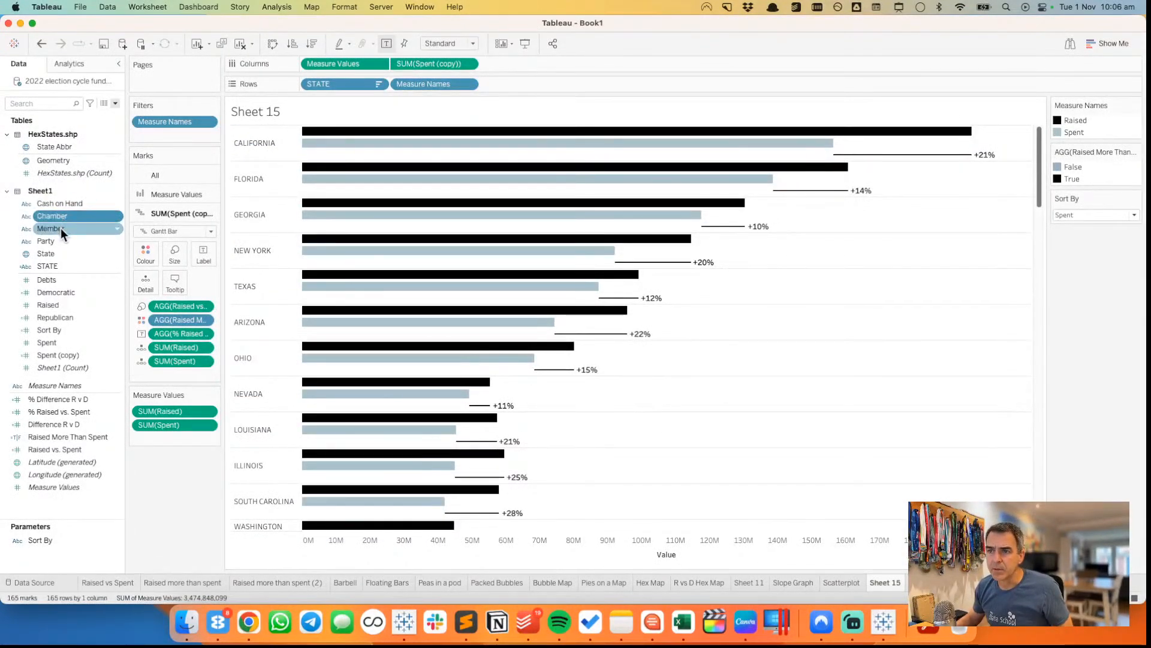
super+click(60, 243)
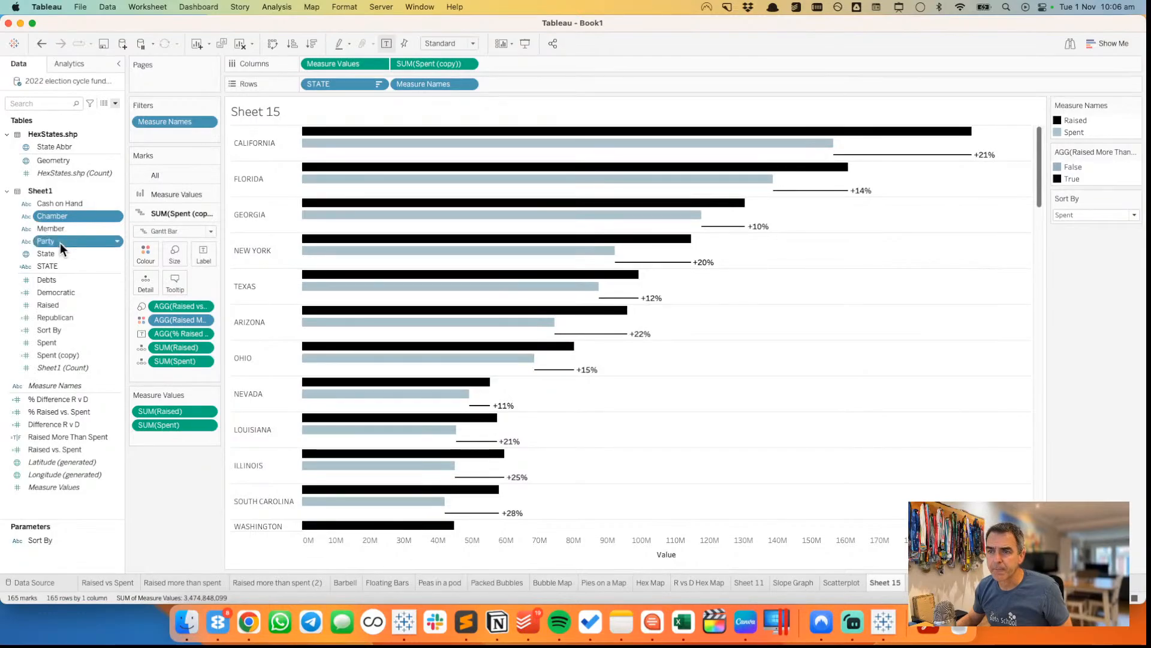
right_click(60, 243)
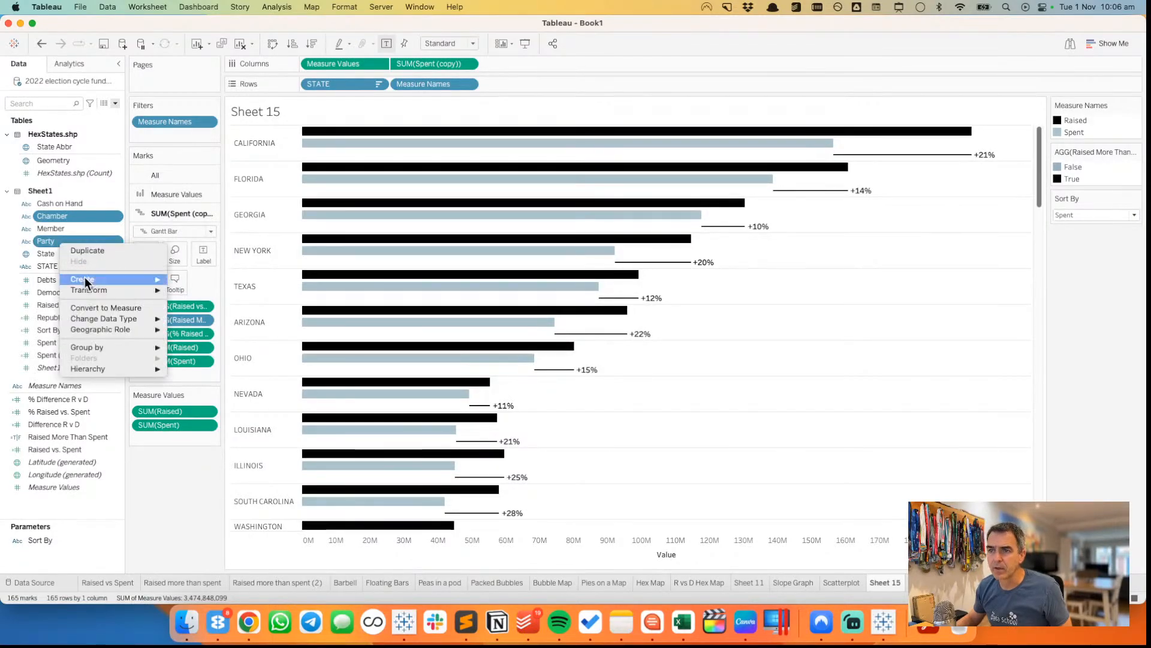
mouse_move(103, 323)
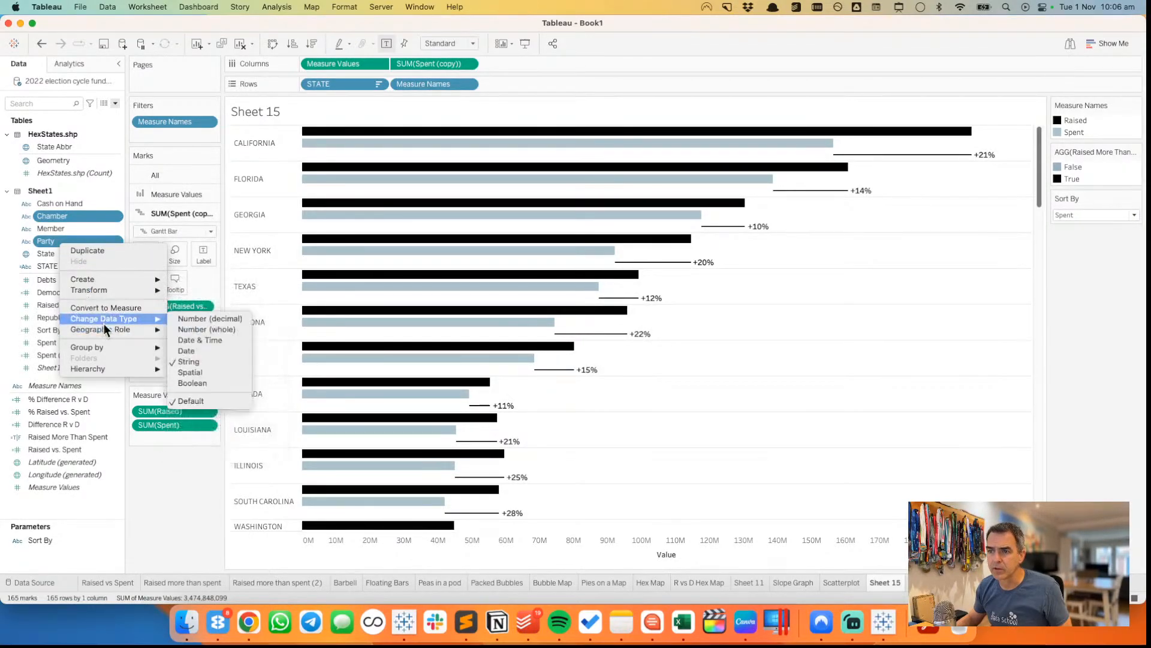
- Show filters for the Chamber and Party fields on the Sheet 15 worksheet
click(42, 228)
click(47, 217)
right_click(49, 215)
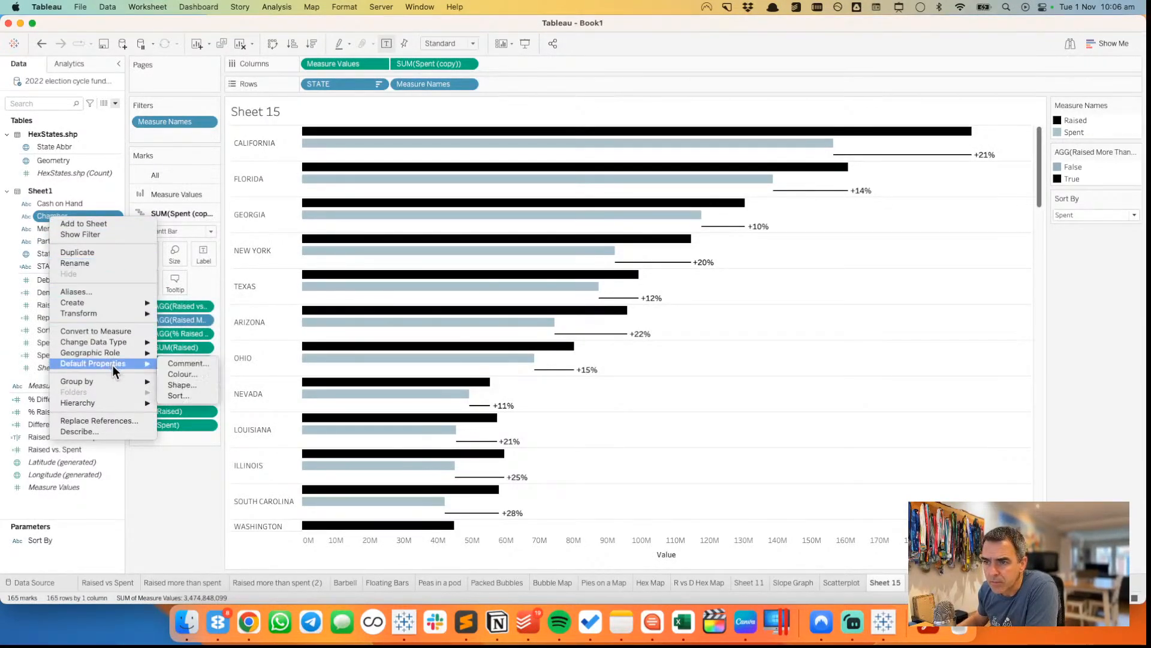
mouse_move(110, 346)
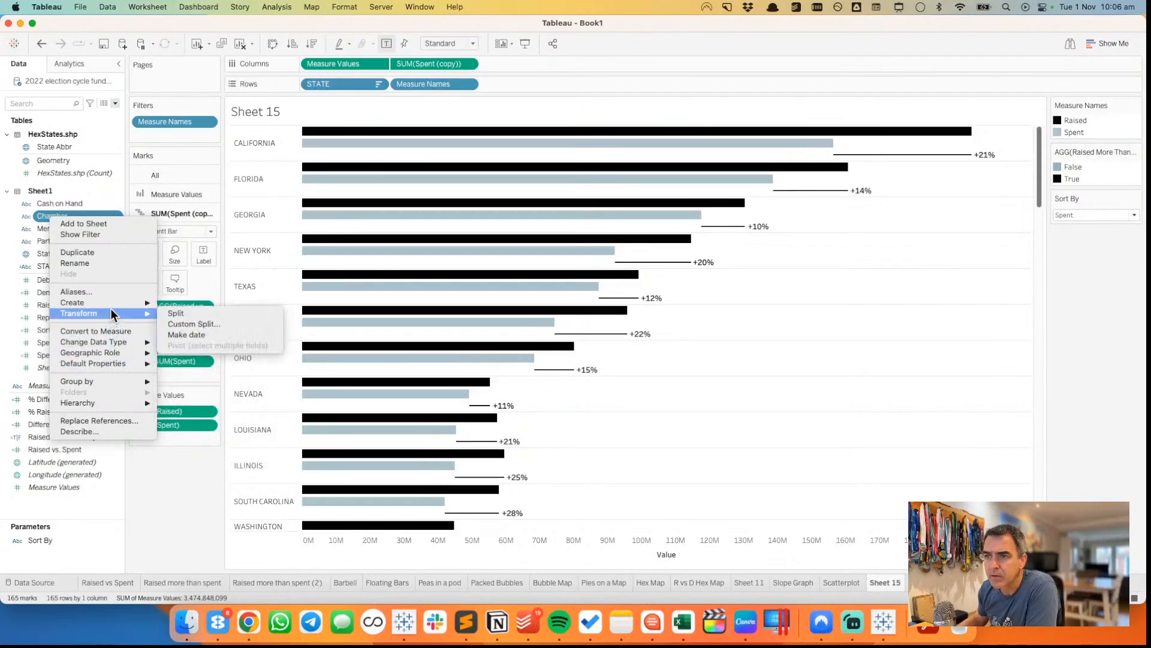
click(73, 234)
right_click(60, 229)
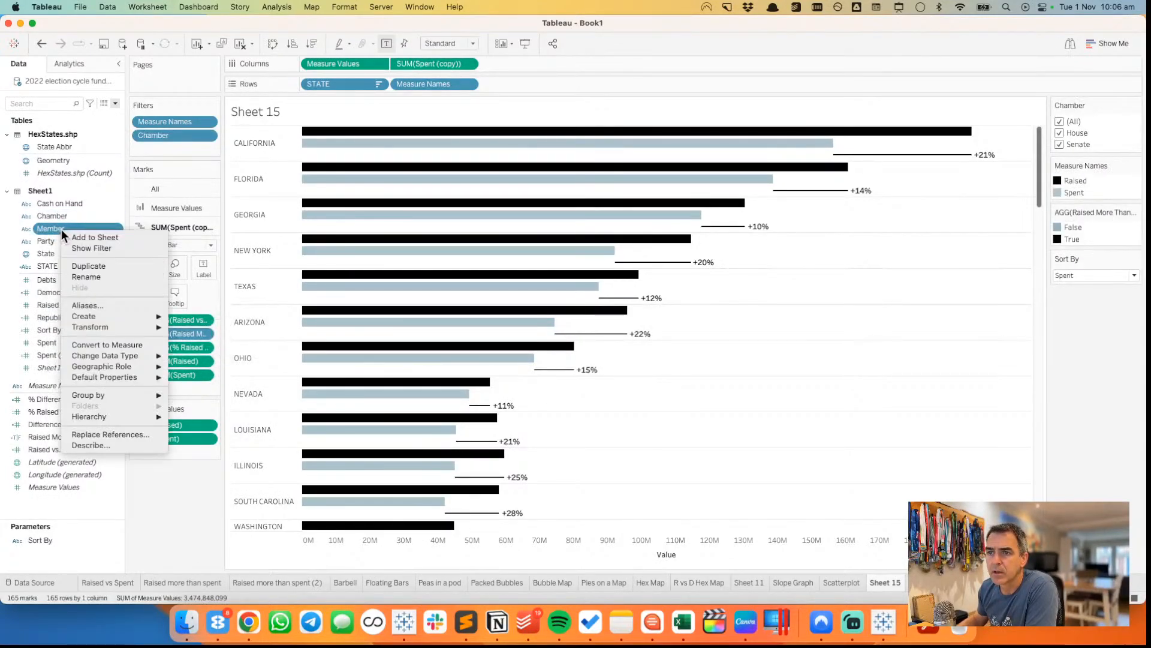
click(46, 240)
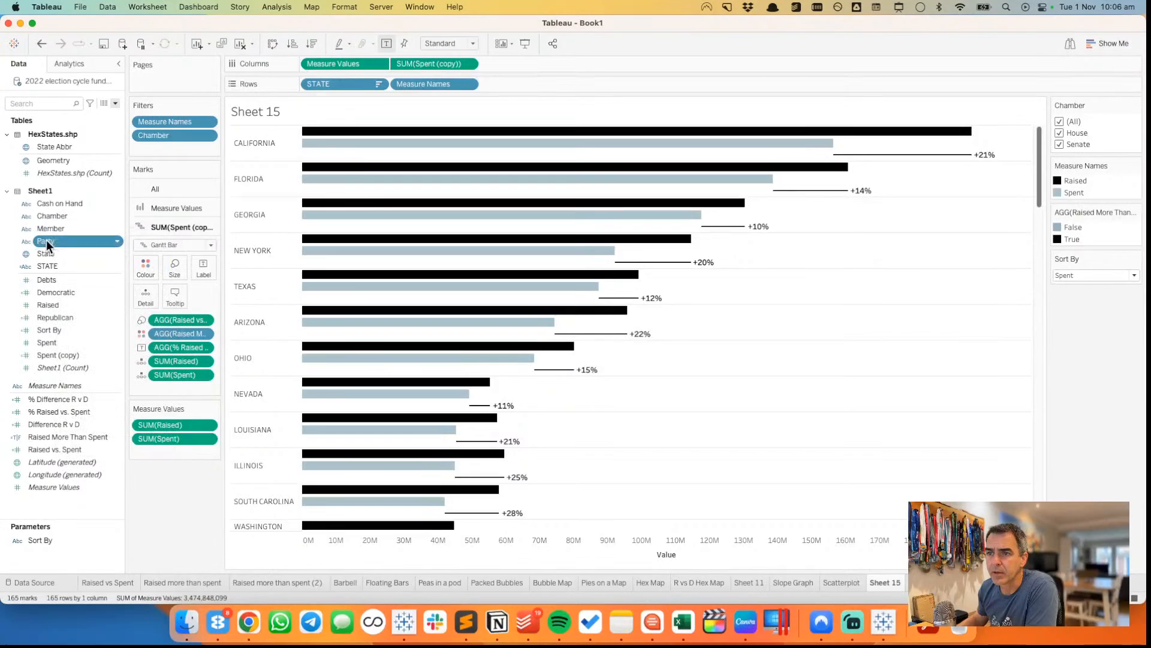
right_click(45, 239)
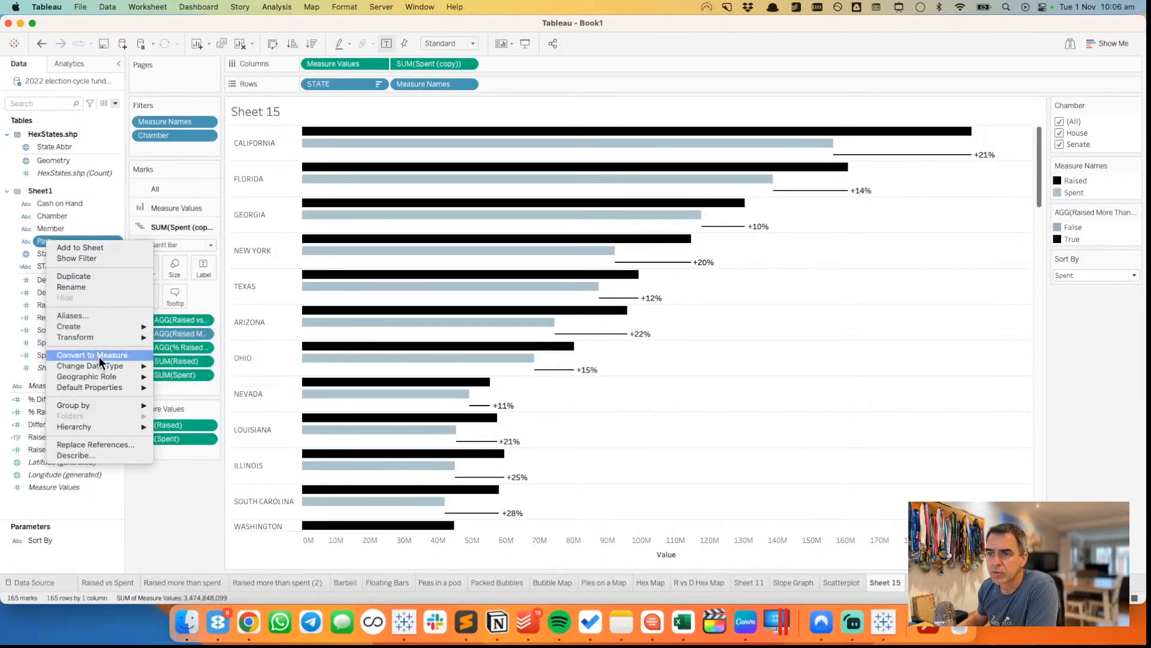
click(87, 254)
- Change the Cash on Hand field to a whole number and move it into the measures of Sheet1
click(25, 204)
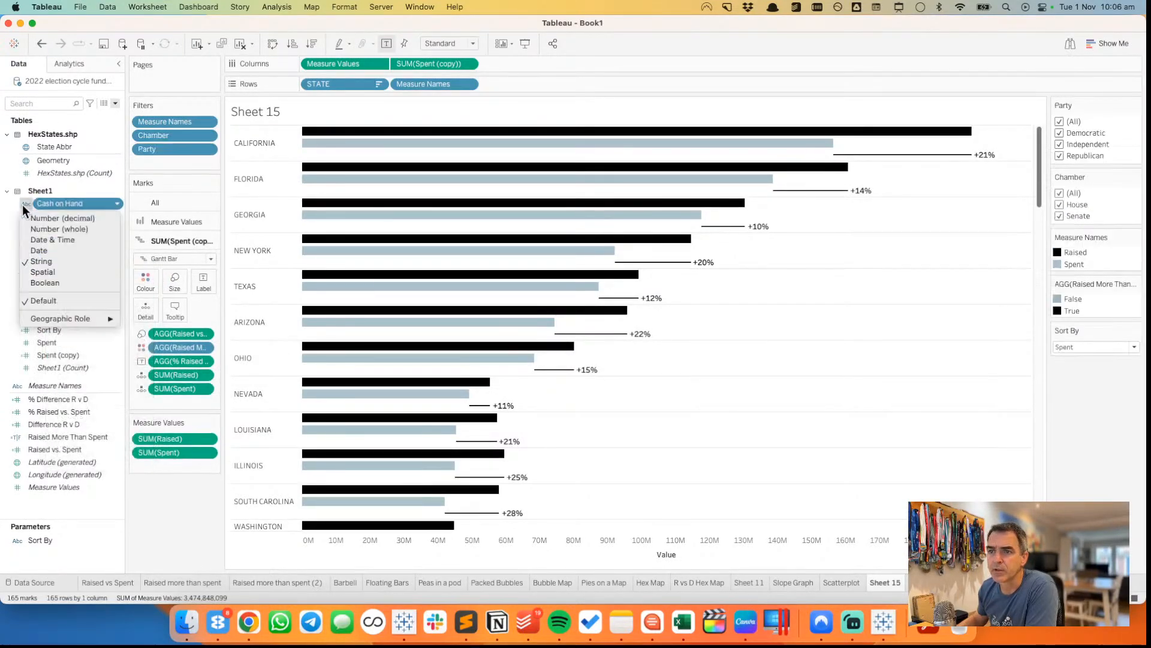
click(41, 230)
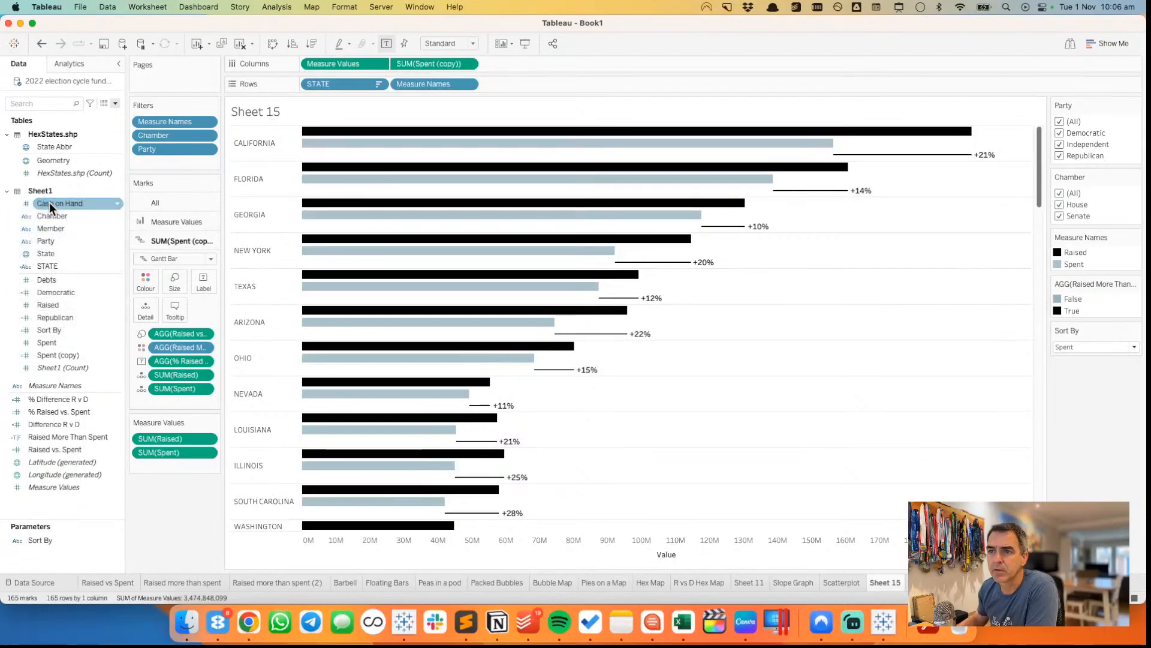
drag(49, 203, 63, 325)
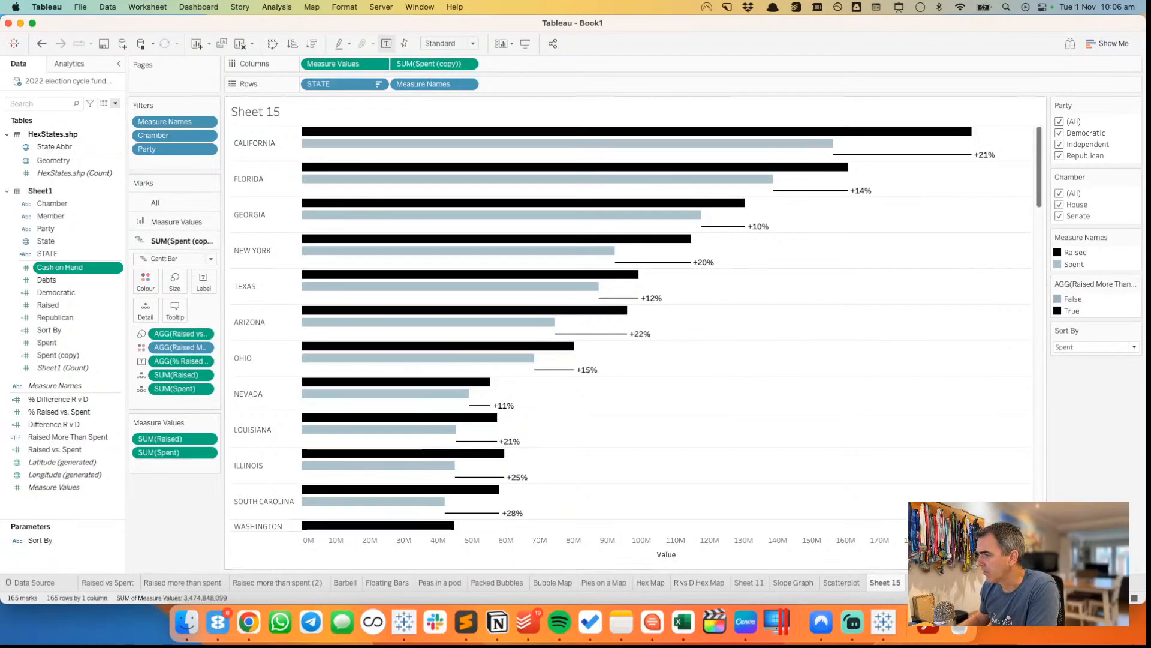
- Return to the dashboard and add Sheet 15's Chamber and Party filters to it
click(936, 583)
click(617, 137)
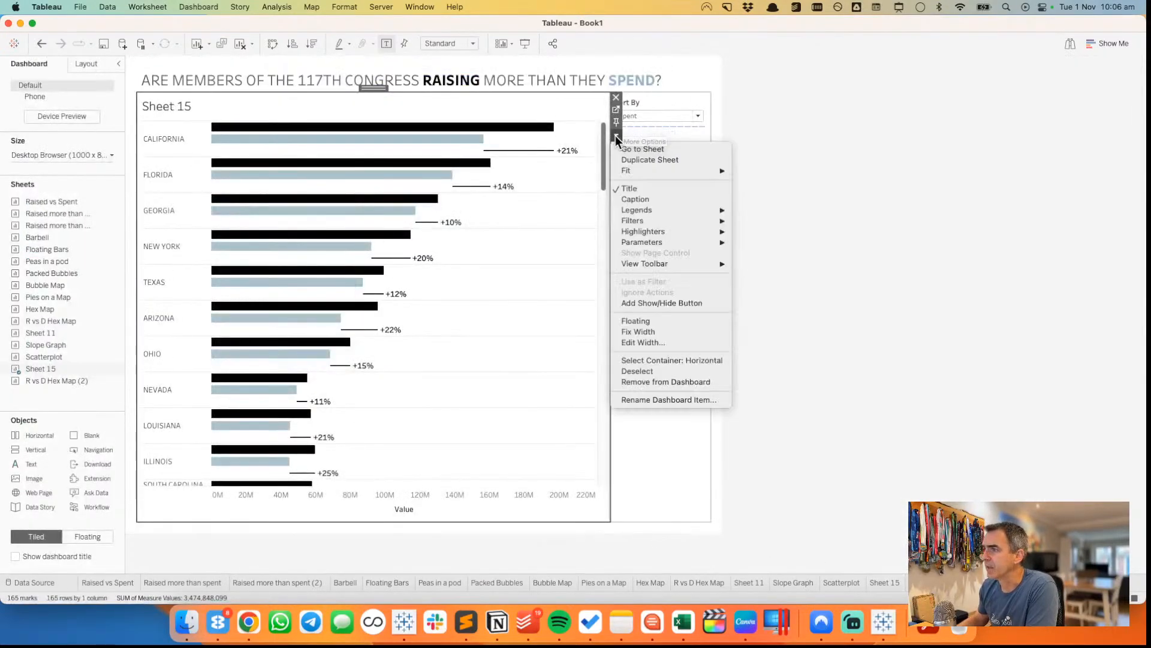
mouse_move(691, 243)
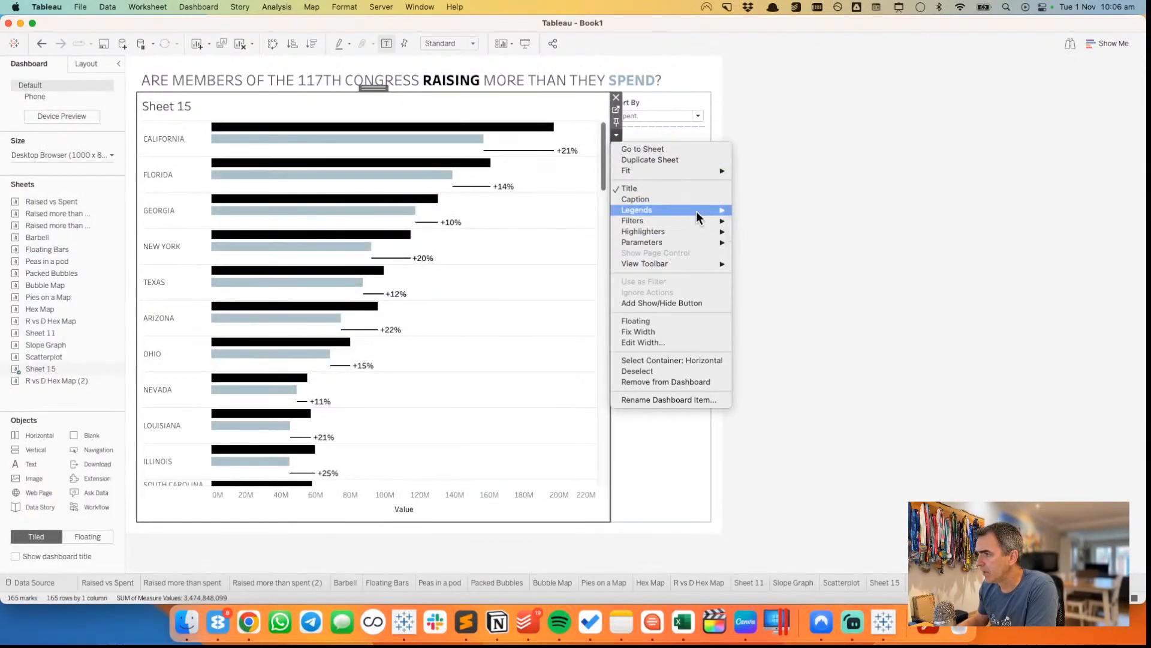
mouse_move(699, 221)
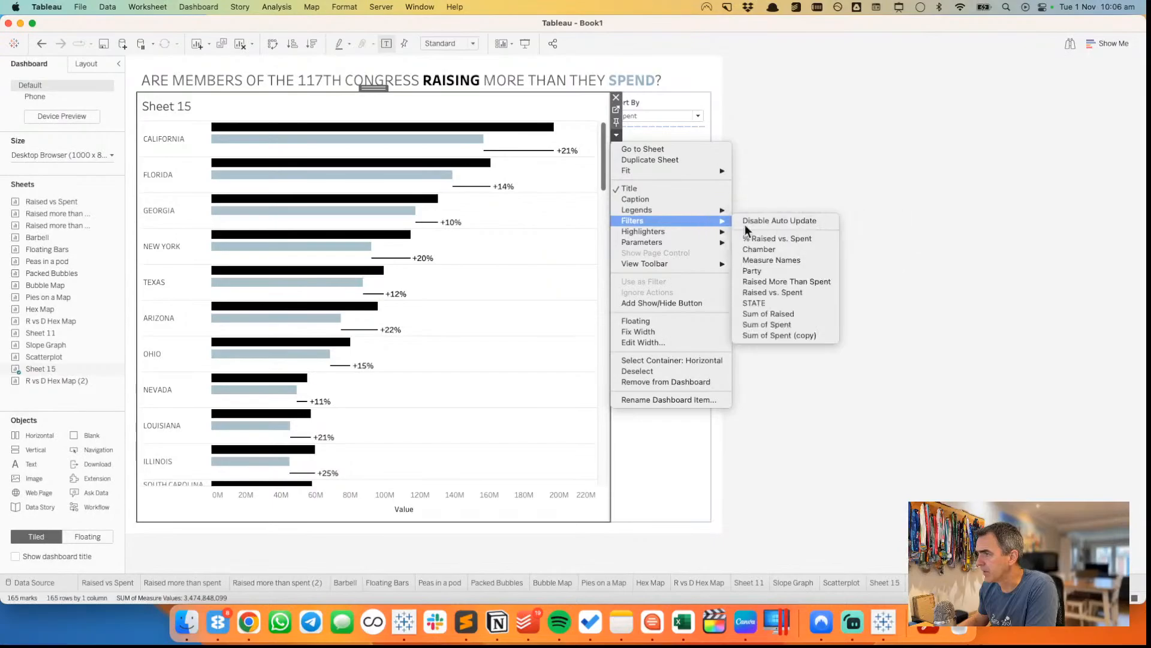
click(783, 250)
click(617, 135)
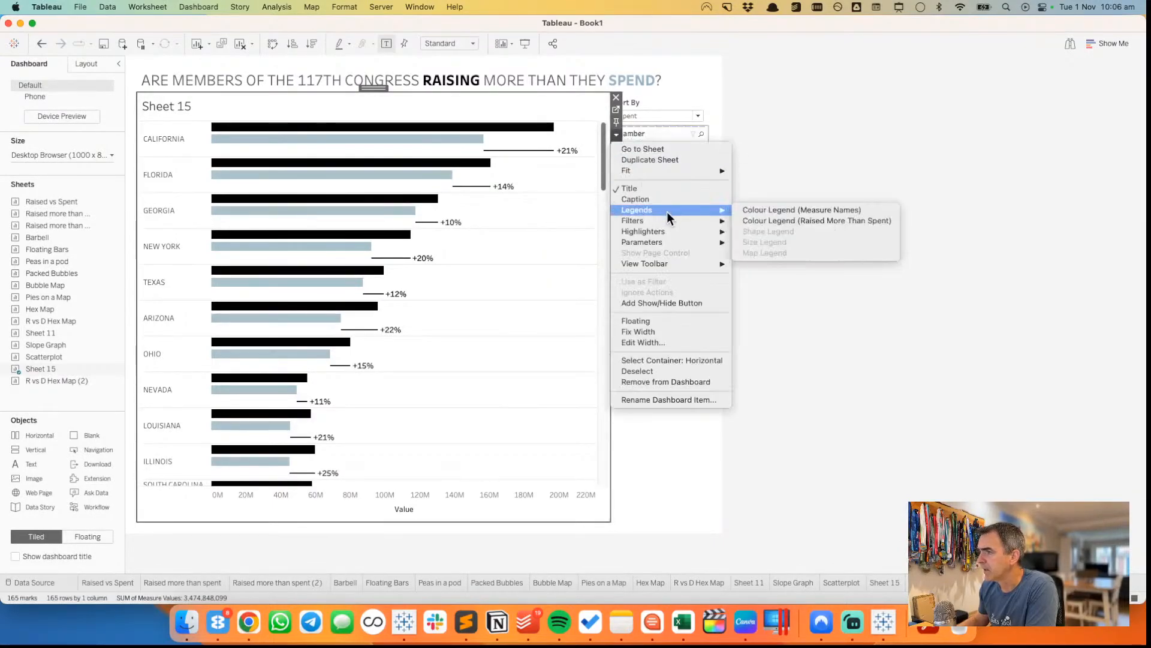
mouse_move(675, 218)
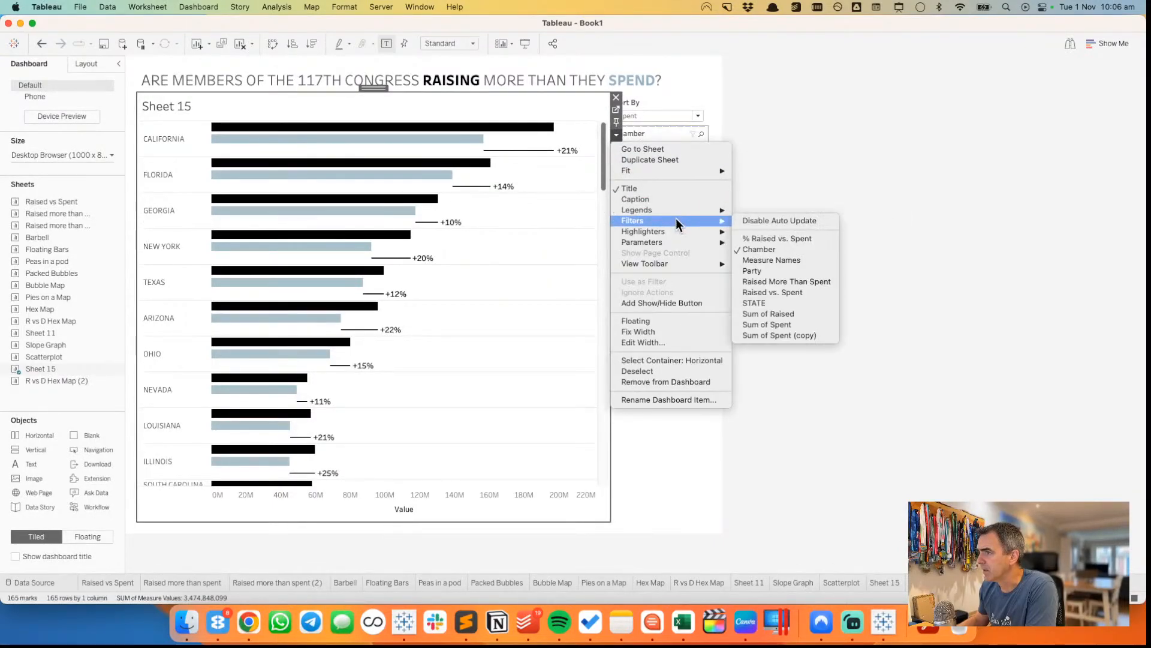
click(768, 270)
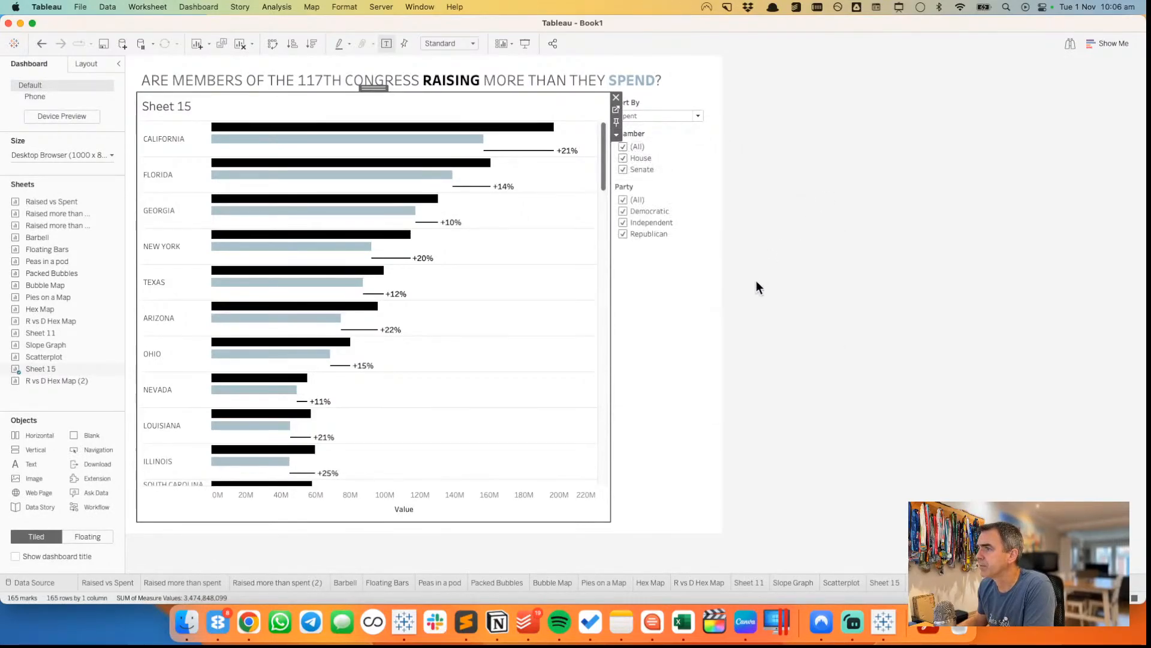
click(818, 255)
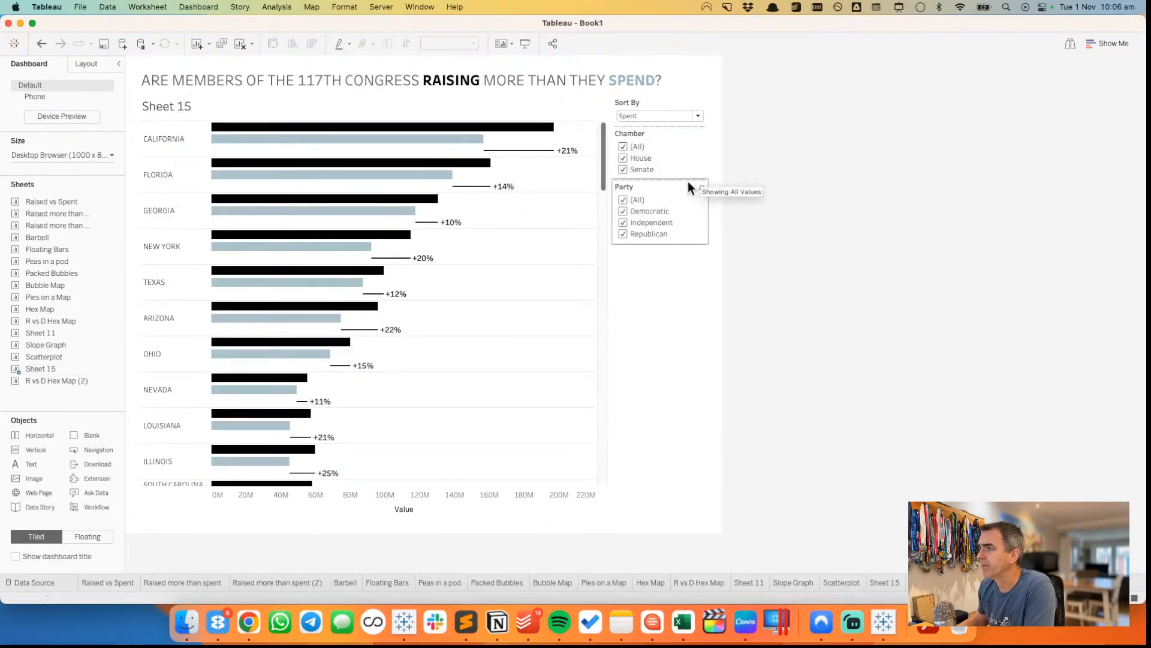
- Retitle the Party filter on the dashboard in capitals as PARTY
double_click(627, 186)
key(super+a)
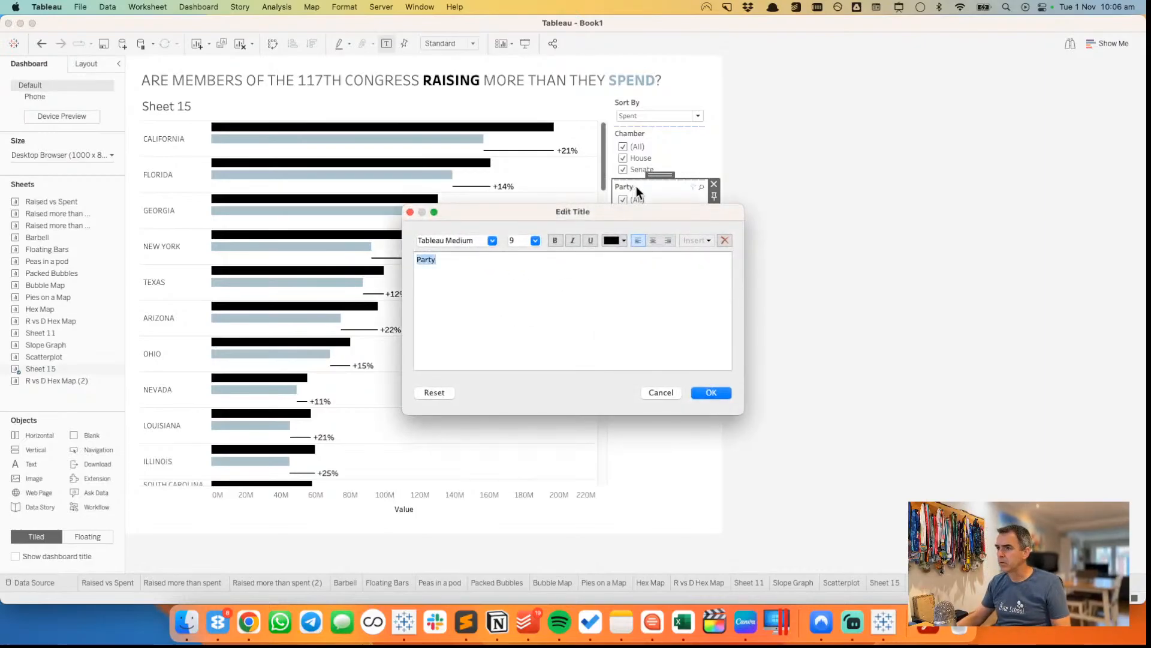
text(P)
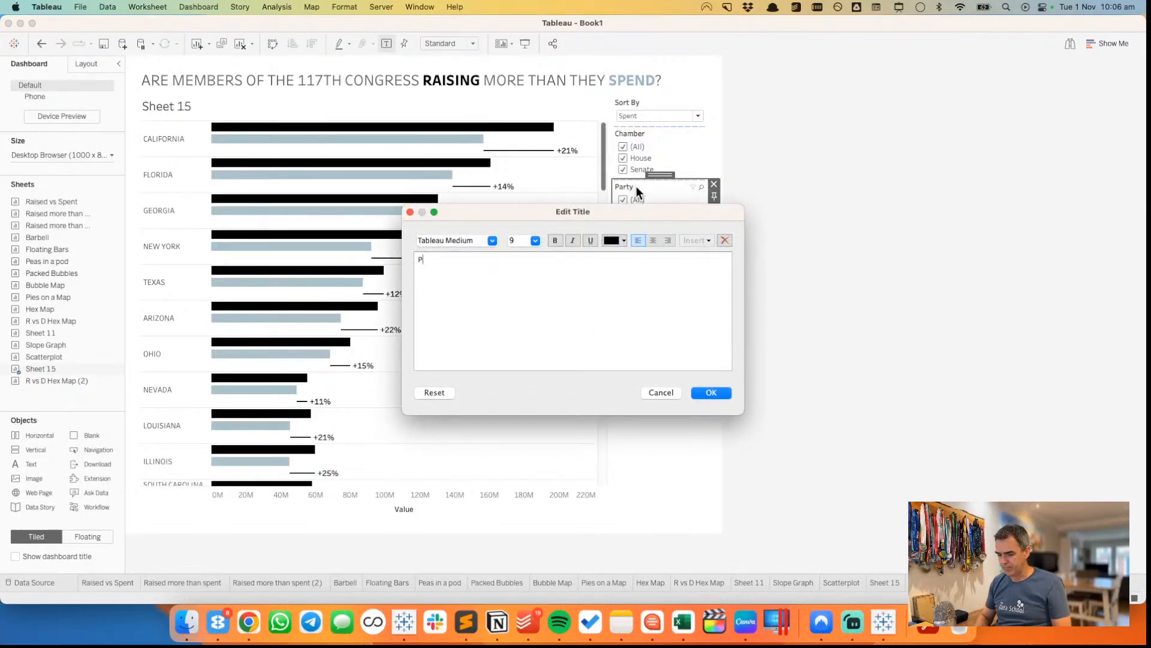
text(ARYT)
key(BackSpace)
key(BackSpace)
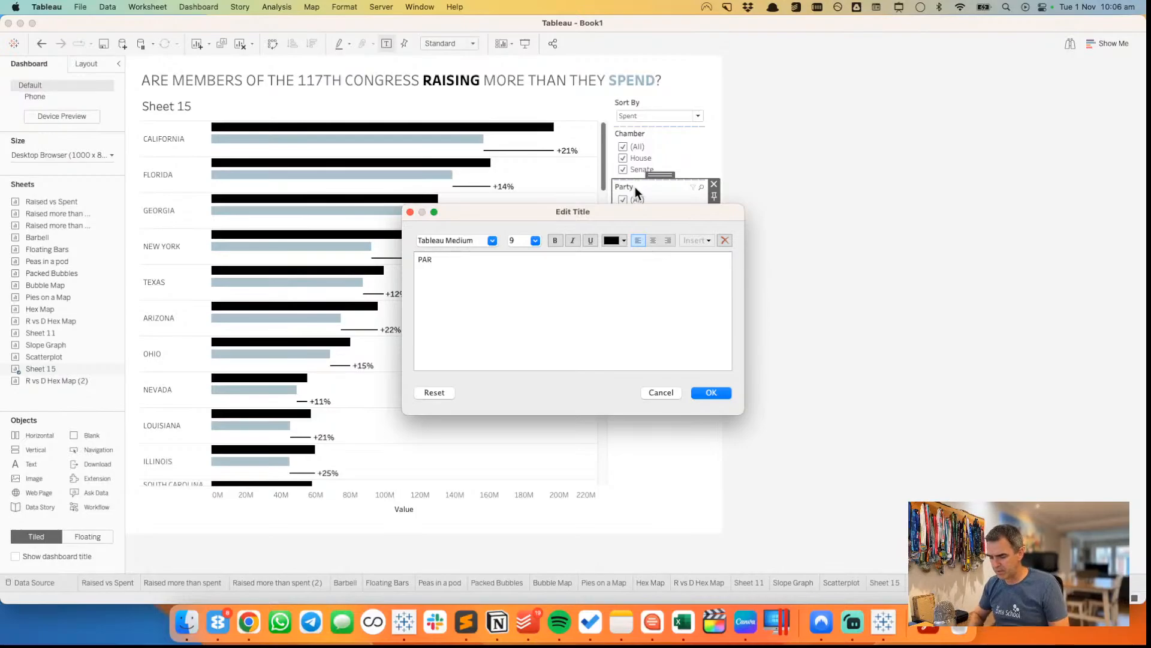
text(TY)
click(711, 390)
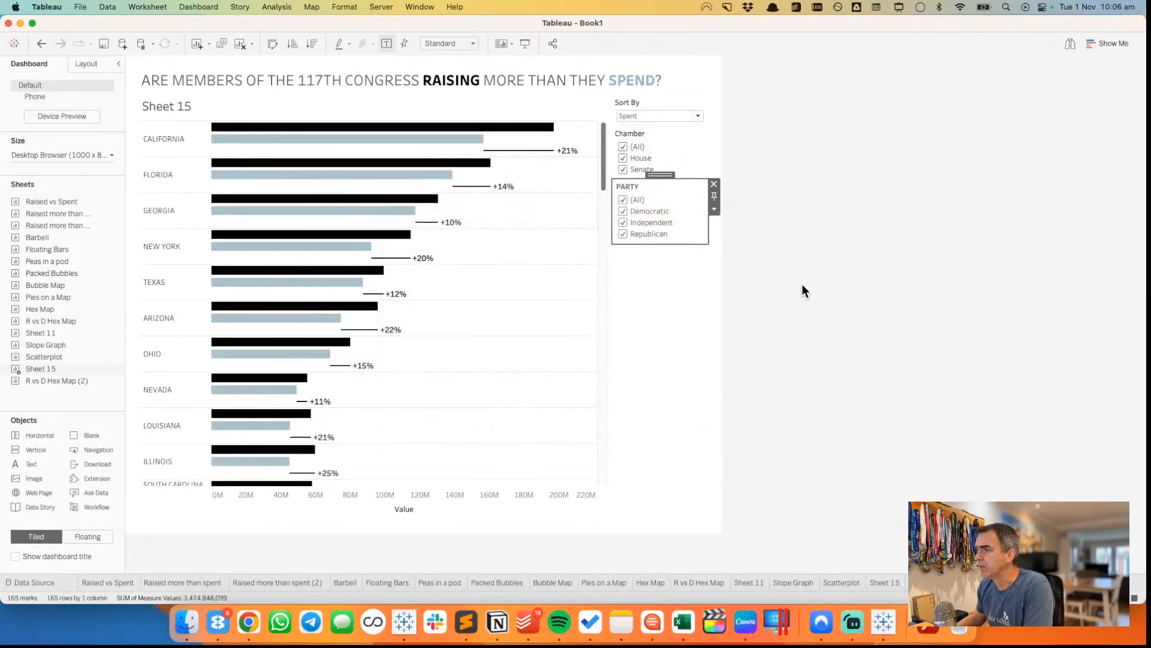
double_click(640, 185)
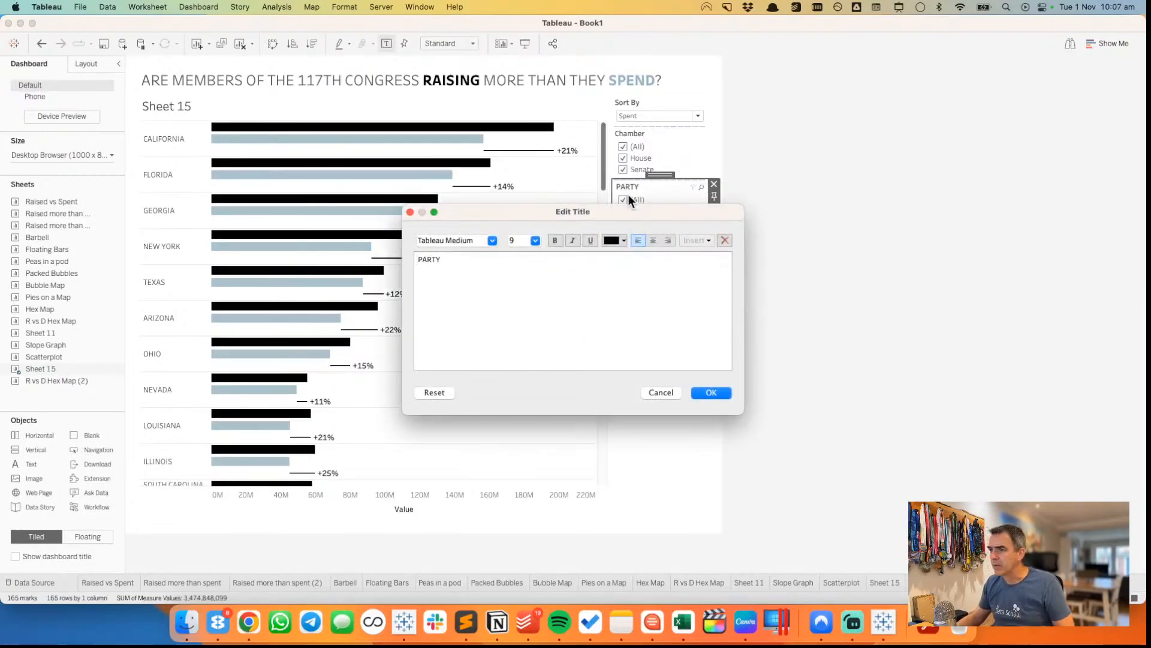
click(711, 391)
- Retitle the Chamber filter in capitals as CHAMBER
click(628, 134)
double_click(628, 134)
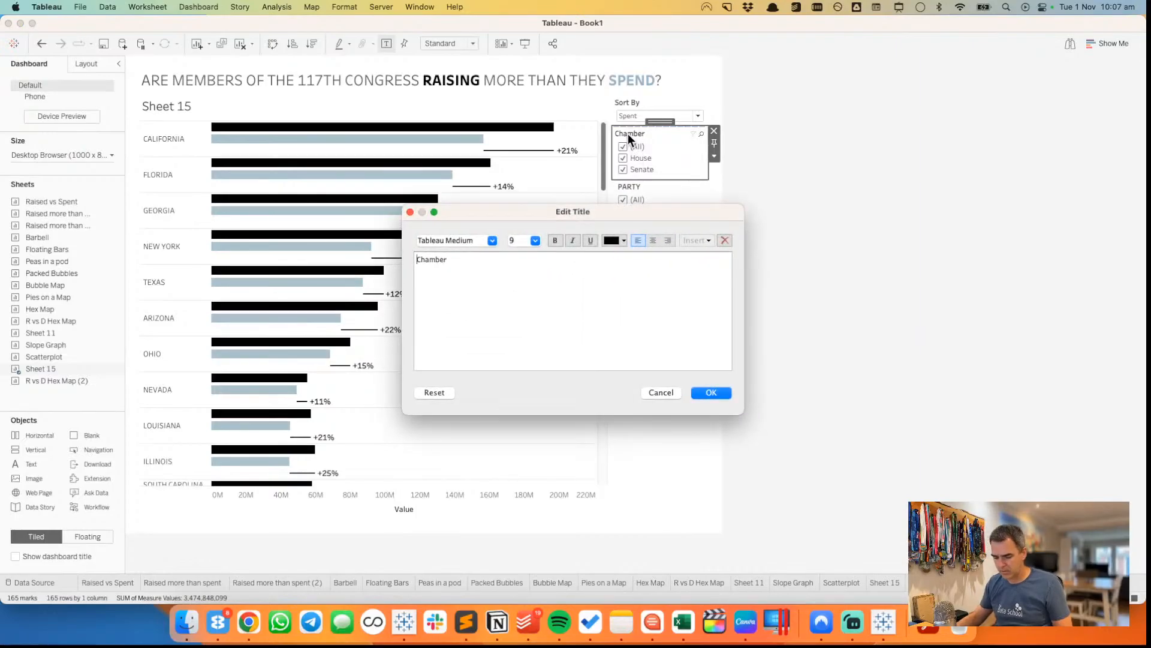
key(BackSpace)
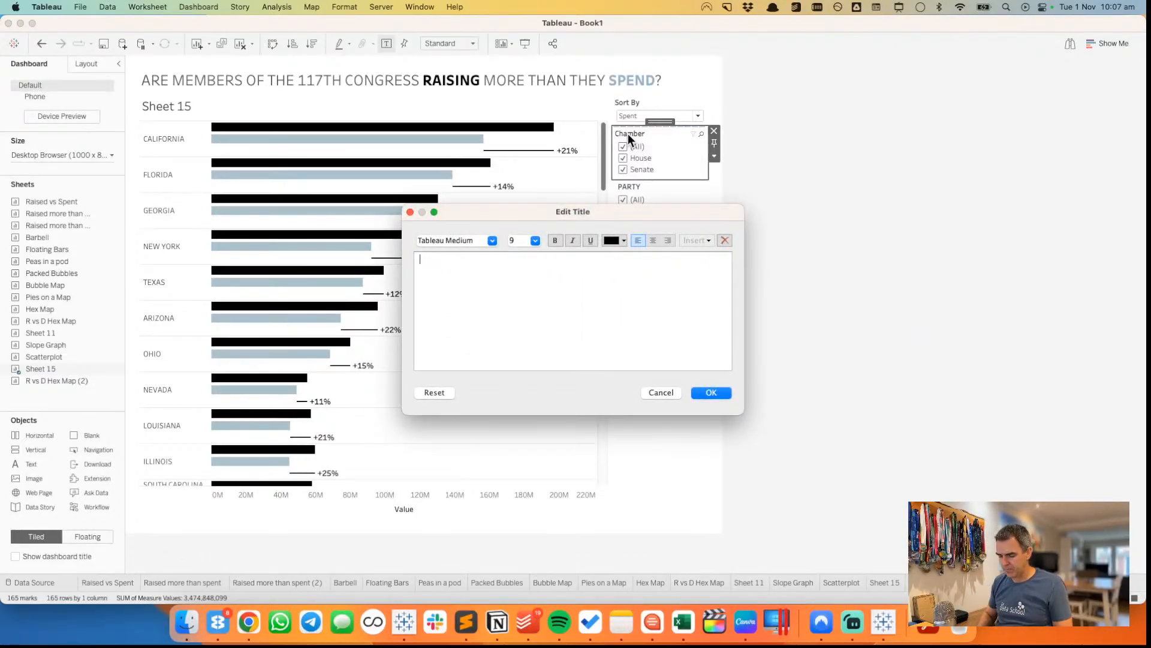
text(CHAMBER)
click(719, 393)
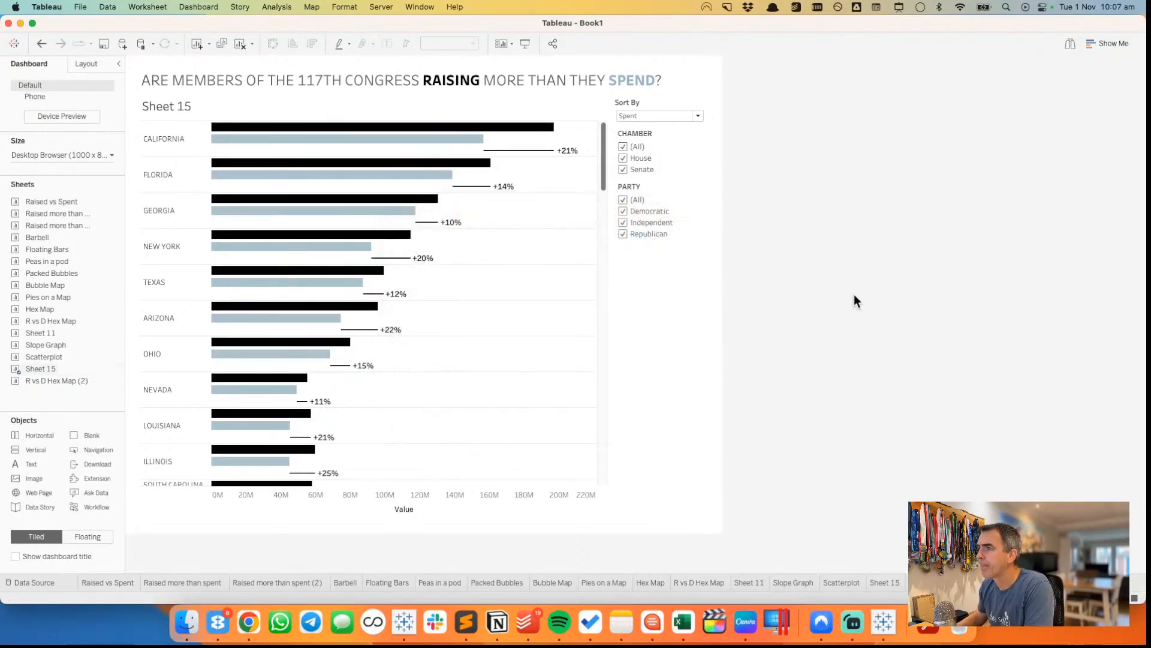
- Retitle the Sort By parameter control in capitals as SORT BY
double_click(634, 101)
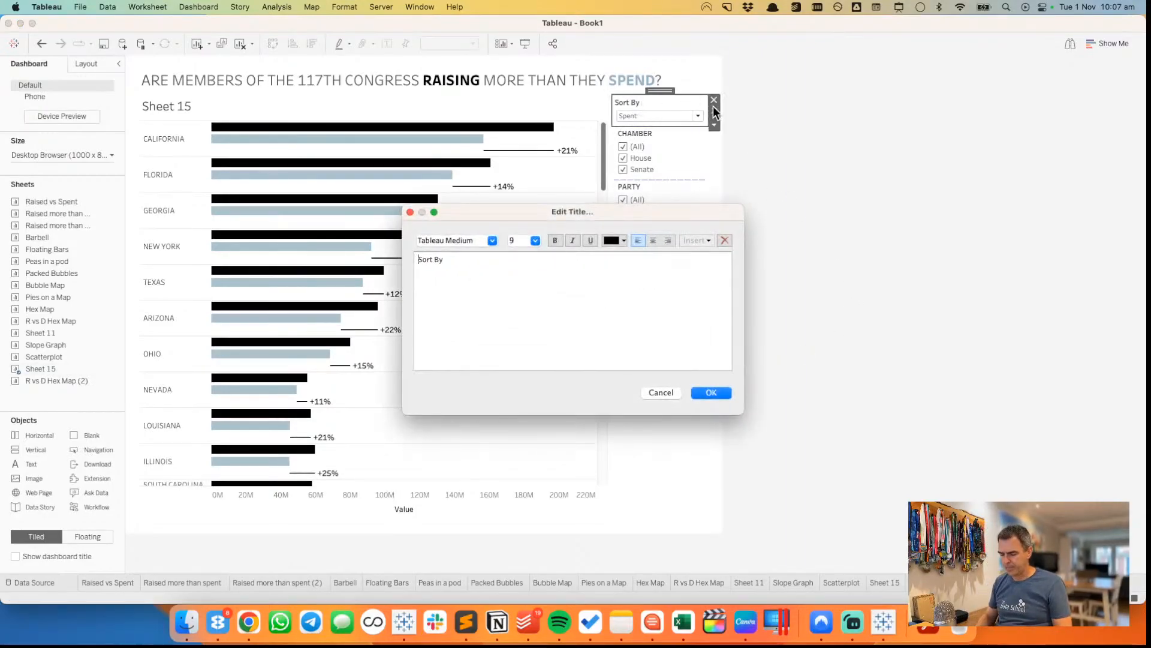
key(super+a)
key(Right)
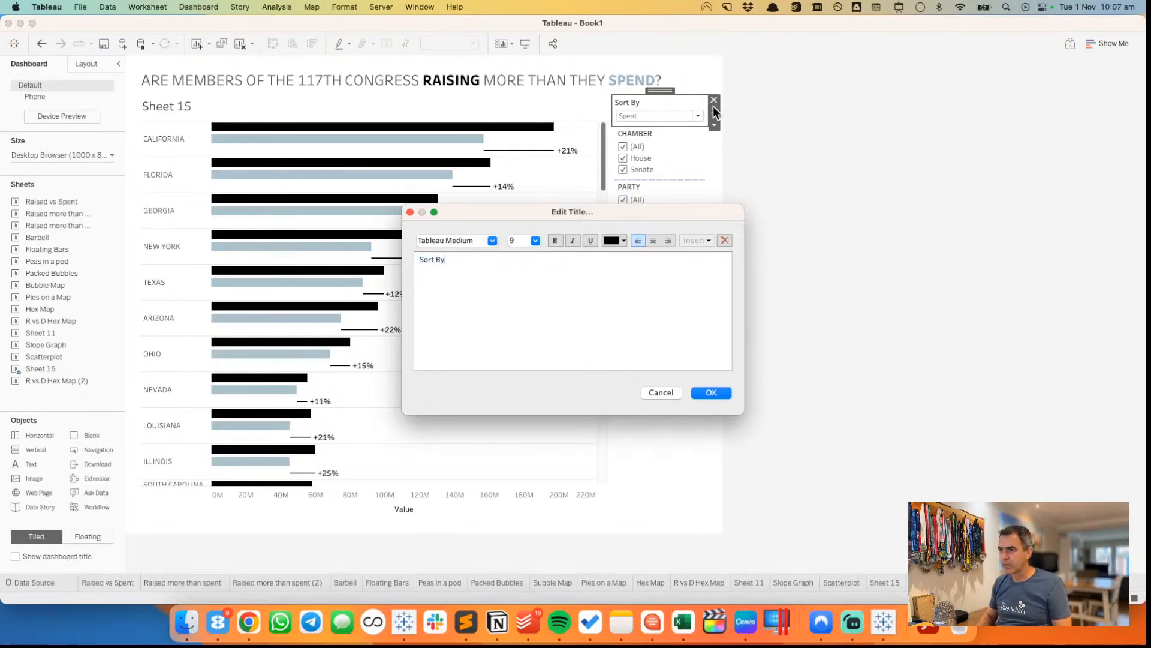
text(SORT)
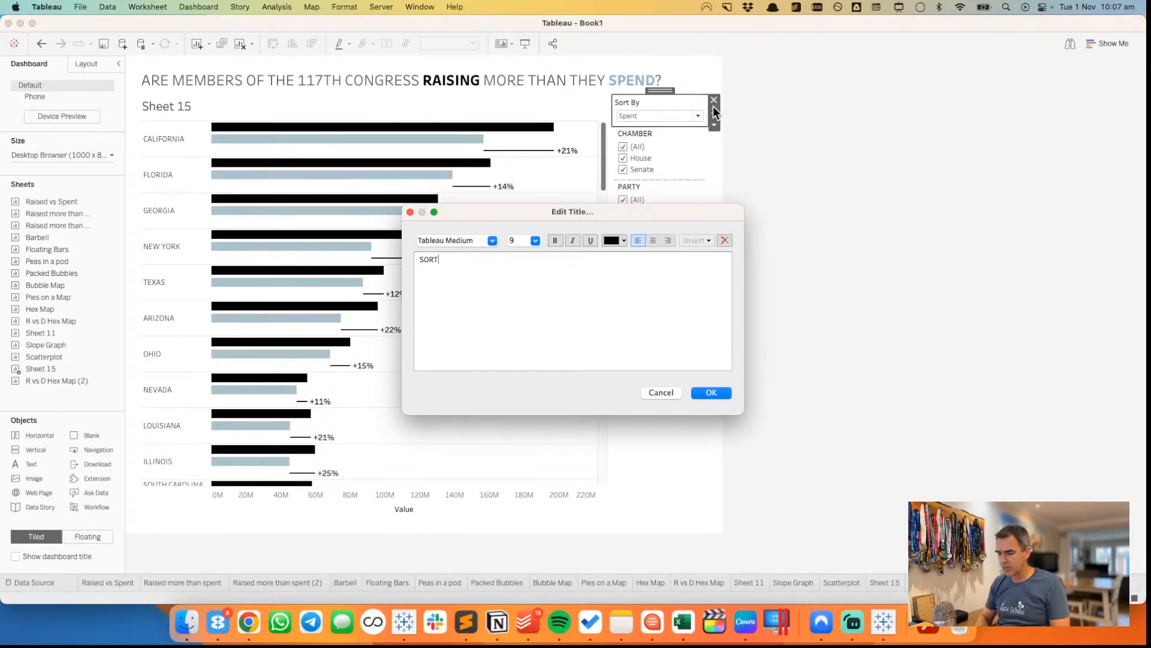
text( BY)
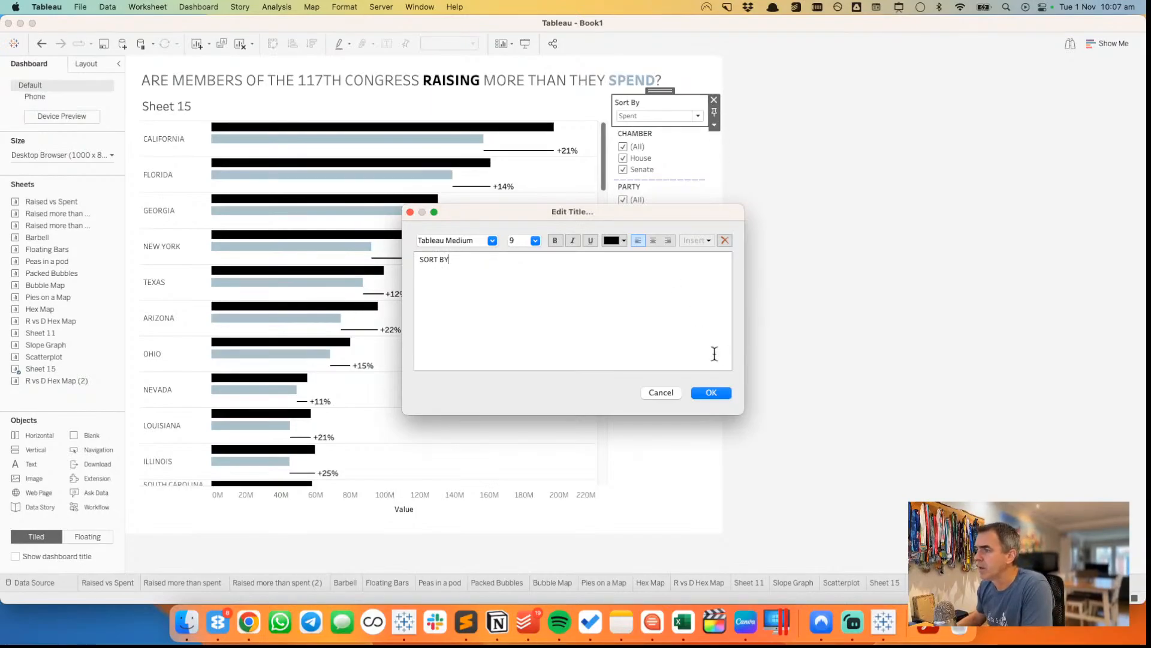
click(715, 391)
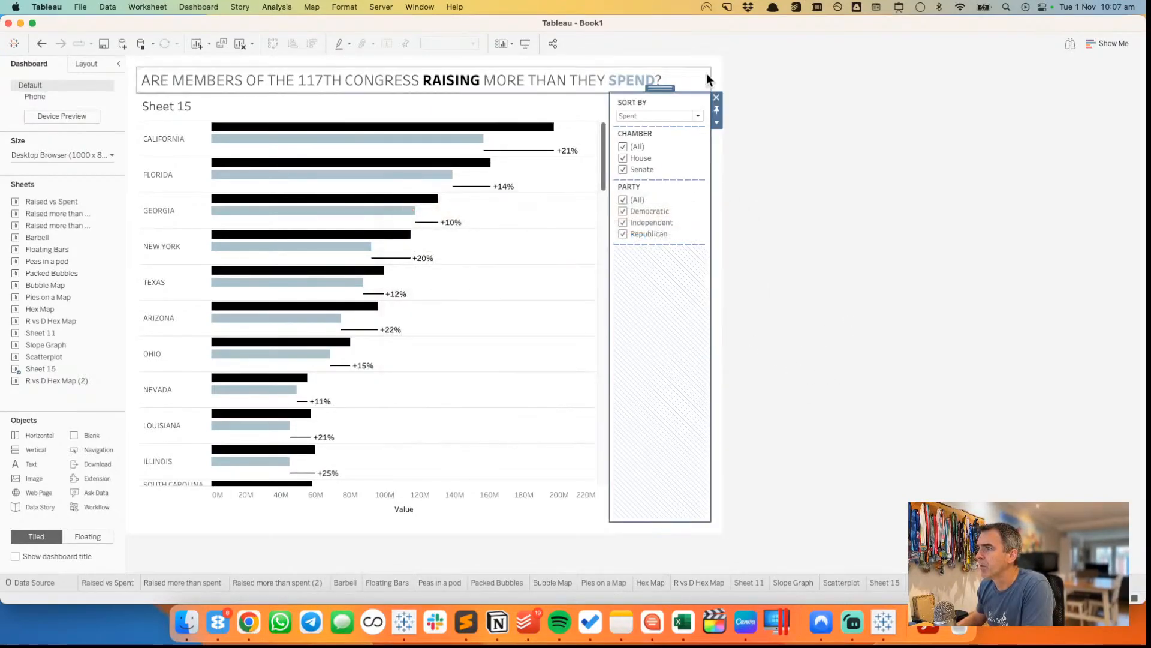
- Add a show/hide button for the vertical container of controls and place it at the far end of the dashboard title row
click(717, 123)
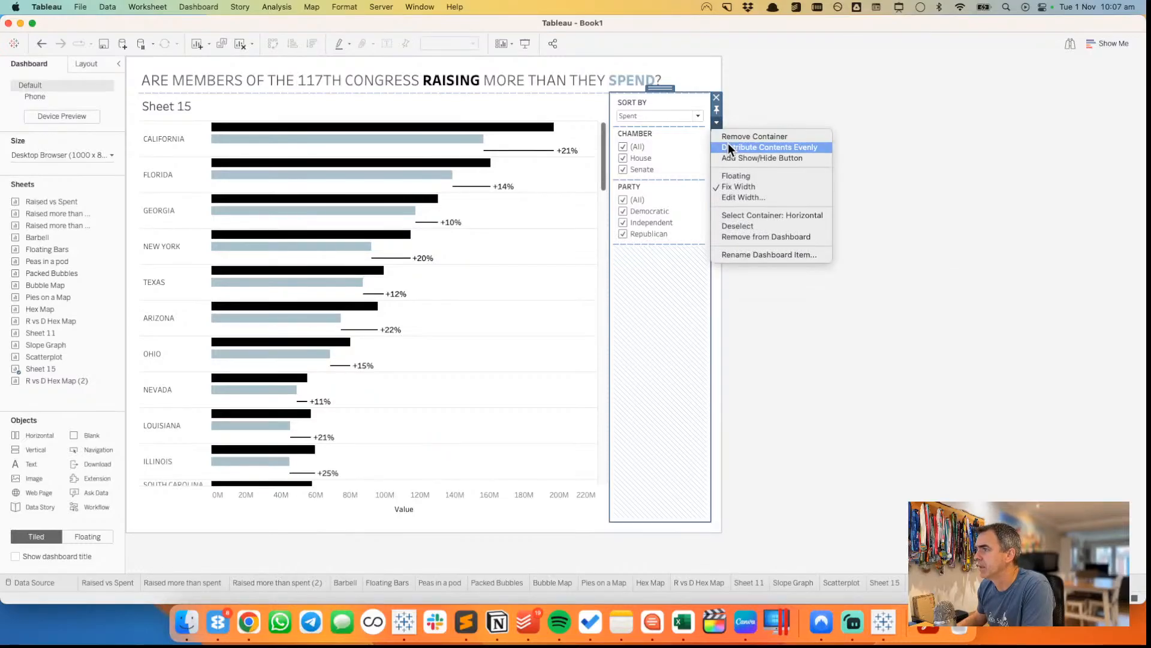
click(735, 157)
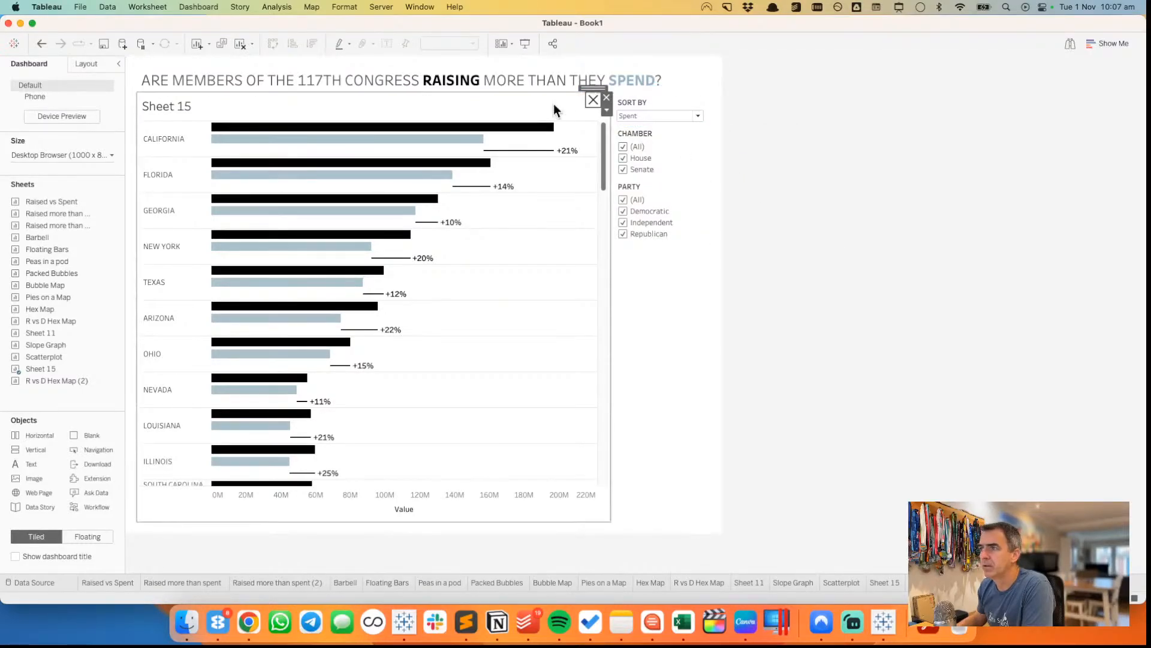
drag(593, 88, 698, 72)
click(700, 70)
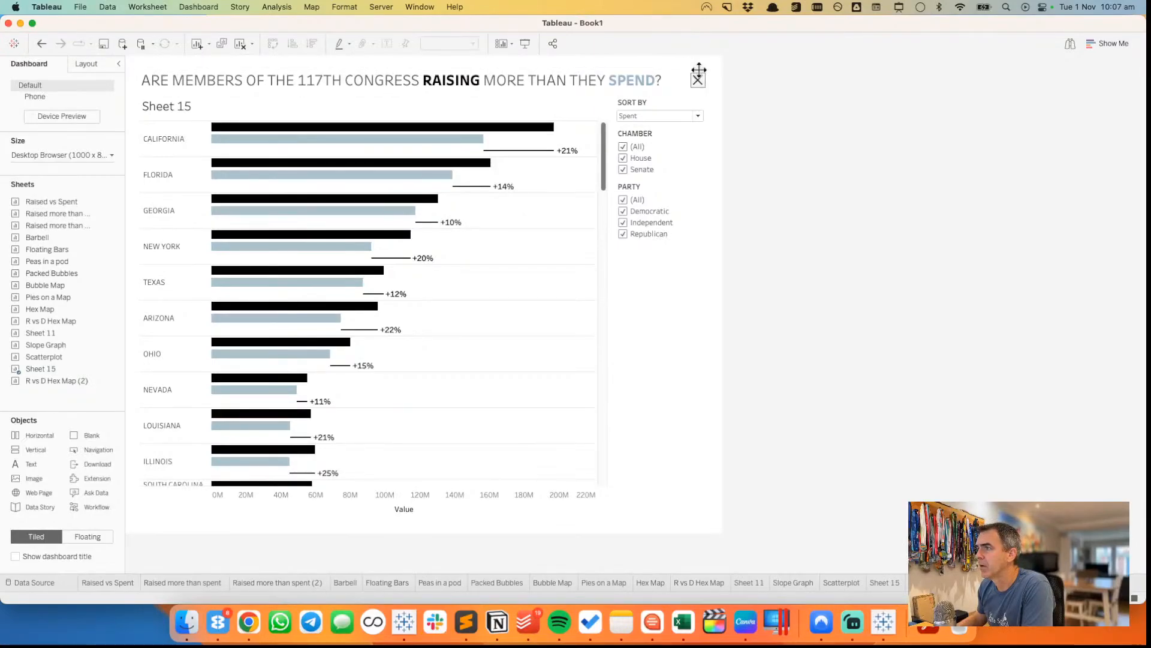
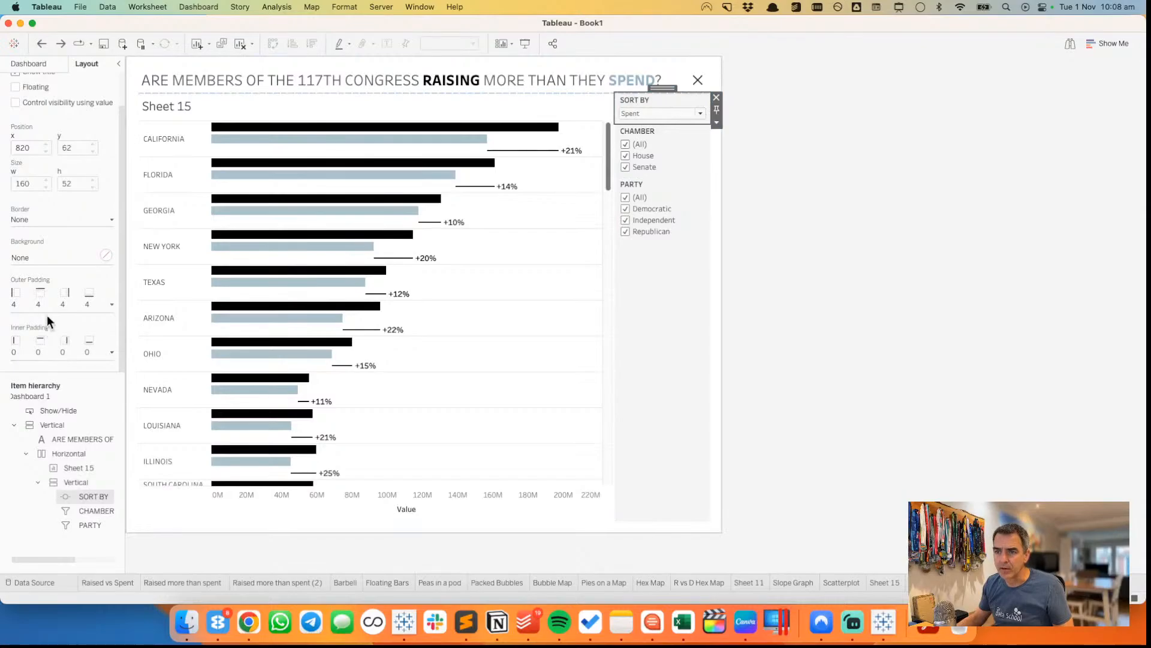
- Set the SORT BY control's outer padding to 0 and its inner padding to 10 on all sides
click(99, 351)
click(85, 353)
click(85, 353)
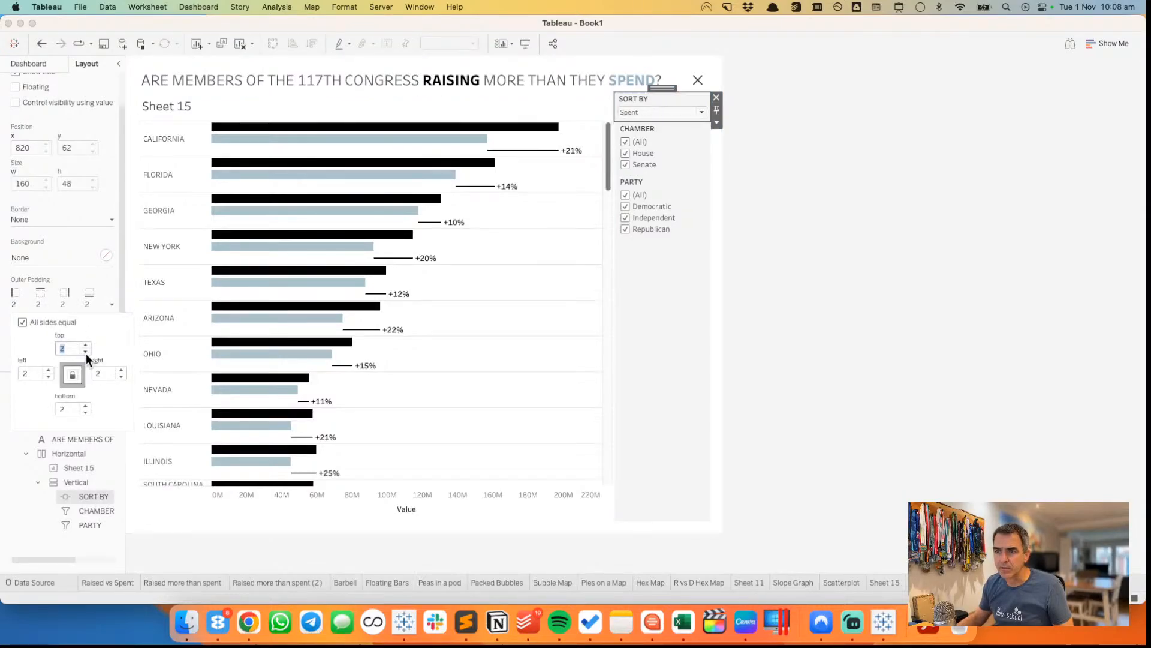
click(85, 353)
click(85, 353)
click(59, 276)
click(62, 355)
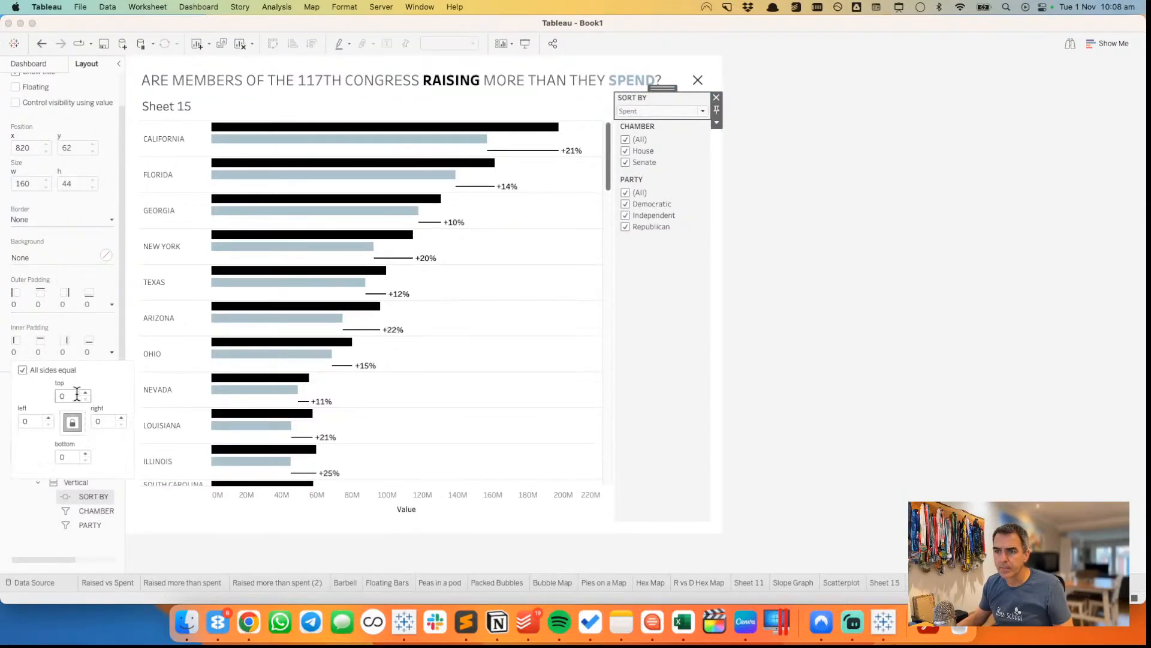
text(10)
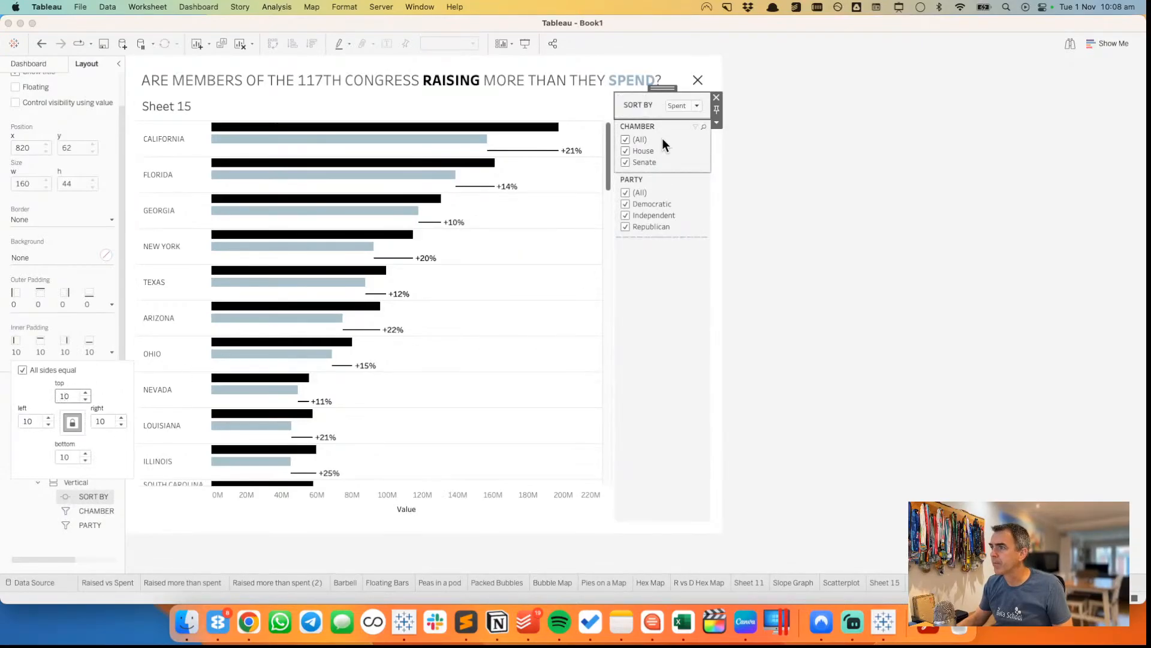
- Undo the recent padding changes on the SORT BY control, and set its inner padding to 10 on all sides
key(BackSpace)
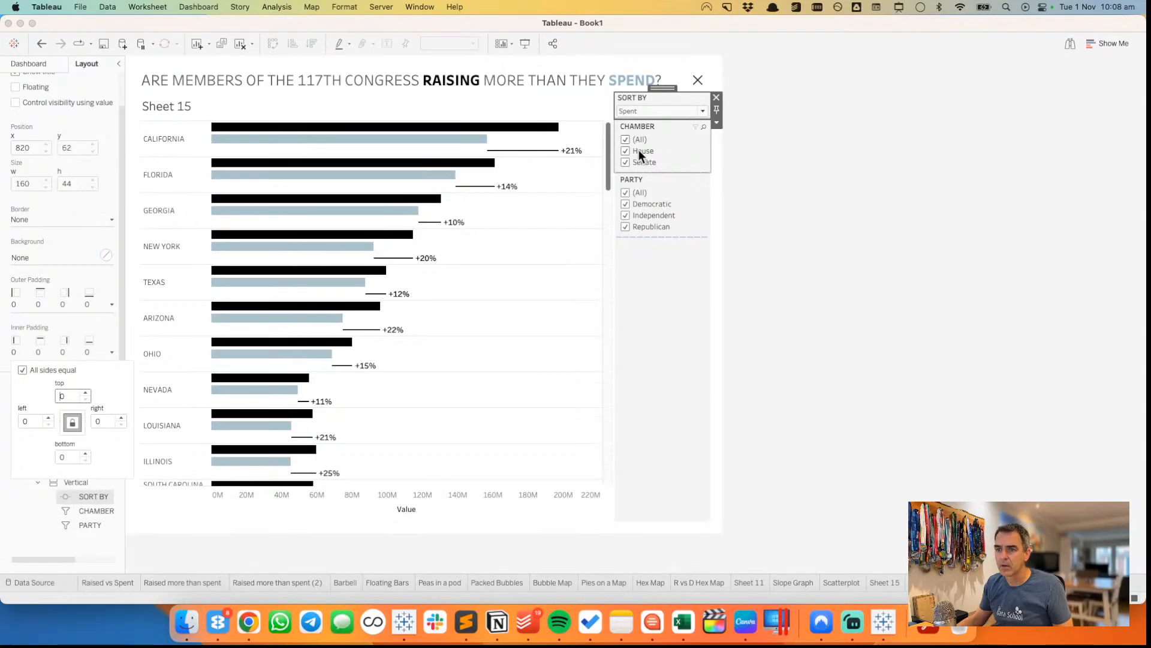
click(44, 44)
click(44, 44)
click(44, 45)
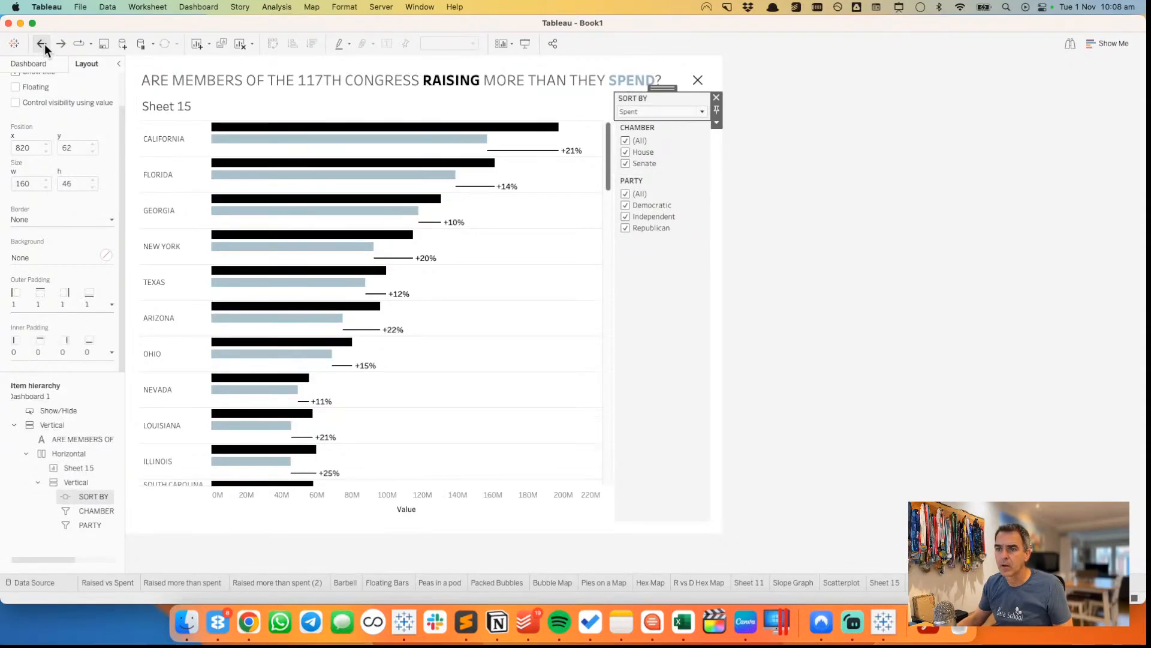
click(45, 44)
click(44, 45)
click(45, 45)
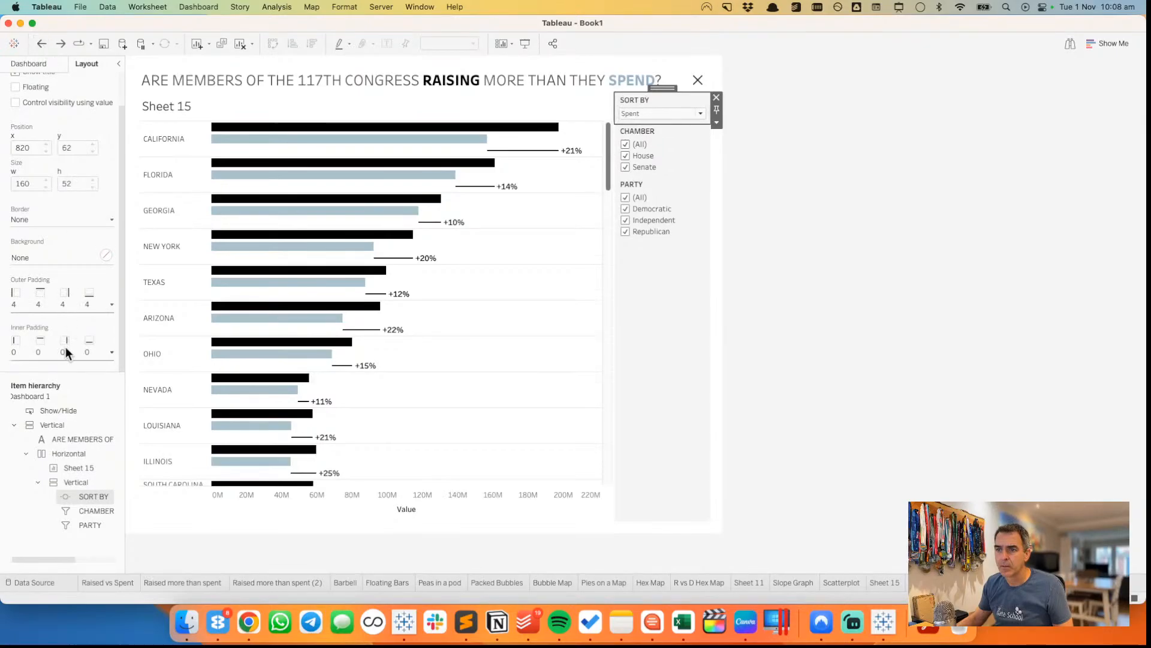
click(41, 343)
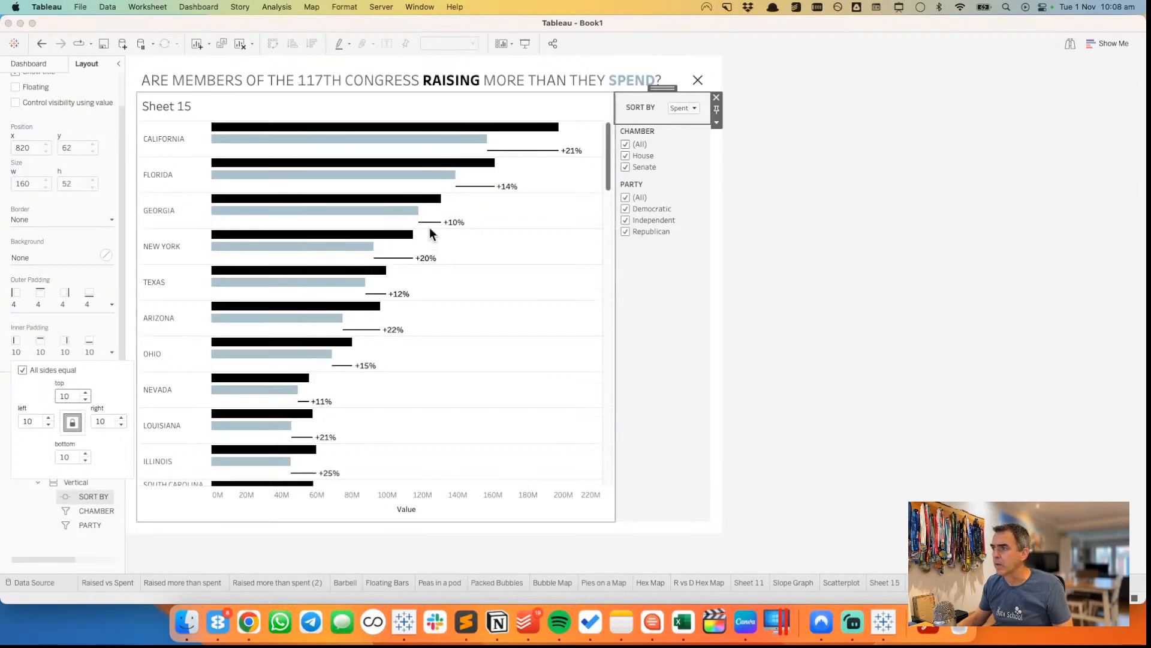
- Set the inner padding of the CHAMBER and PARTY filters to 10 on all sides
click(646, 133)
click(39, 343)
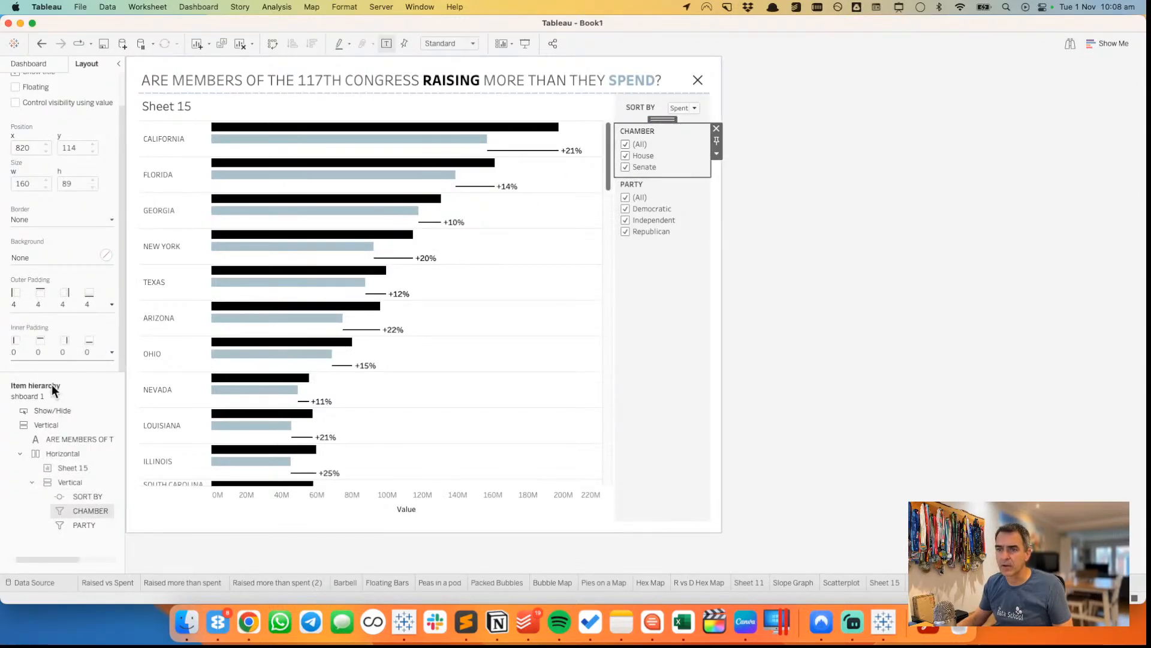
text(10)
key(Return)
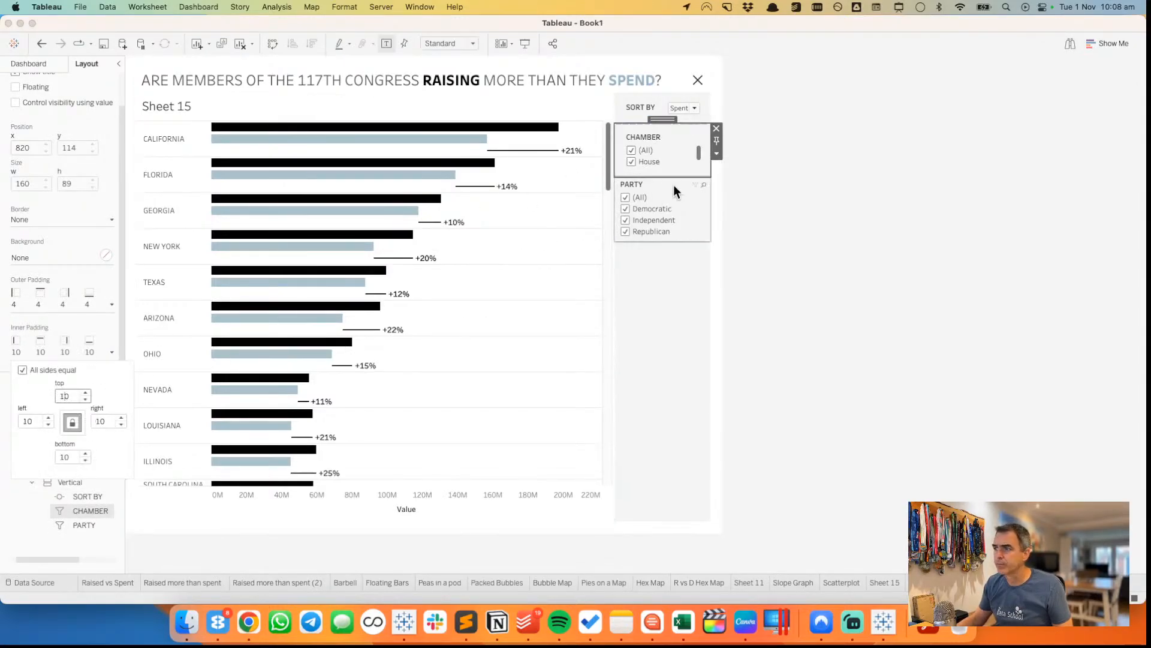
click(661, 189)
click(34, 343)
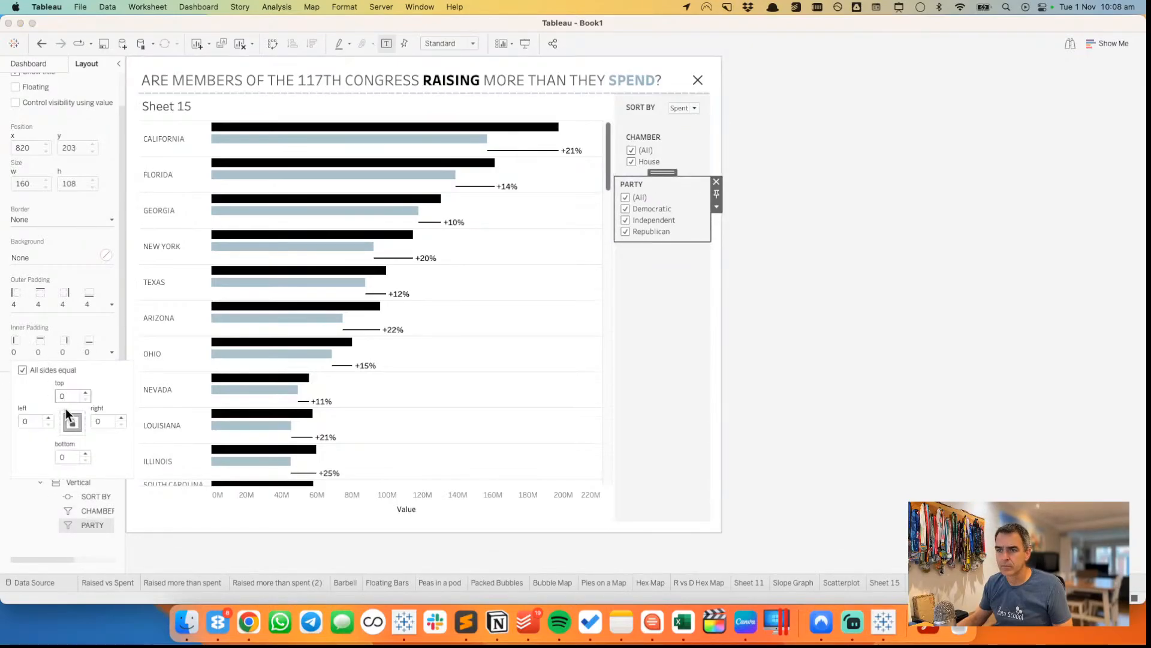
text(10)
key(Return)
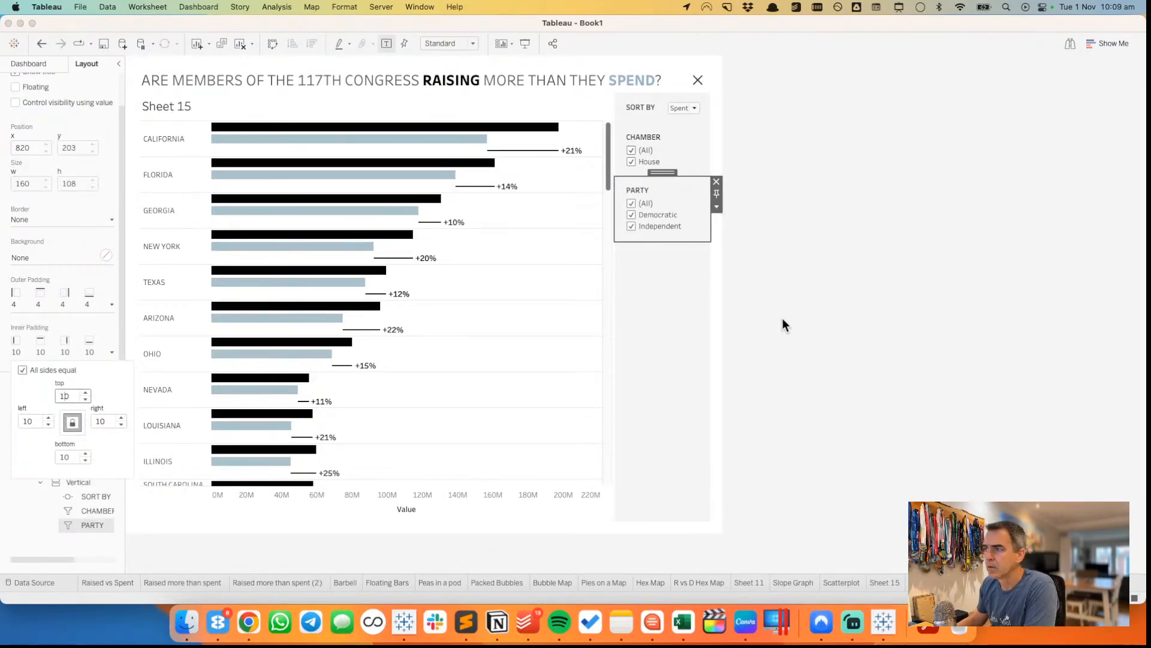
- Set the SORT BY control's height to 75 pixels
click(782, 318)
click(653, 109)
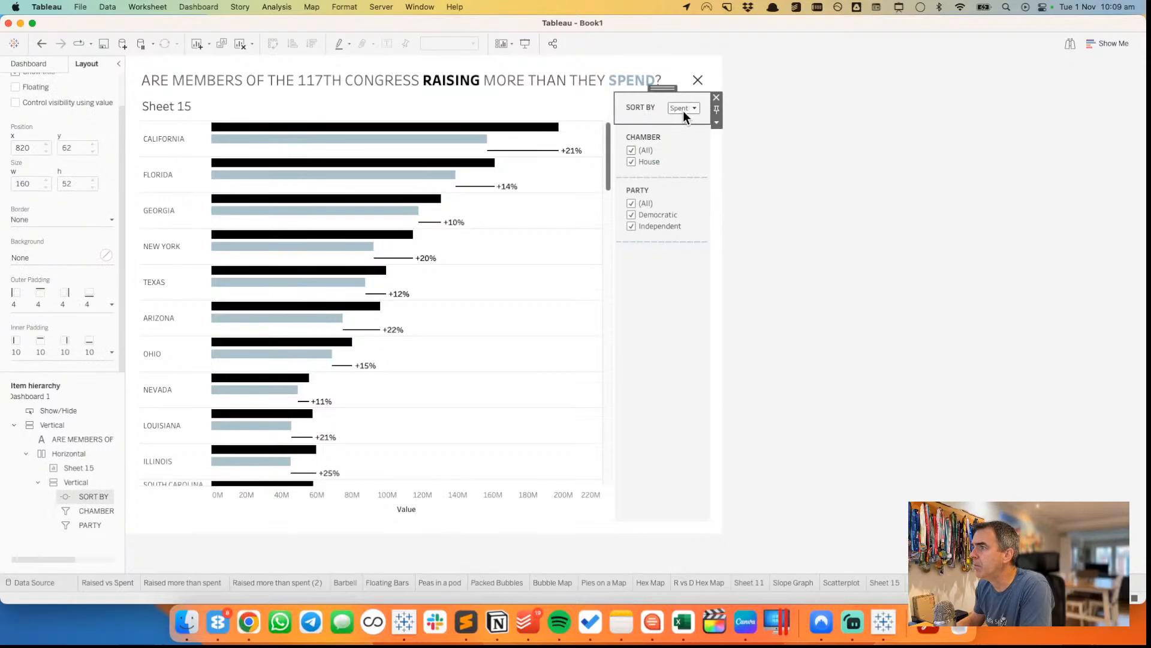
click(717, 124)
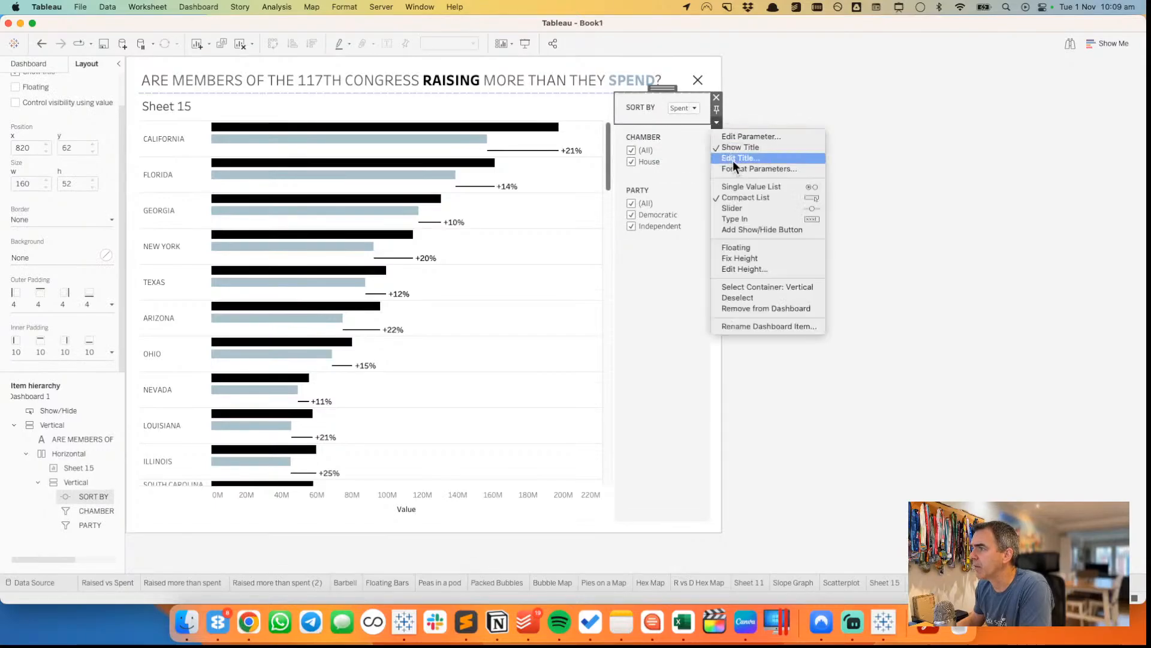
click(749, 268)
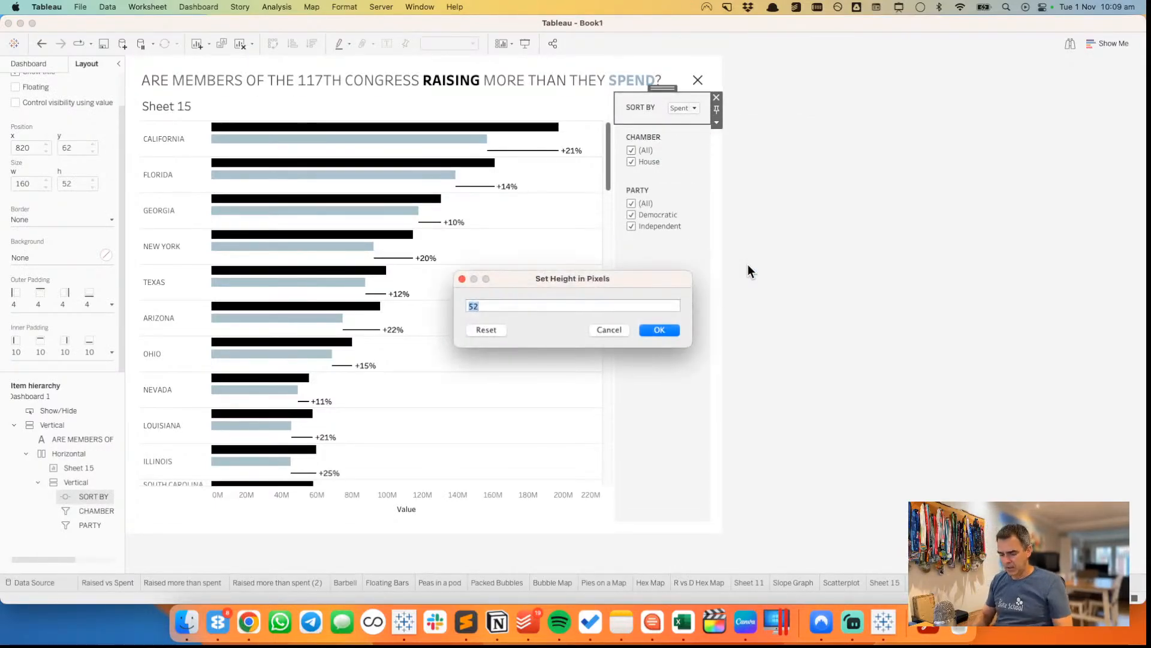
text(75)
key(Return)
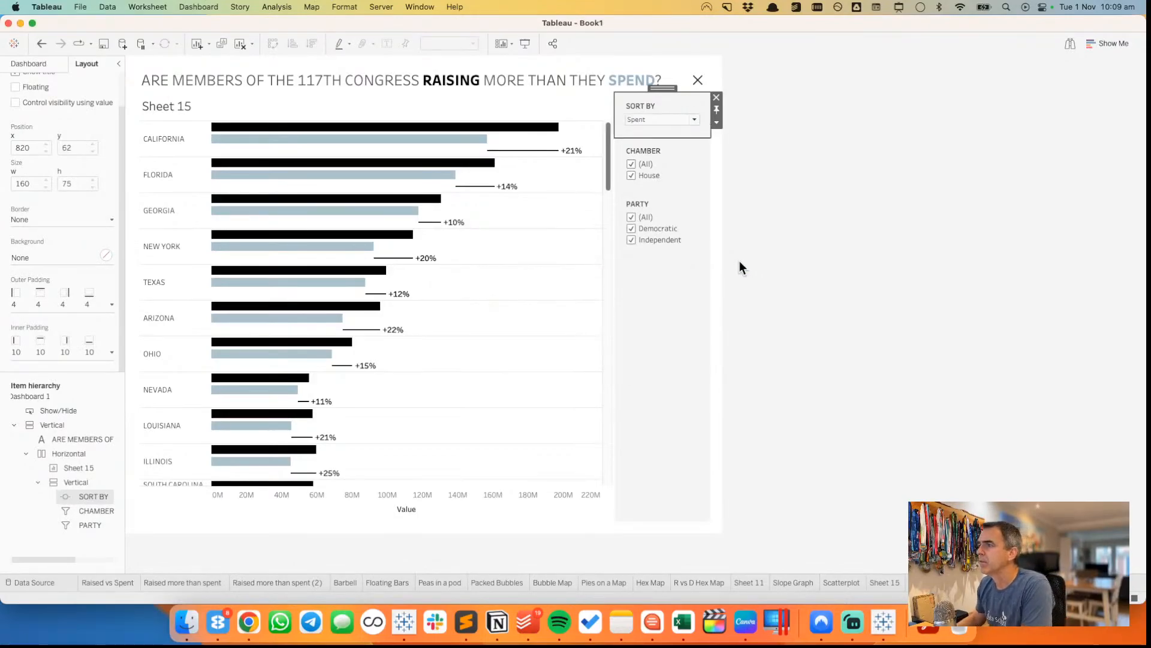
click(661, 149)
click(810, 223)
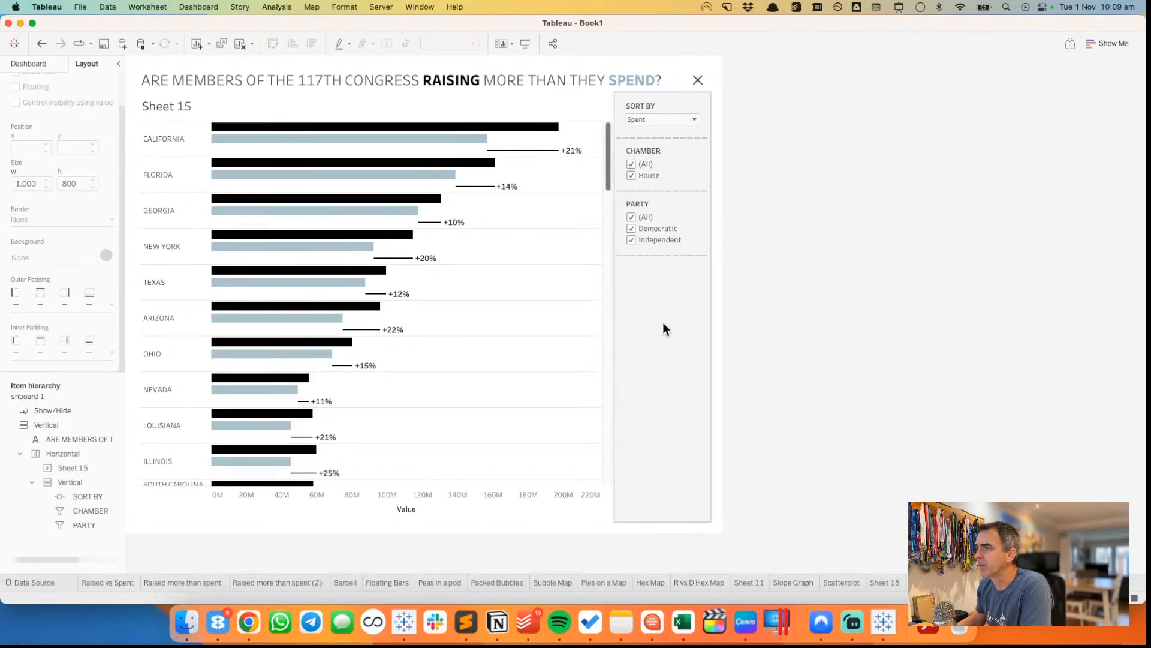
- Add a text object reading FILTERS above the SORT BY control in the vertical container
click(30, 64)
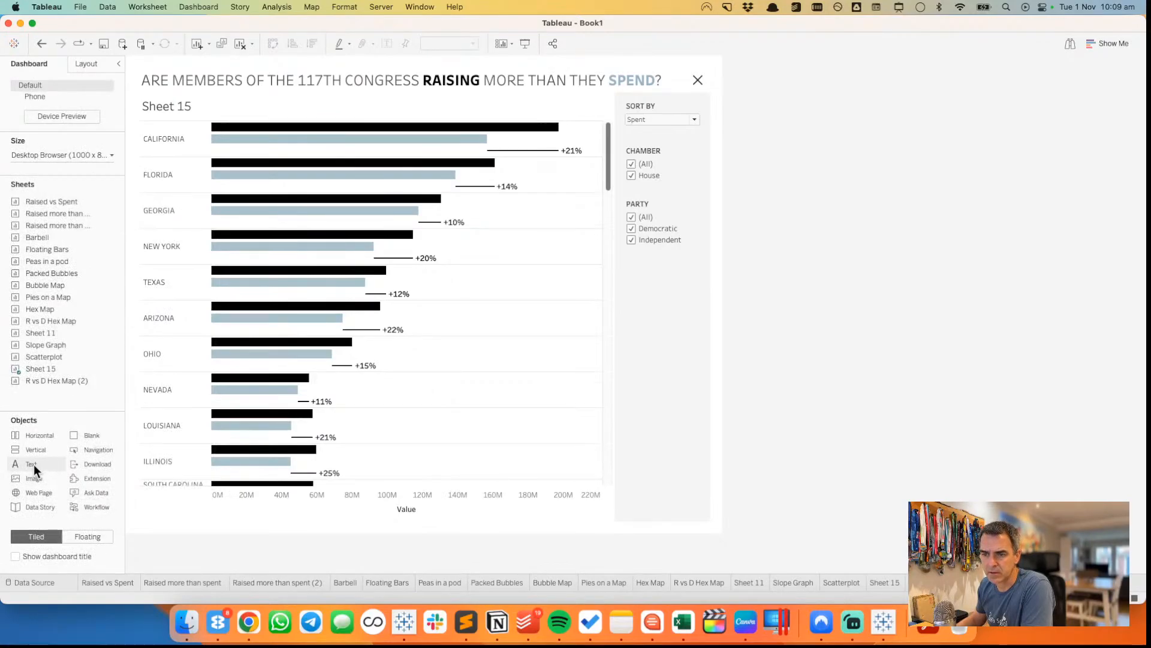
mouse_move(33, 464)
mouse_down()
mouse_move(138, 430)
mouse_move(664, 111)
mouse_up()
text(FITLERS)
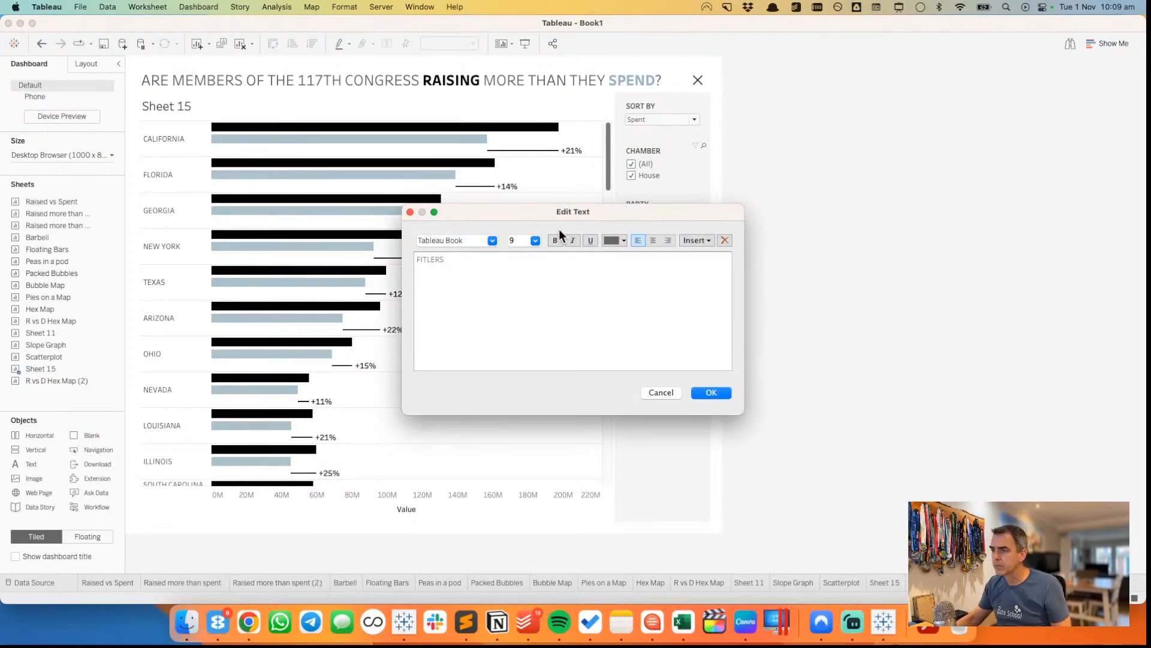
key(super+a)
text(FiLTERS)
- Format the FILTERS text in a darker colour, centred, at size 14 in Tableau Medium
key(super+a)
click(614, 239)
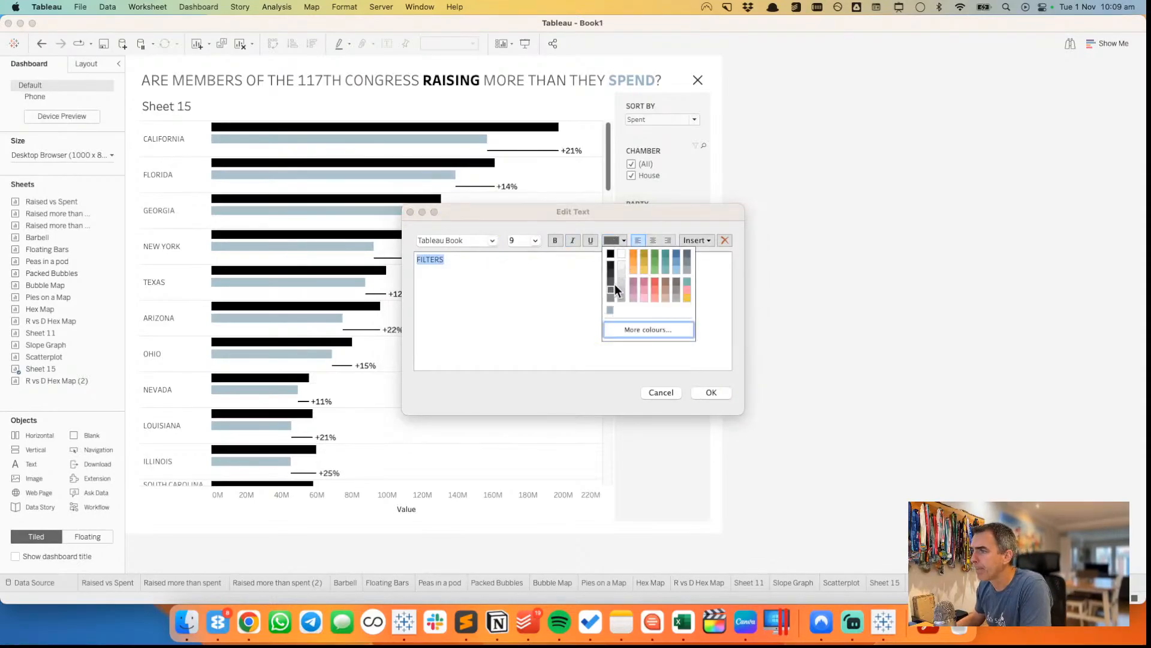
click(669, 250)
click(653, 239)
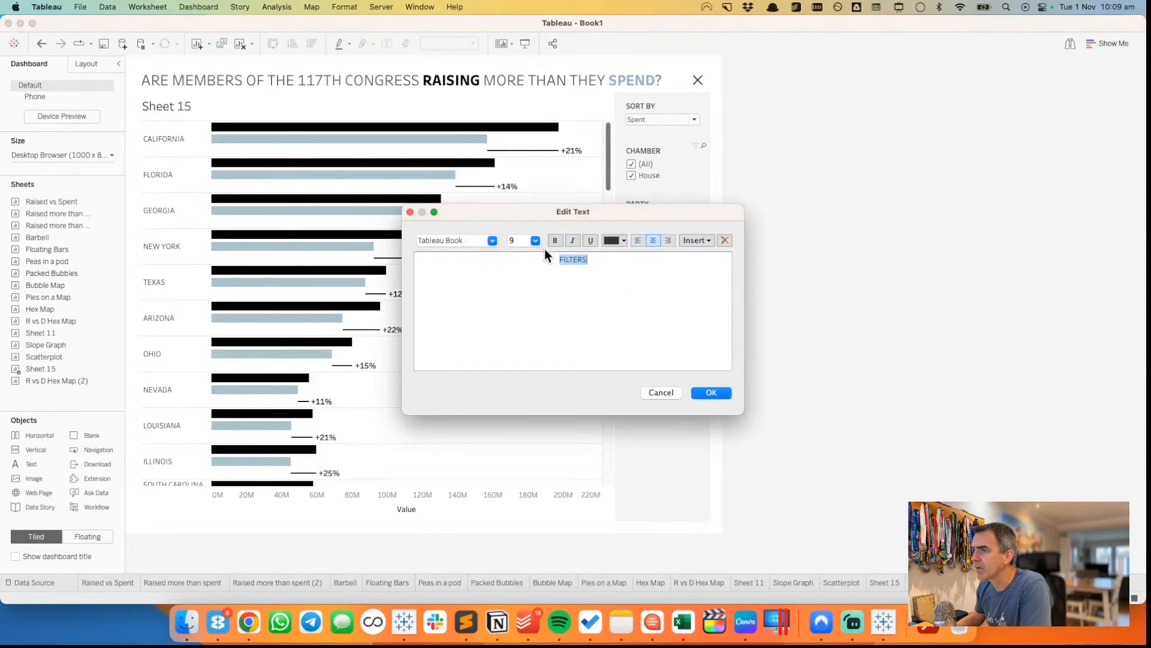
click(535, 240)
click(524, 298)
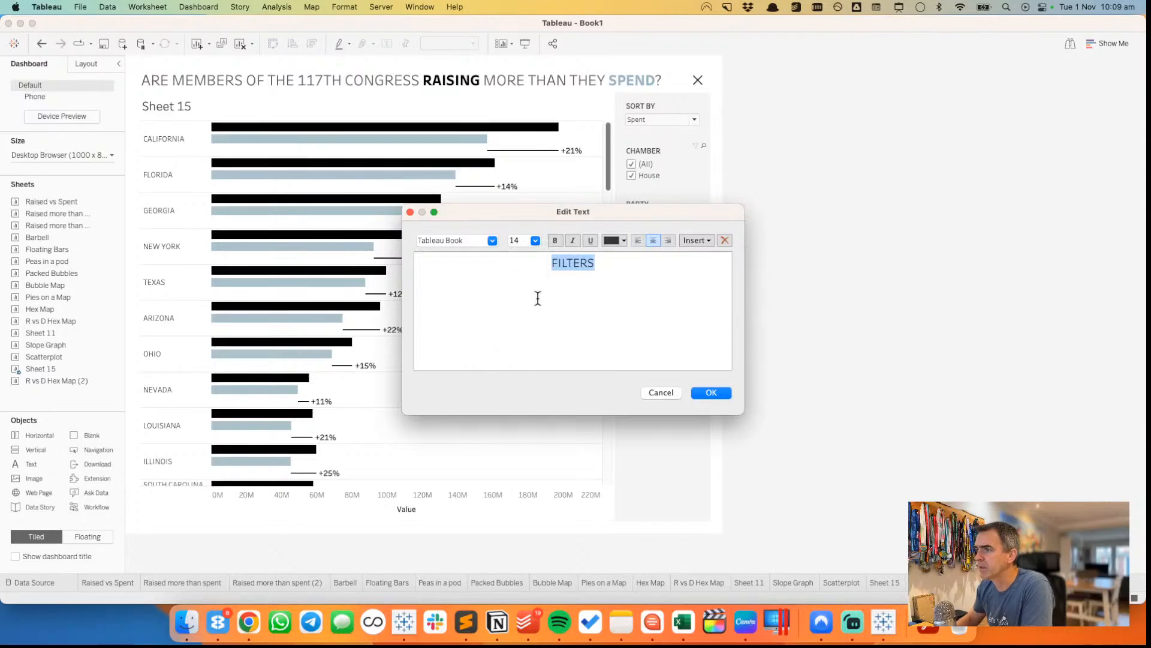
click(492, 242)
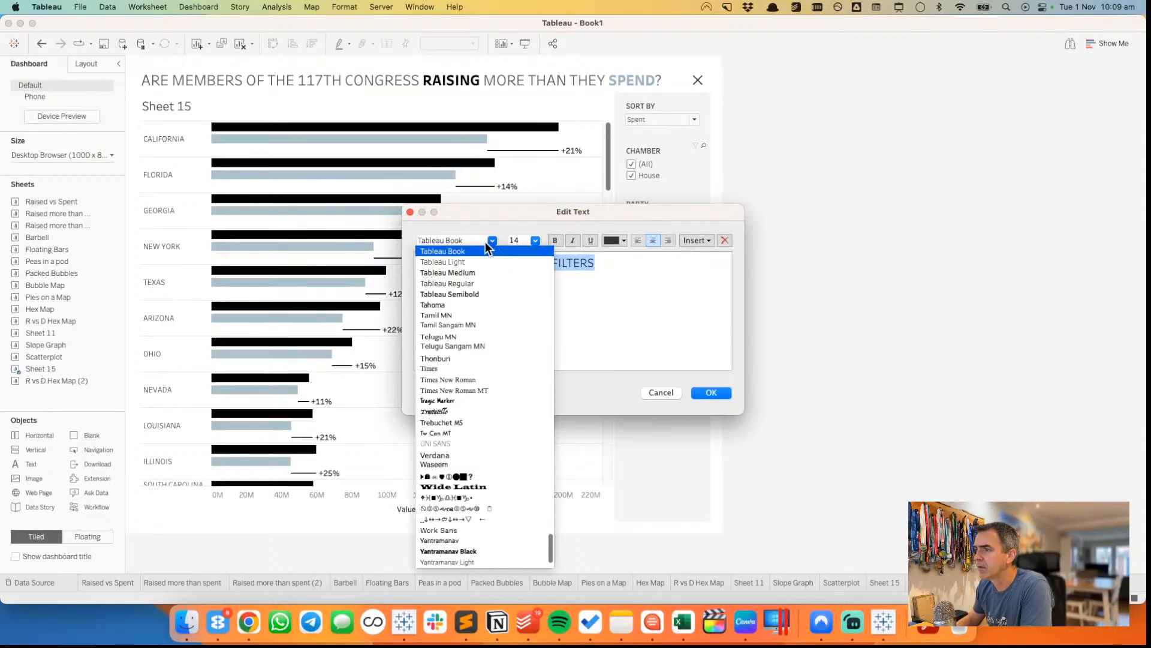
click(469, 272)
click(712, 392)
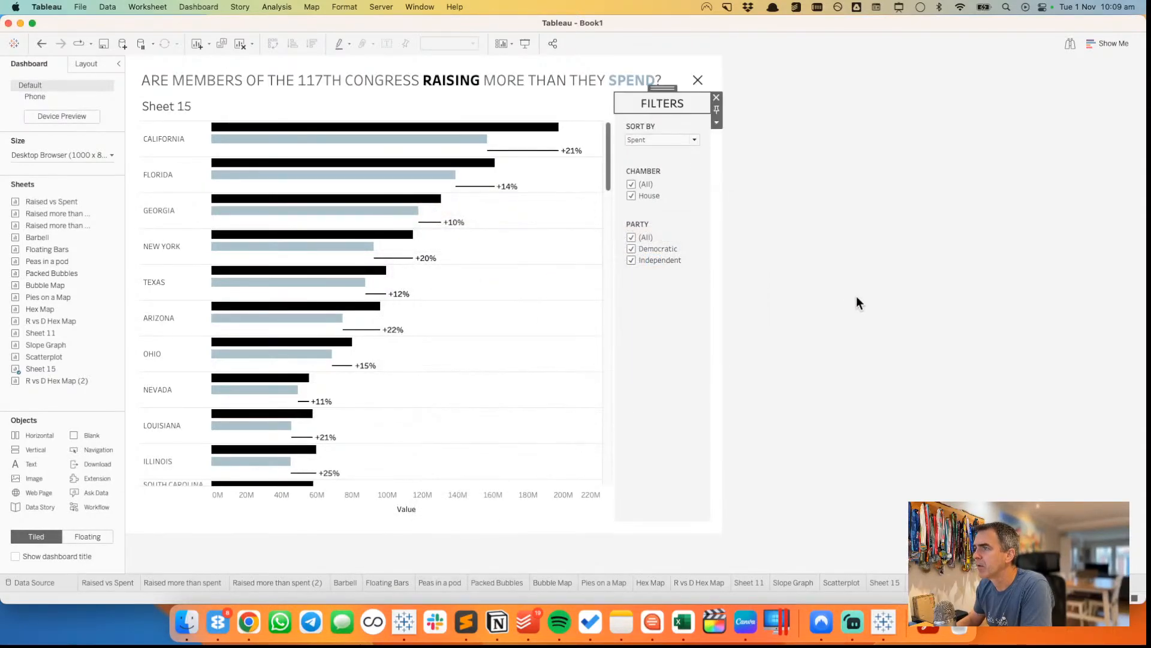
- Set the FILTERS text object's inner padding to 10 on all sides
click(657, 105)
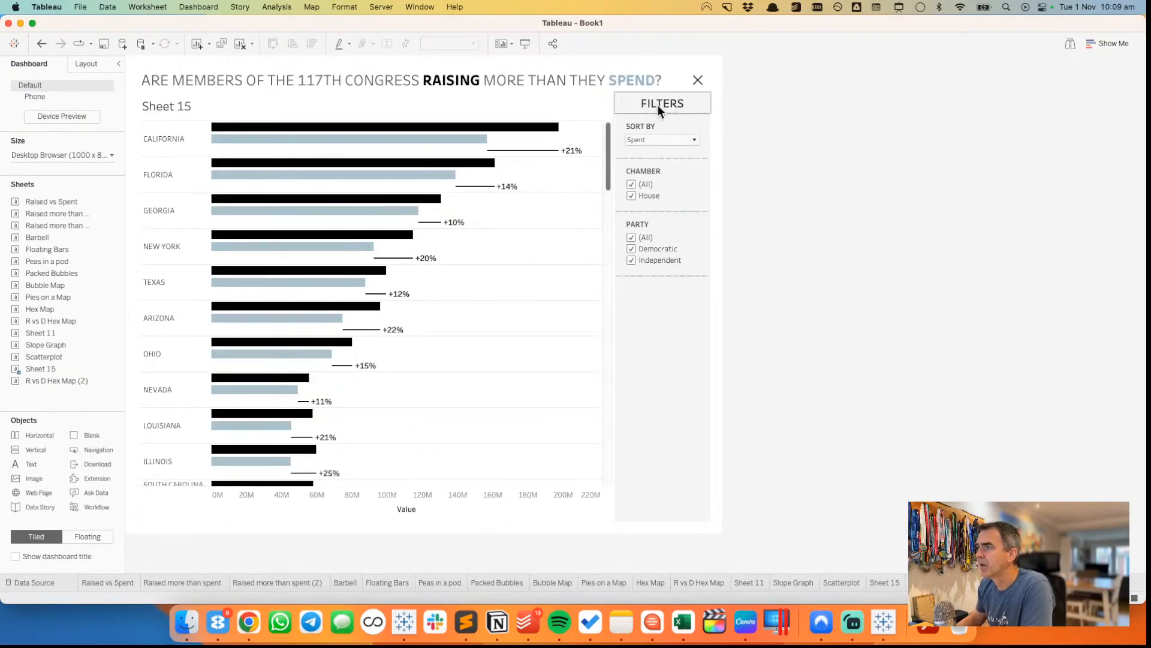
click(73, 62)
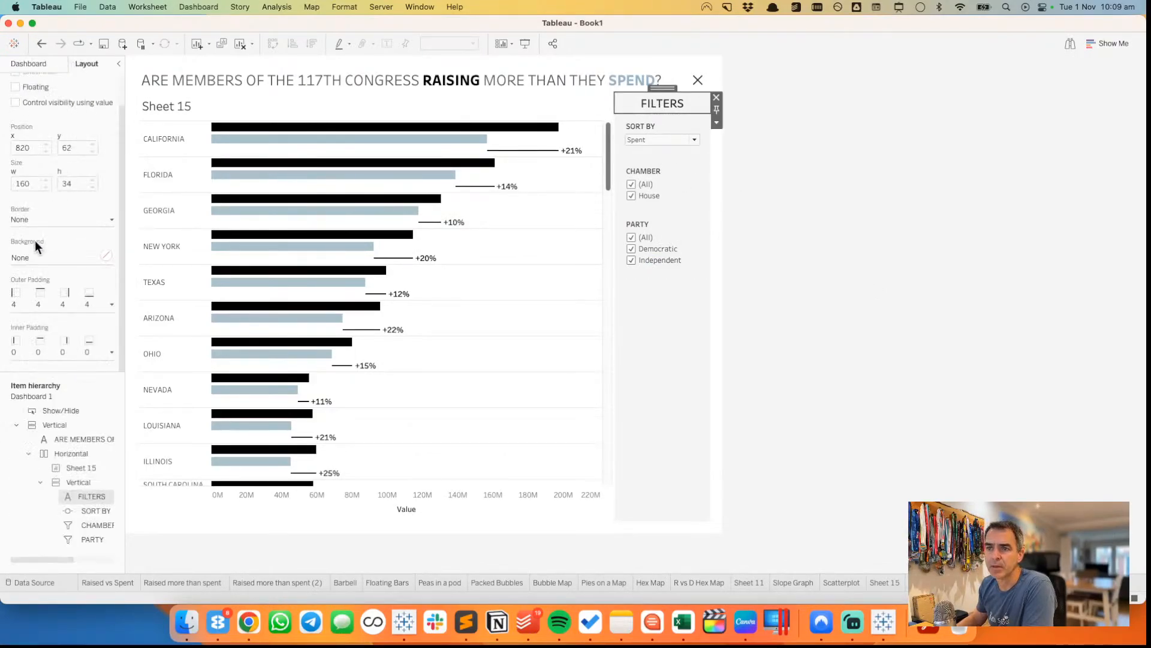
click(30, 347)
double_click(59, 396)
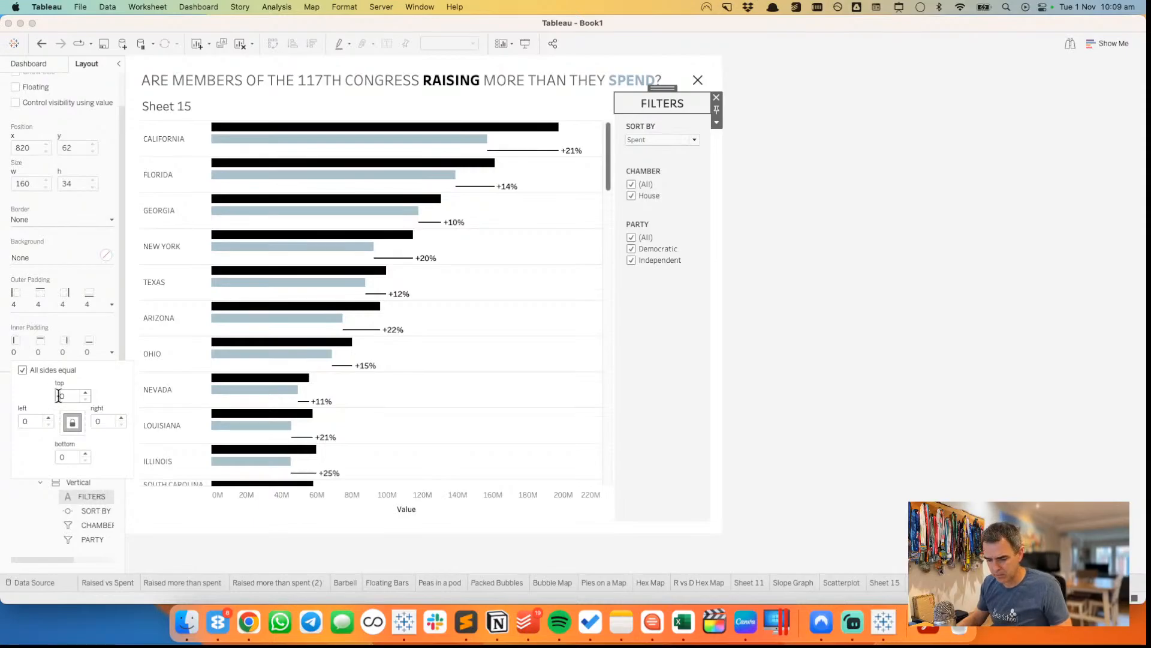
text(10)
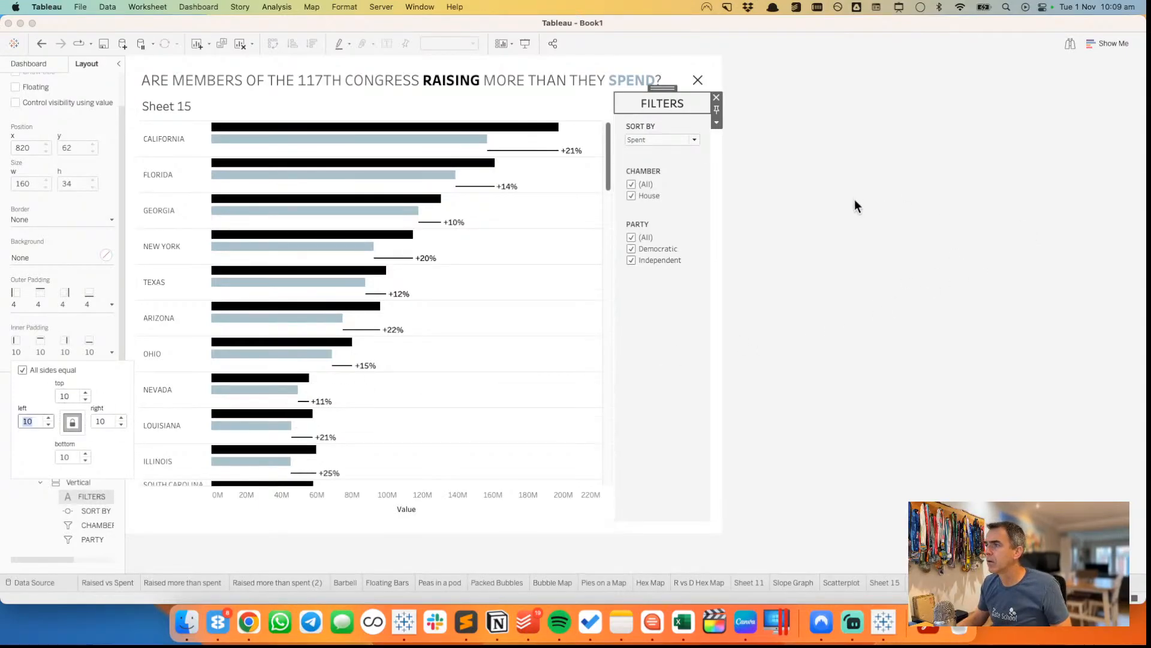
click(852, 200)
- Set the FILTERS text object's height to 75 pixels
click(660, 104)
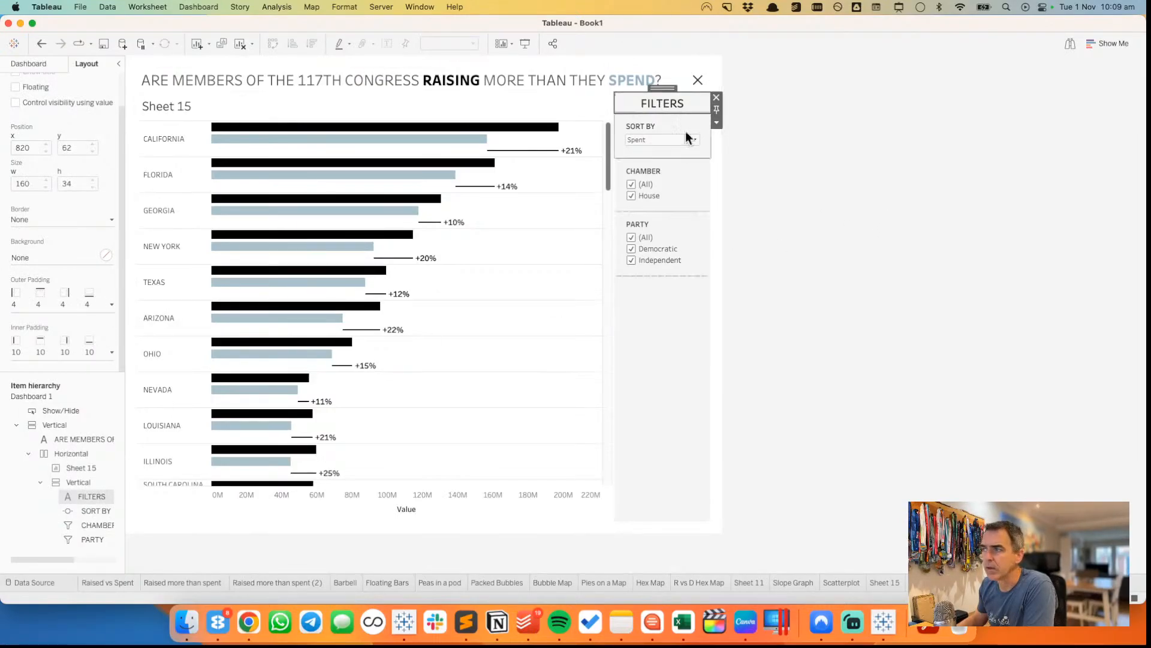
click(716, 122)
click(745, 196)
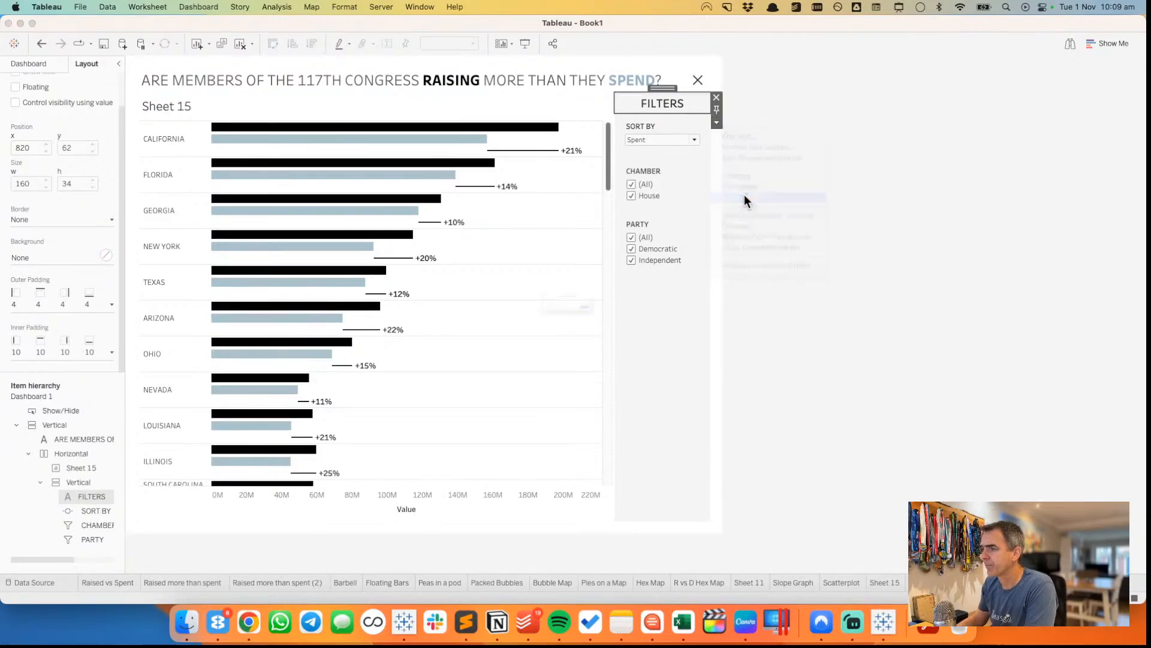
text(75)
key(Return)
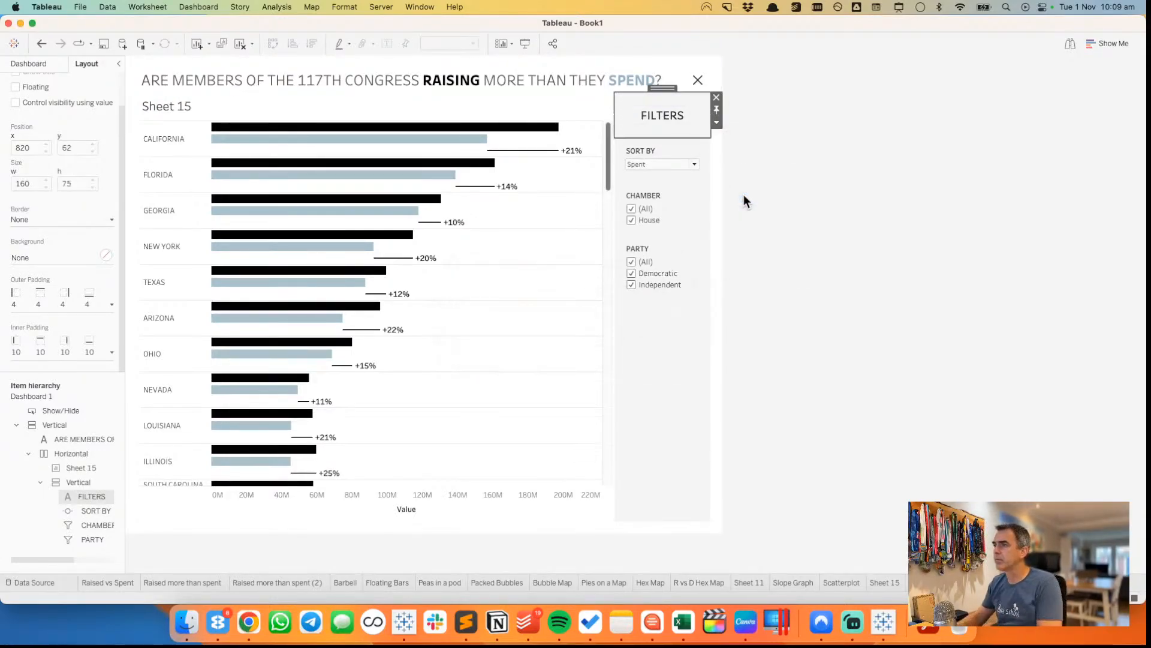
- Set the FILTERS text object's height to 50 pixels
click(717, 124)
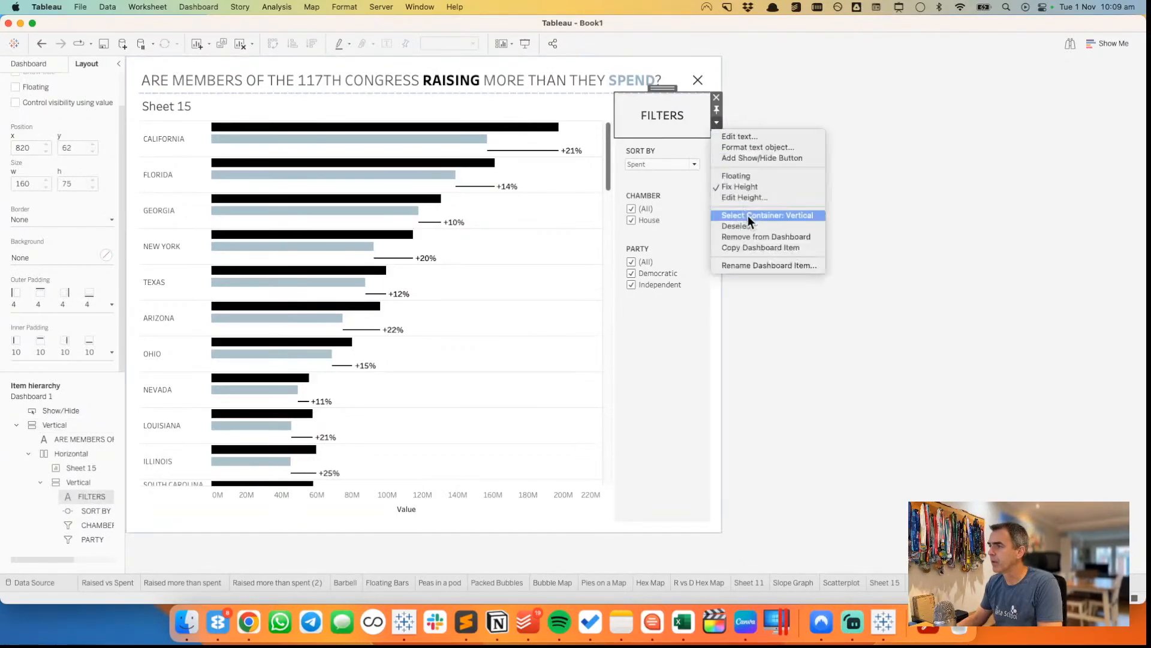
click(739, 199)
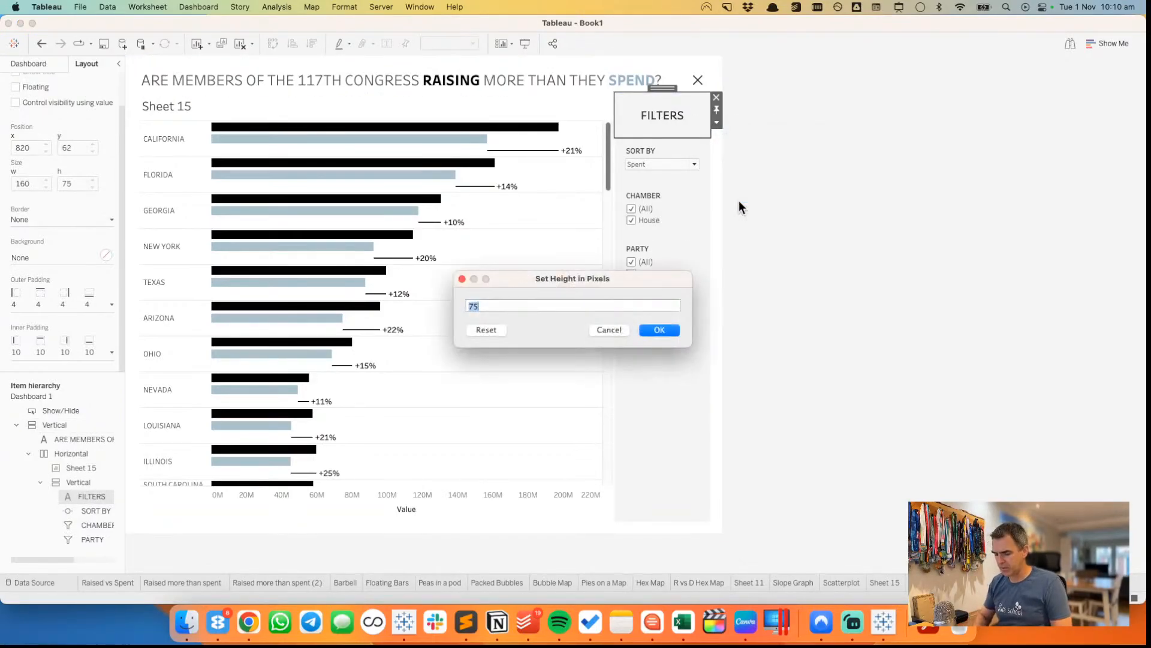
text(50)
key(Return)
click(826, 213)
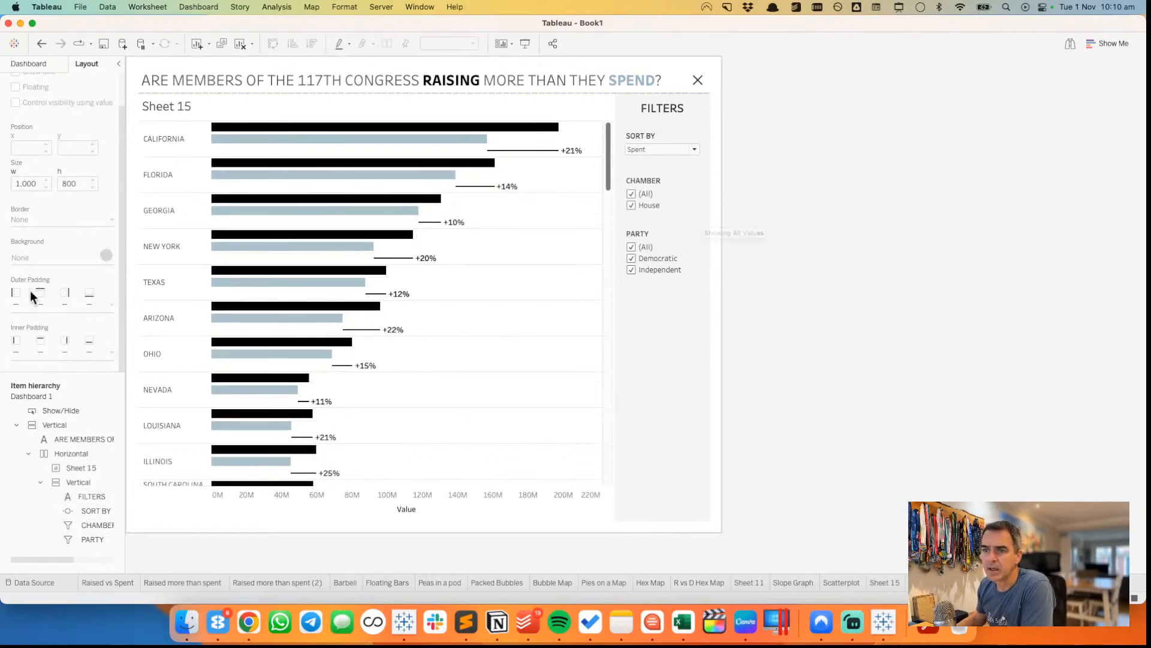
- Insert a blank object between the FILTERS heading and the SORT BY control, and set its height to 10 pixels
click(34, 62)
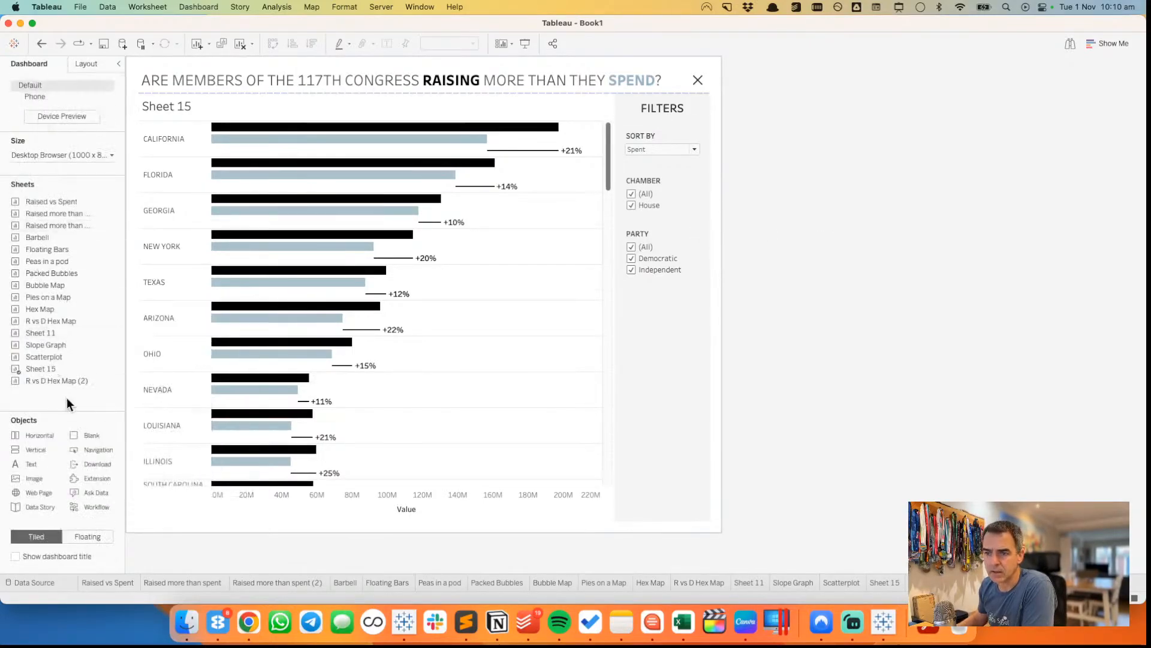
drag(52, 451, 671, 123)
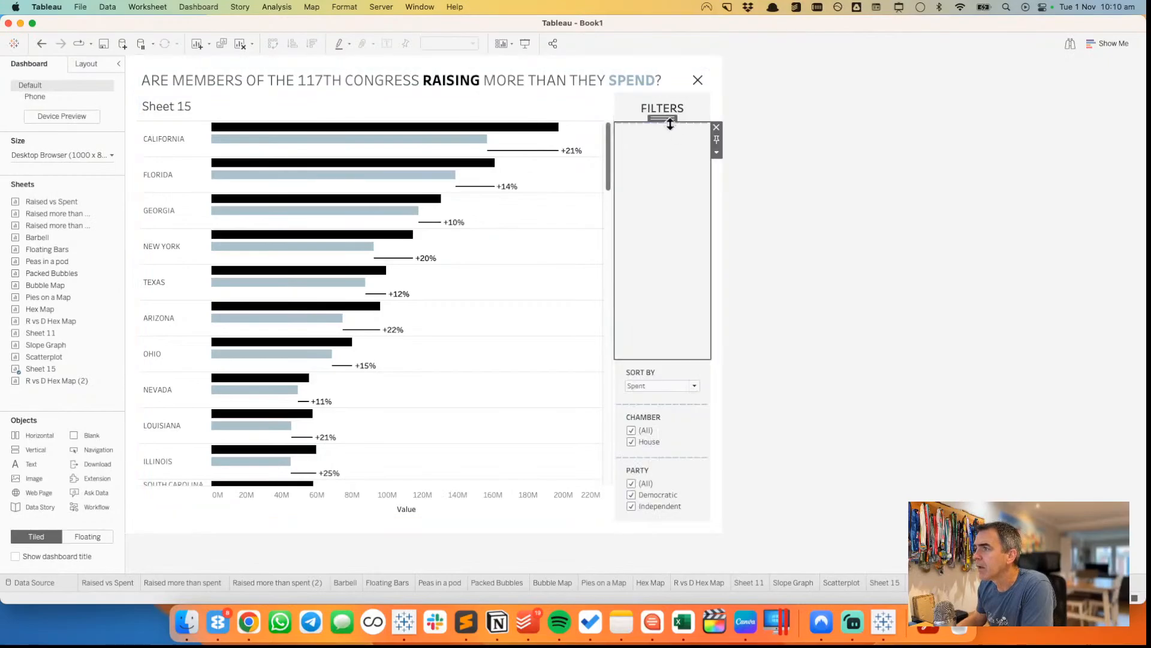
click(717, 152)
click(725, 206)
text(10)
key(Return)
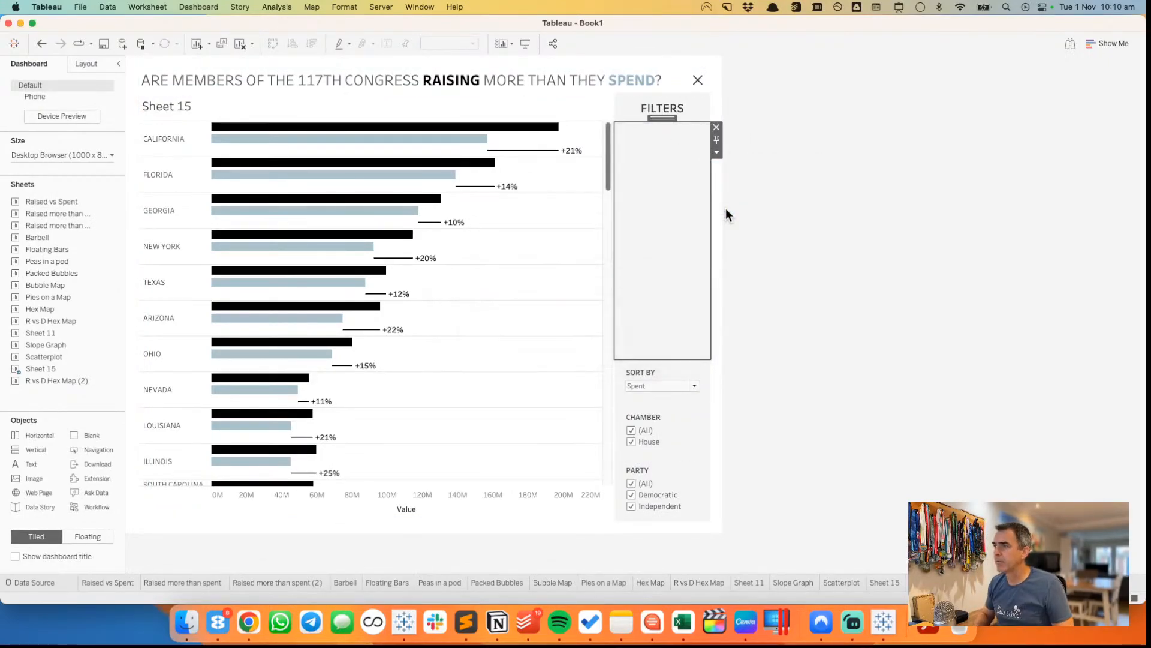
- Fill the background of the blank object below the FILTERS heading with near-black at 100% opacity
click(73, 66)
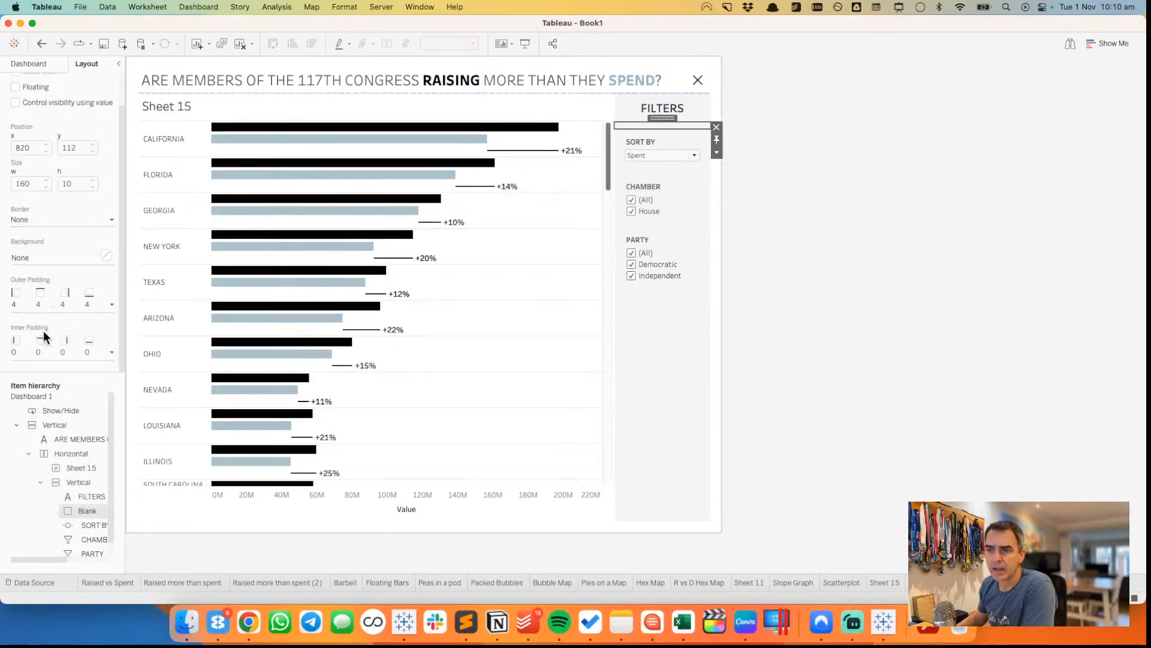
click(34, 257)
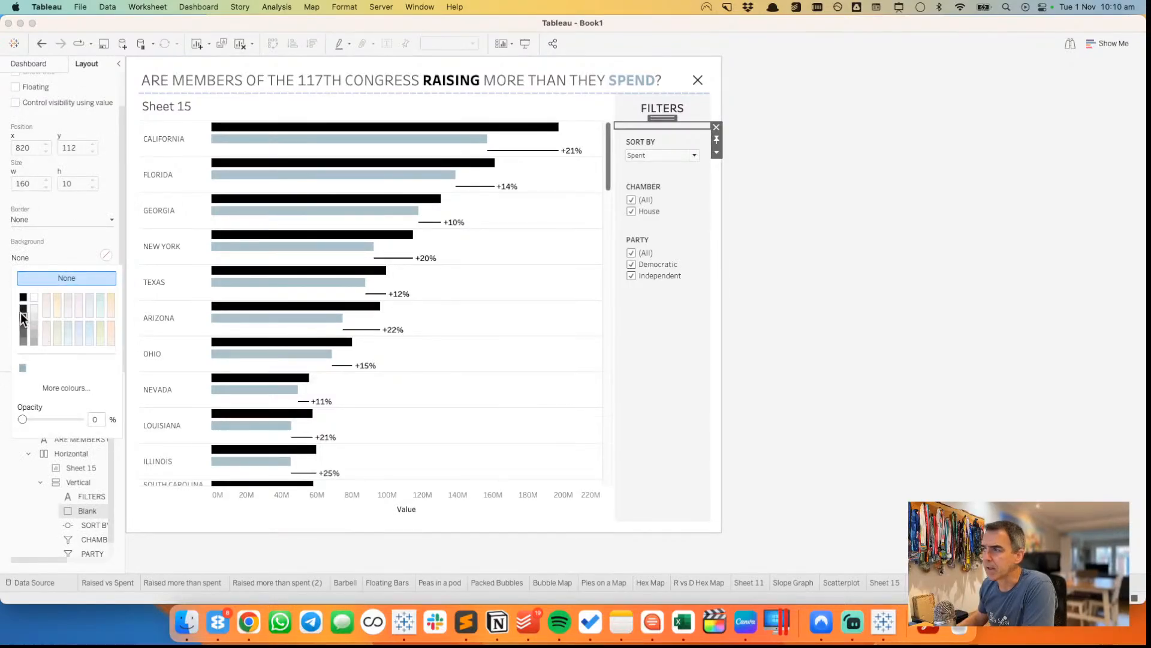
click(21, 313)
click(52, 239)
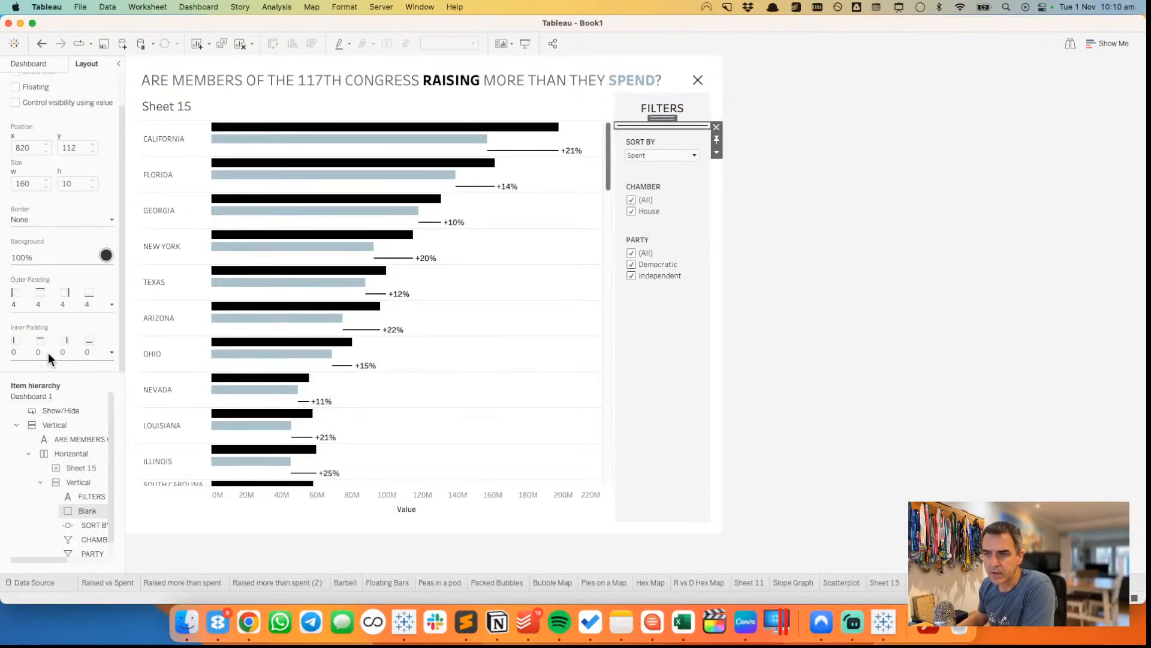
- Set the blank divider's inner padding to 10 on the left and right sides only
click(46, 349)
click(21, 370)
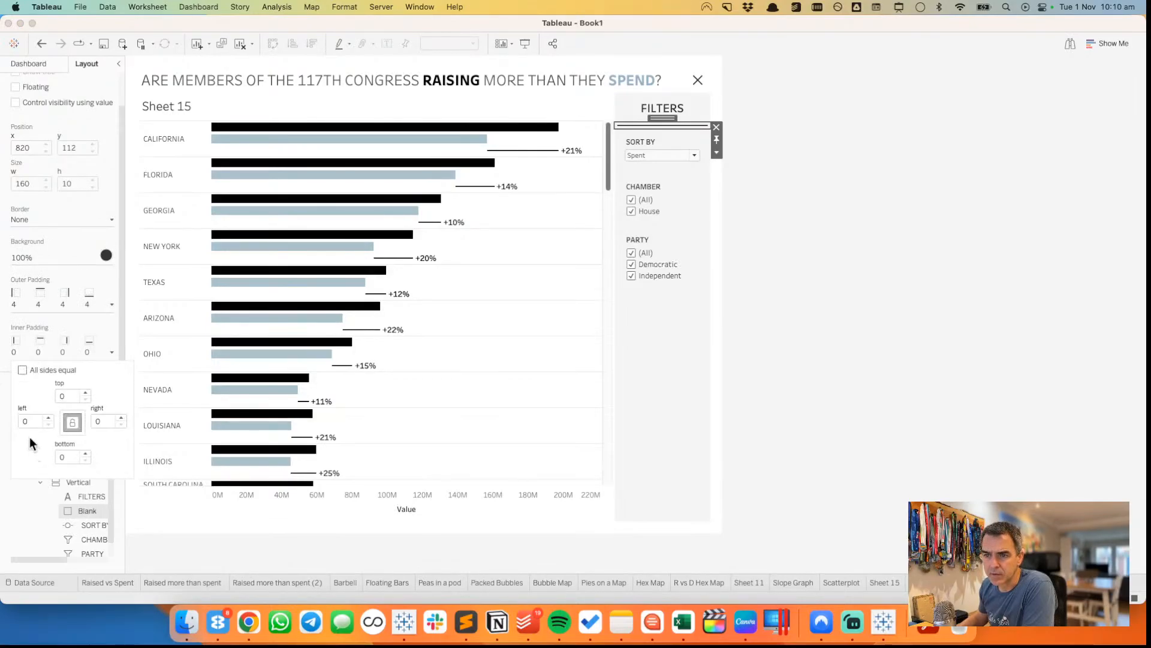
double_click(24, 422)
text(10)
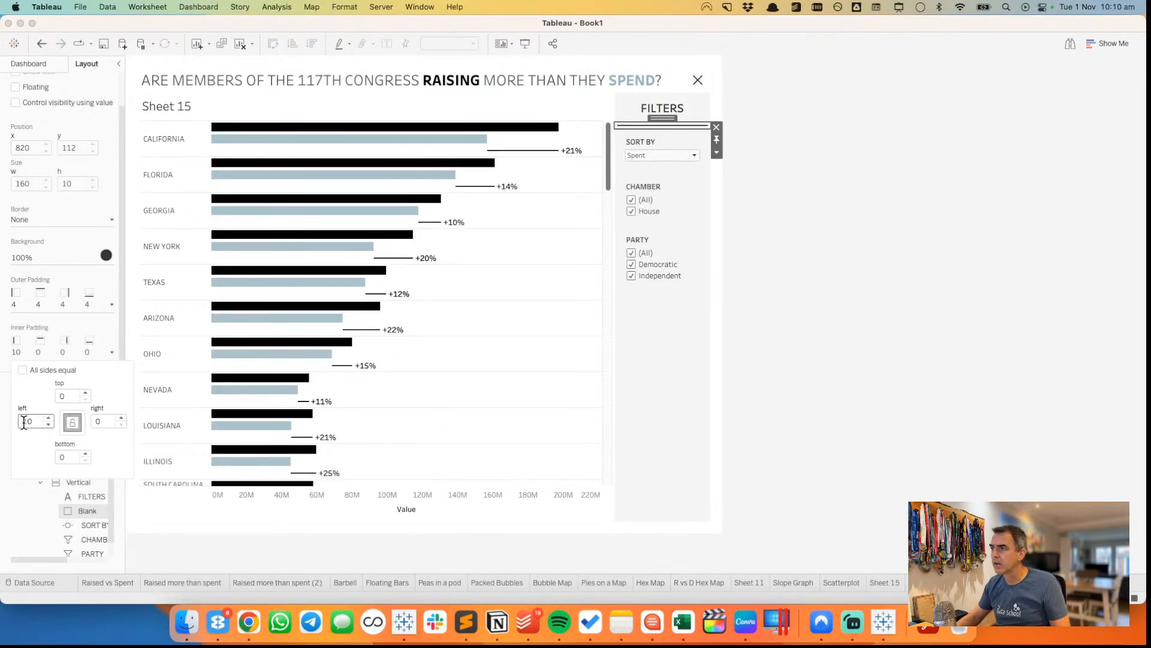
double_click(103, 421)
text(10)
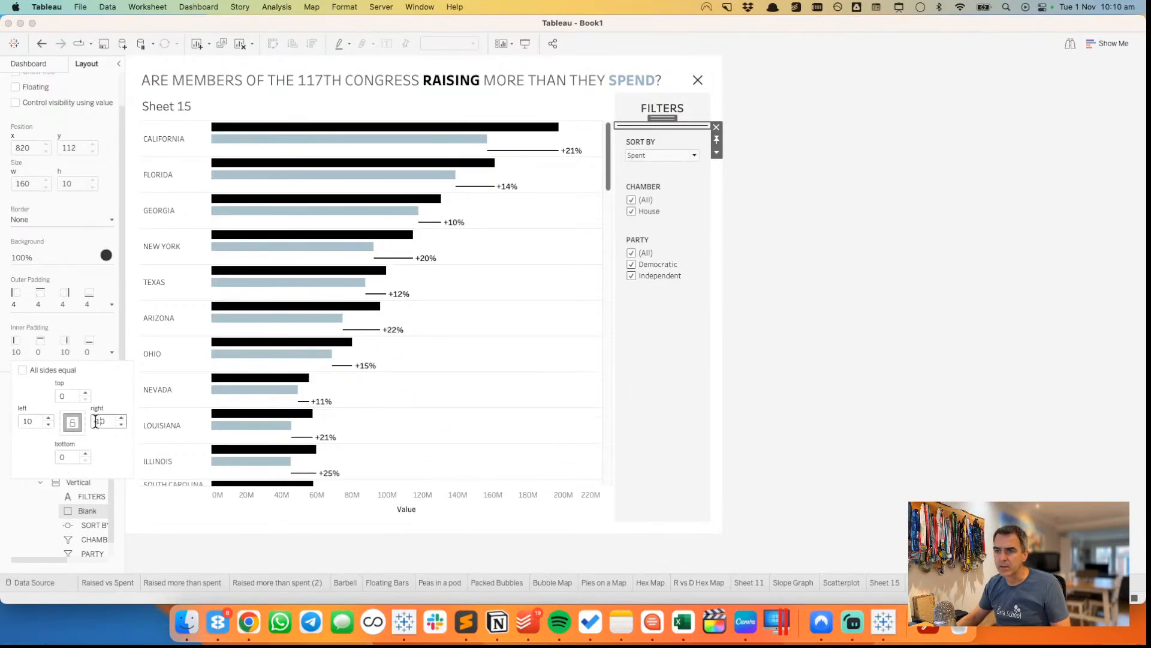
click(41, 300)
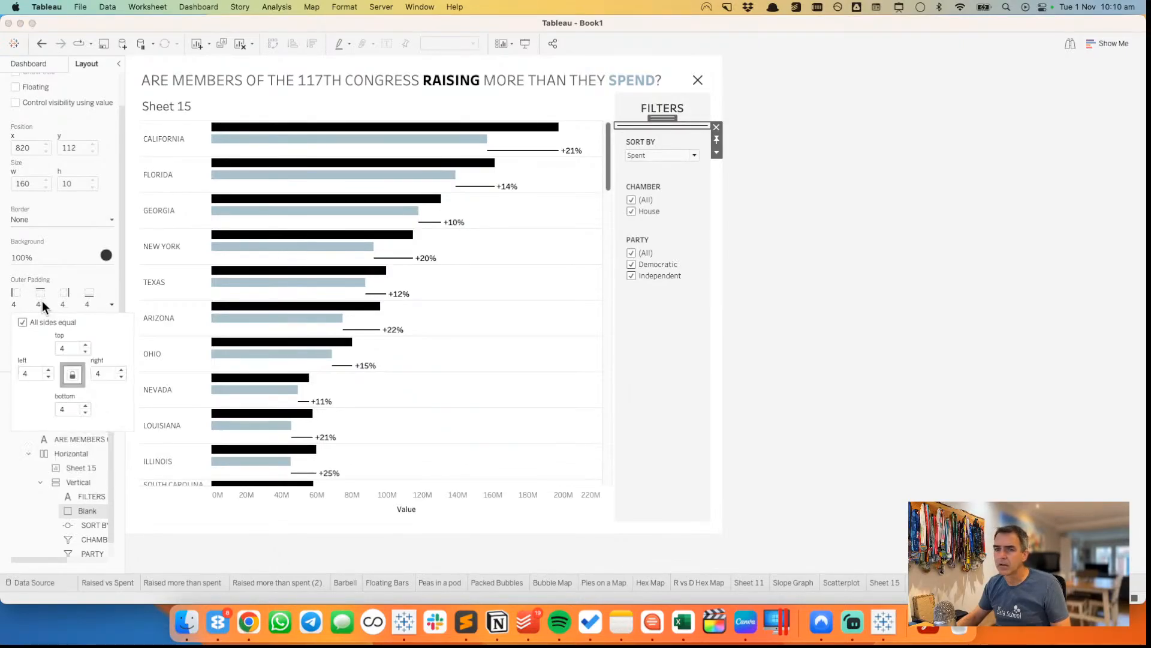
click(24, 373)
text(1)
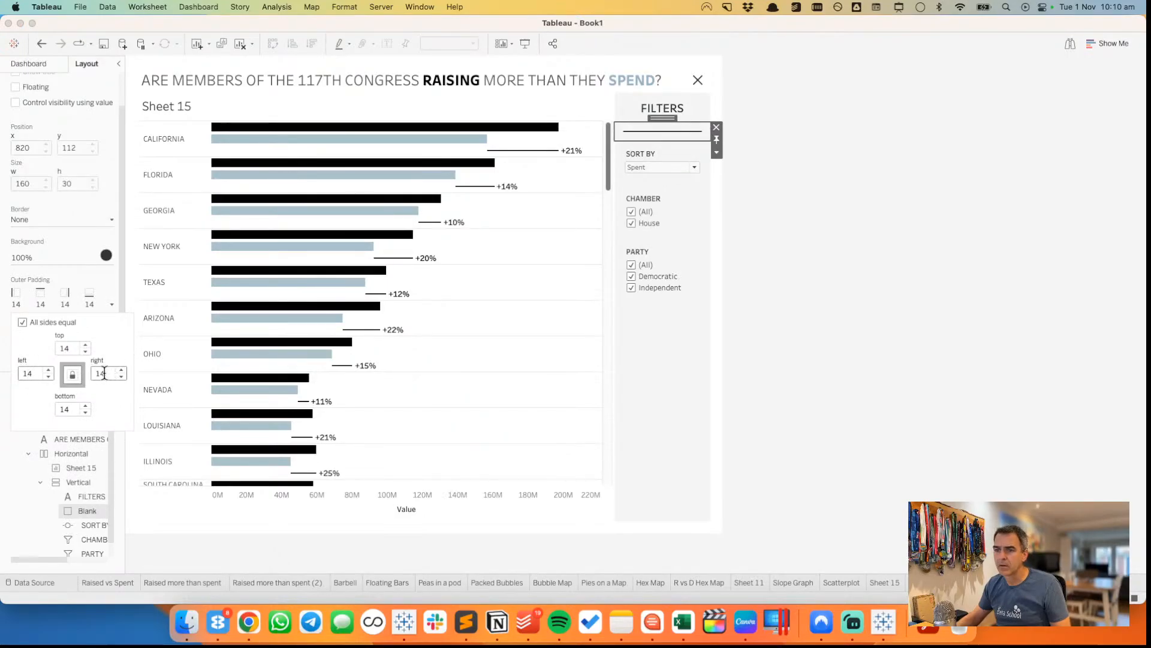
click(40, 43)
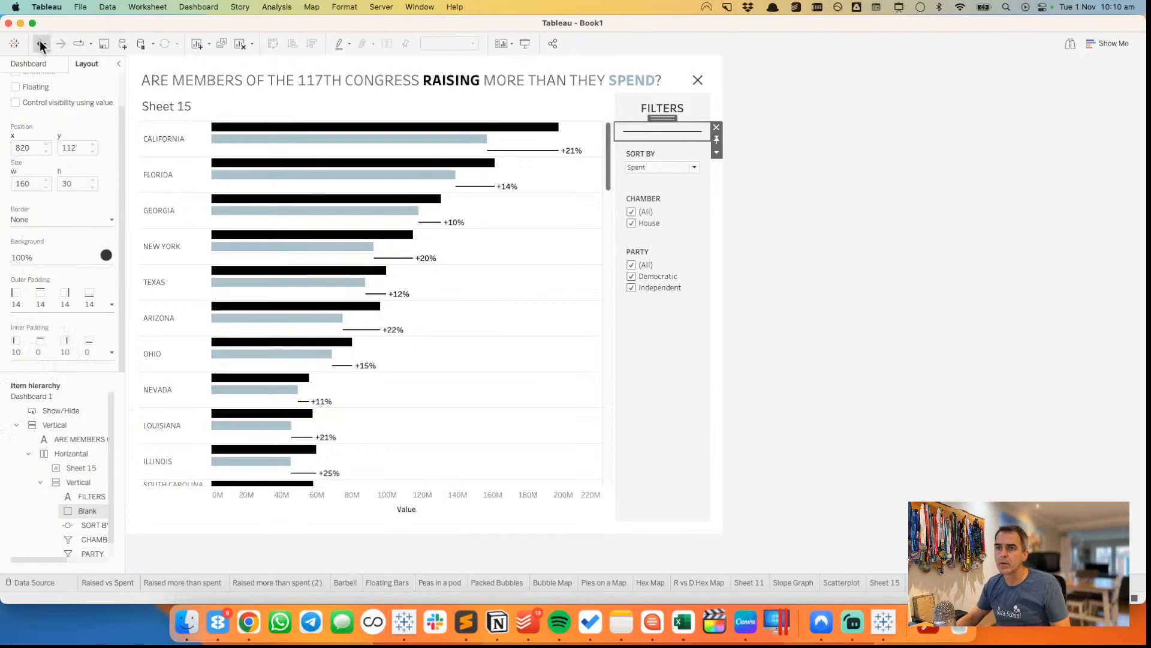
- Set the blank divider's outer padding to 20 on the left and right, with unequal sides allowed
click(17, 307)
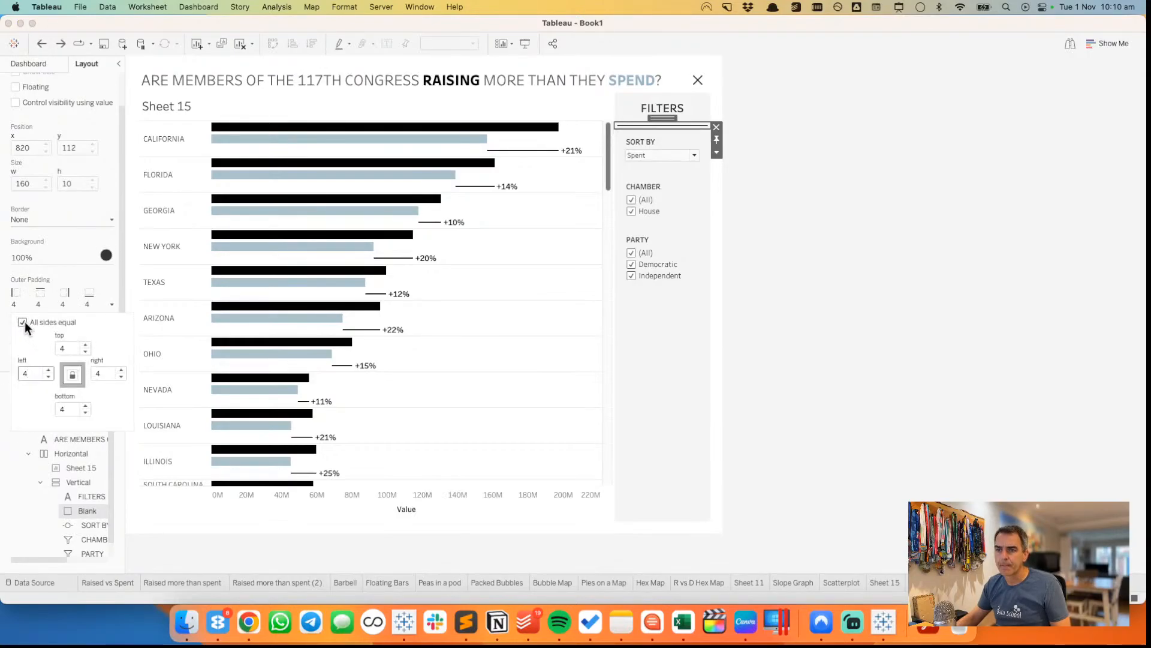
double_click(20, 373)
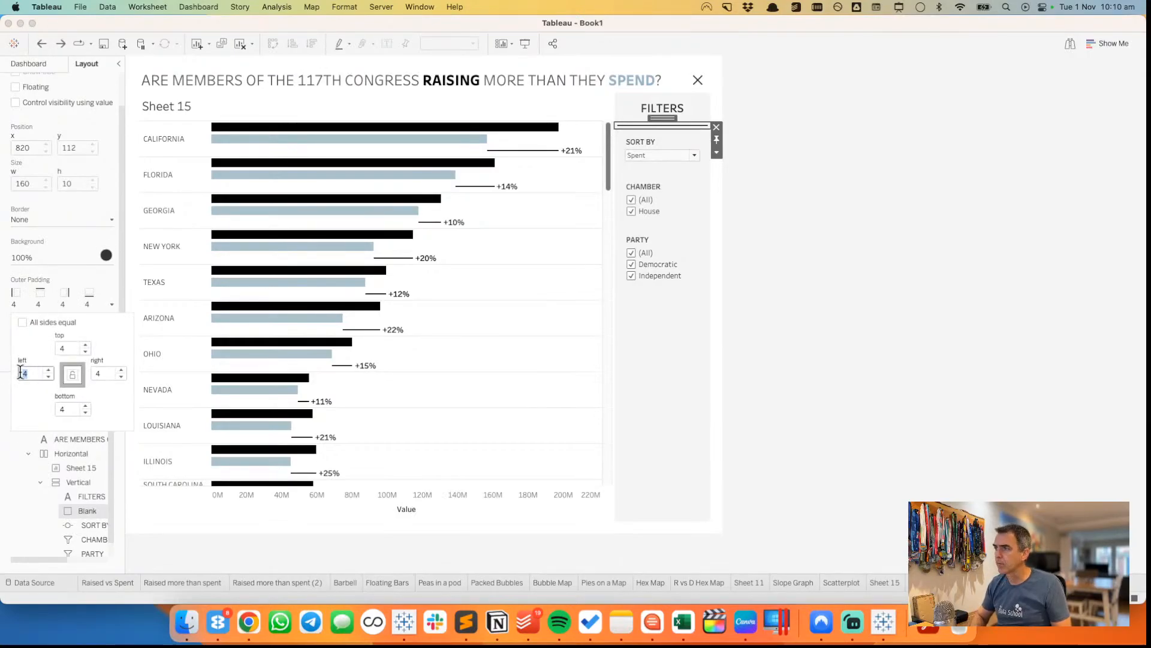
text(20)
key(Tab)
text(20)
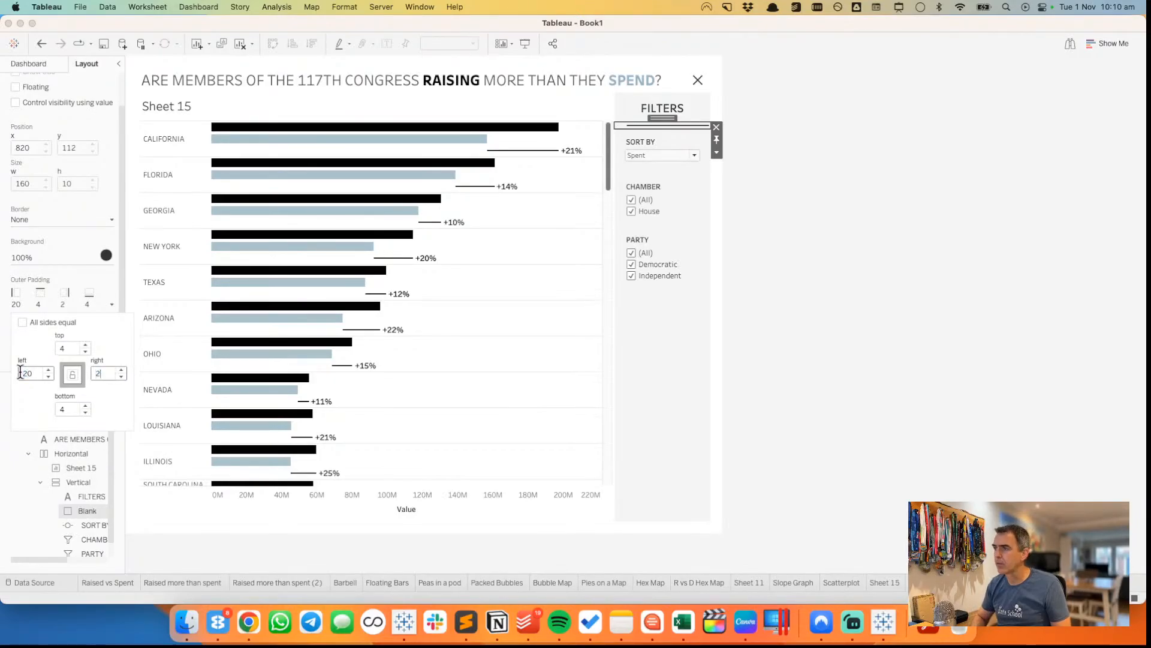
click(900, 319)
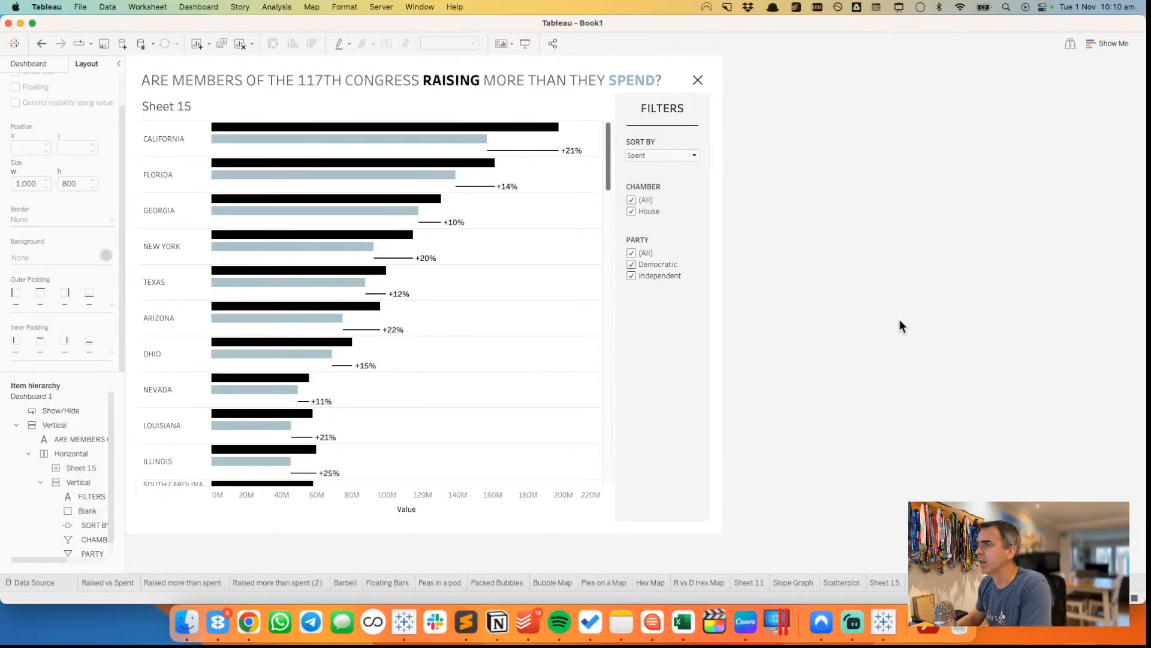
- Preview the dashboard in presentation mode, hide and show the FILTERS panel, and return to editing
click(699, 79)
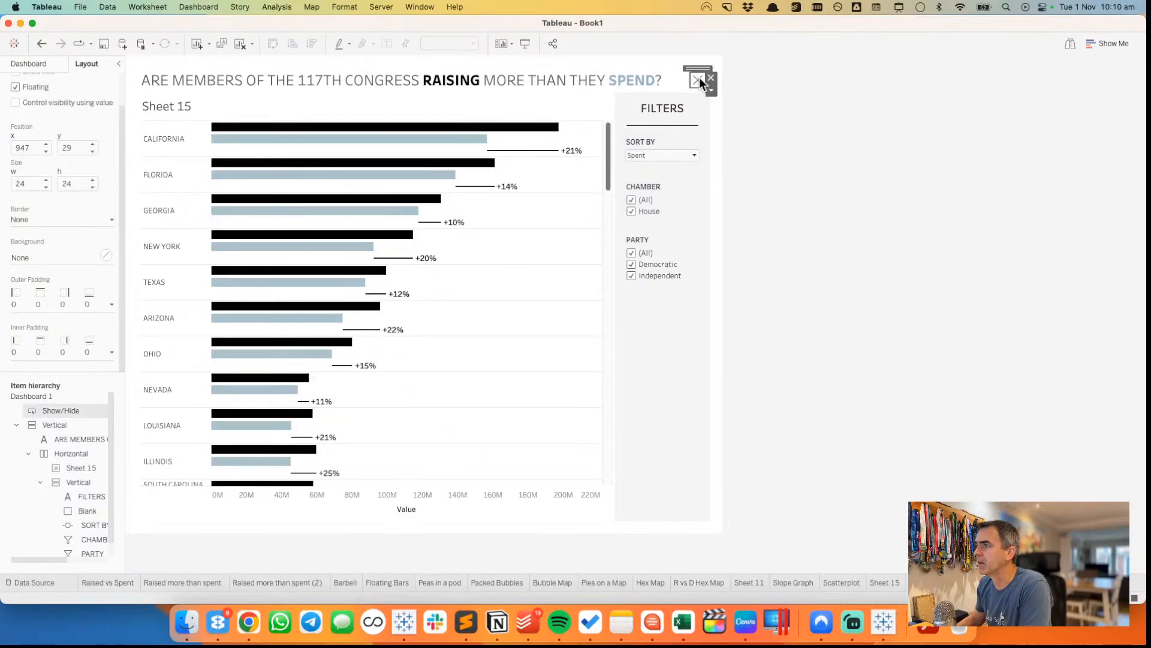
click(525, 44)
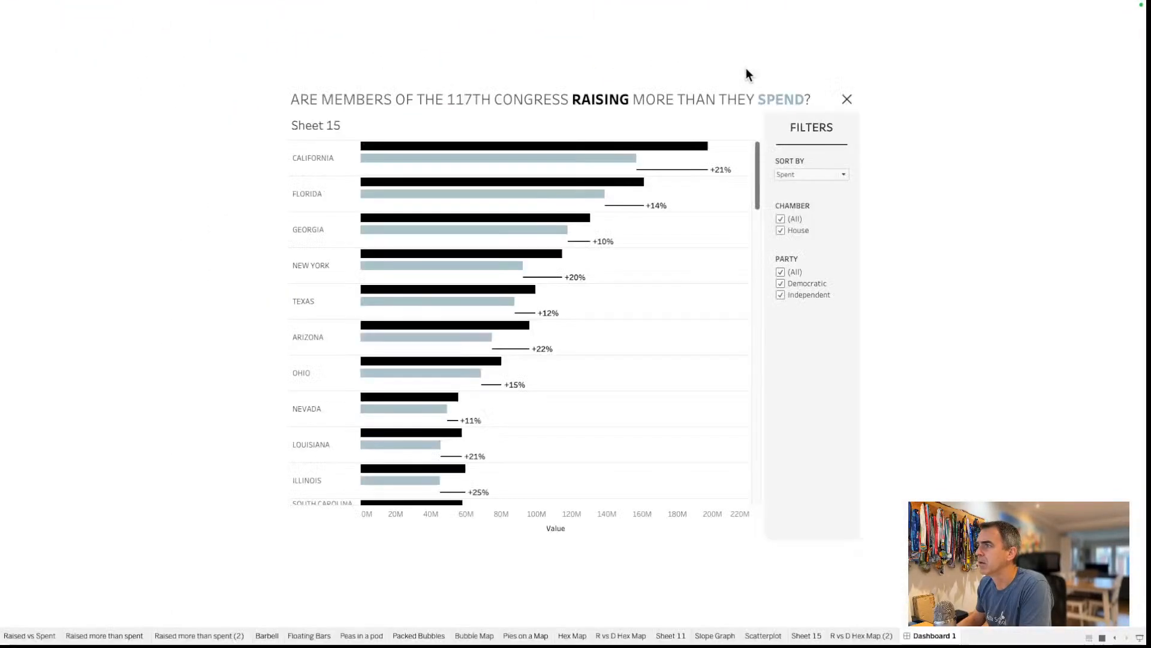
click(847, 99)
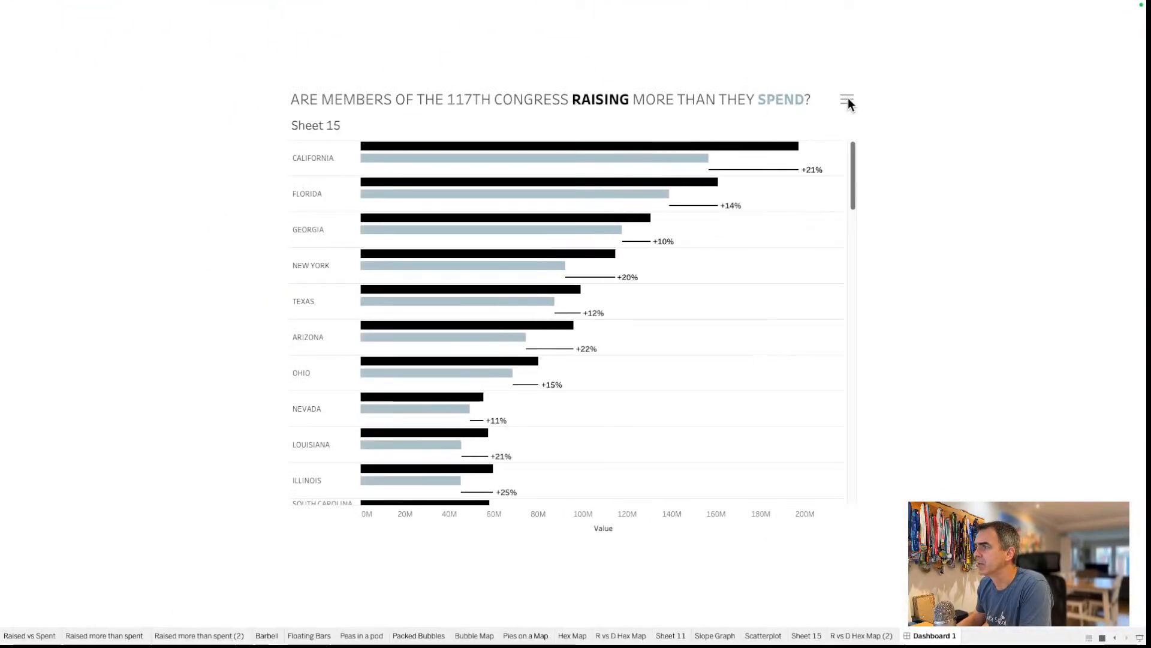
click(847, 99)
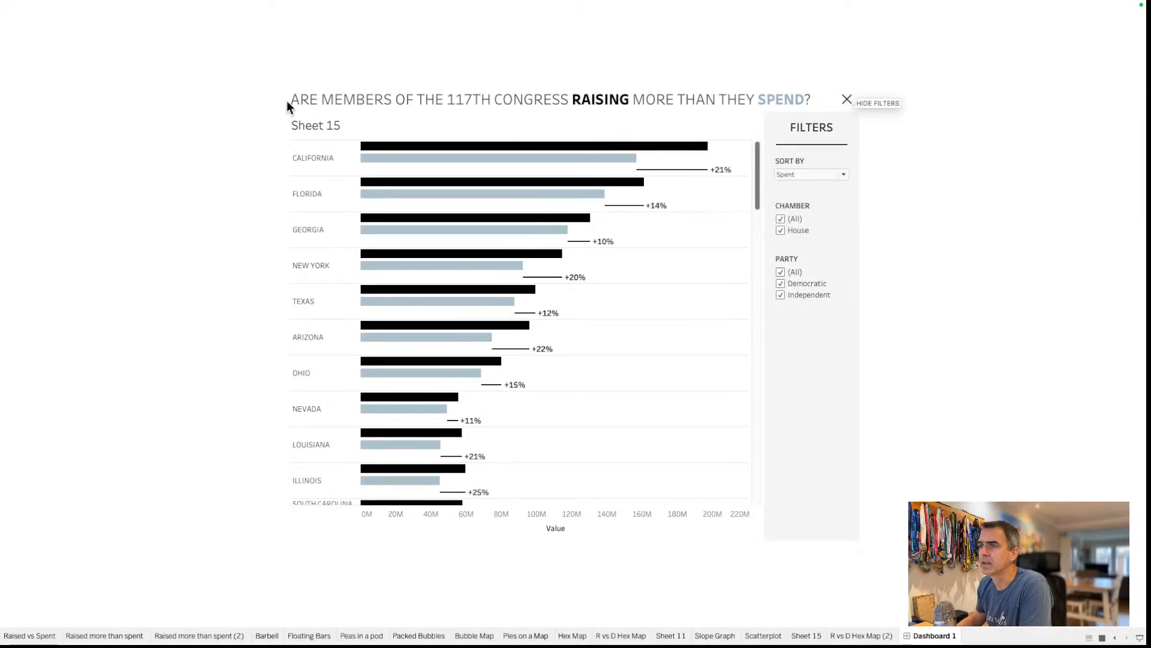
key(Escape)
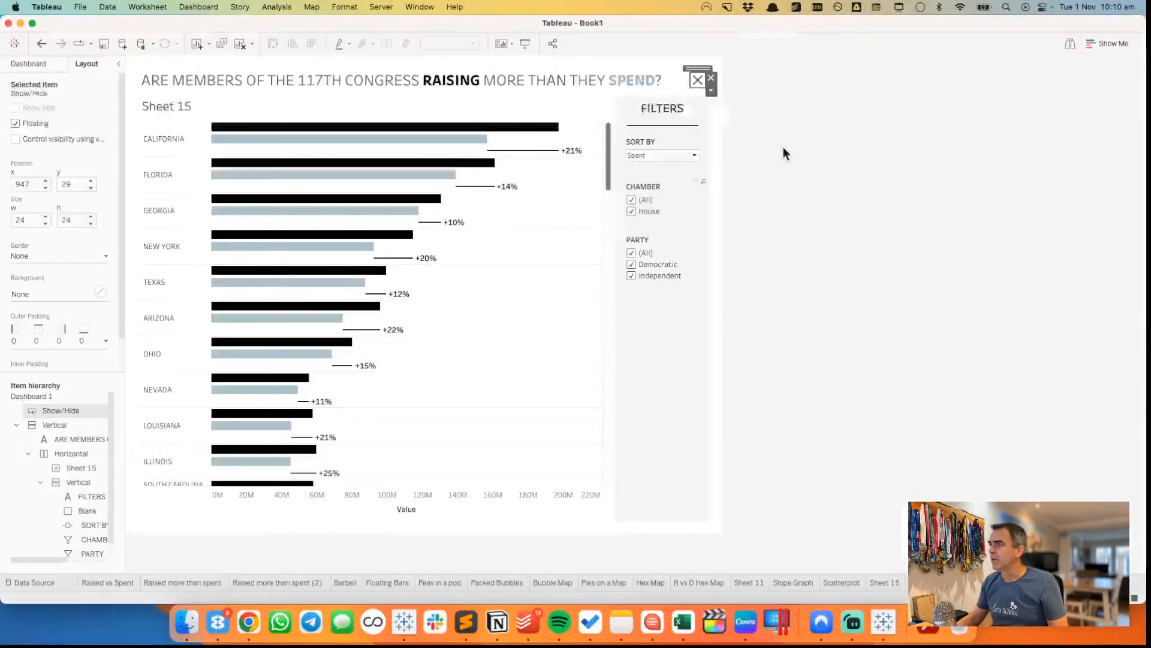
- Left-align the text of the FILTERS heading
click(654, 110)
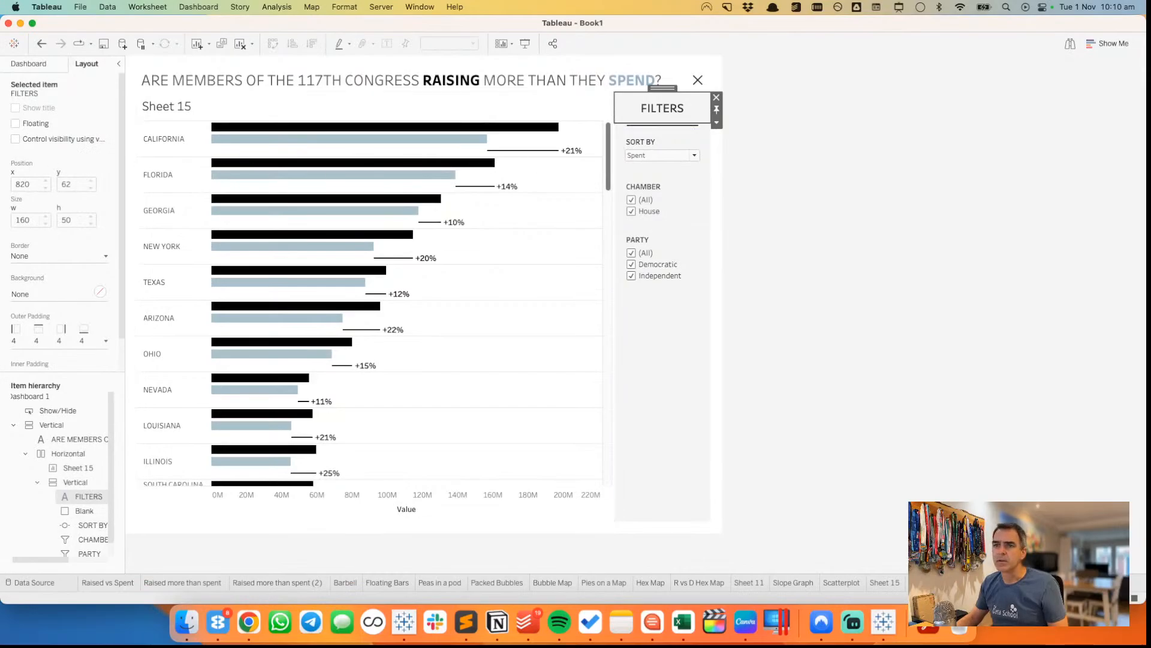
double_click(677, 104)
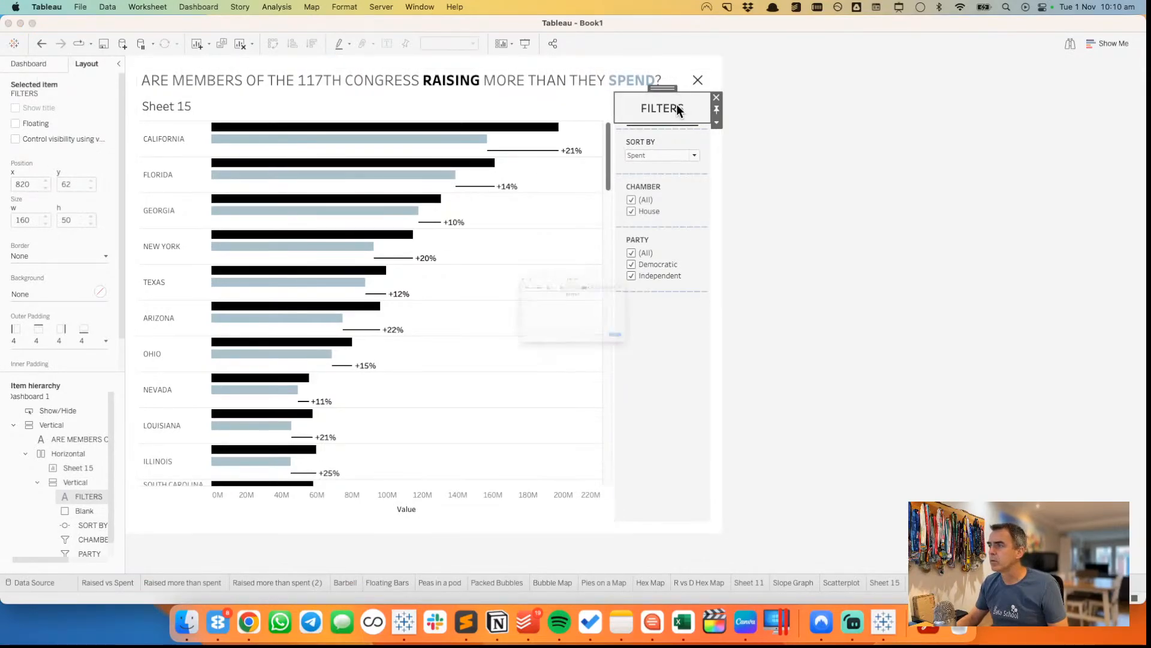
click(637, 240)
click(711, 392)
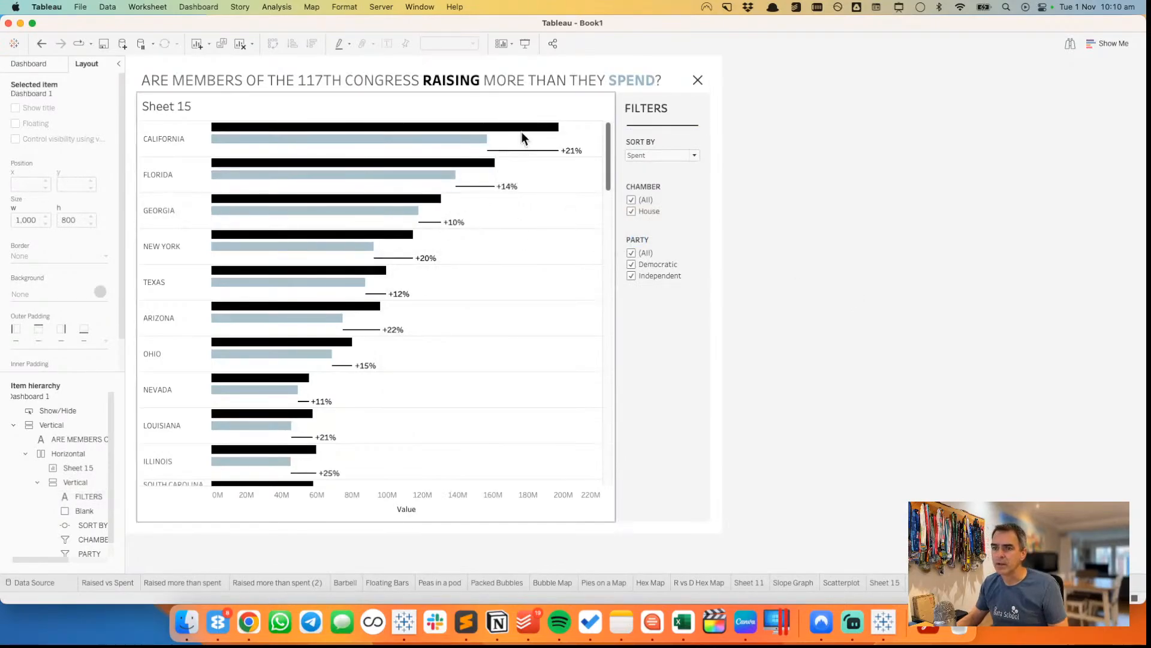
- Compare the padding of the FILTERS heading and SORT BY control, and indent the heading text slightly to line up with the controls below
click(651, 107)
scroll(56, 261, down, 2)
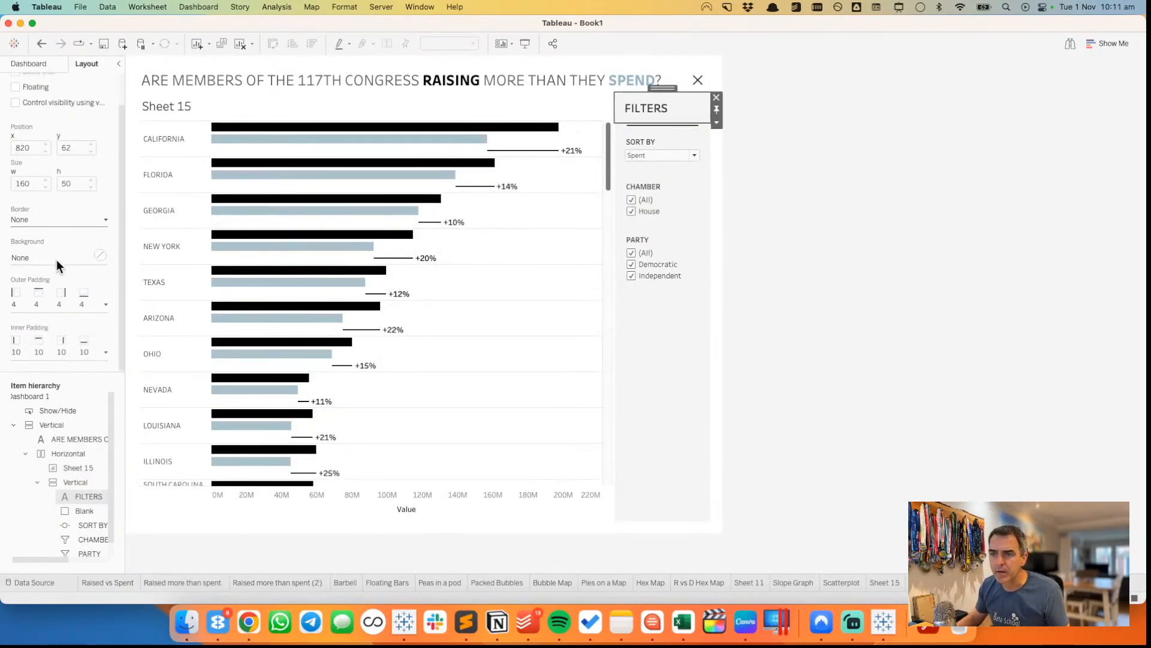
click(655, 140)
click(648, 103)
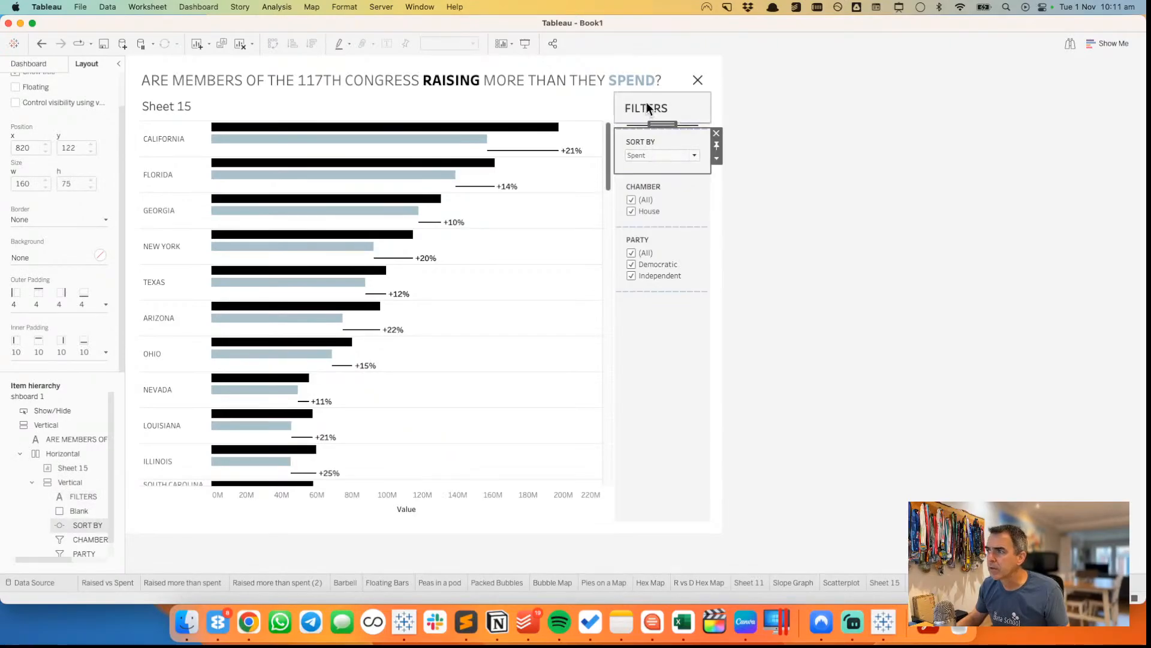
double_click(650, 111)
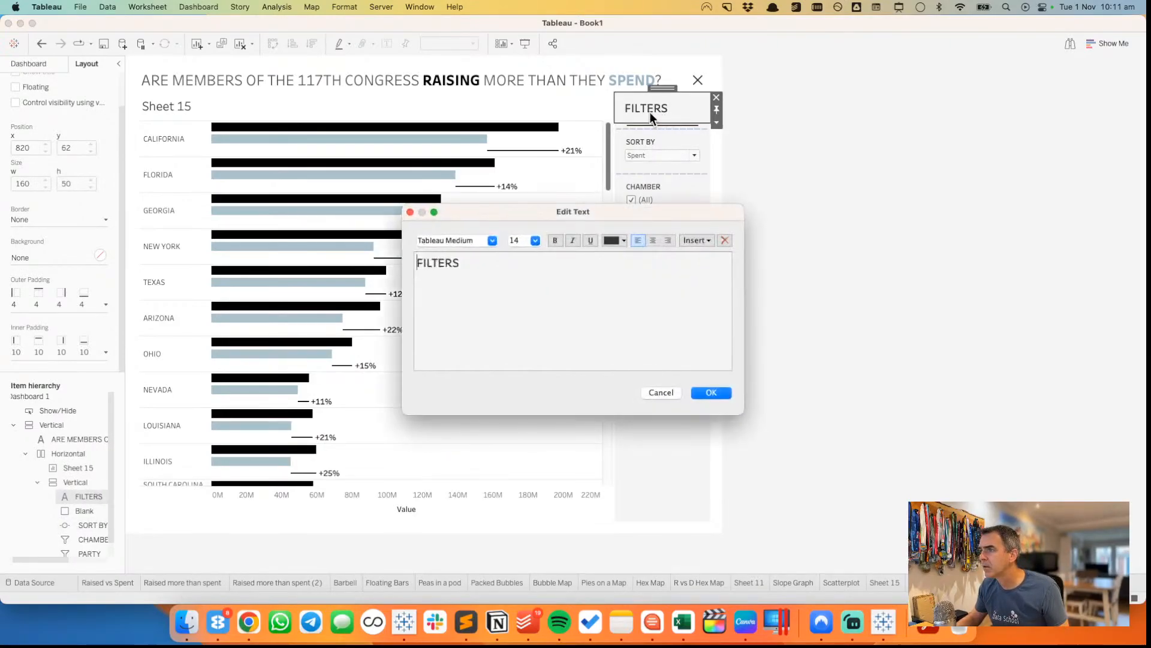
click(712, 393)
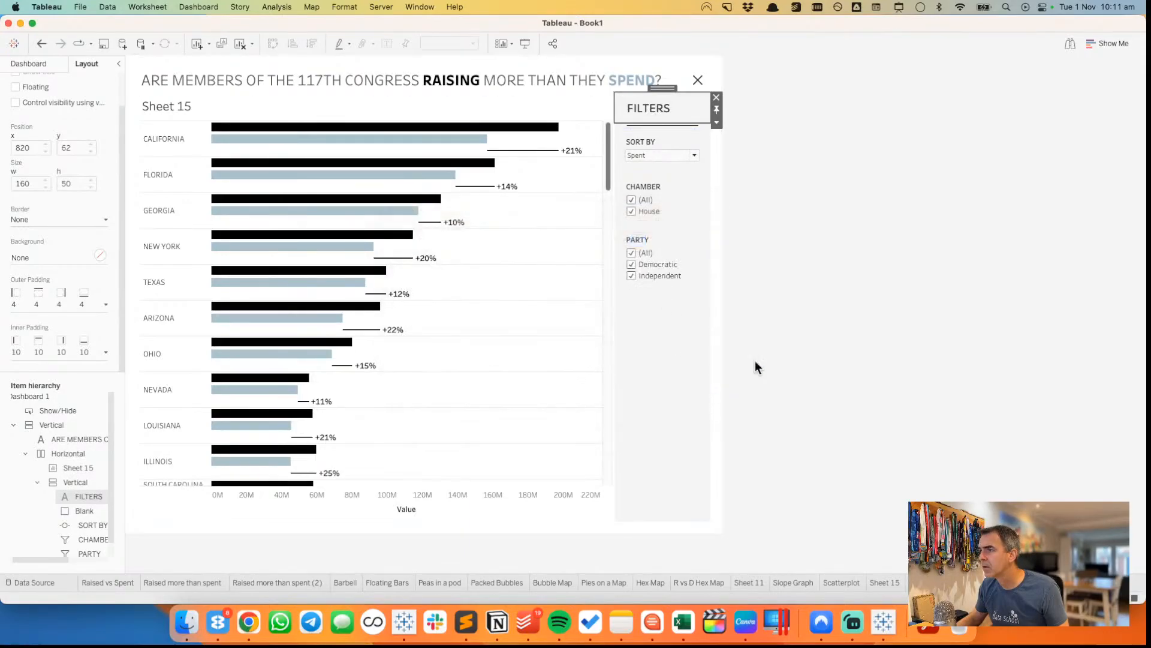
click(844, 282)
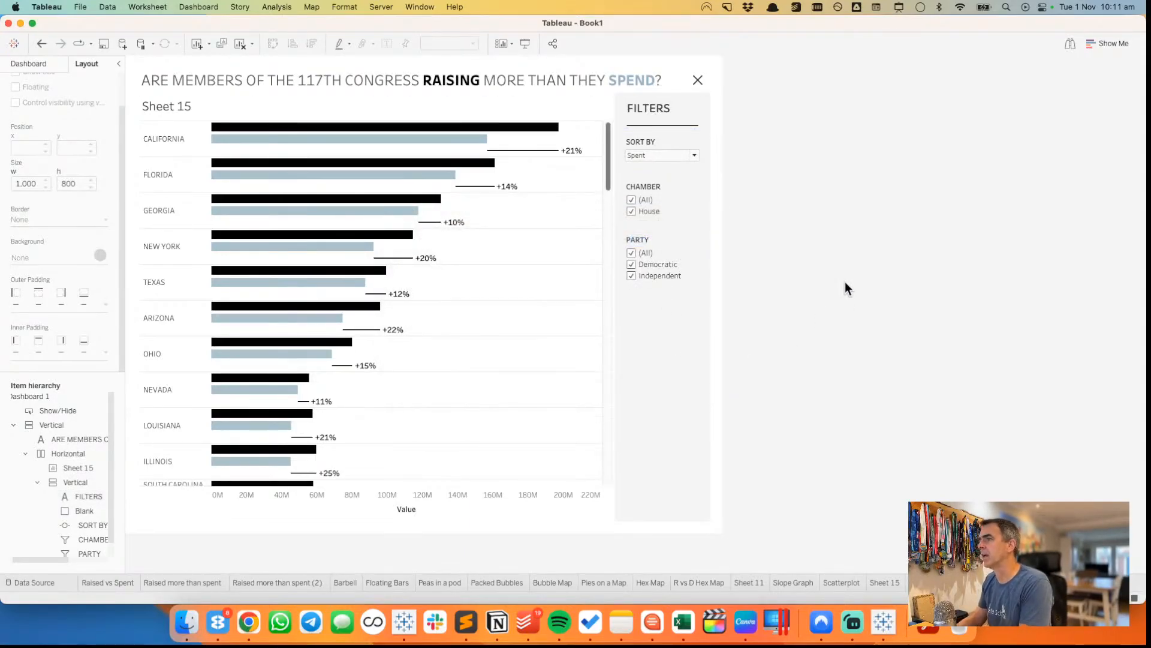
- Undo the indent and the left alignment of the FILTERS heading
click(42, 43)
click(41, 44)
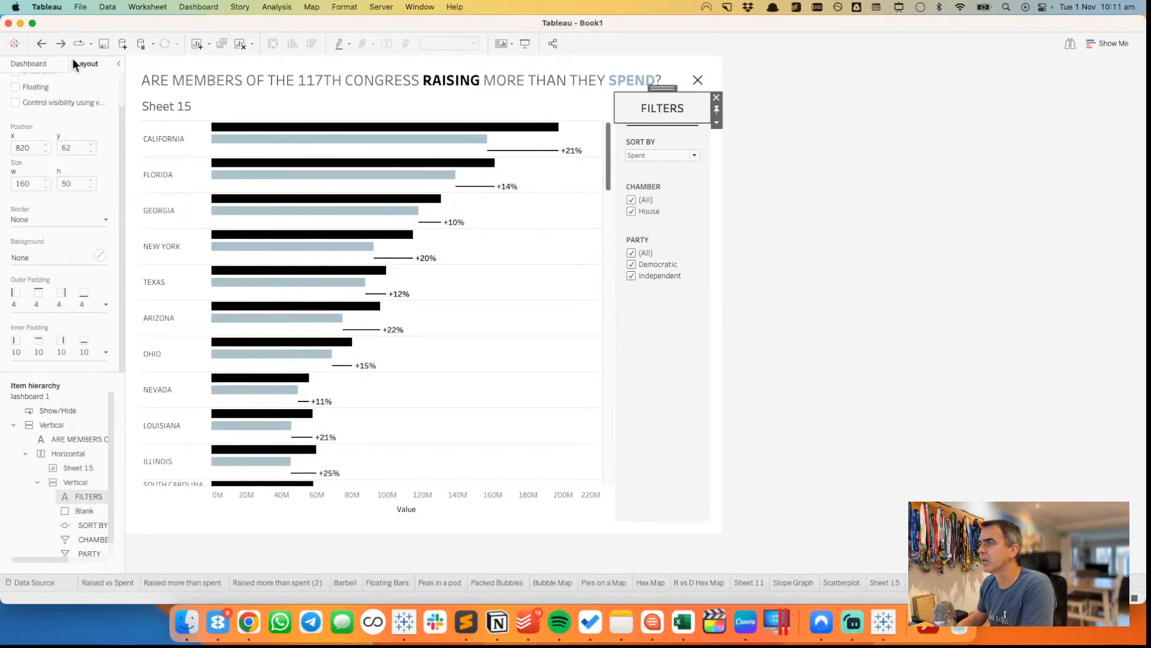
click(908, 289)
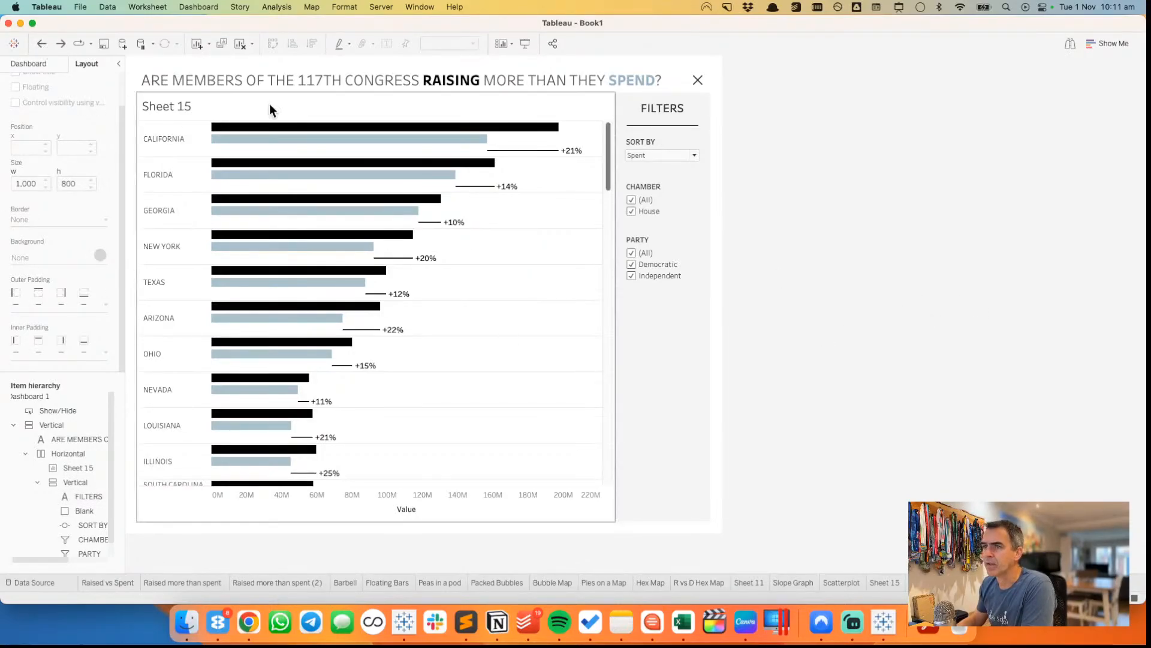
- Hide the title of Sheet 15 on the dashboard
right_click(165, 110)
click(192, 135)
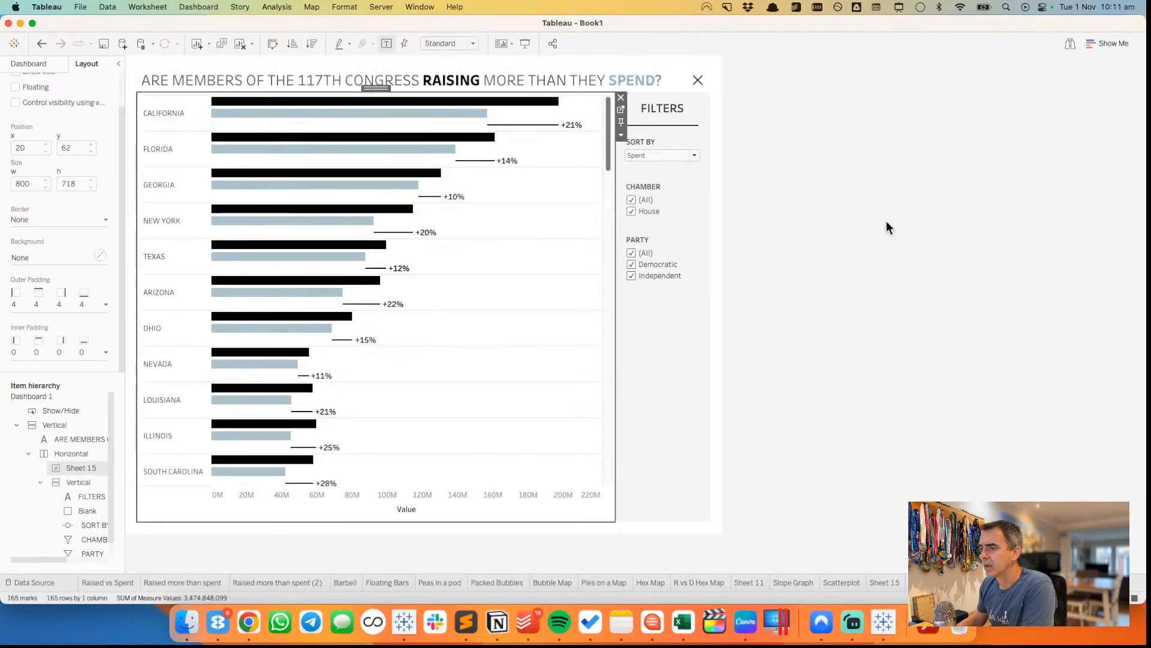
click(887, 221)
- Remove the Value title from the horizontal axis of Sheet 15, leaving the axis title blank
click(438, 406)
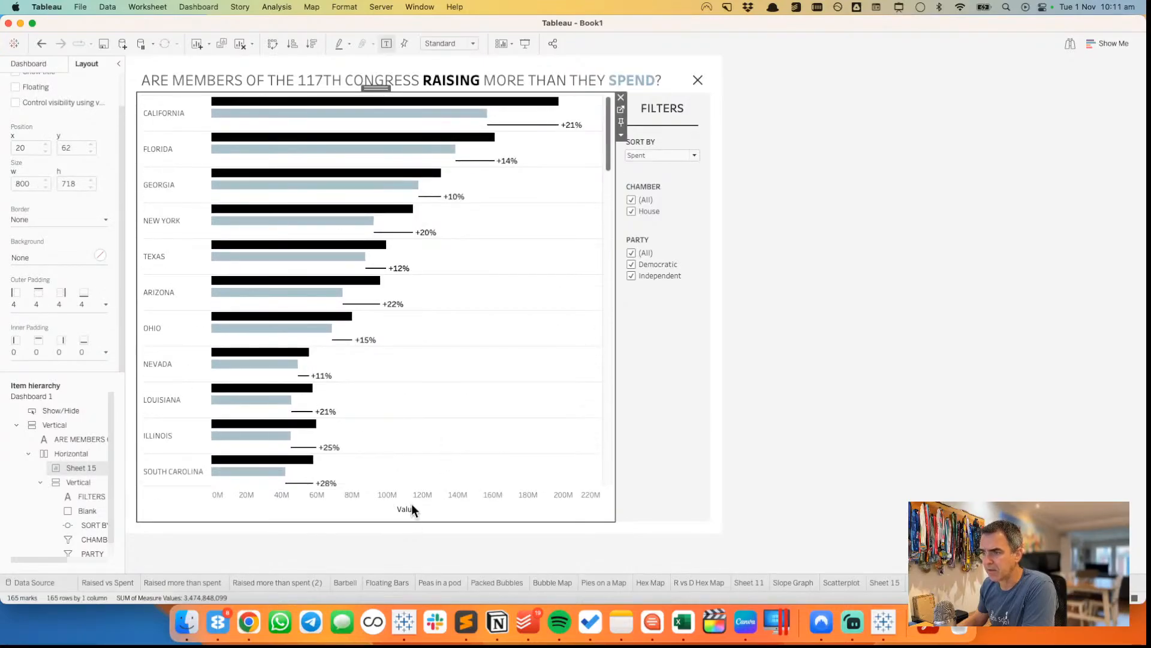
right_click(411, 504)
click(445, 380)
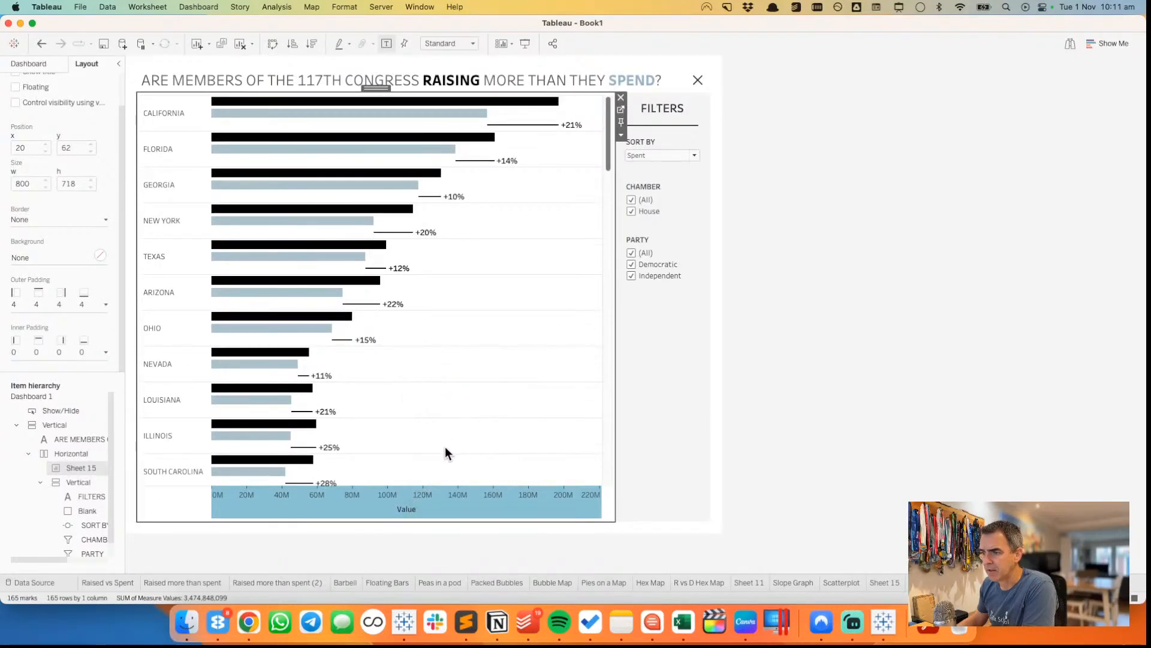
click(503, 412)
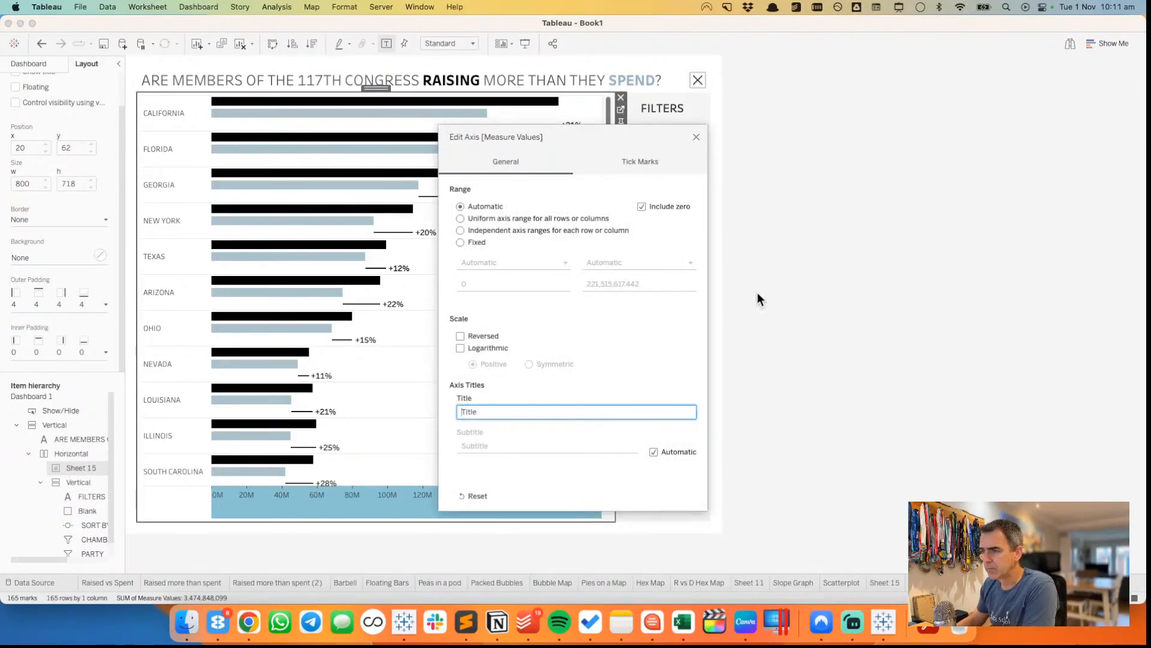
click(696, 137)
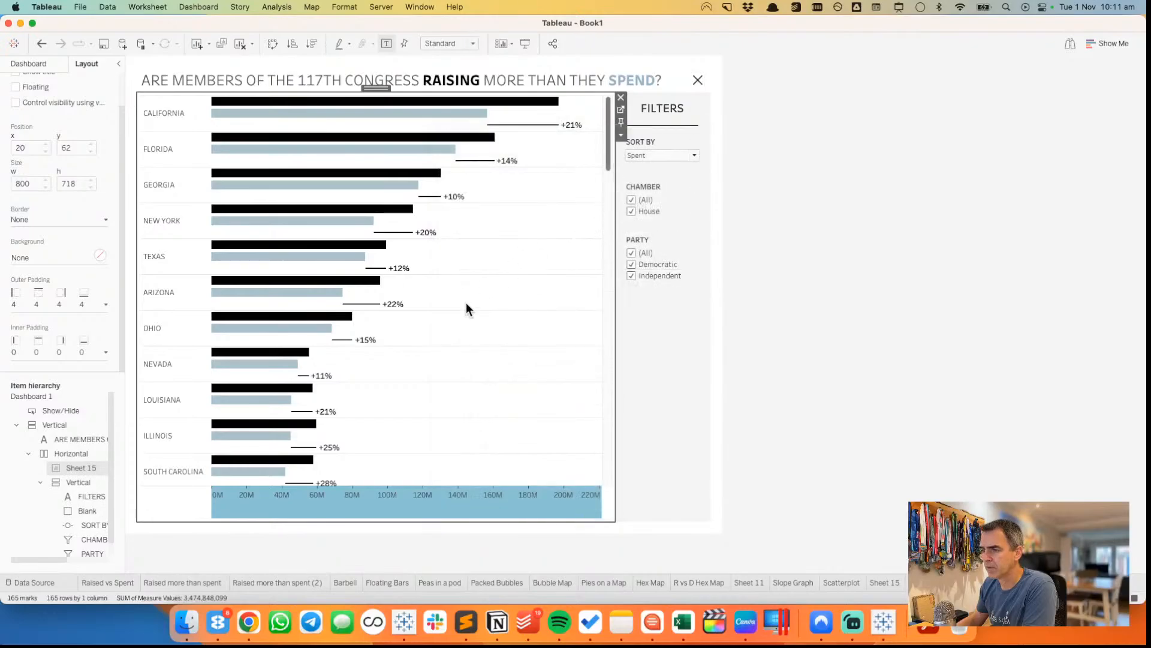
click(466, 302)
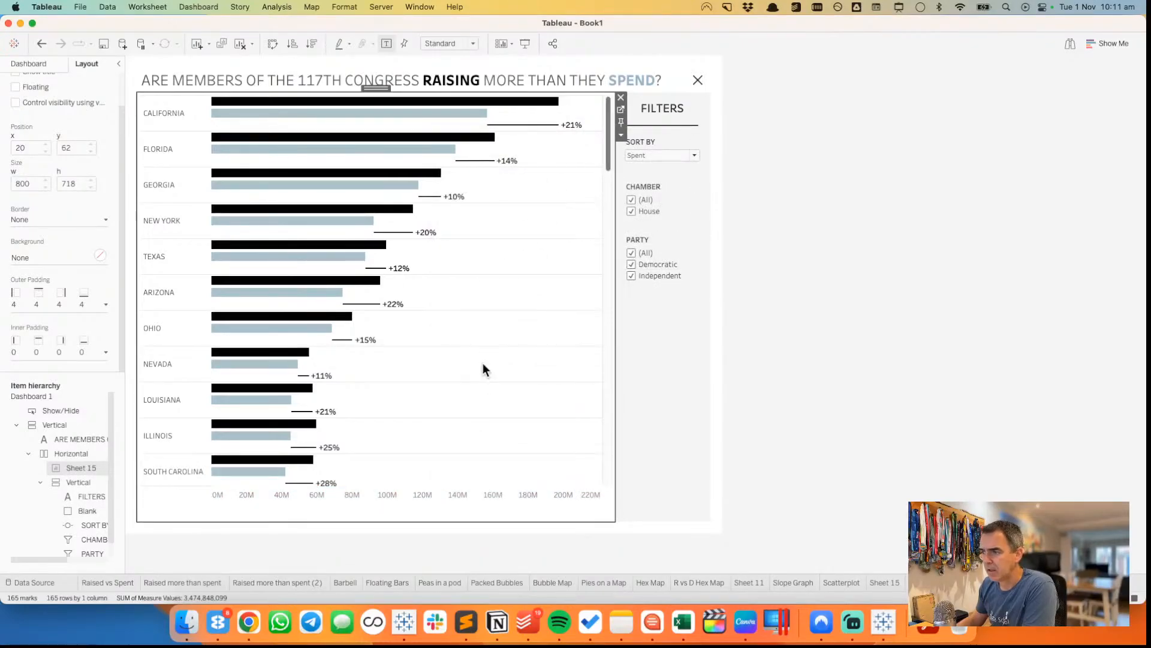
- Add a centred text object beneath the dashboard chart and begin its footer text with "DATA SOURCE:"
click(28, 65)
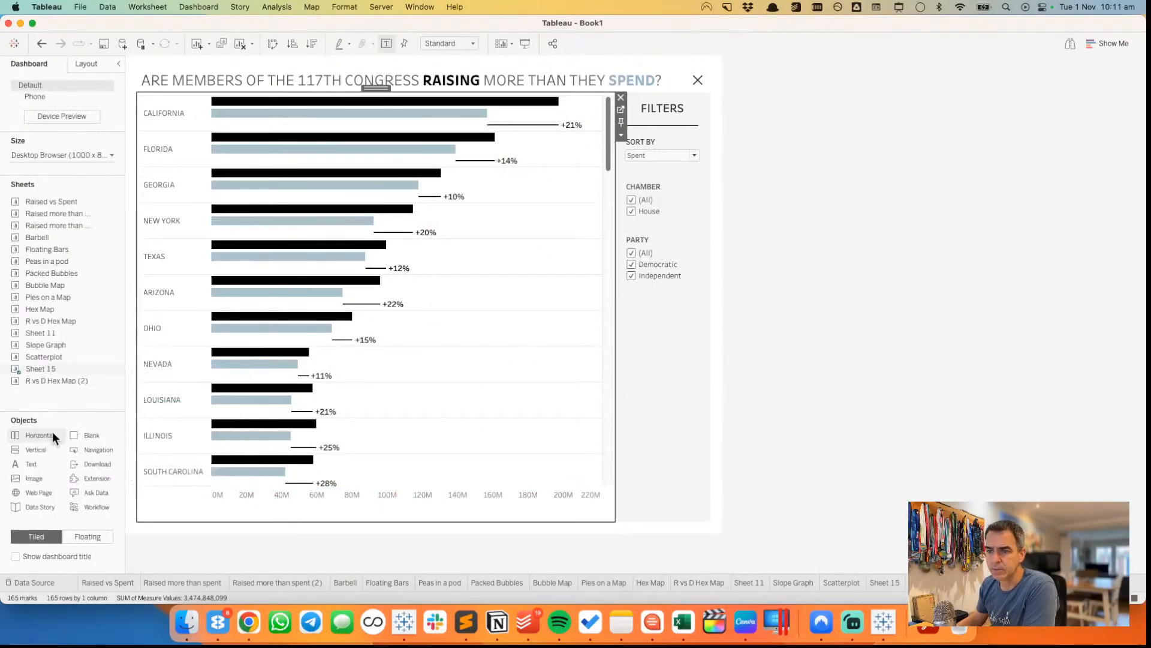
drag(34, 463, 304, 524)
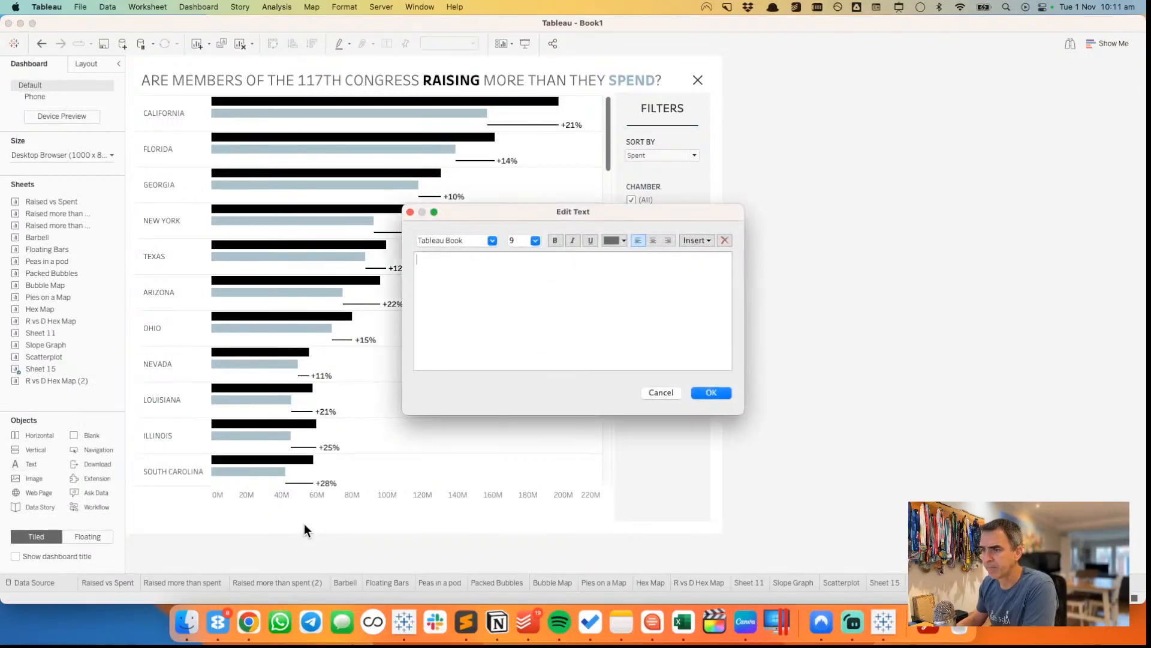
click(652, 240)
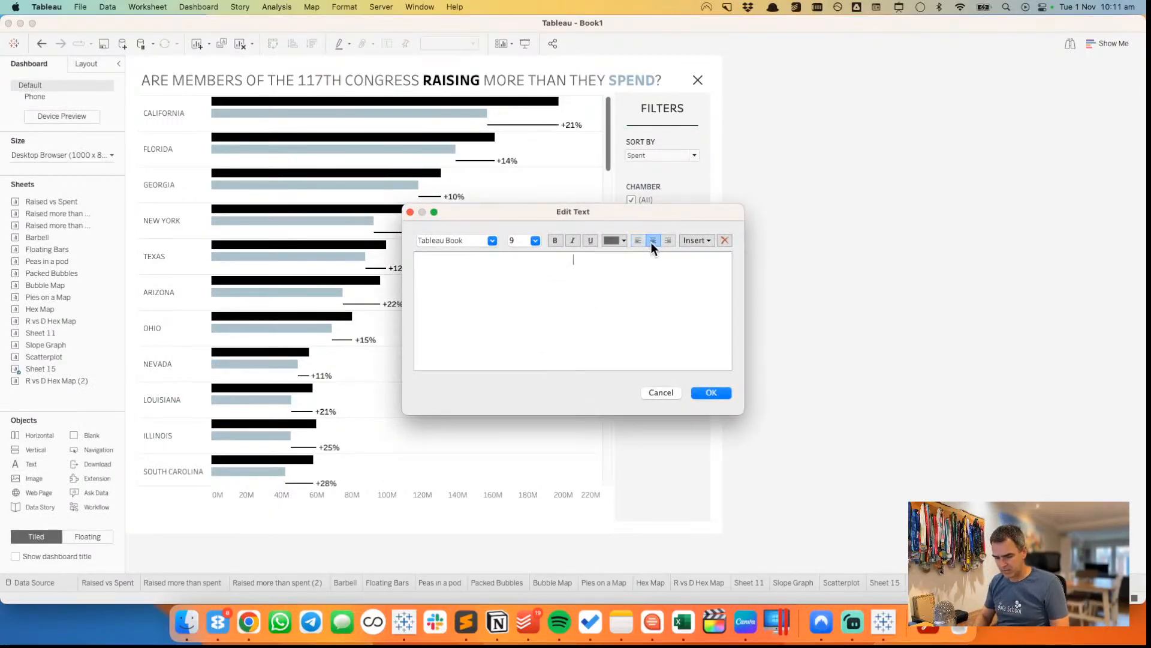
text(DATAS)
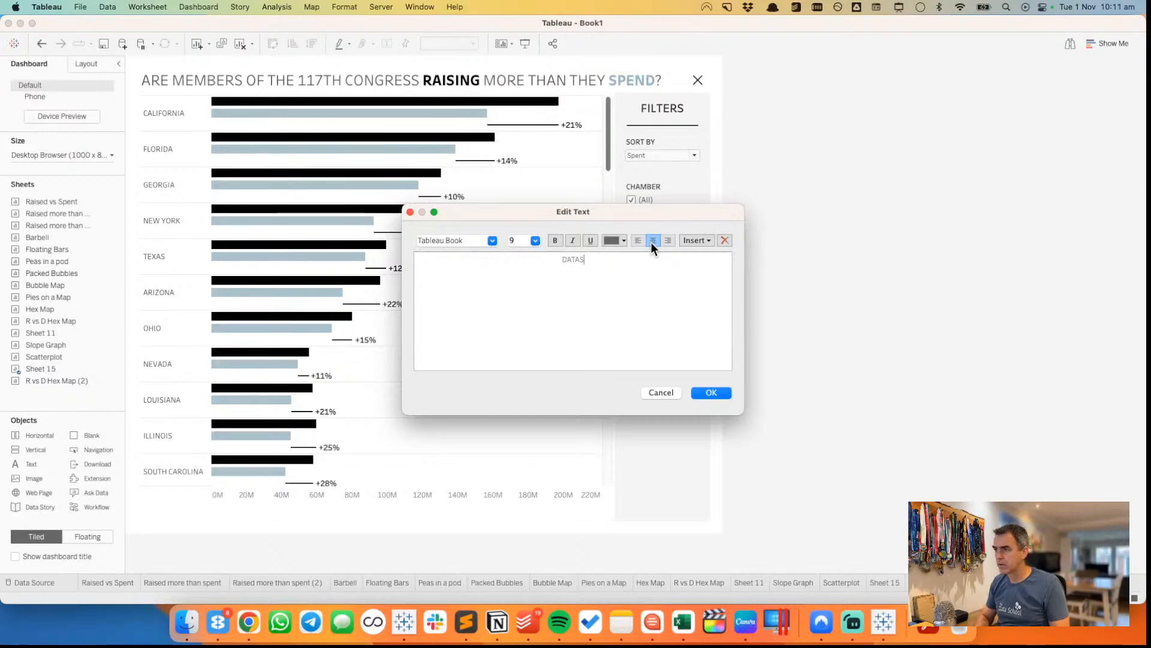
key(BackSpace)
text(SOURCE:)
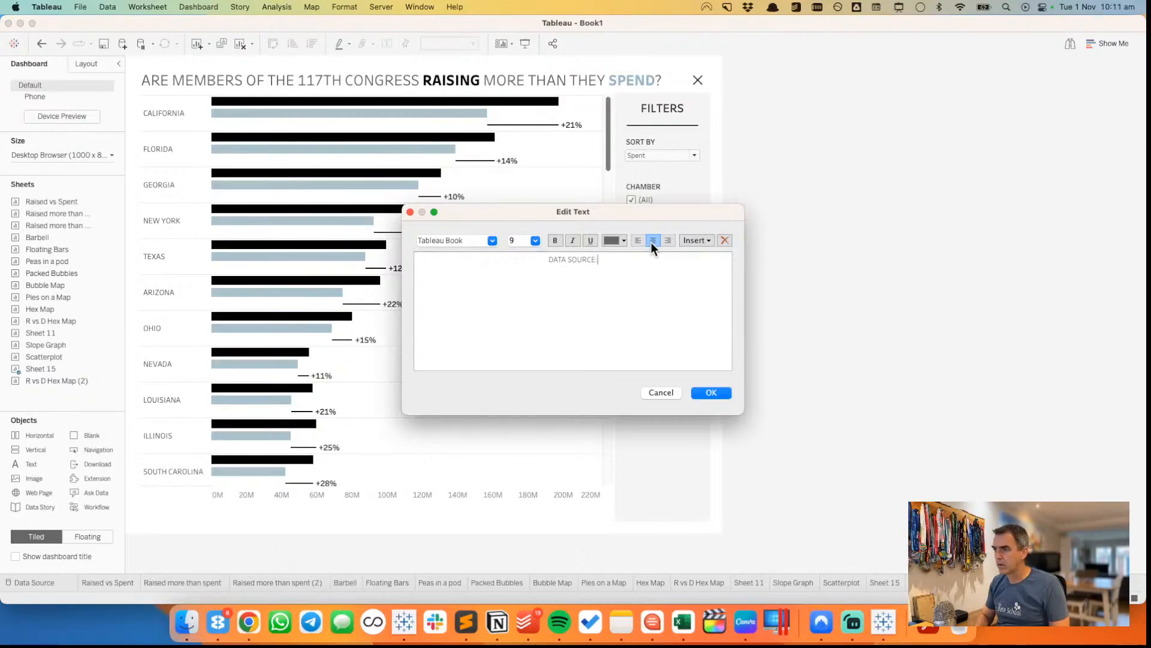
- Switch to Chrome and check the earlier published viz's footer and the OpenSecrets members page for the credit wording
click(249, 622)
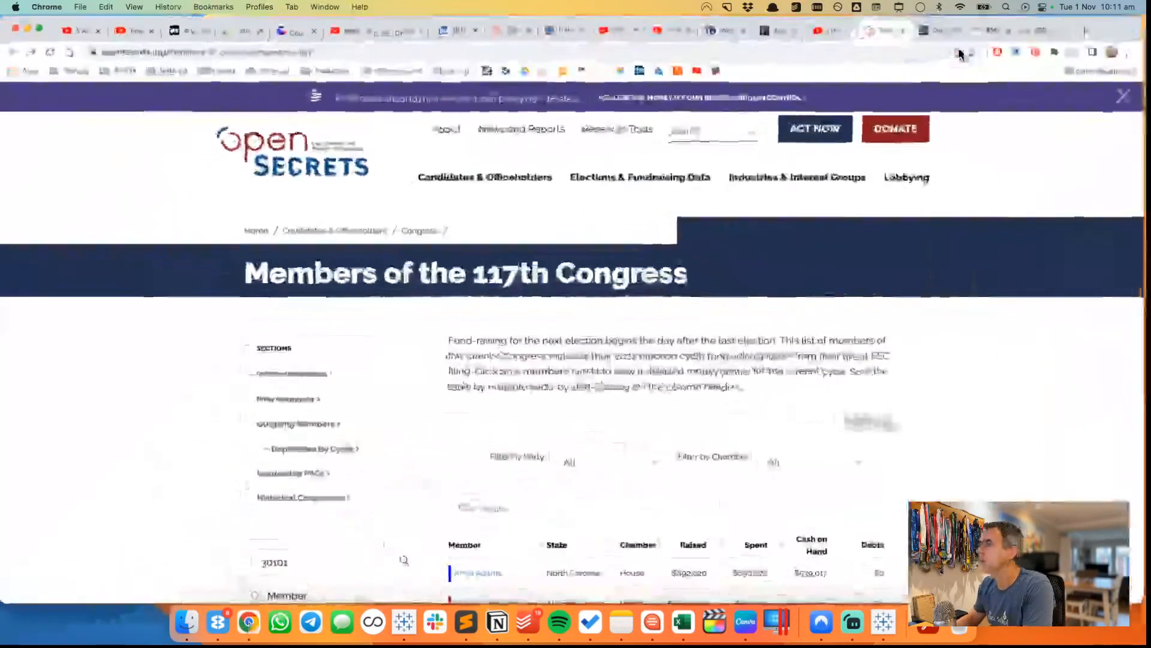
click(1032, 31)
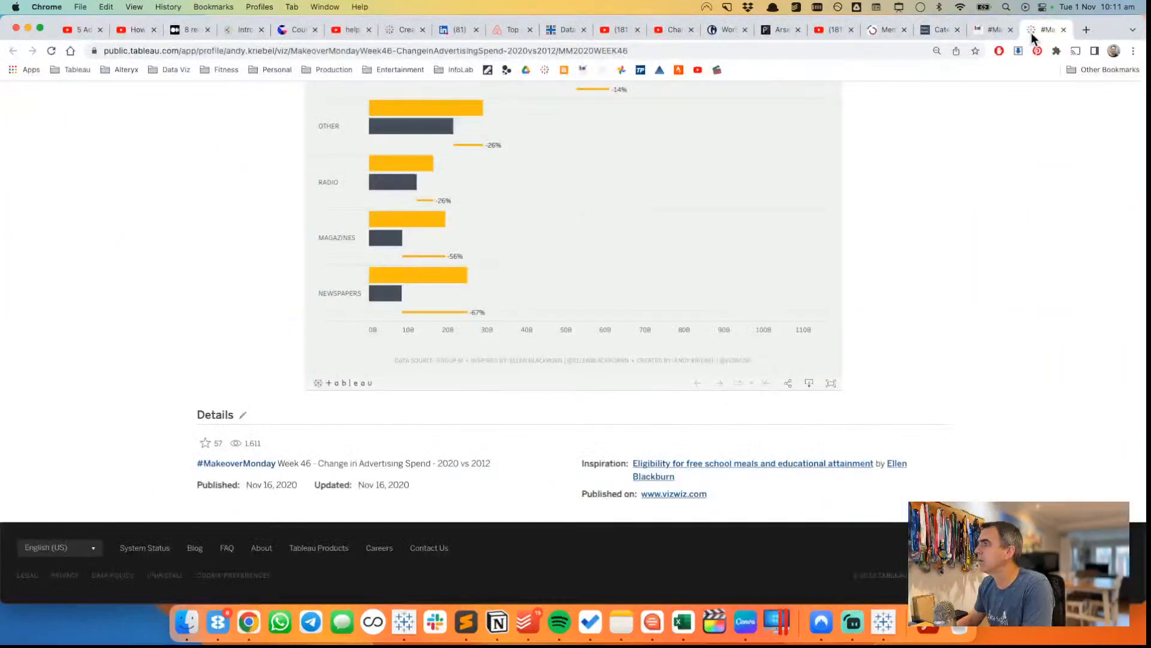
click(883, 31)
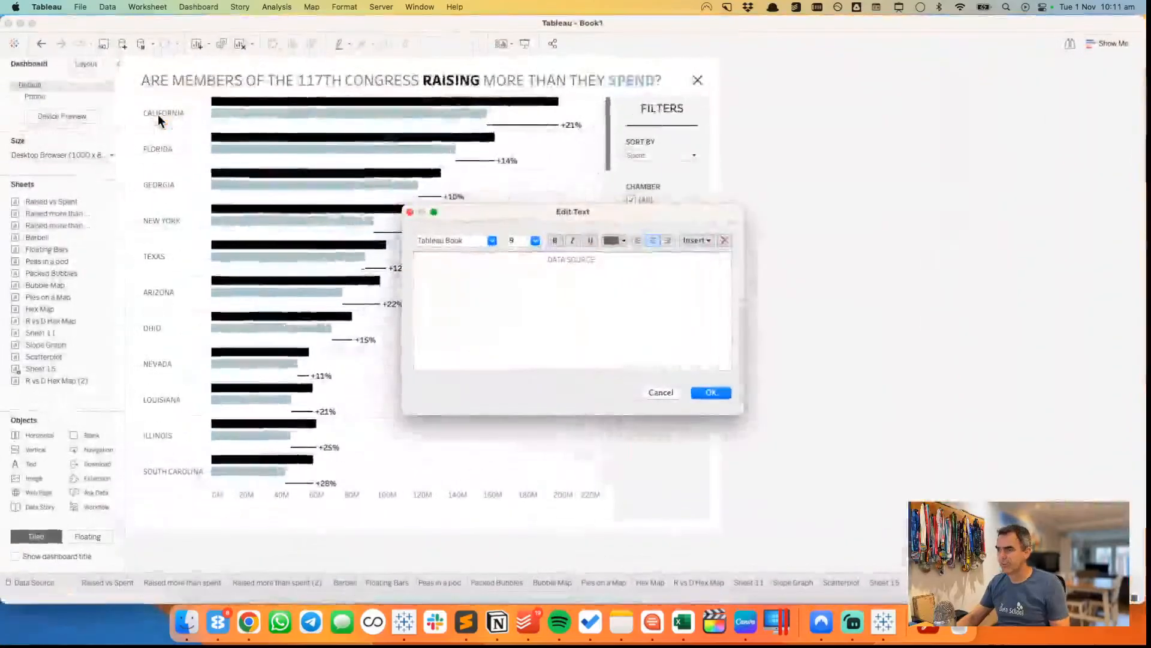
- Back in Tableau, complete the footer as "DATA SOURCE: OPEN SECRETS • CREATED BY:" followed by the author's name, a vertical bar and the author's handle
text(DATA SOURCE: OPEN S)
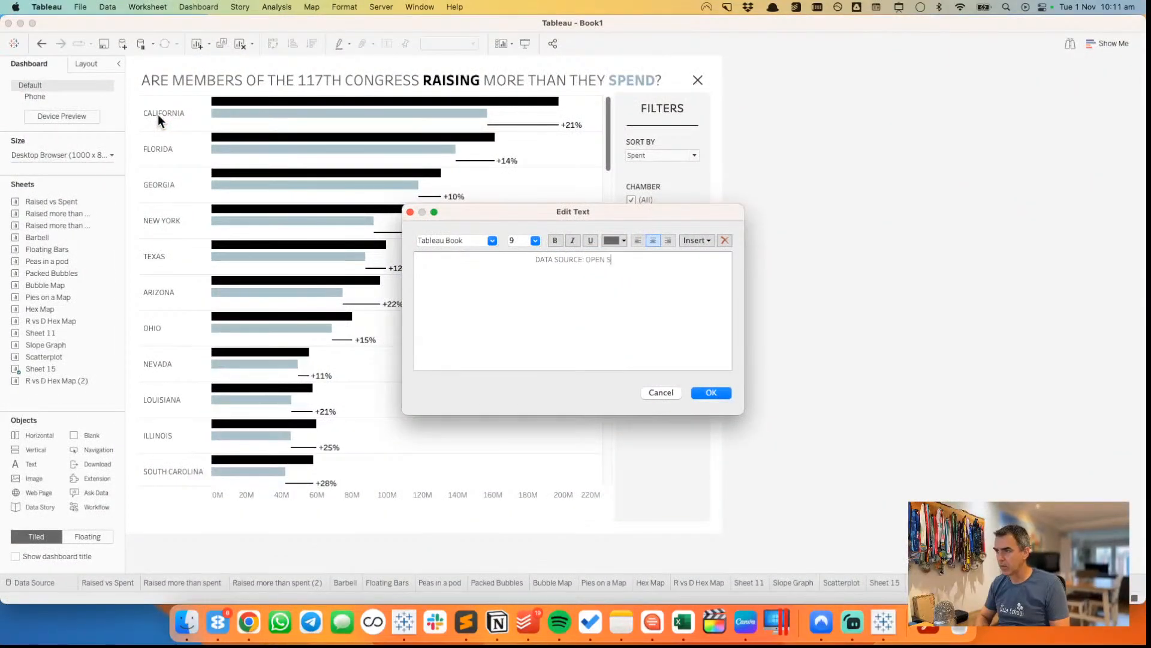
text(ECRETS •)
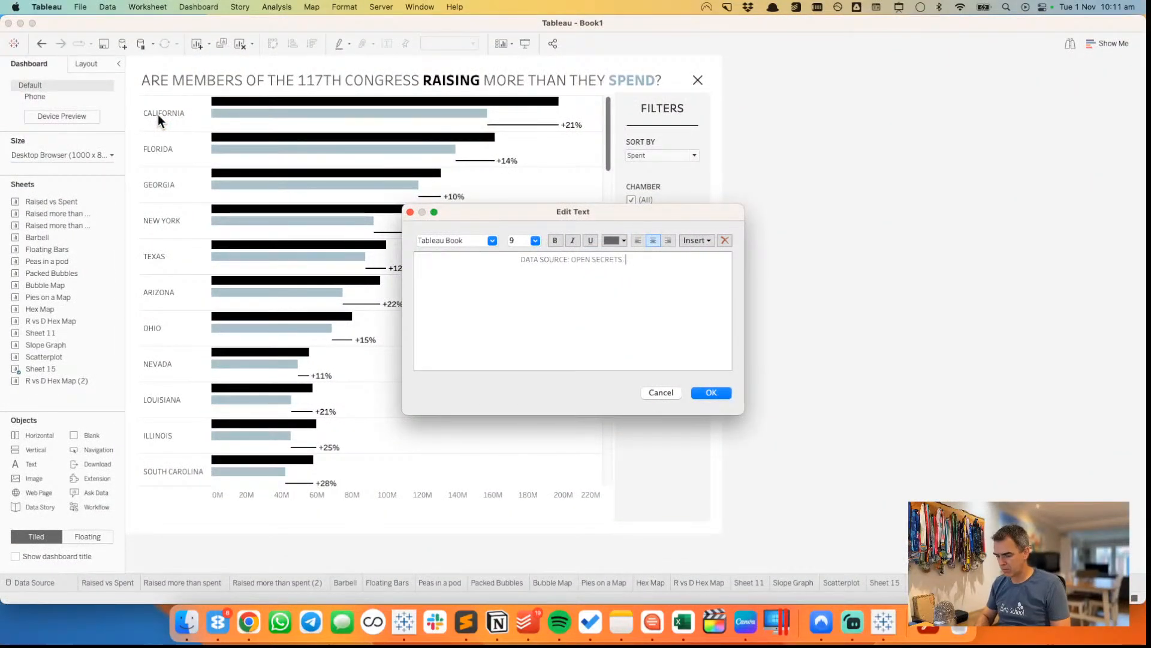
text( CREATED)
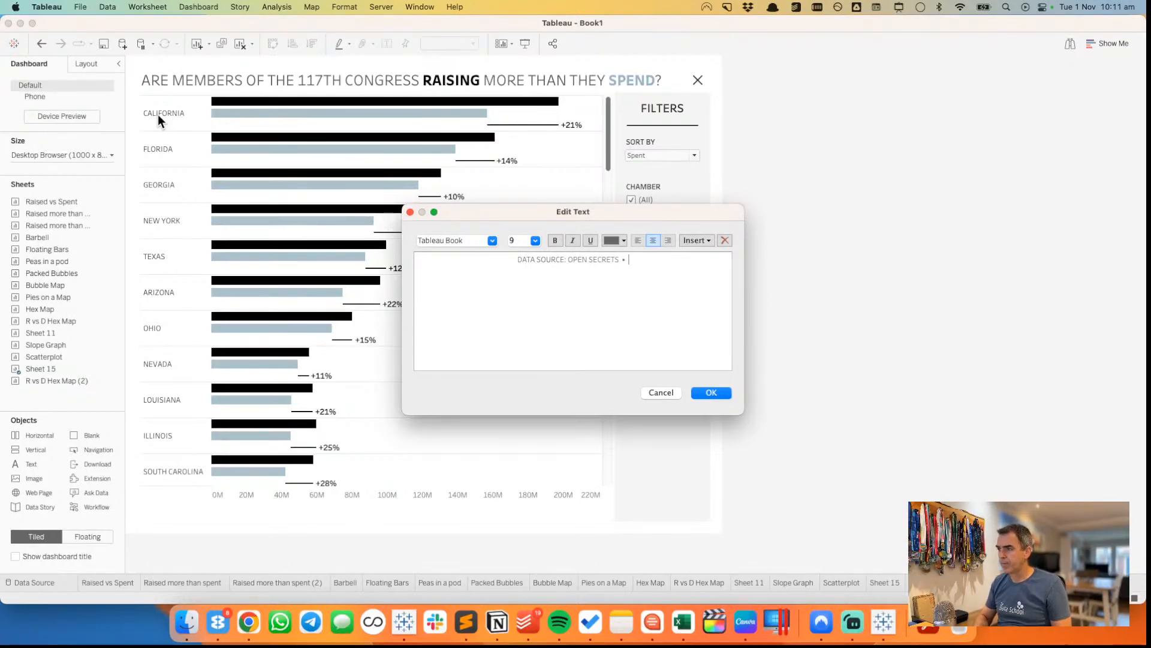
text( BY)
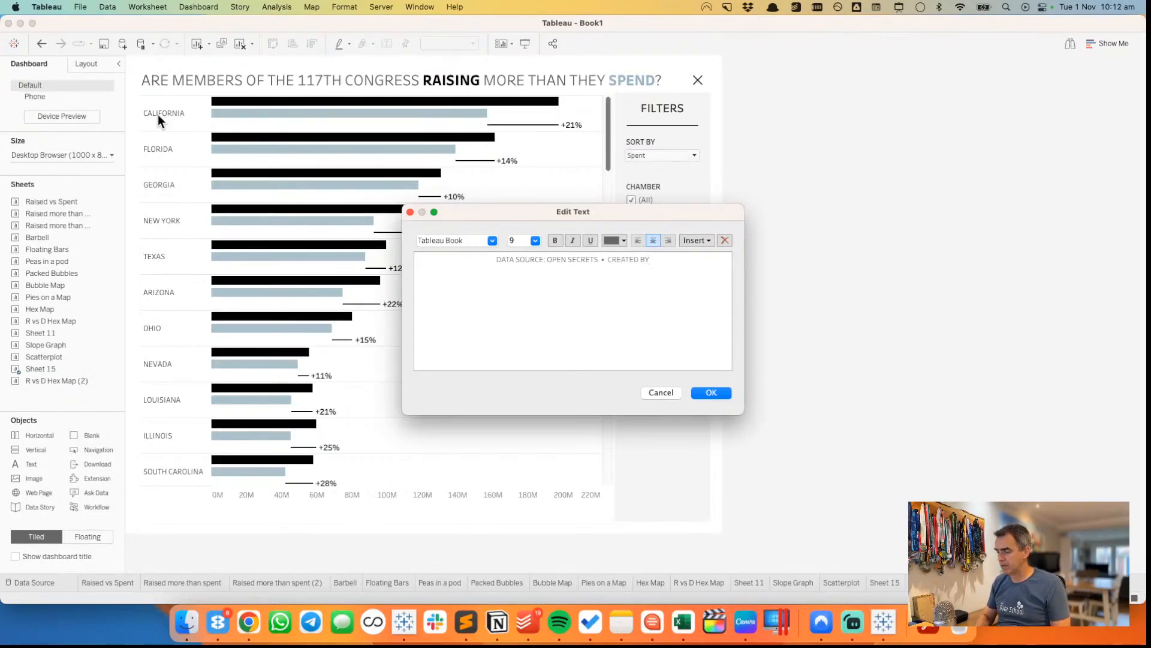
text(: ANDY KRIEBEL)
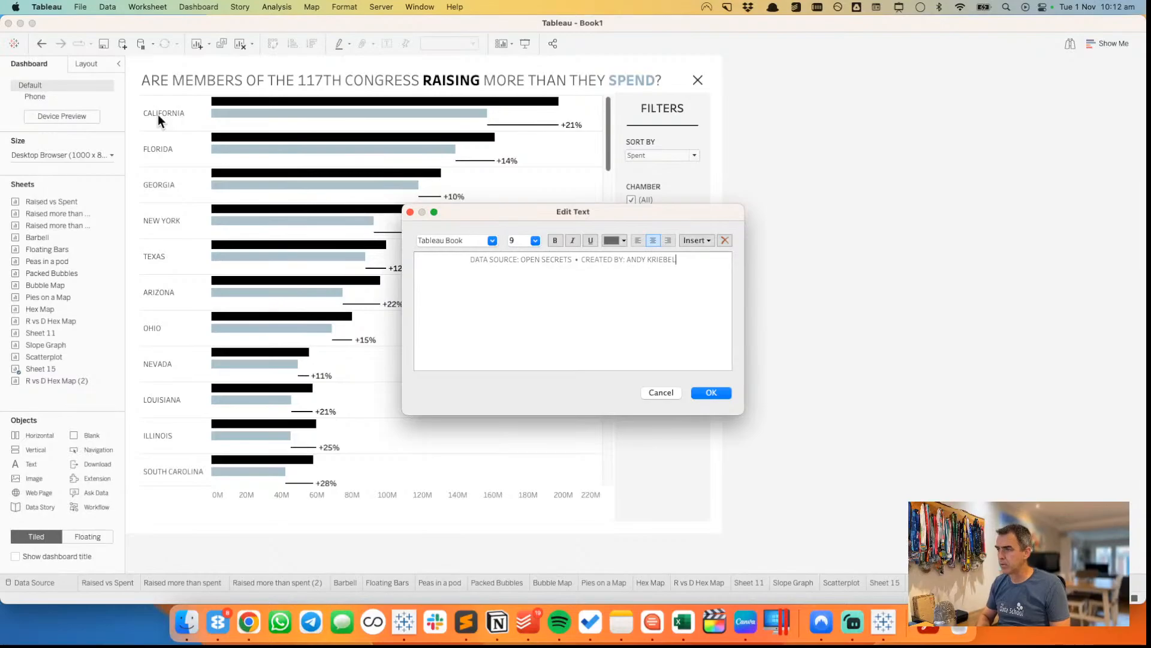
text( | @VIZWIZBI)
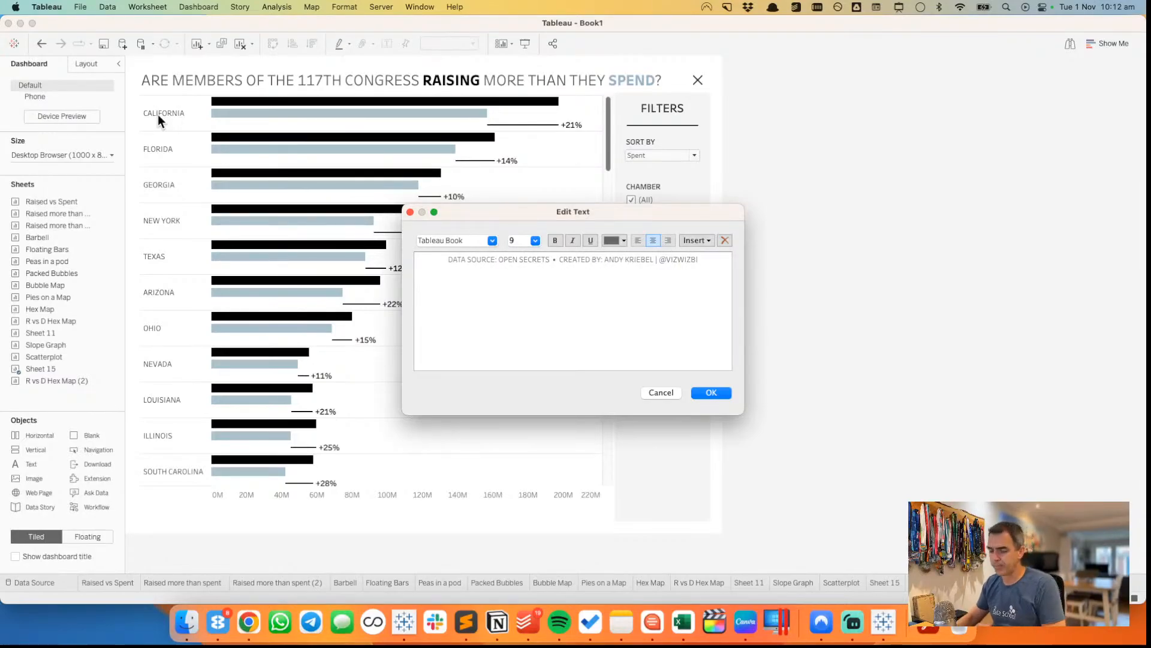
- Format the whole footer text at size 8 in light grey and apply it to the dashboard
key(super+a)
click(534, 240)
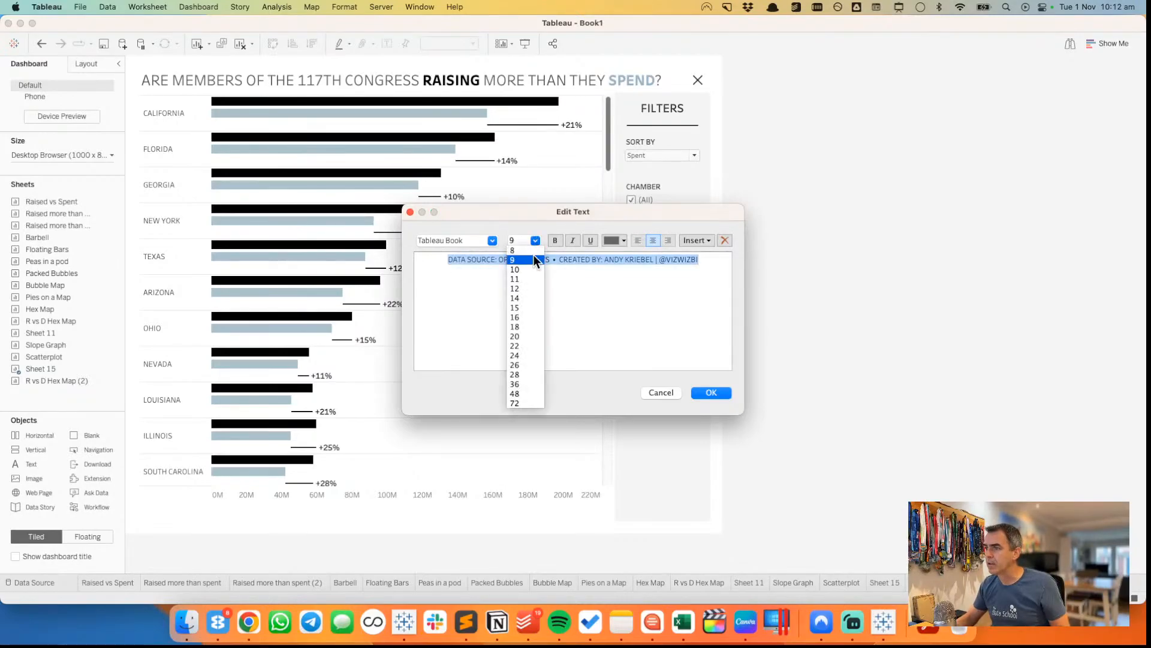
click(528, 247)
click(613, 240)
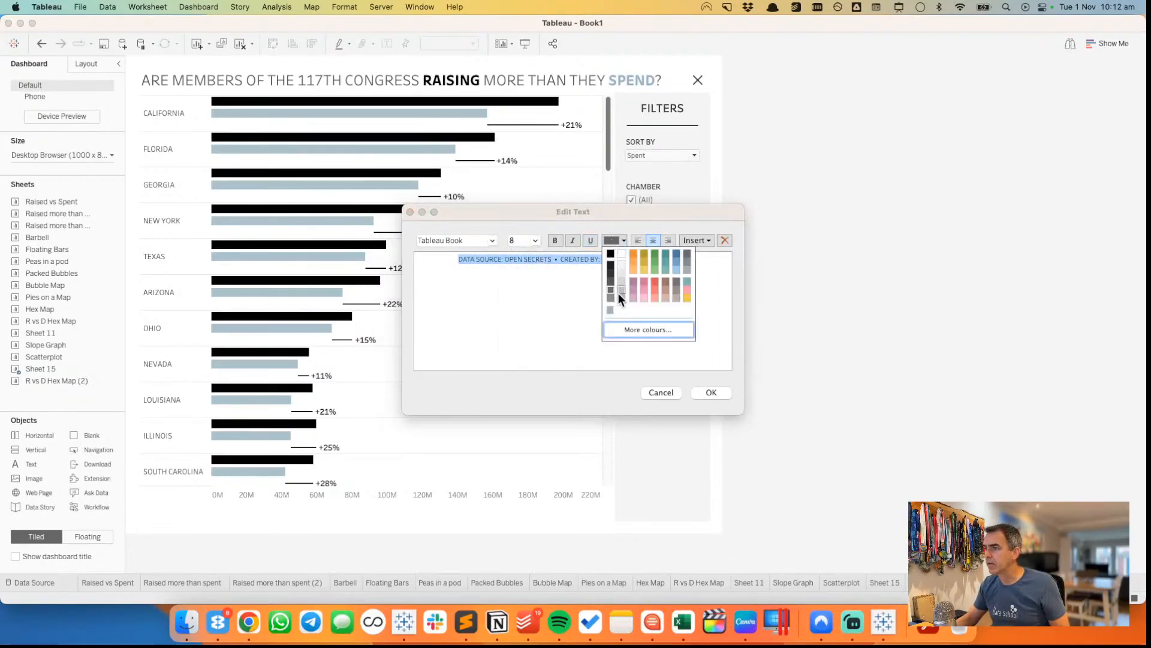
click(619, 294)
click(621, 240)
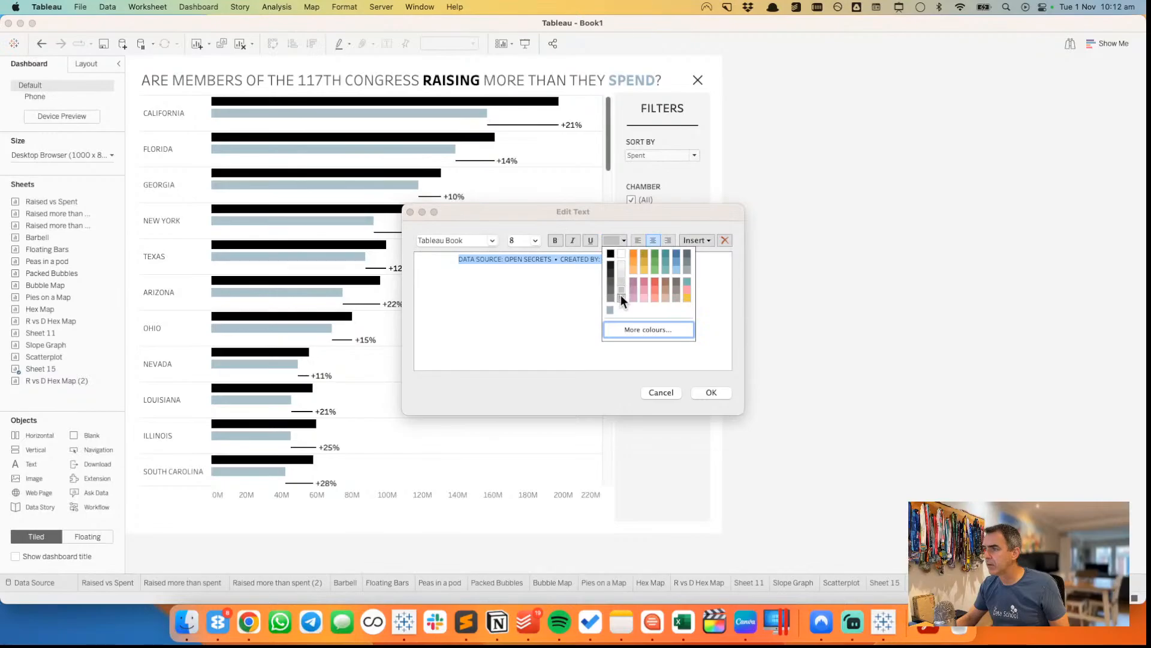
click(621, 295)
click(712, 392)
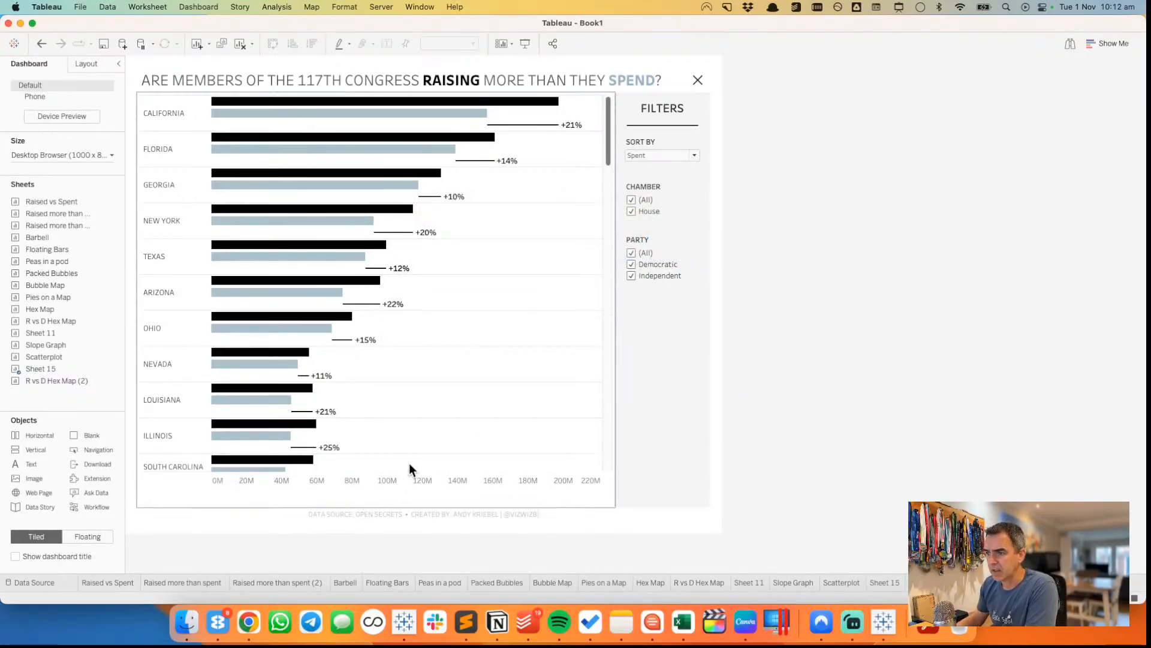
click(478, 418)
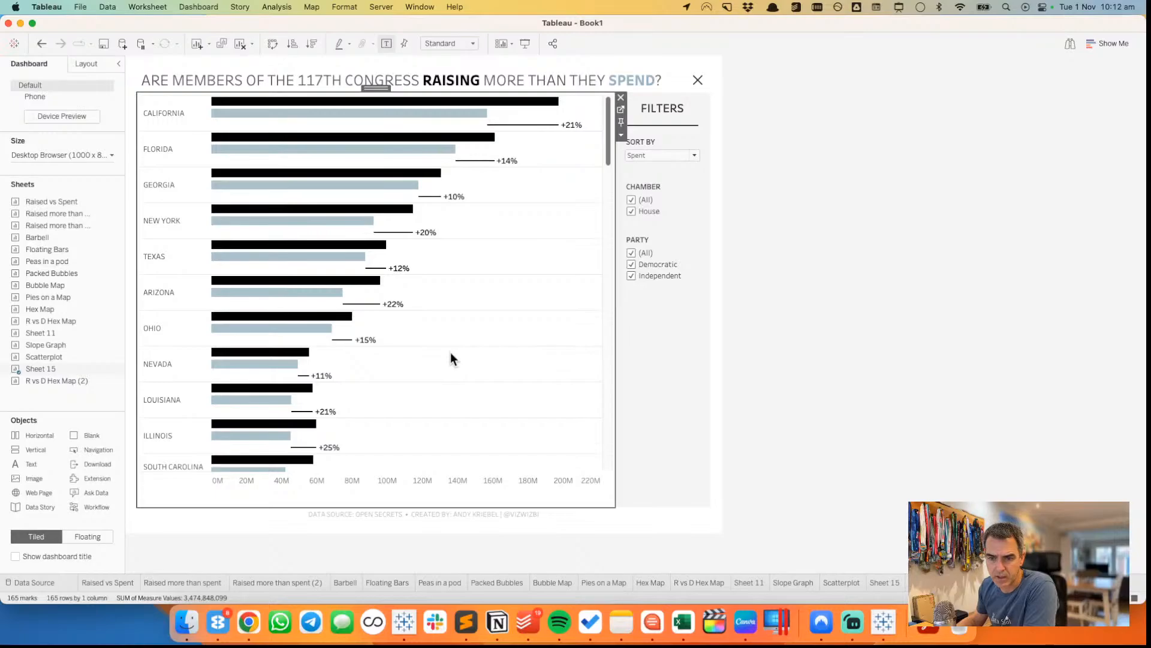
- Switch to Chrome, load makeovermonday.co.uk in a new tab and go to its Data Sets page
click(248, 623)
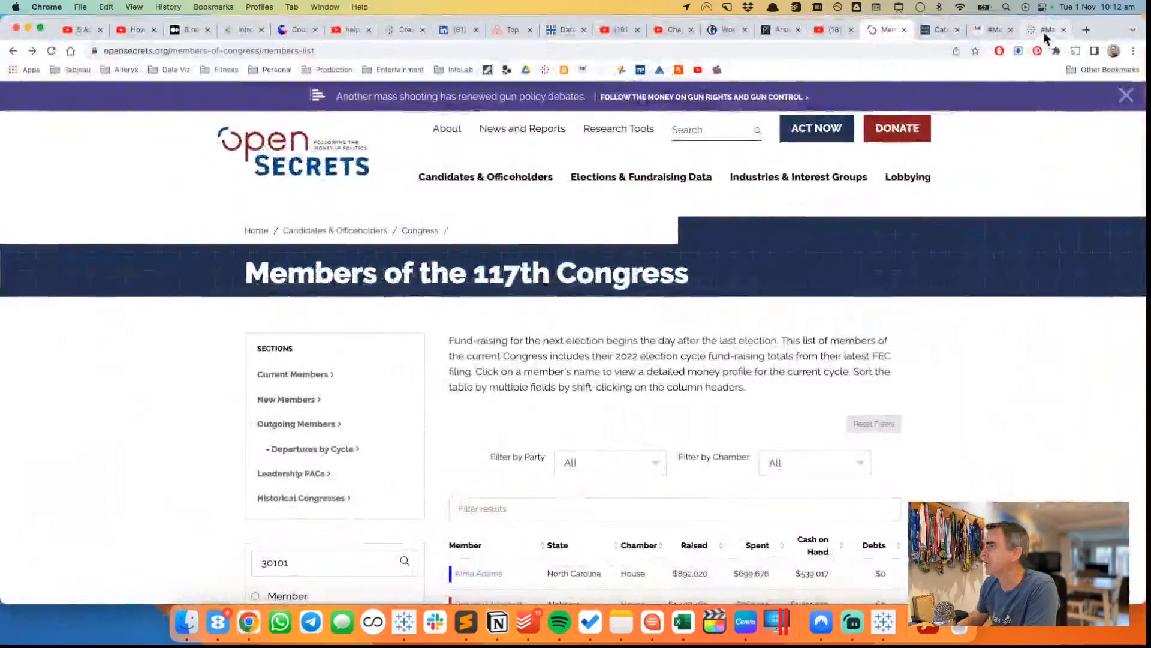
click(1084, 30)
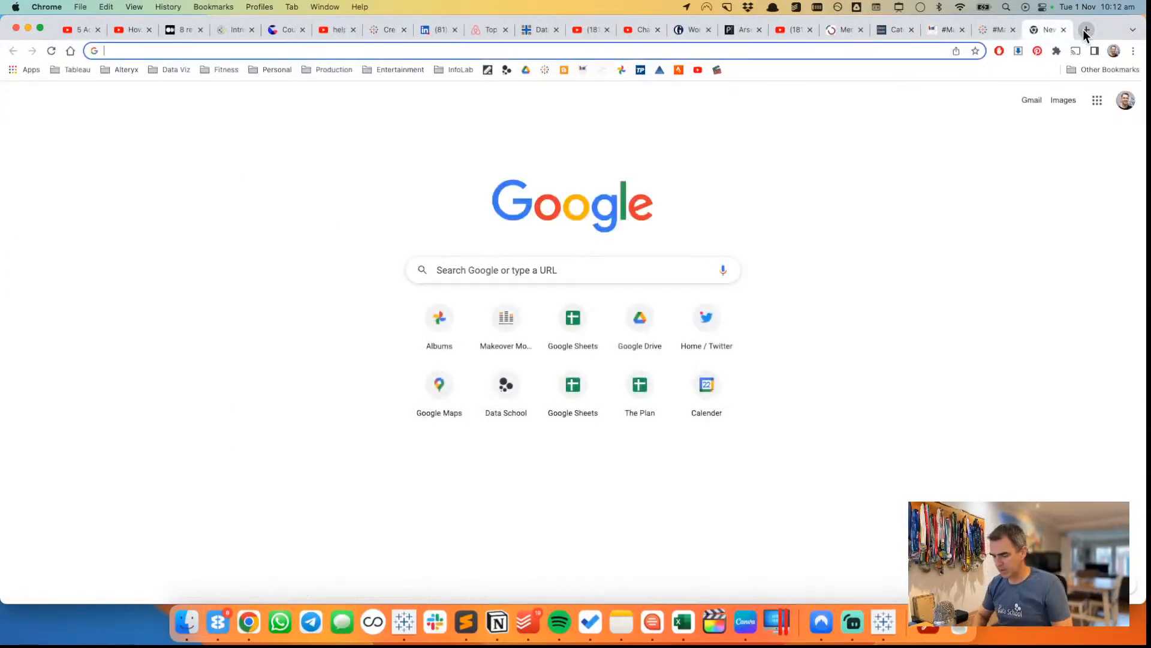
text(MAKEovermonday.co.uk)
key(Return)
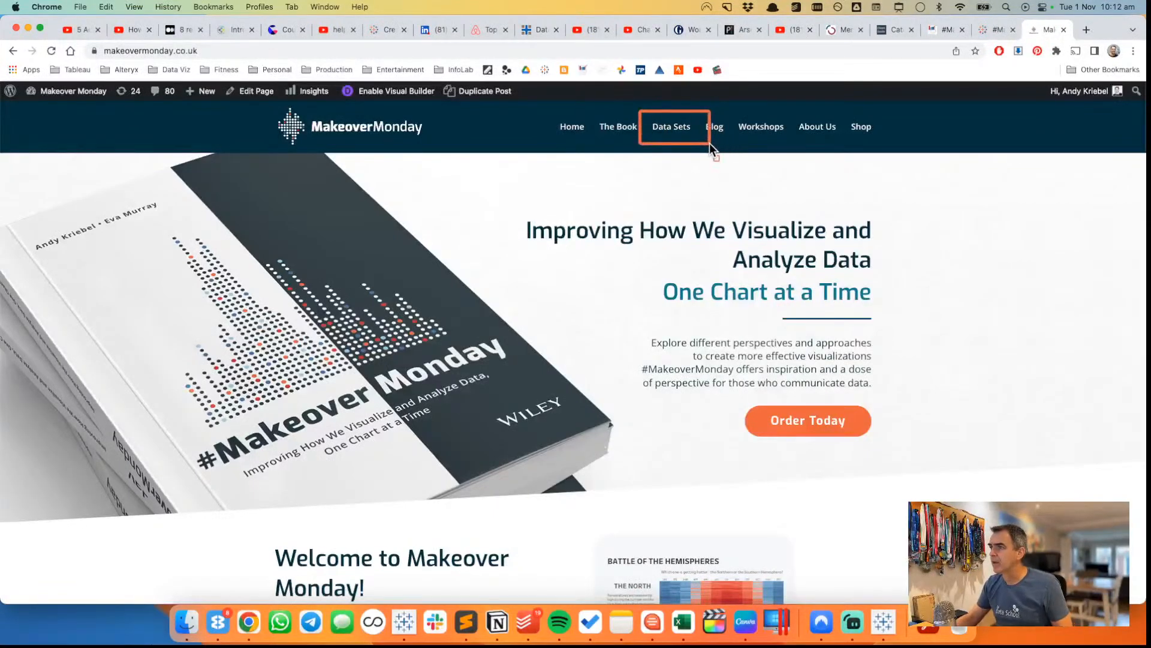
click(673, 132)
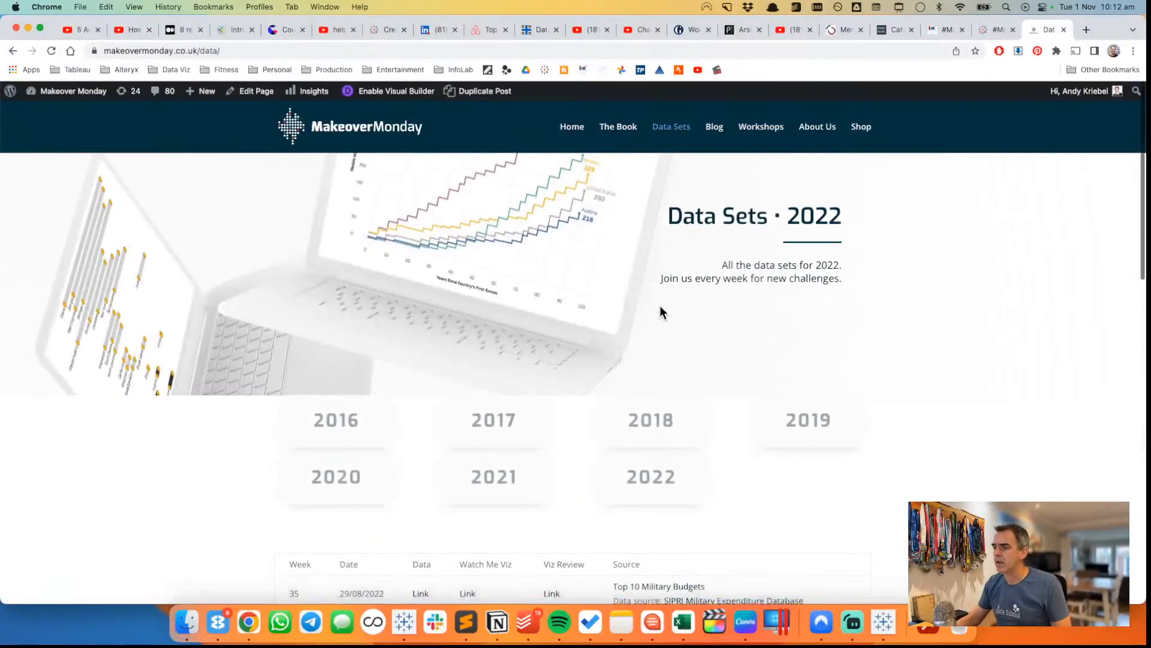
- Look through the 2022 data sets and open the week 44 data for Fundraising by Members of the 117th Congress
scroll(659, 305, down, 5)
scroll(659, 305, down, 3)
scroll(568, 386, up, 5)
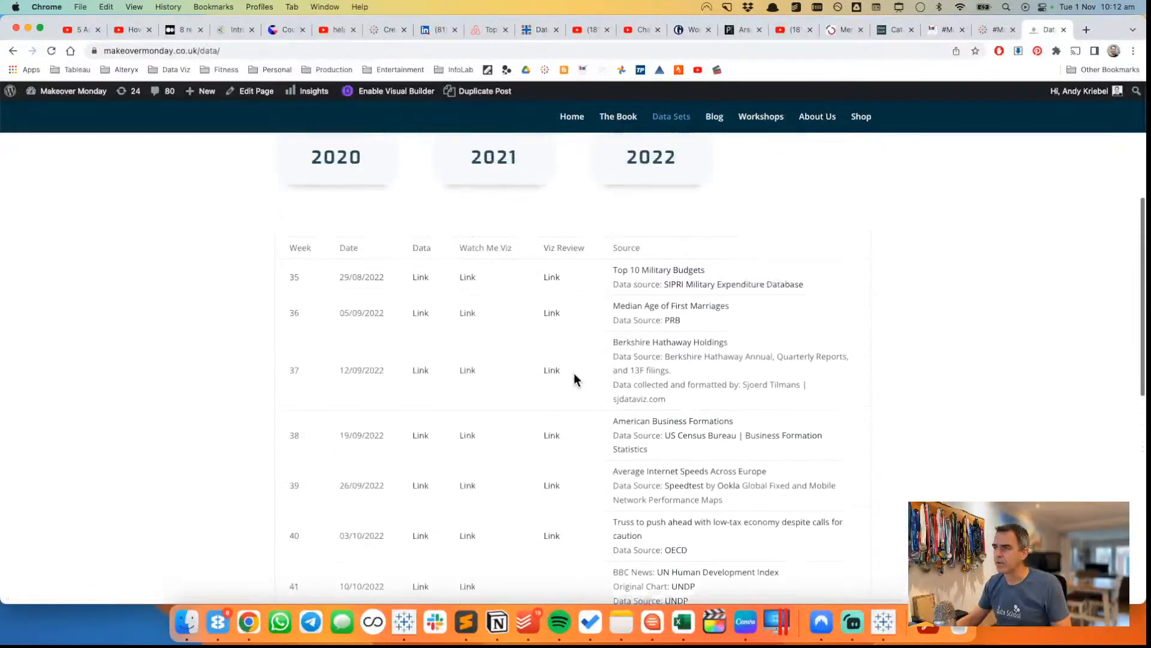
scroll(630, 380, down, 5)
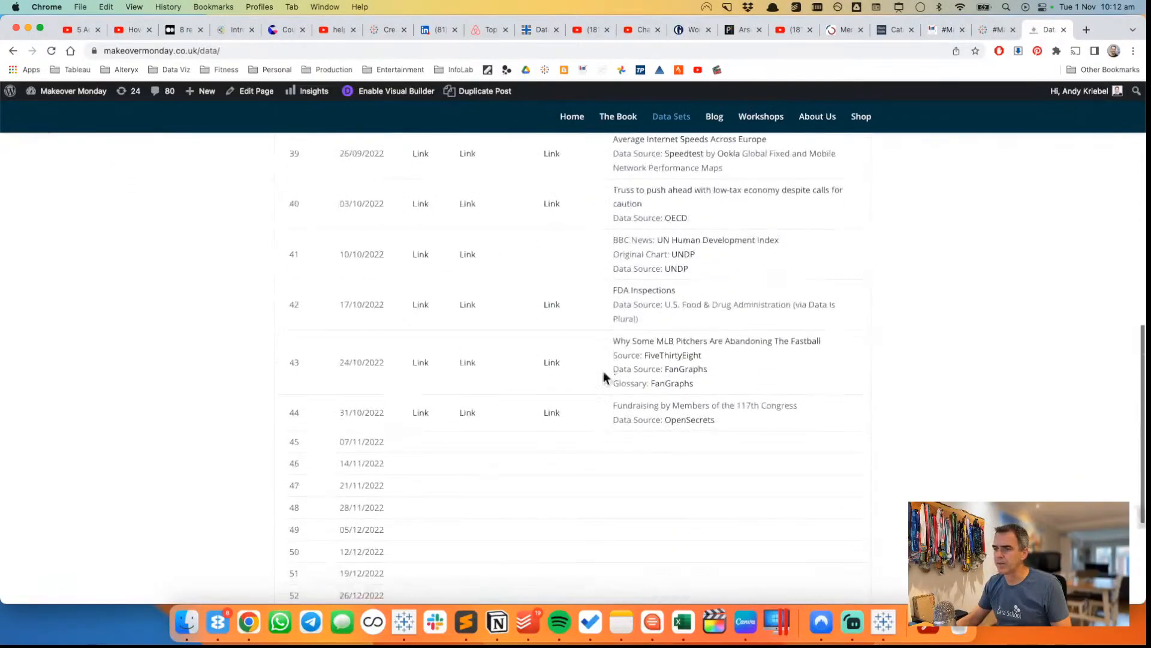
scroll(448, 418, up, 5)
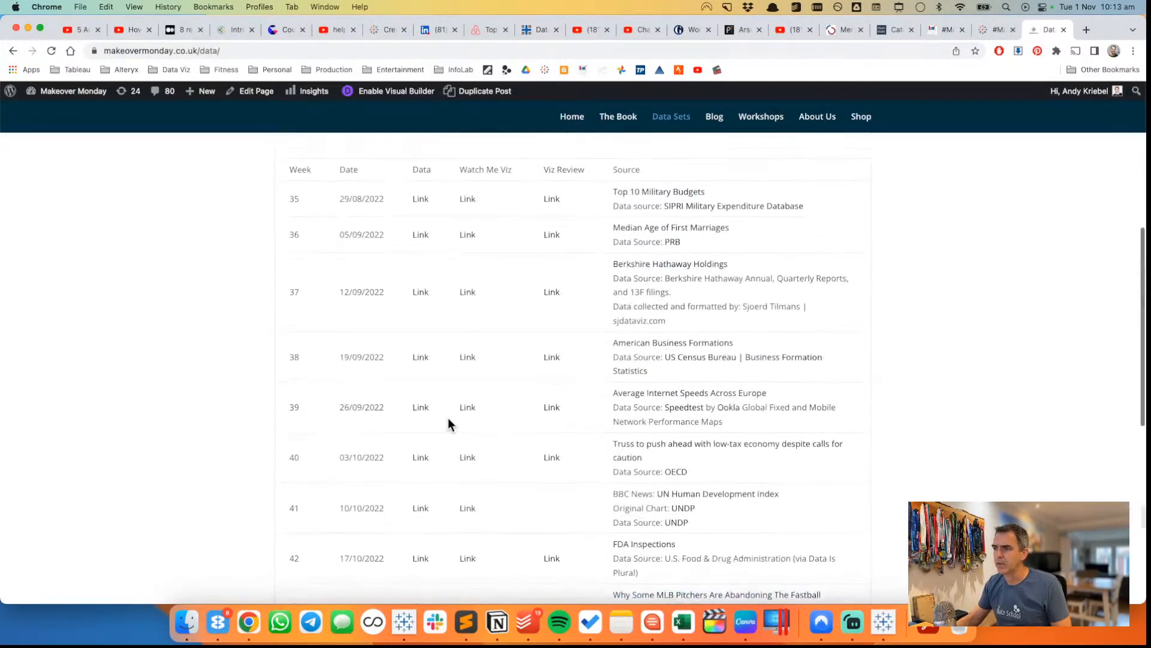
scroll(448, 432, down, 3)
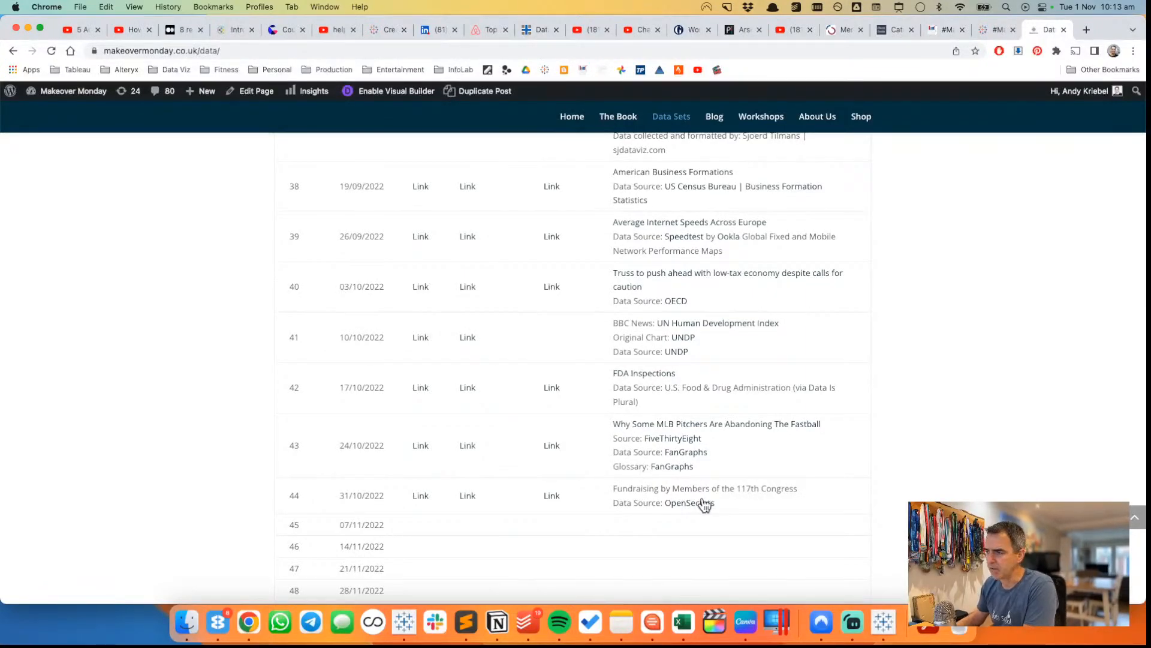
click(421, 498)
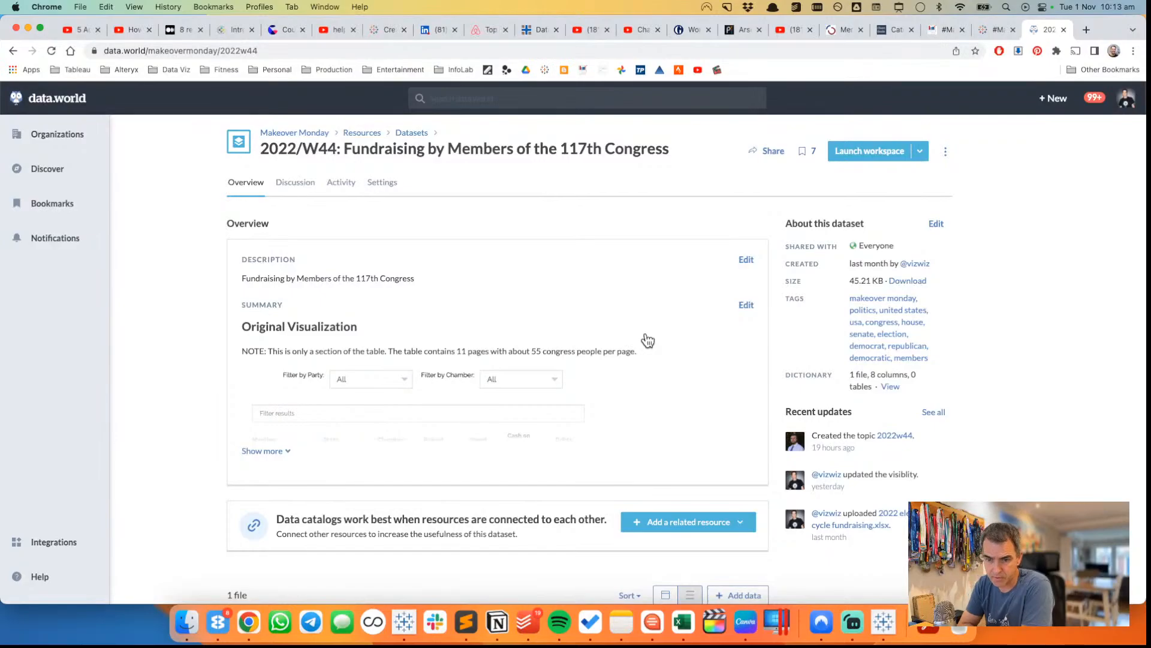
- Switch to Tableau and close the #MakeoverMonday Week 46 workbook without saving its changes
click(879, 622)
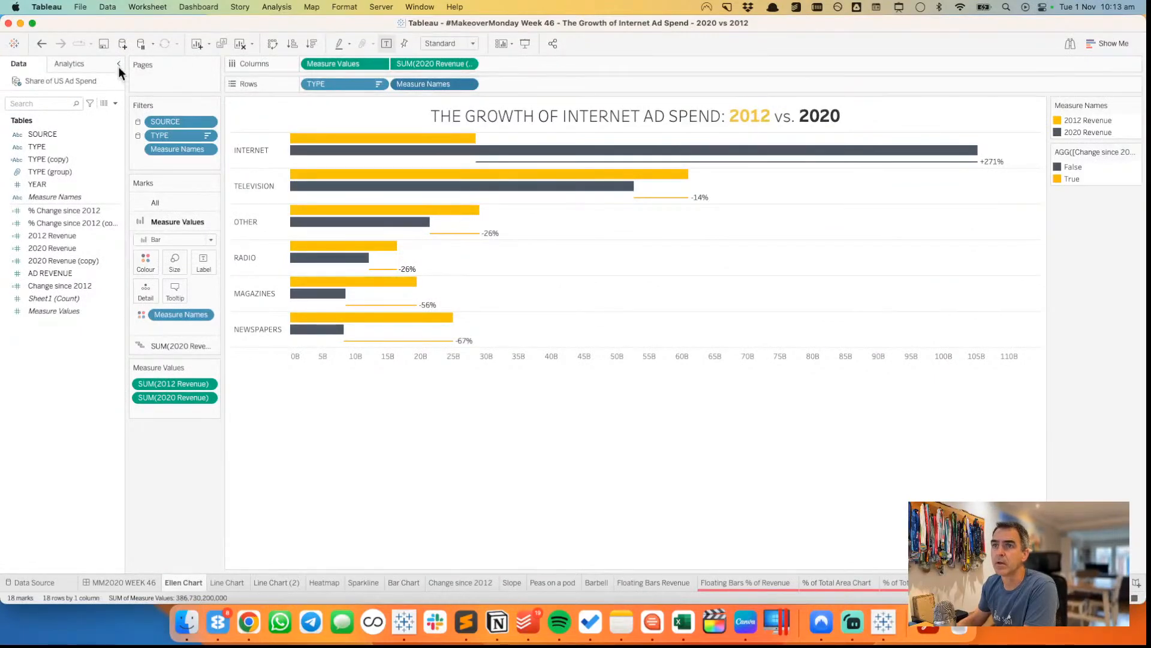
click(8, 23)
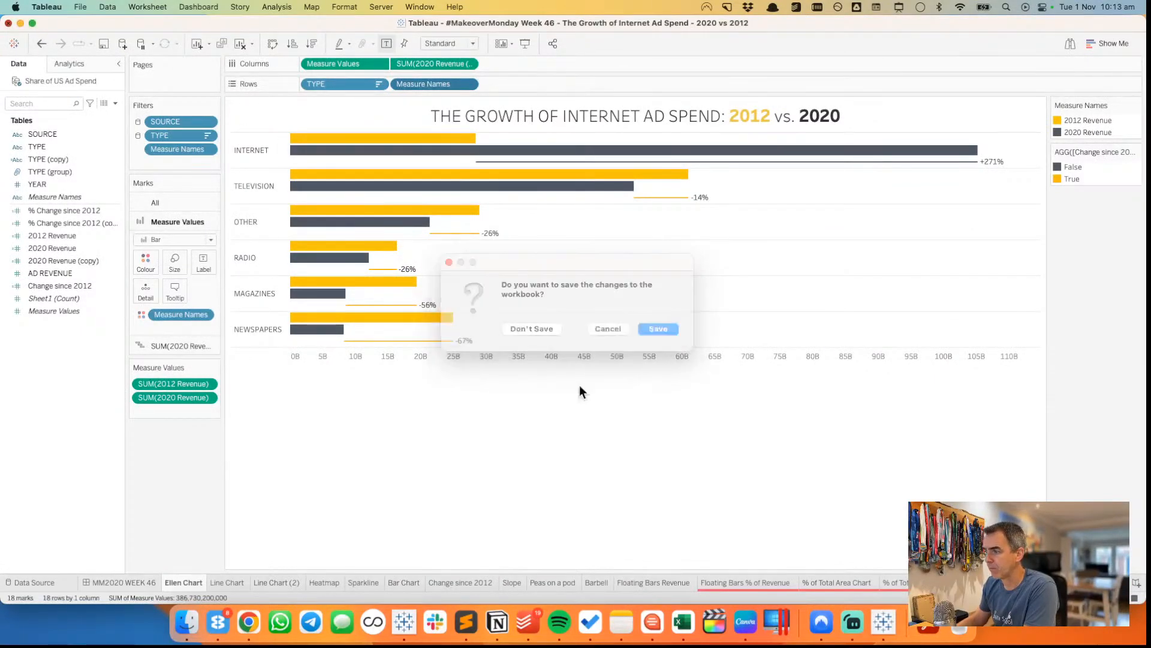
click(531, 329)
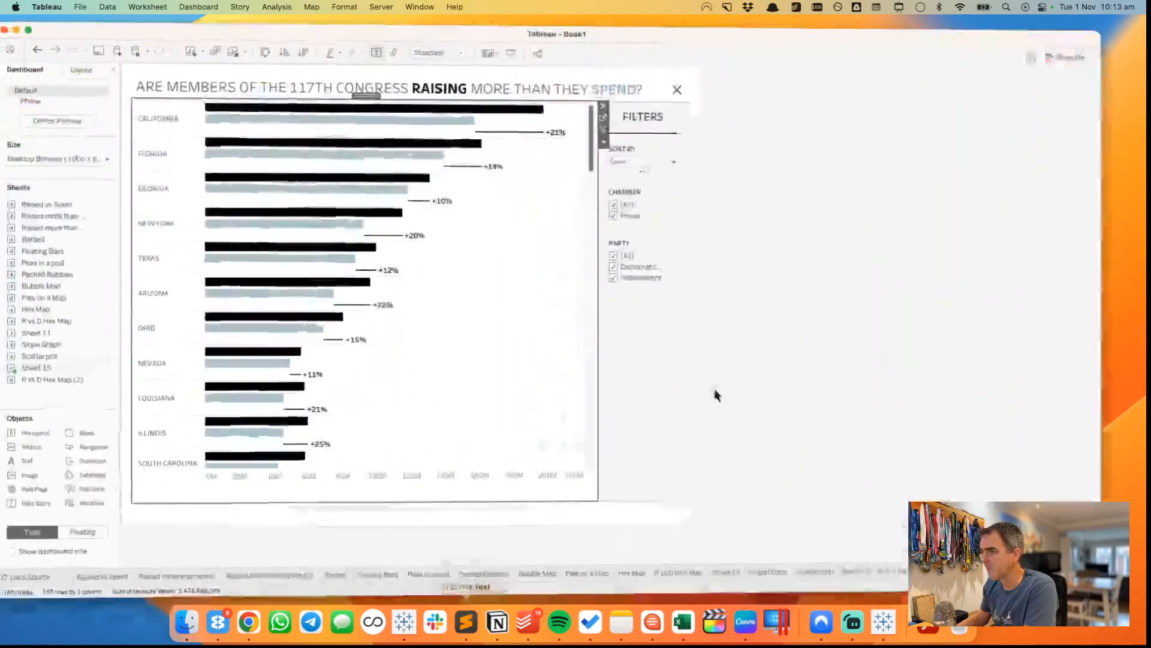
- Set the CHAMBER filter's height to 120 pixels on the dashboard
click(682, 189)
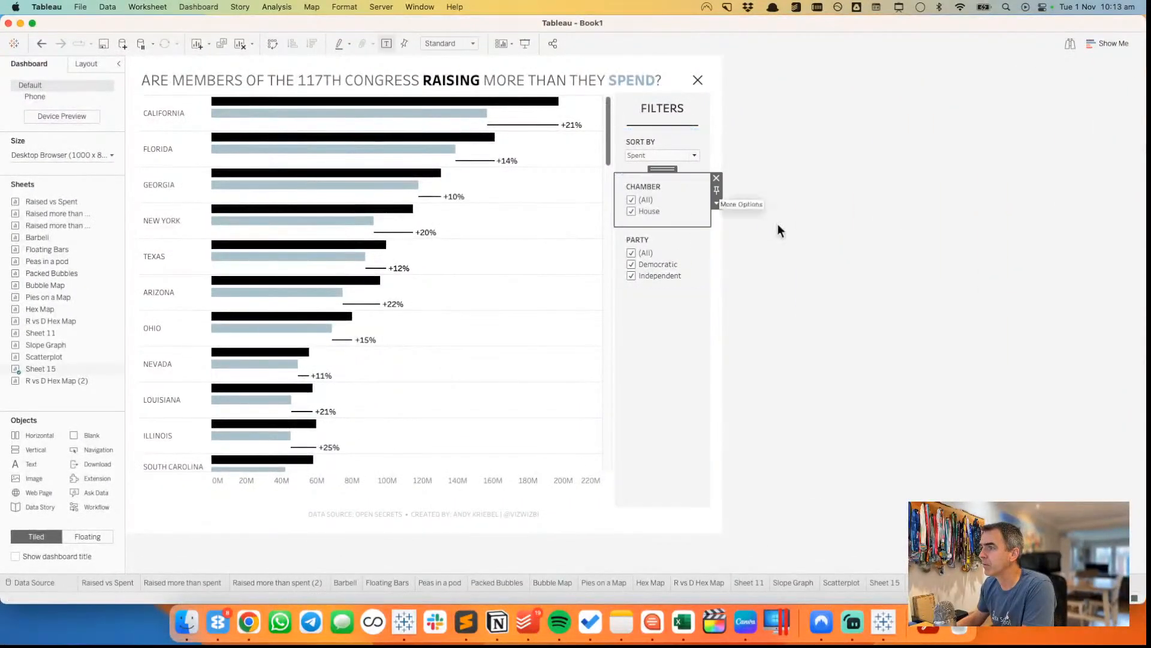
click(882, 240)
click(668, 187)
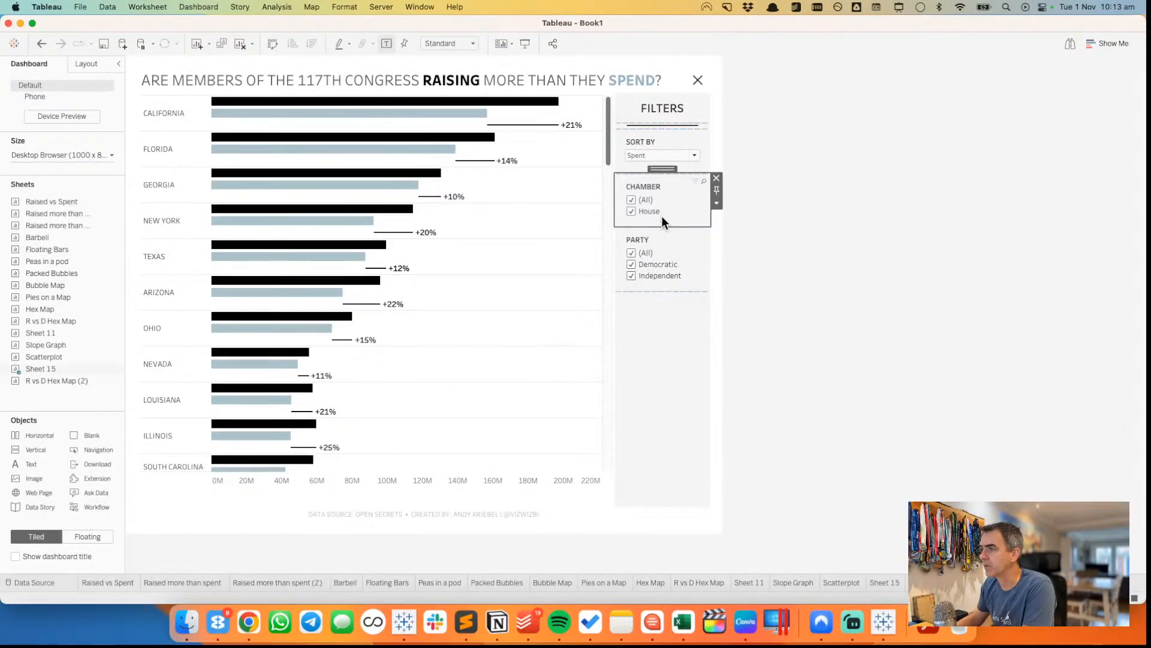
click(717, 203)
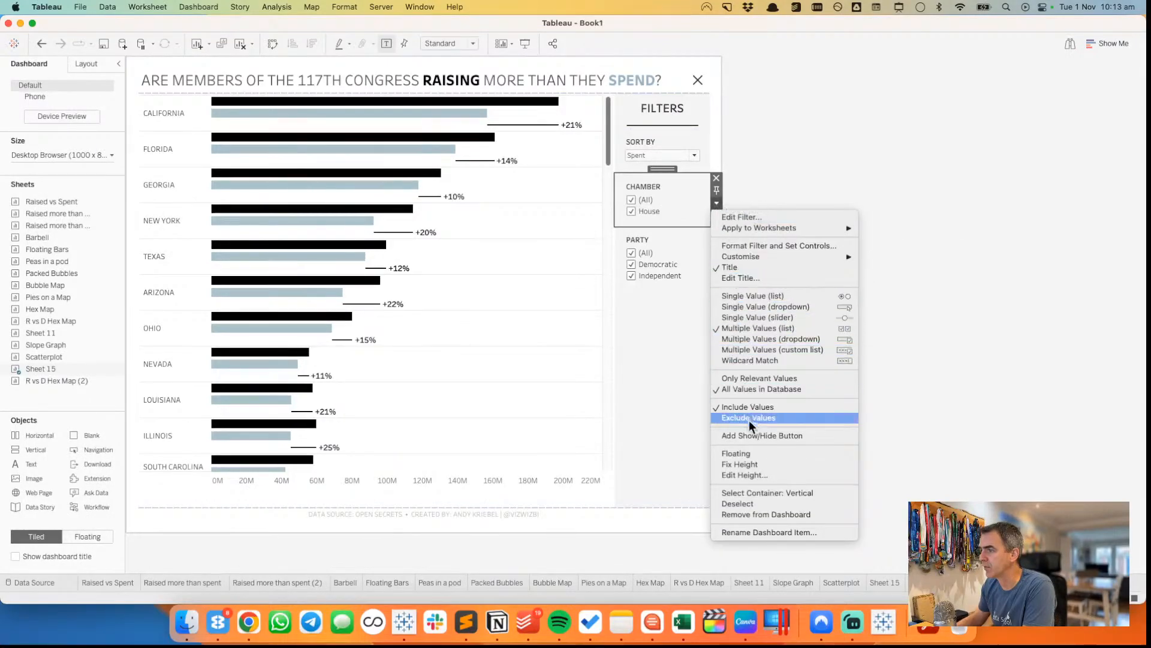
click(747, 475)
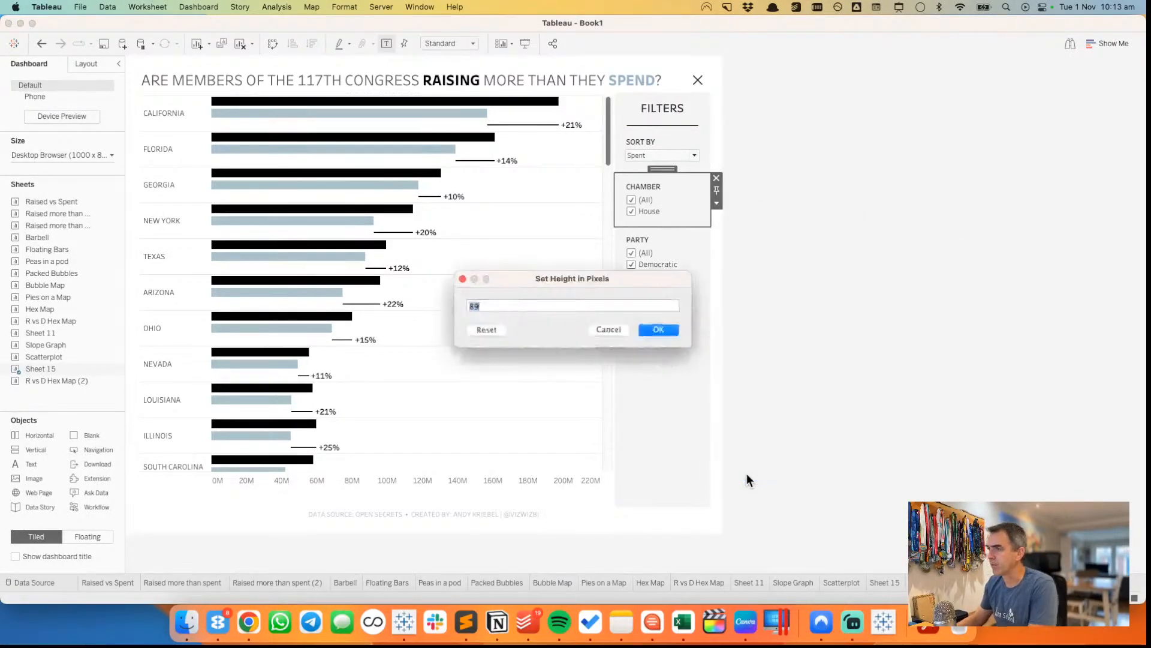
text(120)
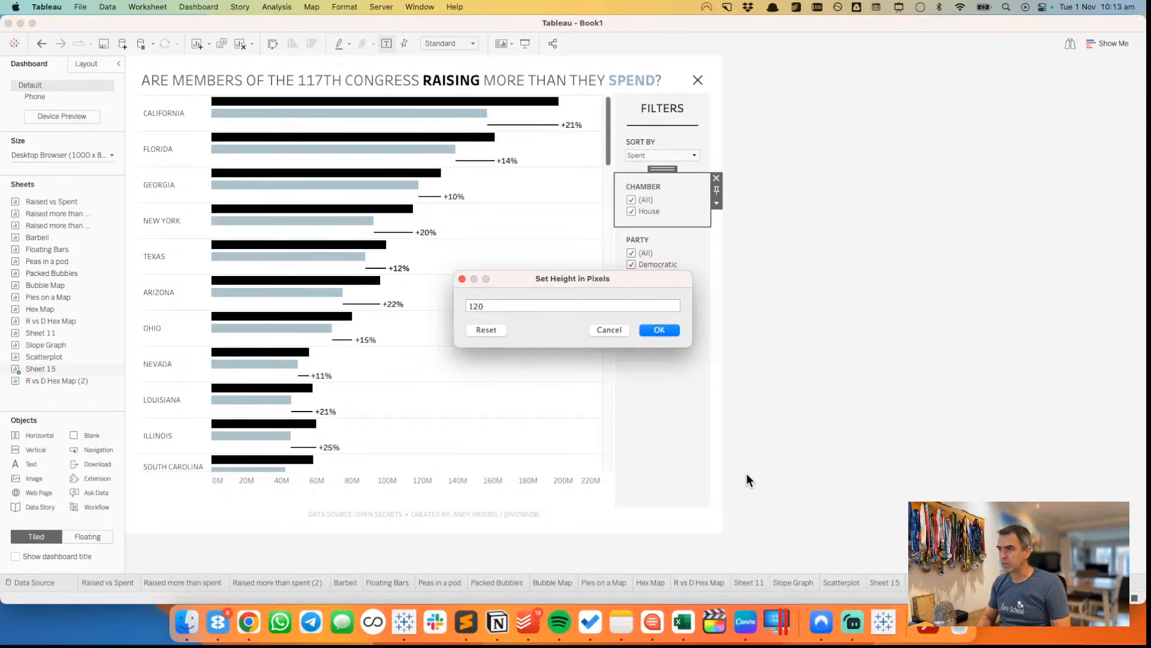
key(Return)
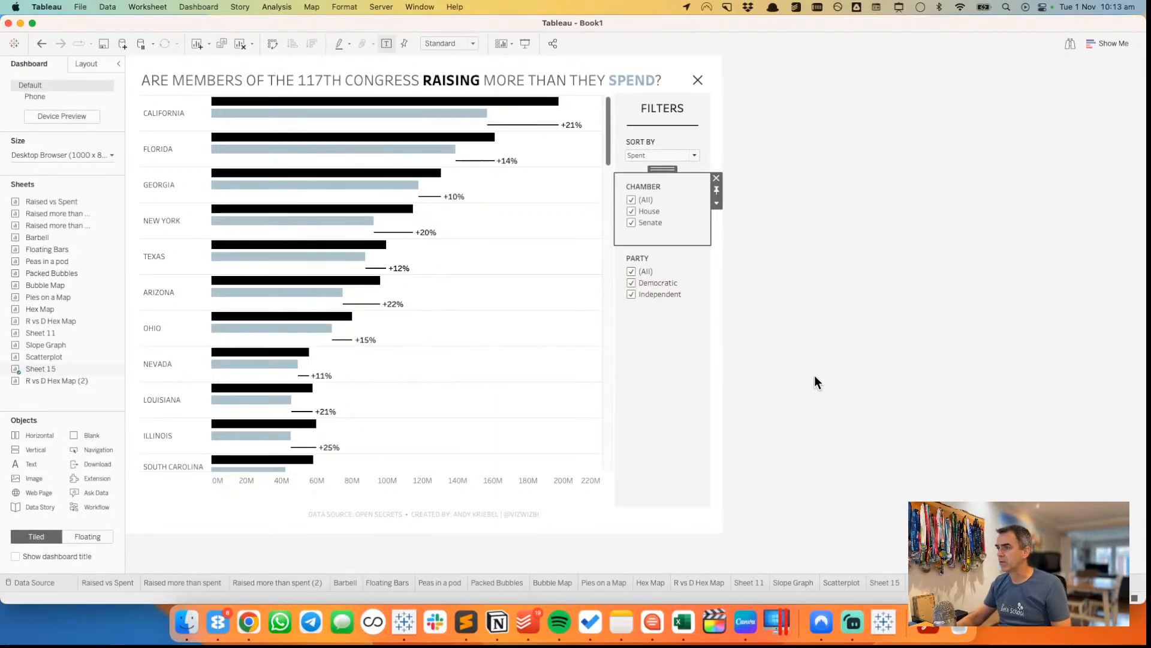
- Set the PARTY filter's height to 120 pixels in the FILTERS panel
click(815, 375)
click(690, 258)
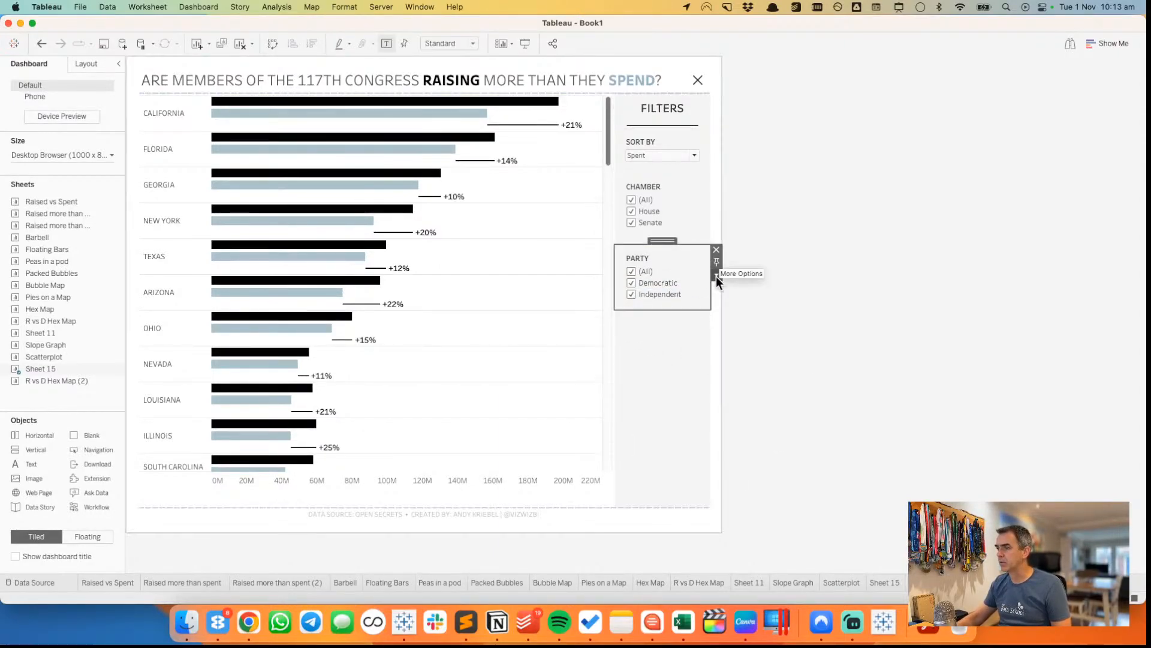
click(716, 275)
click(770, 535)
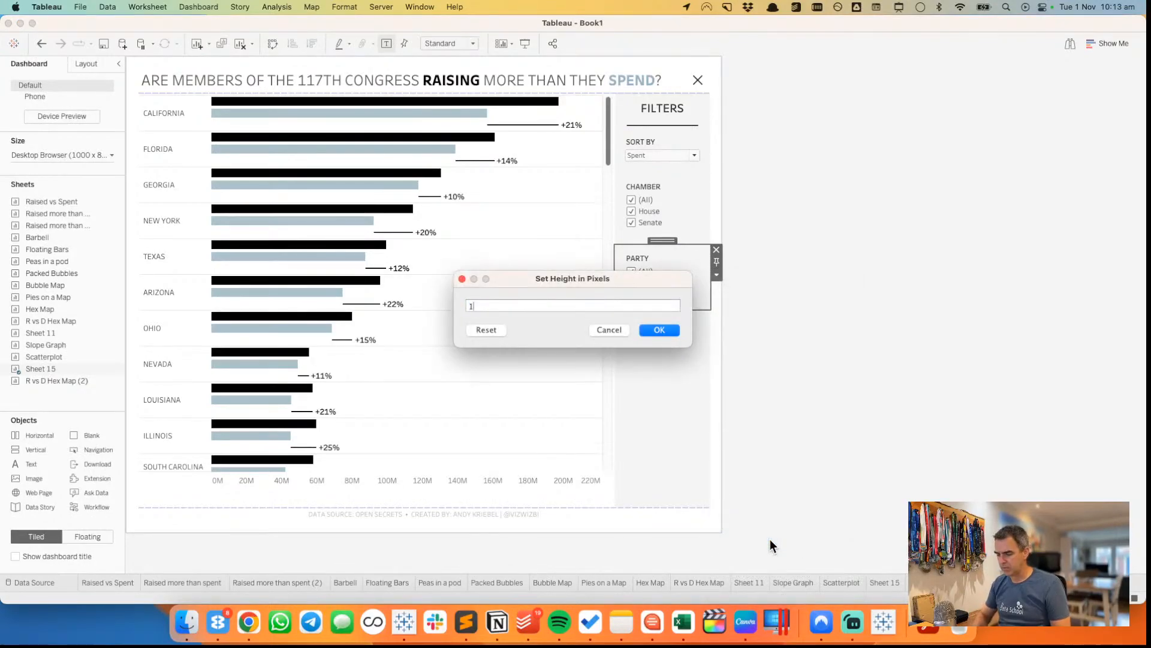
text(120)
key(Return)
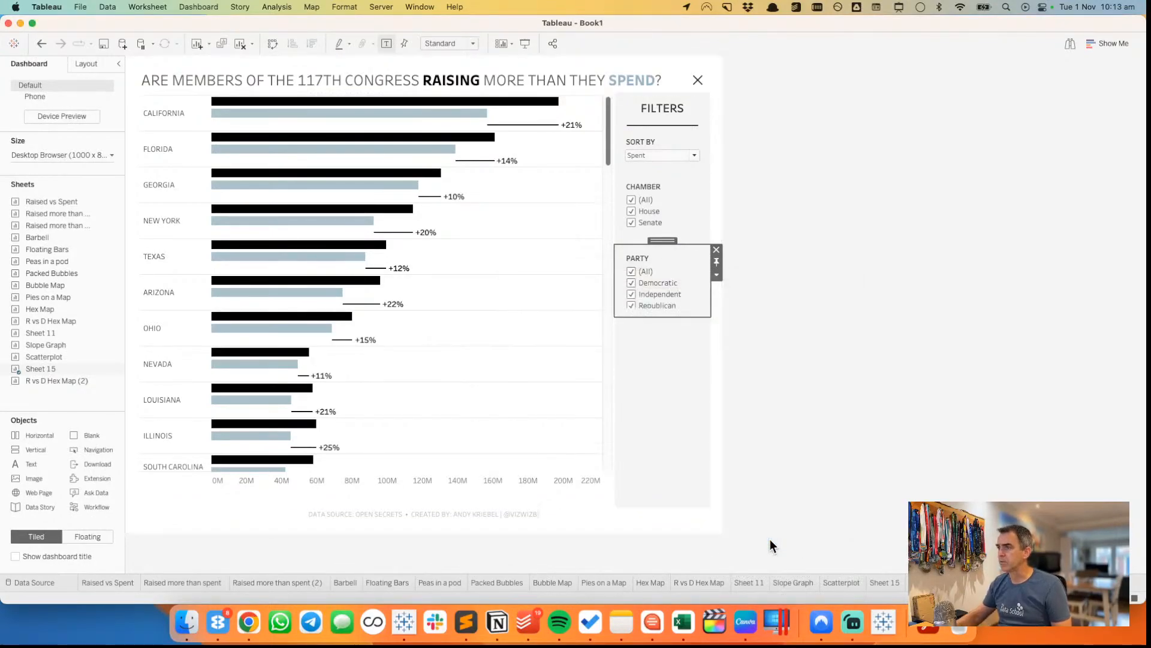
- Customise the CHAMBER filter so it does not show the "All" value
click(716, 275)
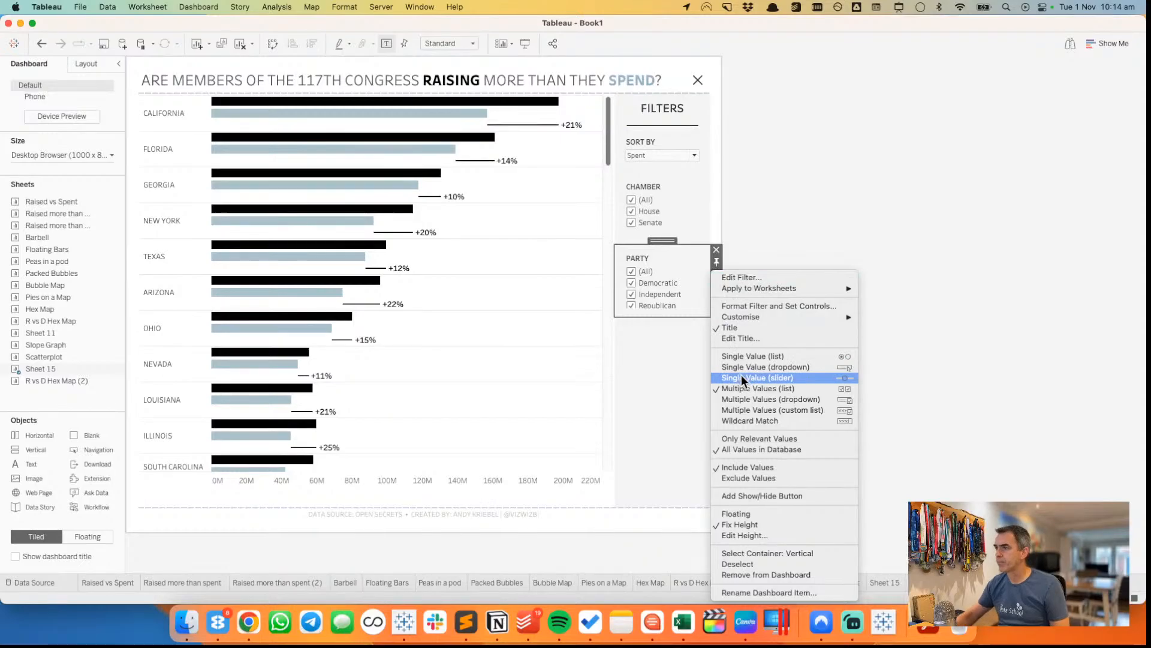
click(772, 180)
click(696, 189)
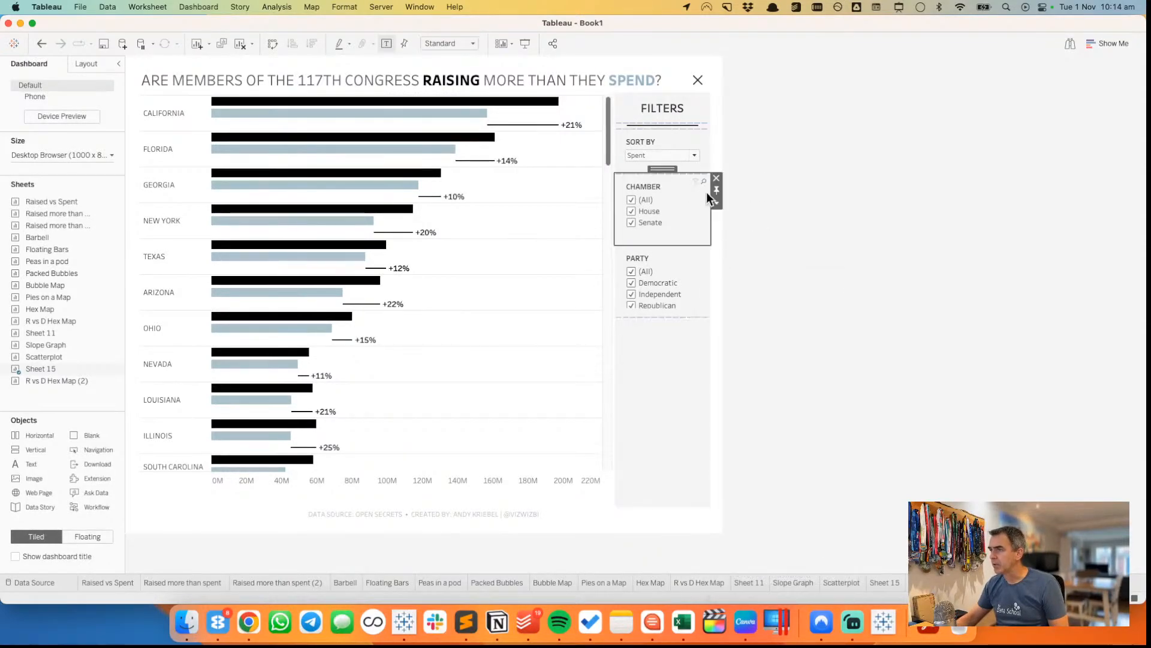
click(716, 203)
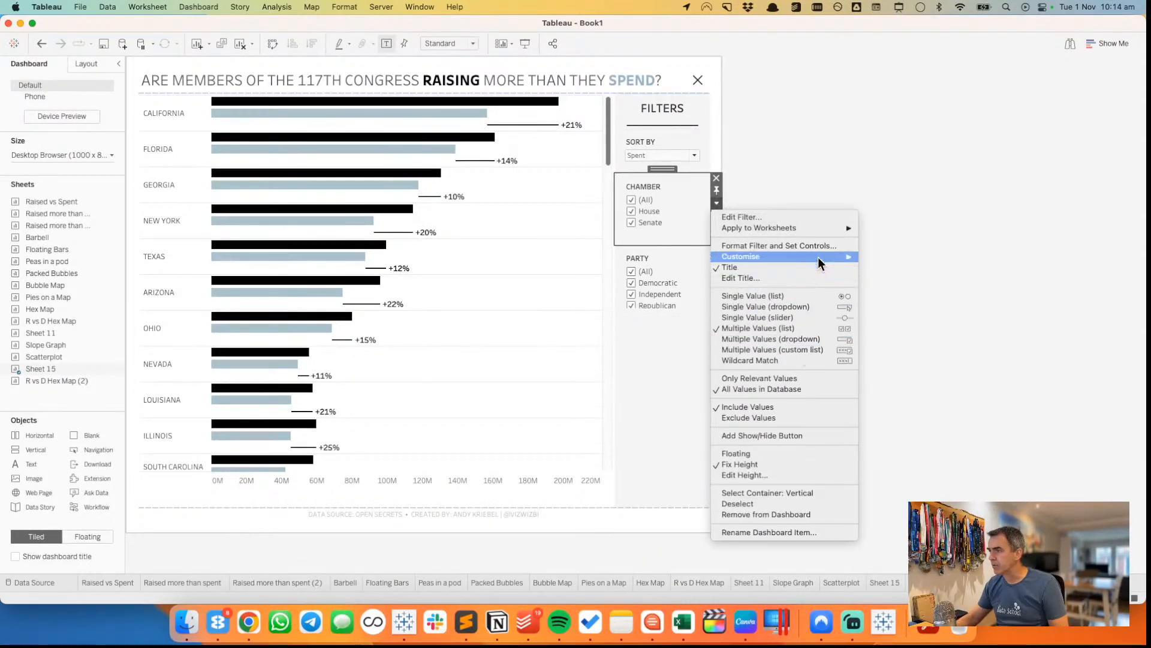
mouse_move(822, 257)
click(915, 255)
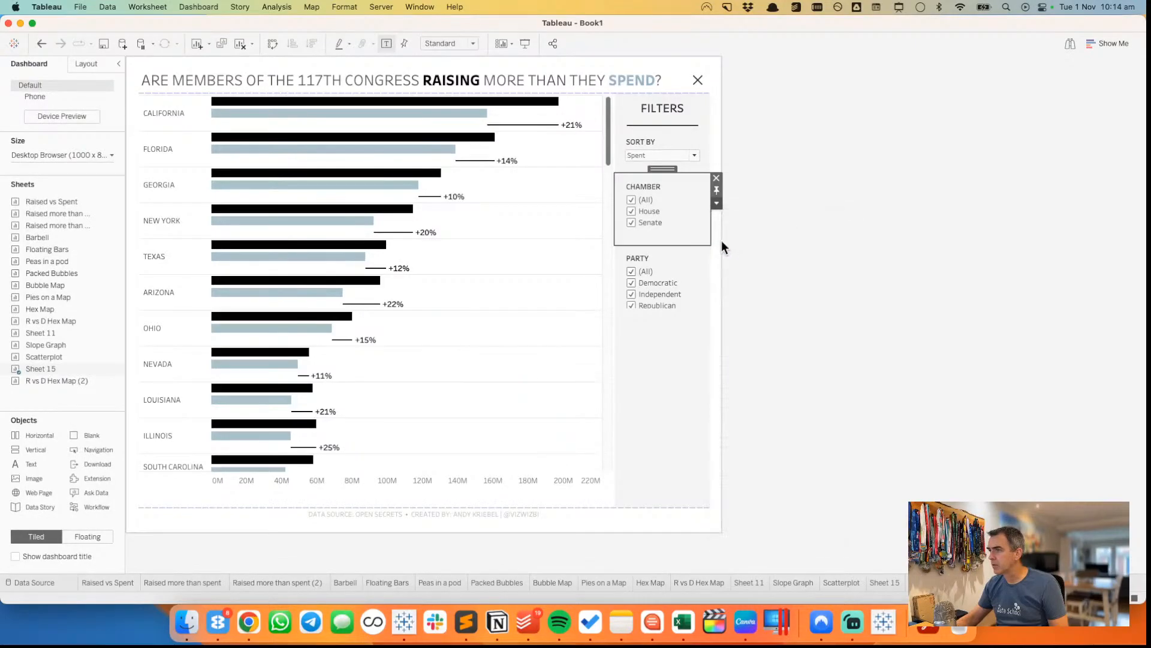
- Hide the "All" value from the PARTY filter's list of options
click(667, 258)
click(716, 274)
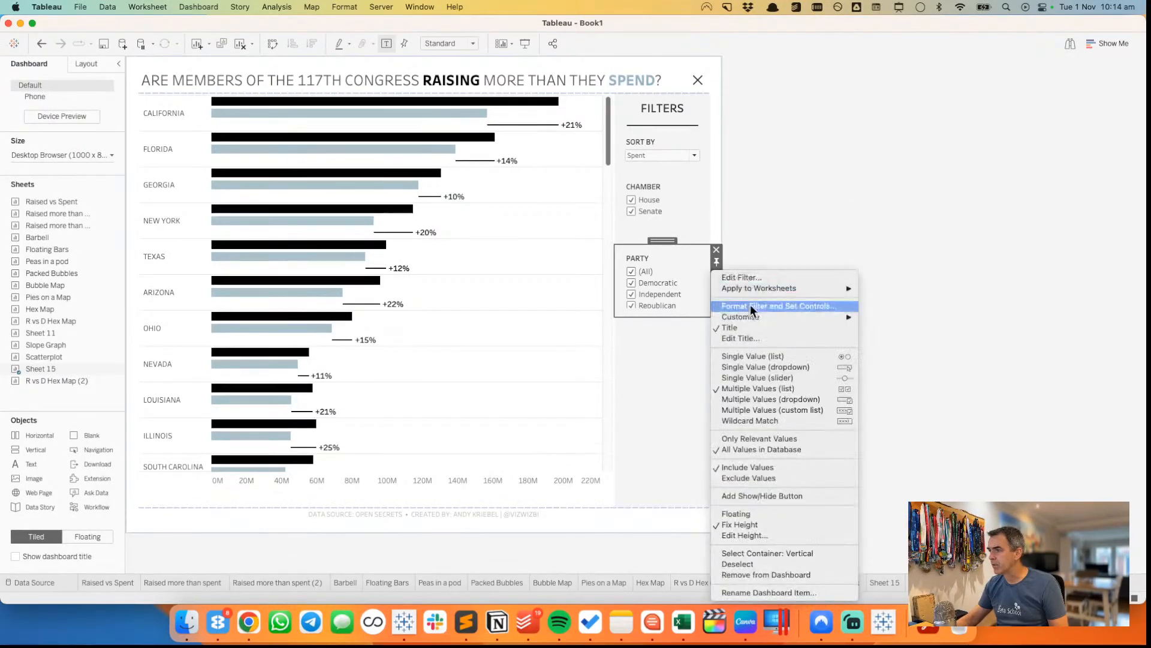
mouse_move(790, 317)
click(887, 318)
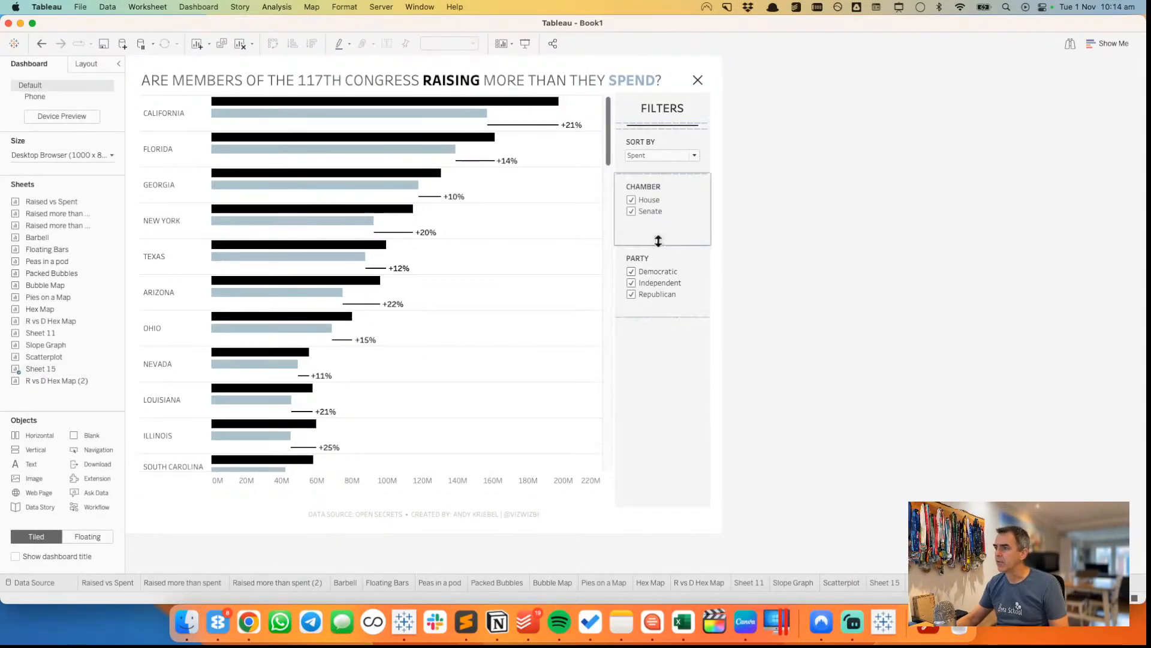
- Remove the fixed height from both the CHAMBER and PARTY filters
click(660, 237)
click(716, 205)
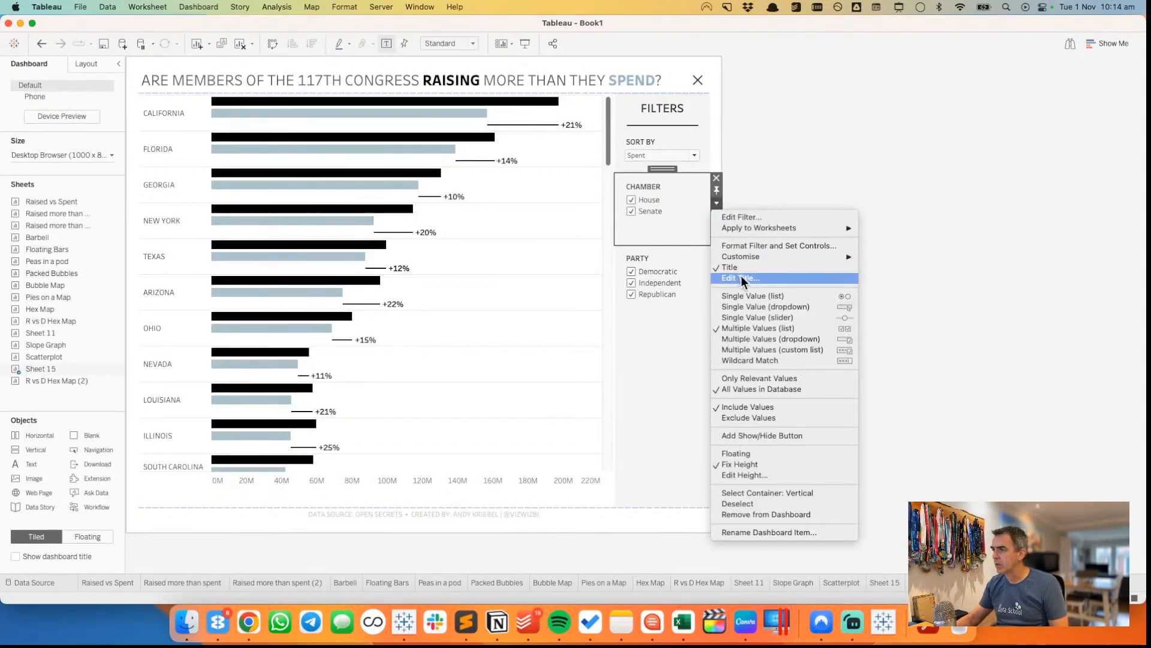
mouse_move(778, 259)
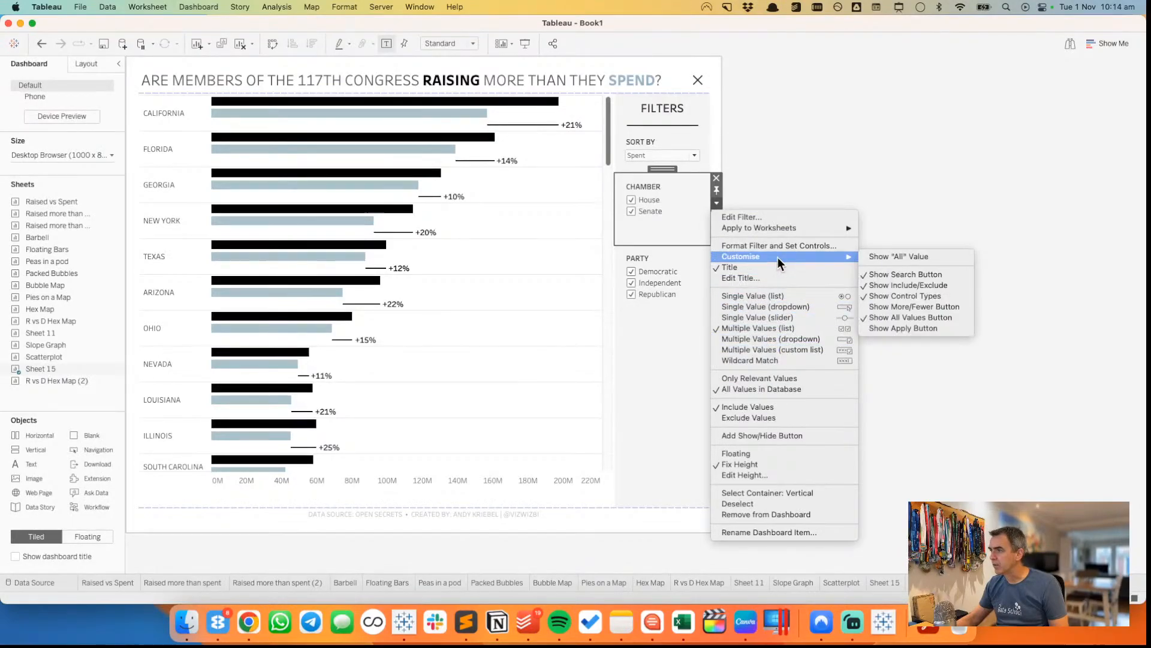
click(743, 141)
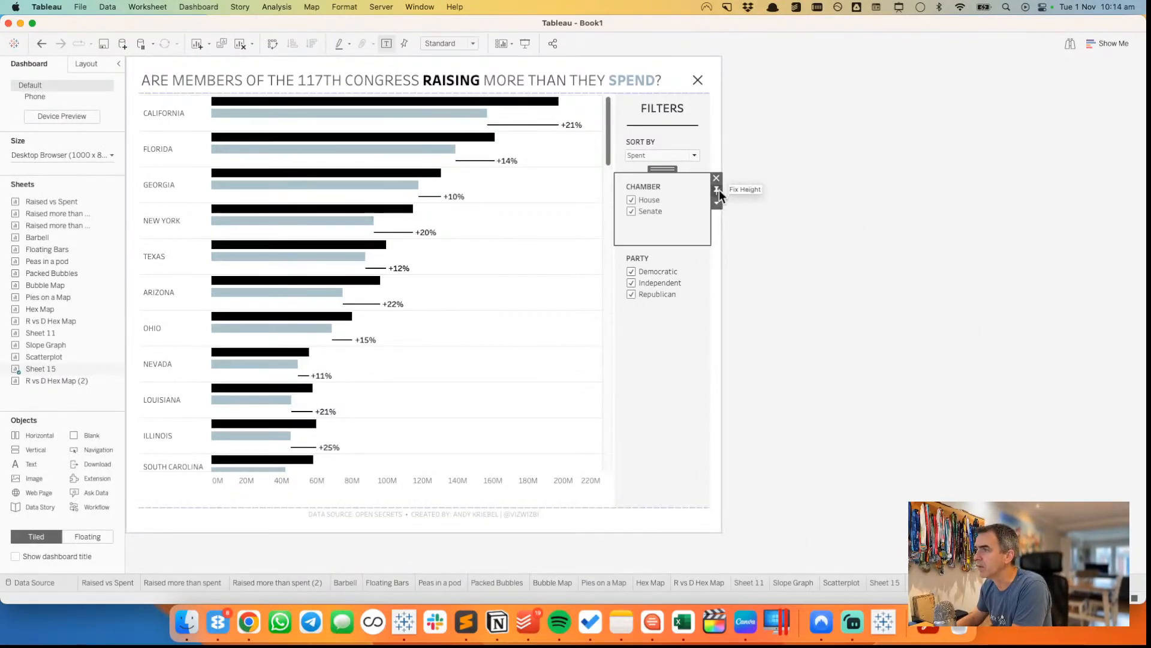
click(717, 189)
click(682, 227)
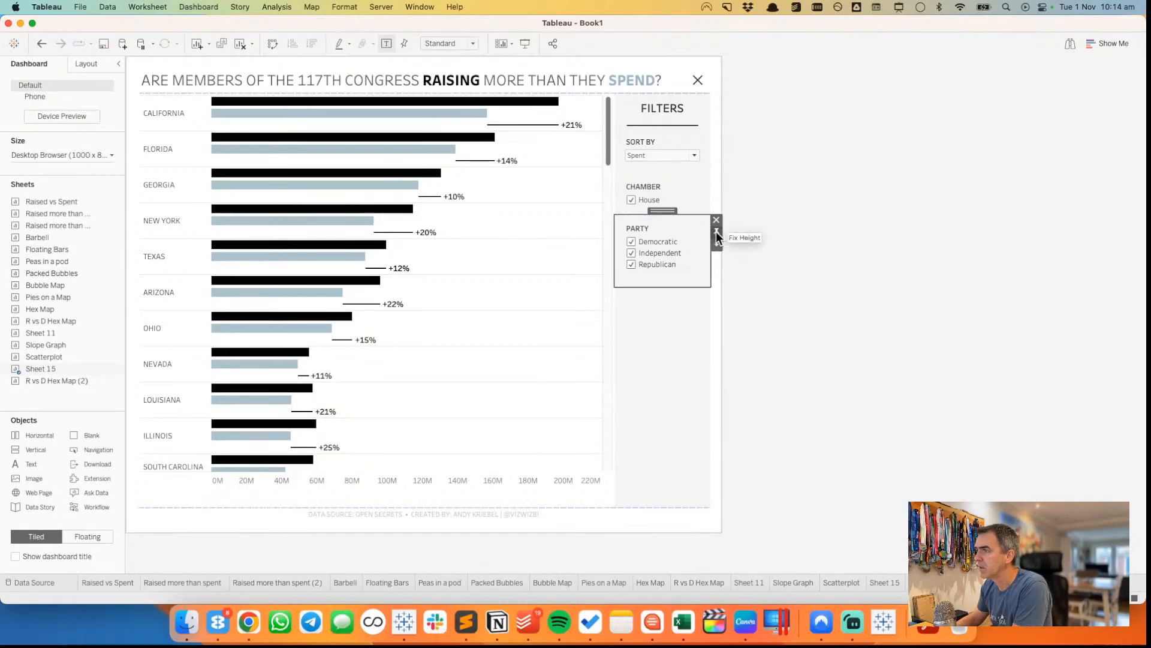
click(718, 234)
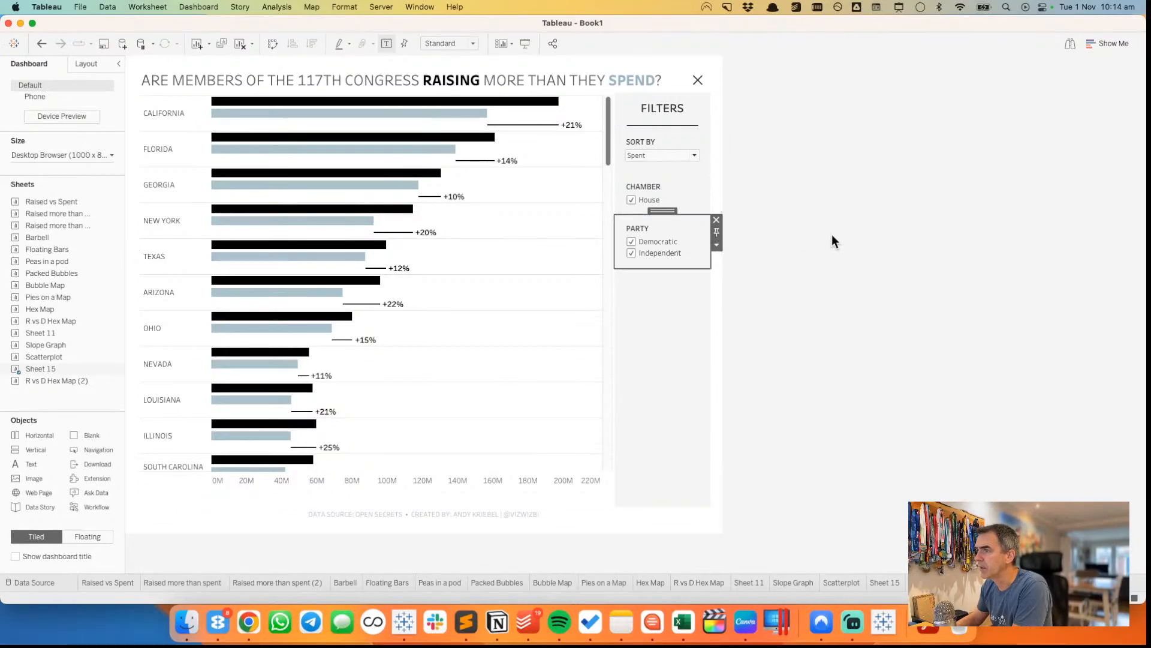
- Fix the PARTY filter's height at 110 pixels in the FILTERS panel
click(672, 221)
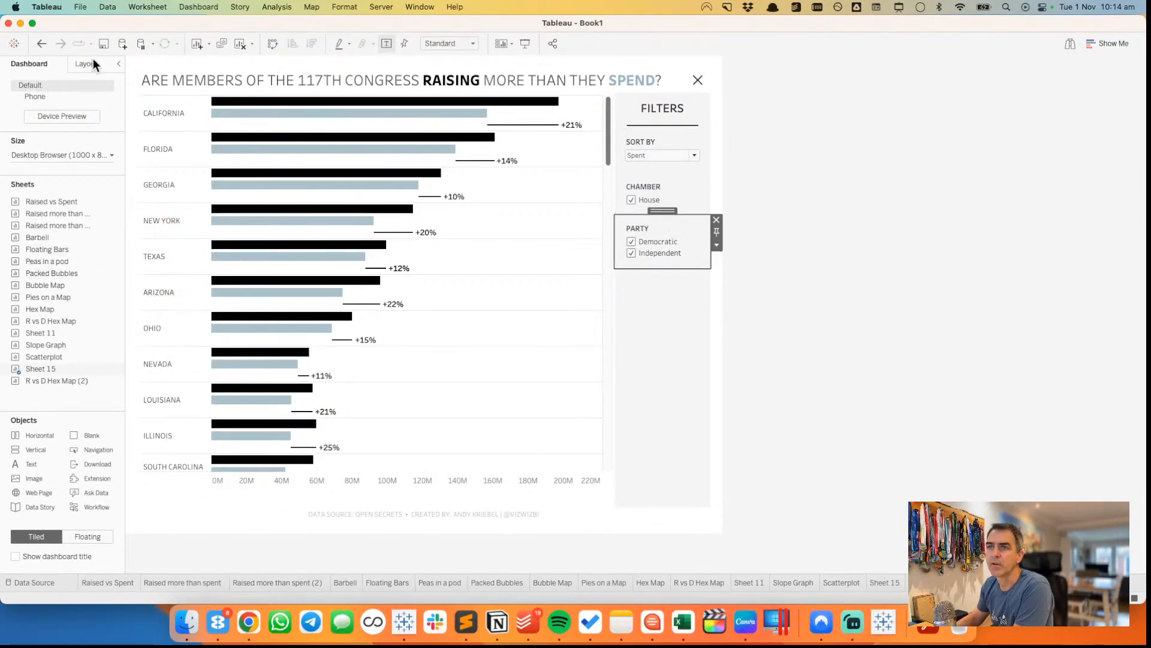
click(717, 245)
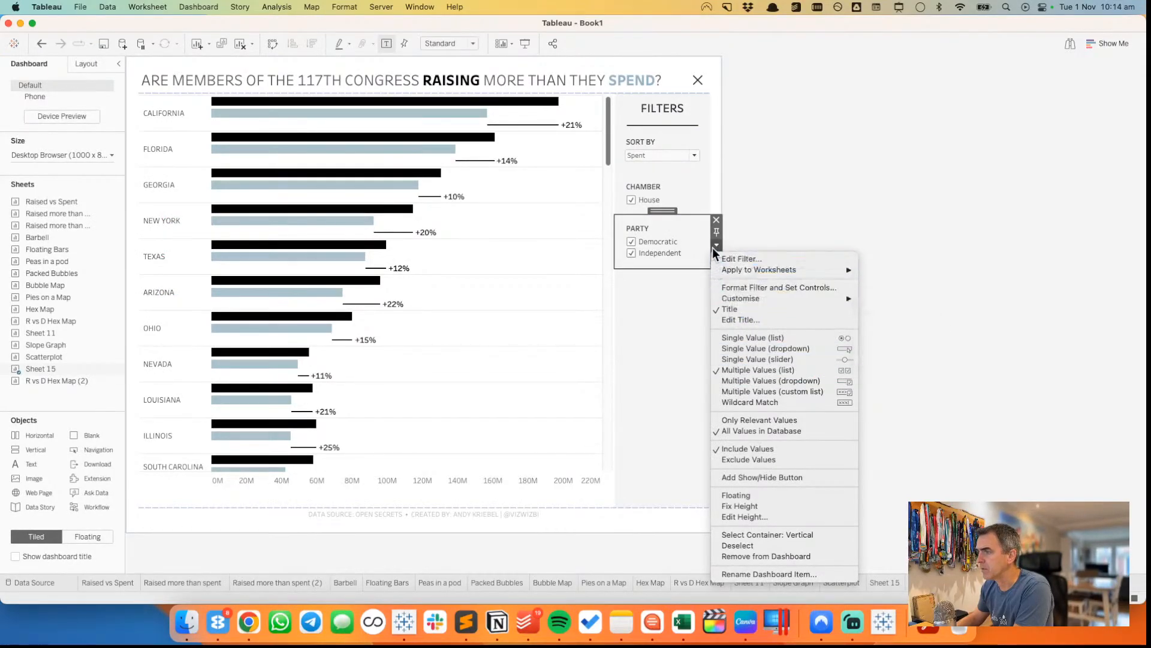
click(751, 515)
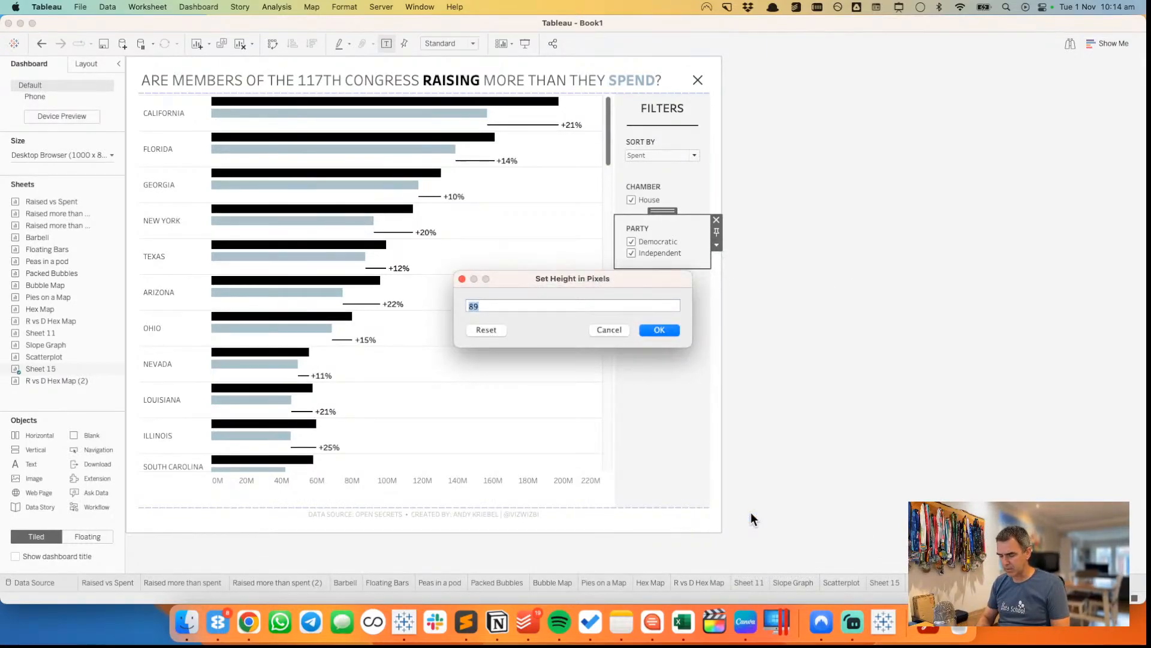
text(110)
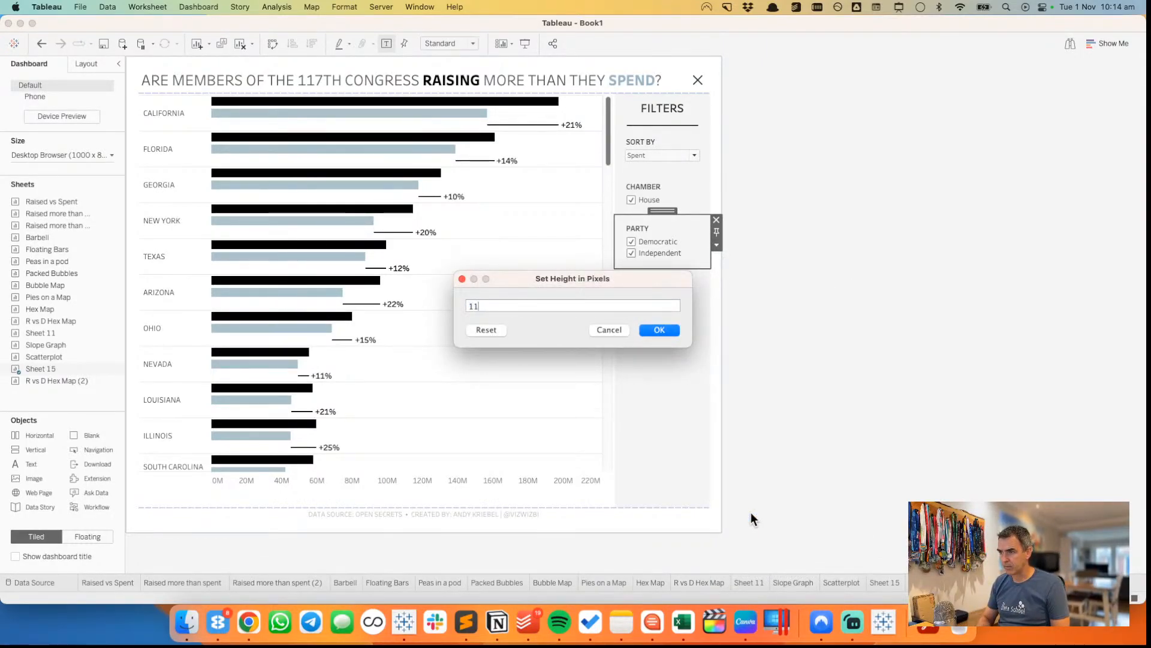
key(Return)
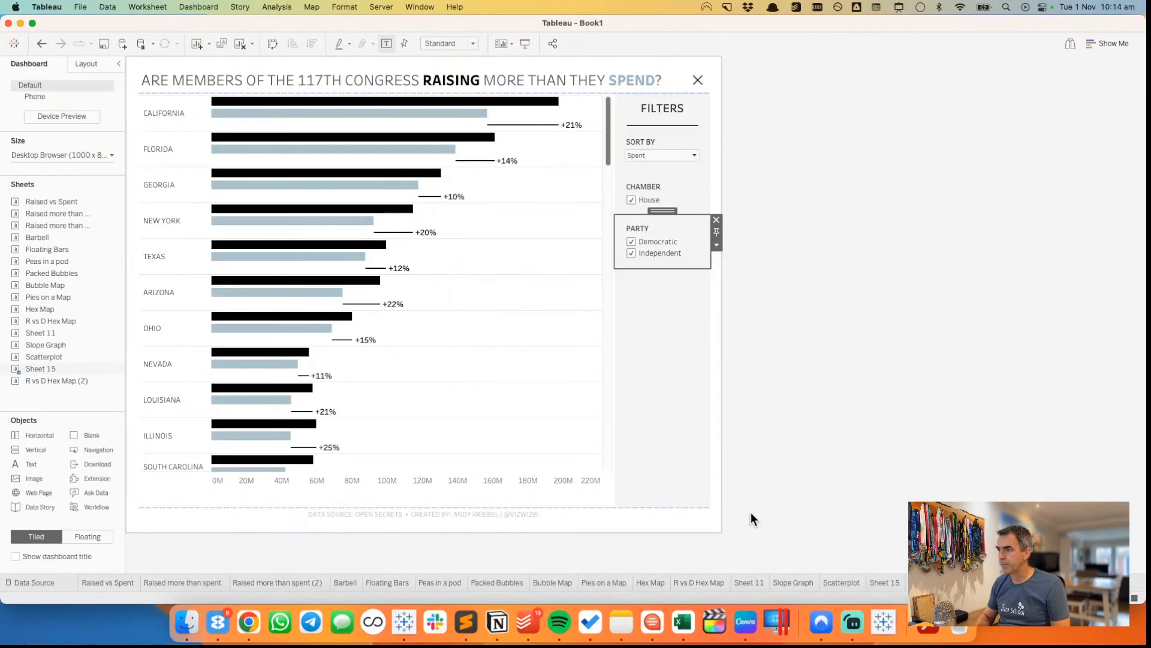
- Fix the CHAMBER filter's height at 110 pixels
click(675, 178)
click(717, 203)
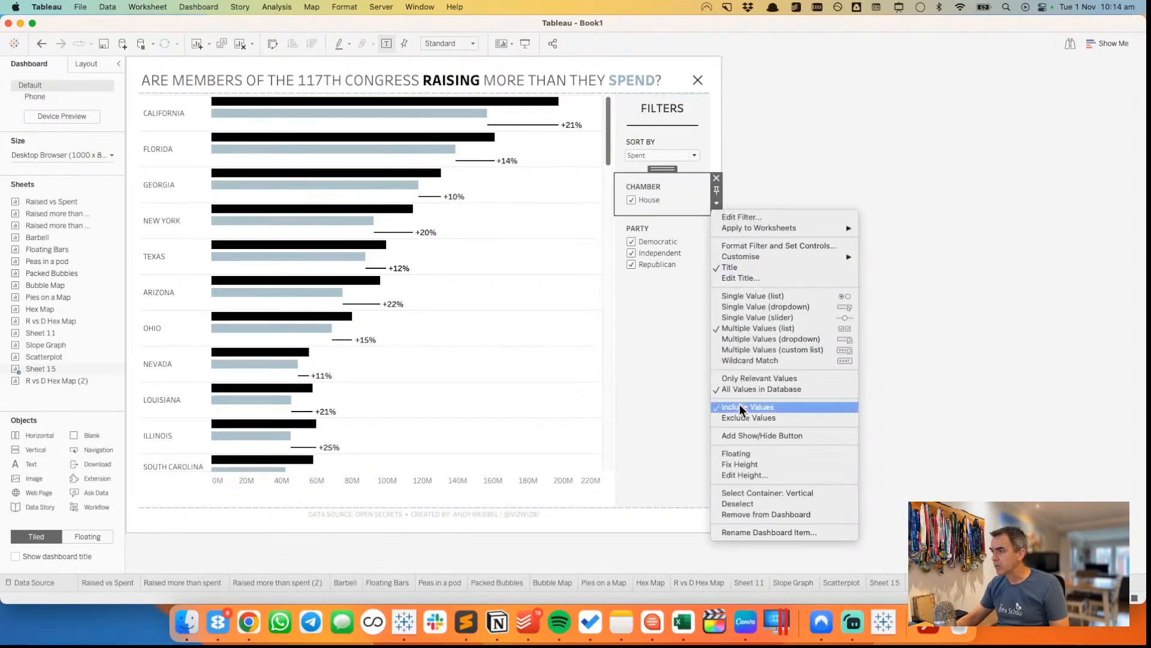
click(741, 474)
text(110)
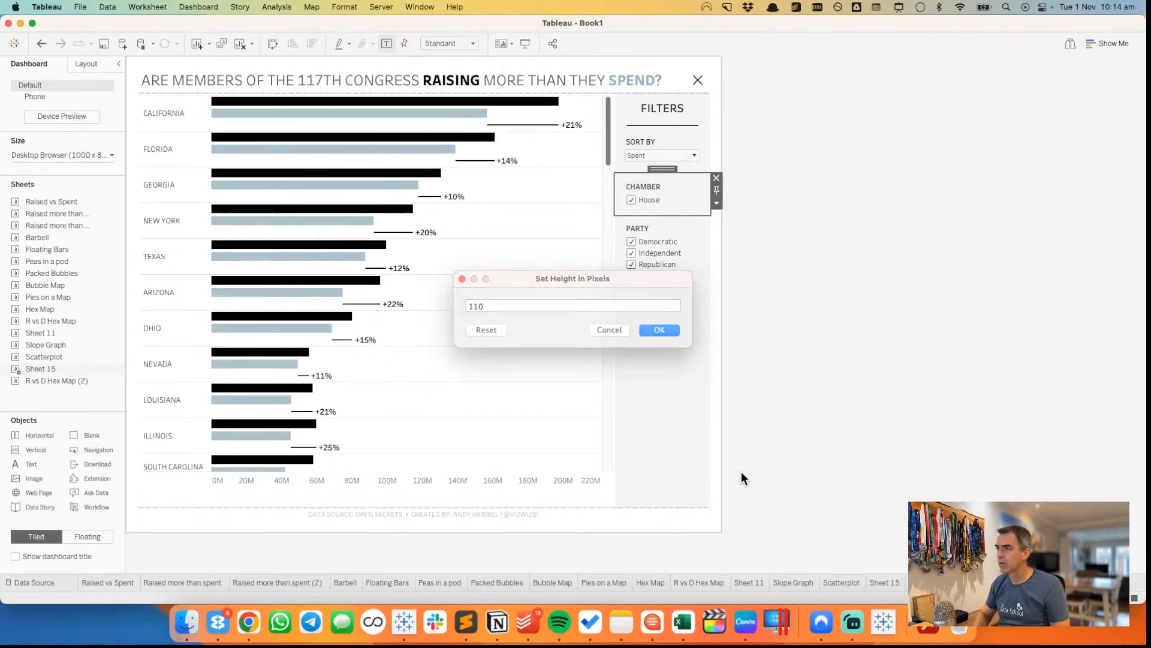
key(Return)
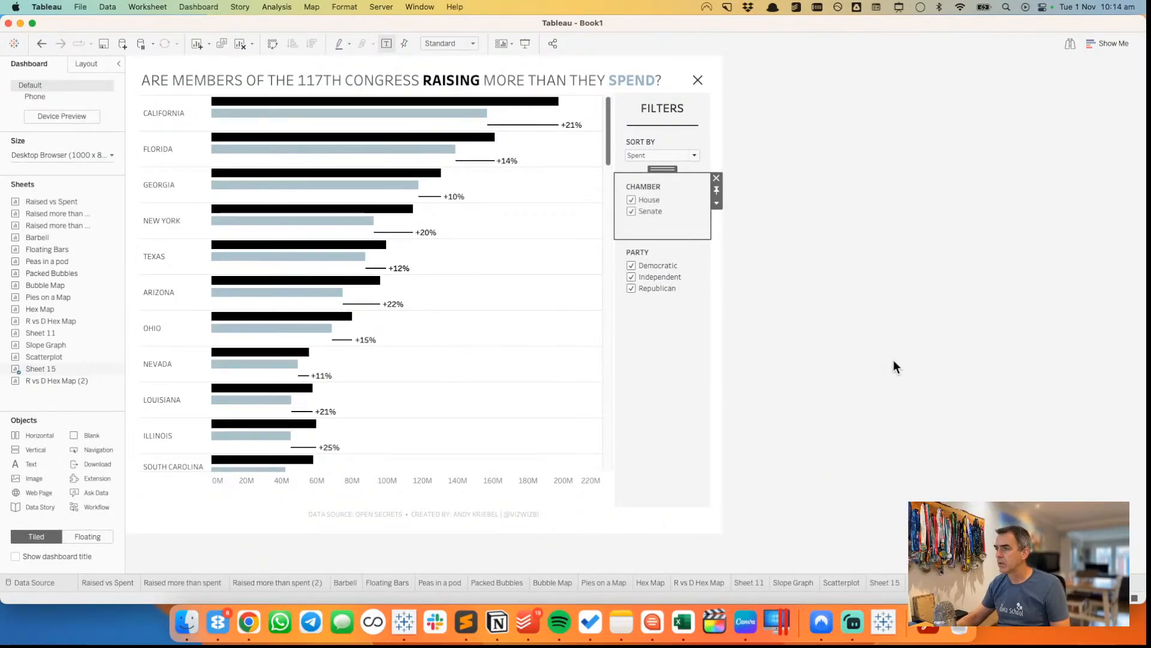
- Reduce the CHAMBER filter's height to 100 pixels and shorten it slightly more to tighten the gap above PARTY
click(717, 203)
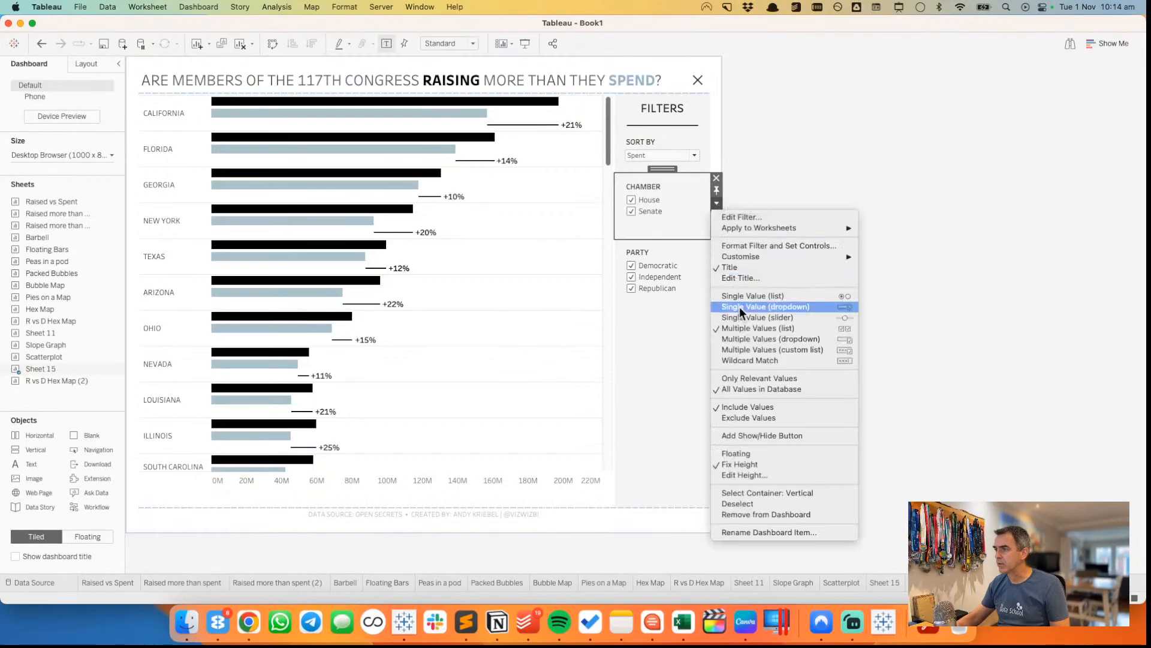
click(743, 475)
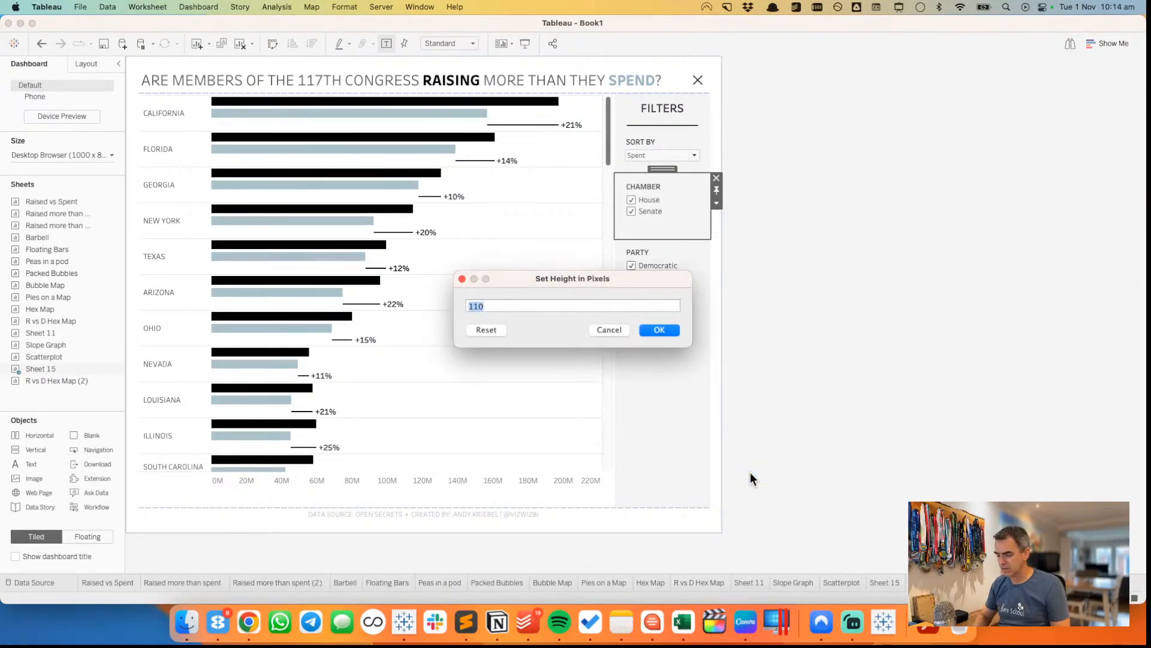
text(100)
key(Return)
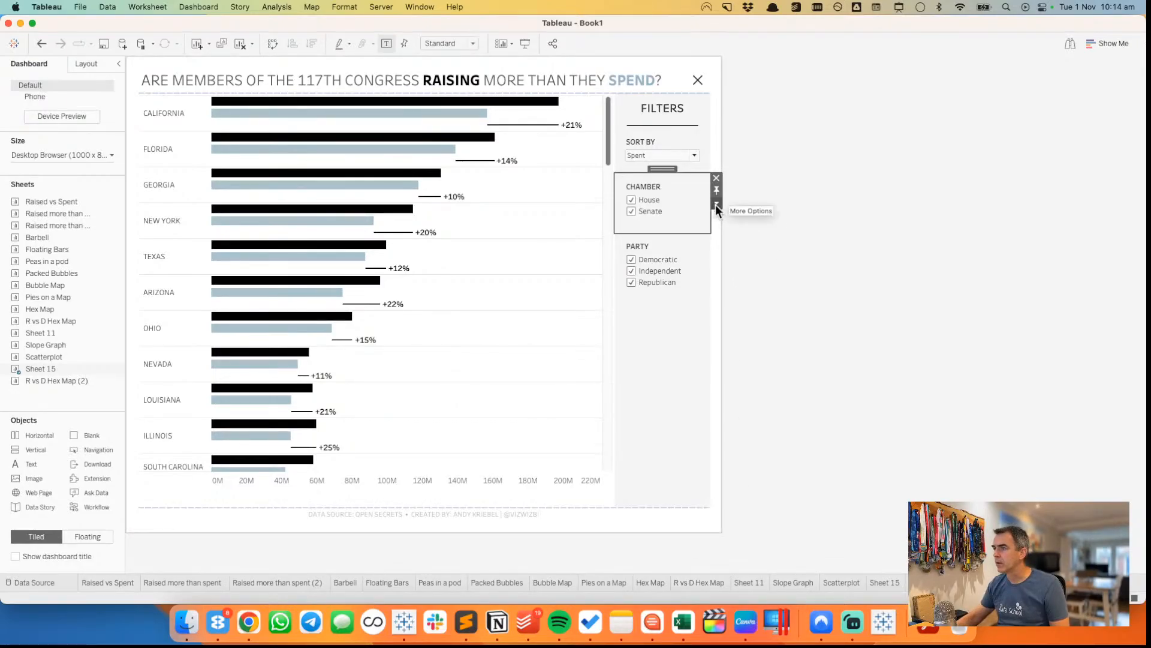
drag(688, 228, 688, 225)
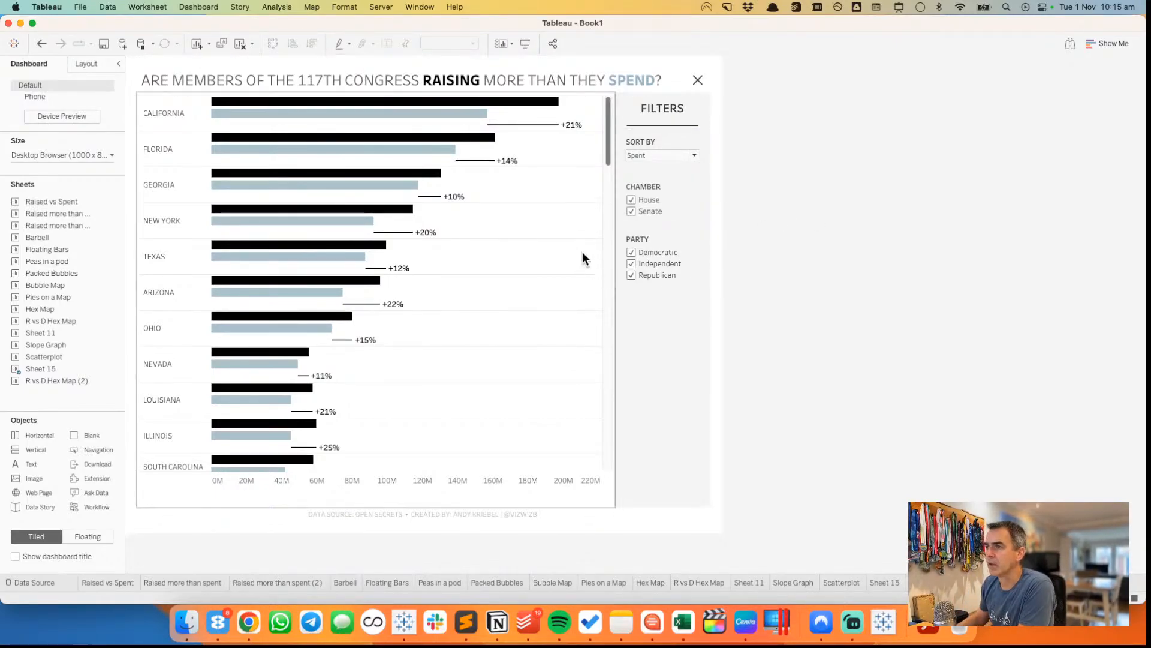
- Make Sheet 15's outer padding independent for each side and set the top padding to 20
click(514, 239)
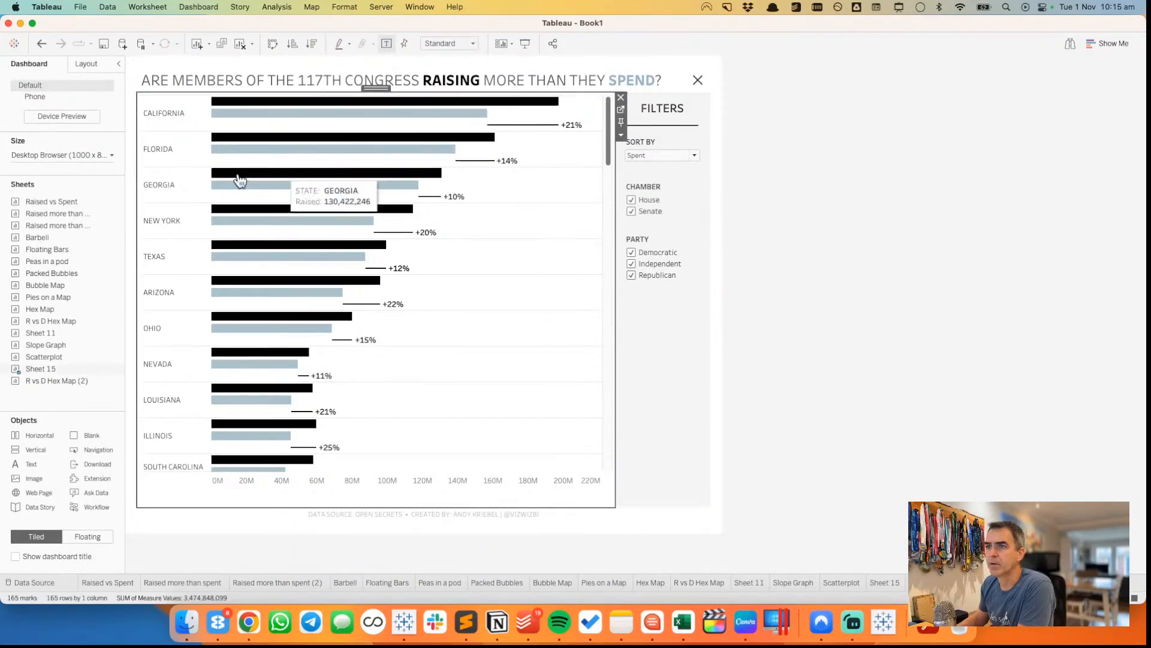
click(88, 63)
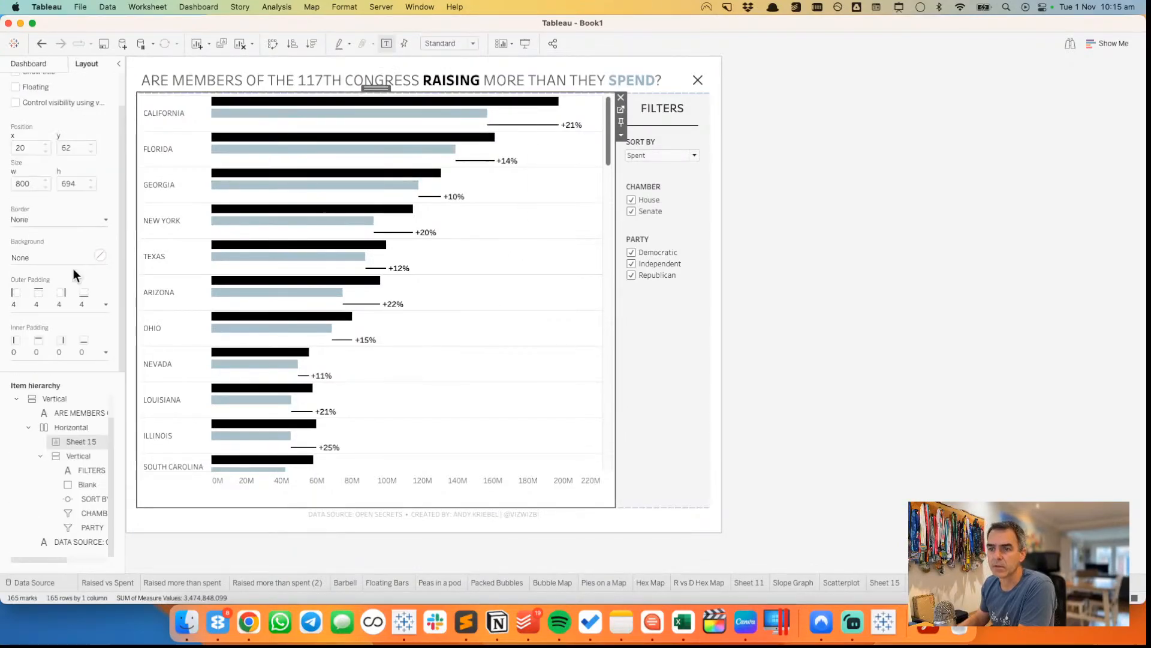
click(58, 344)
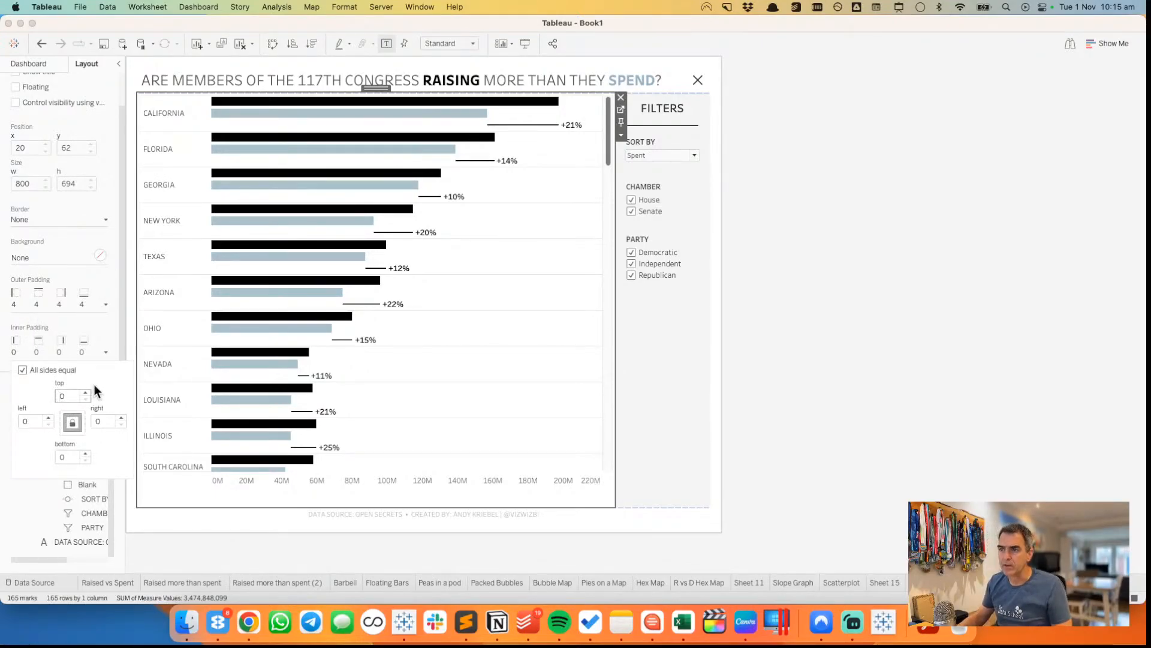
click(49, 303)
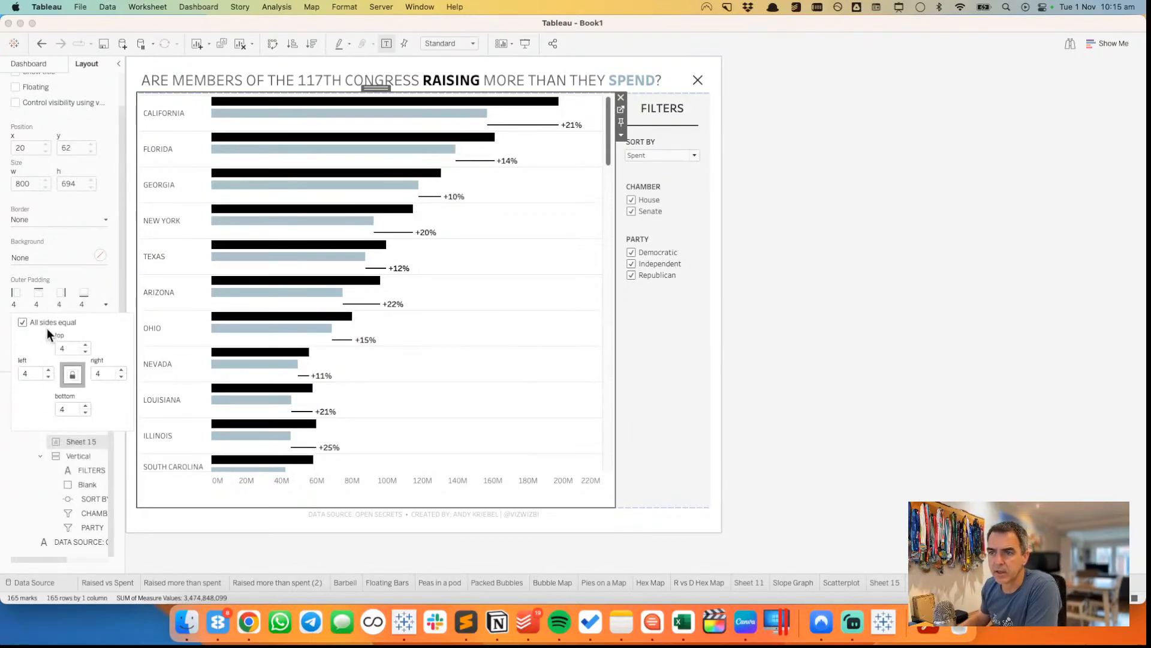
click(22, 322)
click(62, 347)
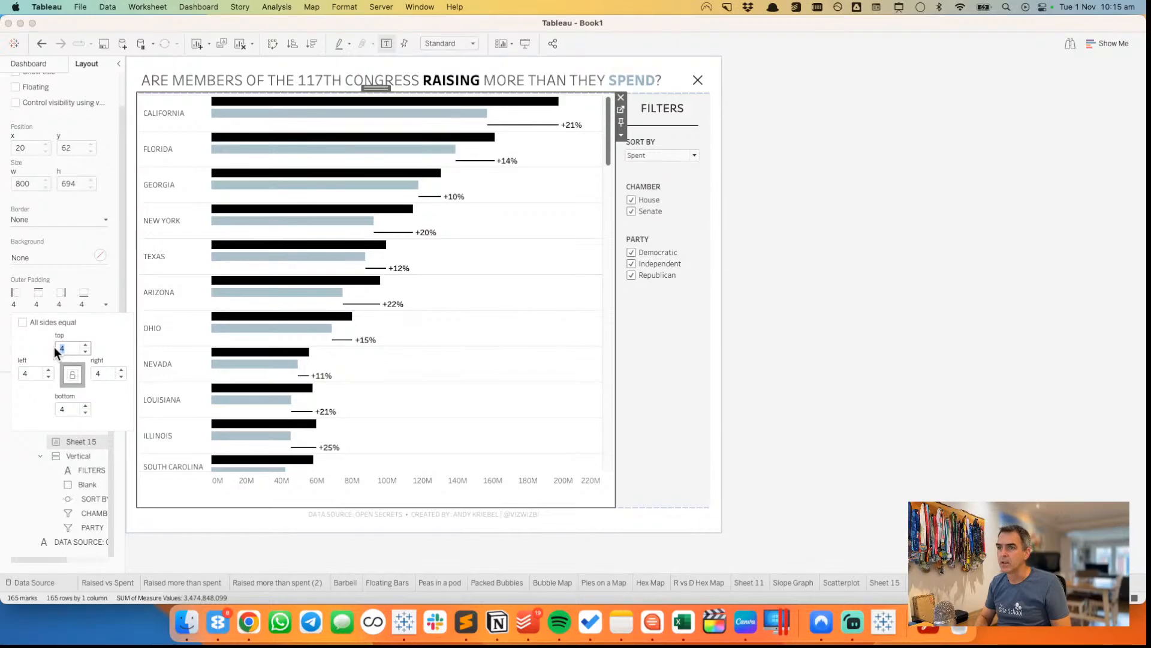
text(20)
key(Tab)
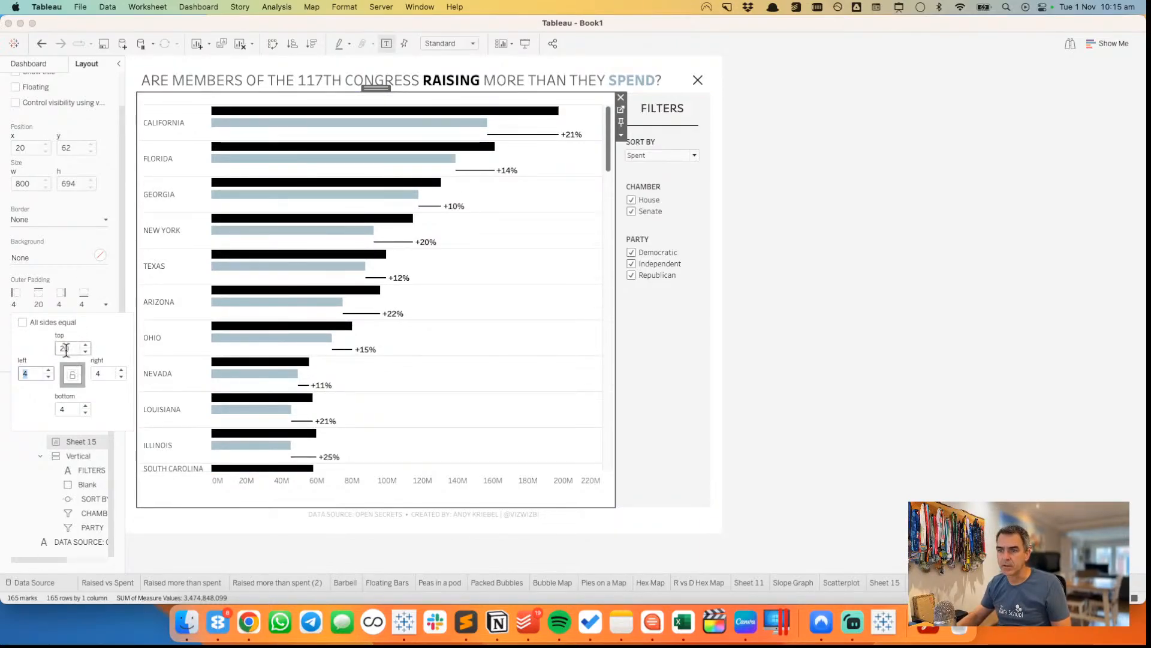
- Change Sheet 15's top outer padding to 10 and deselect the sheet
double_click(65, 350)
text(10)
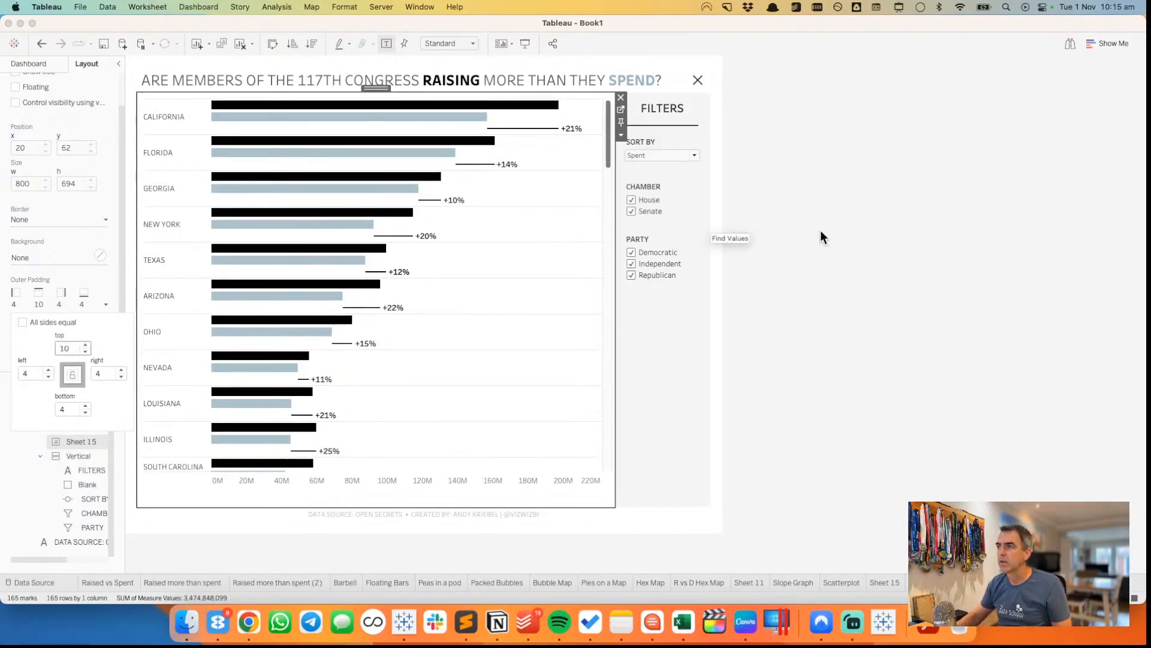
click(880, 229)
click(662, 370)
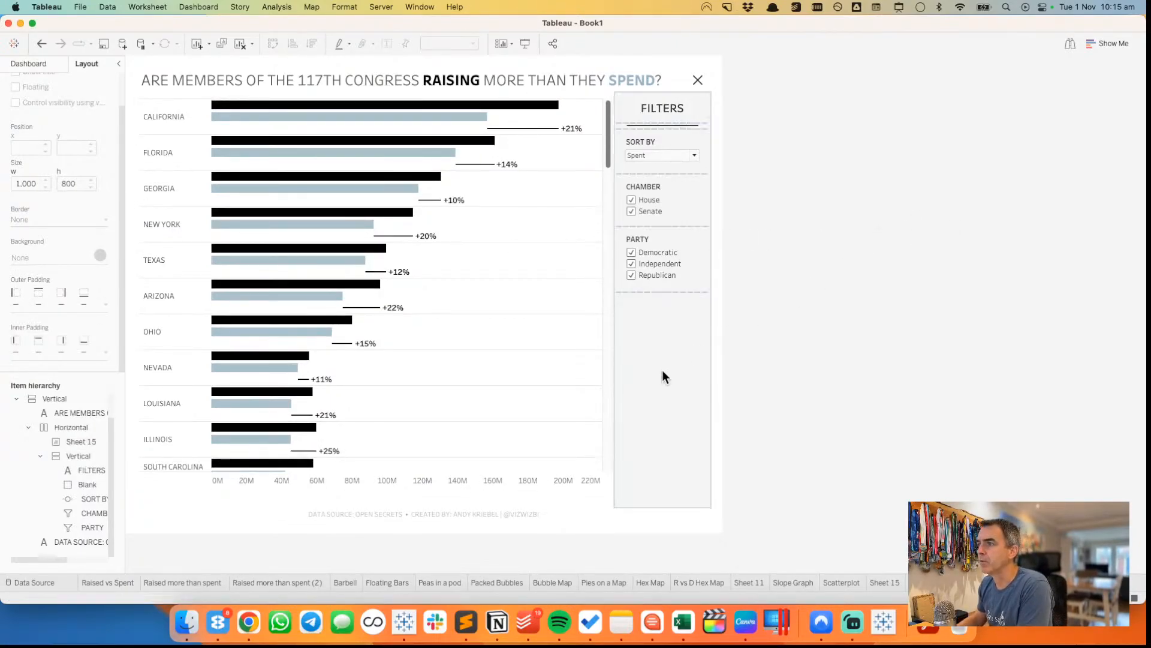